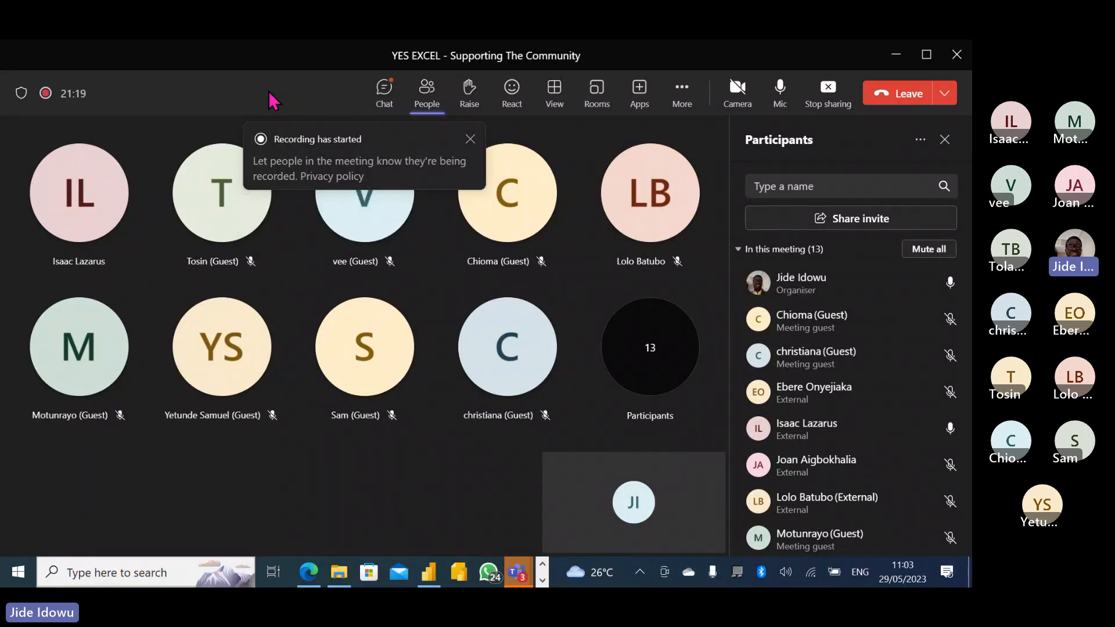
Switch the Teams side panel to the meeting chat, then minimize the meeting window.
click(384, 93)
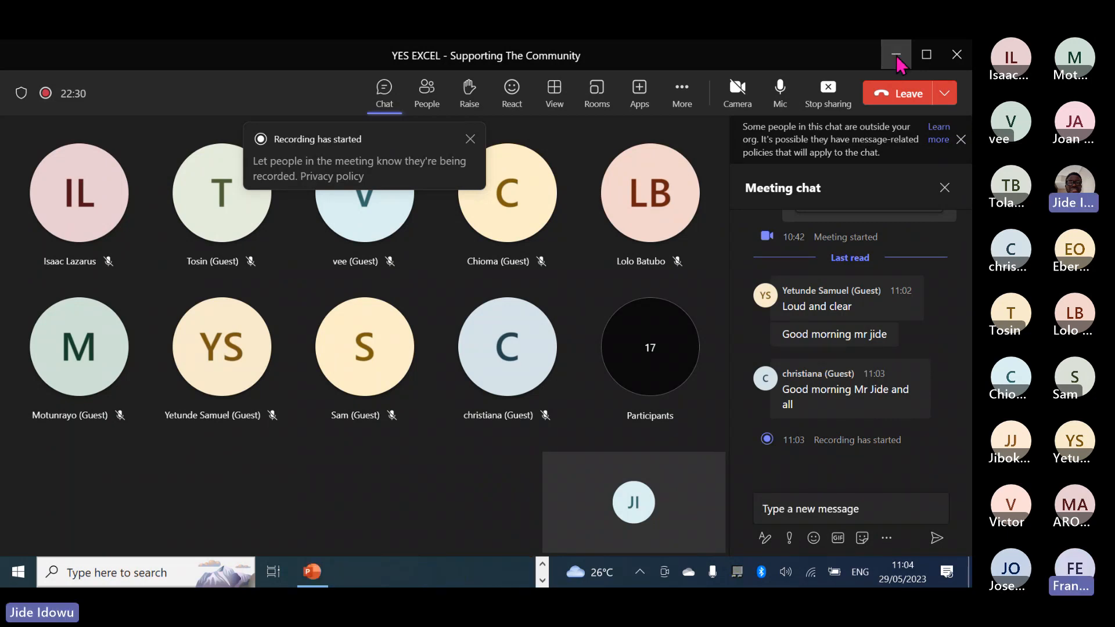
click(897, 57)
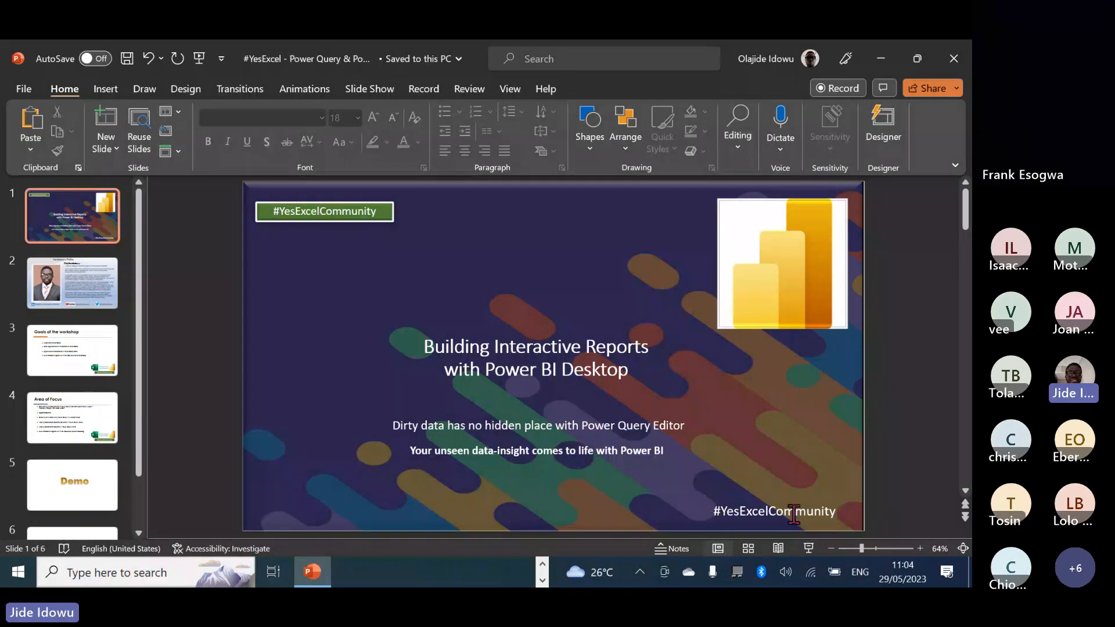
Present the Power BI workshop deck as a full-screen slide show.
click(810, 548)
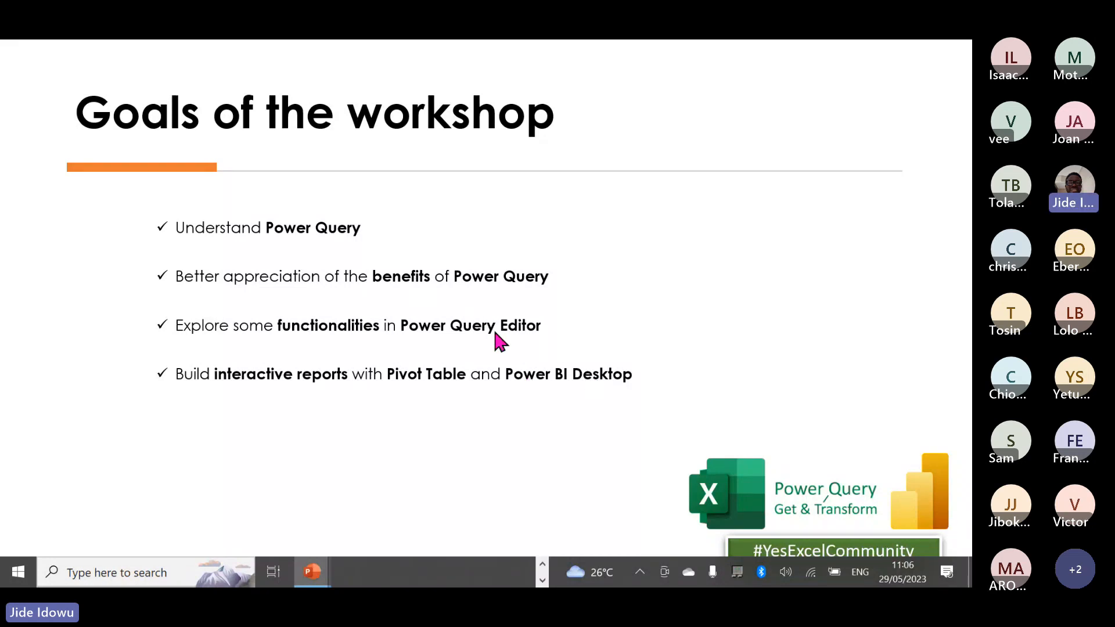
Advance through Area of Focus to the Demo slide, end the show, and minimize PowerPoint.
key(Right)
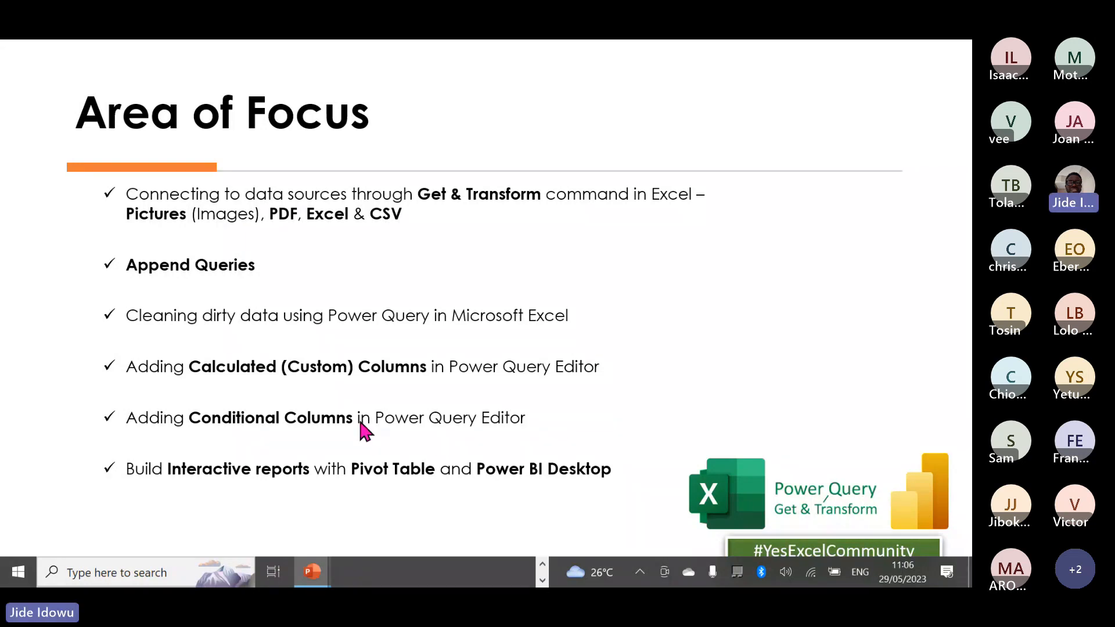
key(Right)
key(Escape)
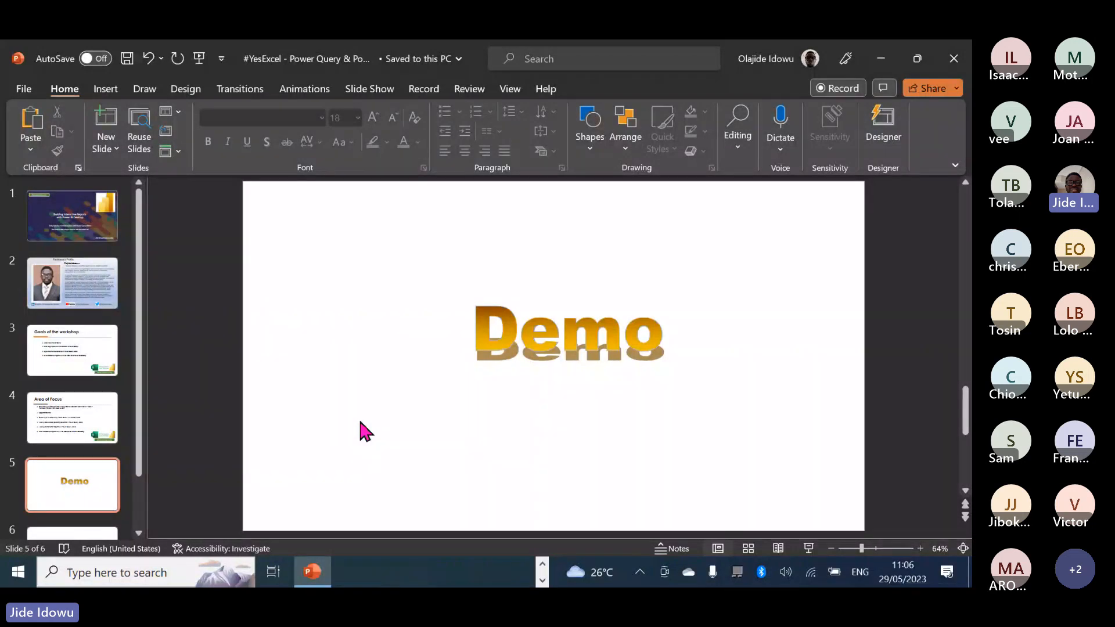
scroll(359, 423, up, 1)
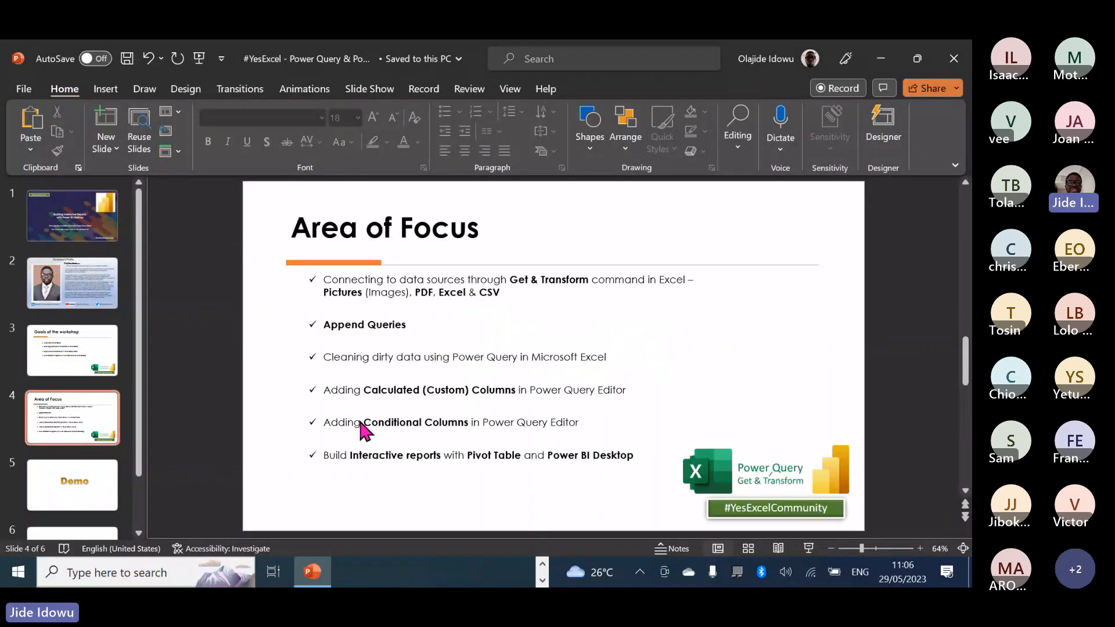
click(880, 59)
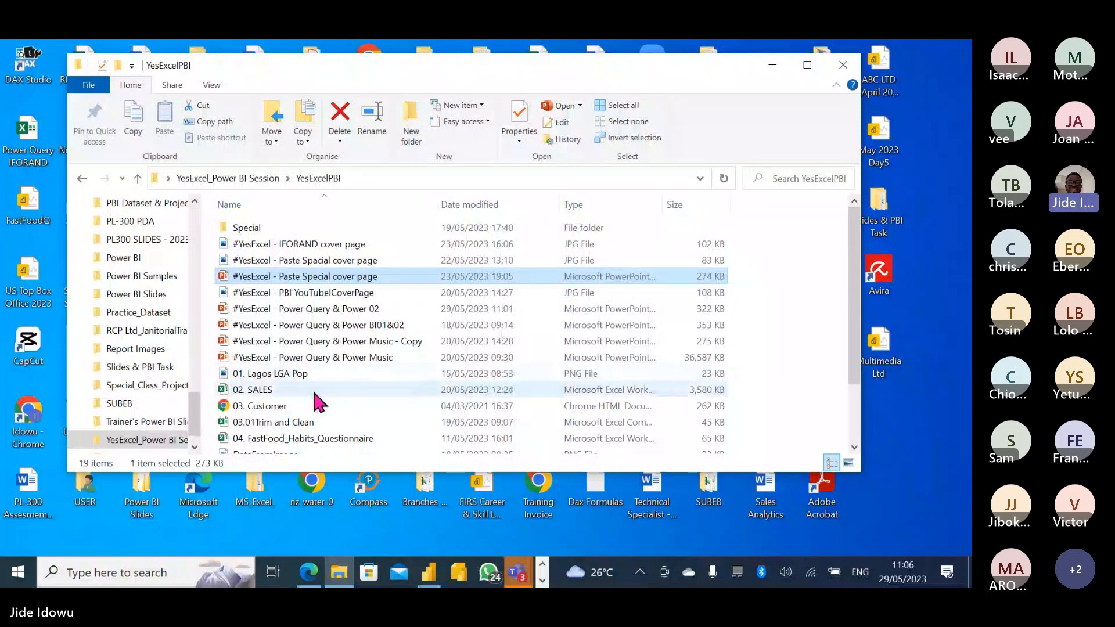
Browse into the Special folder and back up to YesExcelPBI, scrolling the file list.
double_click(248, 231)
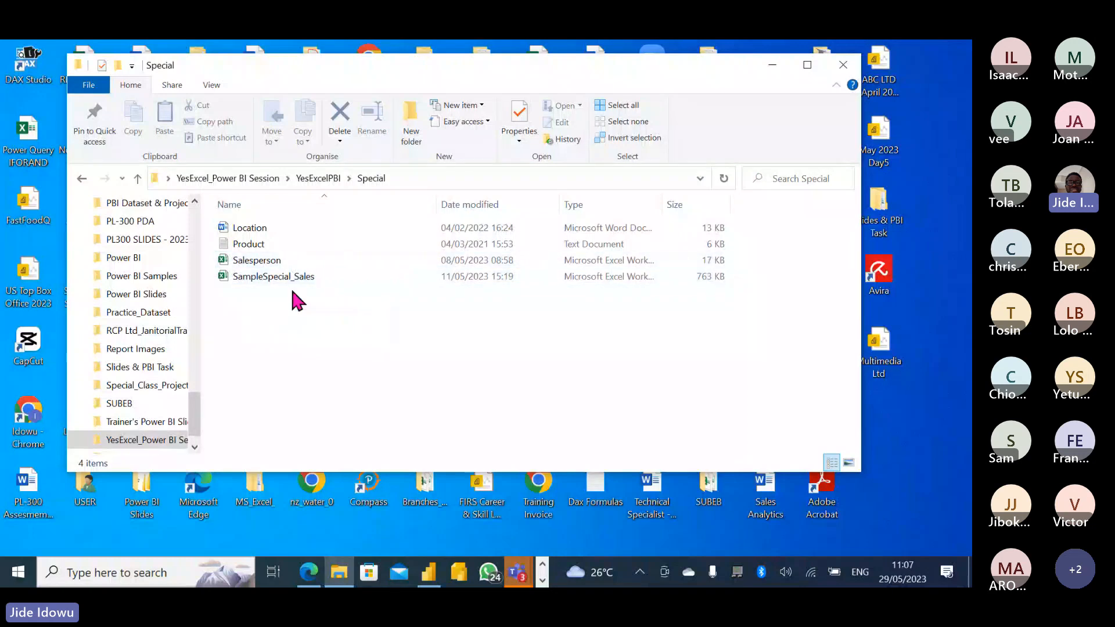
click(138, 180)
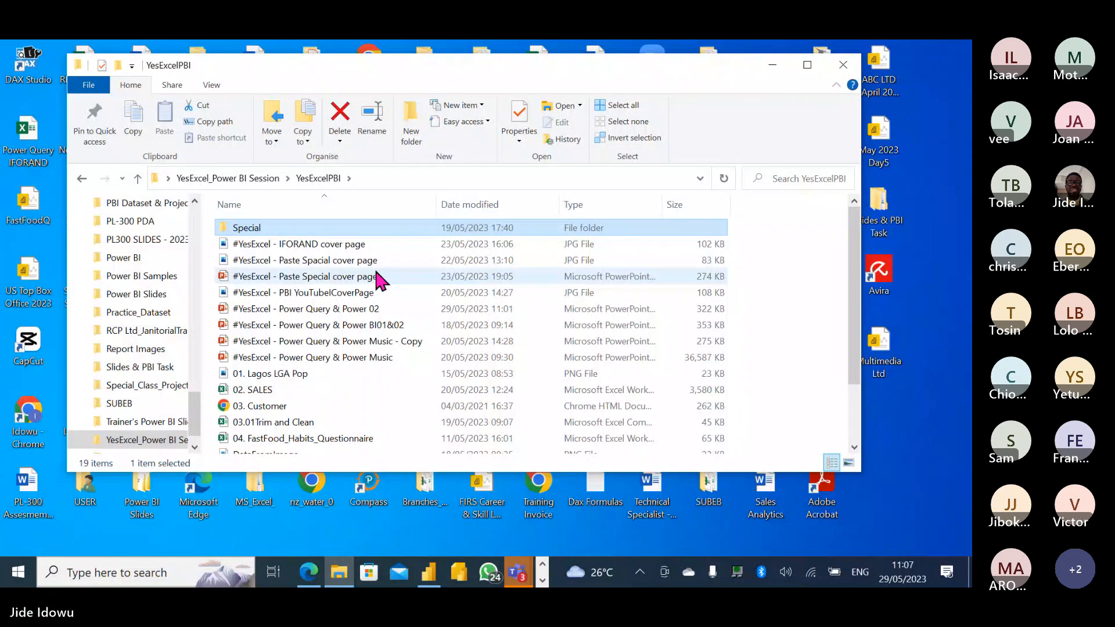
scroll(856, 286, down, 1)
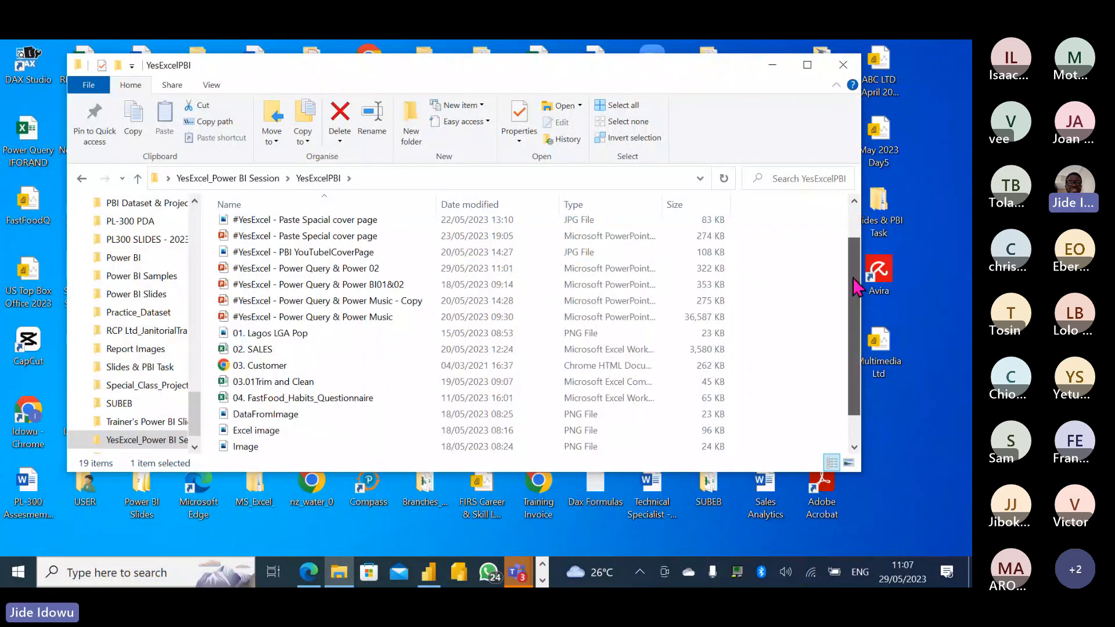
drag(856, 286, 853, 309)
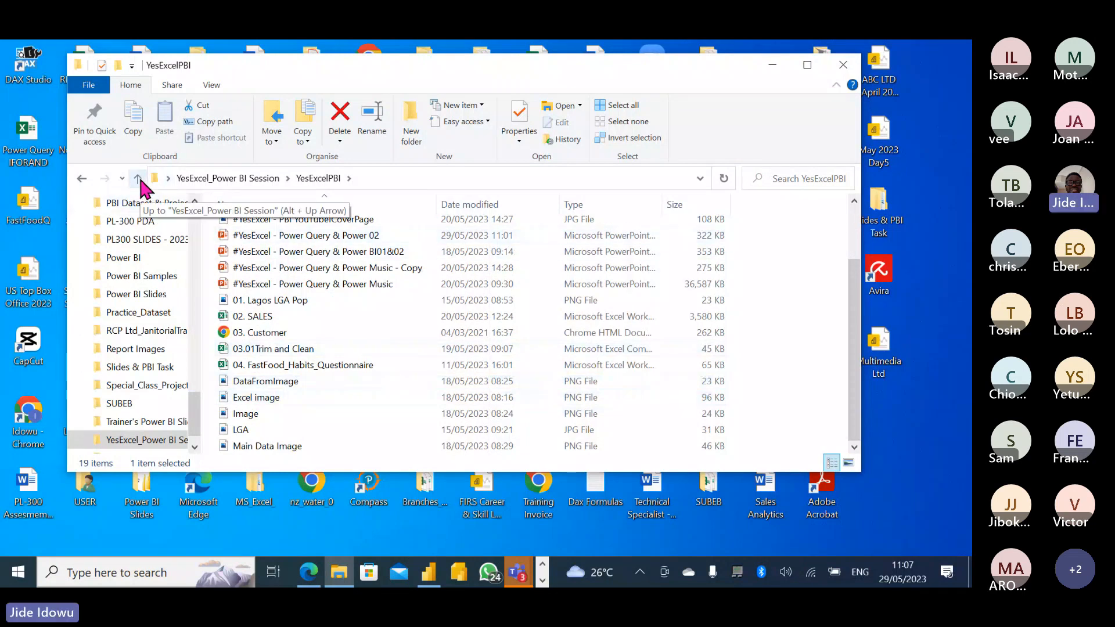
drag(854, 274, 854, 226)
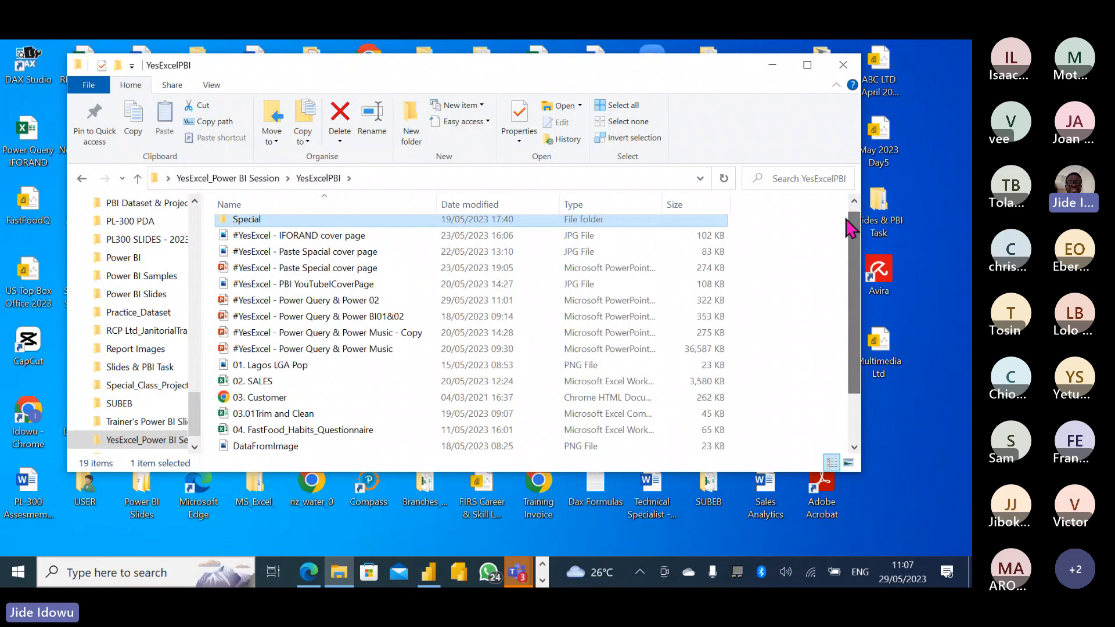
double_click(268, 219)
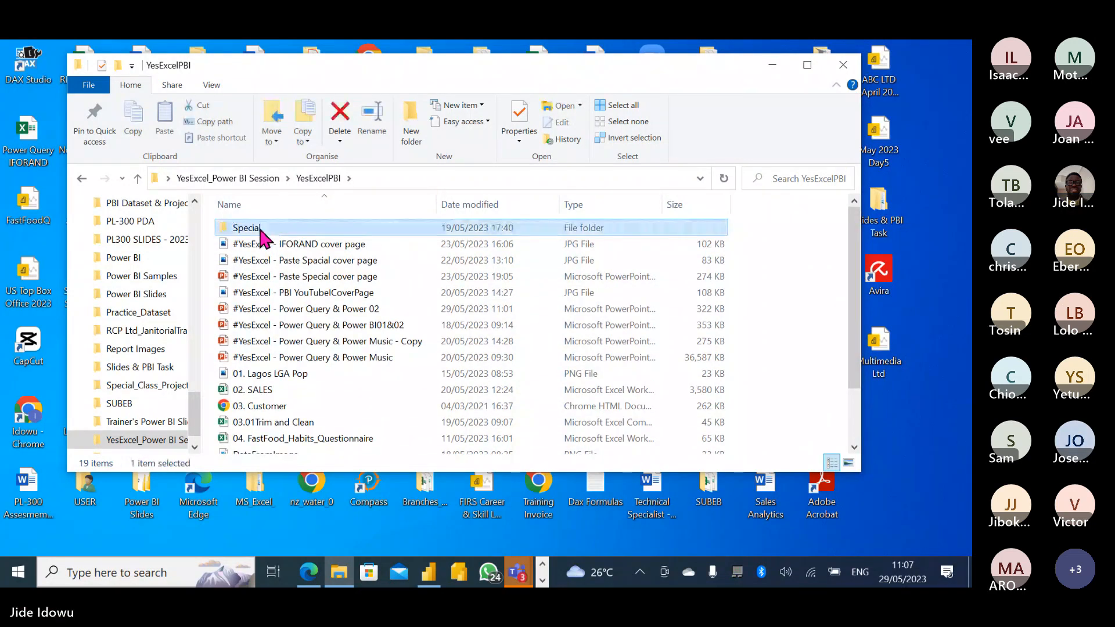
click(138, 178)
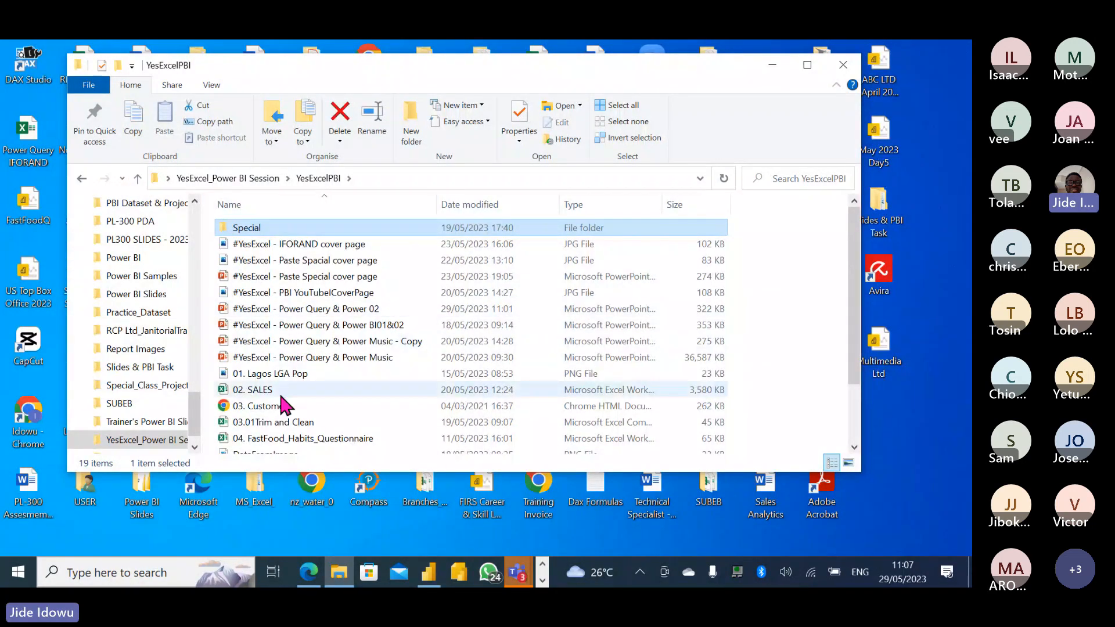
Paste 03. Customer into the Special folder, then return to YesExcelPBI and the Teams meeting.
click(275, 413)
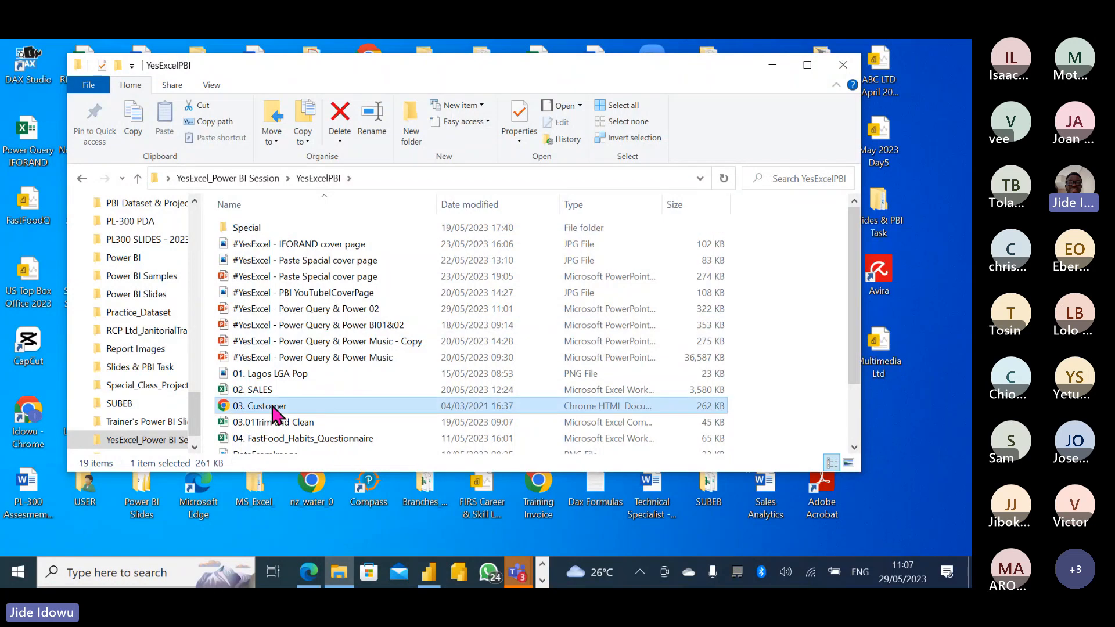
double_click(242, 228)
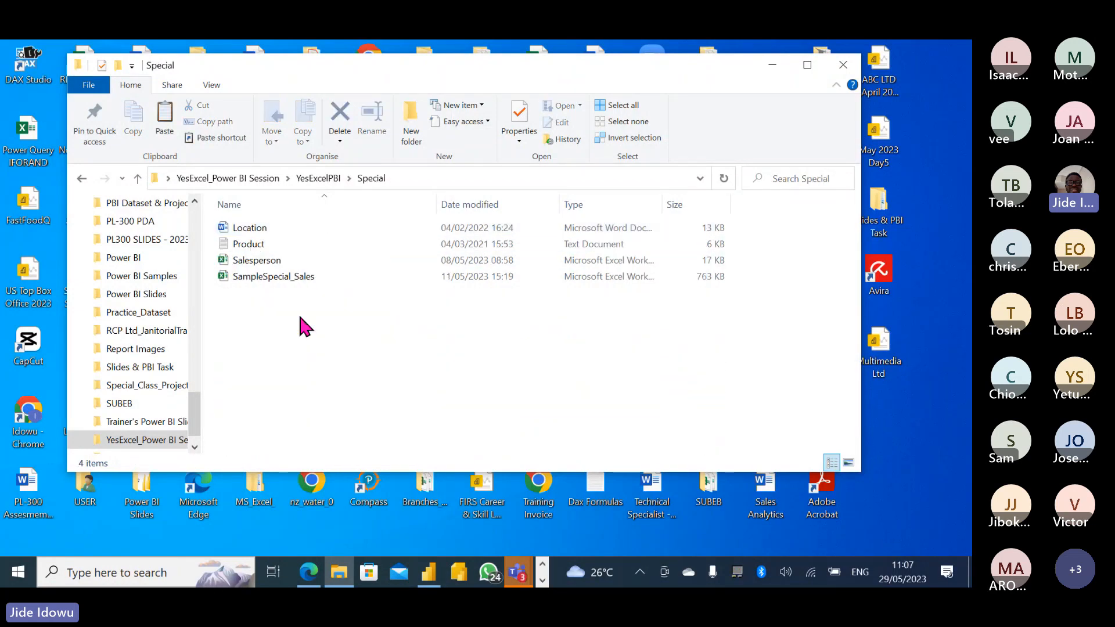
key(ctrl+v)
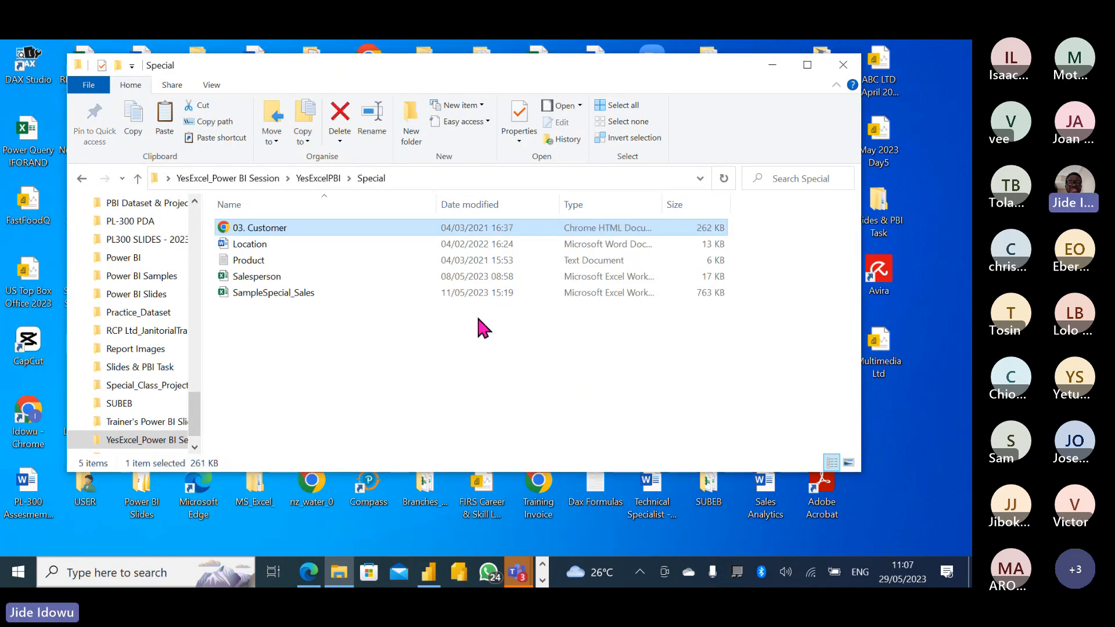
click(137, 180)
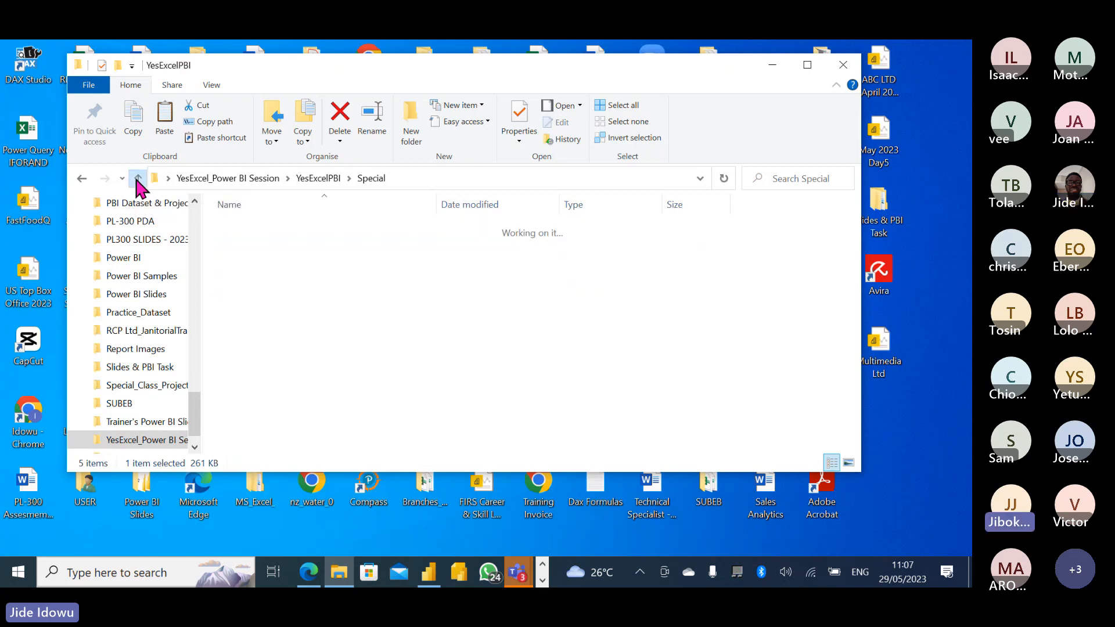
key(alt+Tab)
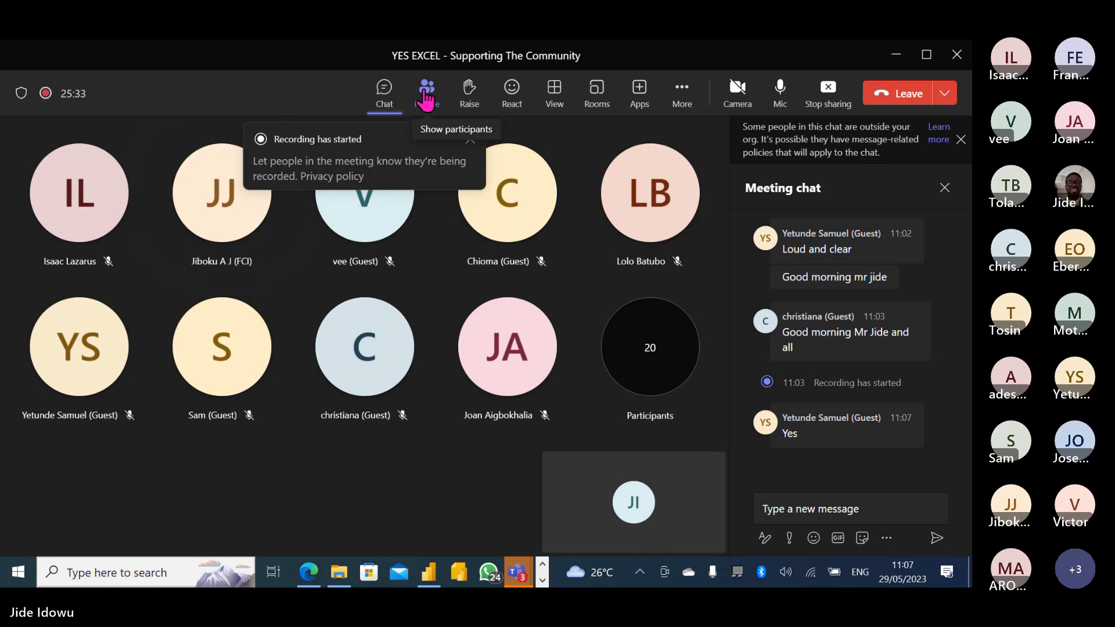
Minimize the Teams meeting to bring the YesExcelPBI folder back into view.
click(896, 56)
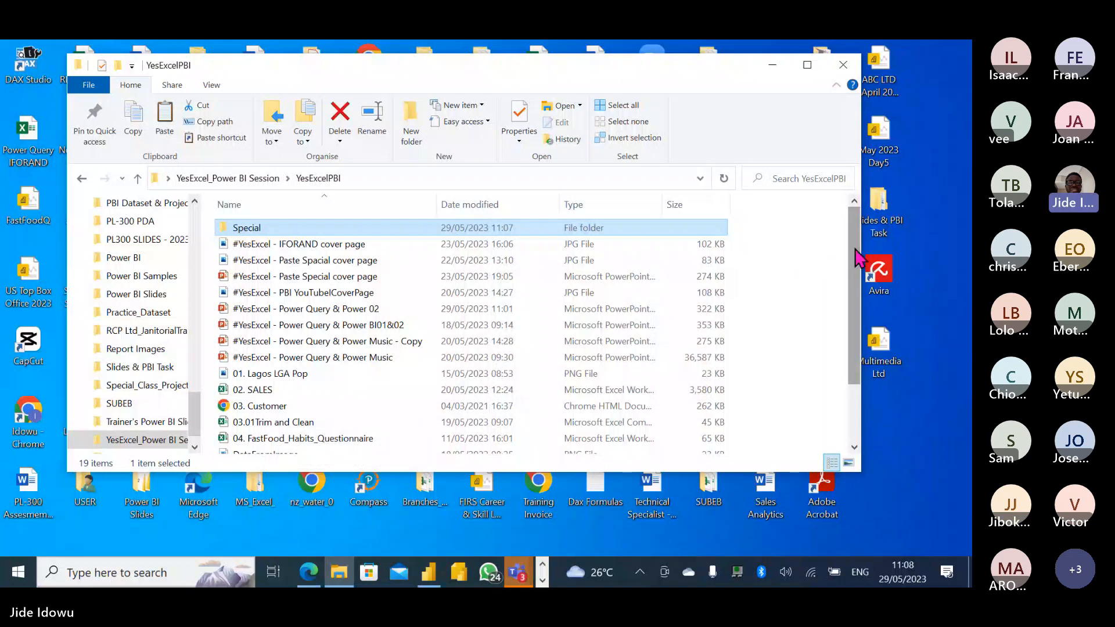
Check the five files inside Special, then go back up to YesExcelPBI.
double_click(253, 228)
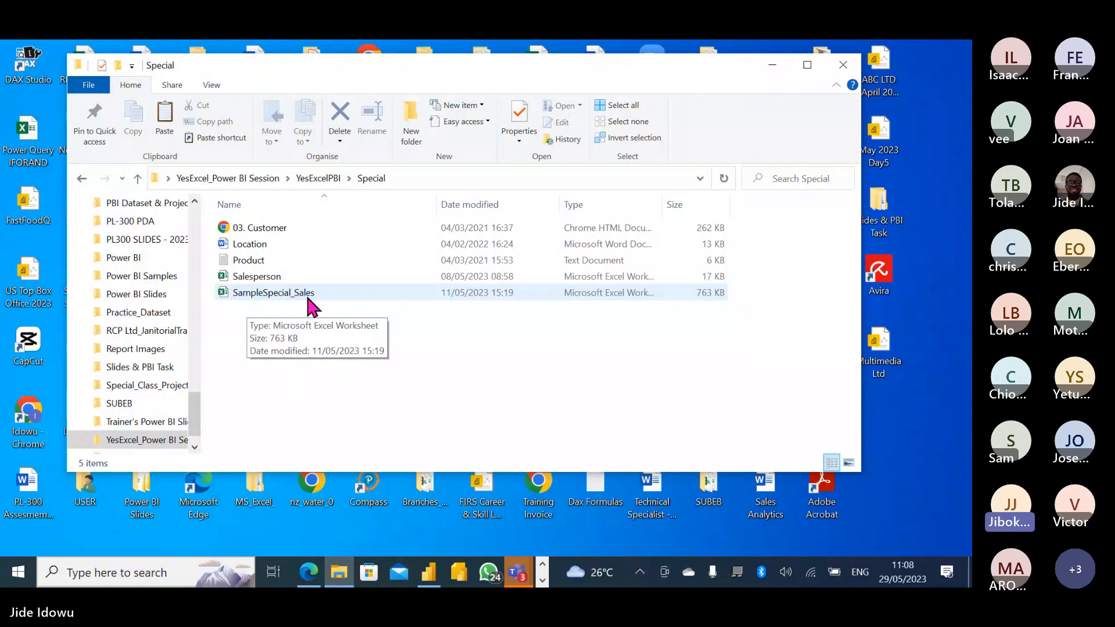
click(138, 178)
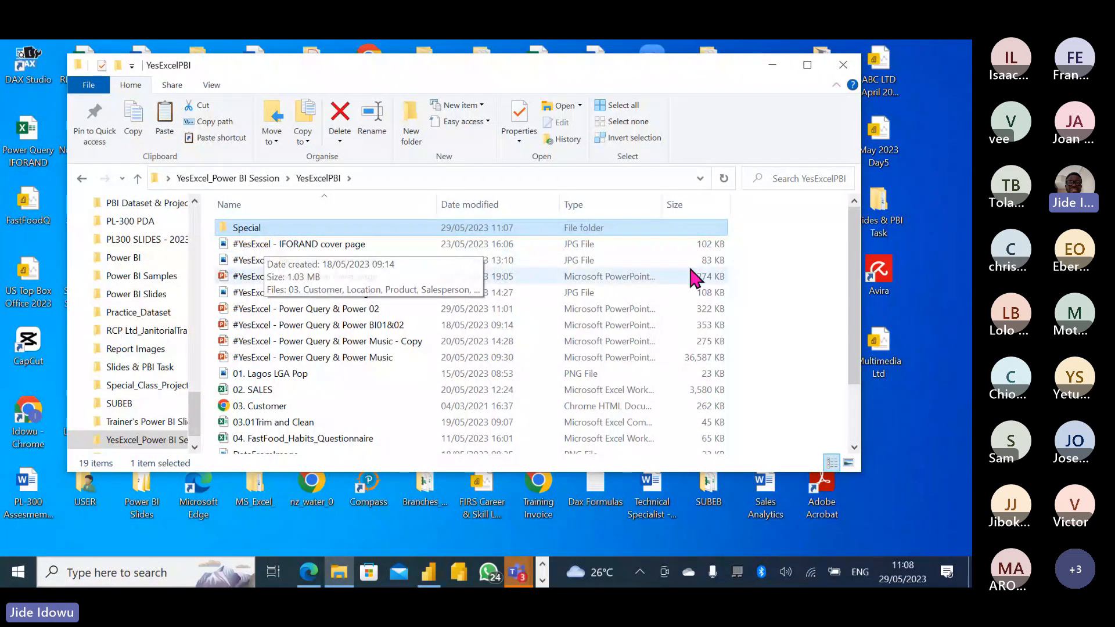
In the Teams meeting, show the People participant list, then minimize the meeting.
key(alt+Tab)
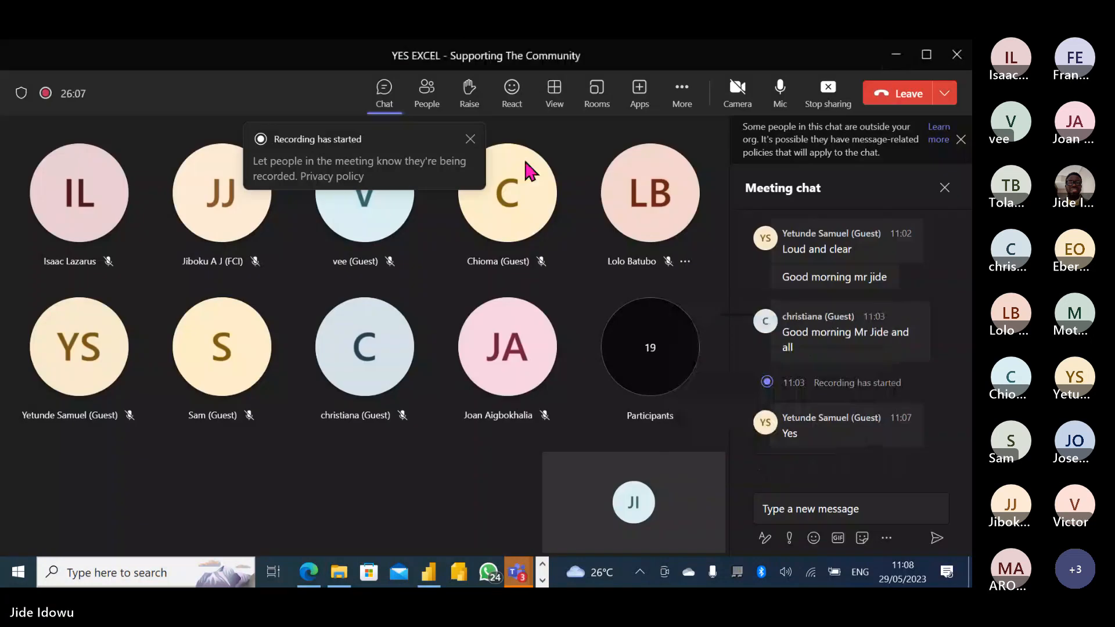
click(427, 96)
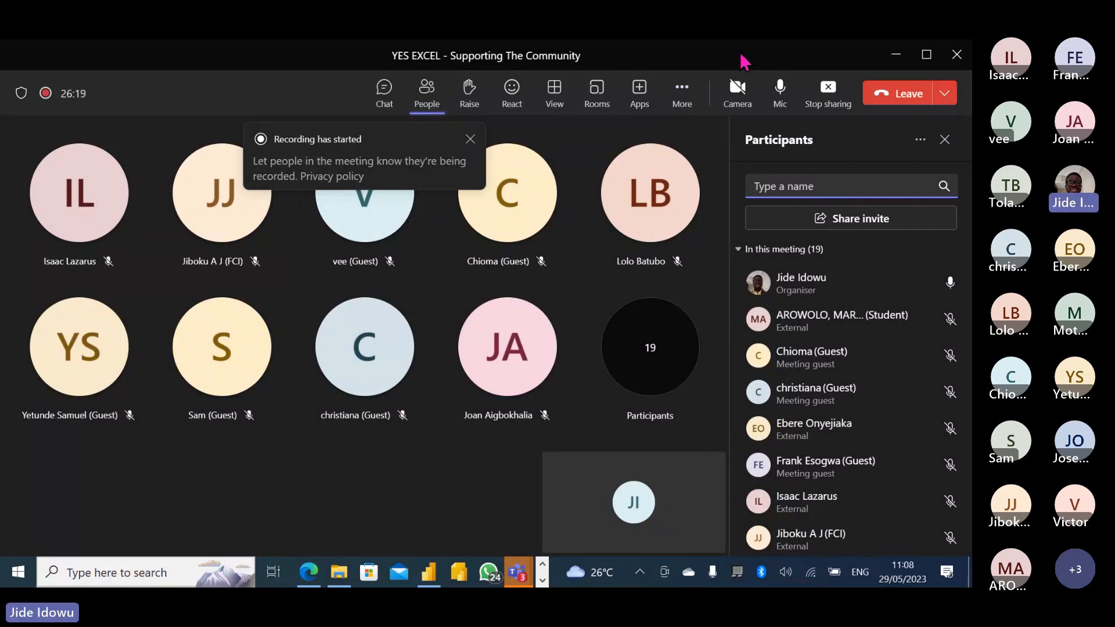
click(898, 54)
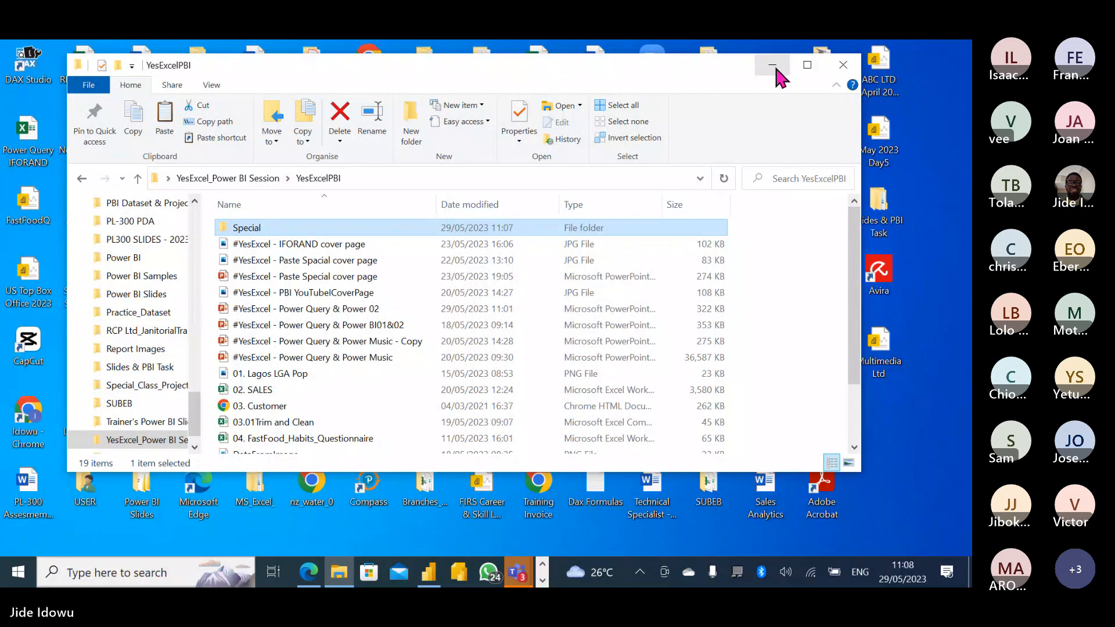
click(773, 64)
mouse_move(431, 572)
mouse_move(339, 573)
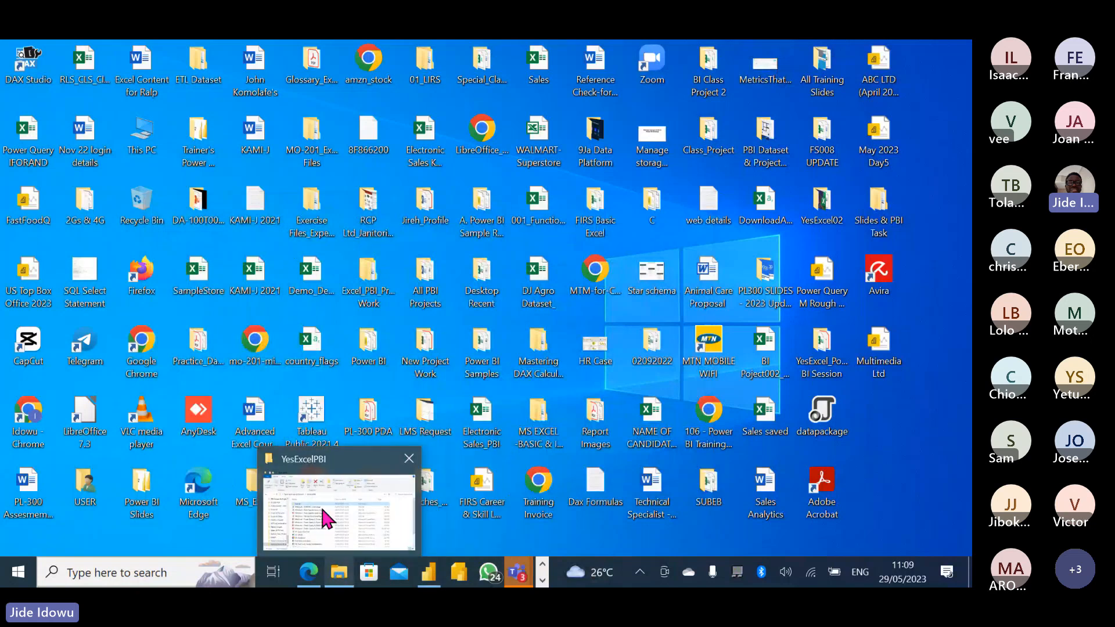
click(323, 509)
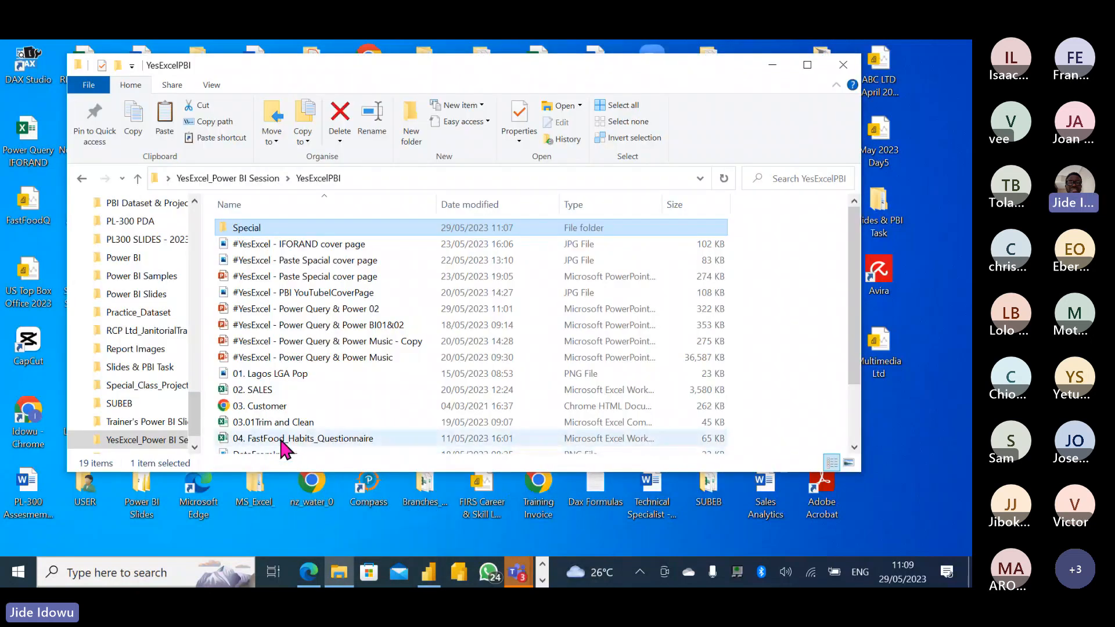
click(281, 440)
key(super+Up)
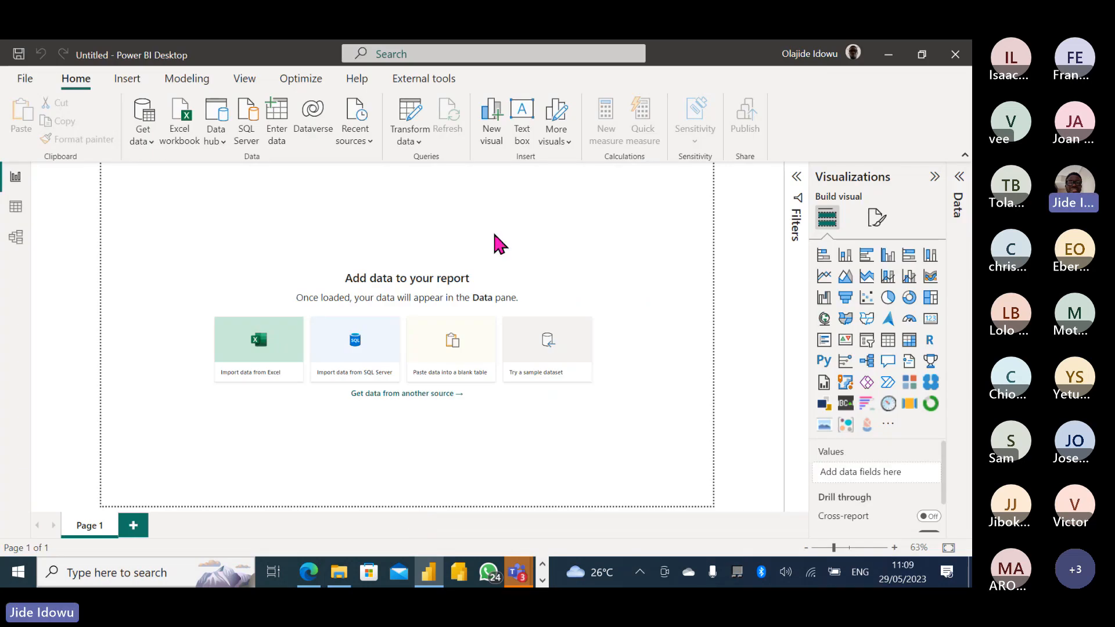
click(796, 179)
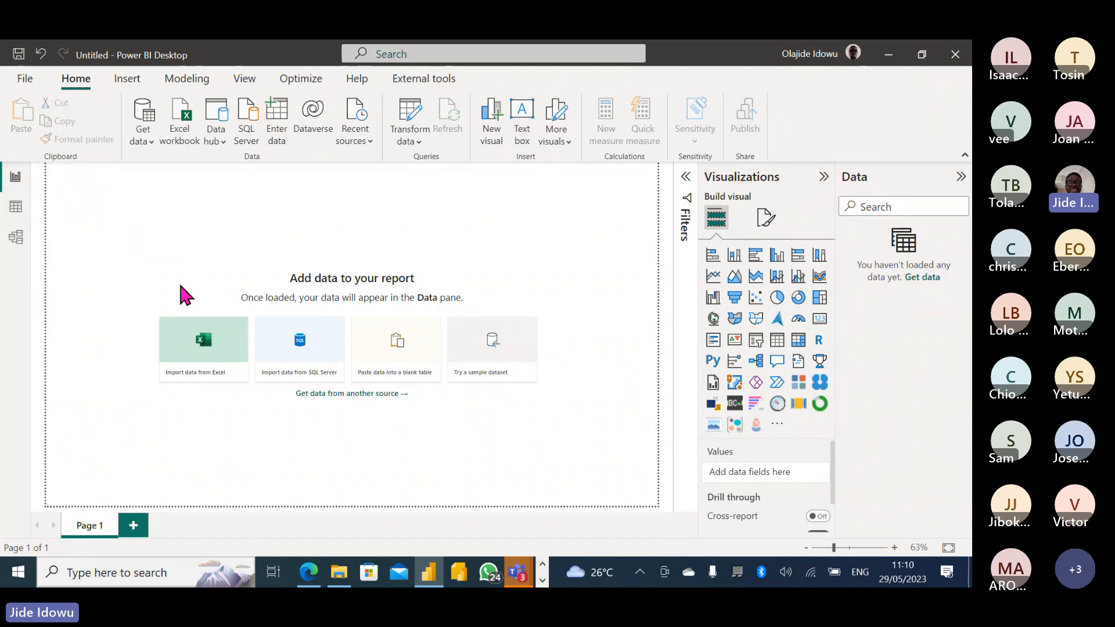
click(16, 237)
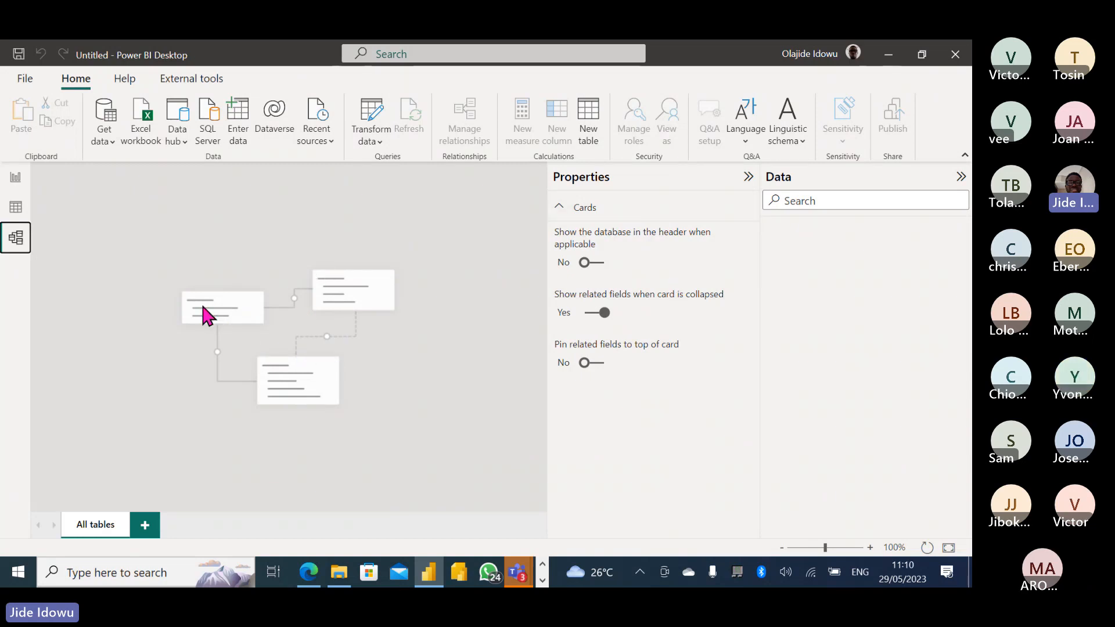
click(18, 178)
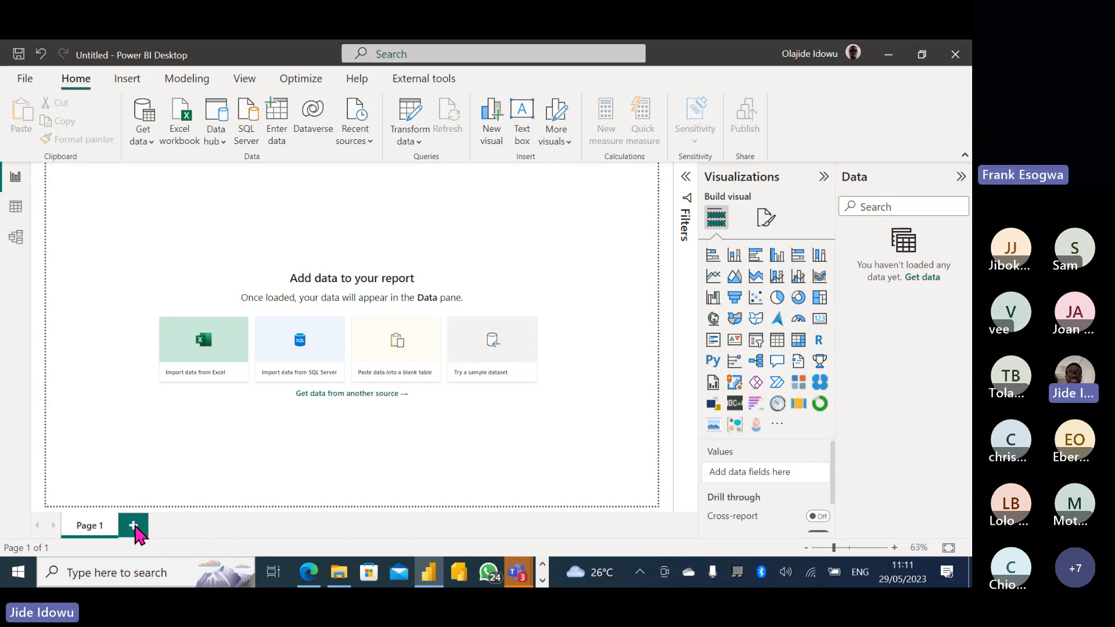
Add Page 2 to the report, then open and close the Get data list without choosing.
click(135, 526)
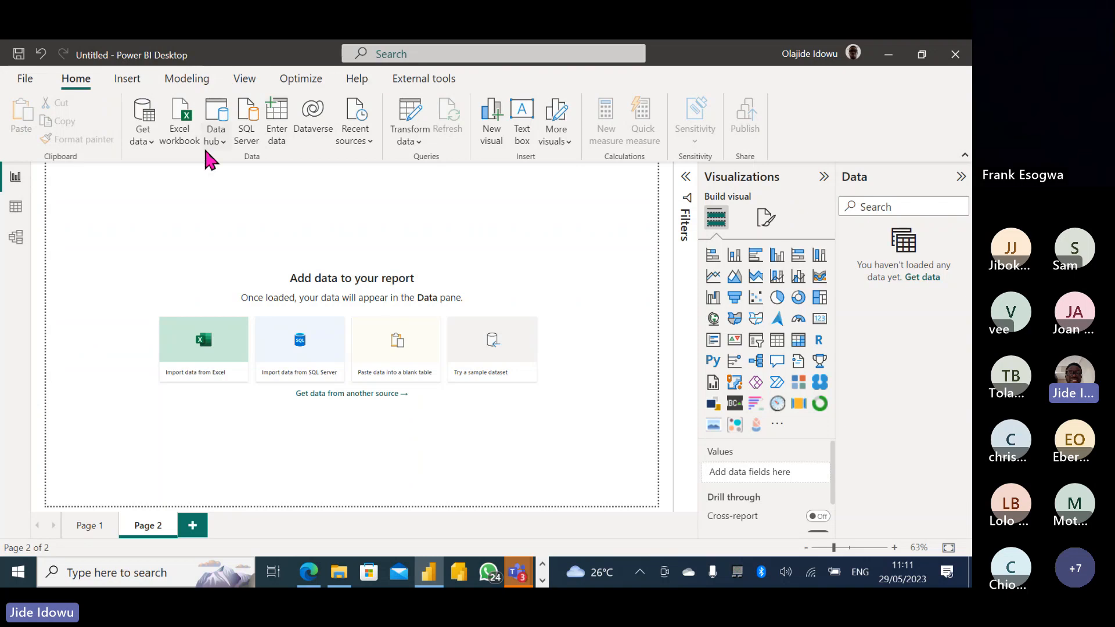
click(150, 140)
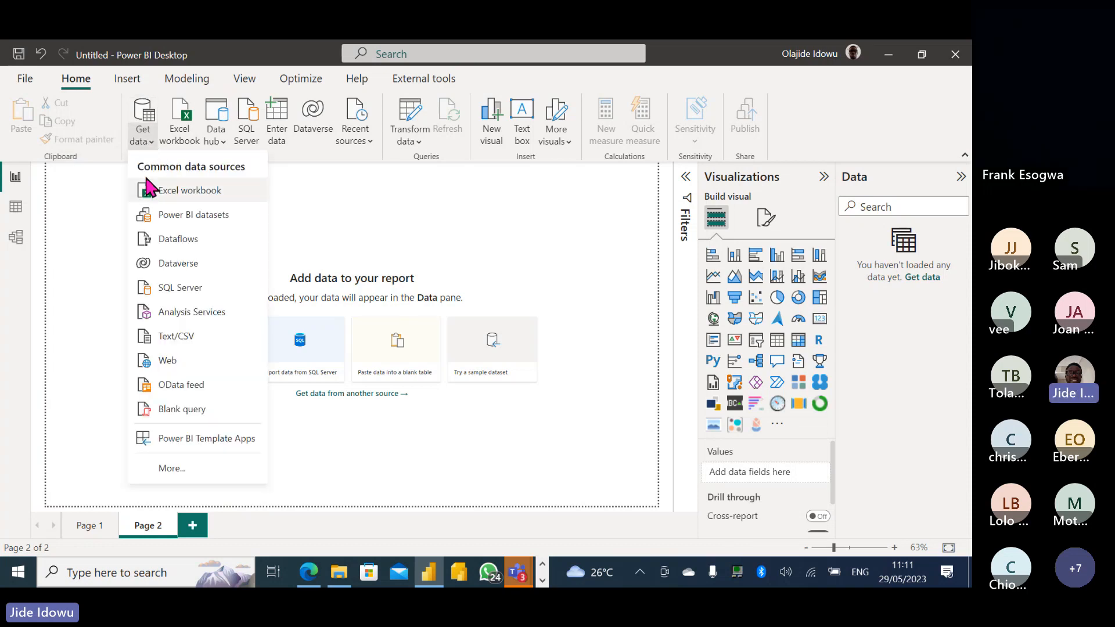
click(296, 195)
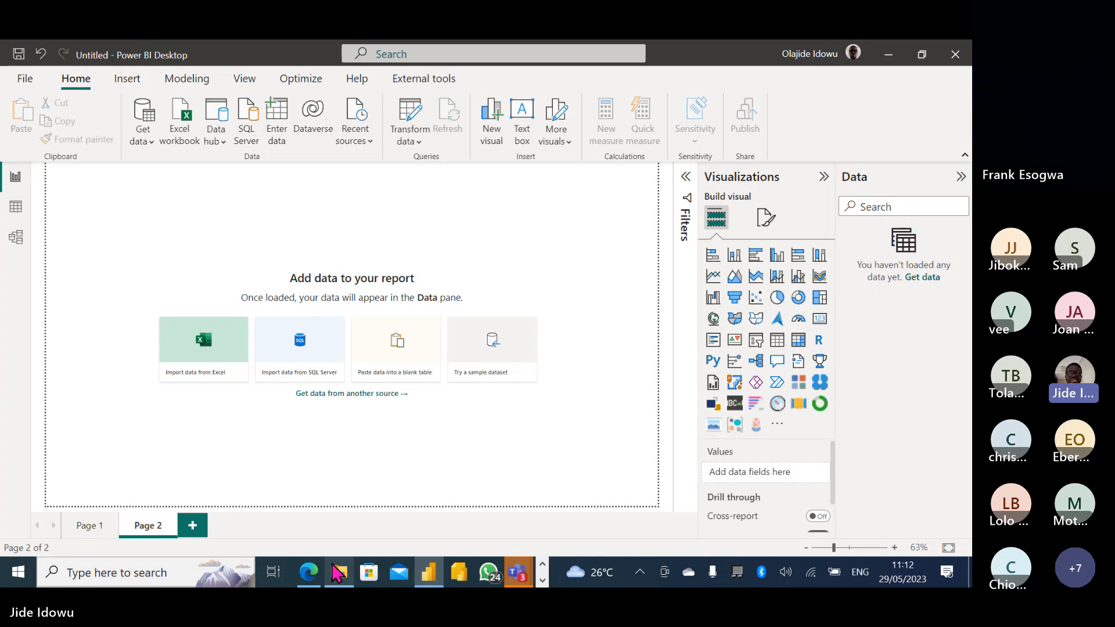
From the taskbar YesExcelPBI window, open the Special folder and the Salesperson workbook.
mouse_move(335, 577)
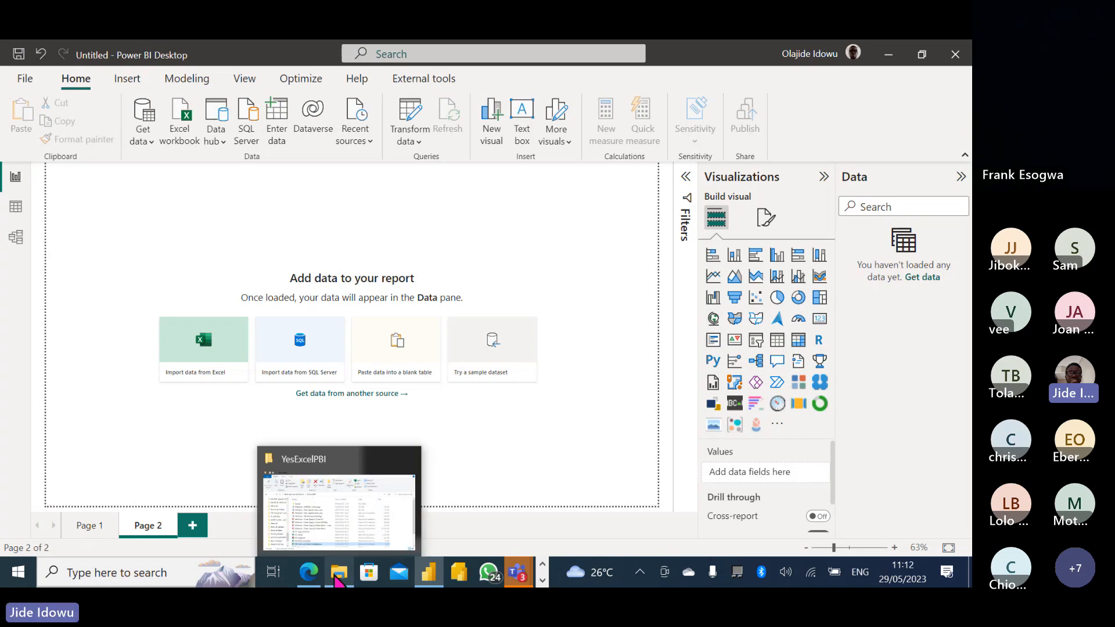
click(331, 513)
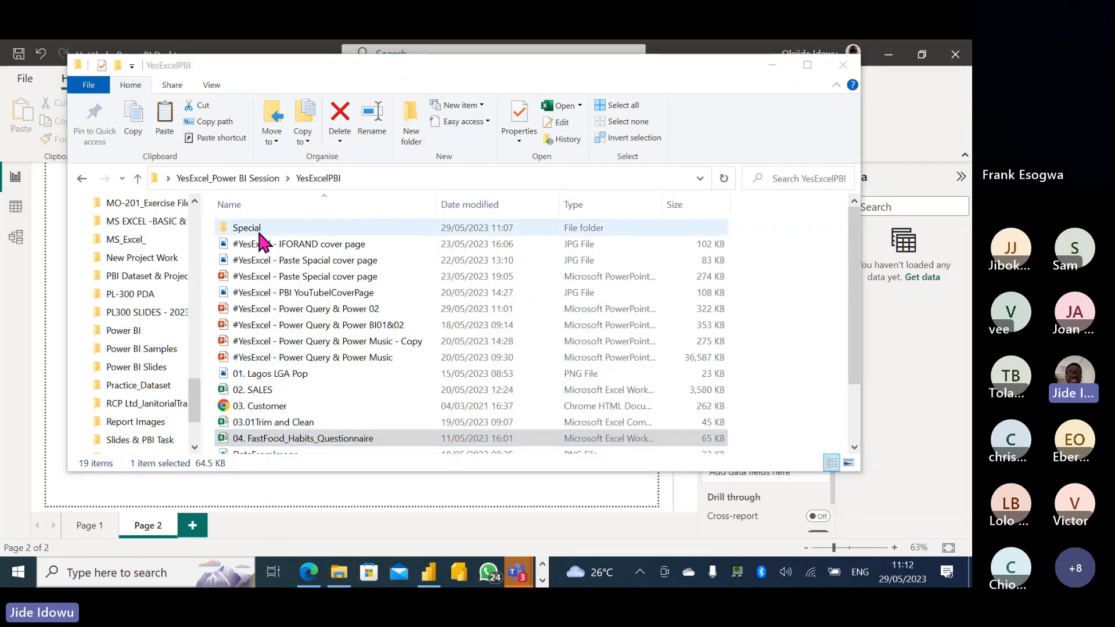
click(259, 230)
double_click(258, 229)
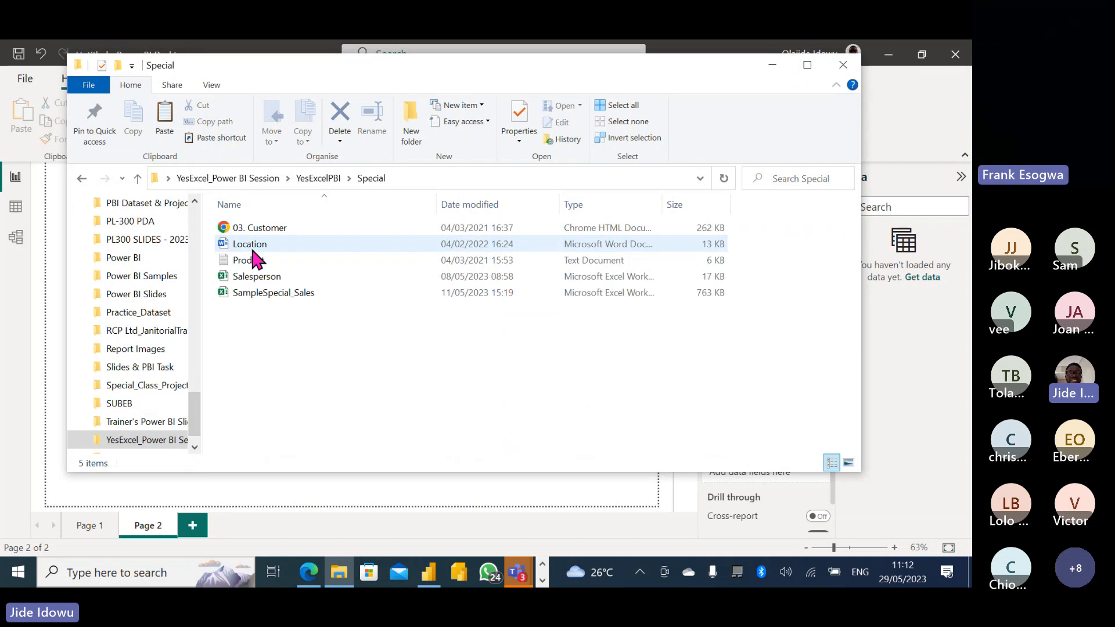
double_click(275, 280)
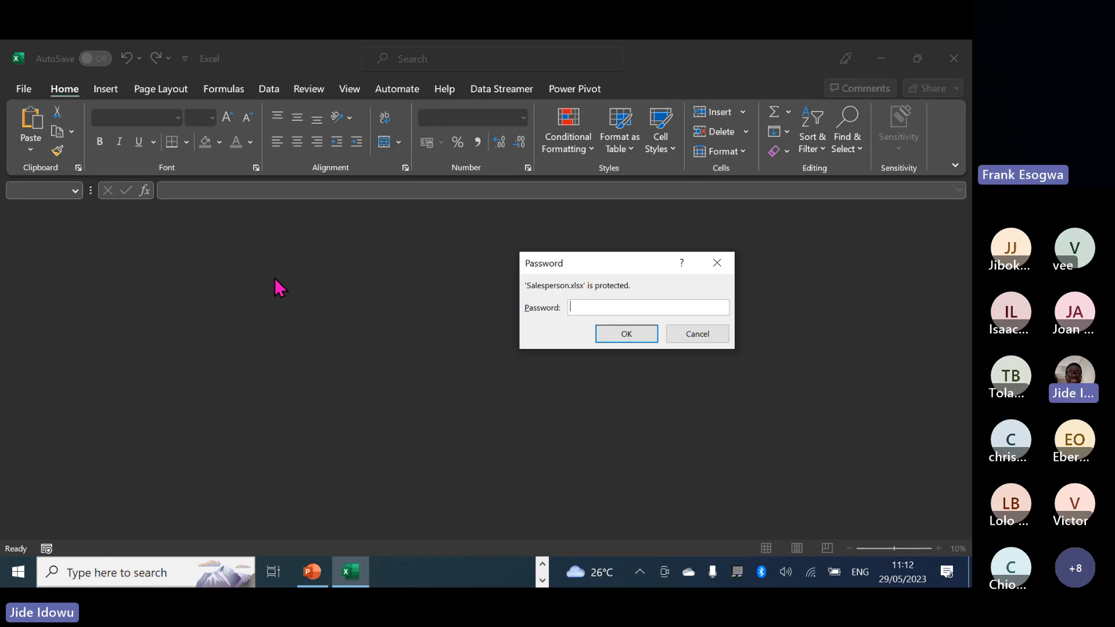
Try a password on Salesperson.xlsx, dismiss the incorrect-password message, and close Excel.
text(12345)
key(Return)
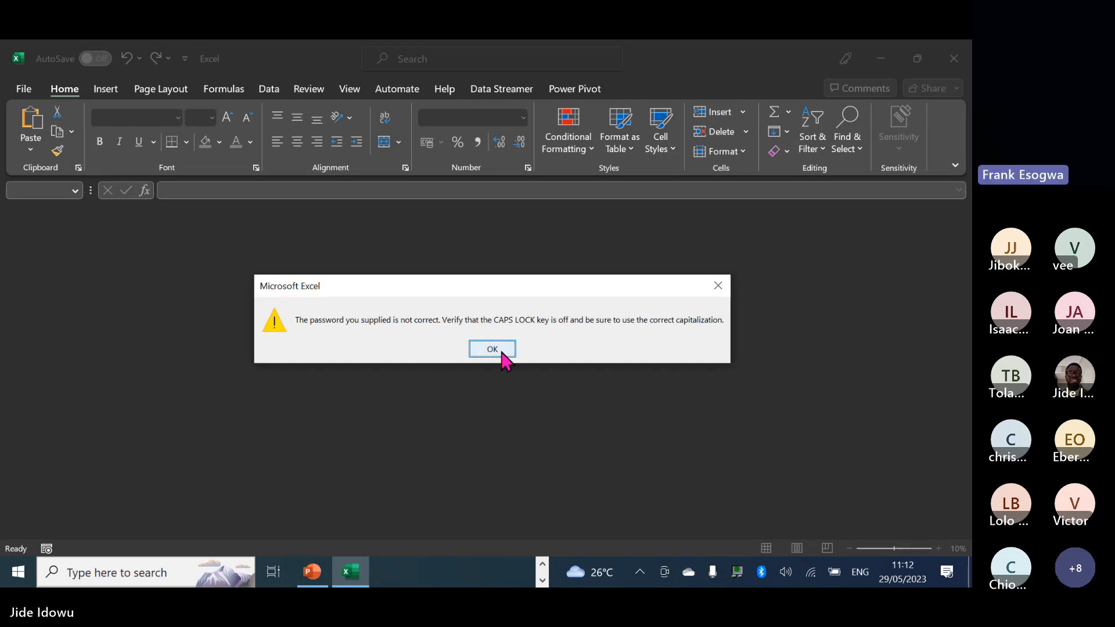
click(501, 351)
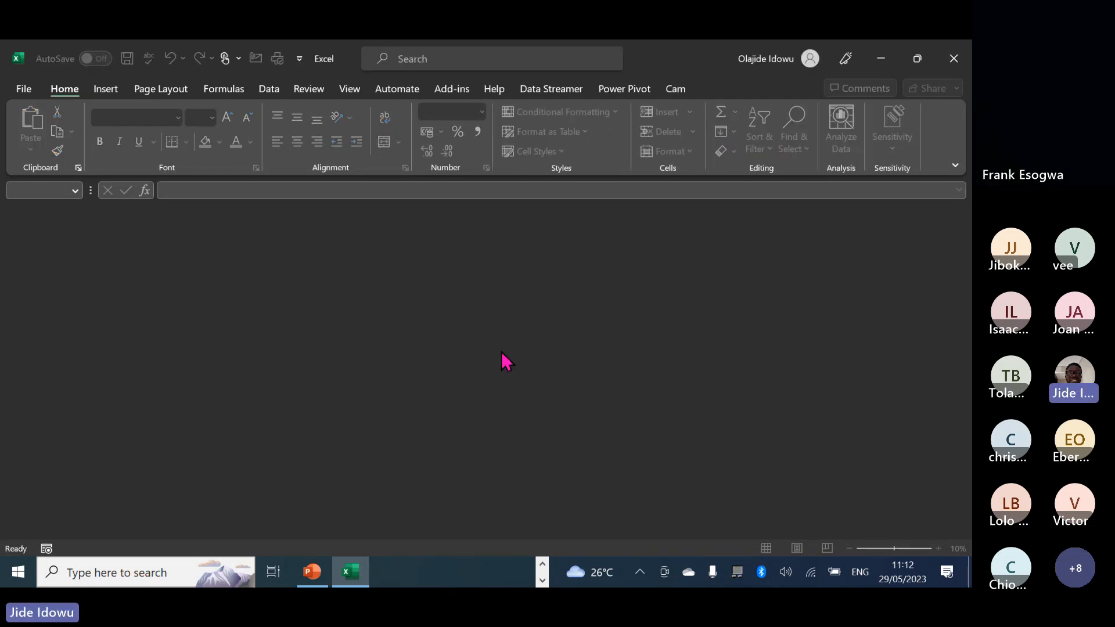
click(953, 58)
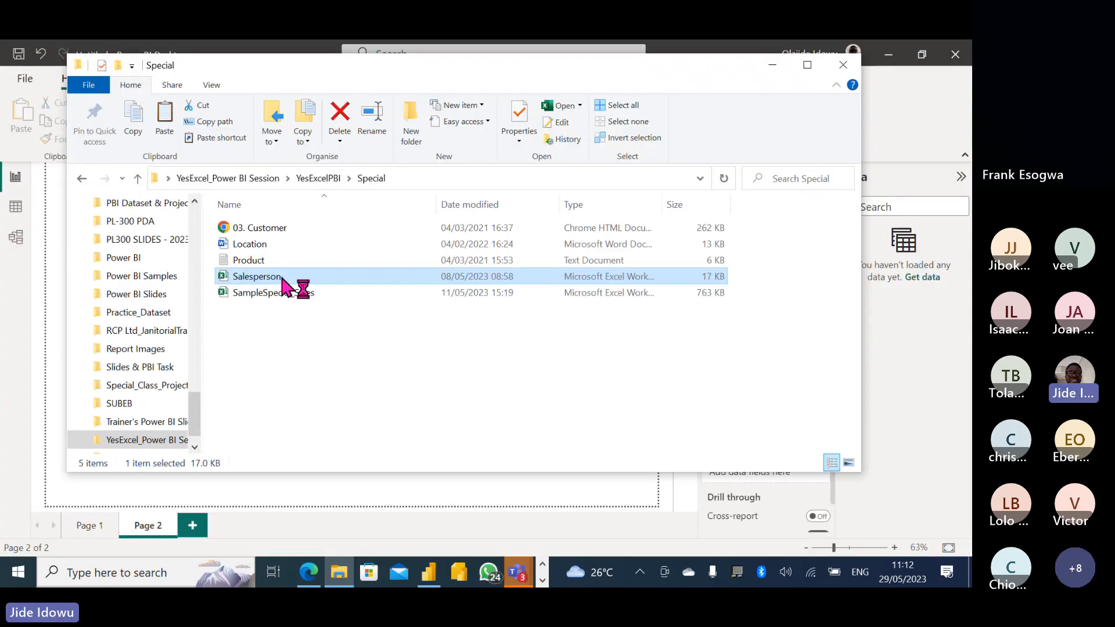
Reopen Salesperson, try a second password, dismiss the rejection, and close Excel.
double_click(283, 280)
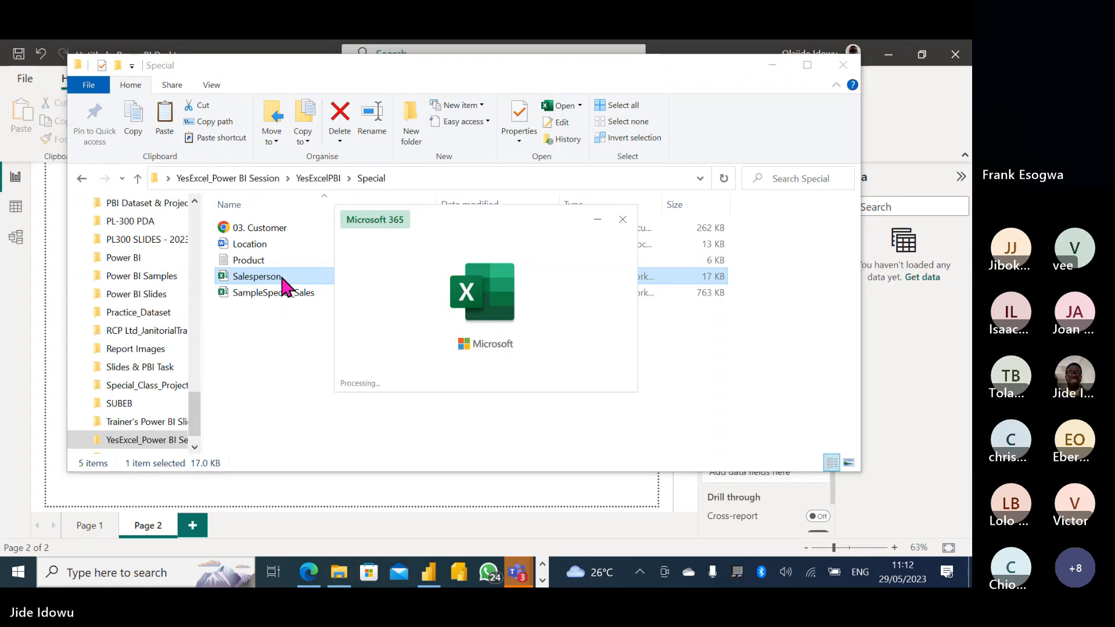
text(123)
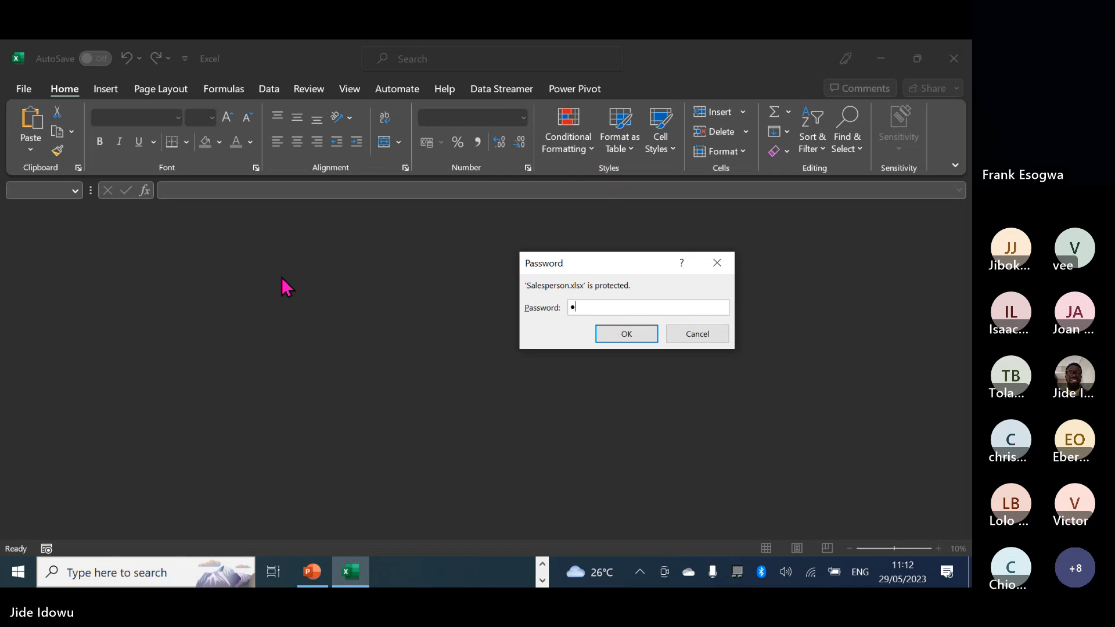
text(4)
key(Return)
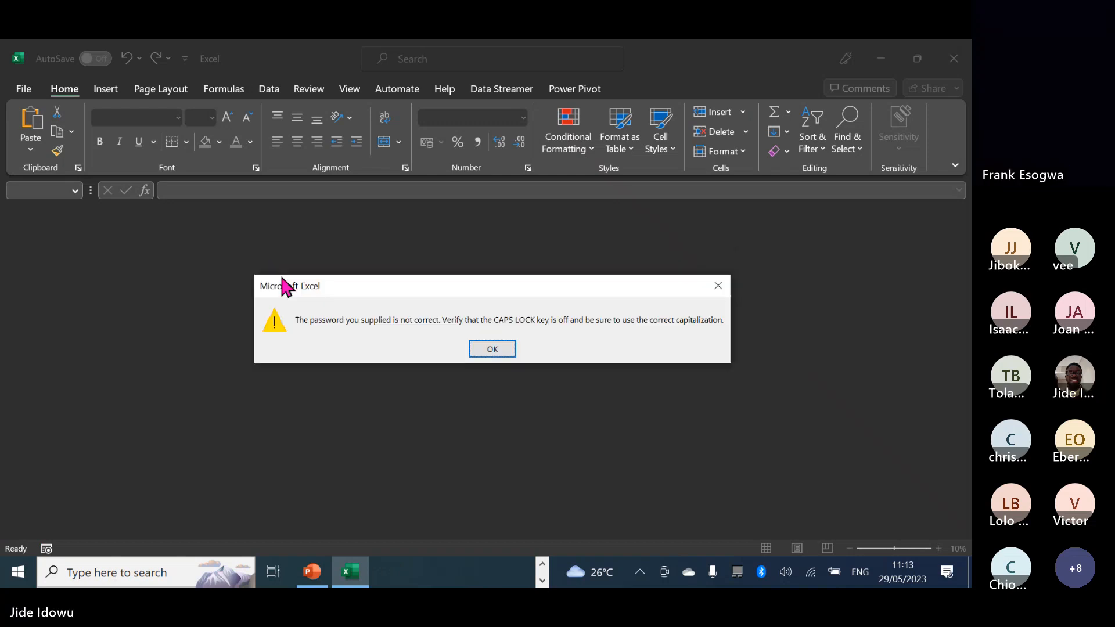
click(491, 350)
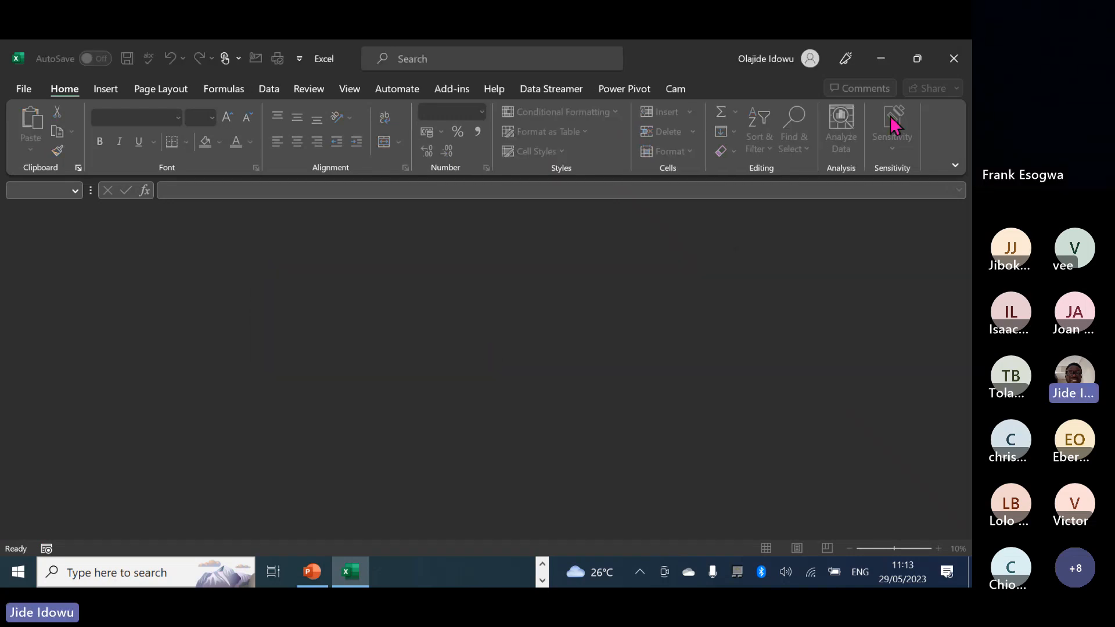
click(953, 58)
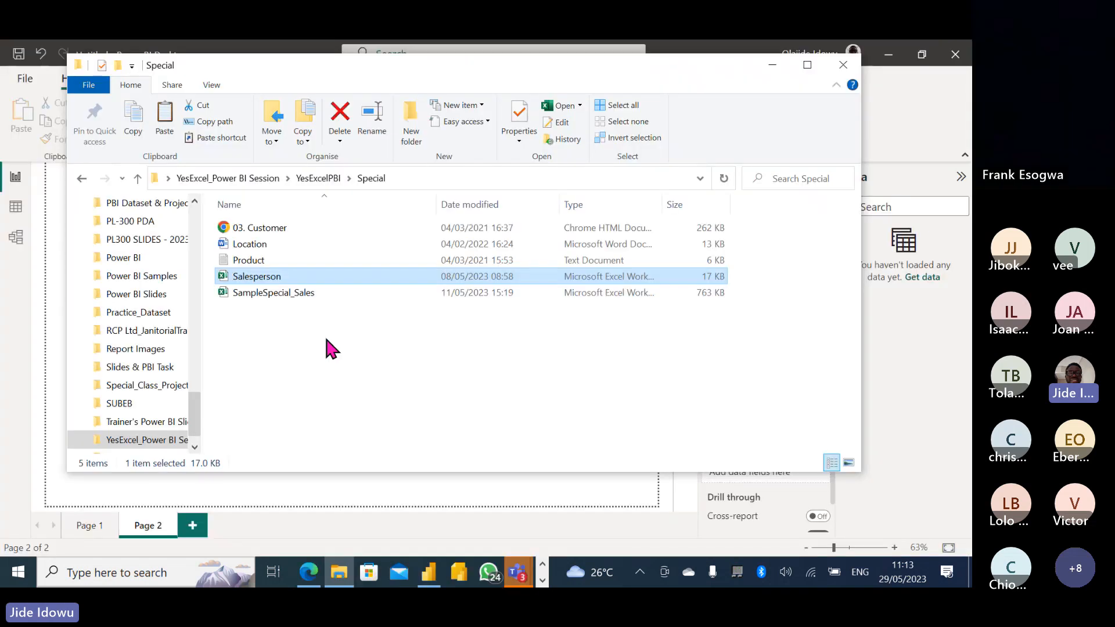
Open Salesperson.xlsx and enter its password to reveal the Sales People employee list.
double_click(272, 281)
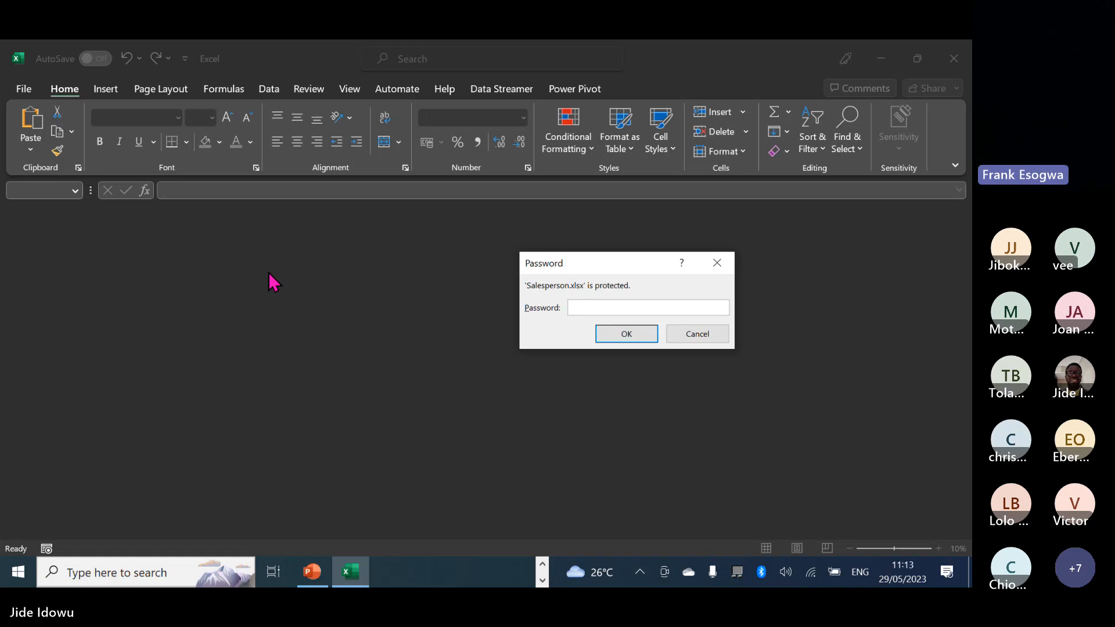
text(••)
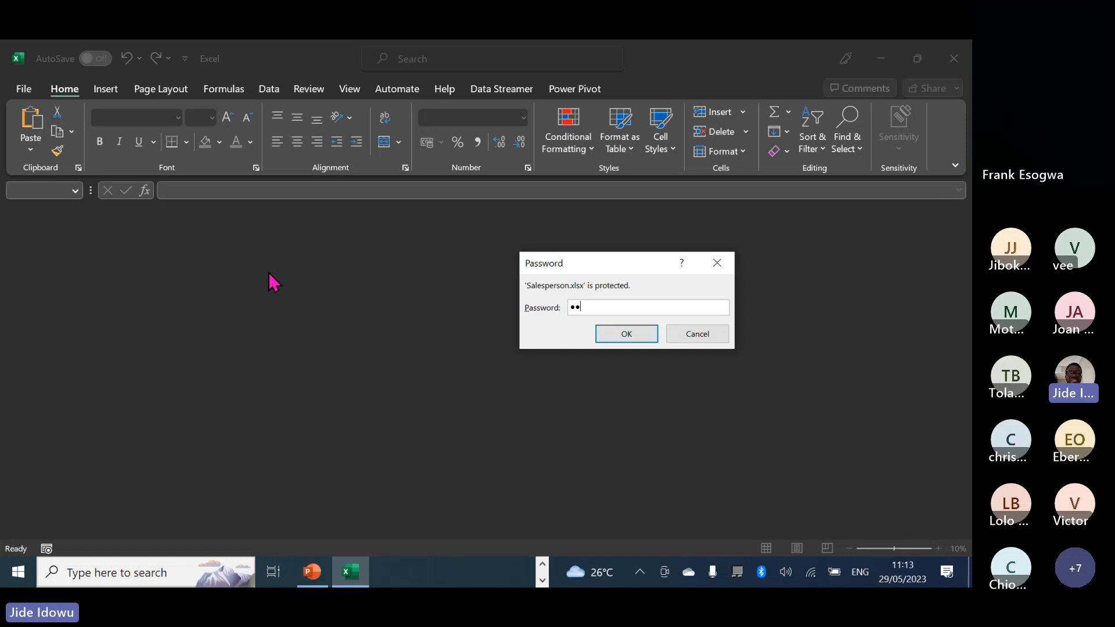
text(••)
key(Return)
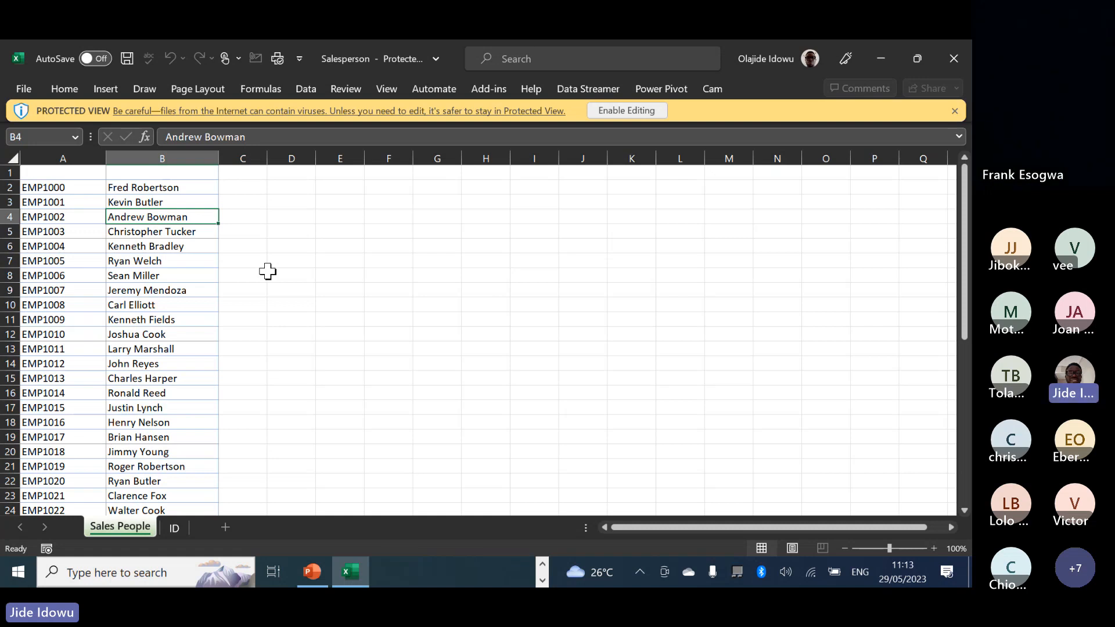
Enable editing on Salesperson.xlsx and enter 12AB as a test value in cell F4.
click(384, 213)
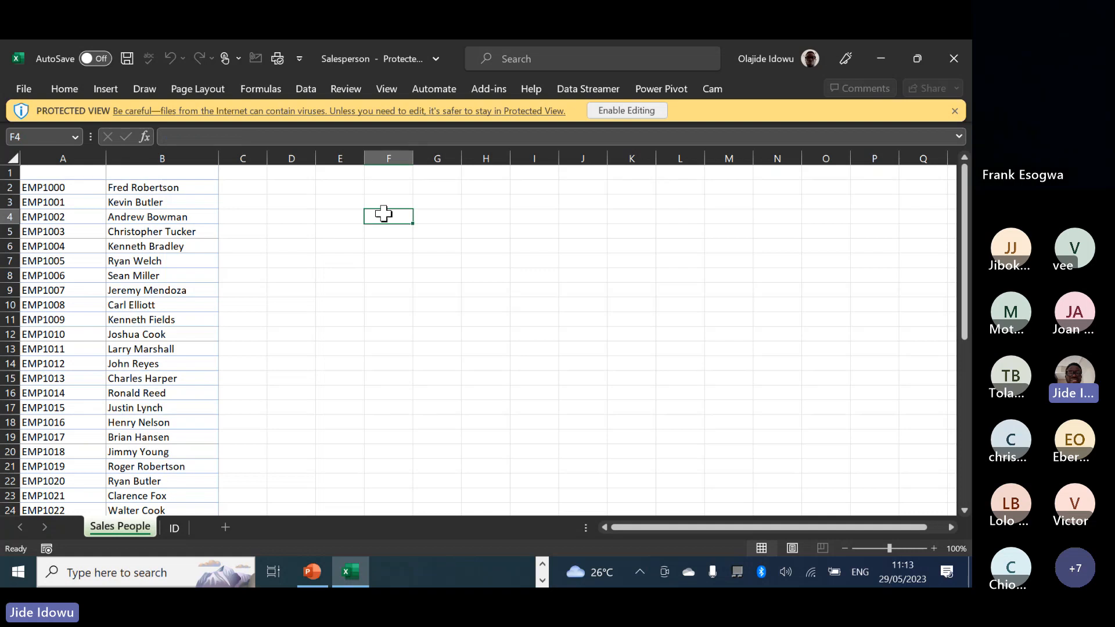
click(632, 111)
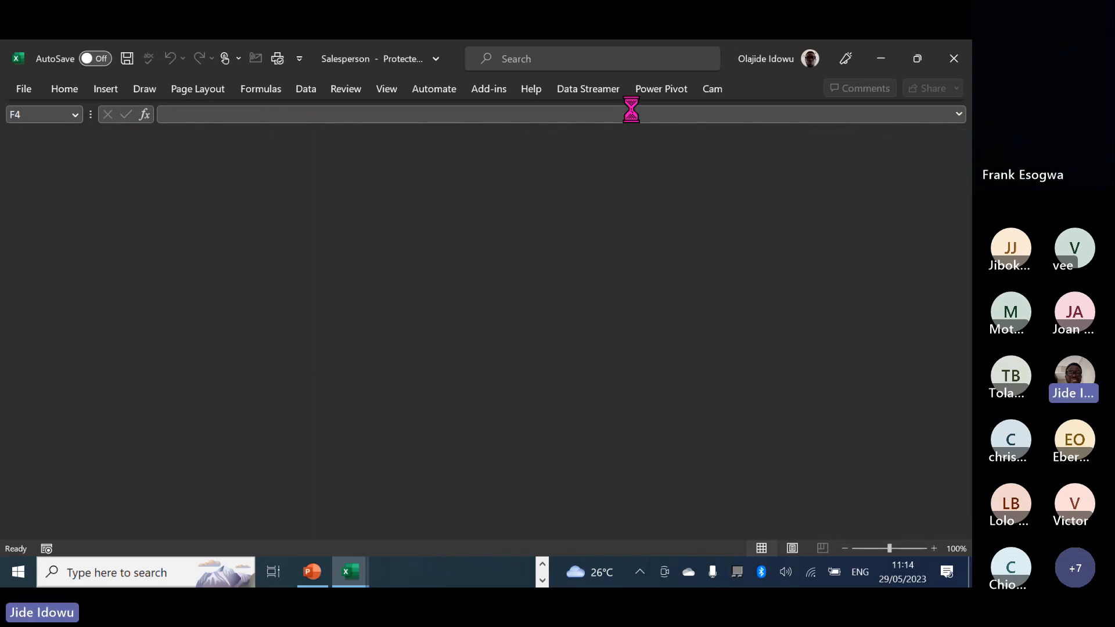
text(12)
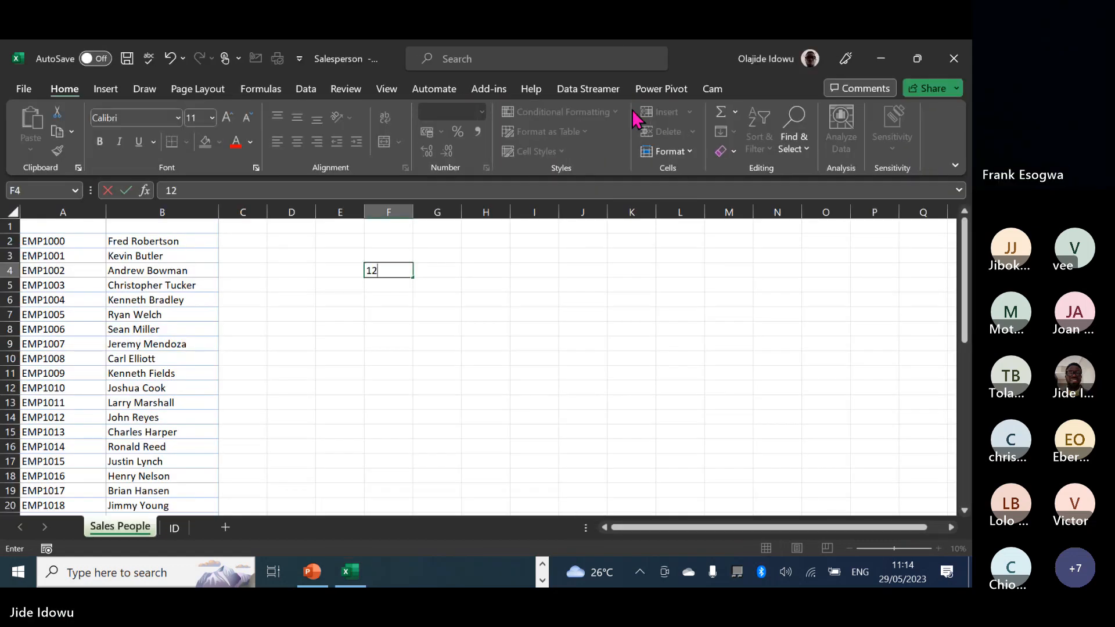
text(AB)
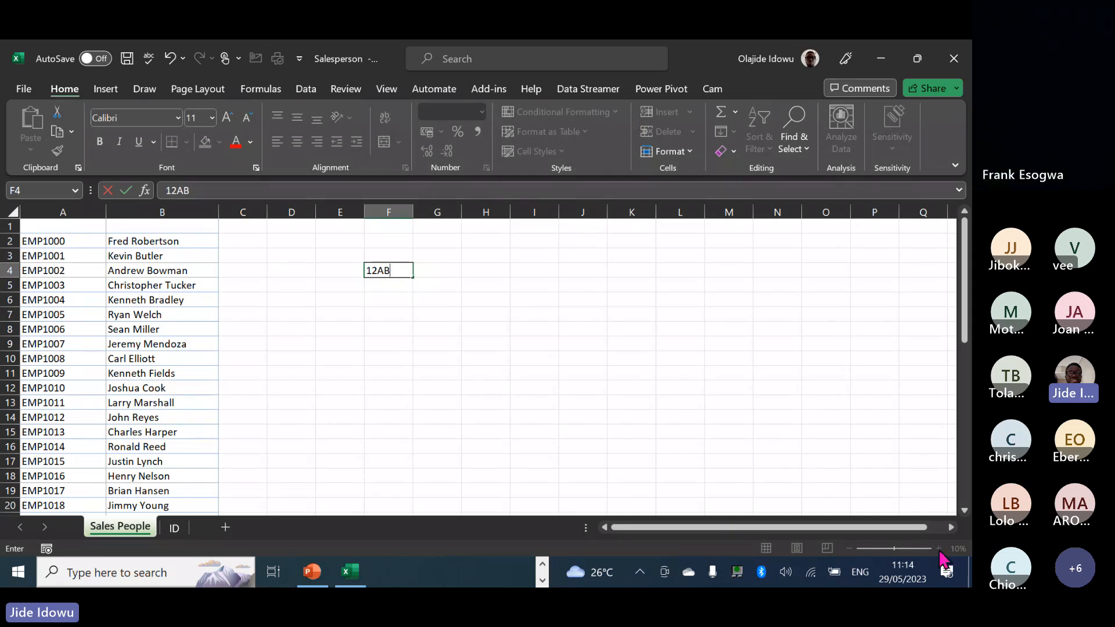
click(888, 429)
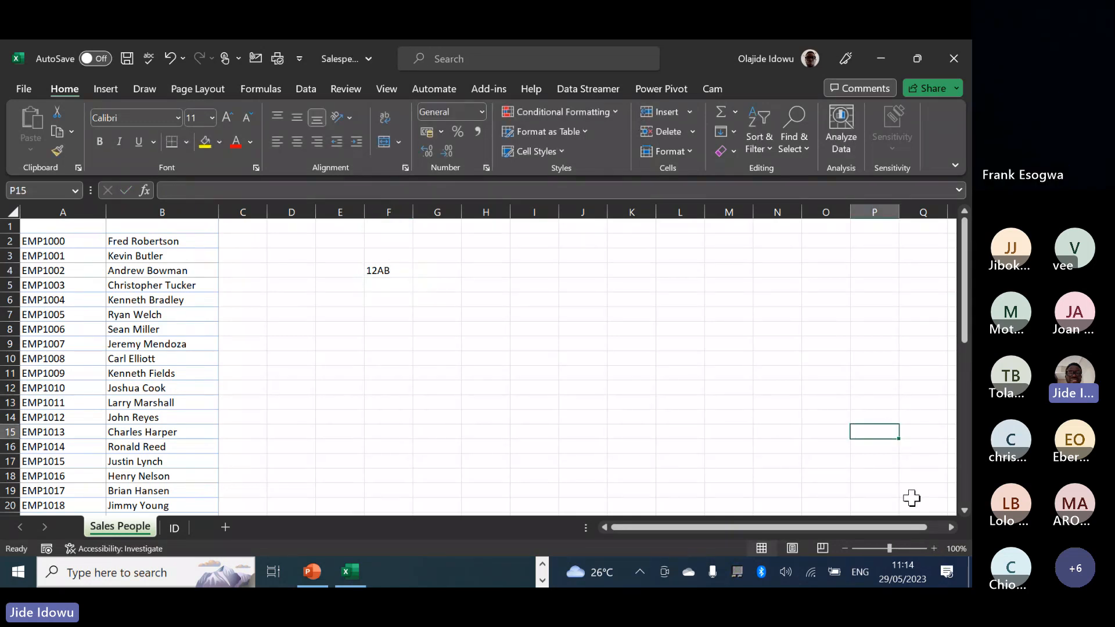
Undo the zoom change and the 12AB entry in F4, moving back toward column A.
click(934, 548)
click(934, 548)
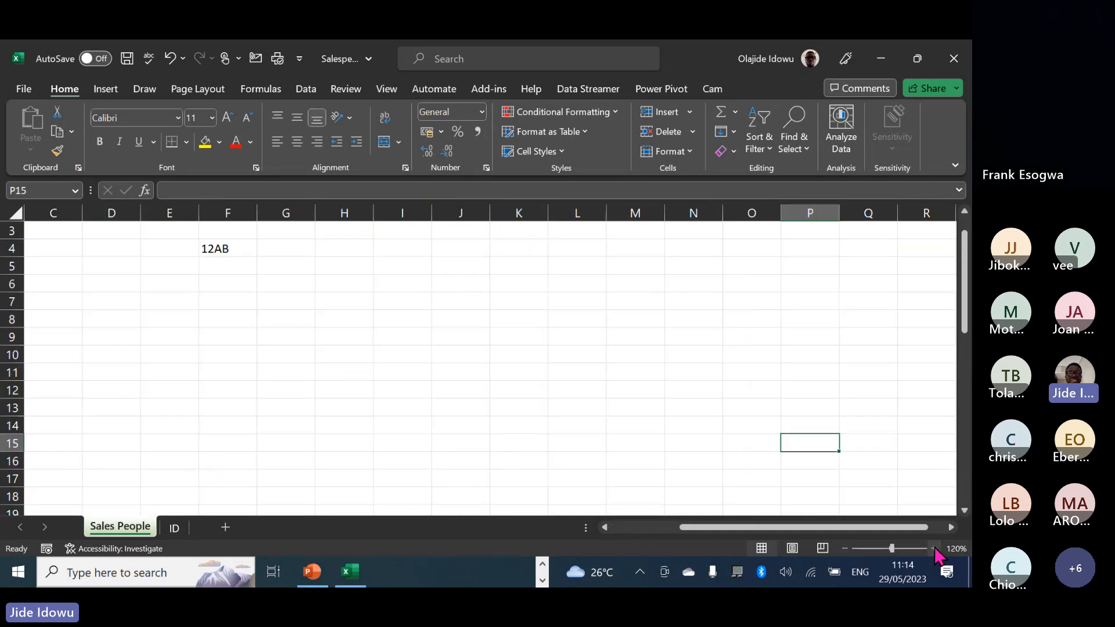
click(227, 249)
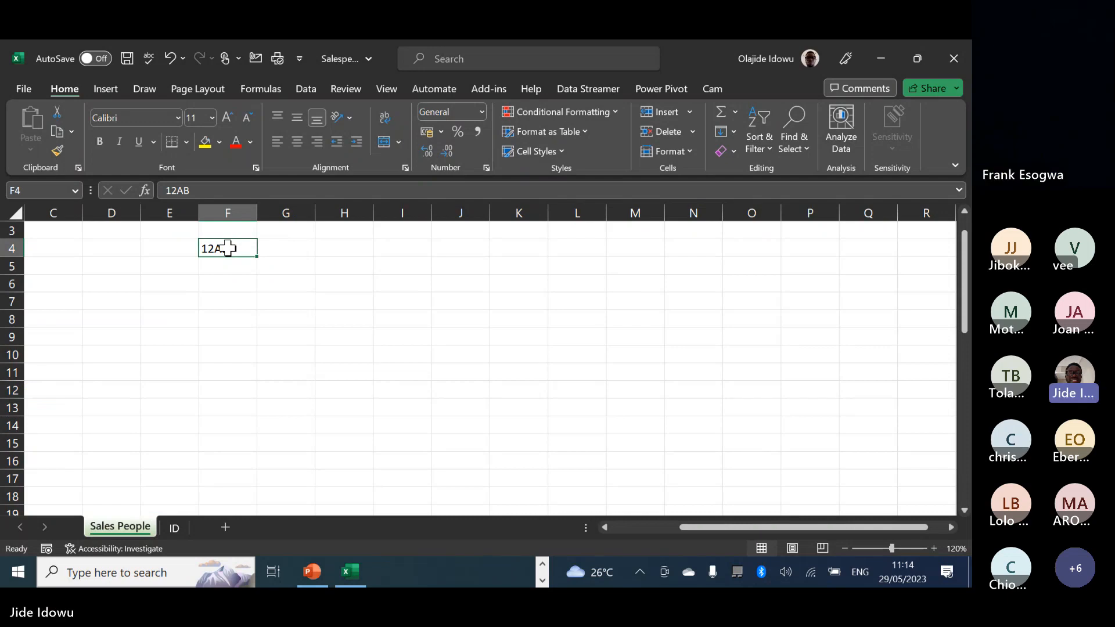
key(ctrl+z)
key(ctrl+z)
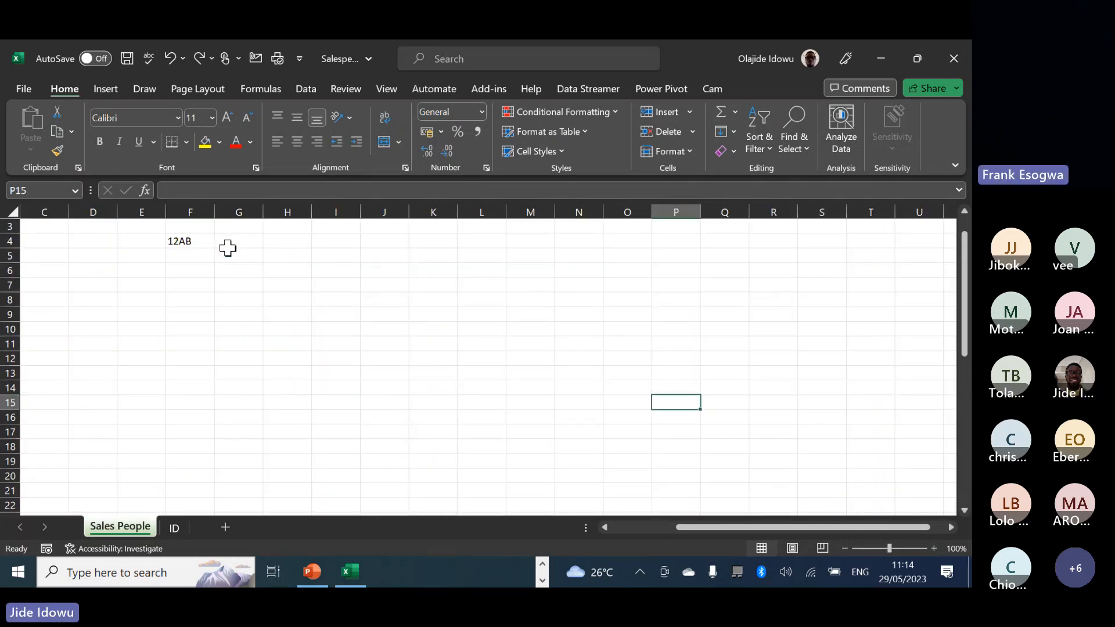
key(ctrl+z)
key(Left)
key(Left)
key(Left)
key(Left)
key(Left)
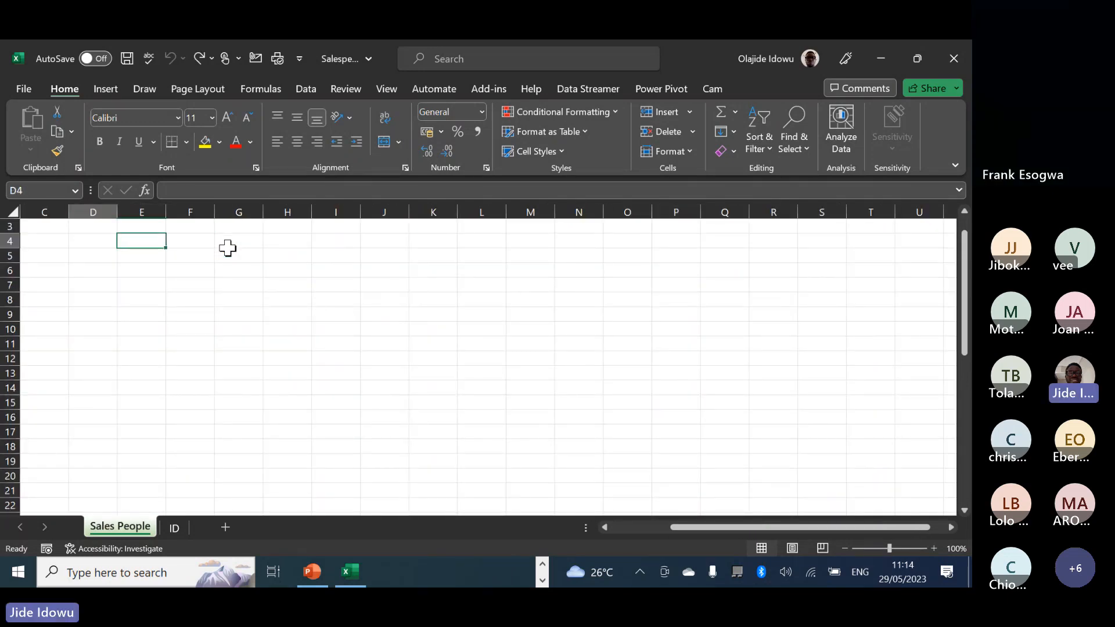
Clear the Salesperson password under File > Info > Protect Workbook > Encrypt with Password, then return to the sheet.
click(26, 88)
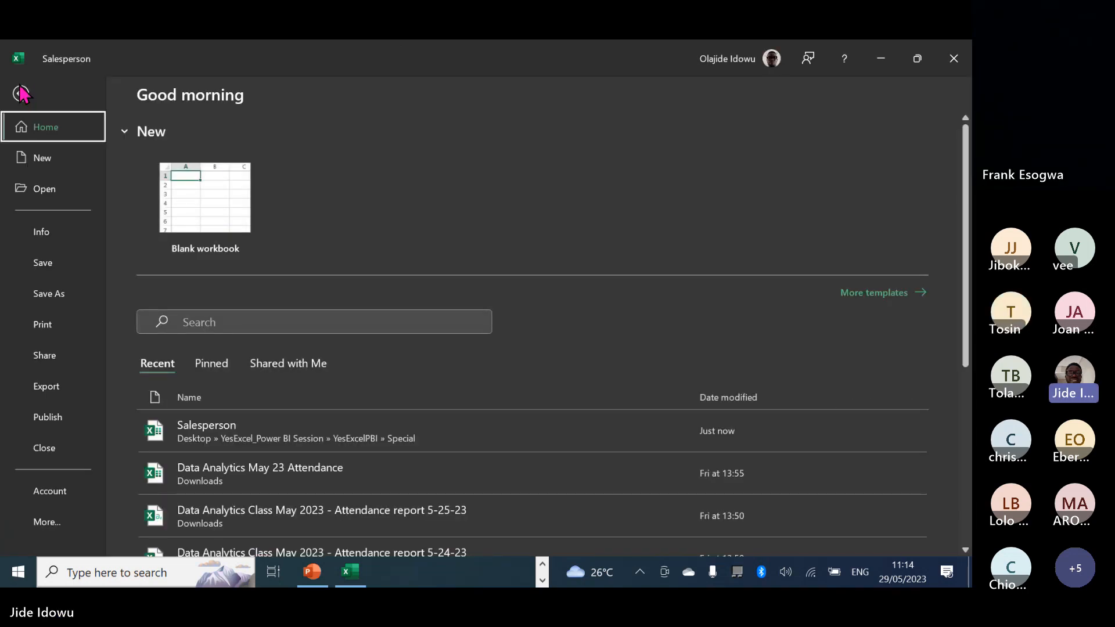
click(43, 238)
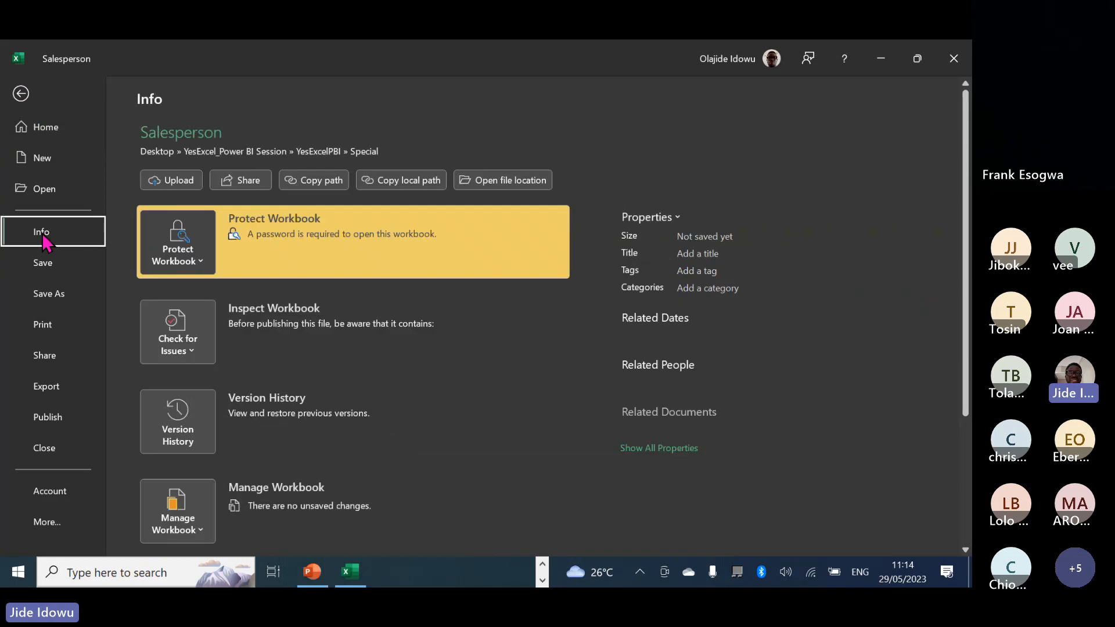
click(211, 264)
click(221, 359)
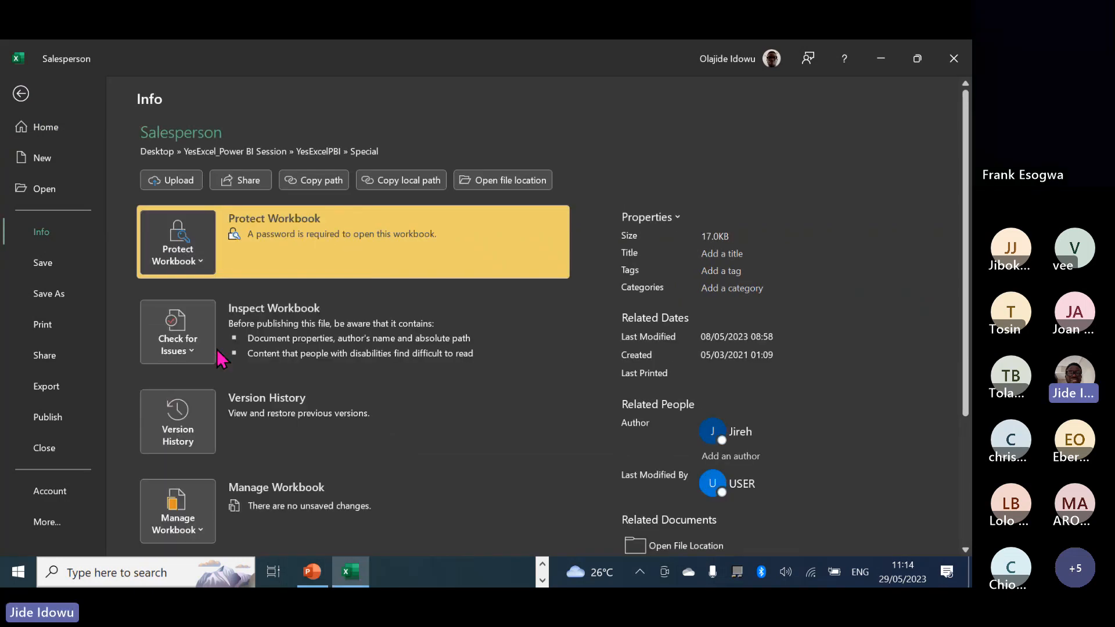
text(1234)
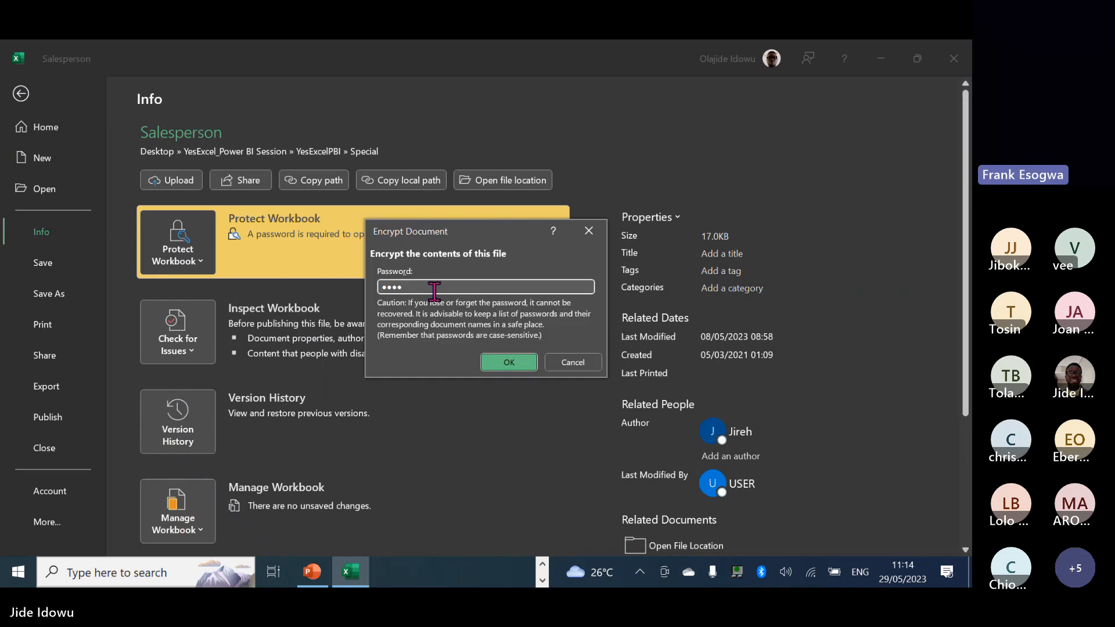
key(BackSpace)
key(BackSpace)
key(BackSpace)
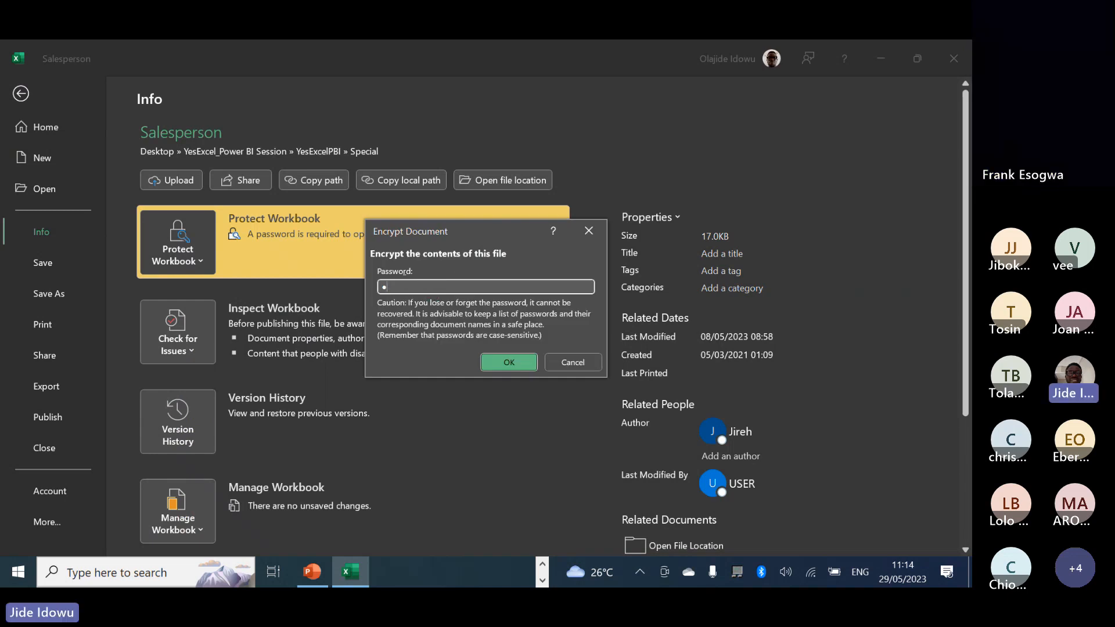
click(508, 363)
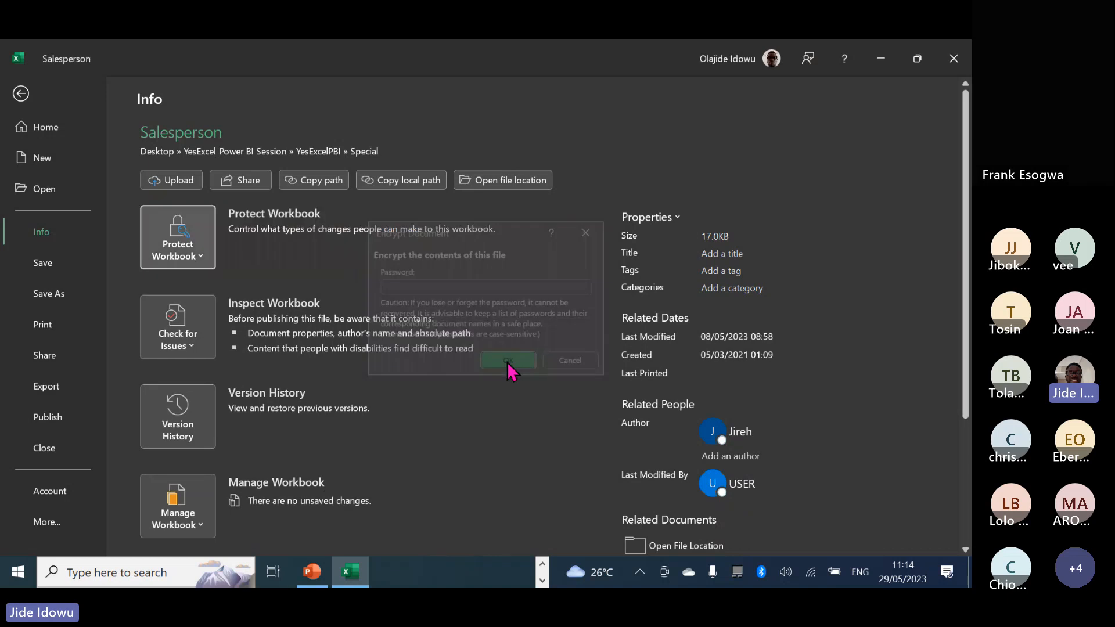
click(21, 92)
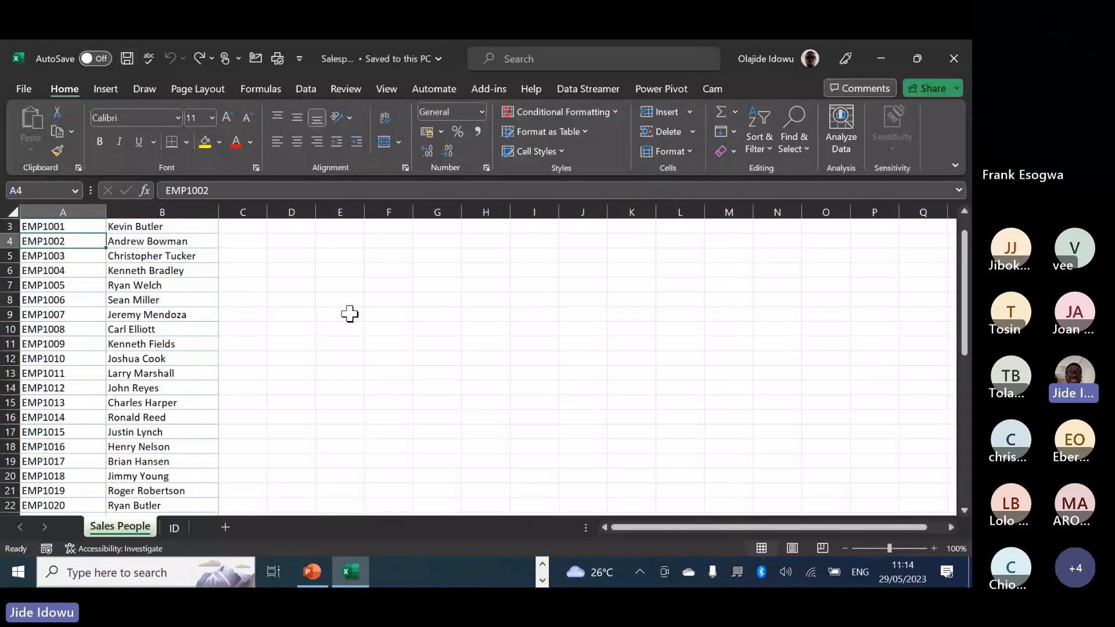
Bring the Special folder window forward and open SampleSpecial_Sales.xlsx to its password prompt.
click(542, 563)
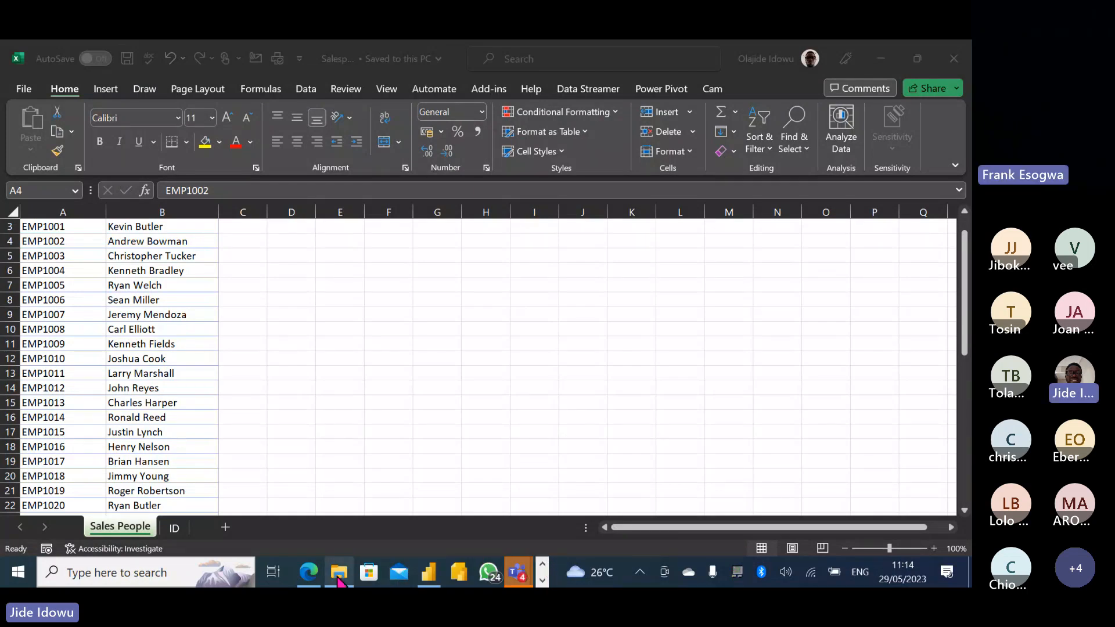
mouse_move(339, 572)
click(317, 500)
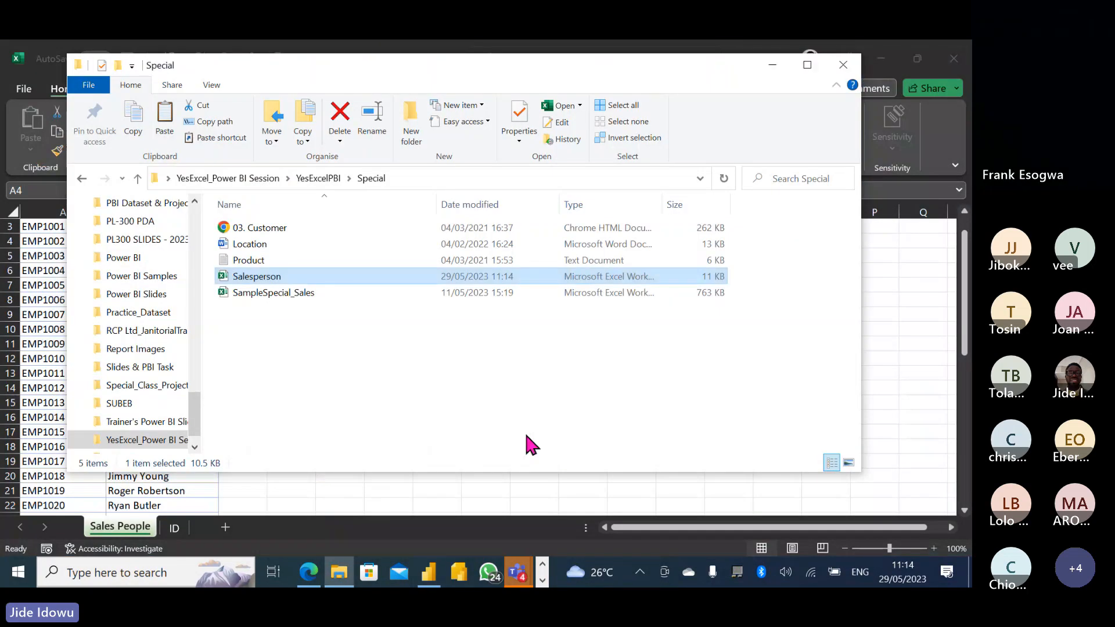
double_click(312, 299)
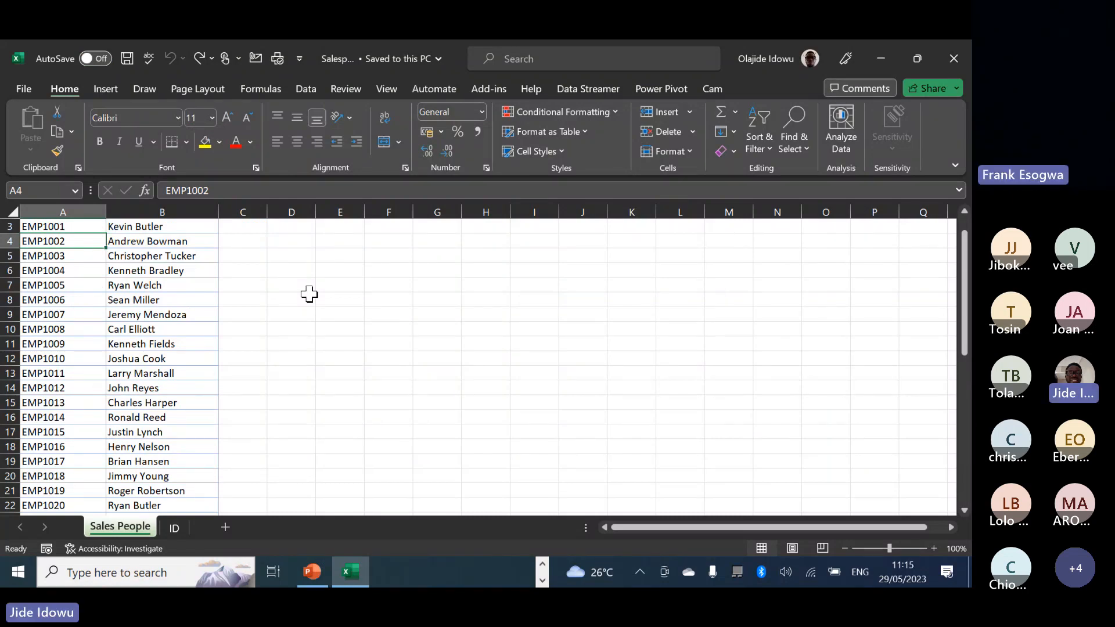
click(310, 294)
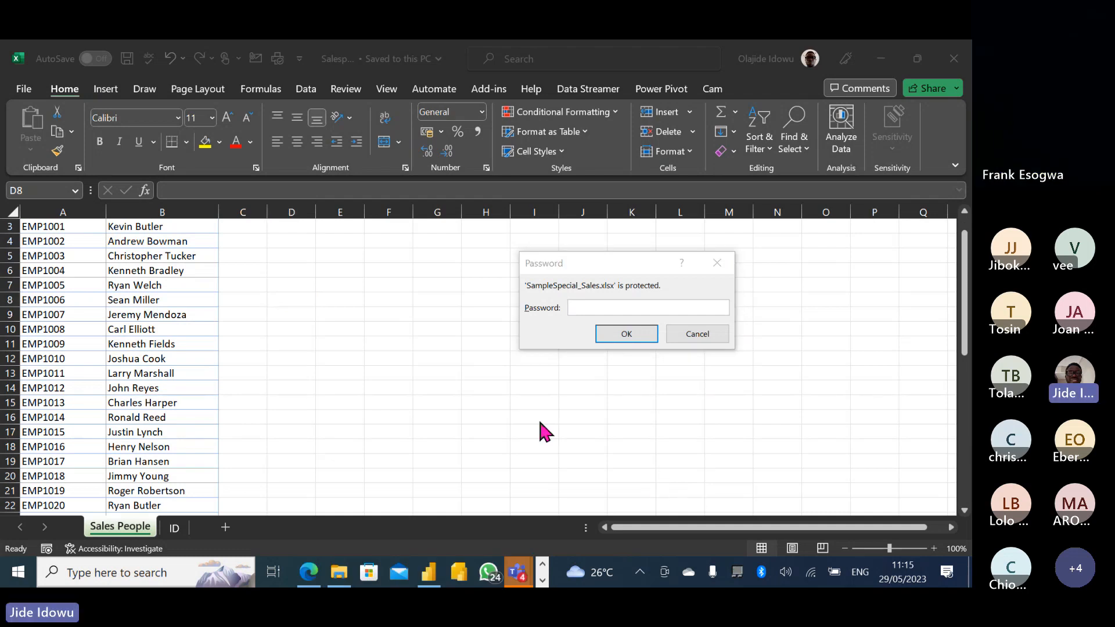
Enter the SampleSpecial_Sales workbook password to open it.
click(600, 308)
text(123)
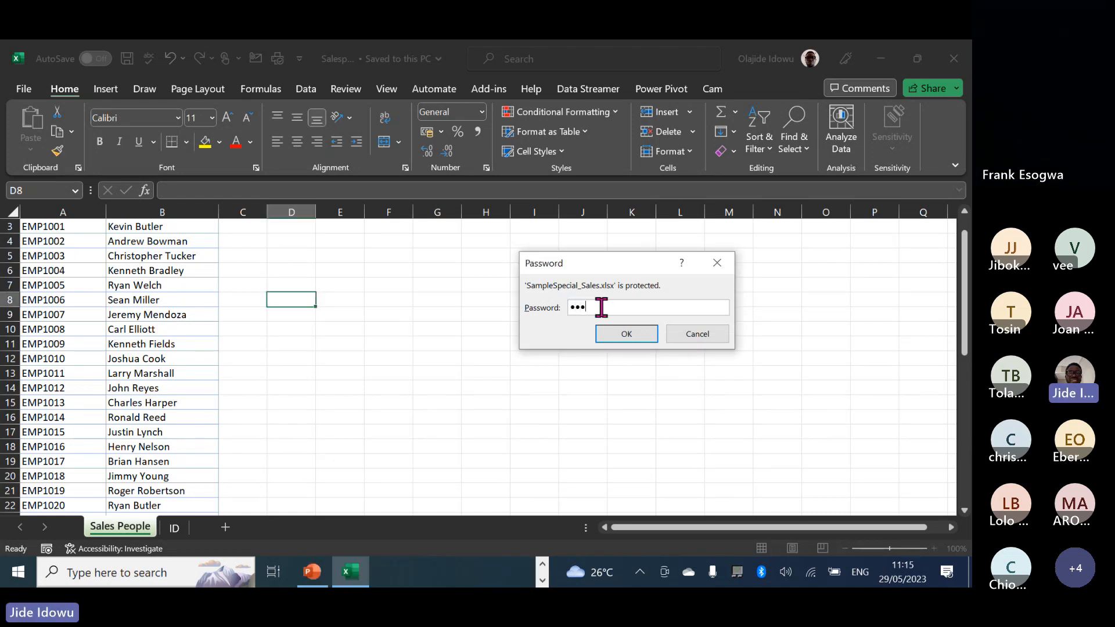
key(Return)
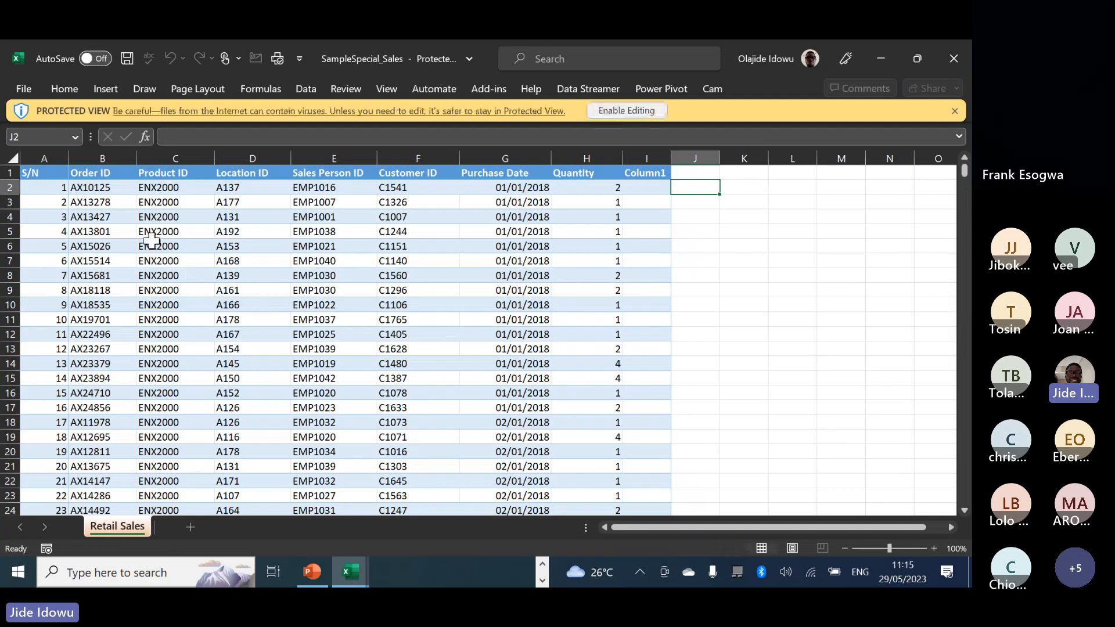
Enable editing from File > Info to leave Protected View on the Retail Sales workbook.
click(23, 90)
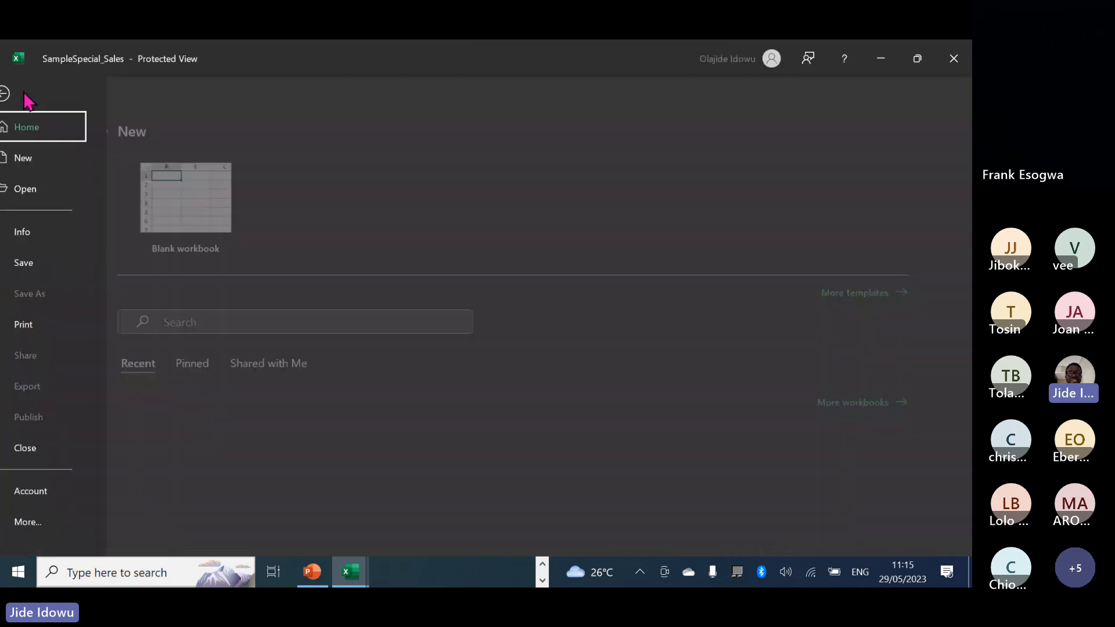
click(69, 234)
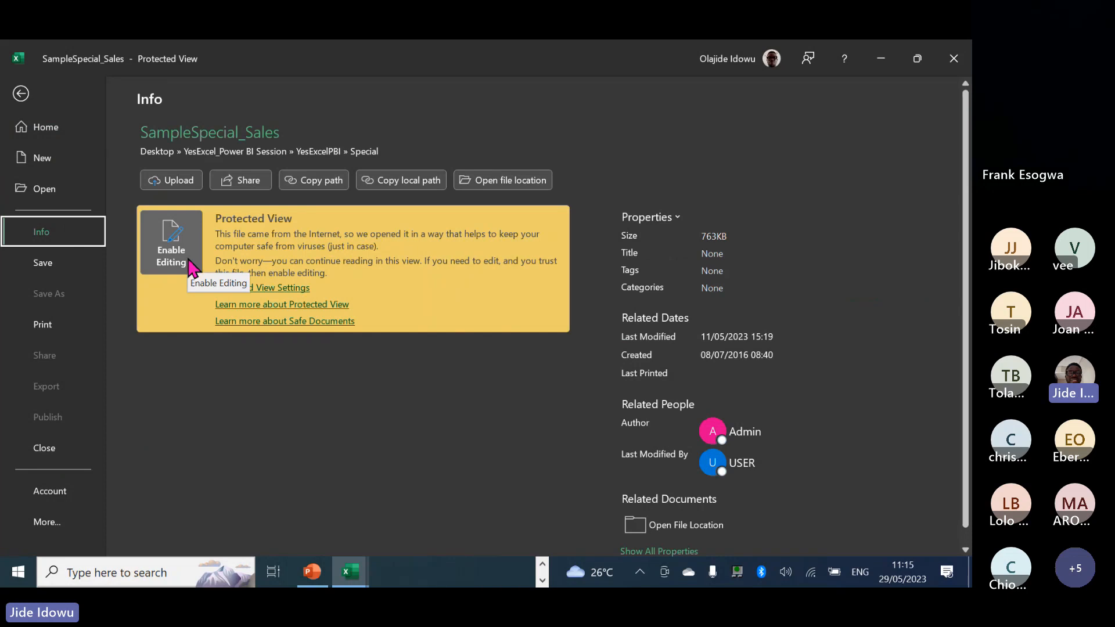
click(192, 268)
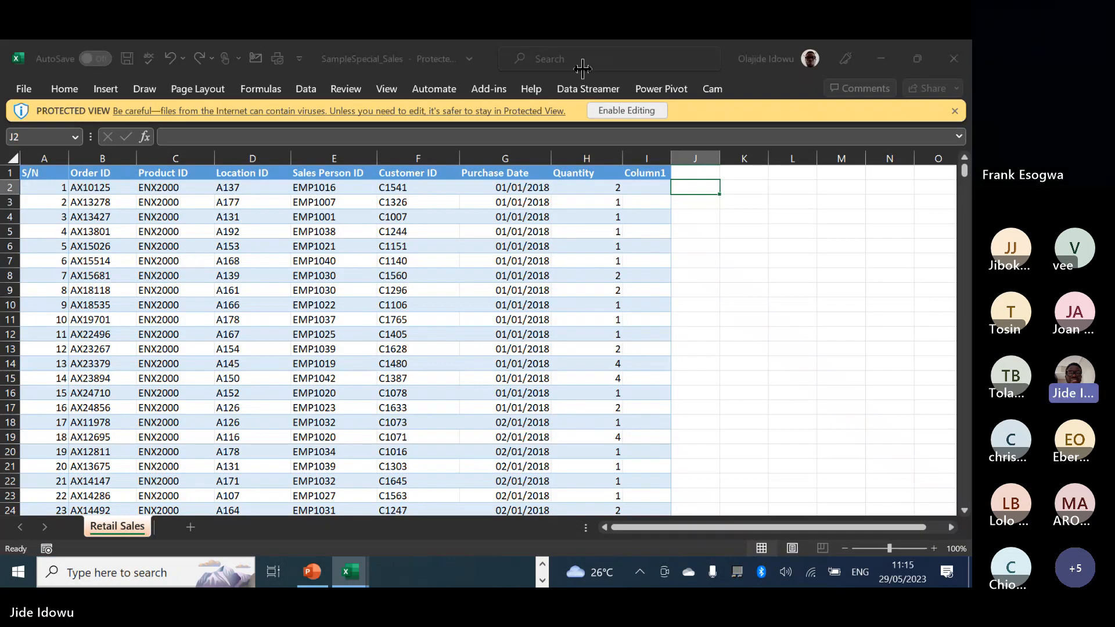
click(608, 105)
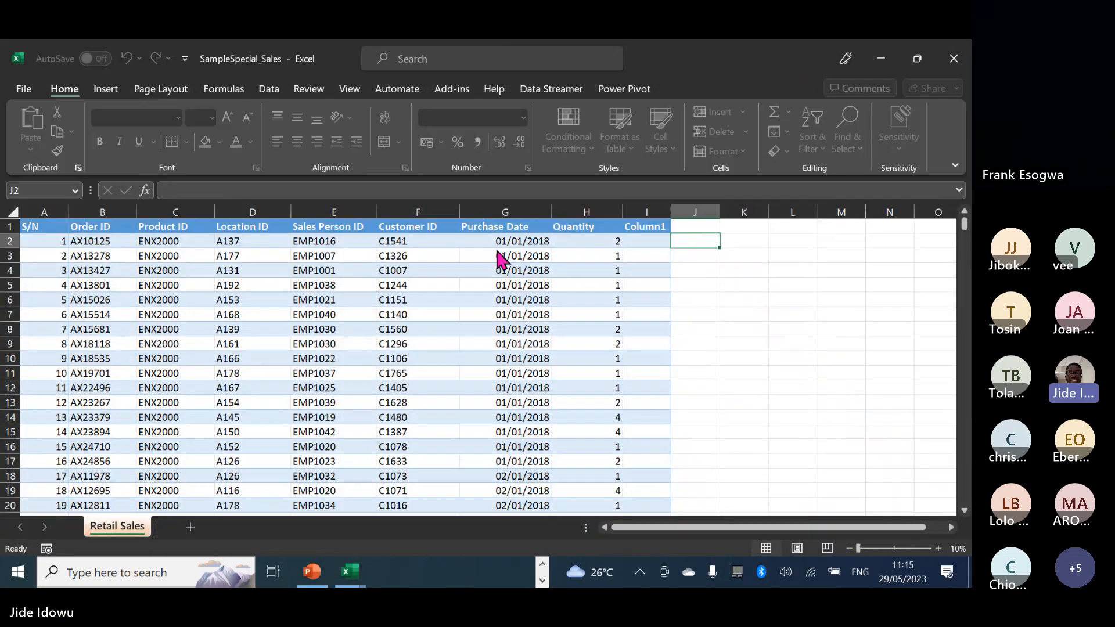
Delete the SampleSpecial_Sales password in Encrypt with Password and save the unencrypted workbook.
click(22, 93)
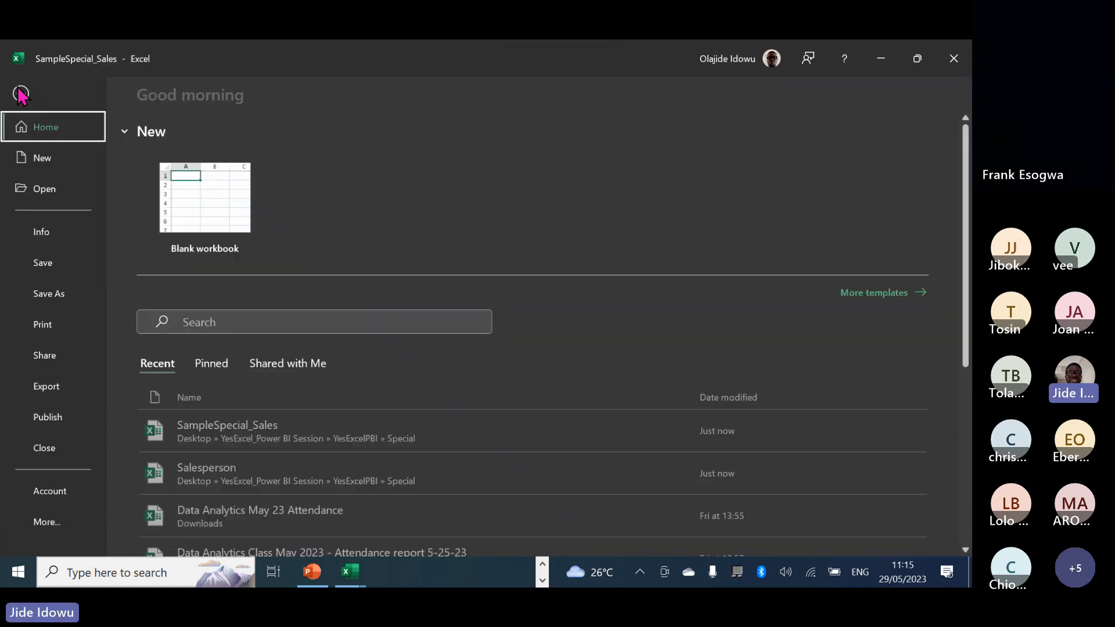
click(59, 241)
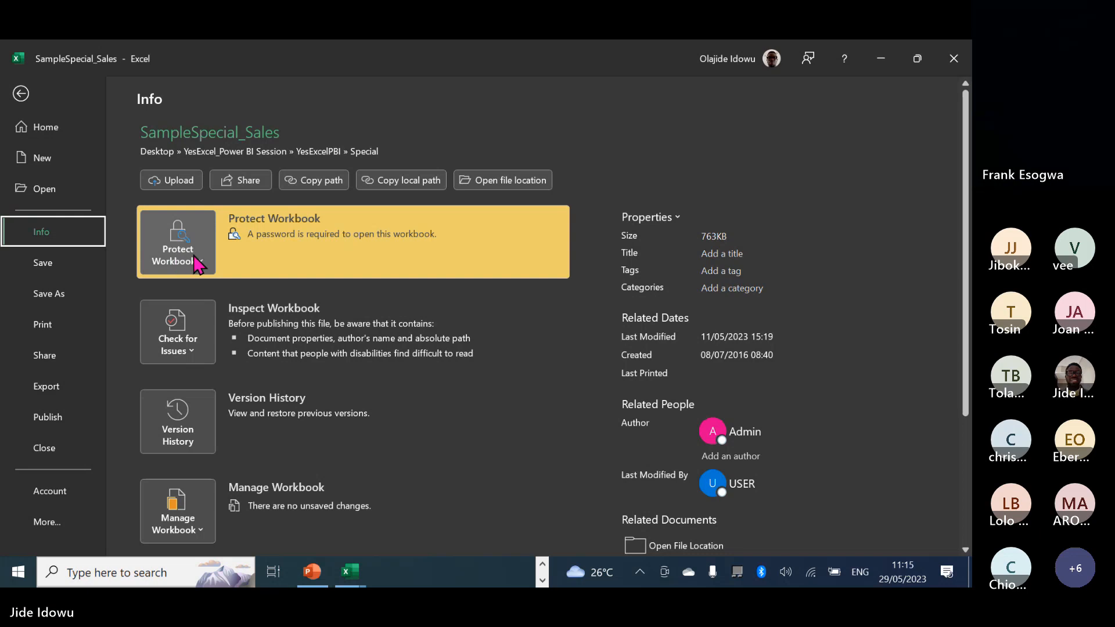
click(197, 263)
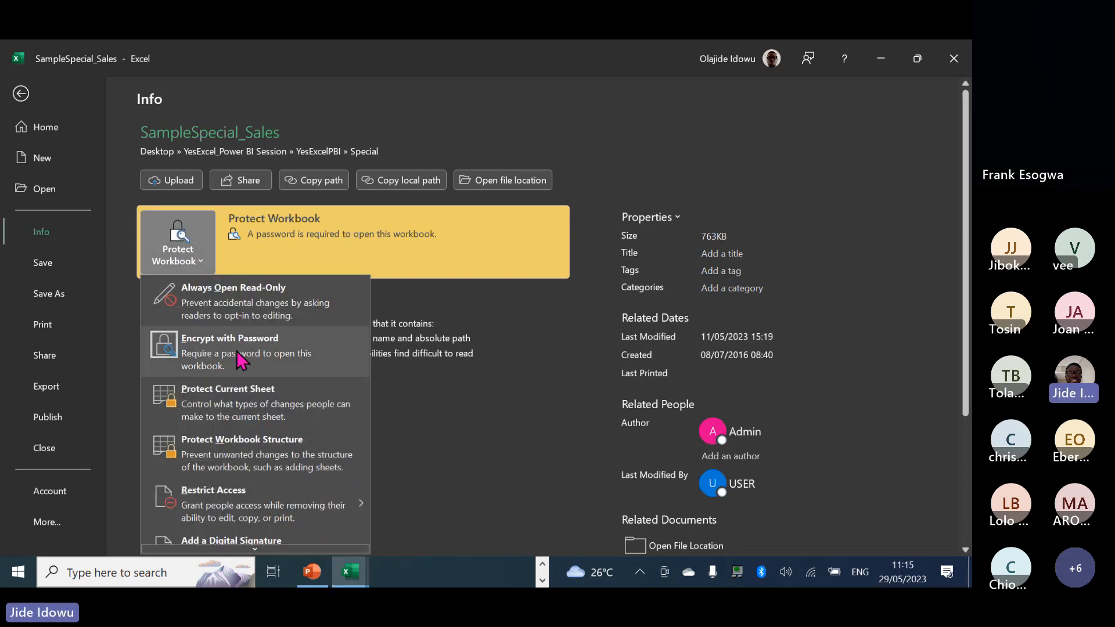
click(241, 350)
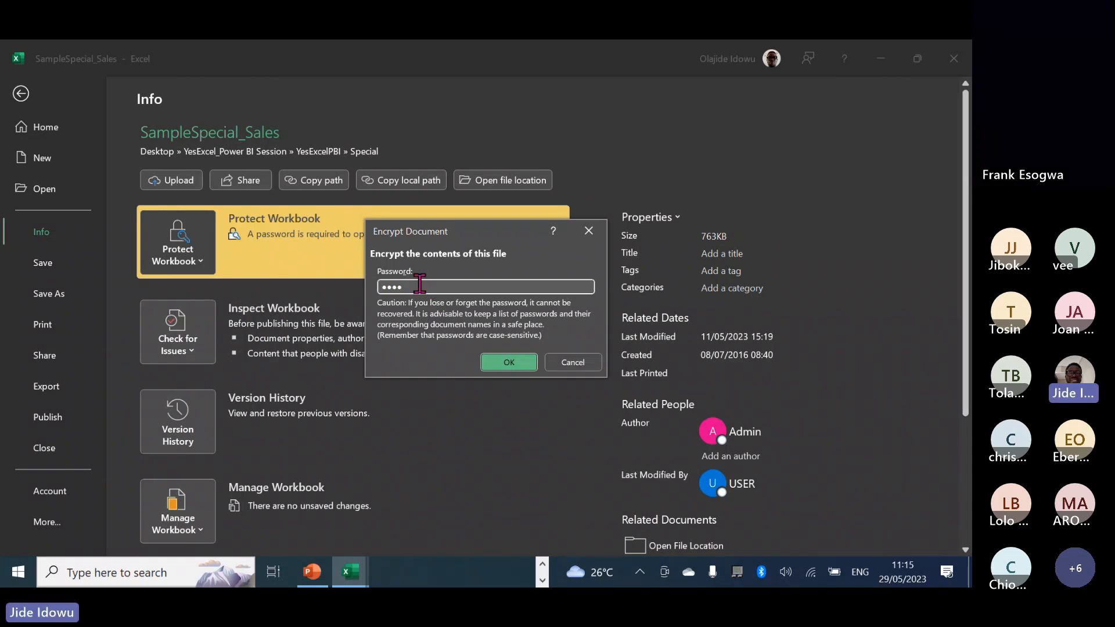
key(BackSpace)
key(BackSpace)
key(BackSpace)
key(BackSpace)
click(500, 357)
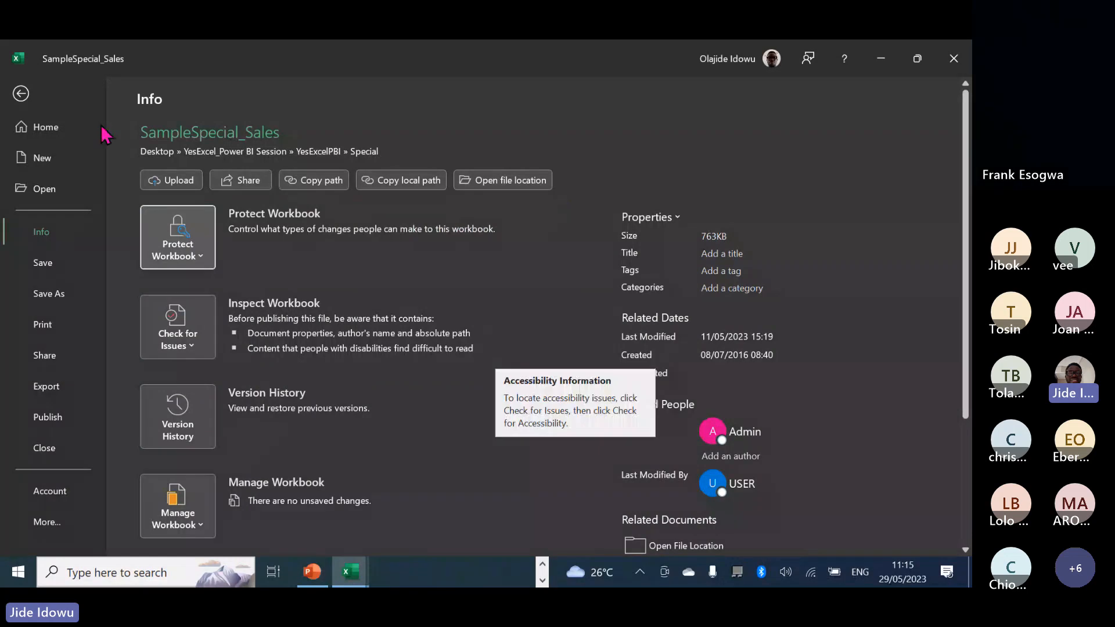
click(22, 93)
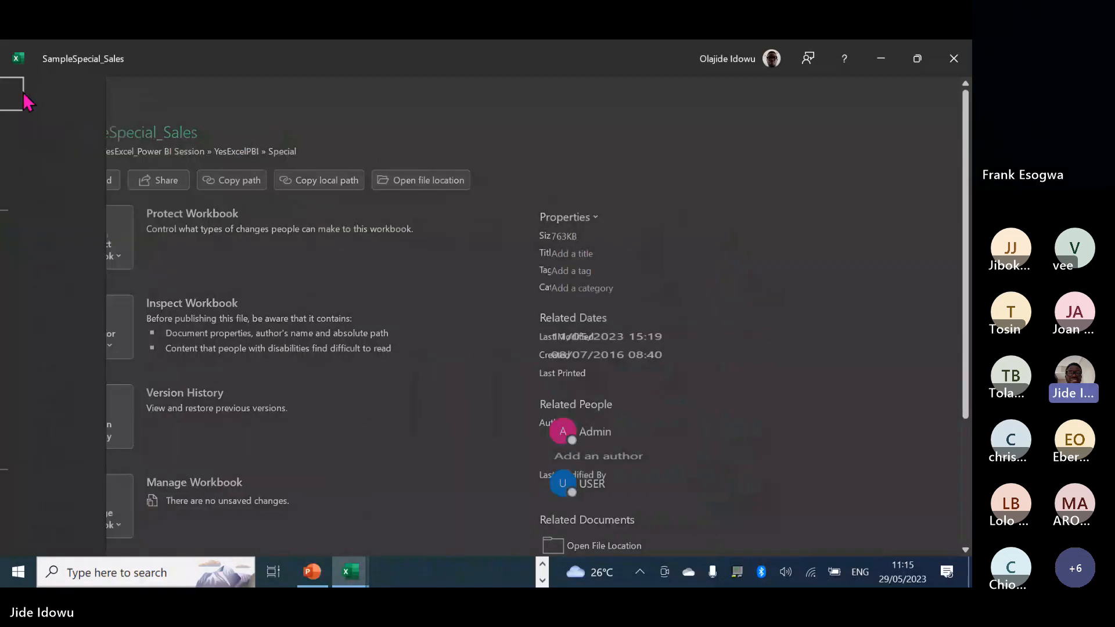
click(127, 58)
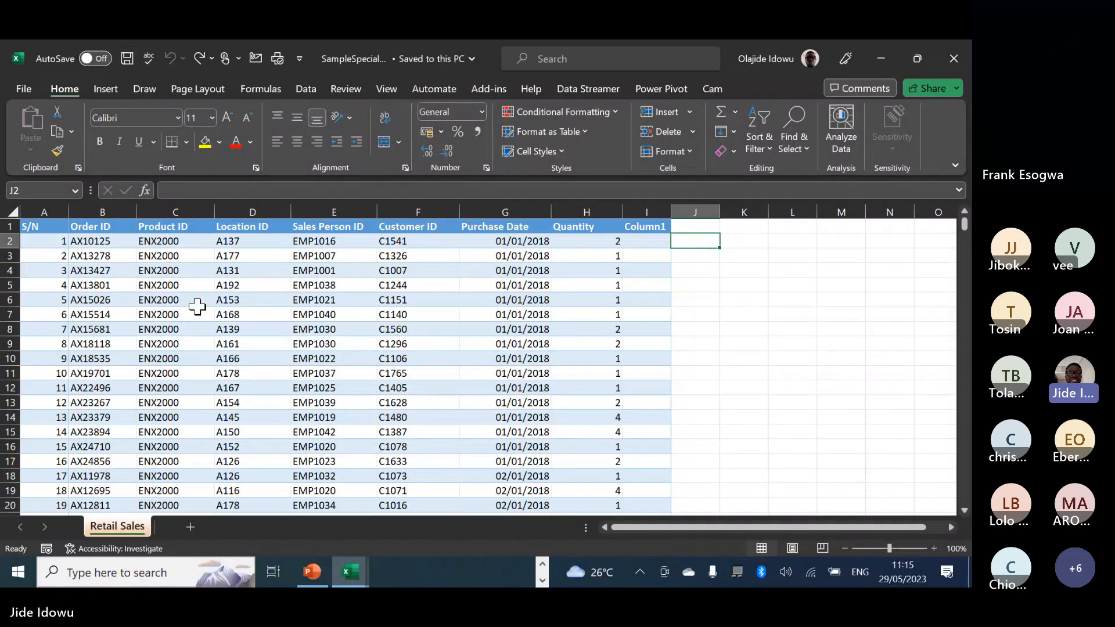
Close the SampleSpecial_Sales and Salesperson workbooks, exiting Excel.
click(953, 60)
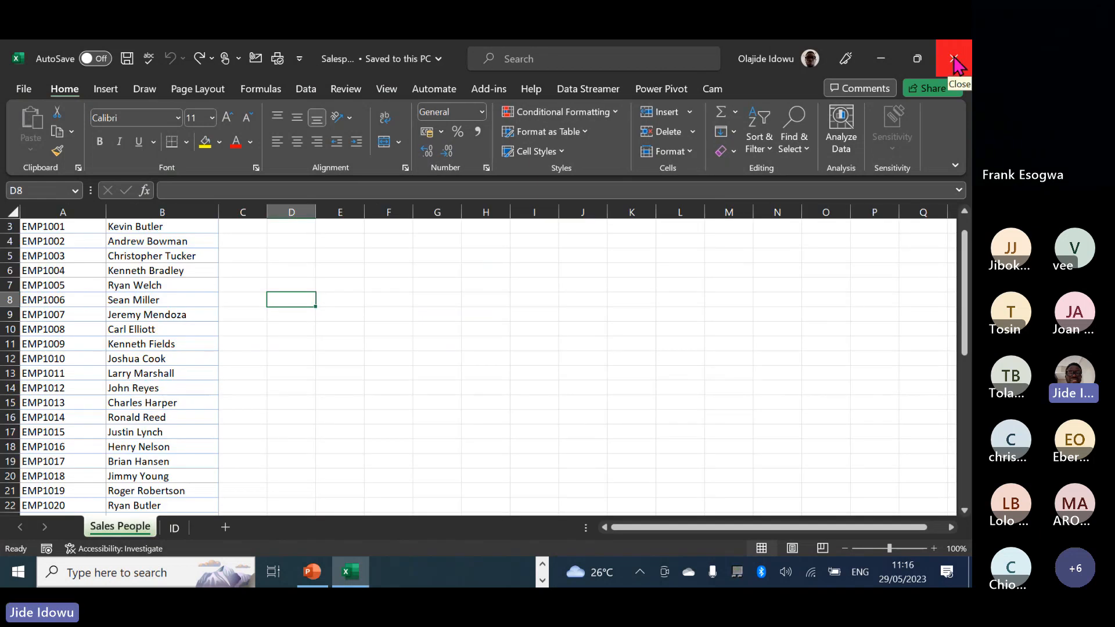
click(954, 59)
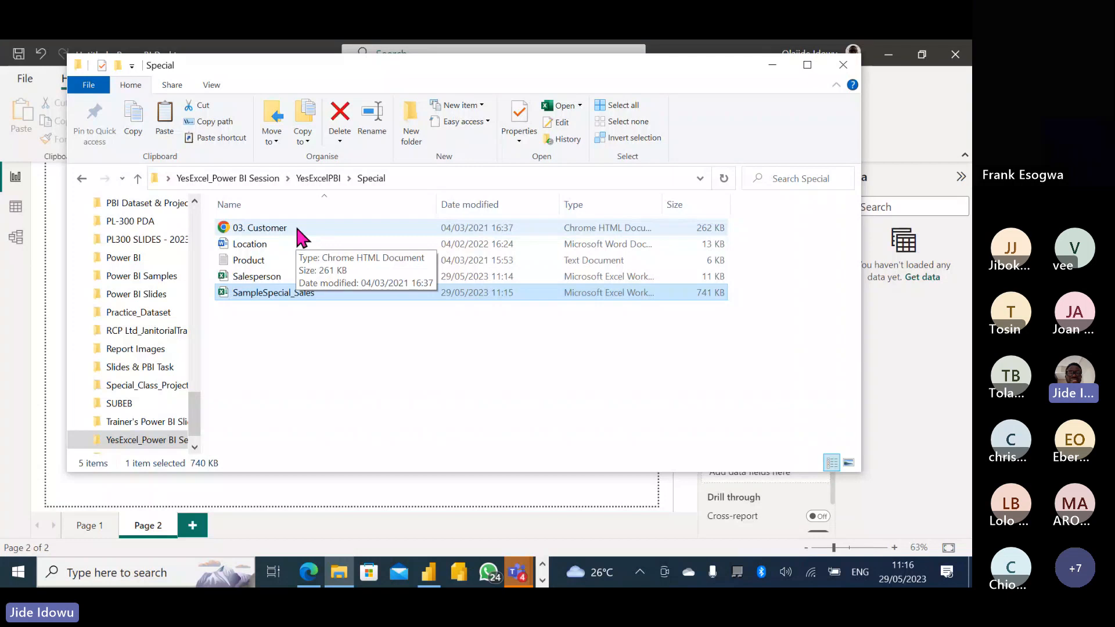
Open the Location document in Word from the Special folder.
click(295, 224)
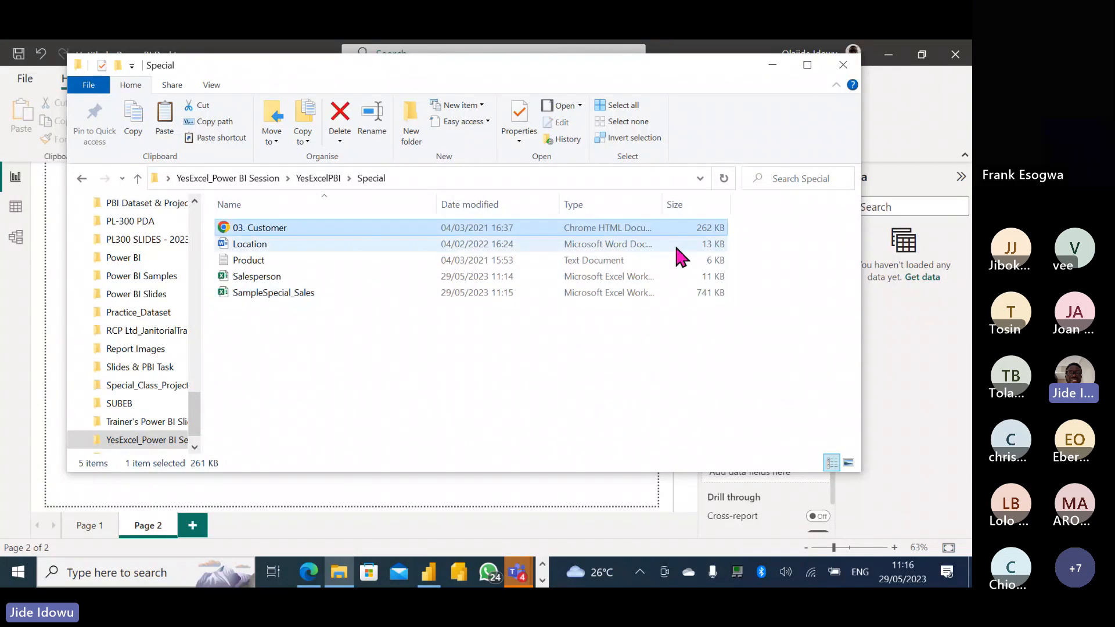
double_click(256, 249)
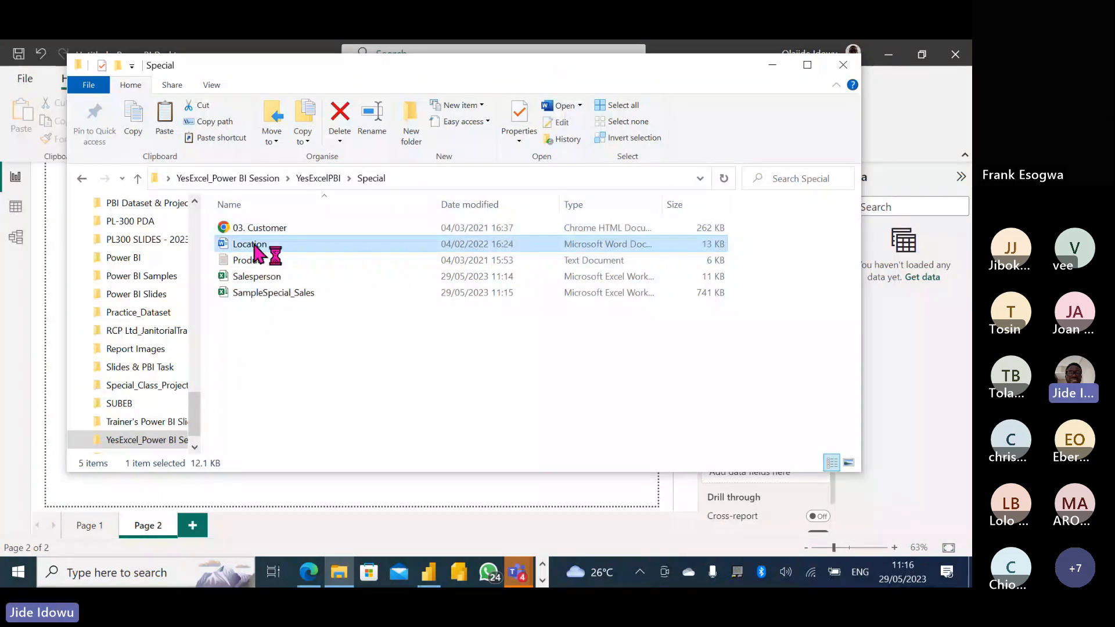
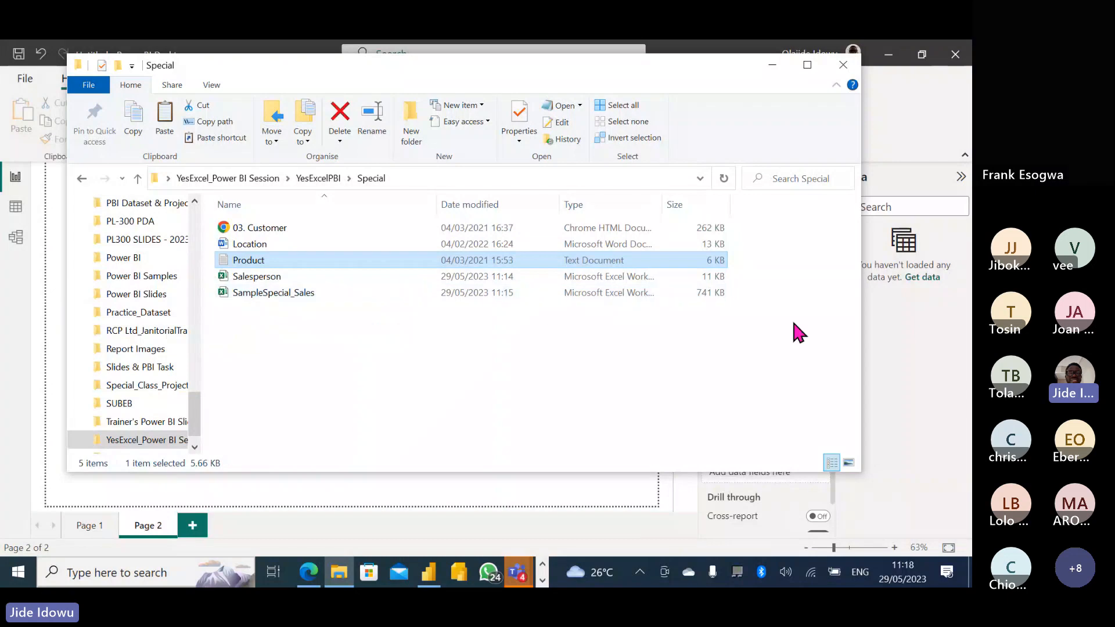
Minimise the Special folder window to return to the empty untitled Power BI Desktop report.
click(771, 65)
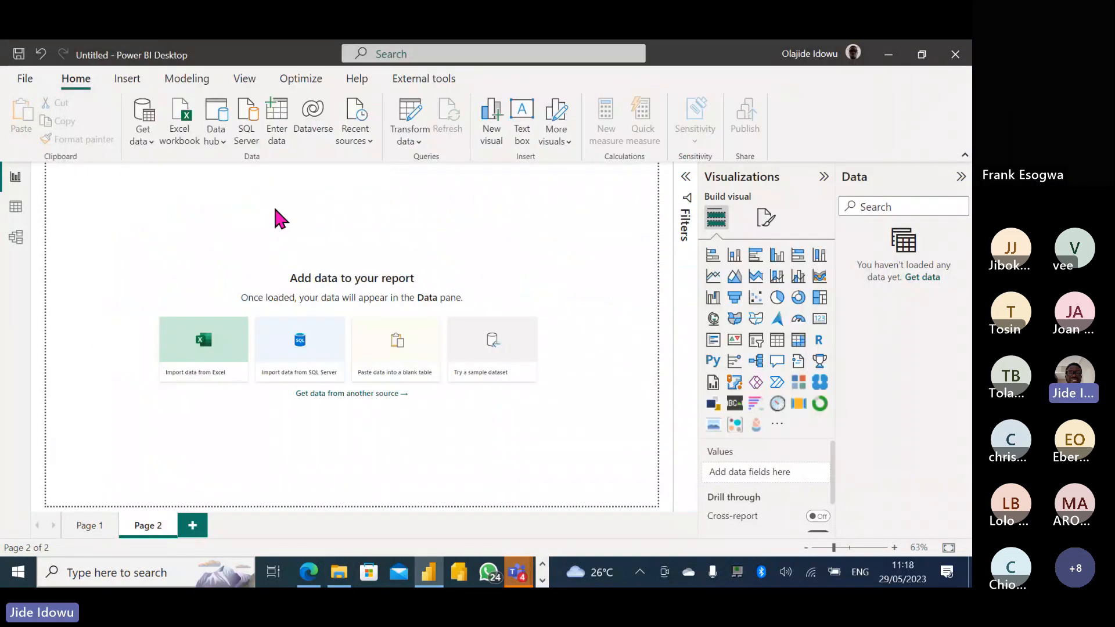
Import the Sales People sheet from Special\Salesperson.xlsx into the Power Query Editor.
click(178, 139)
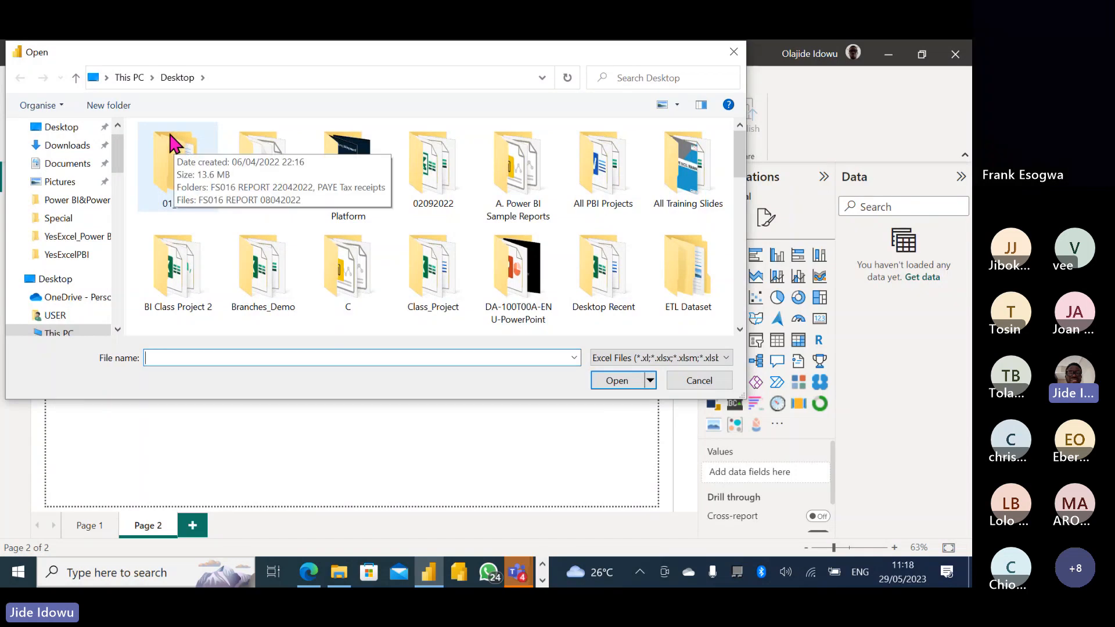
click(78, 254)
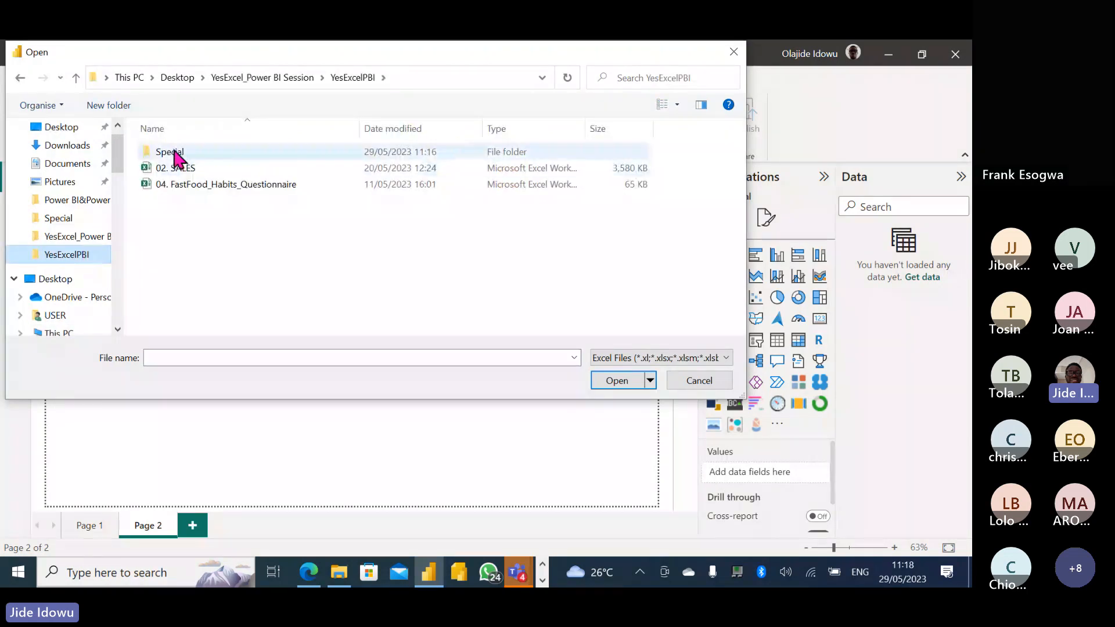
double_click(176, 153)
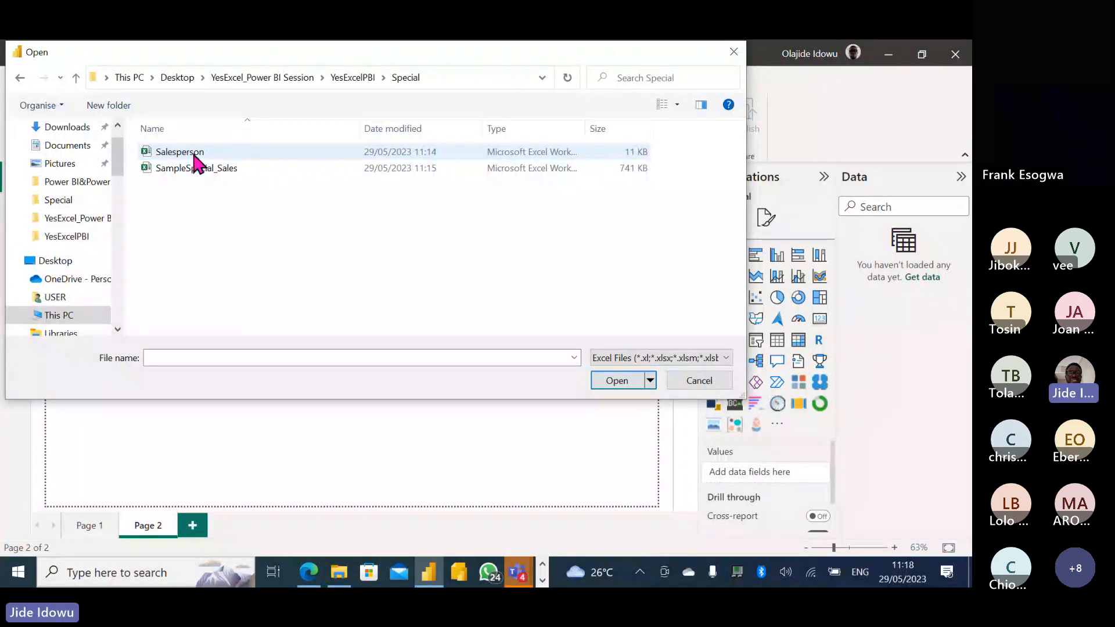
double_click(195, 153)
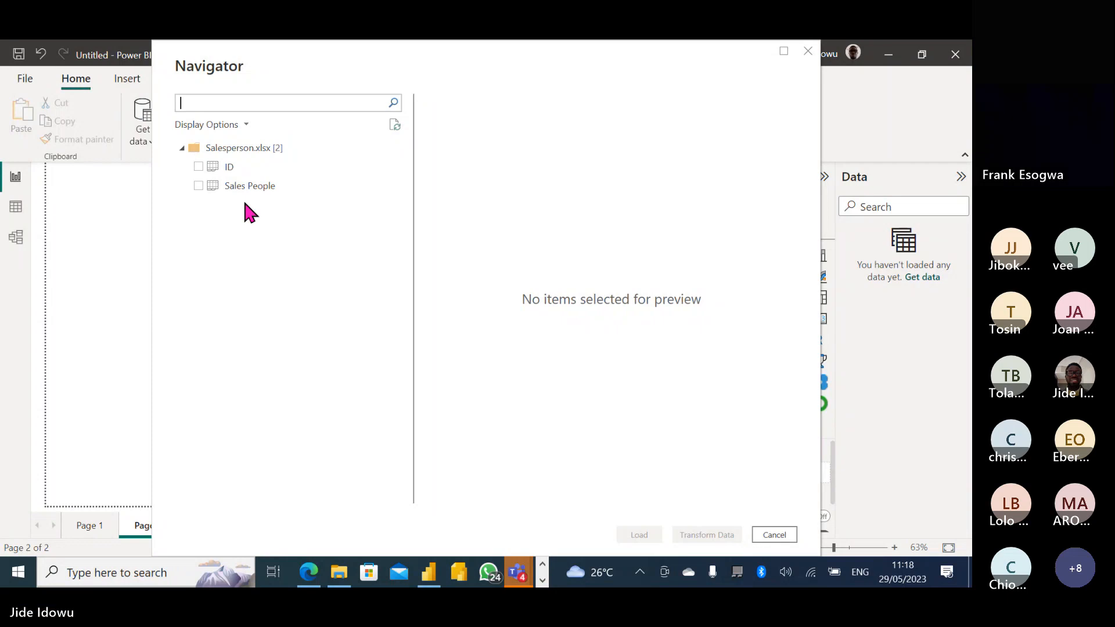
click(256, 168)
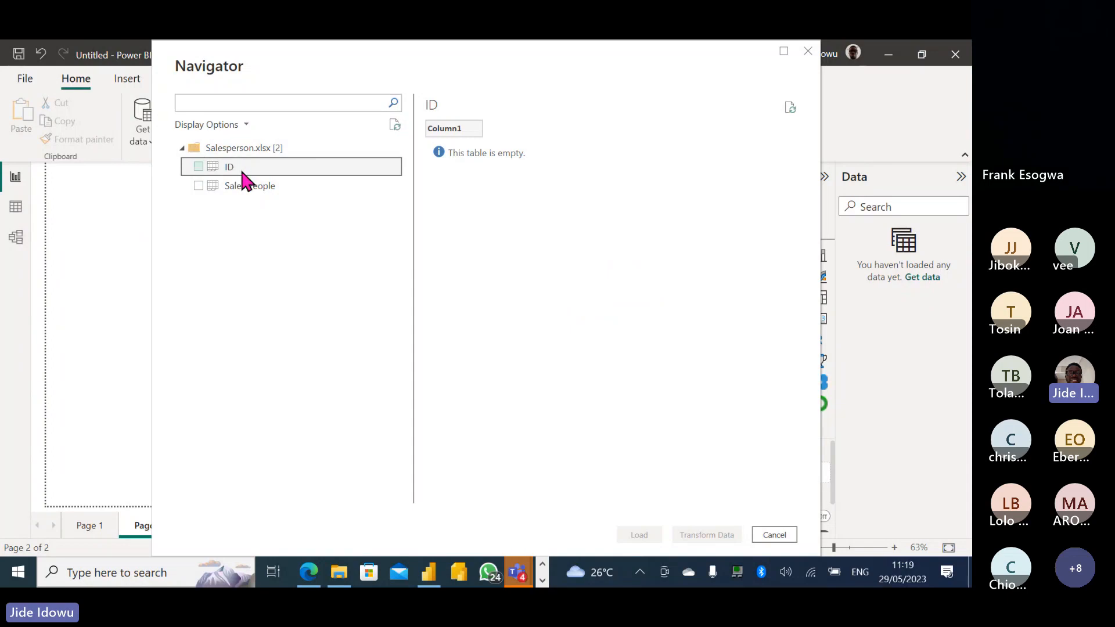
click(271, 186)
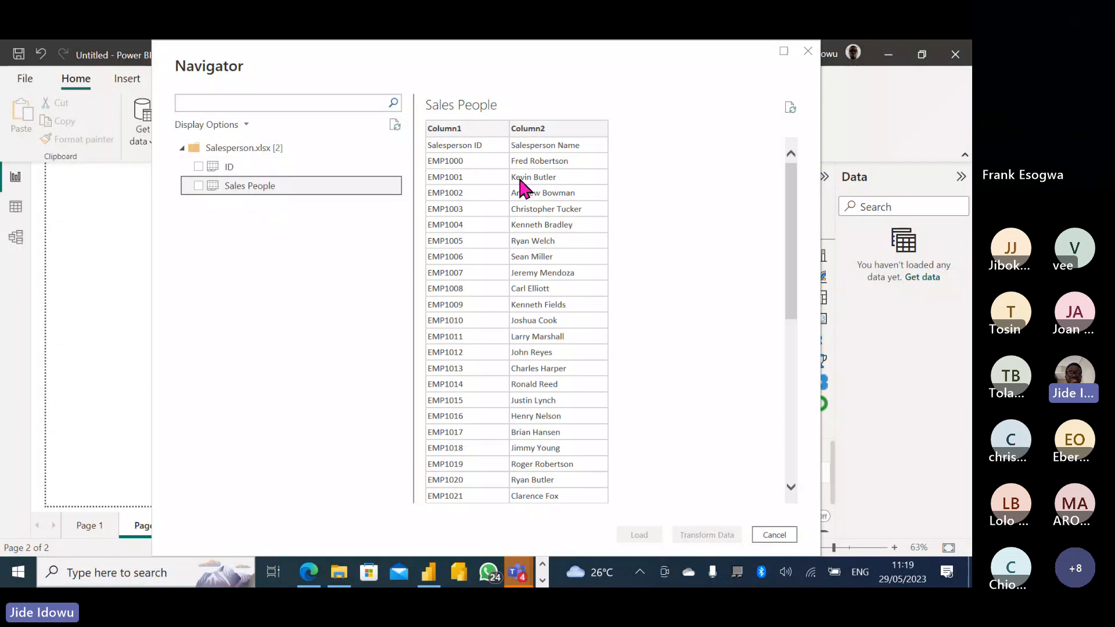
click(197, 186)
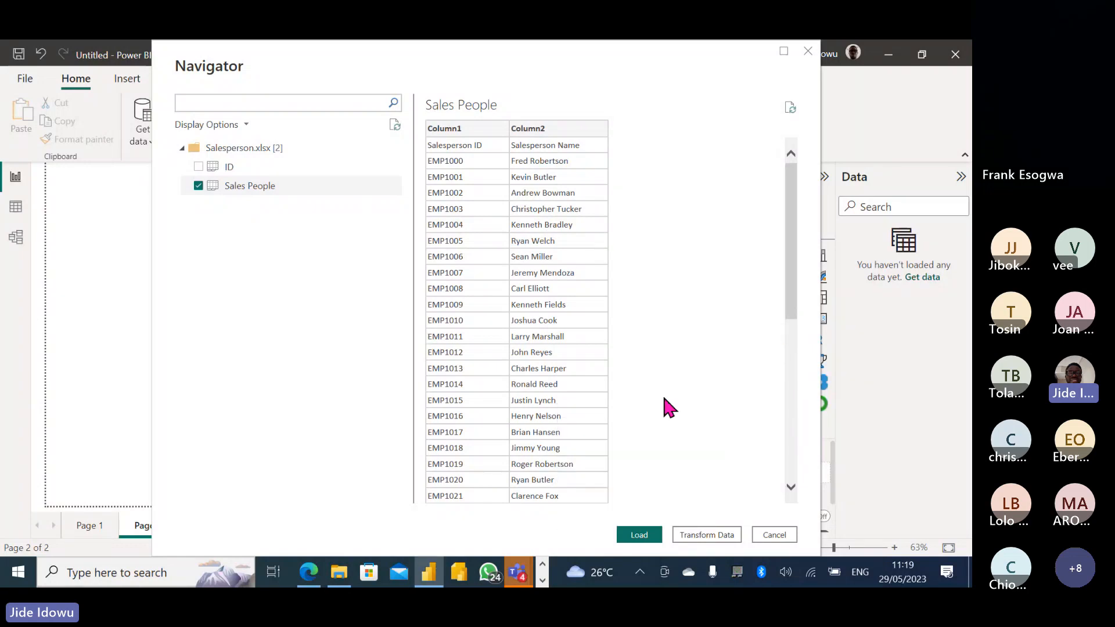
click(698, 535)
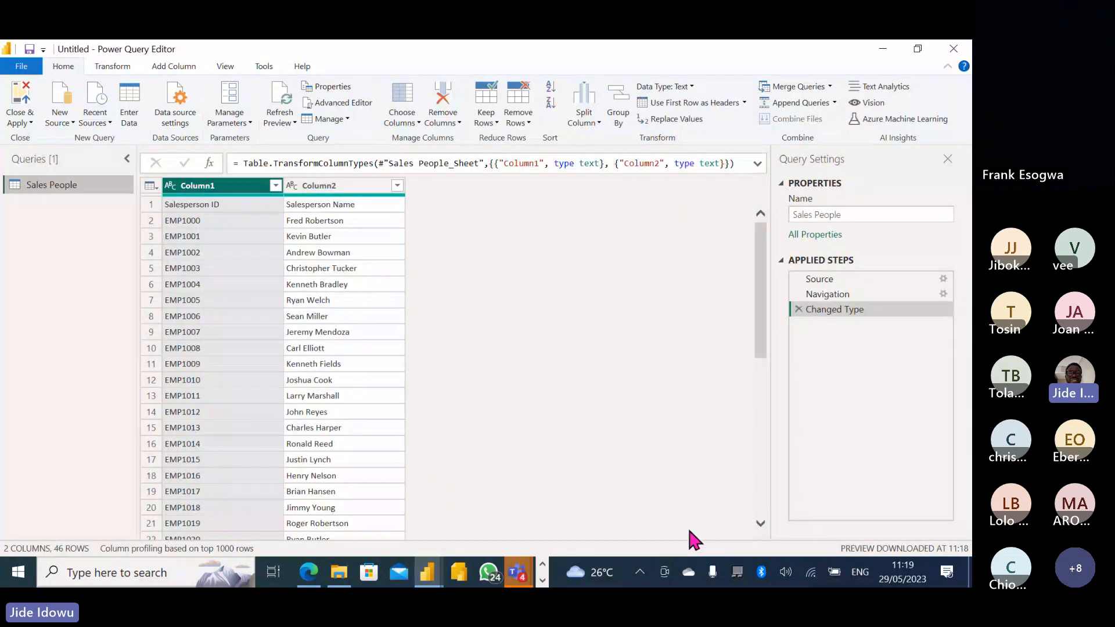
Add the Sales_Data table from SampleSpecial_Sales.xlsx after comparing it with Retail Sales.
click(70, 122)
click(101, 163)
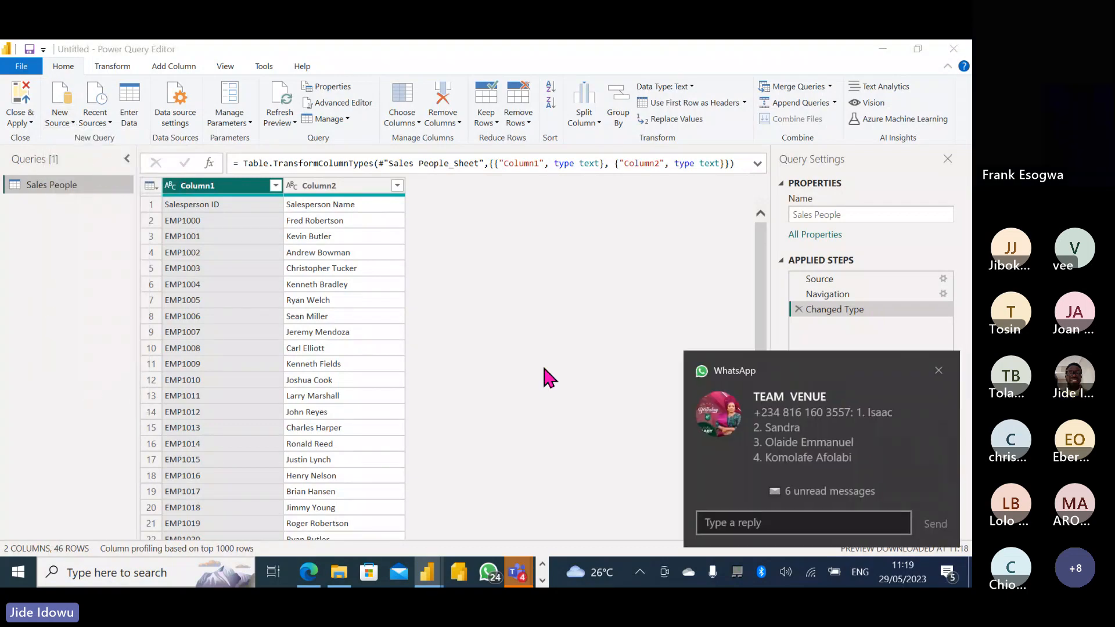
click(938, 371)
double_click(186, 168)
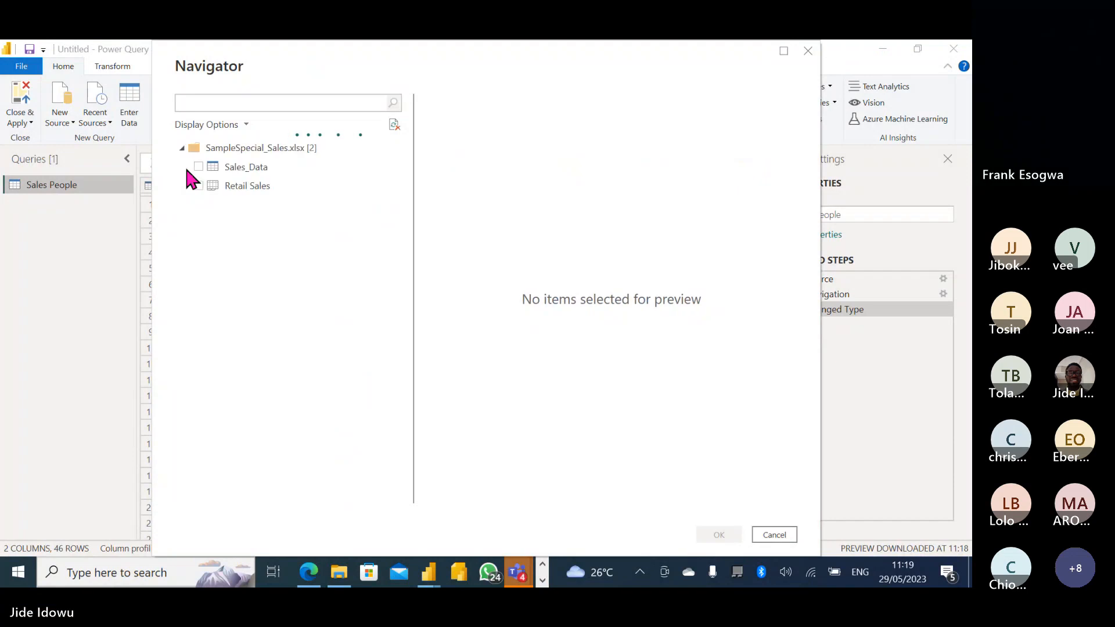
click(262, 169)
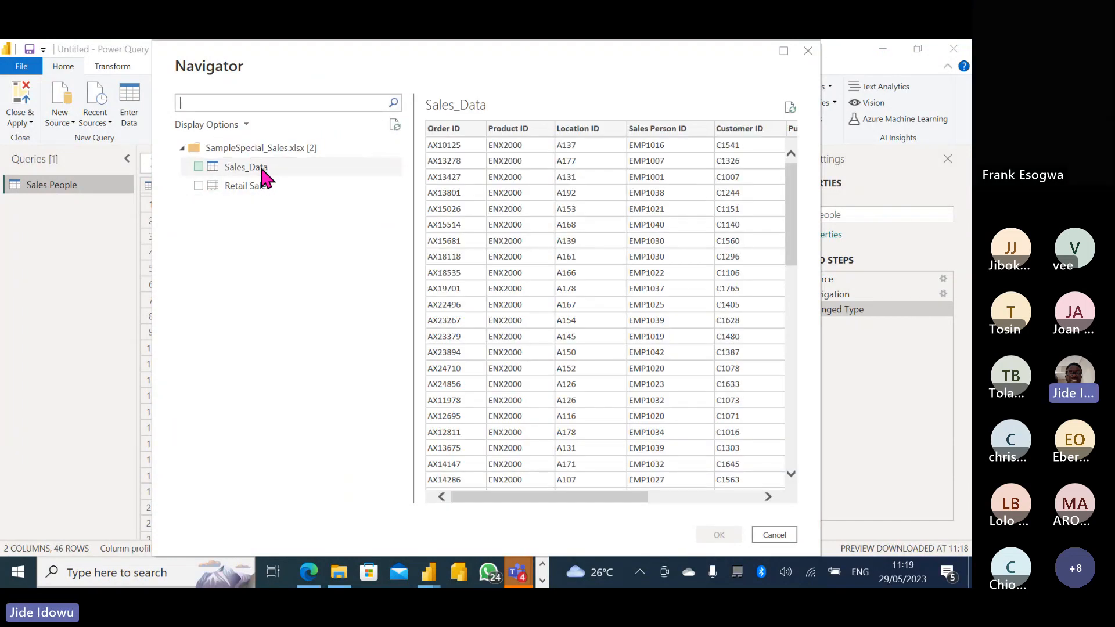
click(273, 188)
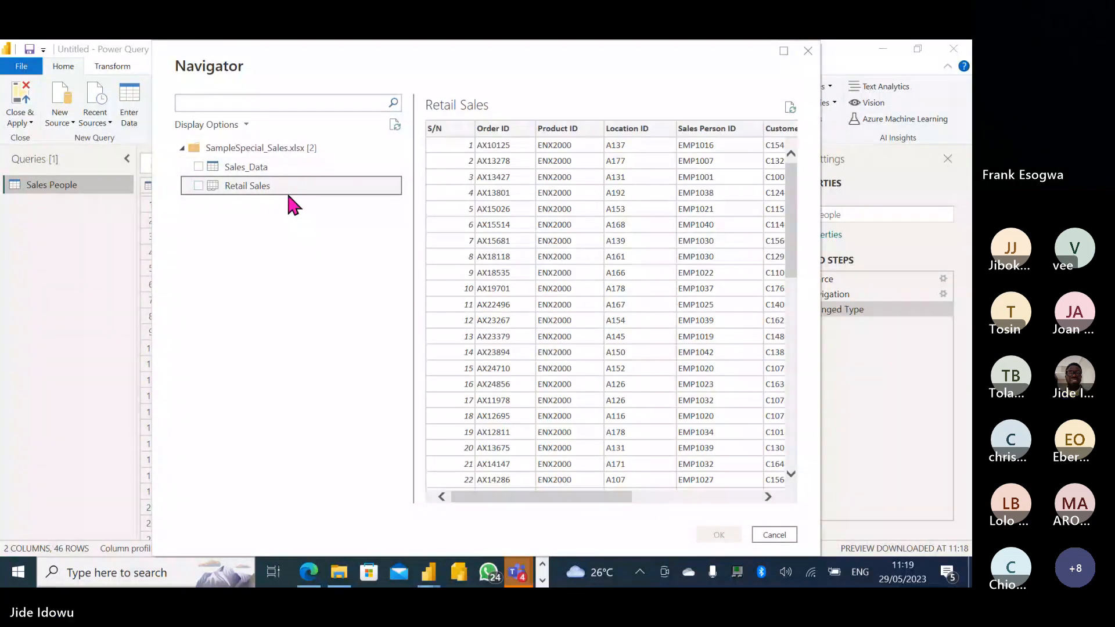
click(261, 168)
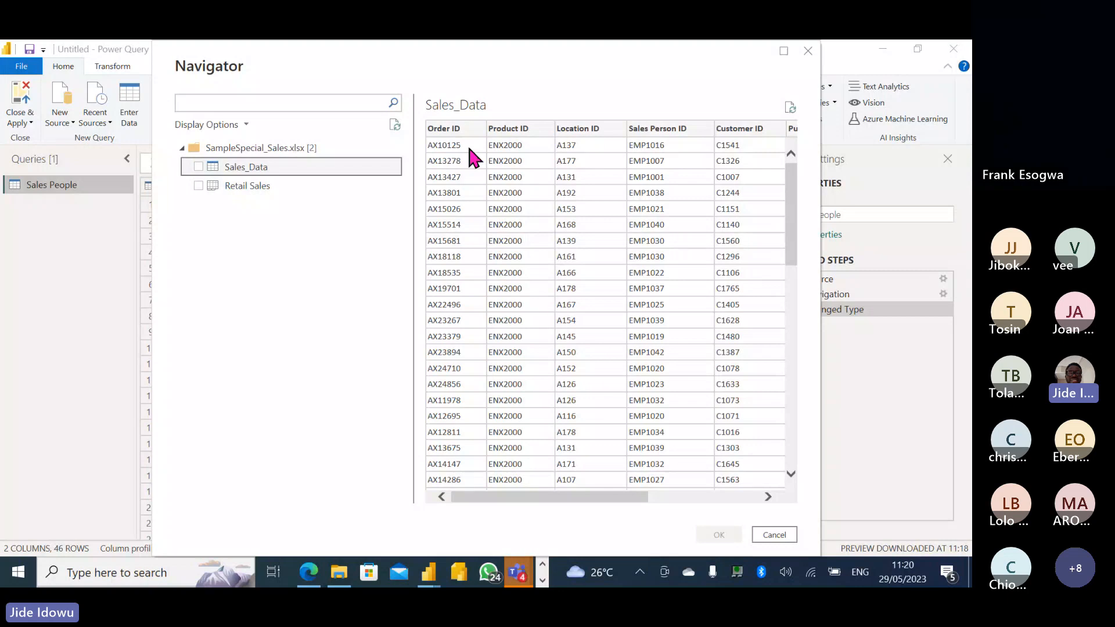
click(307, 185)
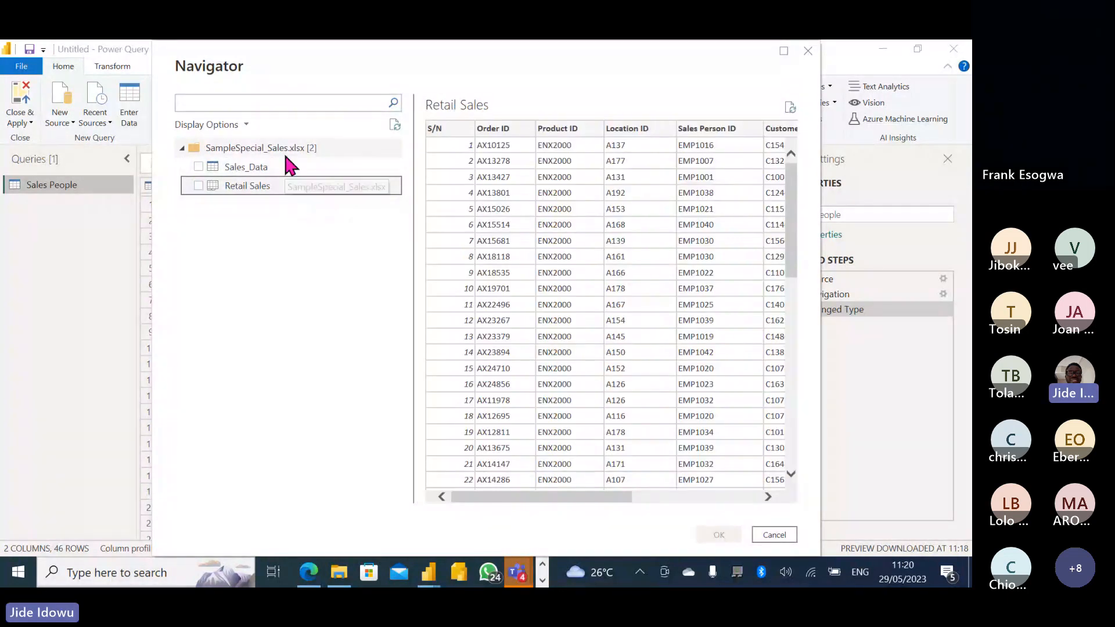
click(198, 167)
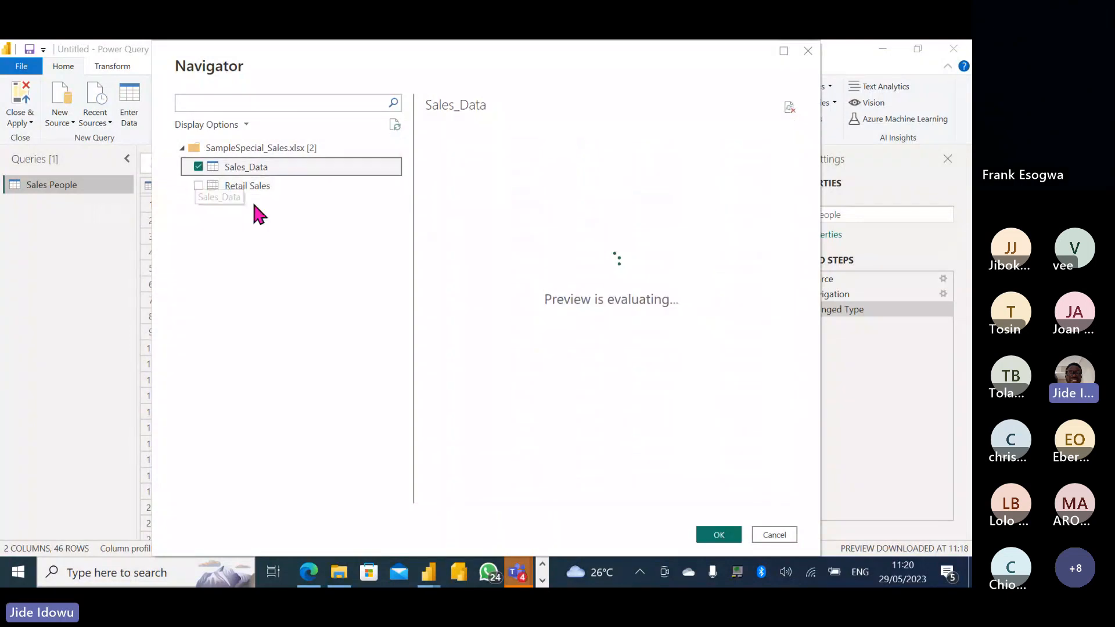
click(718, 534)
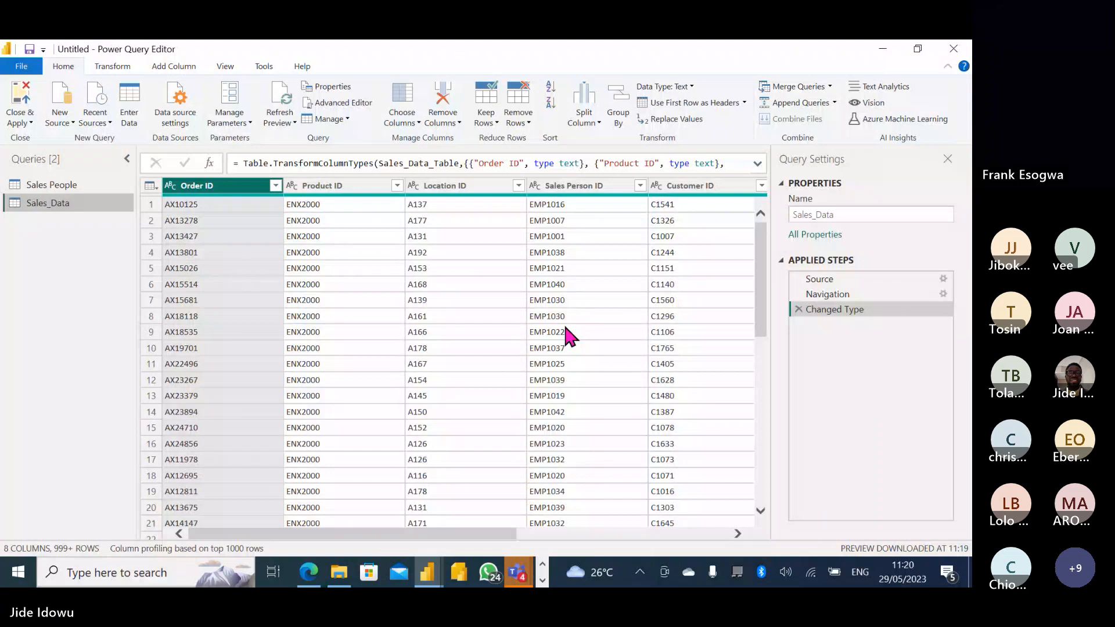
mouse_move(518, 575)
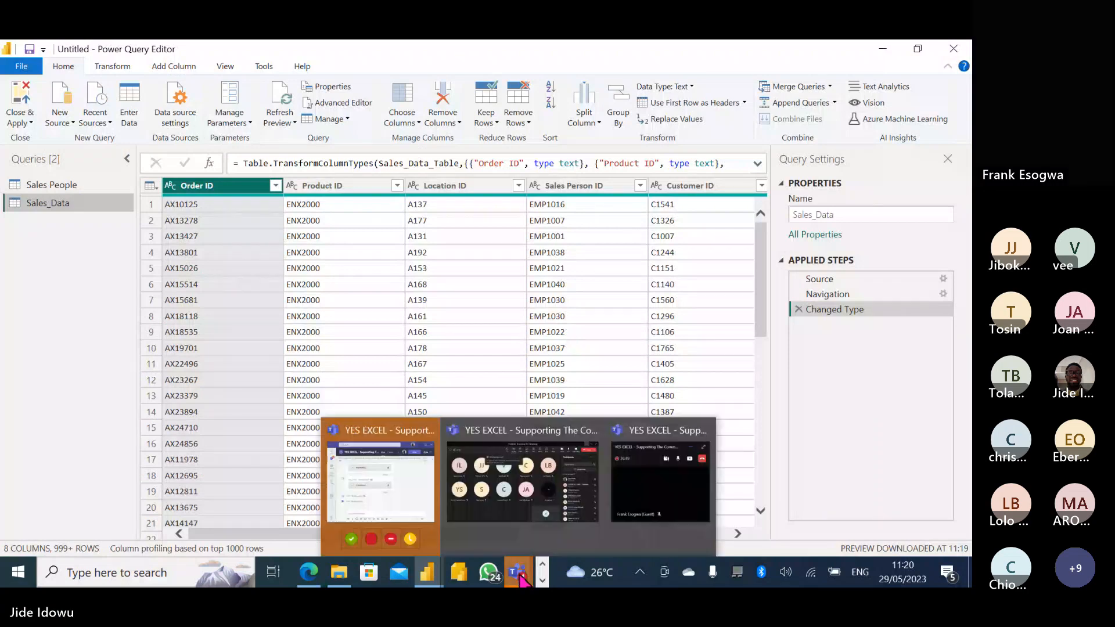
click(520, 498)
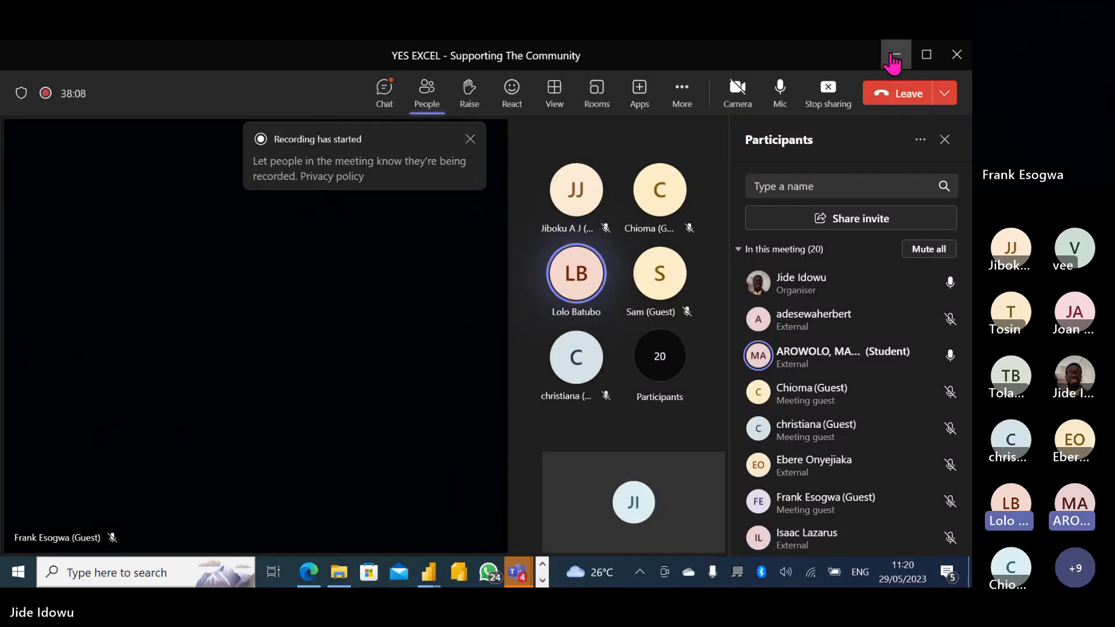
click(891, 57)
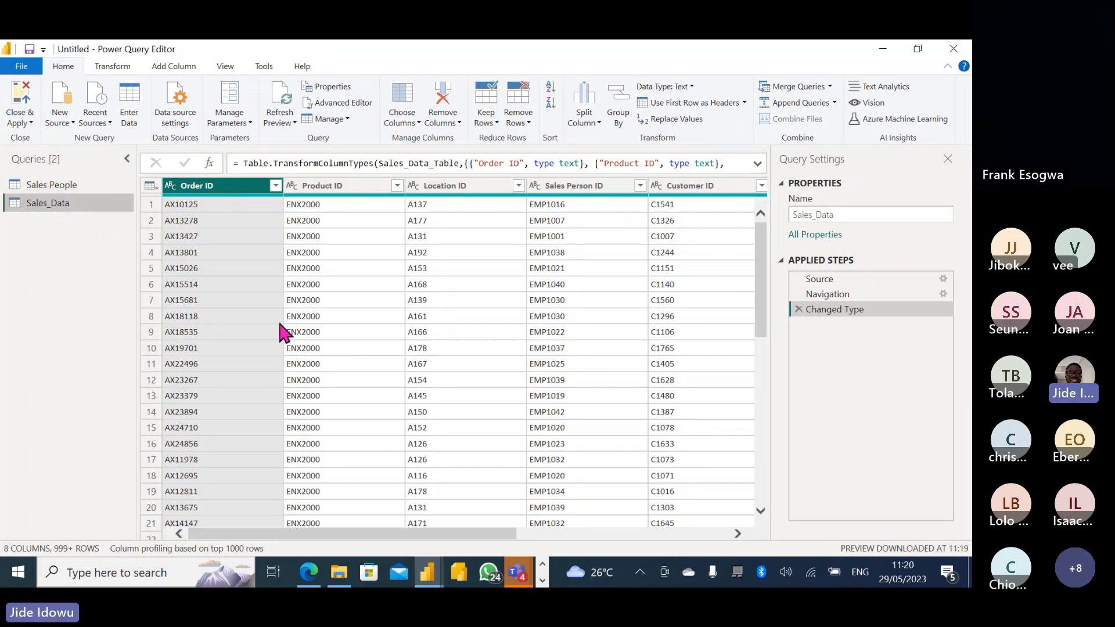
mouse_move(338, 575)
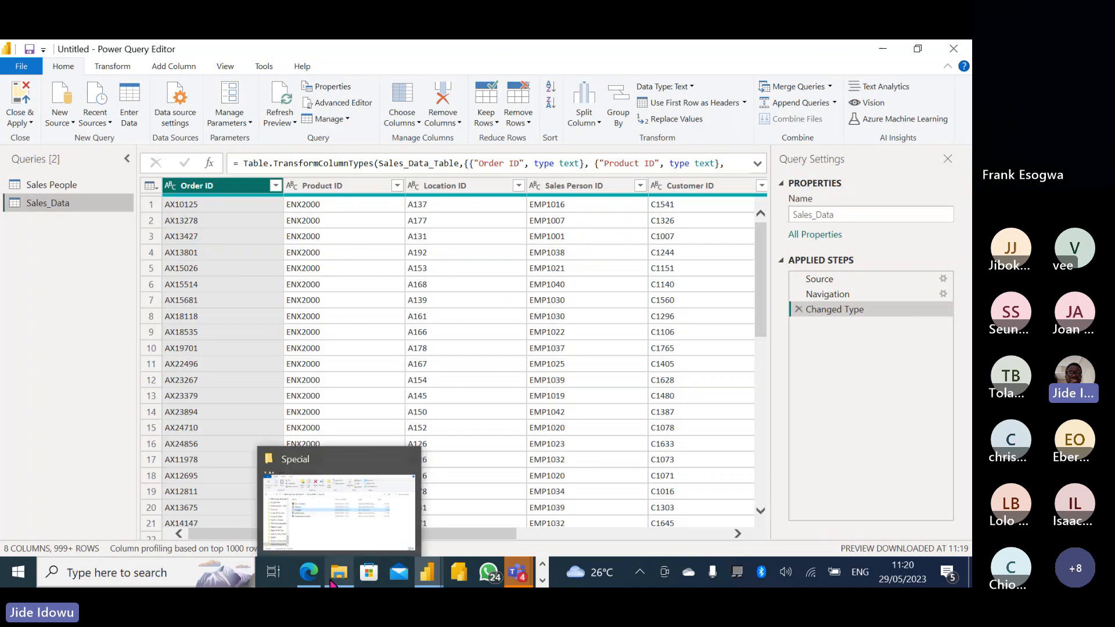
click(326, 498)
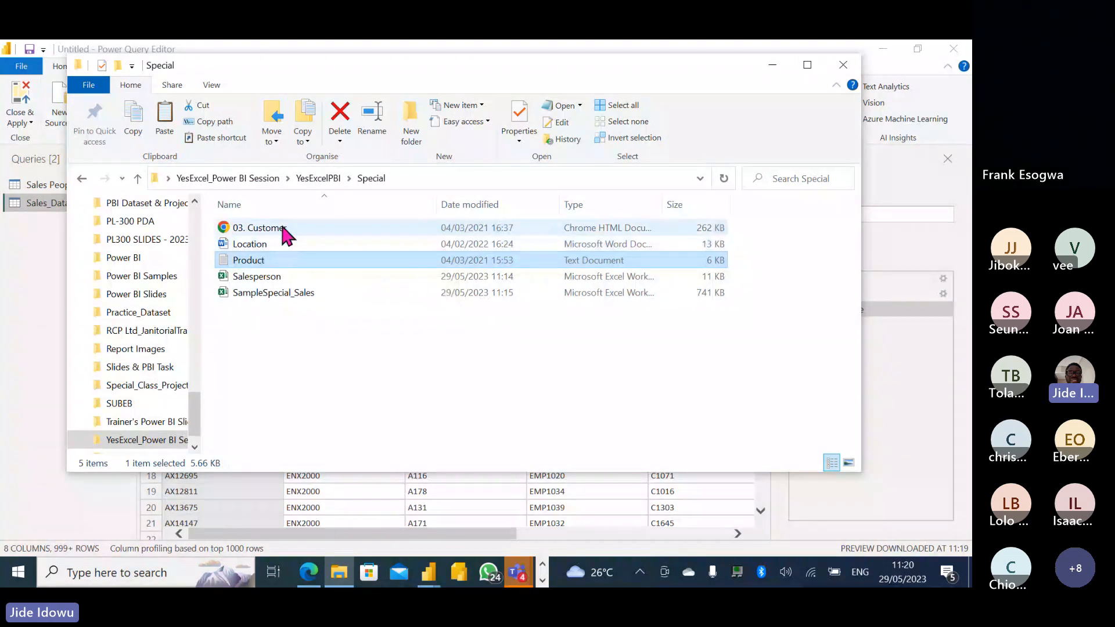
click(772, 65)
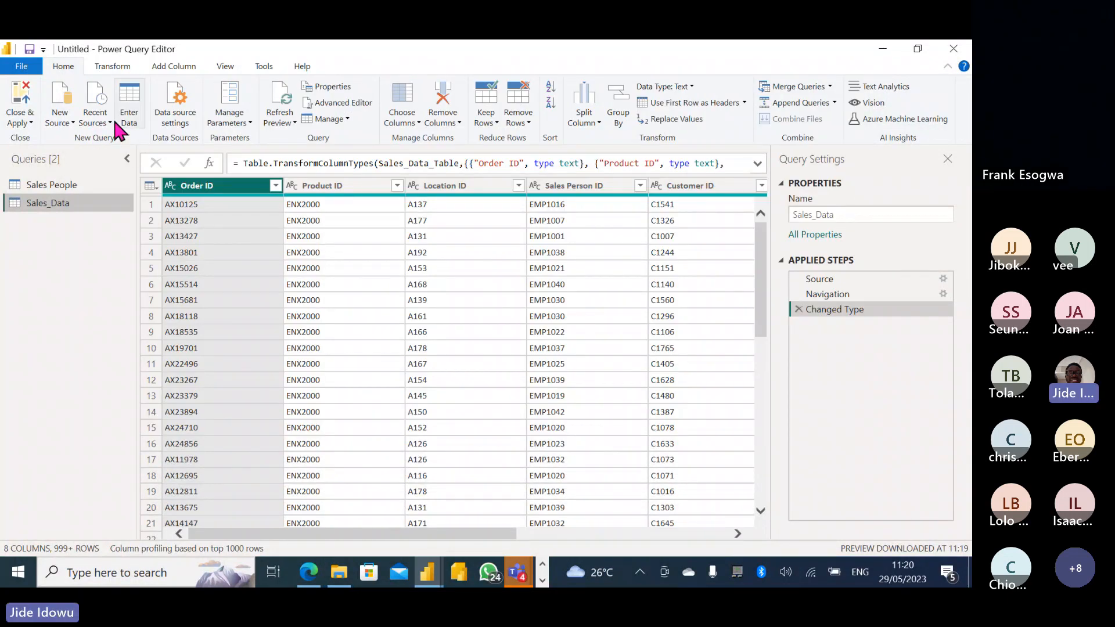
Load Product.txt from the Special folder as a Text/CSV query.
click(74, 122)
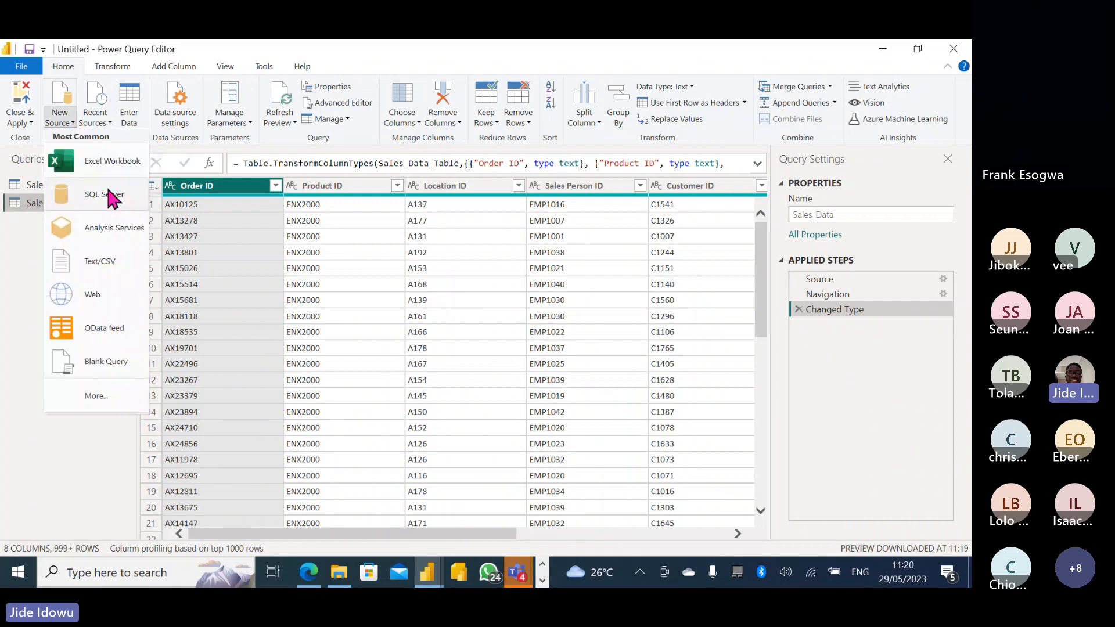
click(111, 267)
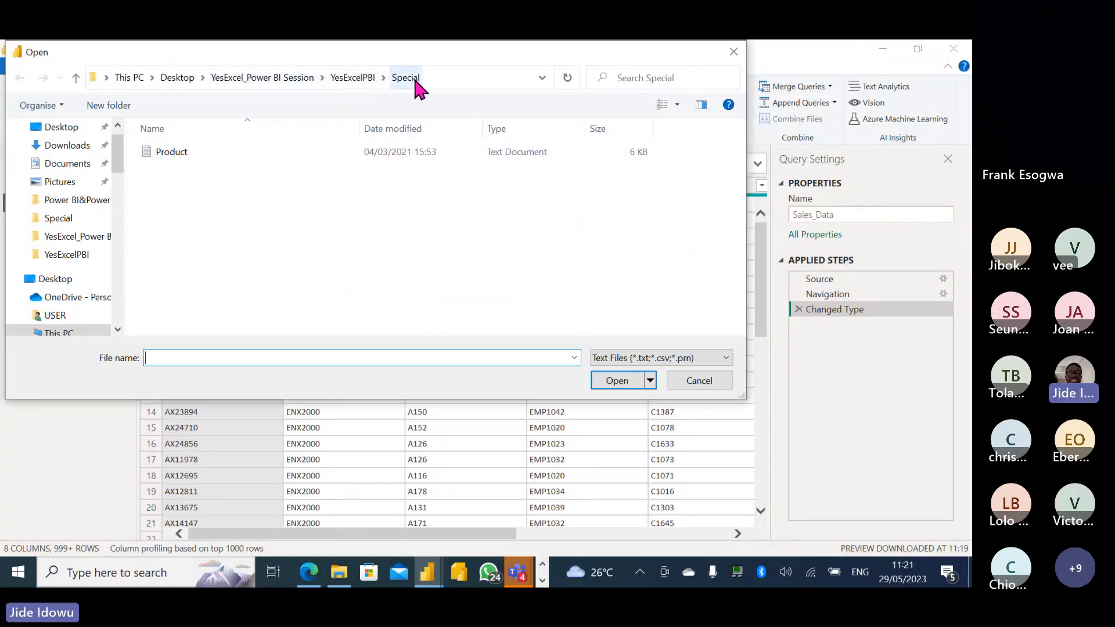
double_click(232, 153)
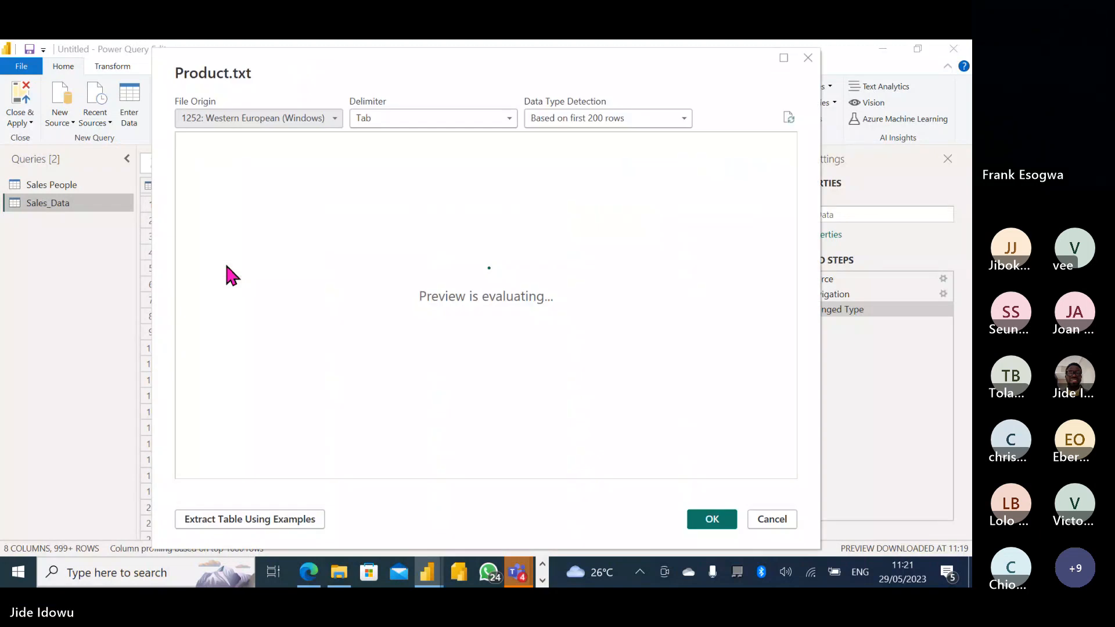
click(713, 520)
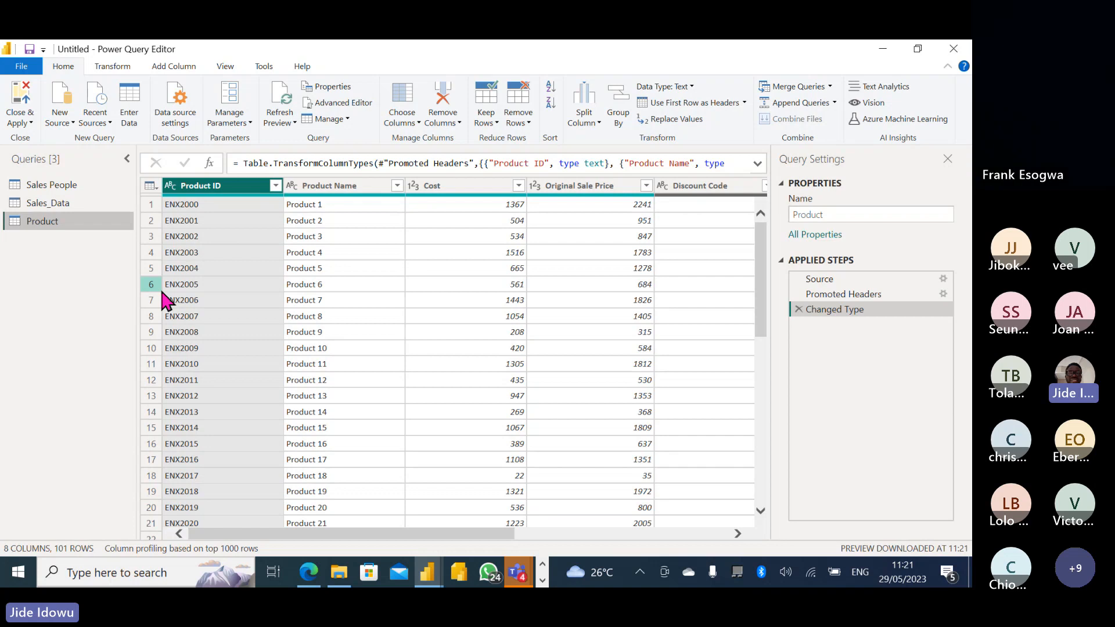
mouse_move(339, 581)
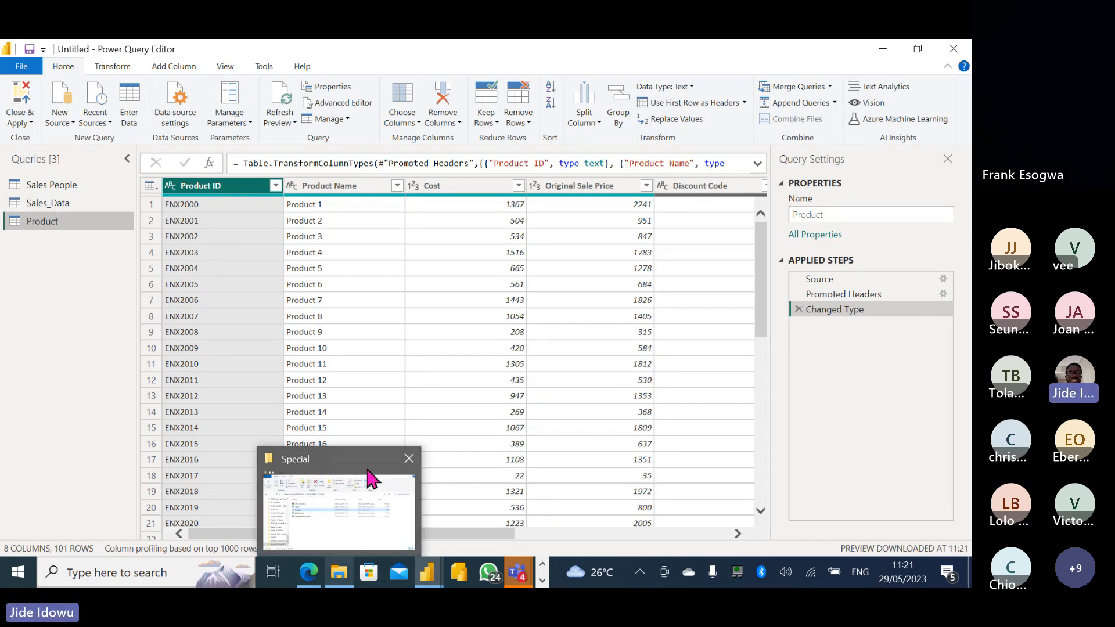
mouse_move(371, 479)
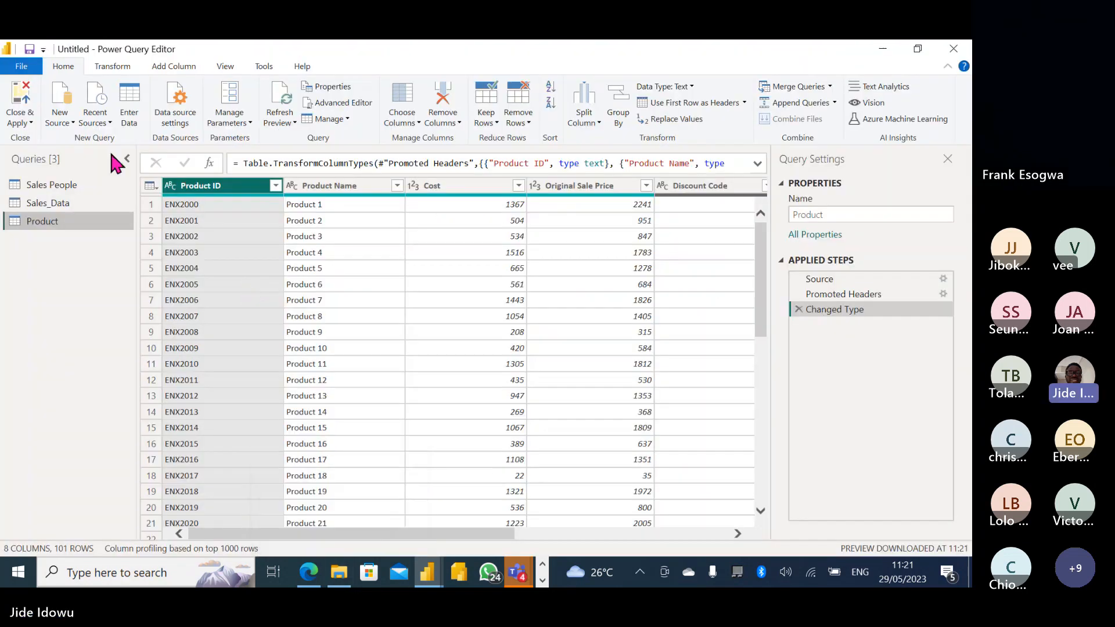
click(72, 123)
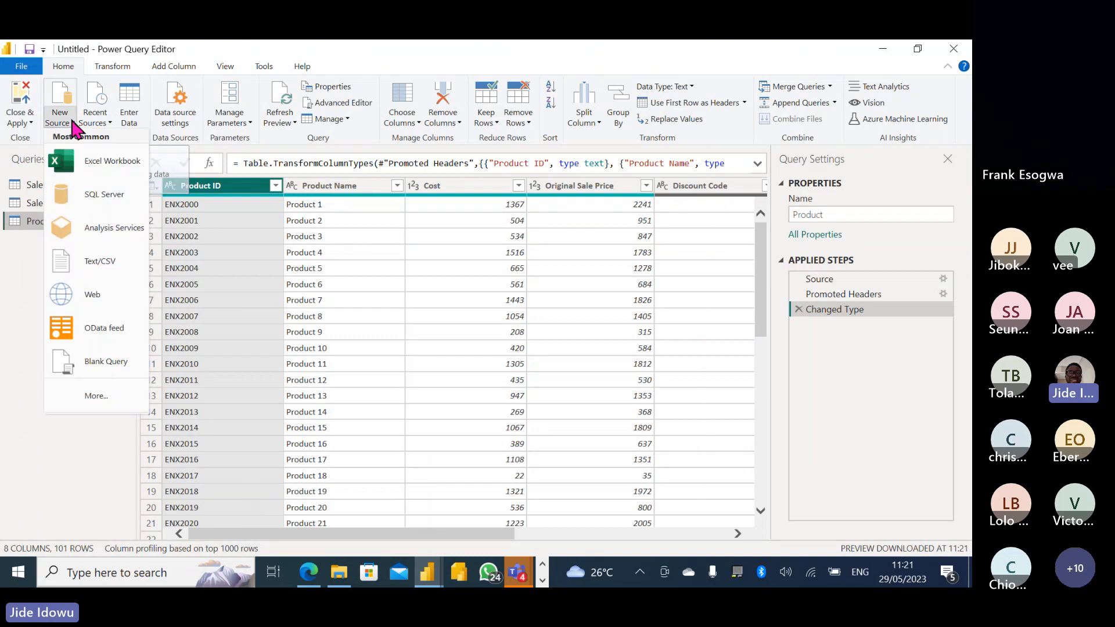
click(99, 393)
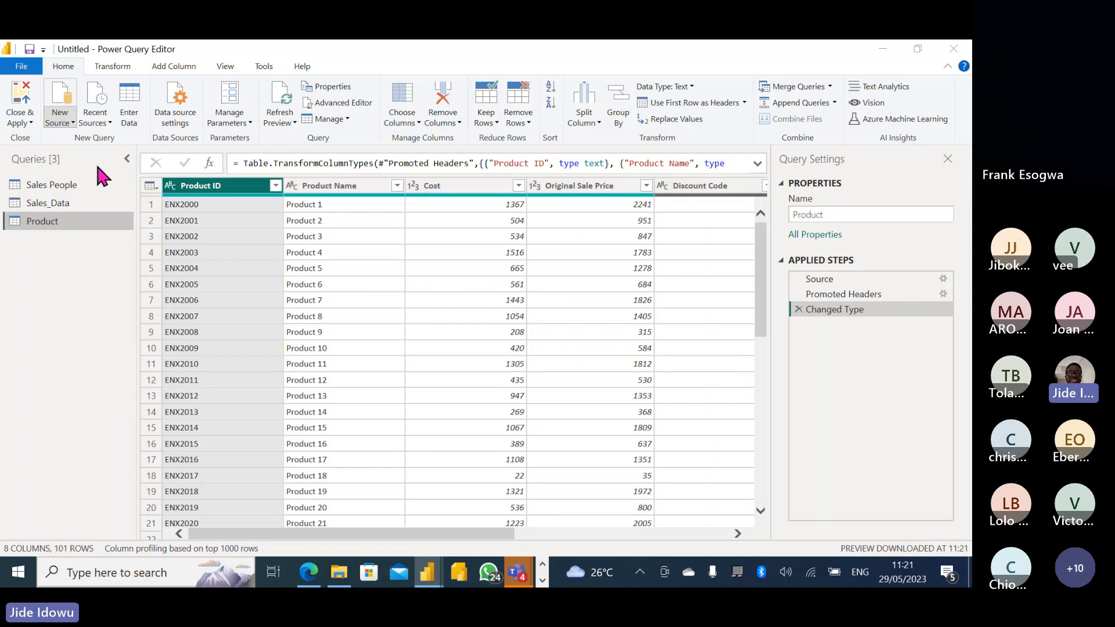
click(61, 97)
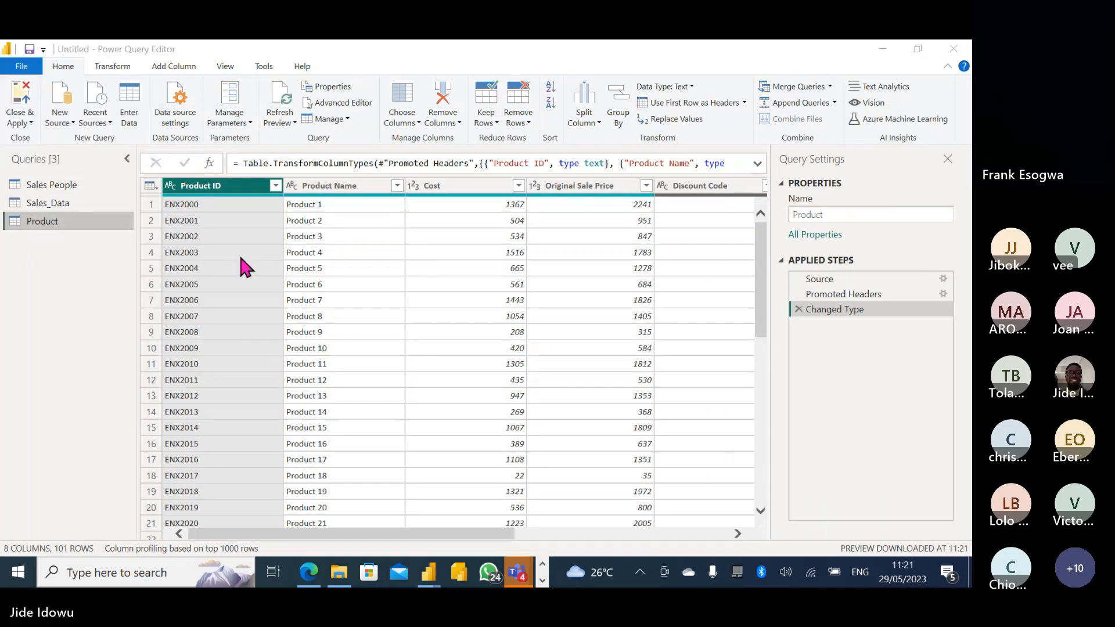
Connect to the 03. Customer PDF and load page tables Table001 through Table018.
click(72, 123)
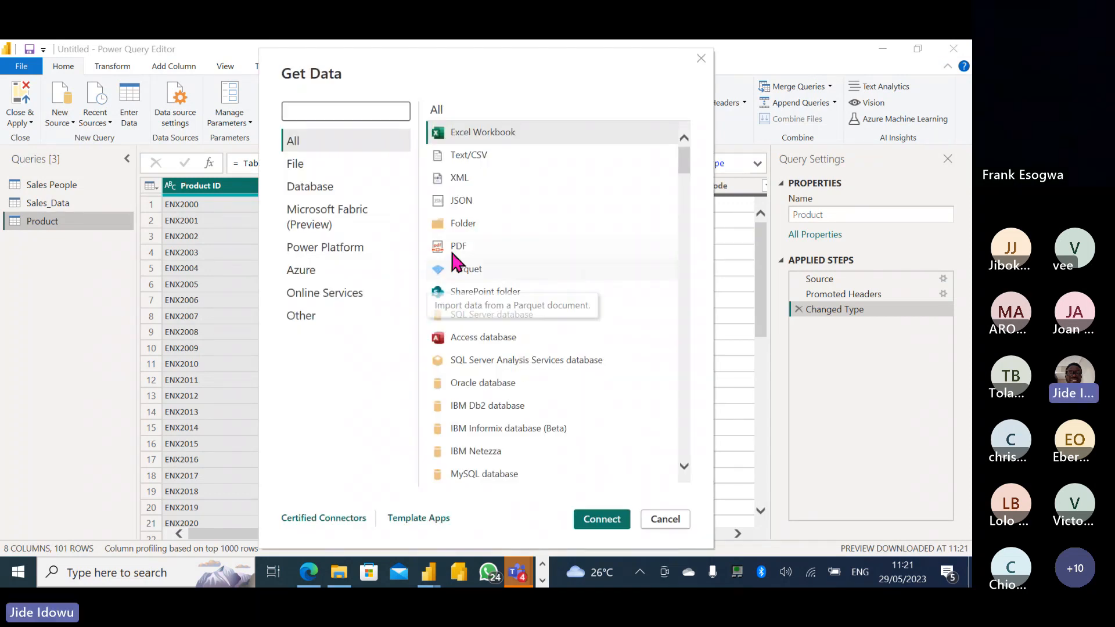
click(464, 245)
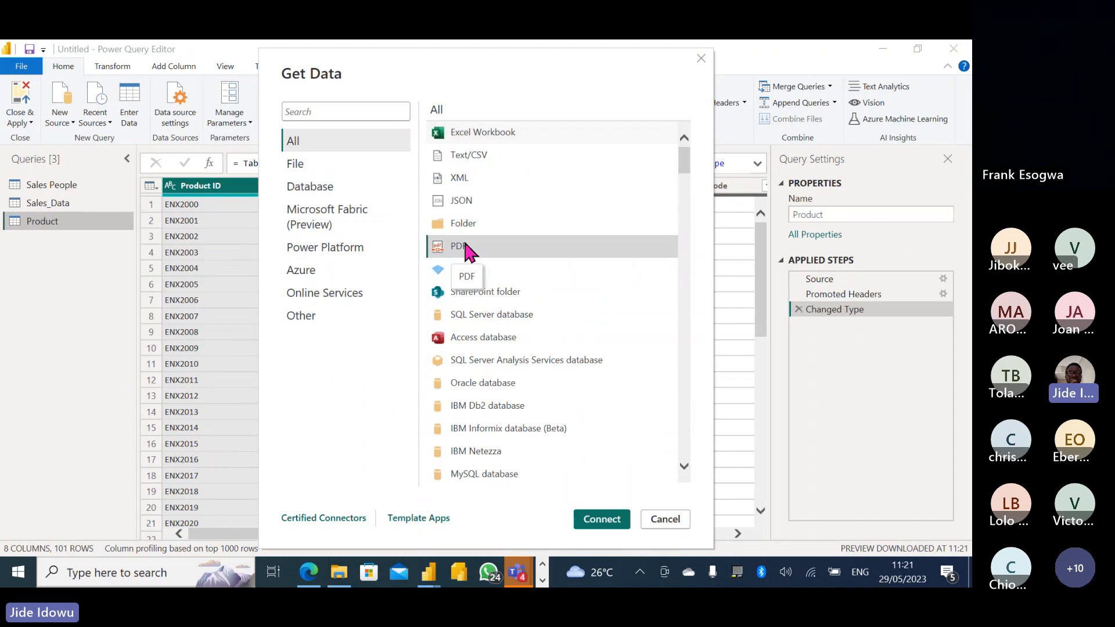
double_click(465, 246)
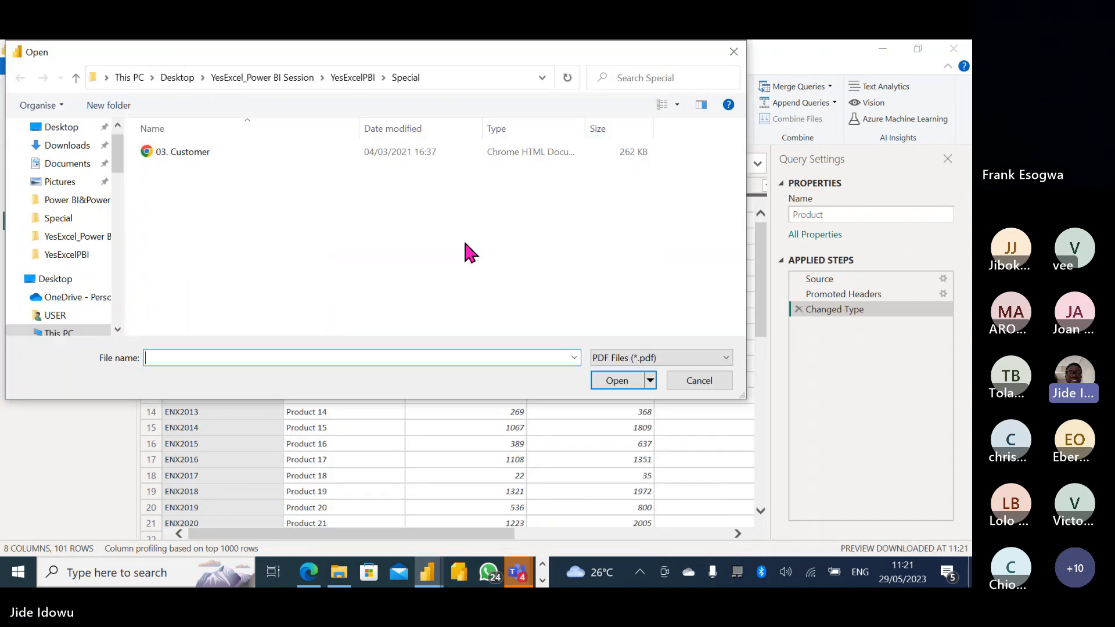
double_click(186, 152)
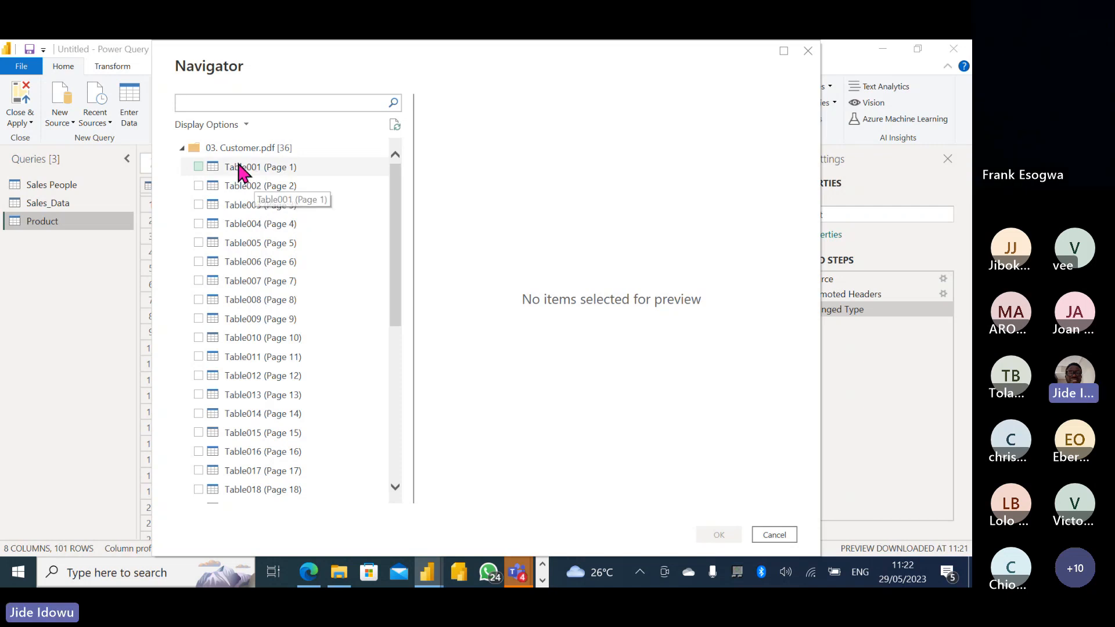
click(198, 167)
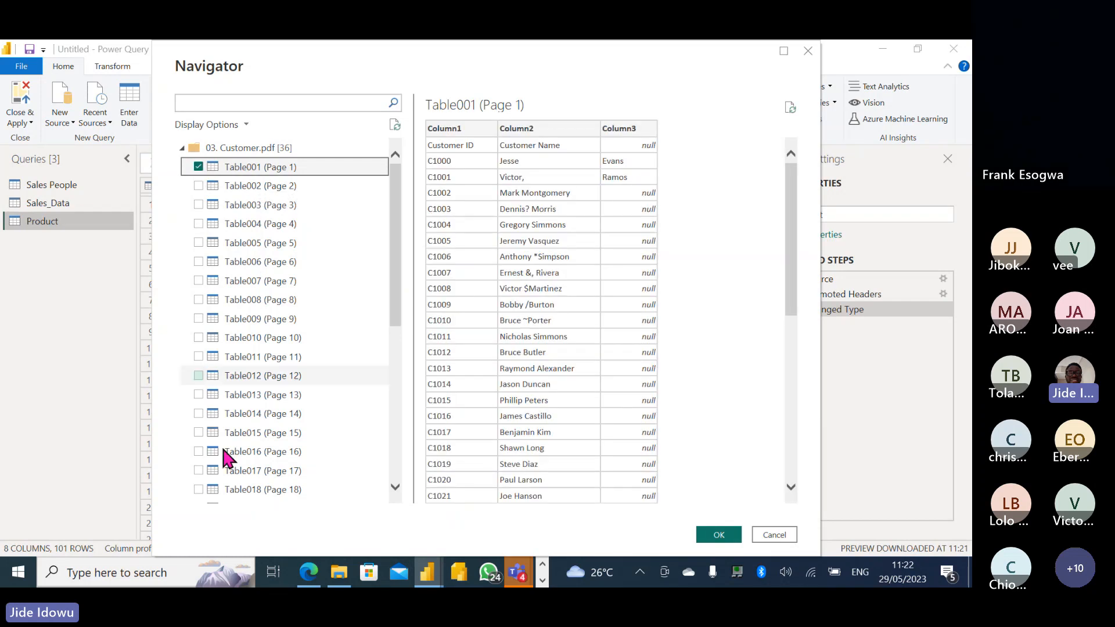
shift+click(198, 491)
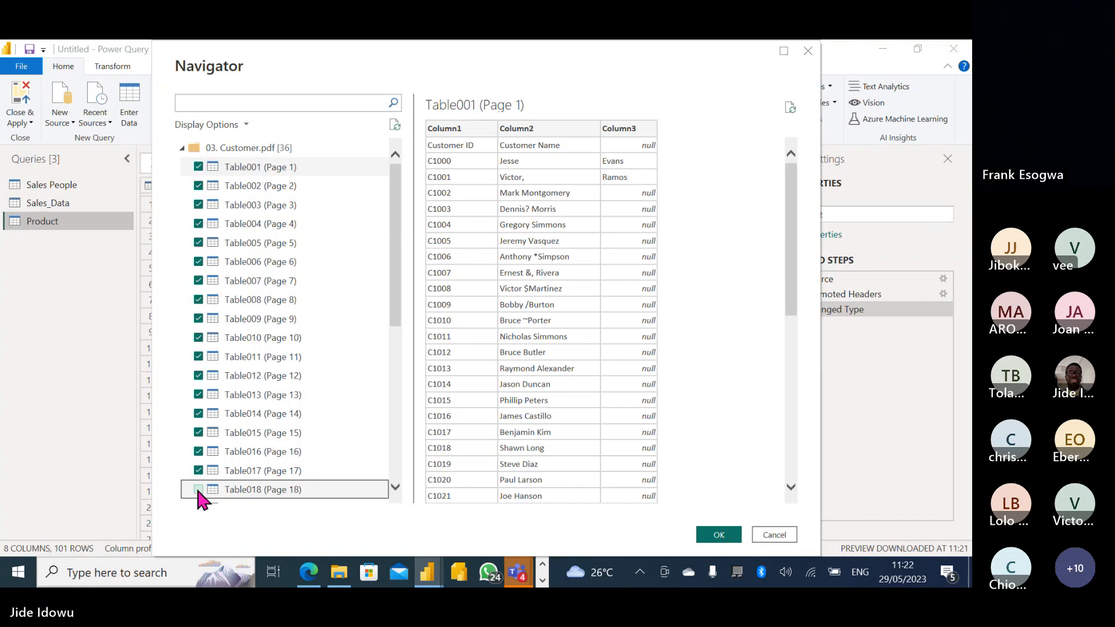
click(198, 491)
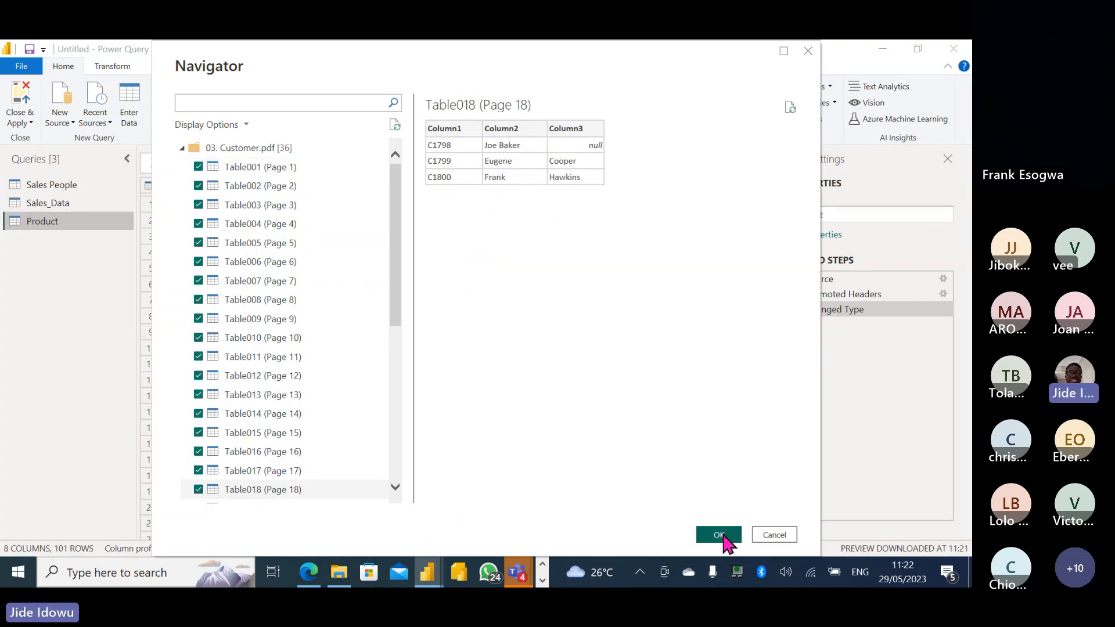
click(720, 535)
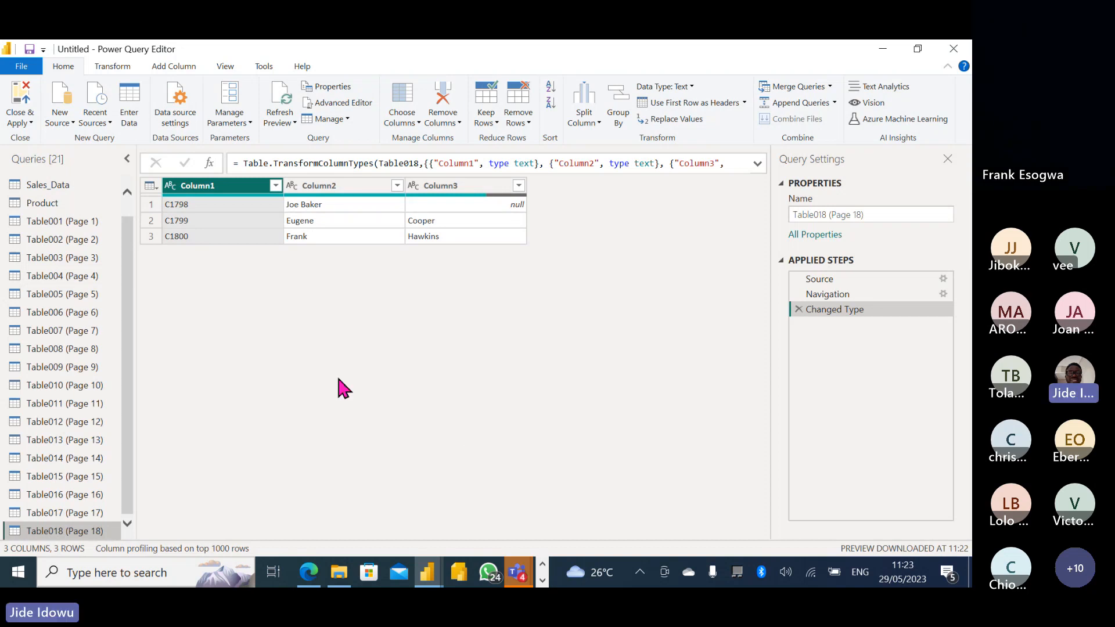
scroll(124, 219, up, 1)
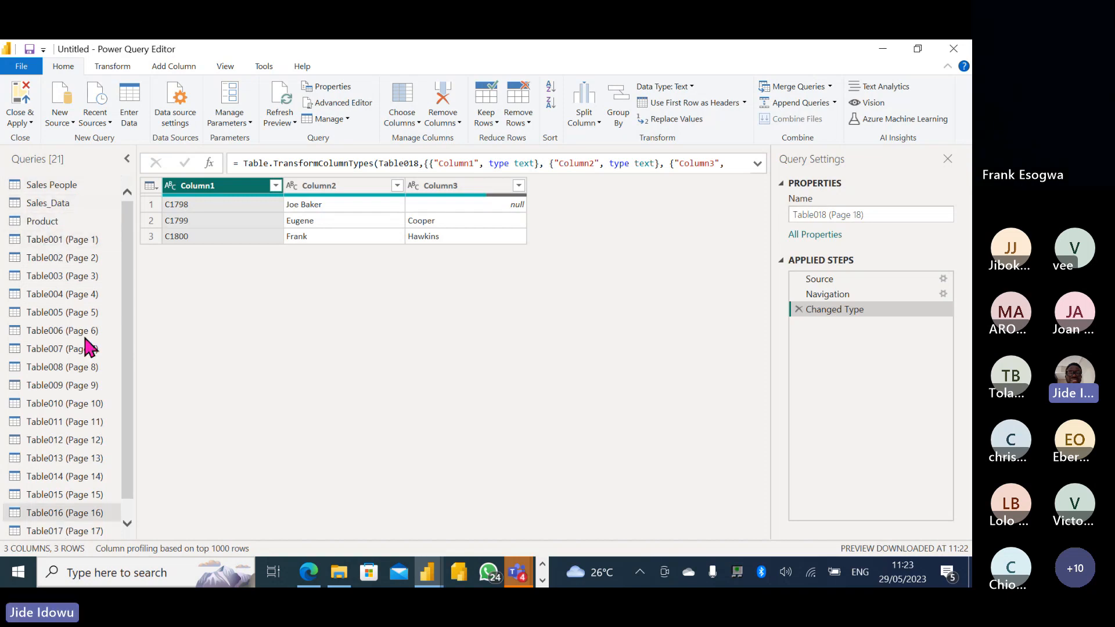
scroll(116, 378, down, 1)
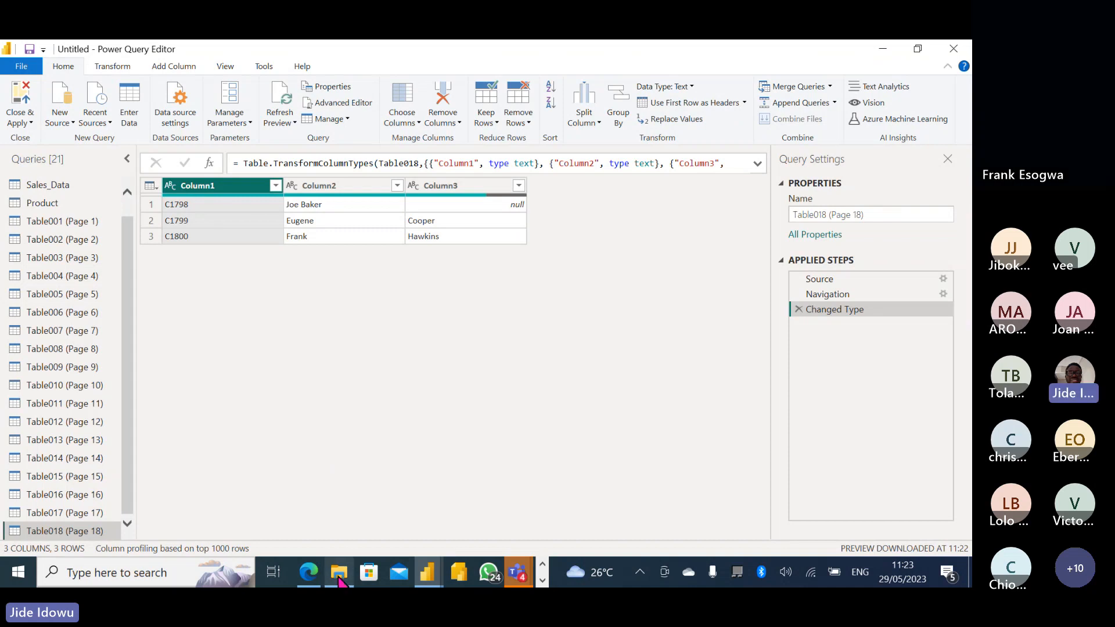
Copy the server address from the Servername line of the Location Word document.
mouse_move(526, 583)
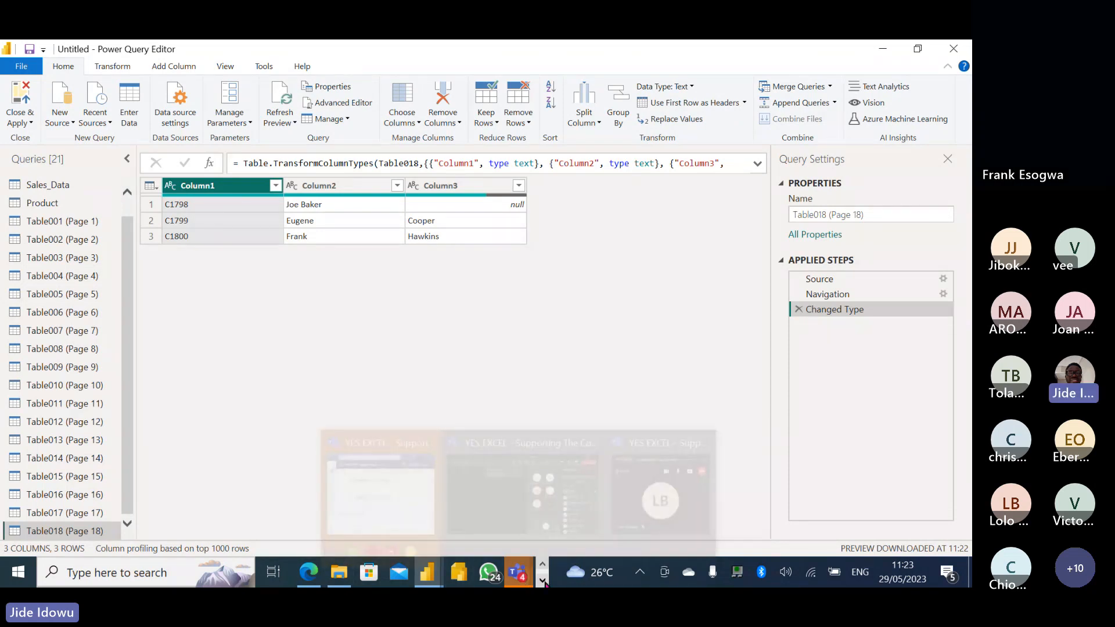
scroll(372, 574, down, 1)
mouse_move(359, 575)
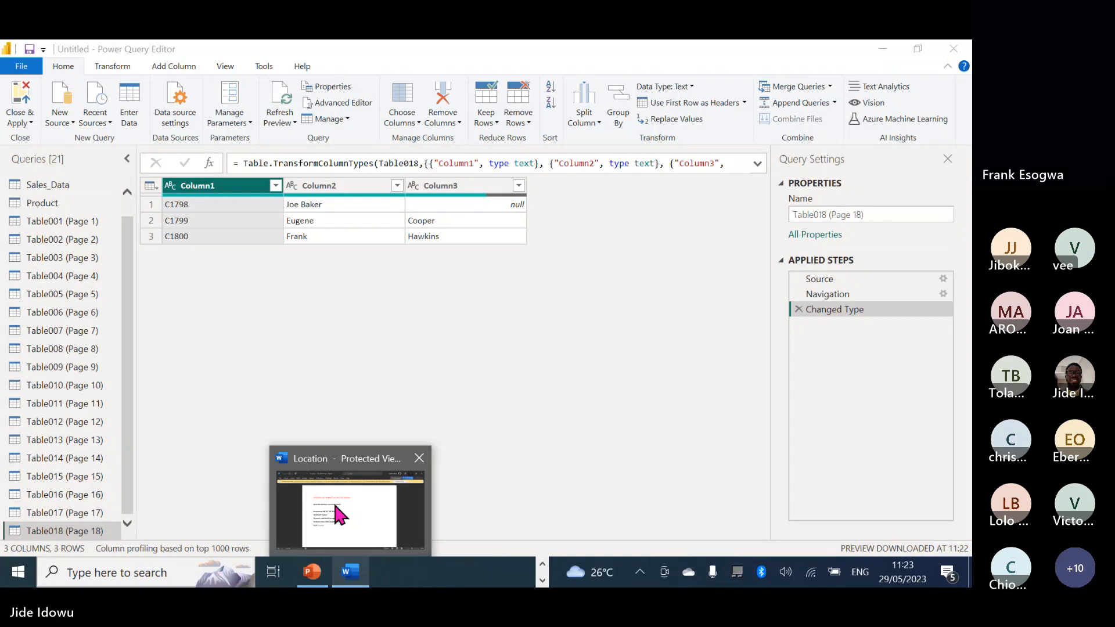
click(332, 497)
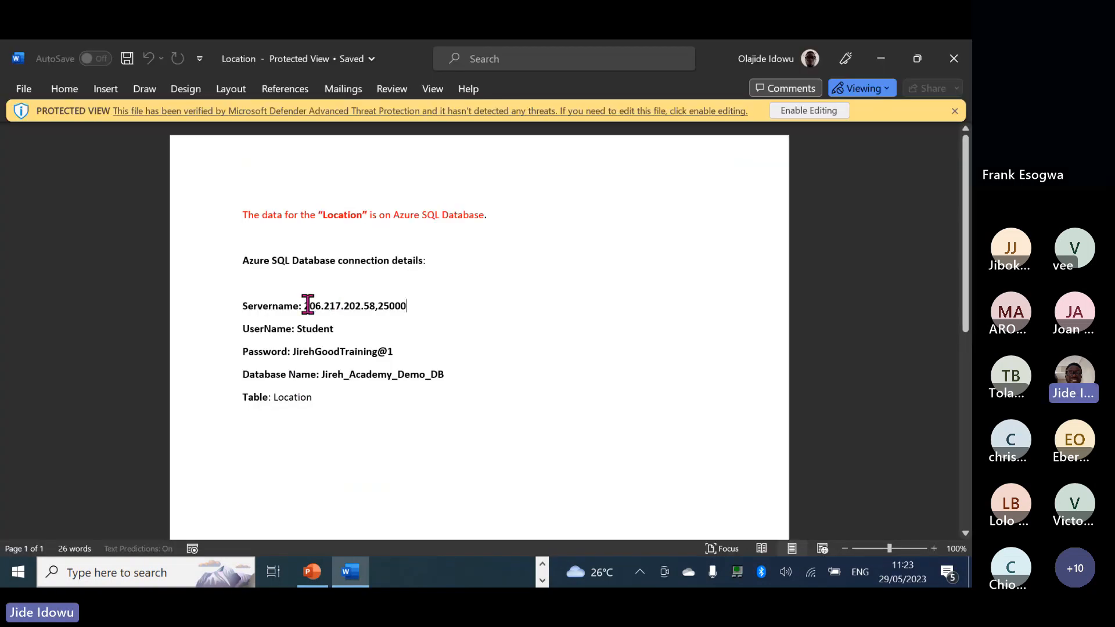
drag(307, 304, 405, 308)
right_click(405, 308)
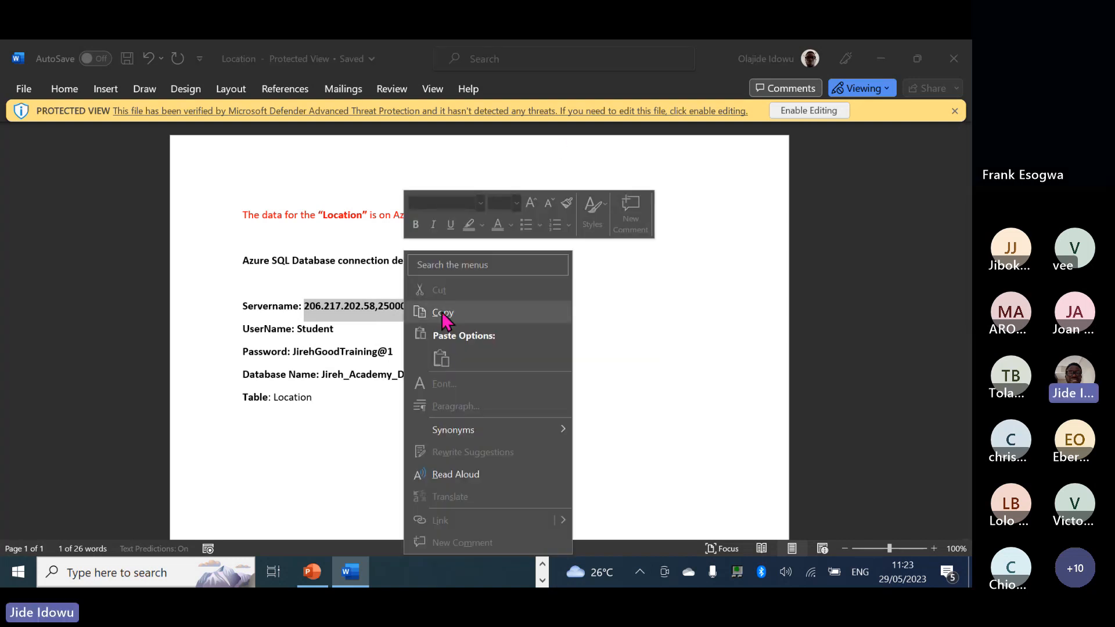
click(443, 313)
Start a new SQL Server database source, then copy the database name from Location.
key(alt+Tab)
click(74, 123)
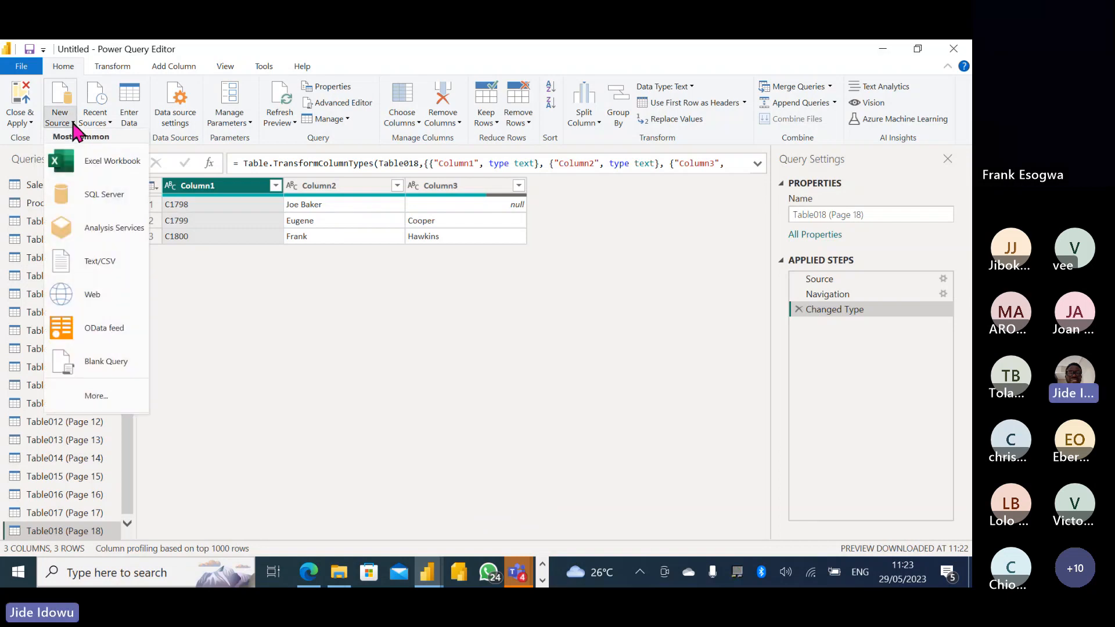
click(115, 200)
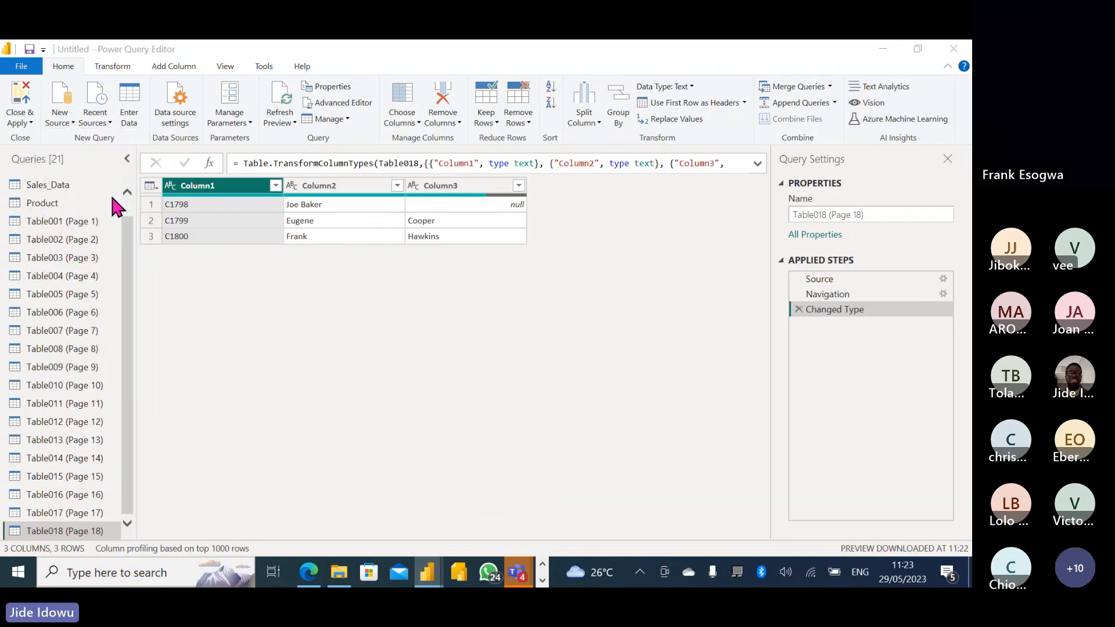
key(alt+Tab)
right_click(433, 379)
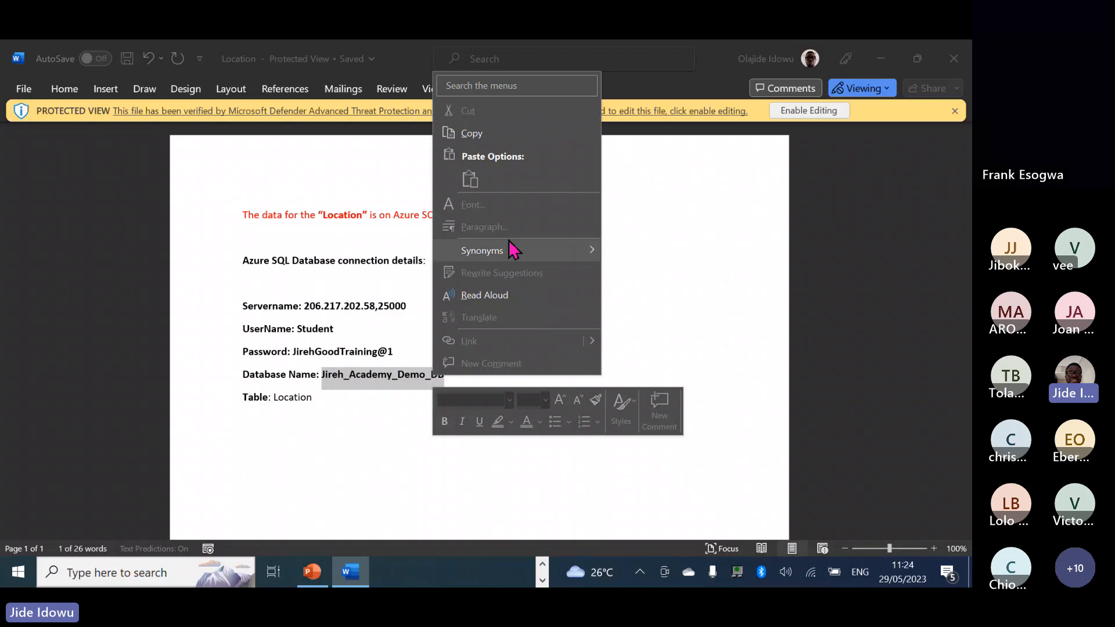
click(473, 133)
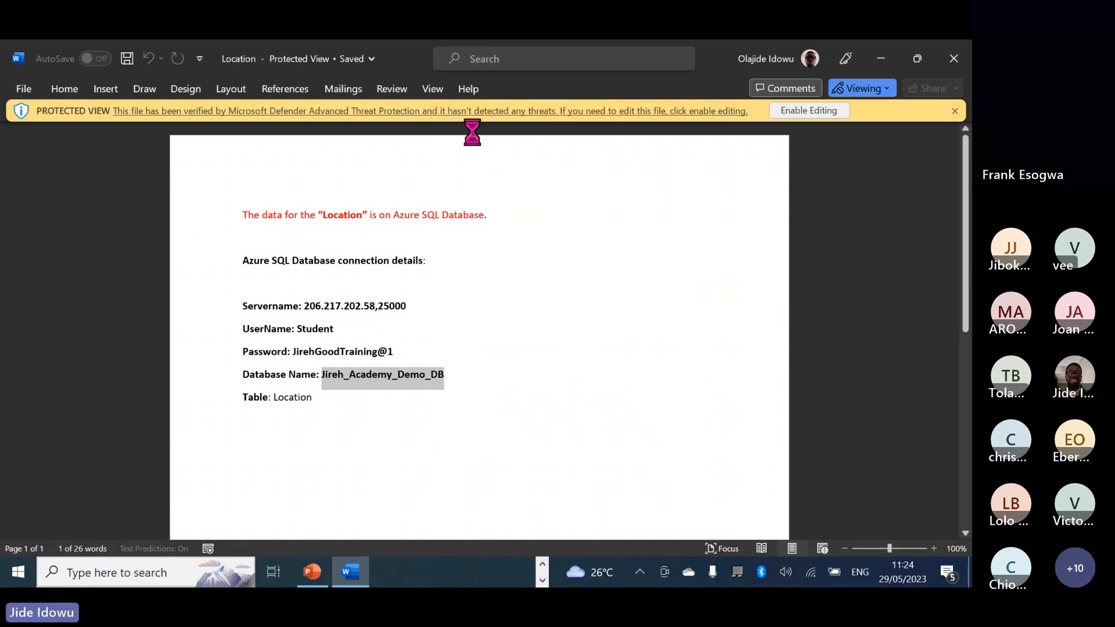
click(542, 580)
Copy the database name again from the Location document for the SQL Server dialog.
mouse_move(431, 577)
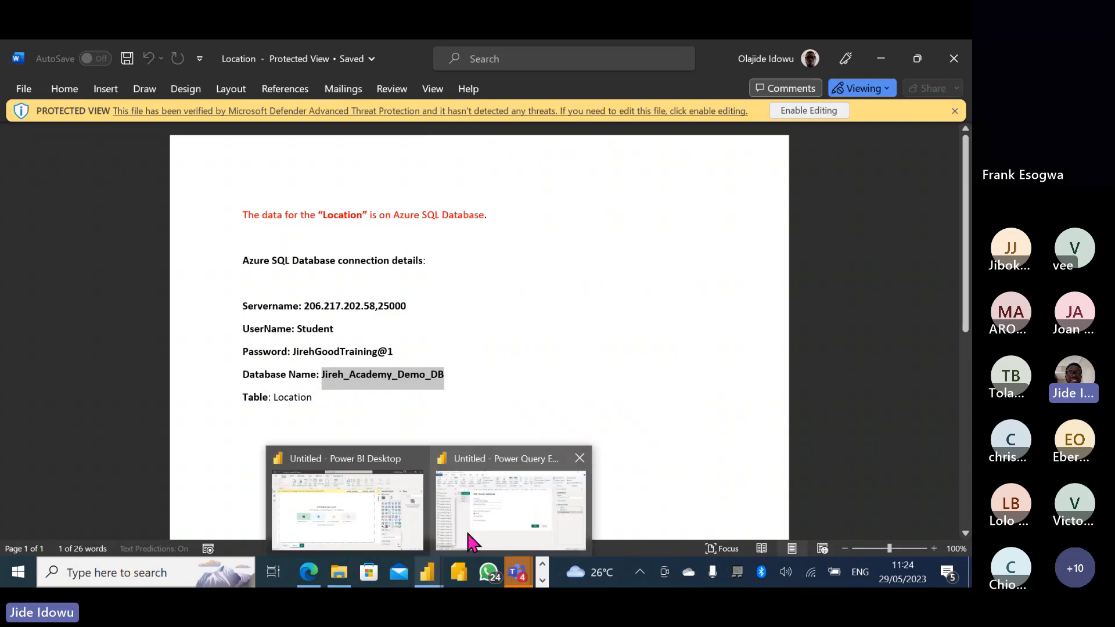
click(488, 527)
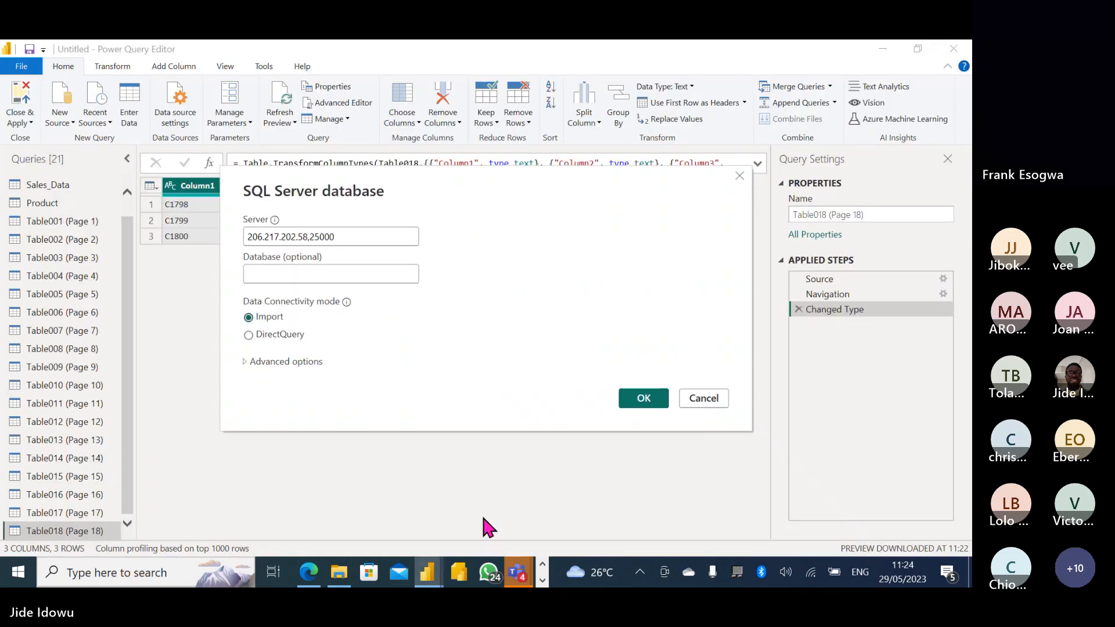
click(309, 273)
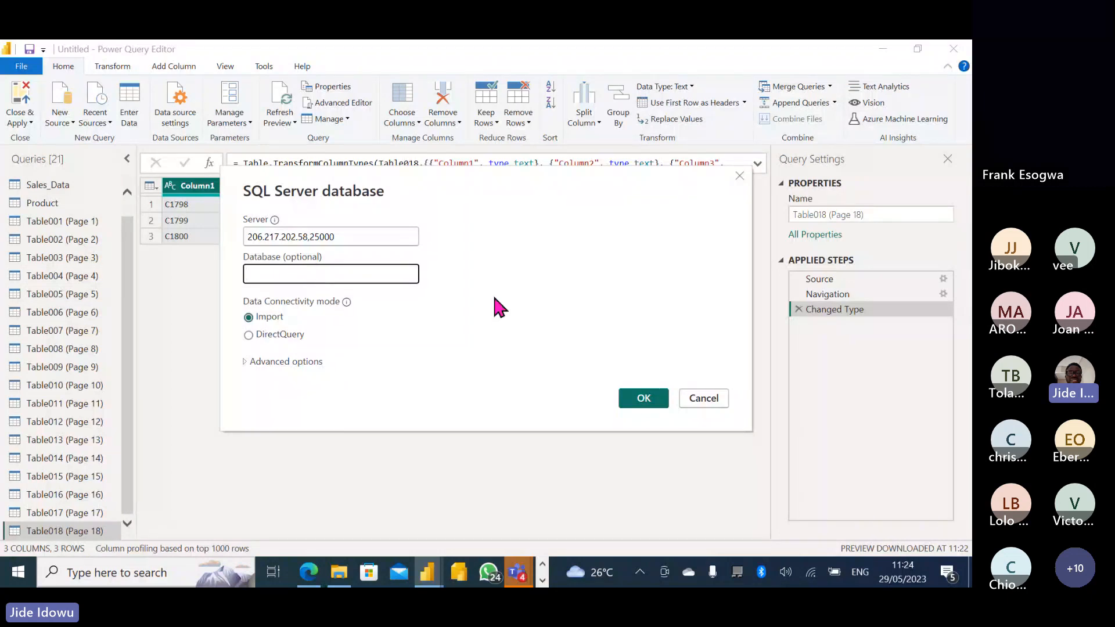
click(542, 581)
mouse_move(349, 571)
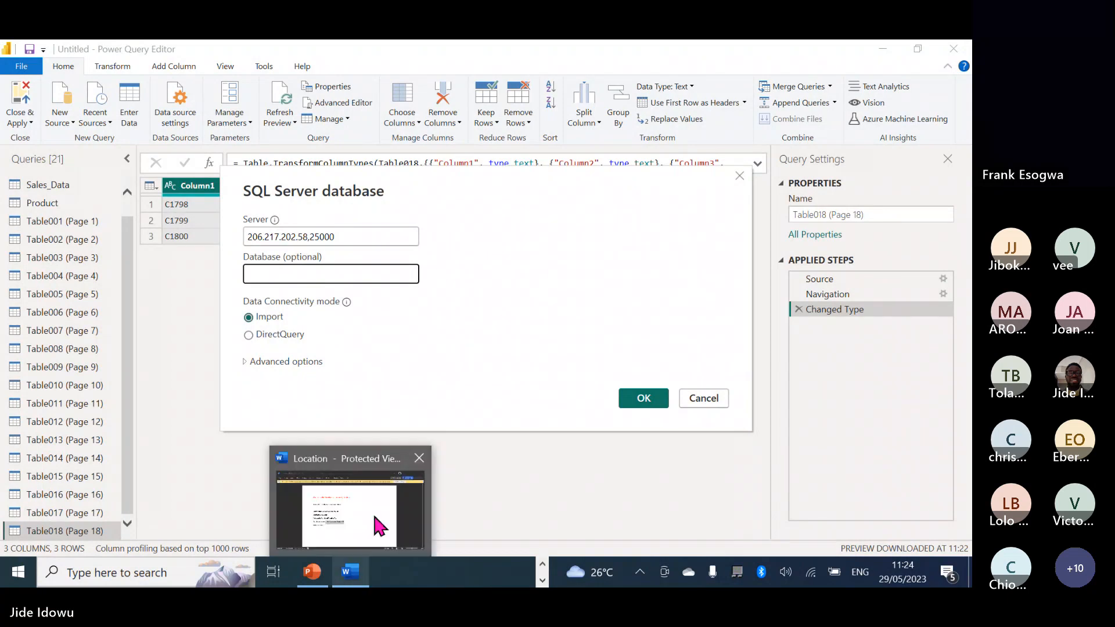
click(374, 515)
right_click(403, 385)
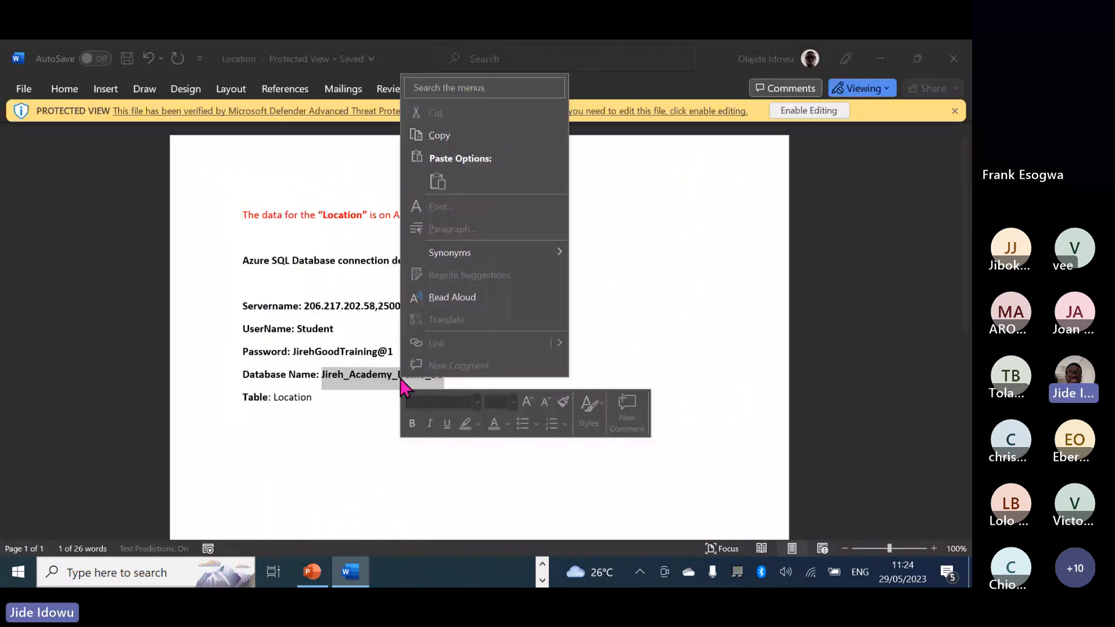
click(441, 136)
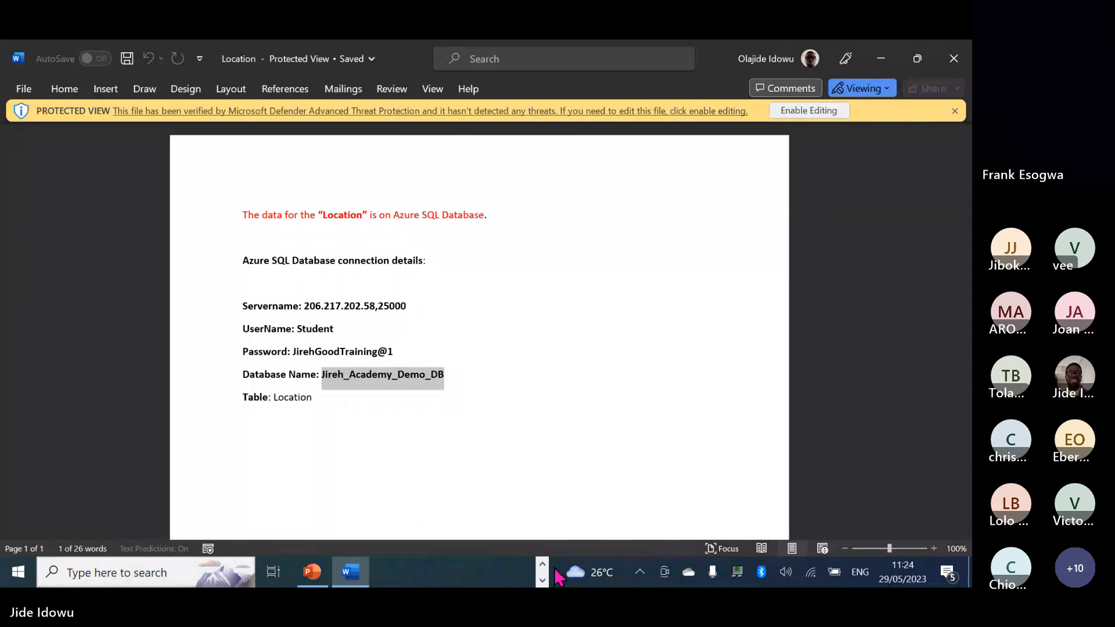
Paste Jireh_Academy_Demo_DB into the SQL Server dialog's Database field.
click(542, 580)
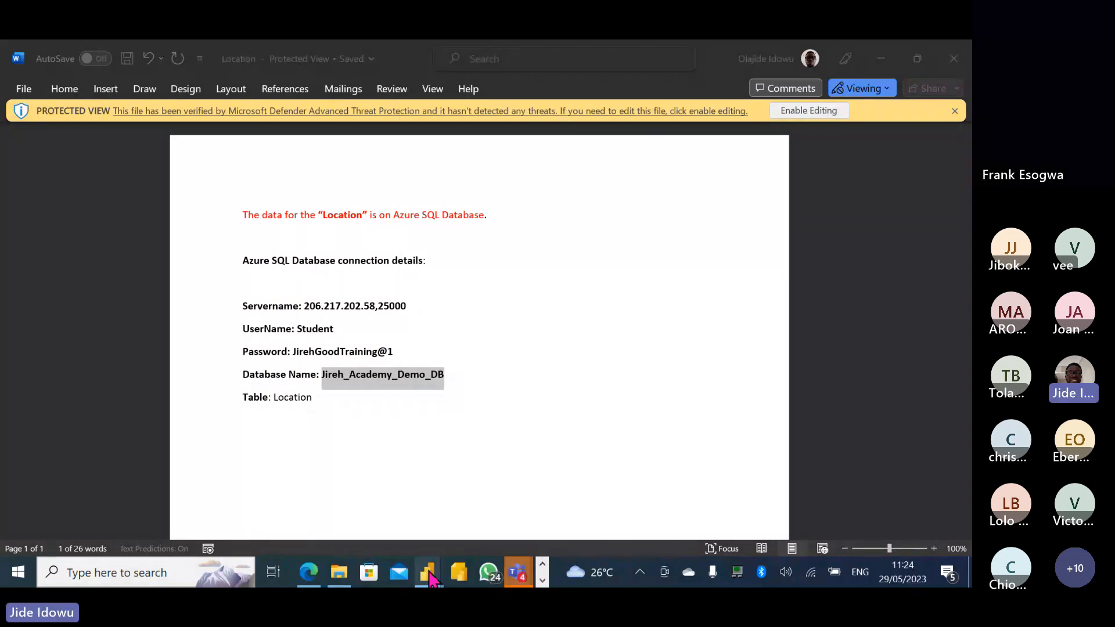
mouse_move(430, 574)
click(488, 510)
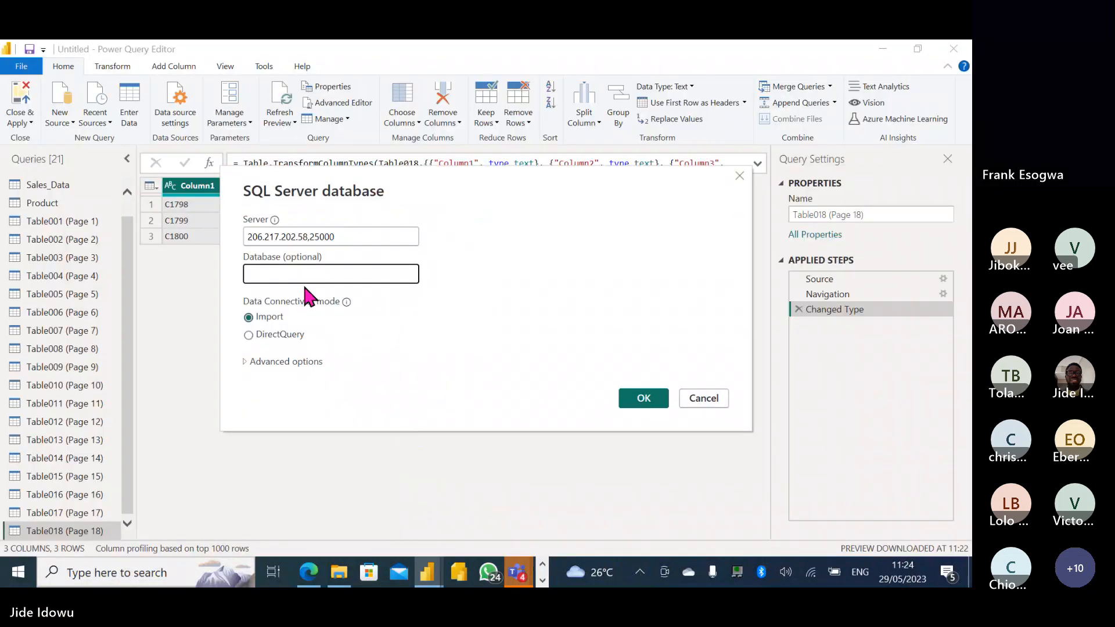
click(299, 276)
key(ctrl+v)
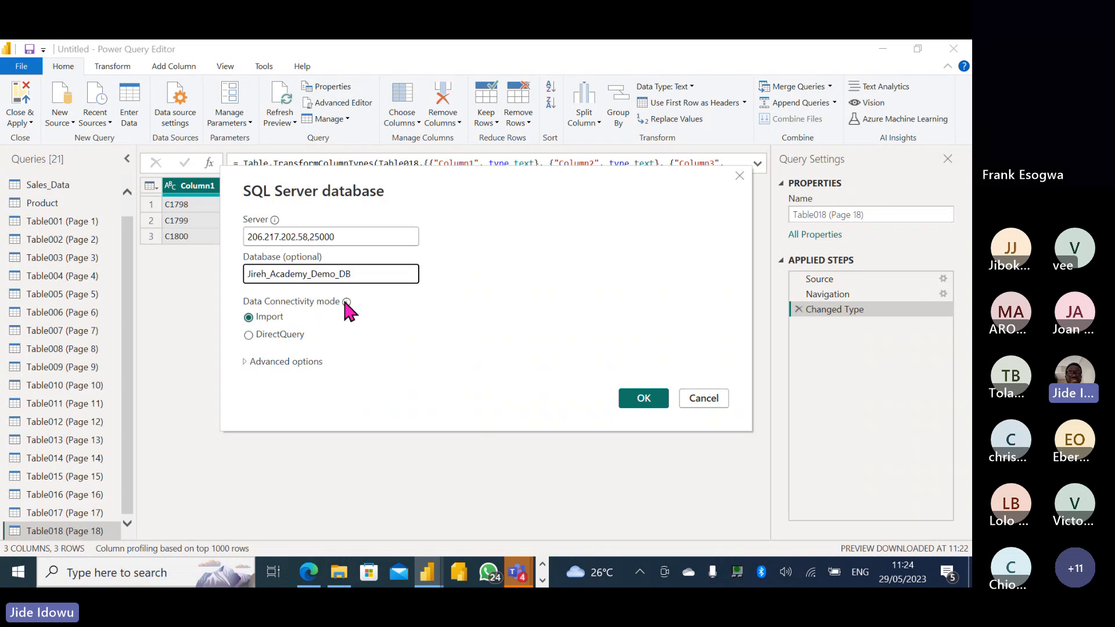
mouse_move(345, 301)
Connect to the SQL Server database, check the Teams meeting, then return to the Navigator.
click(648, 399)
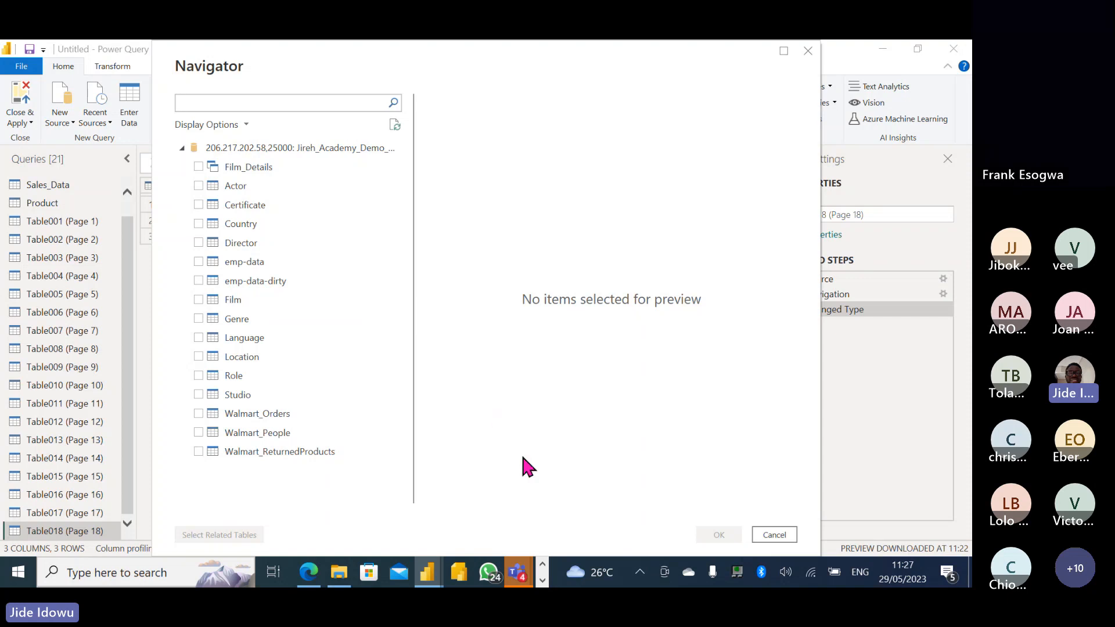
mouse_move(518, 572)
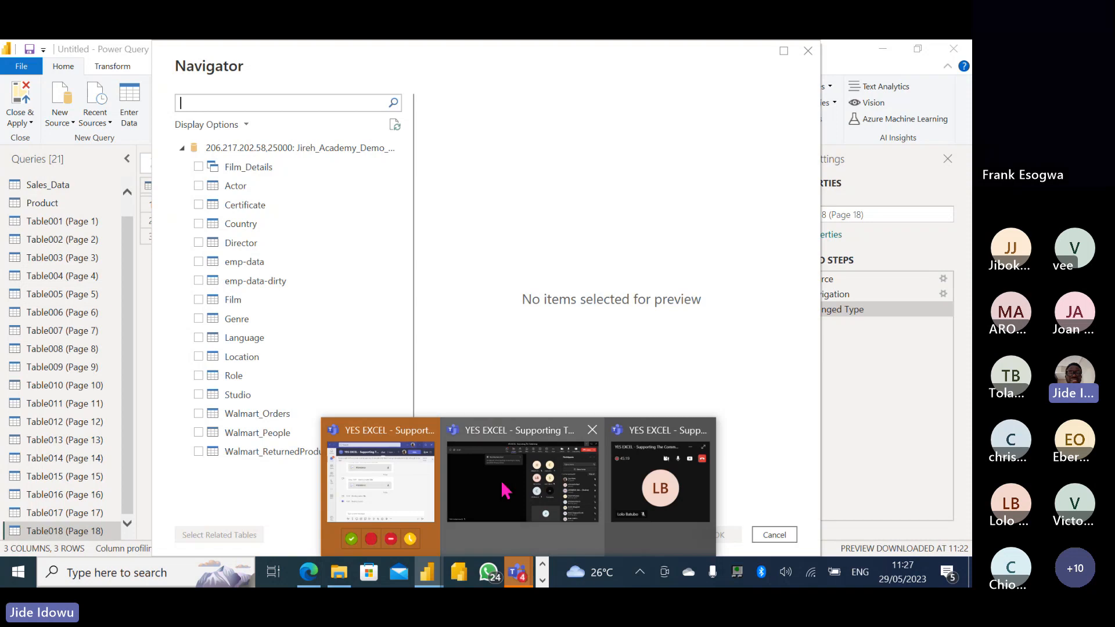
click(521, 486)
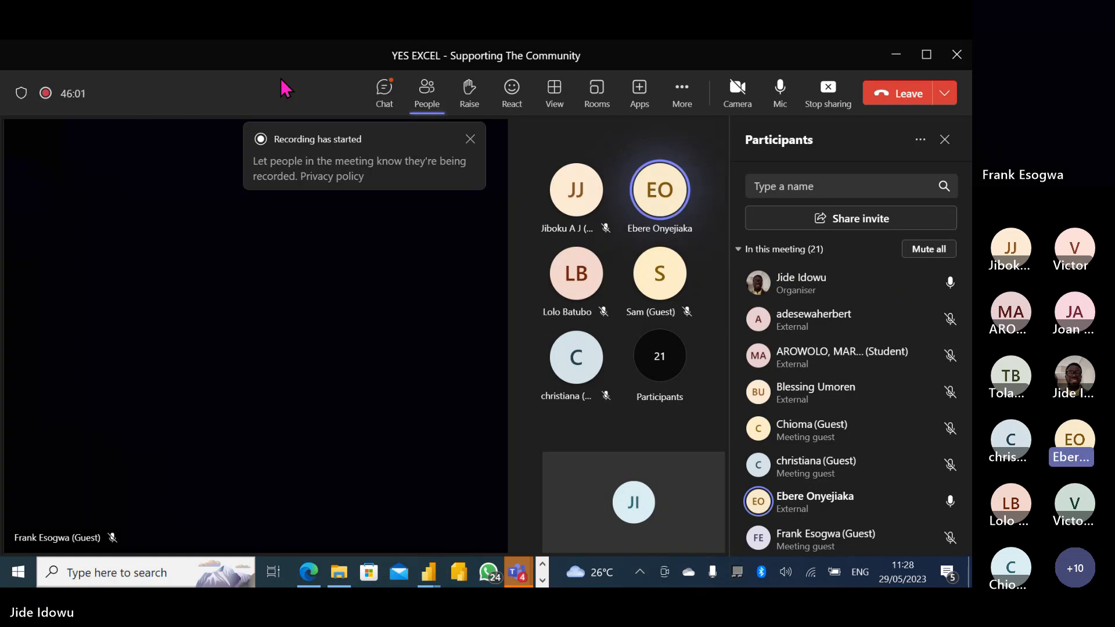
click(897, 58)
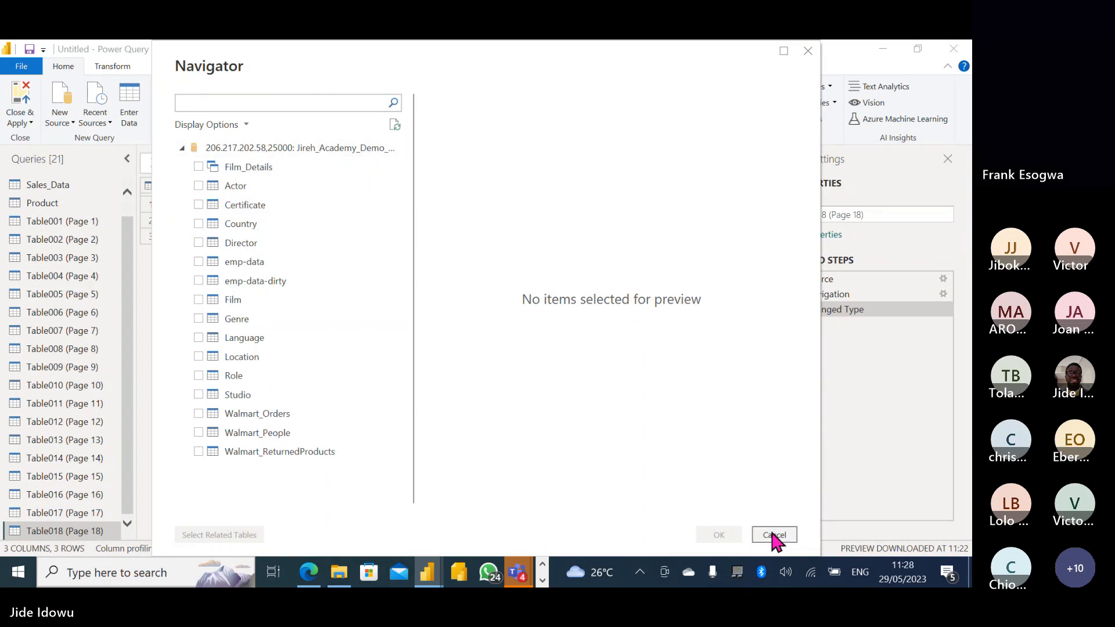
Delete the 18 PDF page queries Table001 to Table018 from the Power Query Editor.
key(ctrl+super+Right)
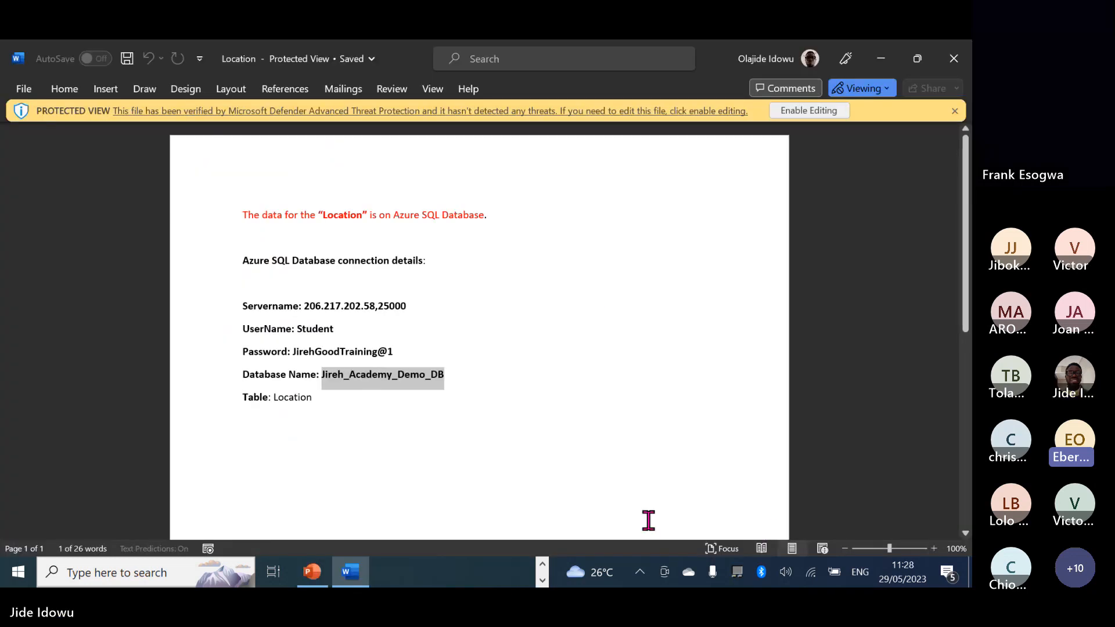
click(543, 564)
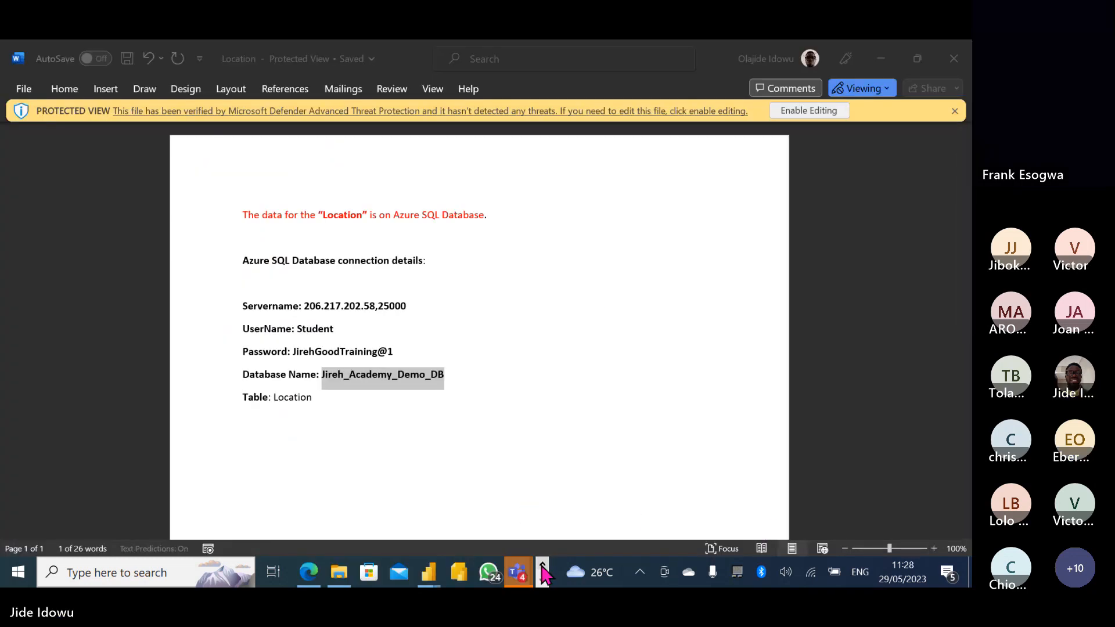
mouse_move(430, 572)
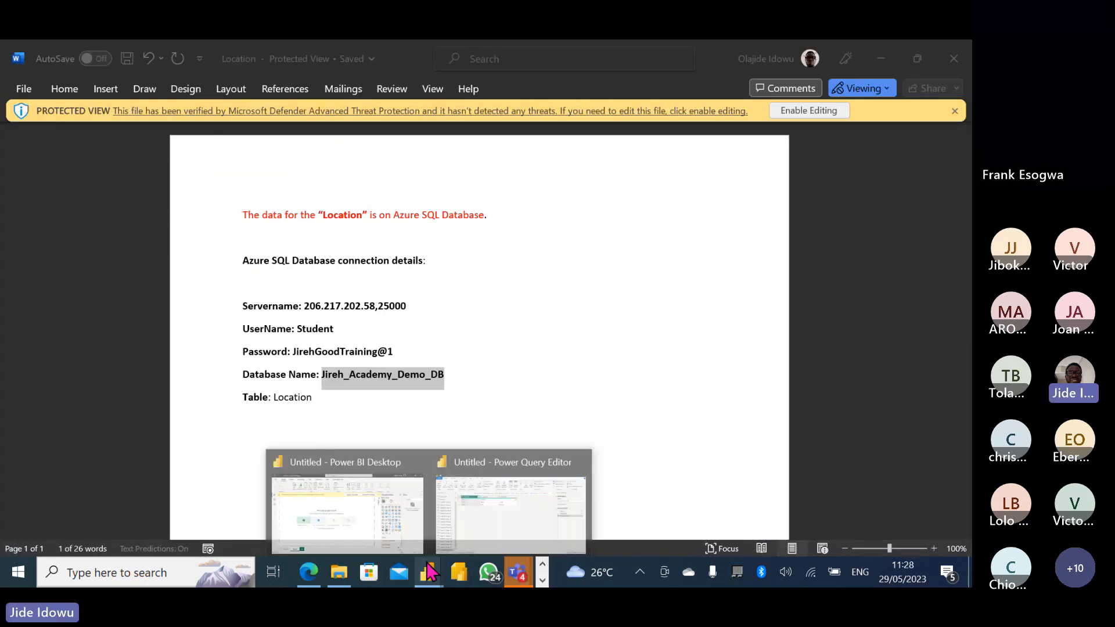
click(467, 502)
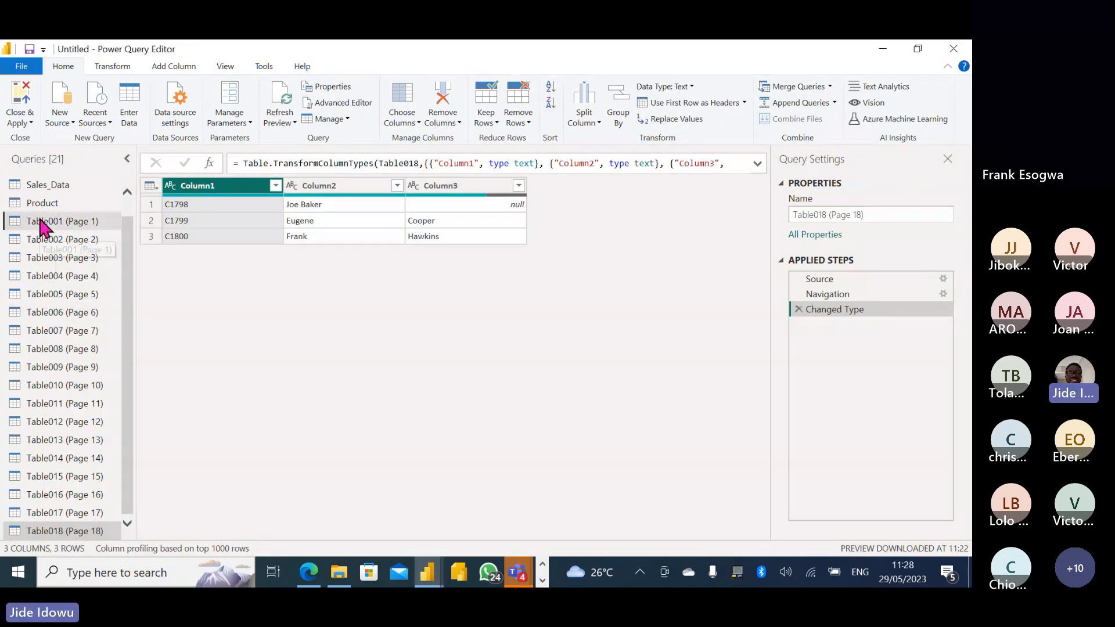
click(42, 225)
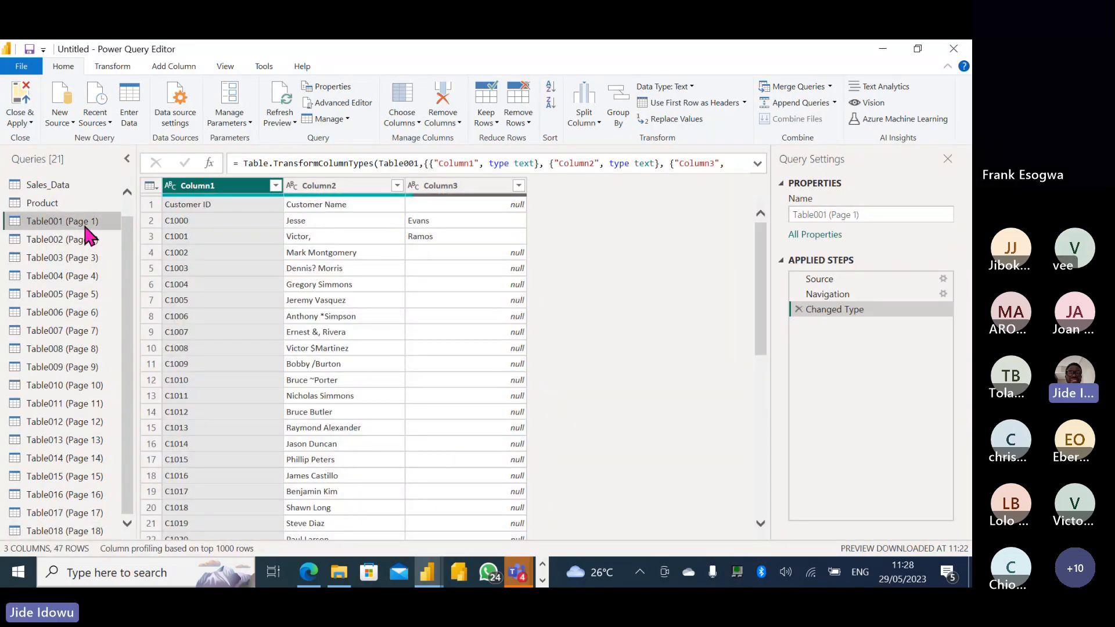
scroll(127, 264, up, 1)
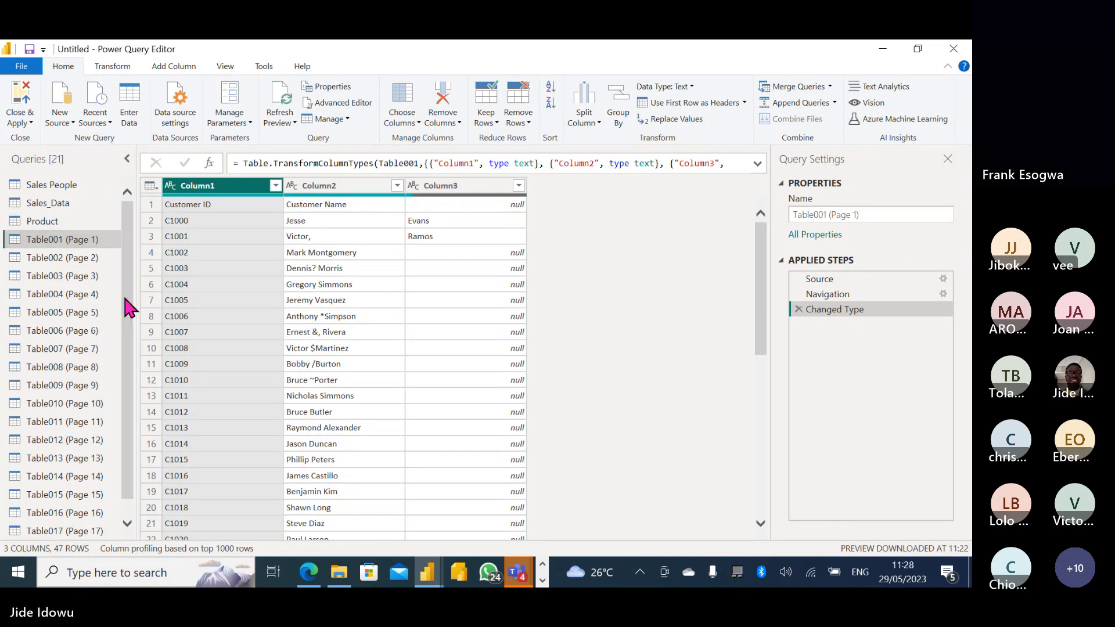
scroll(123, 372, down, 1)
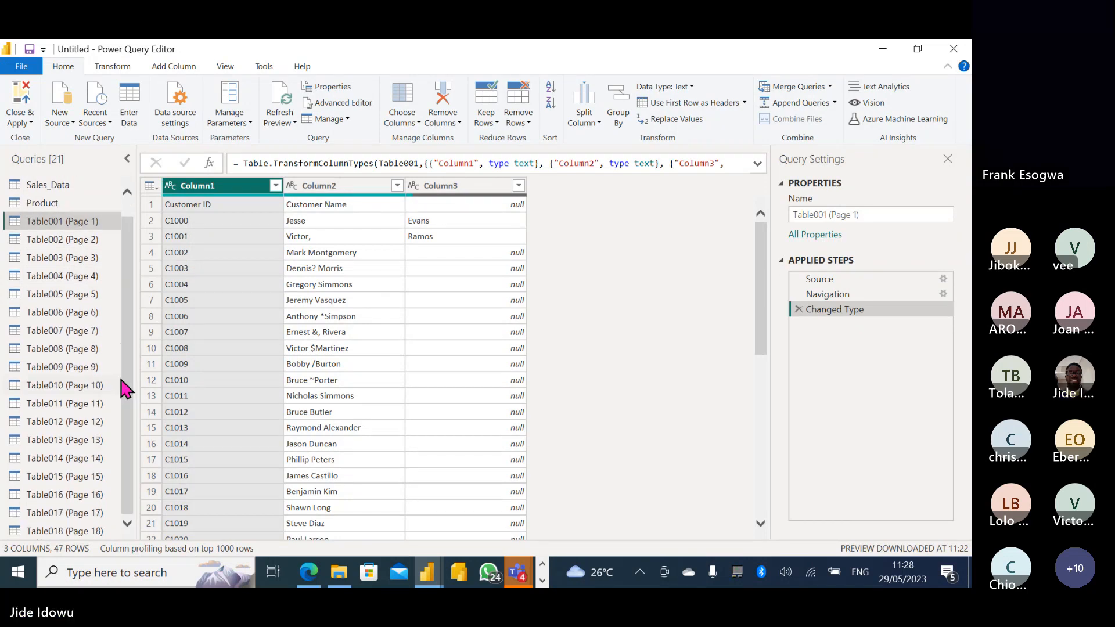
shift+click(81, 527)
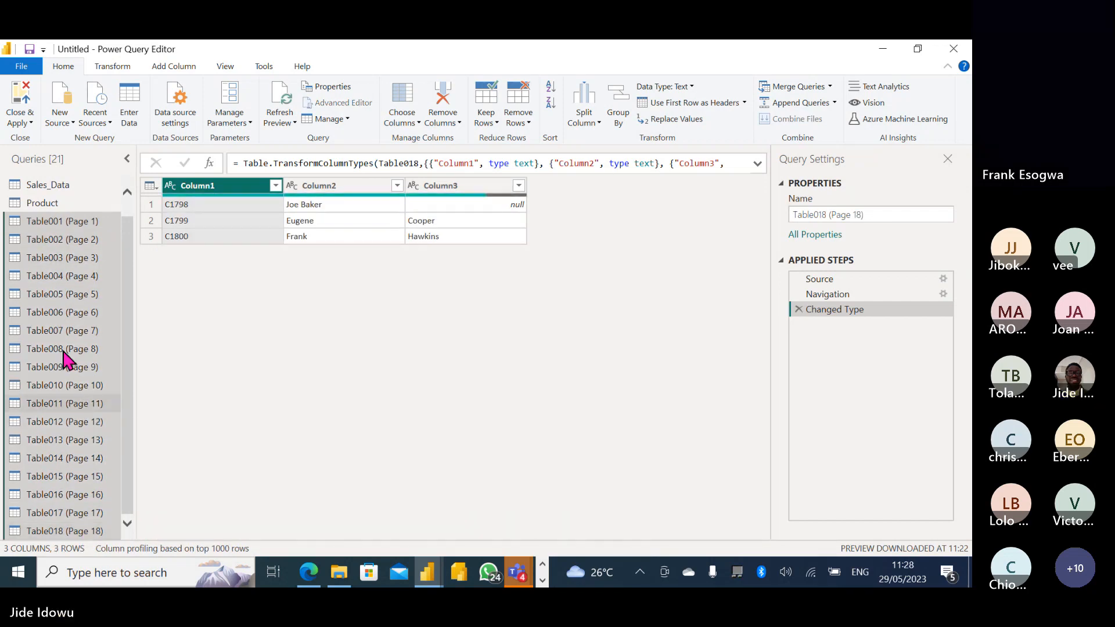
right_click(76, 397)
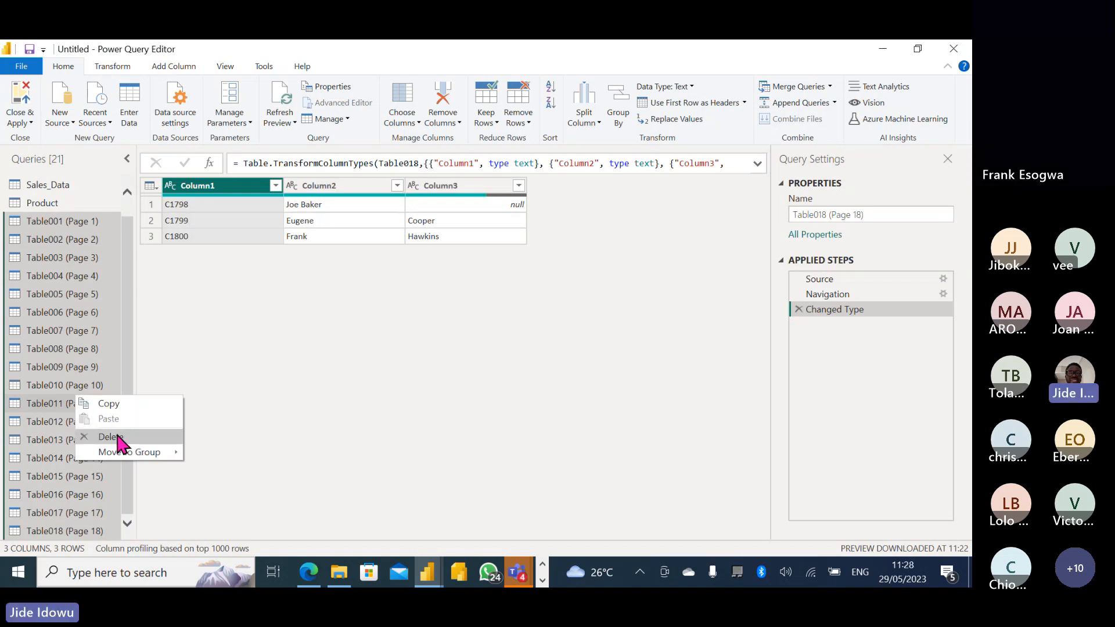
click(117, 440)
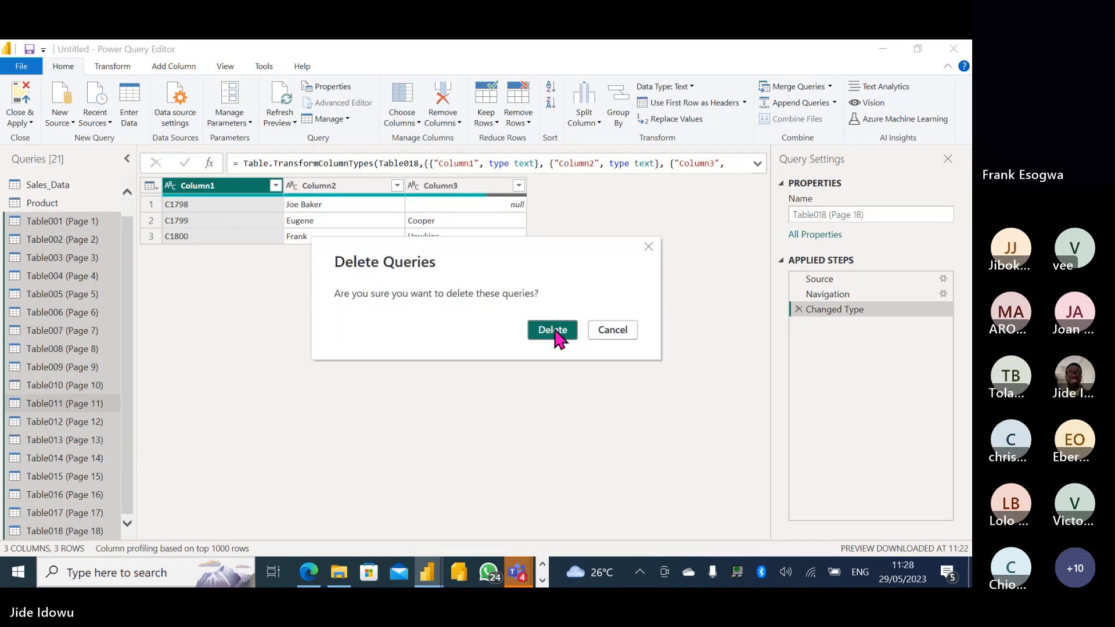
click(553, 332)
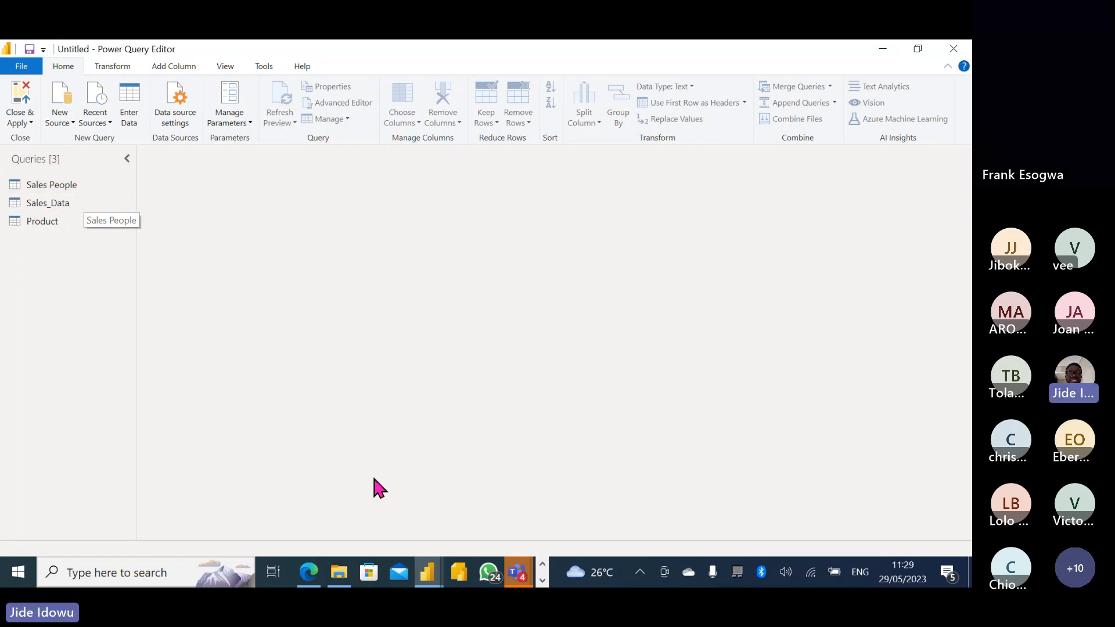
Bring up the Special folder in File Explorer and select the 03. Customer file.
mouse_move(334, 583)
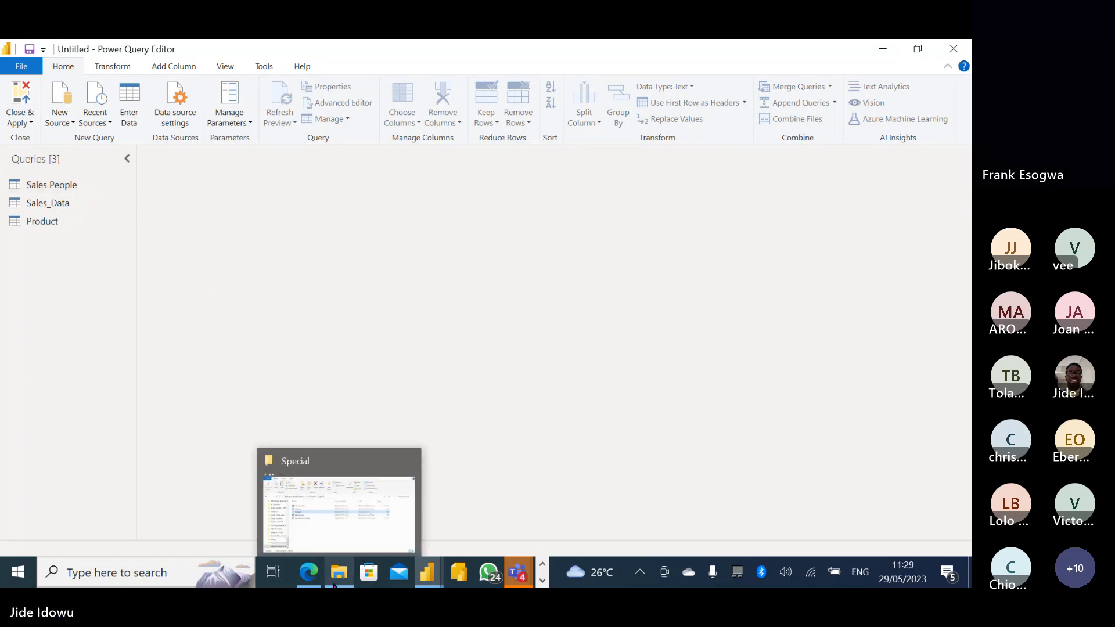
click(335, 533)
click(264, 227)
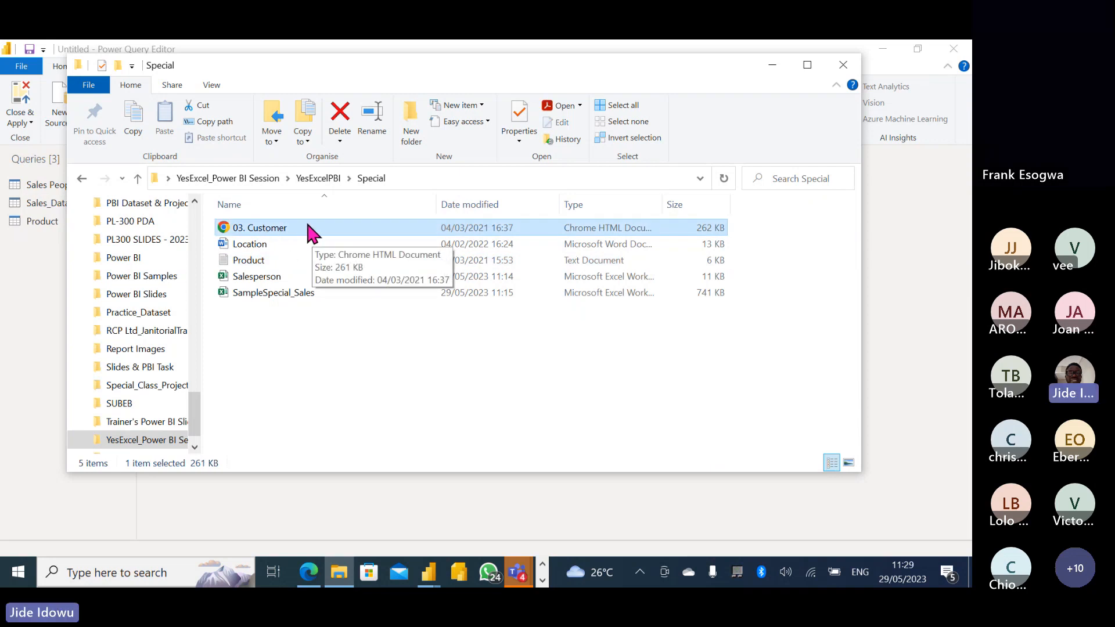
double_click(277, 227)
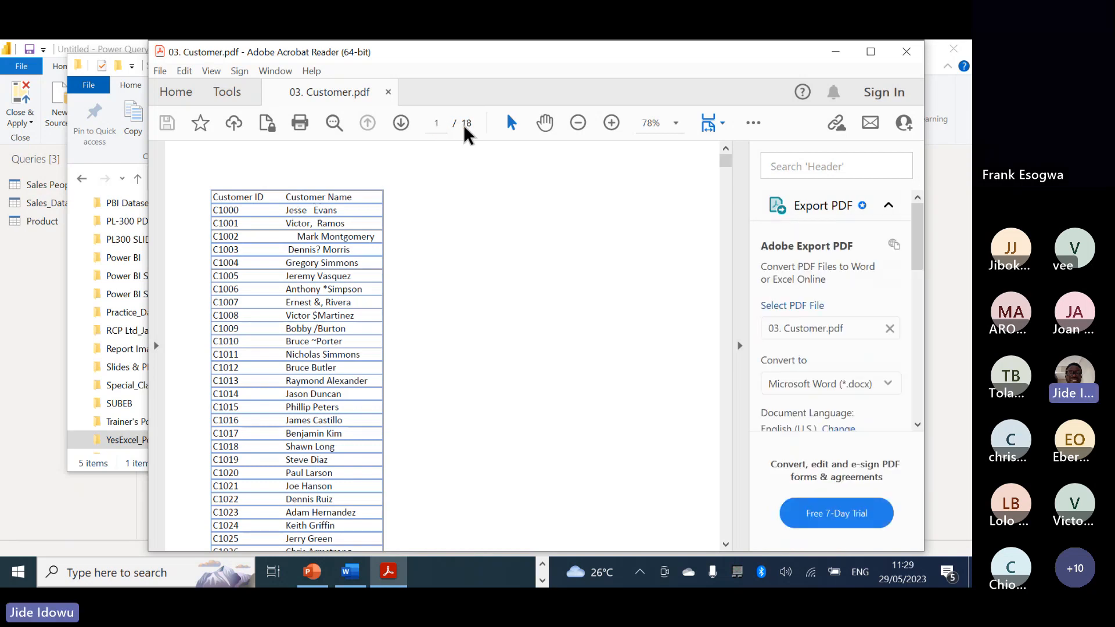
scroll(629, 206, down, 10)
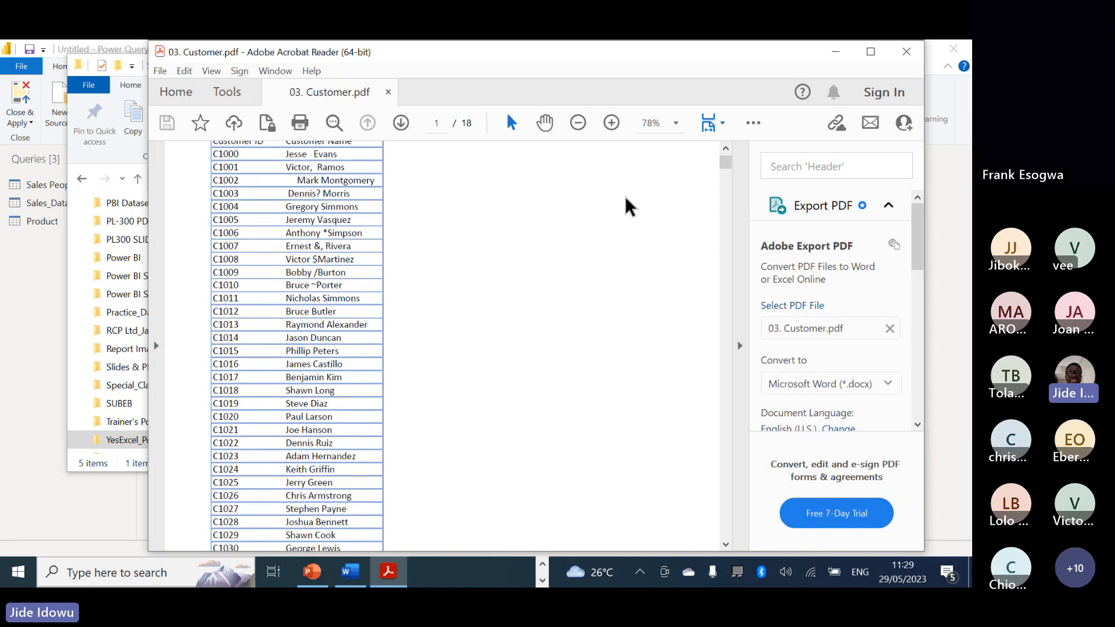
scroll(626, 199, down, 10)
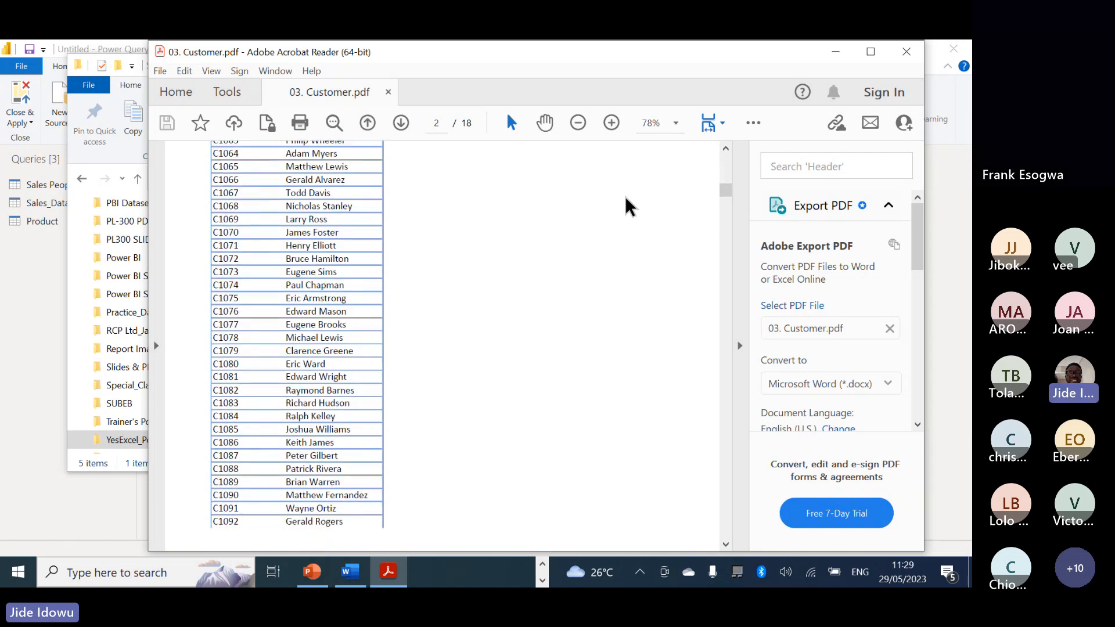
scroll(629, 206, up, 12)
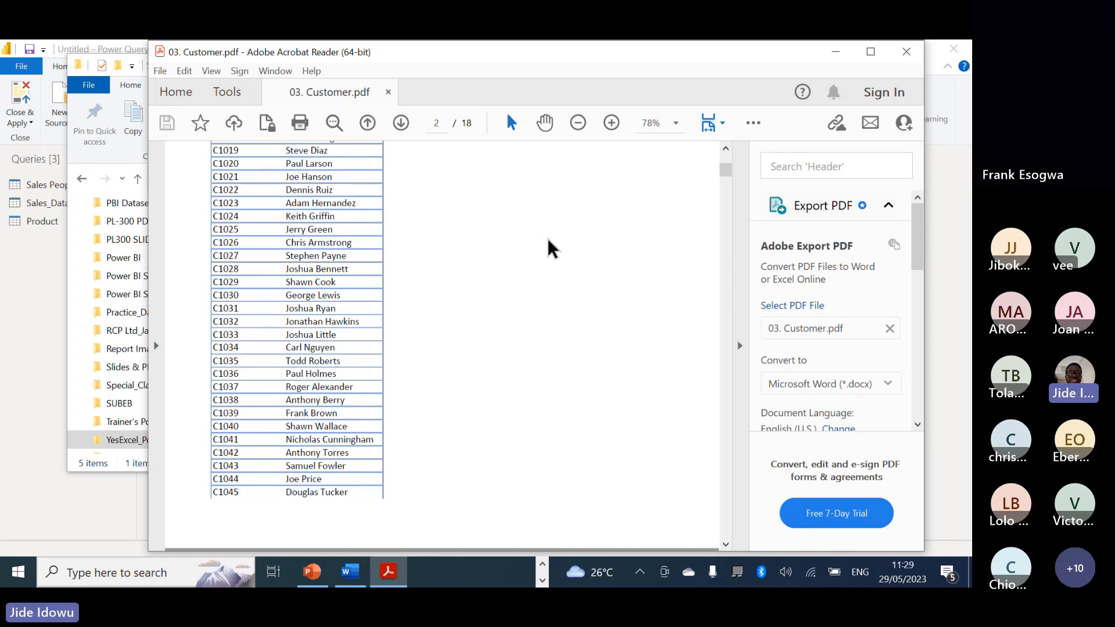
scroll(603, 212, down, 1)
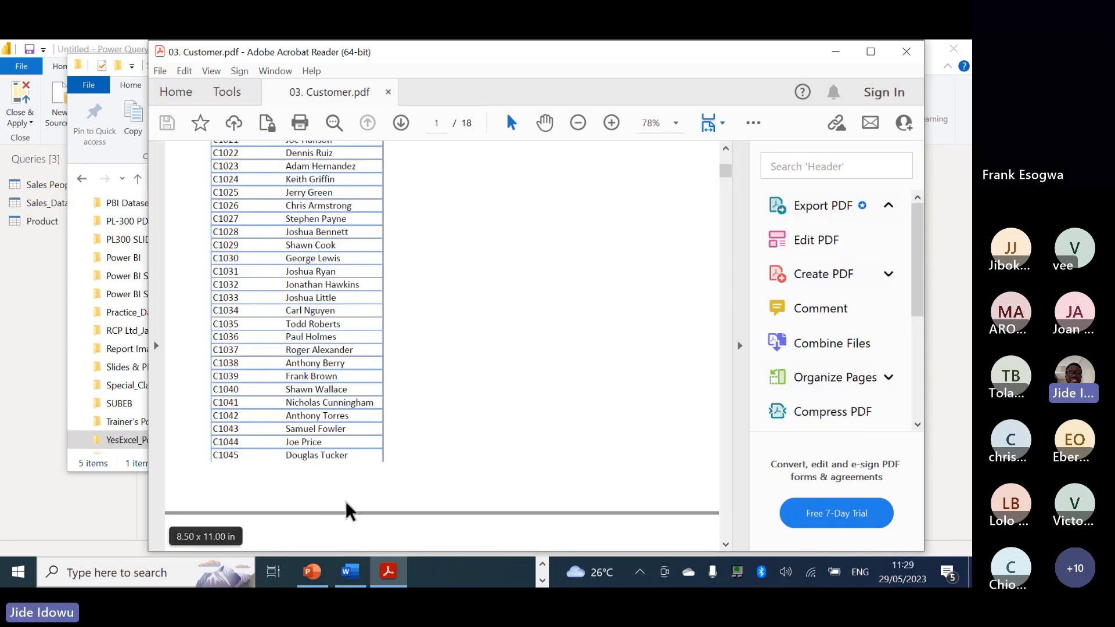
scroll(483, 455, down, 1)
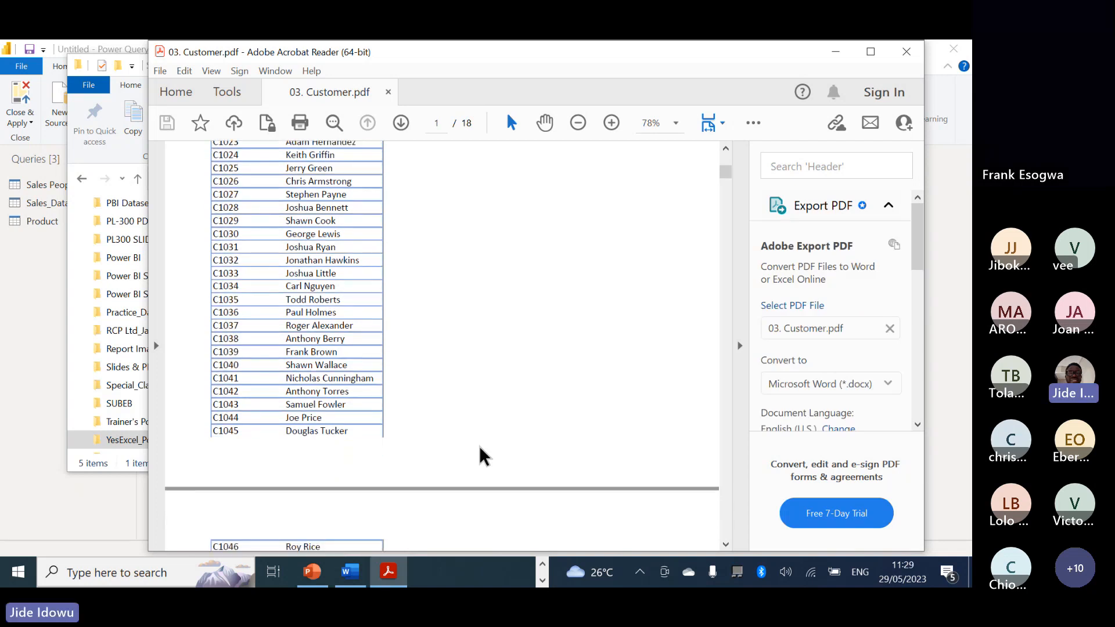
scroll(483, 456, down, 15)
scroll(483, 456, down, 3)
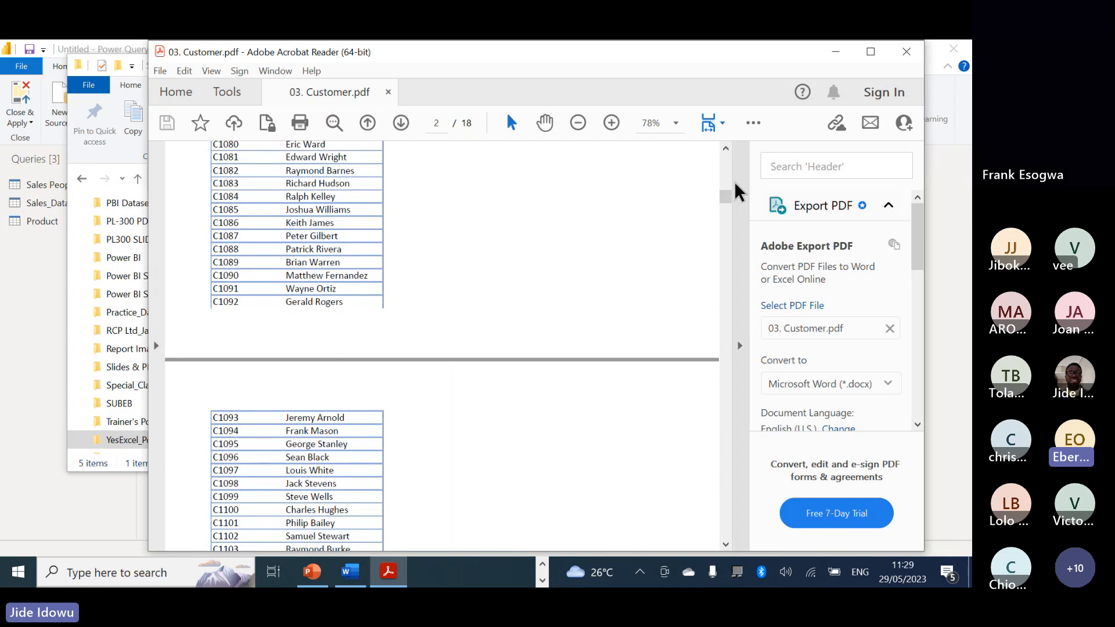
drag(726, 200, 725, 158)
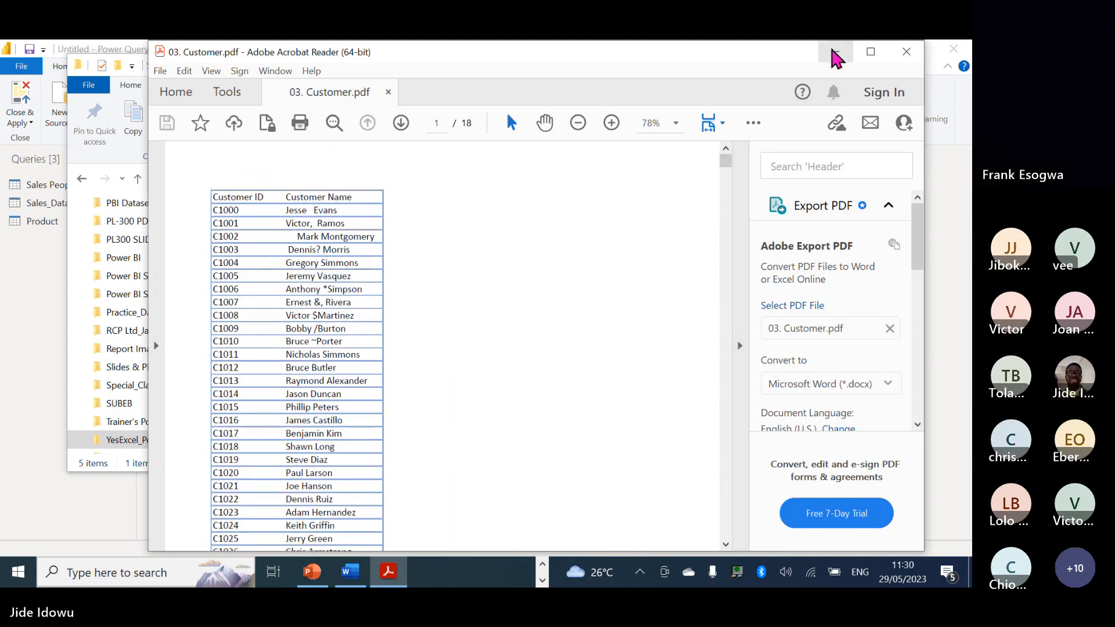
click(907, 51)
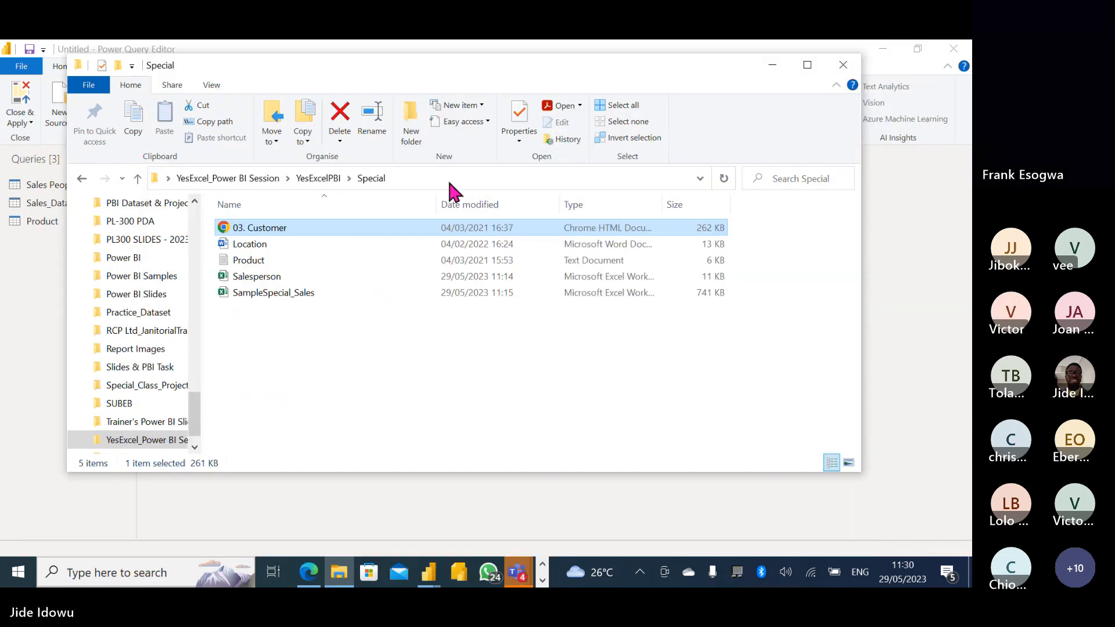
Connect to the PDF 03. Customer.pdf from the Special folder to list its tables.
click(25, 280)
click(75, 112)
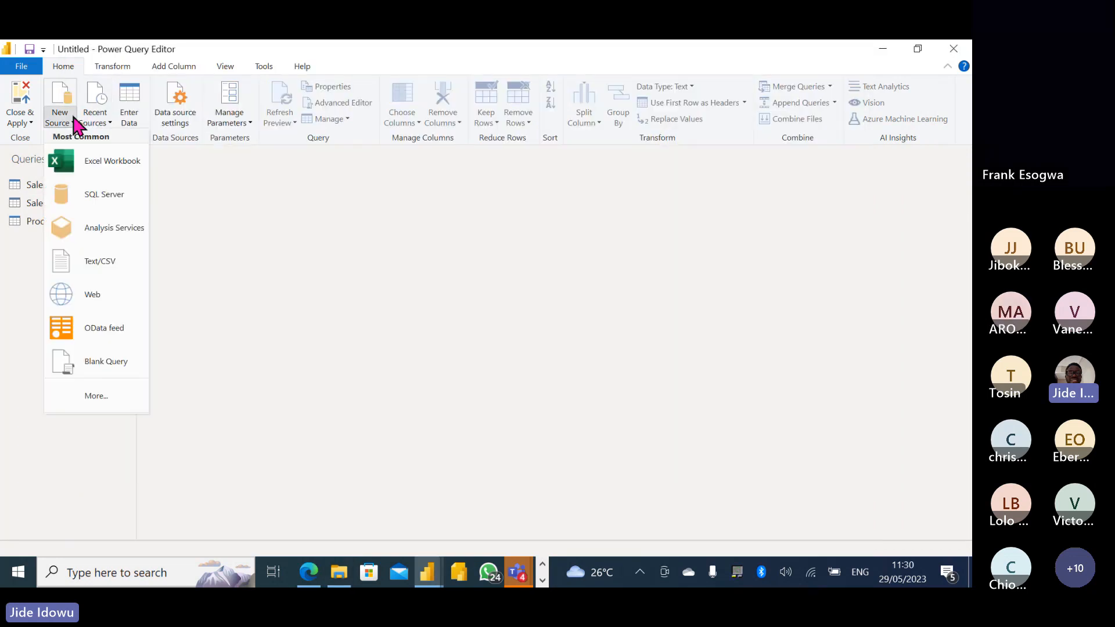
click(128, 258)
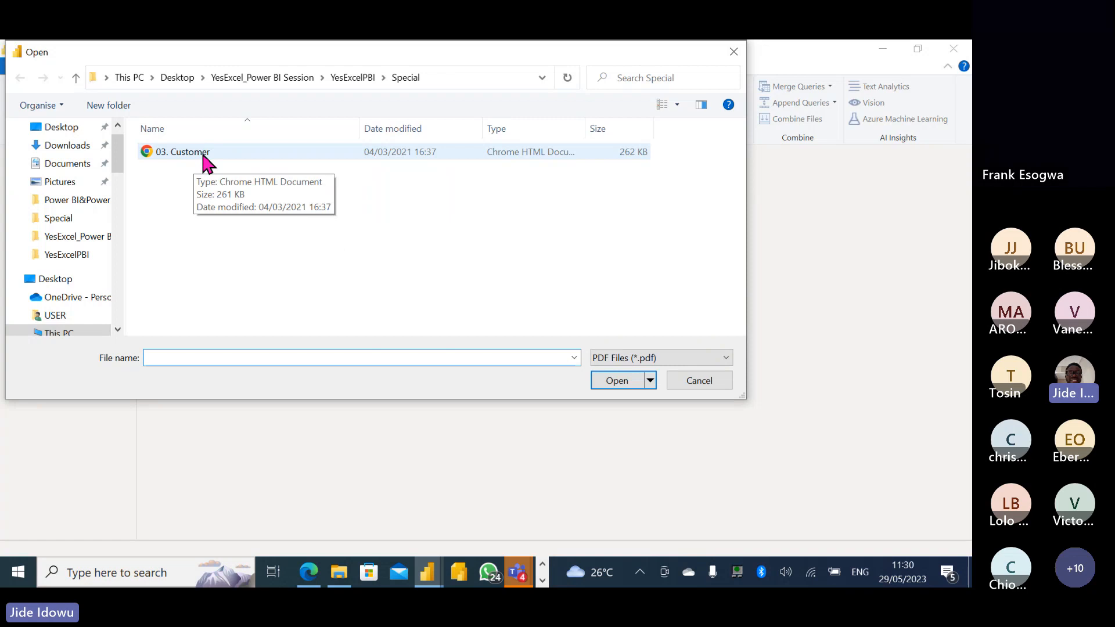
double_click(201, 150)
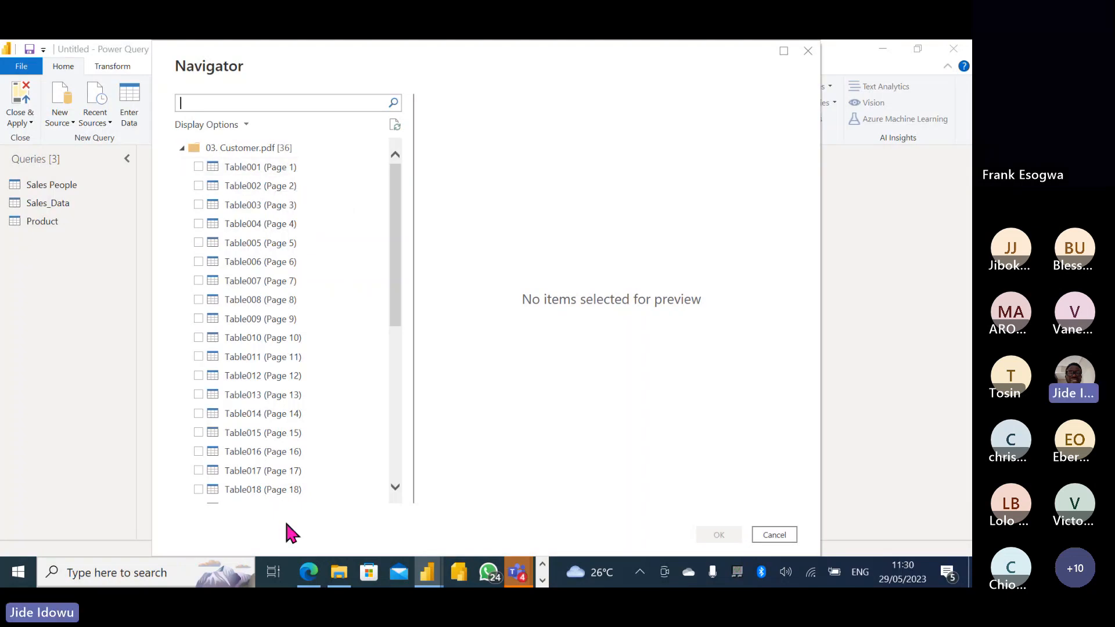
Tick Table001 (Page 1) through Table018 (Page 18) in the Navigator and load them.
click(198, 166)
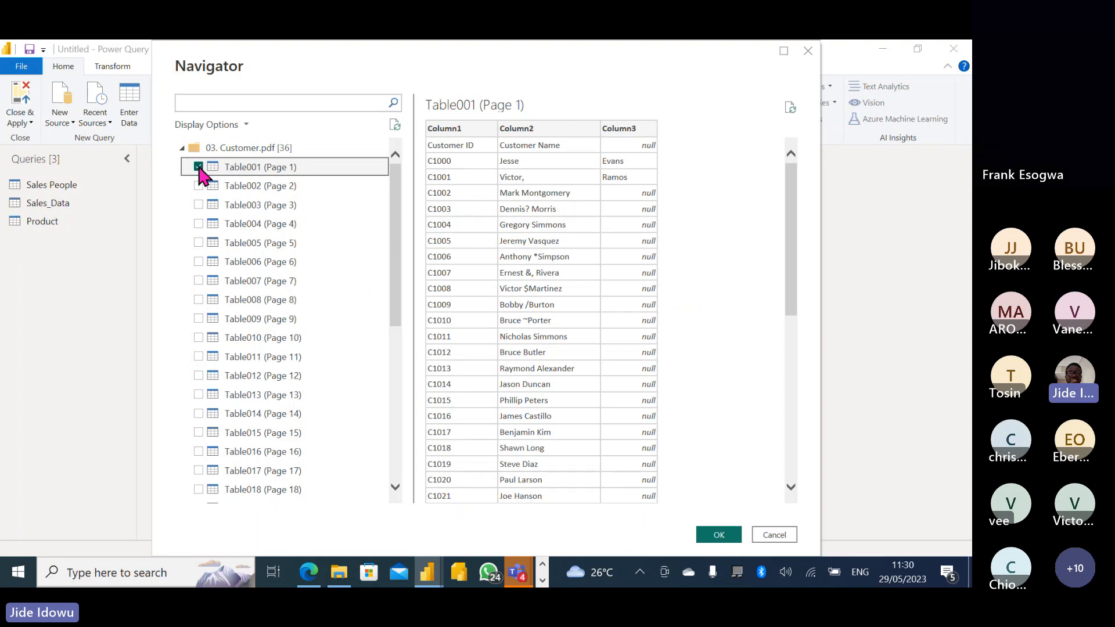
shift+click(198, 489)
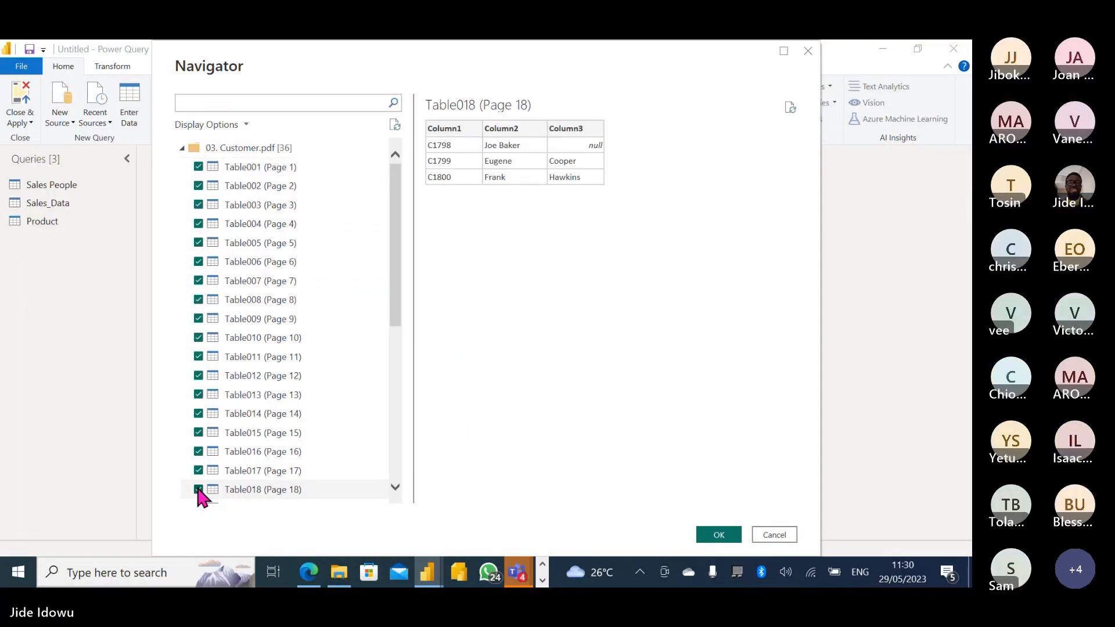
click(726, 545)
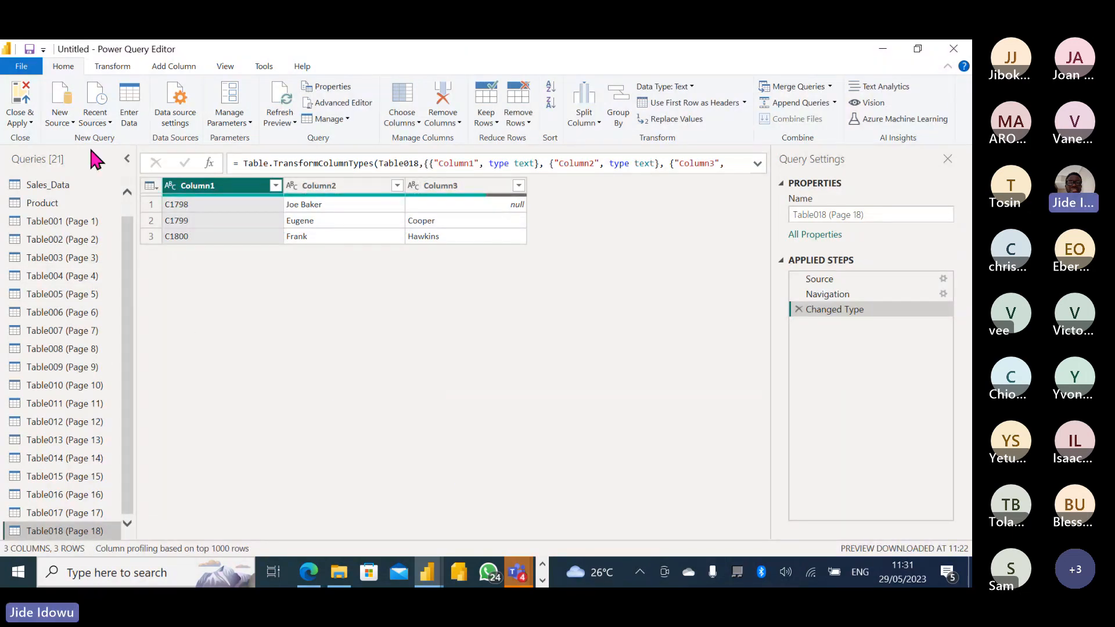
click(69, 119)
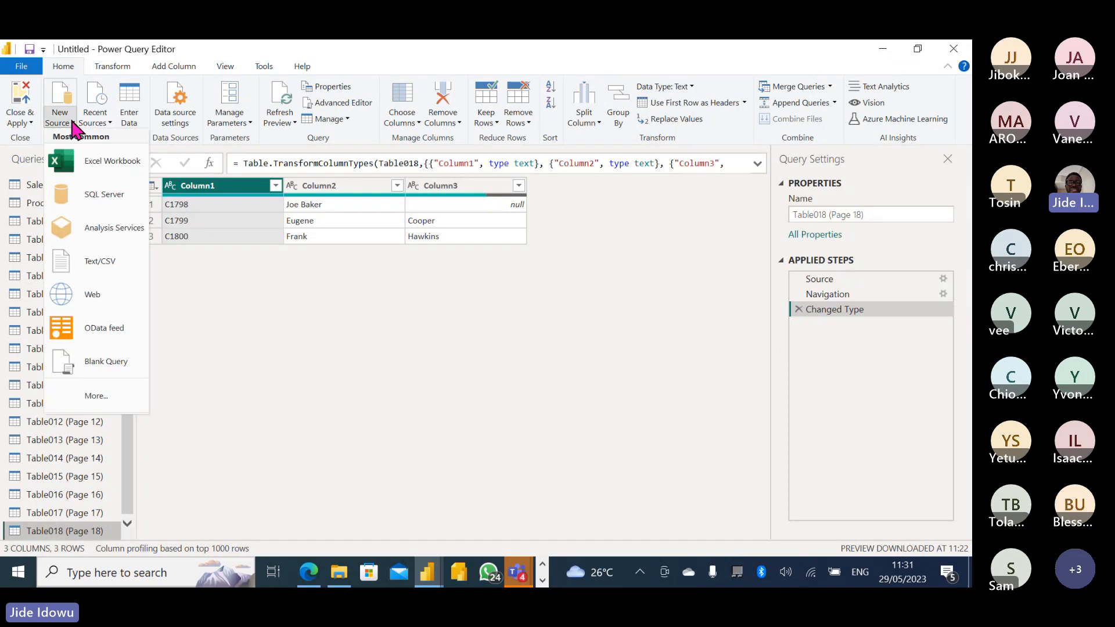
Start a SQL Server connection and paste Jireh_Academy_Demo_DB as the database name.
click(100, 203)
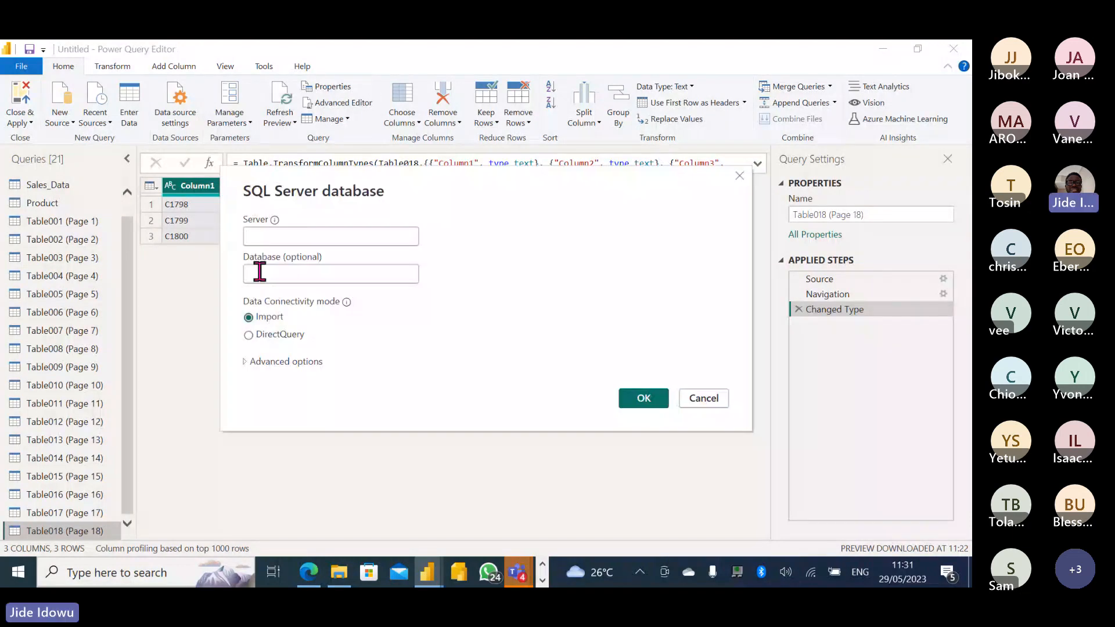
click(259, 272)
text(Jireh_Academy_Demo_DB)
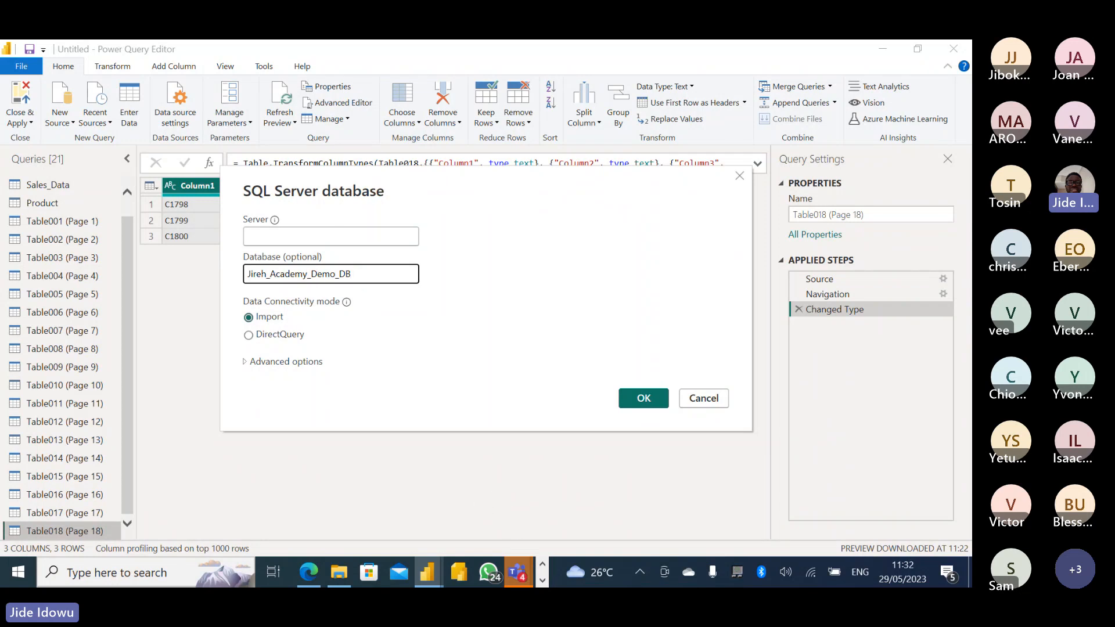
click(543, 581)
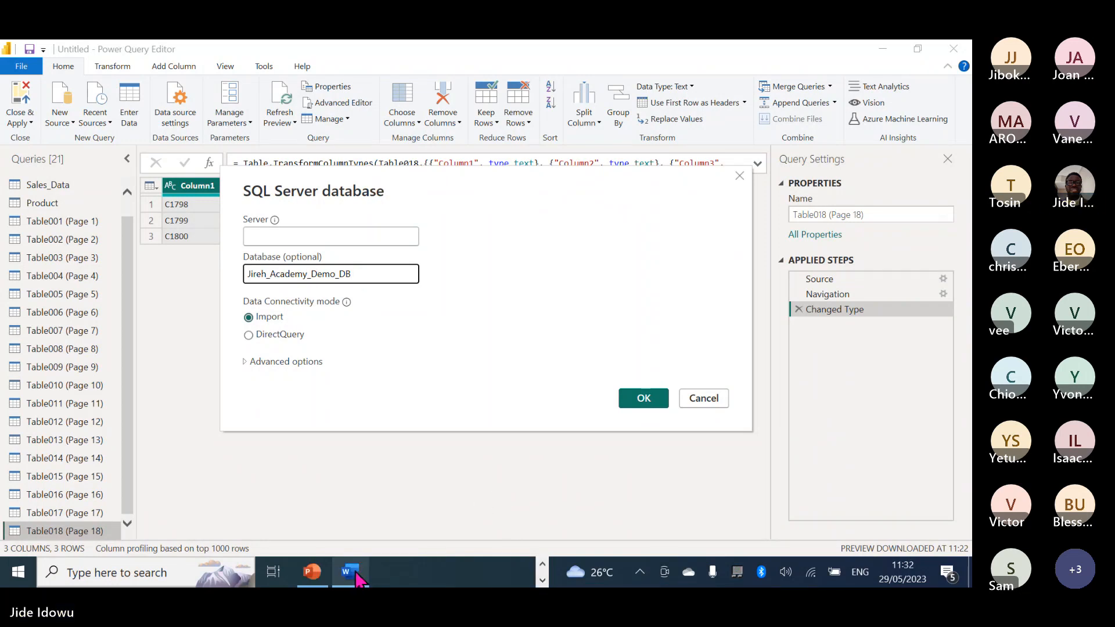
Copy the server address 206.217.202.58,25000 from the Word connection-details document.
mouse_move(360, 577)
click(351, 530)
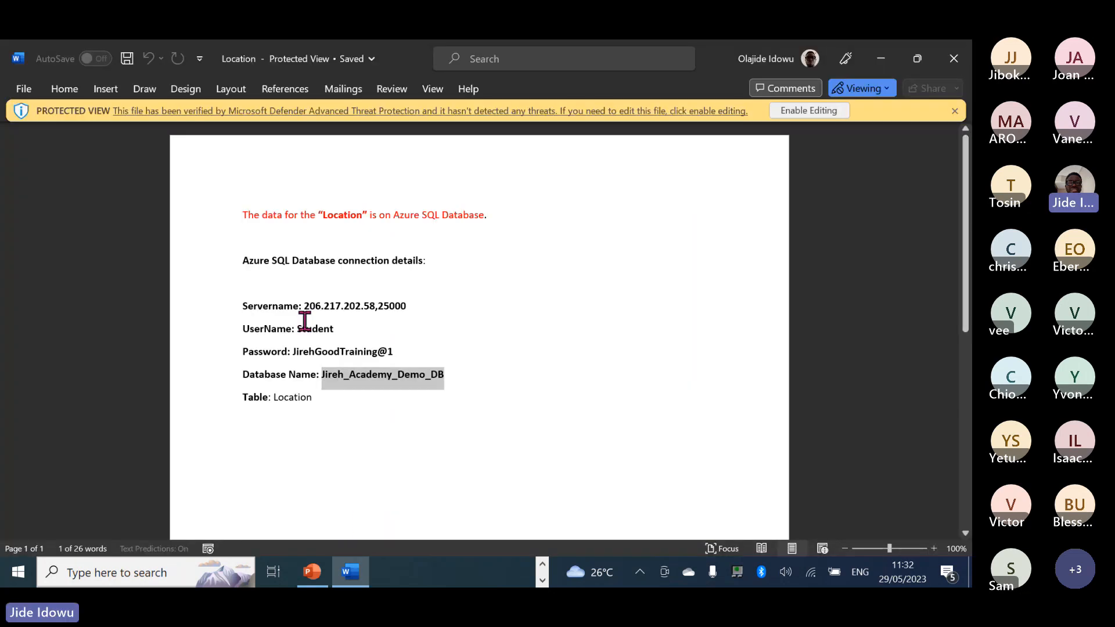
drag(304, 306, 400, 312)
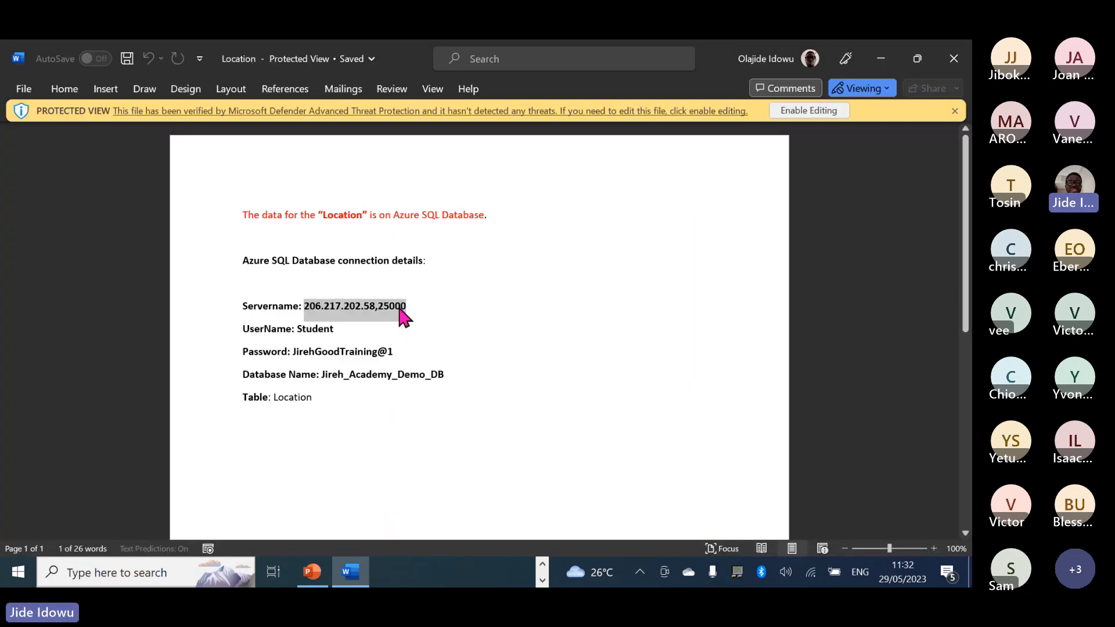
right_click(393, 312)
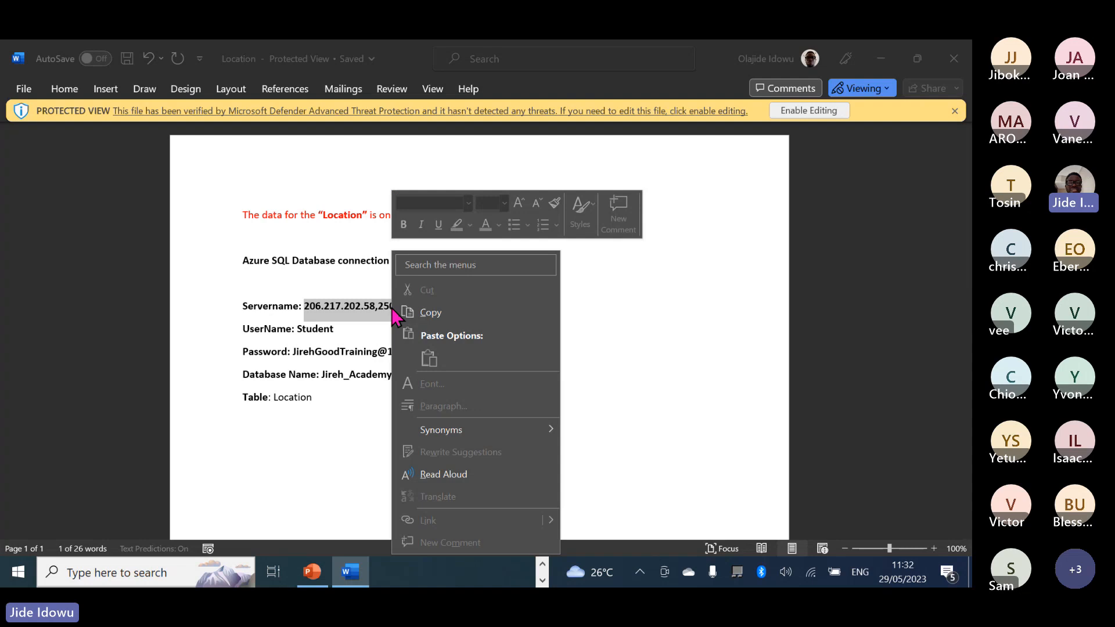
click(437, 315)
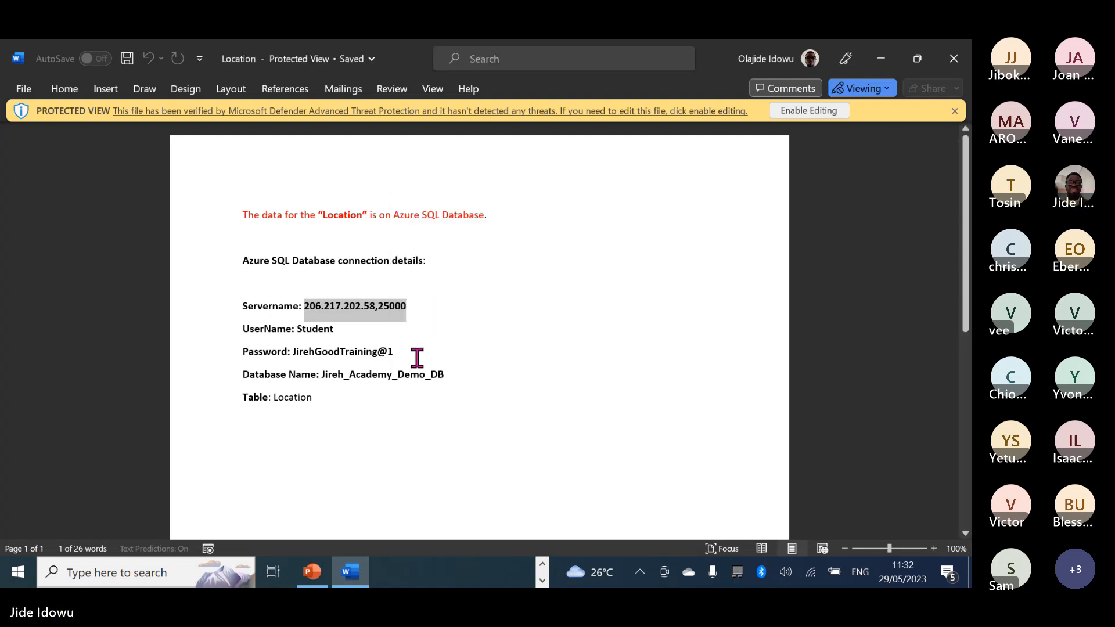
click(542, 563)
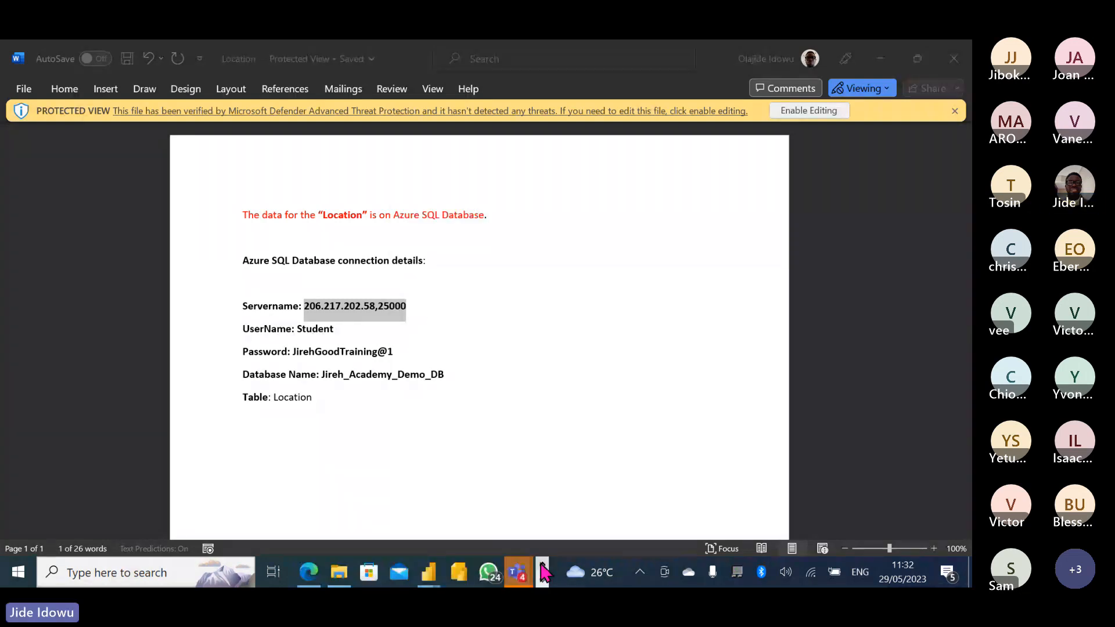
mouse_move(435, 578)
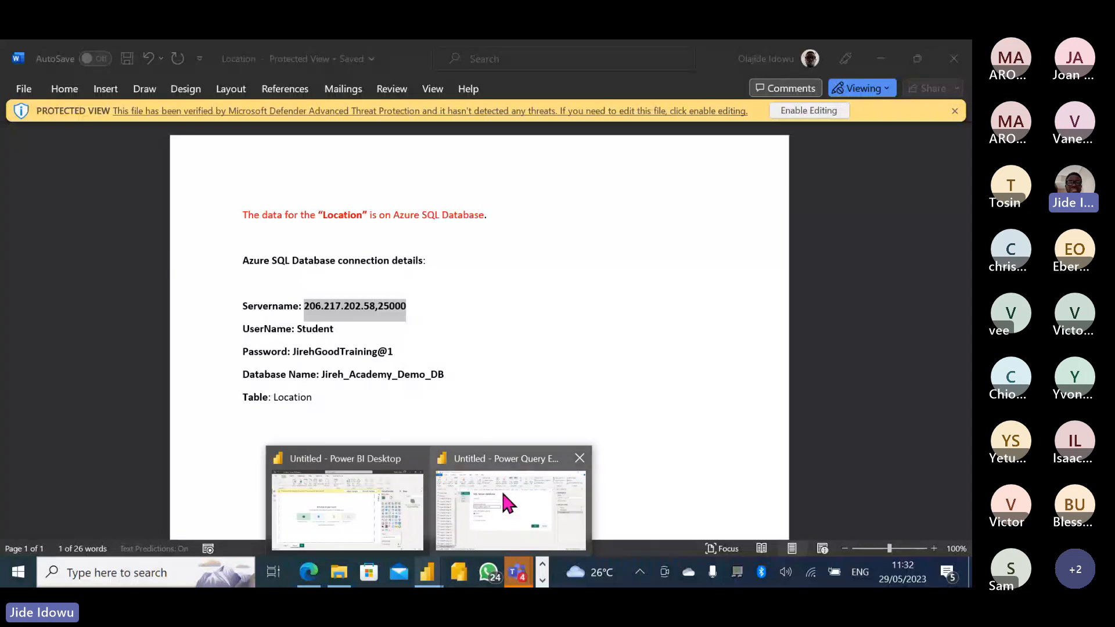
click(496, 508)
Paste 206.217.202.58,25000 as the server and submit the connection in Import mode.
click(311, 235)
key(ctrl+v)
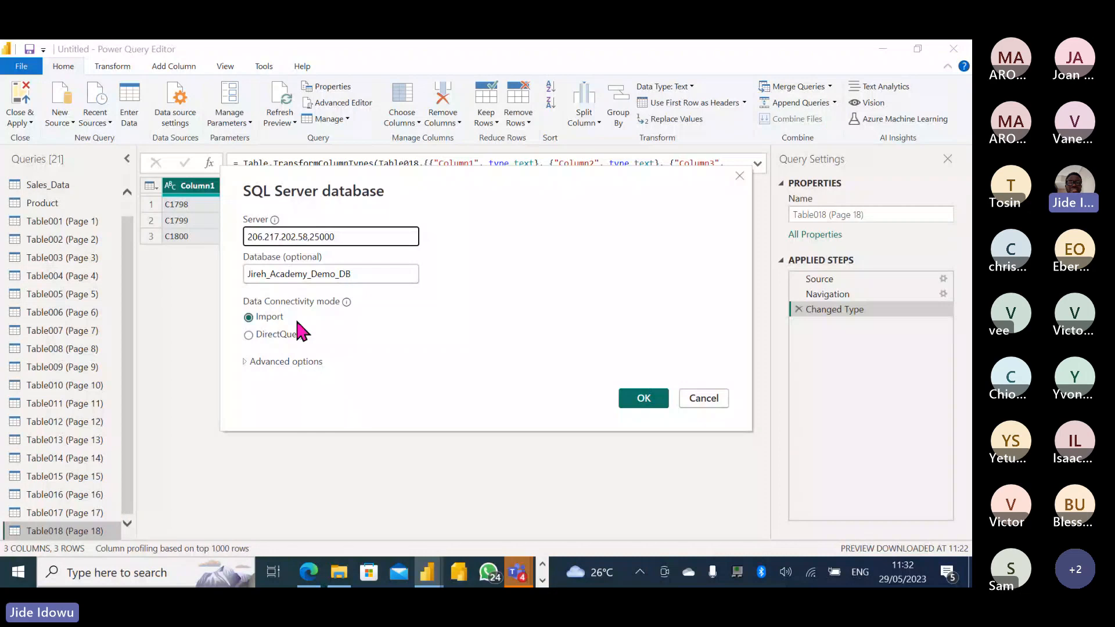
click(639, 405)
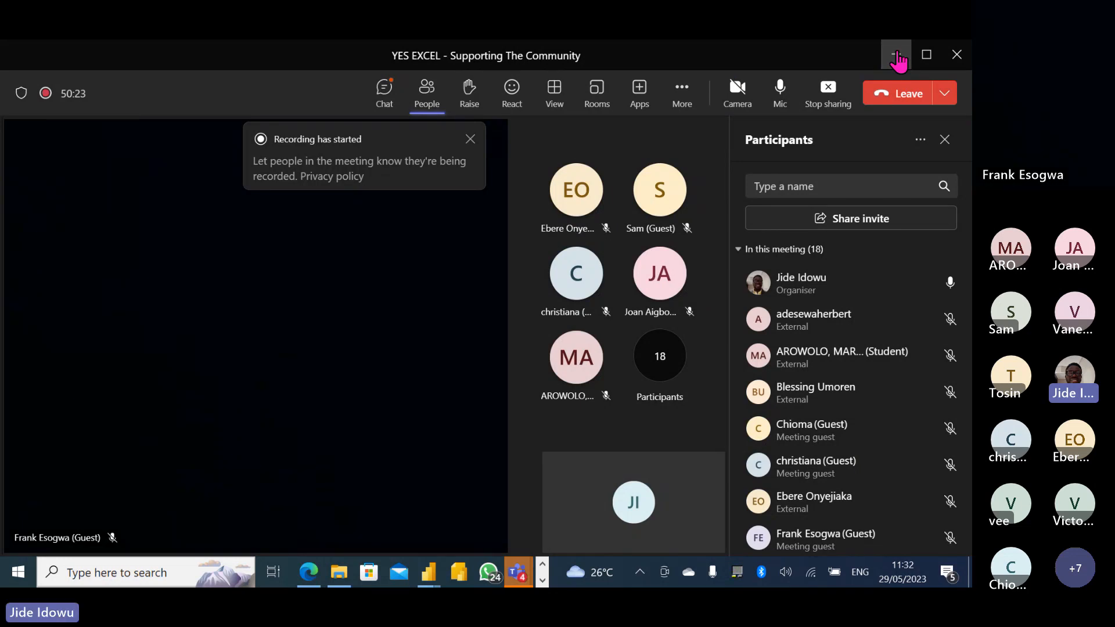
Minimize the Teams meeting window to get back to the Navigator.
click(896, 55)
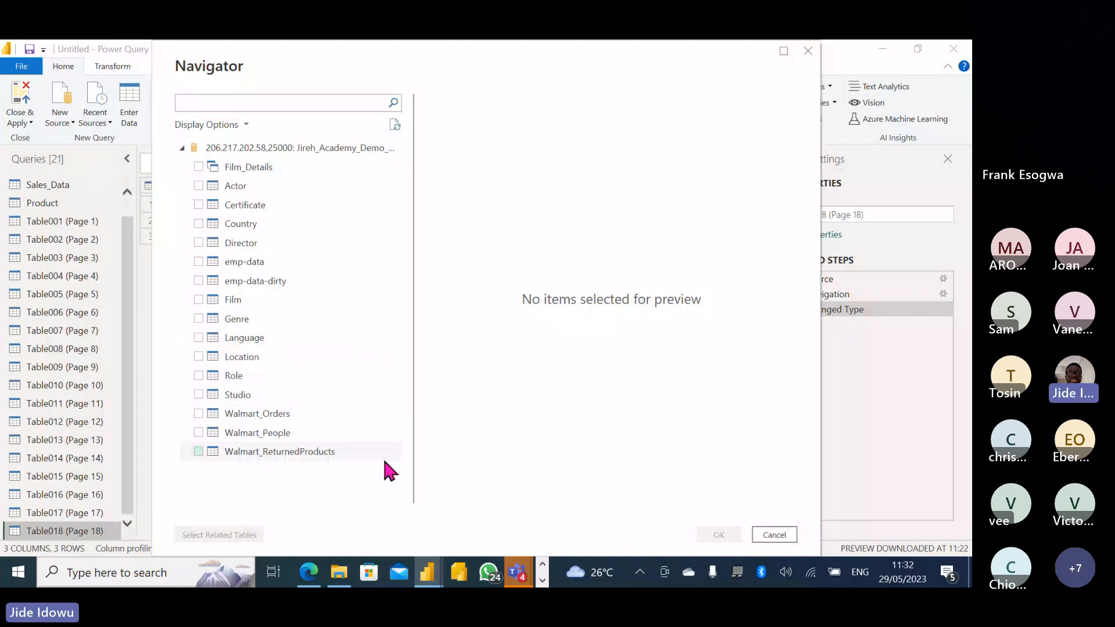
Import the Location table from Jireh_Academy_Demo_DB into Power Query.
click(542, 581)
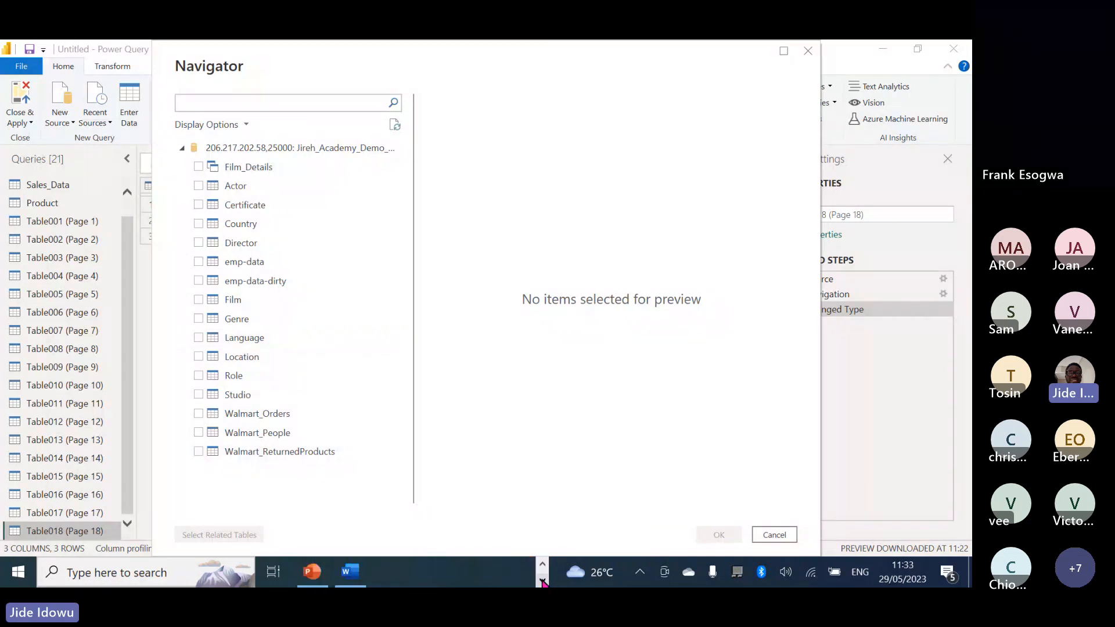
mouse_move(350, 572)
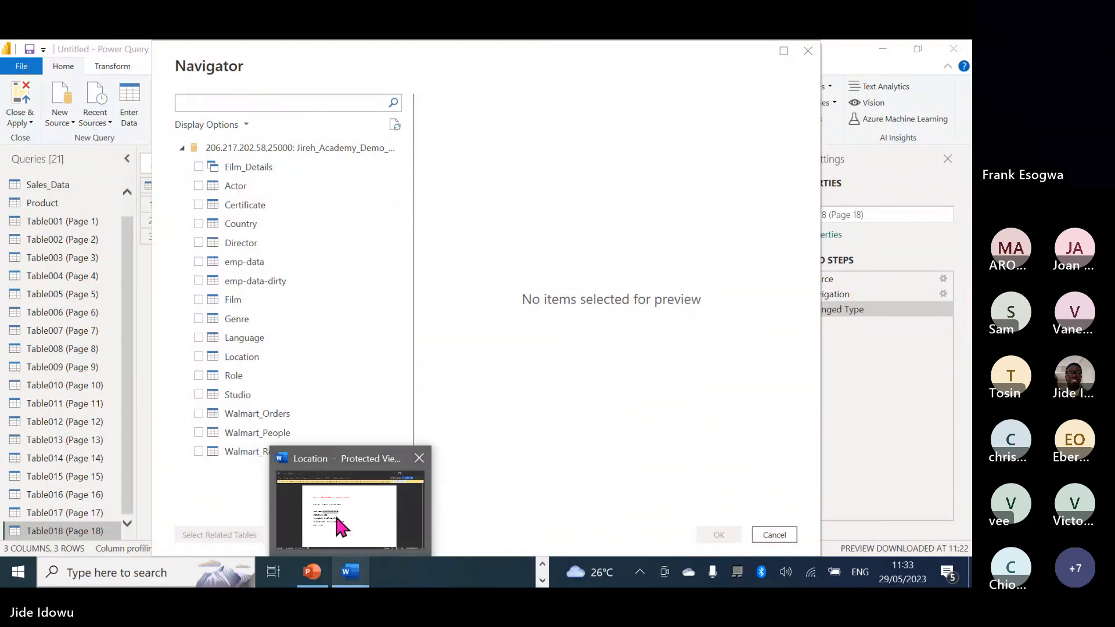
click(198, 357)
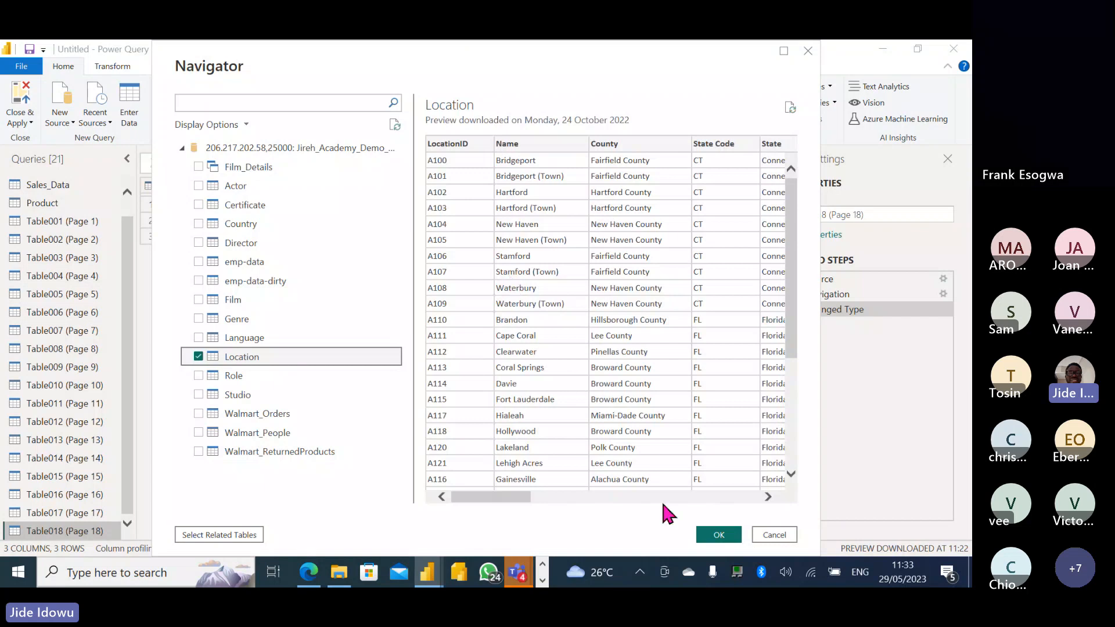
click(718, 534)
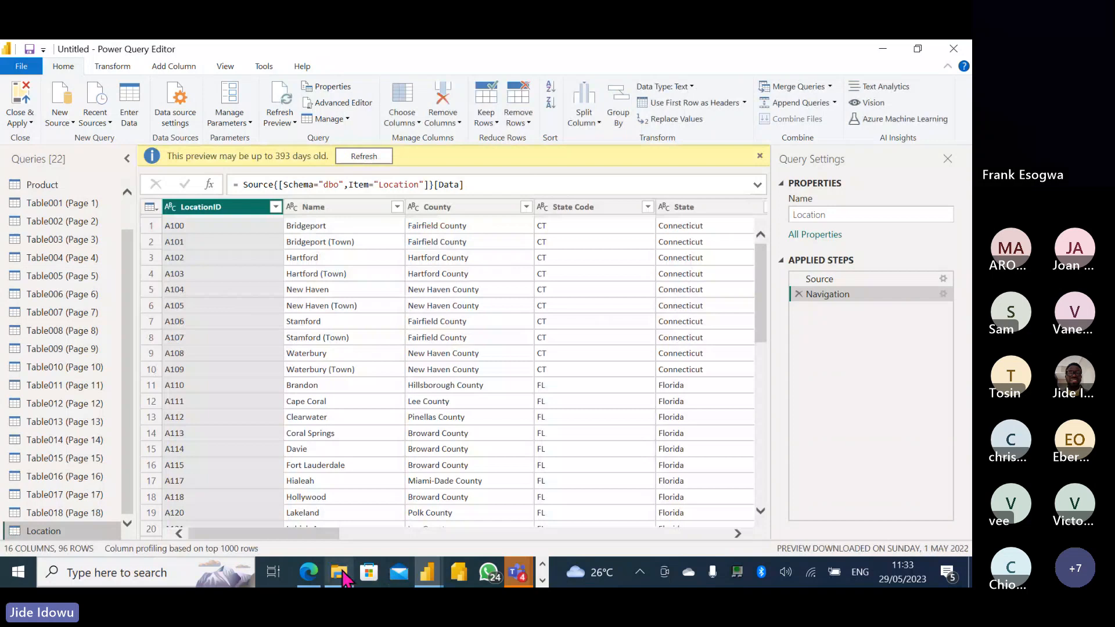
Briefly bring up the Special folder in File Explorer, then minimize it.
mouse_move(339, 572)
click(320, 482)
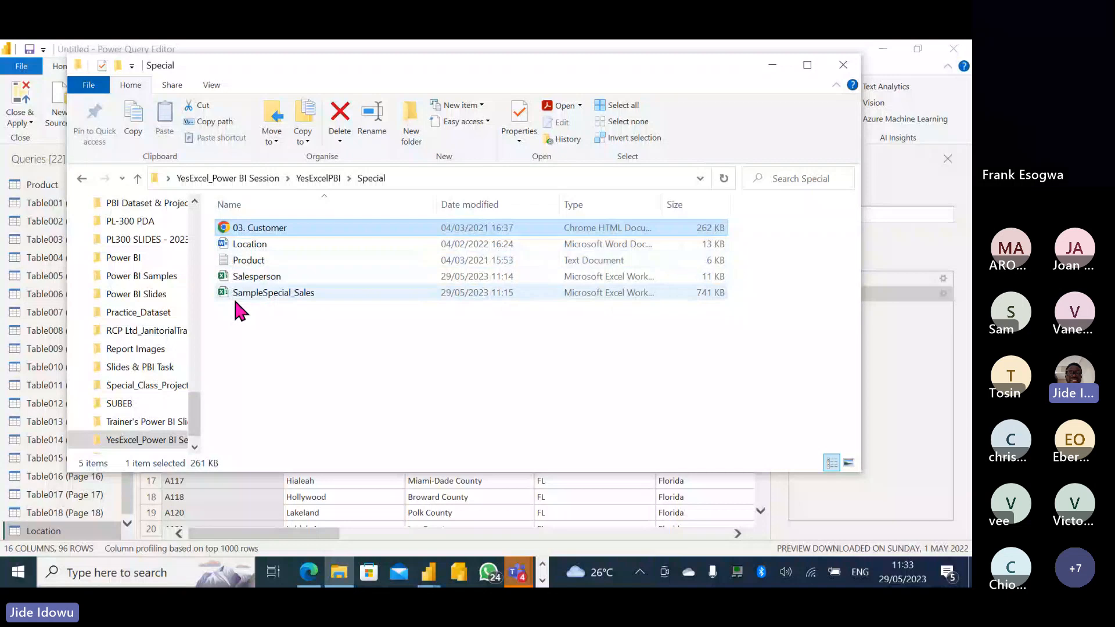
click(771, 62)
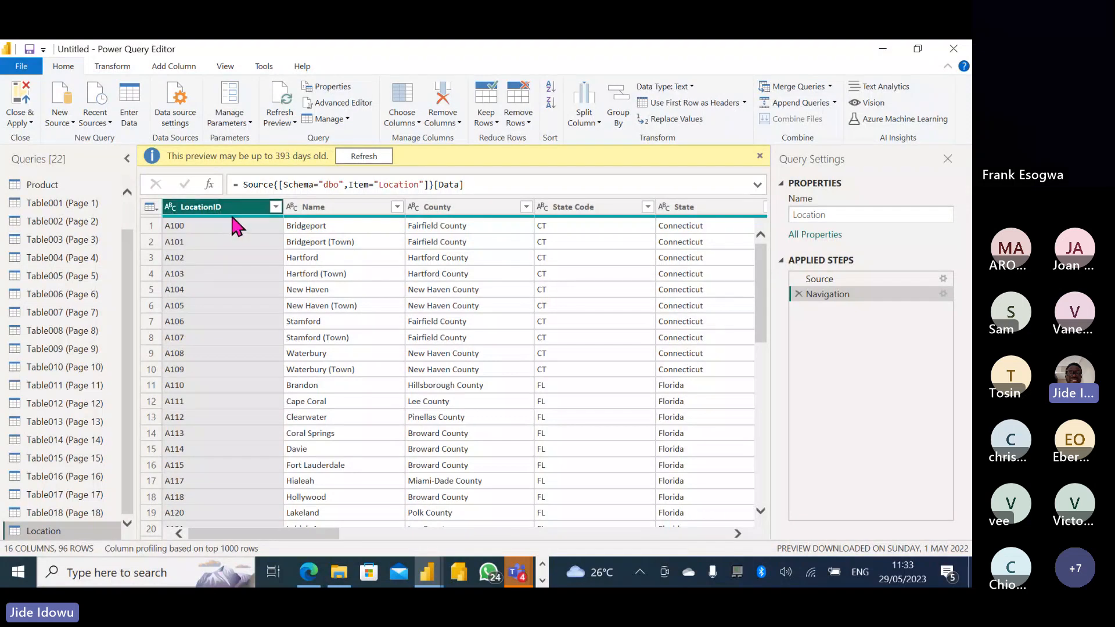
click(322, 209)
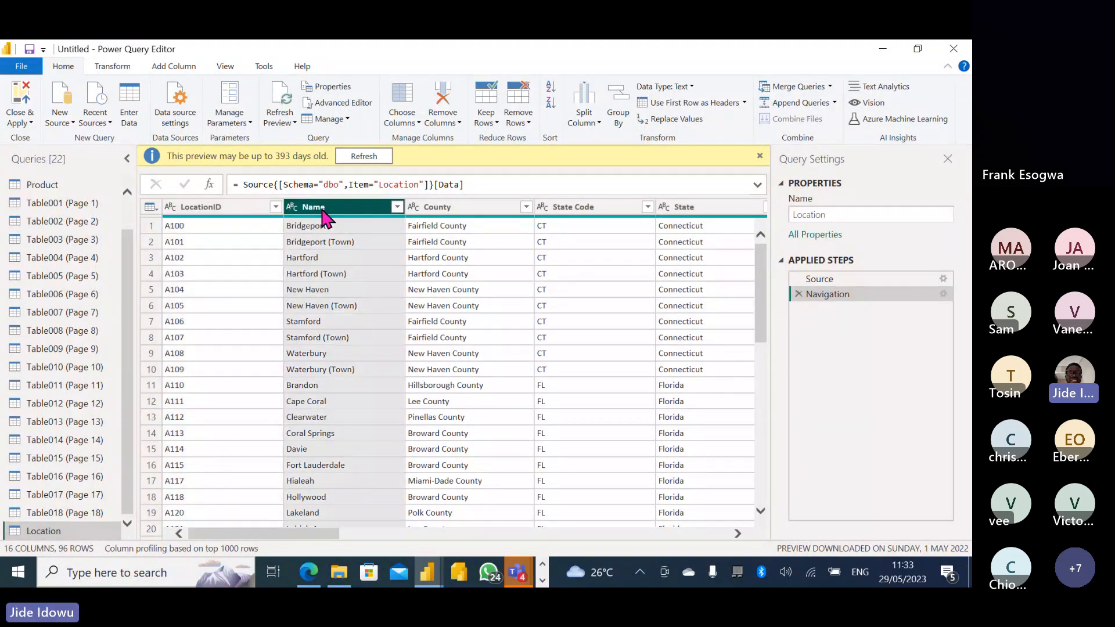
click(430, 208)
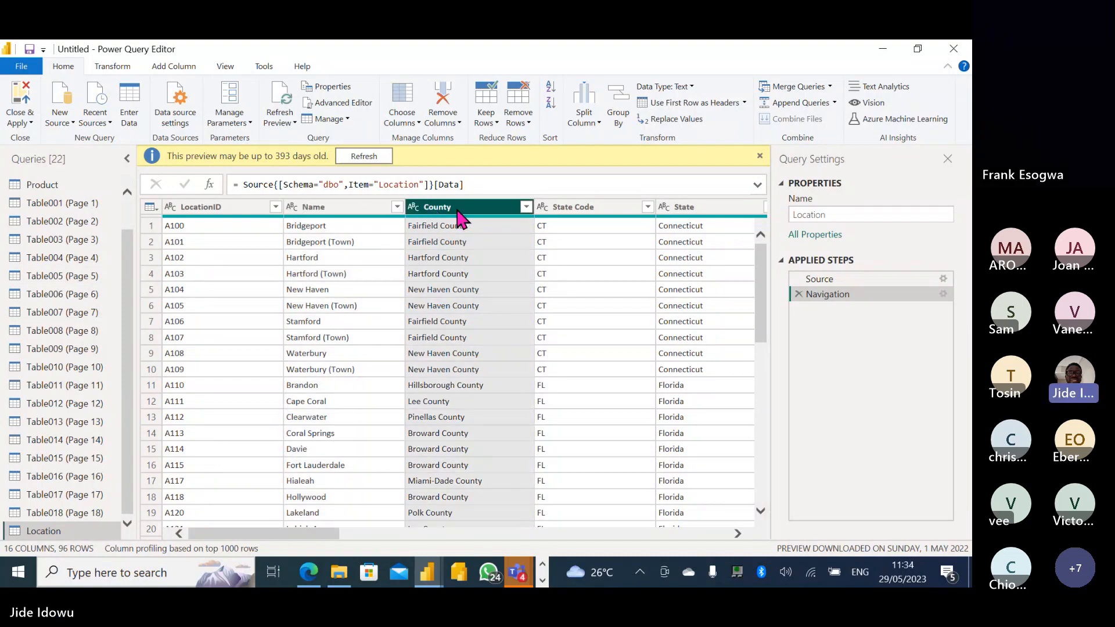
click(557, 208)
key(Right)
key(Right)
key(Right)
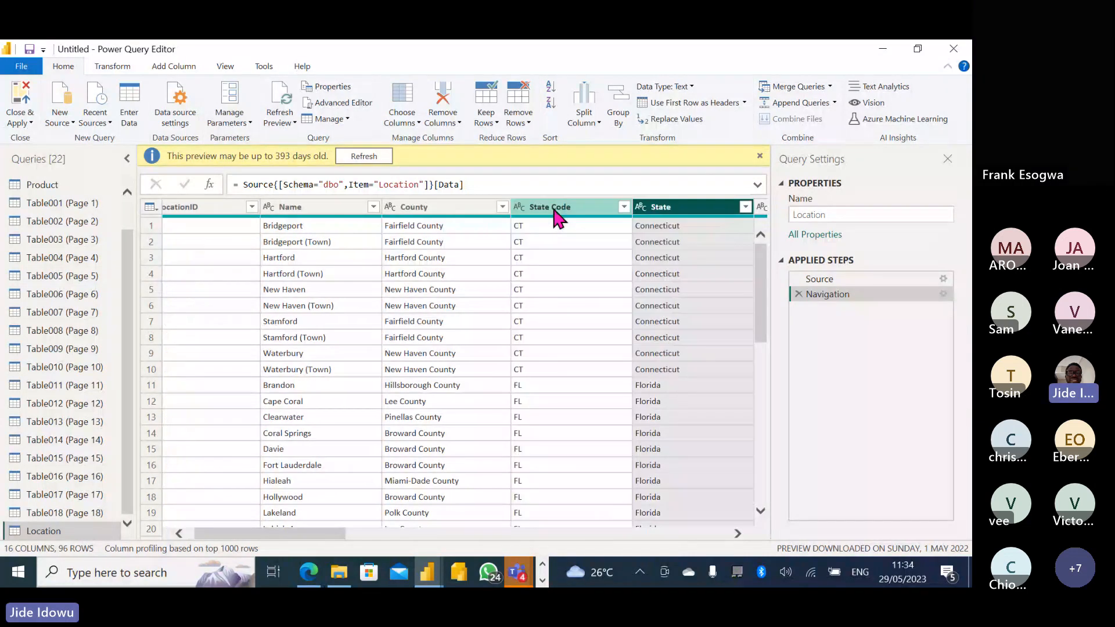
key(Right)
key(Right)
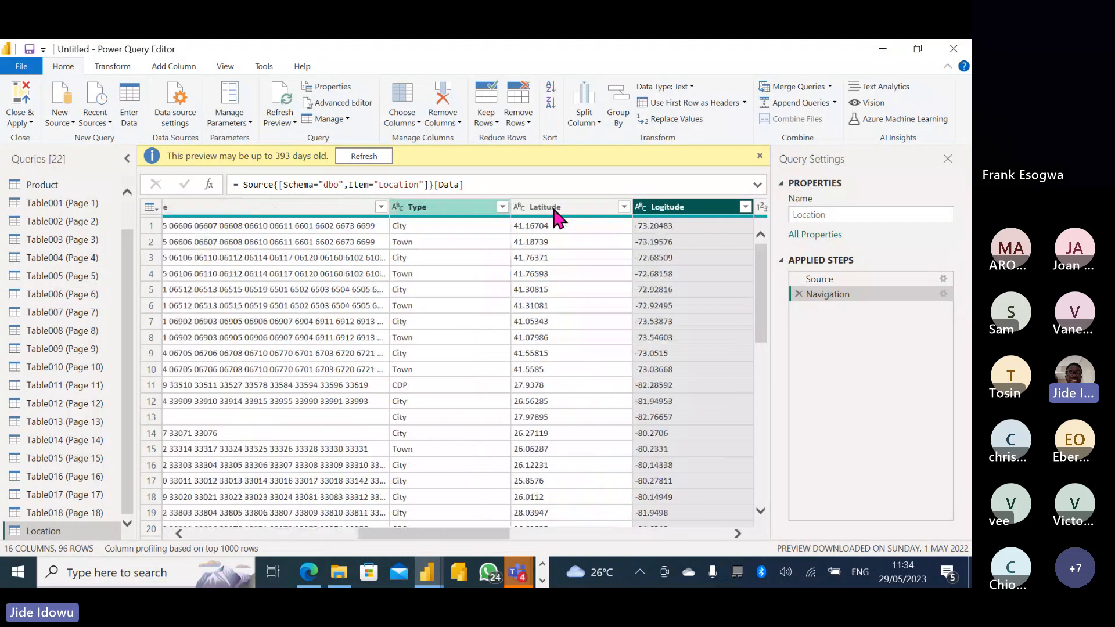
key(Right)
key(Right)
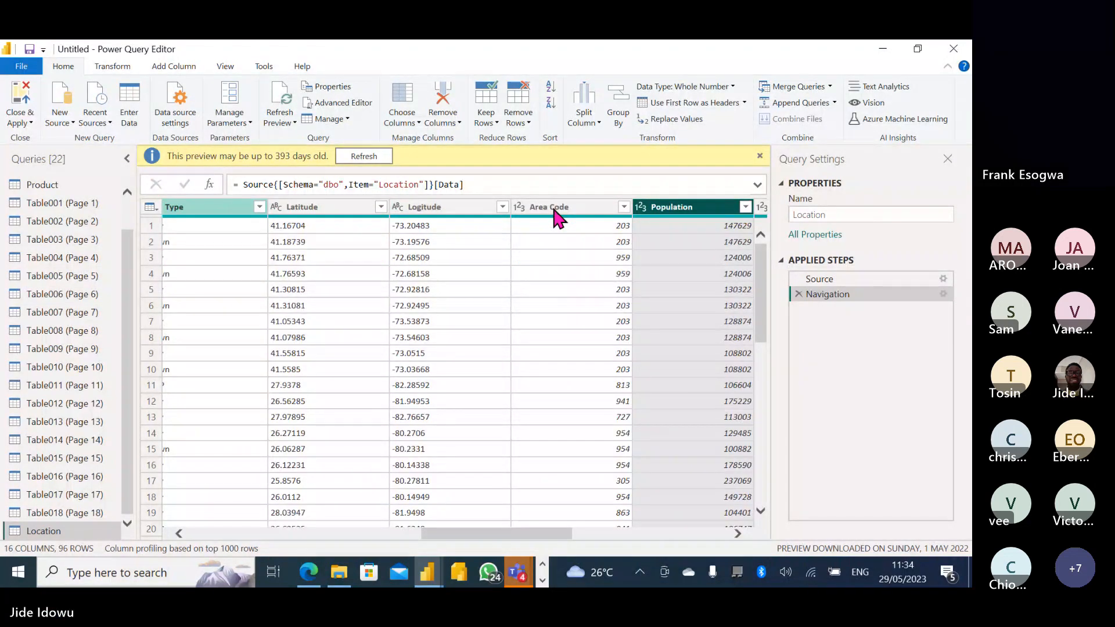
key(Right)
key(Right)
key(Right)
key(Right)
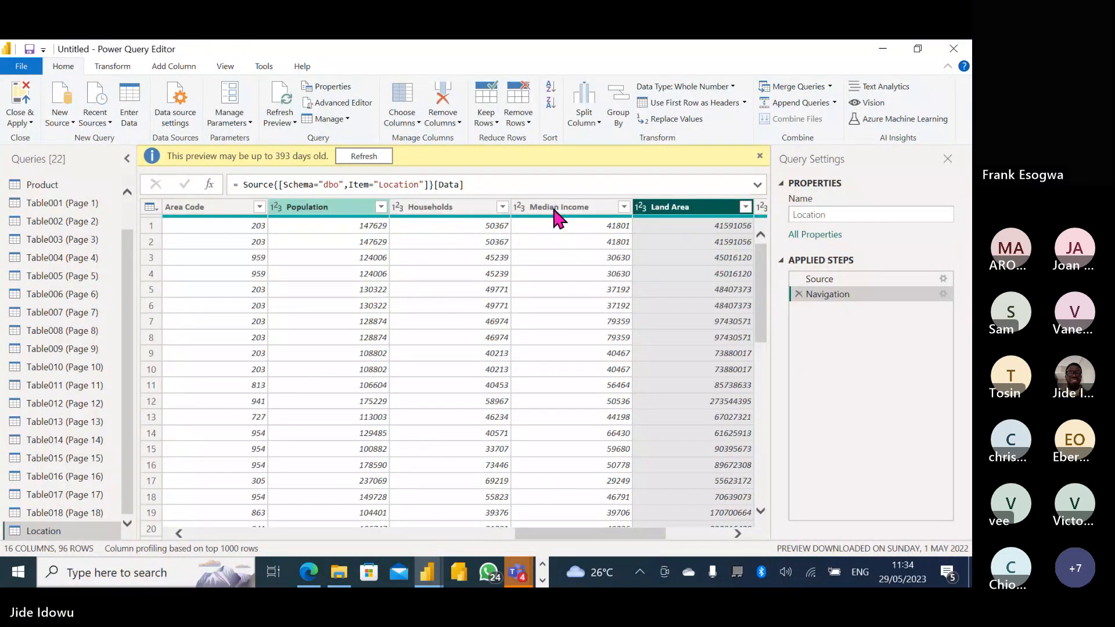
key(Right)
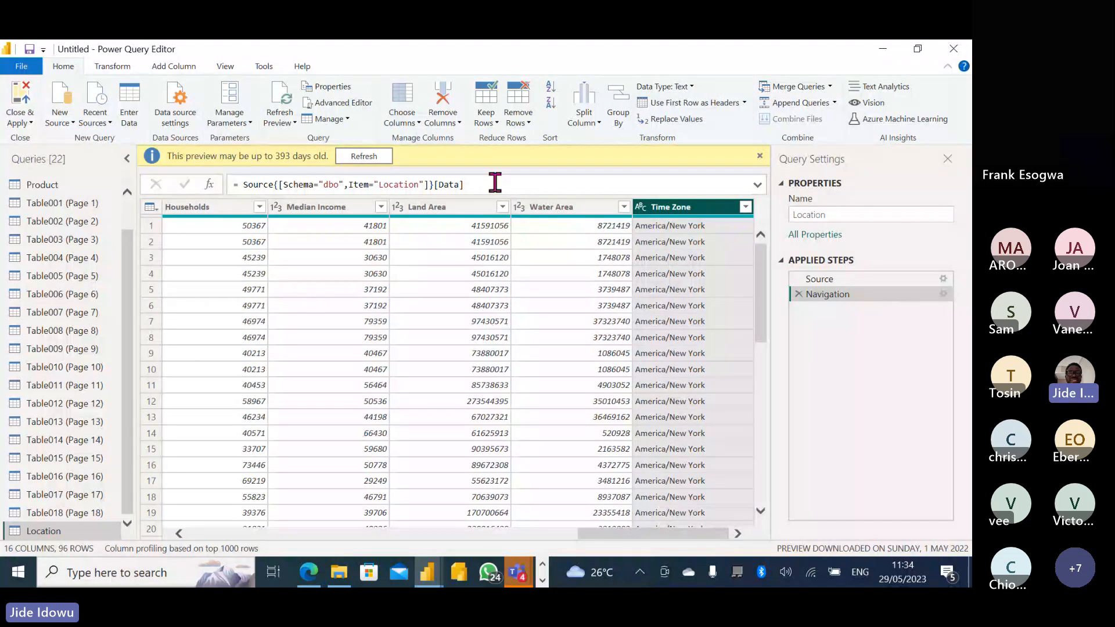
Keep only LocationID, Name, County, State Code, State, Zip Code, Type and Population via Choose Columns.
click(419, 123)
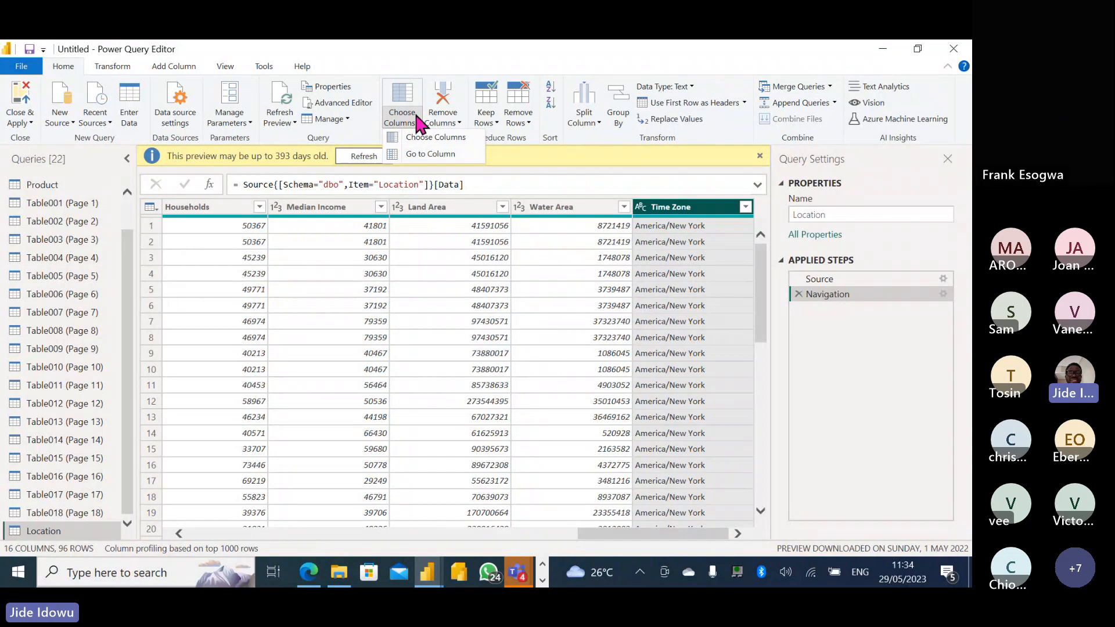
click(434, 139)
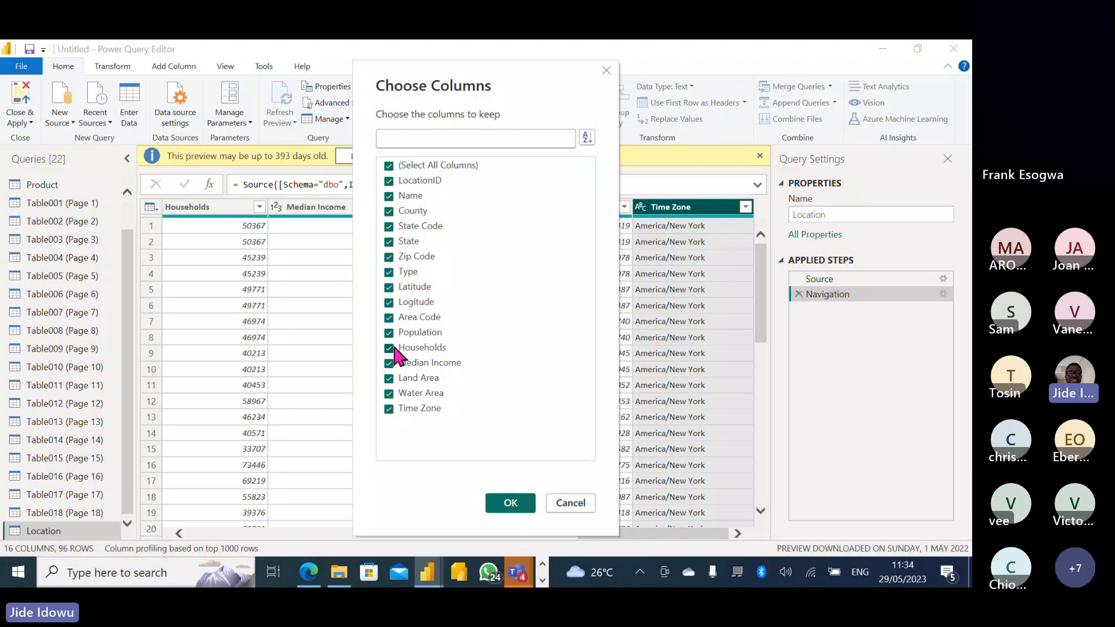
click(390, 303)
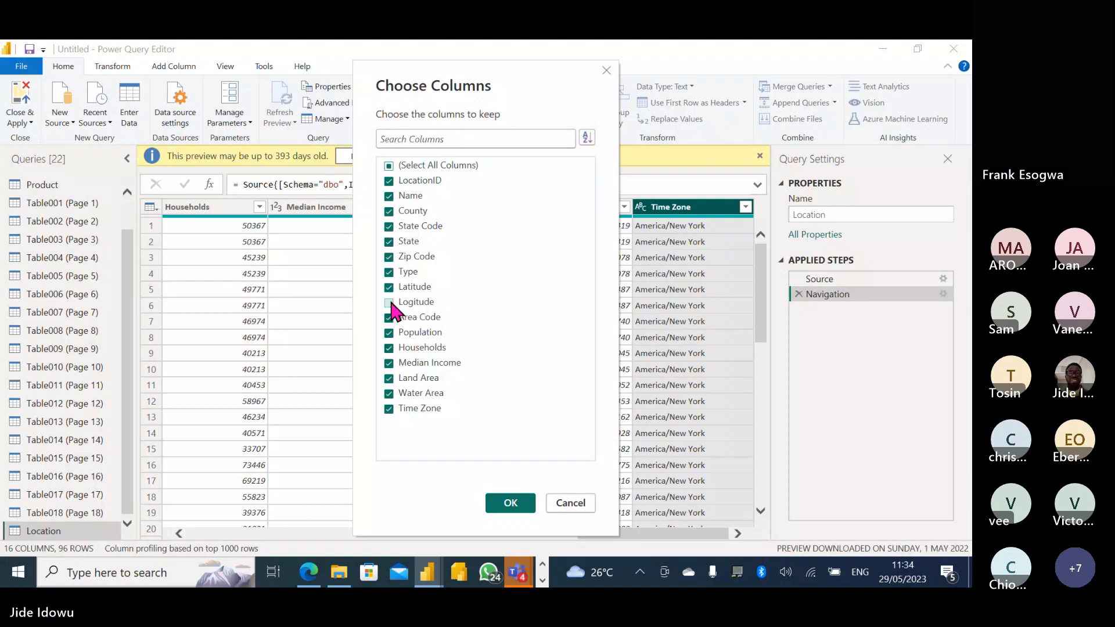
click(389, 287)
click(389, 317)
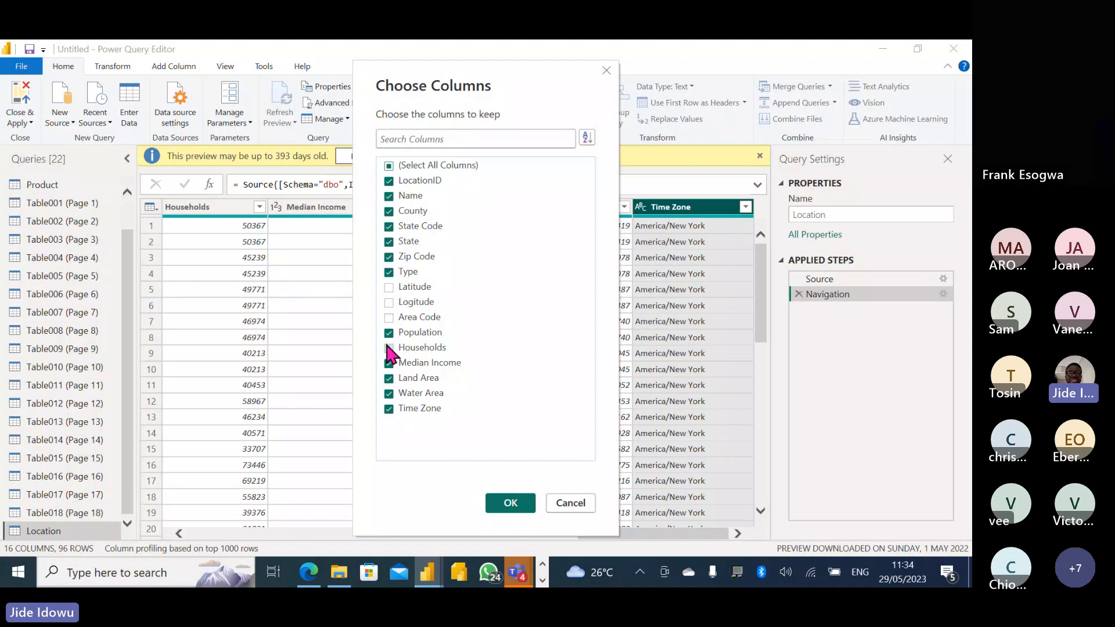
click(388, 363)
click(389, 378)
click(389, 393)
click(510, 503)
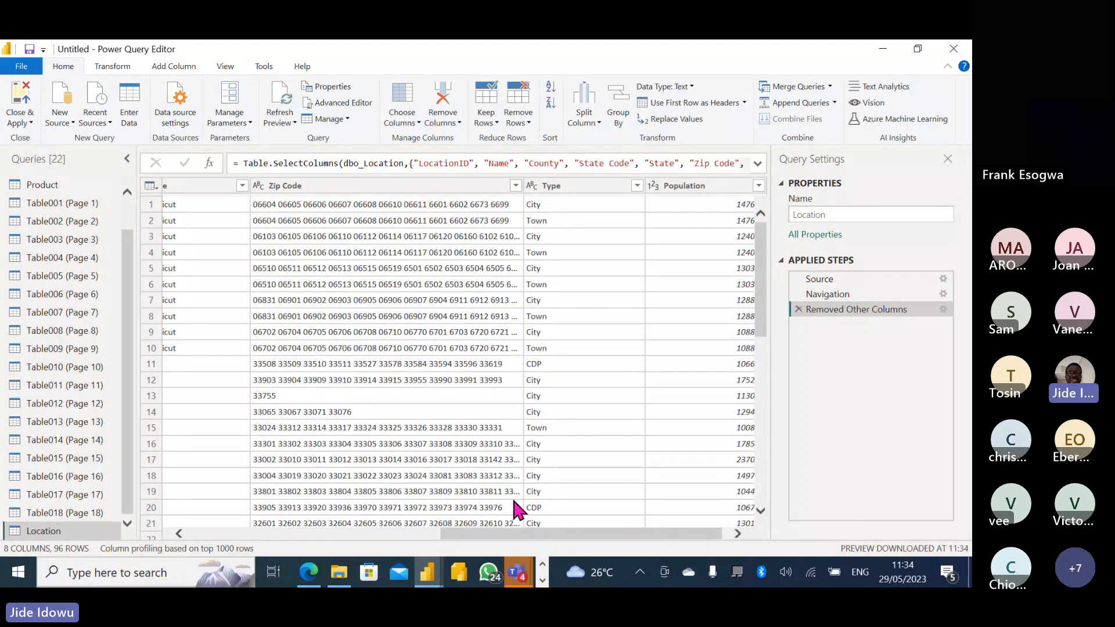
Scroll the Location preview back left and display the Table001 (Page 1) query.
drag(616, 533, 207, 566)
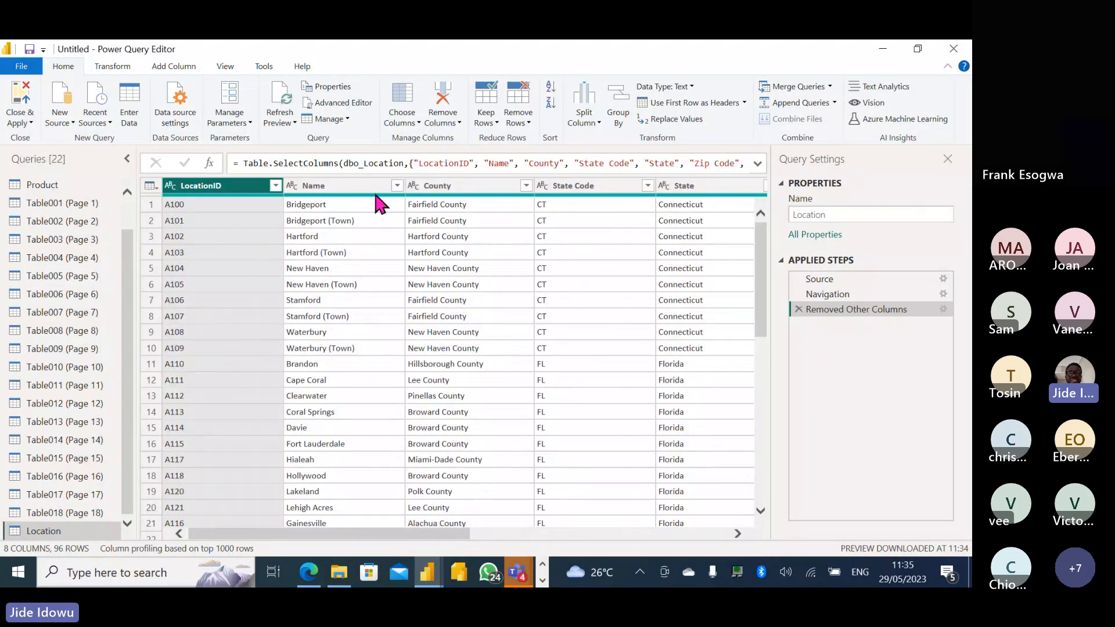
click(60, 201)
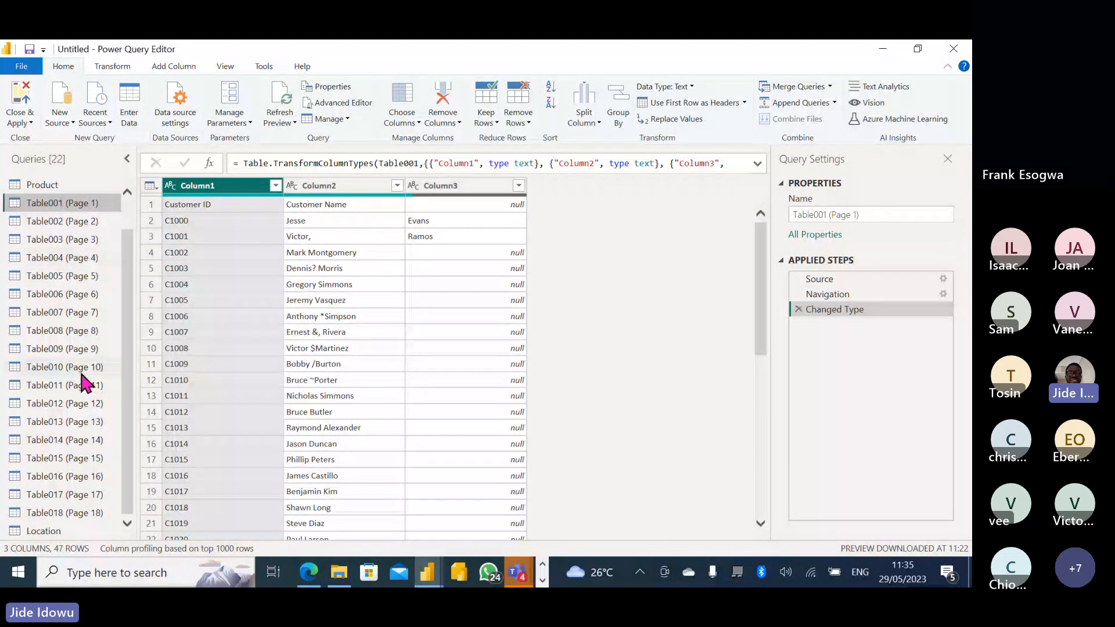
Shift-select the page queries from Table001 (Page 1) down through Table018 (Page 18).
click(81, 513)
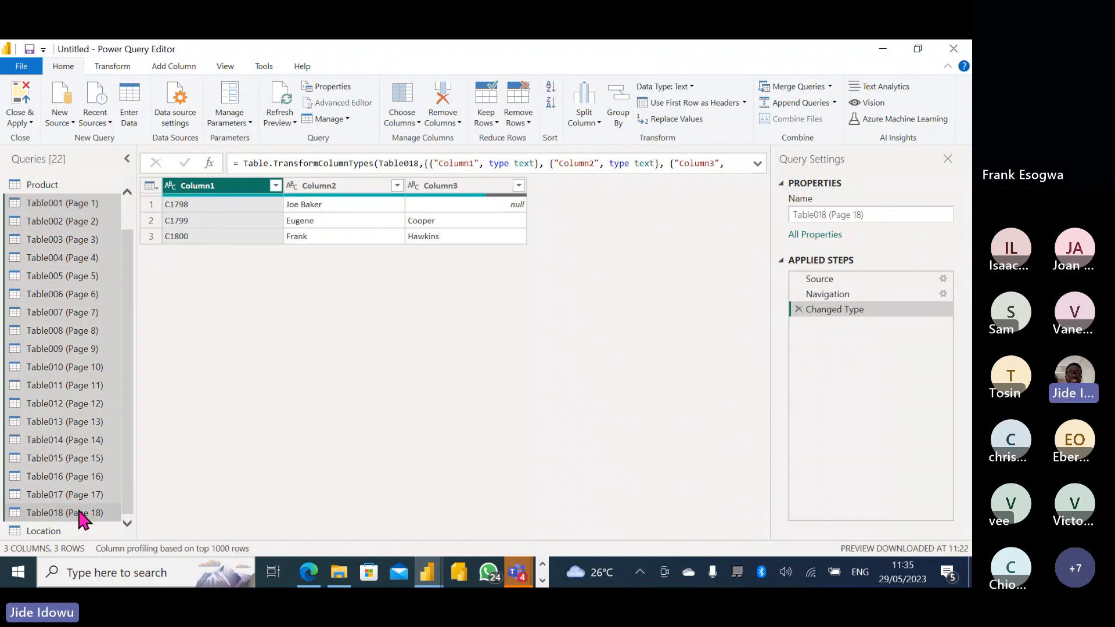
drag(123, 233, 124, 199)
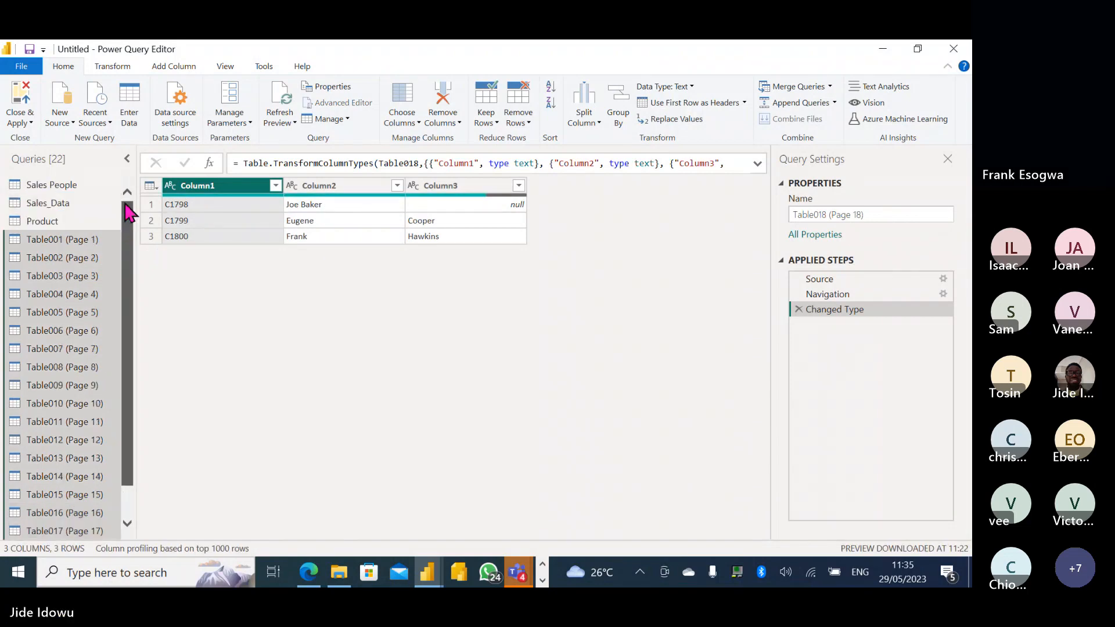
click(75, 250)
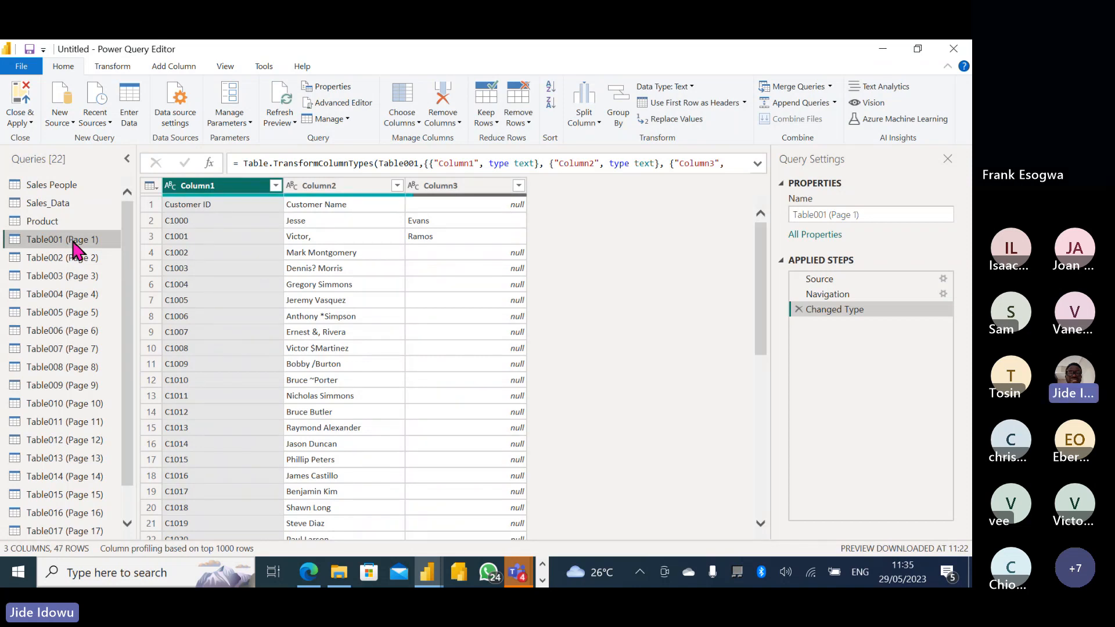
key(shift+Down)
key(shift+Down)
key(shift+Down)
key(shift+Down)
key(shift+Down)
key(shift+Down)
key(shift+Down)
key(shift+Down)
key(shift+Down)
key(shift+Down)
key(shift+Down)
key(shift+Down)
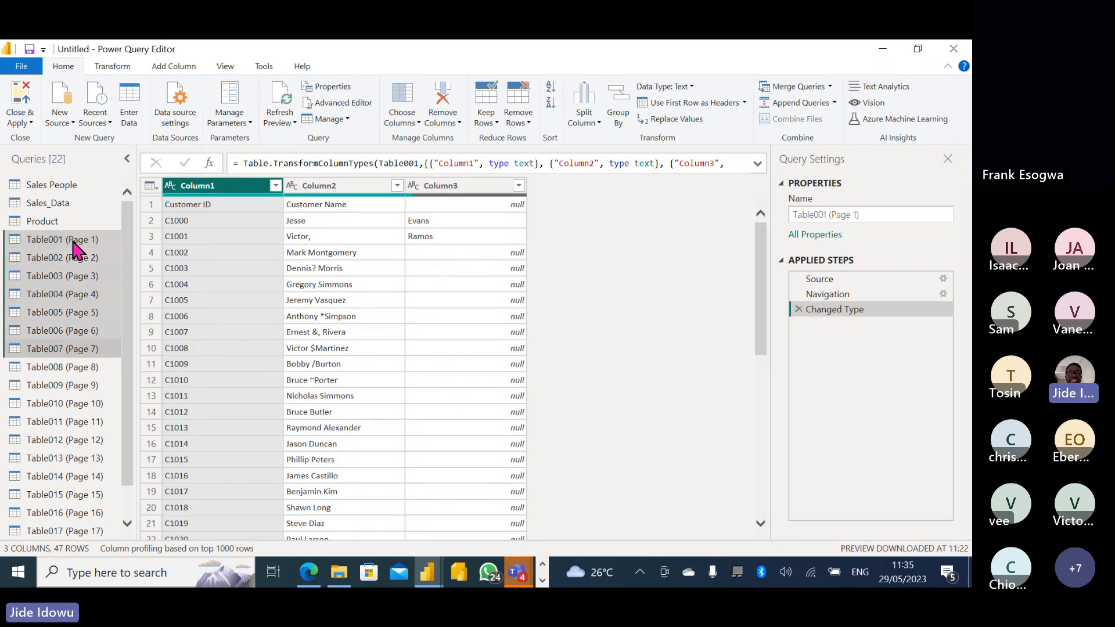
key(shift+Down)
key(shift+Down)
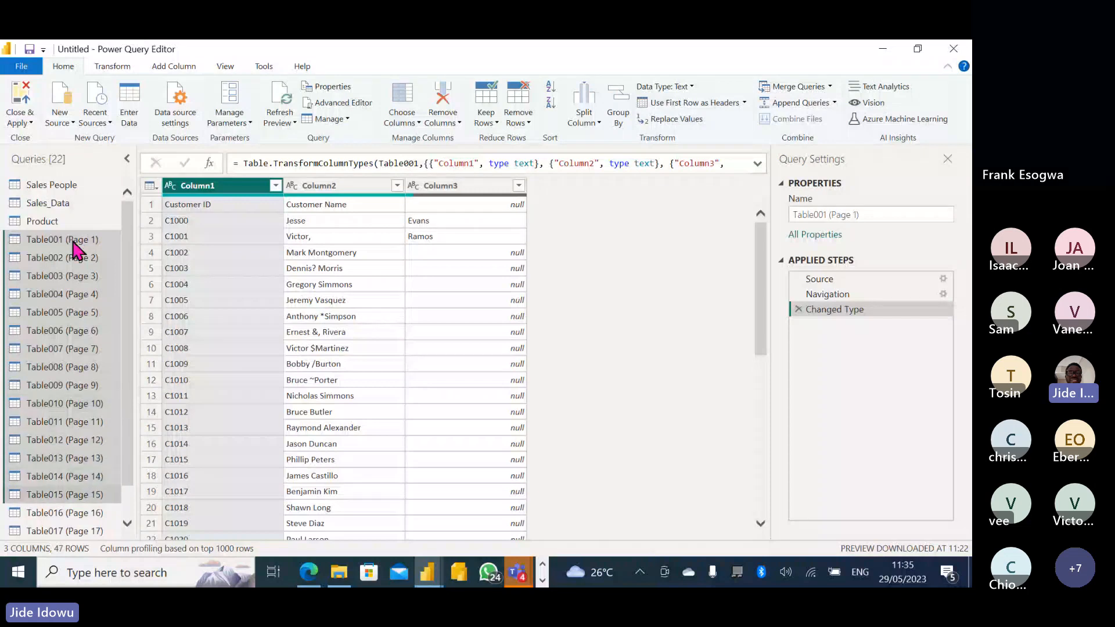
key(shift+Down)
key(shift+Down)
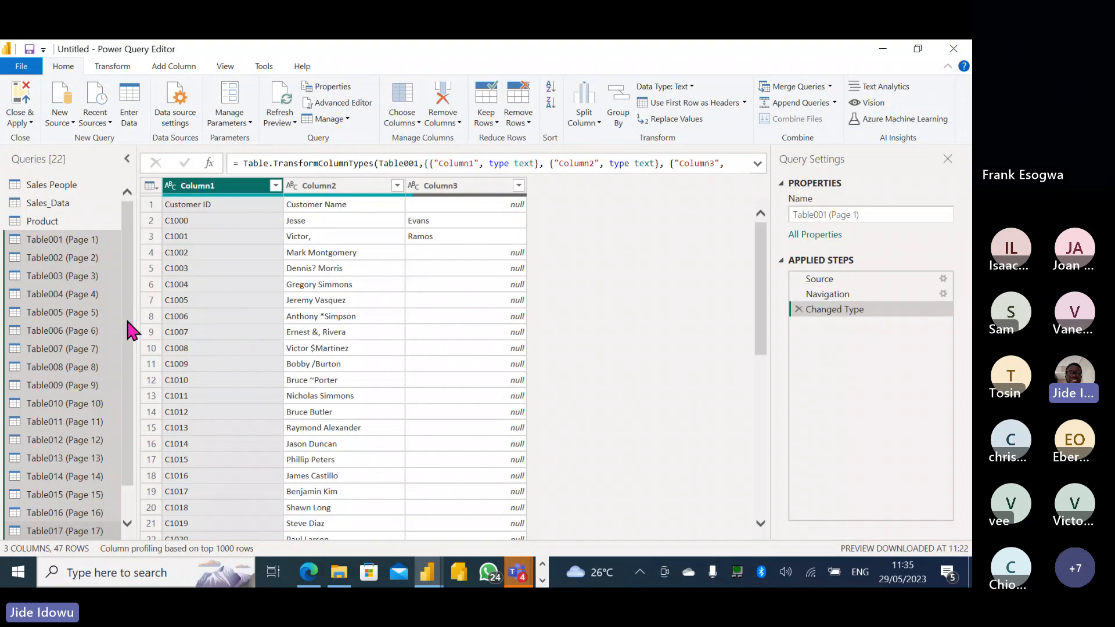
scroll(128, 325, down, 2)
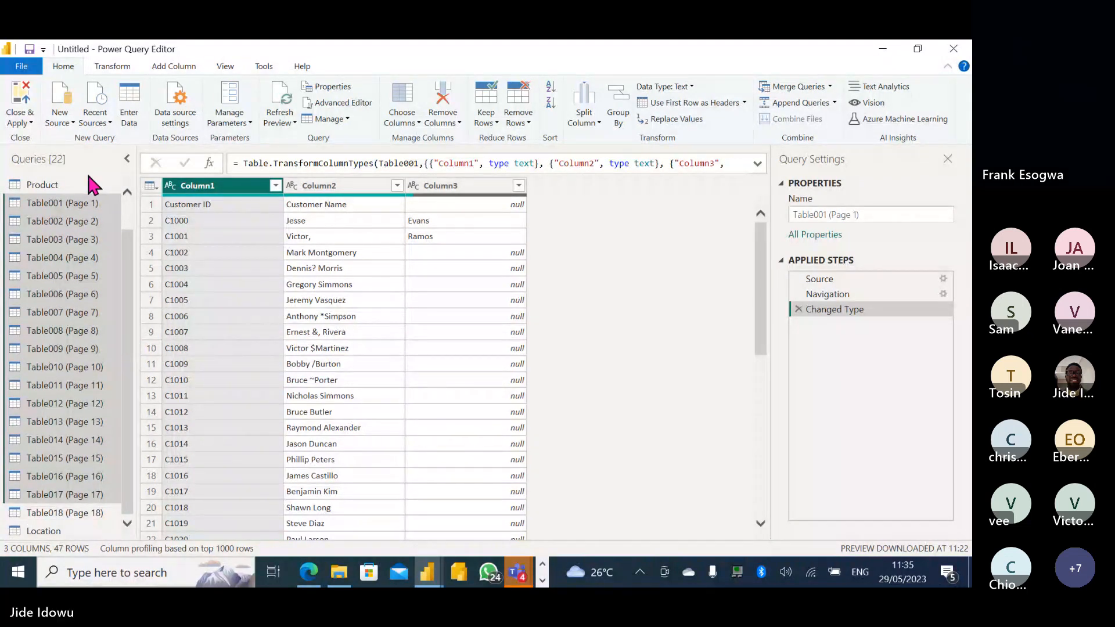
click(70, 207)
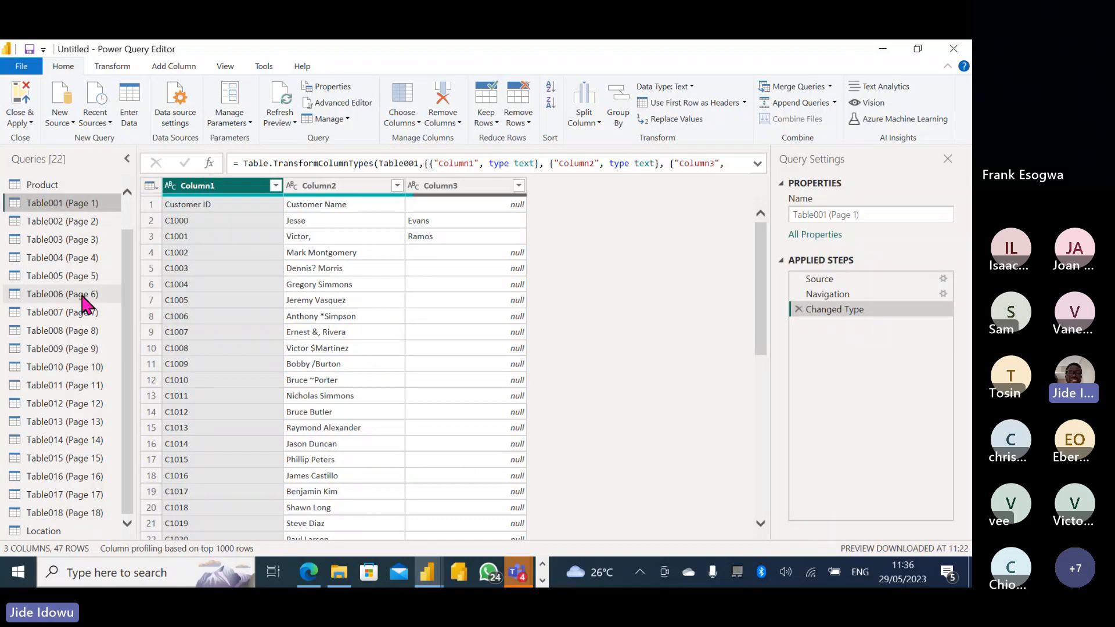
key(shift+Down)
key(shift+Down)
key(shift+Down)
key(shift+Down)
key(shift+Down)
key(shift+Down)
key(shift+Down)
key(shift+Down)
key(shift+Down)
key(shift+Down)
key(shift+Down)
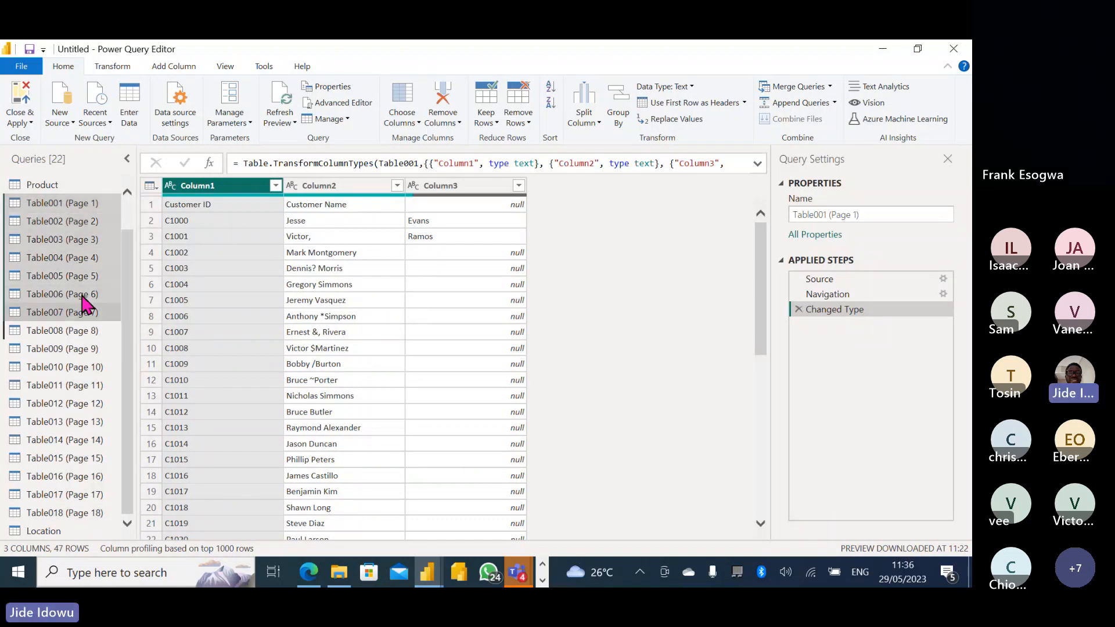
key(shift+Down)
key(shift+Down)
key(shift+Down)
key(shift+Down)
key(shift+Down)
key(shift+Down)
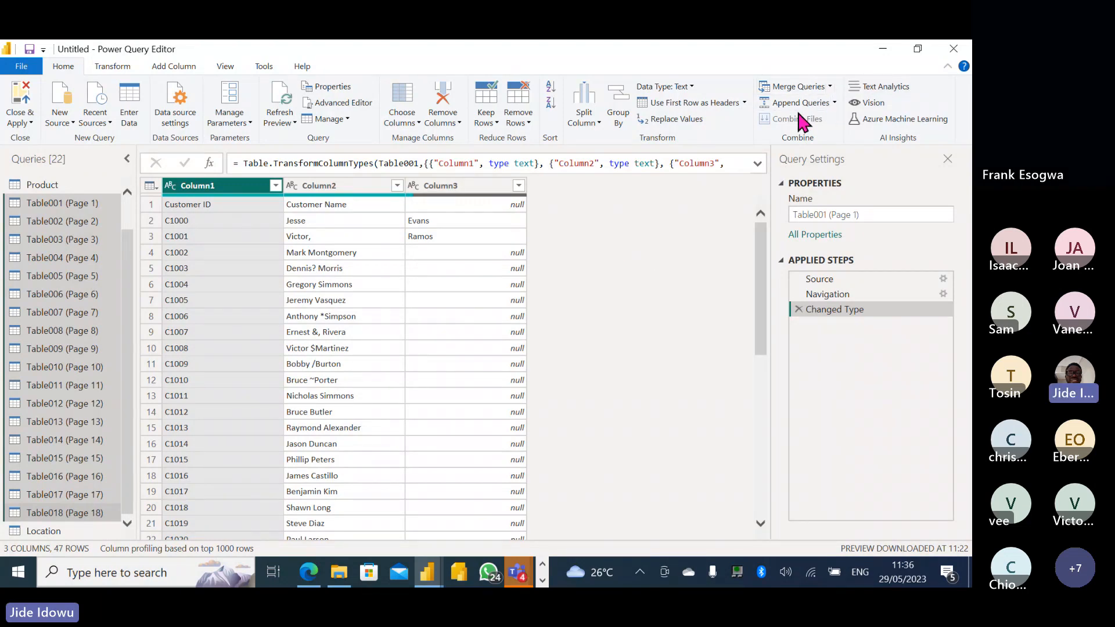
Append Table001 through Table018 into a new Append1 query via the Three or more tables option.
click(834, 102)
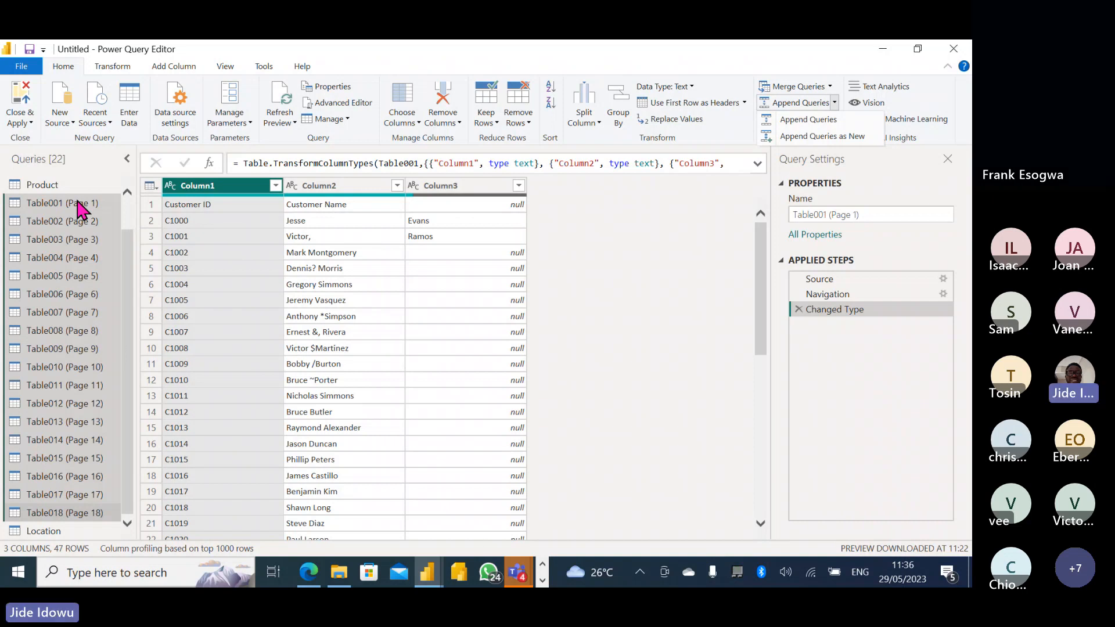
click(820, 137)
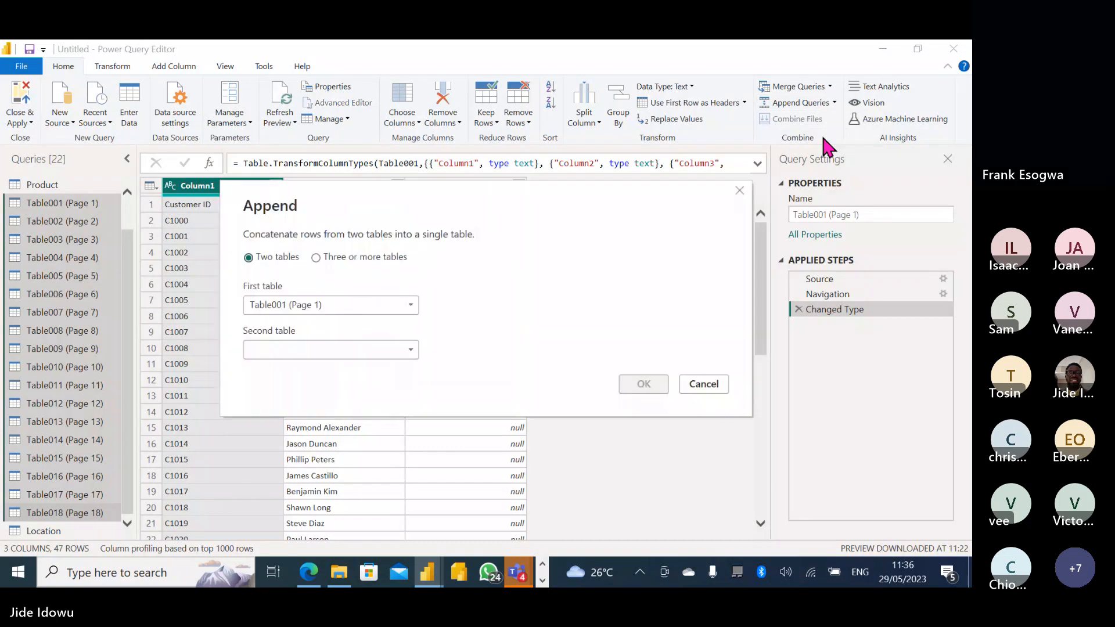
click(316, 257)
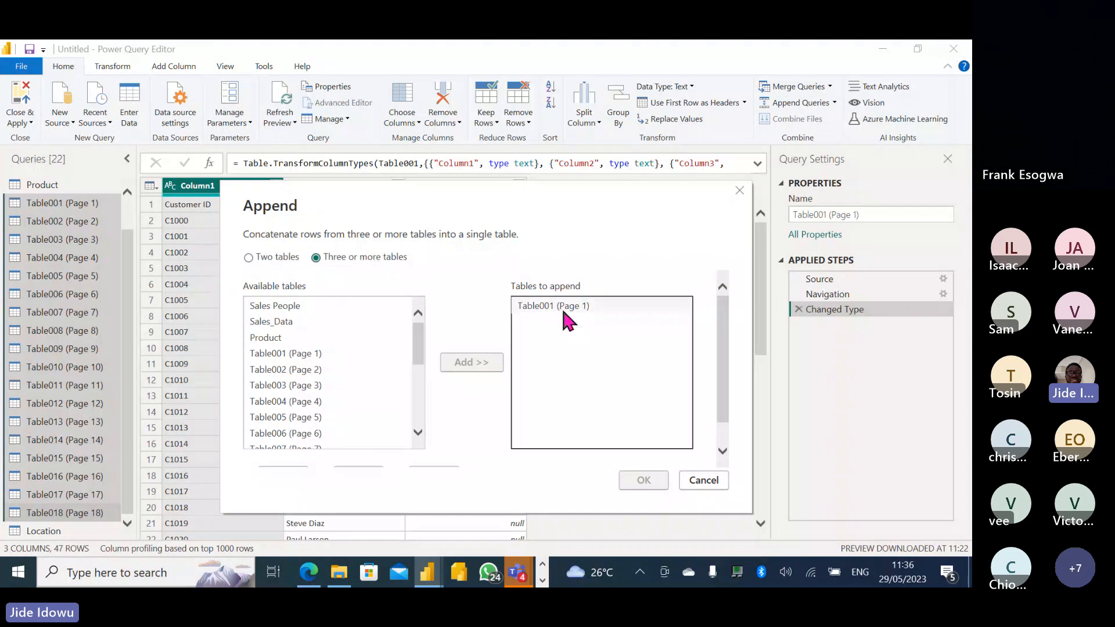
click(289, 369)
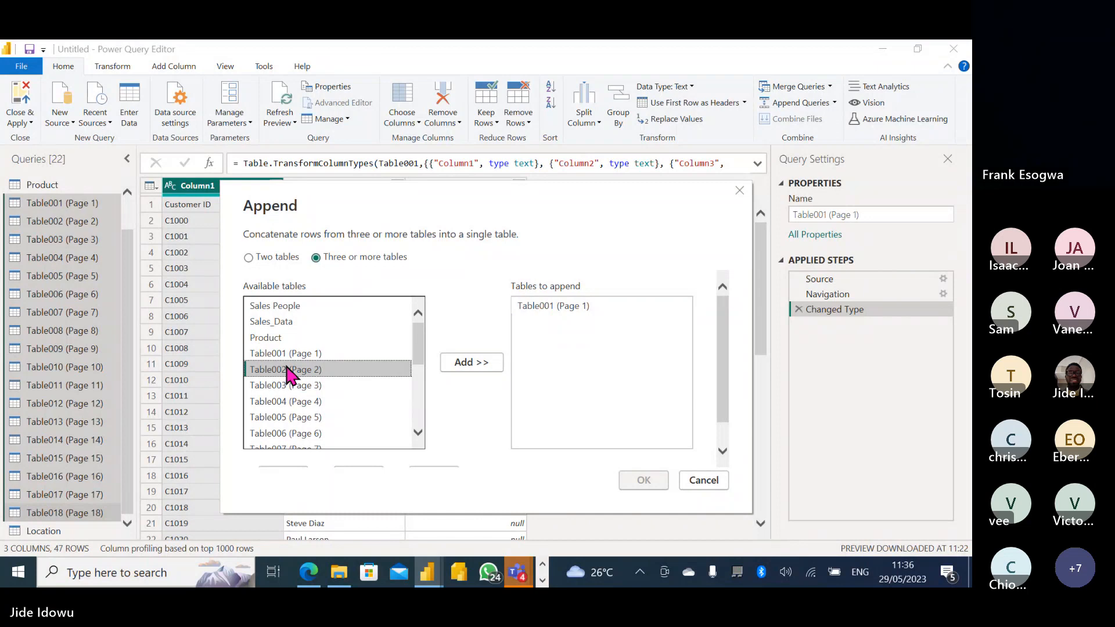
drag(418, 348, 419, 399)
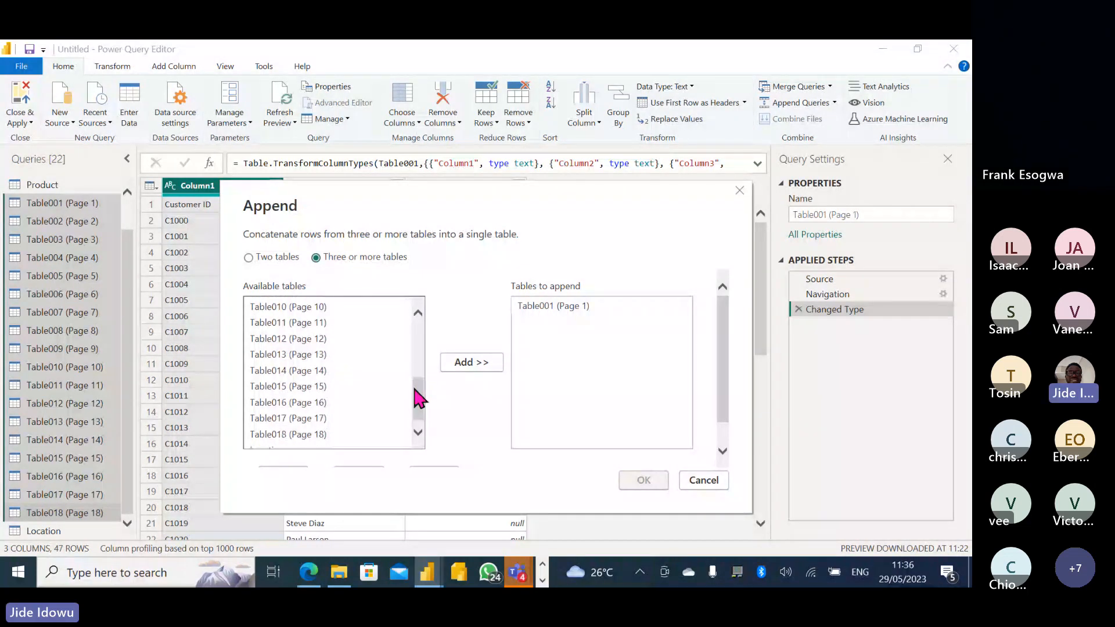
shift+click(309, 434)
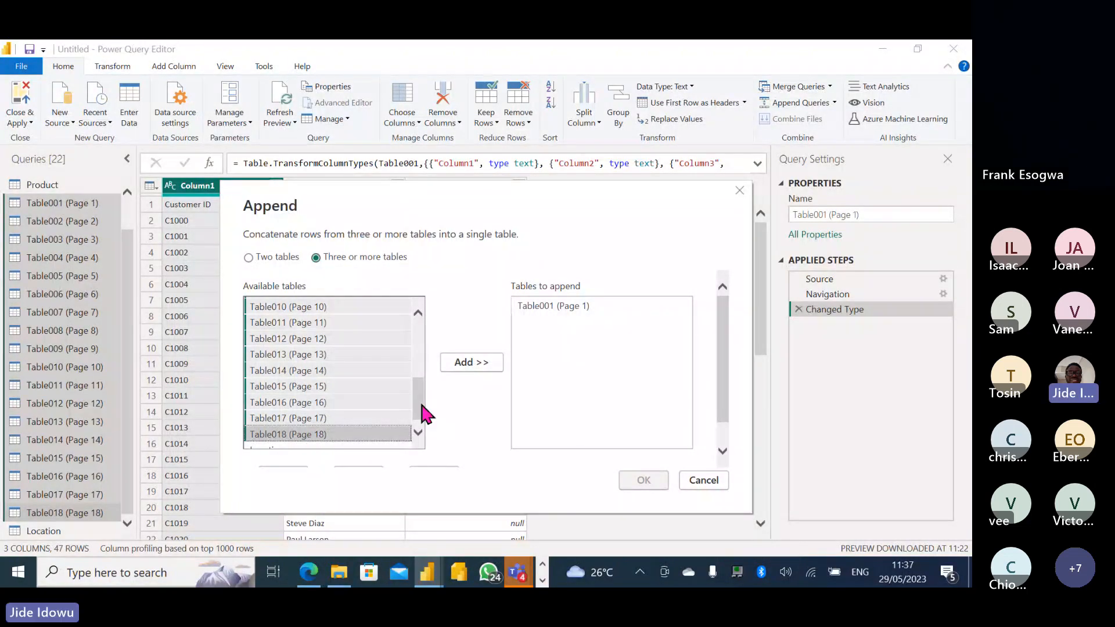
drag(420, 399, 418, 435)
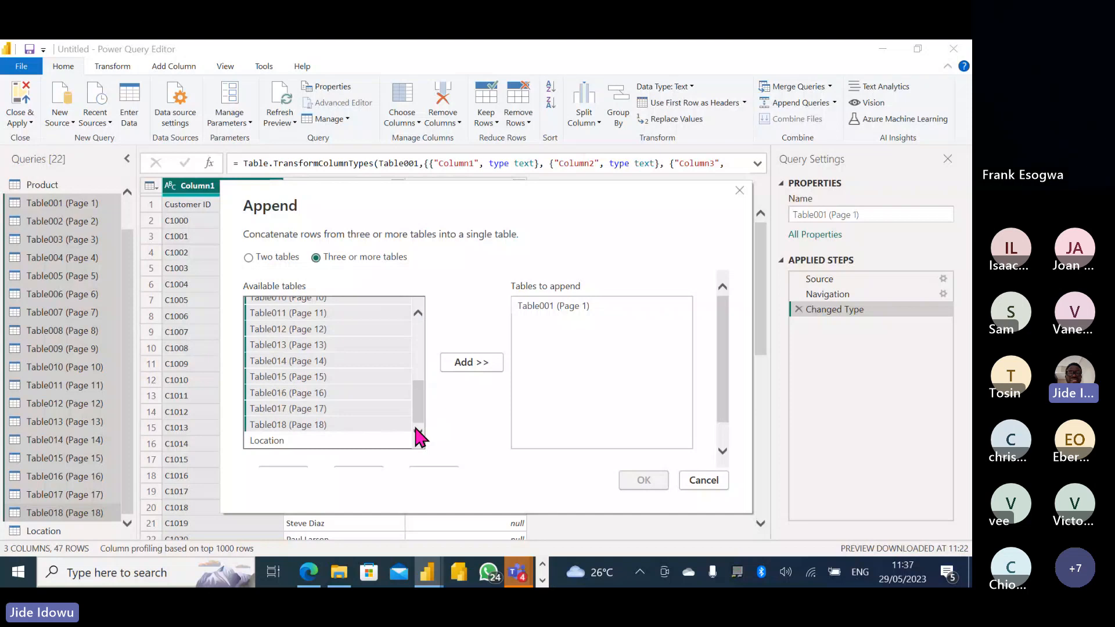
click(470, 363)
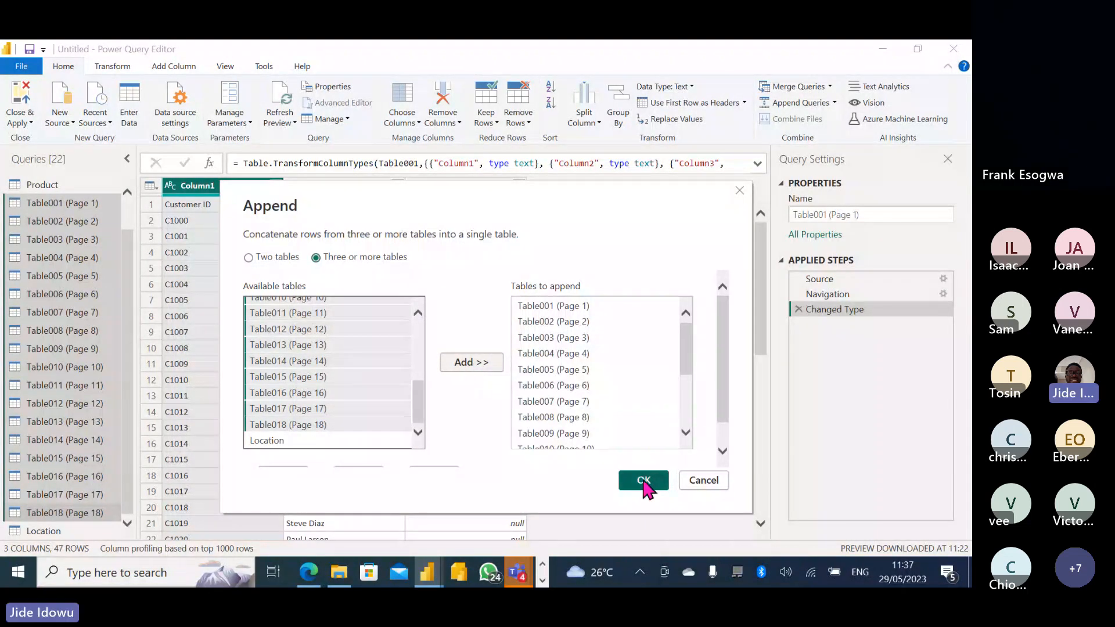
drag(685, 348, 682, 409)
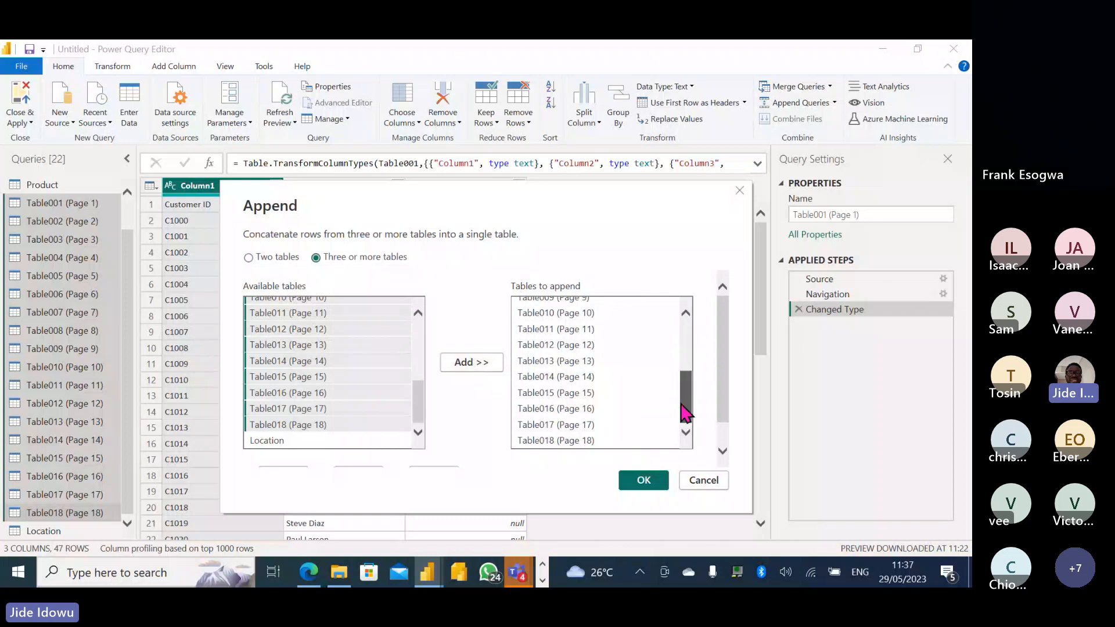
click(648, 483)
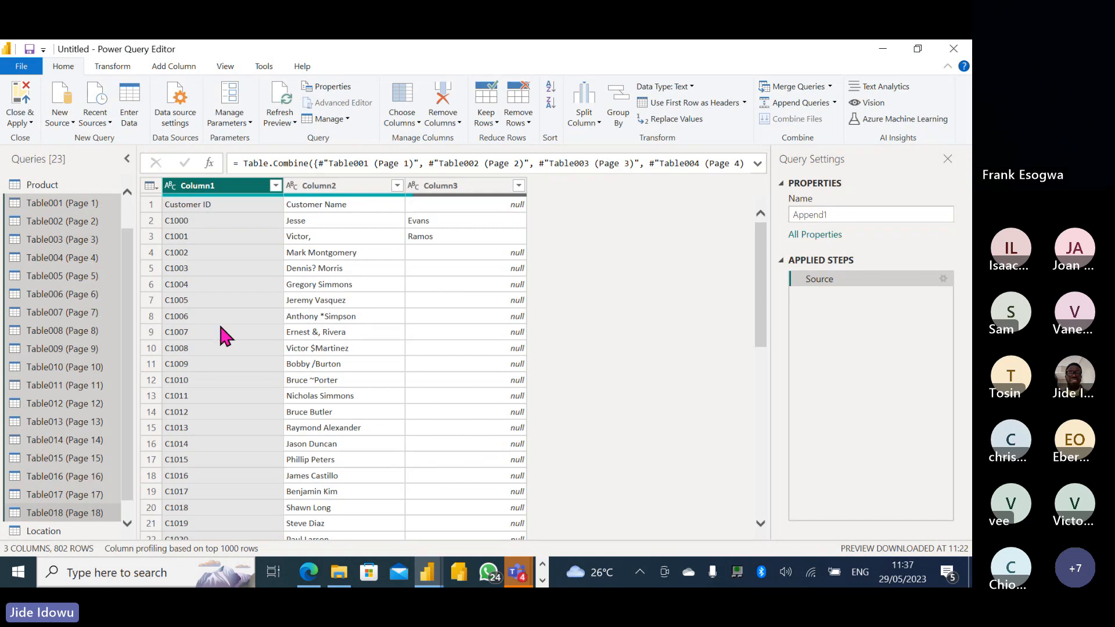
drag(124, 314, 120, 406)
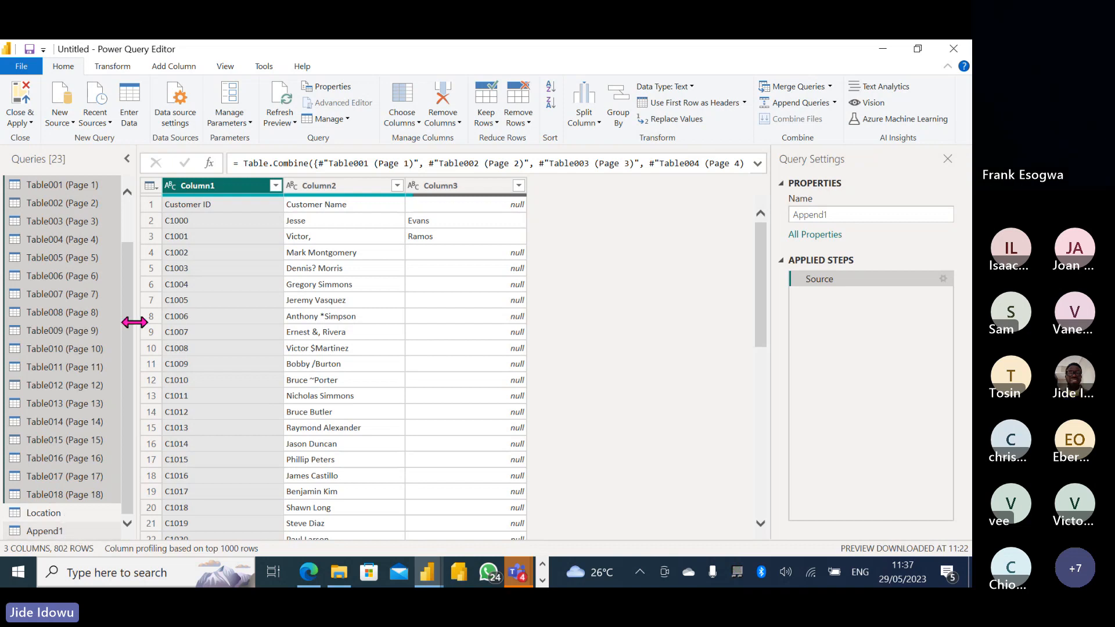
right_click(66, 192)
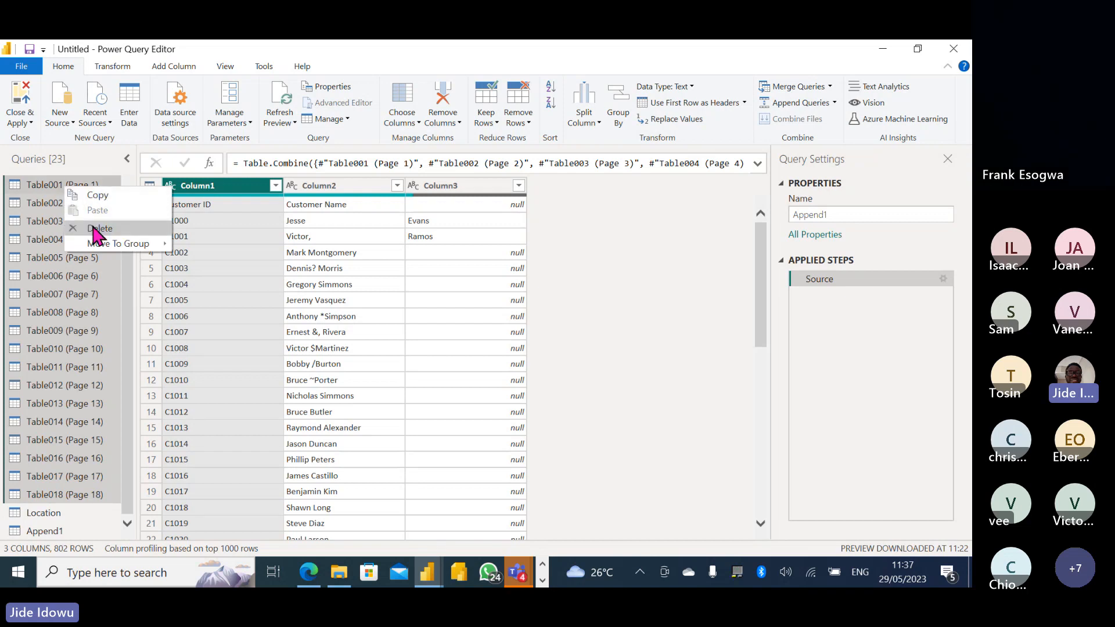
click(96, 229)
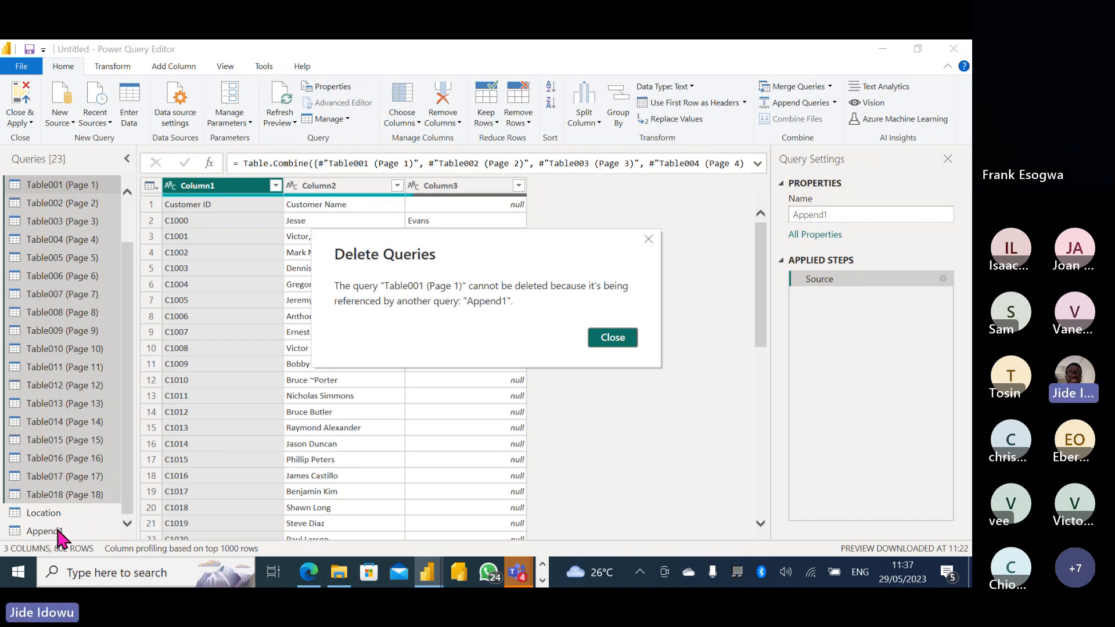
click(621, 339)
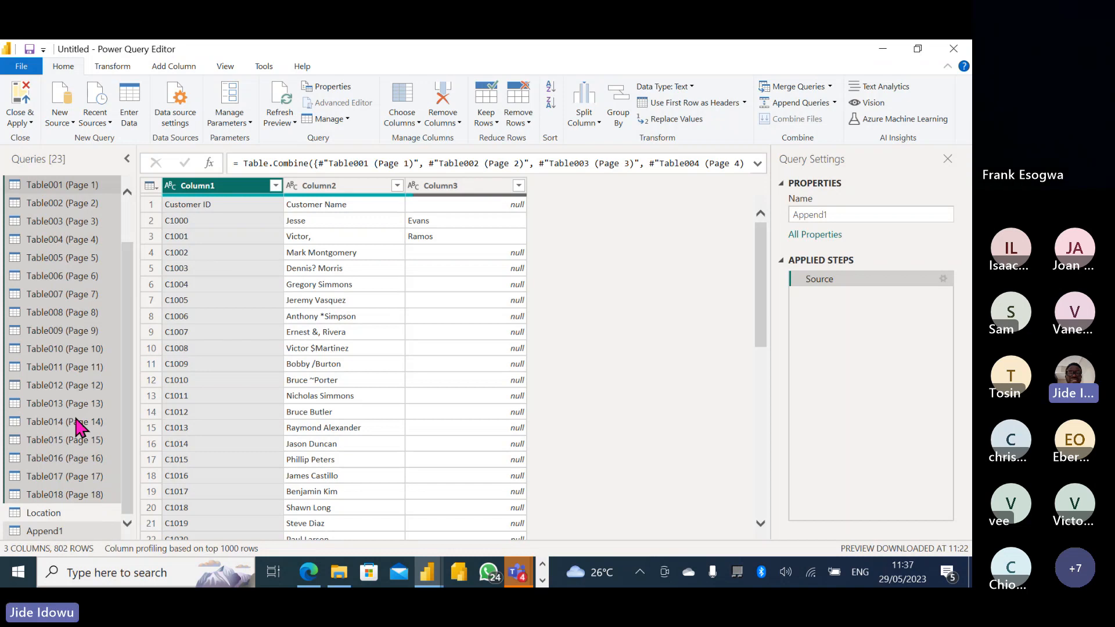
Move Table001–Table018 into a new group named Not Needed and collapse it.
right_click(57, 189)
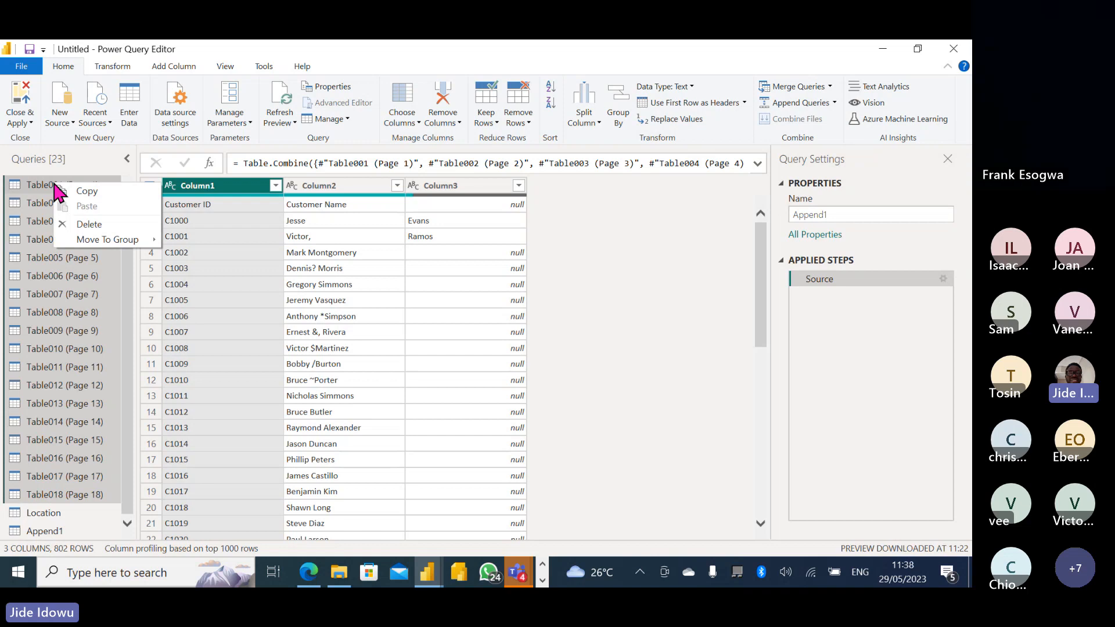
mouse_move(99, 239)
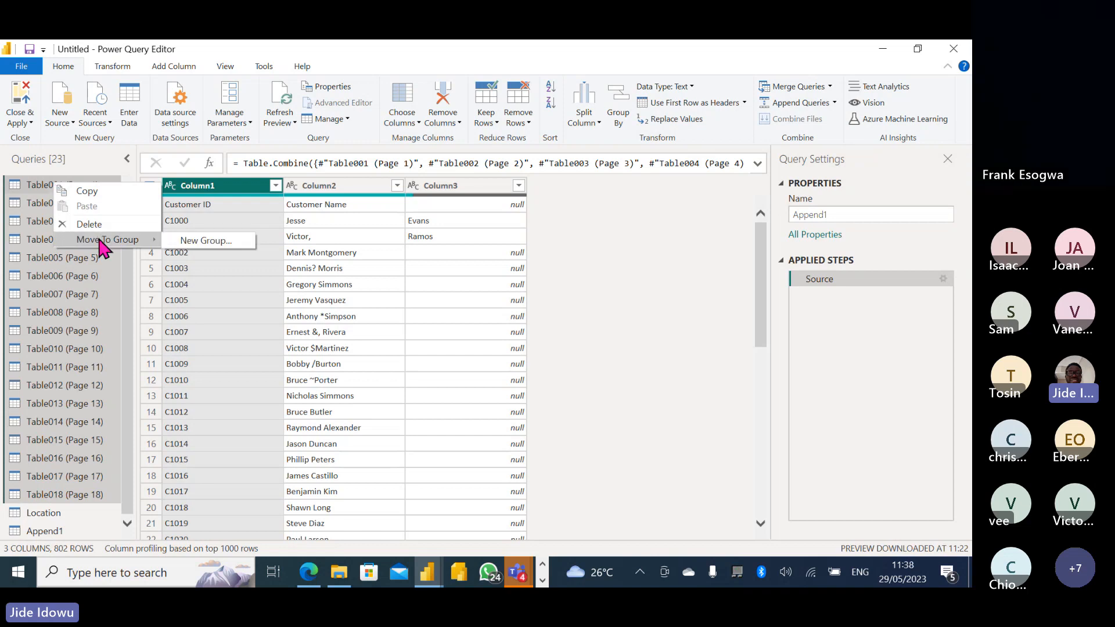
click(193, 243)
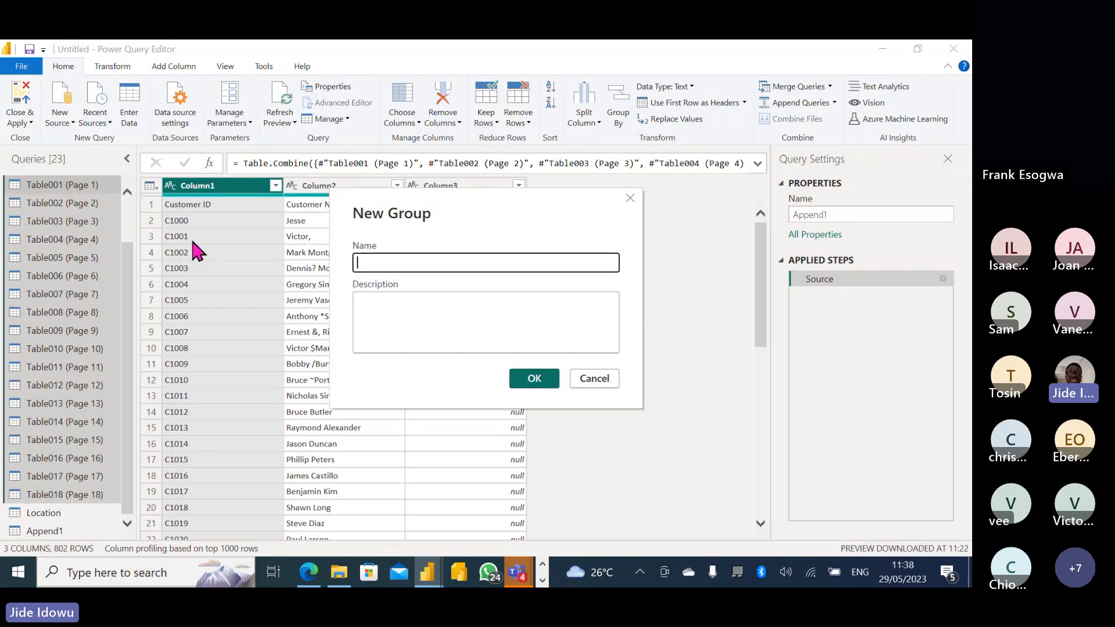
text(N)
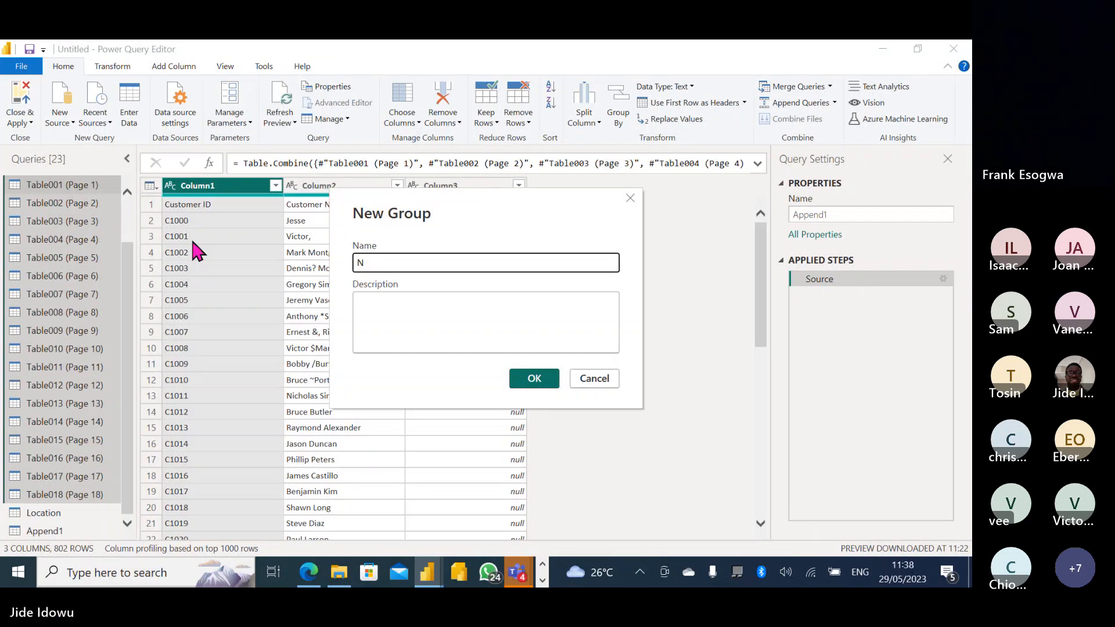
text(ot Ne)
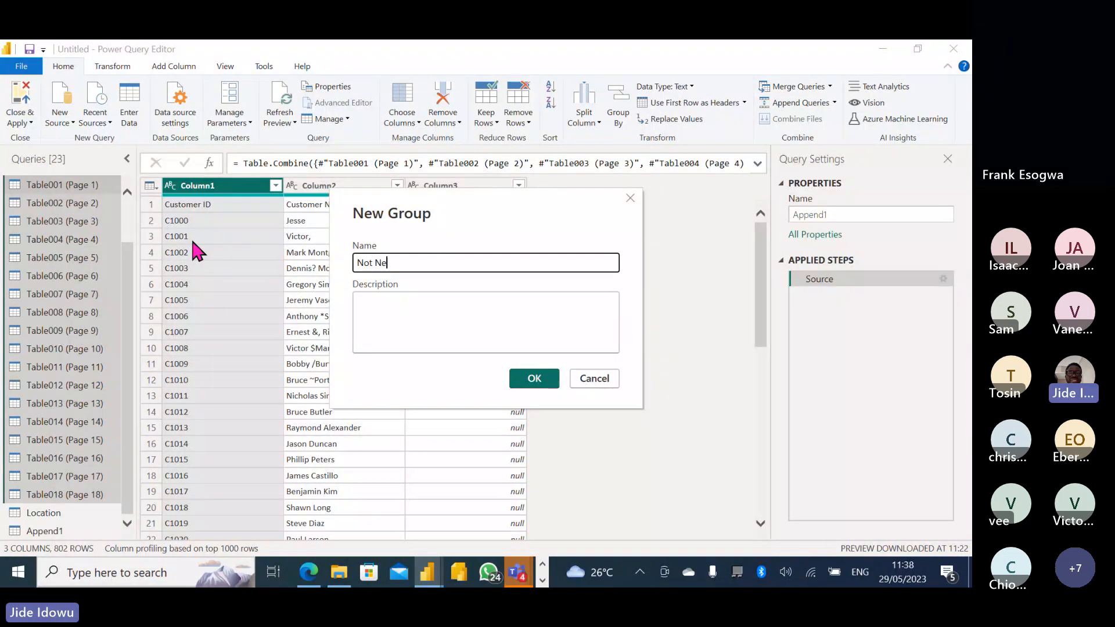
text(eded)
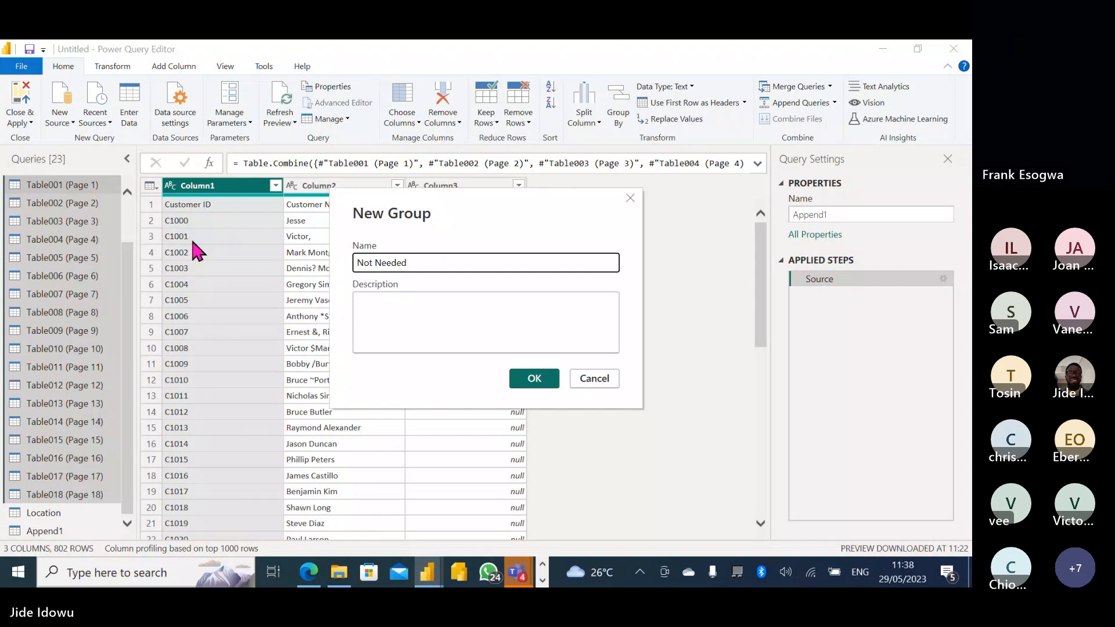
click(523, 380)
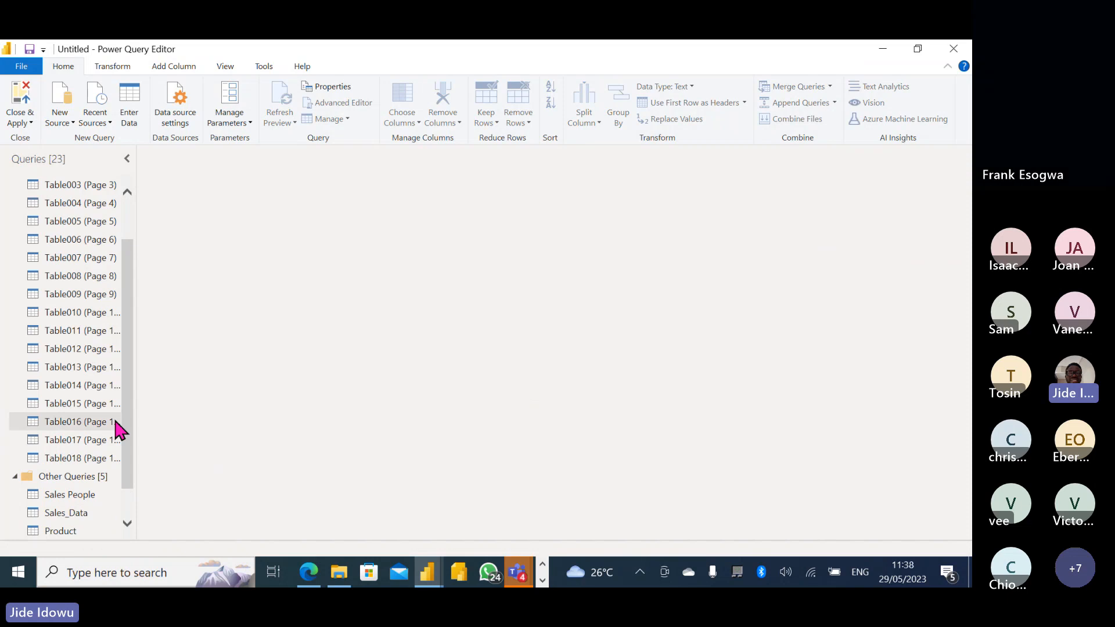
drag(128, 388, 132, 256)
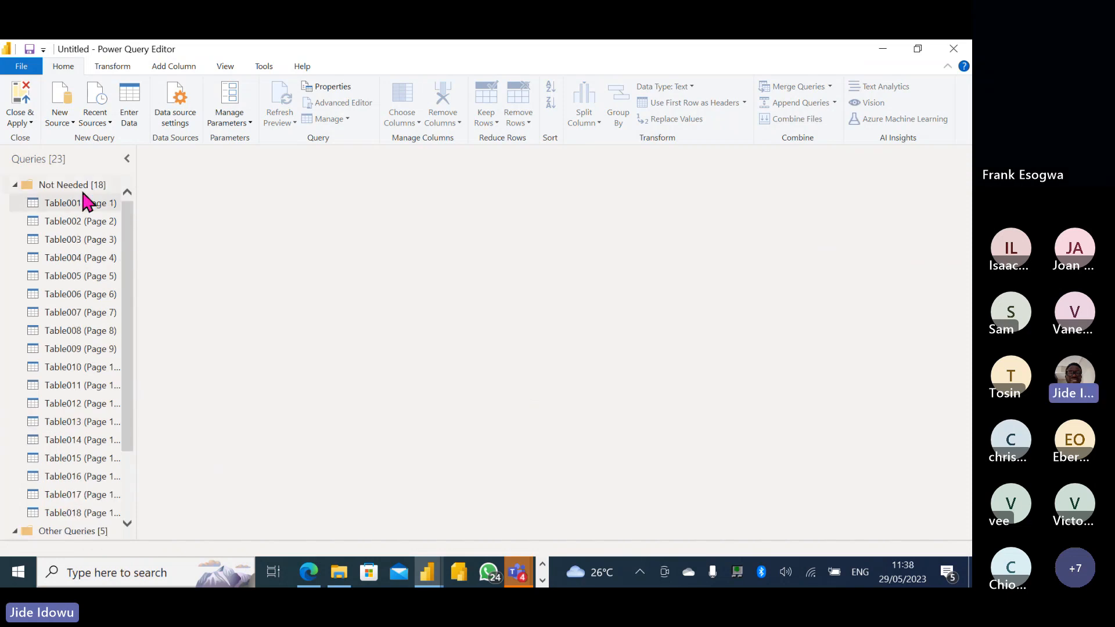
click(14, 184)
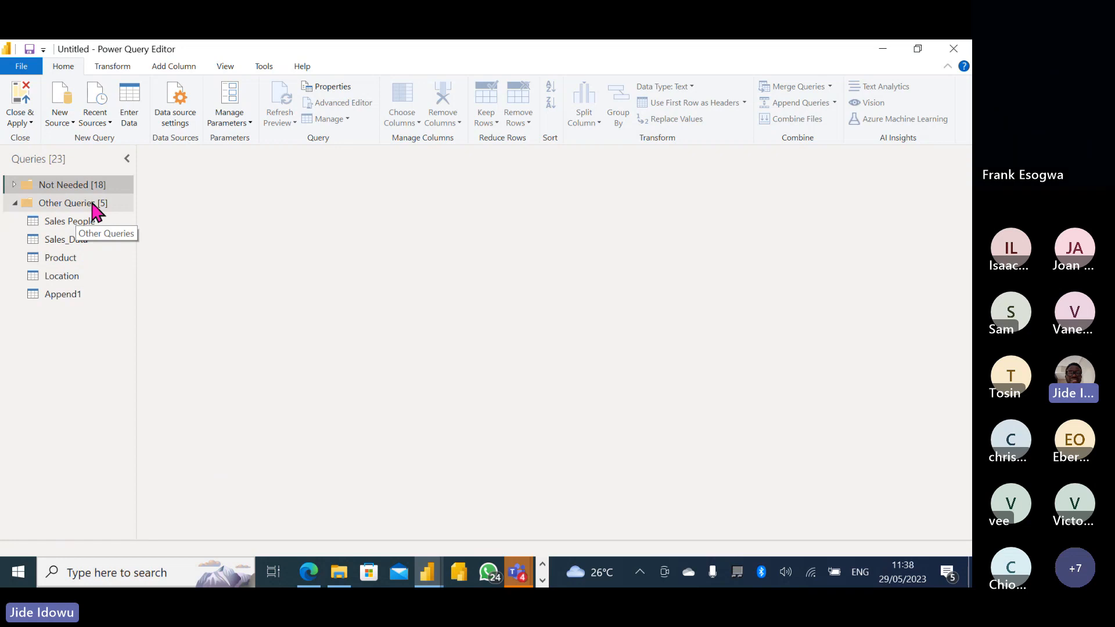
click(61, 205)
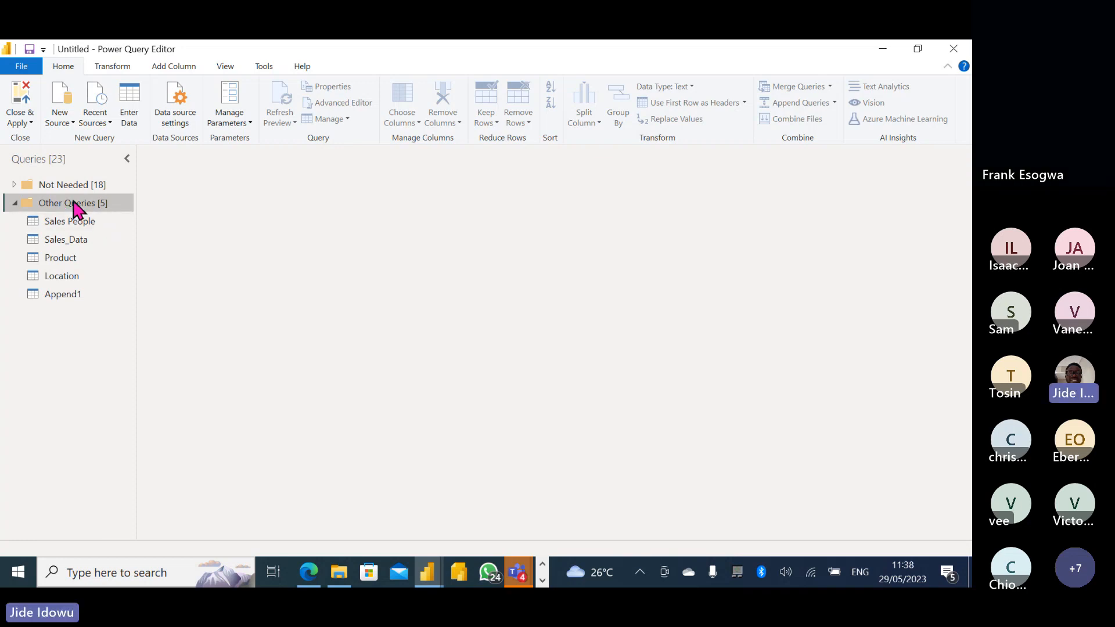
Collapse and re-expand Other Queries, then expand the Not Needed group to list its 18 tables.
right_click(100, 204)
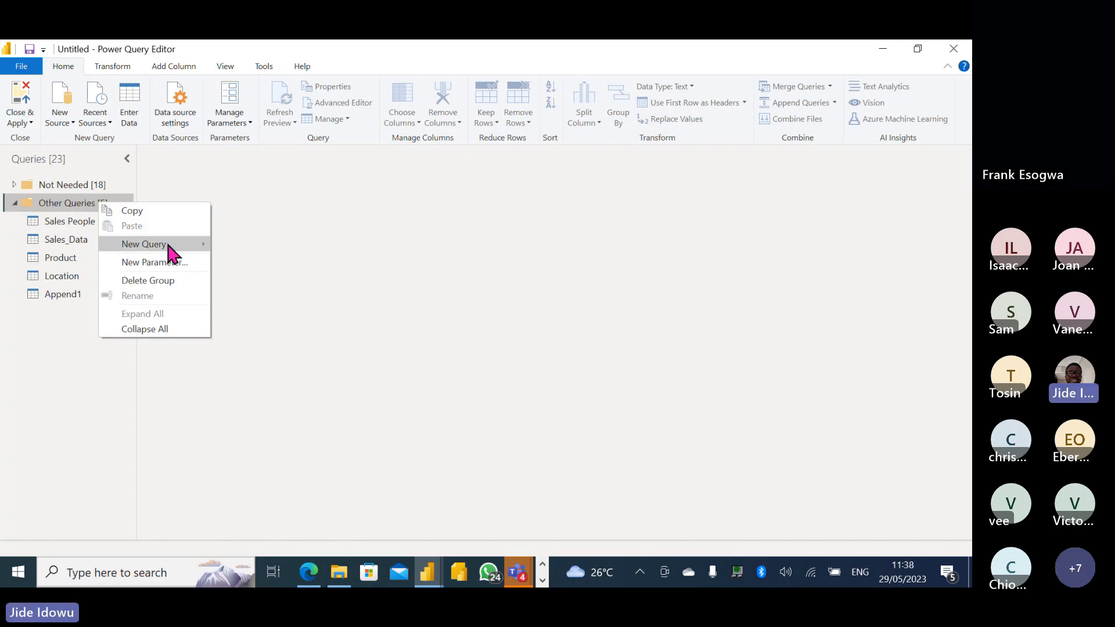
mouse_move(169, 248)
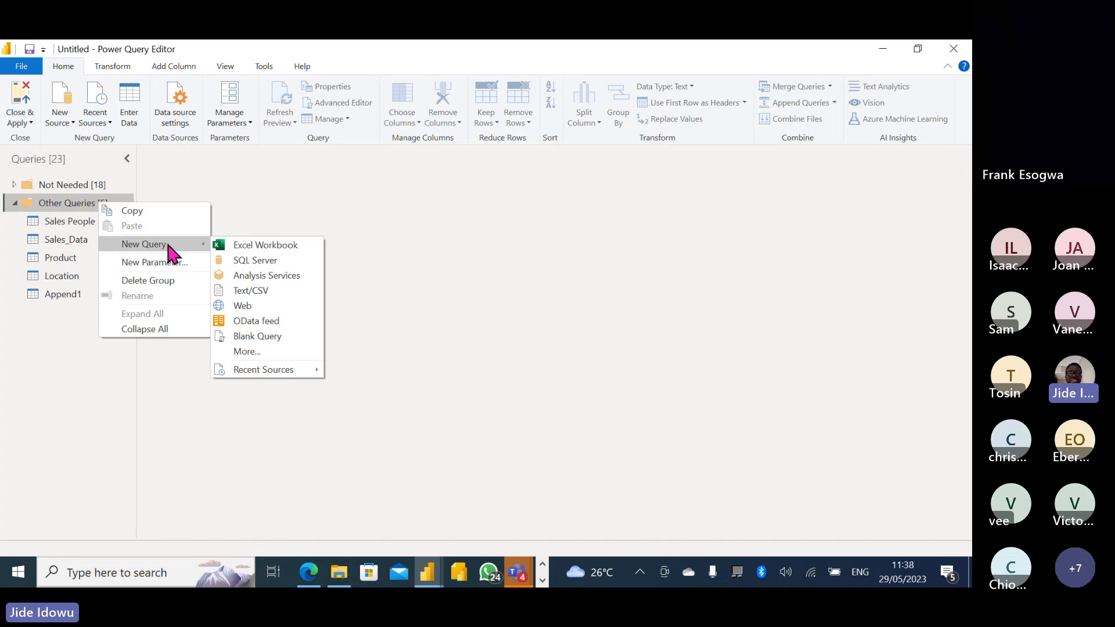
click(14, 203)
click(14, 203)
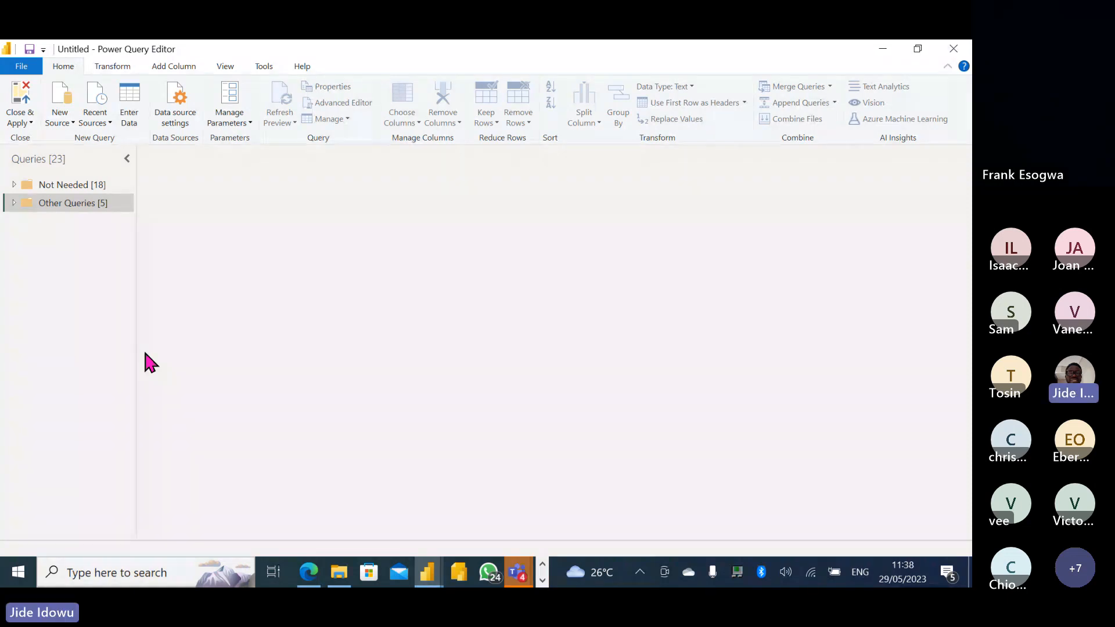
click(12, 203)
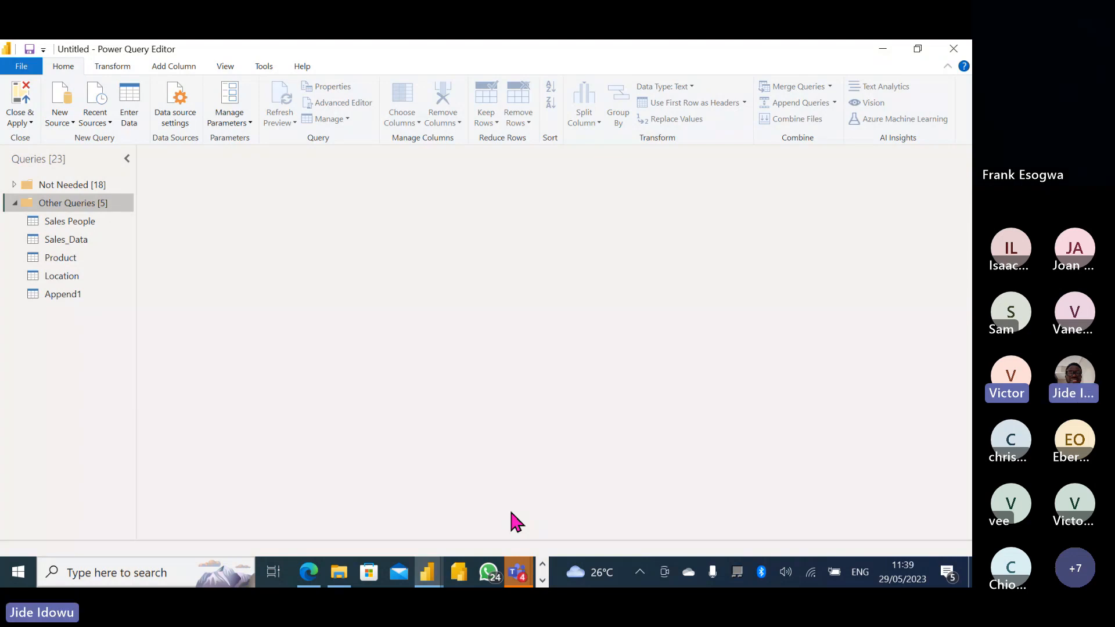
click(15, 184)
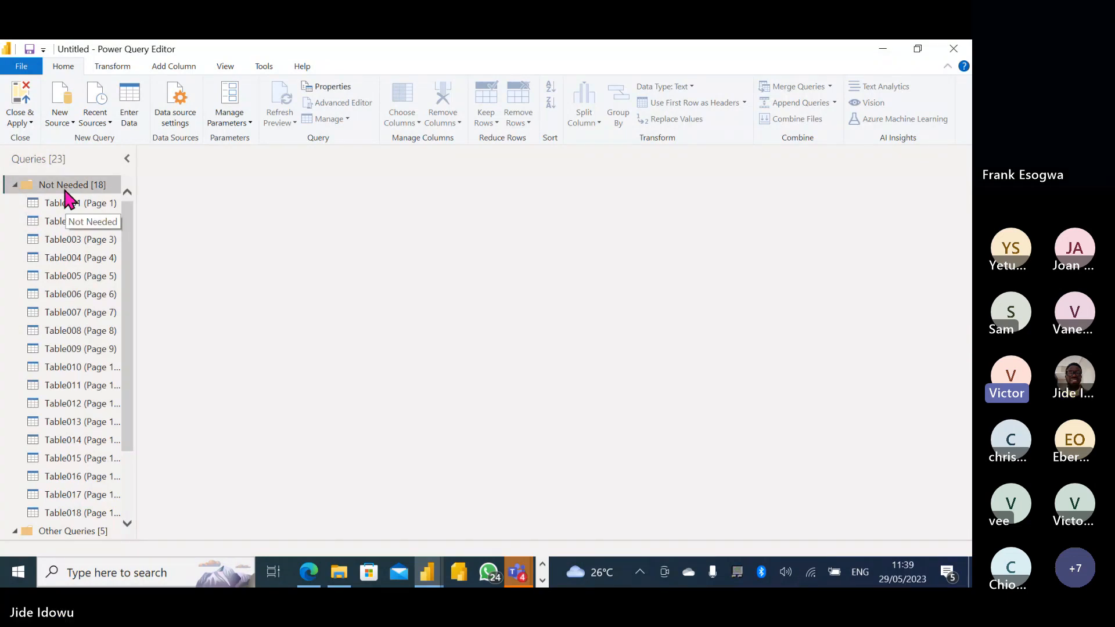
Try deleting the Not Needed group and dismiss the resulting error.
right_click(40, 186)
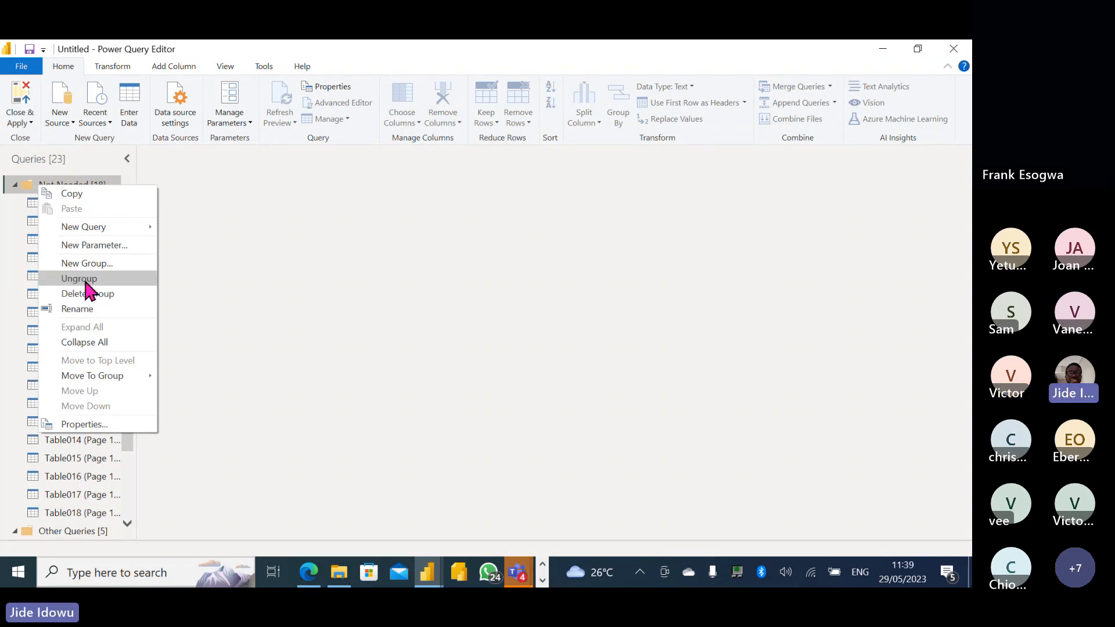
click(93, 298)
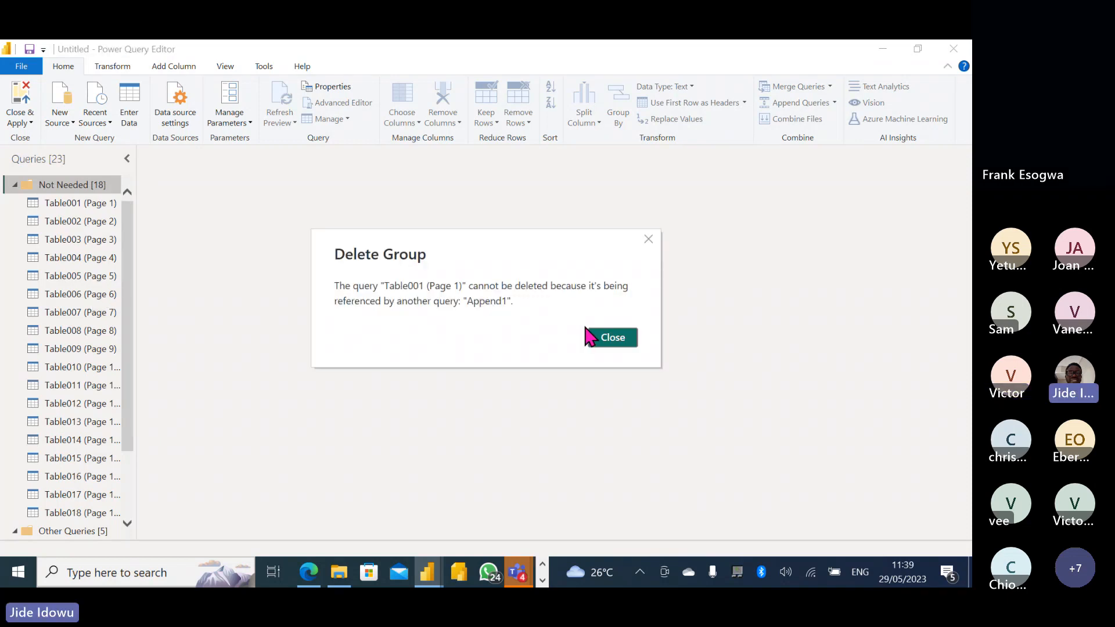
click(614, 338)
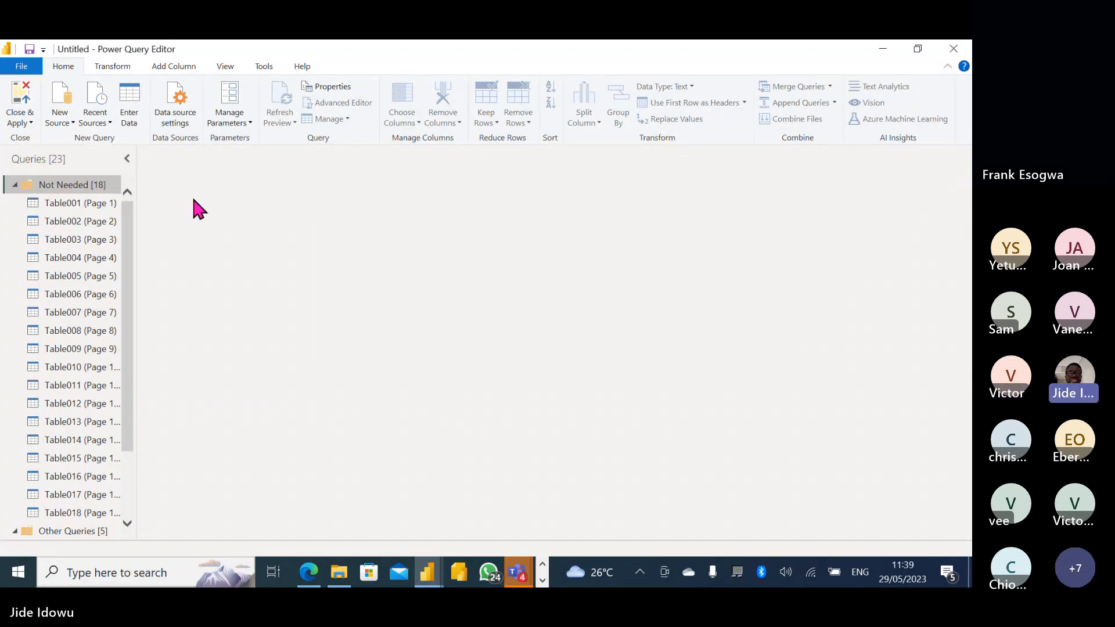
Select Table001 through Table018, leave their context menu unused, and collapse Not Needed.
click(70, 206)
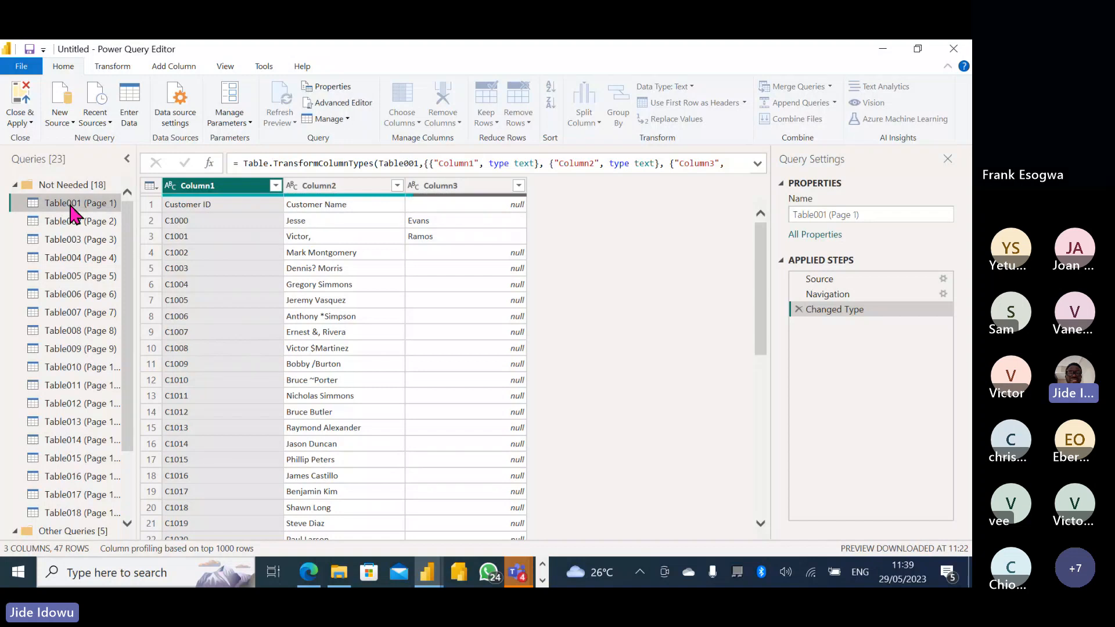
shift+click(84, 513)
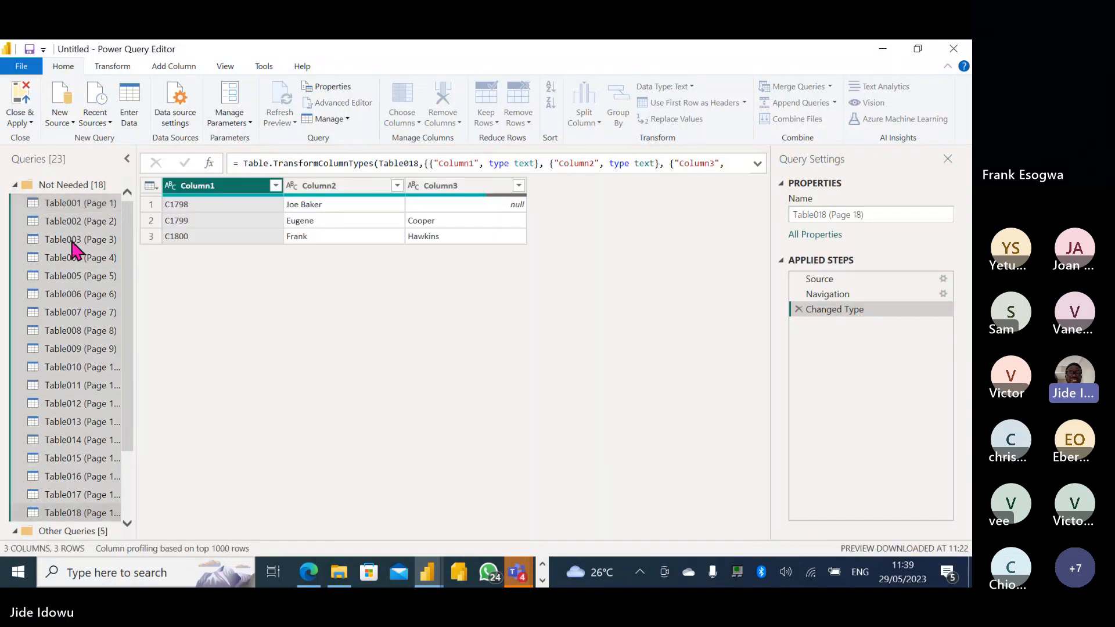
right_click(71, 242)
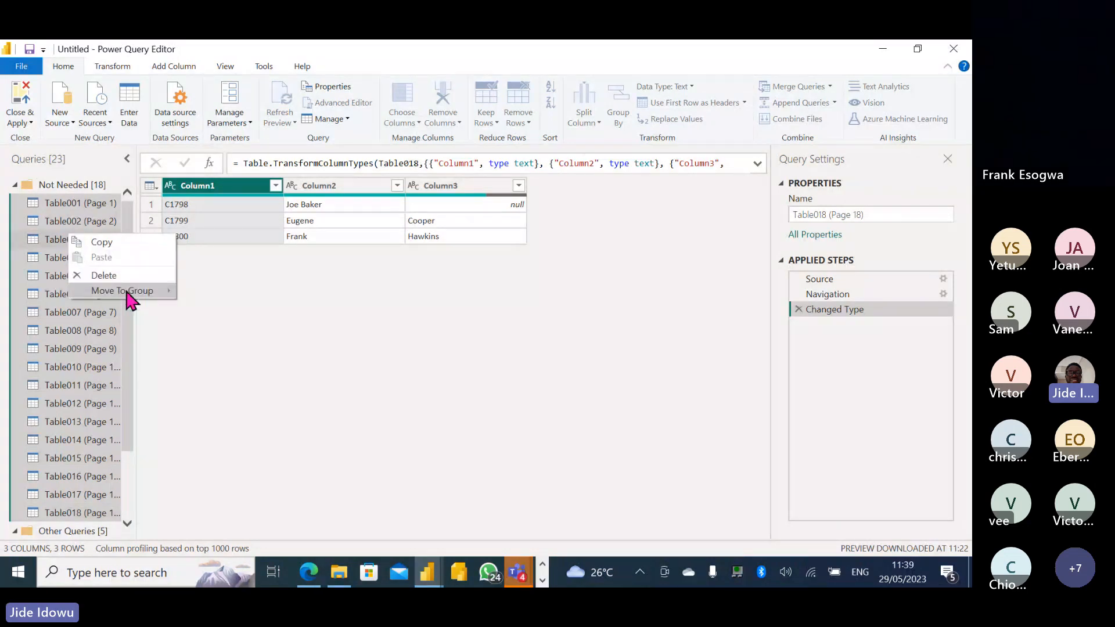
mouse_move(127, 292)
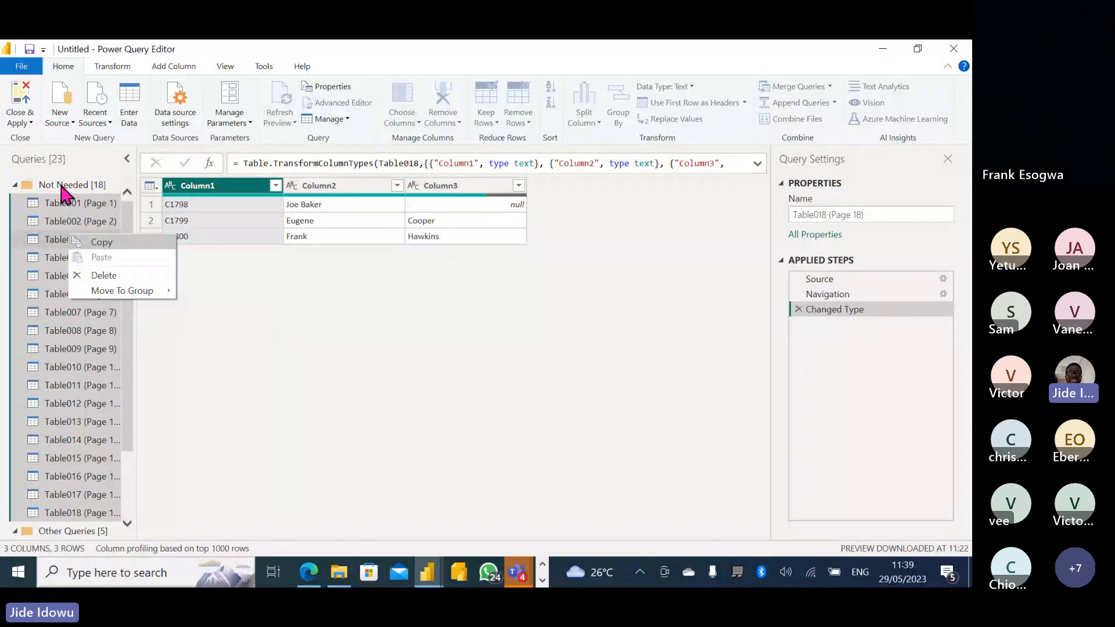
click(13, 183)
click(14, 184)
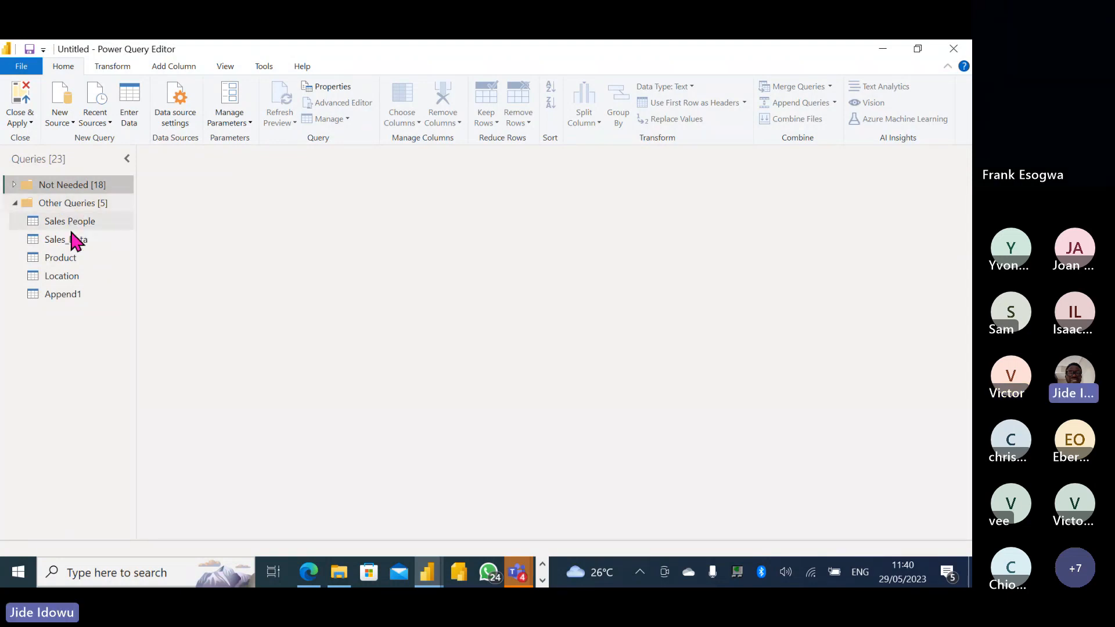
Group Sales People, Sales_Data, Product, Location and Append1 into a new group named Main Data.
right_click(72, 204)
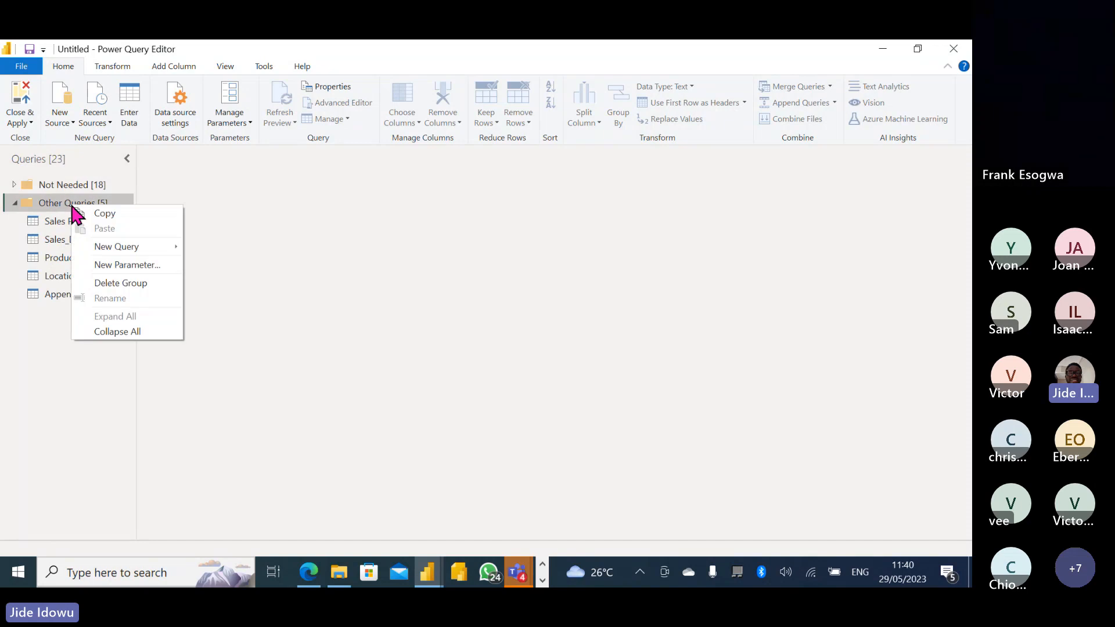
click(60, 225)
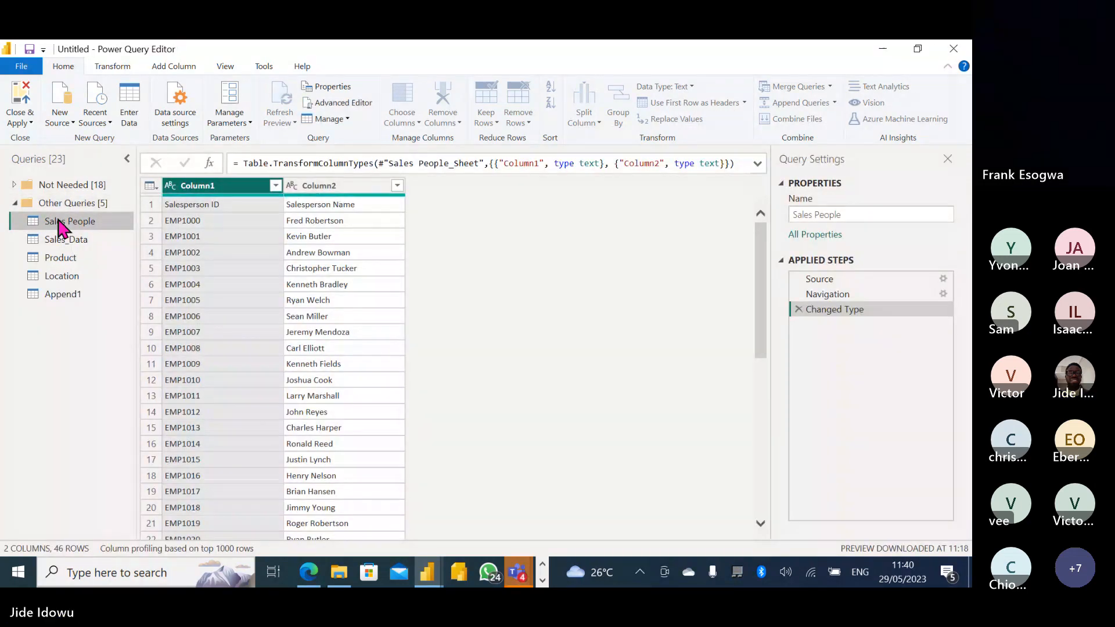
shift+click(64, 294)
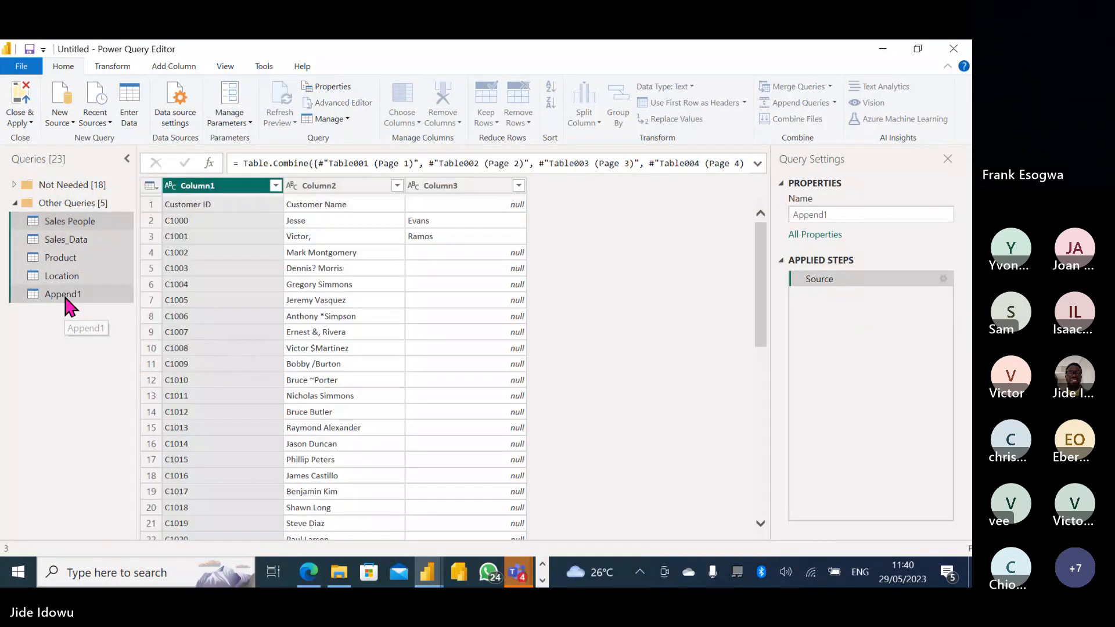
right_click(64, 275)
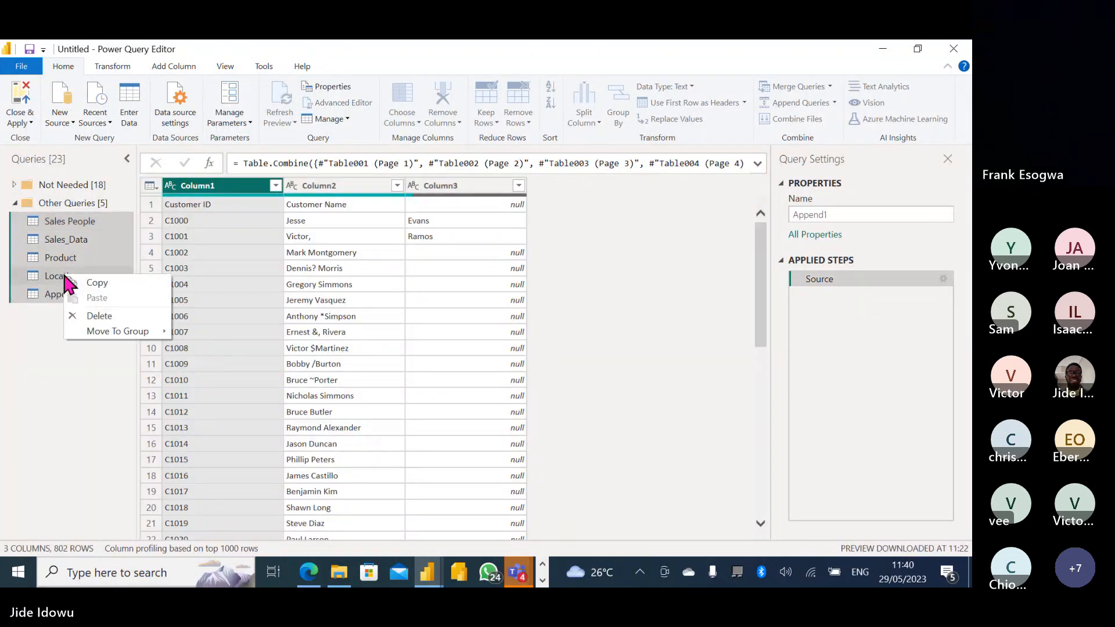
mouse_move(138, 332)
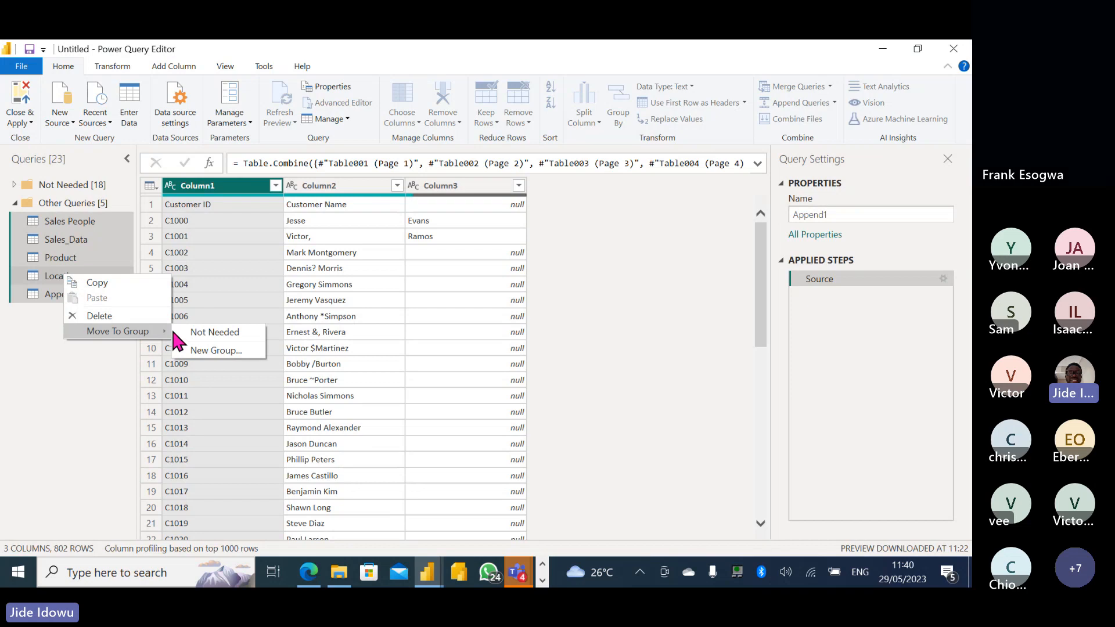
click(203, 349)
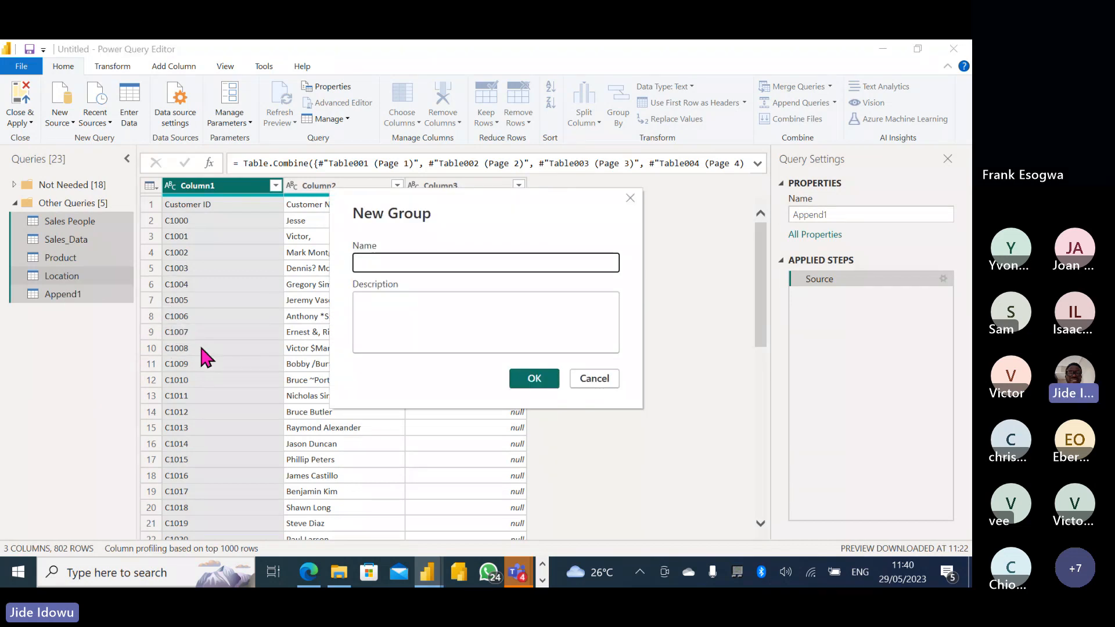
text(The )
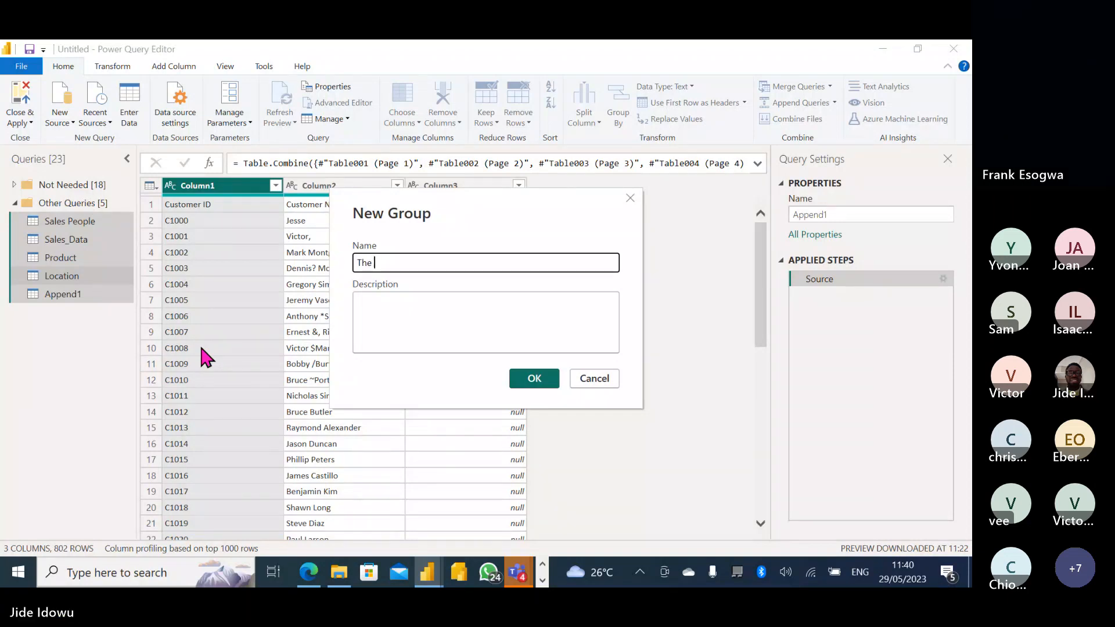
text(mai)
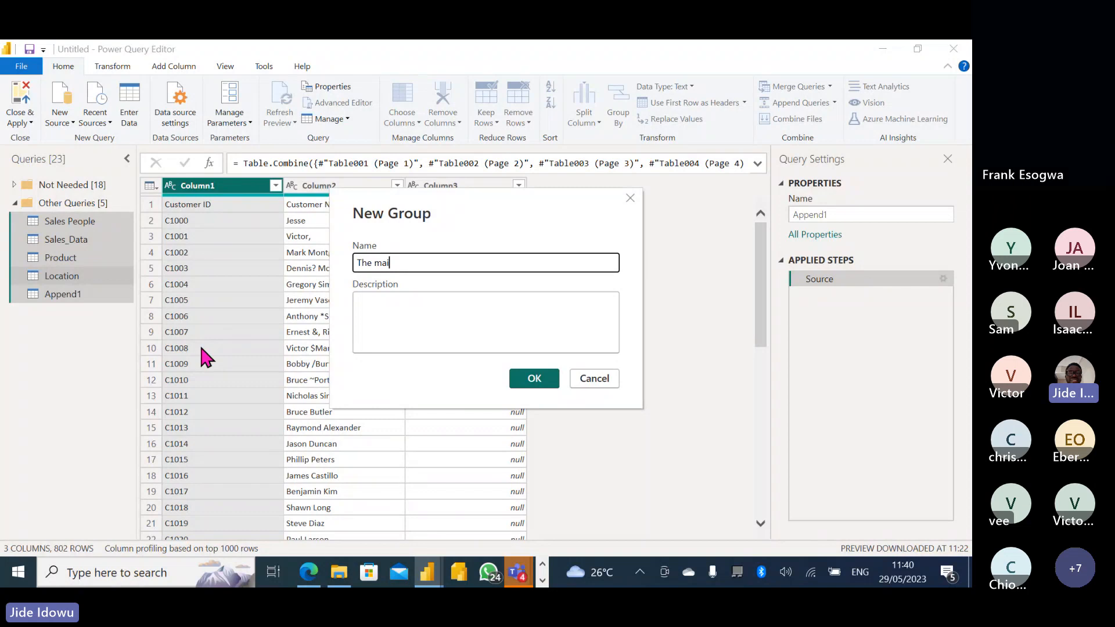
text(n D)
key(BackSpace)
key(BackSpace)
key(BackSpace)
key(BackSpace)
key(BackSpace)
key(BackSpace)
key(BackSpace)
key(BackSpace)
key(BackSpace)
key(BackSpace)
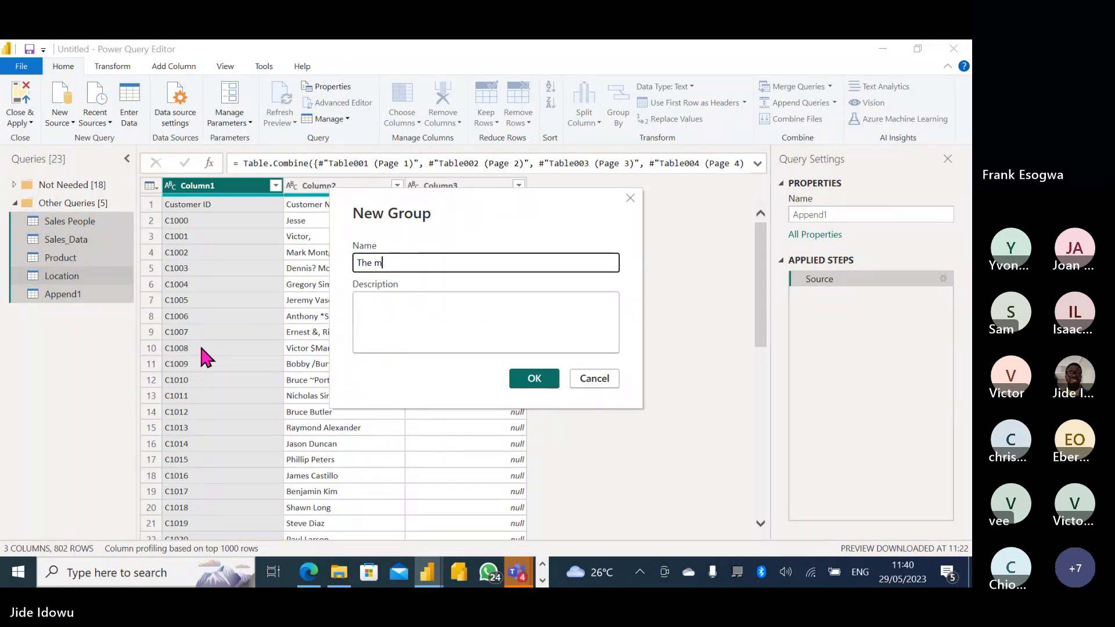
text(Main Data)
click(533, 381)
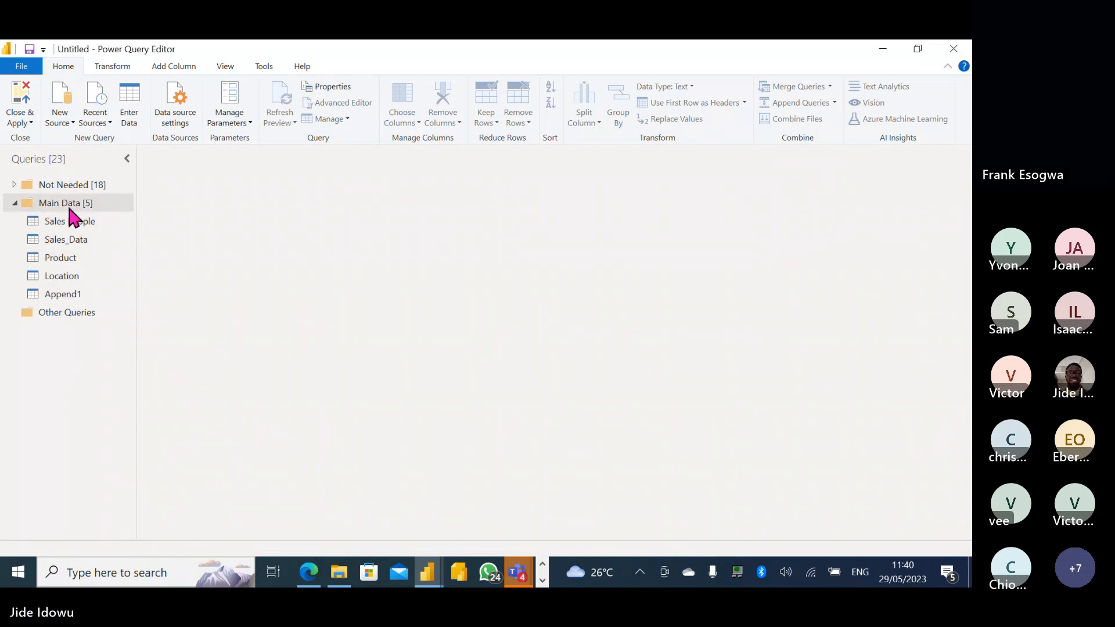
Collapse Main Data and expand the Not Needed group to show Table001 through Table018.
click(15, 203)
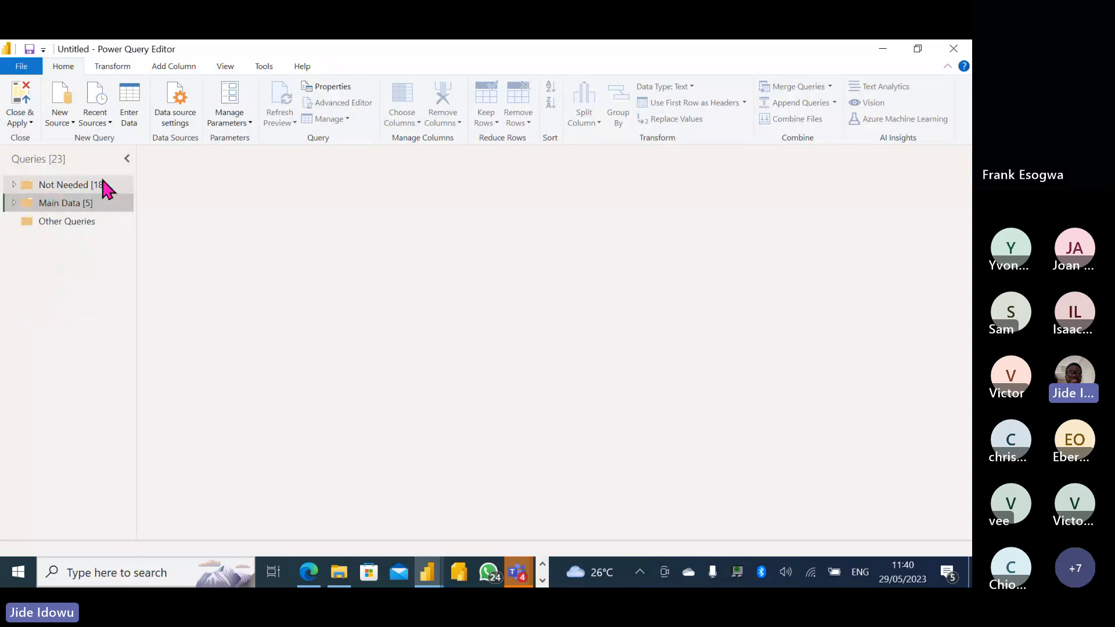
right_click(64, 226)
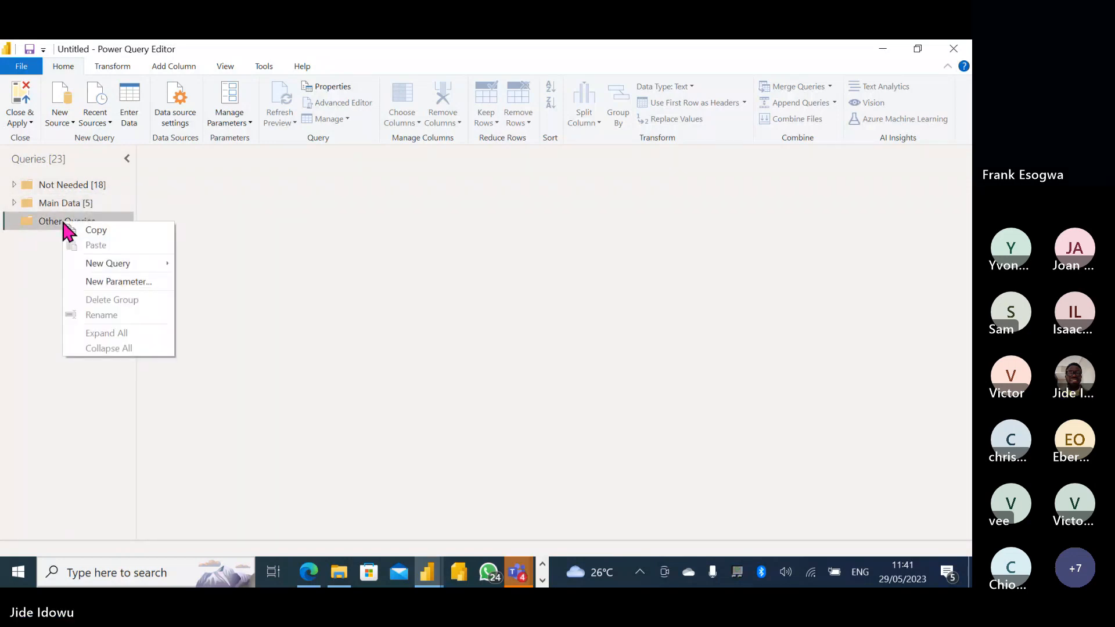
click(40, 227)
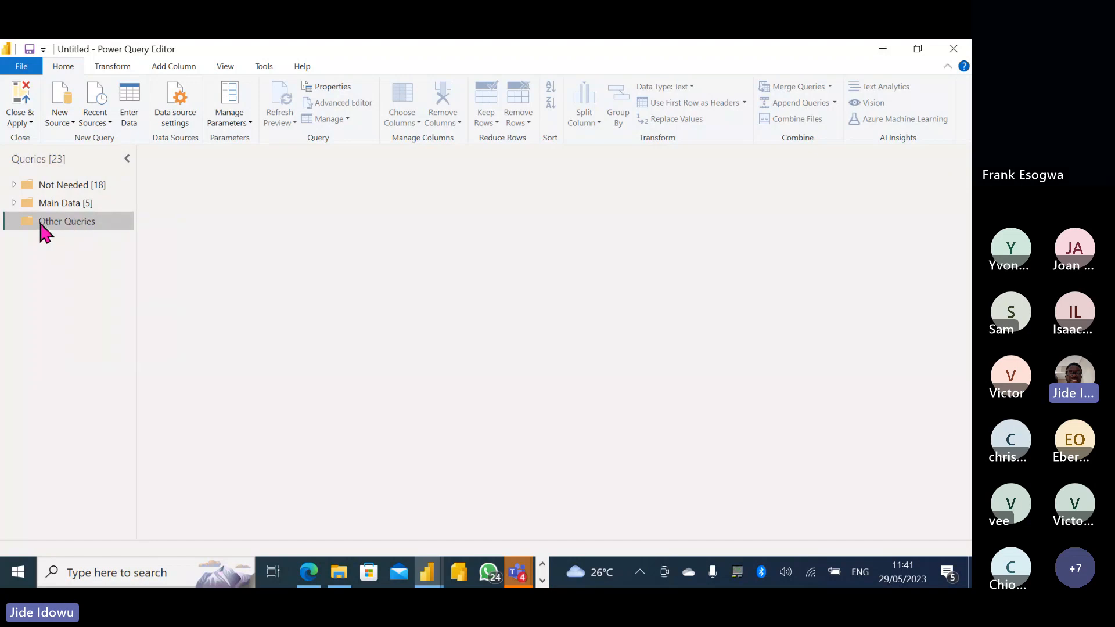
click(15, 185)
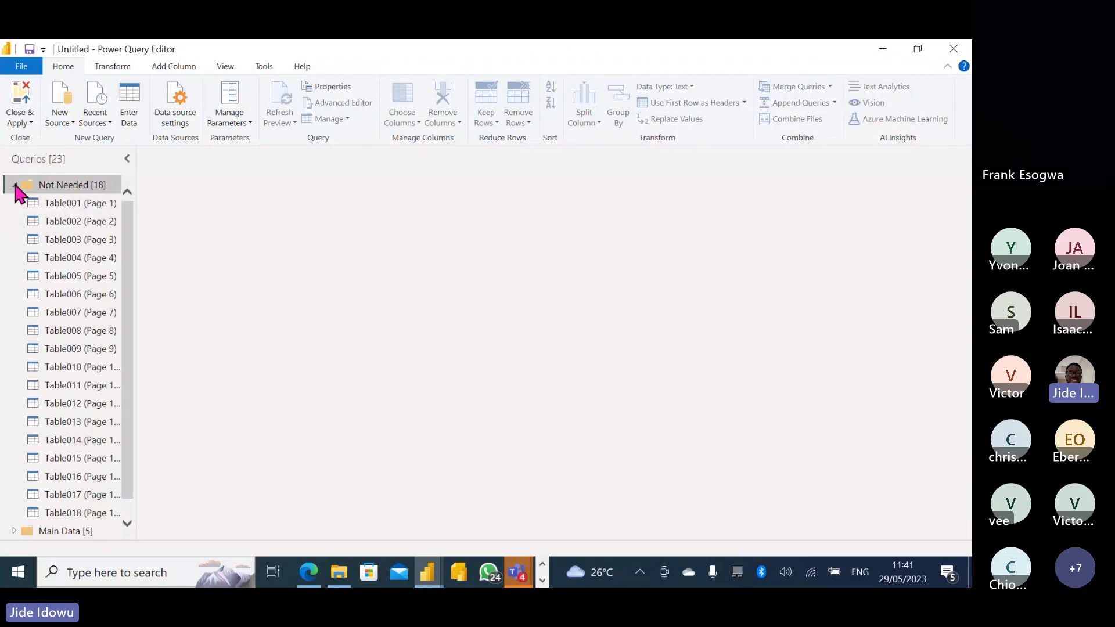
click(15, 184)
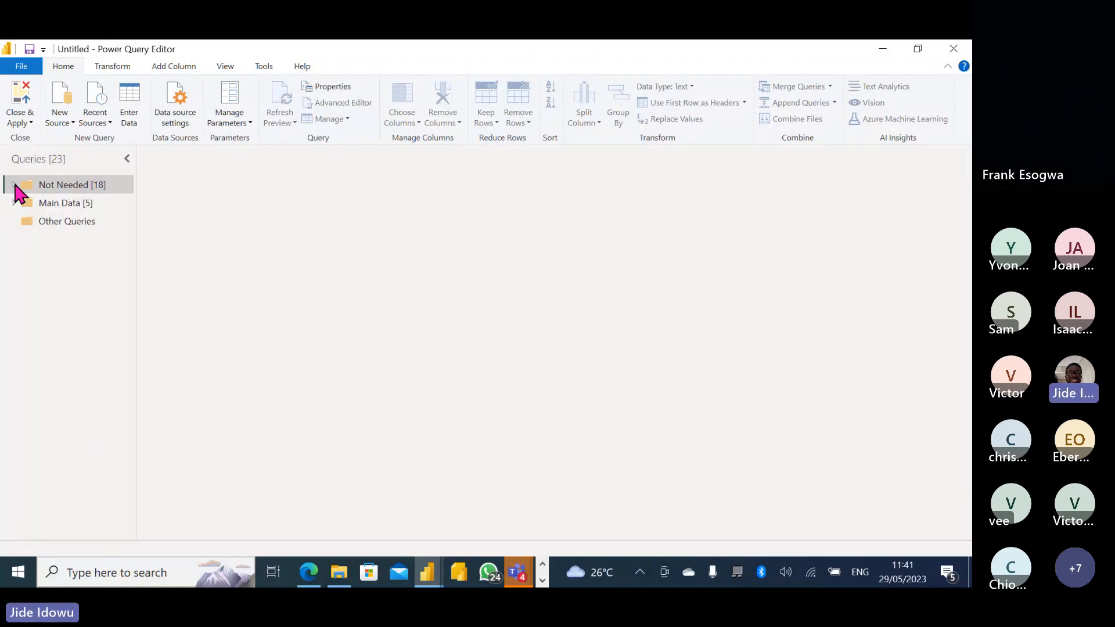
click(14, 184)
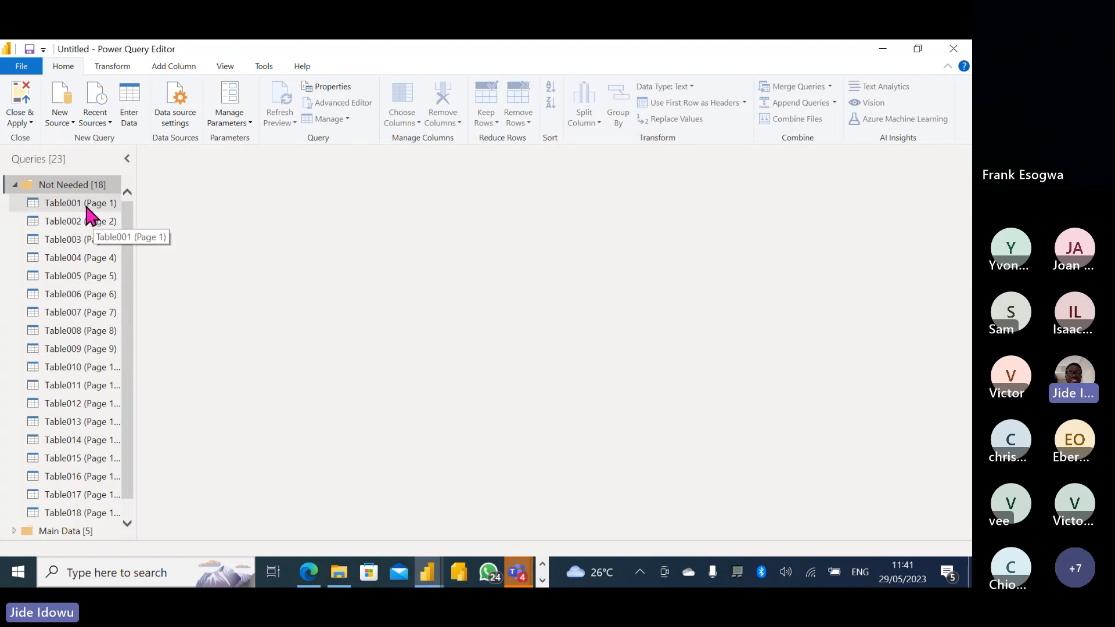
Turn off Enable load for Table001, Table002 and Table003.
right_click(90, 215)
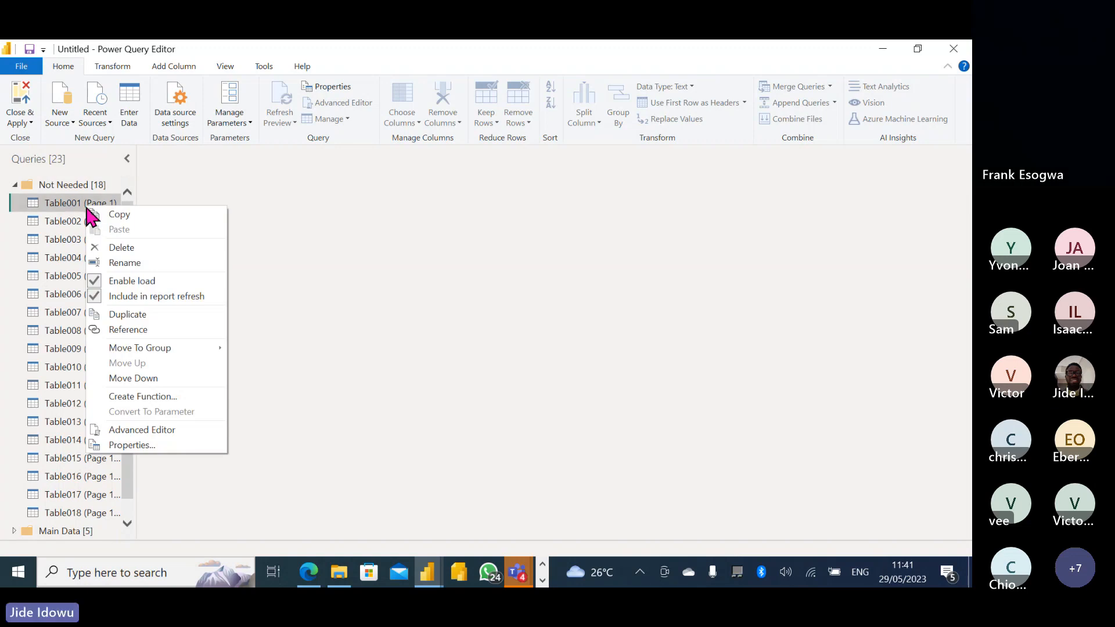
click(137, 283)
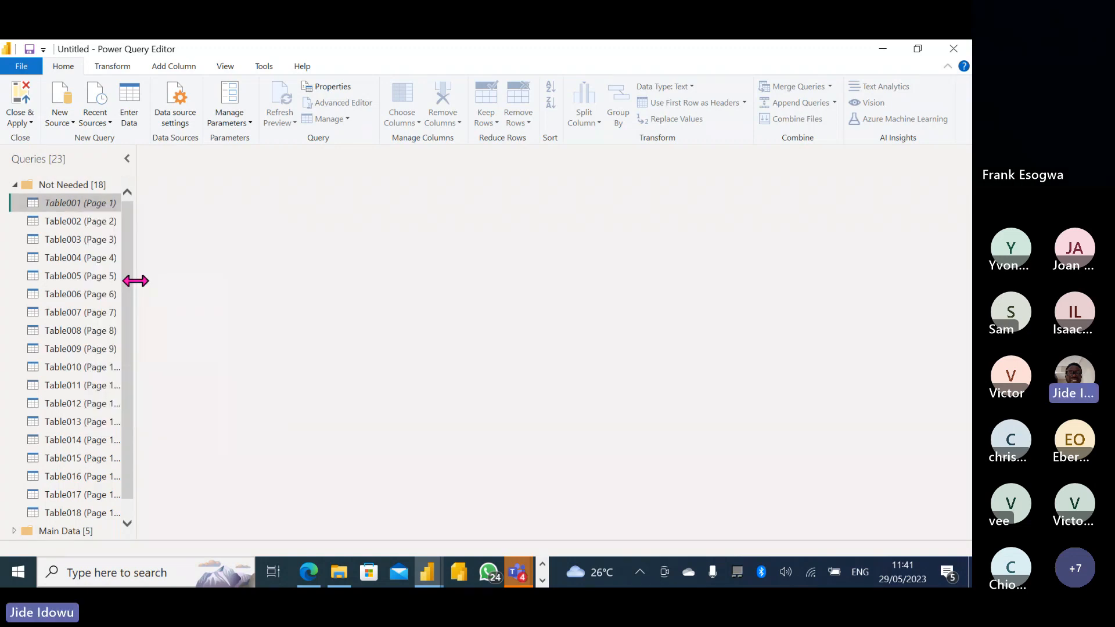
right_click(78, 222)
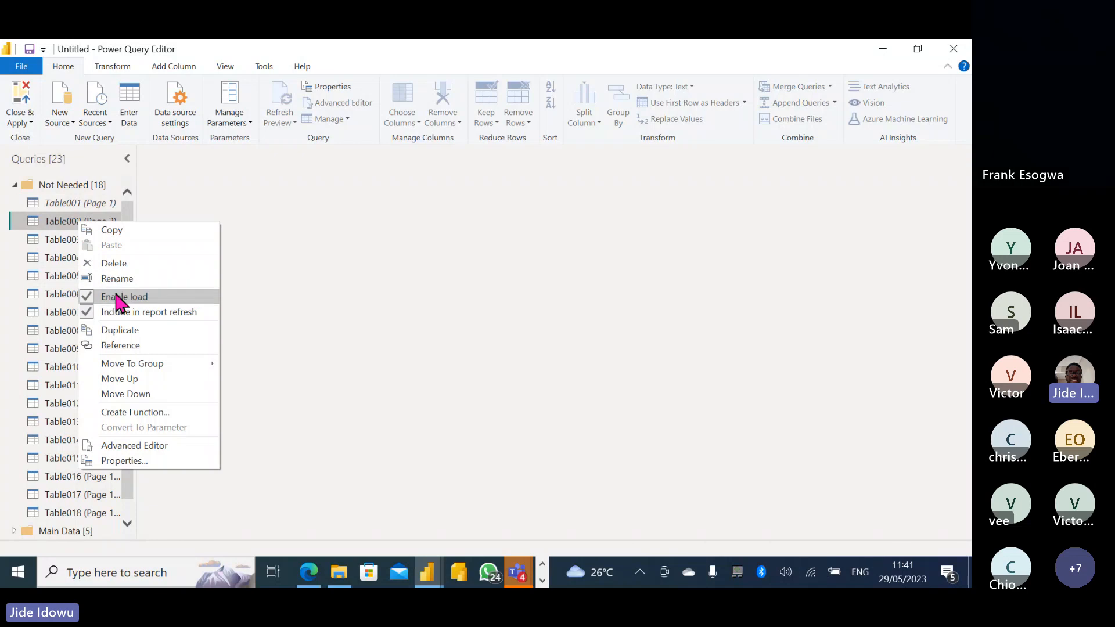
click(117, 297)
right_click(74, 241)
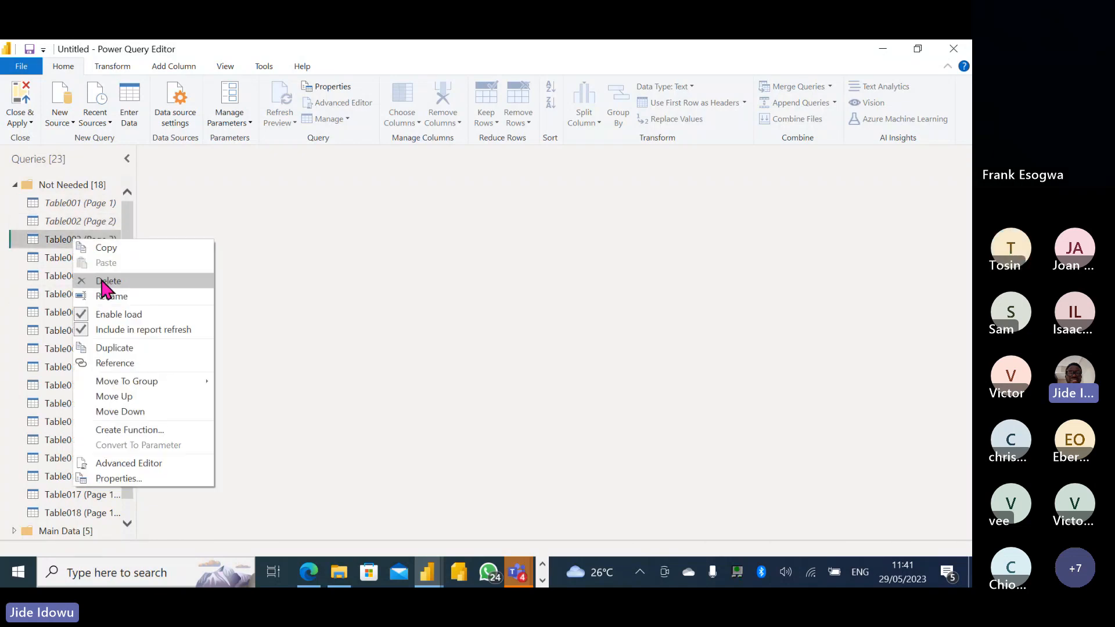
click(111, 314)
Turn off Enable load for Table004, Table005 and Table006.
click(71, 259)
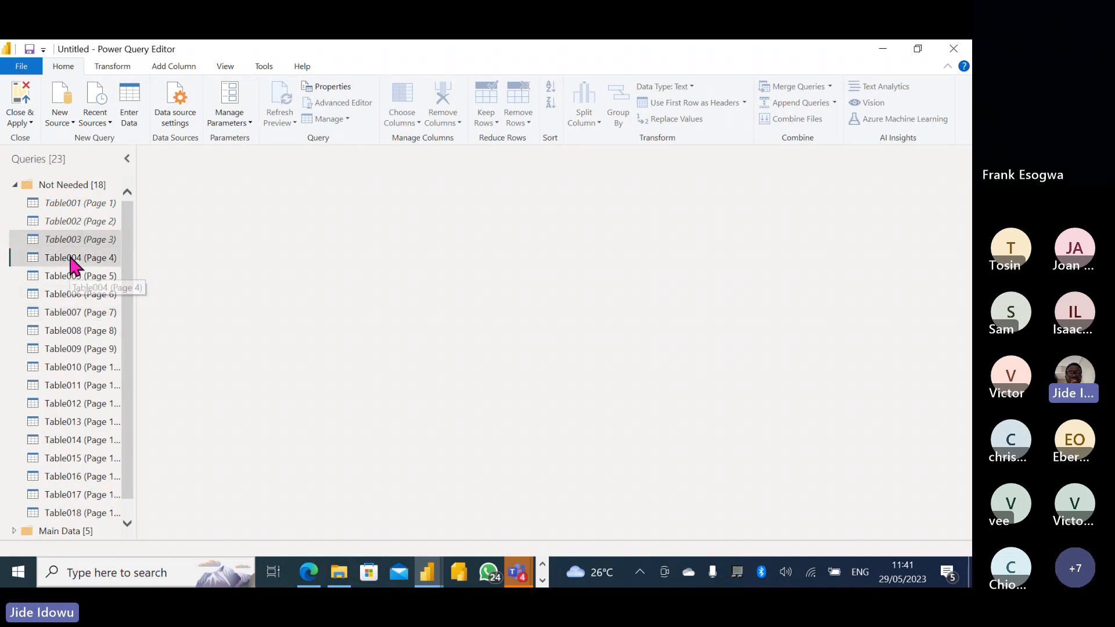
key(shift+Down)
key(shift+Down)
key(shift+Down)
key(shift+Down)
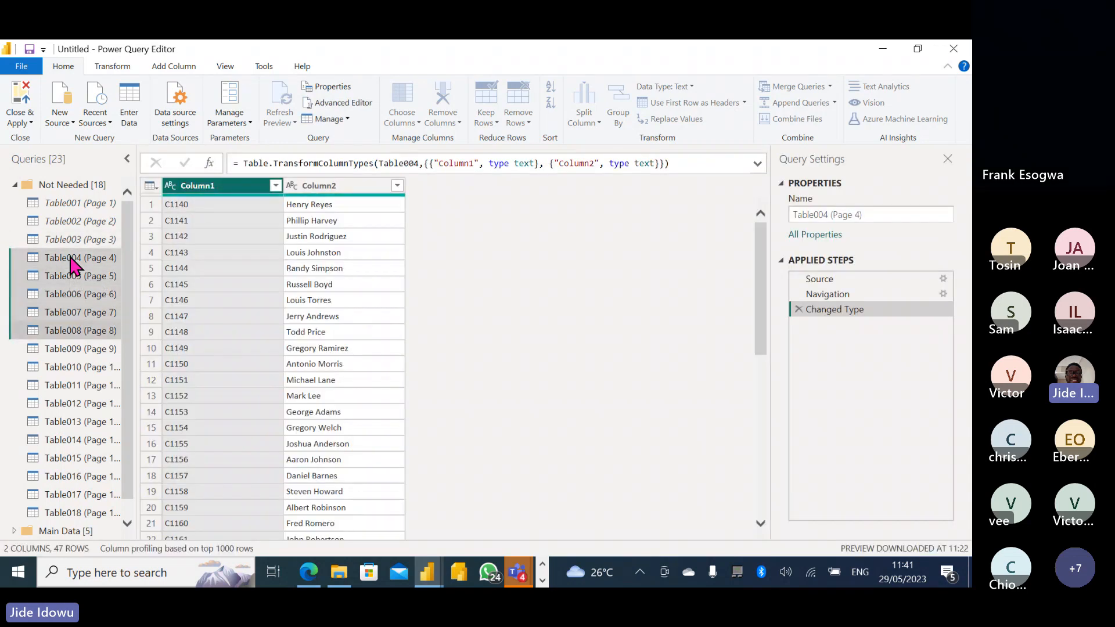
right_click(71, 259)
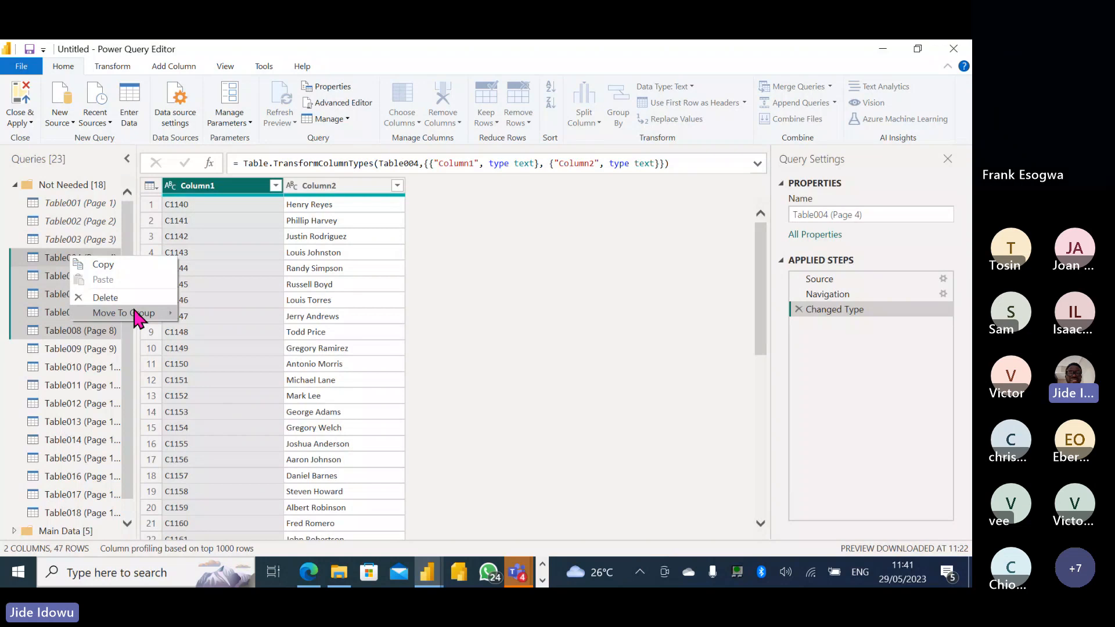
mouse_move(132, 310)
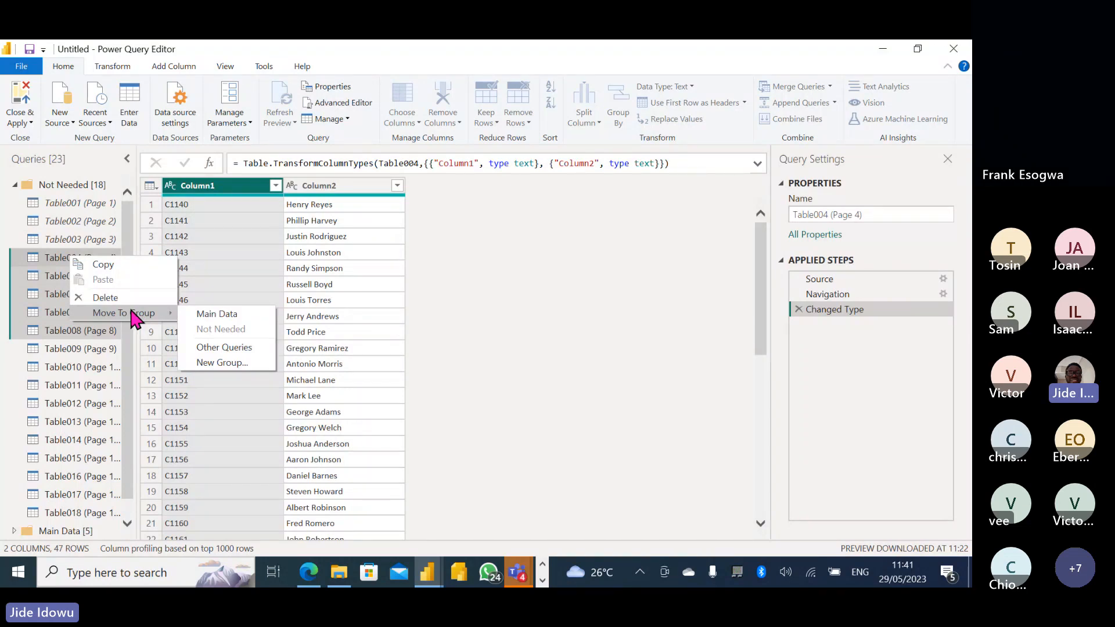
click(58, 221)
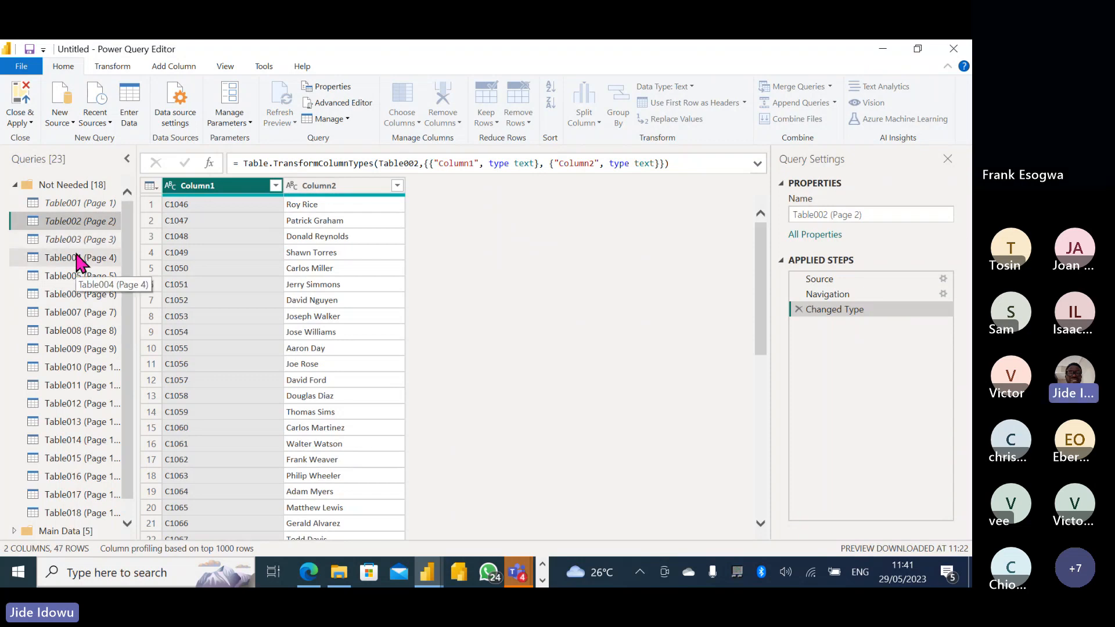
right_click(80, 263)
click(118, 328)
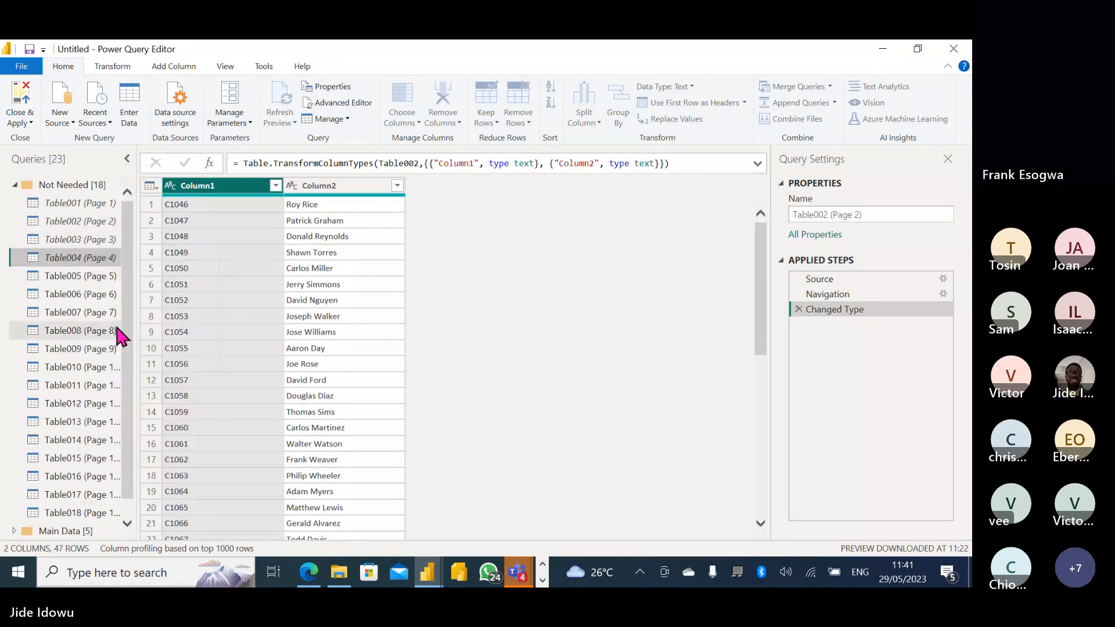
right_click(75, 278)
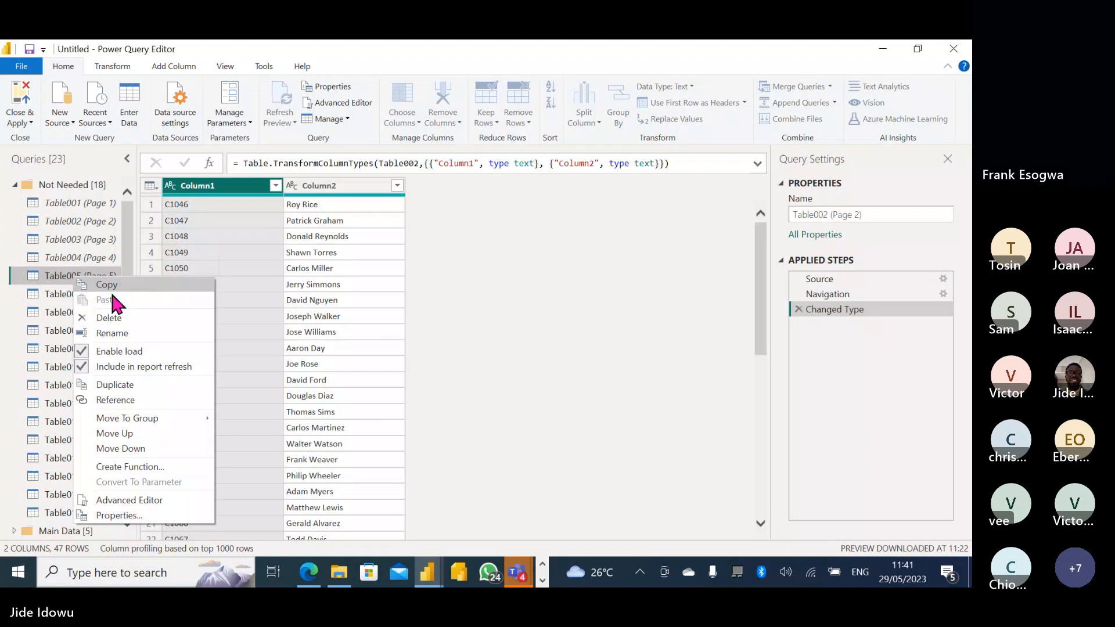
click(118, 350)
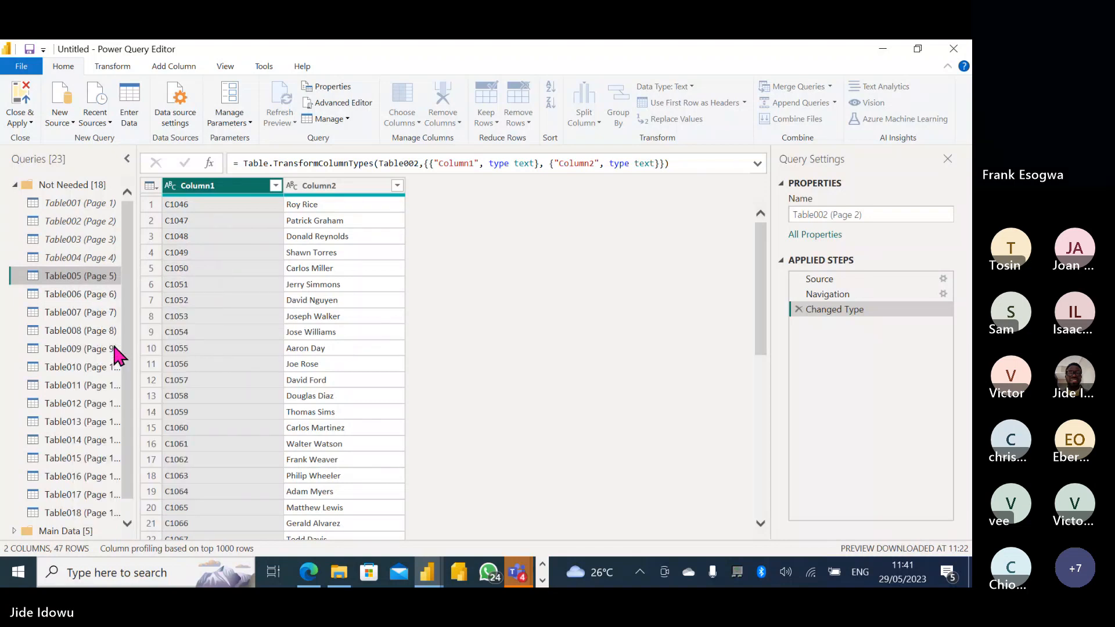
right_click(72, 295)
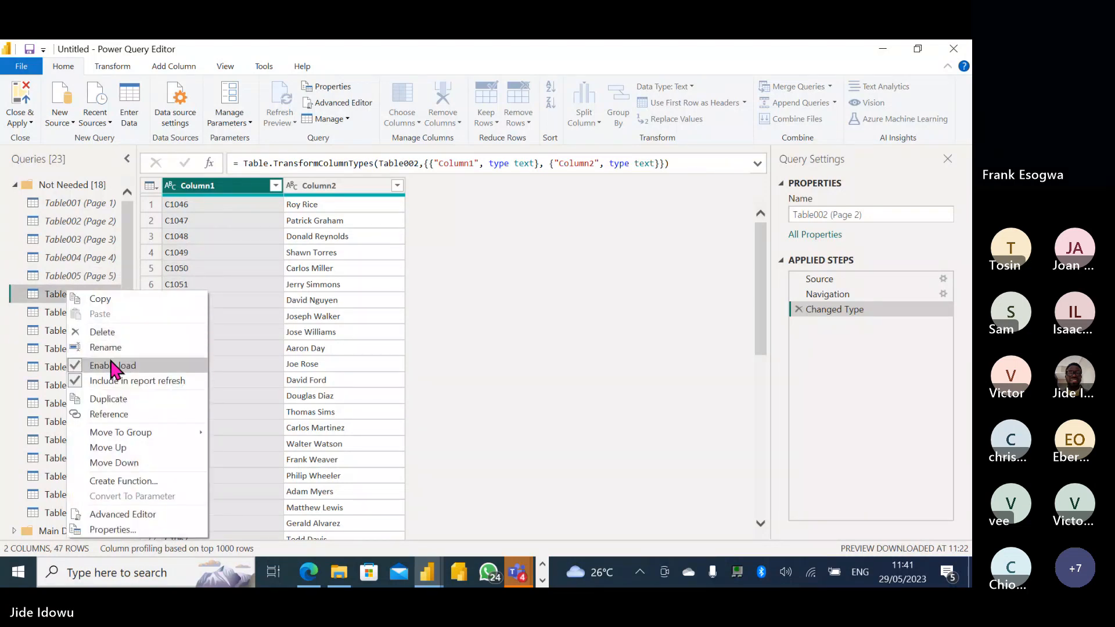
click(114, 367)
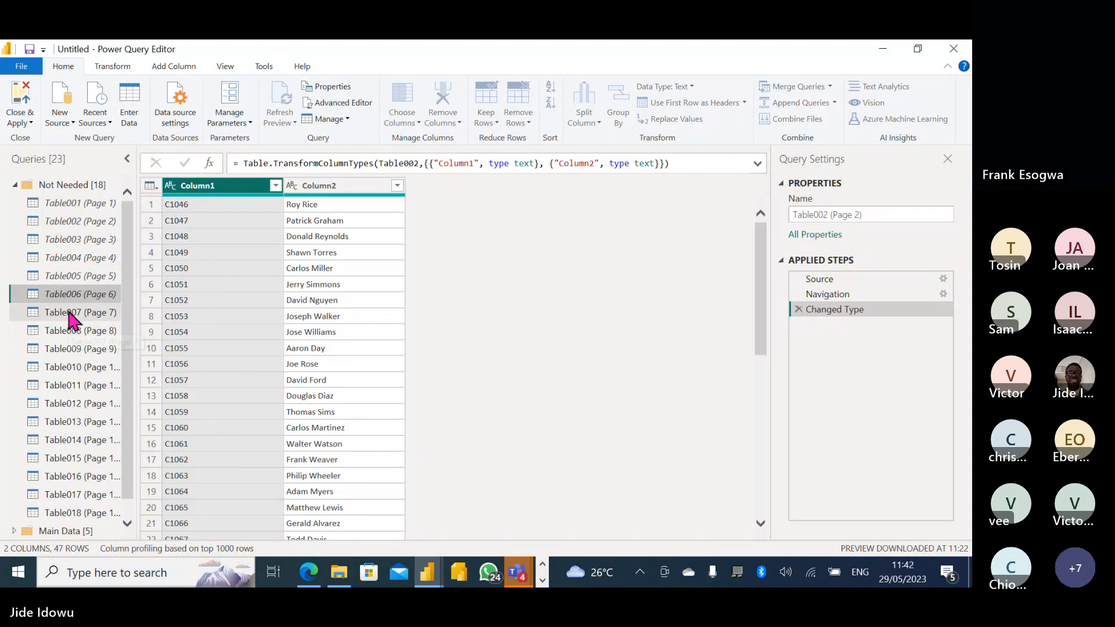
Turn off Enable load for Table007 through Table012.
right_click(69, 312)
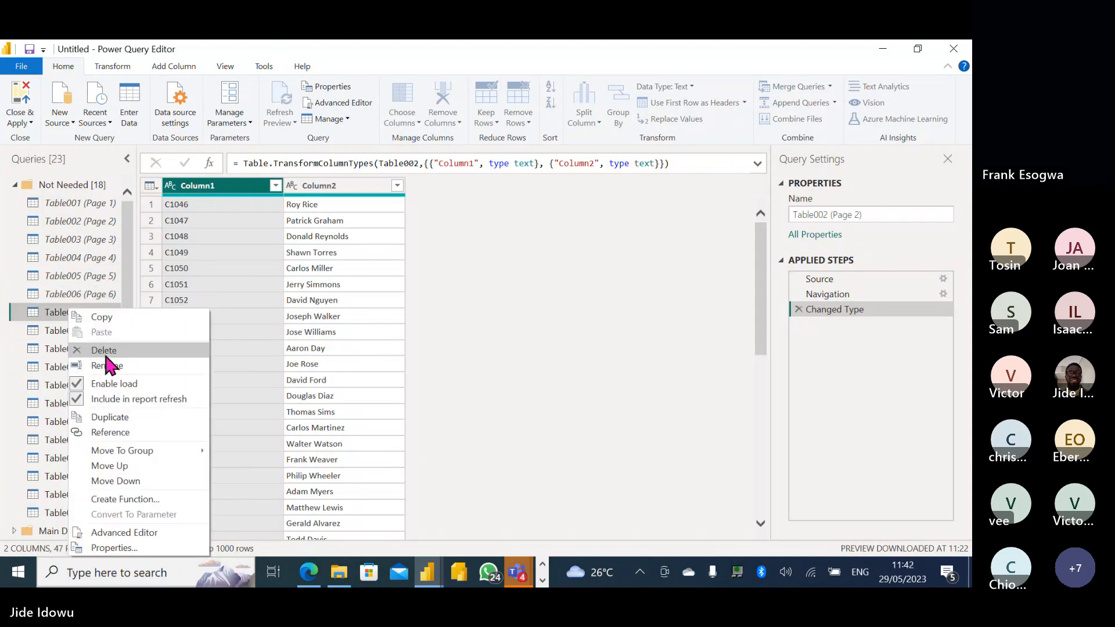
click(113, 384)
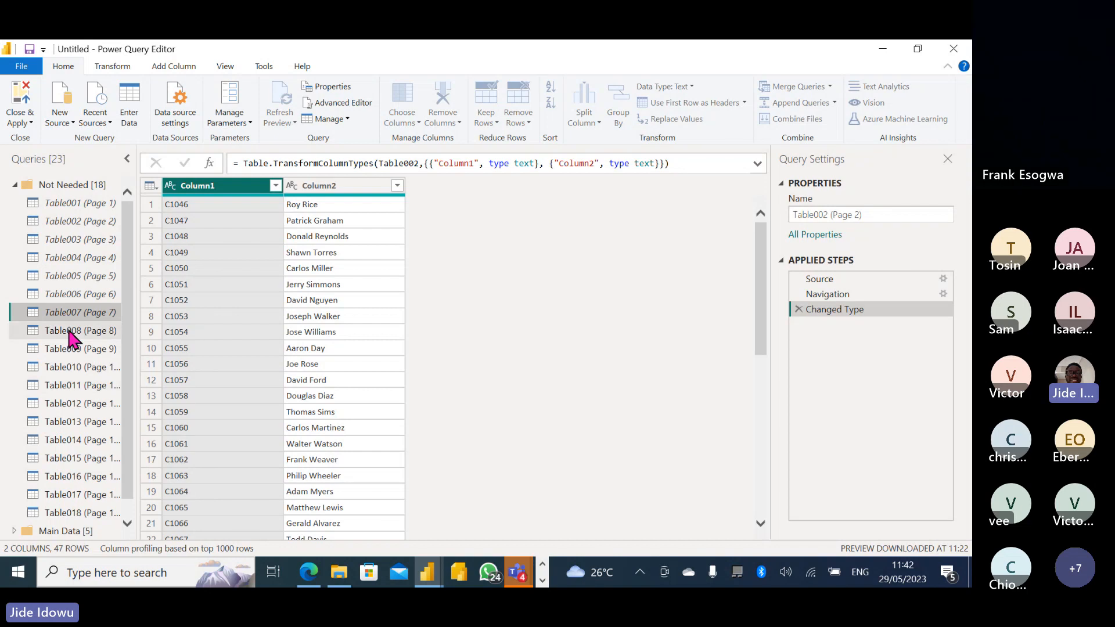
right_click(69, 334)
click(114, 384)
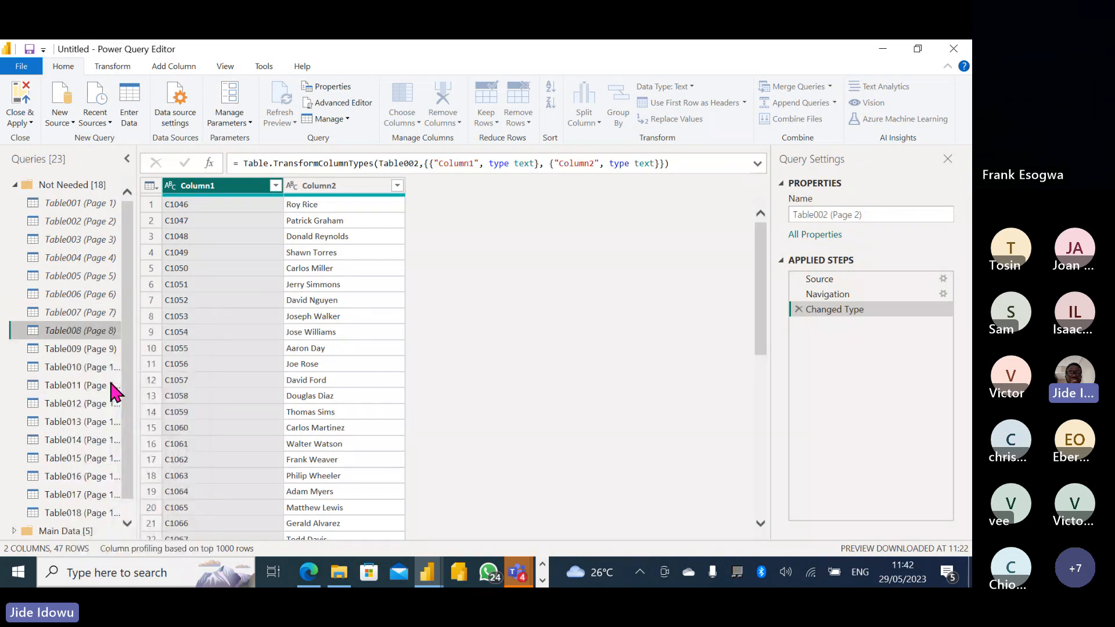
click(68, 353)
right_click(68, 353)
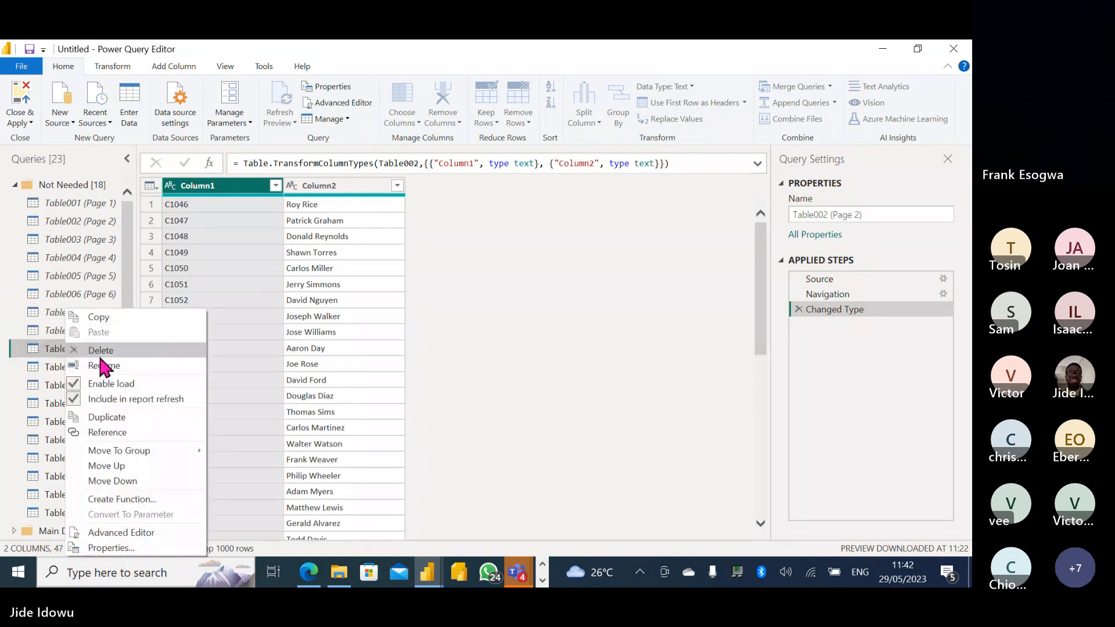
click(100, 383)
right_click(72, 367)
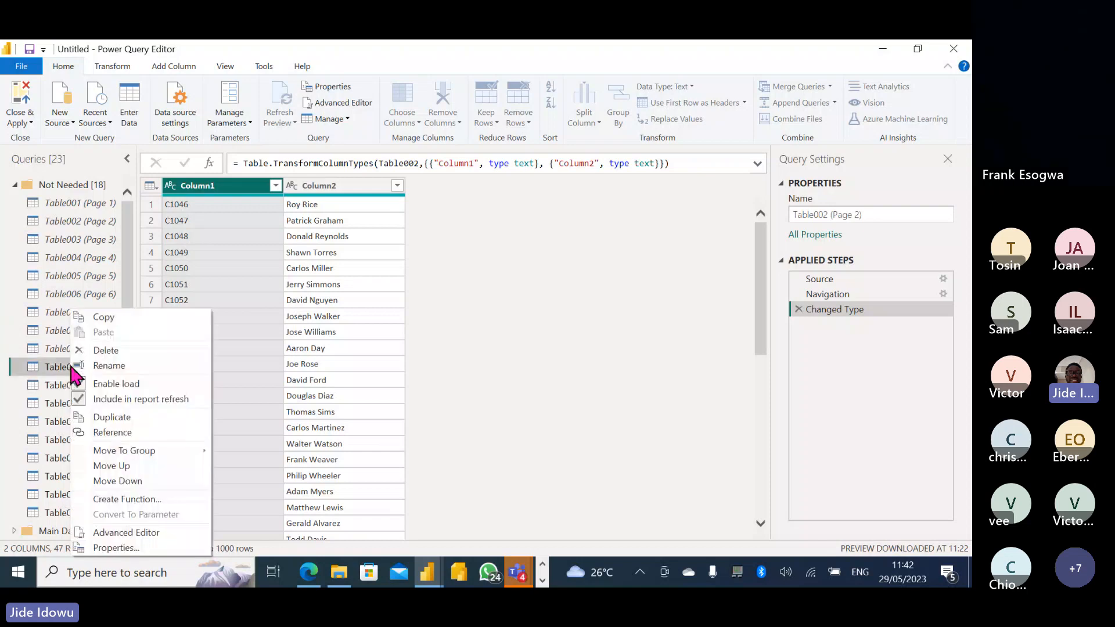
click(114, 384)
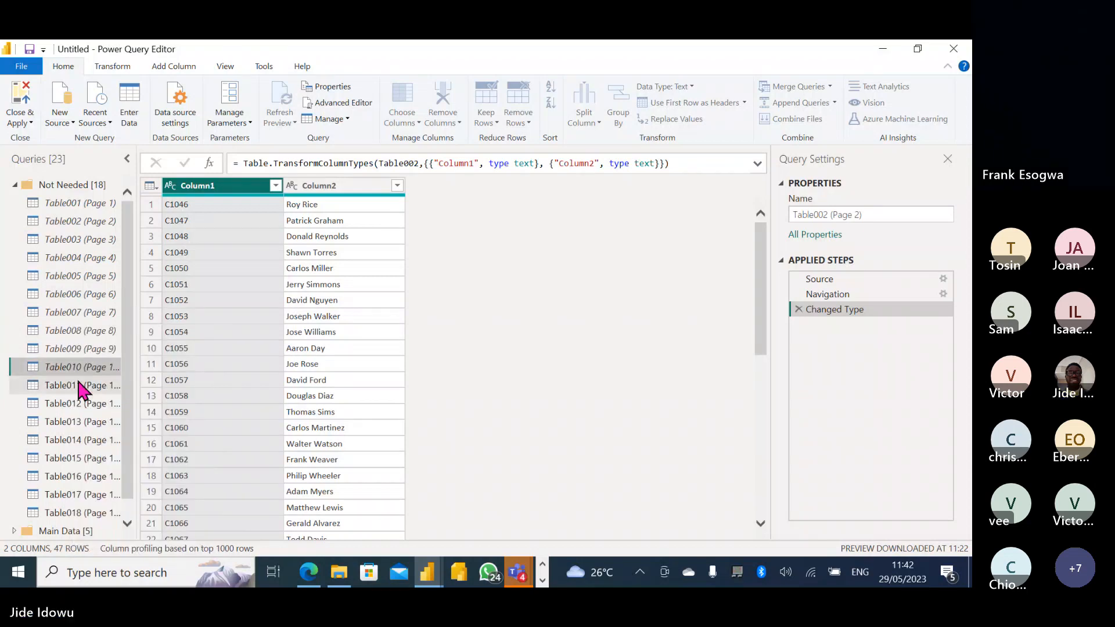
right_click(79, 386)
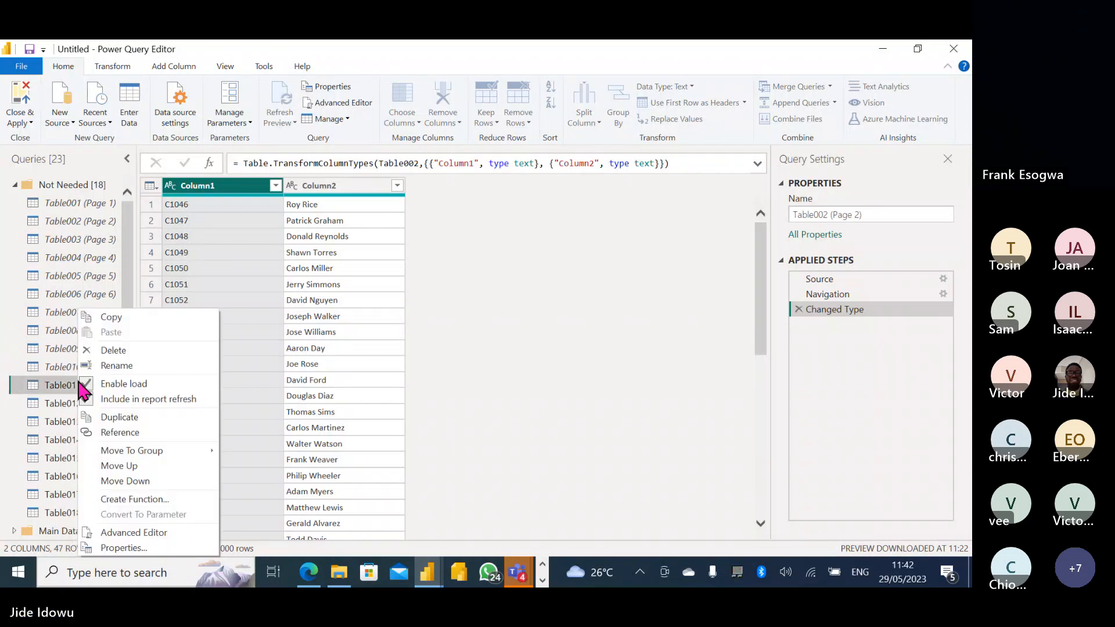
click(116, 383)
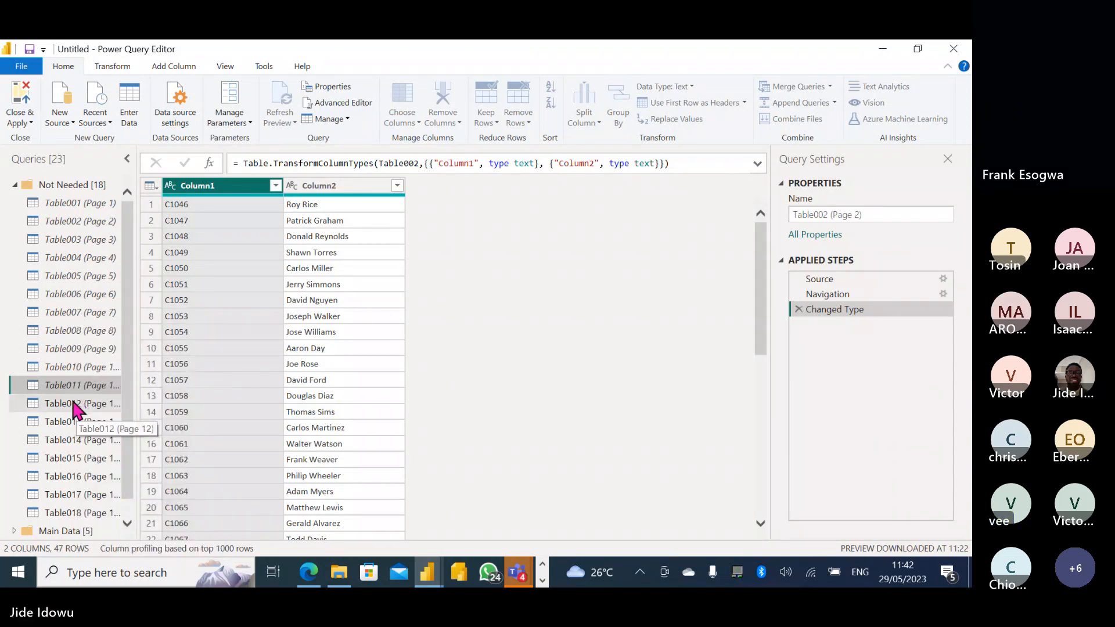
right_click(72, 400)
click(110, 383)
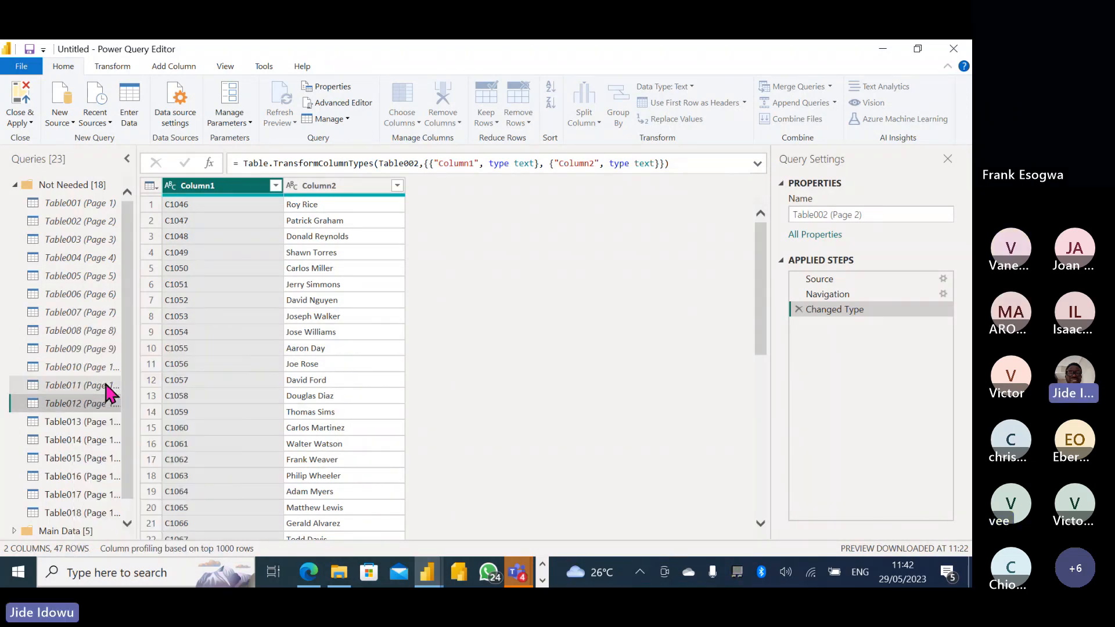
Turn off Enable load for Table013 through Table018.
right_click(72, 422)
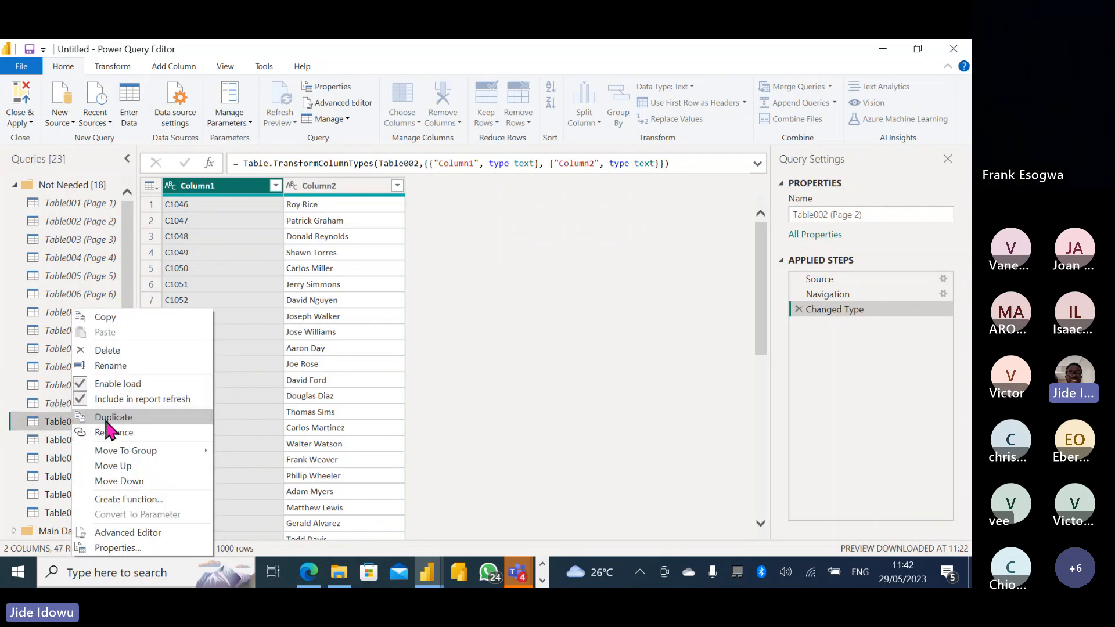
click(107, 386)
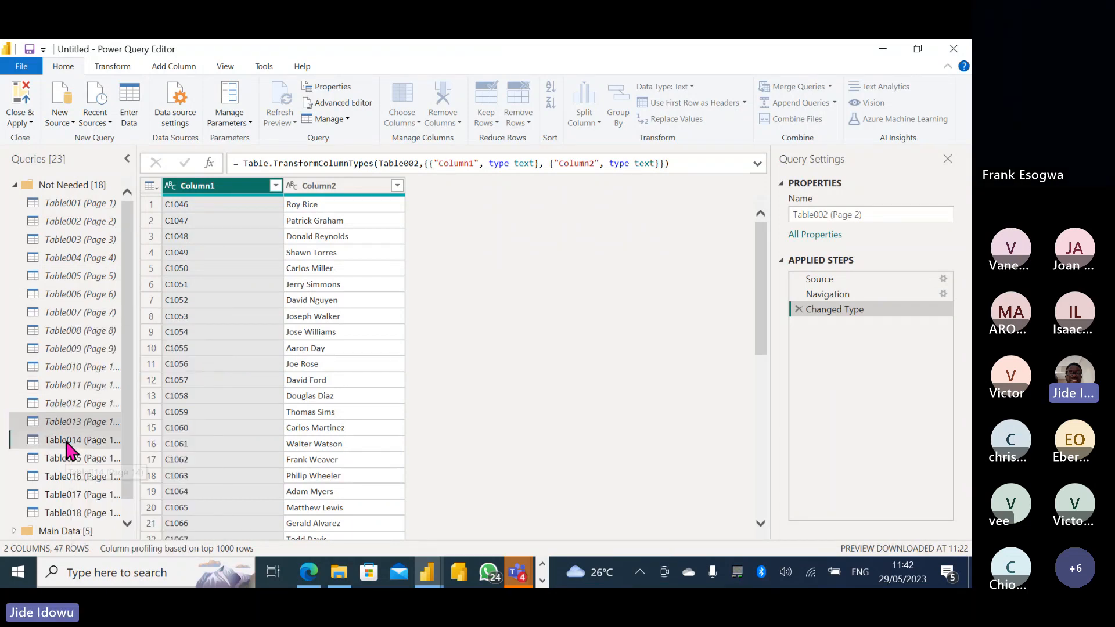
right_click(66, 442)
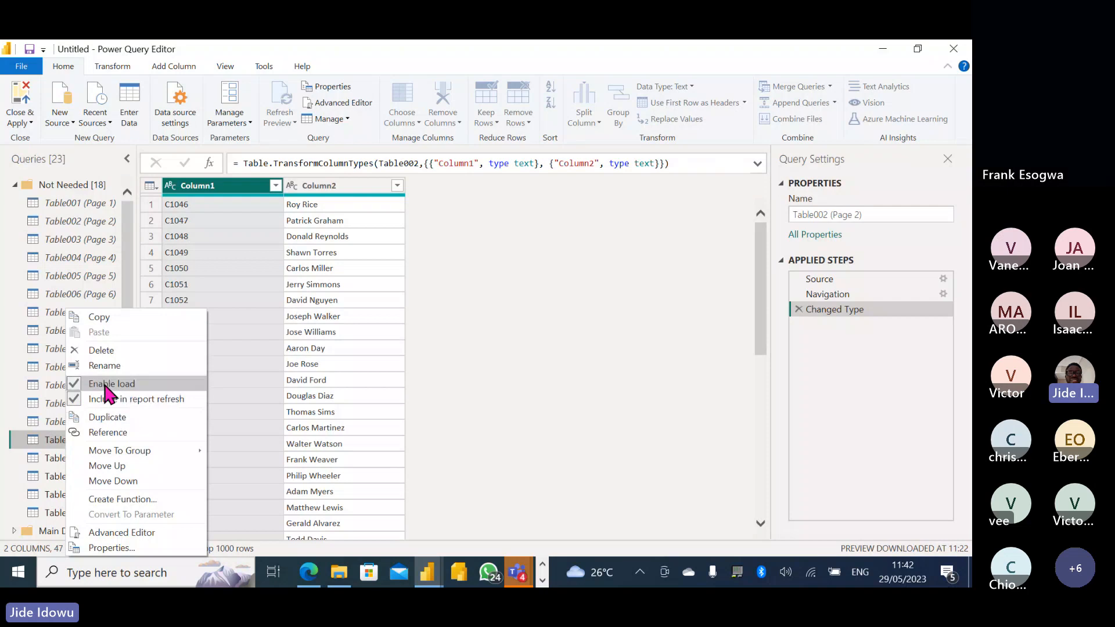
click(107, 385)
click(82, 458)
right_click(77, 458)
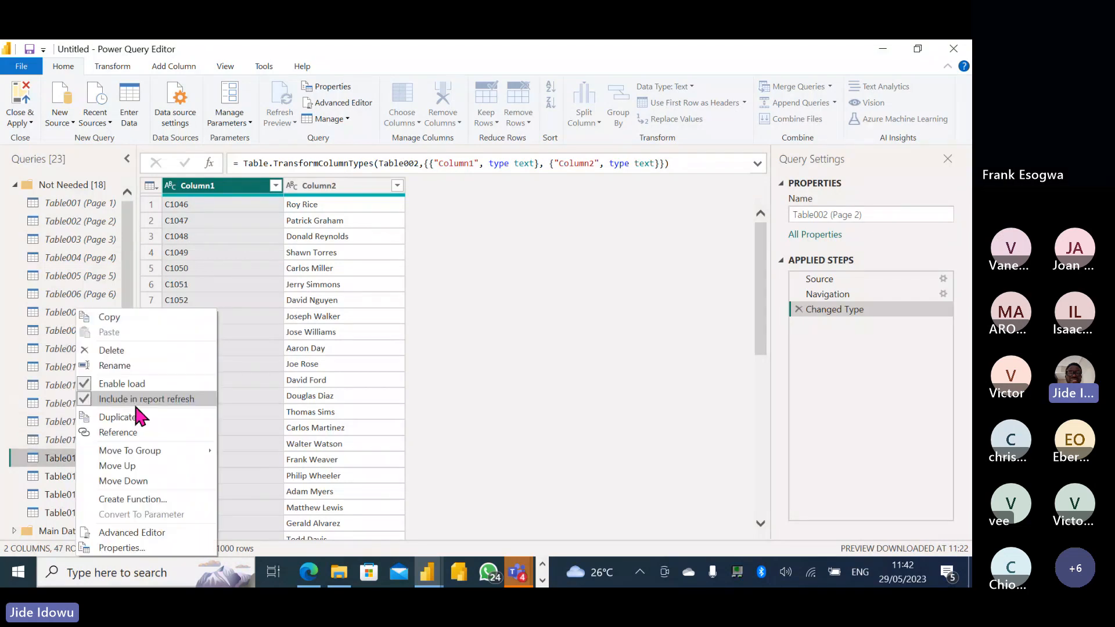
click(116, 383)
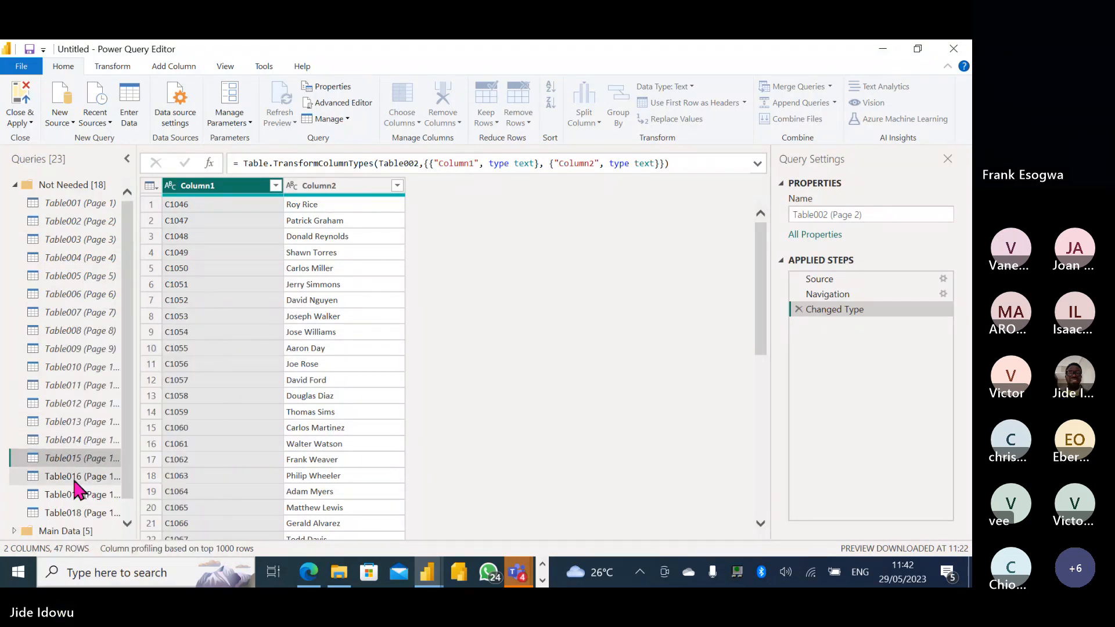
right_click(77, 476)
click(124, 384)
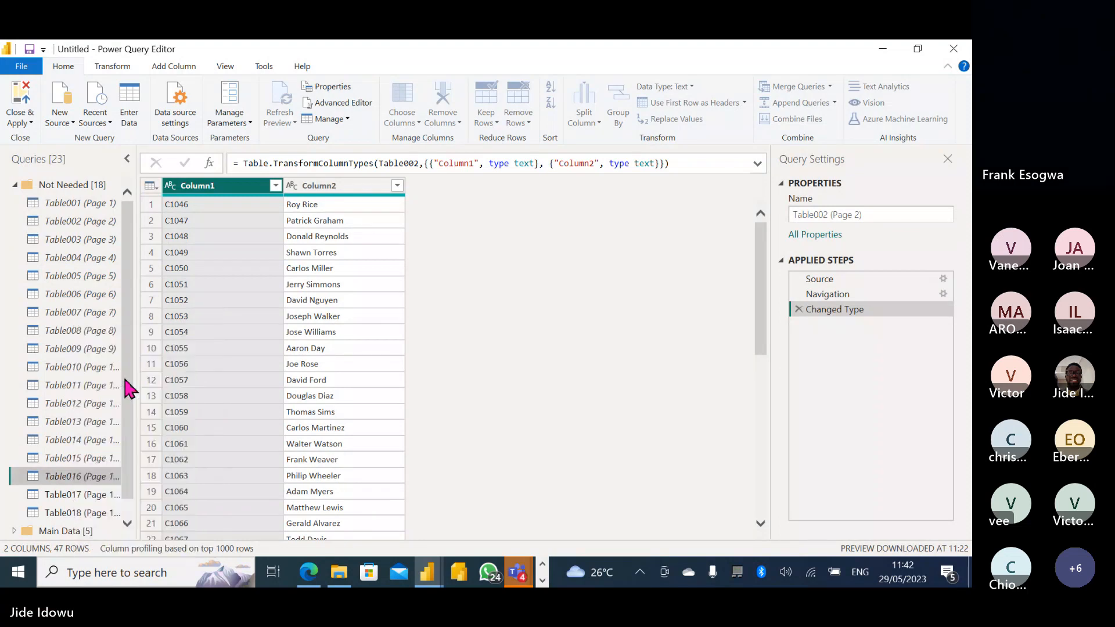
right_click(66, 496)
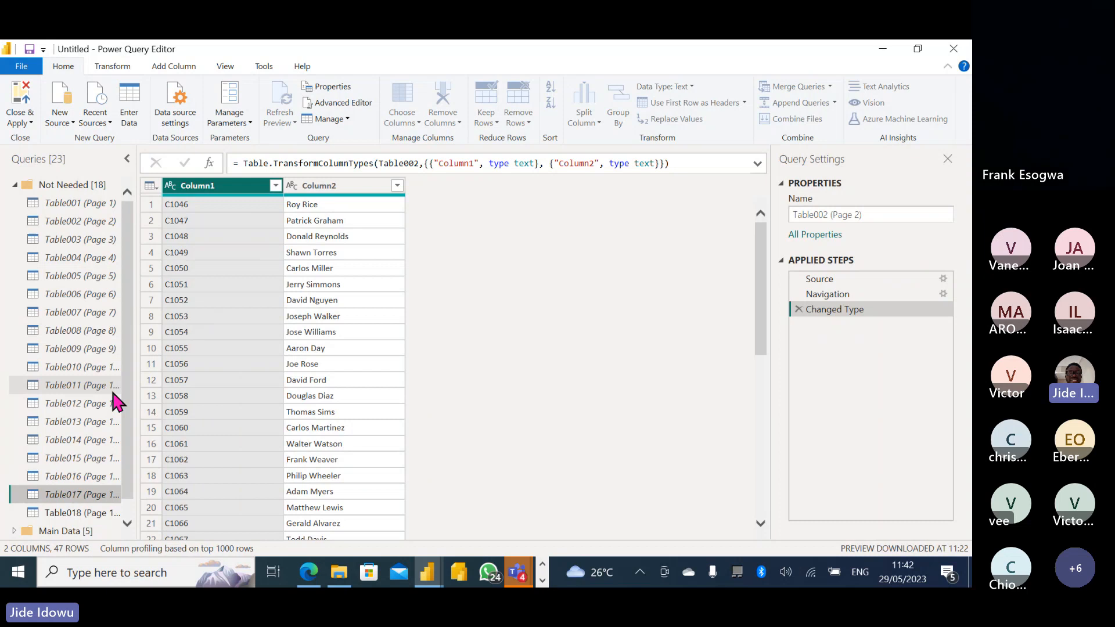
right_click(81, 509)
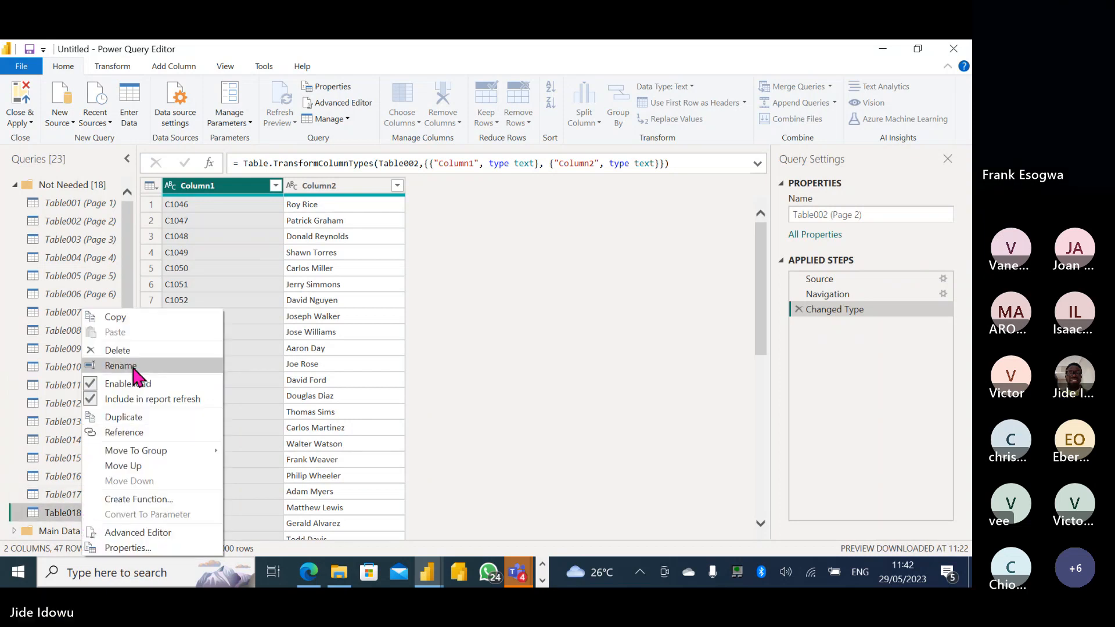
click(126, 385)
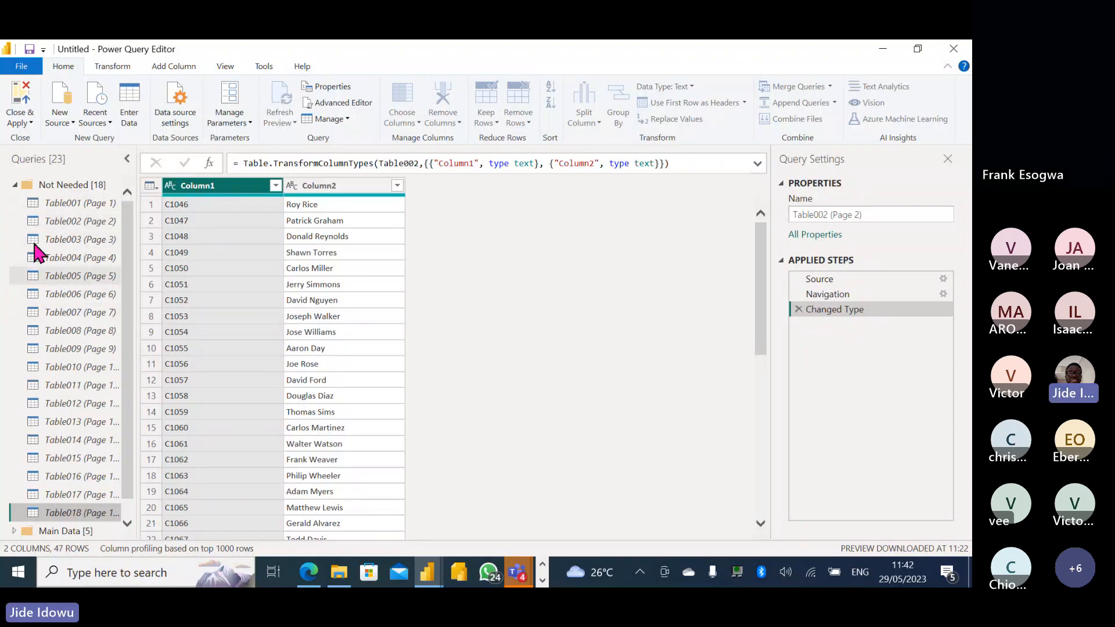
Rename Append1 in the Main Data group to Customer and select its Column2 of names.
click(14, 185)
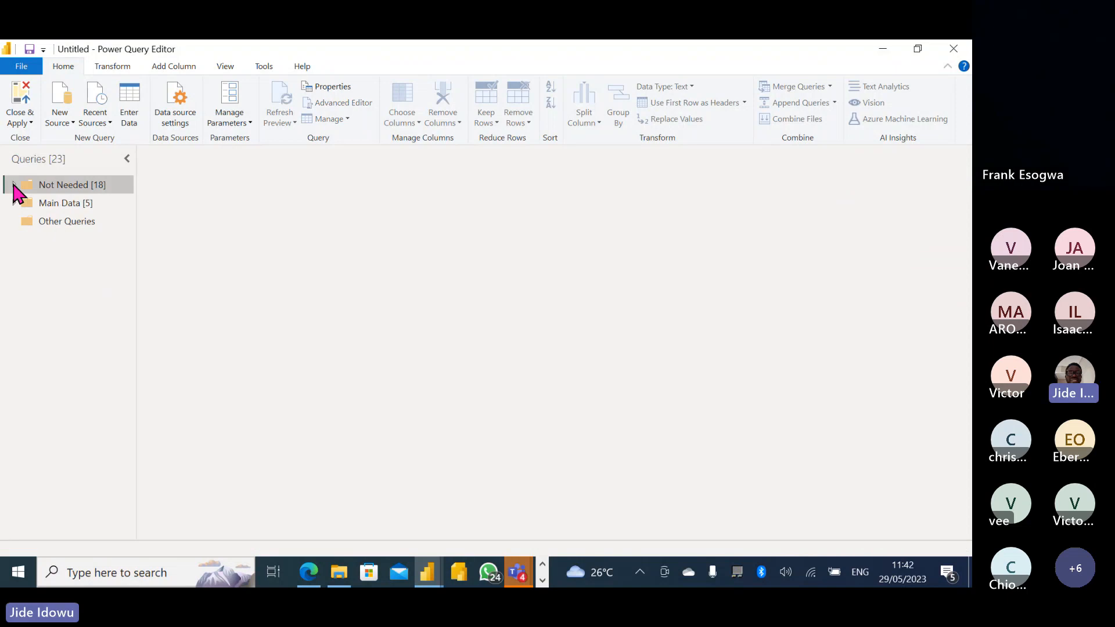
click(79, 208)
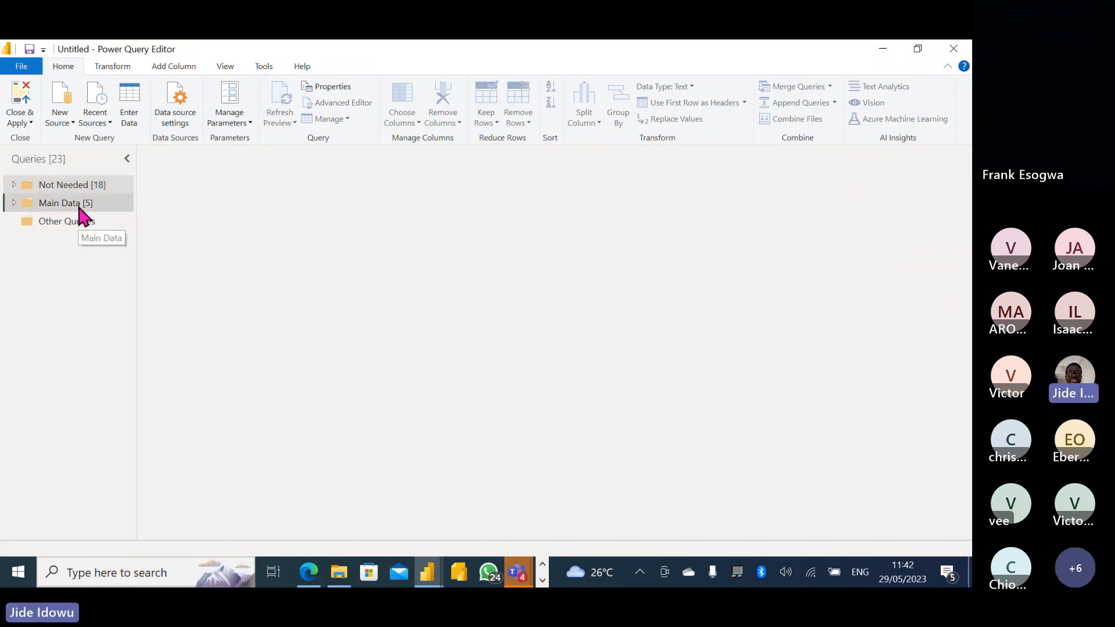
click(13, 202)
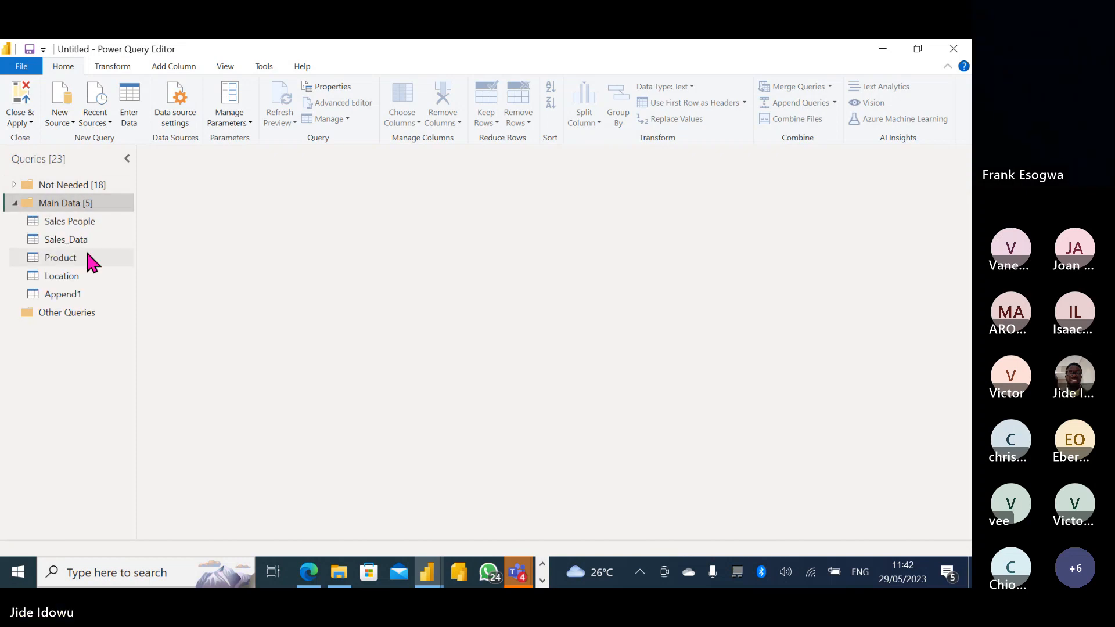
click(90, 295)
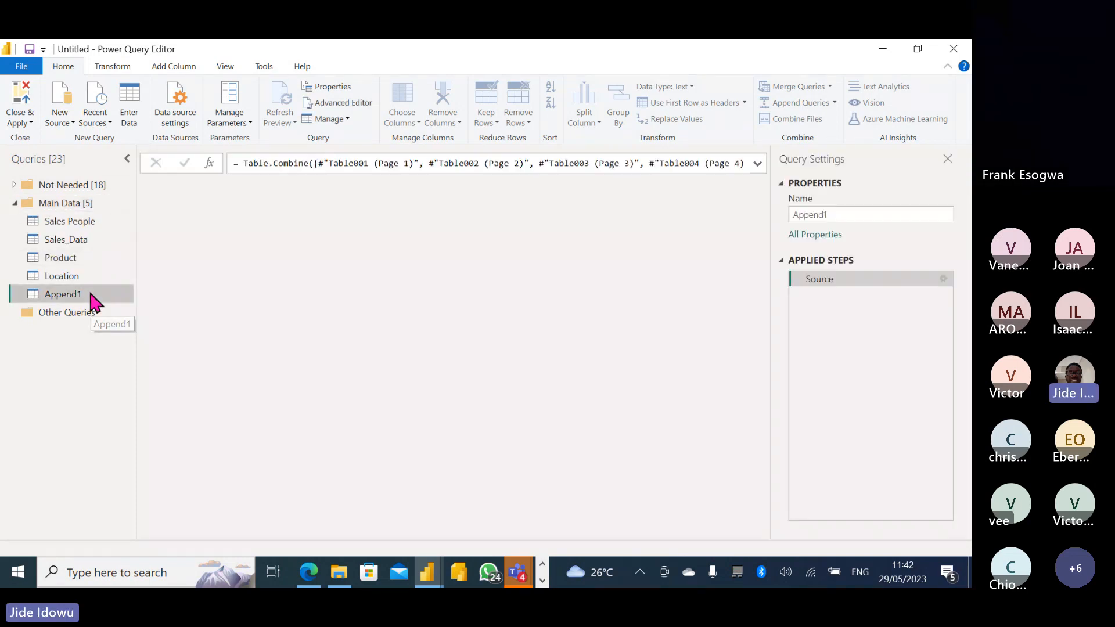
double_click(71, 294)
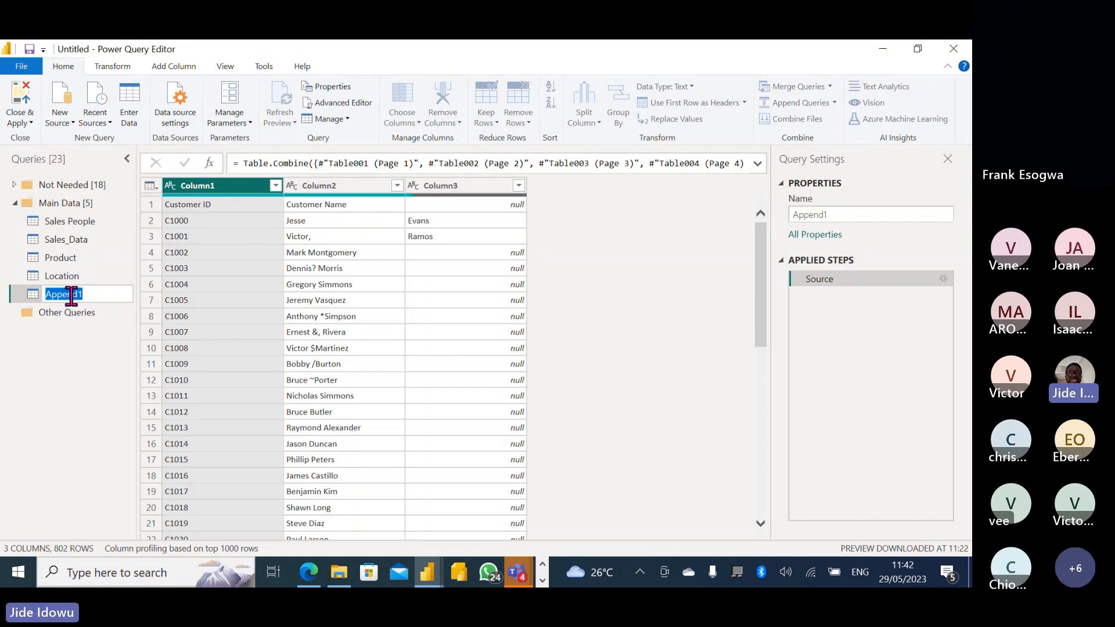
text(Custom)
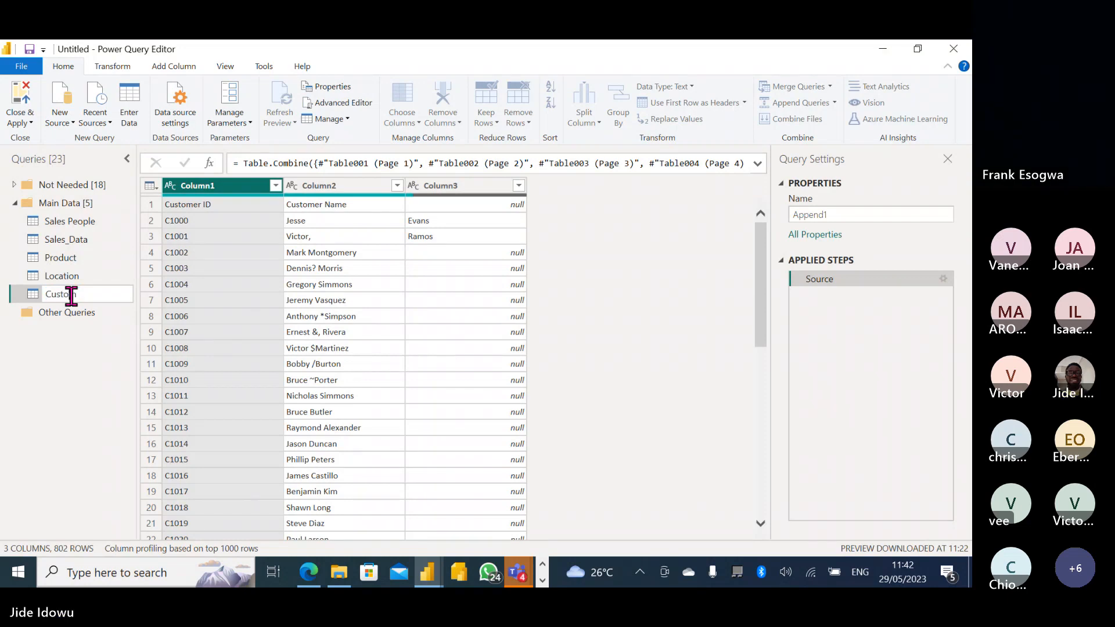
text(er)
key(Return)
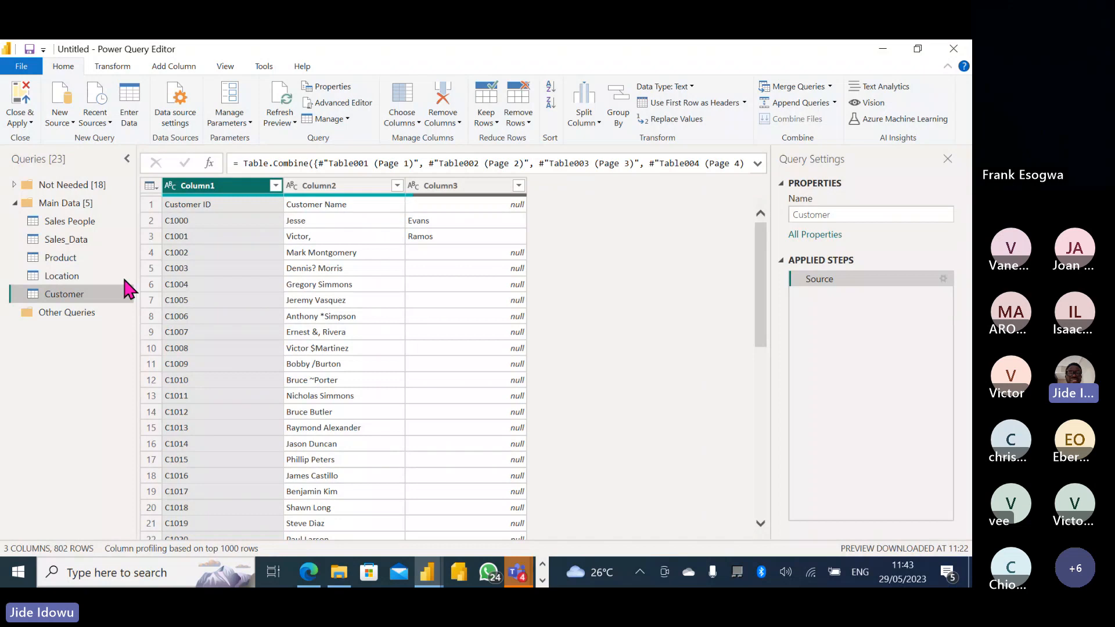
click(319, 189)
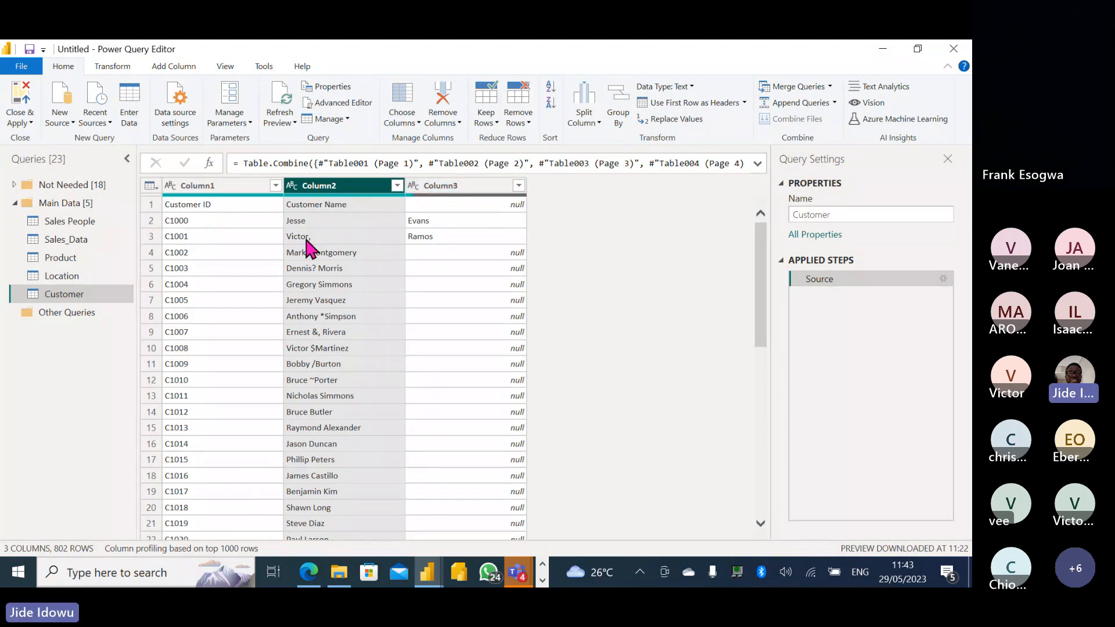
Merge Column2 and Column3 with a Space separator into a column named Merged.
ctrl+click(461, 187)
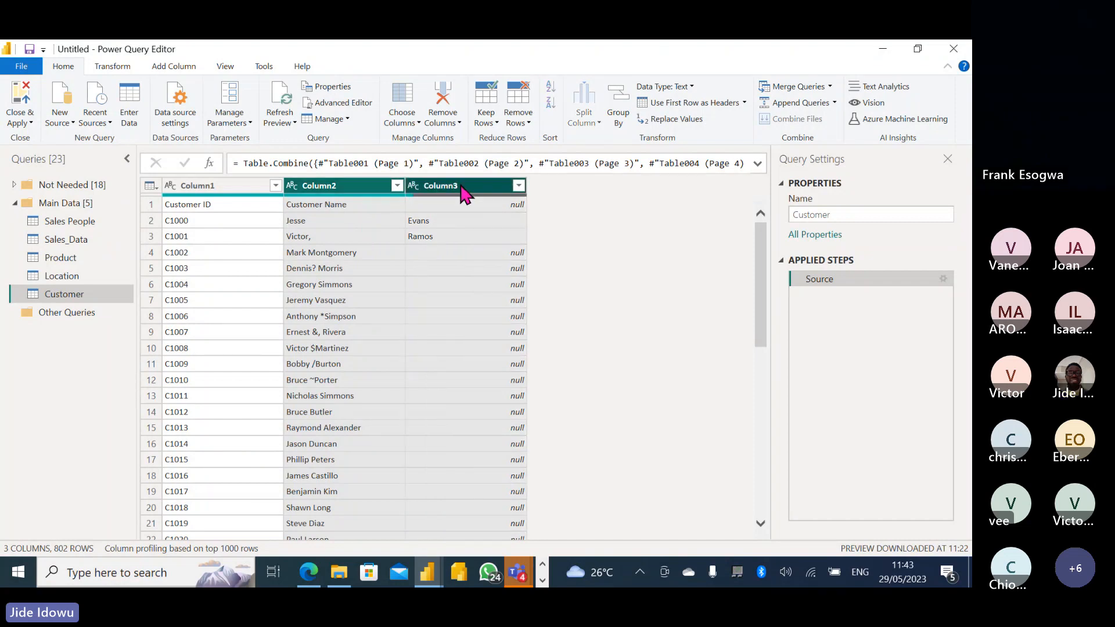
right_click(461, 187)
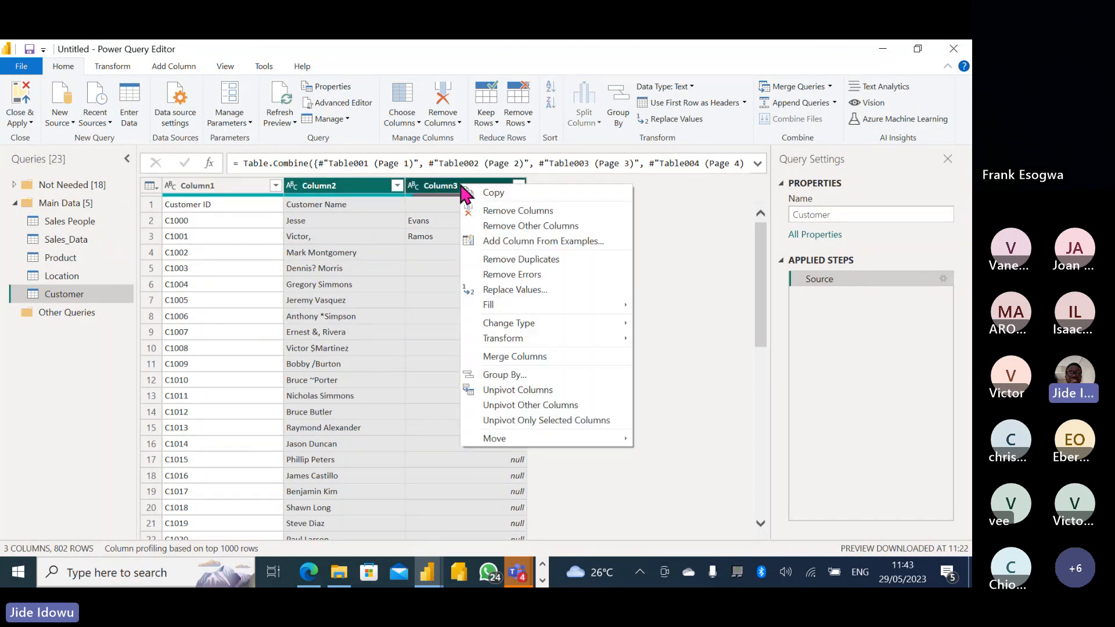
click(531, 357)
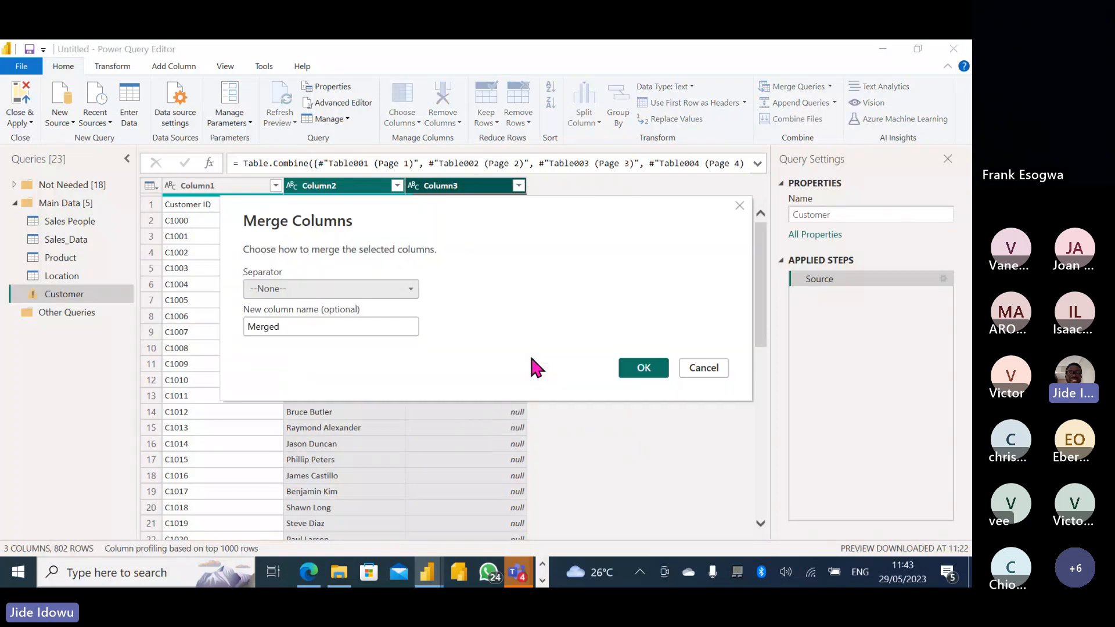
drag(367, 197, 465, 287)
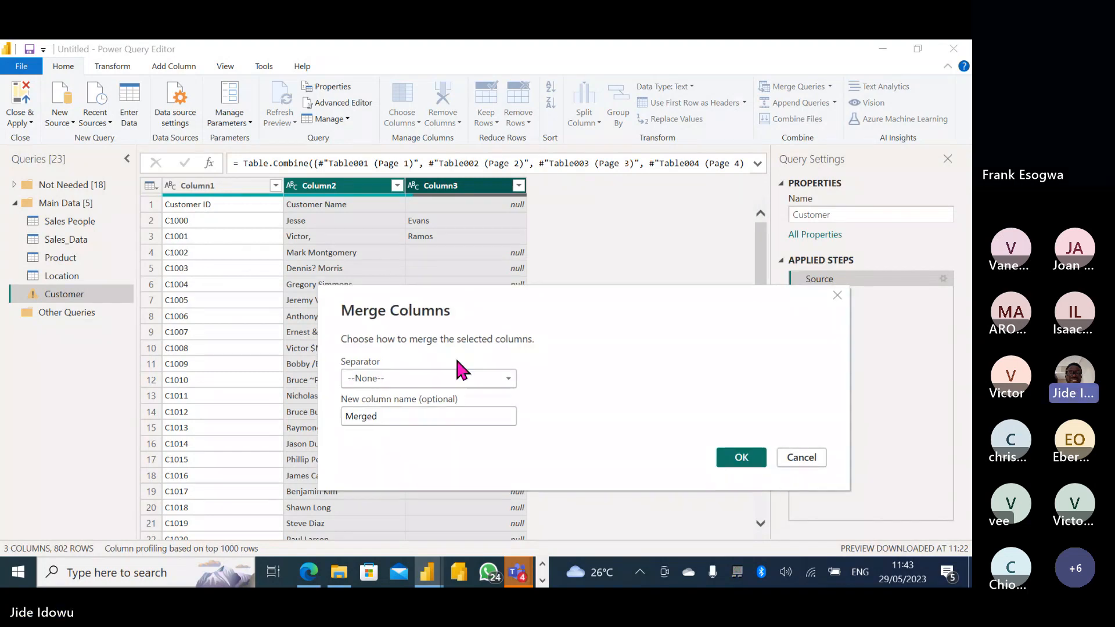
click(509, 378)
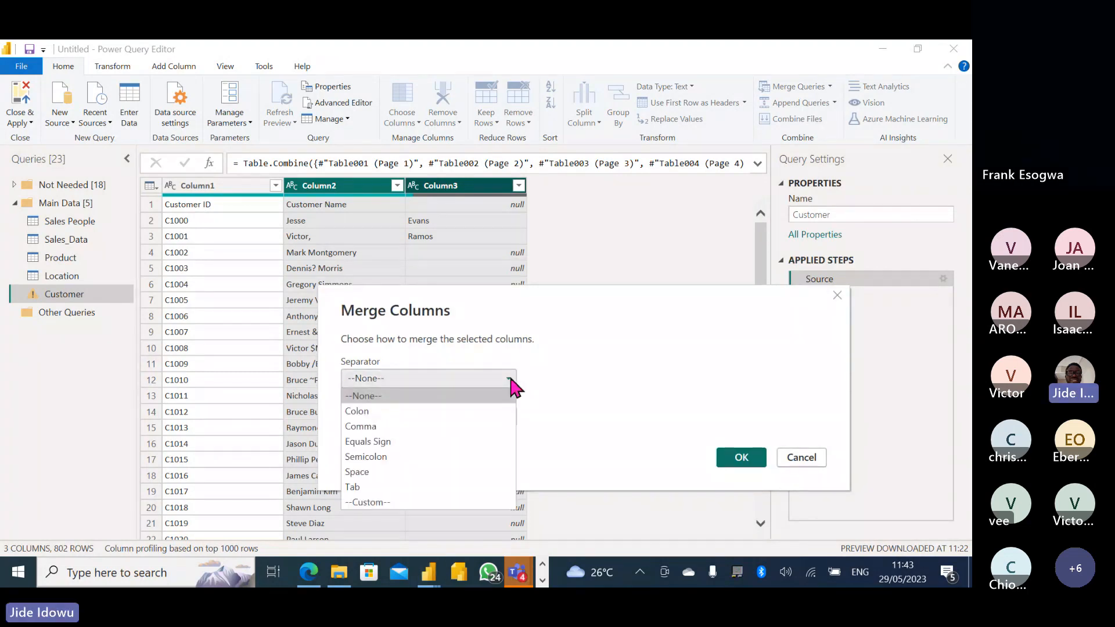
click(357, 472)
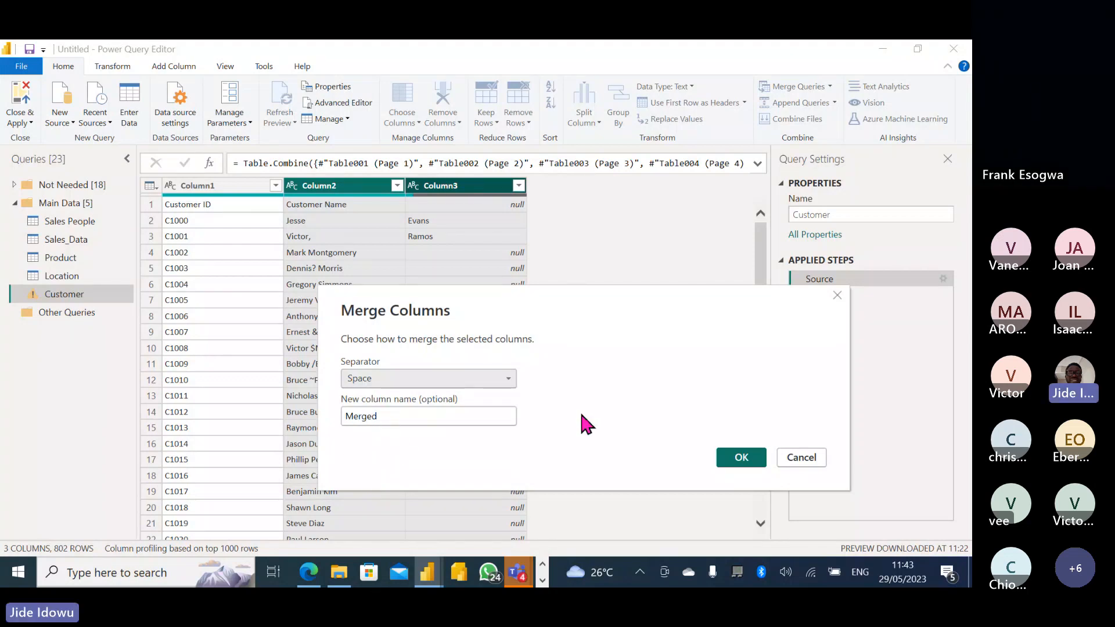
click(743, 458)
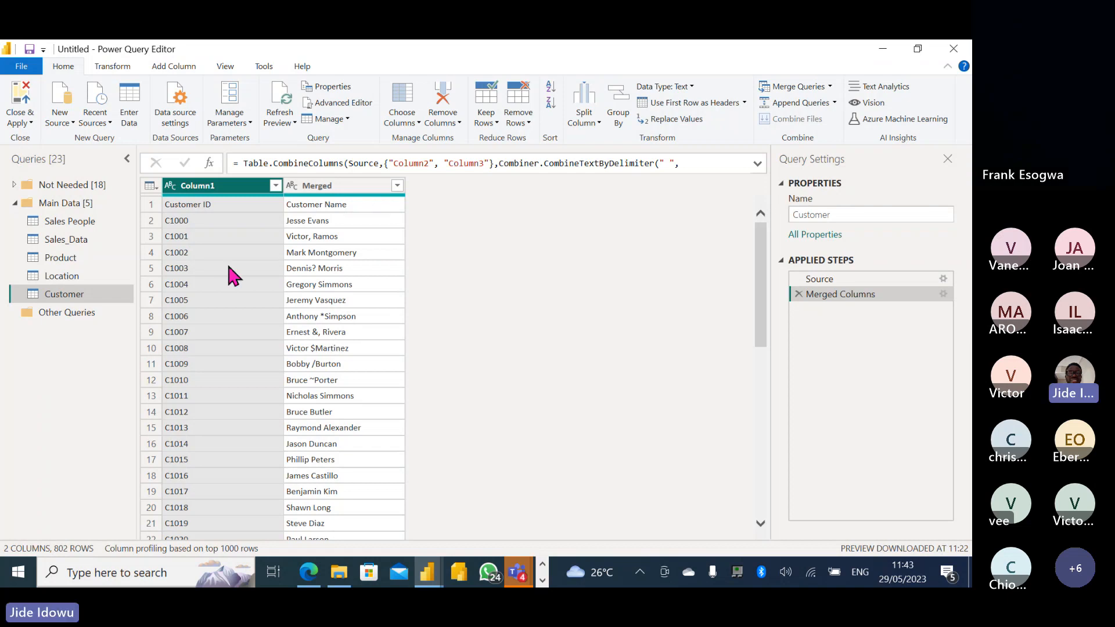
Add a Custom column with formula Text.Select([Merged],{"A".."z"," "}) keeping only letters and spaces.
click(166, 67)
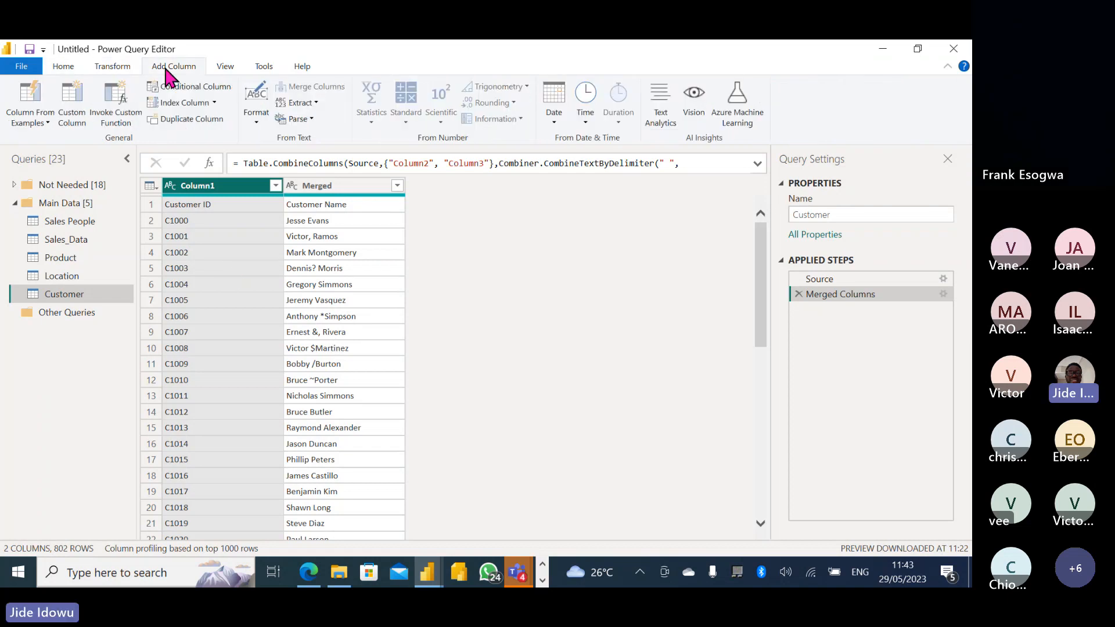
click(72, 104)
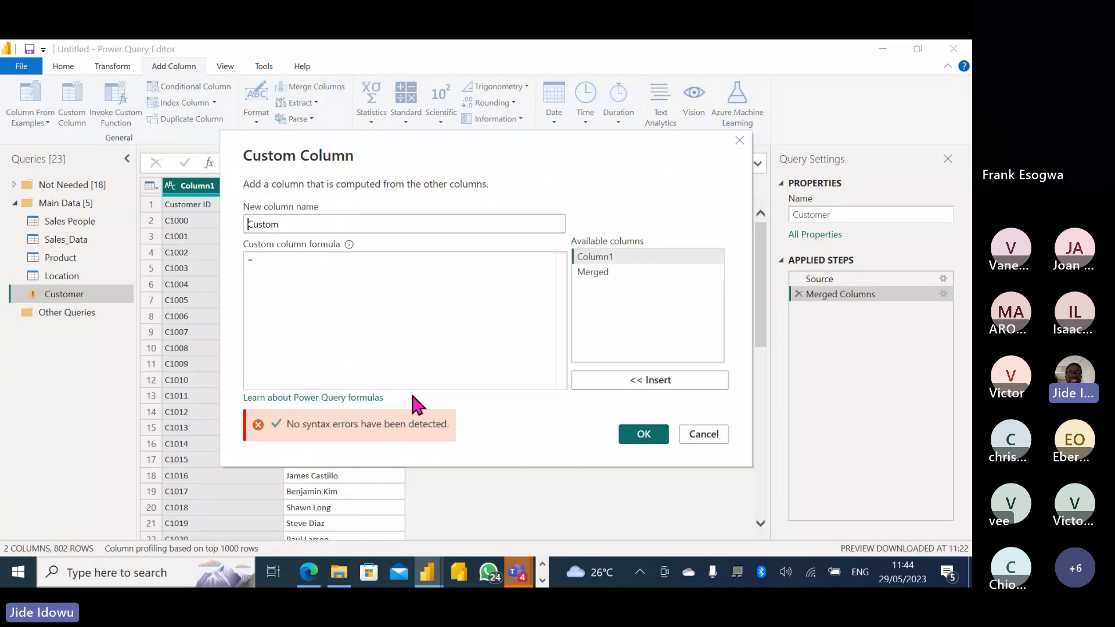
drag(376, 161, 488, 190)
click(401, 253)
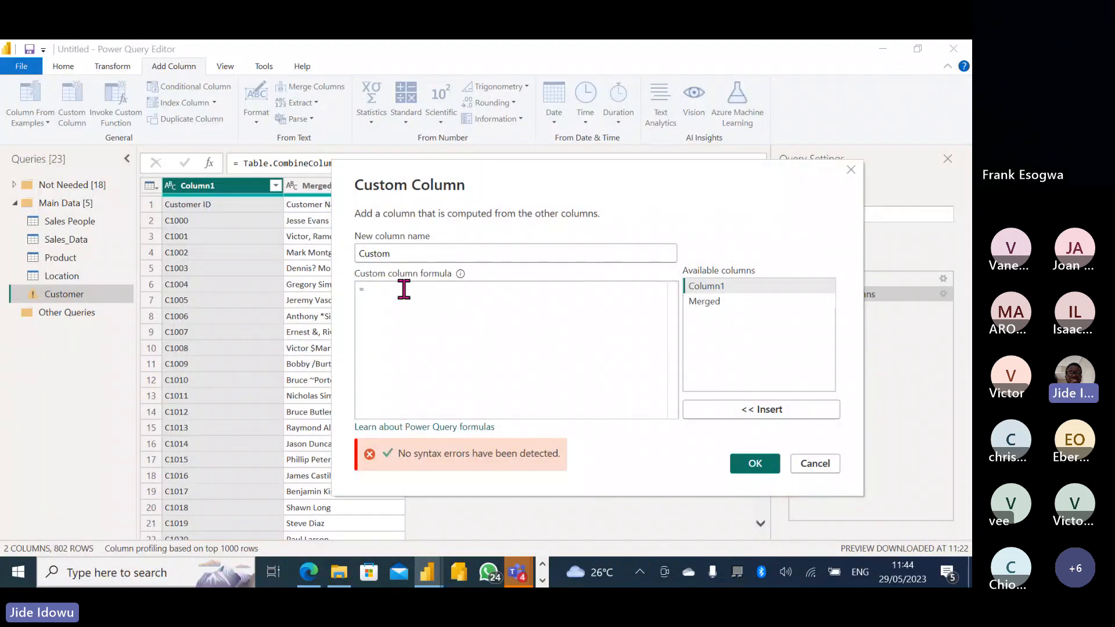
click(398, 295)
text(sel)
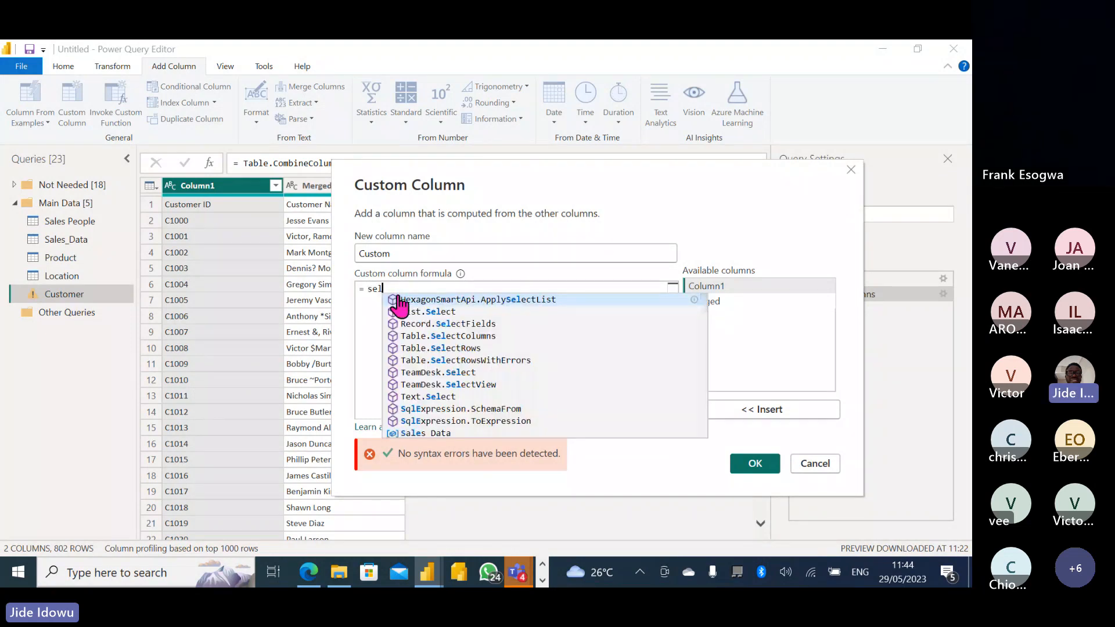
click(439, 396)
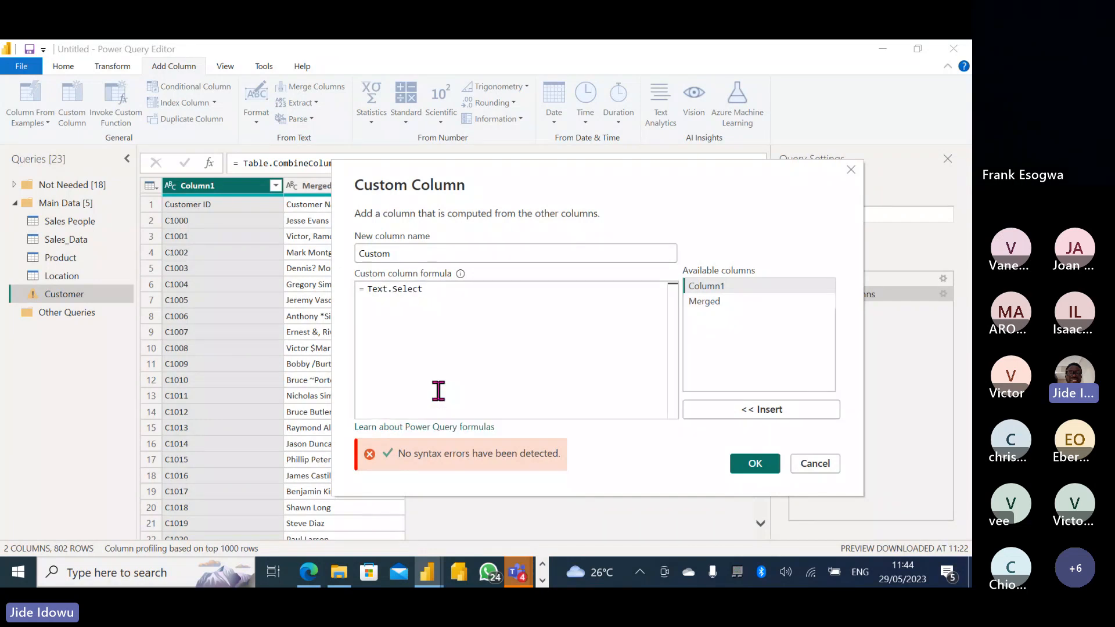
text(()
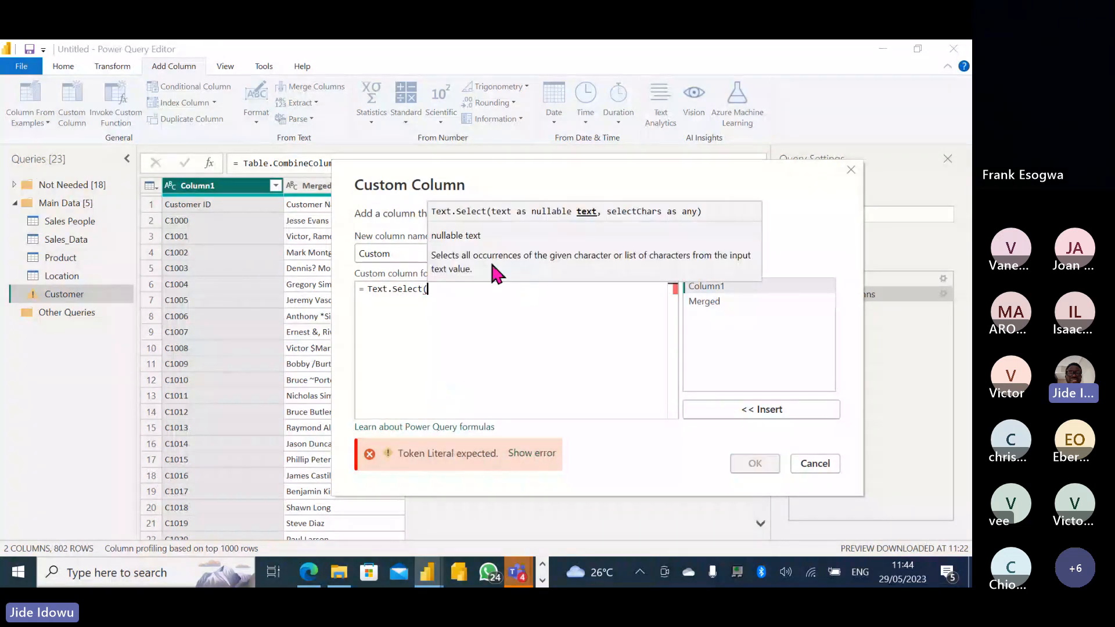
drag(459, 171, 497, 223)
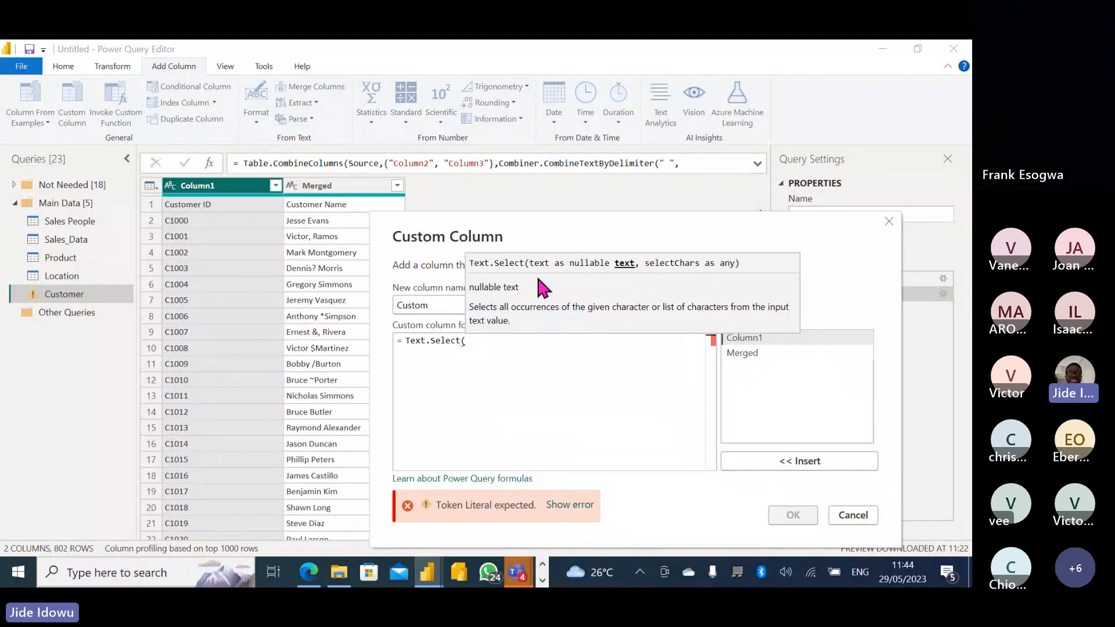
double_click(745, 350)
text(,)
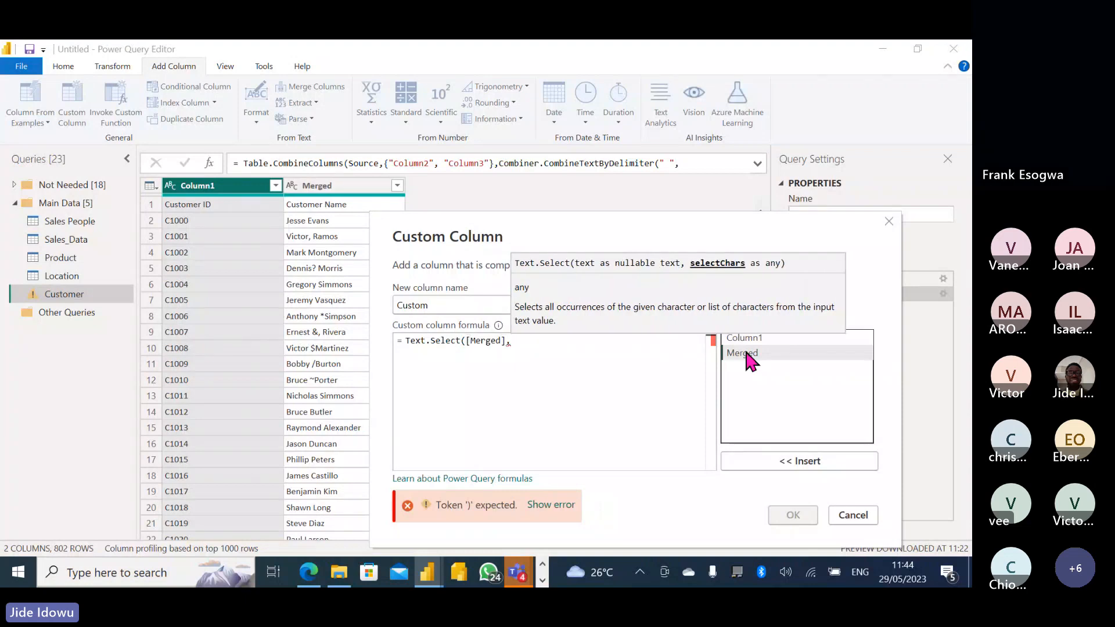
text({)
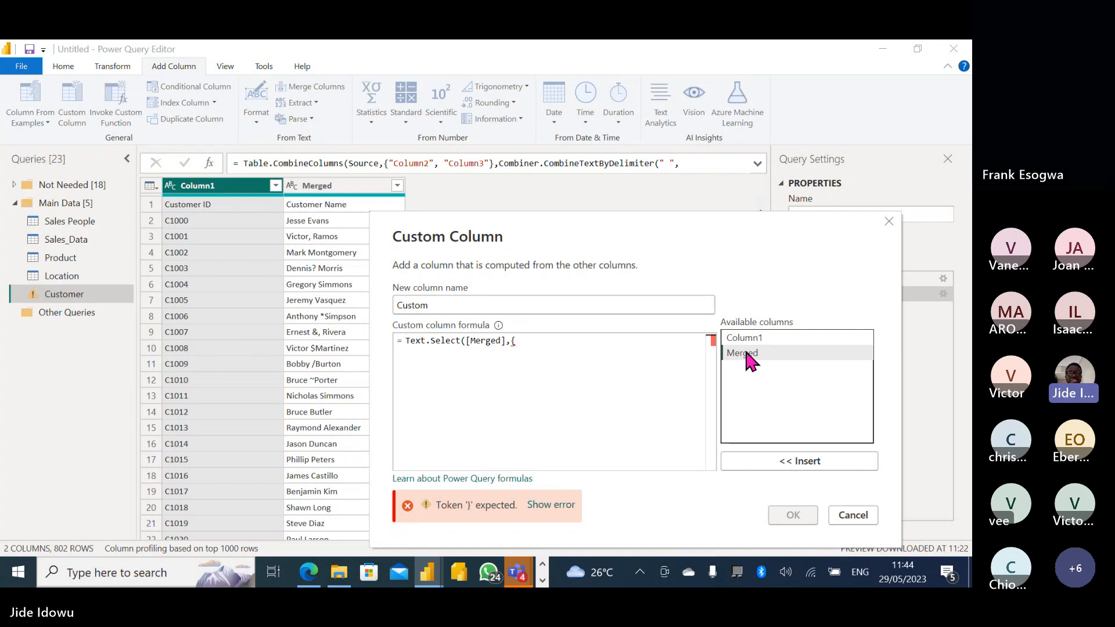
text("A")
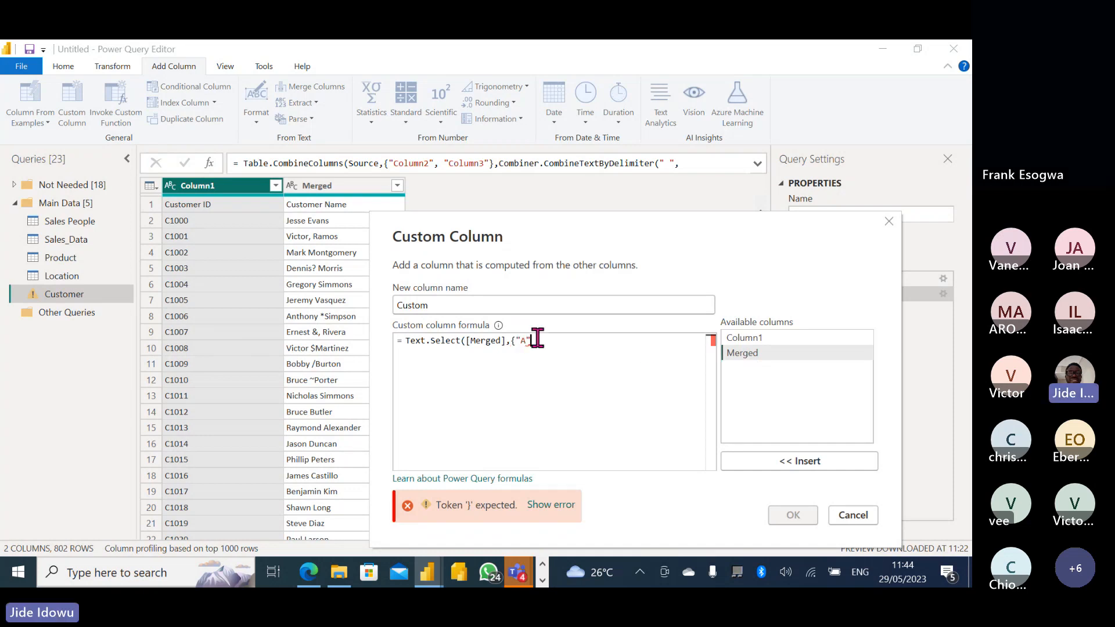
text(,)
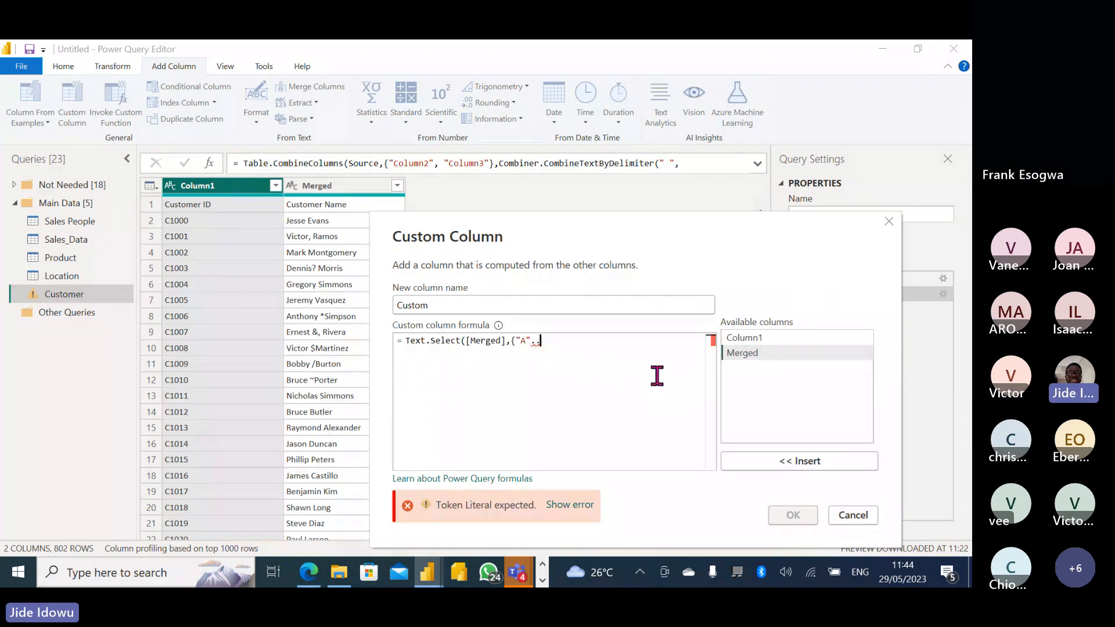
text(")
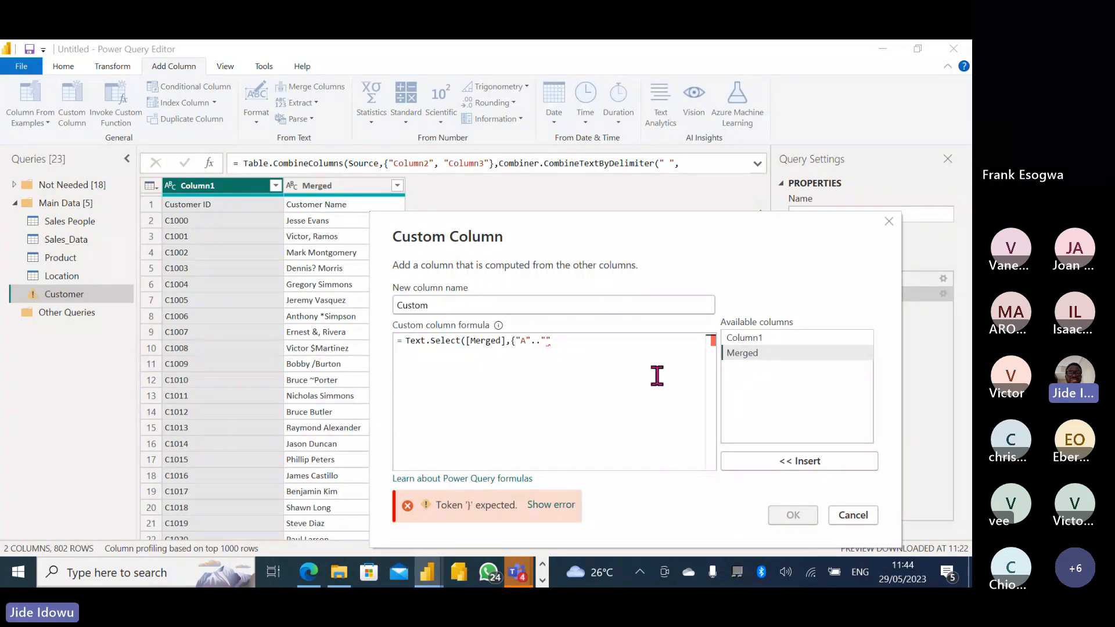
text(z",)
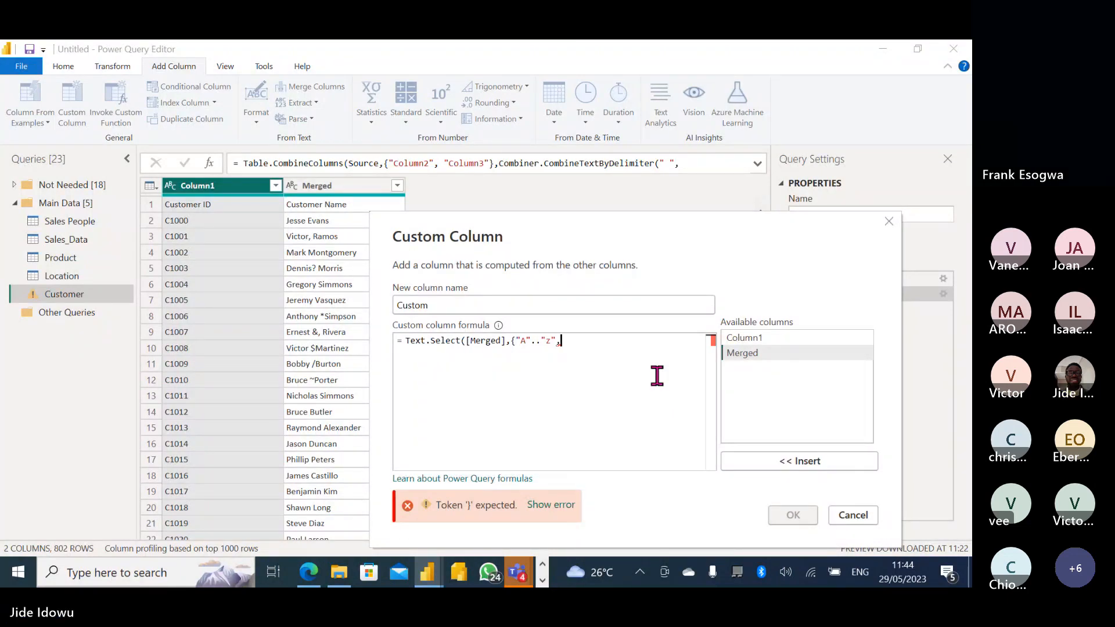
text(" " )
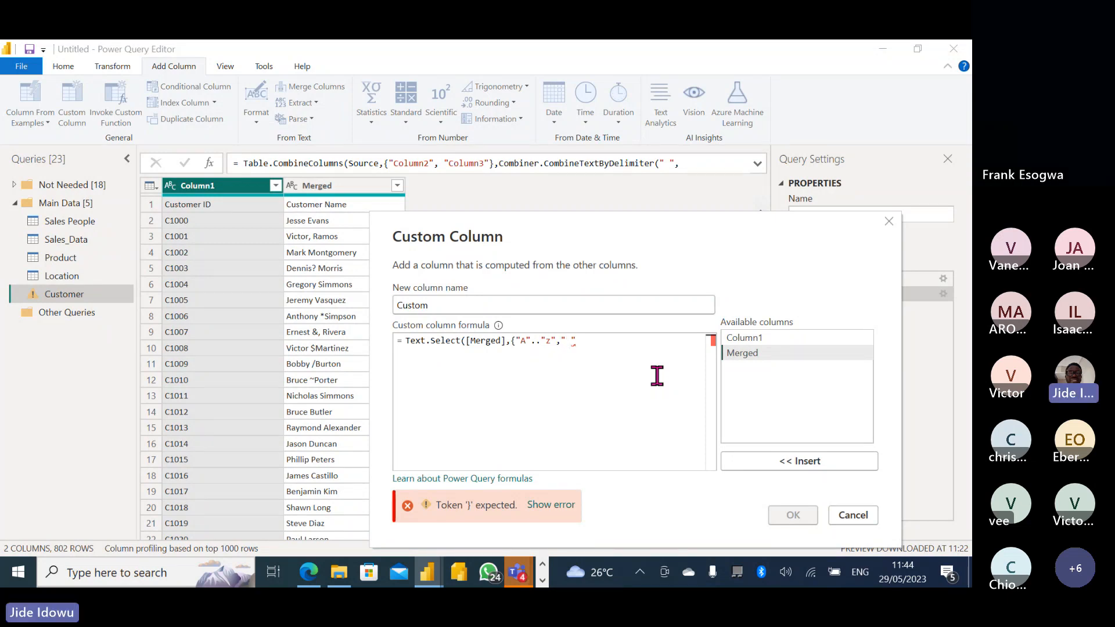
text(}))
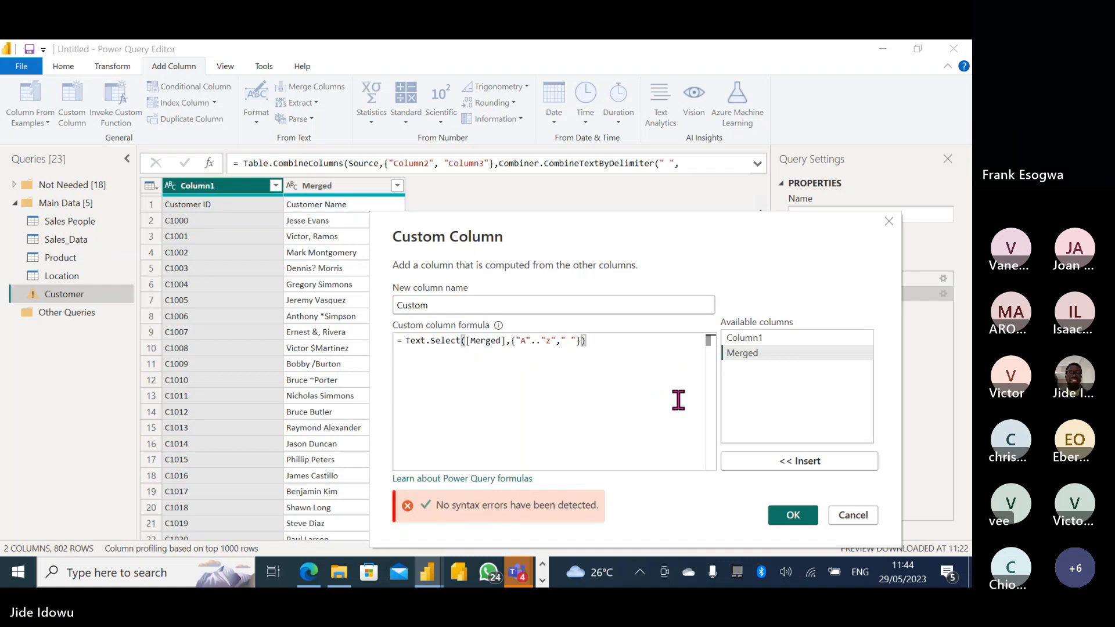
click(788, 514)
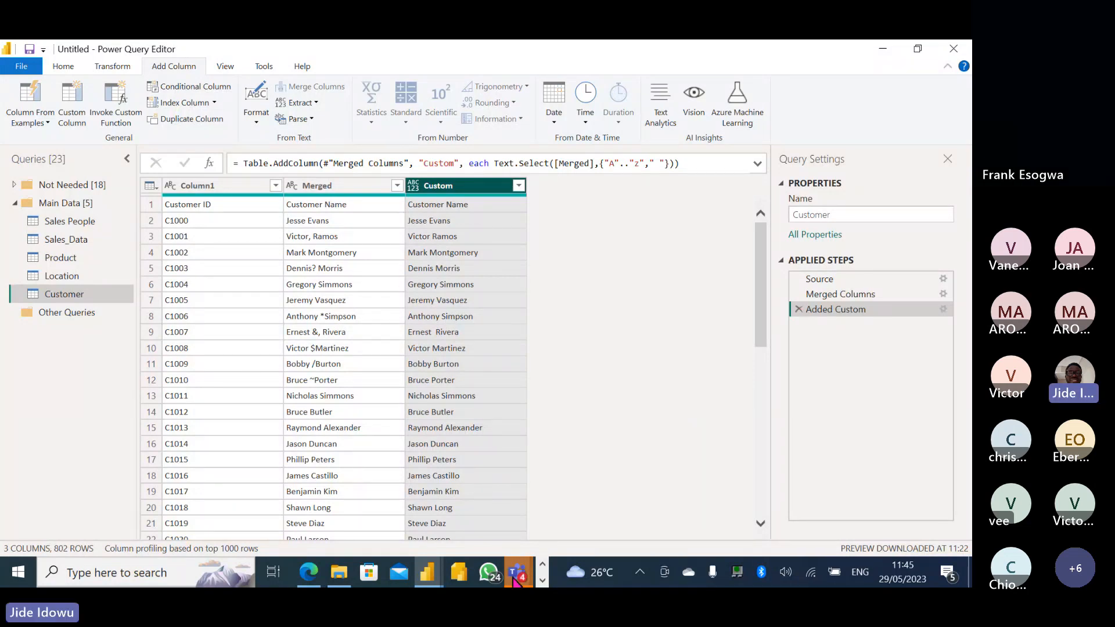
mouse_move(515, 581)
click(515, 497)
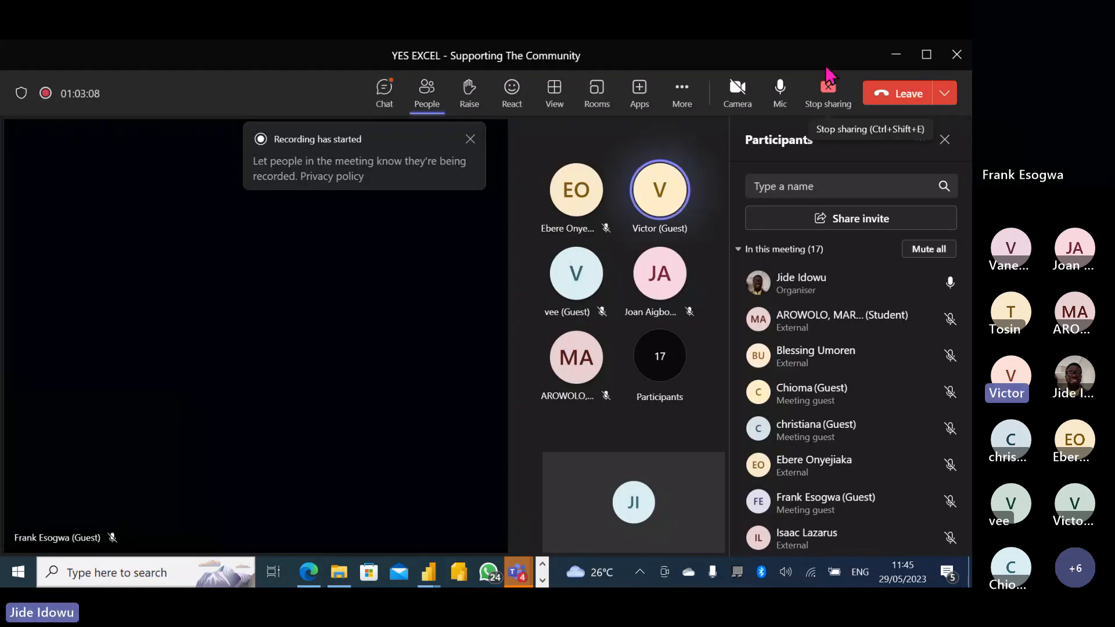
click(895, 55)
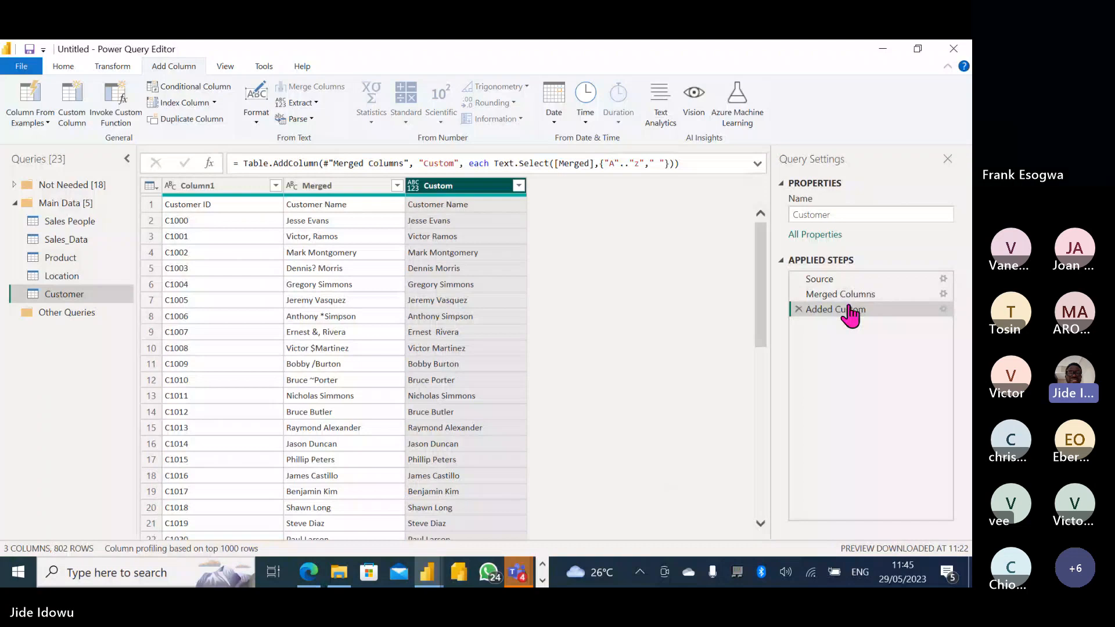
Delete the Added Custom step, then select the uncleaned Merged column.
click(797, 310)
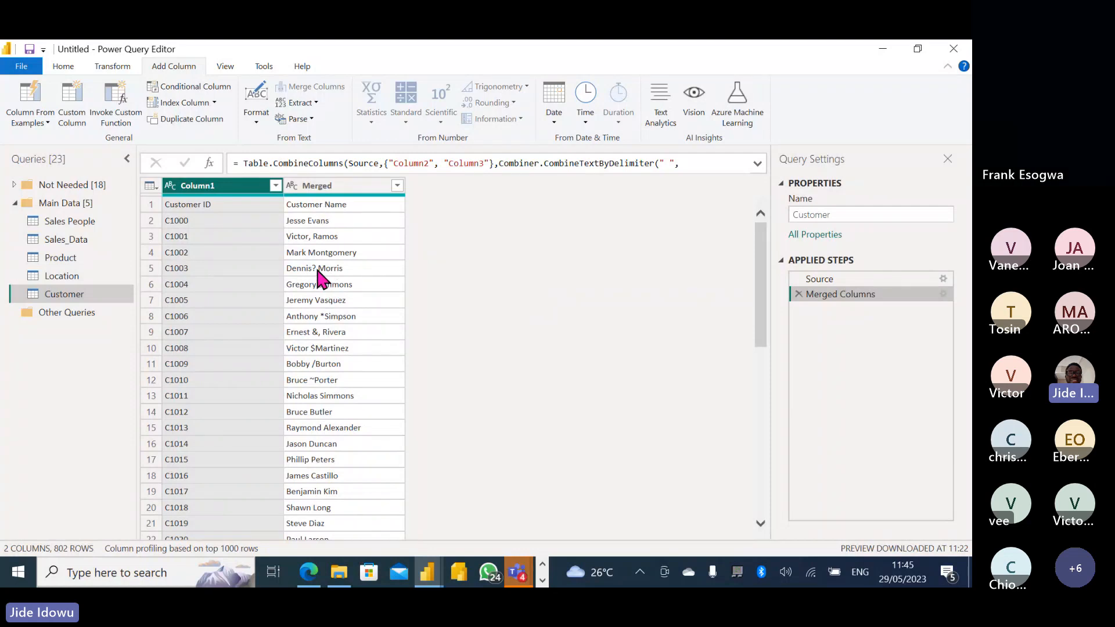
click(330, 187)
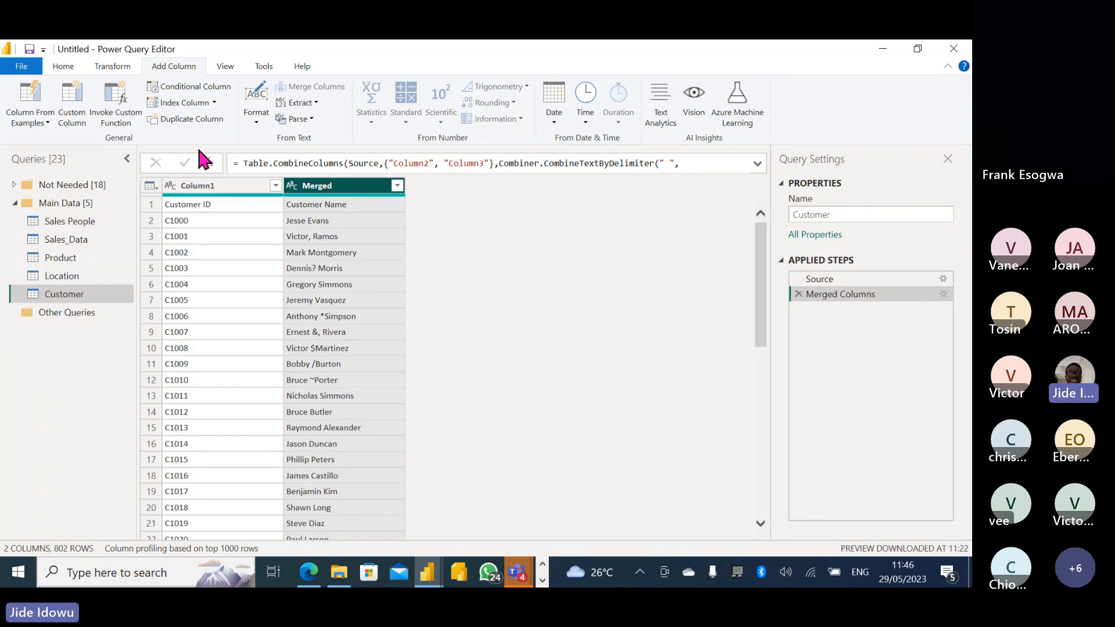
Start a Custom Column formula reading Text.Select([Merged],{ using the Merged column.
click(74, 98)
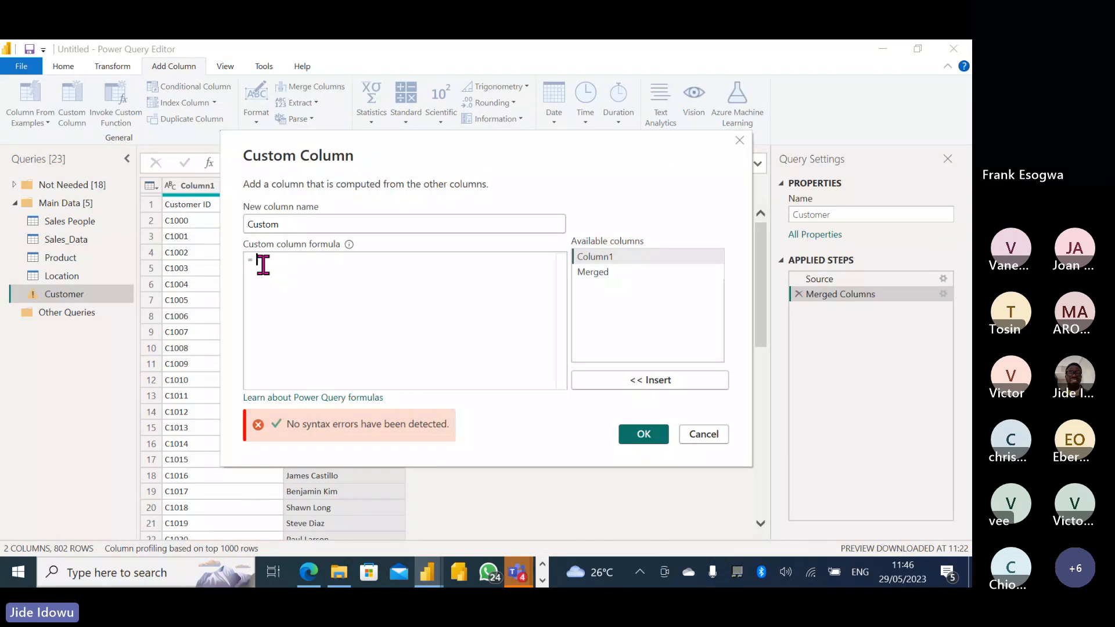
text(Sele)
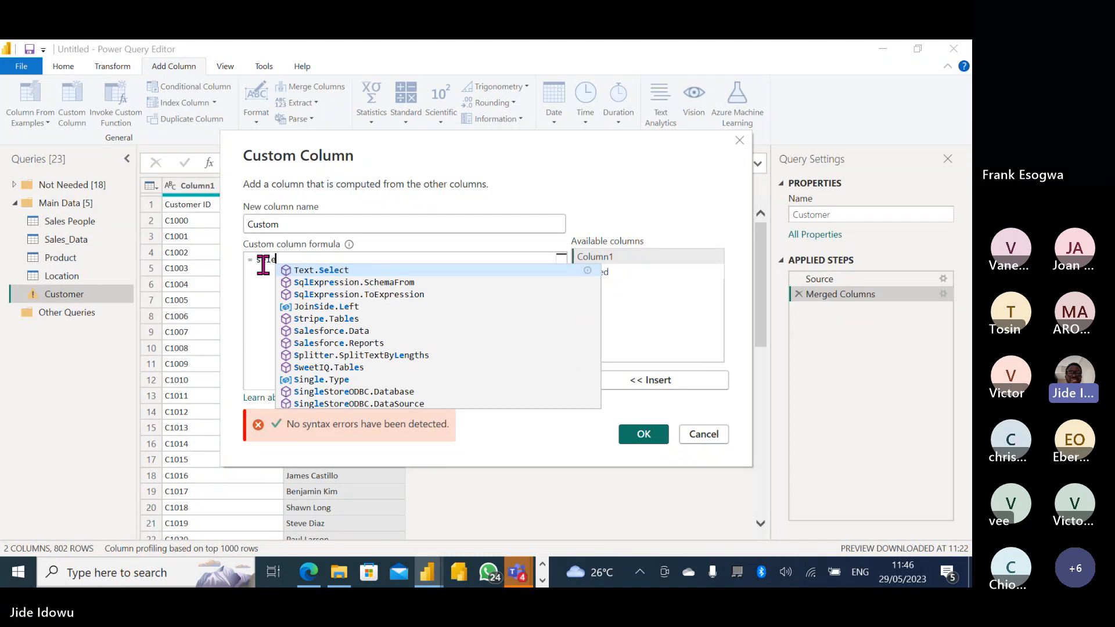
text(c)
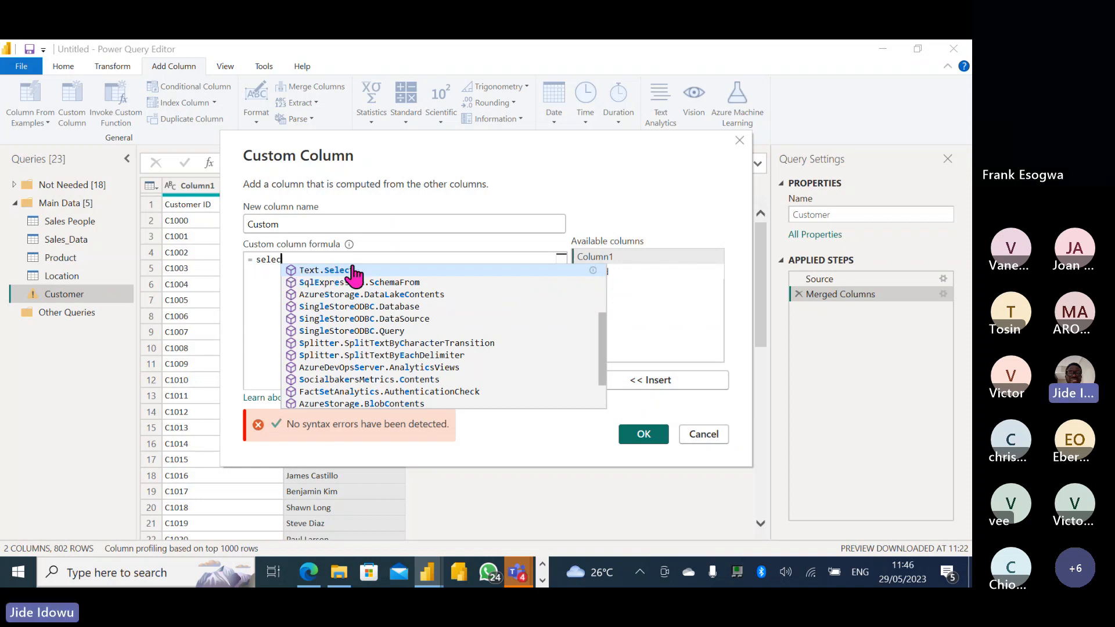
click(323, 271)
text(()
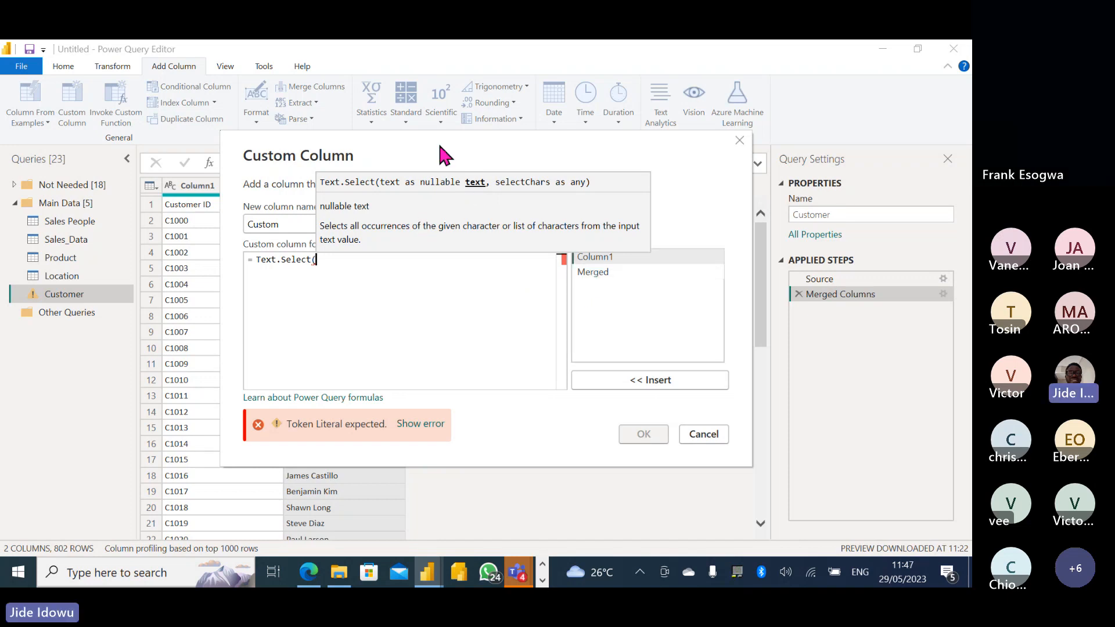
drag(439, 146, 570, 170)
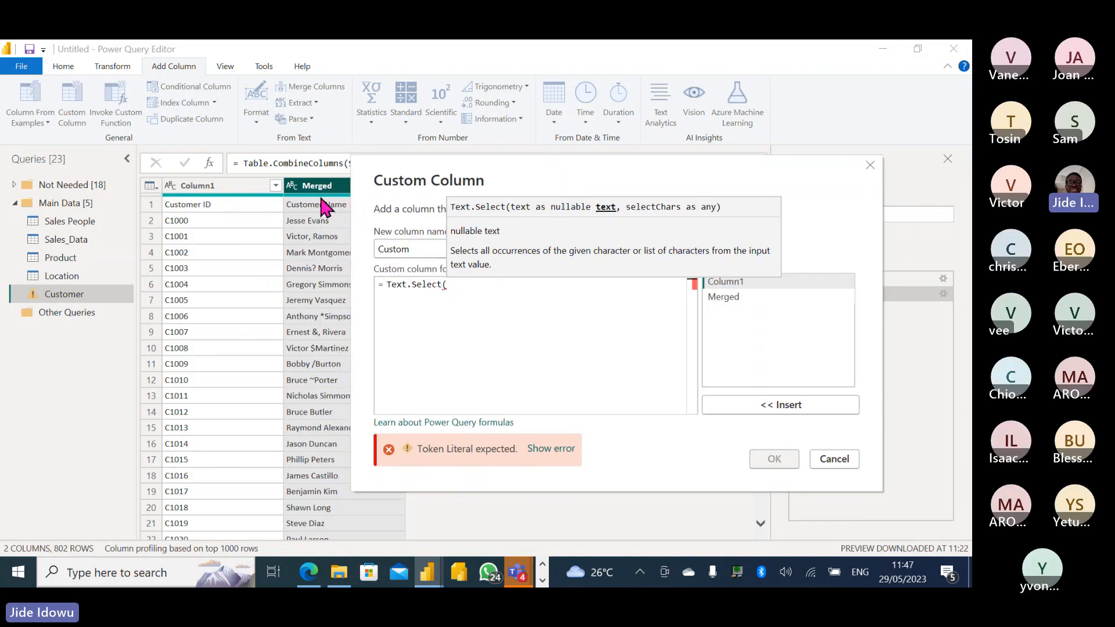
double_click(725, 295)
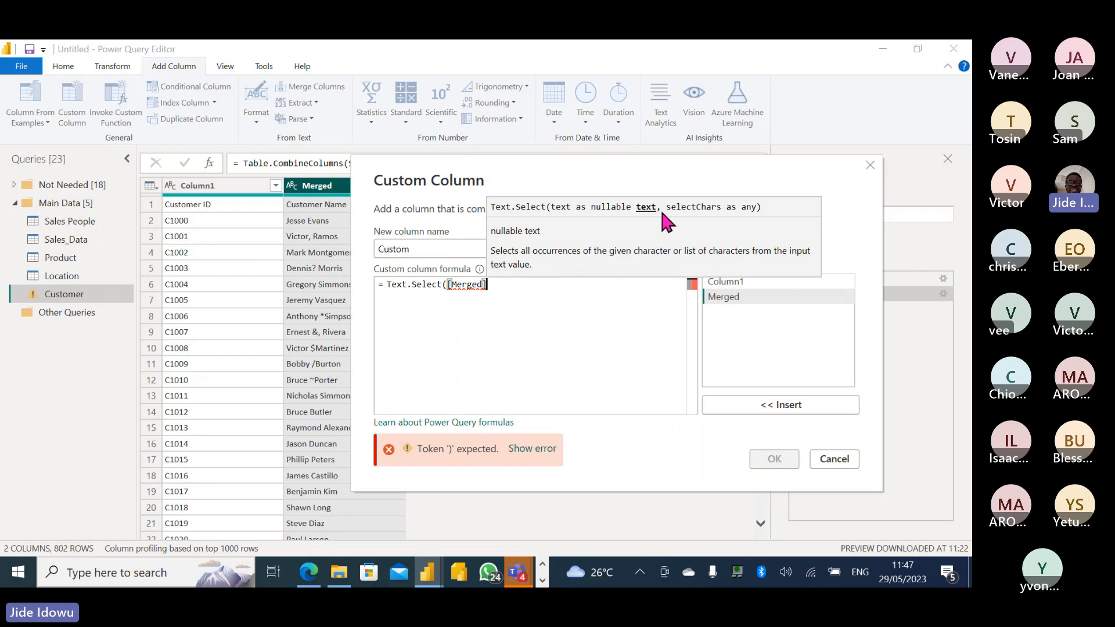
text(,)
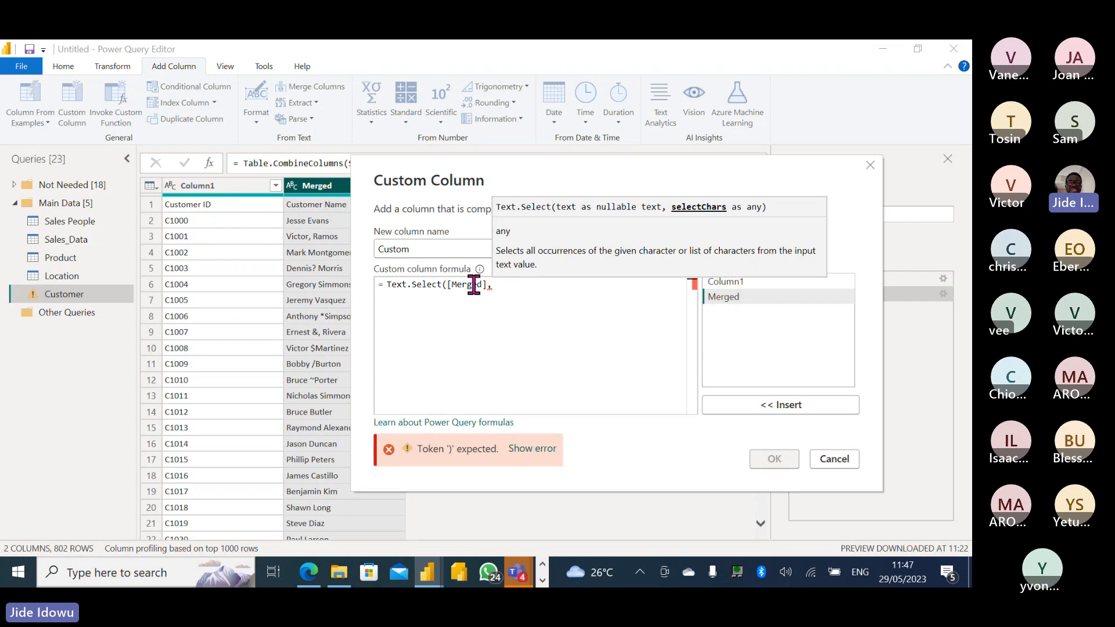
mouse_move(403, 286)
text({)
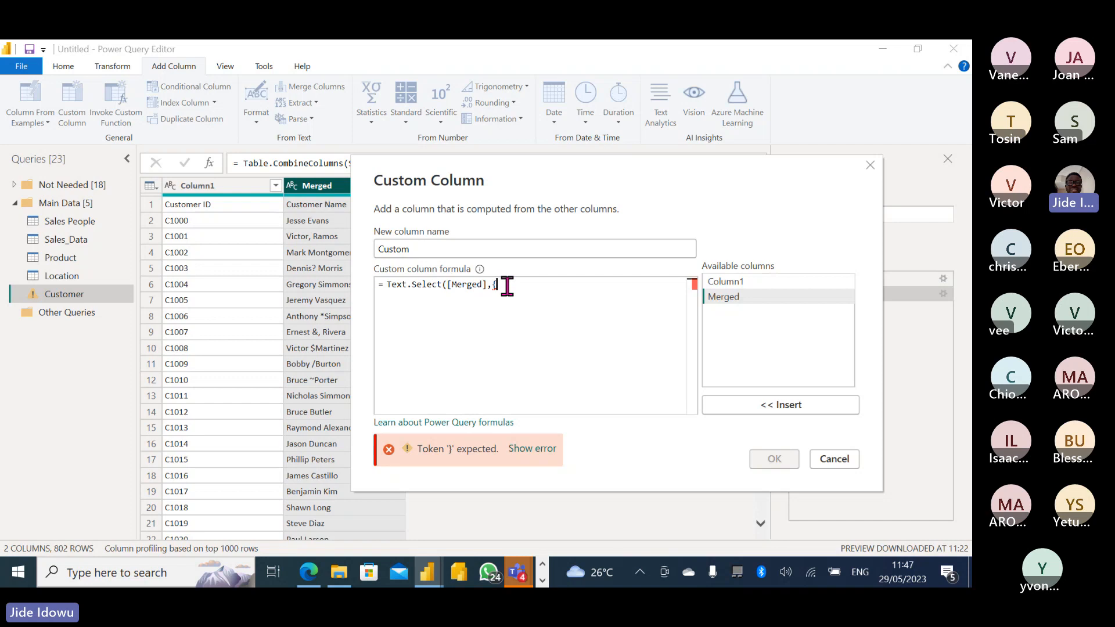
Finish the formula as Text.Select([Merged],{"A".."z"," "}) and add the Custom column.
text(")
text(A)
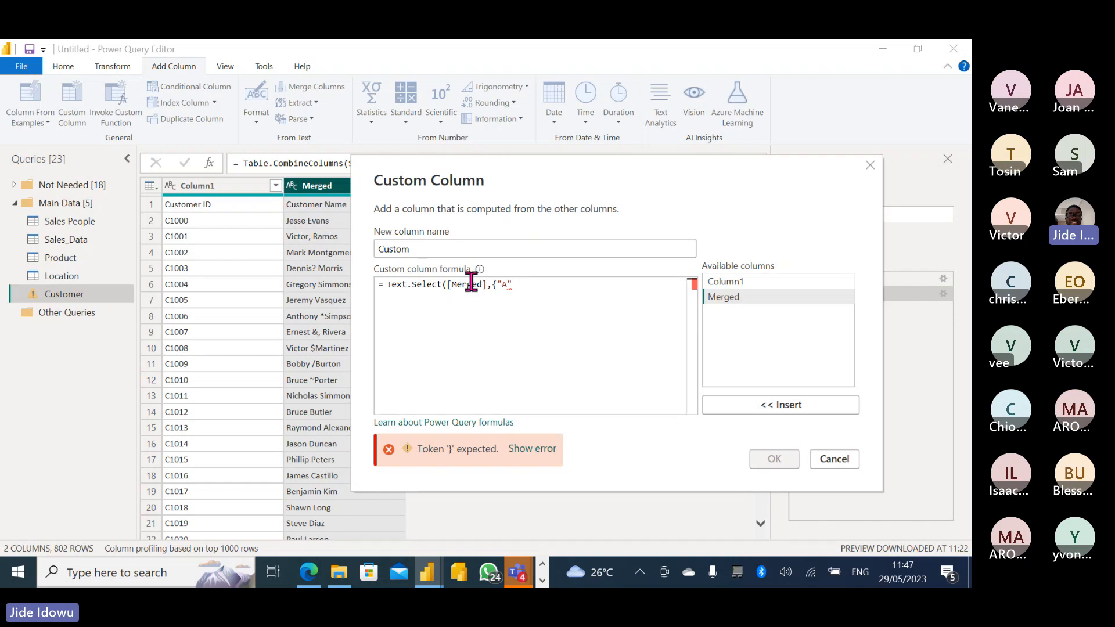
click(529, 288)
text(..")
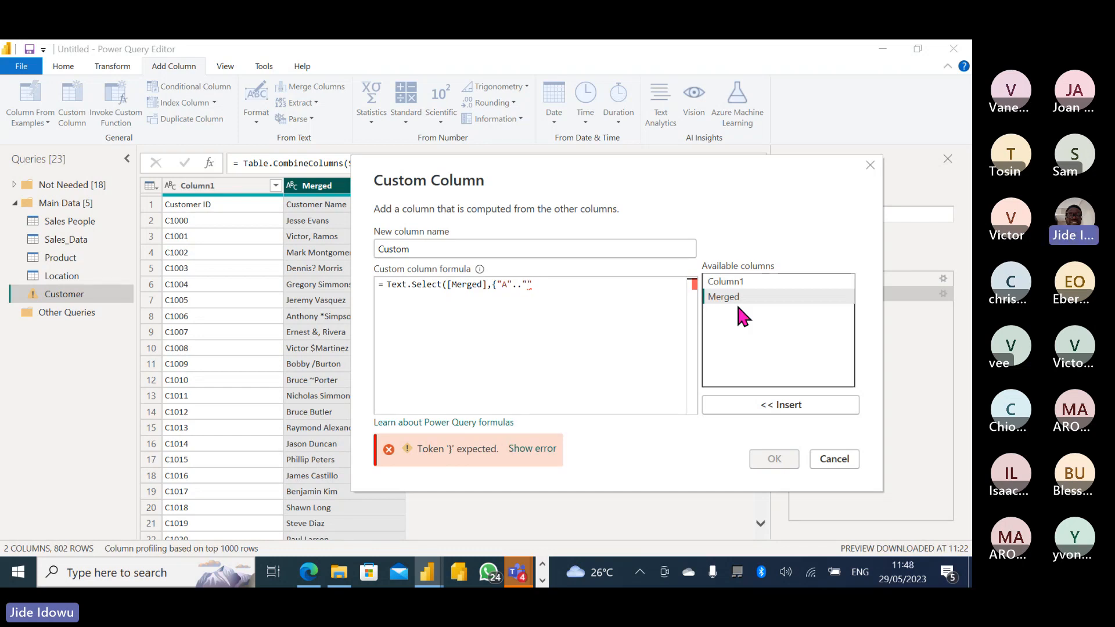
text(z)
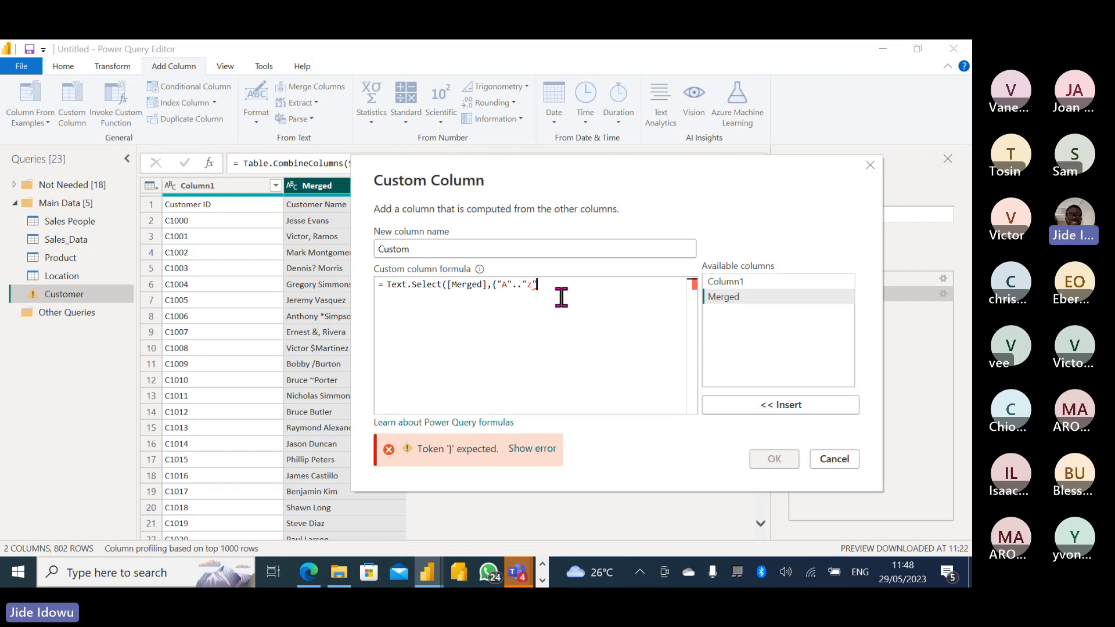
text(,)
text(")
text(")
key(Right)
text(})
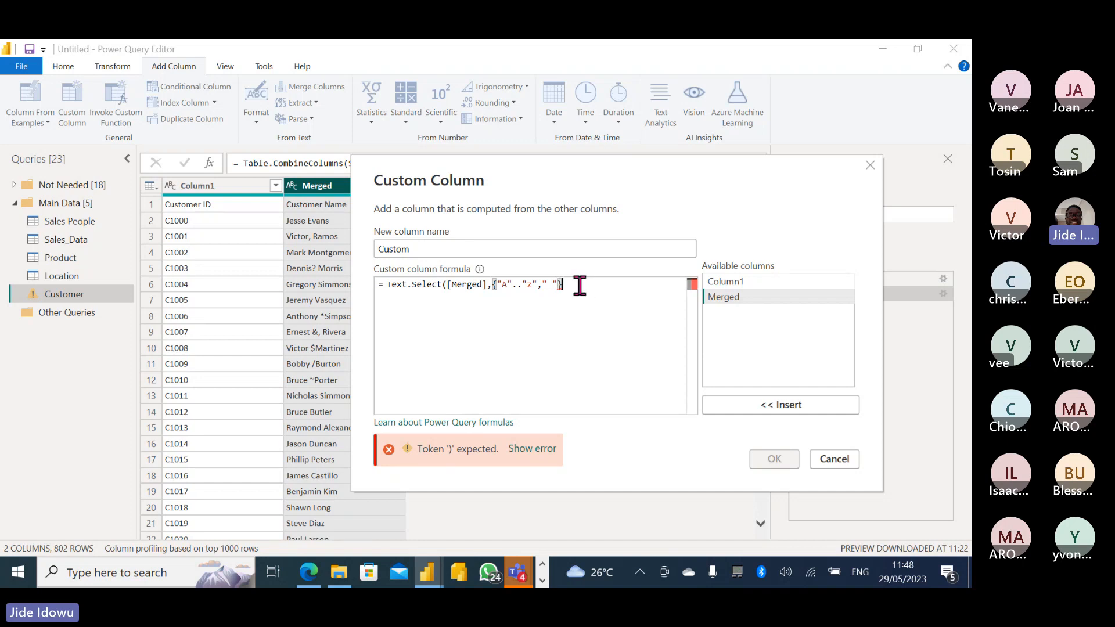
text())
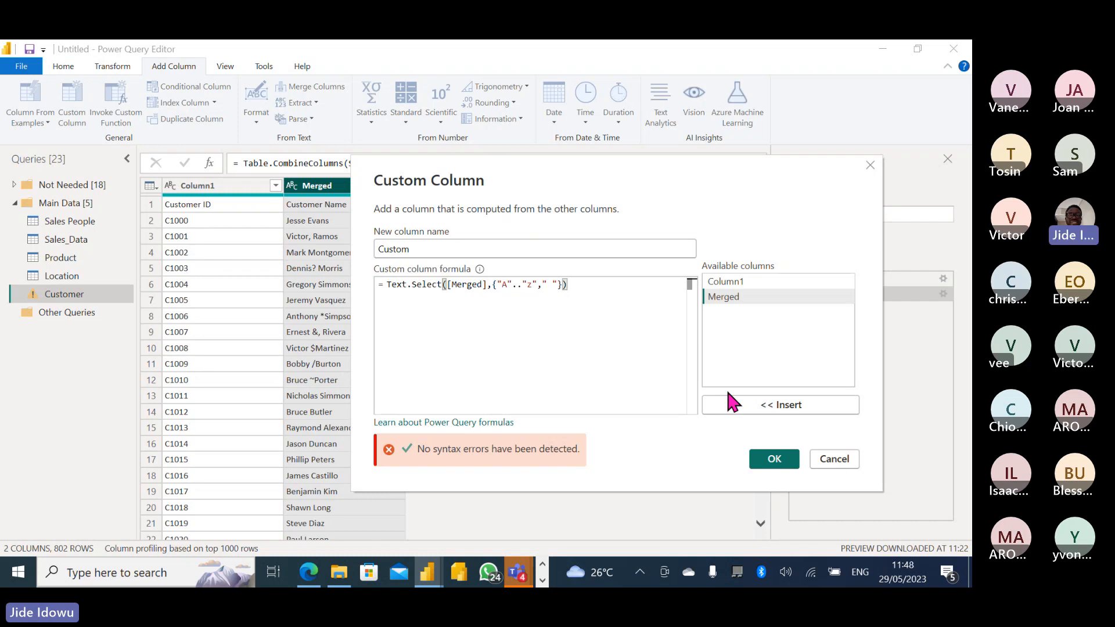
click(771, 459)
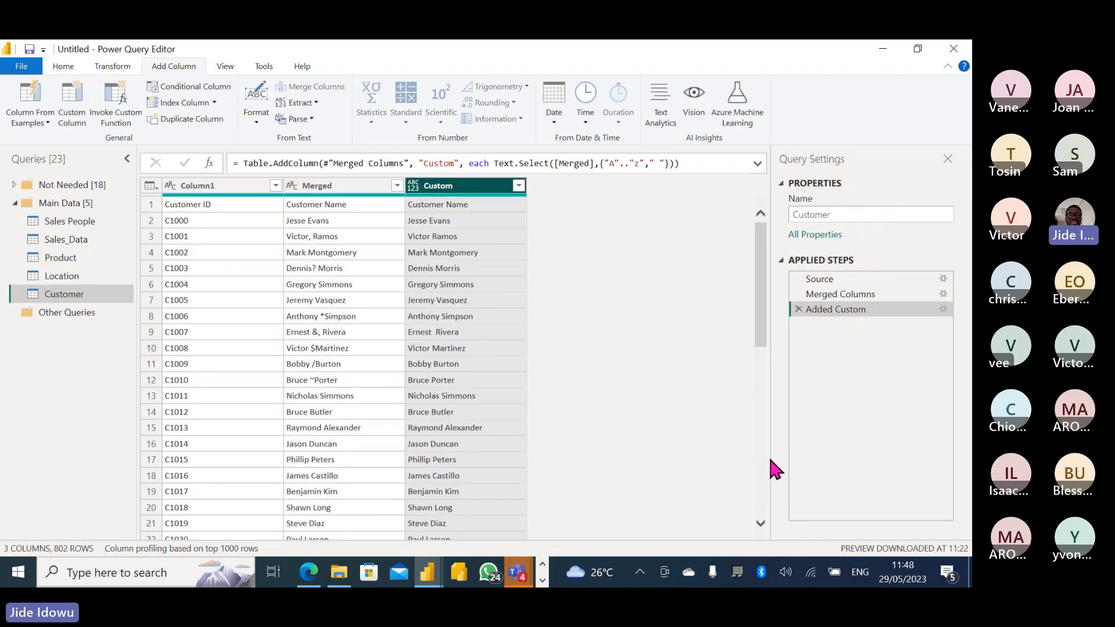
click(318, 195)
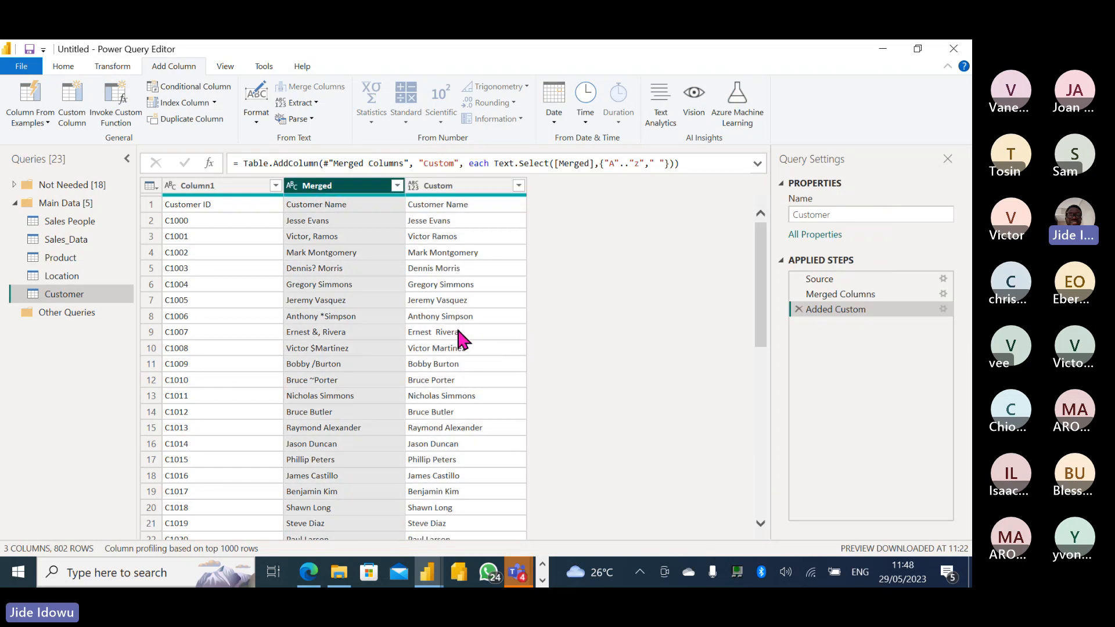
Remove the Merged column from the Customer query.
right_click(325, 187)
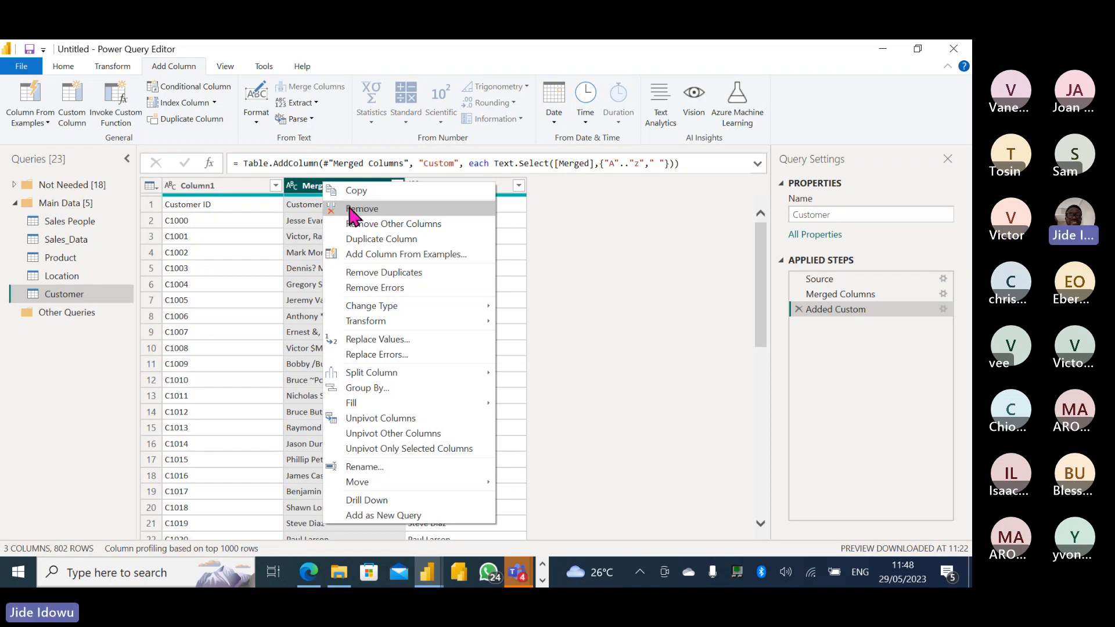
click(305, 191)
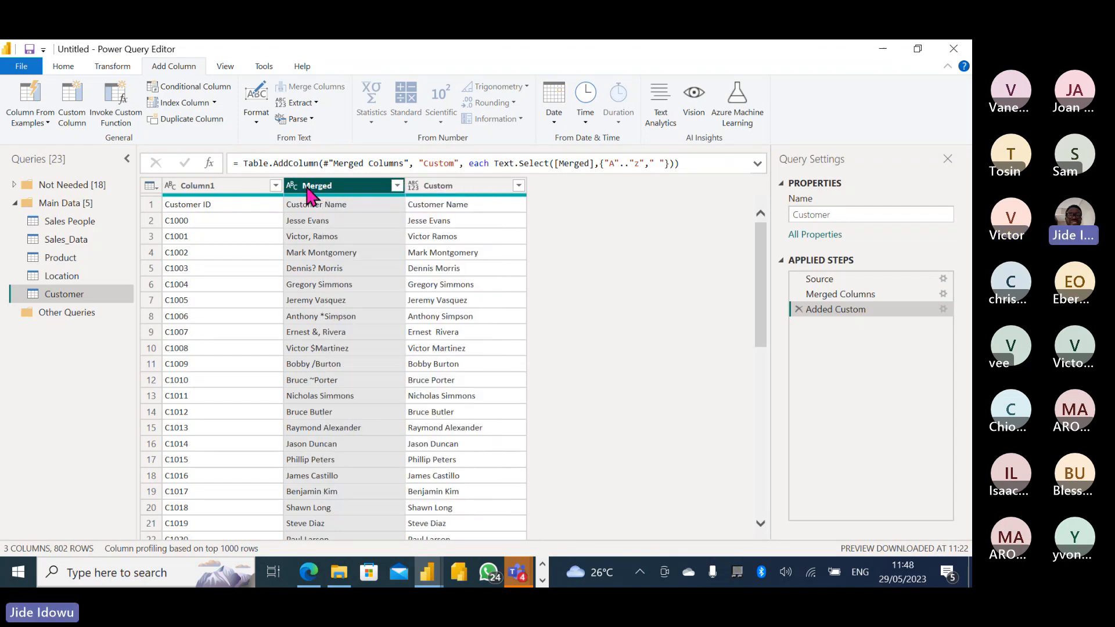
right_click(307, 194)
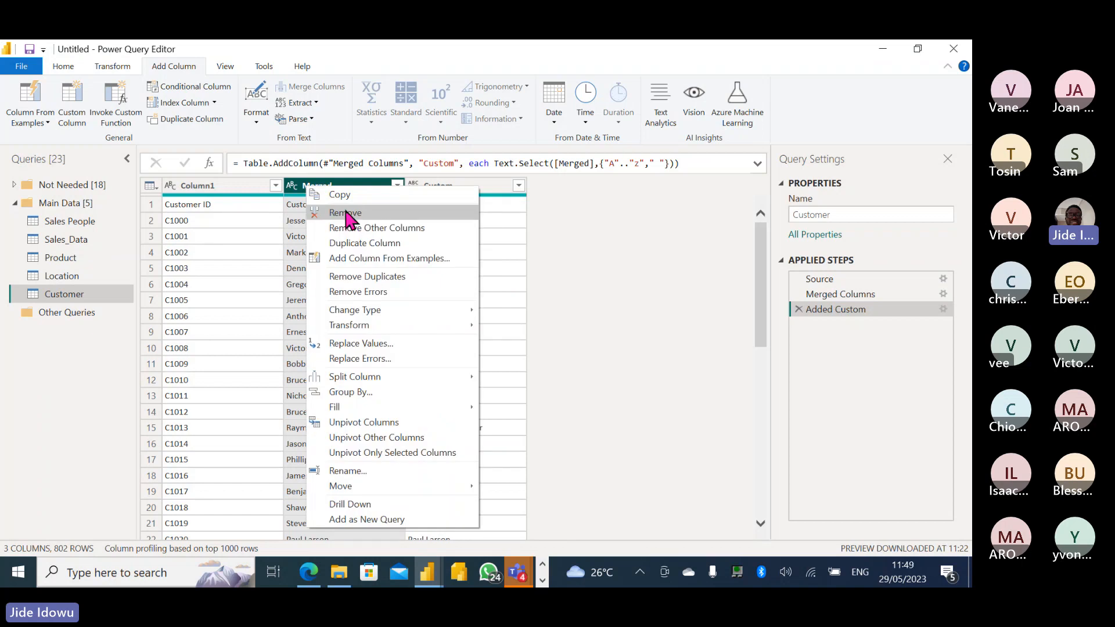
click(346, 214)
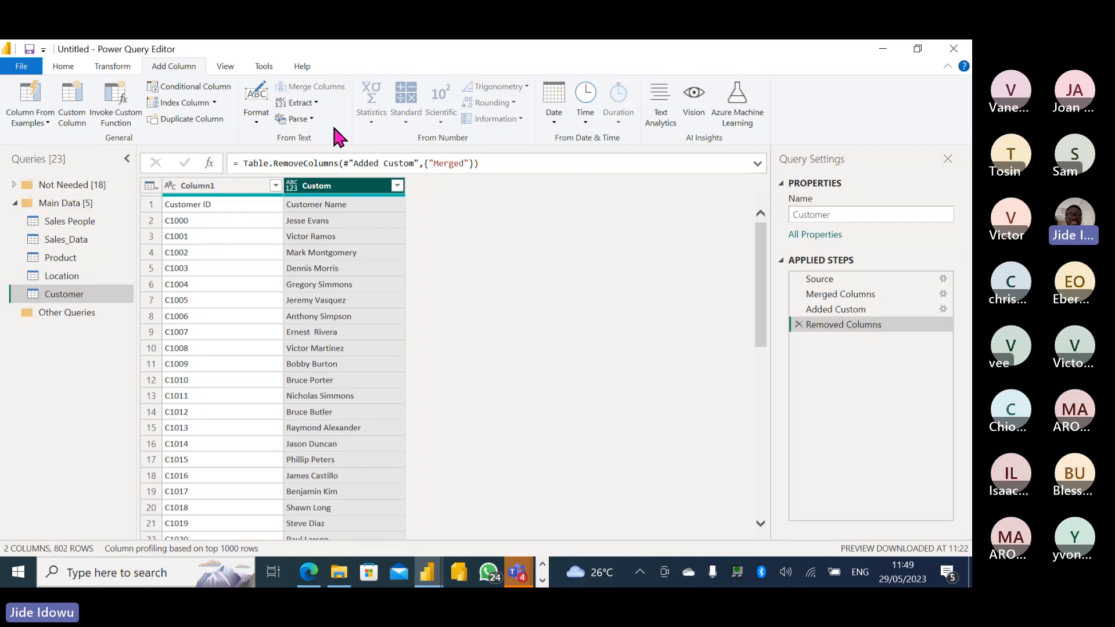
Use the first row as headers, then preview the Location and Product queries.
click(63, 66)
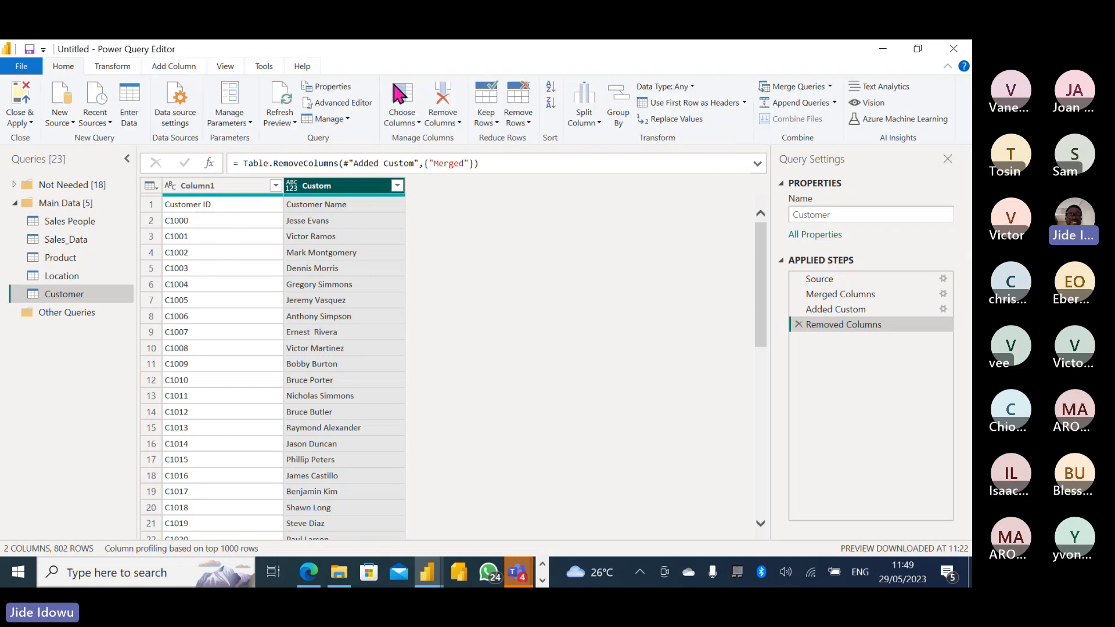
click(685, 102)
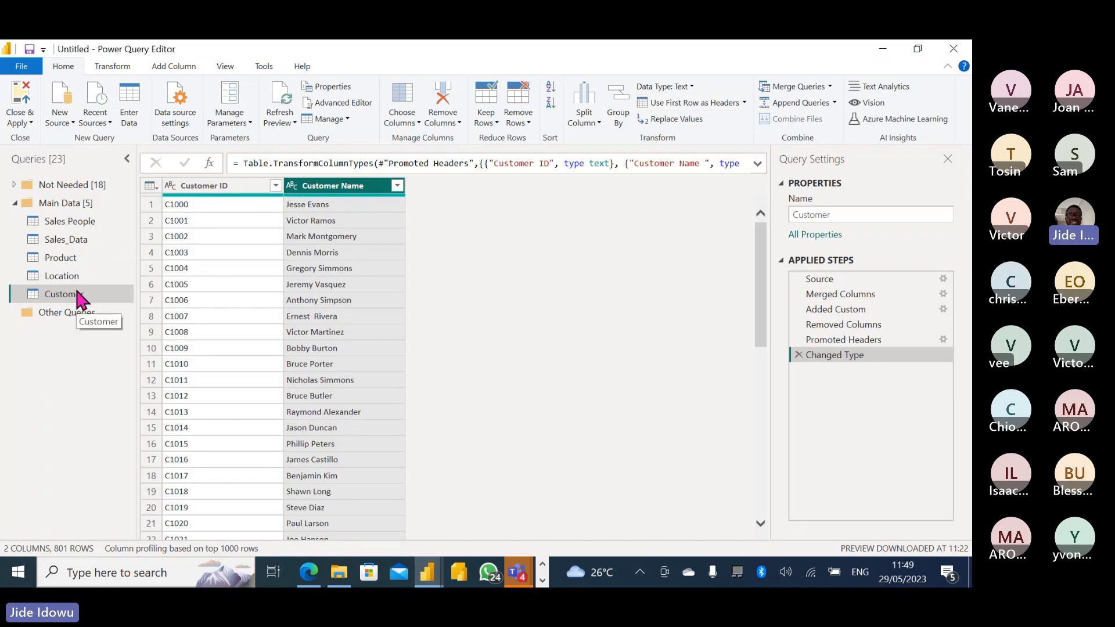
click(62, 277)
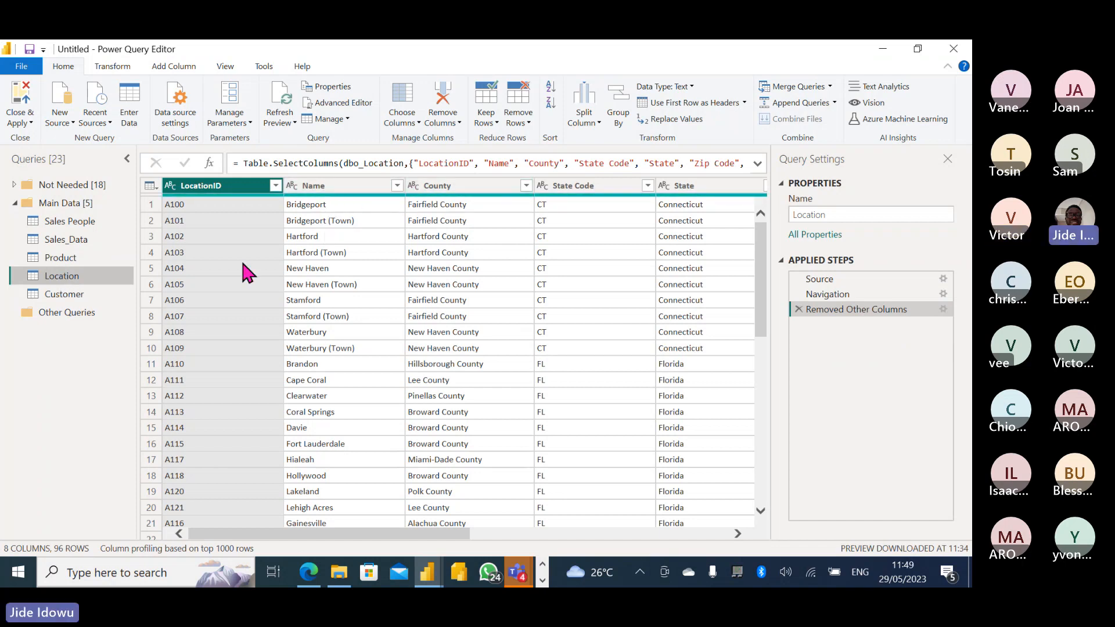
click(67, 259)
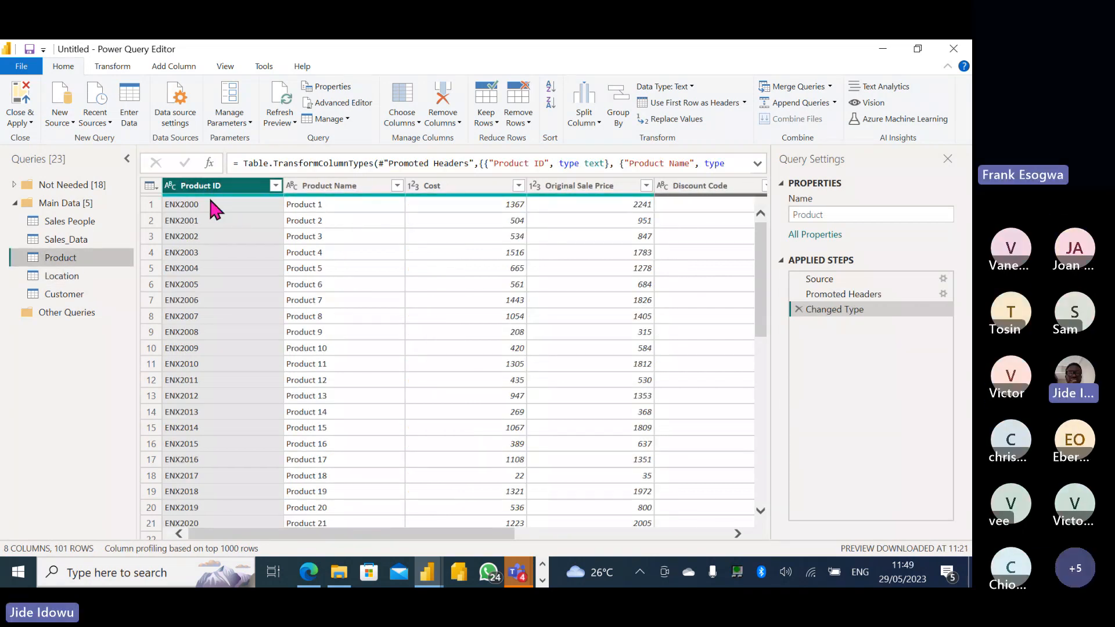
Mute the guest participant in the Teams meeting.
mouse_move(519, 572)
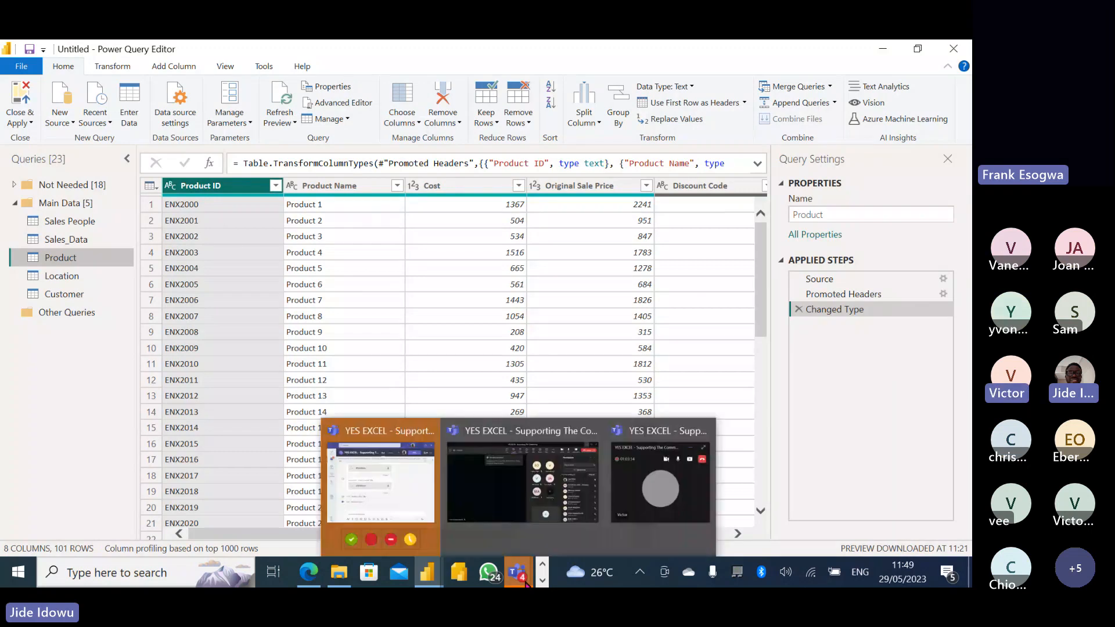
click(518, 516)
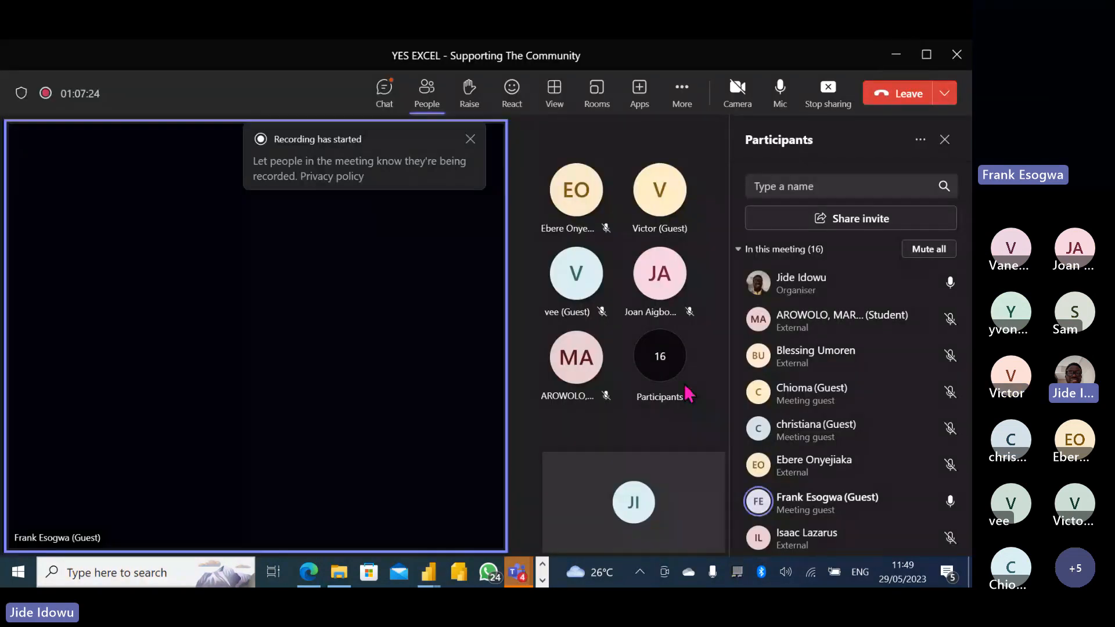
click(111, 538)
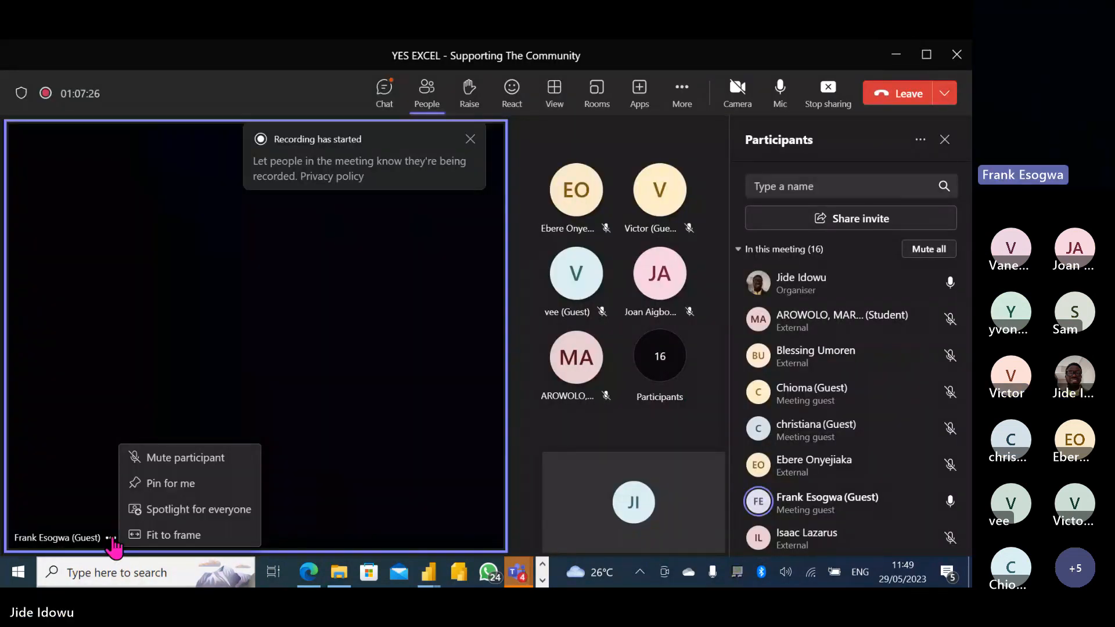
click(163, 460)
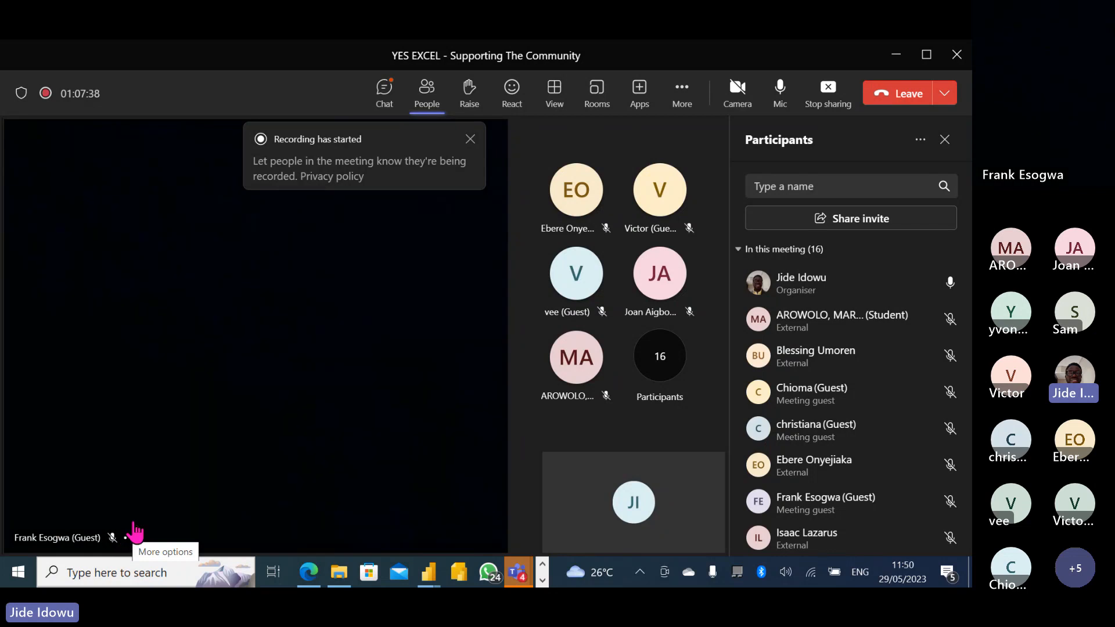
Check the meeting chat and participants list, then minimize Teams back to Power Query.
click(387, 96)
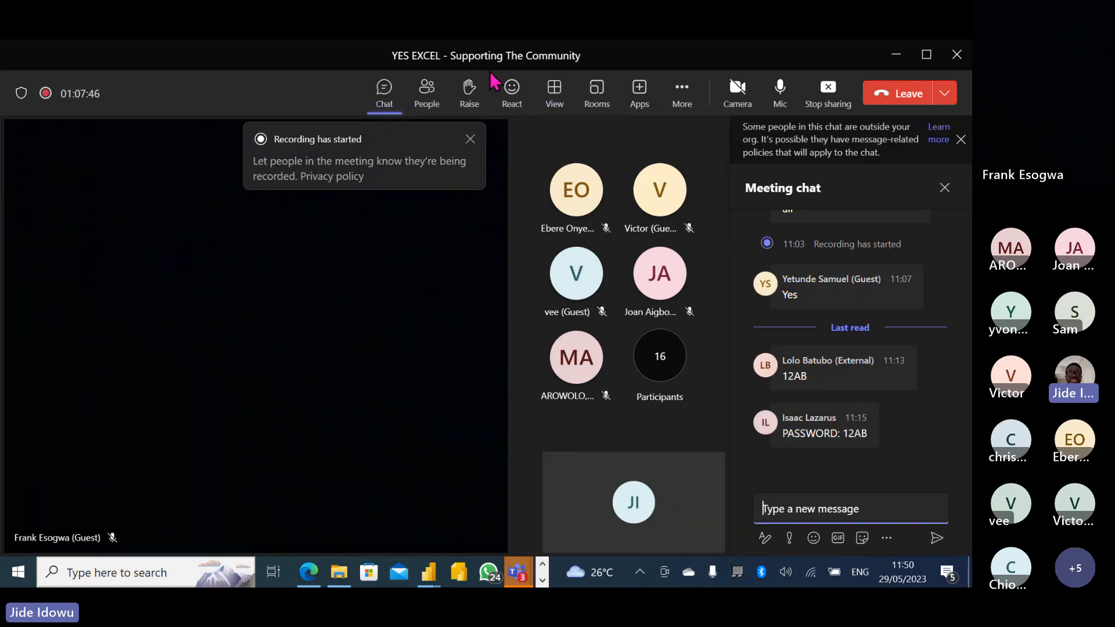
click(434, 96)
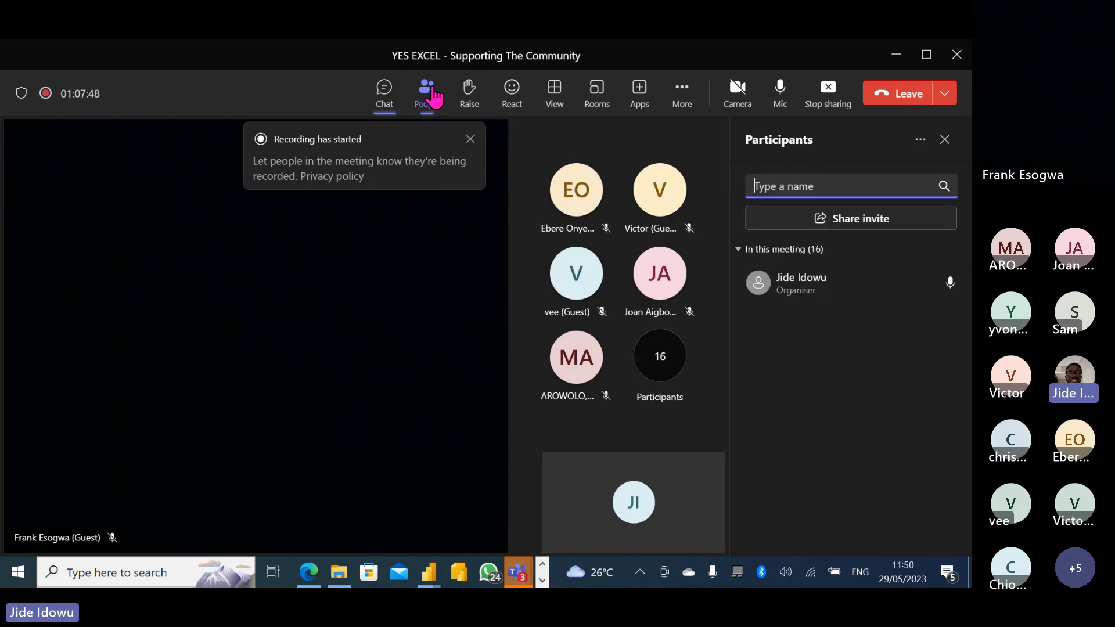
click(899, 68)
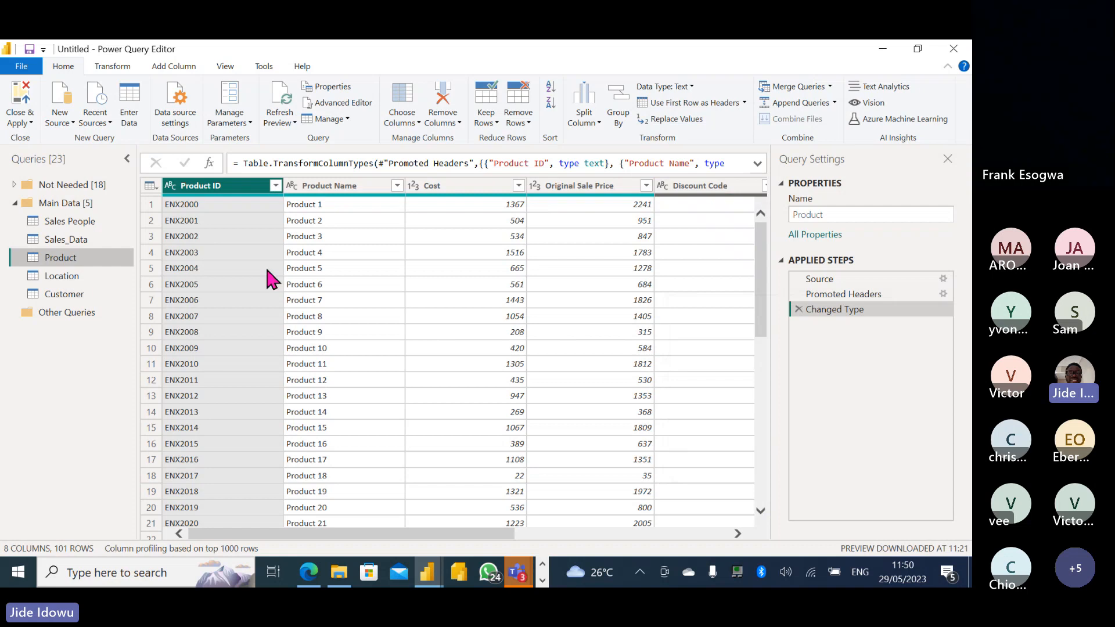
Use Choose Columns to keep only Product ID, Product Name, Cost and Current Price.
click(194, 190)
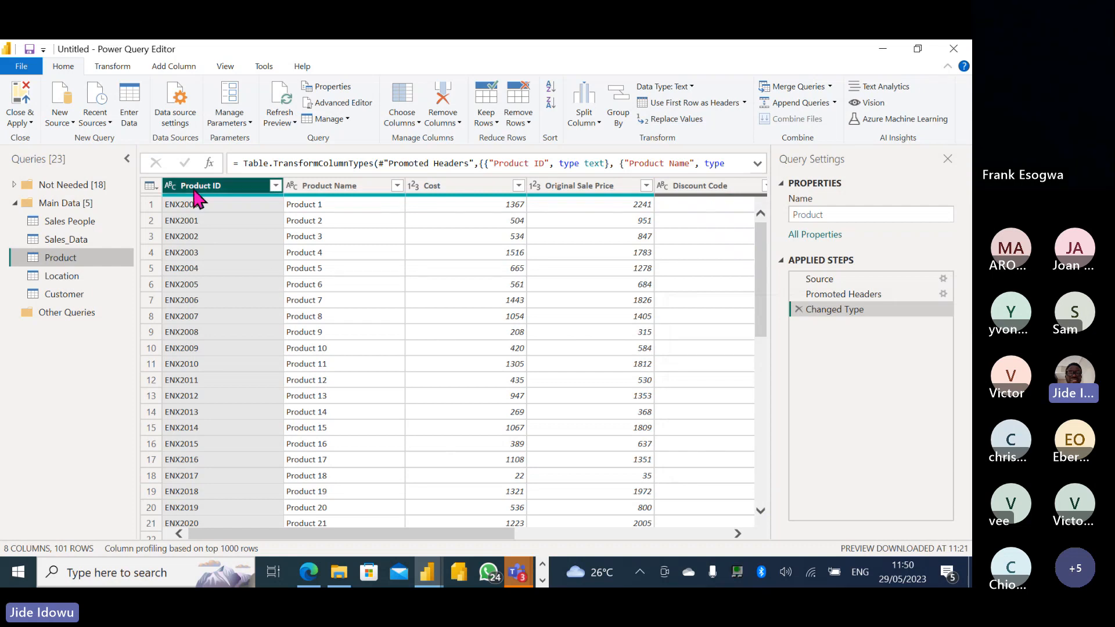
click(336, 191)
key(Right)
key(Right)
key(Right)
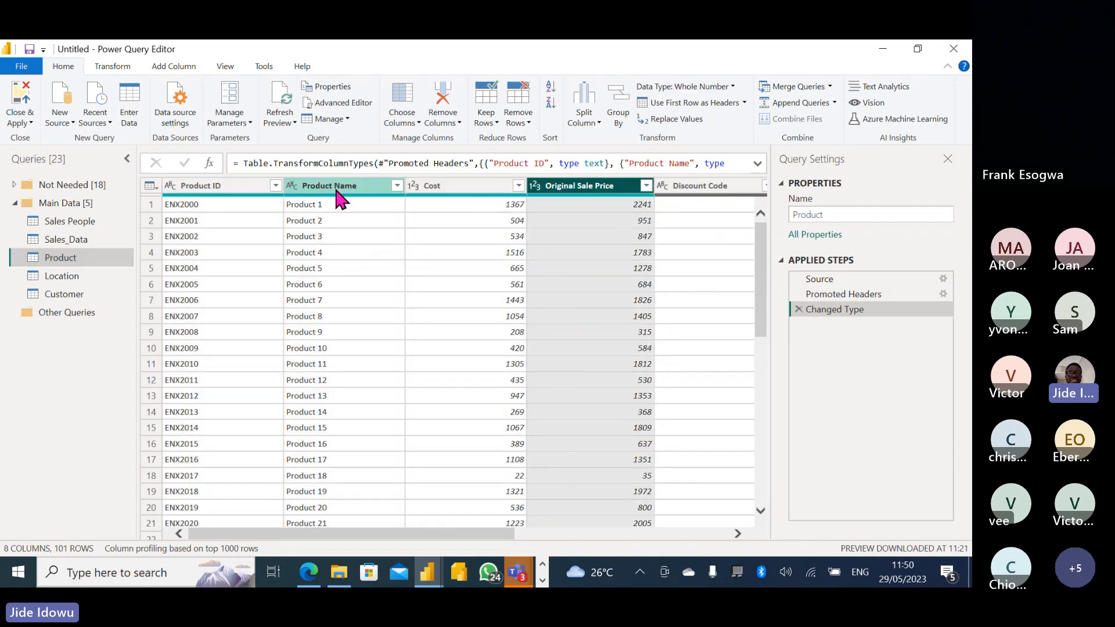
key(Right)
key(Right)
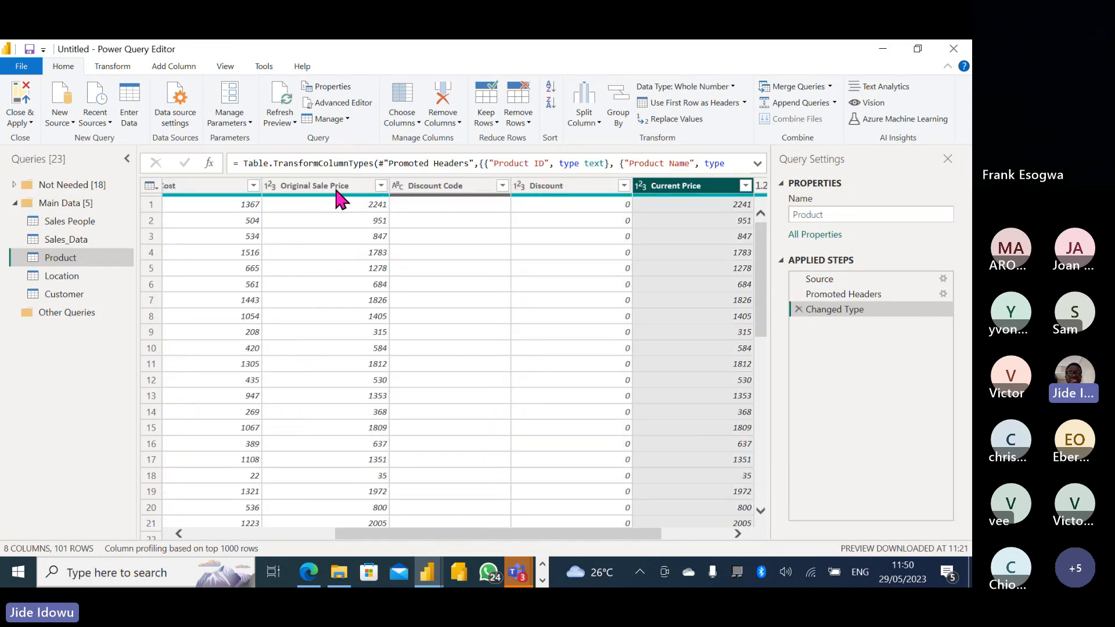
click(418, 123)
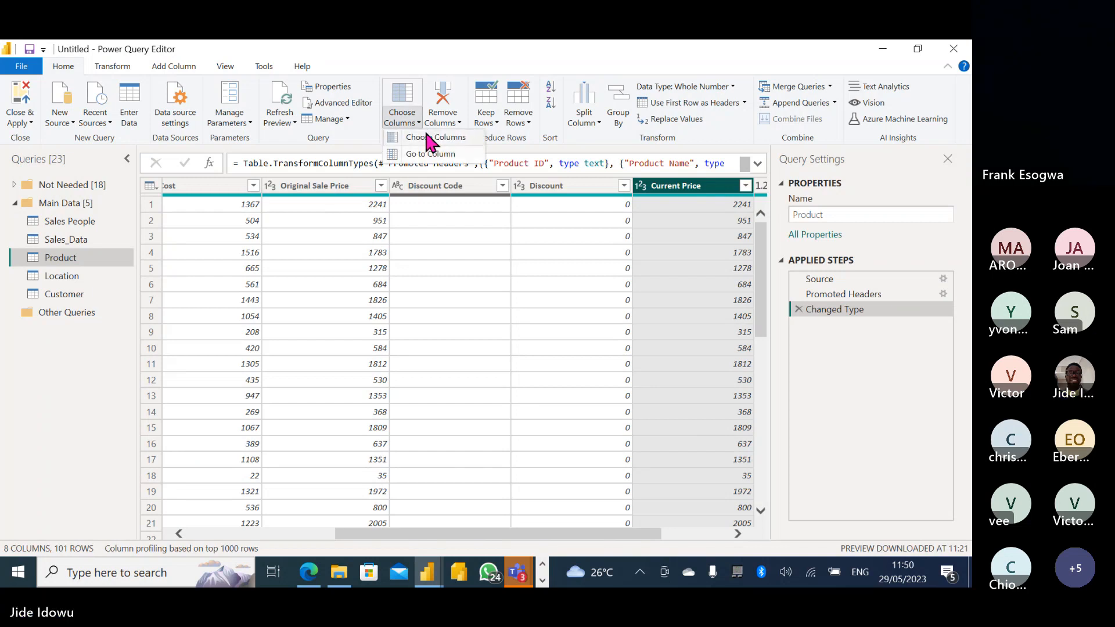
click(424, 136)
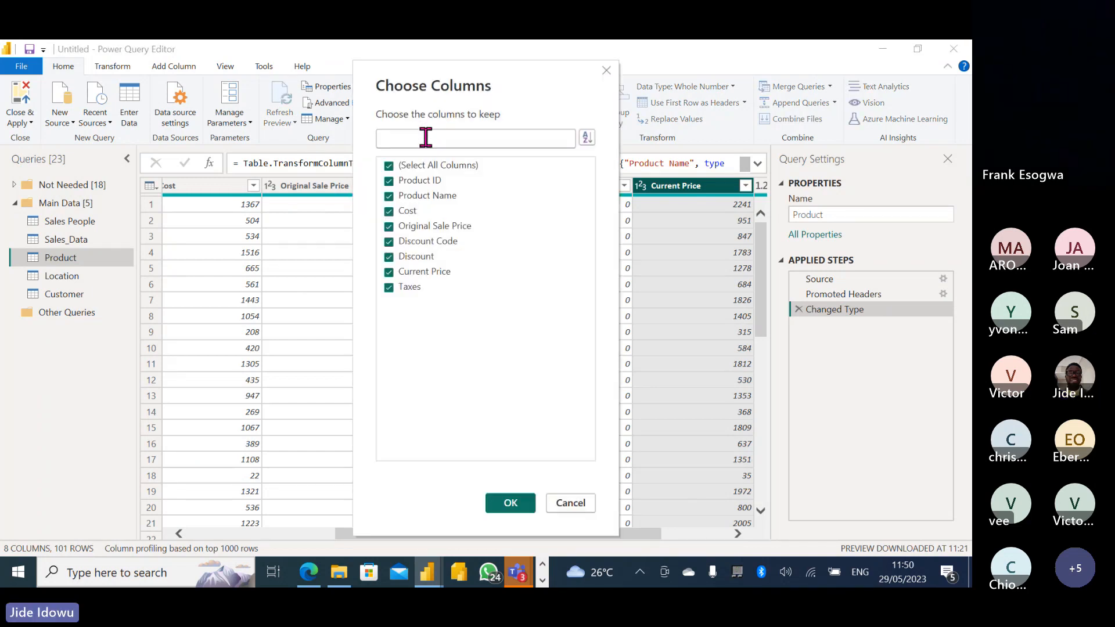
click(389, 257)
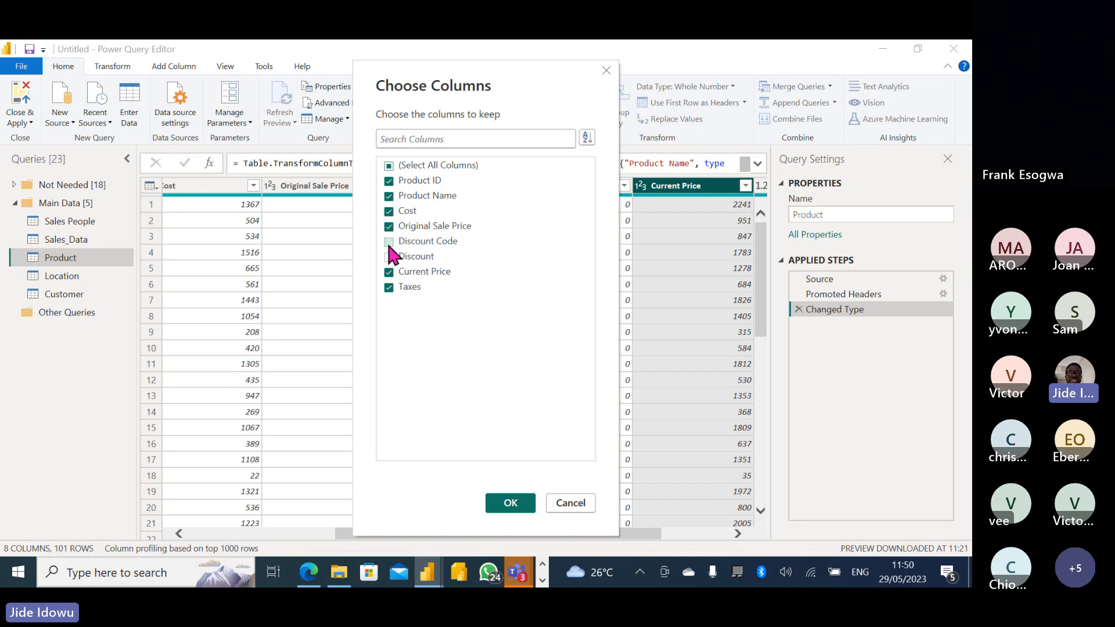
click(446, 241)
click(389, 227)
click(508, 503)
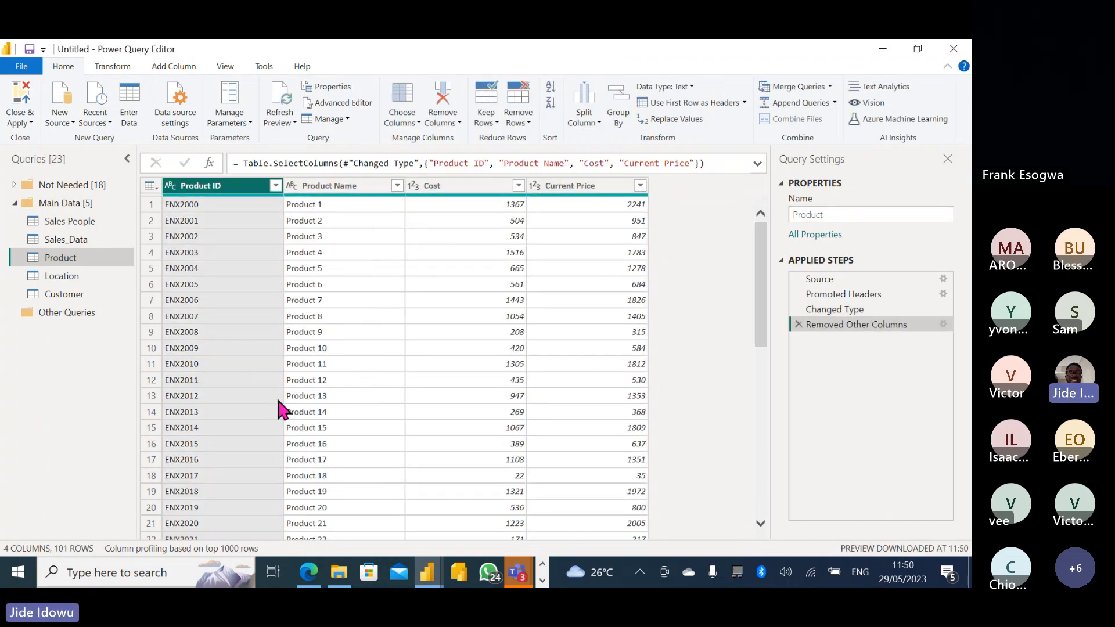
click(68, 239)
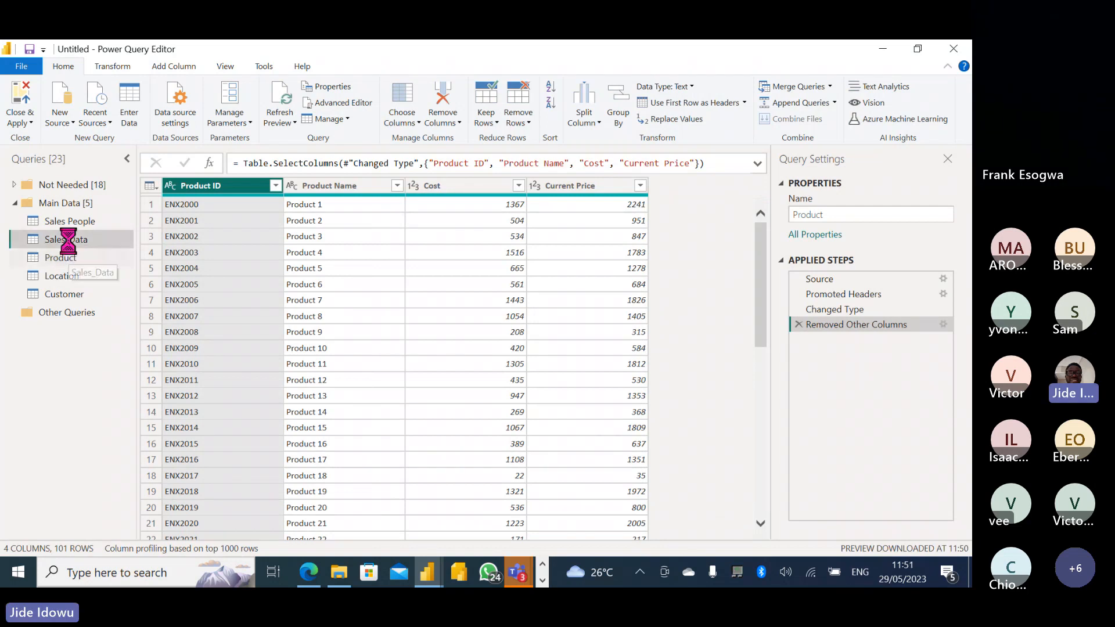
Check Sales_Data's columns and remove the empty Column1, leaving seven columns.
click(211, 186)
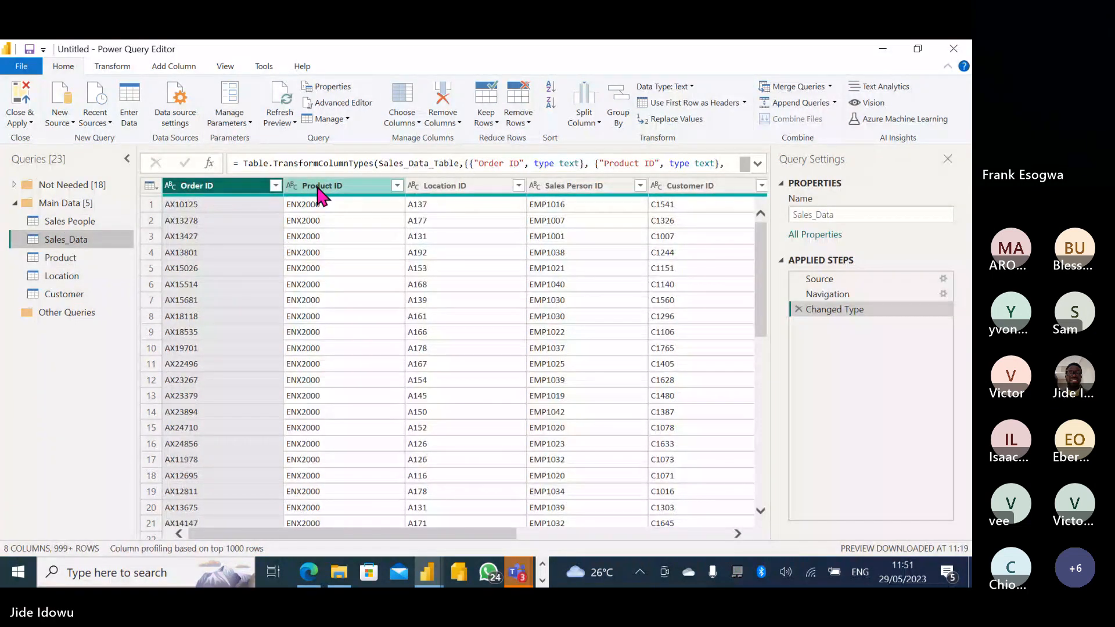
click(319, 189)
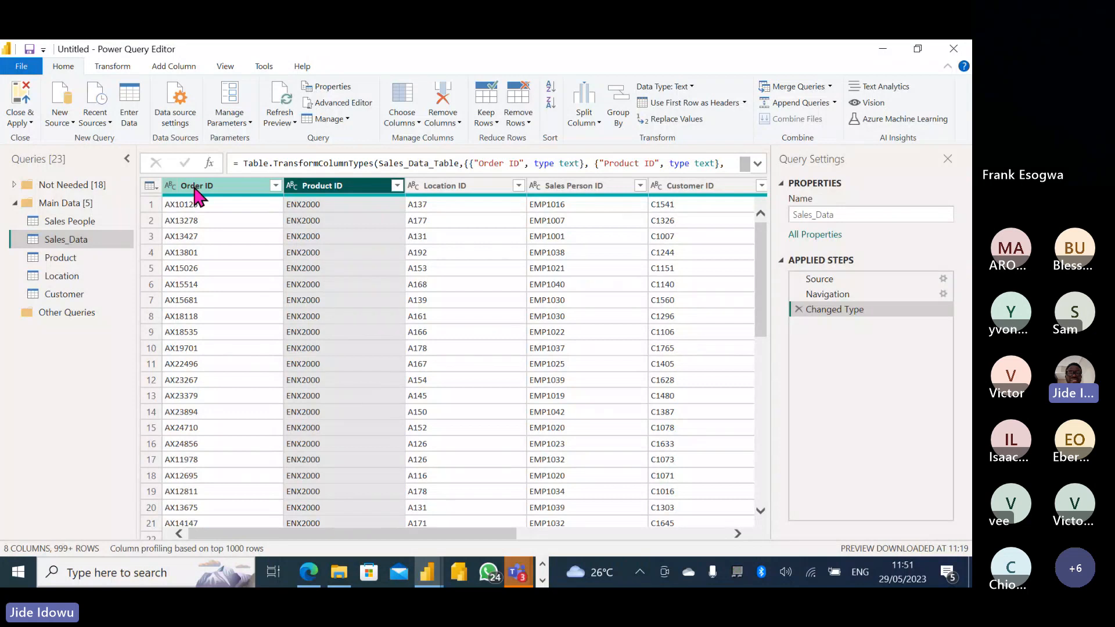
key(Right)
key(Right)
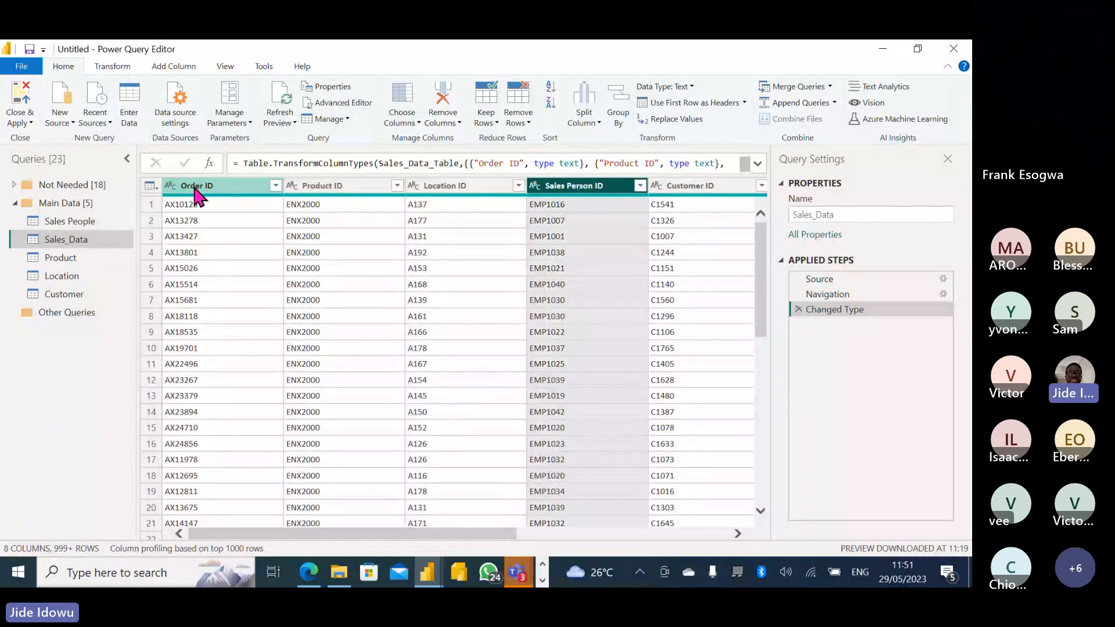
click(293, 187)
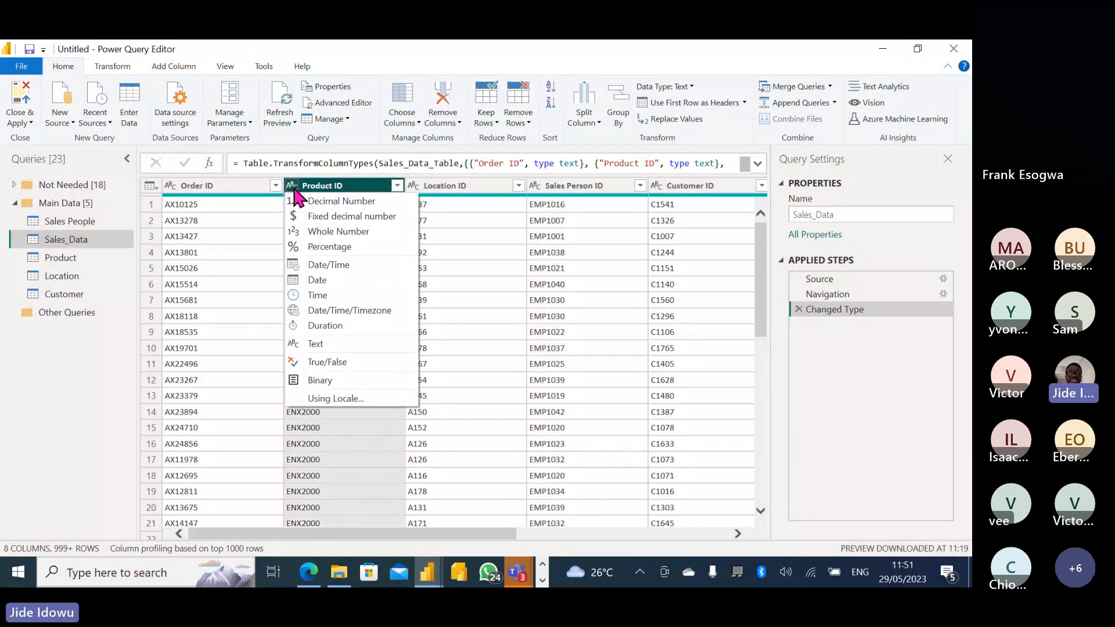
click(341, 187)
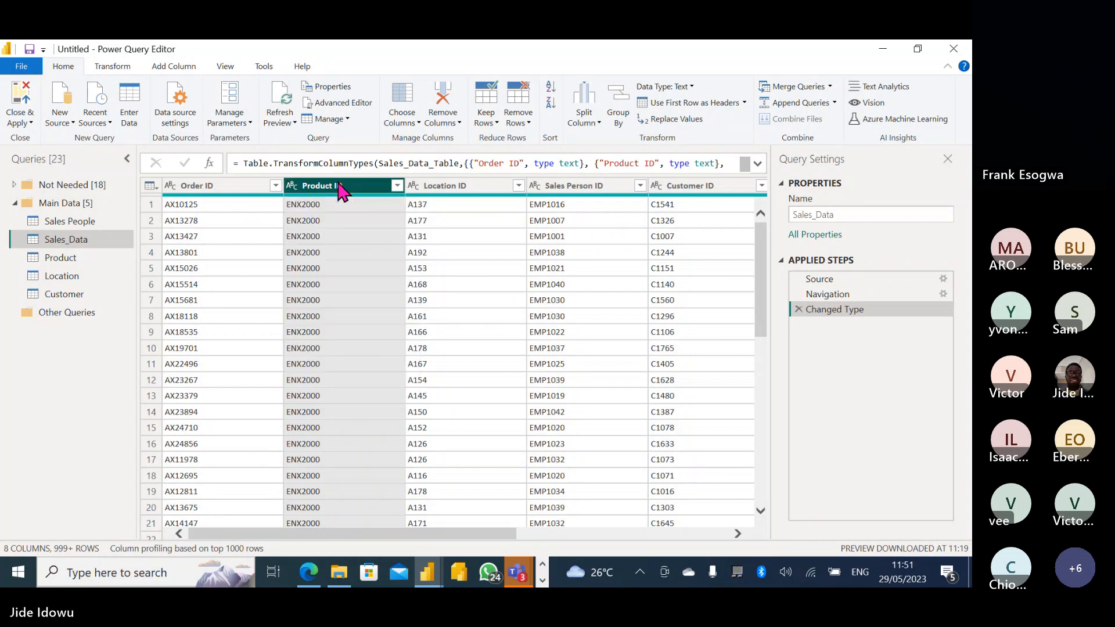
key(Right)
key(Right)
key(Right)
key(Right)
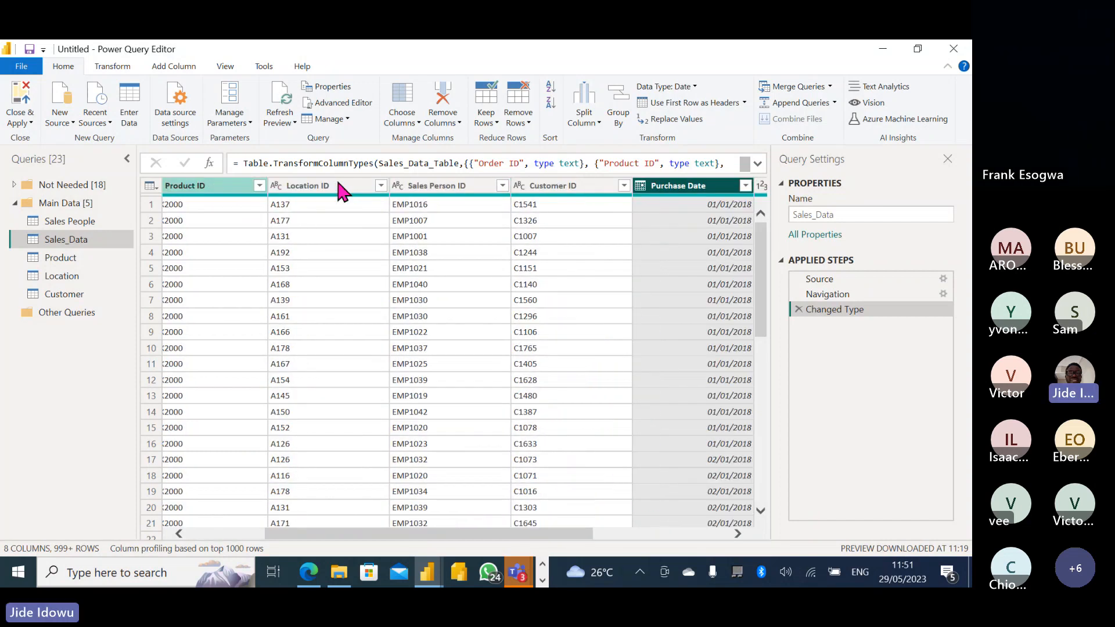
key(Right)
key(Right)
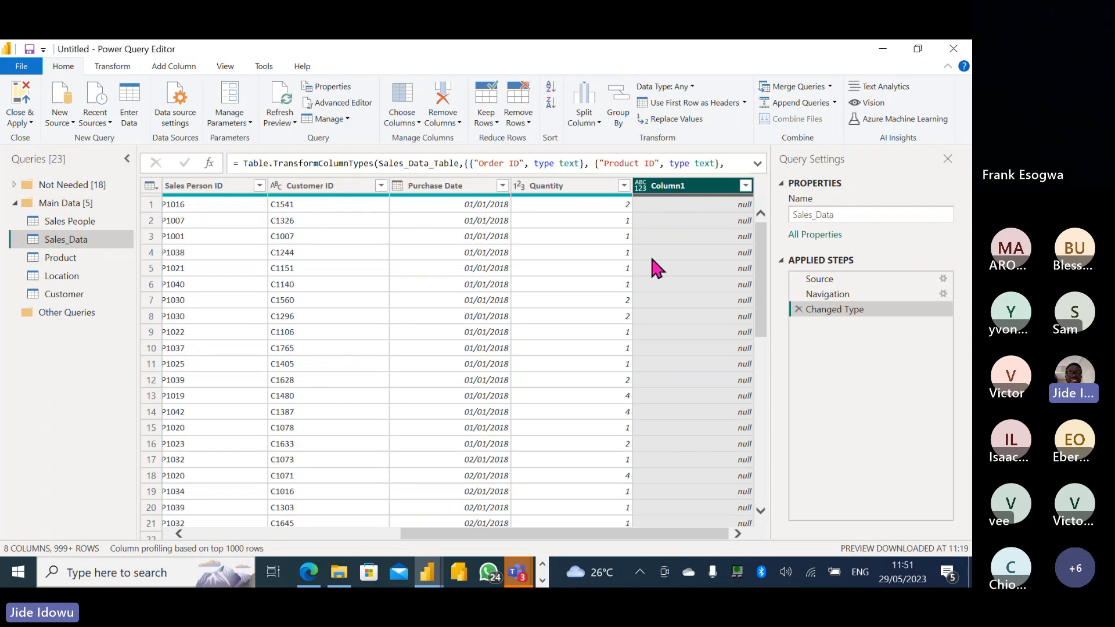
click(745, 186)
click(699, 188)
right_click(699, 187)
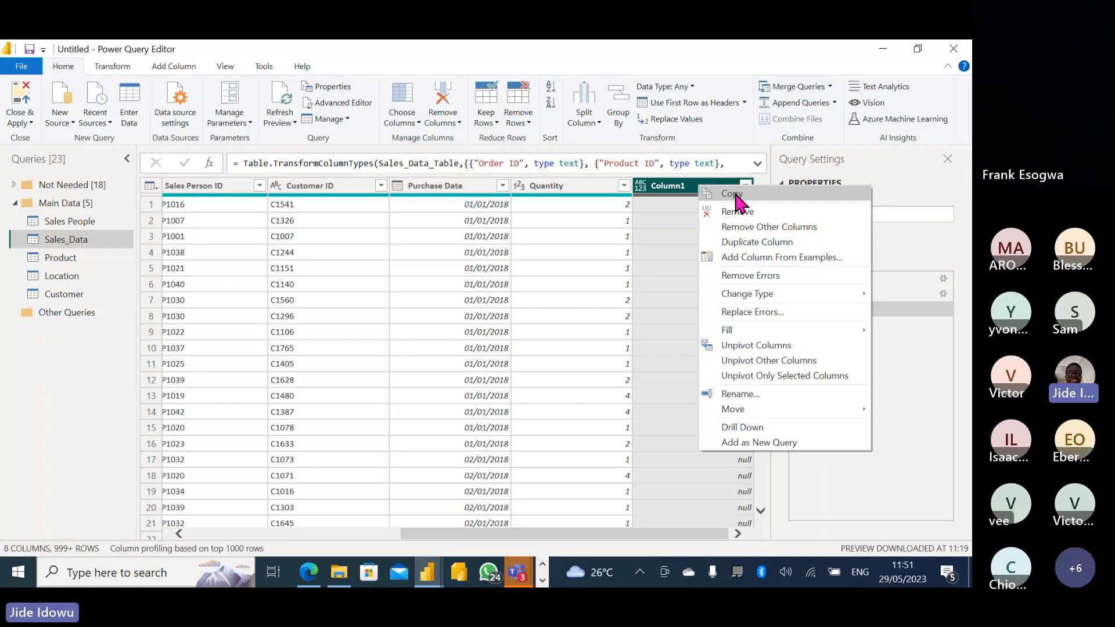
click(737, 212)
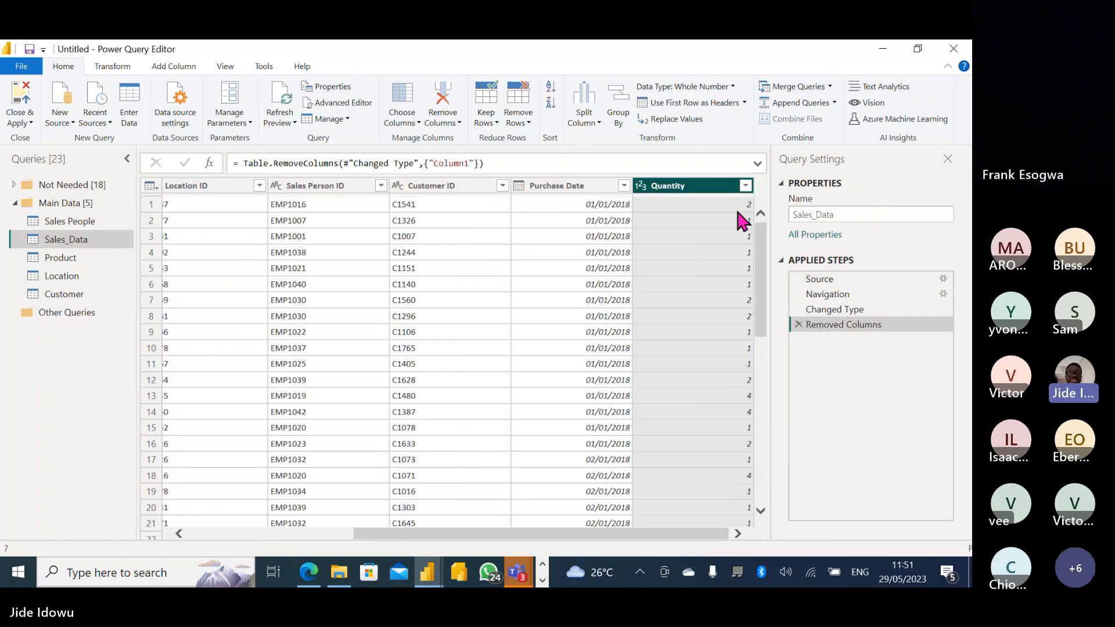
Promote the Sales People first row to headers: Salesperson ID and Salesperson Name.
click(68, 222)
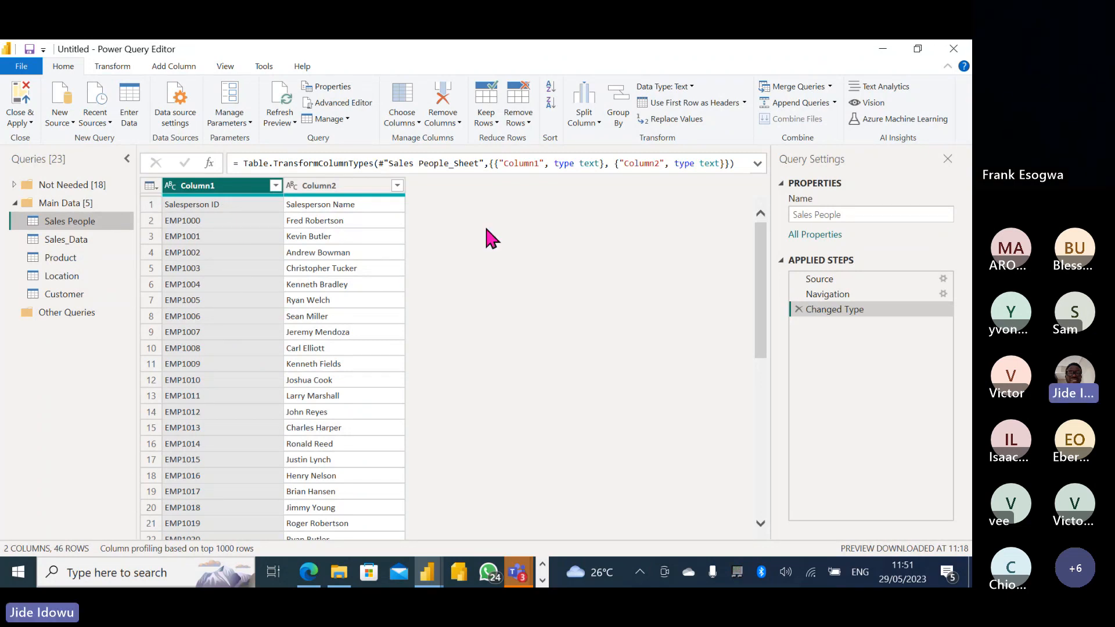
click(689, 100)
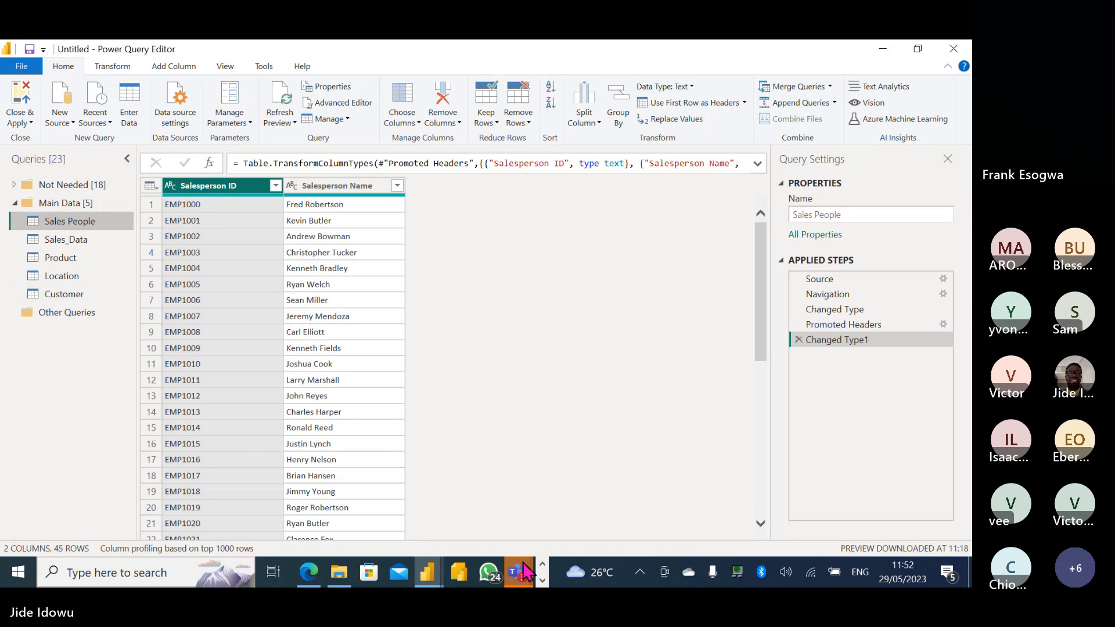
mouse_move(526, 572)
click(523, 482)
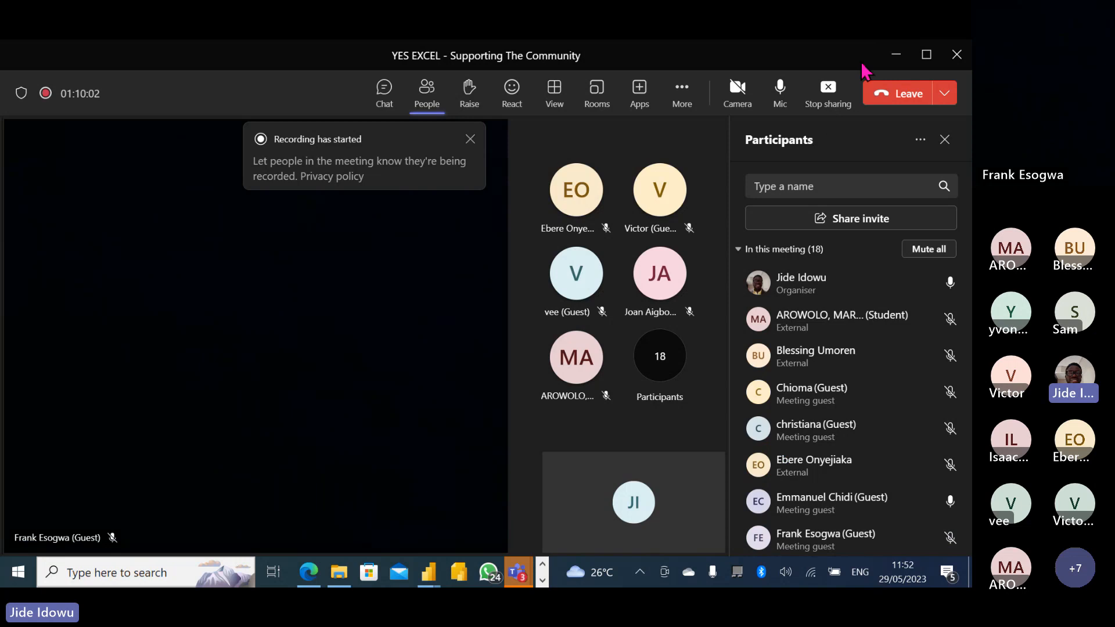
click(894, 57)
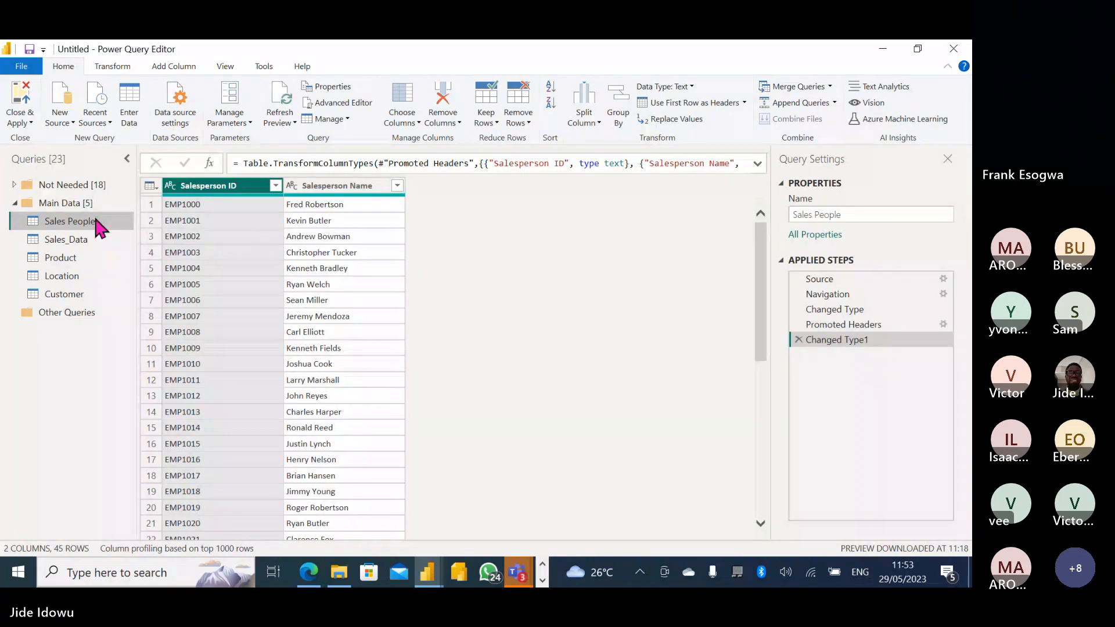
Preview the Customer query, then the Location query.
click(72, 292)
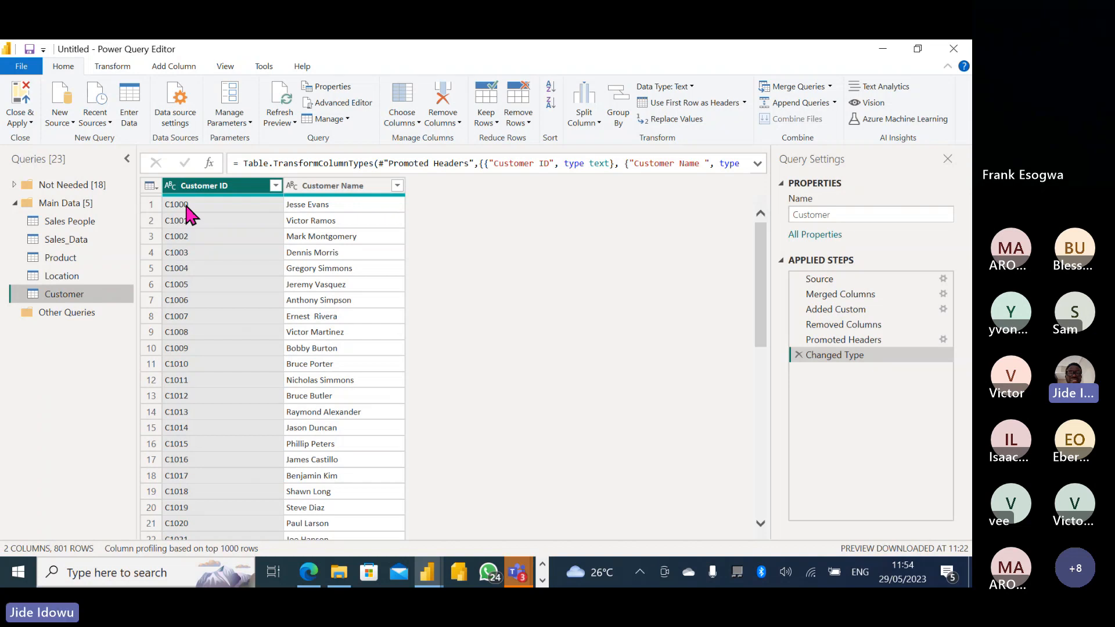
click(69, 279)
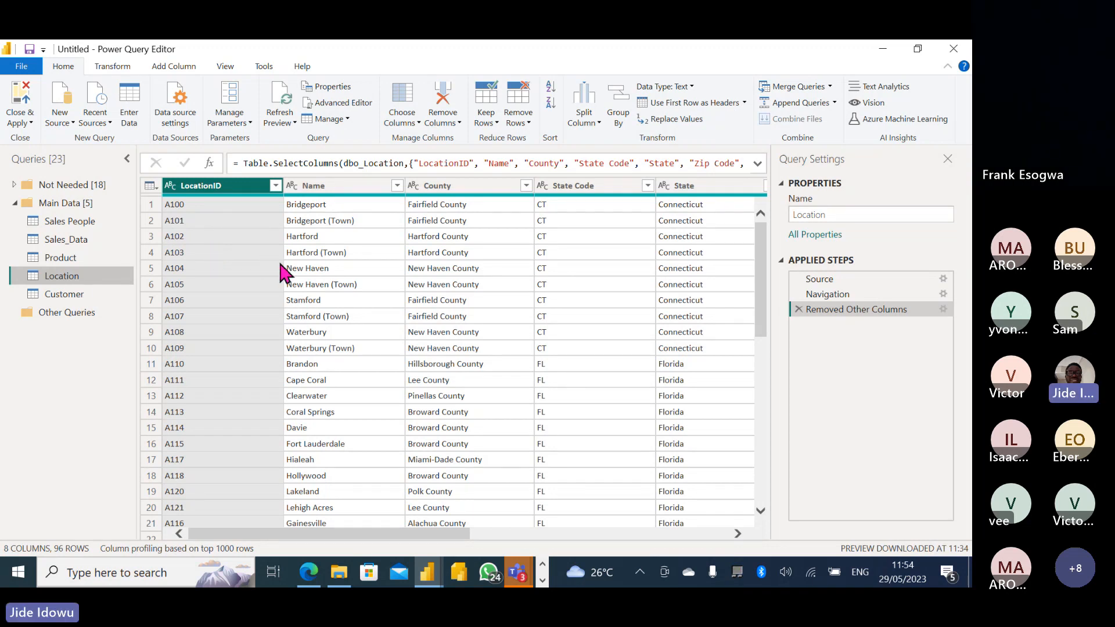
Preview the Product query, then return to the Sales_Data query.
click(65, 259)
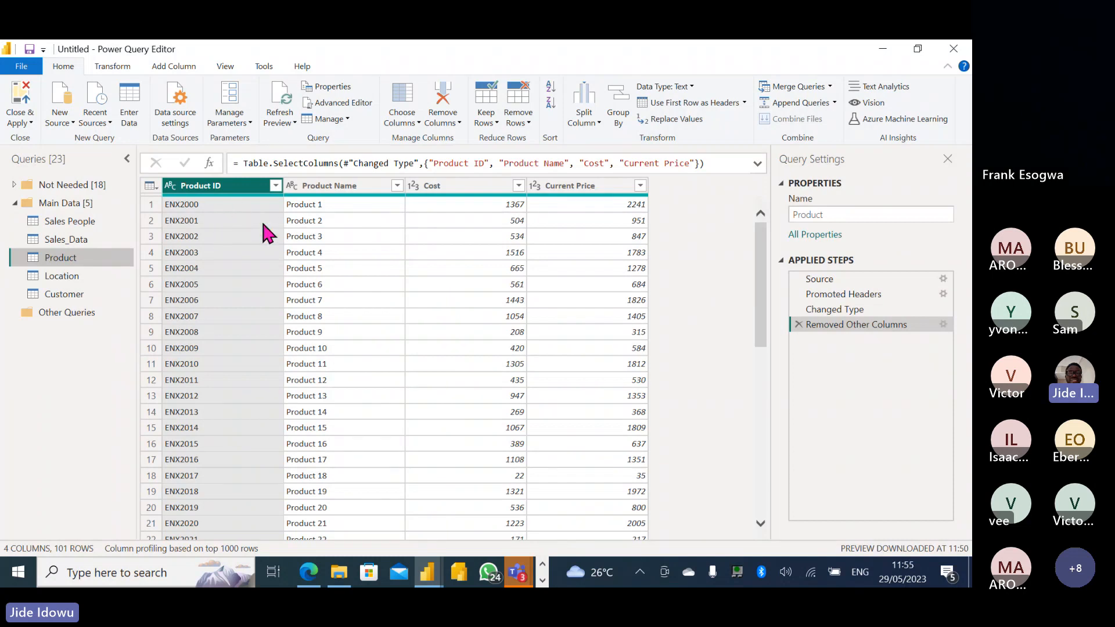
click(74, 241)
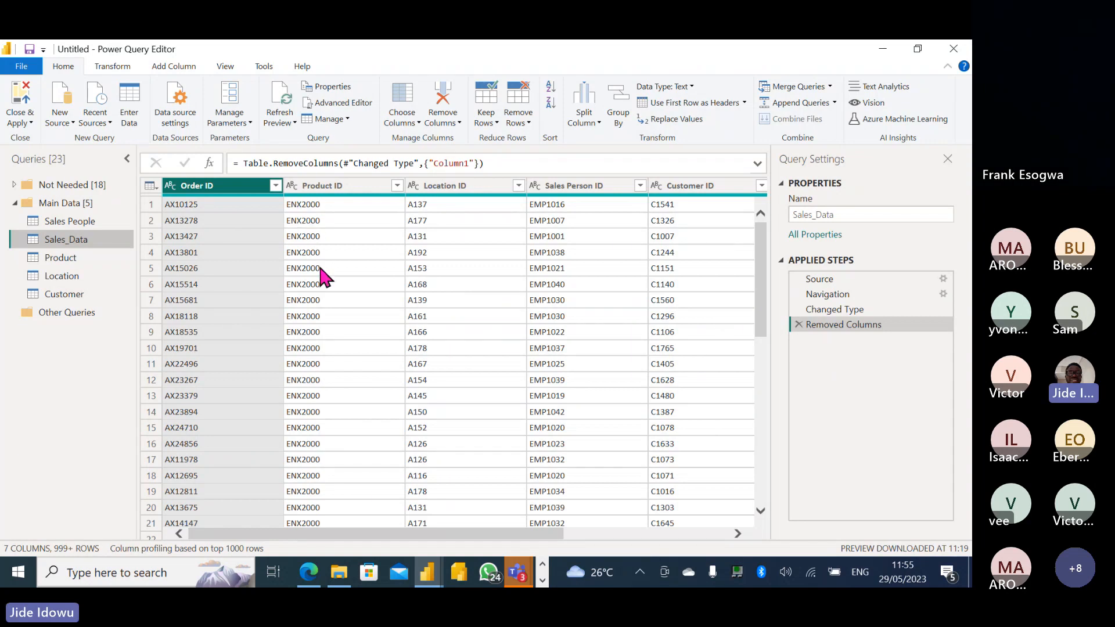
Revisit the Product and Sales_Data queries, then look for the open Word document.
click(61, 259)
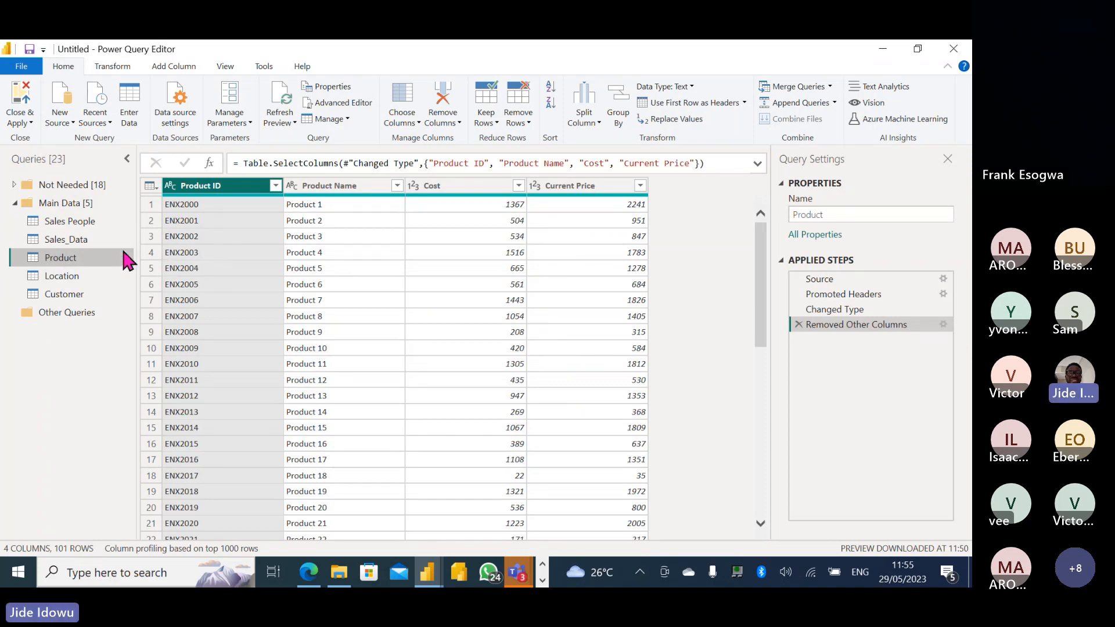
click(85, 249)
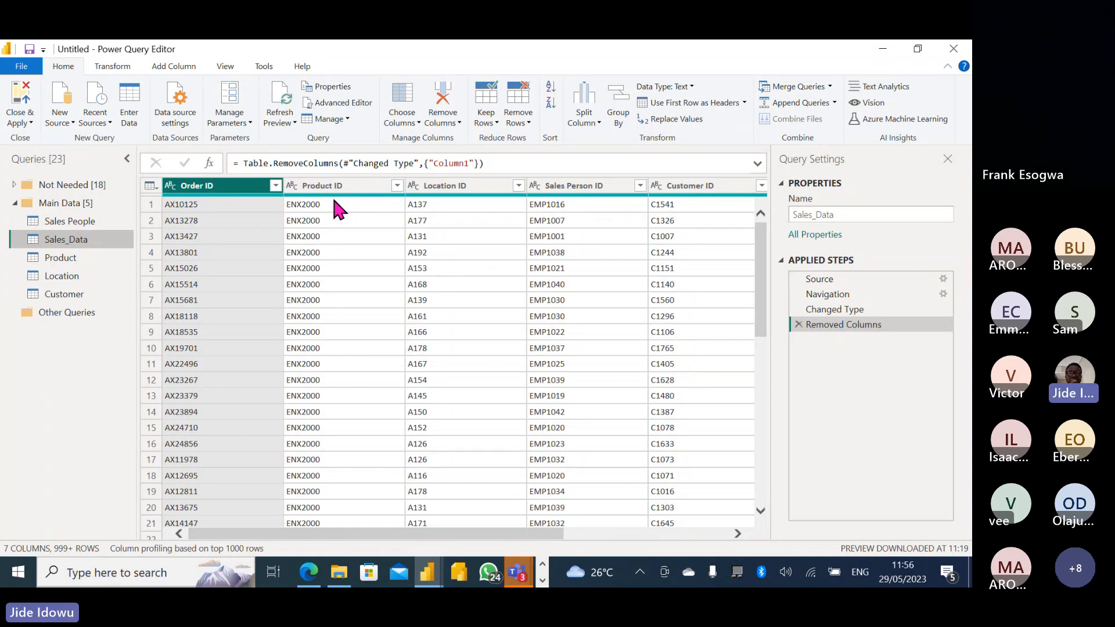
click(542, 579)
Enable editing in the Location document and add bold 'Primary Key' and 'Foreign key' lines.
mouse_move(353, 579)
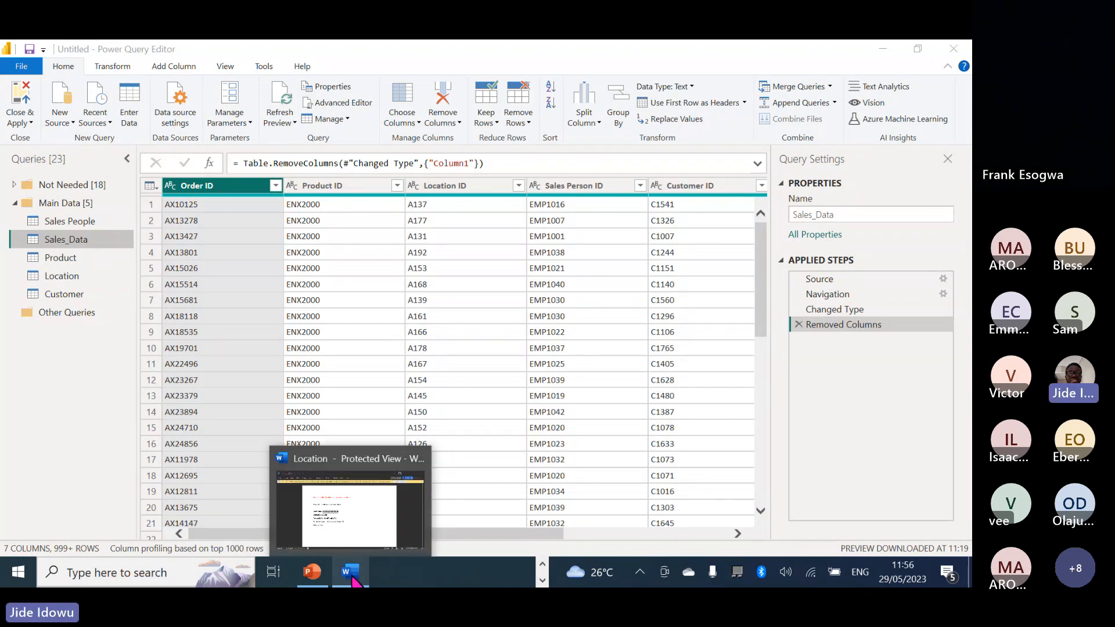
click(356, 532)
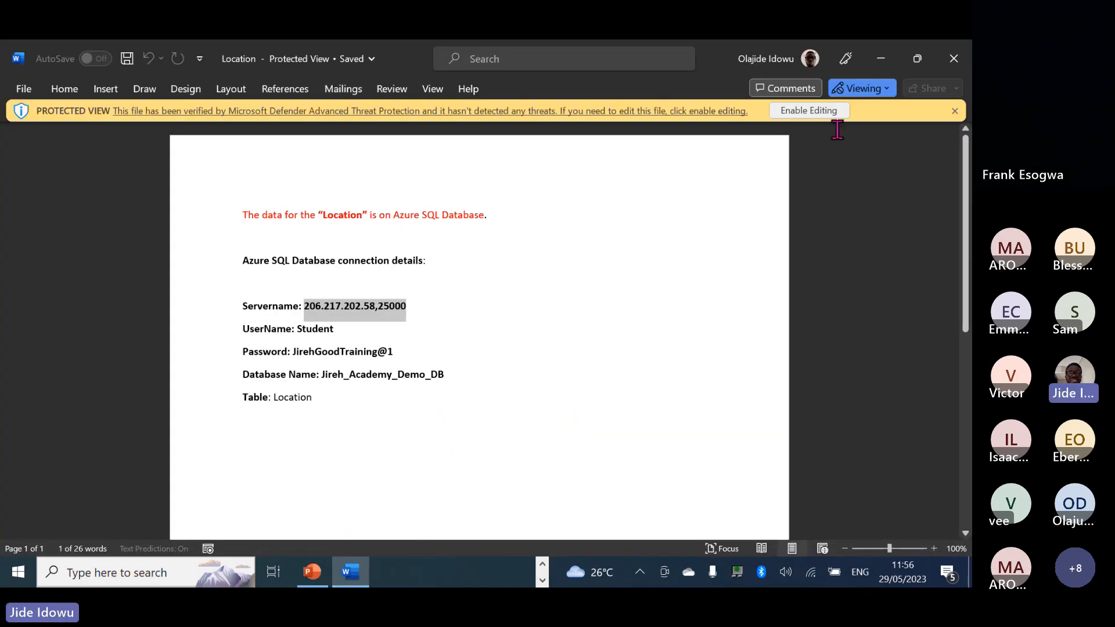
click(823, 110)
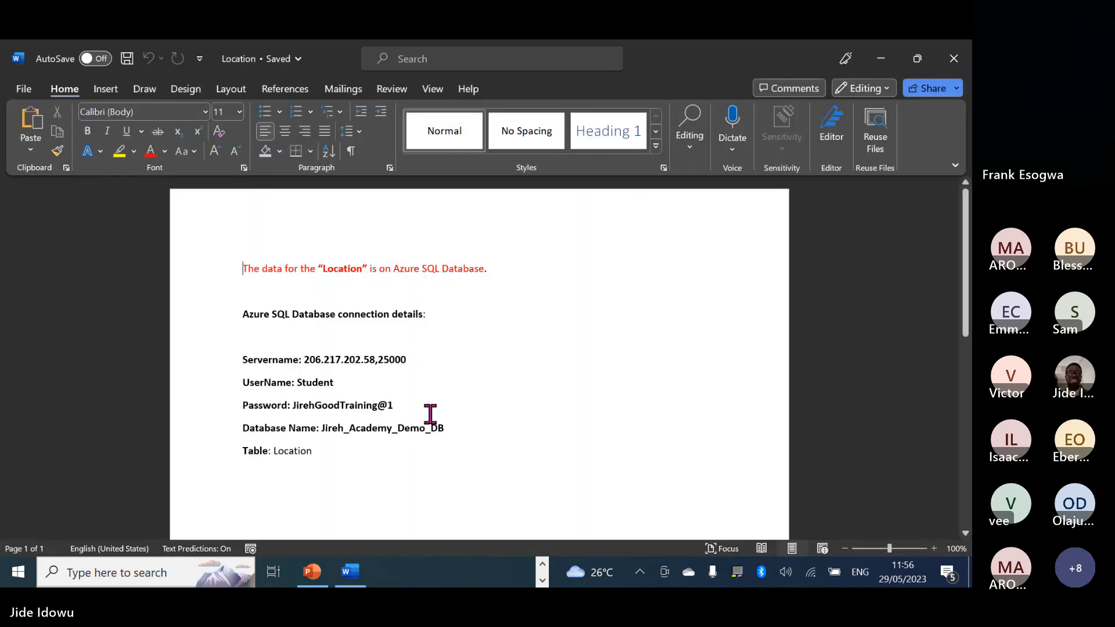
click(485, 410)
click(381, 460)
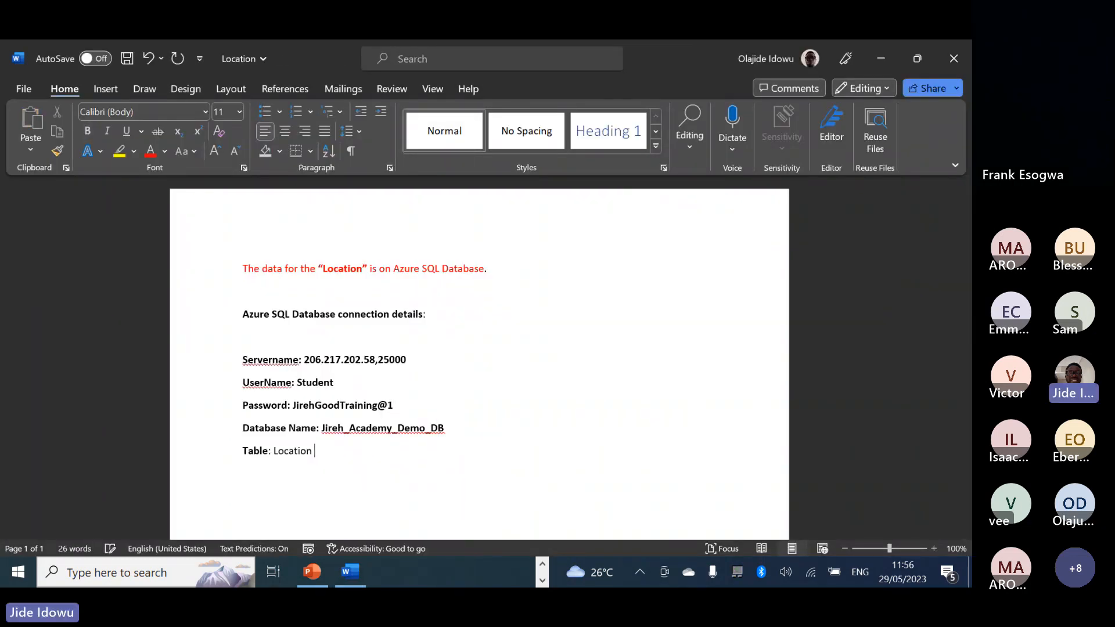
scroll(395, 459, down, 1)
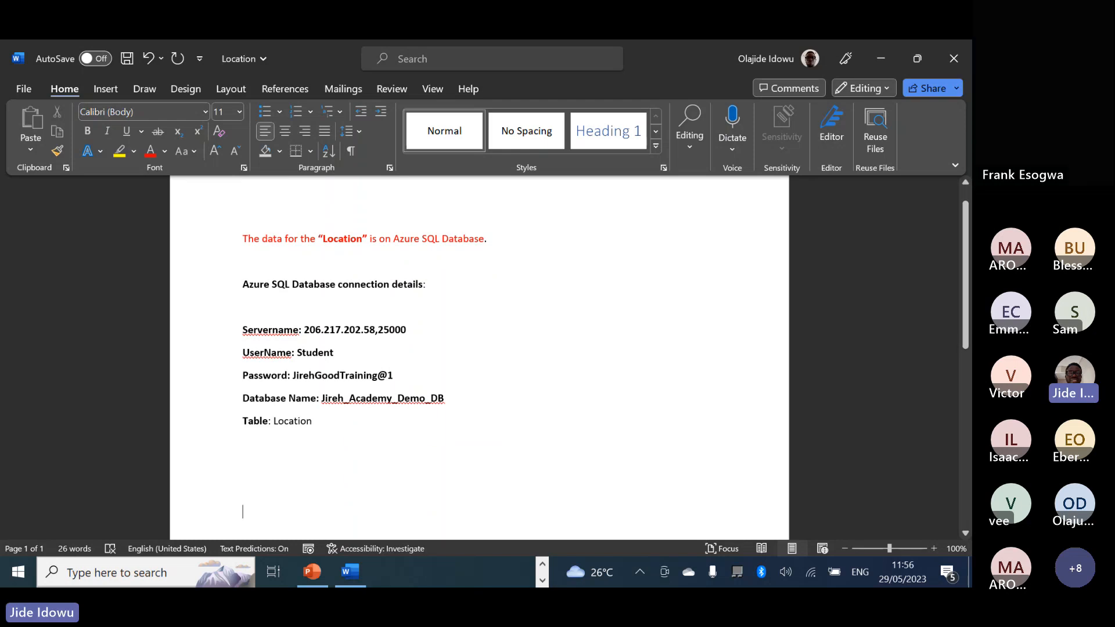
scroll(243, 522, down, 3)
scroll(243, 533, down, 2)
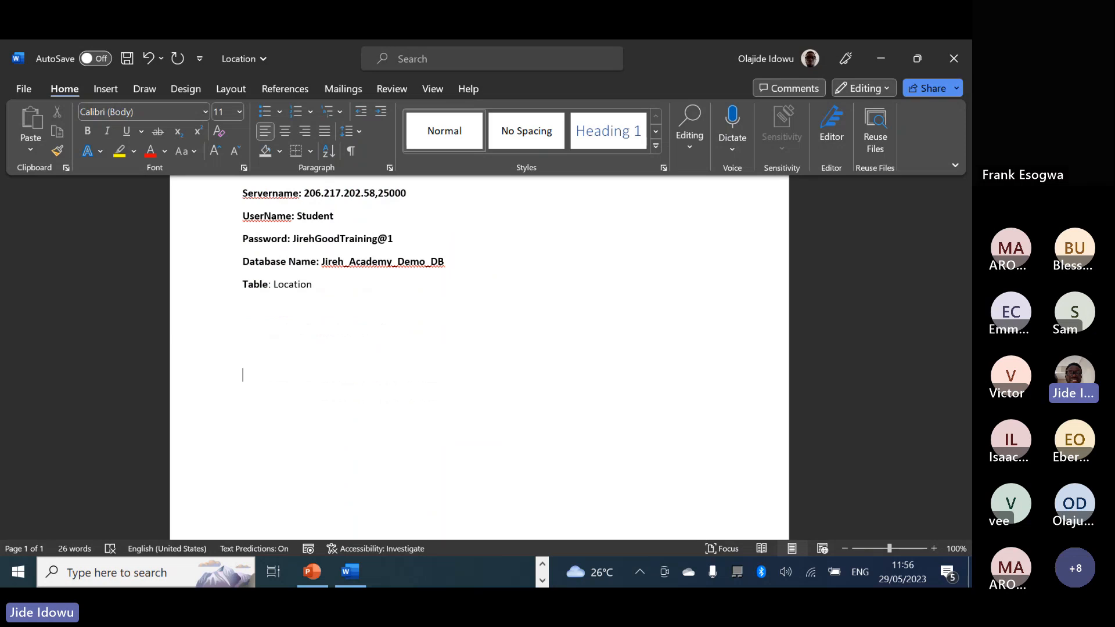
text(Prim)
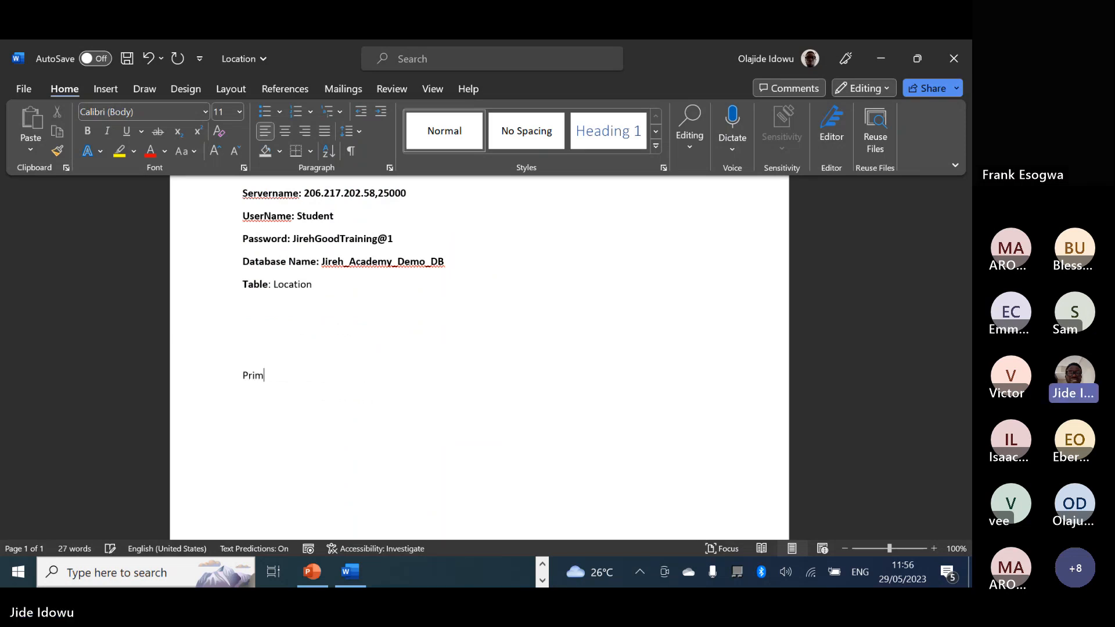
text(ary )
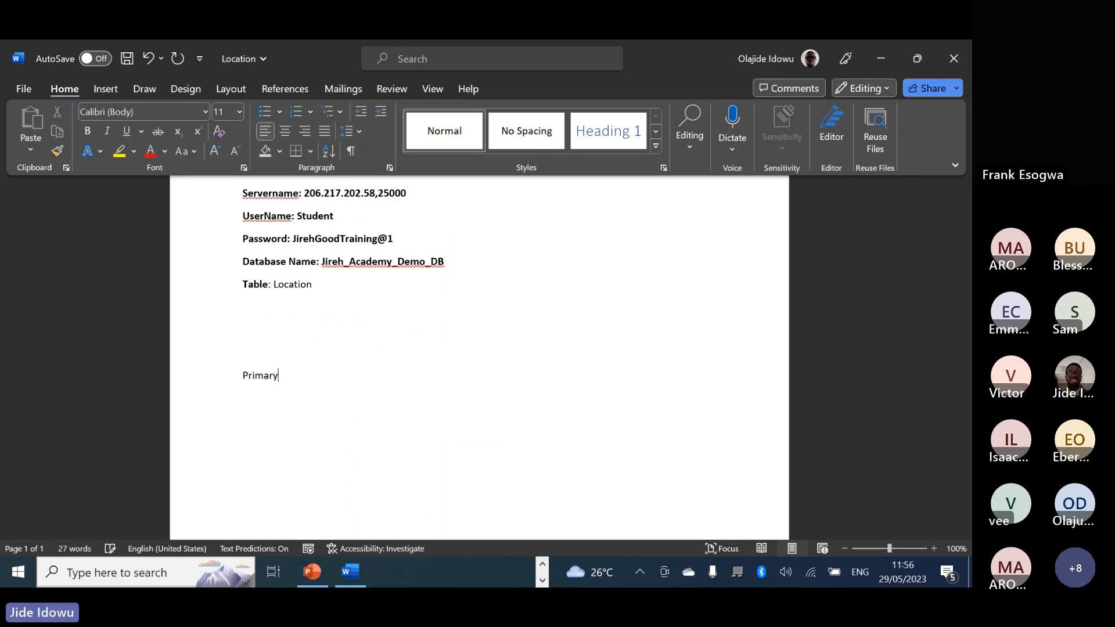
text(Key)
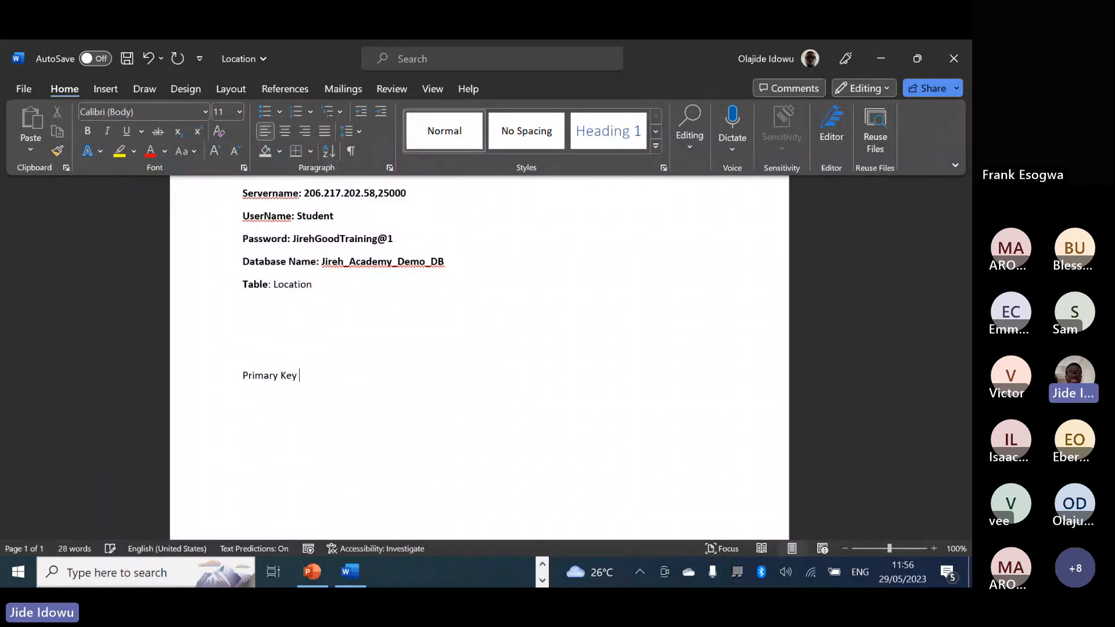
text( Foreign )
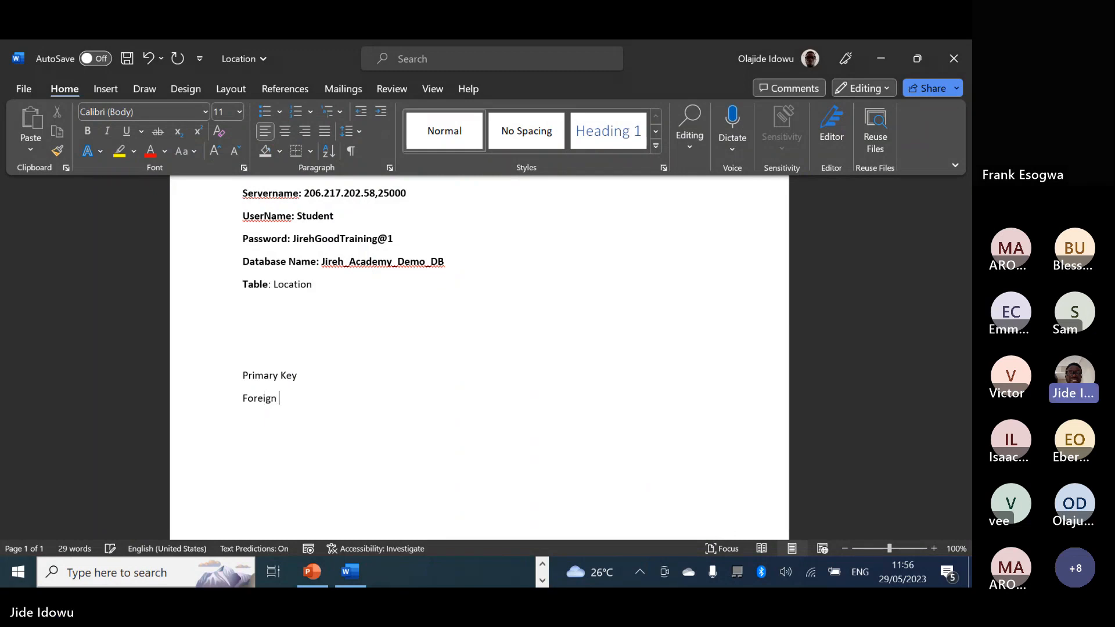
text(key)
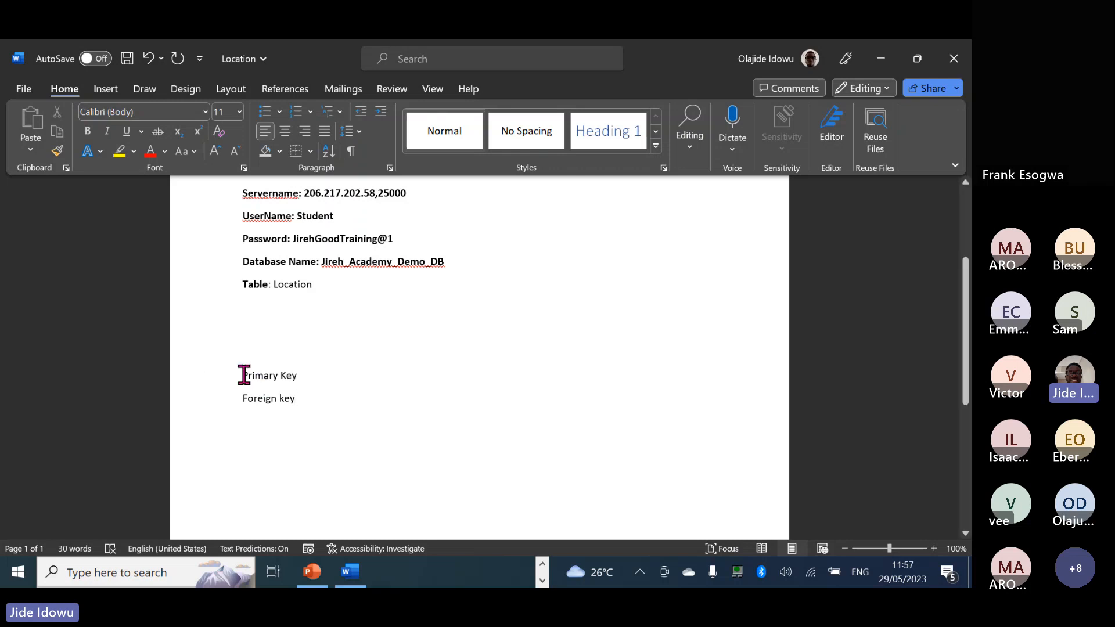
drag(244, 375, 303, 398)
key(ctrl+b)
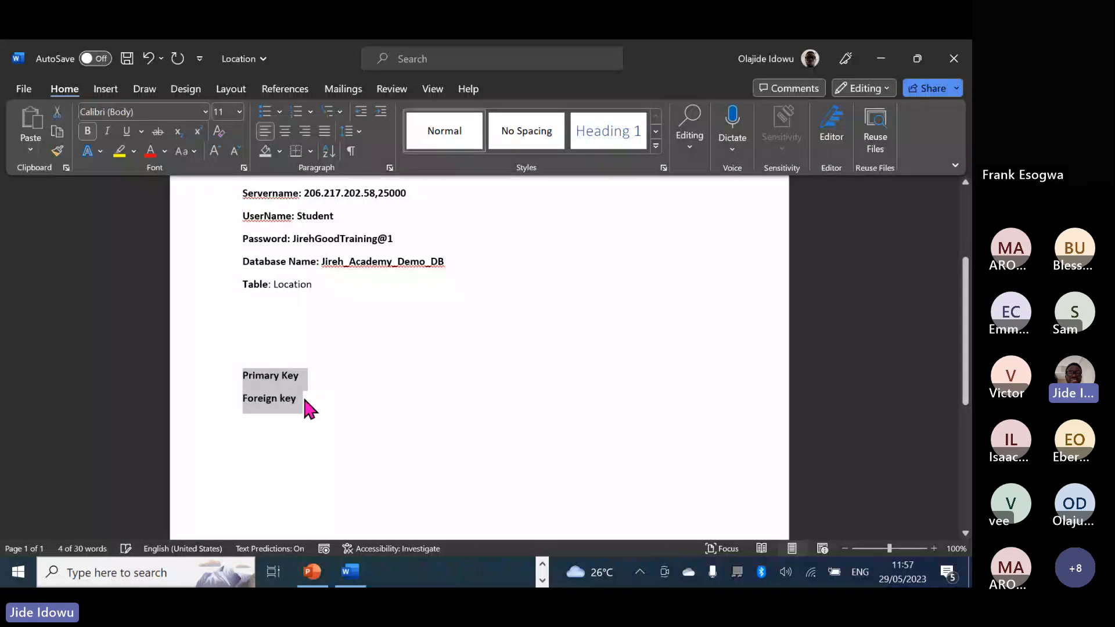
Complete the lines as 'Primary Key - Unique ID' and 'Foreign key – Occurring more than once'.
click(311, 374)
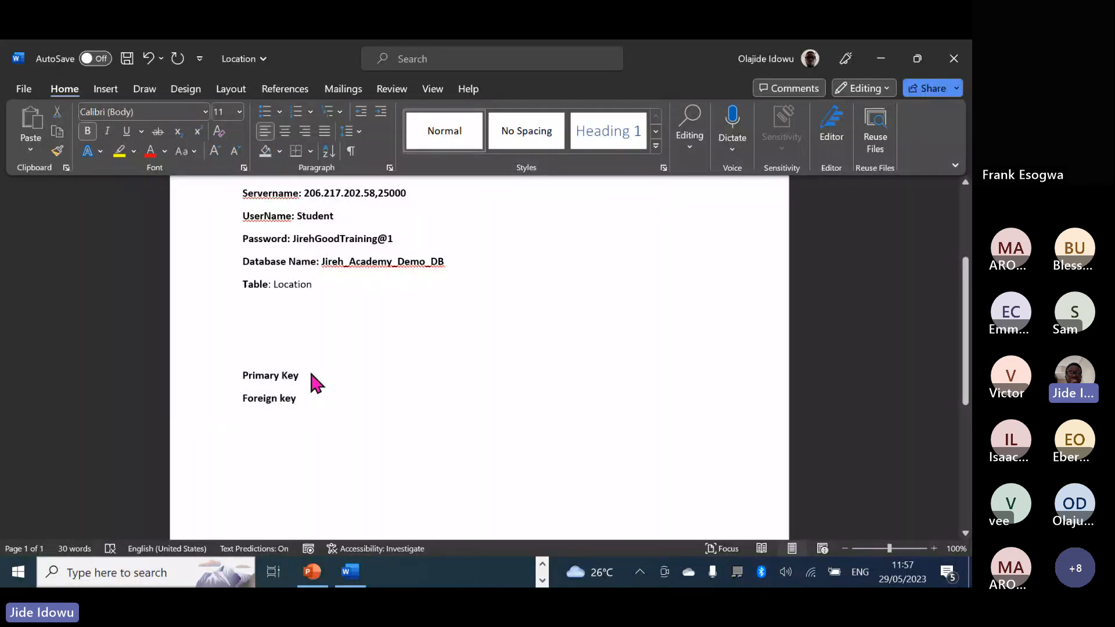
text(-)
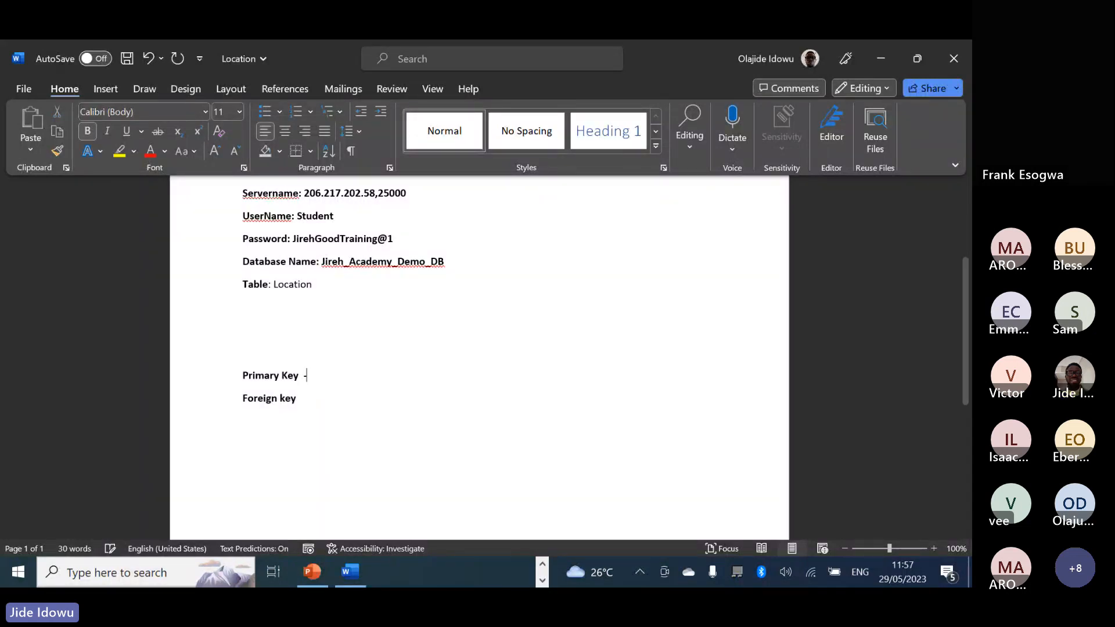
text(  Uni)
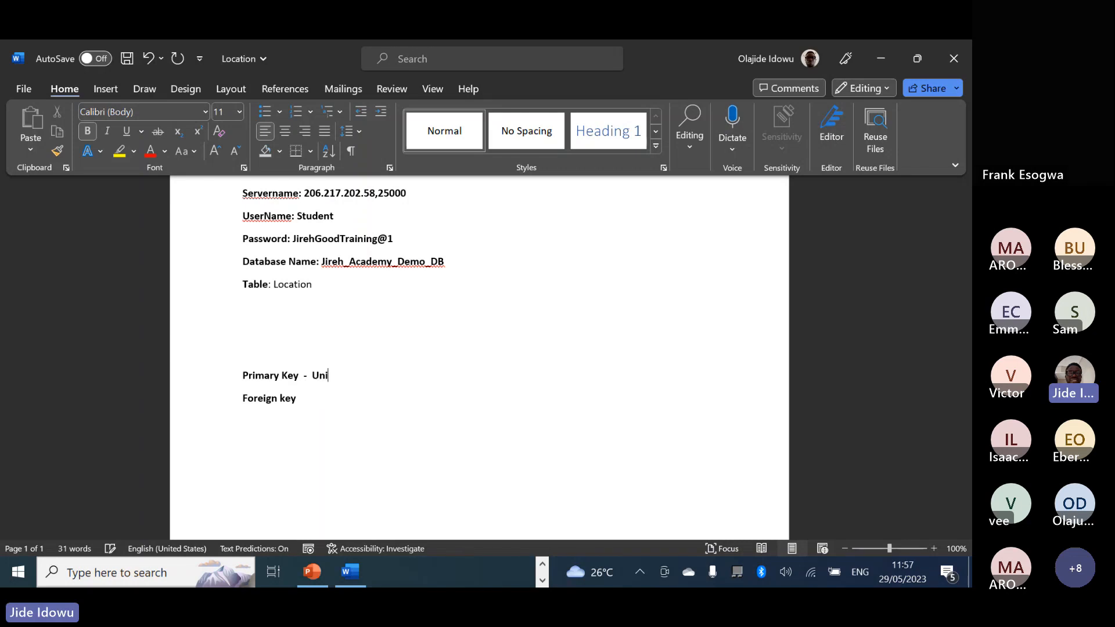
text(que)
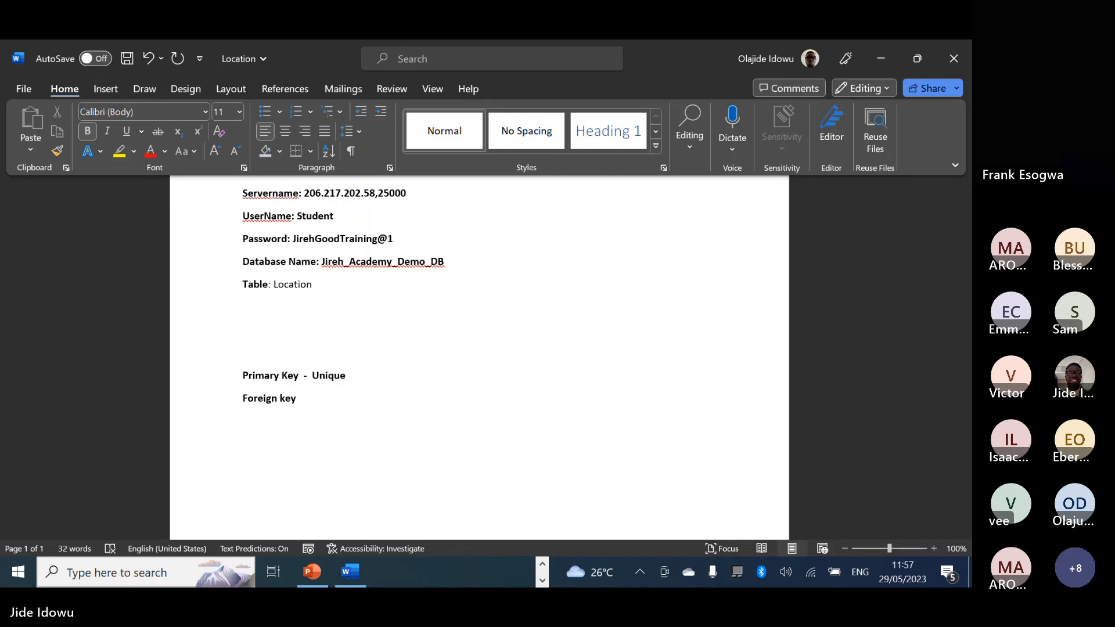
text( ID)
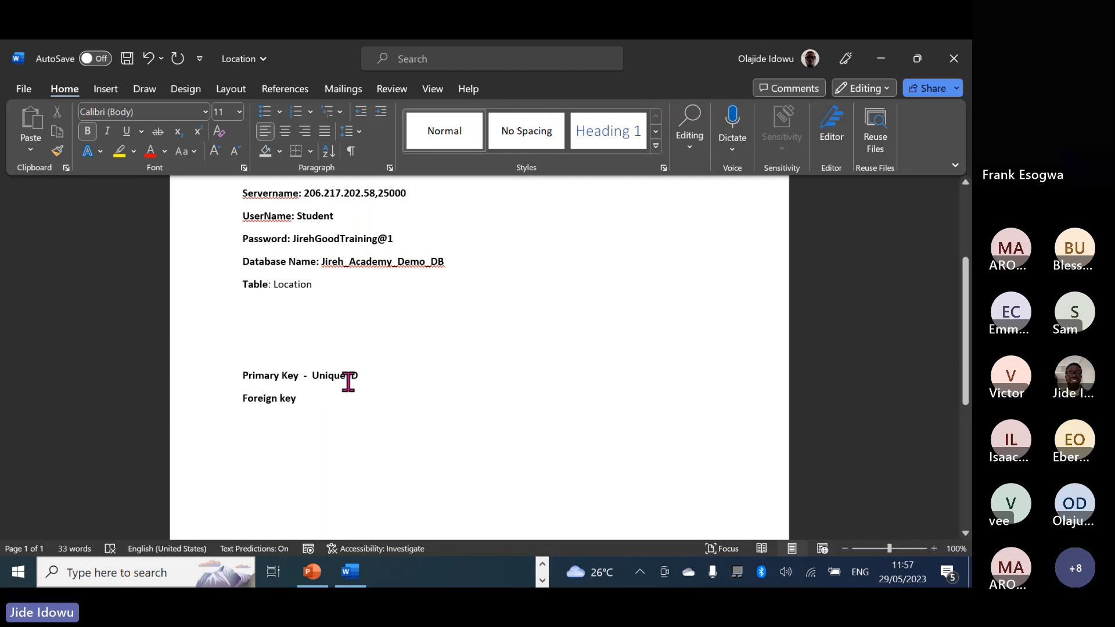
click(316, 399)
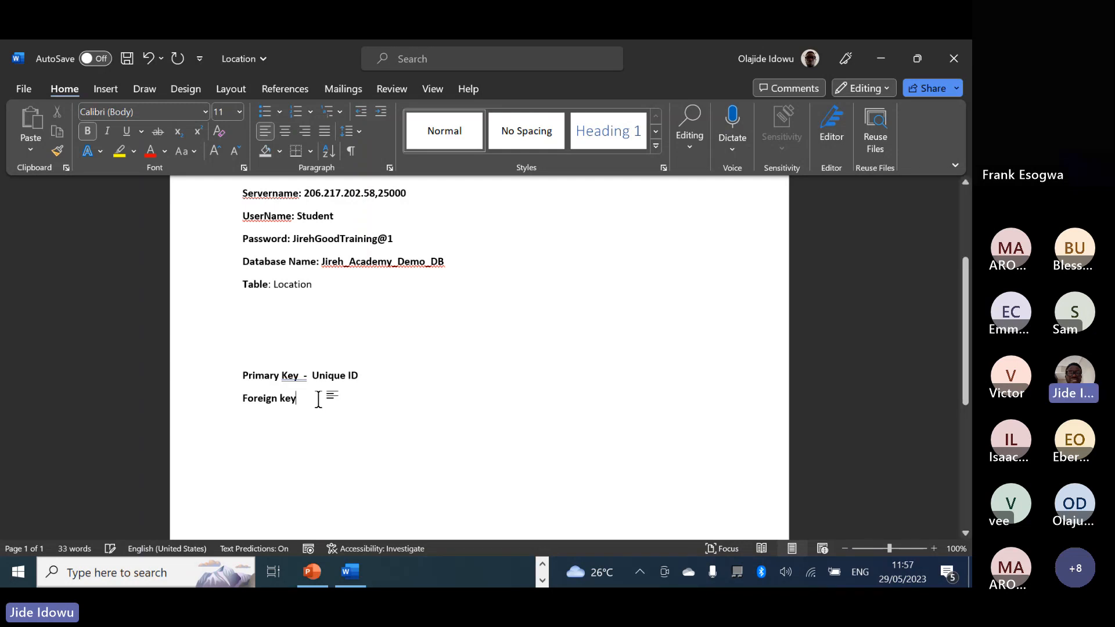
text(-)
double_click(303, 376)
click(303, 376)
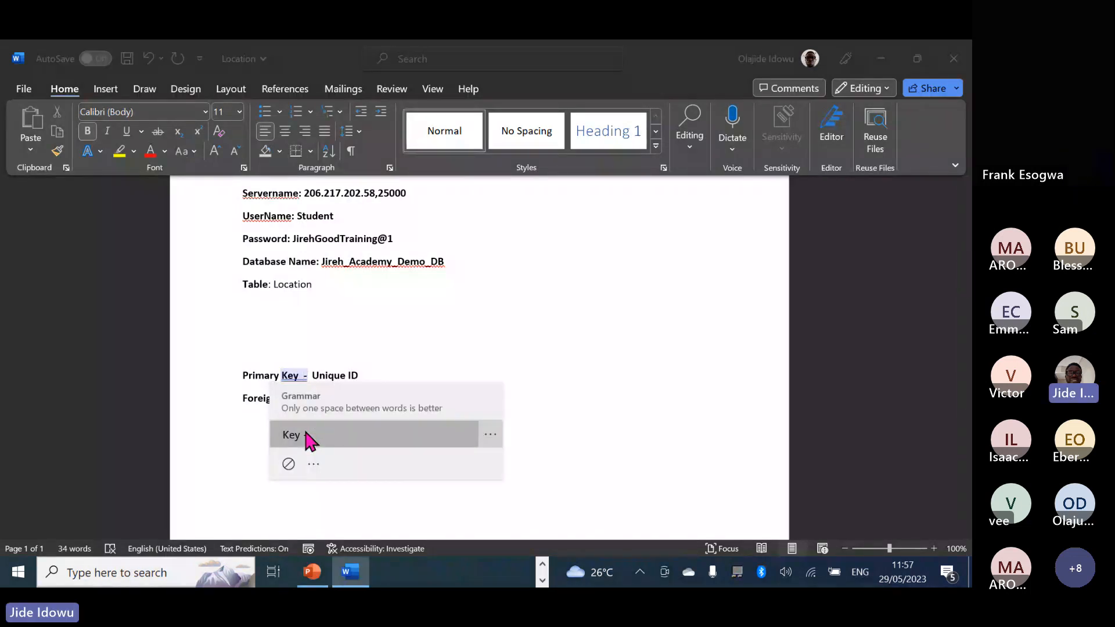
click(304, 437)
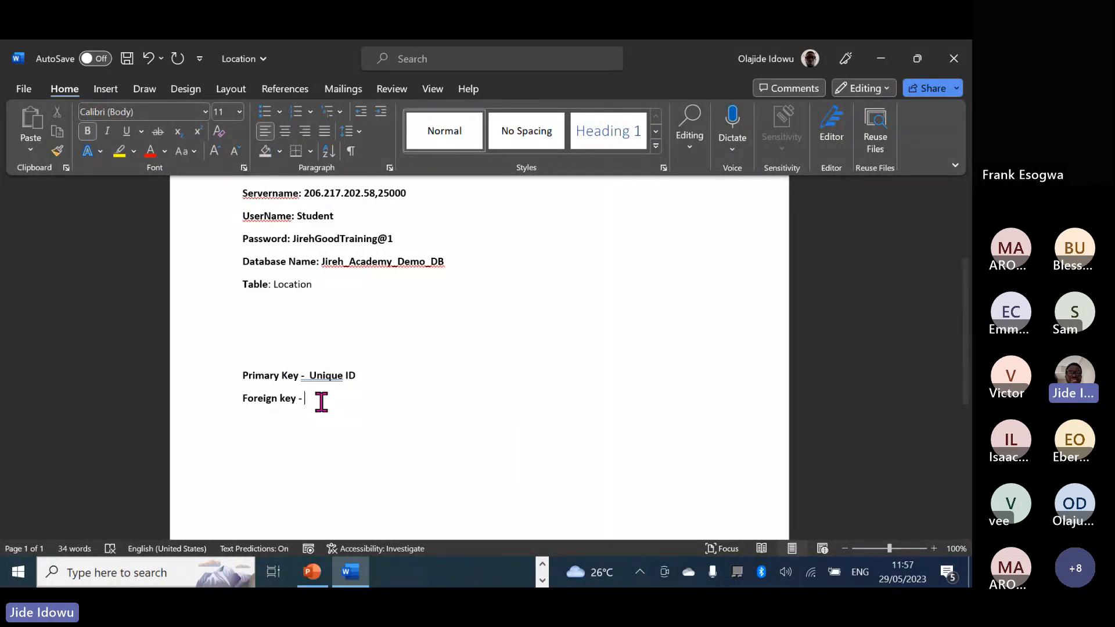
text(Oc)
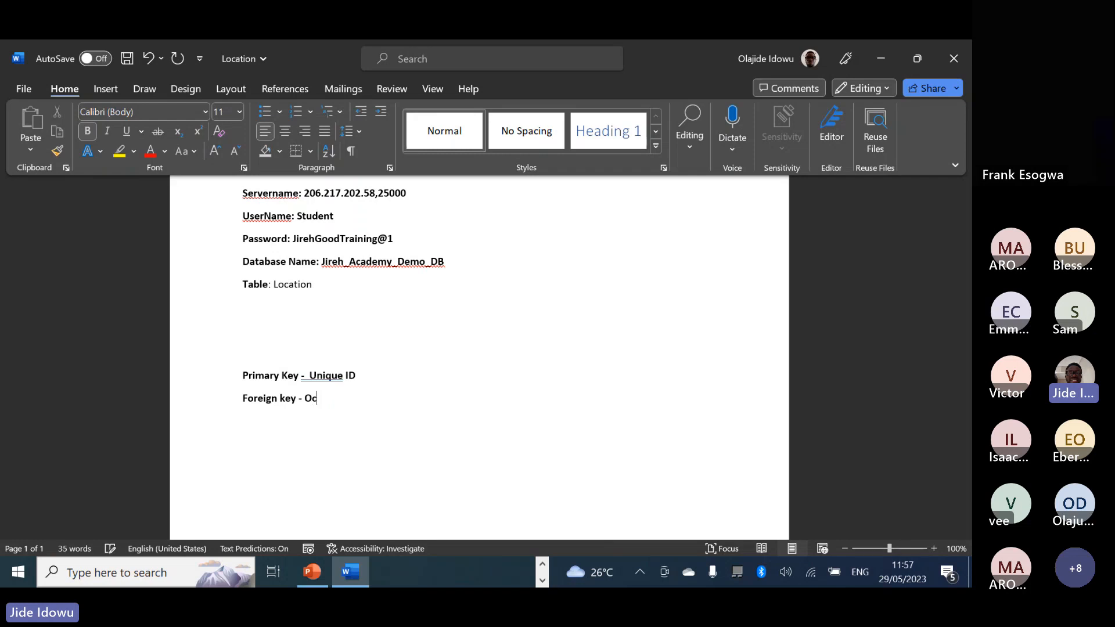
text(curring)
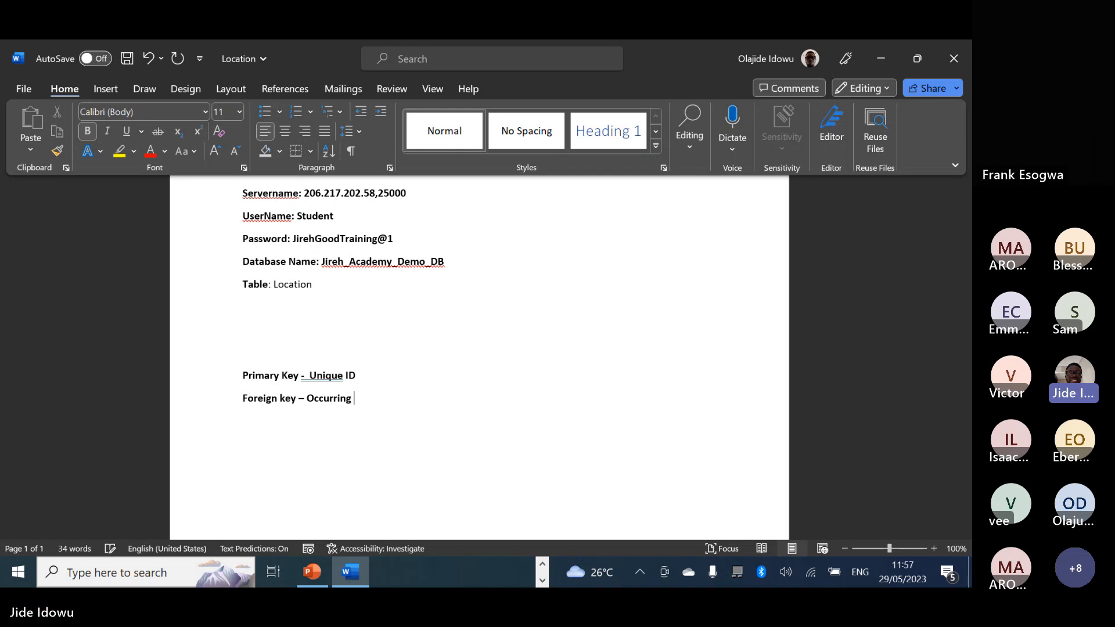
text( more tha)
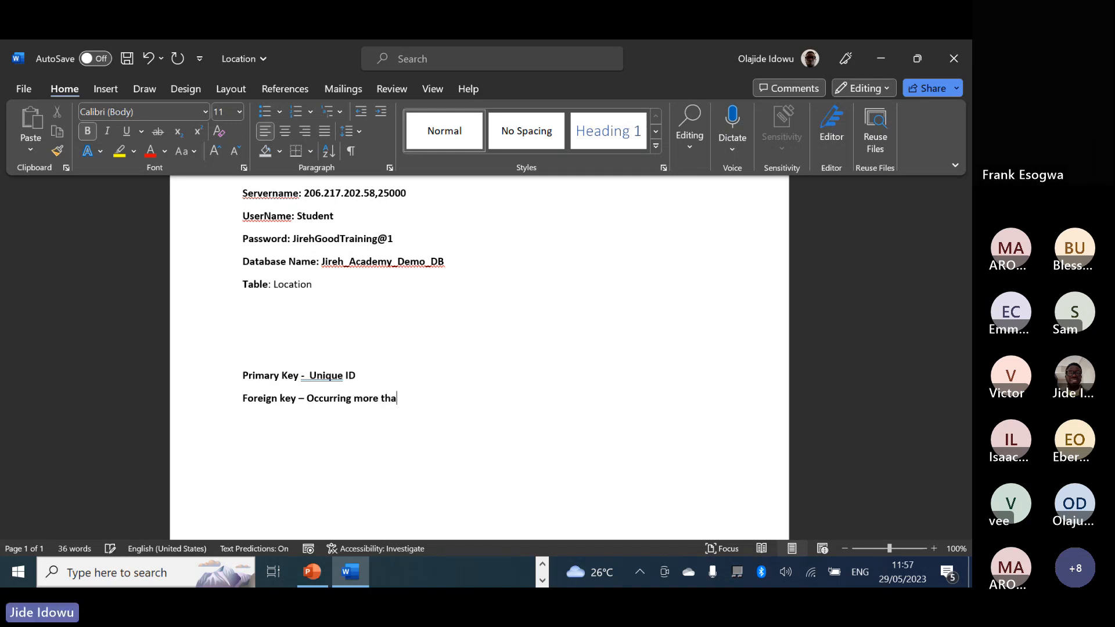
text(n once)
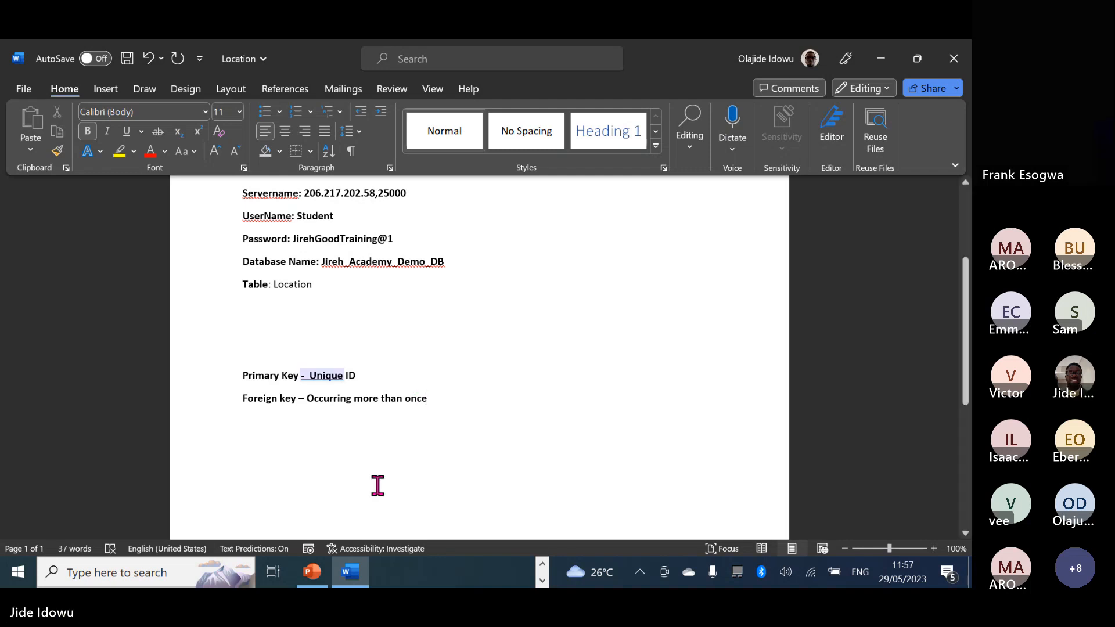
click(542, 572)
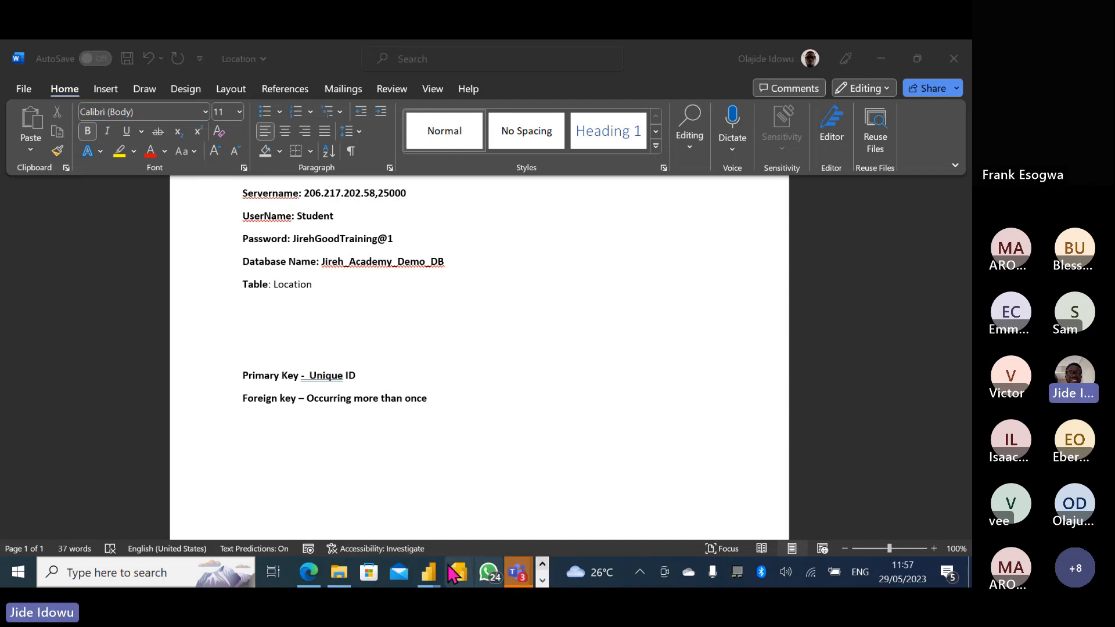
mouse_move(437, 579)
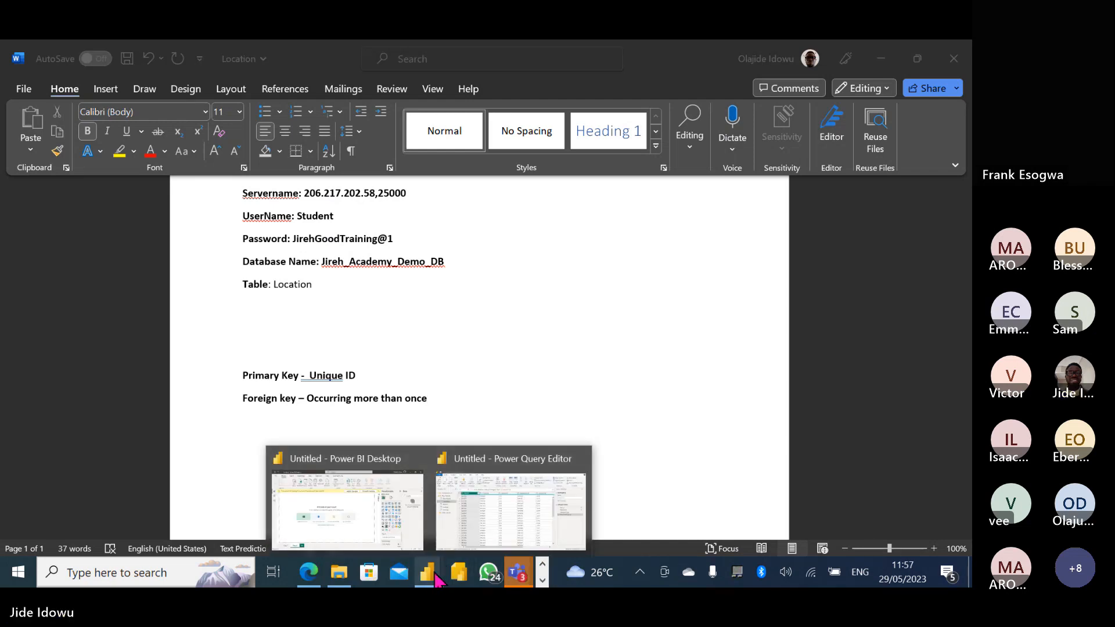
Preview the Product query, then select the Product ID column of the Sales_Data query.
click(479, 516)
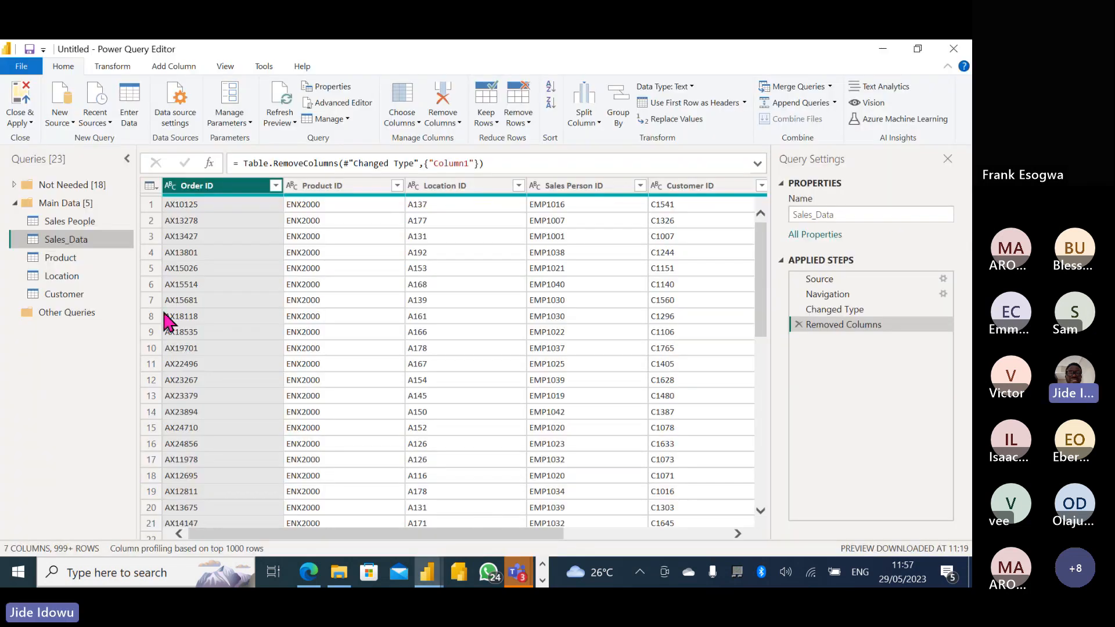
click(65, 257)
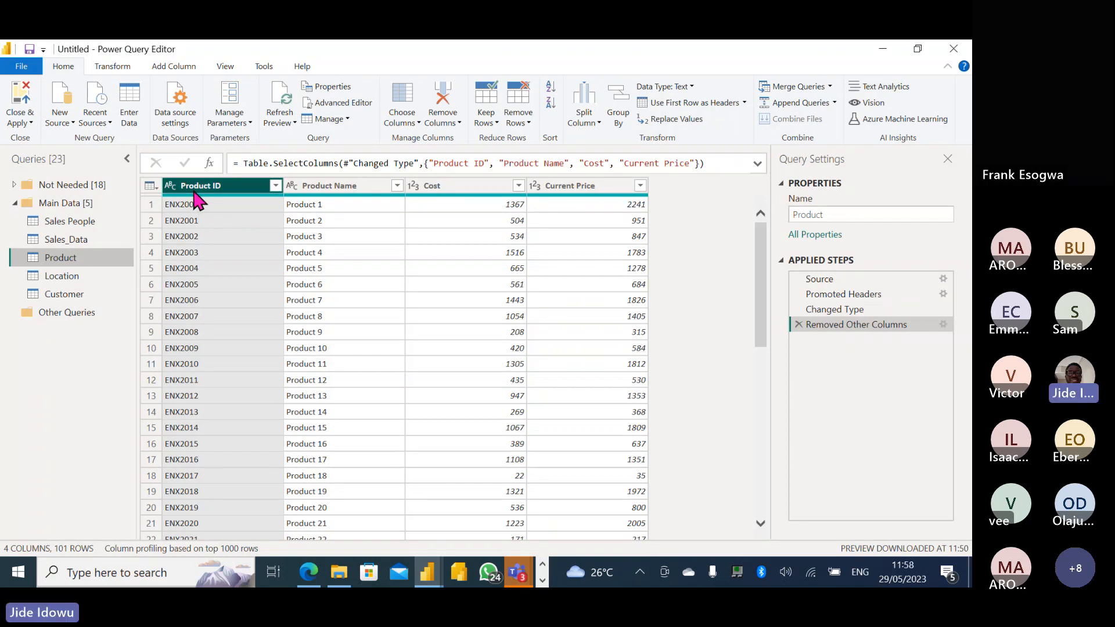
click(66, 239)
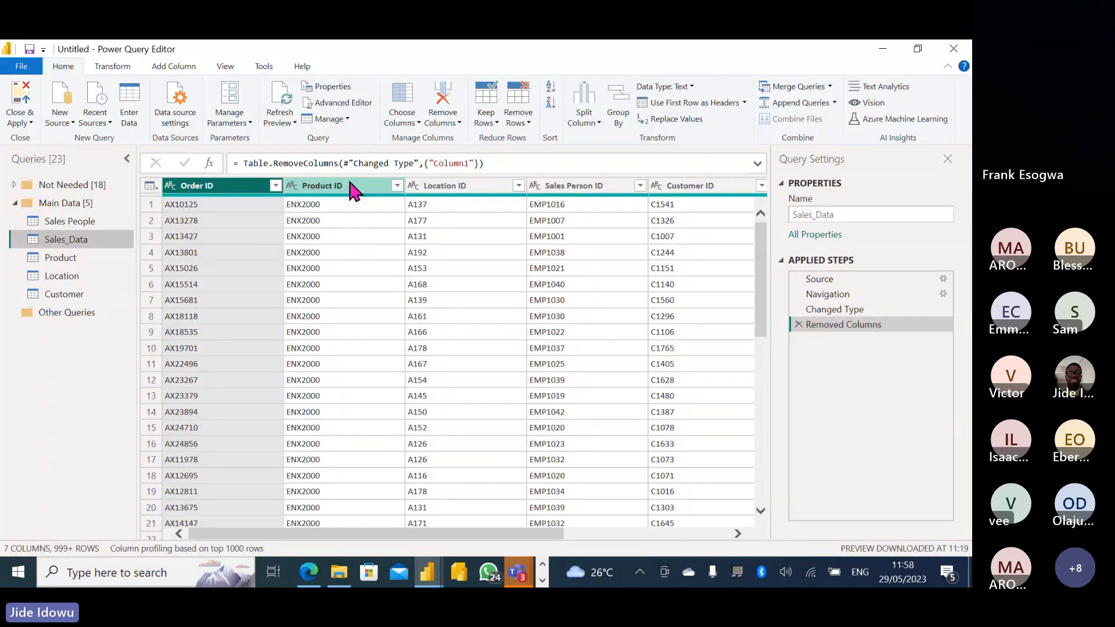
click(346, 188)
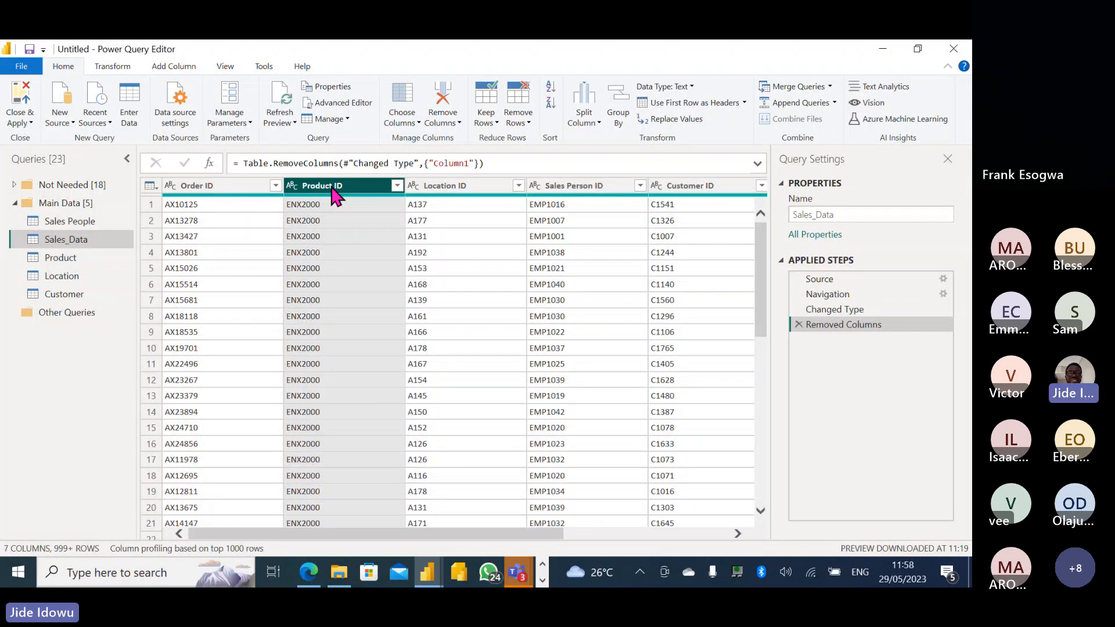
click(542, 580)
Accept Word's spacing fix so the line reads 'Primary Key - Unique ID'.
mouse_move(356, 580)
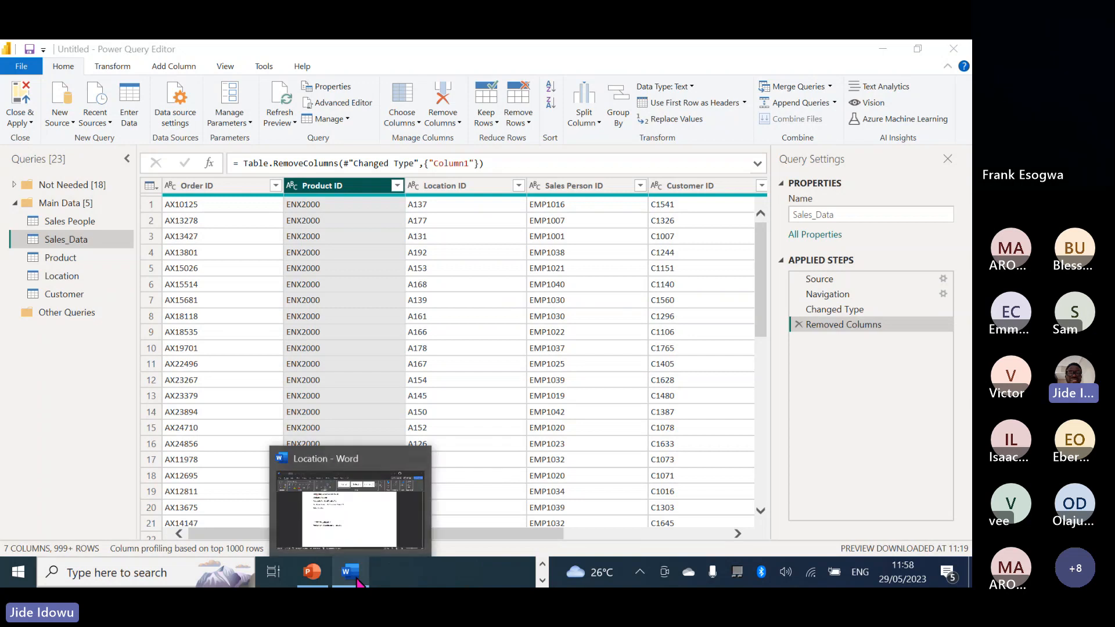
click(340, 517)
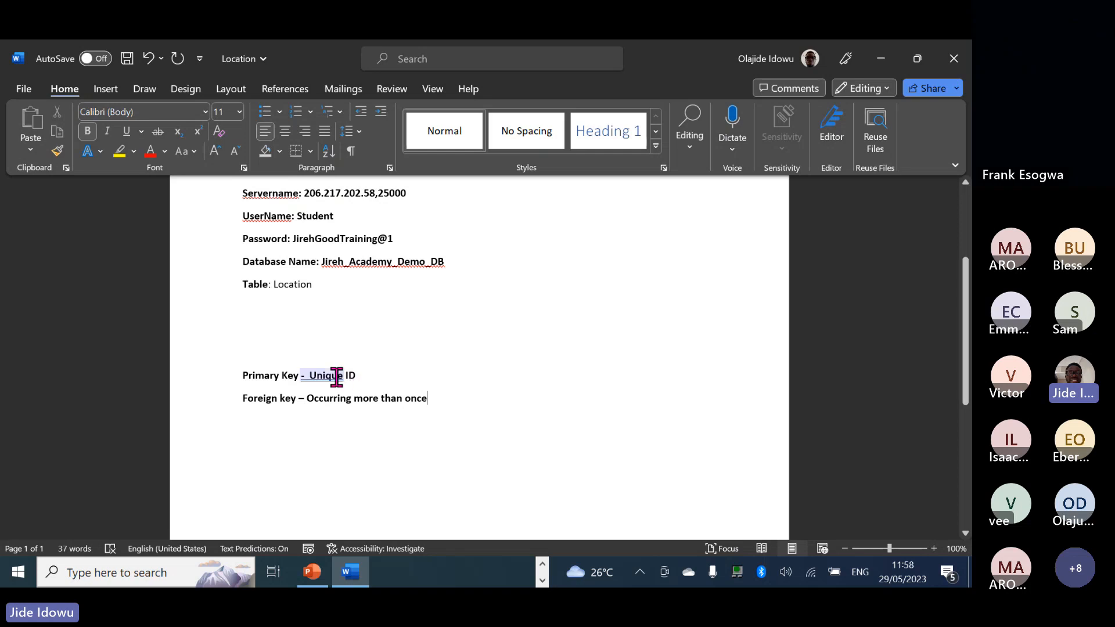
click(336, 375)
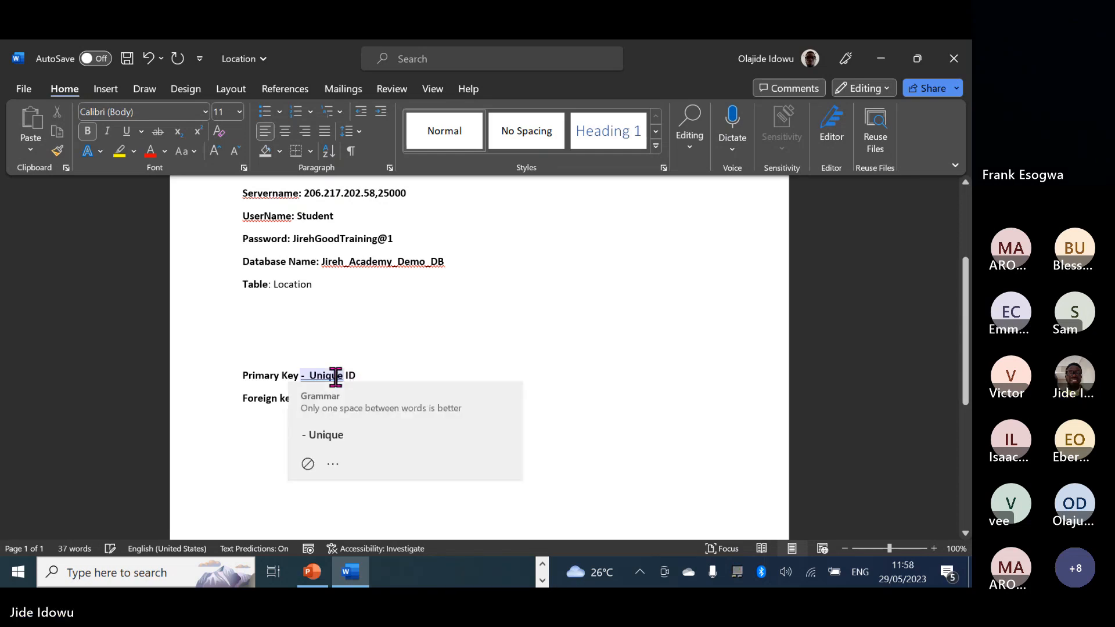
click(333, 423)
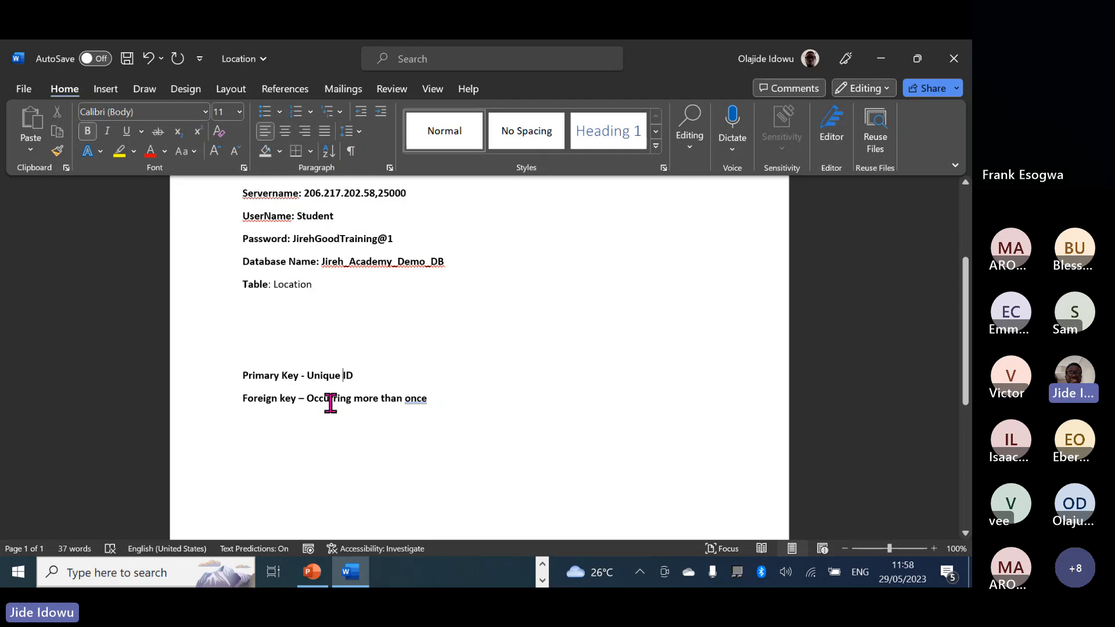
double_click(416, 401)
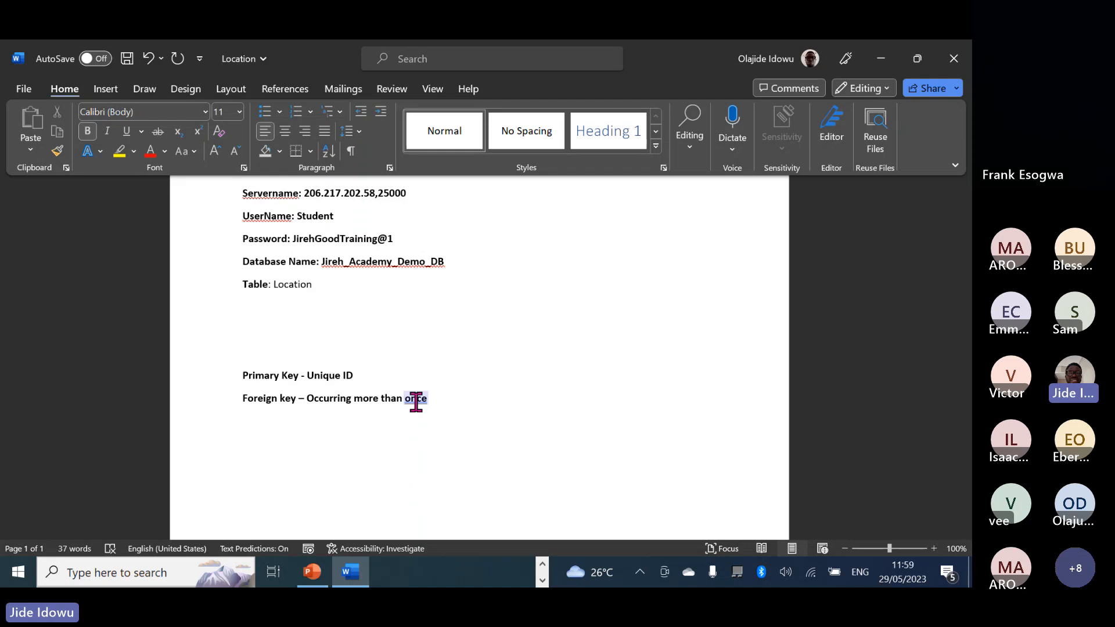
click(542, 564)
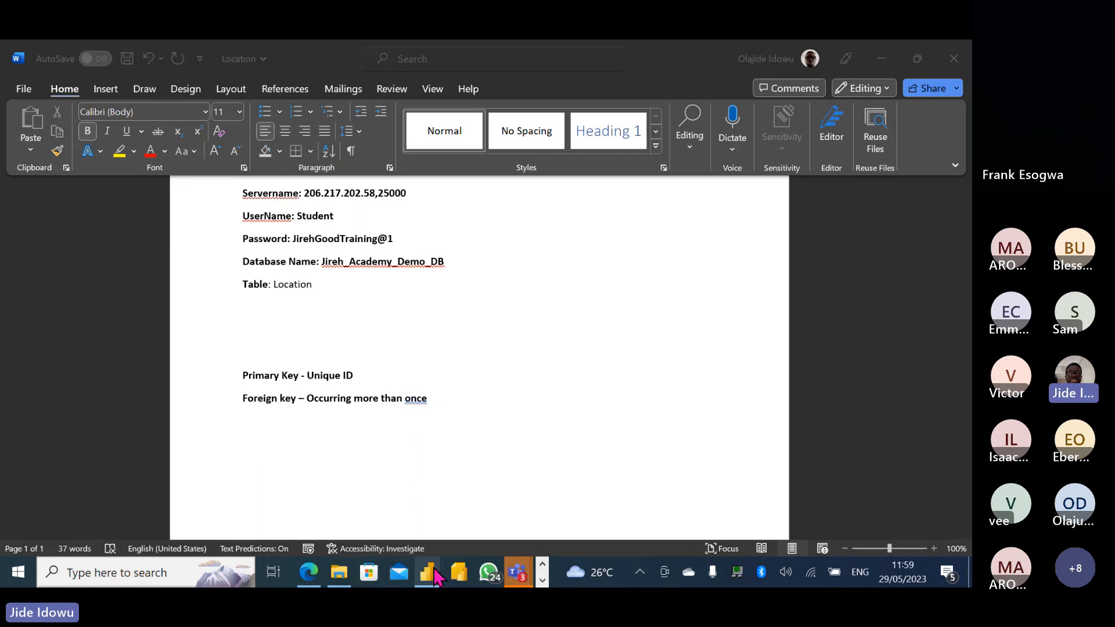
Mute a guest participant in the Teams meeting and minimize the meeting window.
mouse_move(428, 572)
click(515, 517)
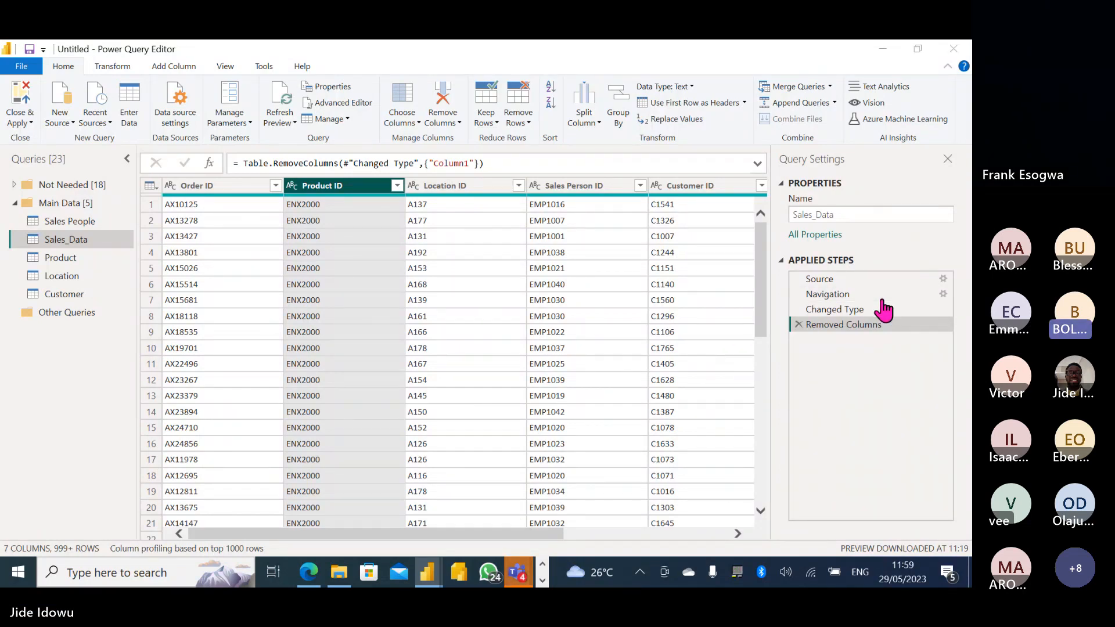
key(alt+Tab)
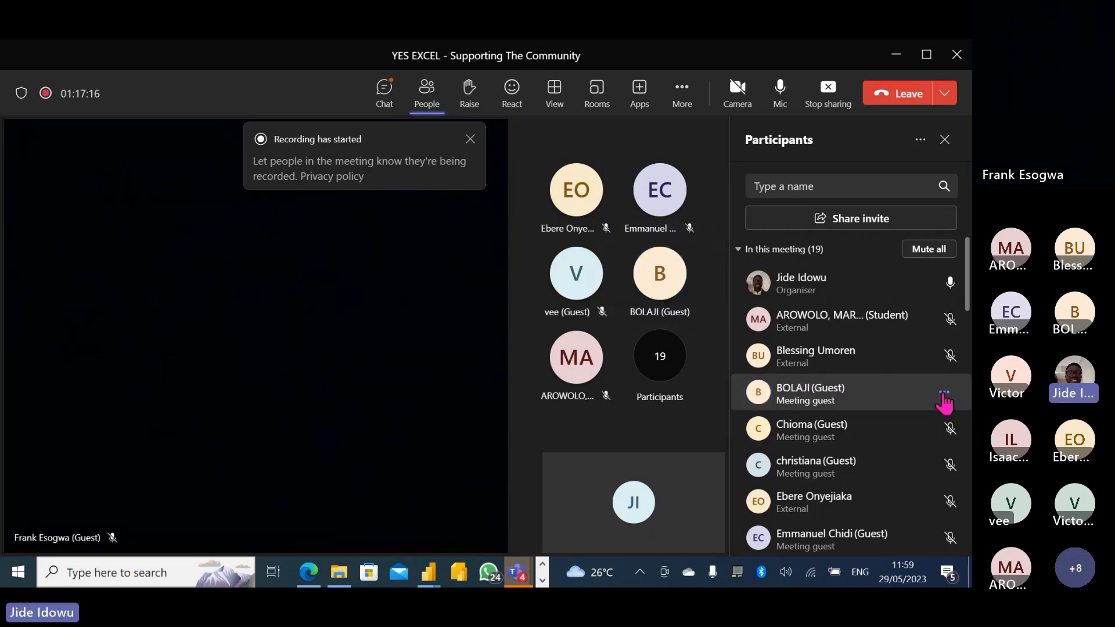
click(944, 395)
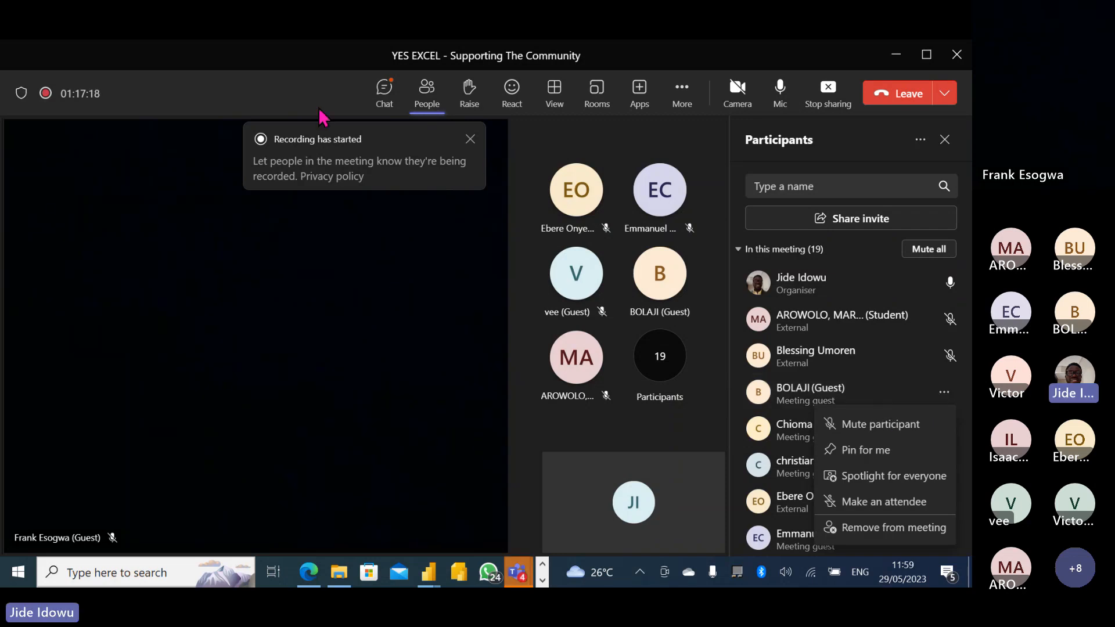
click(273, 90)
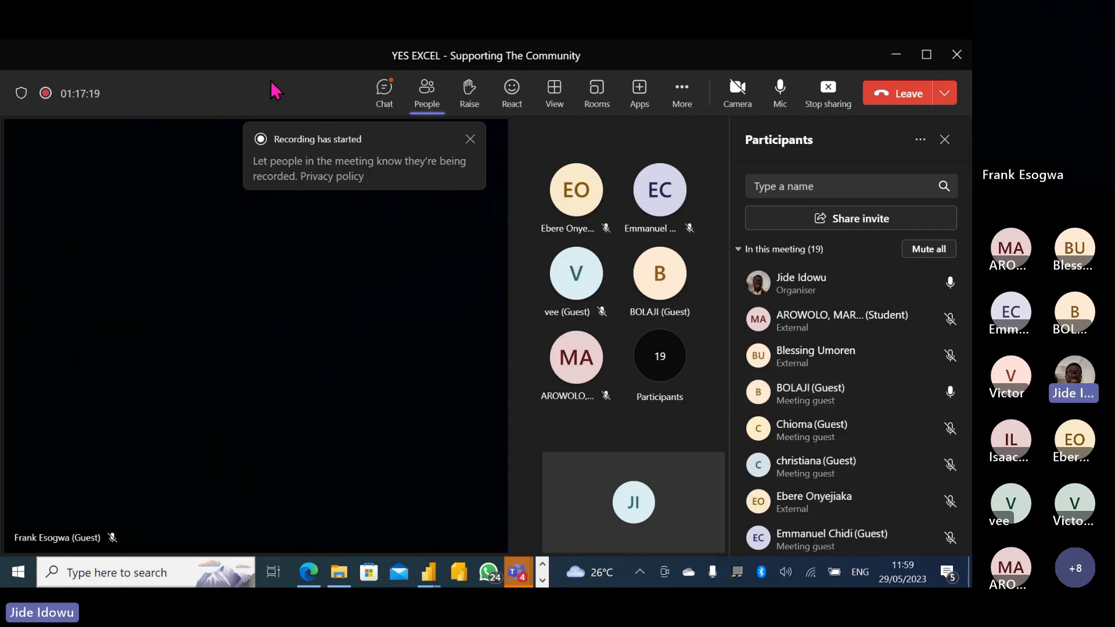
click(896, 56)
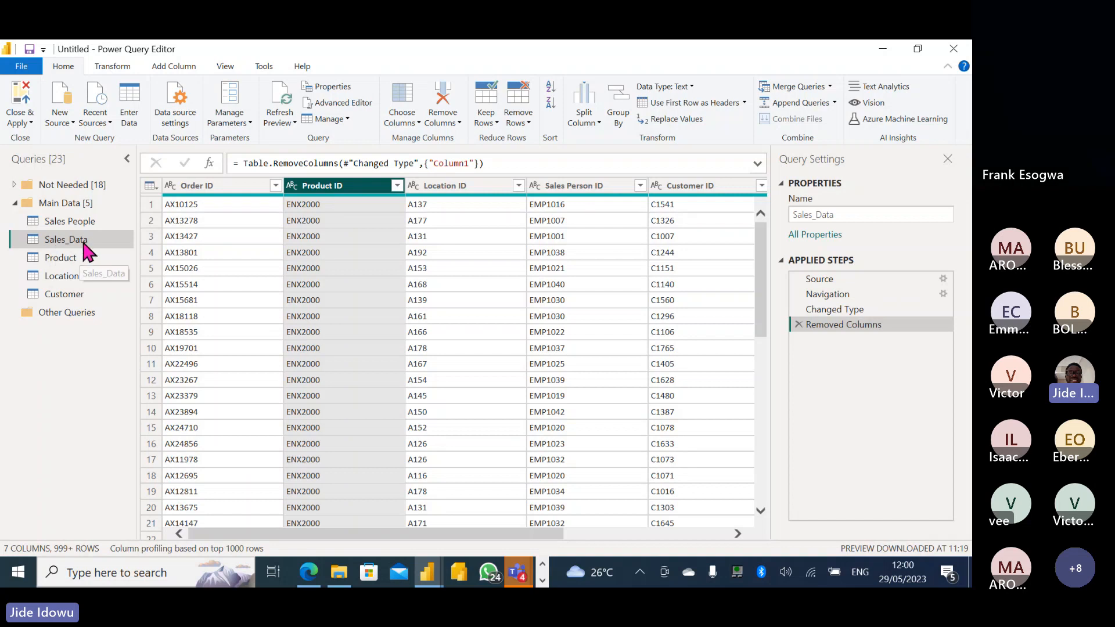
Preview the Product query's Product ID, Product Name, Cost and Current Price columns.
click(72, 266)
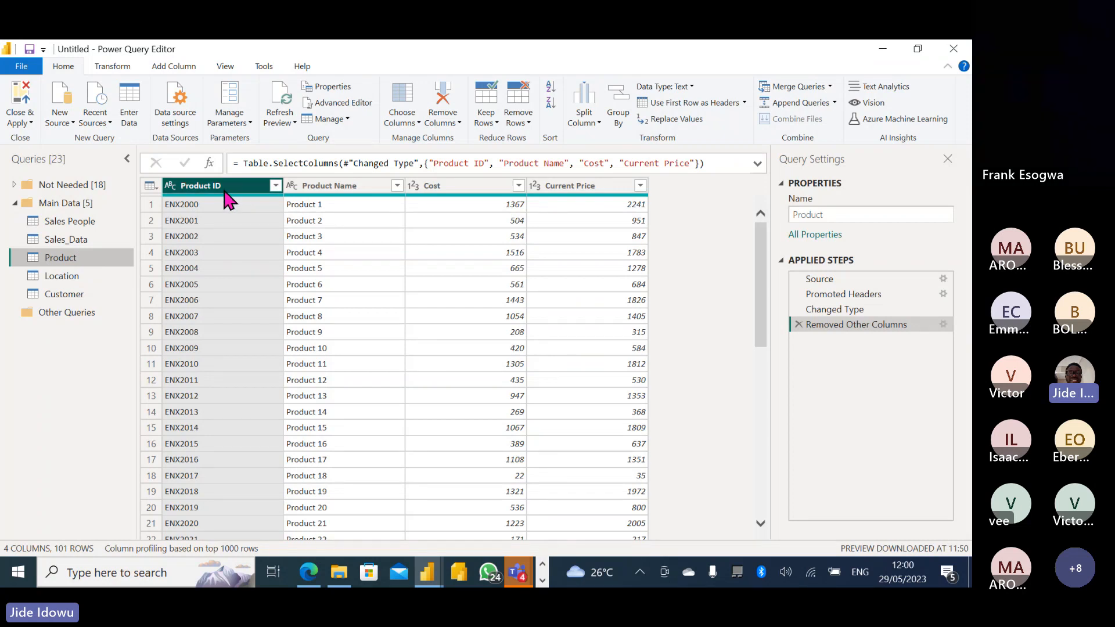
click(543, 580)
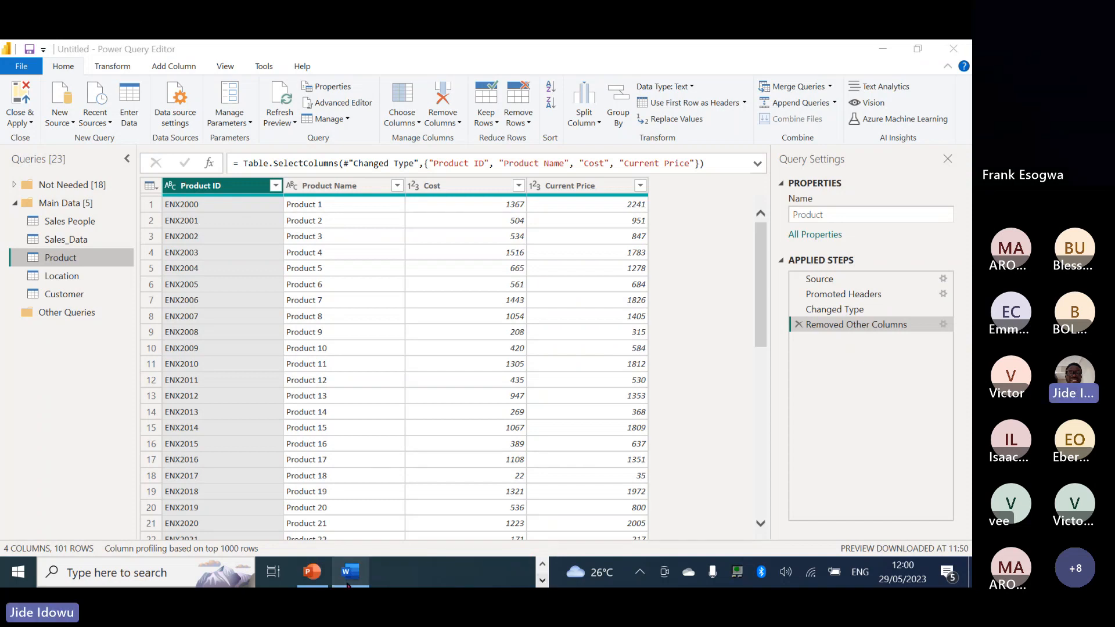
mouse_move(350, 575)
click(378, 504)
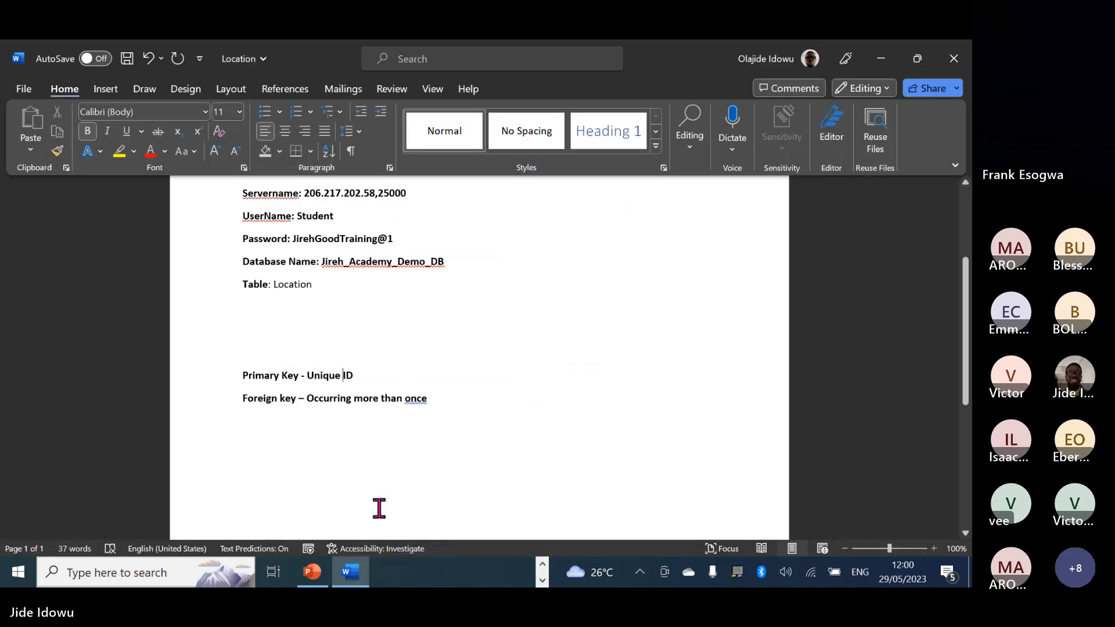
click(480, 403)
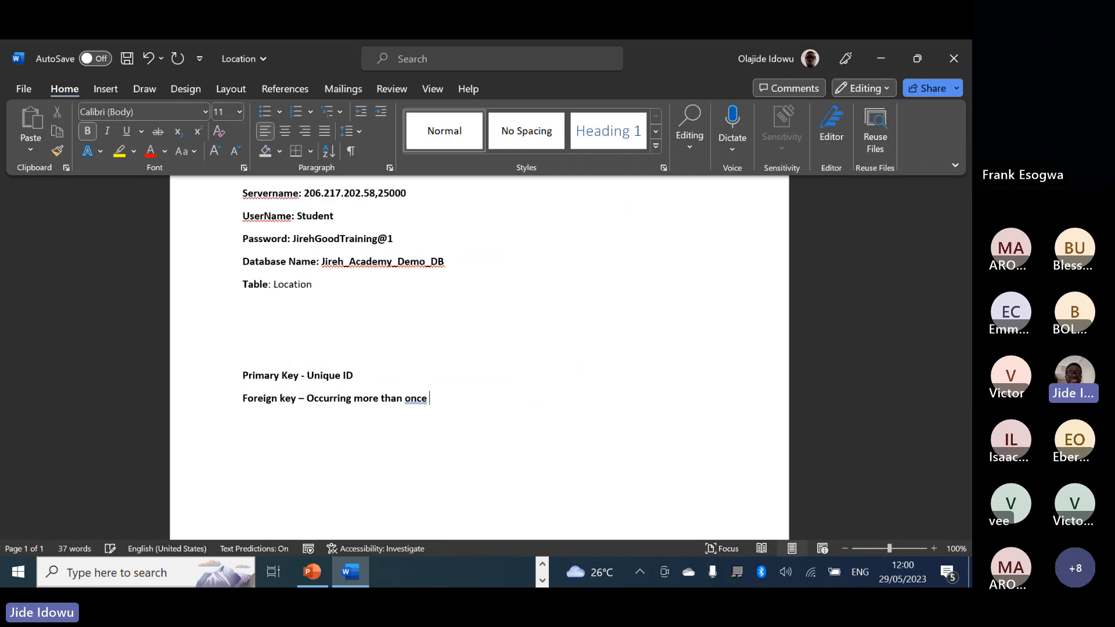
key(Return)
key(Return)
text(Fac)
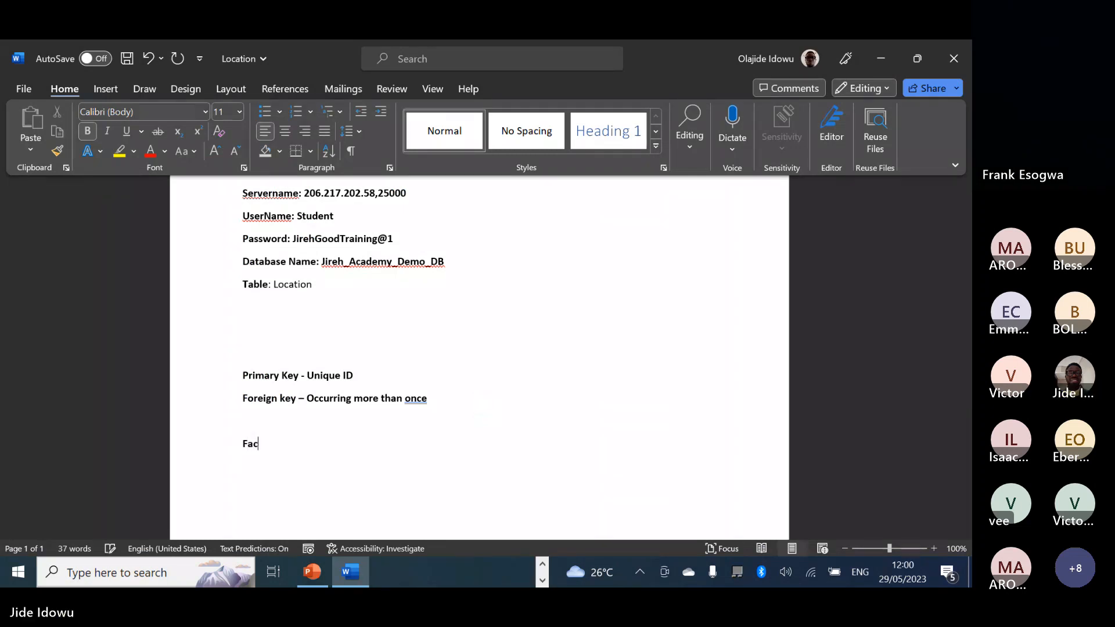
text(t )
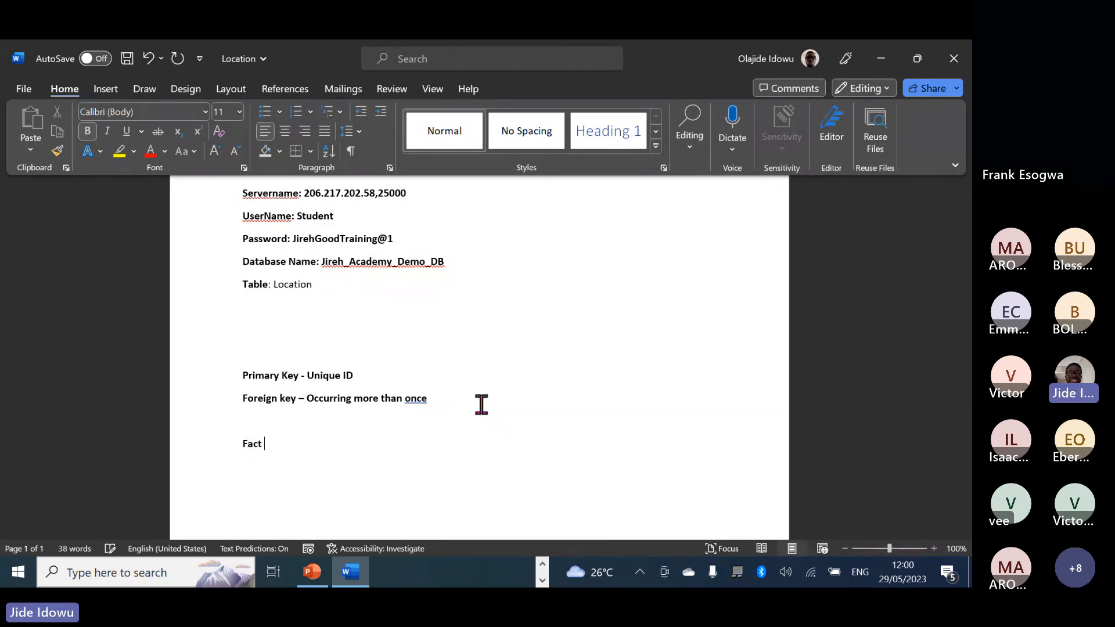
text(Tabl)
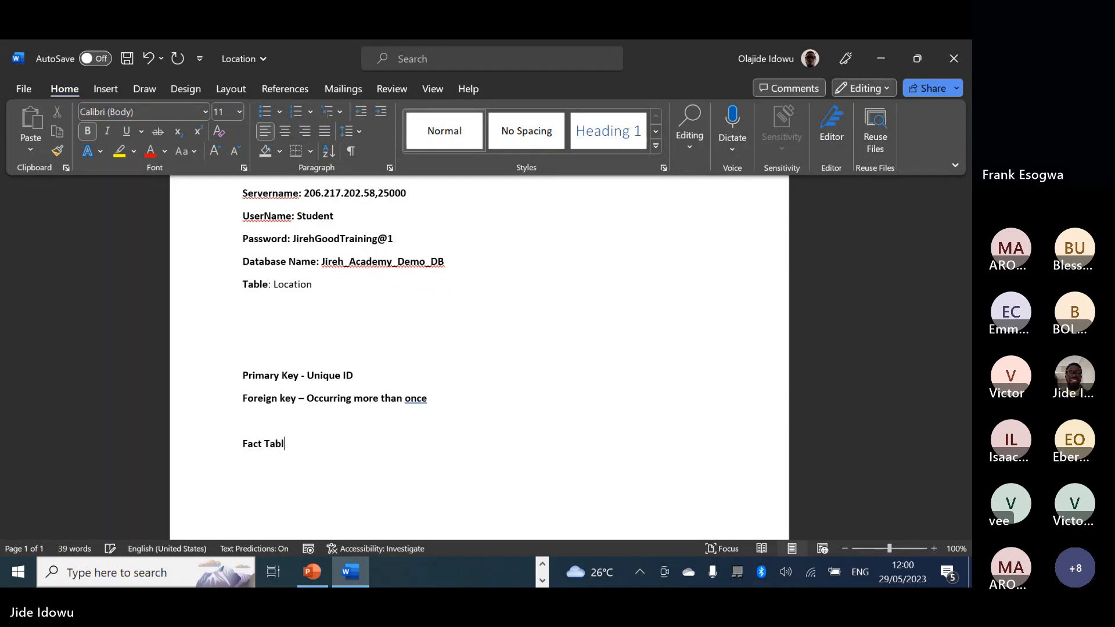
text(e )
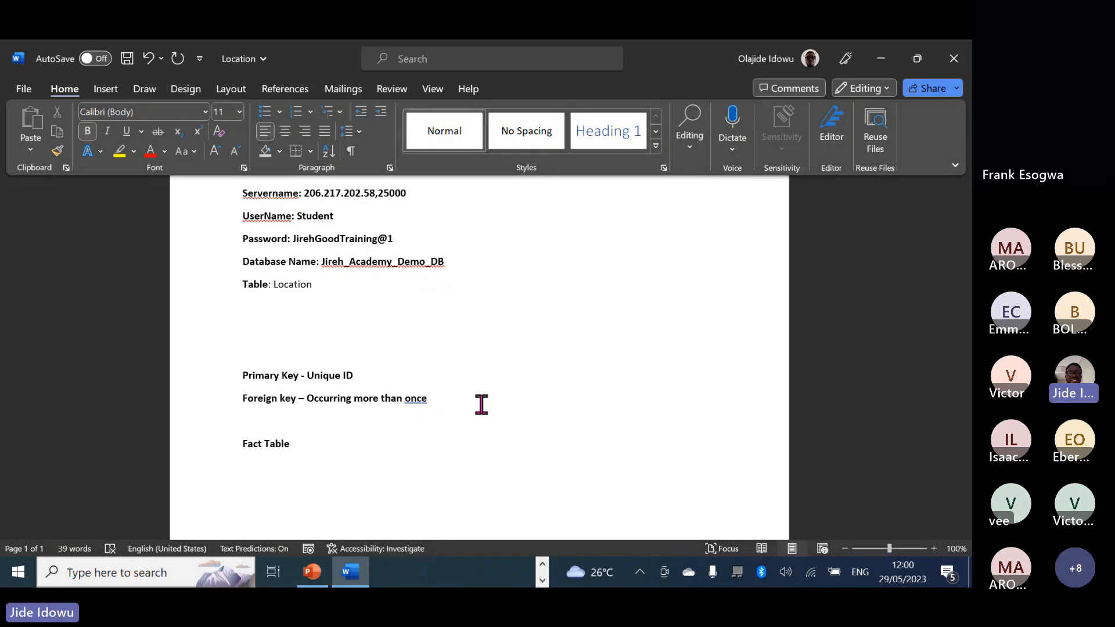
text(Dim)
text(ention)
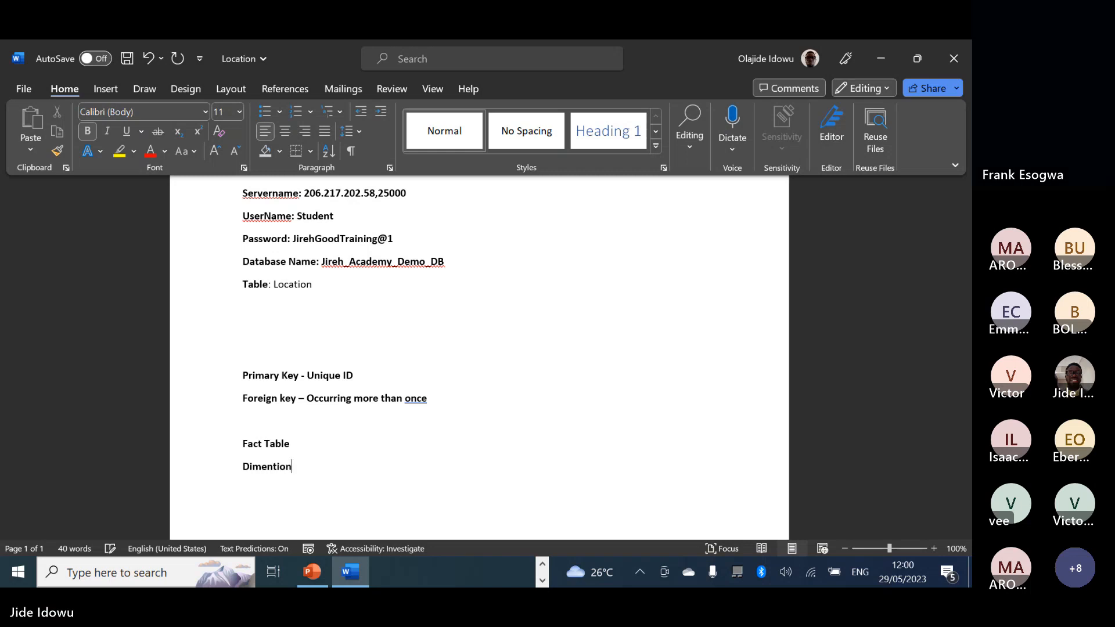
click(278, 466)
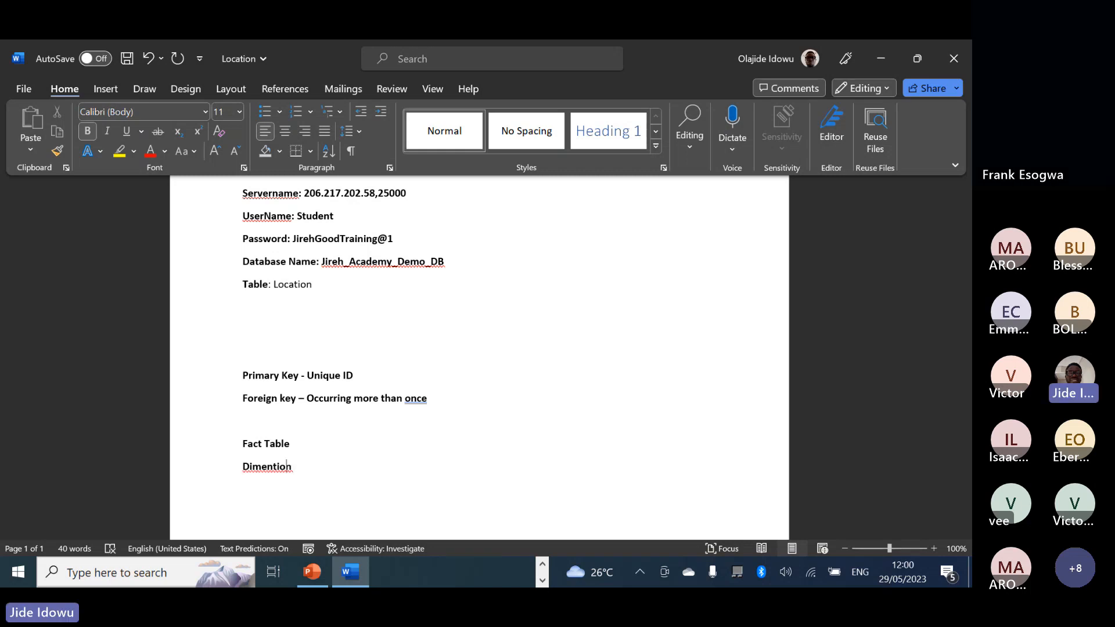
click(274, 466)
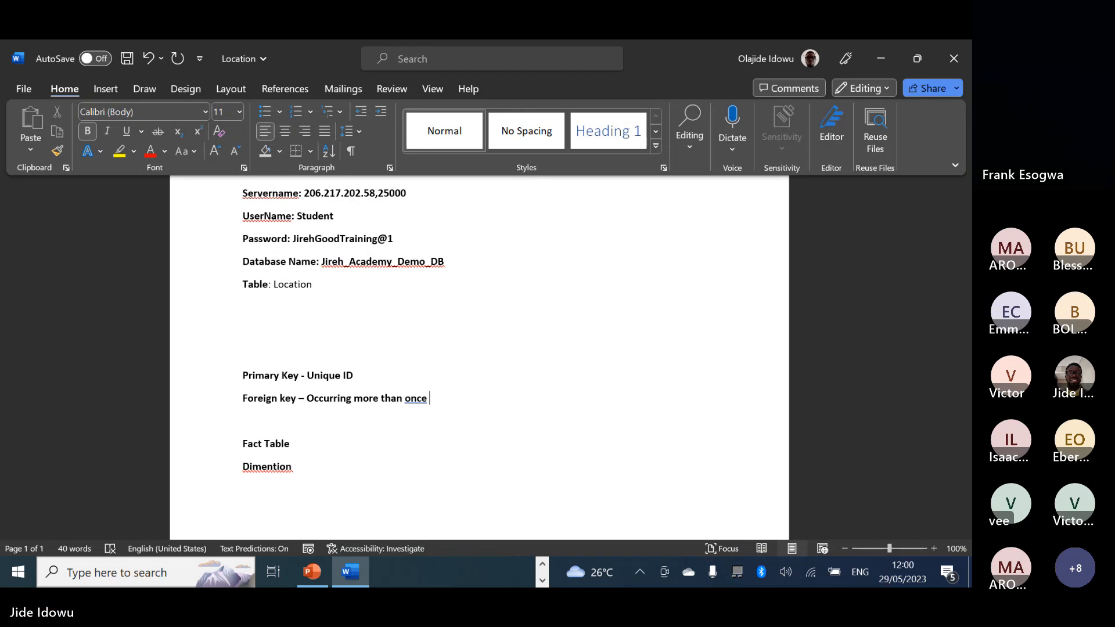
right_click(414, 359)
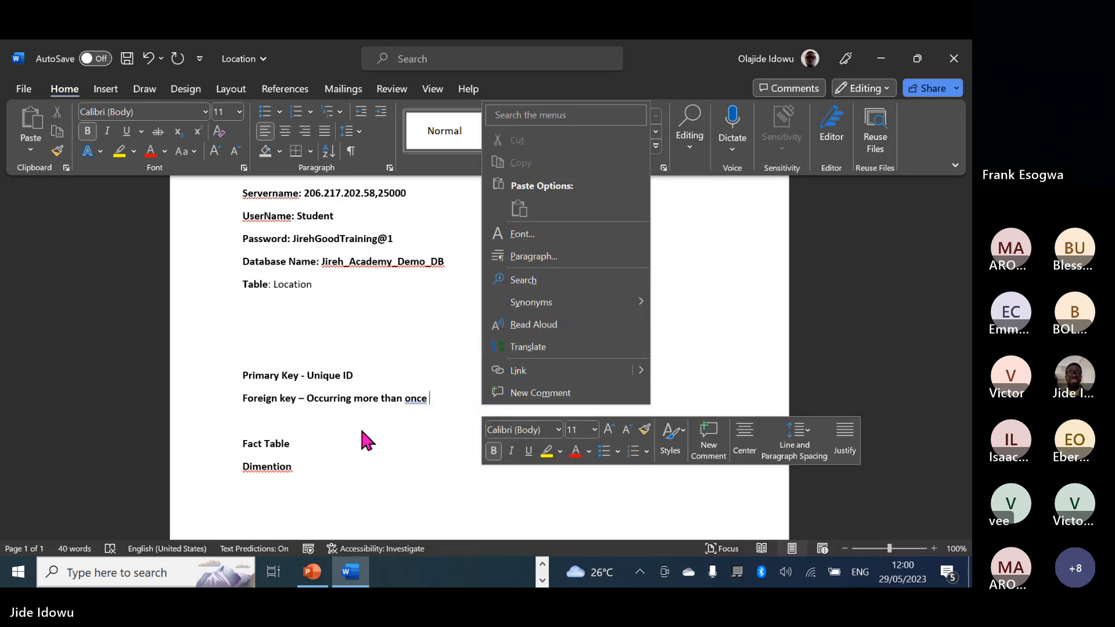
double_click(262, 466)
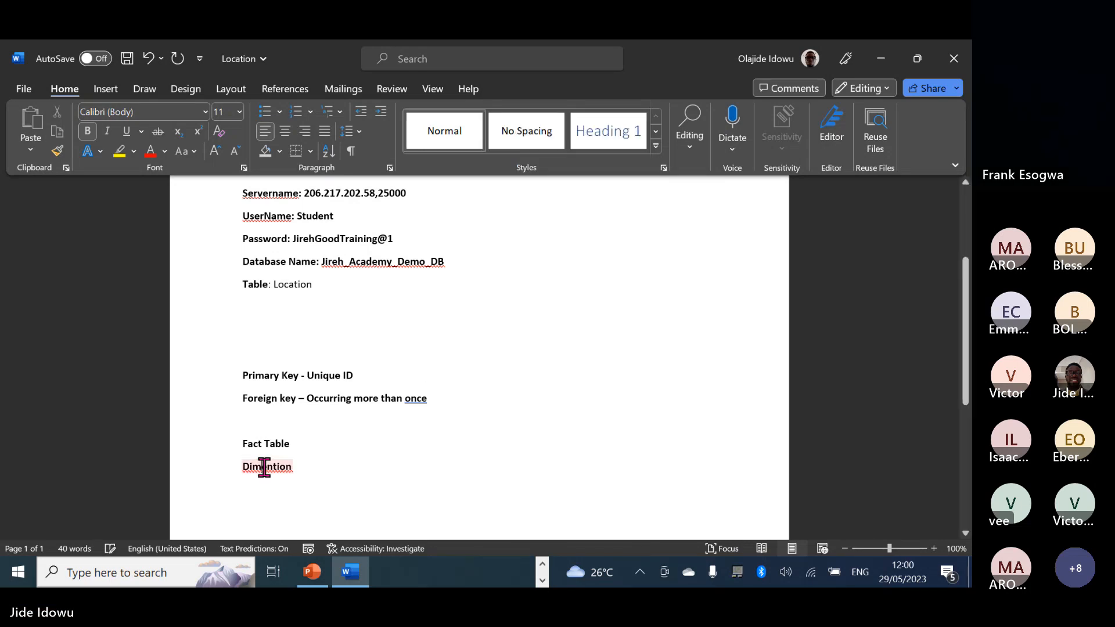
right_click(264, 466)
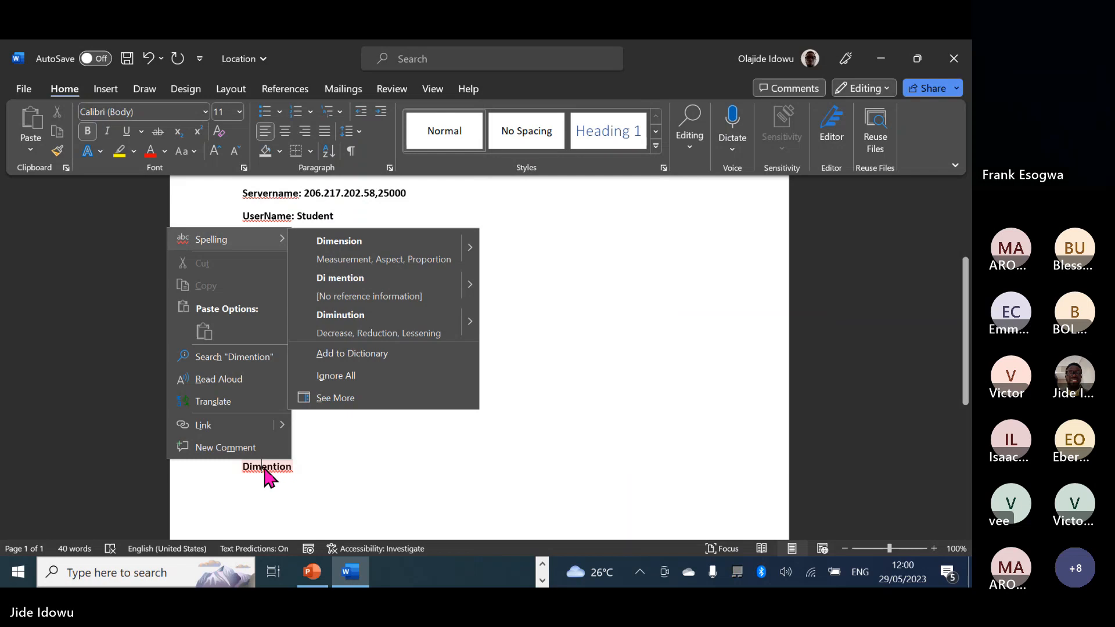
click(347, 244)
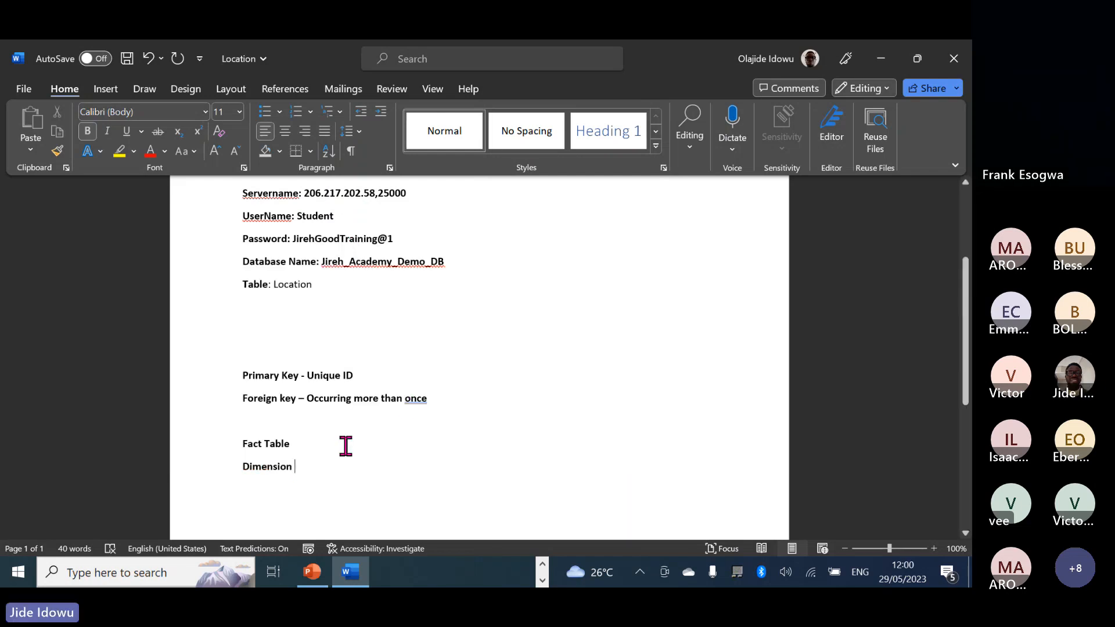
text(T)
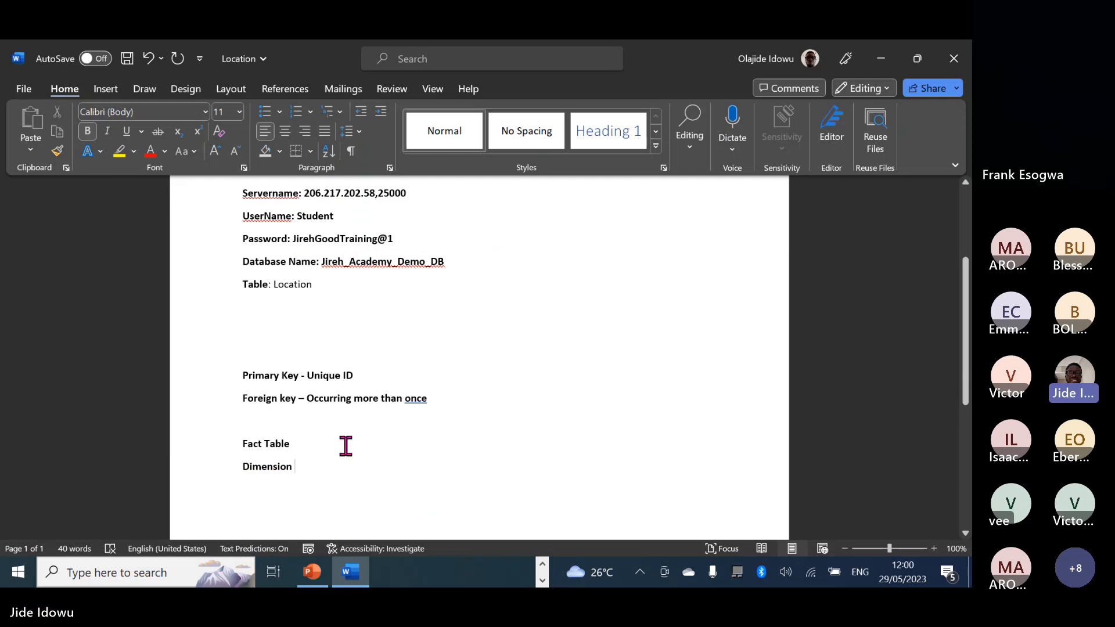
text(able)
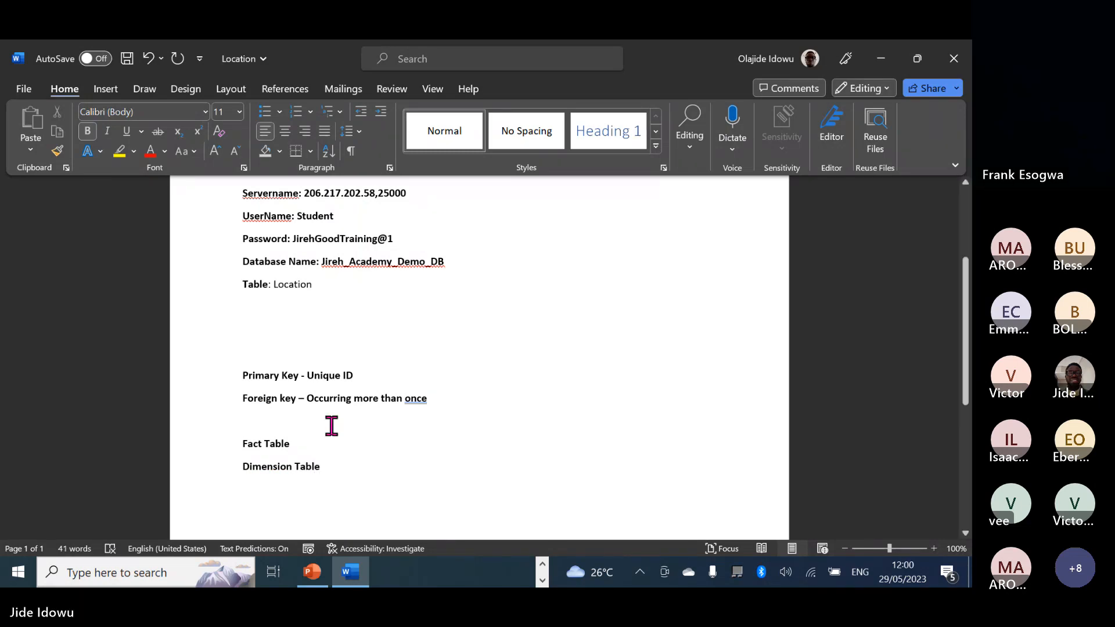
click(305, 443)
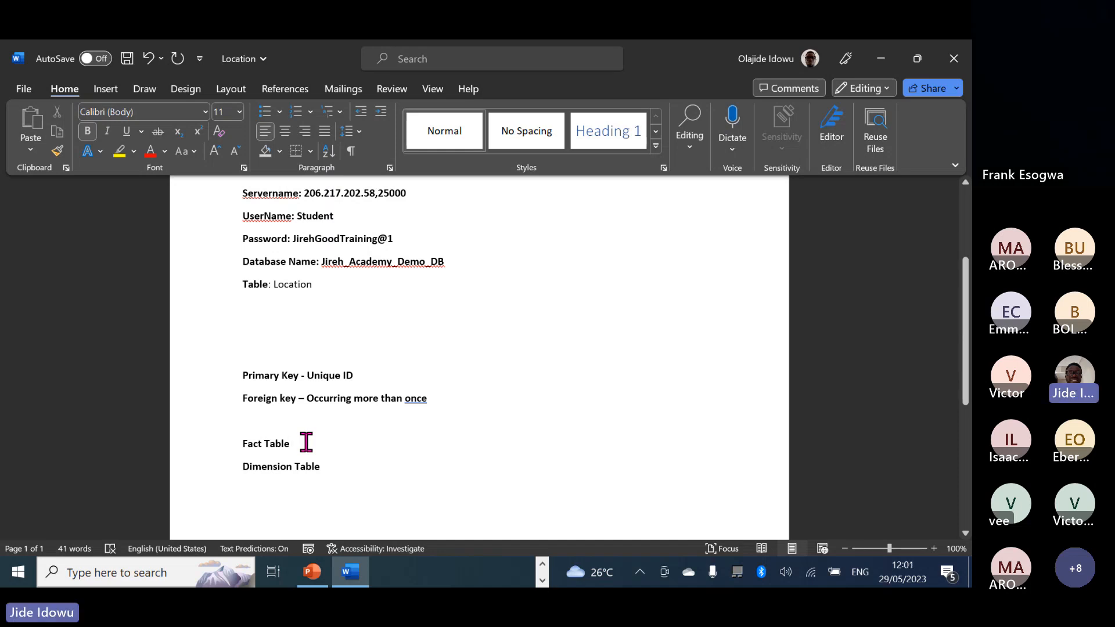
click(343, 470)
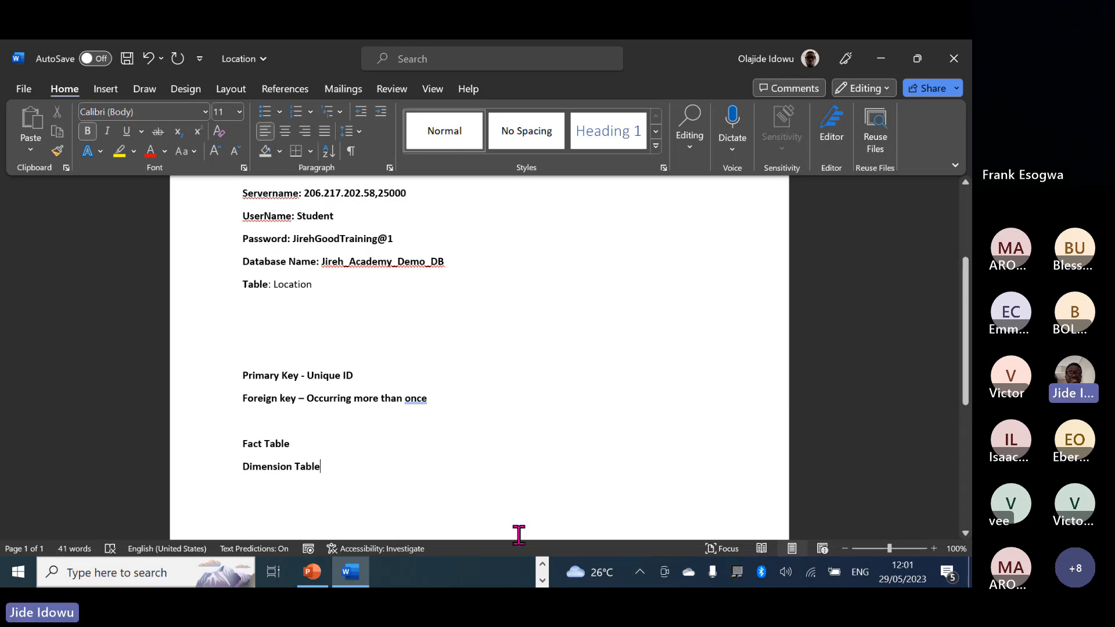
click(542, 578)
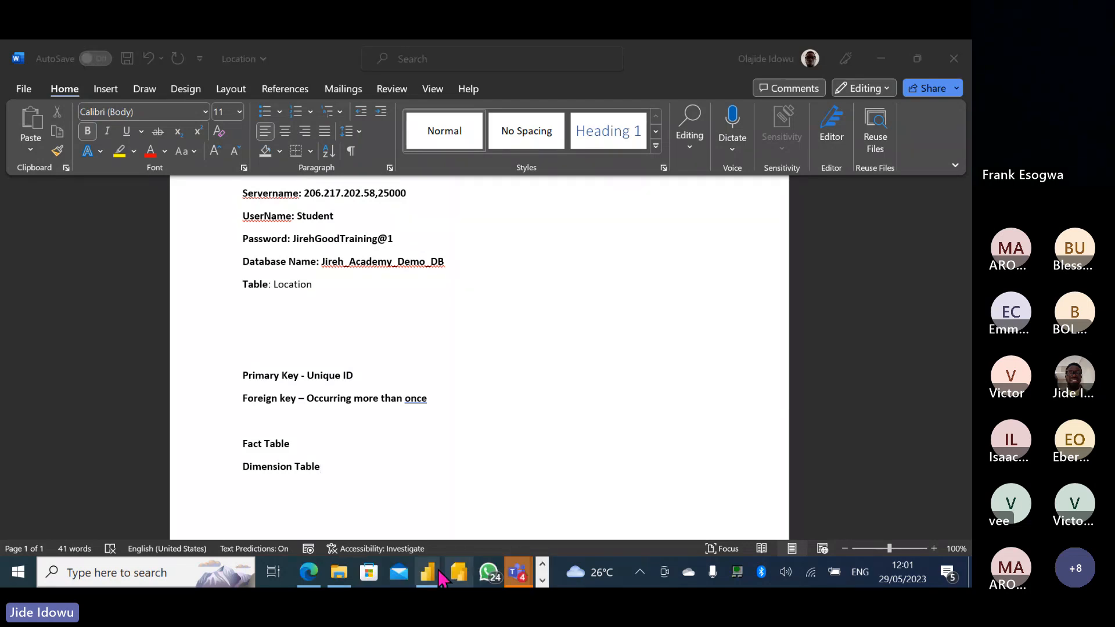
mouse_move(436, 574)
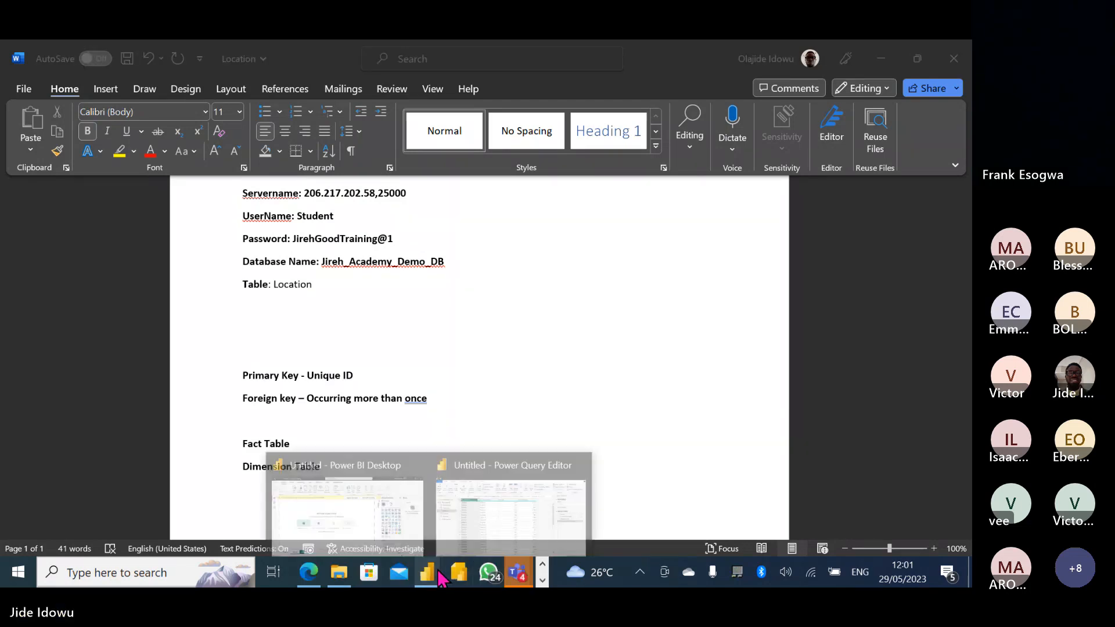
Show the Customer query's Customer ID and Customer Name columns, 801 rows.
click(491, 511)
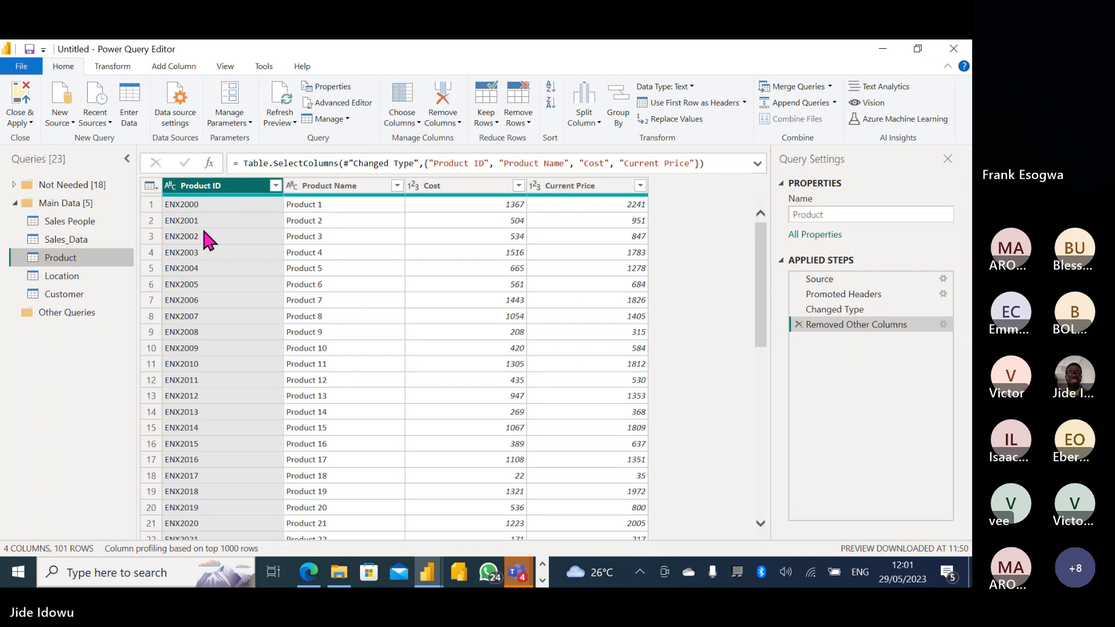
click(78, 295)
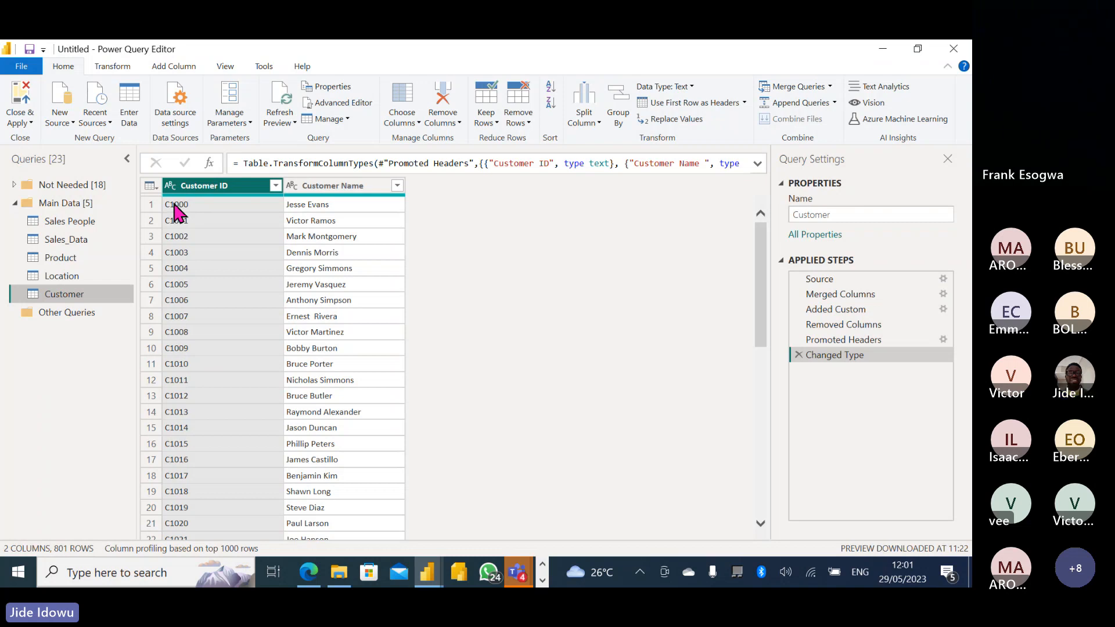
Show Sales_Data and select its ID columns from Order ID onward, ending on Customer ID alone.
click(75, 240)
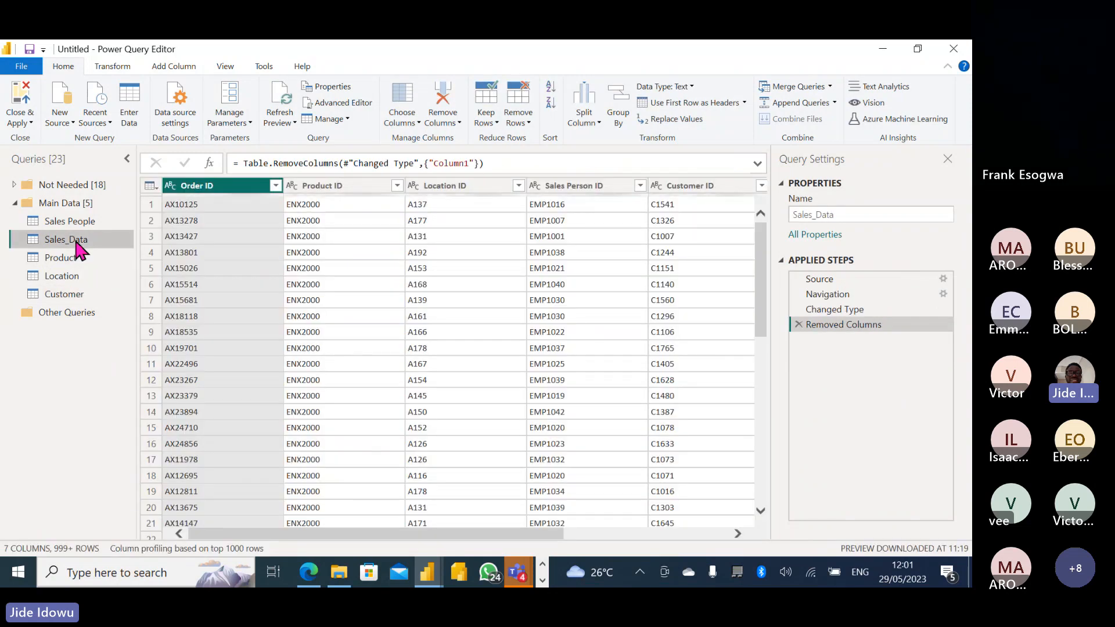
drag(436, 535, 549, 534)
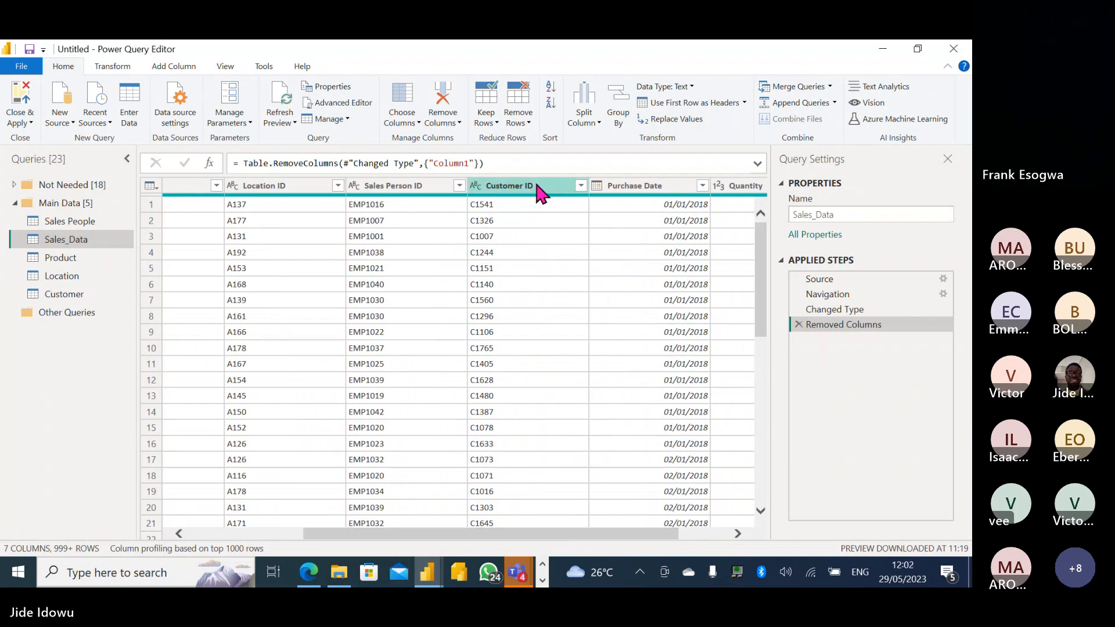
click(200, 186)
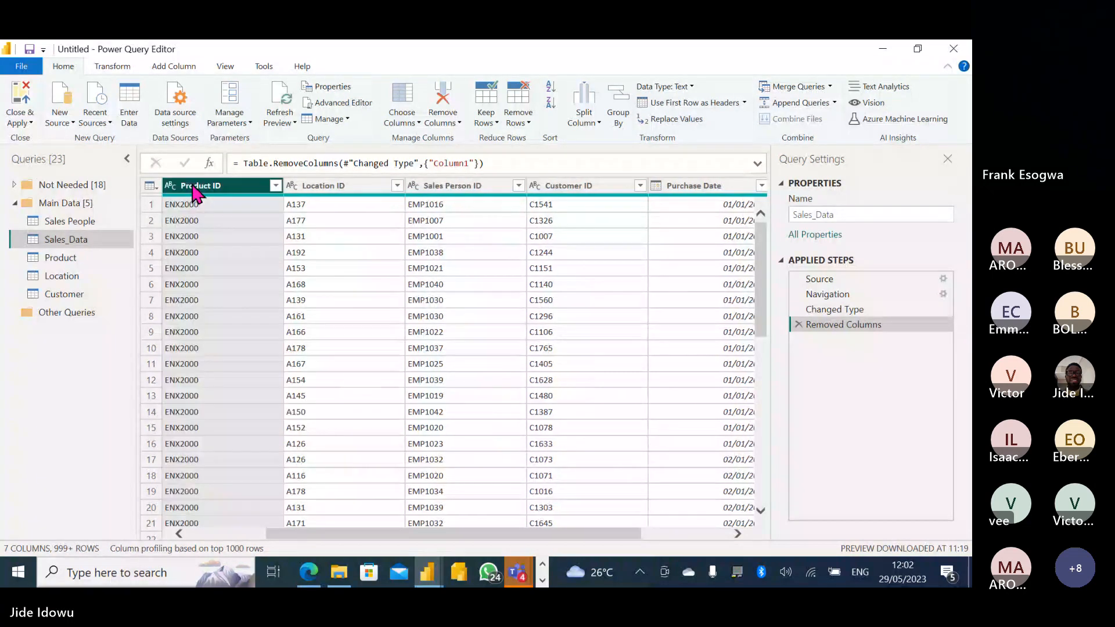
click(195, 186)
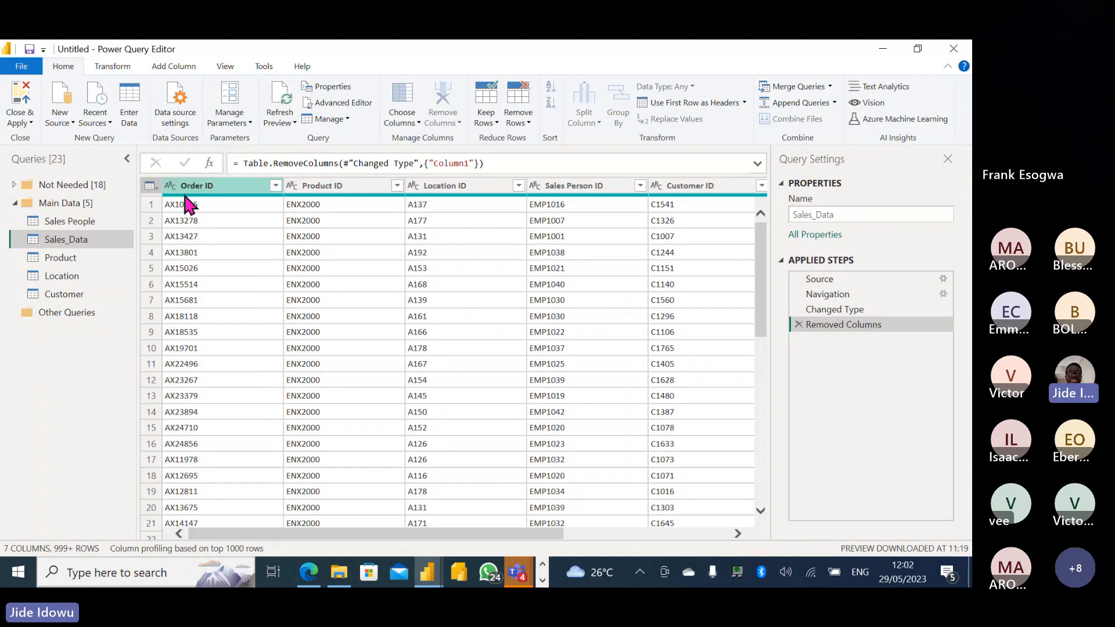
click(211, 187)
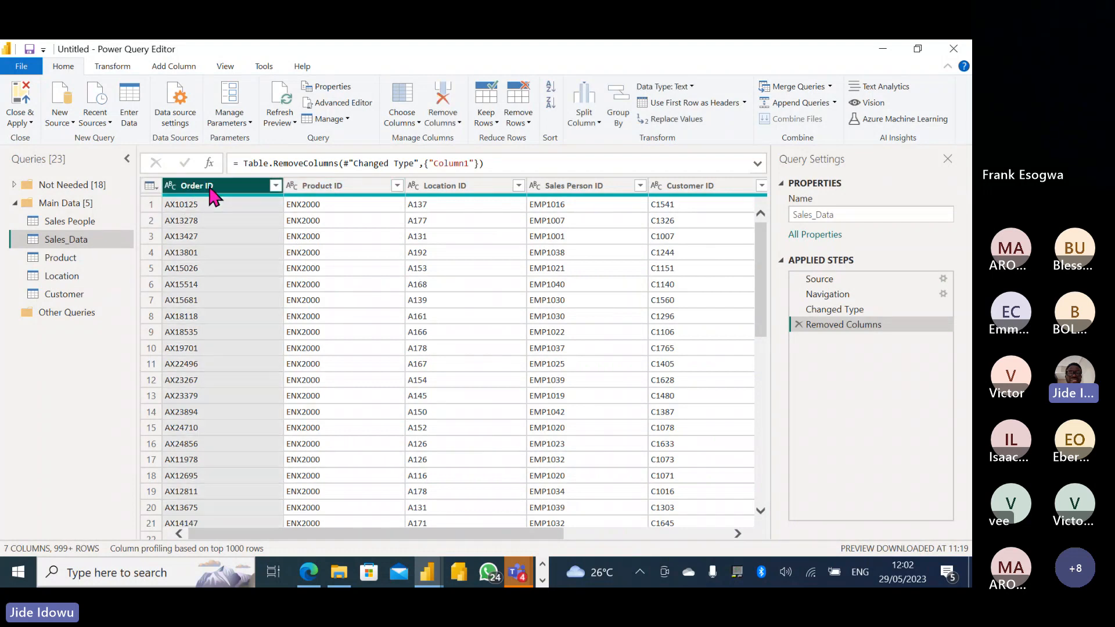
key(shift+Right)
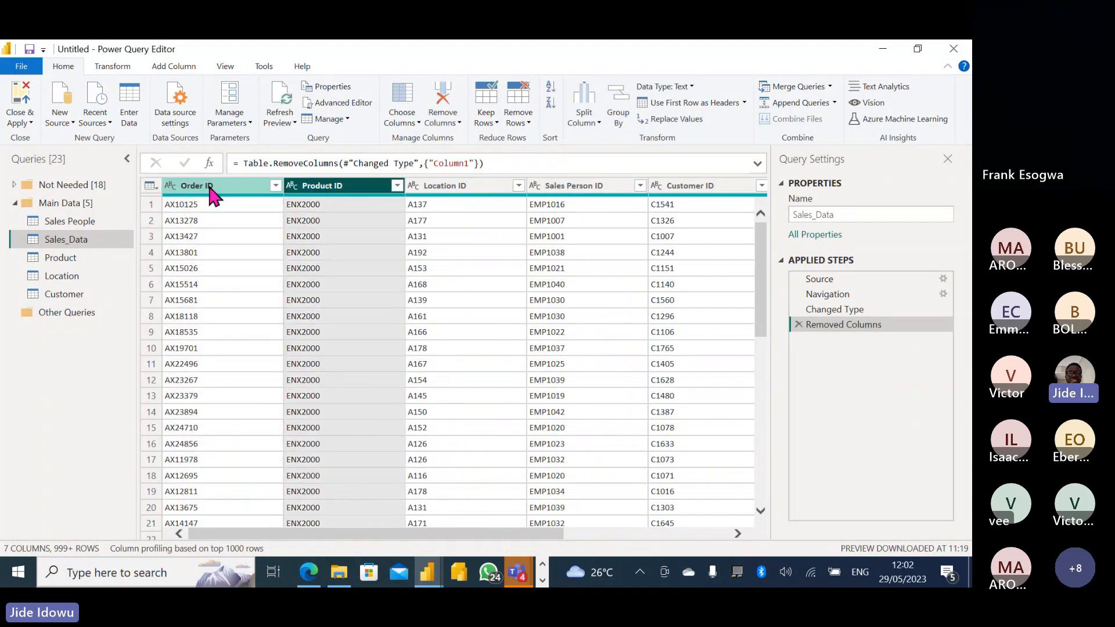
key(shift+Right)
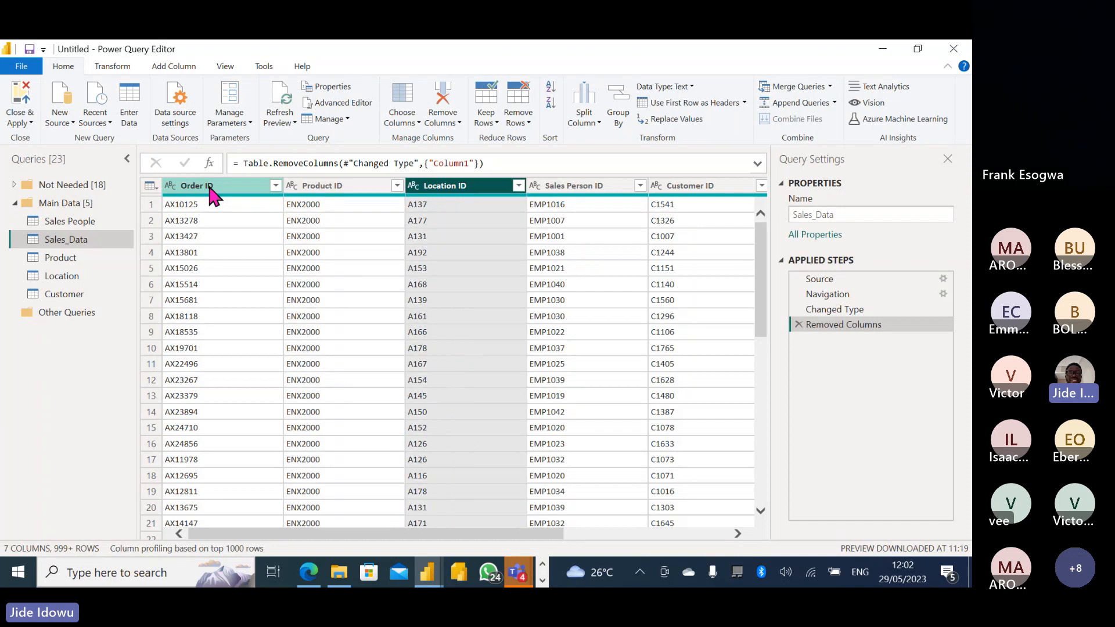
key(shift+Right)
key(shift+Right)
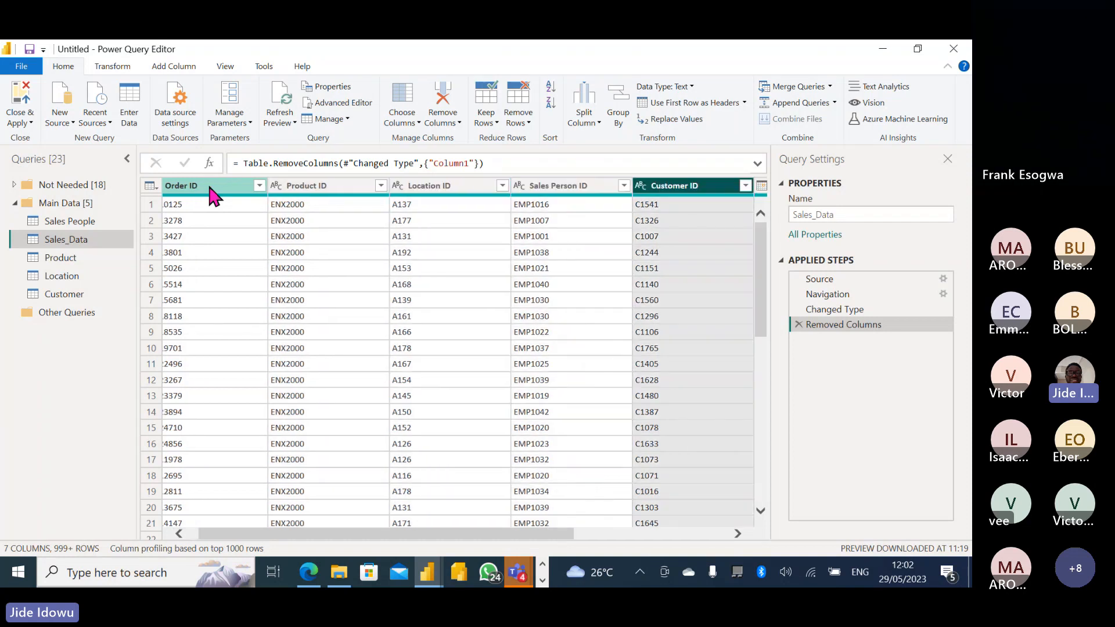
key(shift+Right)
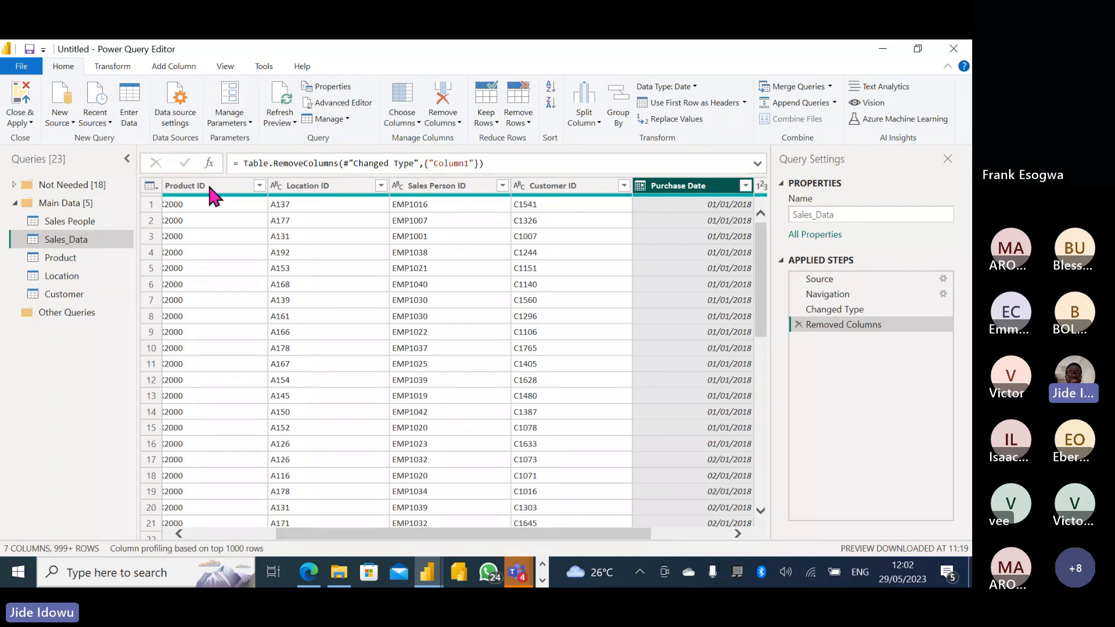
key(shift+Right)
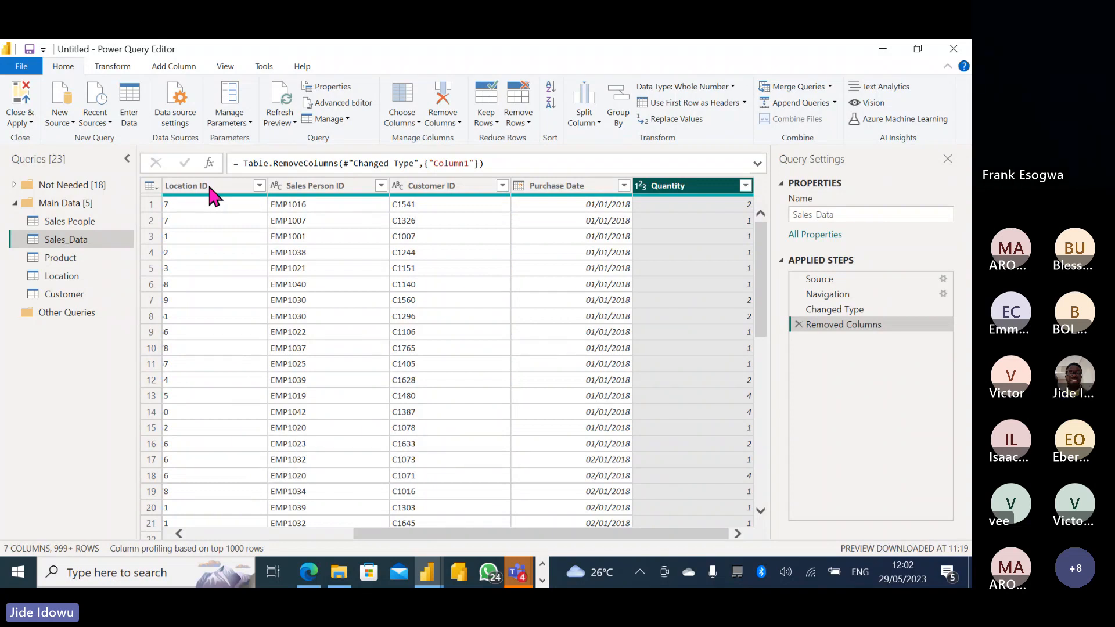
click(439, 186)
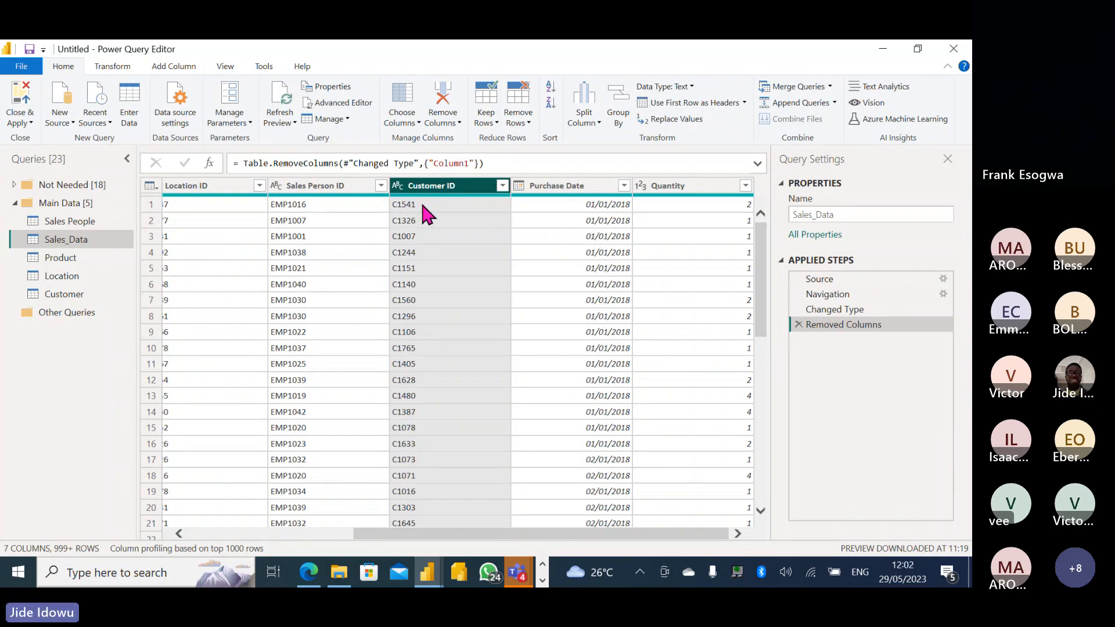
Filter the Customer query's Customer ID column to c1541, leaving a single row.
click(64, 295)
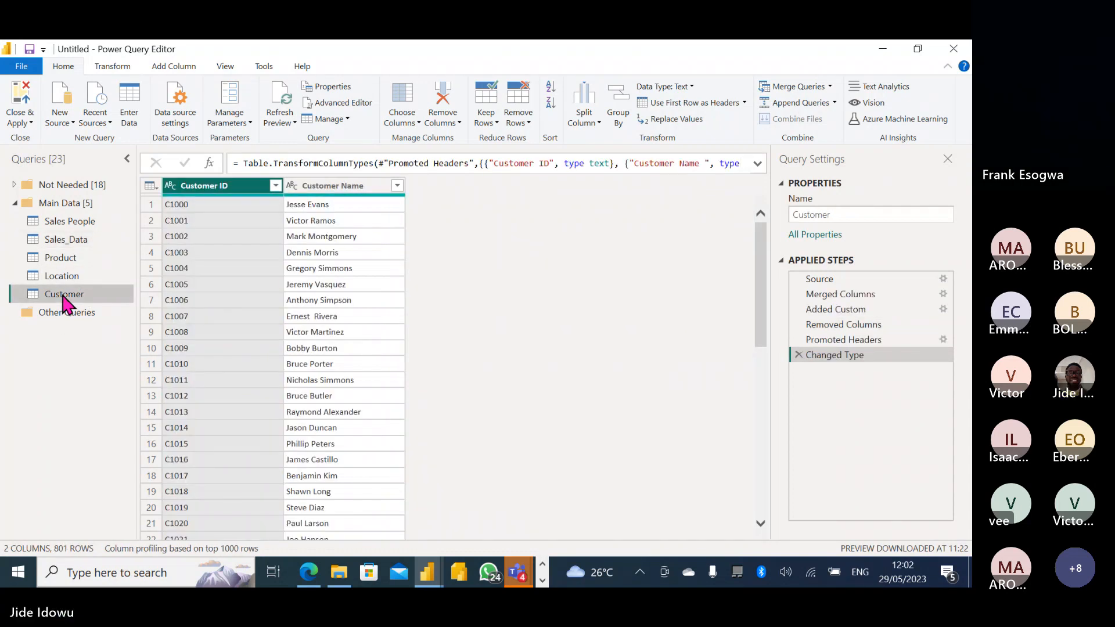
click(275, 185)
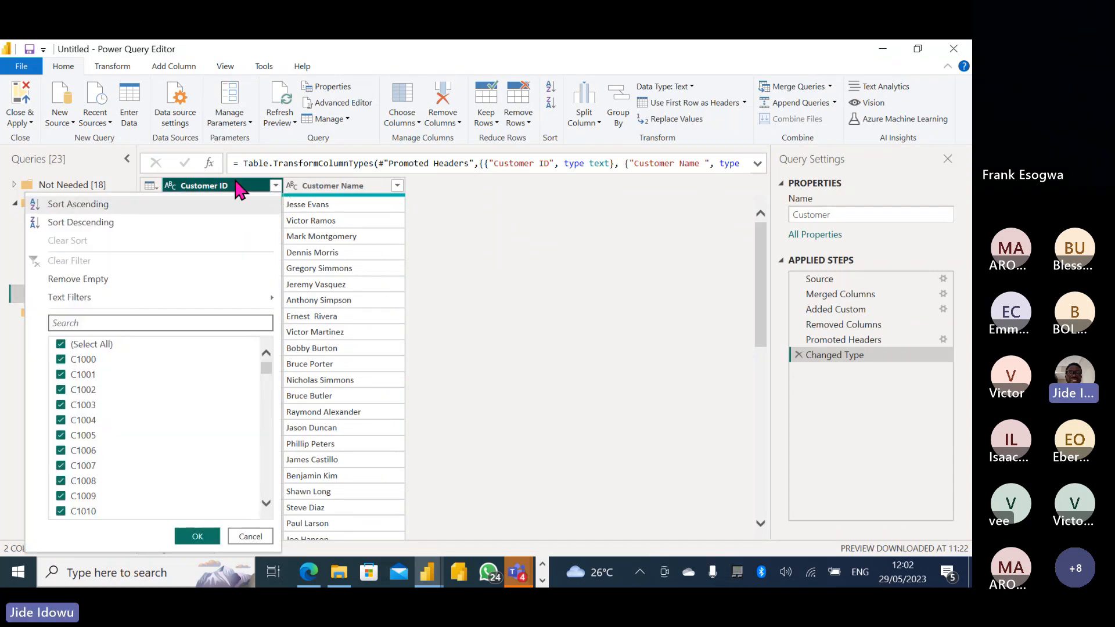
click(230, 185)
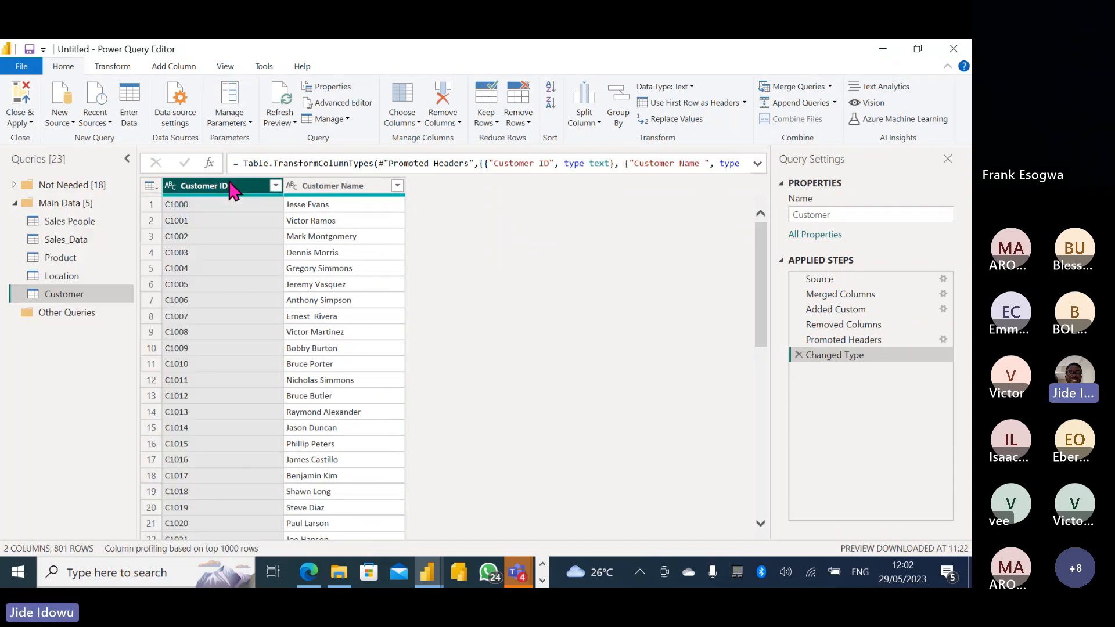
click(71, 243)
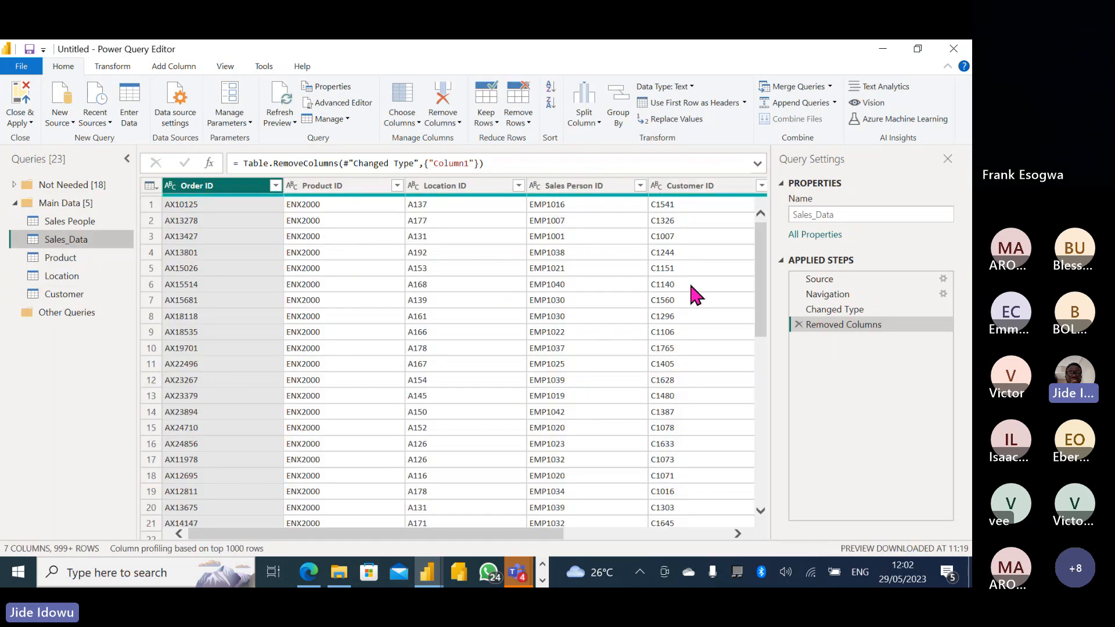
click(74, 297)
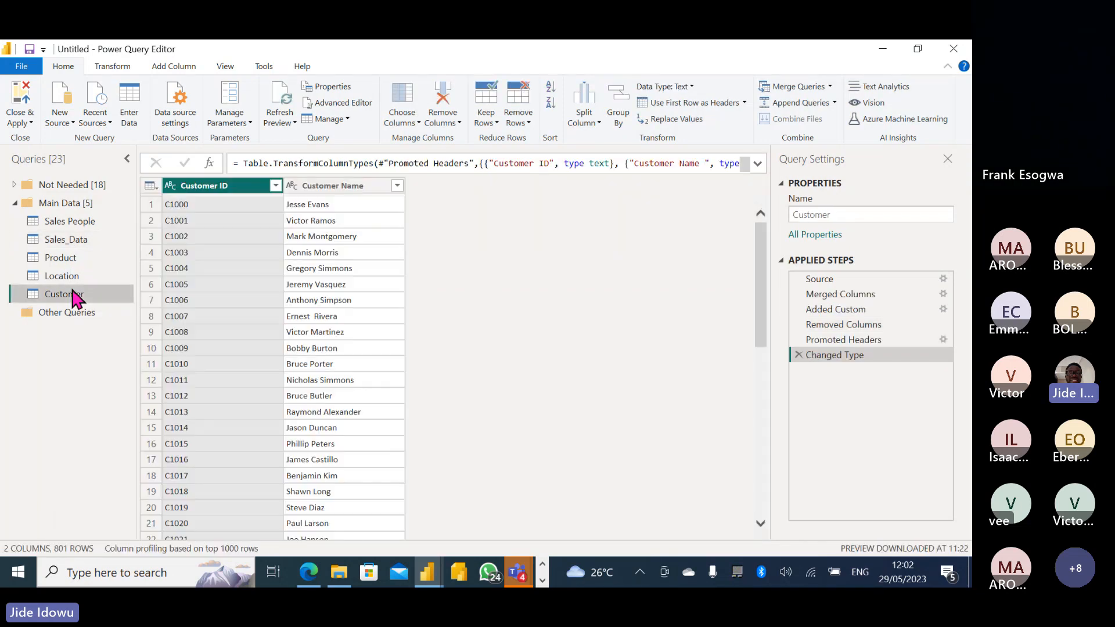
click(275, 185)
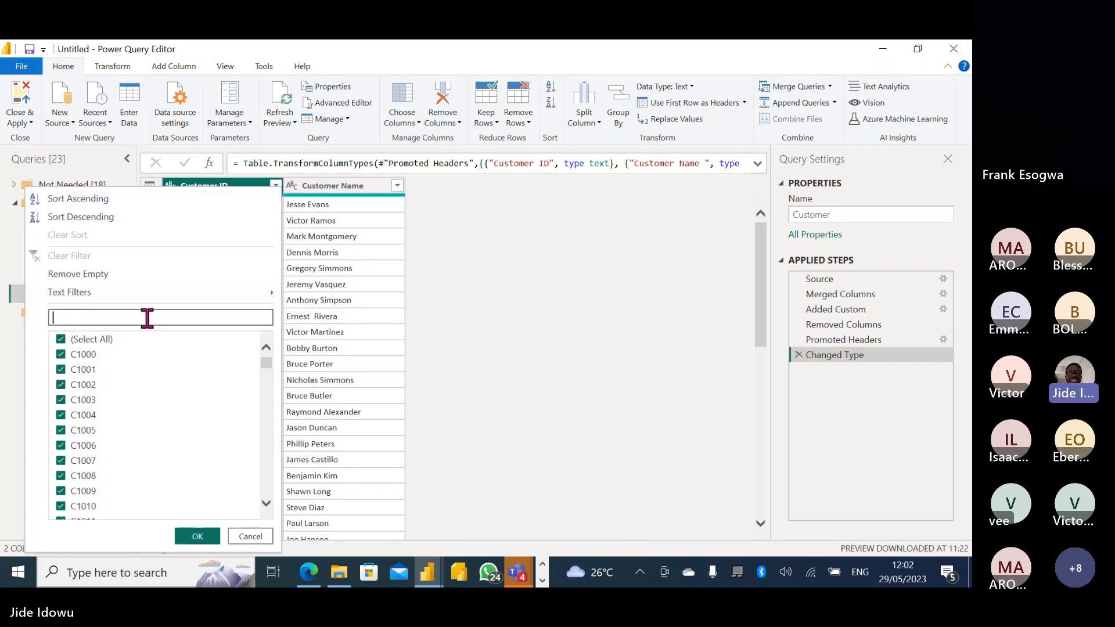
text(c15)
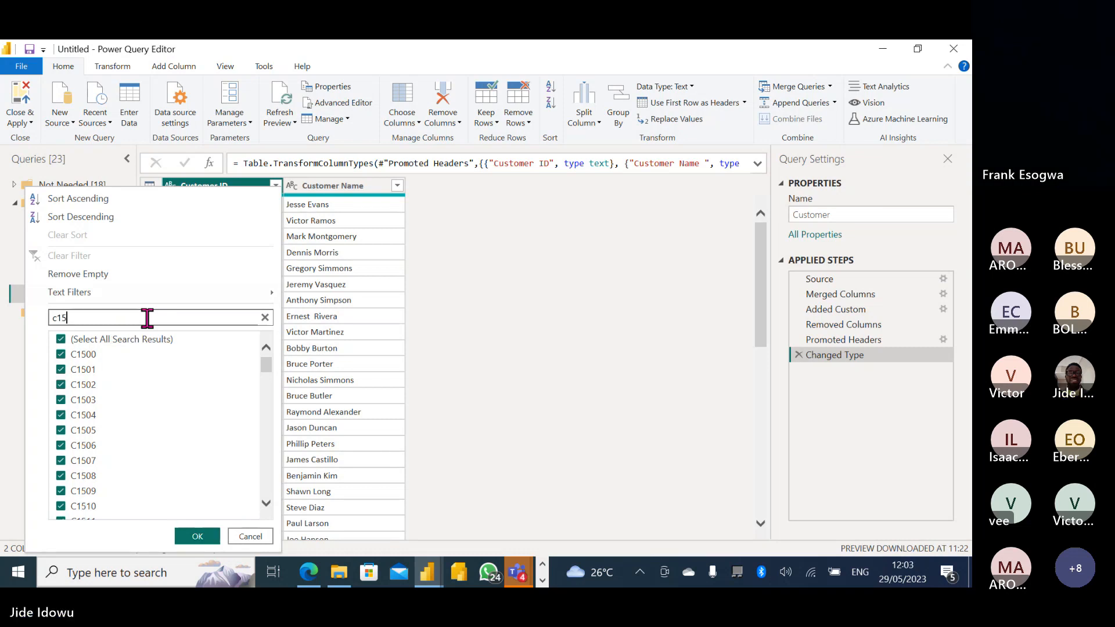
text(41)
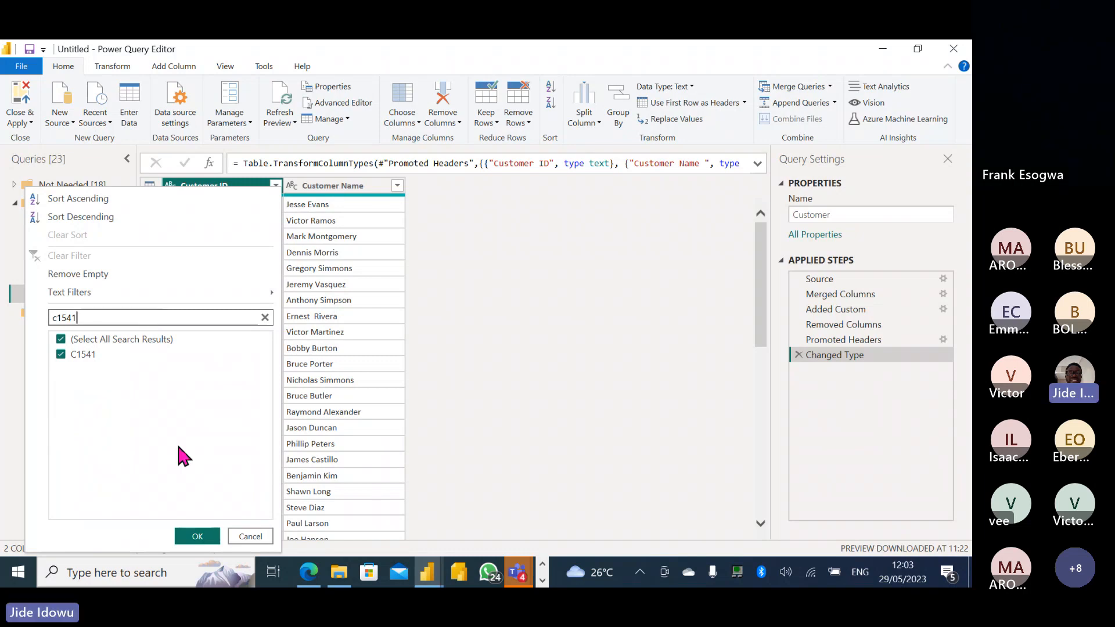
click(200, 534)
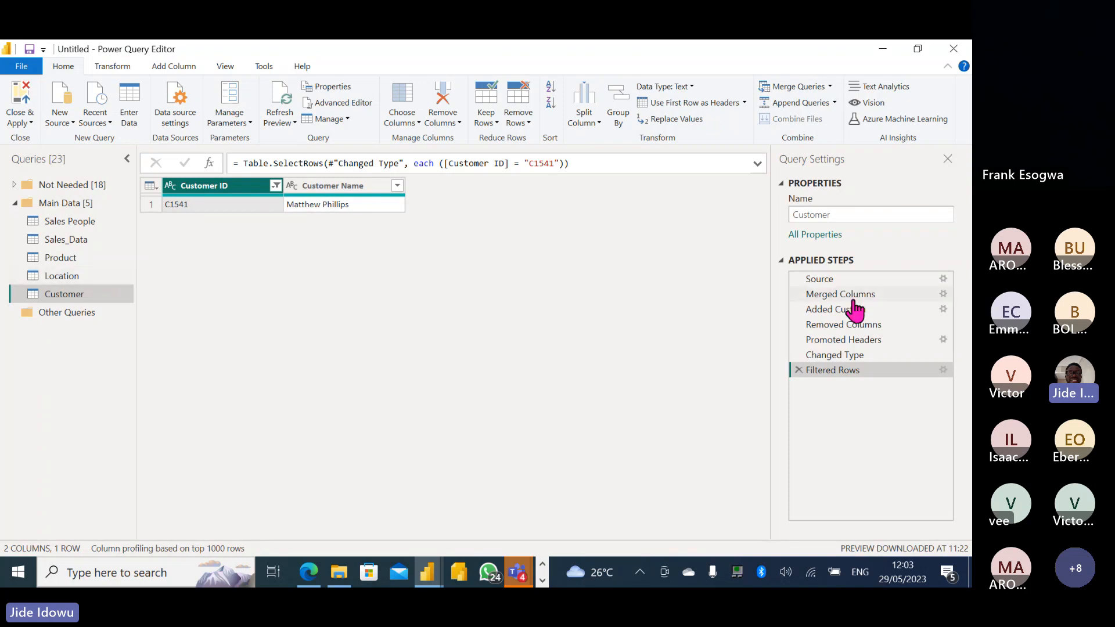
click(798, 369)
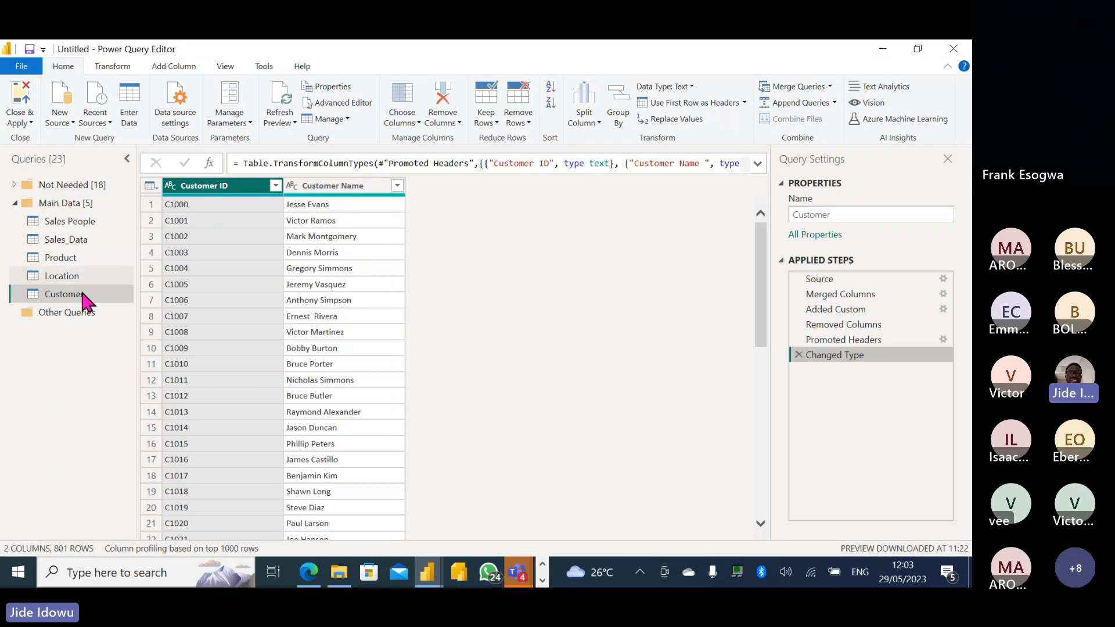
click(62, 240)
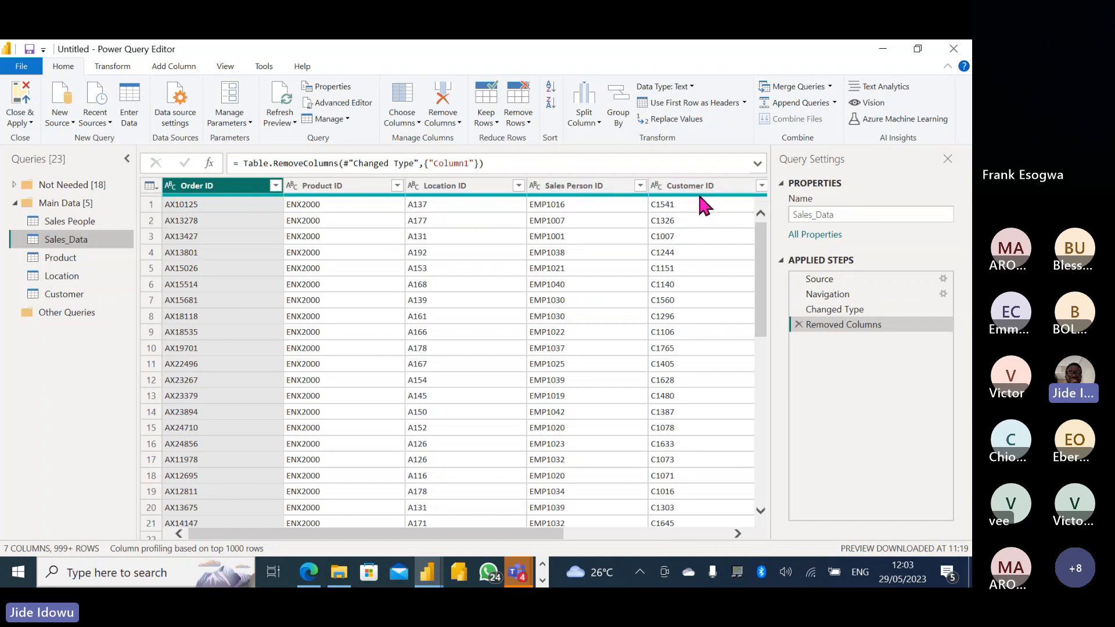
click(68, 296)
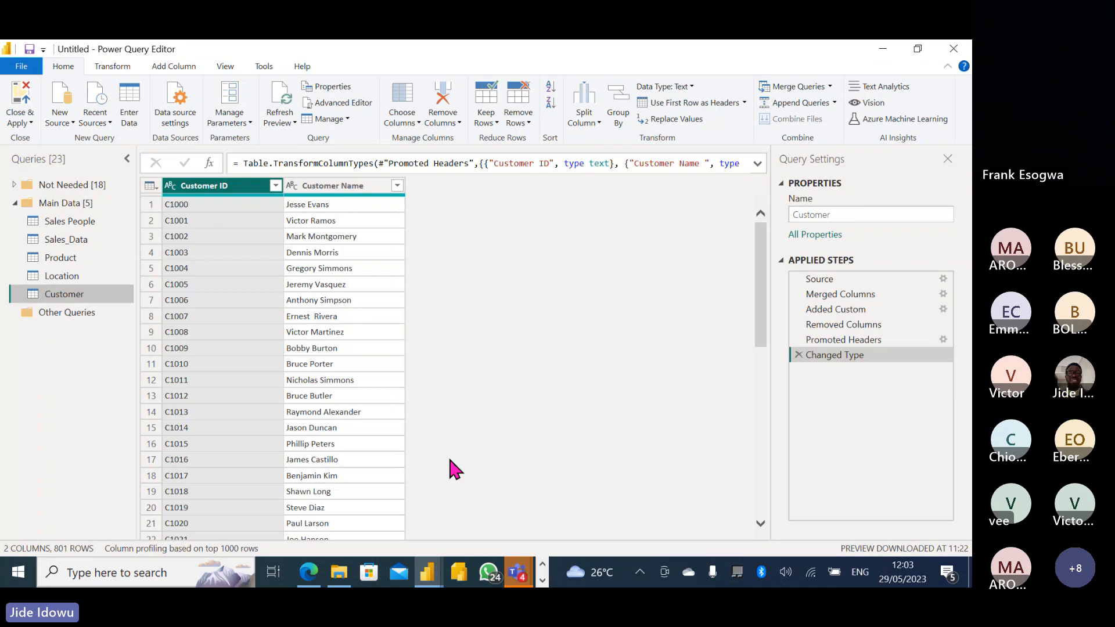
click(542, 578)
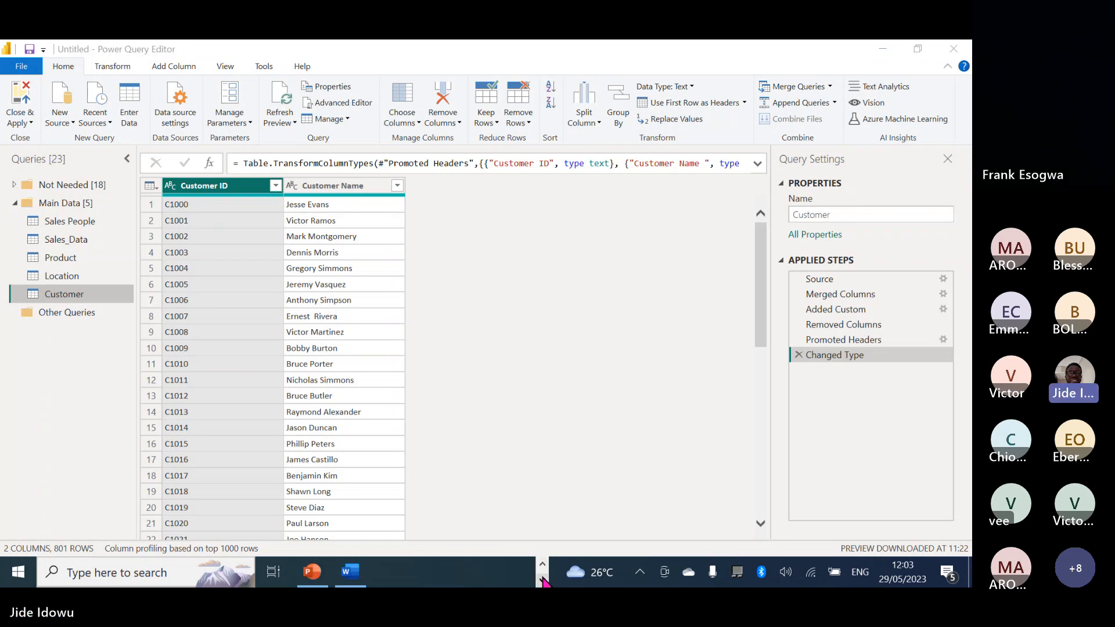
mouse_move(357, 579)
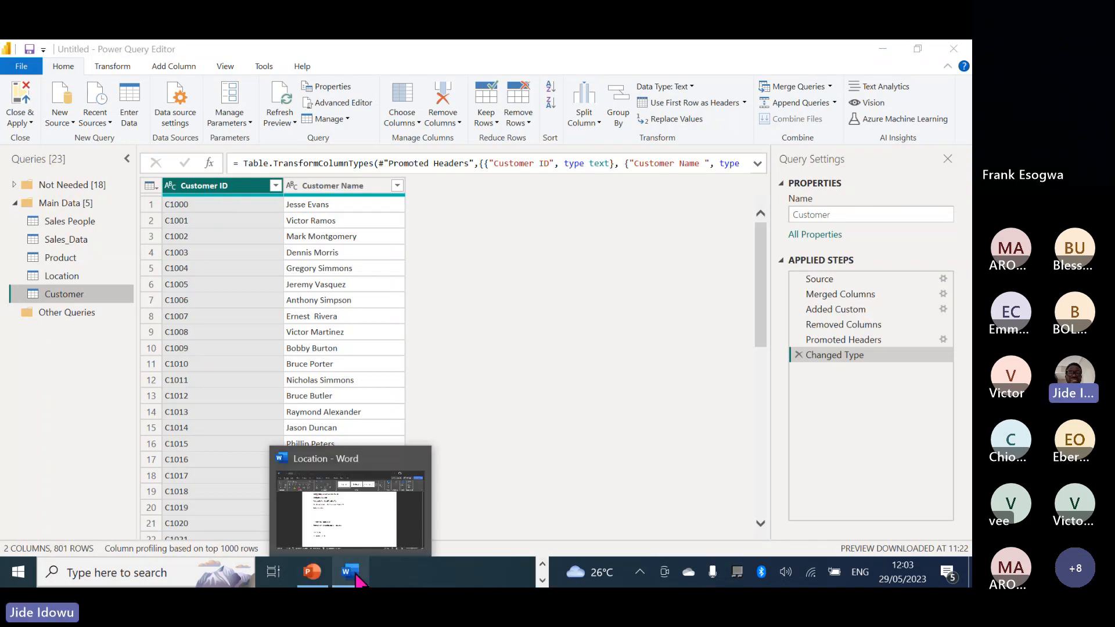
Define Fact Table as '- record of events, observations, activities' in the Location notes.
click(339, 514)
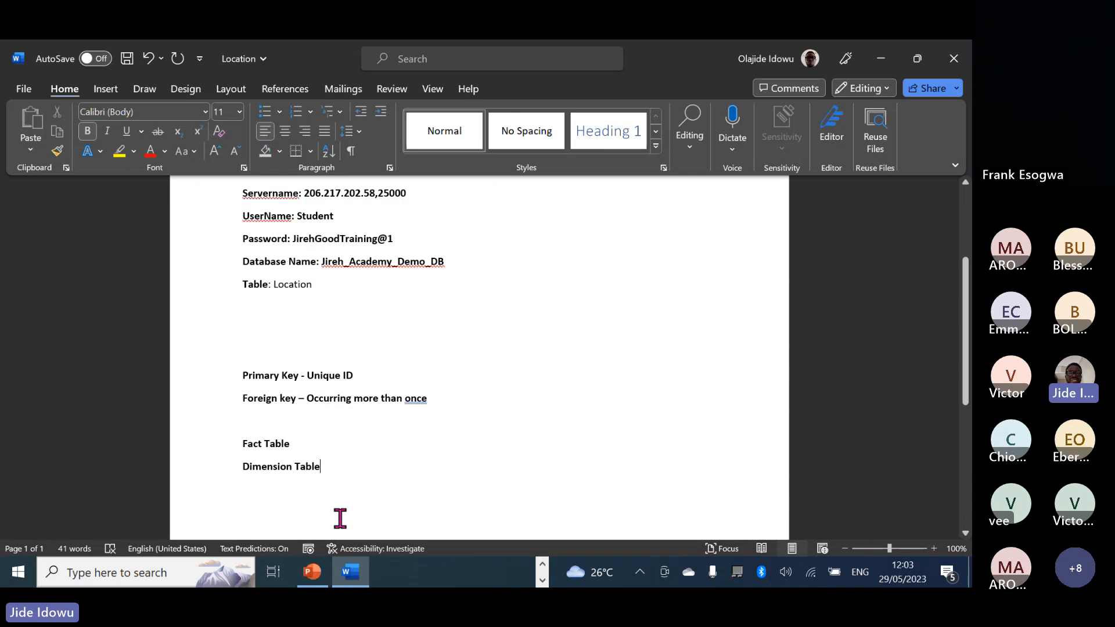
click(301, 446)
text(-  r)
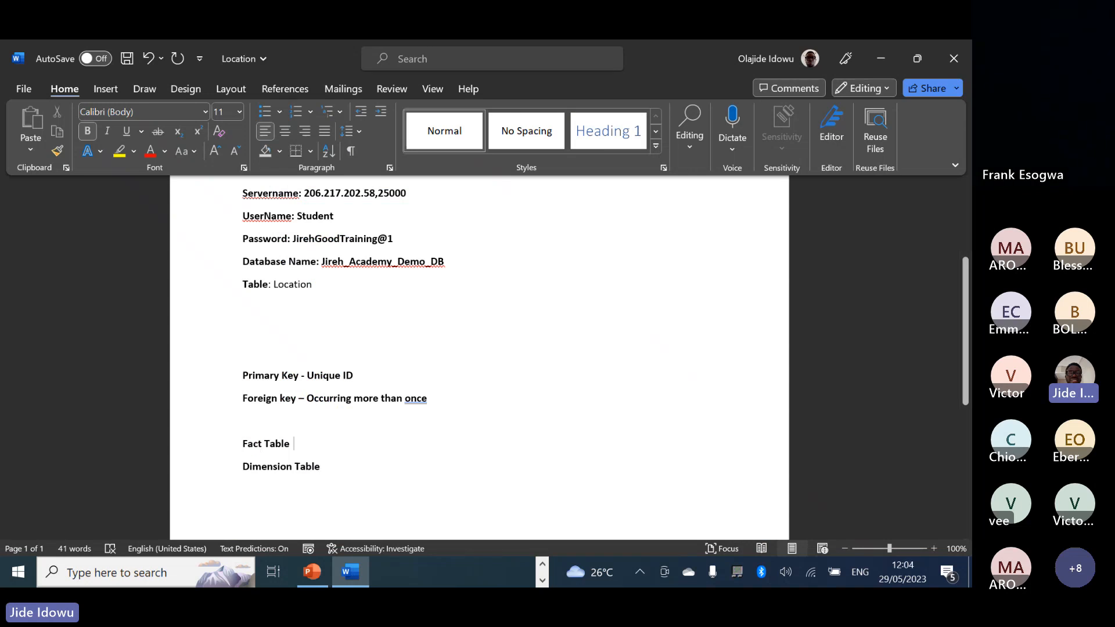
text(ec)
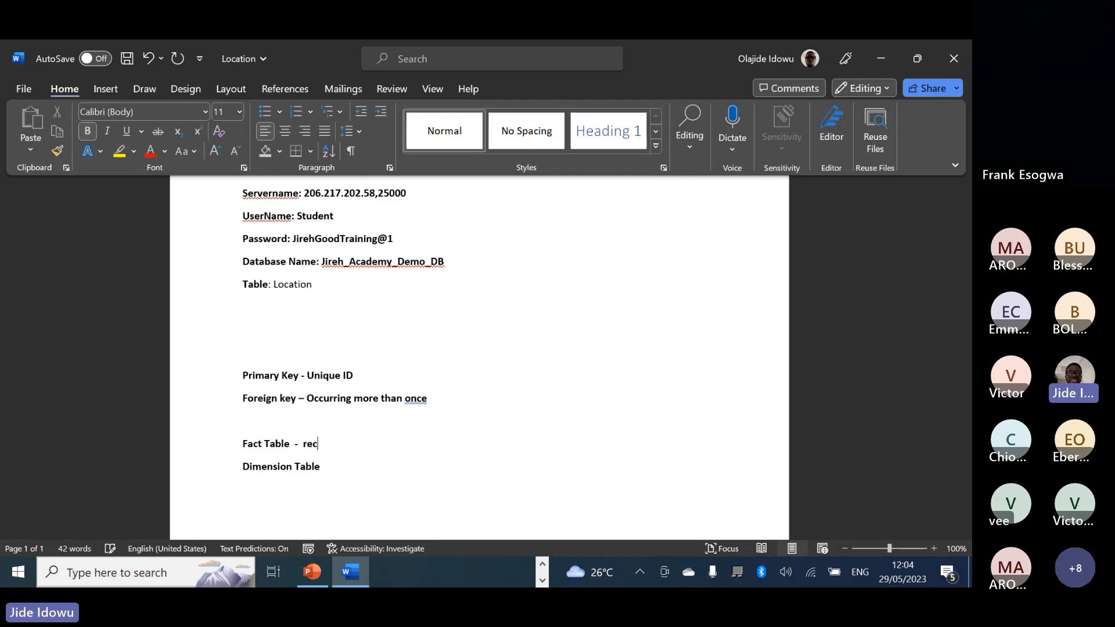
text(ord of events)
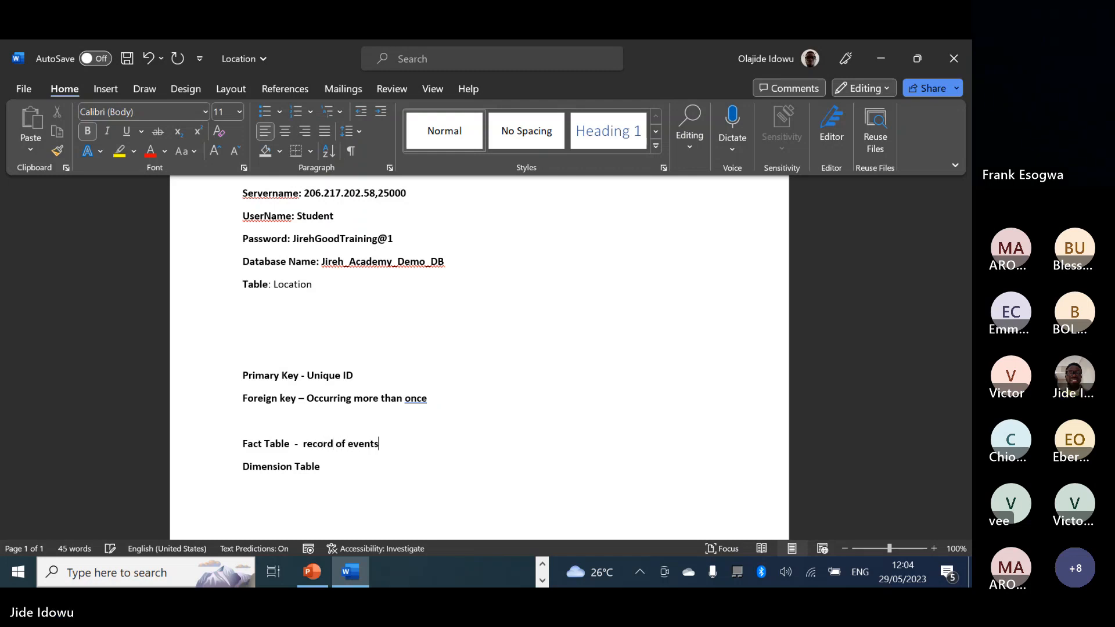
text(, ob)
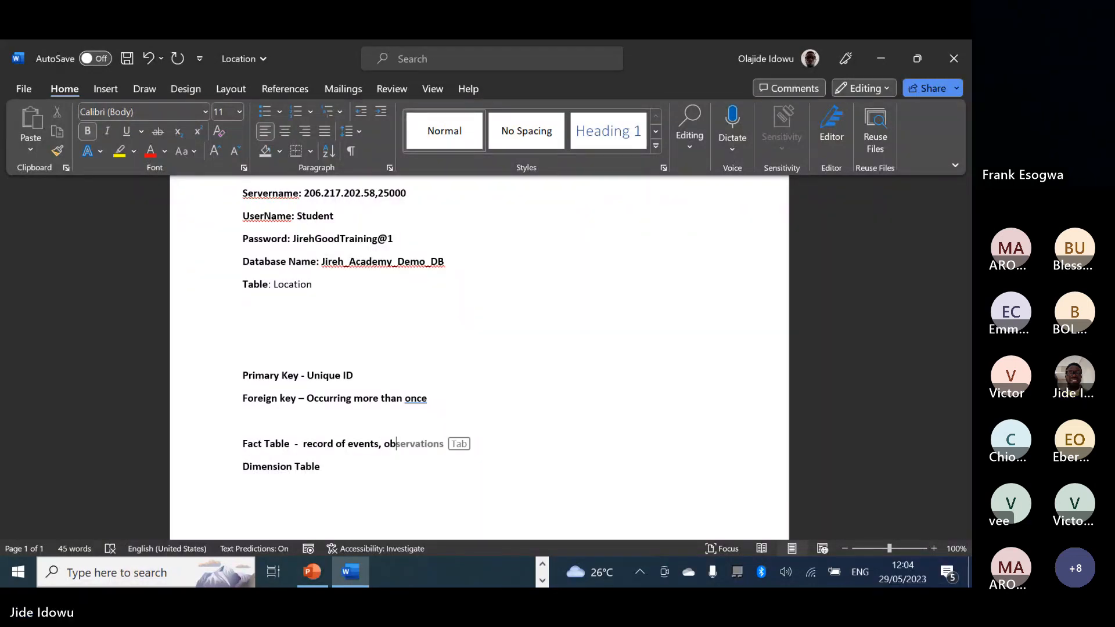
key(Tab)
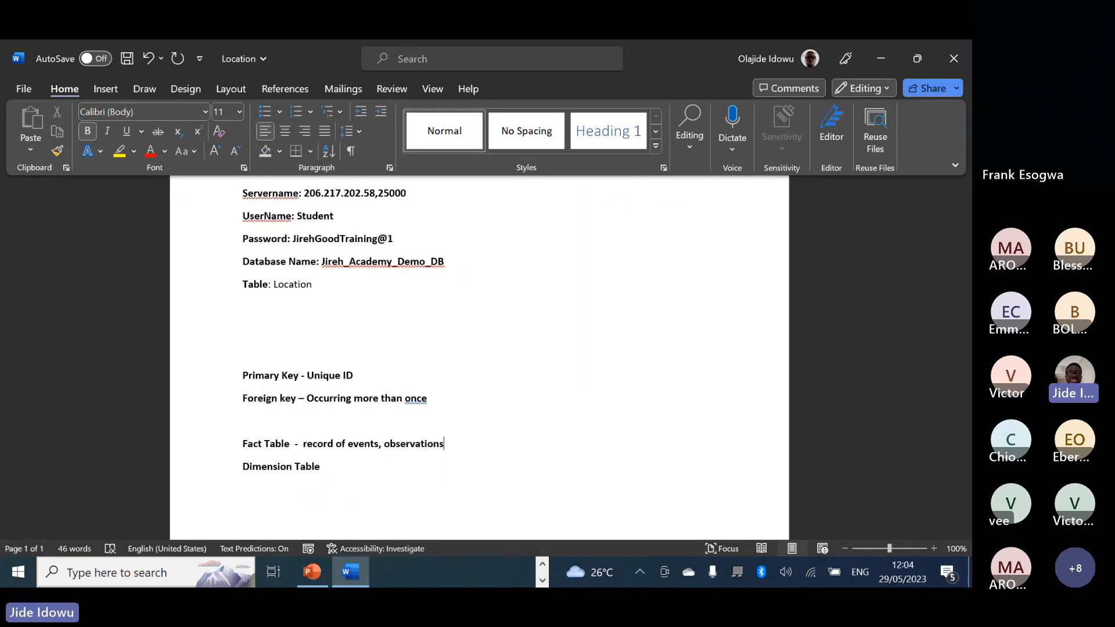
text(, activities)
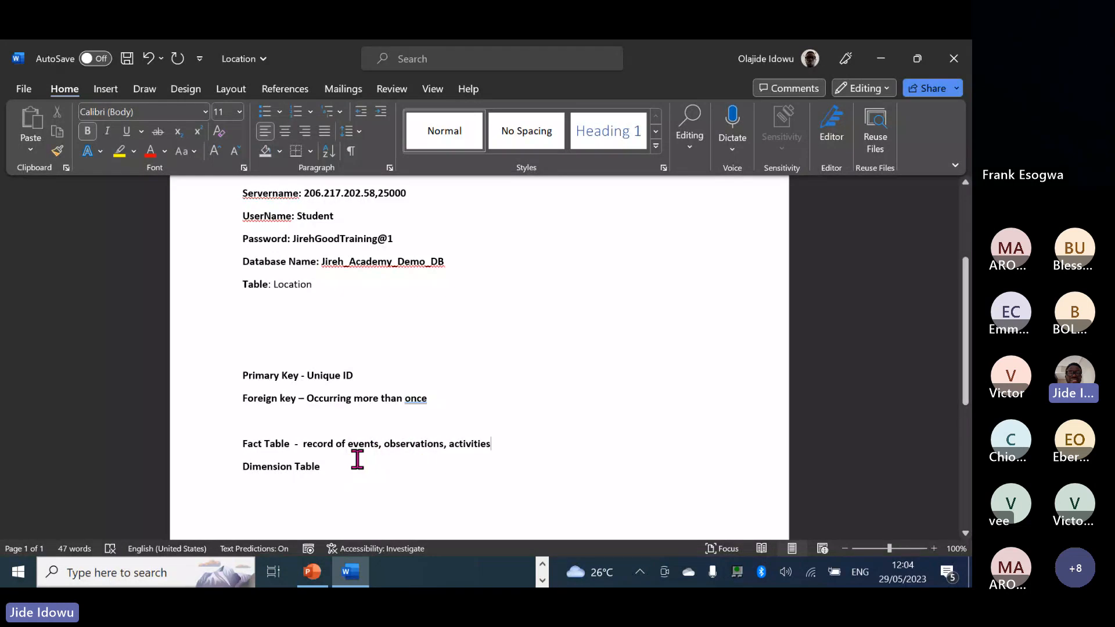
Define Dimension Table as '- Describes the fact'.
click(348, 464)
text(- )
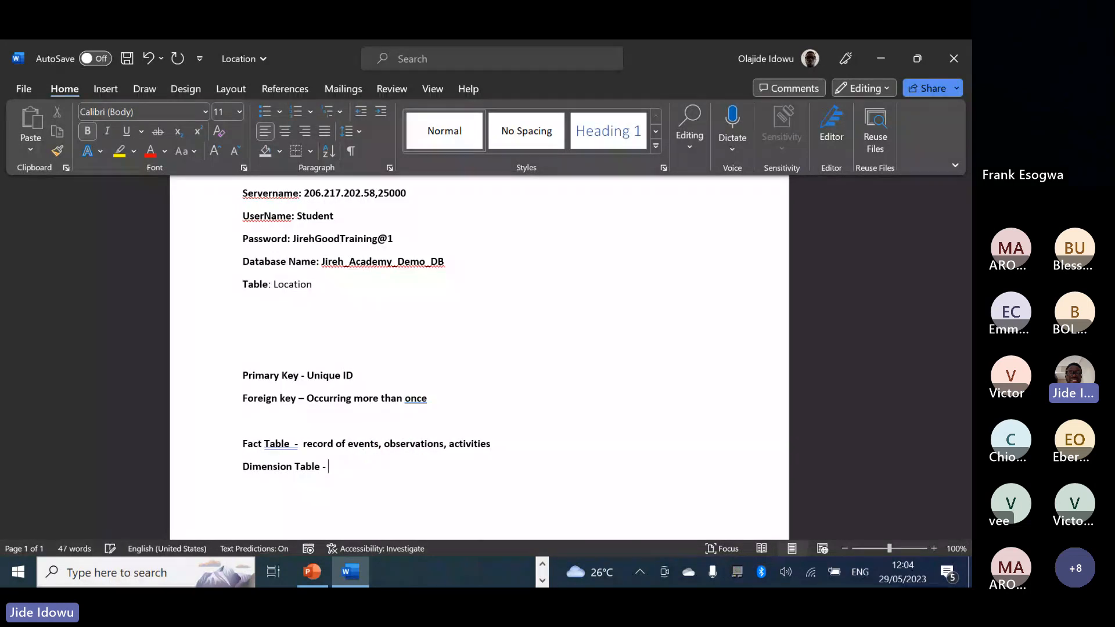
text(Describe)
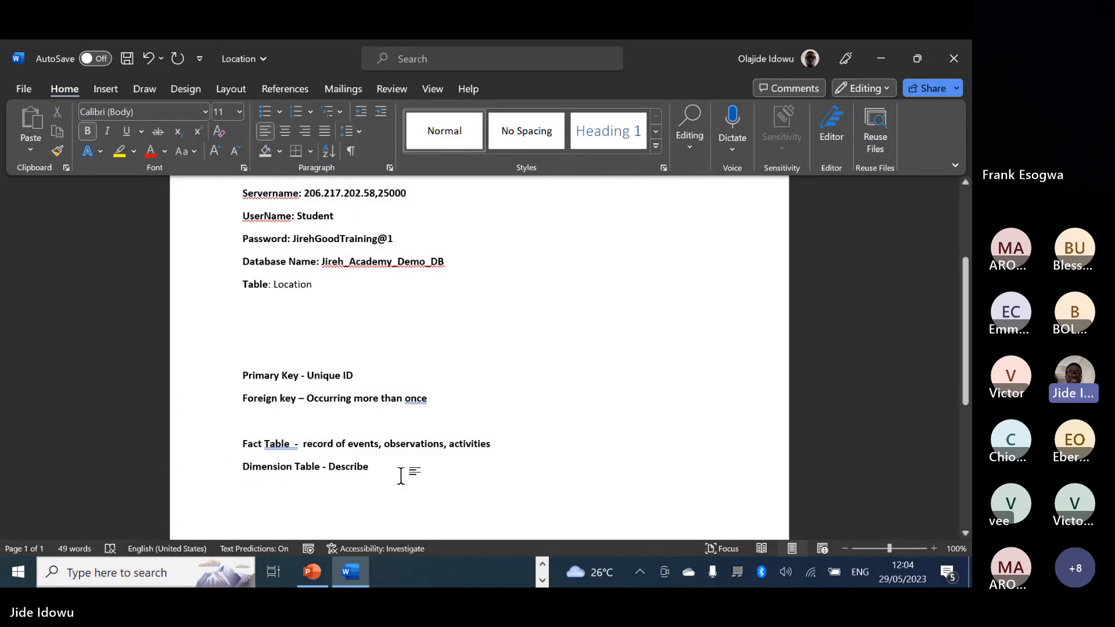
text(s the fact)
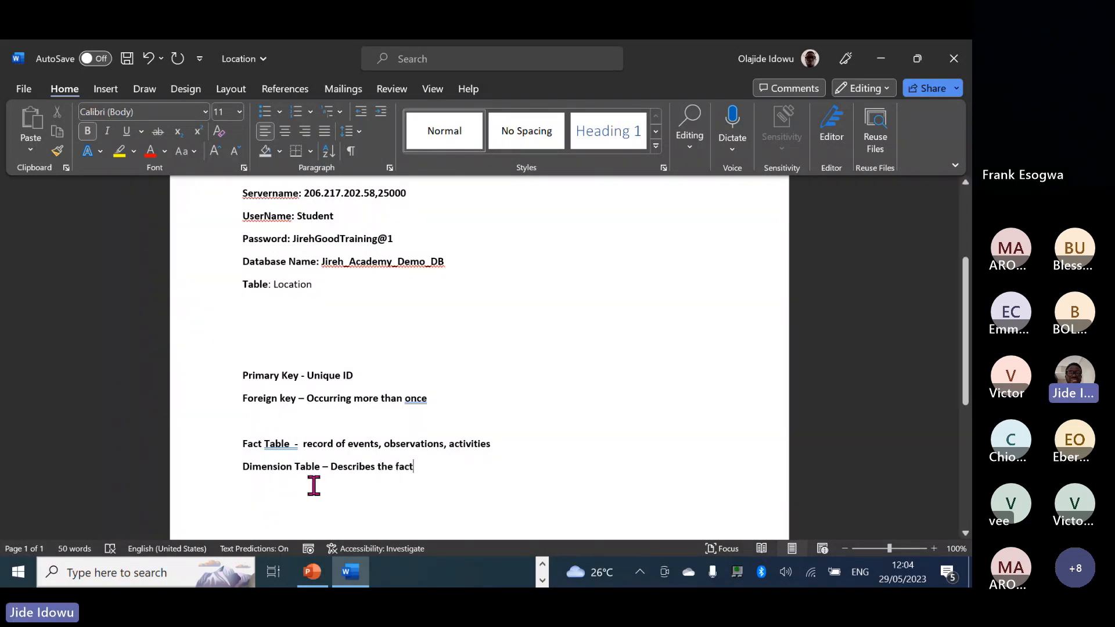
drag(264, 445, 291, 446)
click(292, 446)
click(413, 456)
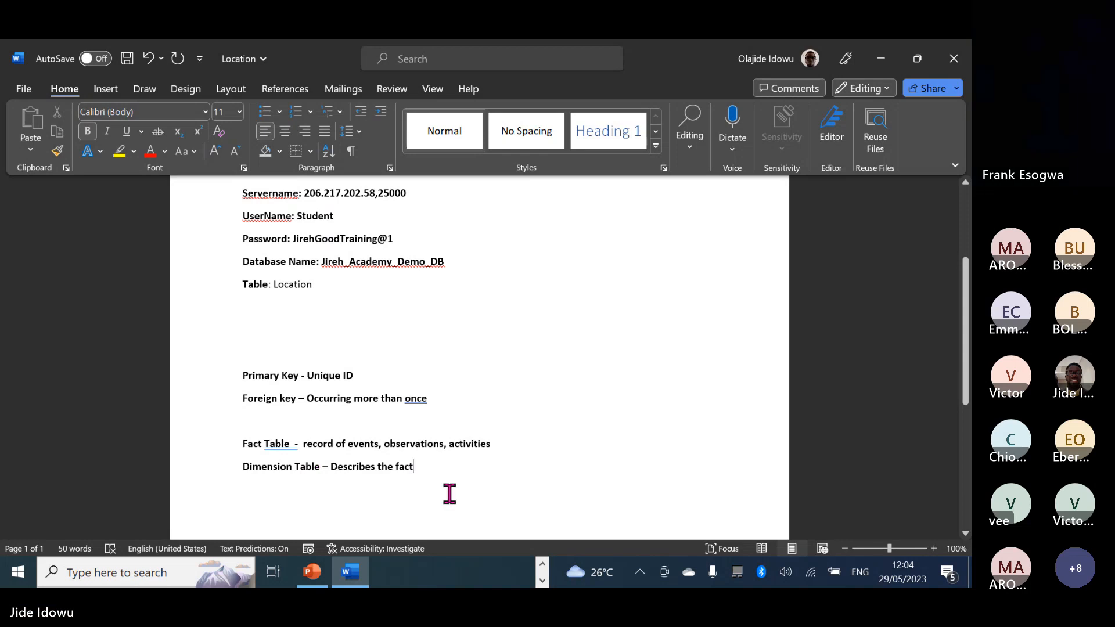
click(543, 566)
Return to Power Query Editor on the Customer query and minimize the Teams meeting.
mouse_move(427, 575)
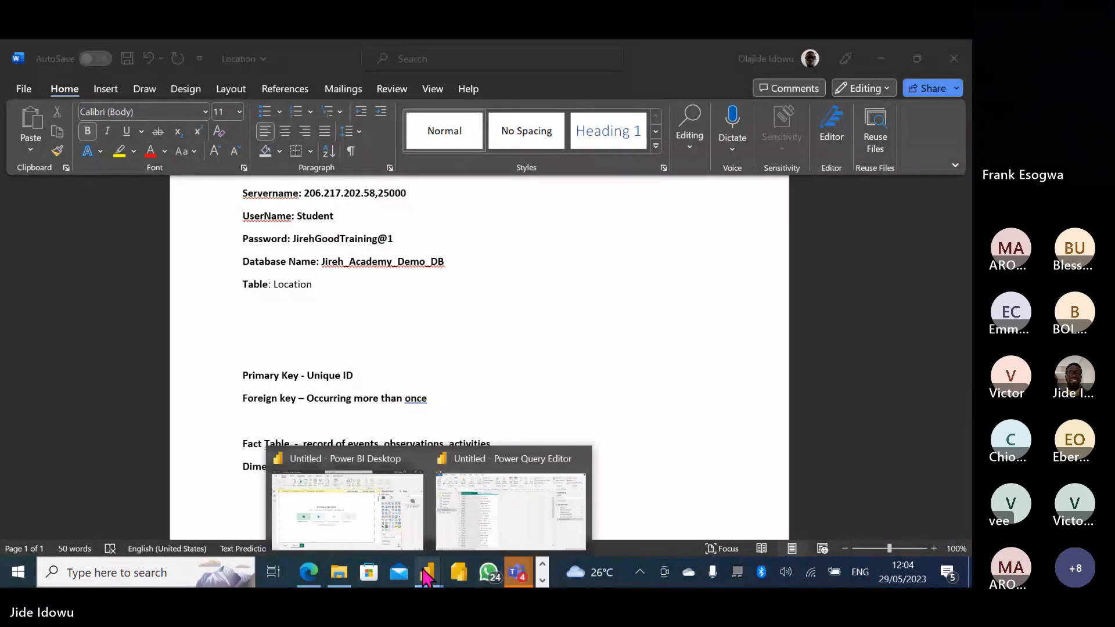
click(491, 528)
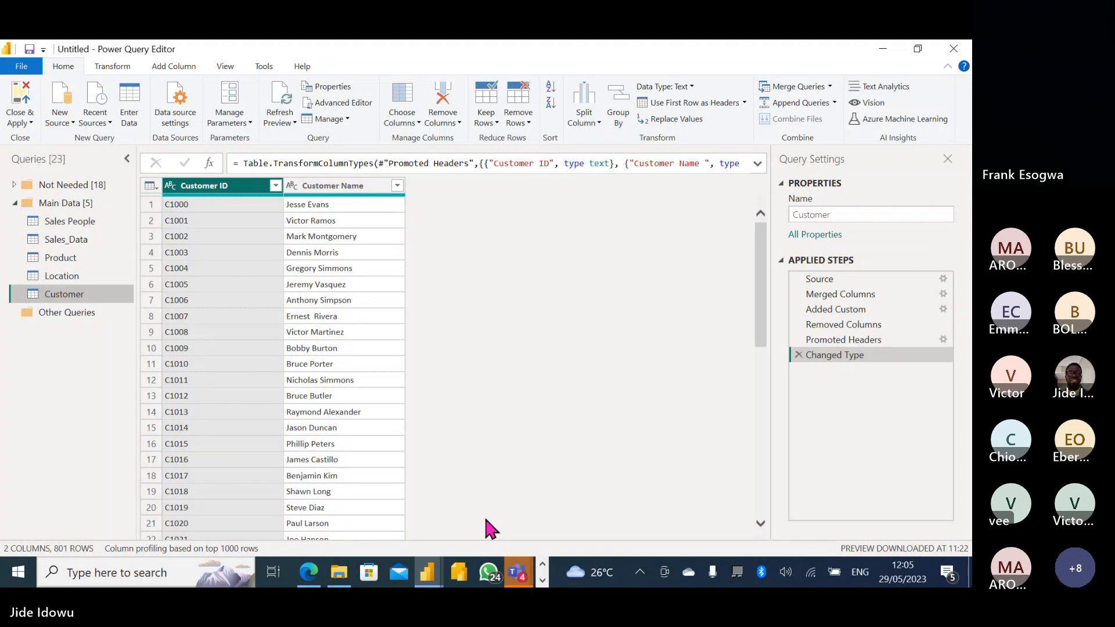
mouse_move(518, 572)
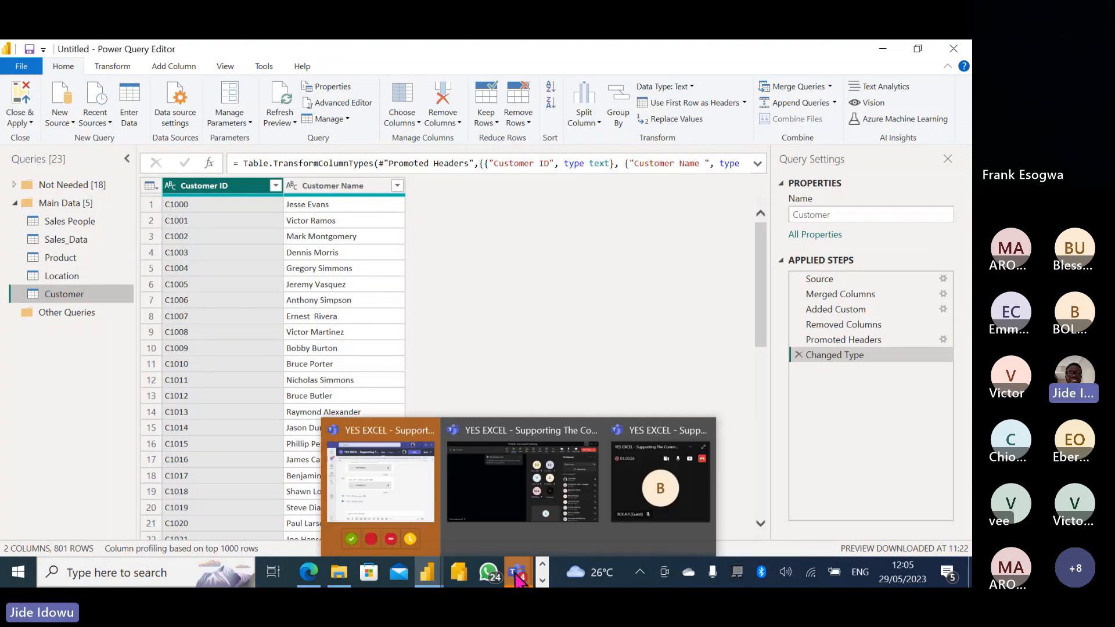
click(536, 494)
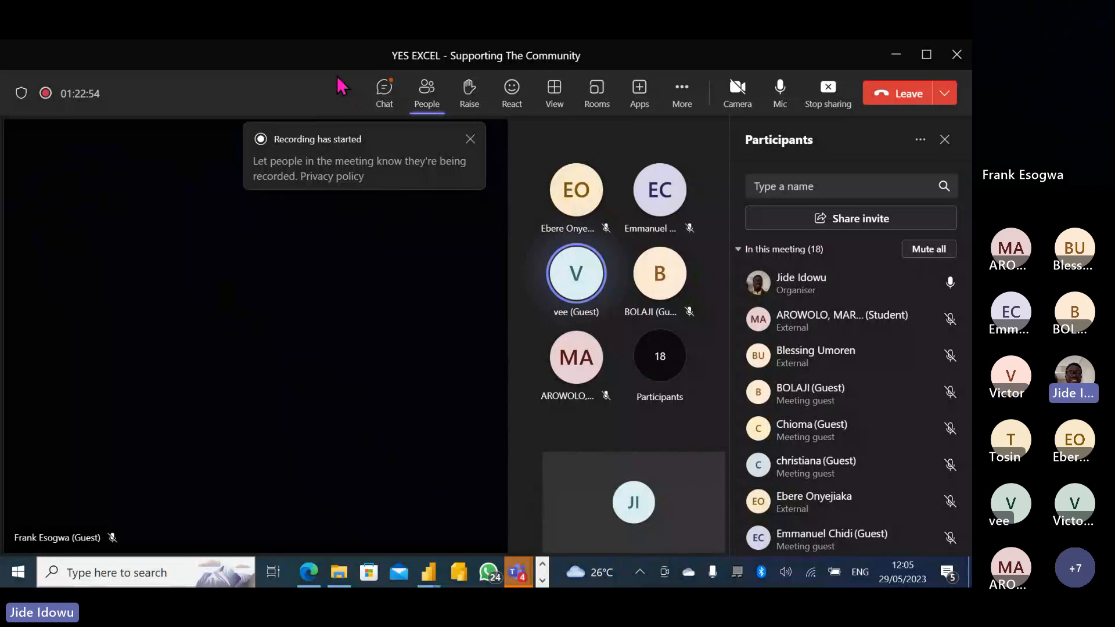
click(896, 54)
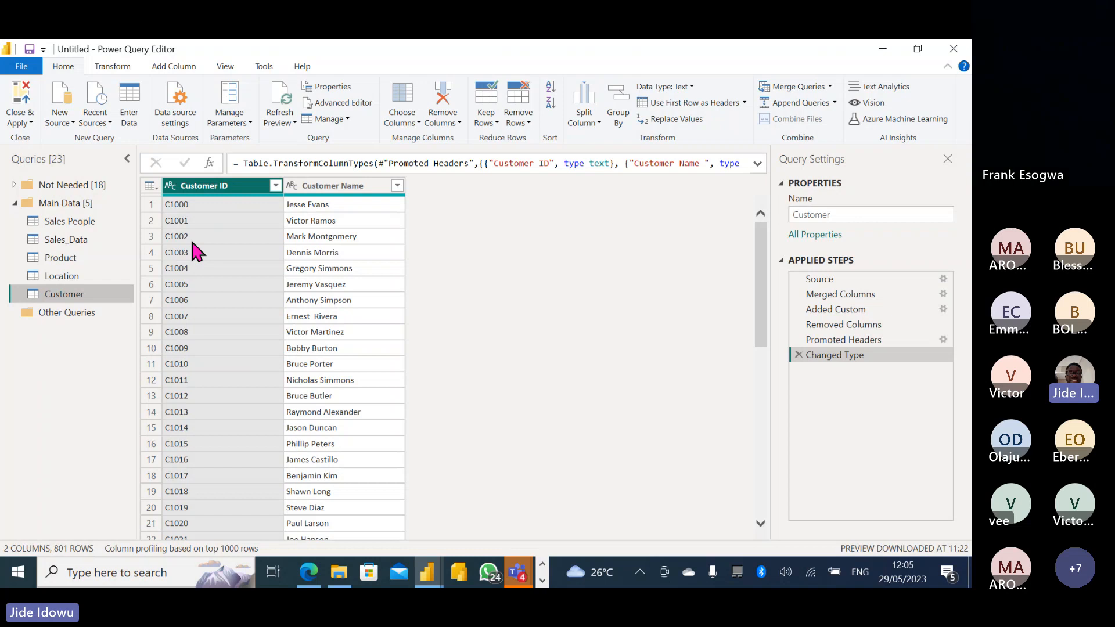
Open the Sales_Data query and select its Customer ID column, dismissing the WhatsApp toast.
click(63, 244)
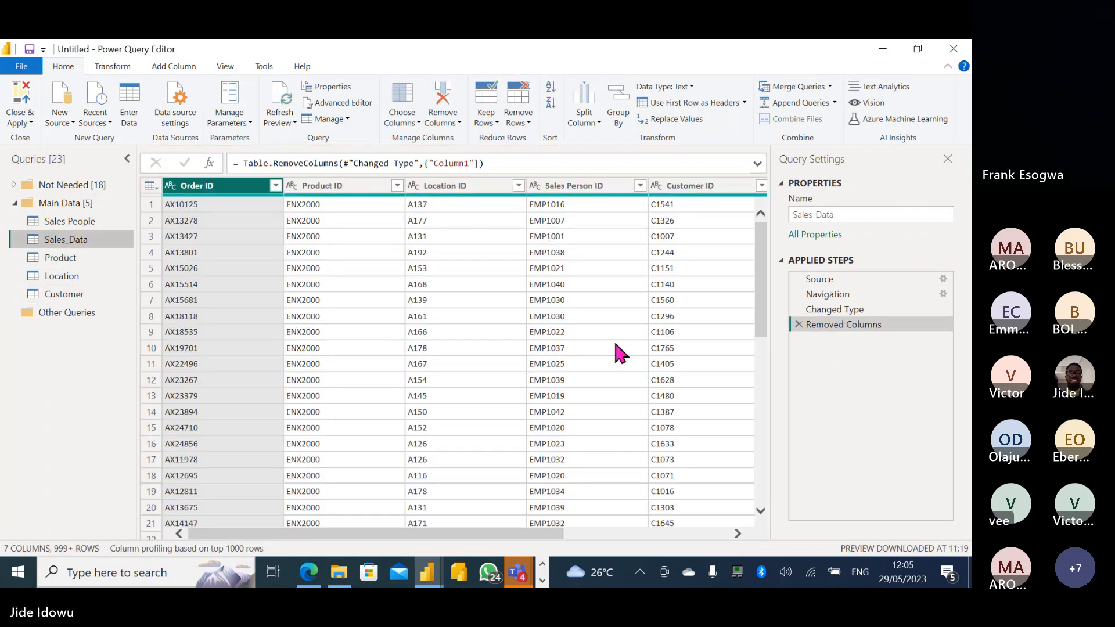
drag(521, 537, 636, 537)
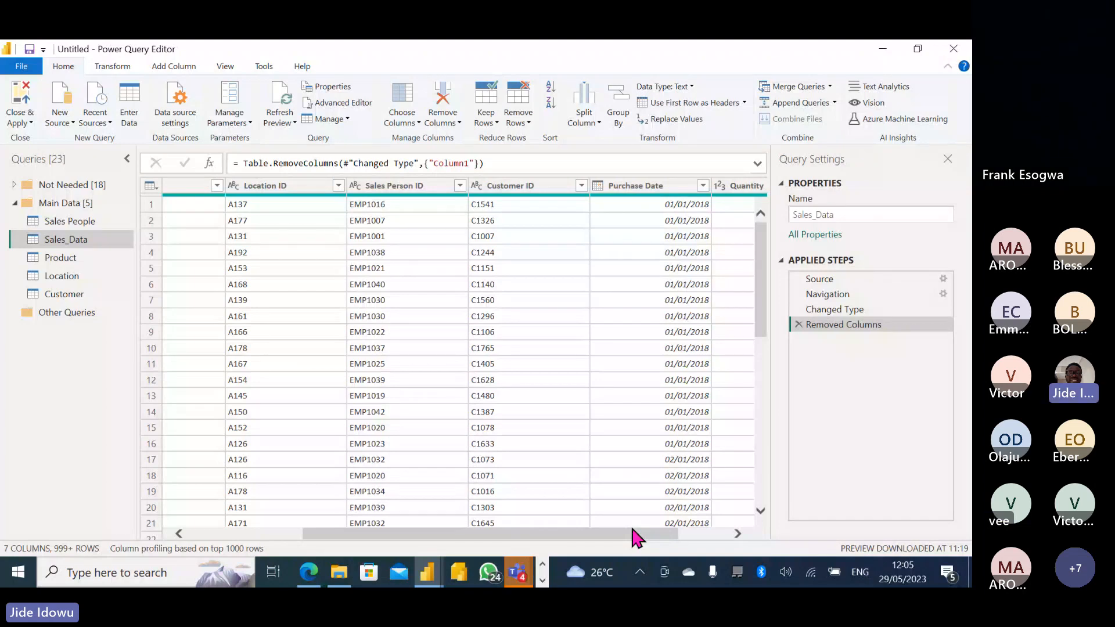
scroll(632, 528, right, 2)
click(402, 209)
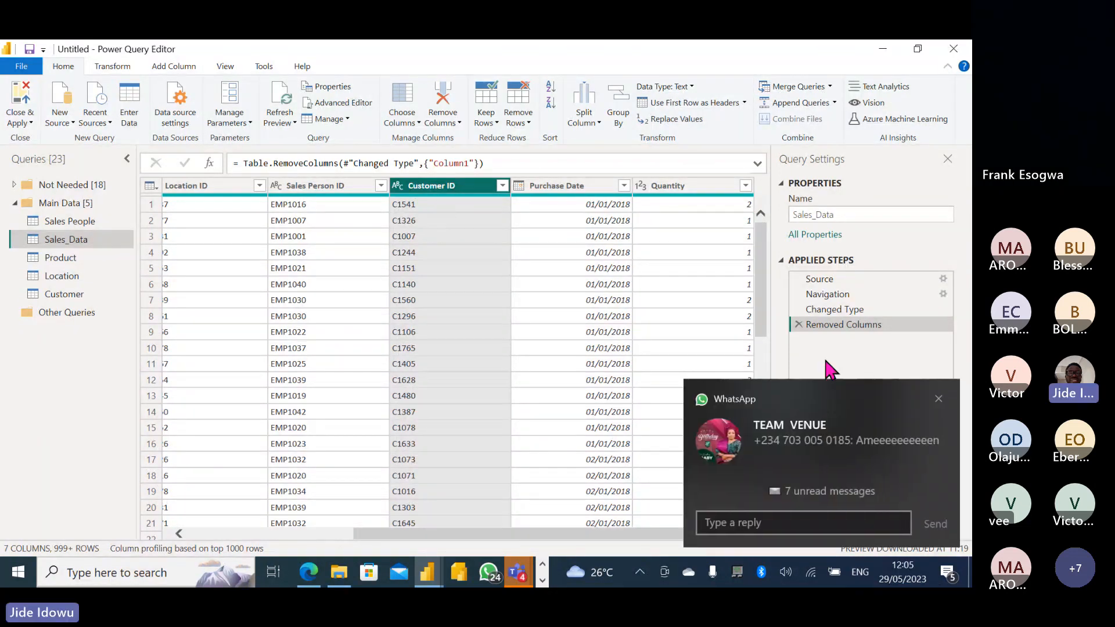
click(938, 399)
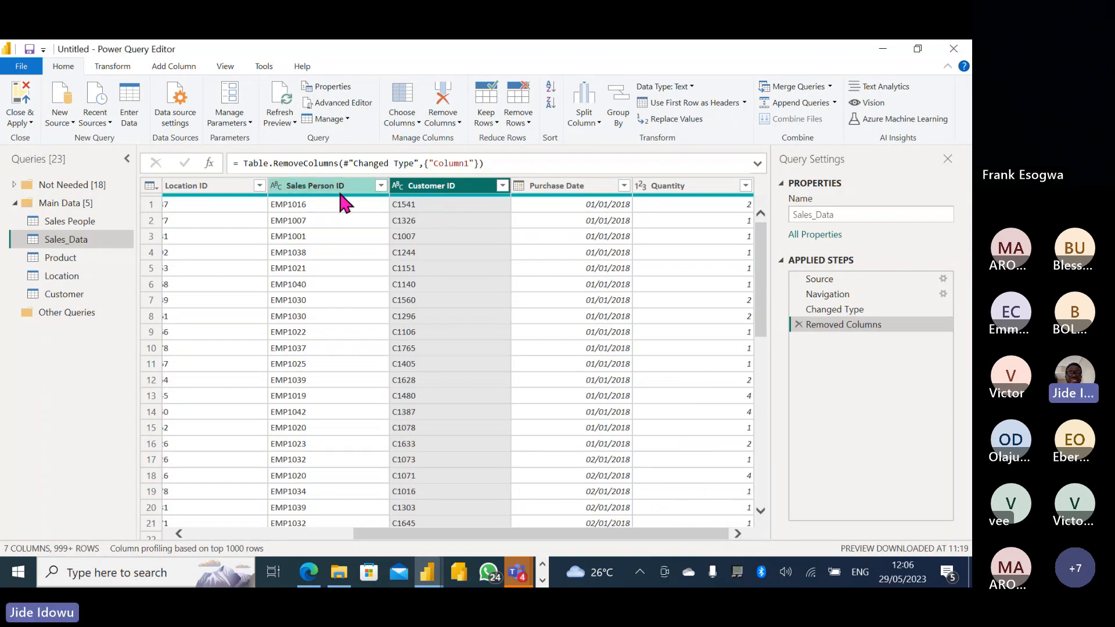
scroll(497, 528, left, 3)
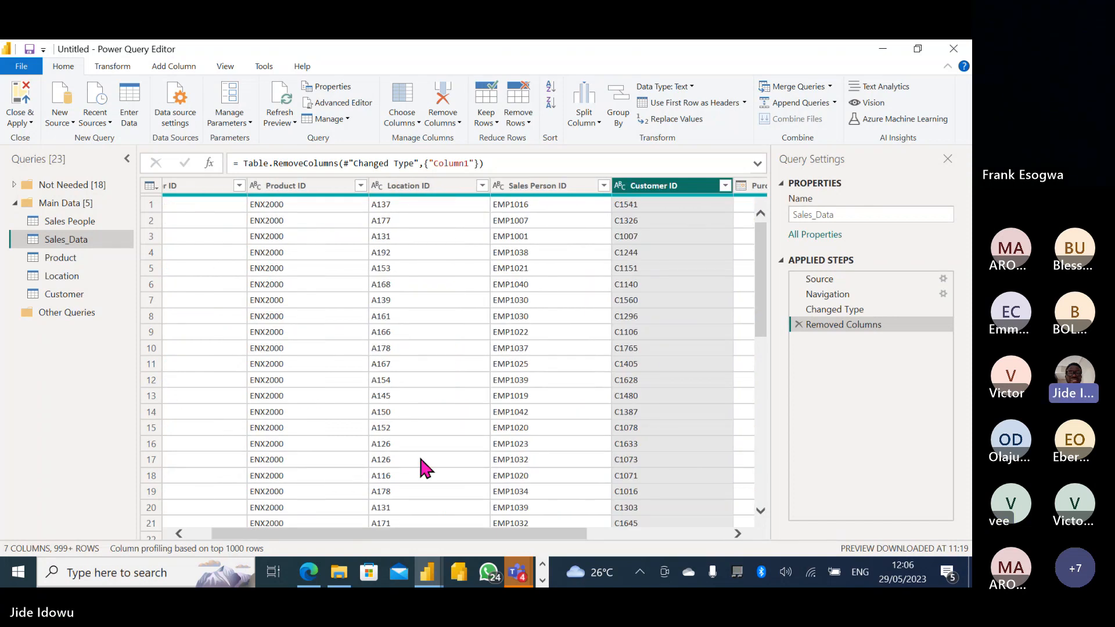
scroll(360, 537, left, 1)
scroll(352, 540, left, 1)
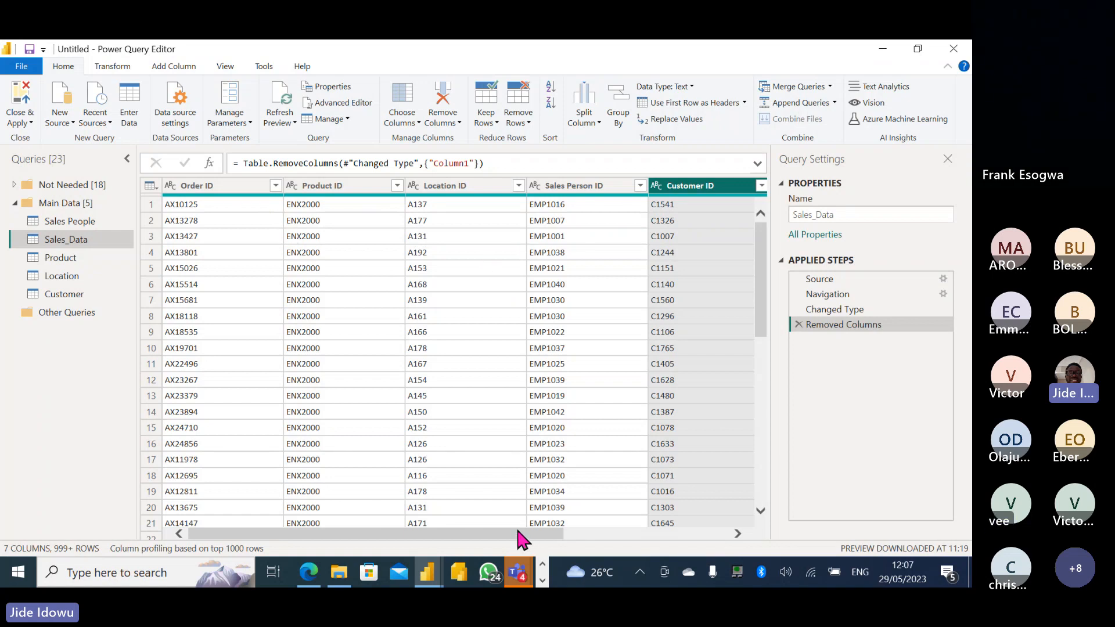
drag(517, 530, 377, 508)
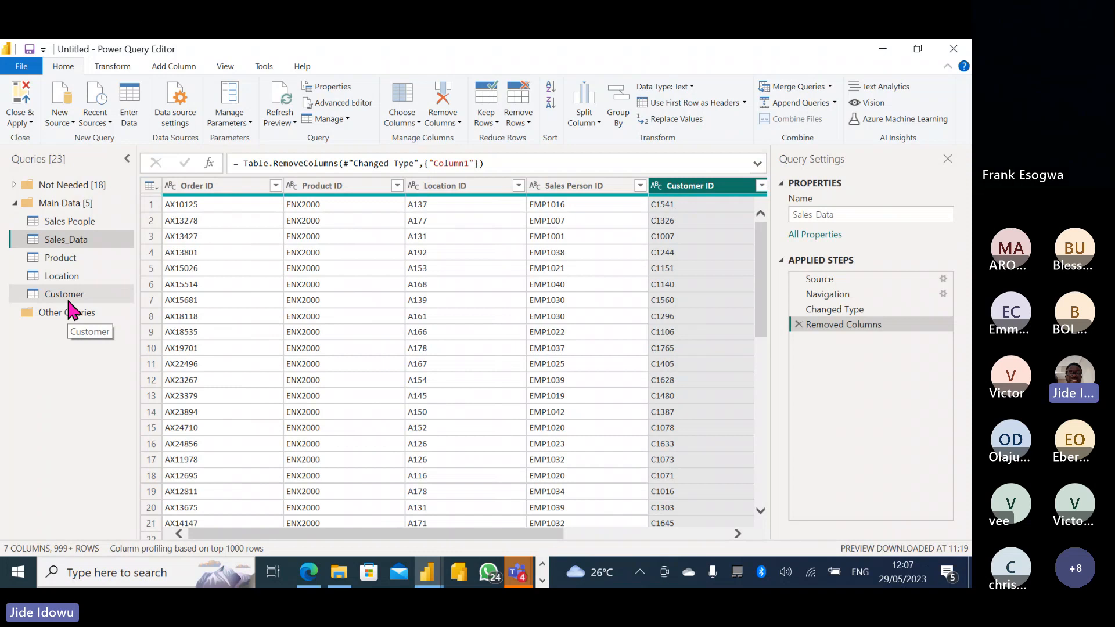
click(65, 260)
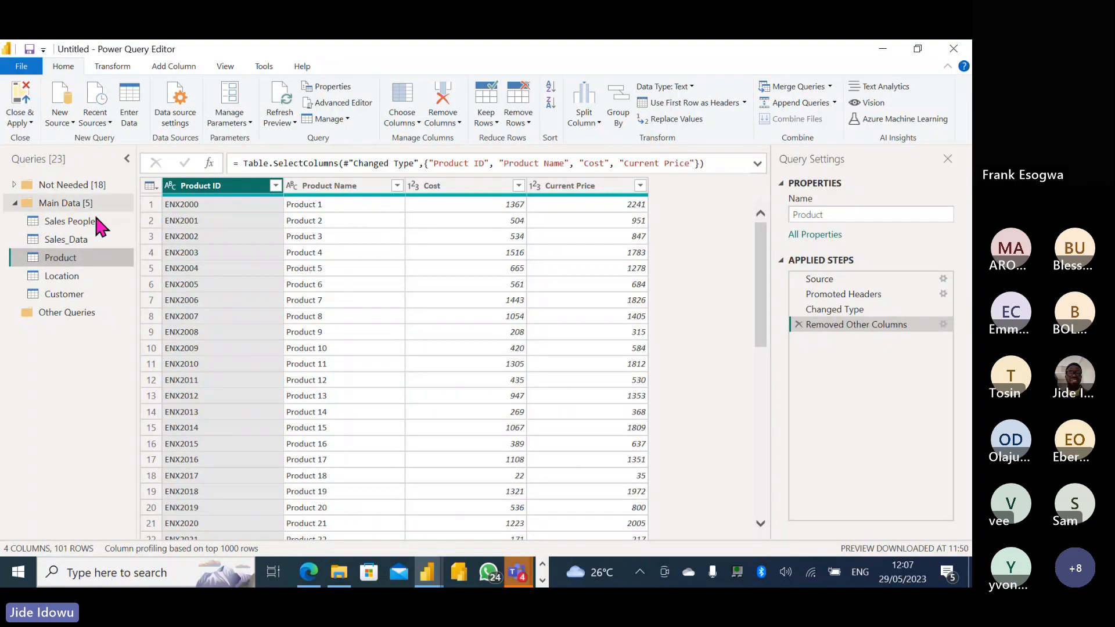
click(77, 223)
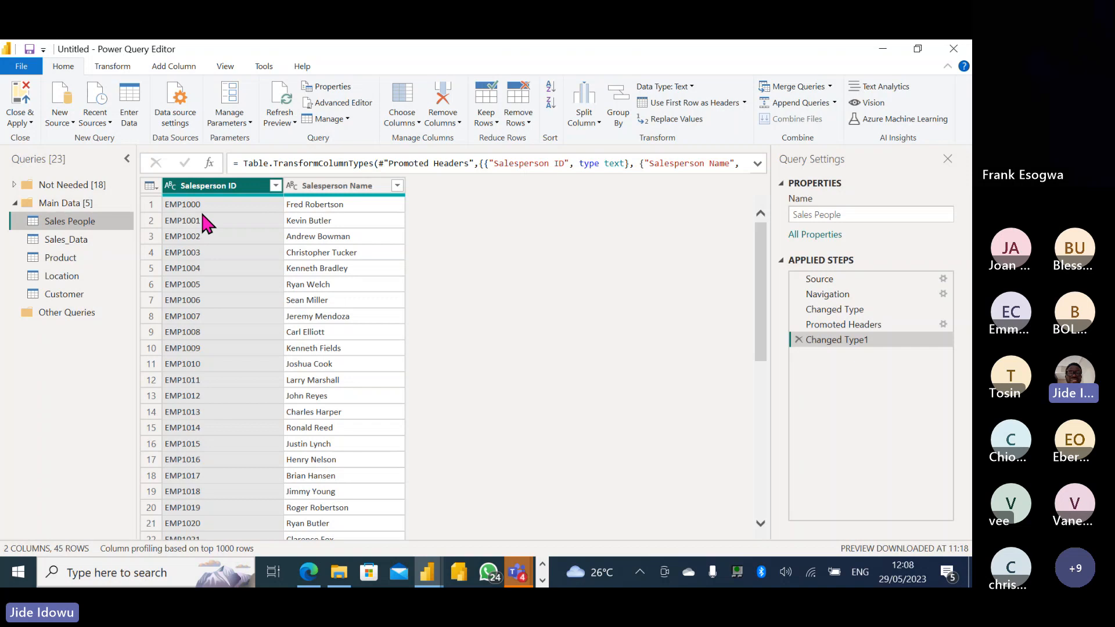
click(67, 239)
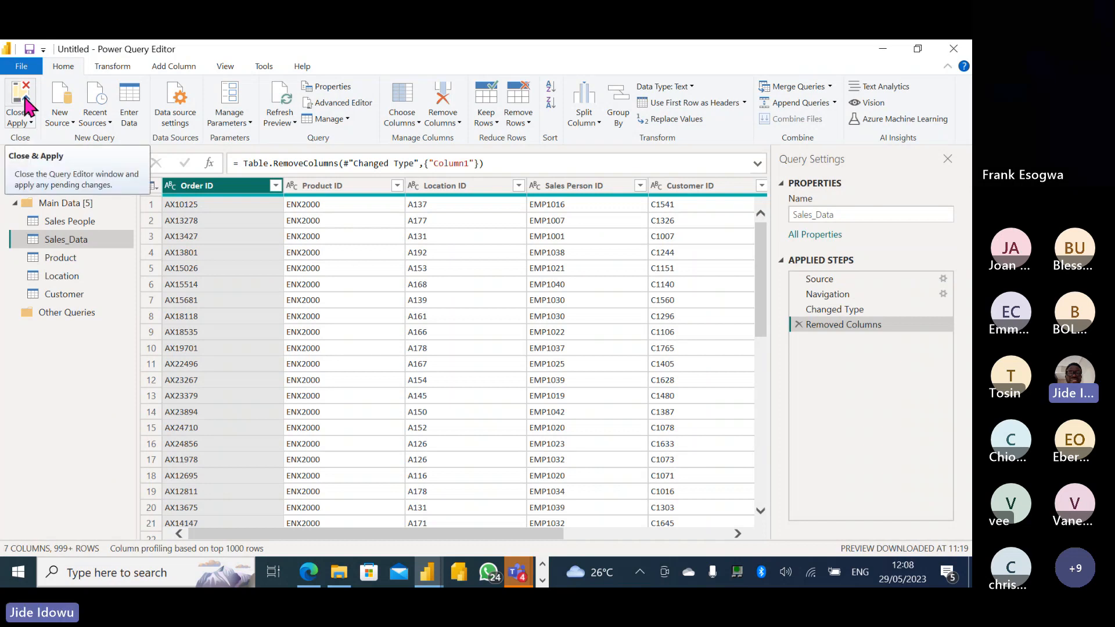
Let loading finish, then minimize the Teams meeting window to get back to Power BI Desktop.
click(23, 122)
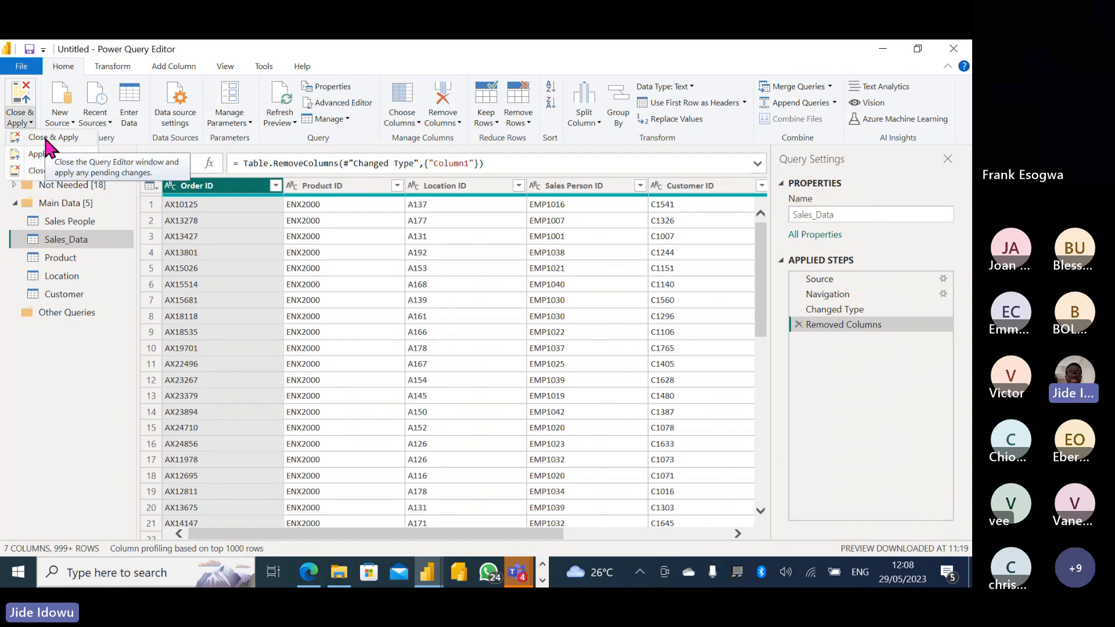
click(45, 138)
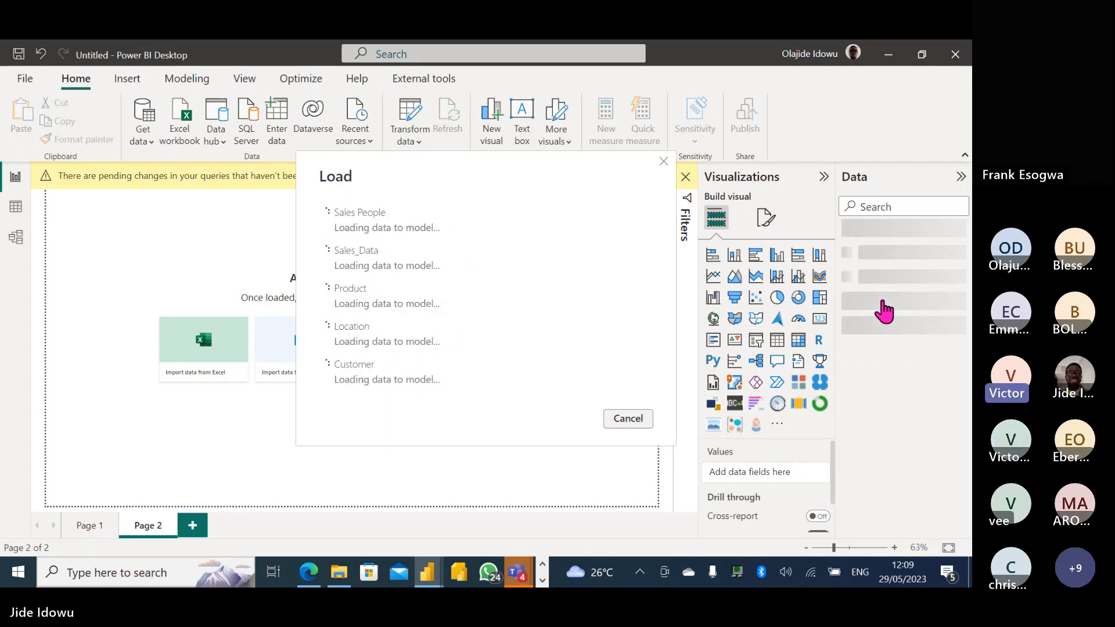
key(alt+Tab)
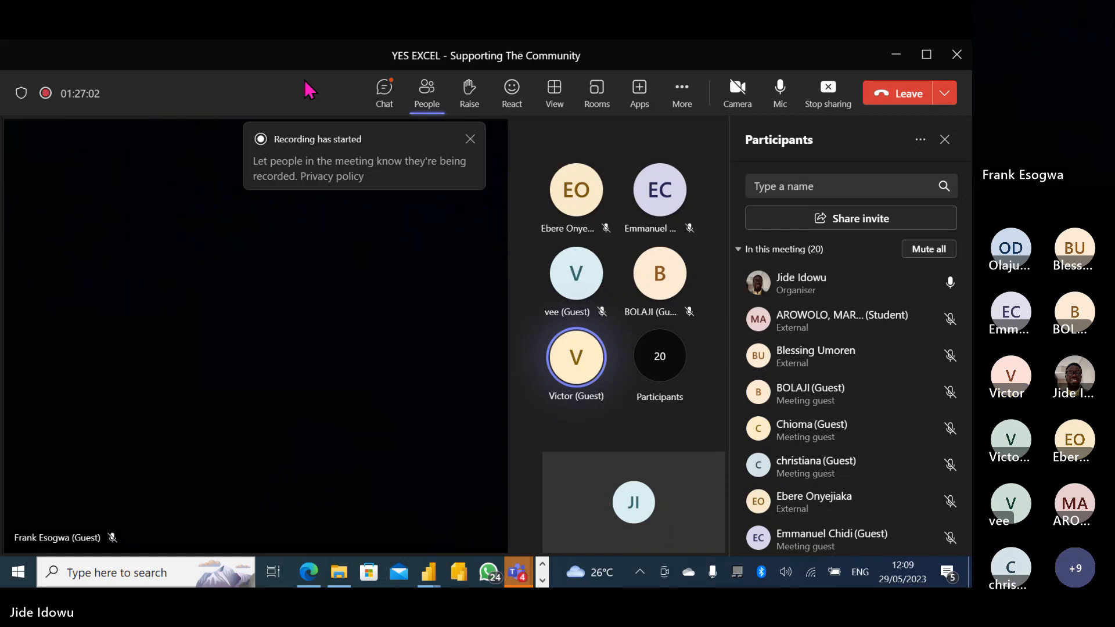
click(895, 54)
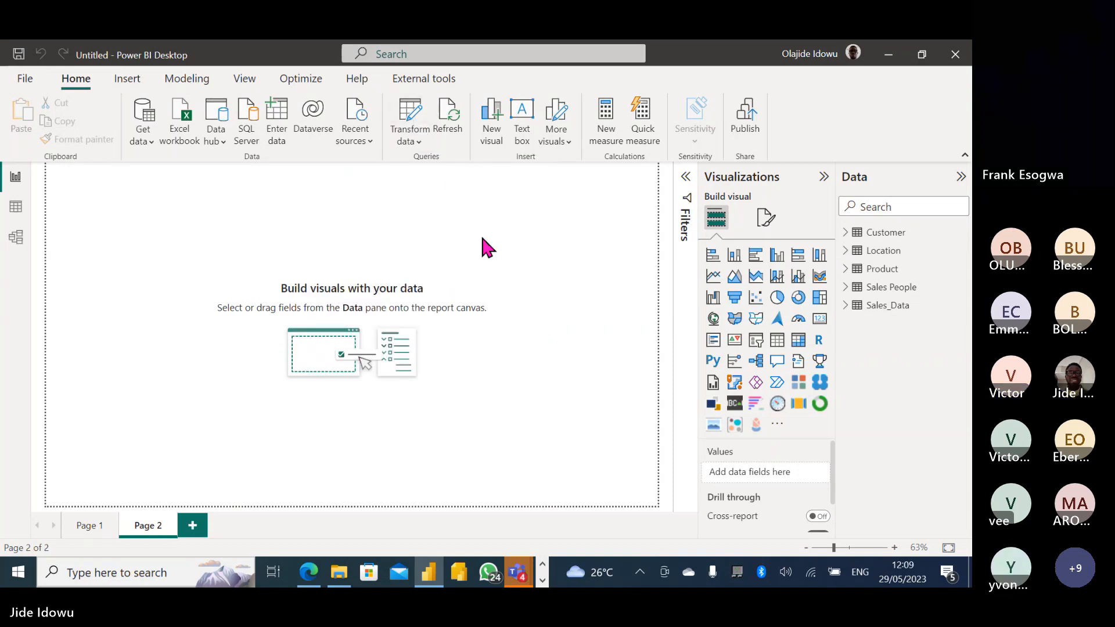
click(412, 121)
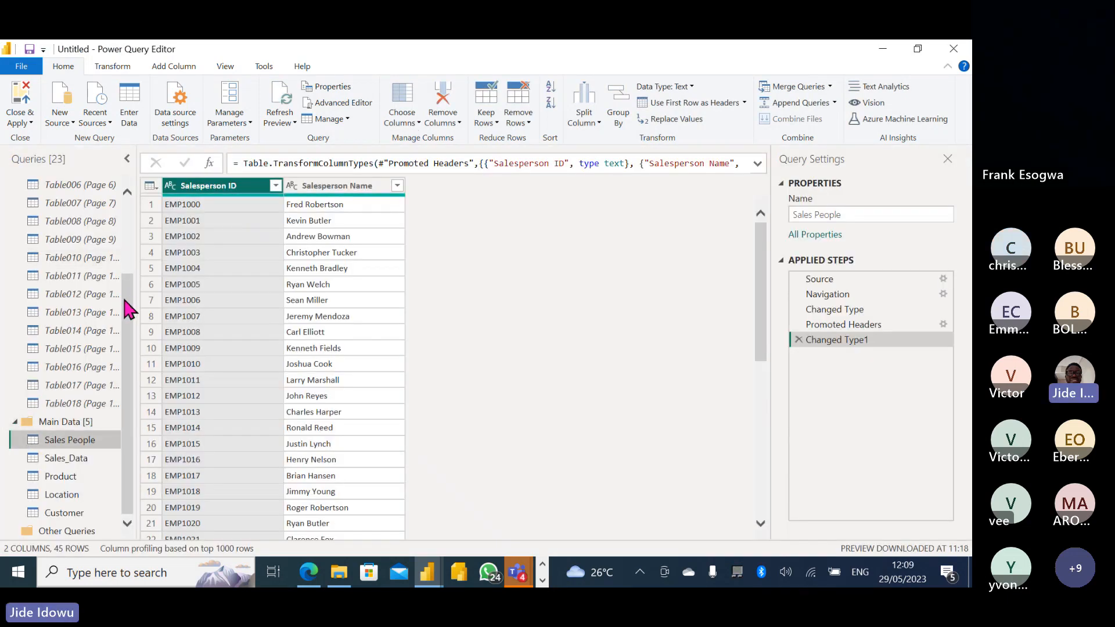
drag(126, 299, 128, 232)
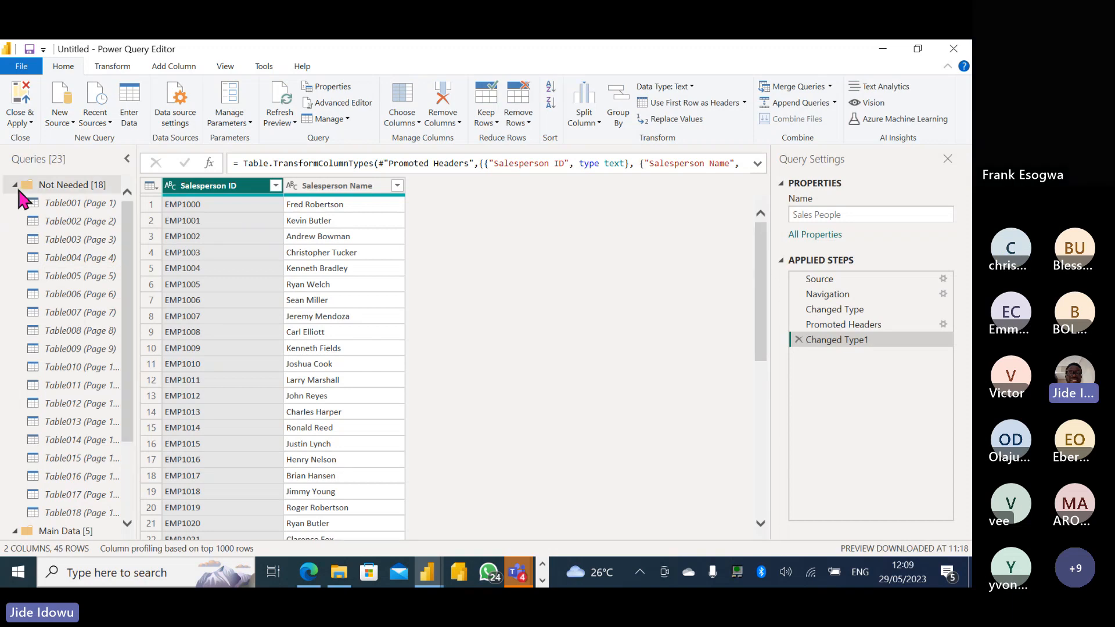
click(15, 185)
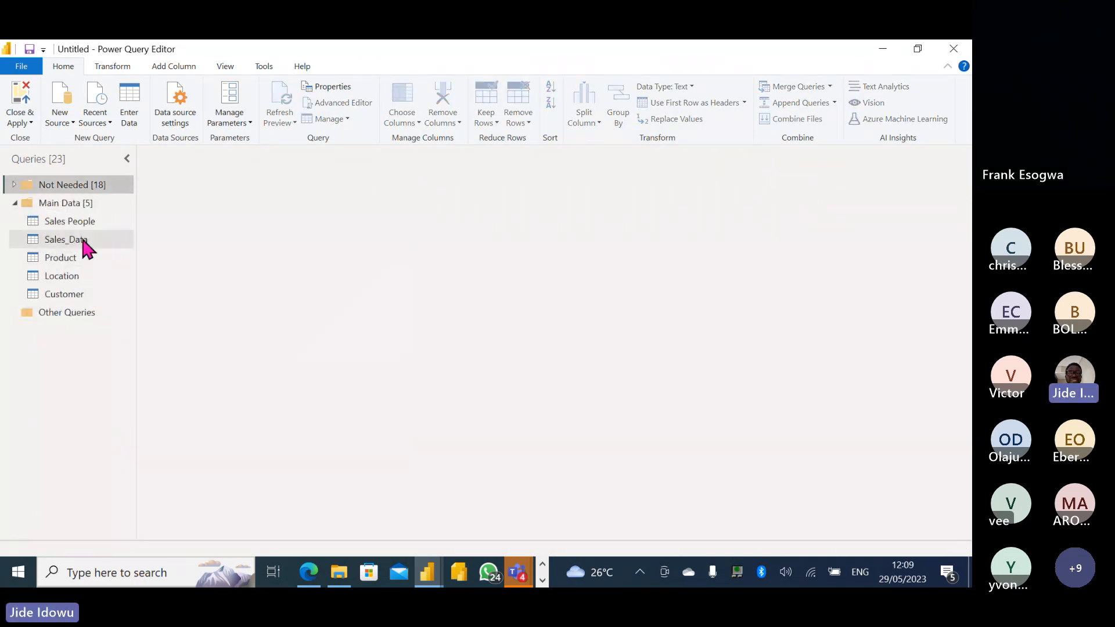
click(63, 239)
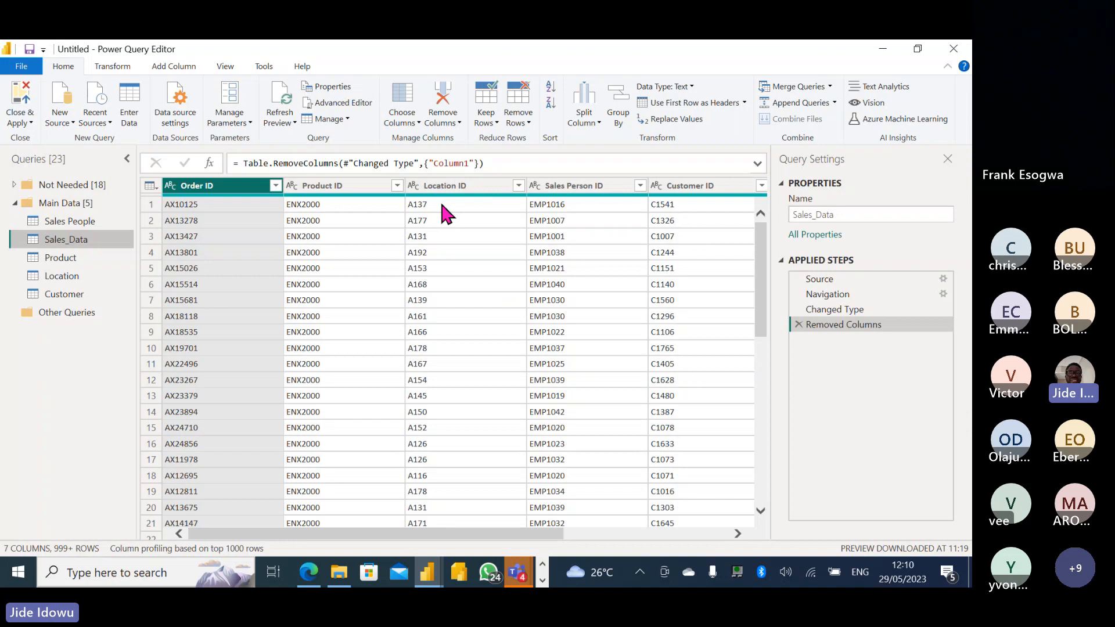
click(76, 288)
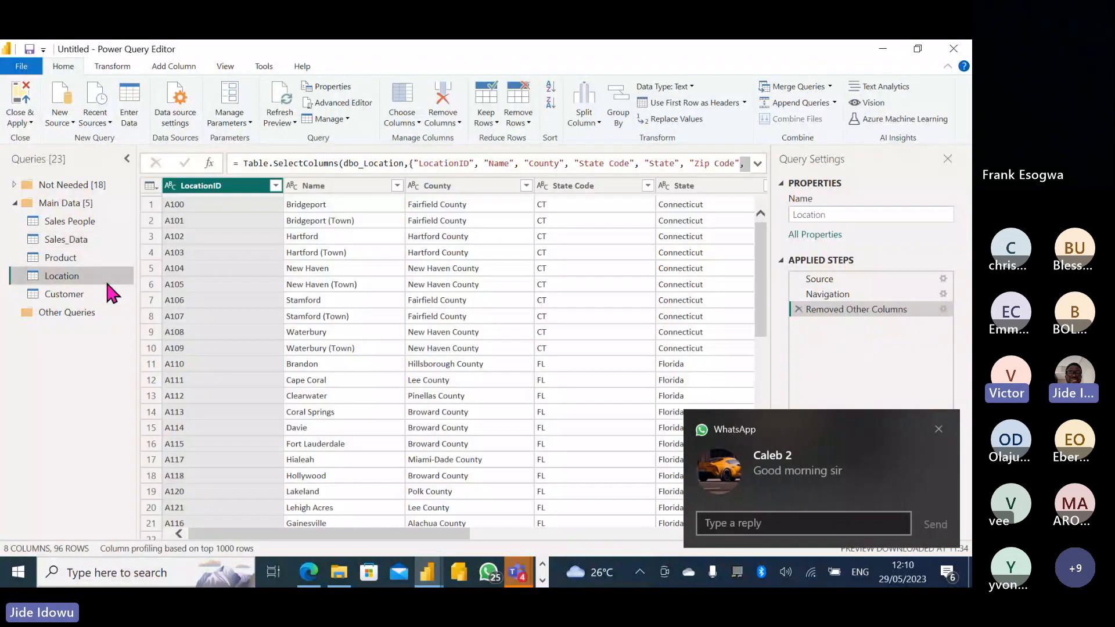
click(938, 429)
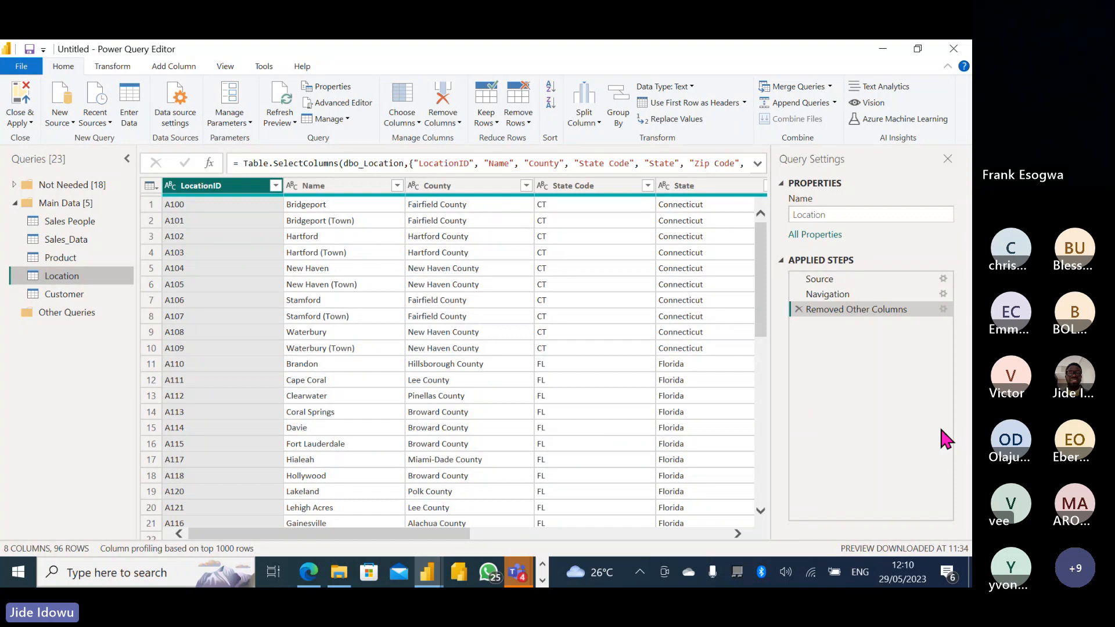
click(32, 124)
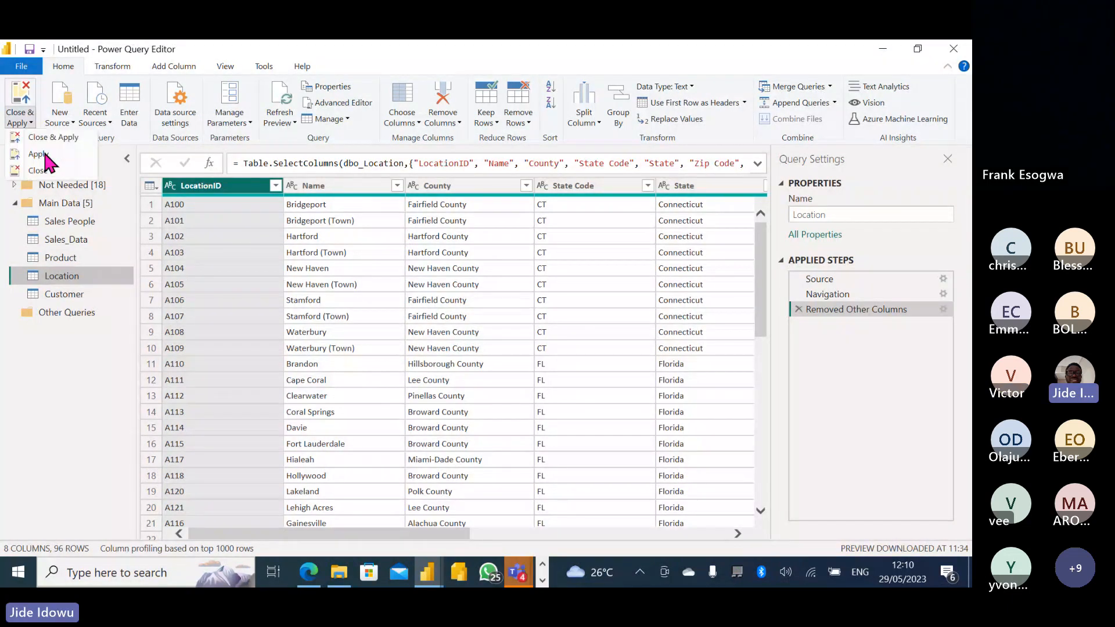
click(46, 180)
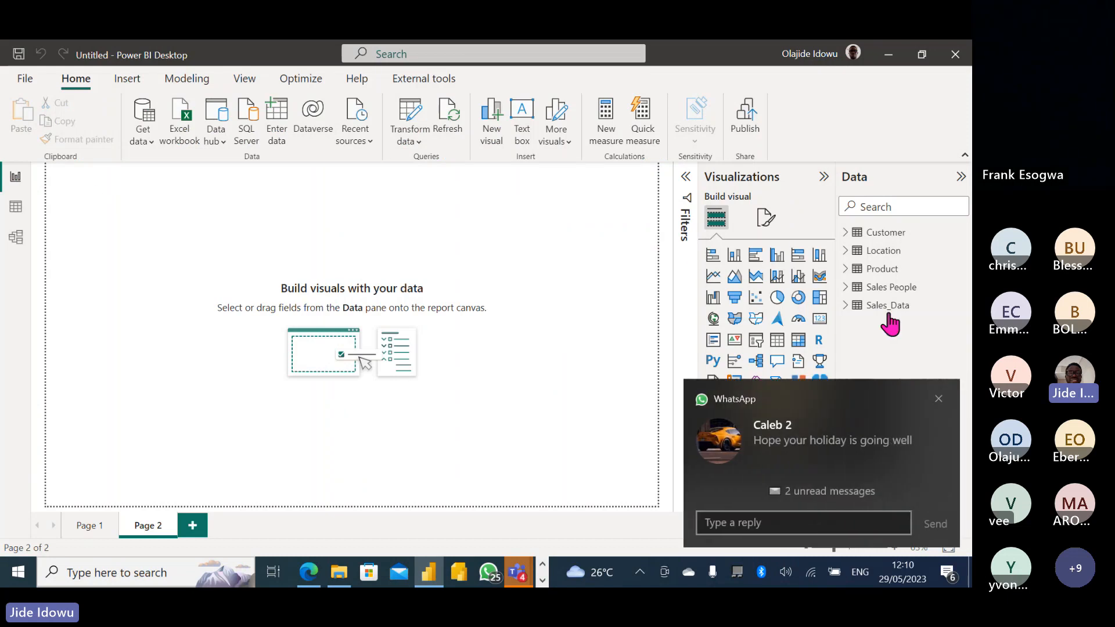
Dismiss the chat notification and show the Customer table's data in Table view.
click(938, 398)
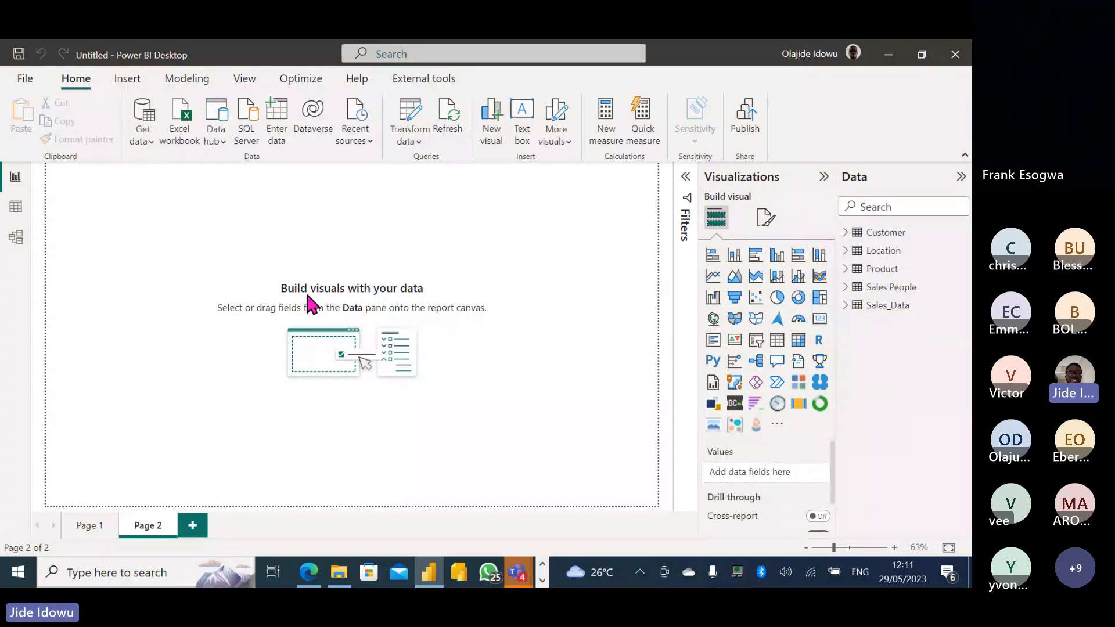
click(19, 210)
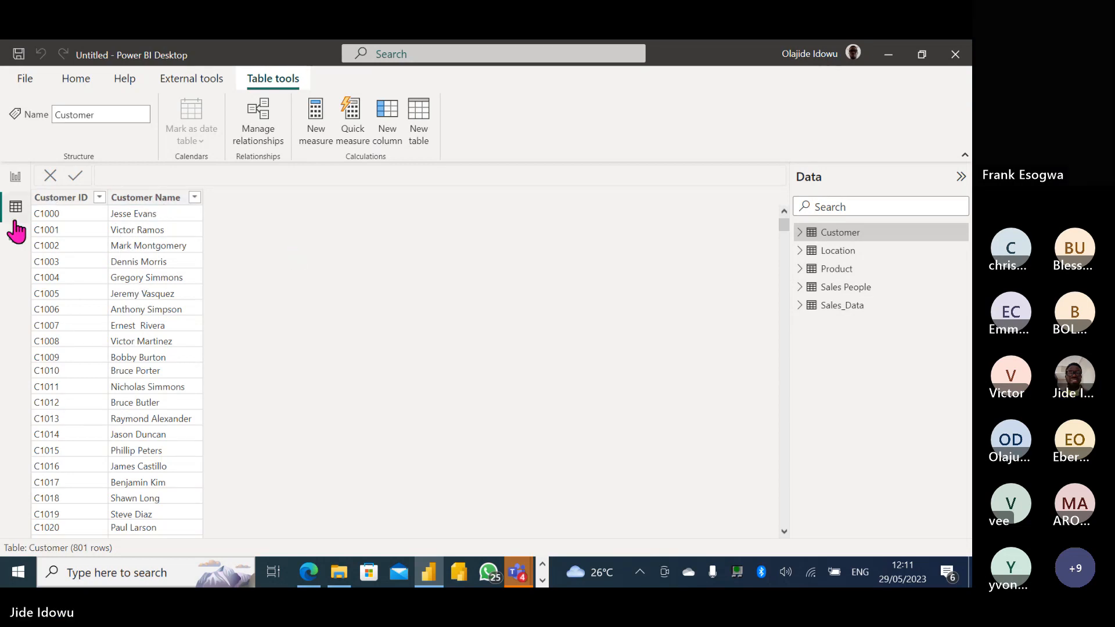
Open Model view with the Properties pane collapsed and the diagram zoomed out to 70%.
click(15, 241)
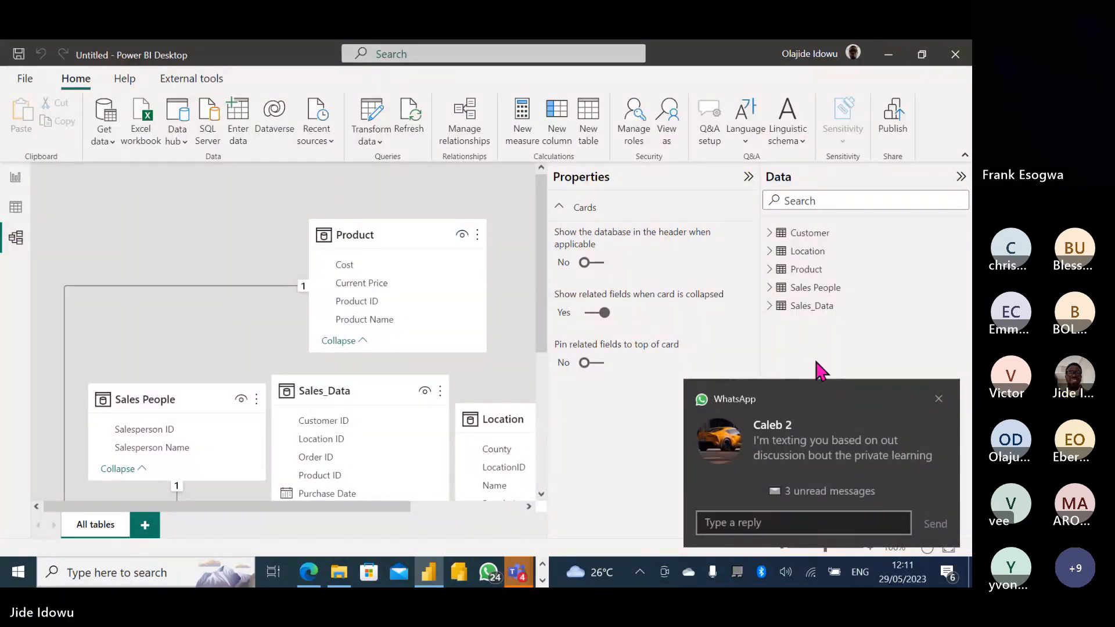
click(939, 399)
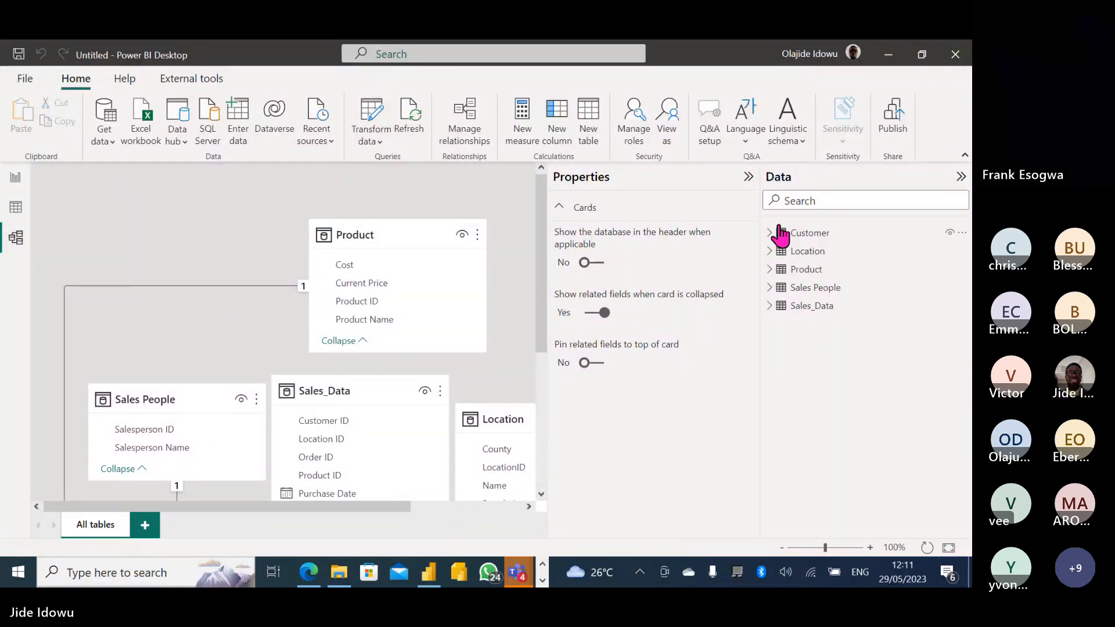
click(748, 176)
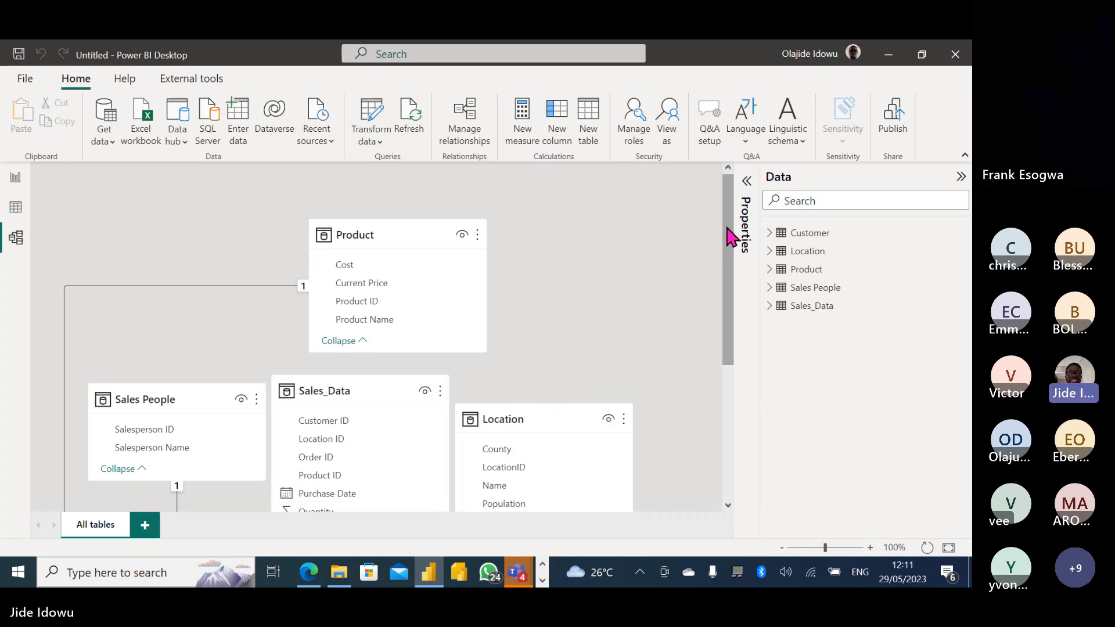
click(782, 548)
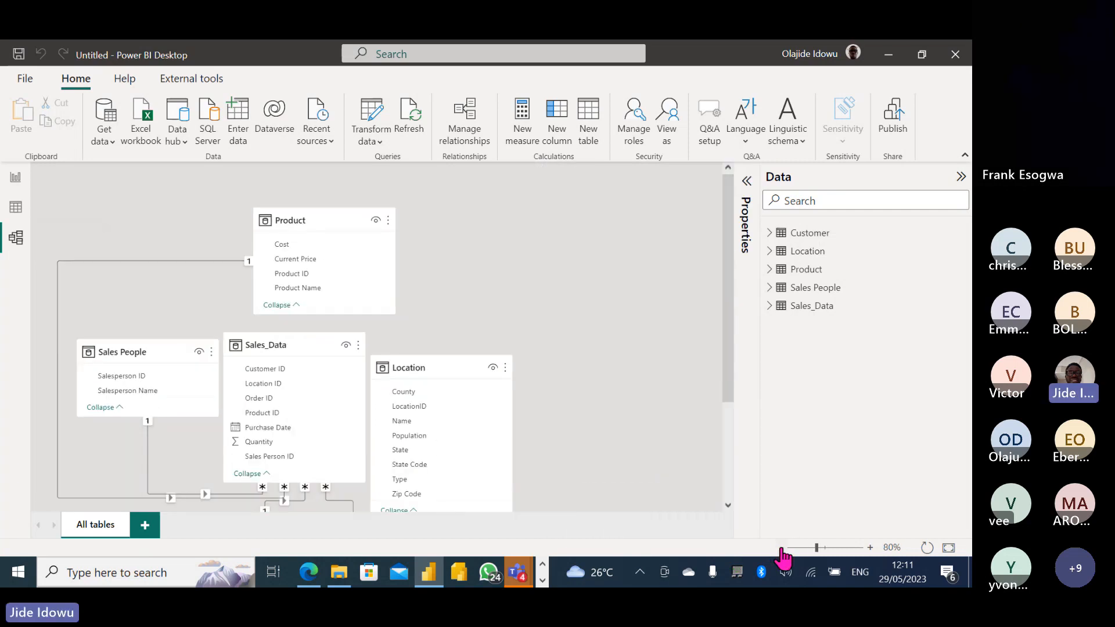
click(782, 548)
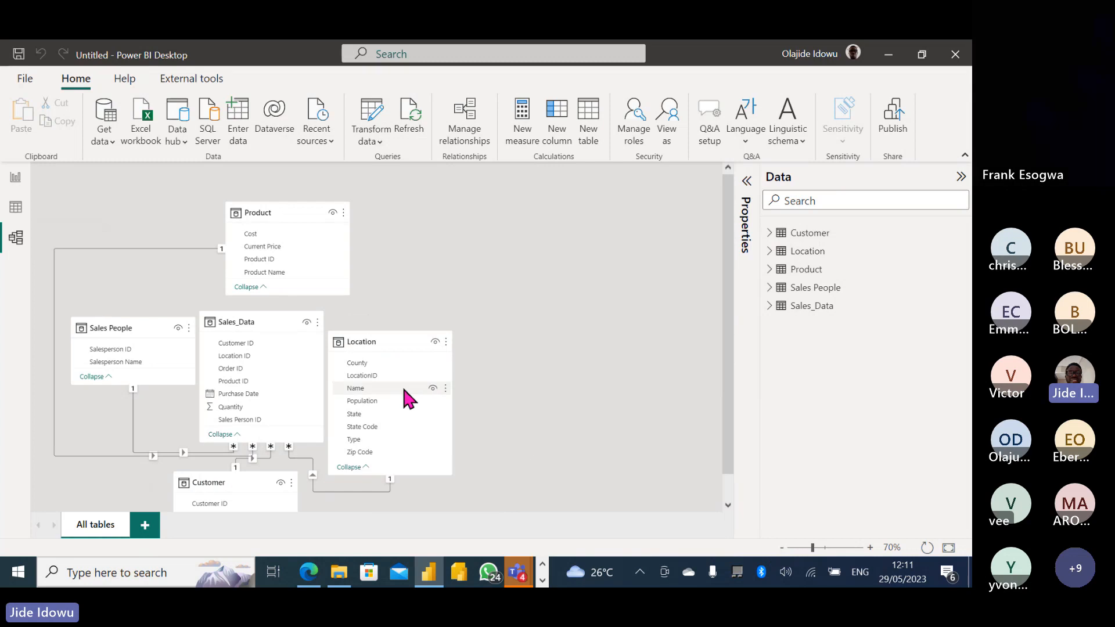
Arrange the cards: Product and Sales People left, Sales_Data centre, Customer top right, Location right.
drag(360, 347, 539, 274)
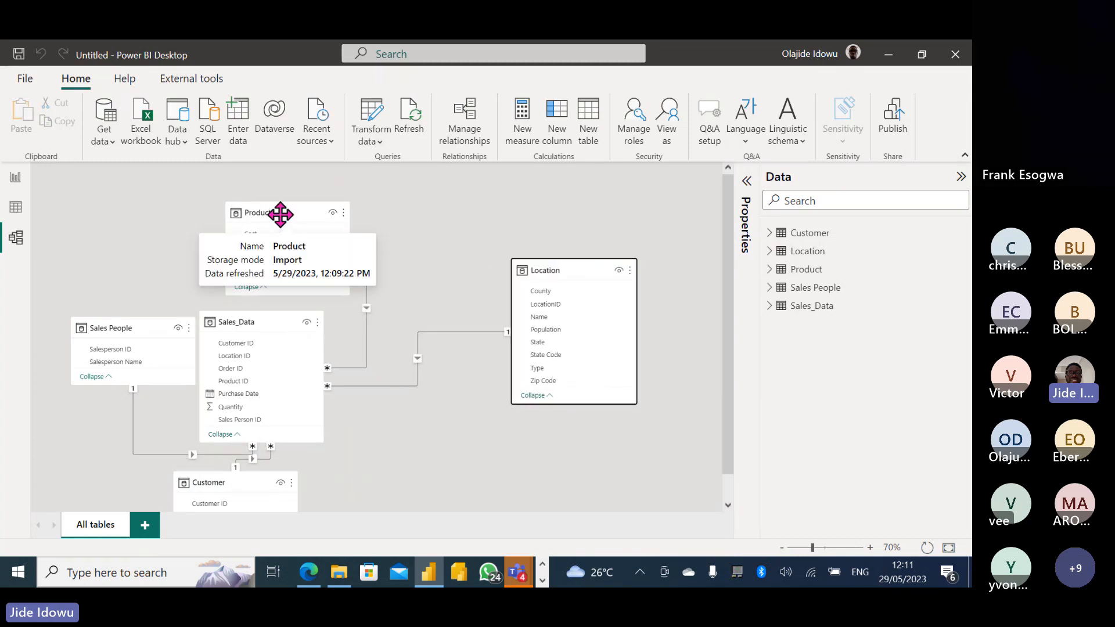
drag(280, 214, 126, 215)
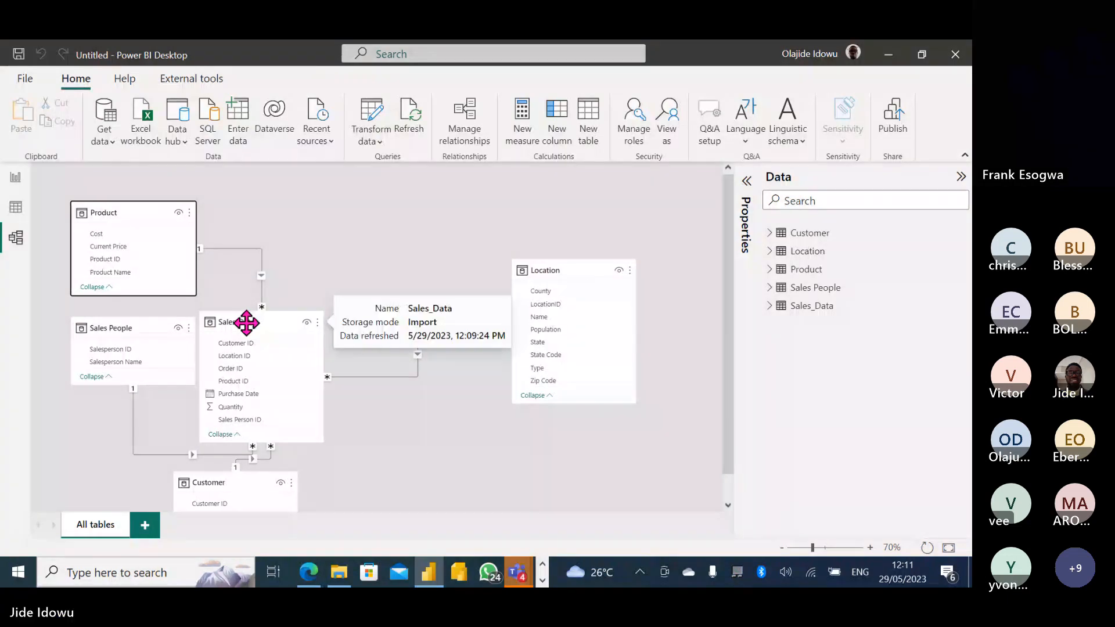
drag(247, 321, 352, 237)
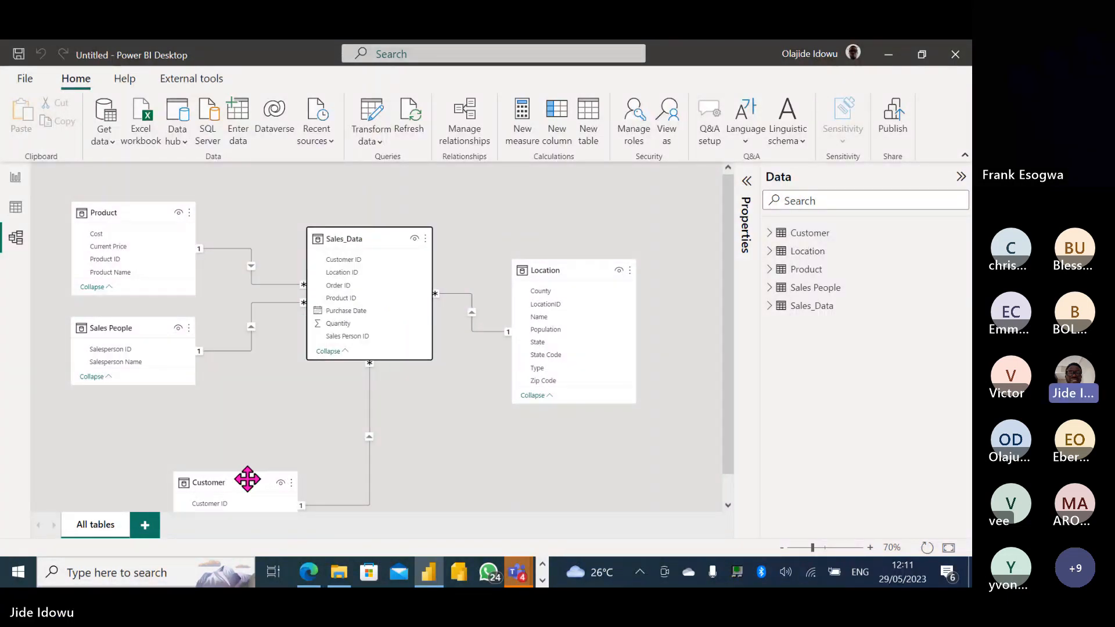
drag(241, 478, 349, 424)
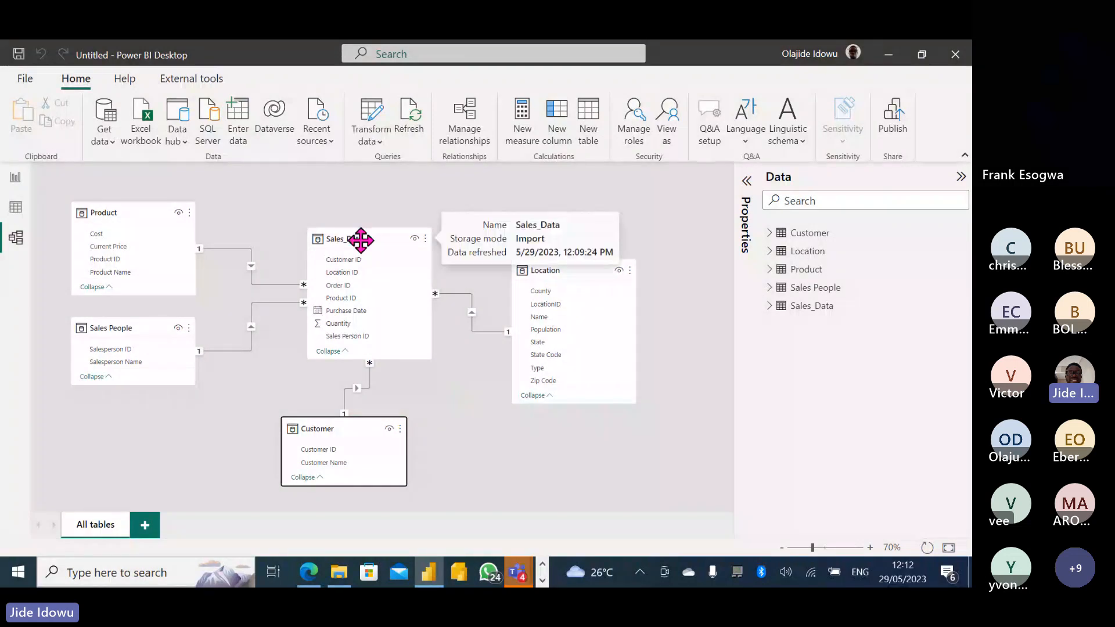
drag(360, 238, 319, 278)
drag(331, 427, 514, 221)
drag(561, 266, 523, 325)
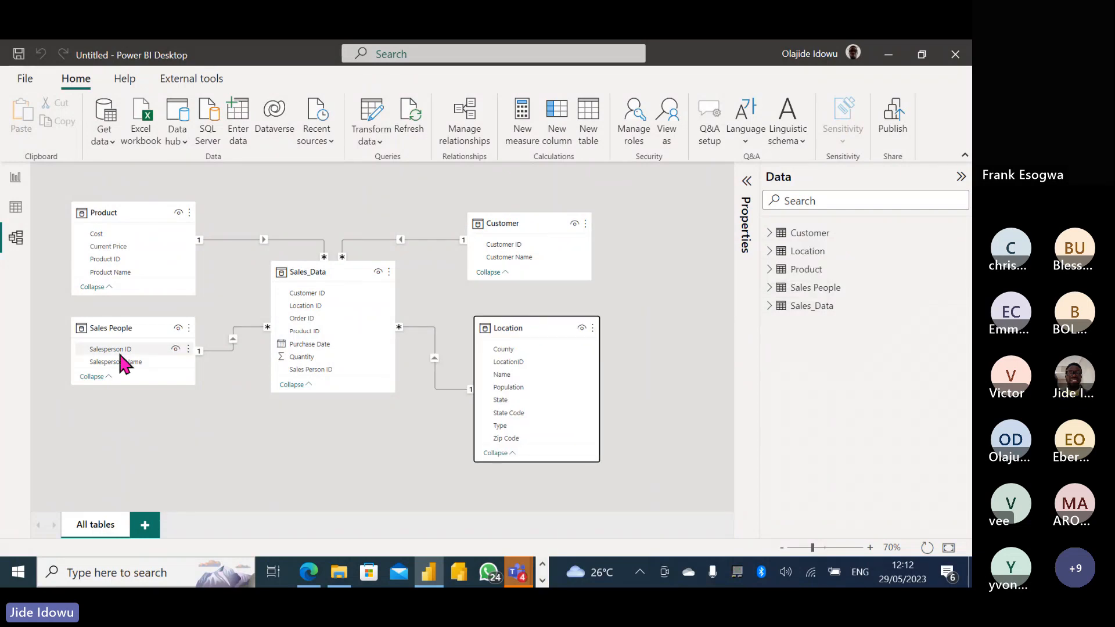
drag(112, 328, 112, 385)
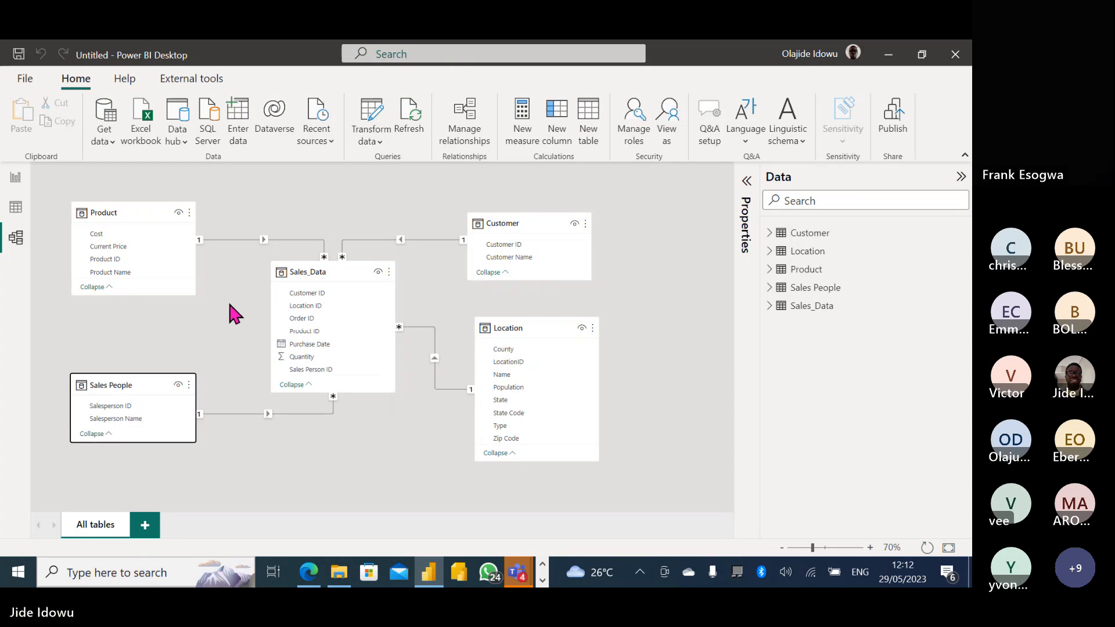
Delete the Customer–Sales_Data and Product–Sales_Data relationships, then nudge Sales_Data slightly higher.
right_click(410, 238)
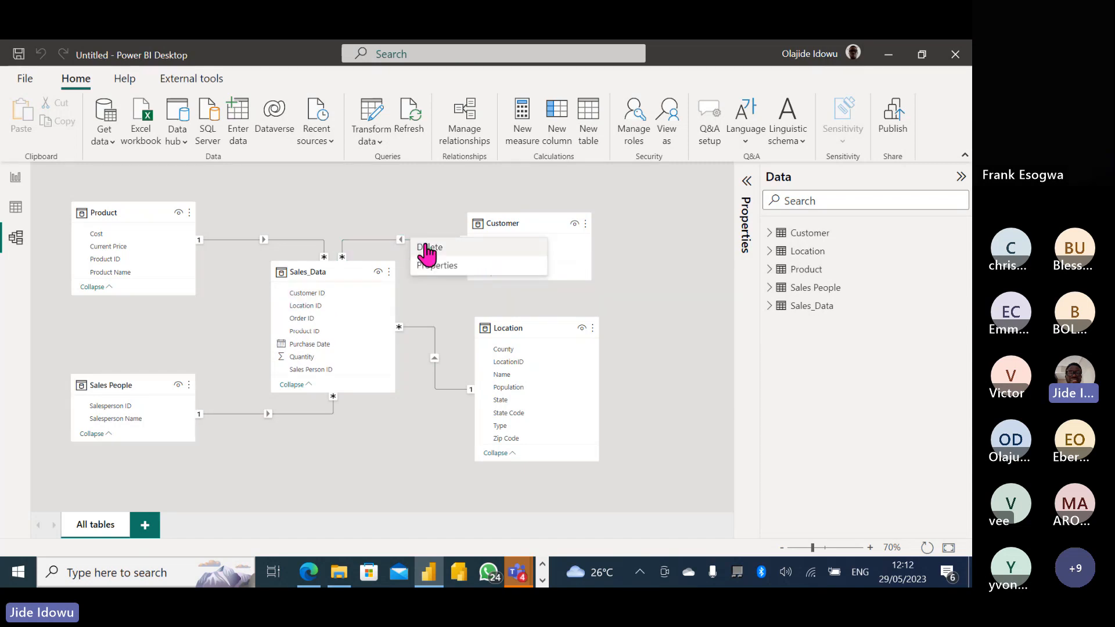
click(426, 244)
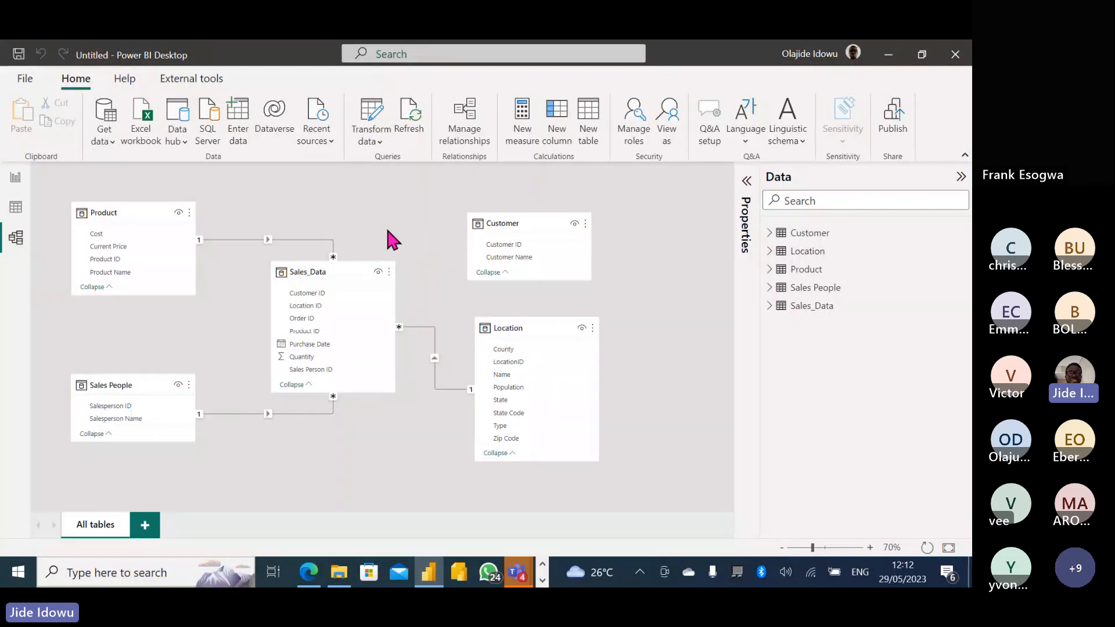
right_click(244, 239)
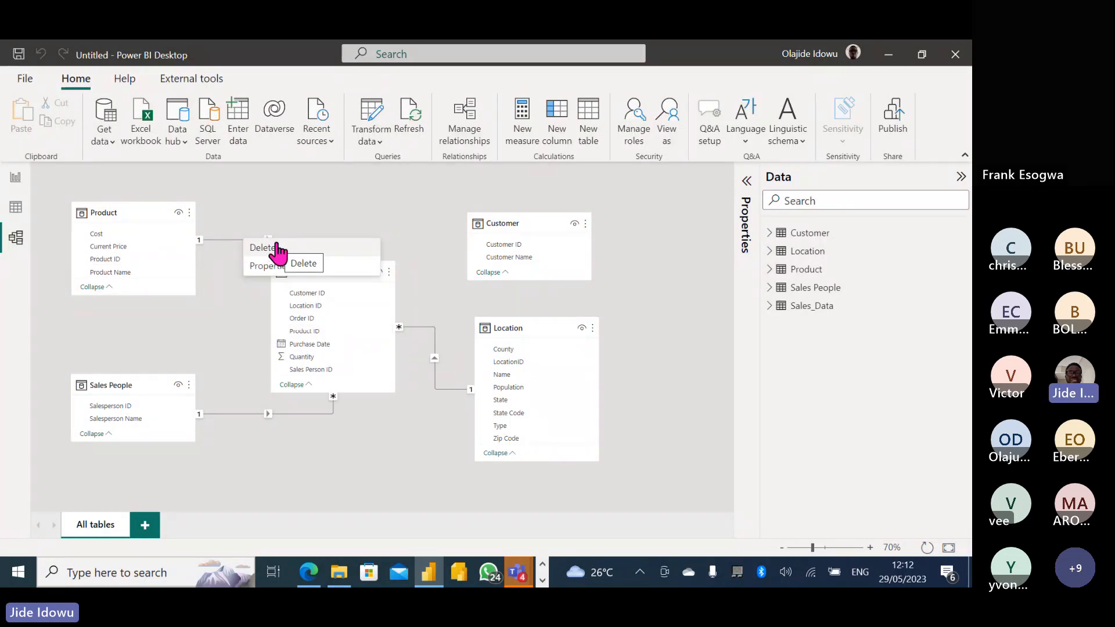
click(277, 248)
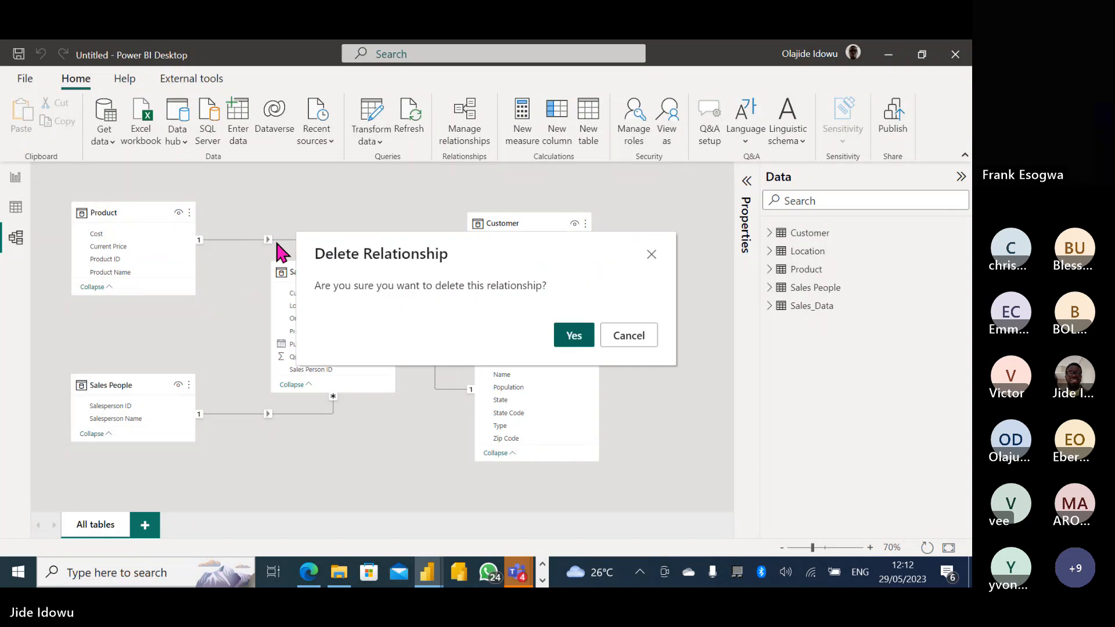
click(574, 335)
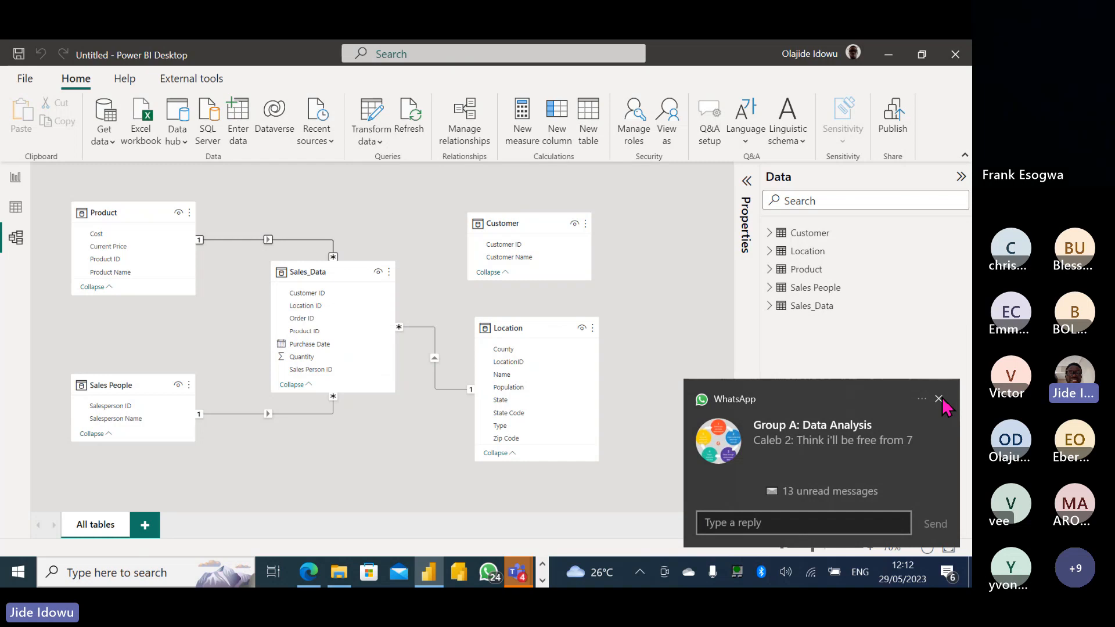
click(939, 399)
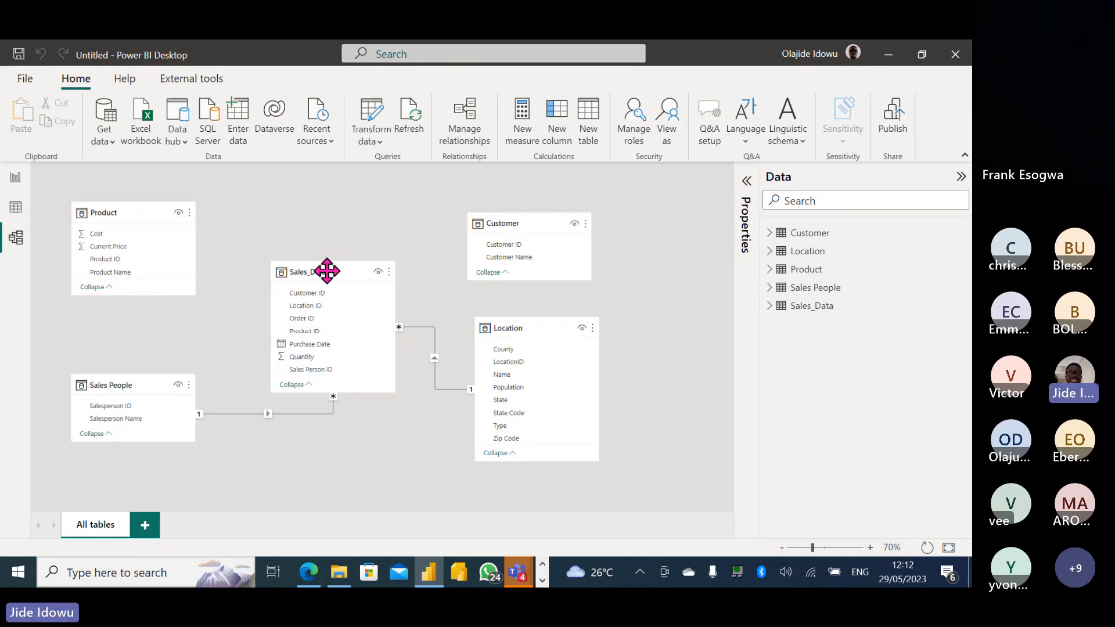
drag(326, 271, 324, 251)
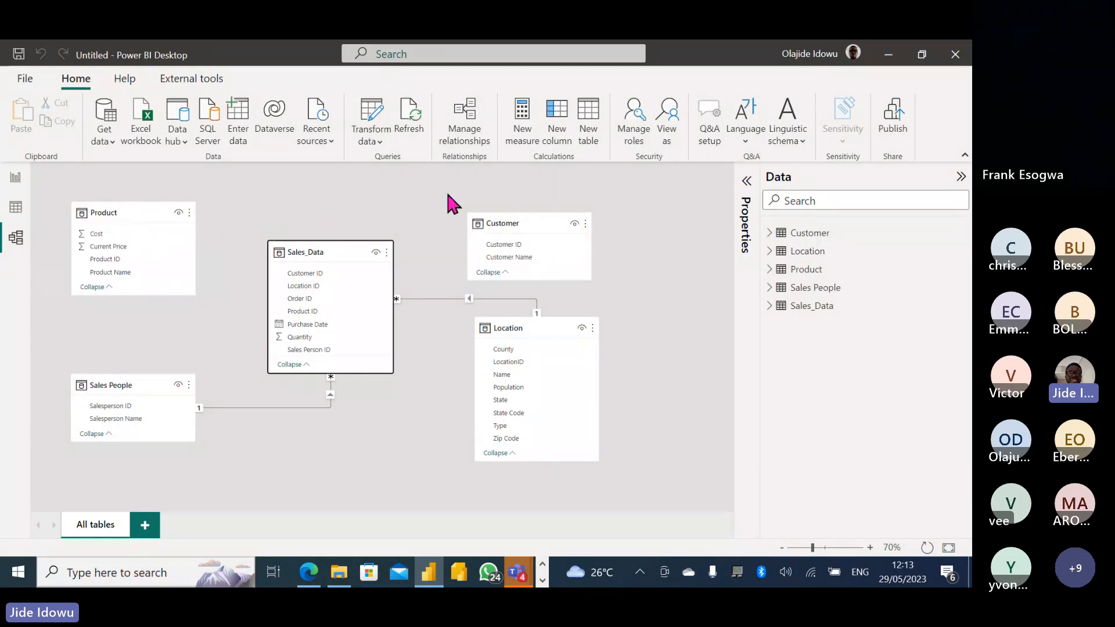
After reviewing Manage relationships, delete the Sales_Data–Location and Sales People–Sales_Data relationships.
click(470, 124)
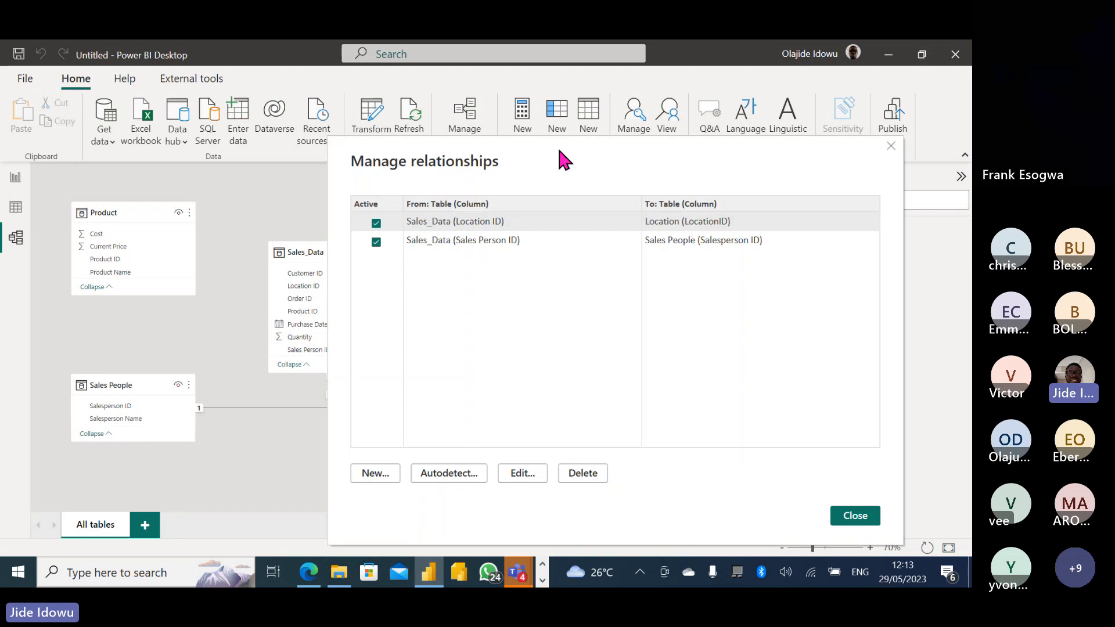
click(852, 517)
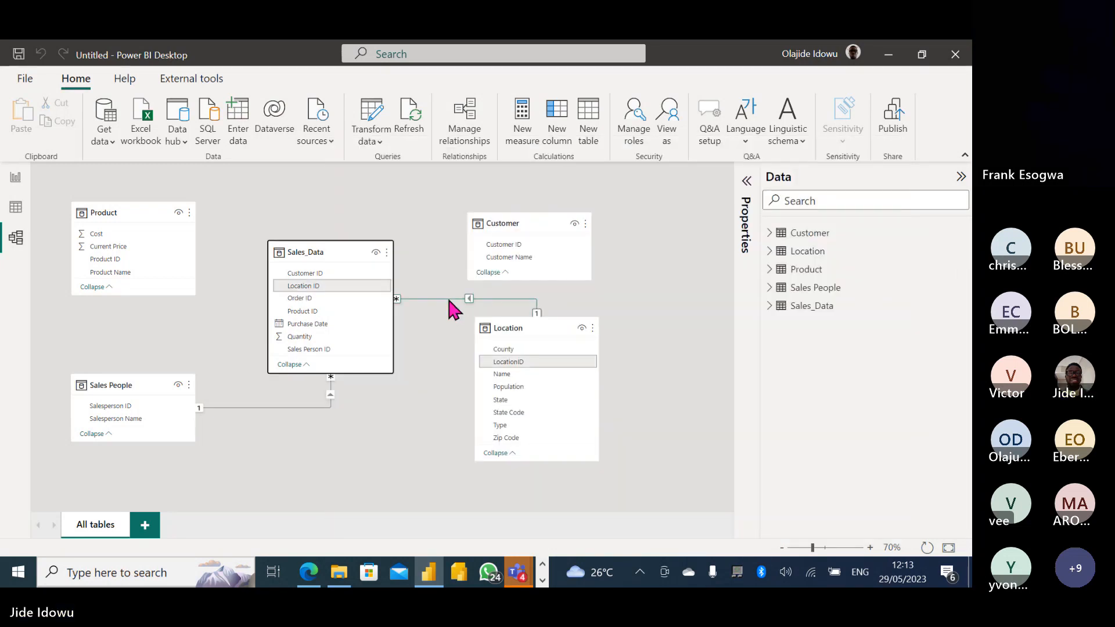
right_click(447, 295)
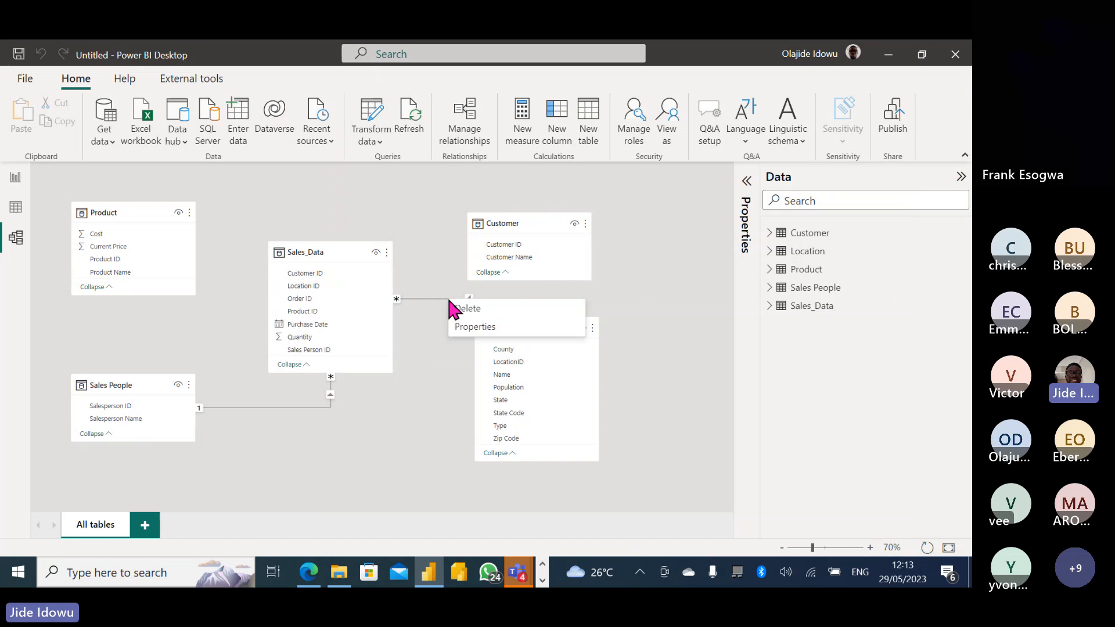
click(476, 314)
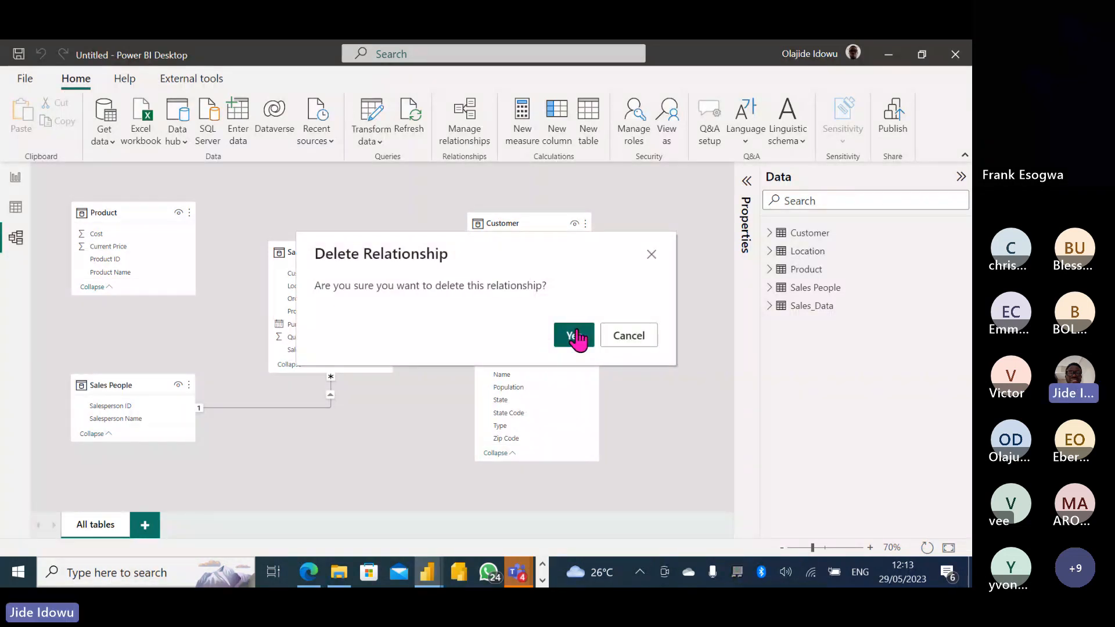
click(576, 337)
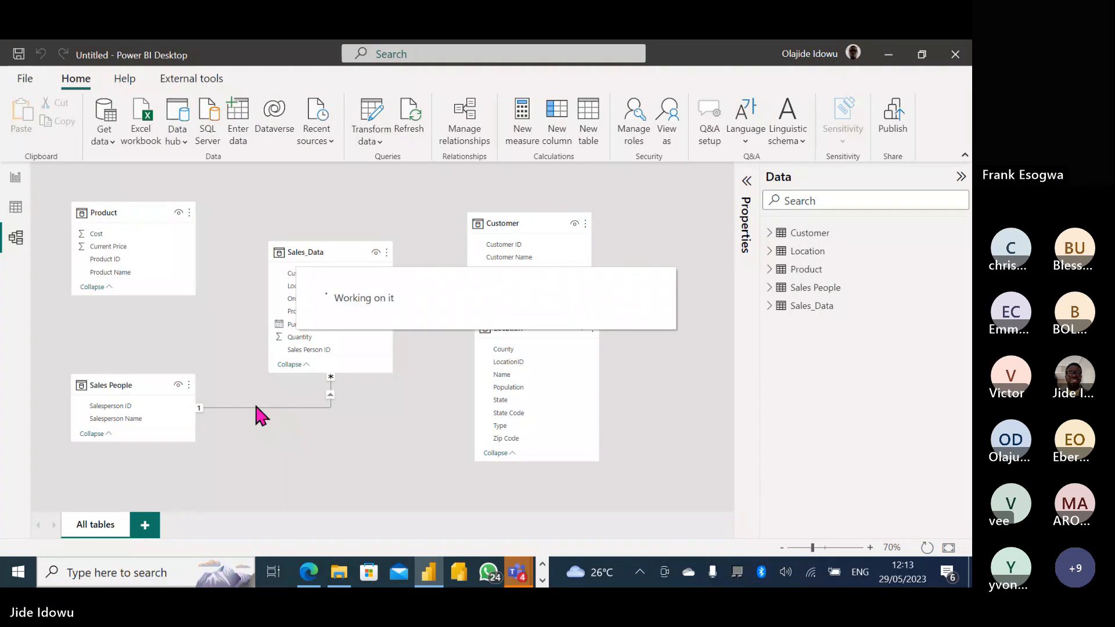
right_click(256, 407)
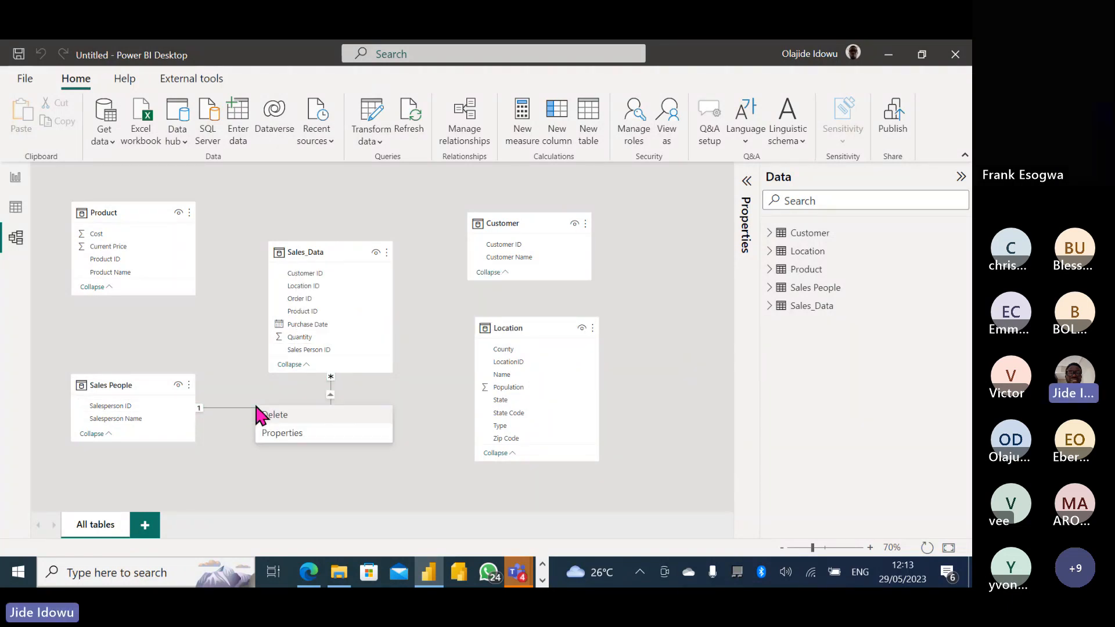
click(261, 413)
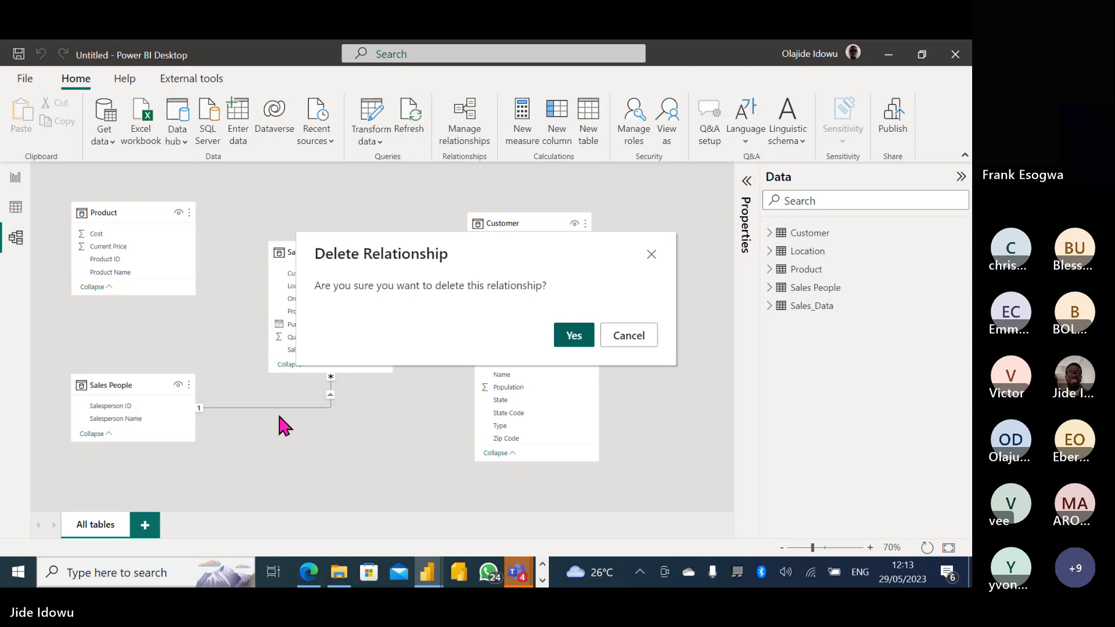
click(568, 335)
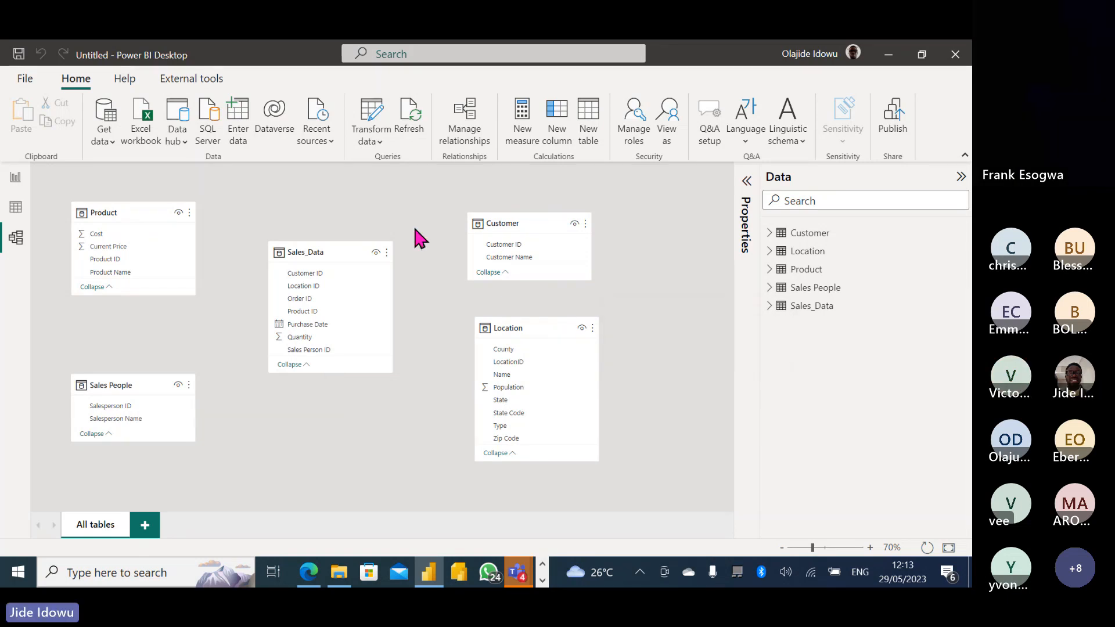
Start a new relationship from Manage relationships with Customer as the first table.
click(464, 113)
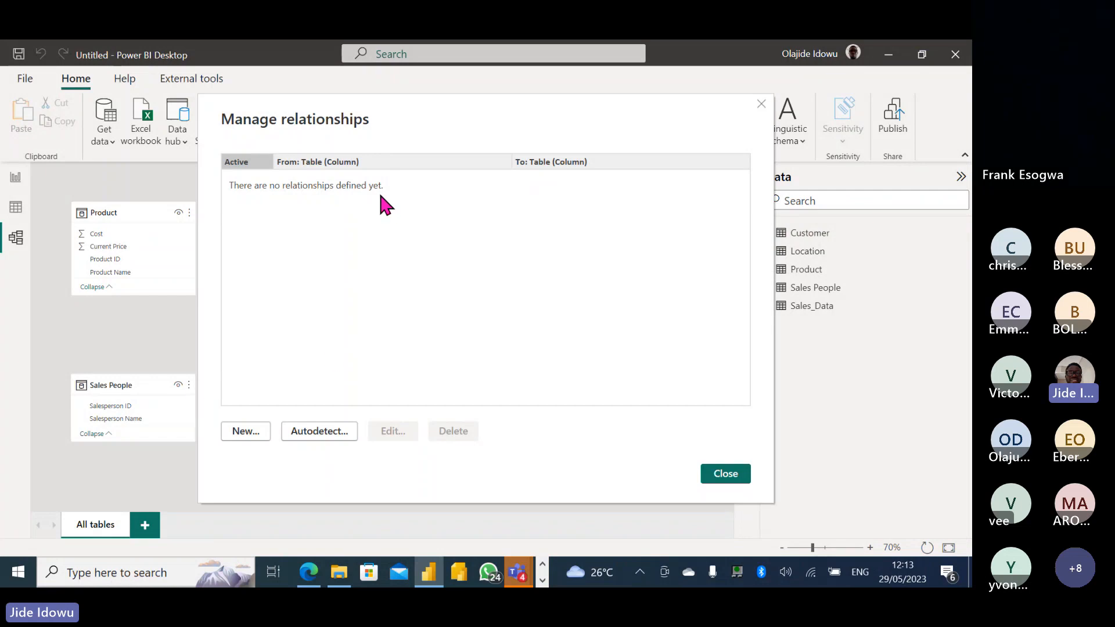
click(247, 435)
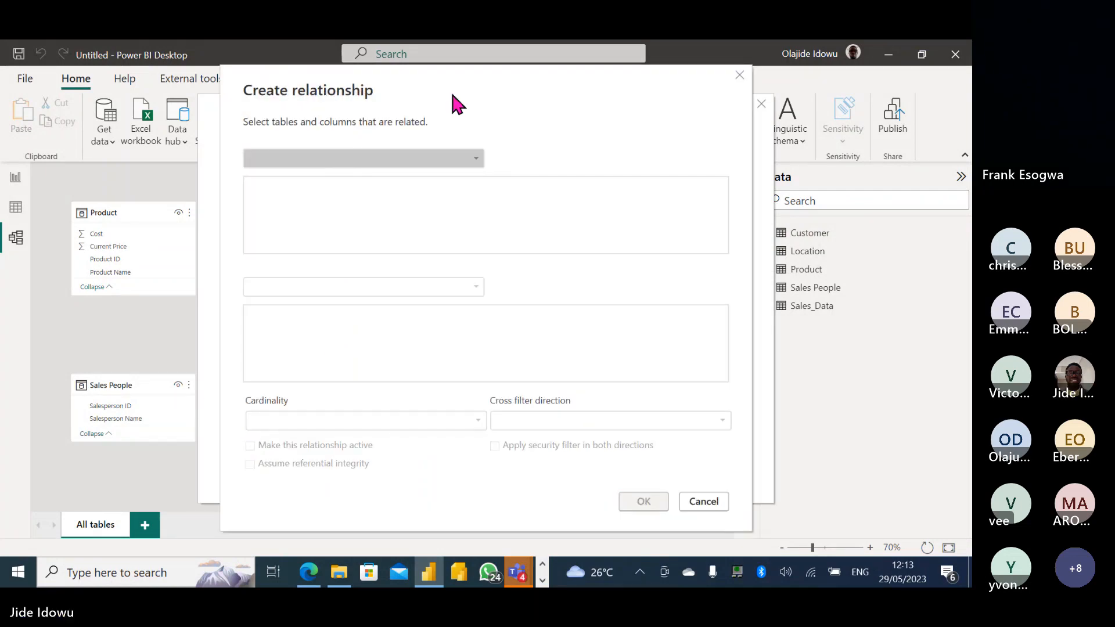
mouse_move(452, 95)
mouse_down()
mouse_move(503, 116)
mouse_move(446, 102)
mouse_up()
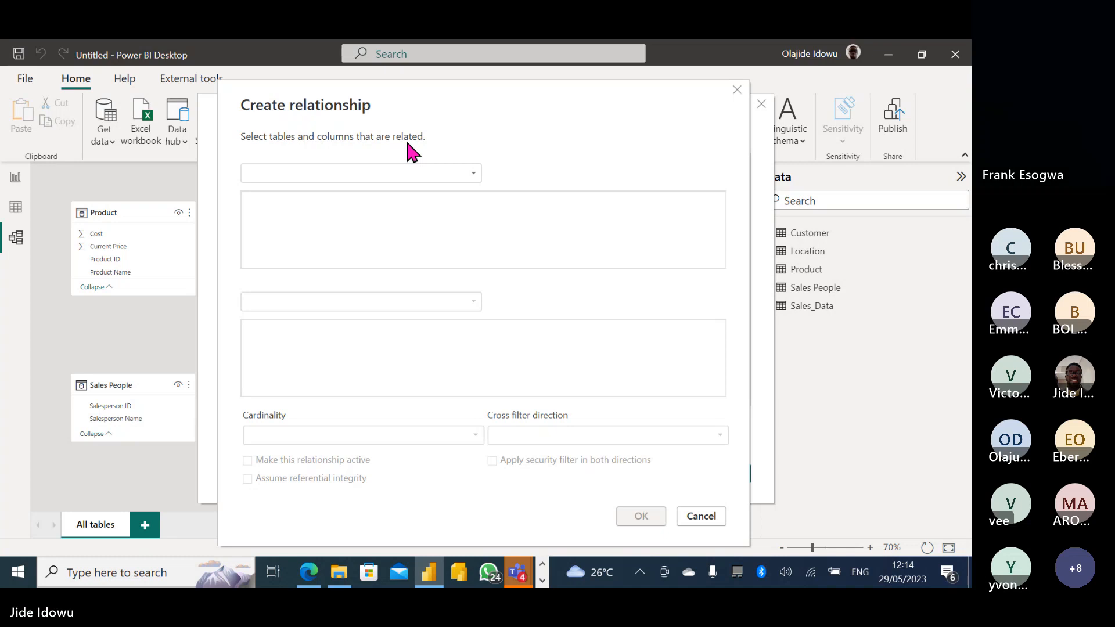
click(473, 172)
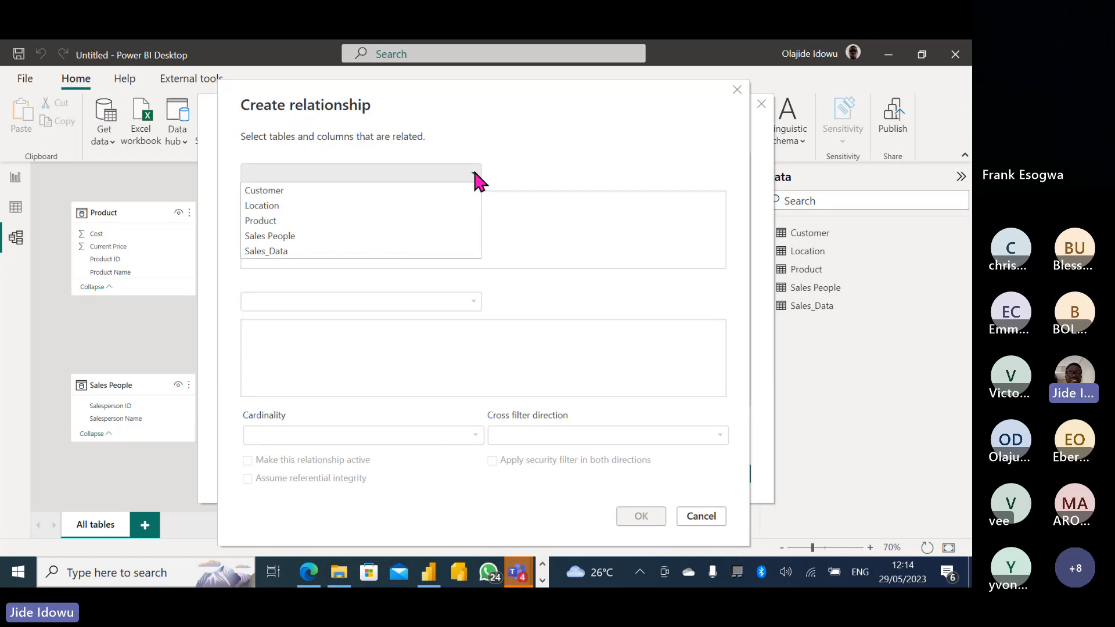
click(282, 189)
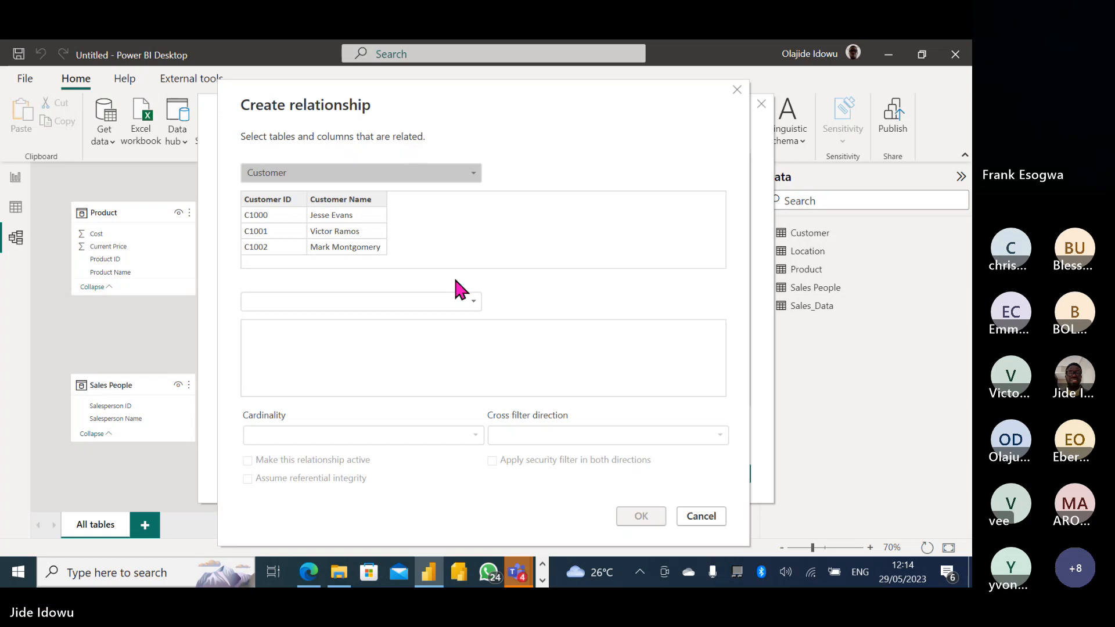
Set Sales_Data as the second table, giving a one-to-many single-direction link on Customer ID.
click(473, 301)
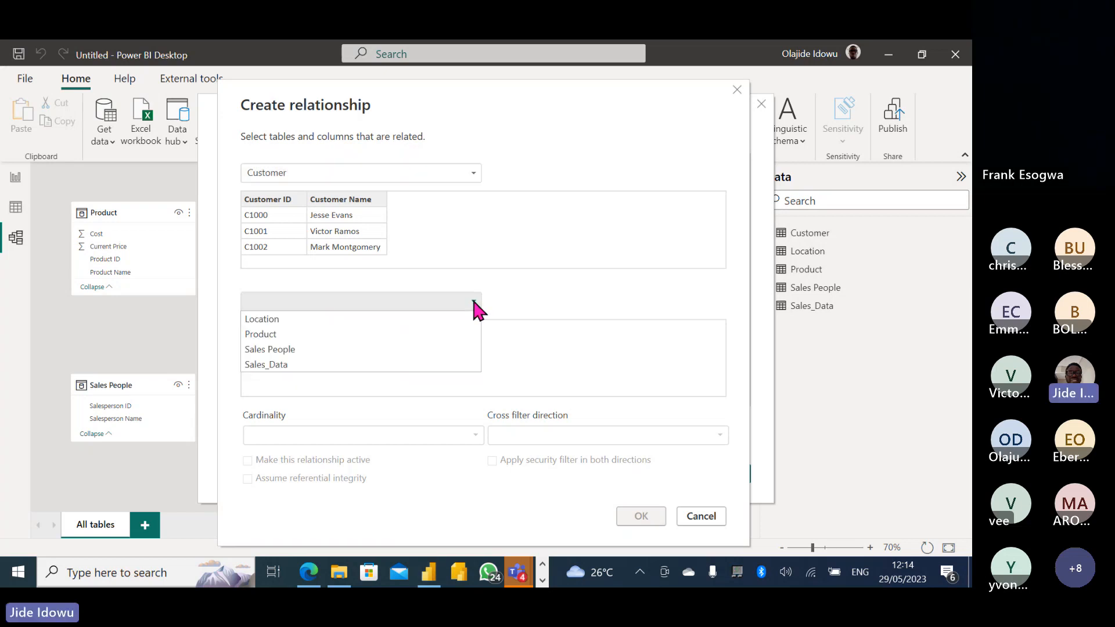
click(299, 169)
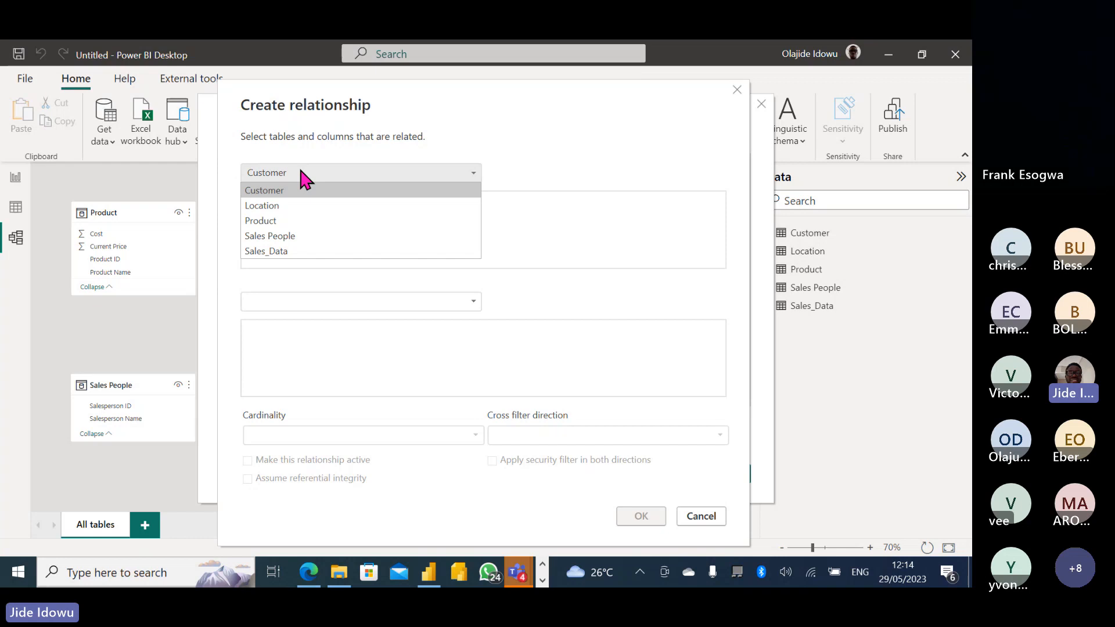
click(334, 190)
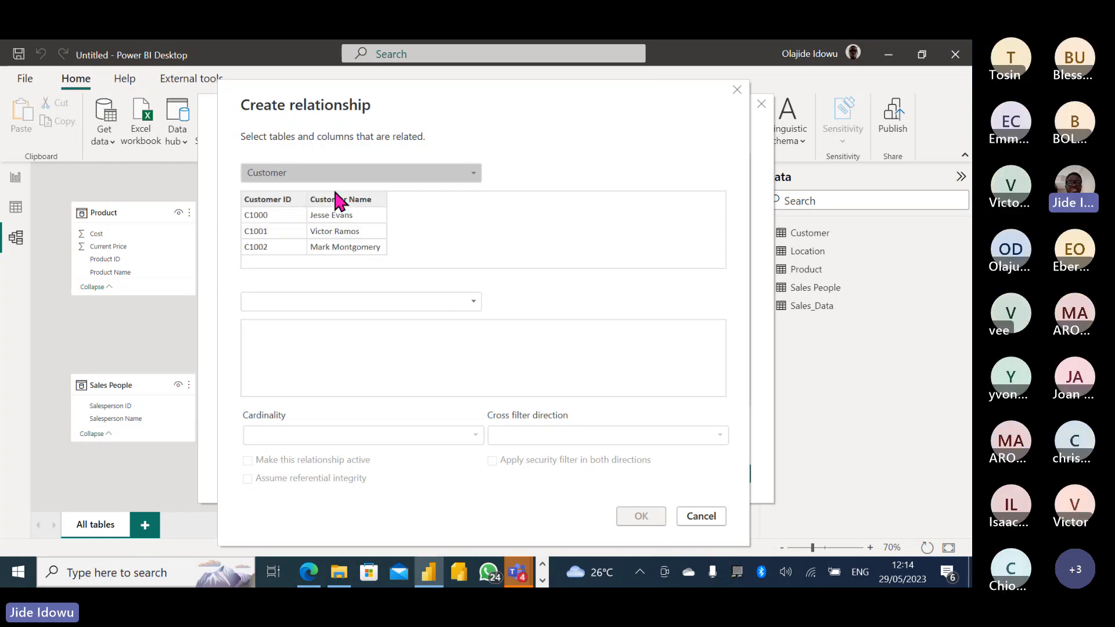
click(471, 301)
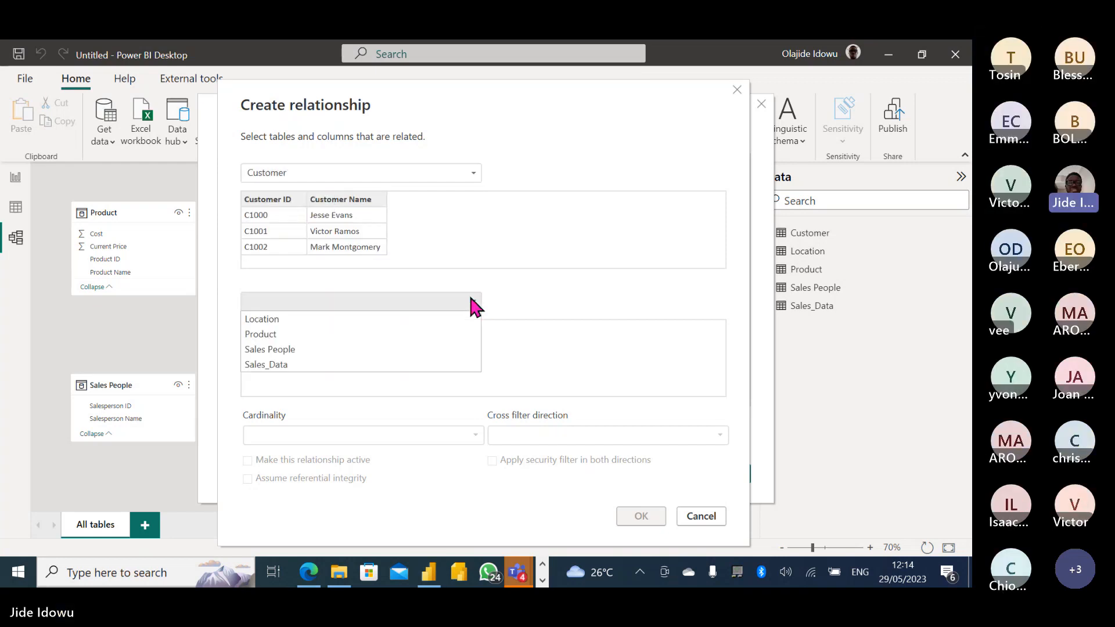
click(298, 349)
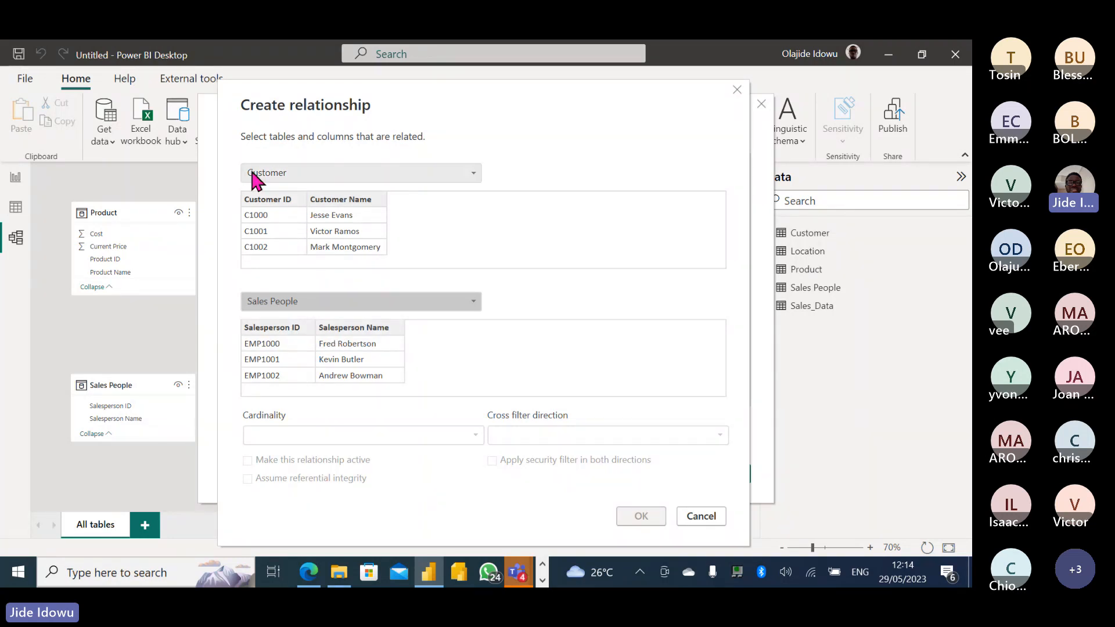
click(470, 301)
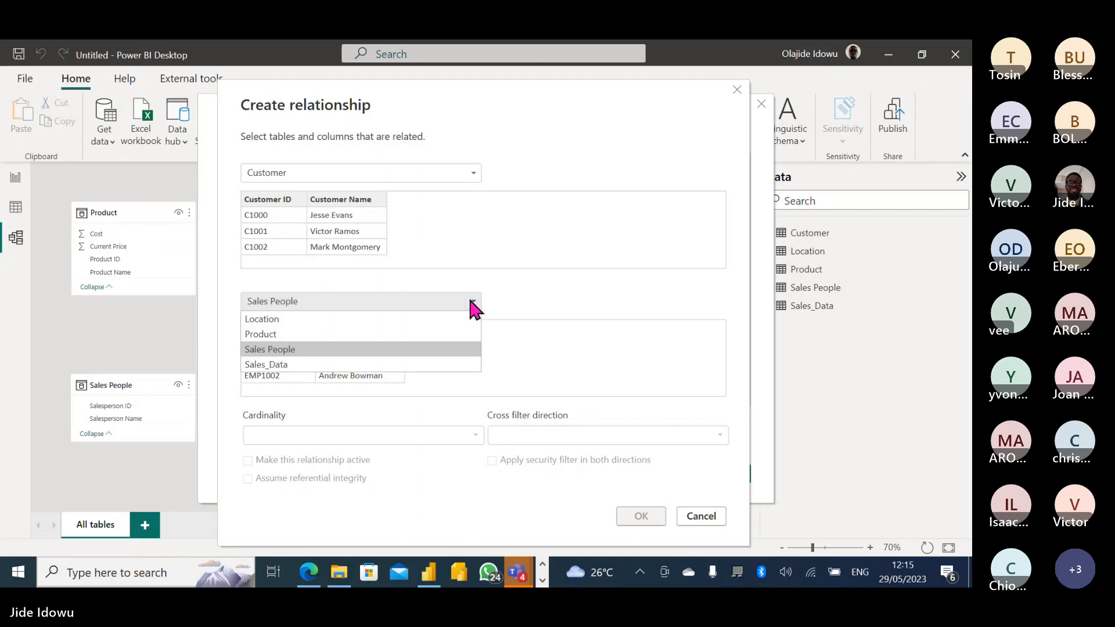
click(301, 363)
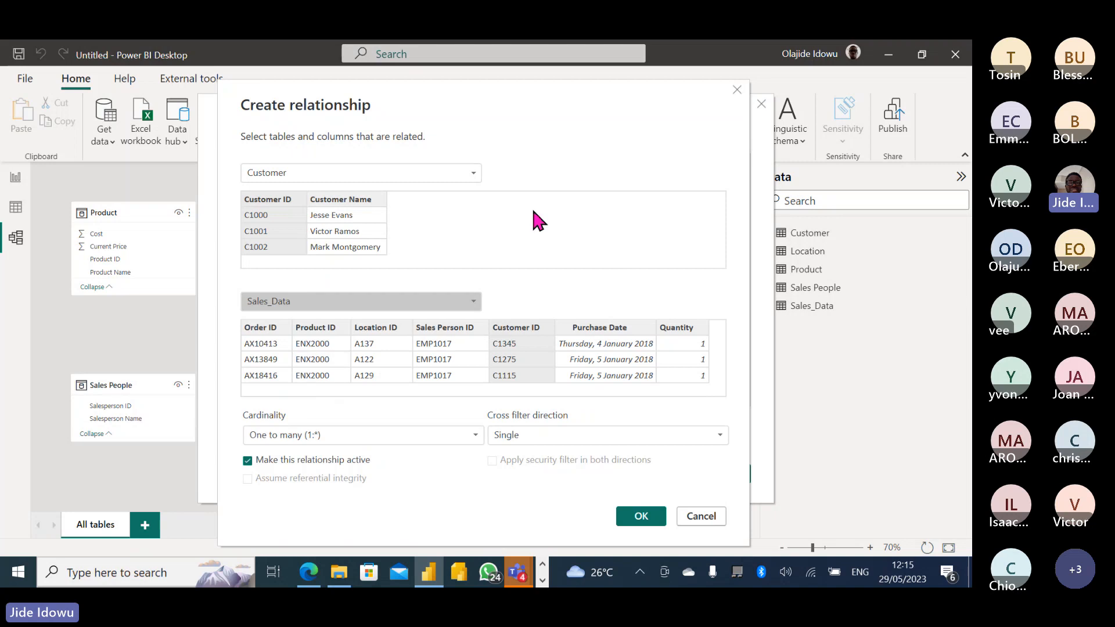
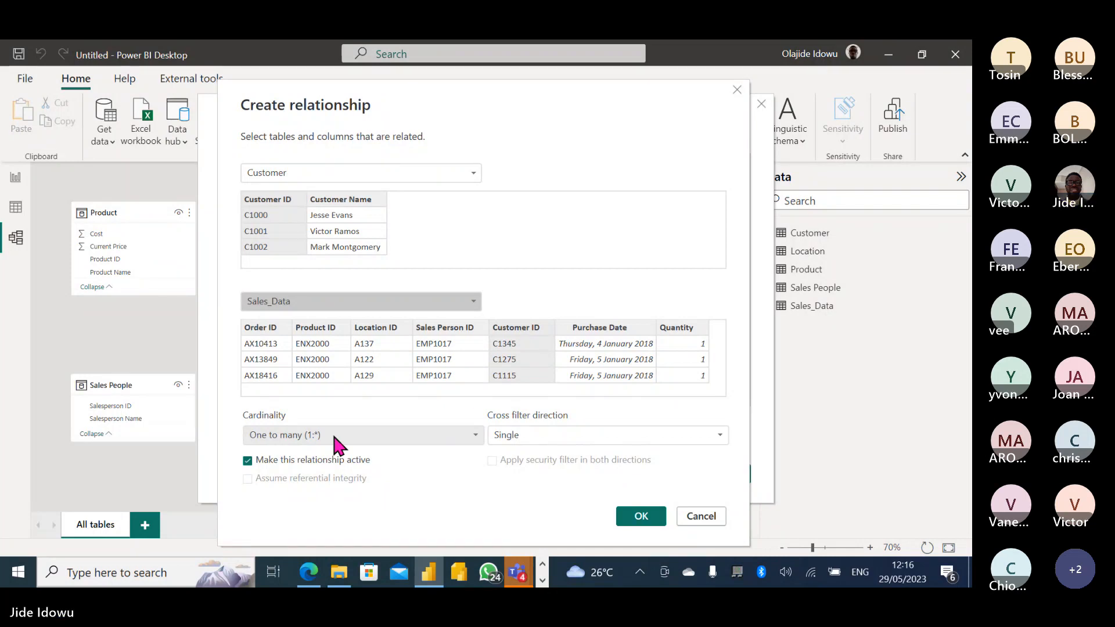
Discard the draft and start a new relationship with Sales_Data first and Customer second.
click(701, 518)
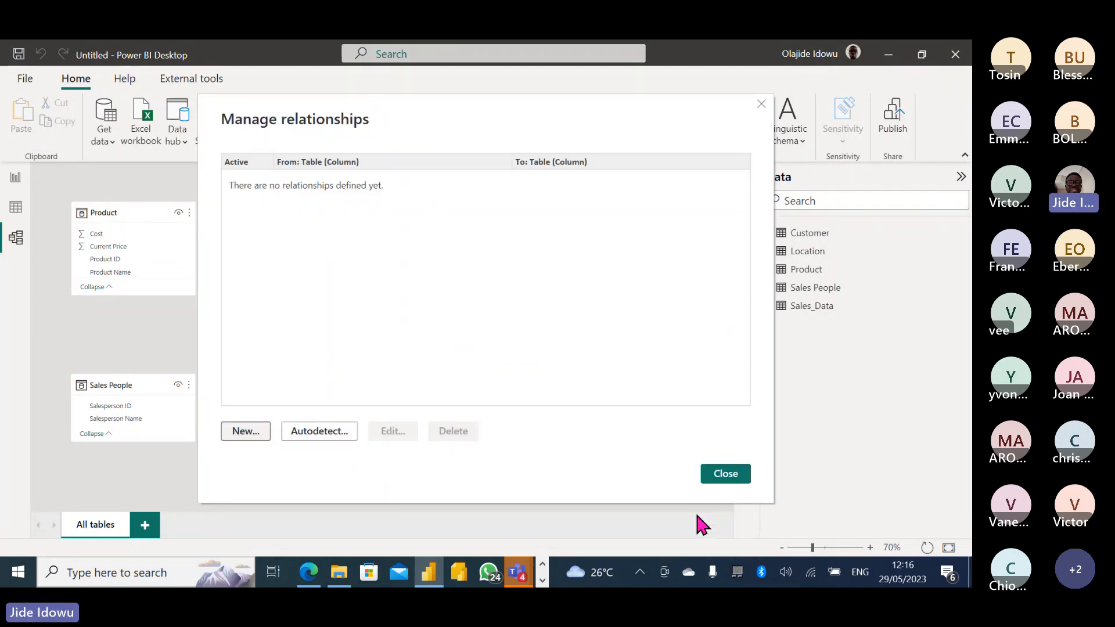
click(260, 431)
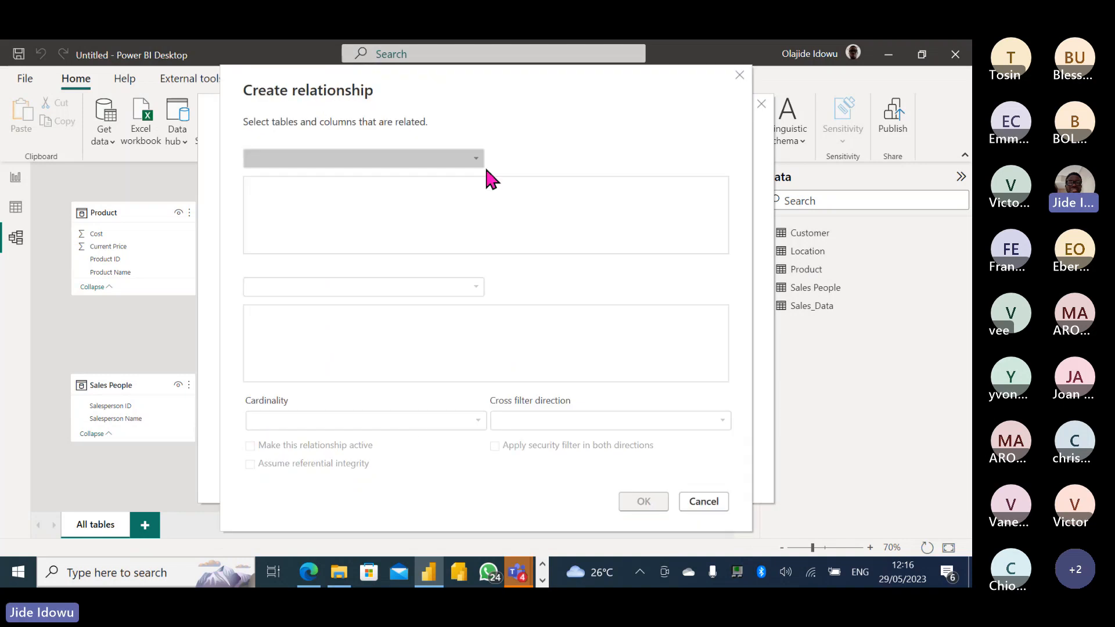
click(474, 157)
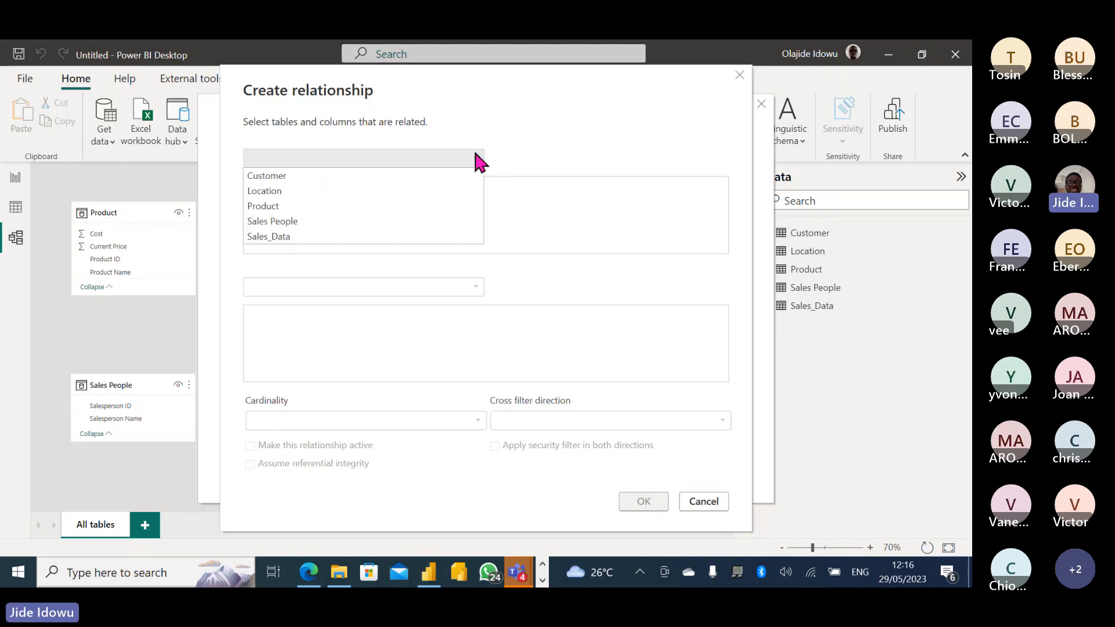
click(283, 235)
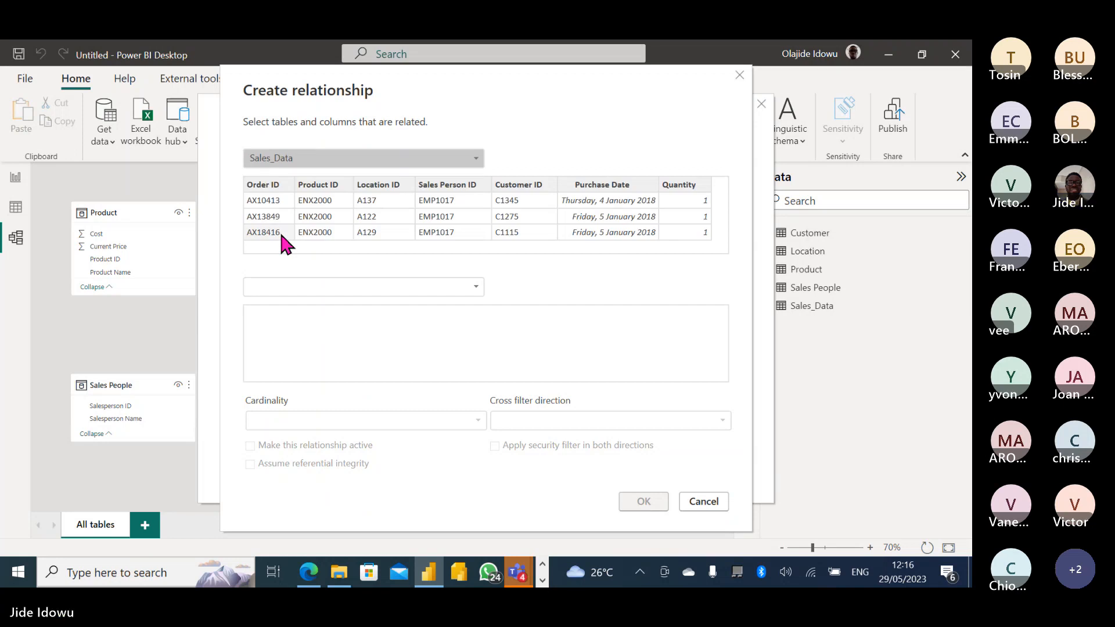
click(479, 285)
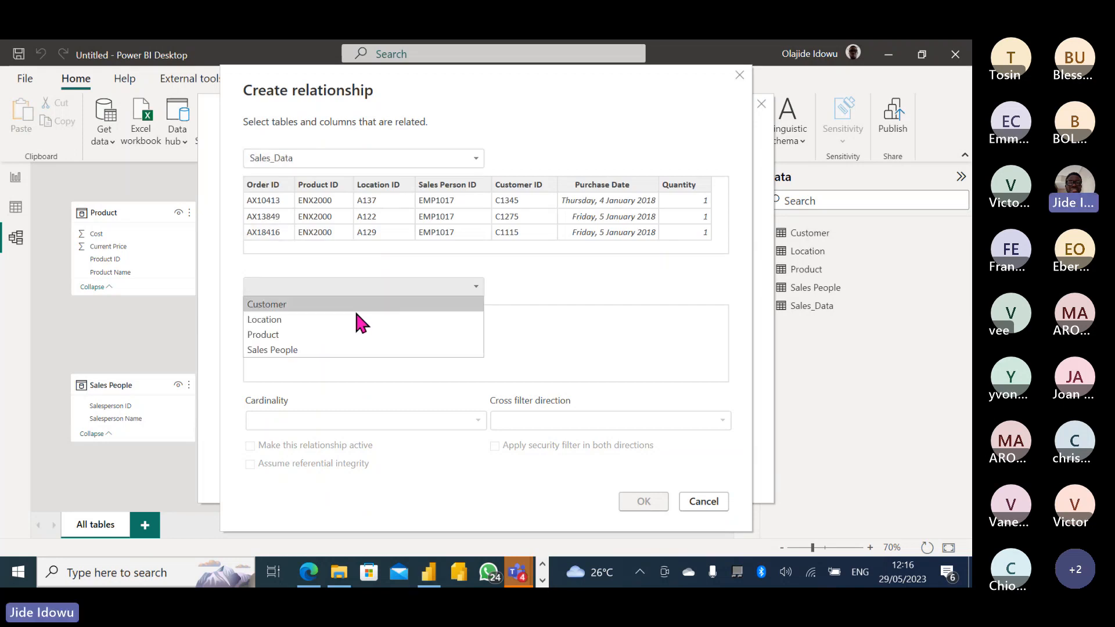
click(305, 302)
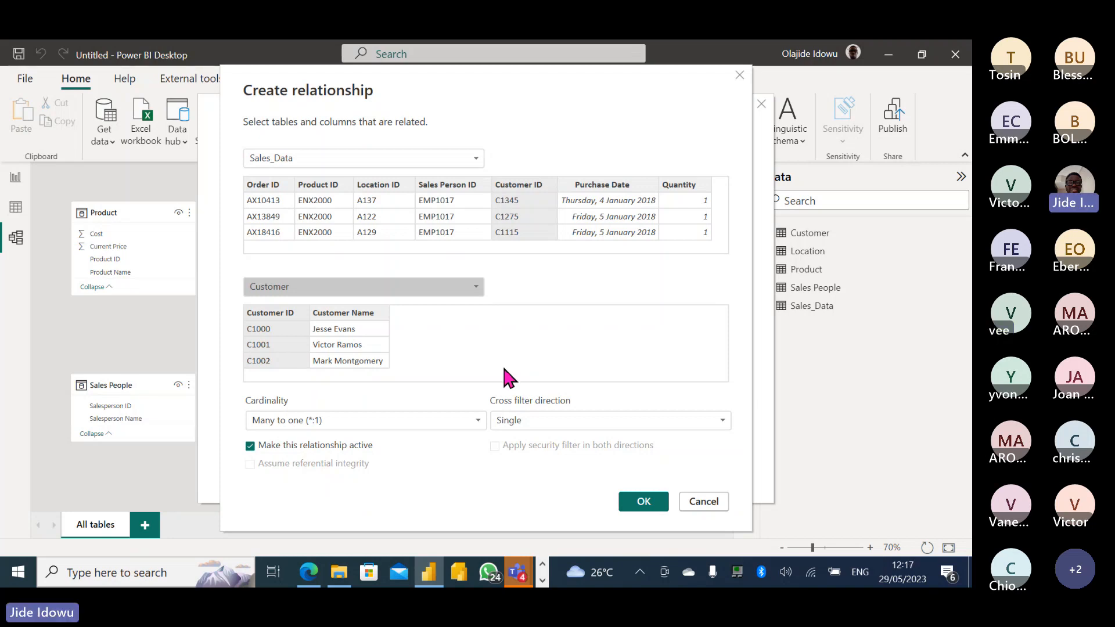
Show the Cardinality options, keeping Many to one (*:1) selected.
click(480, 420)
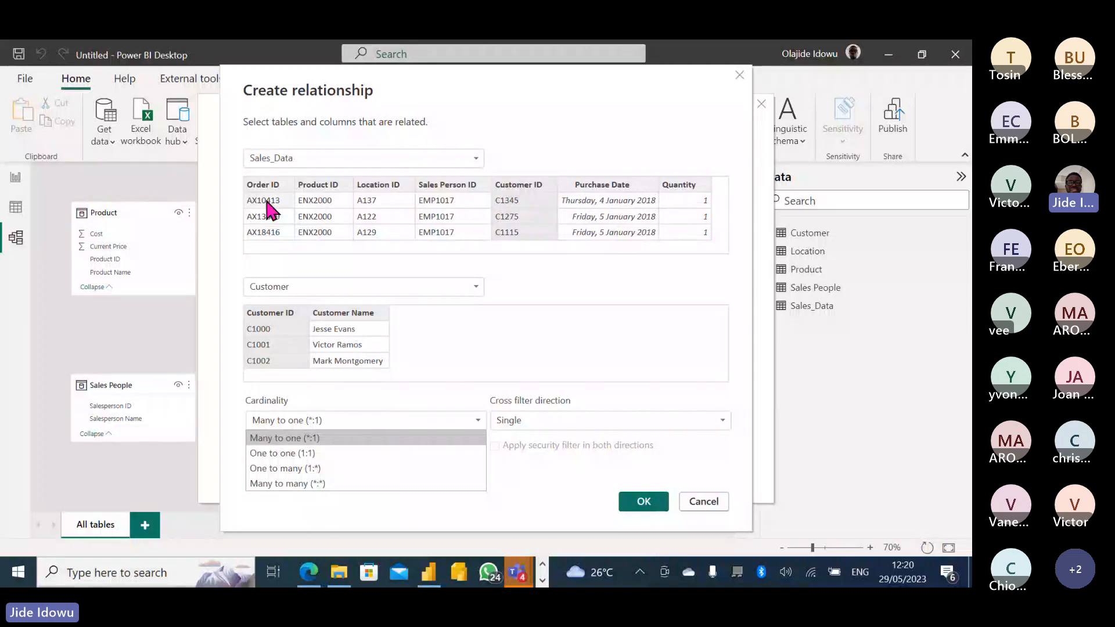
click(343, 390)
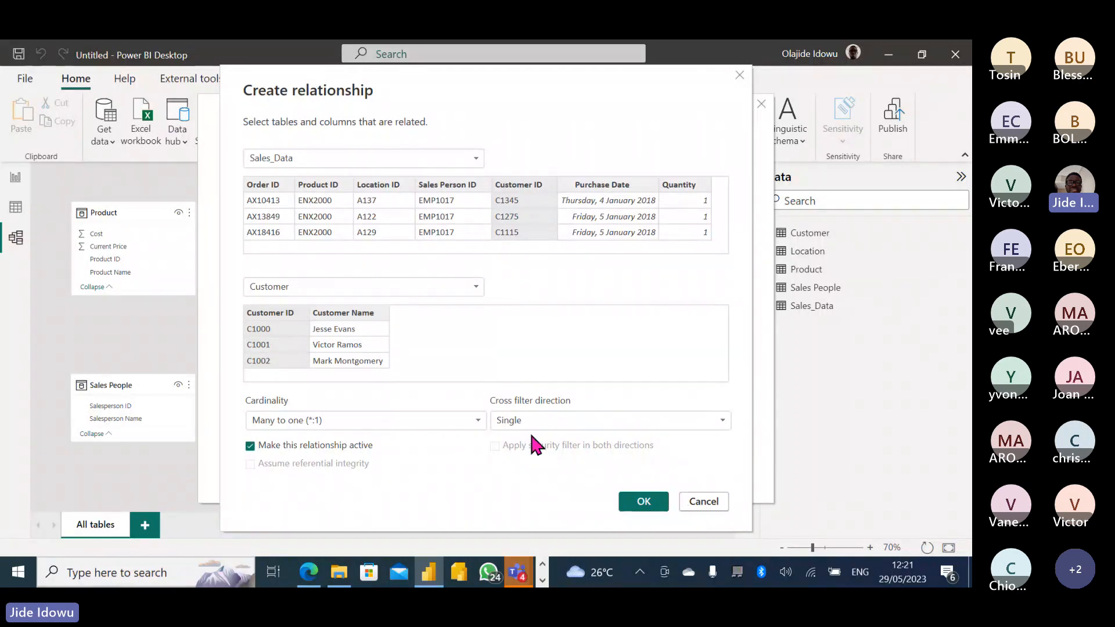
Confirm the Sales_Data–Customer relationship and close Manage relationships to see the model diagram.
click(643, 502)
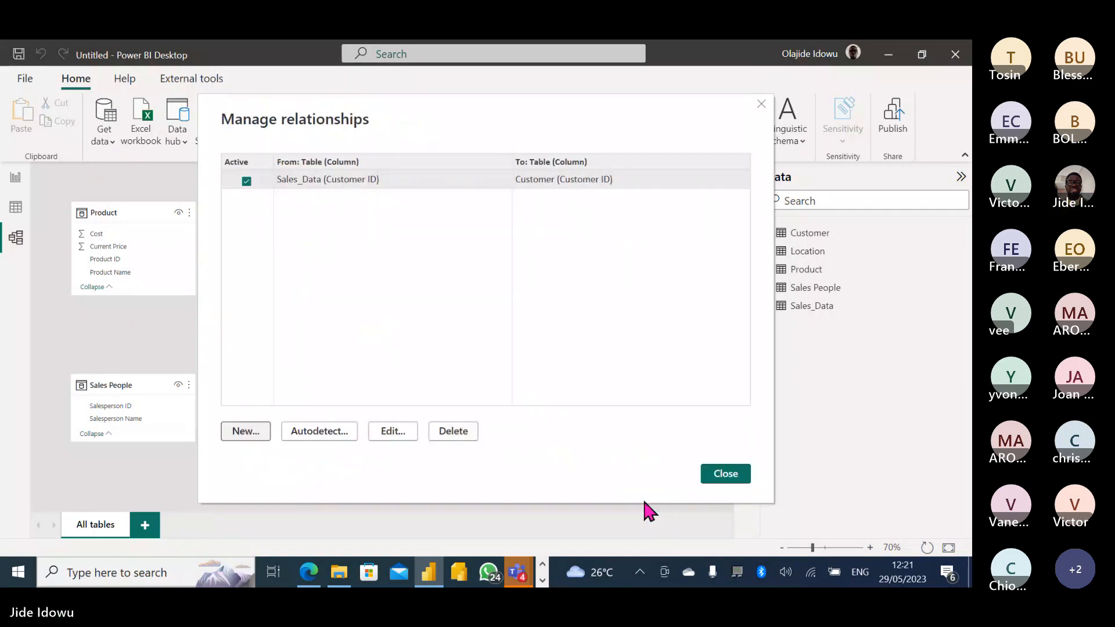
click(735, 479)
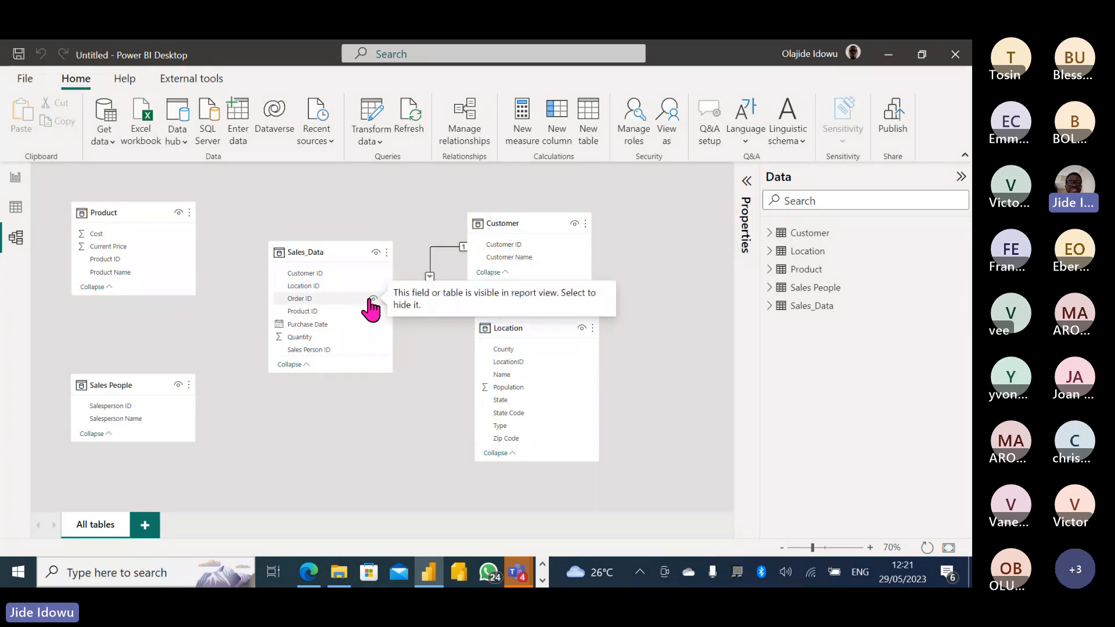
On the report page, add Sales_Data's Quantity and turn it into a card showing 29K.
click(15, 180)
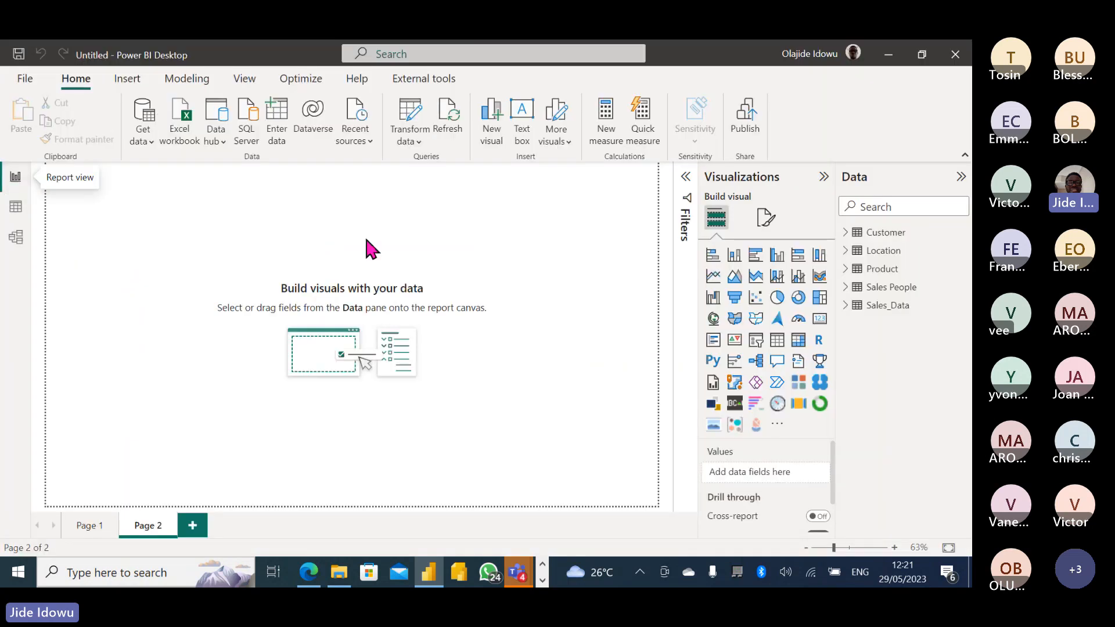
click(844, 306)
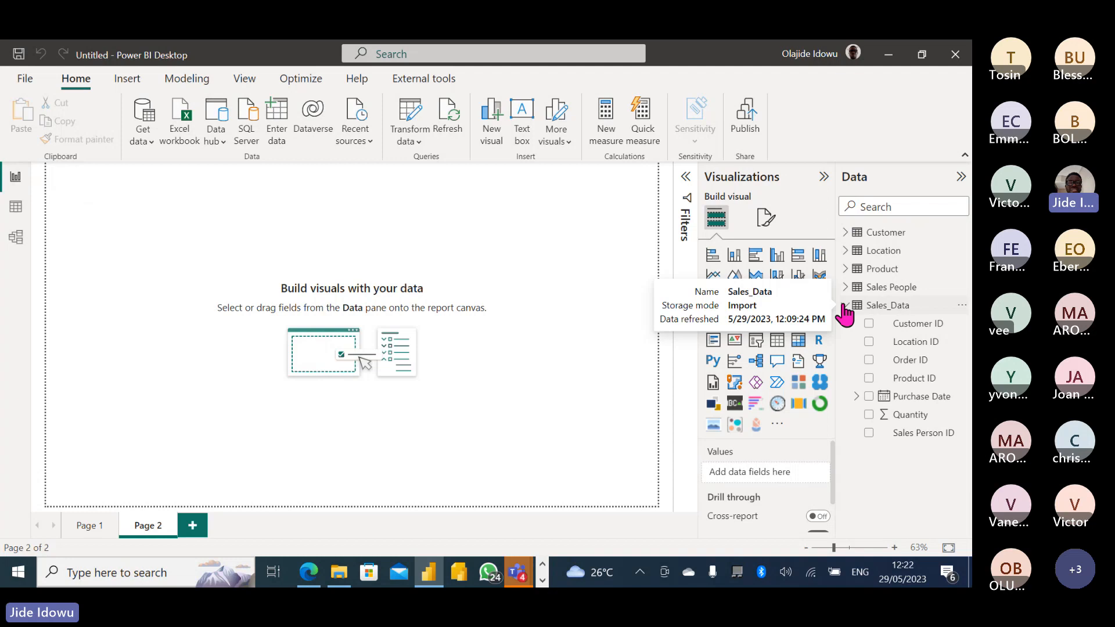
click(869, 414)
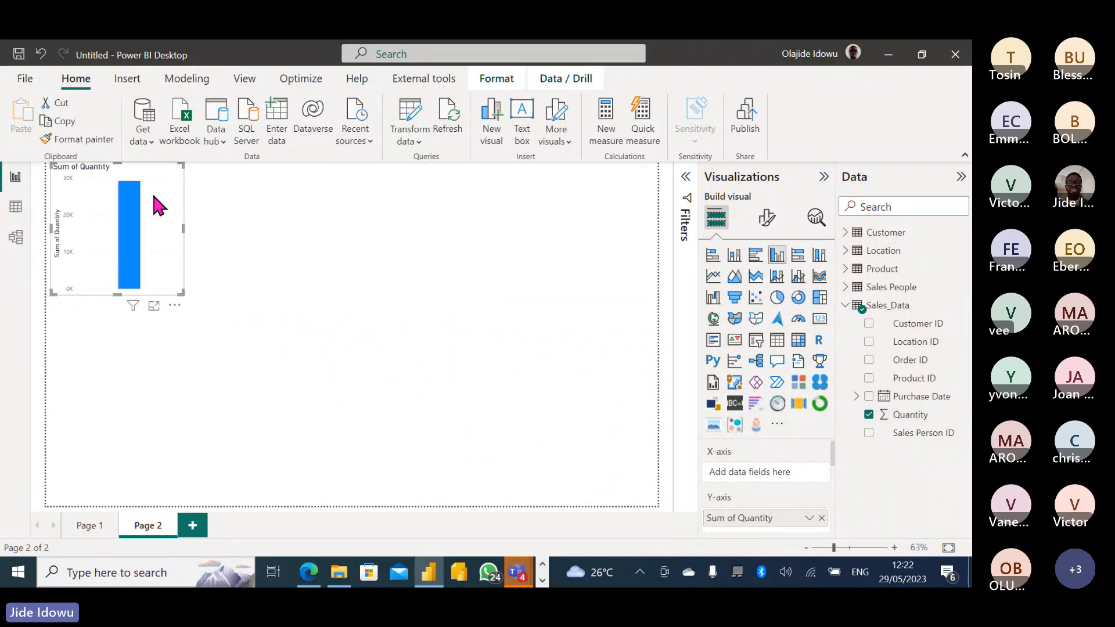
drag(155, 203, 187, 221)
click(184, 211)
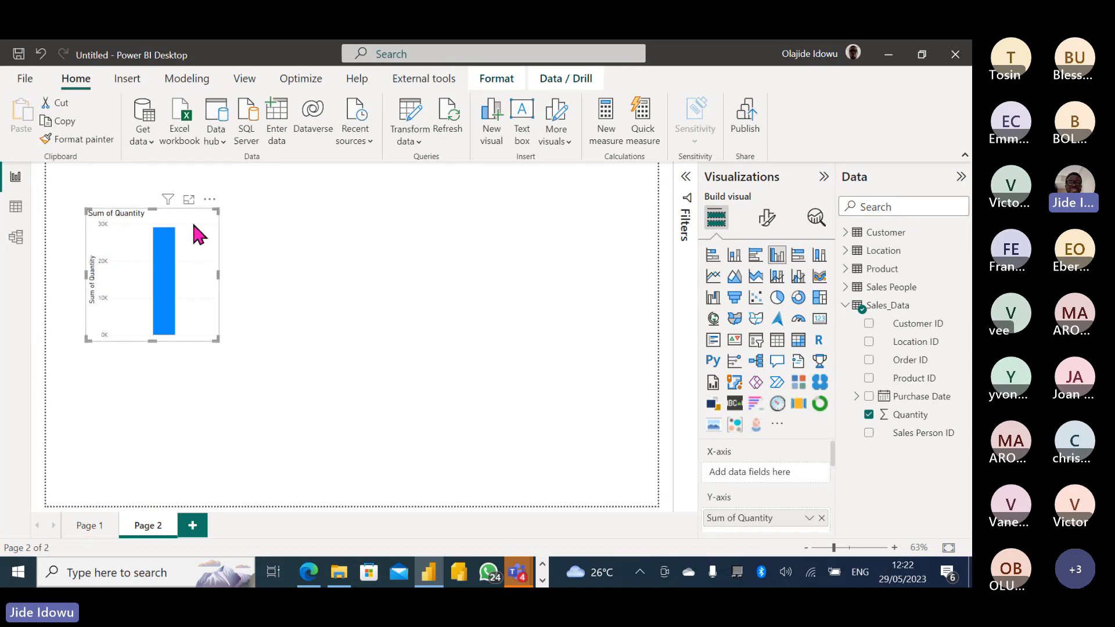
click(819, 323)
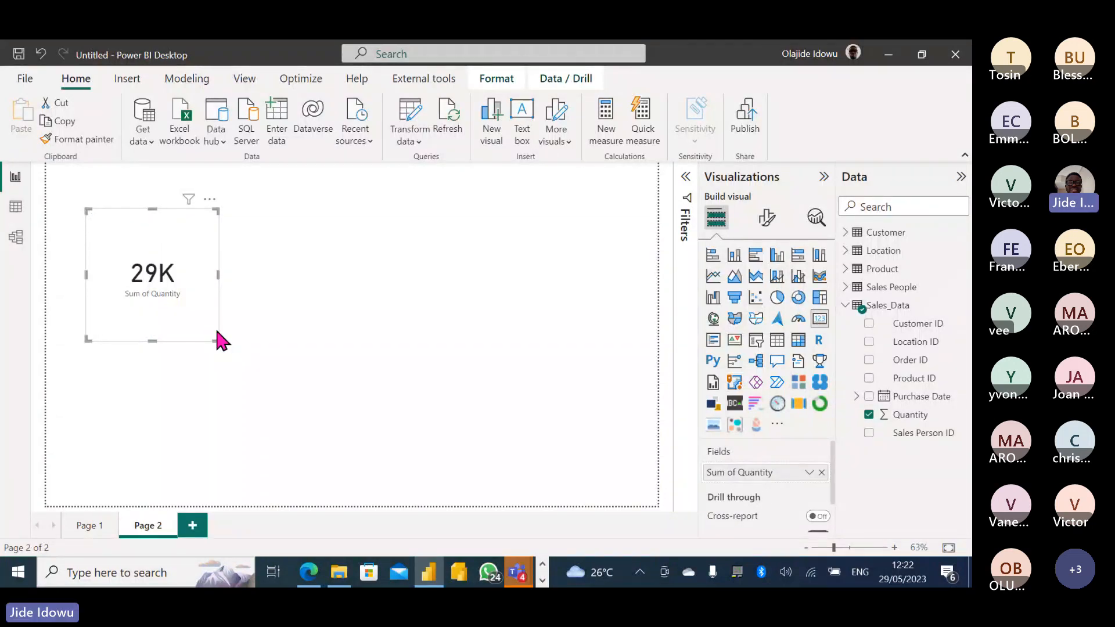
Move the 29K card to the top-left corner and shrink it.
drag(217, 337, 230, 289)
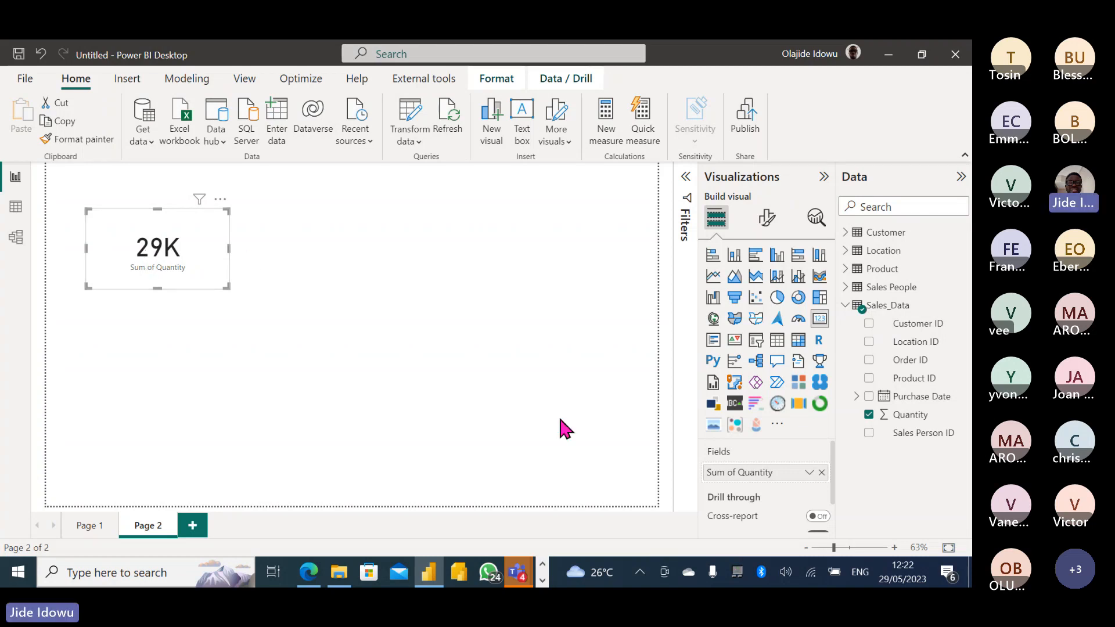
drag(177, 241, 149, 221)
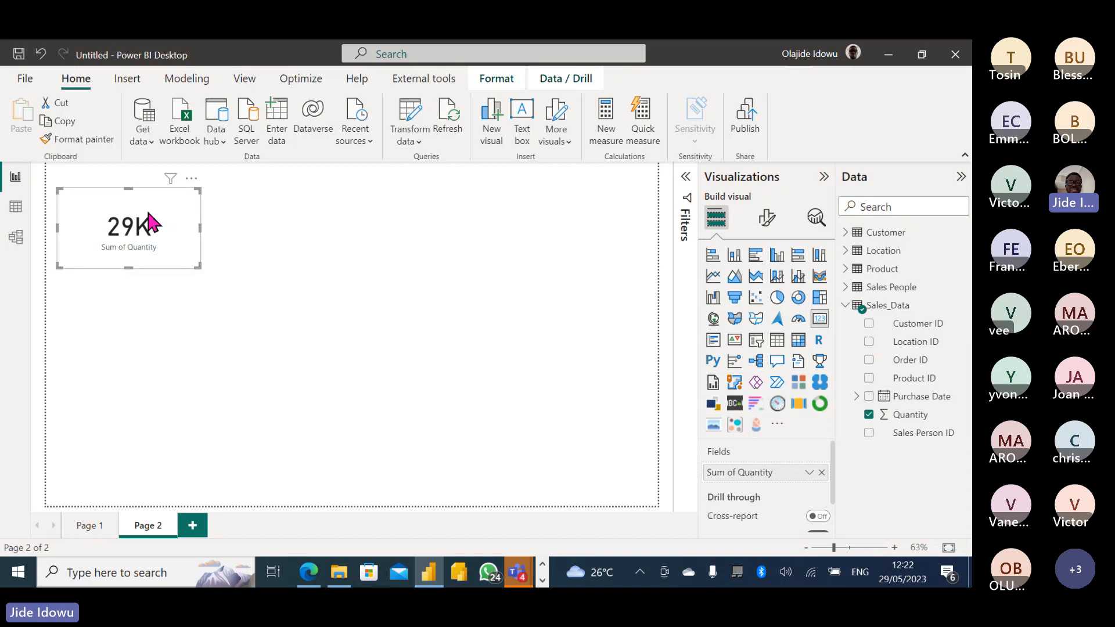
drag(193, 258, 174, 253)
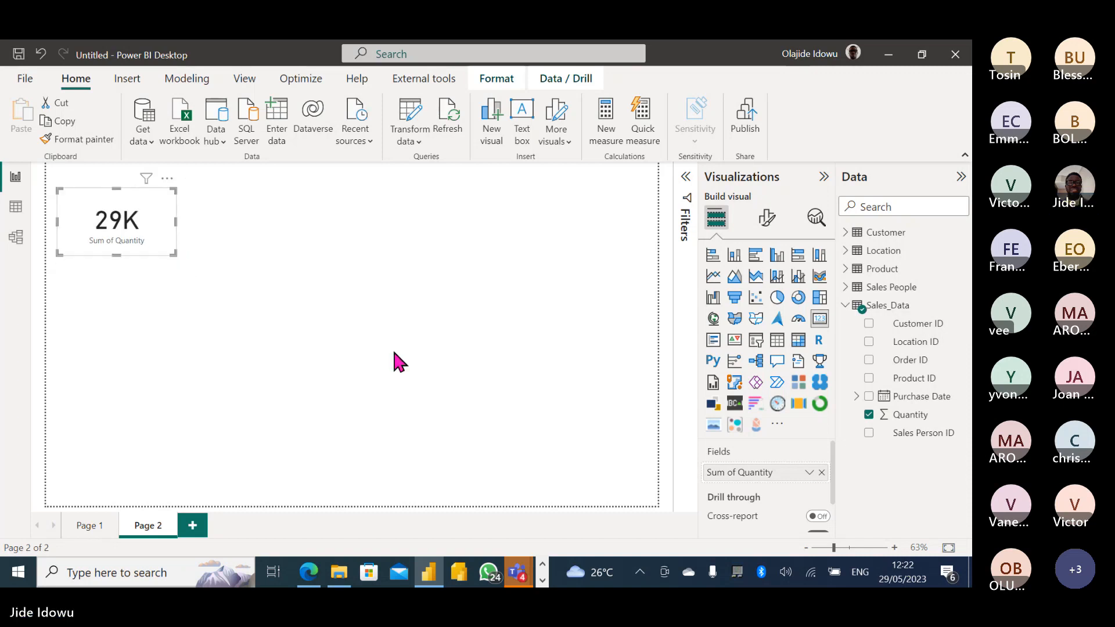
Add a new enlarged Sum of Quantity visual and change it to a table.
click(491, 360)
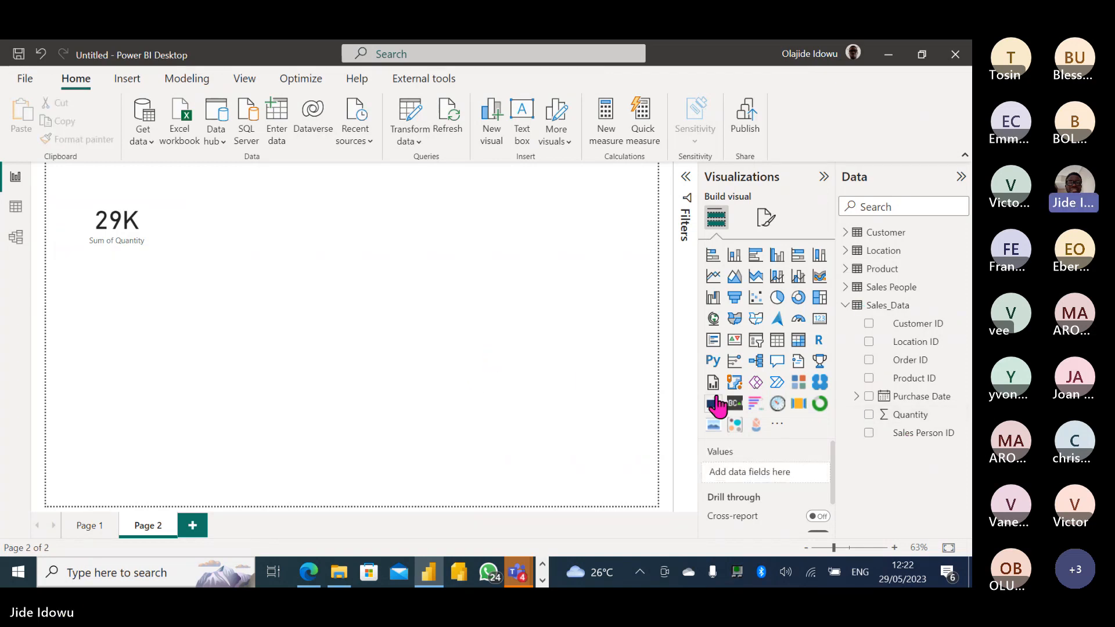
click(869, 415)
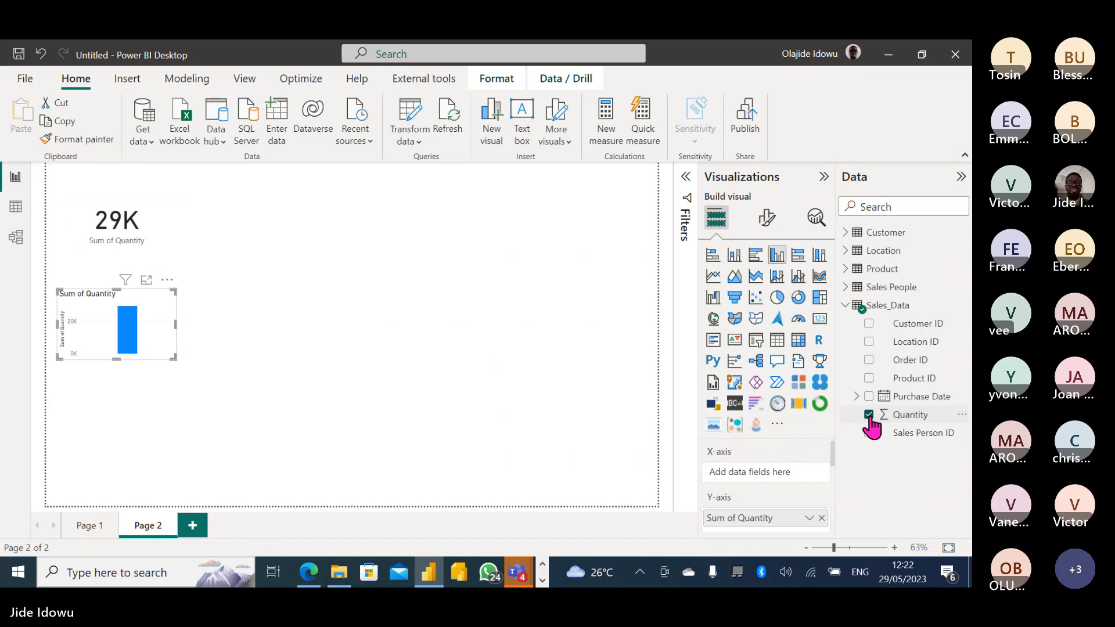
drag(173, 354, 251, 415)
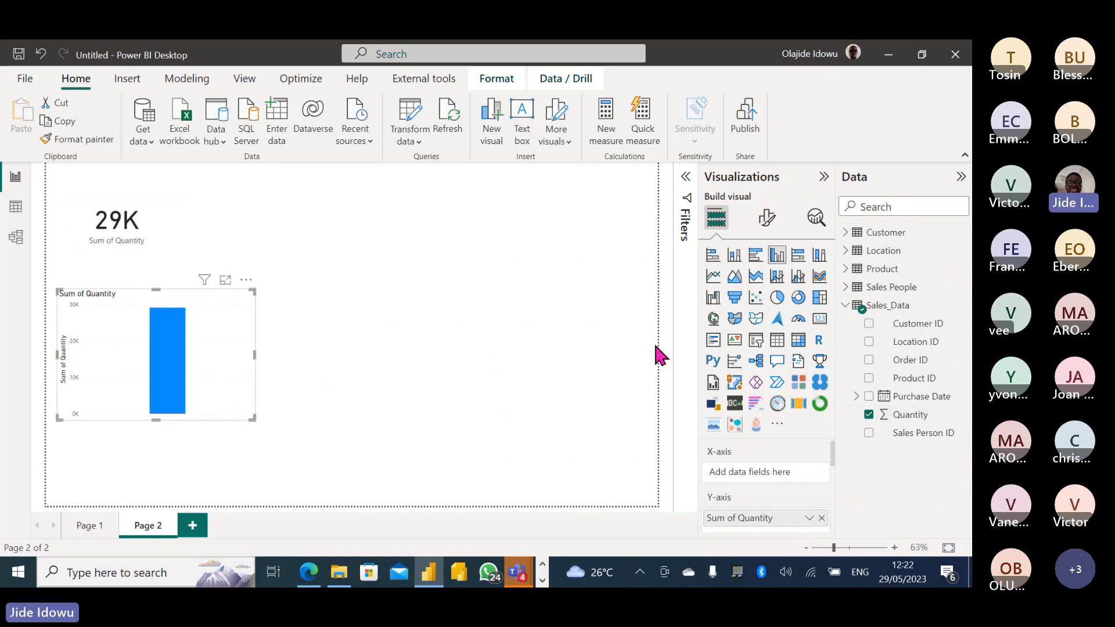
click(777, 340)
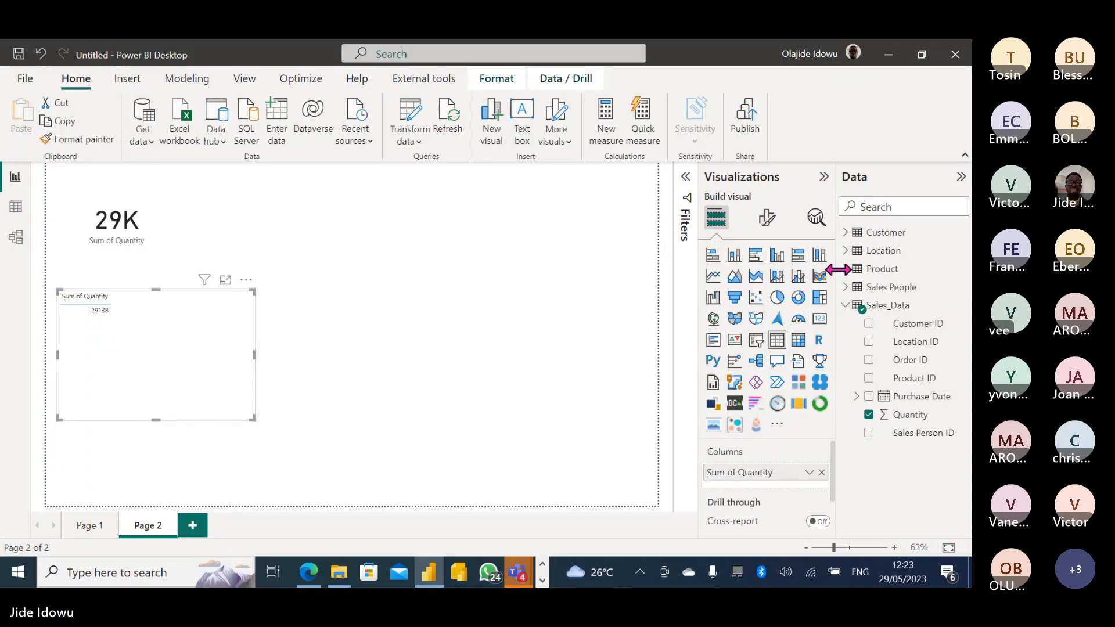
Add Customer Name as the first table column, then view the table in Focus mode.
click(845, 234)
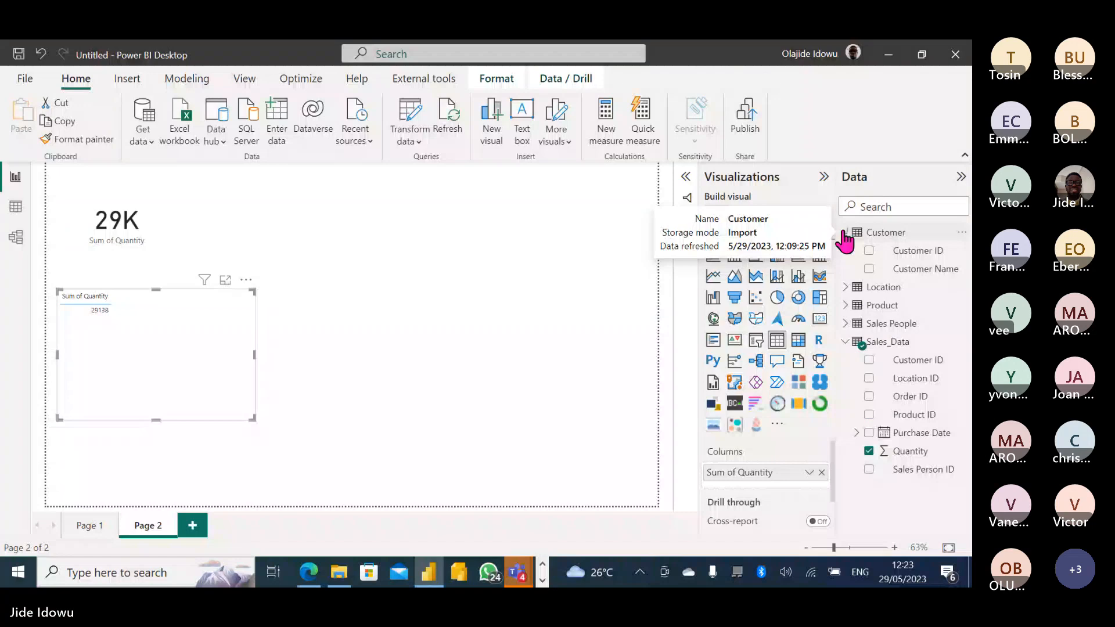
click(869, 269)
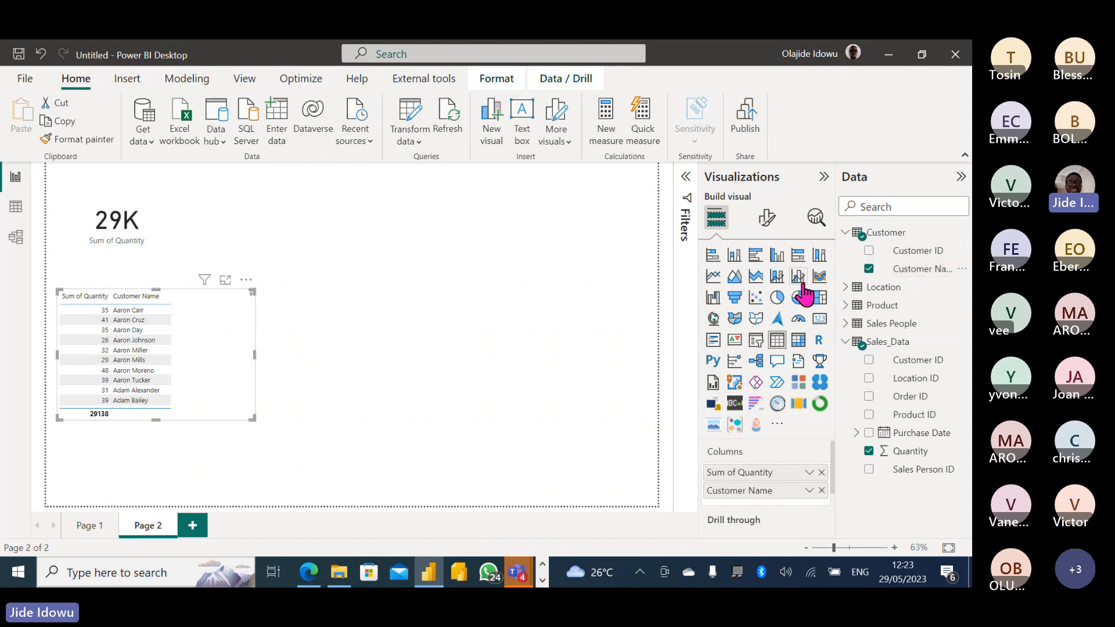
drag(794, 492, 764, 475)
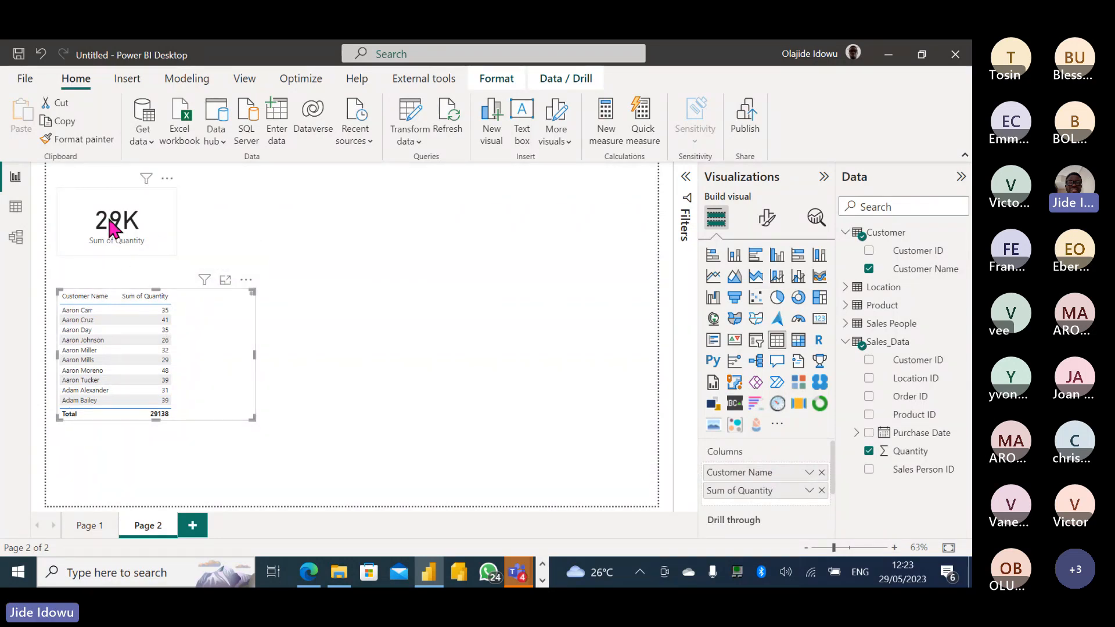
click(226, 281)
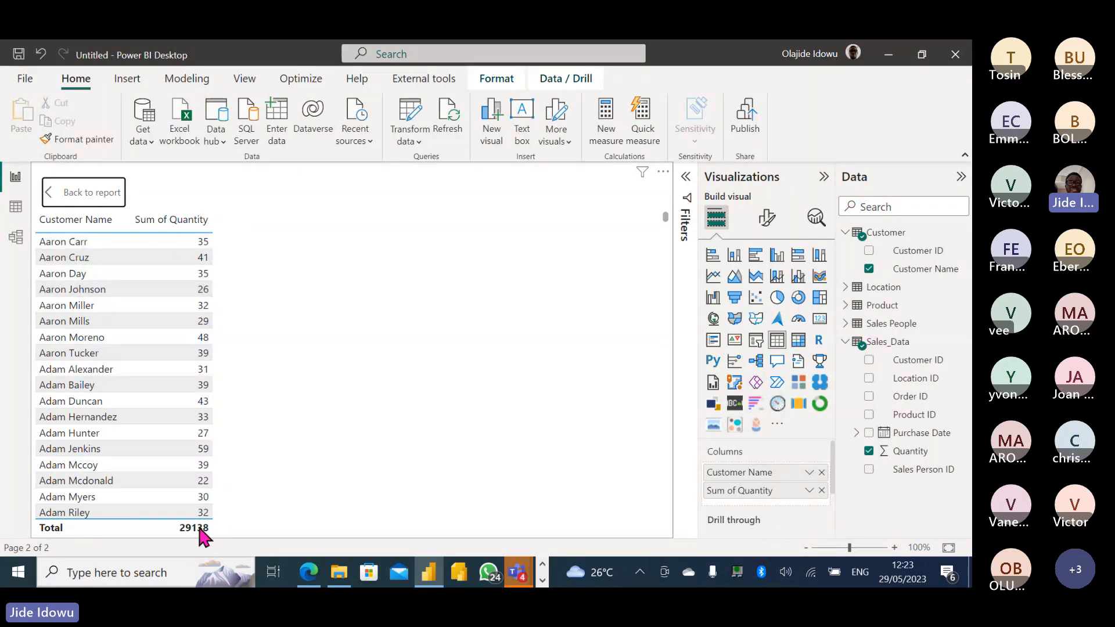
Leave Focus mode to see the 29K card above the customer quantity table.
click(93, 193)
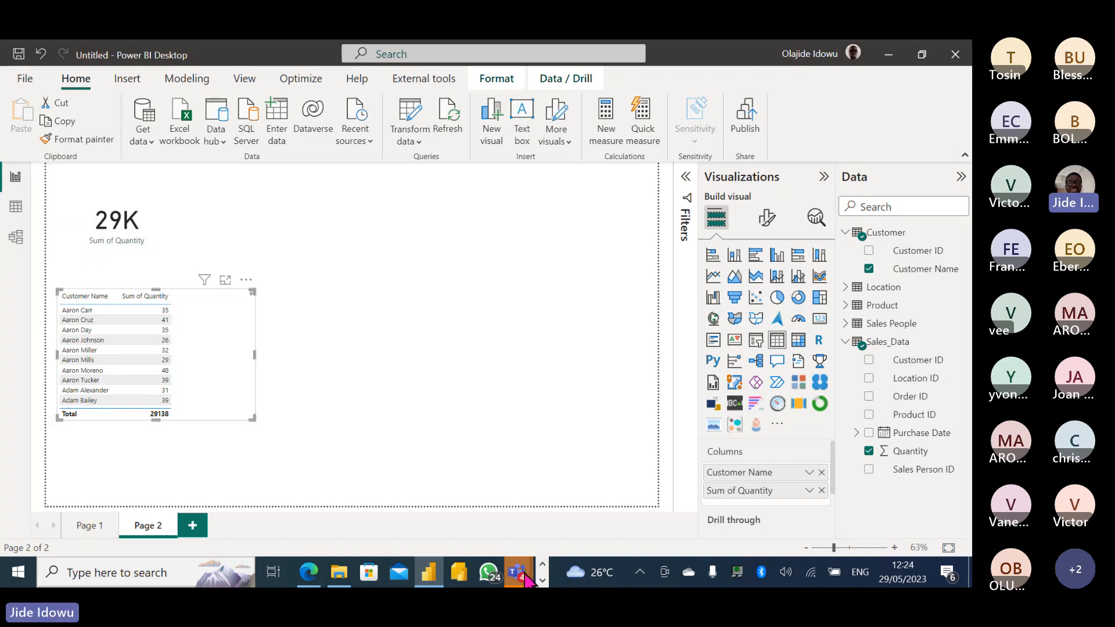
mouse_move(527, 577)
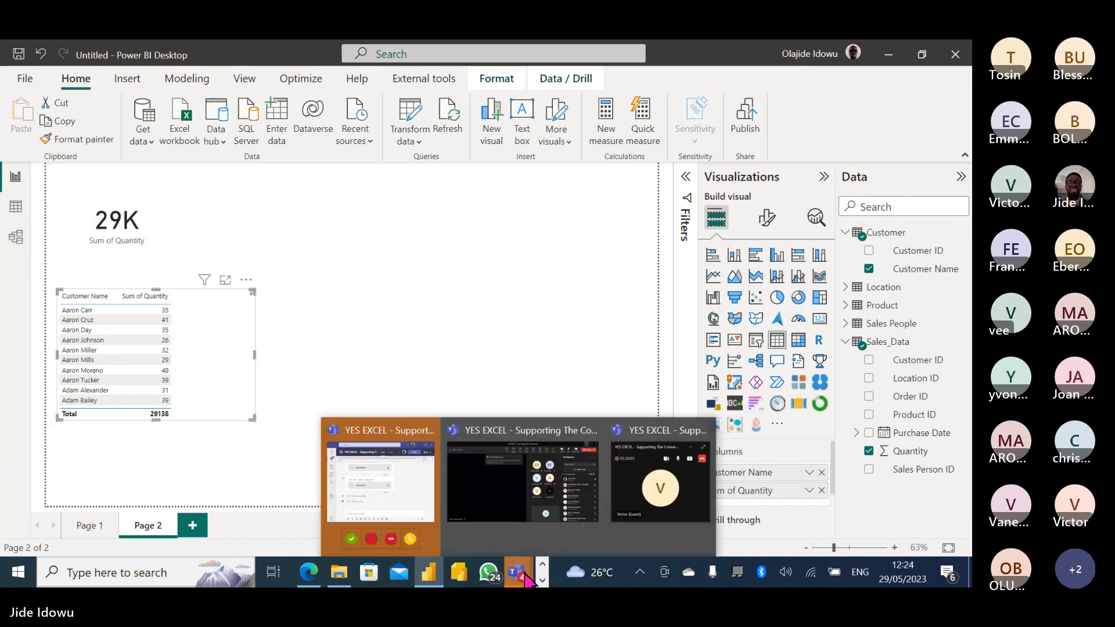
click(510, 512)
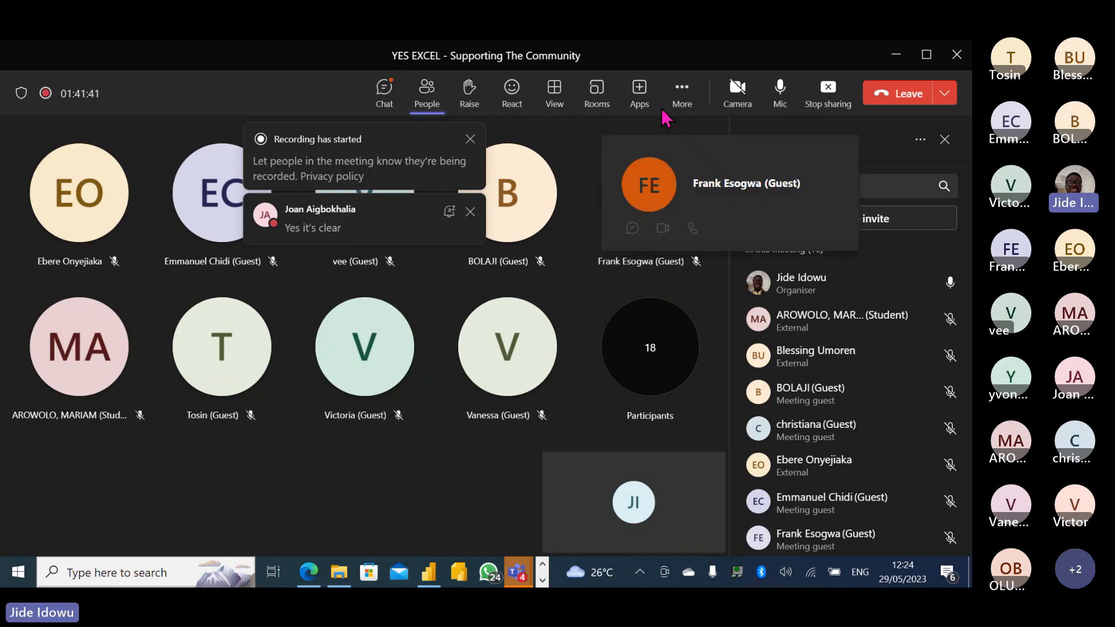
click(896, 58)
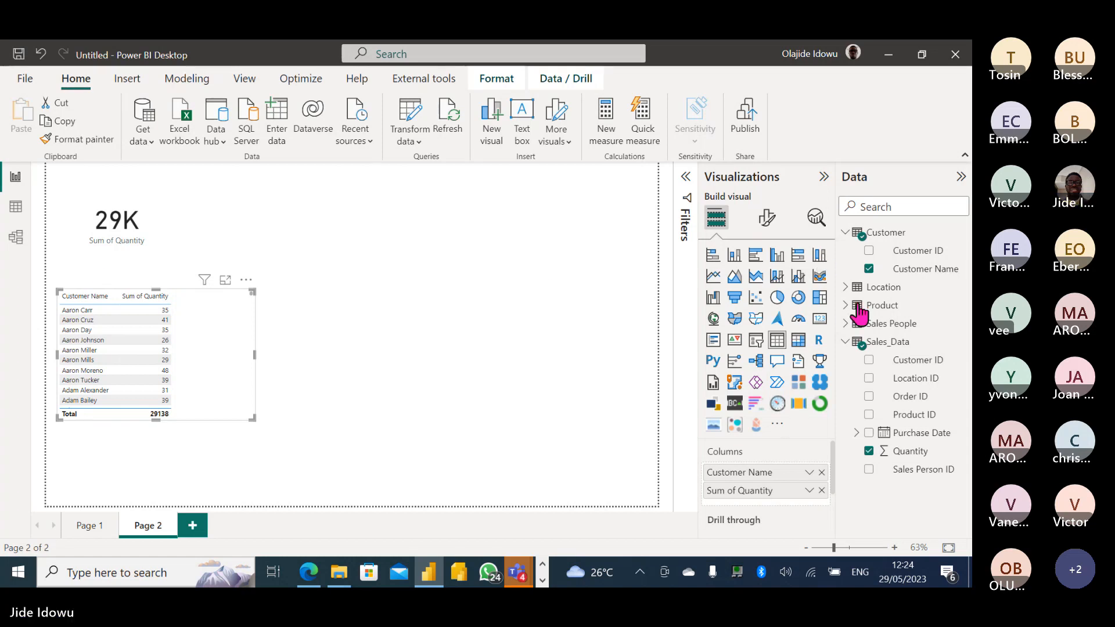
In Model view, link Sales_Data to Product, Sales People and Location via Product ID, Sales Person ID and Location ID.
click(15, 237)
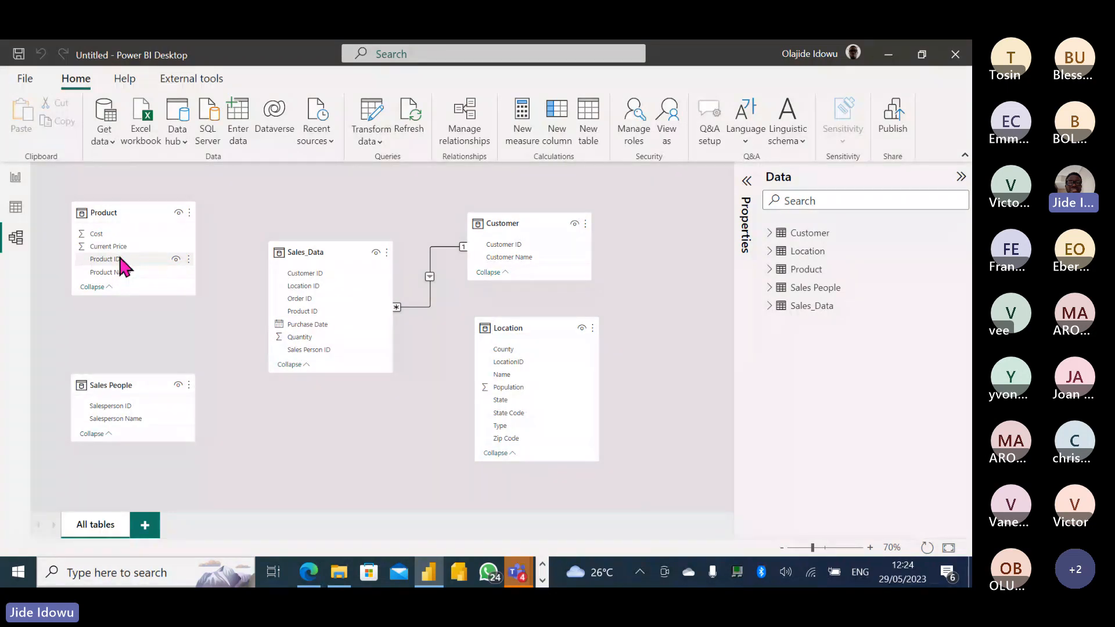
drag(121, 258, 328, 308)
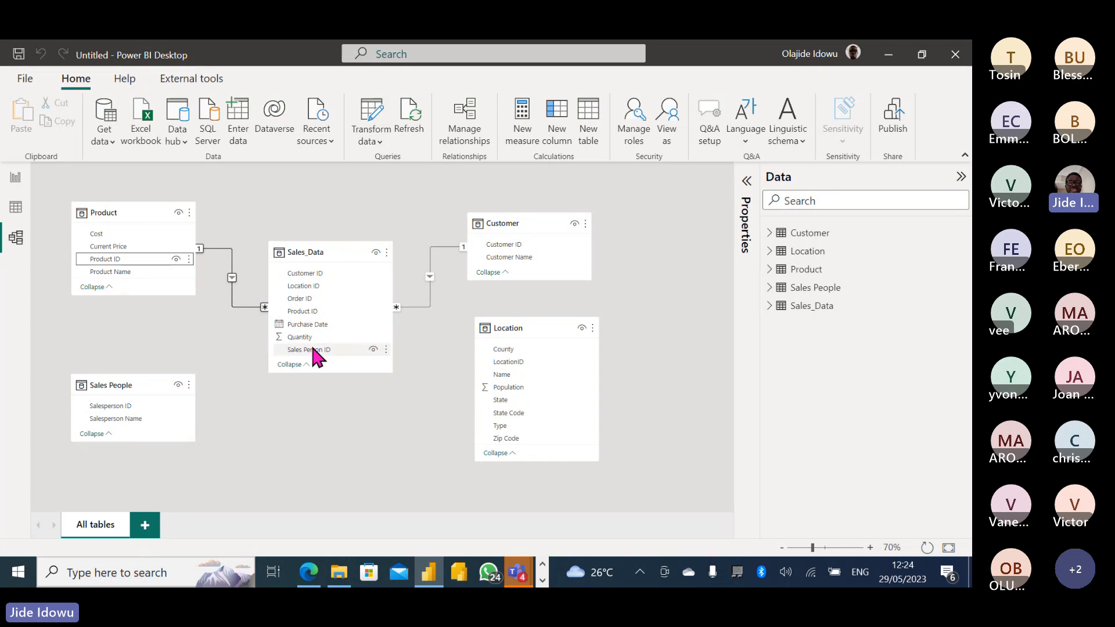
drag(314, 348, 169, 403)
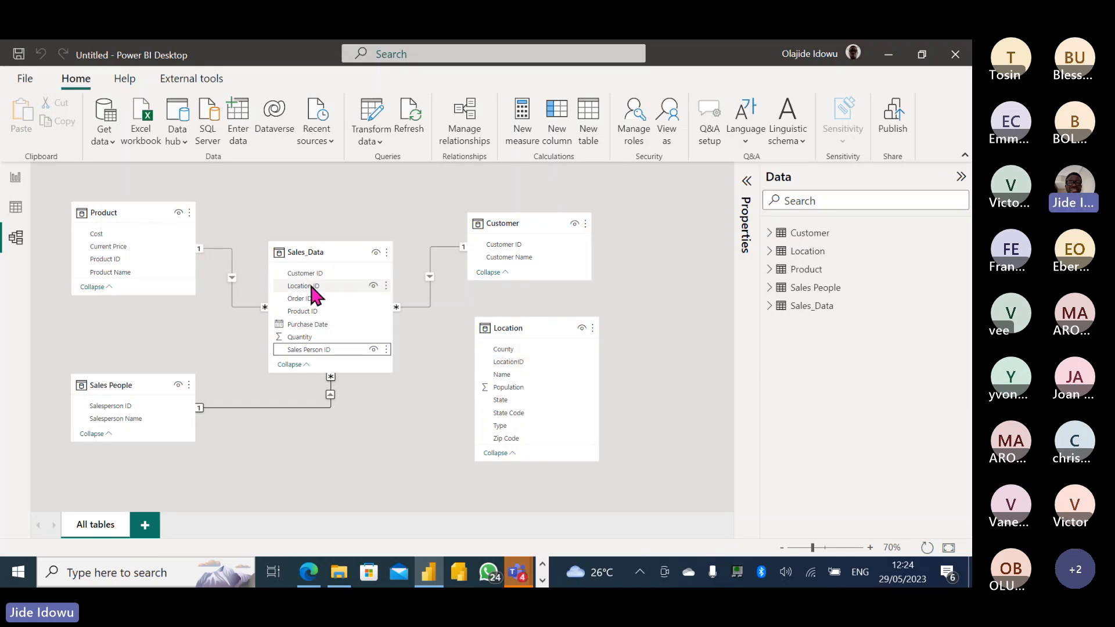
drag(313, 293, 503, 360)
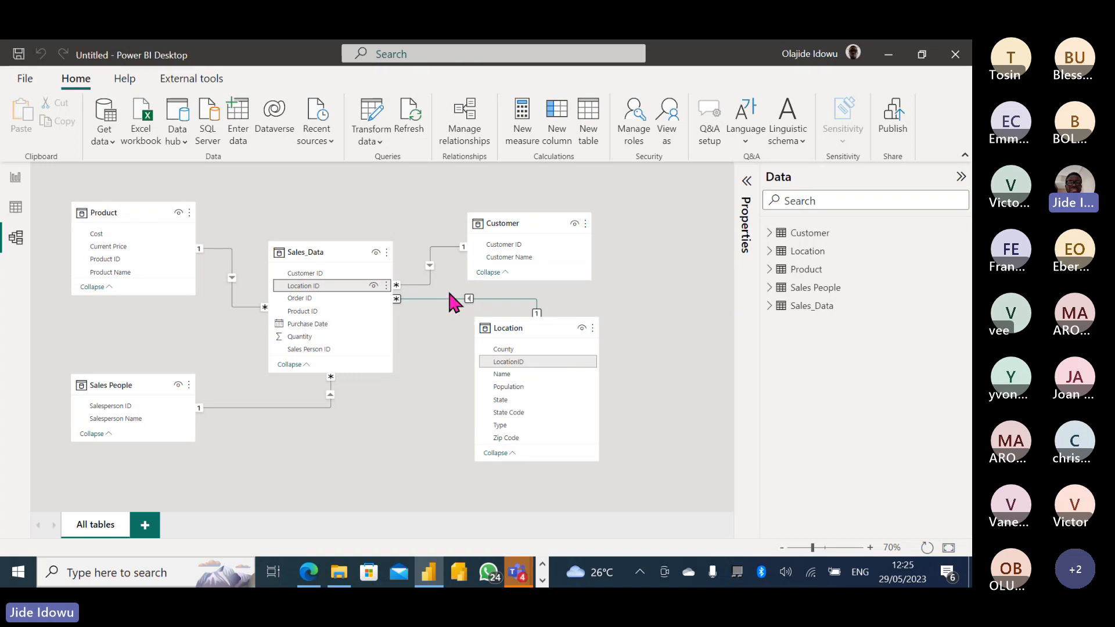
Delete the Customer relationship and check the report table, now showing 29138 for every customer.
right_click(428, 264)
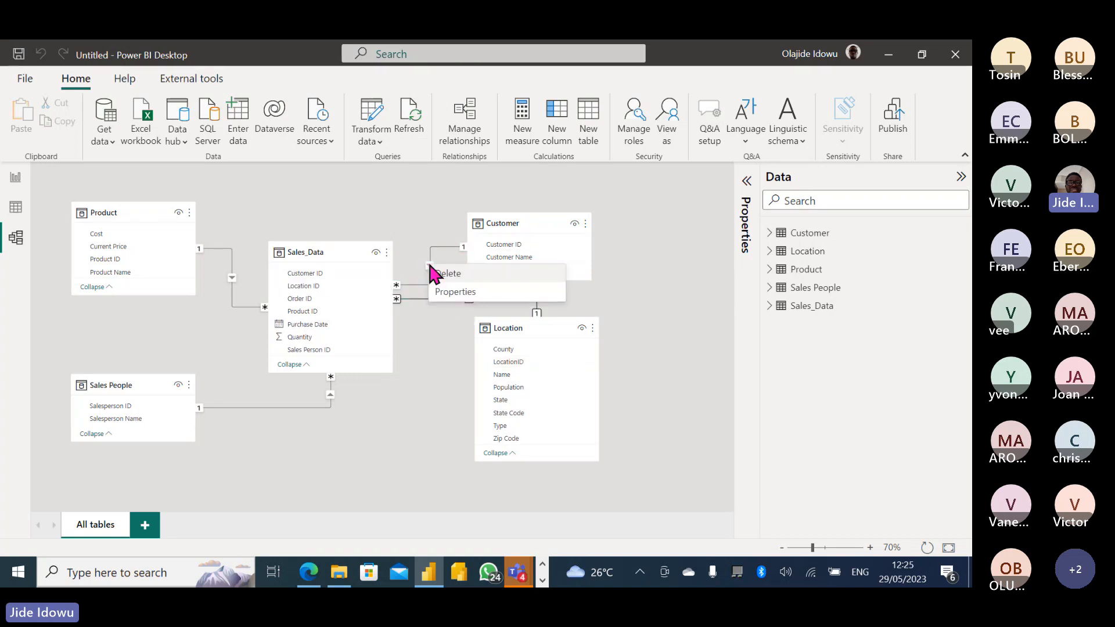
click(452, 282)
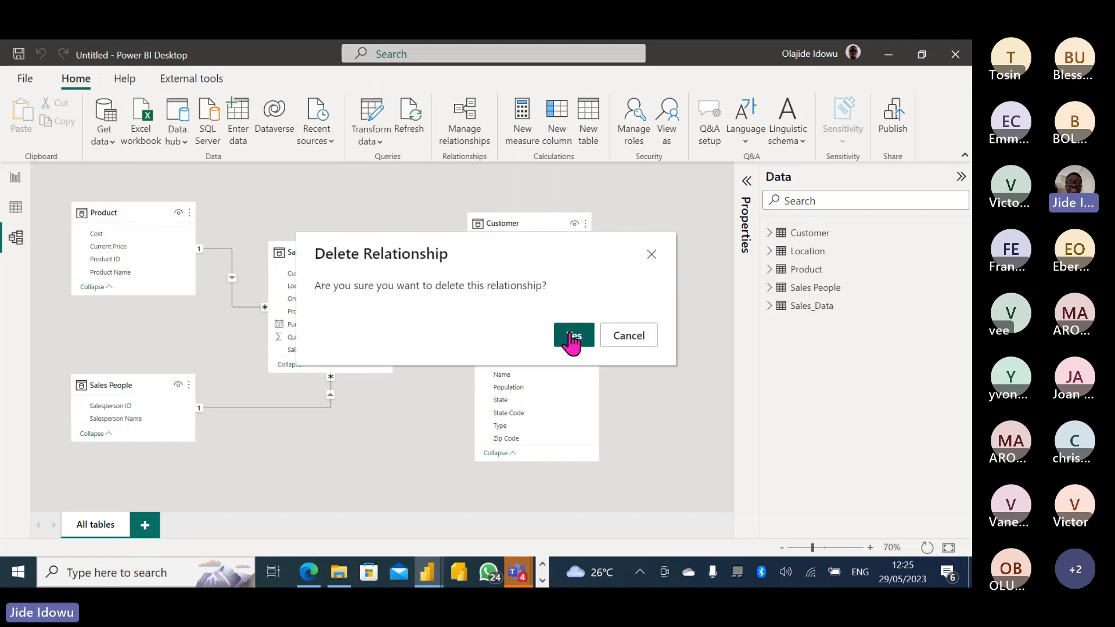
click(571, 335)
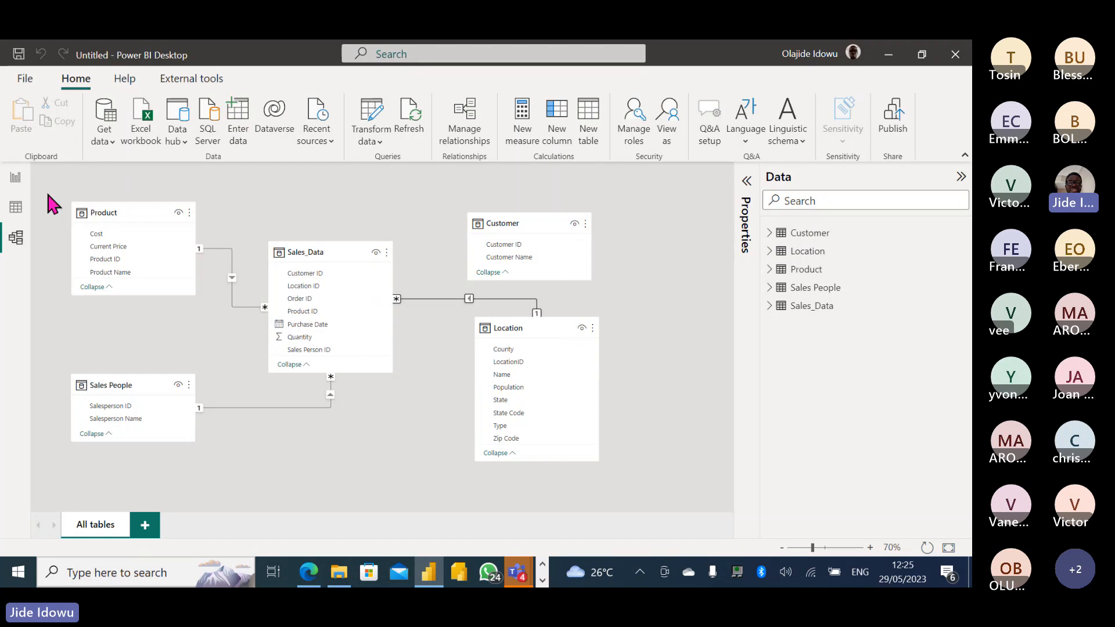
click(18, 183)
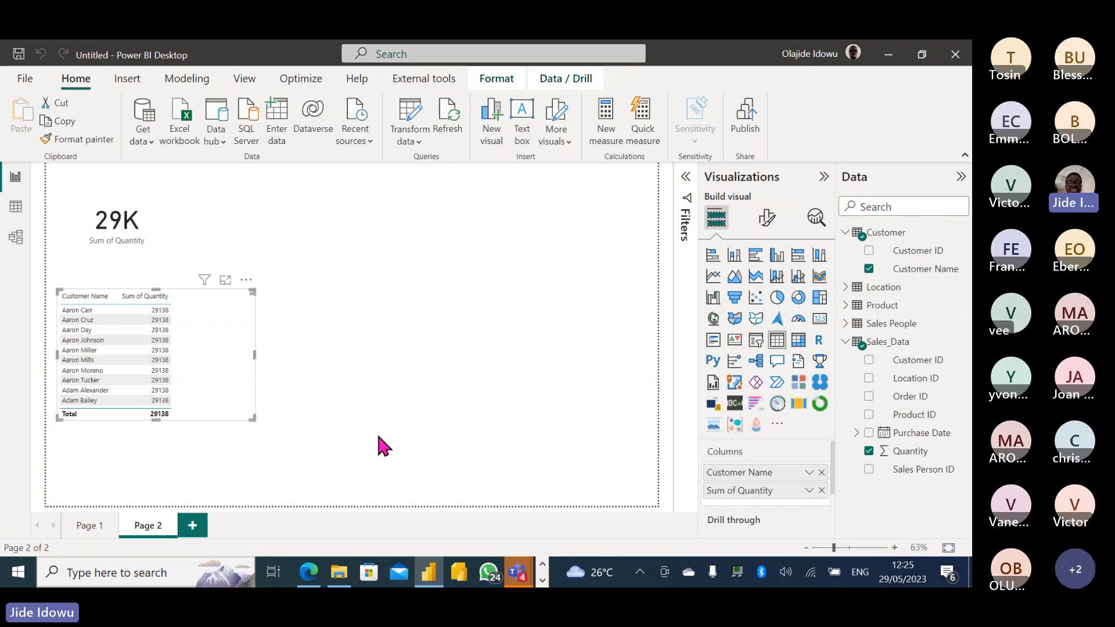
click(88, 319)
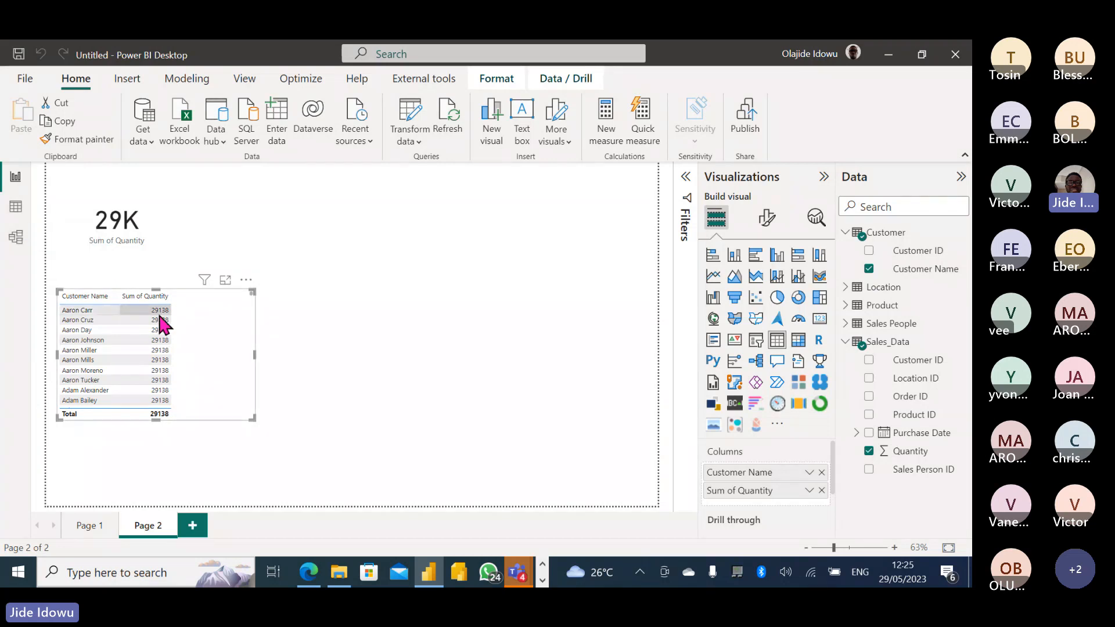
Relink Customer ID to Sales_Data's Customer ID, verify per-customer quantities, then return to Model view.
click(17, 237)
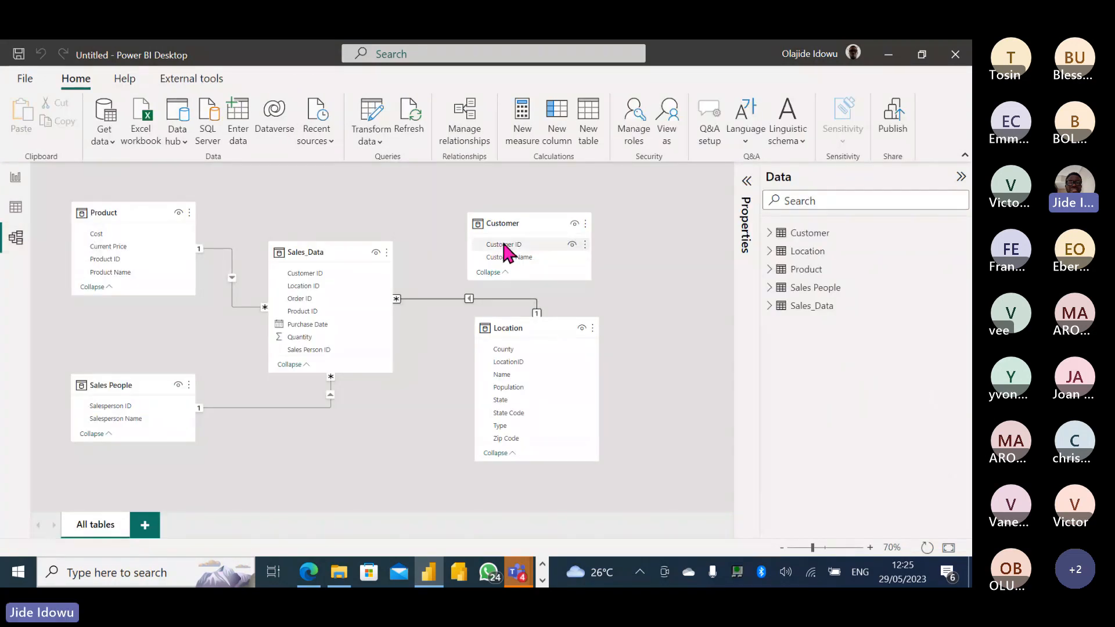
drag(504, 244, 353, 271)
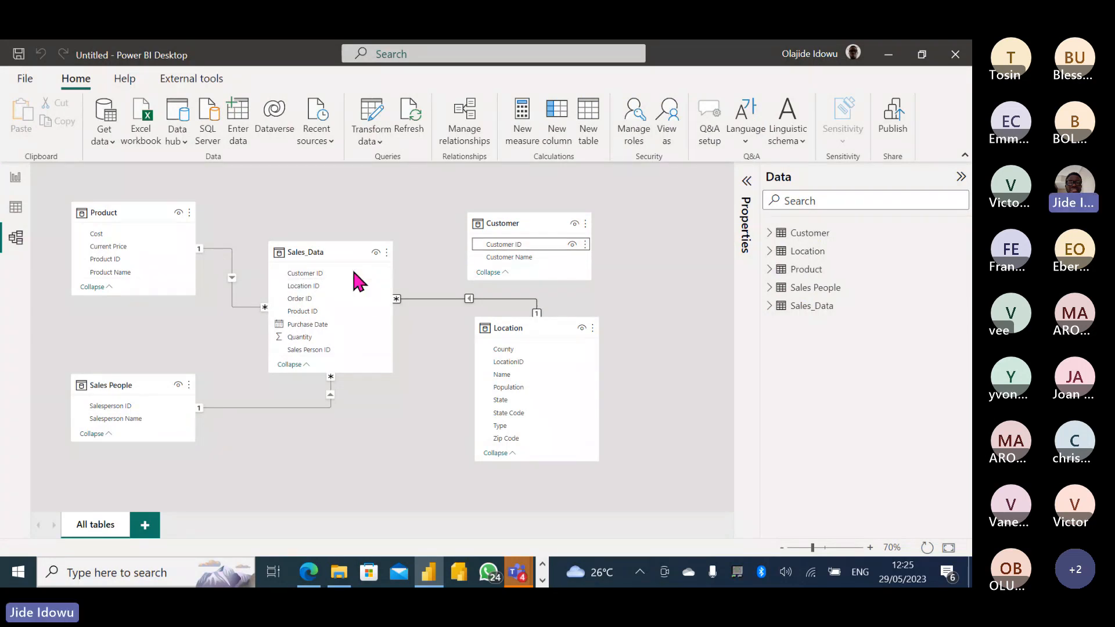
click(16, 180)
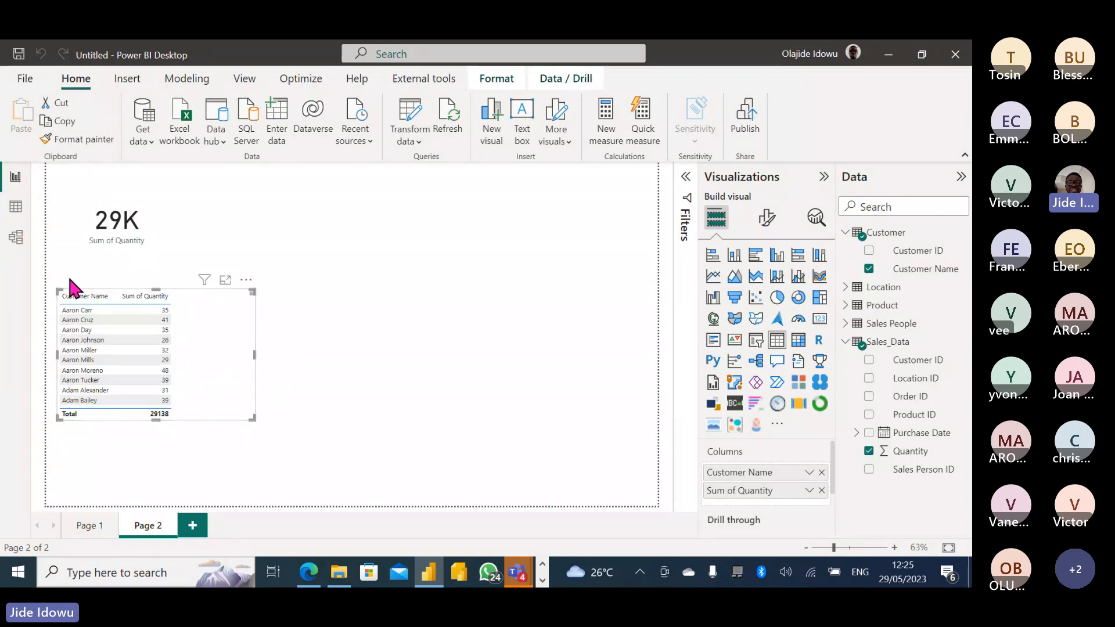
click(17, 237)
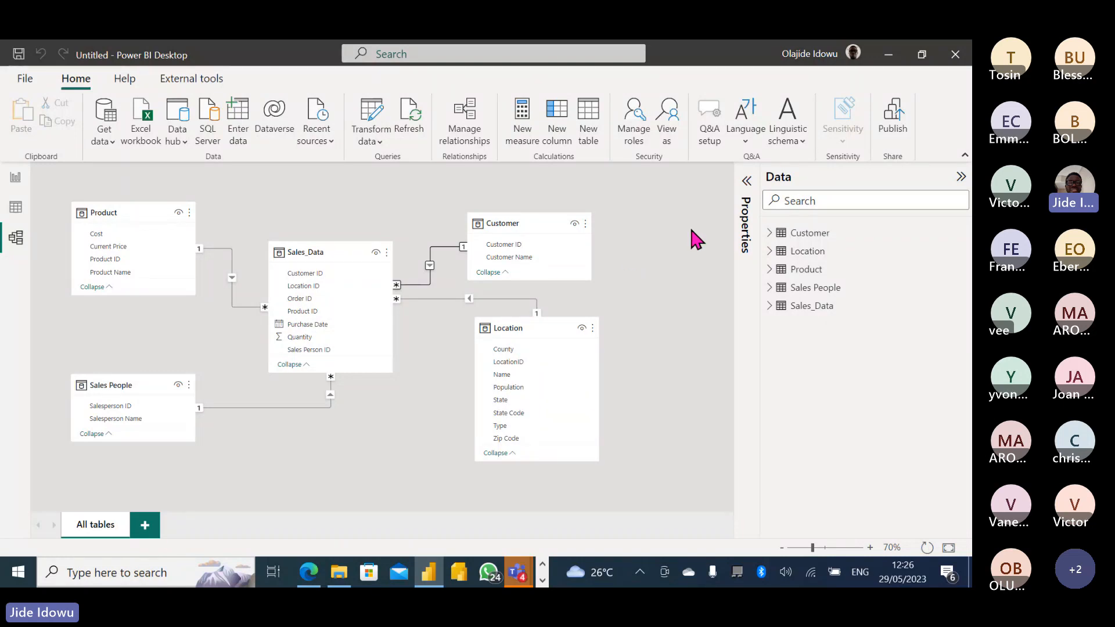
Open Properties for Sales_Data's Quantity field, add then remove a comma in Synonyms, and deselect.
click(309, 337)
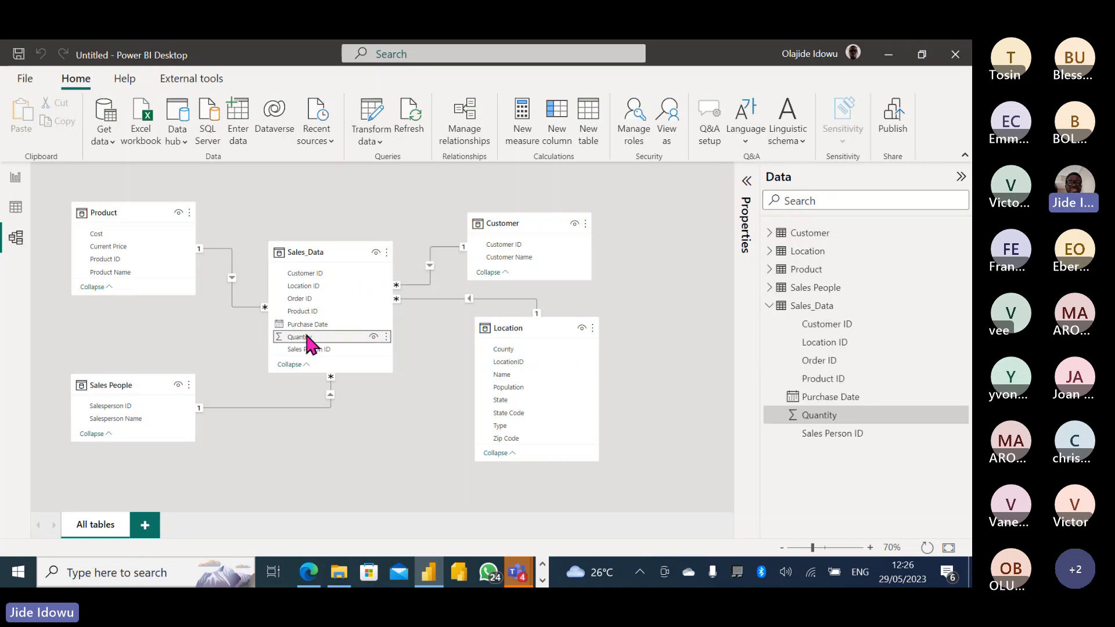
click(746, 185)
click(604, 378)
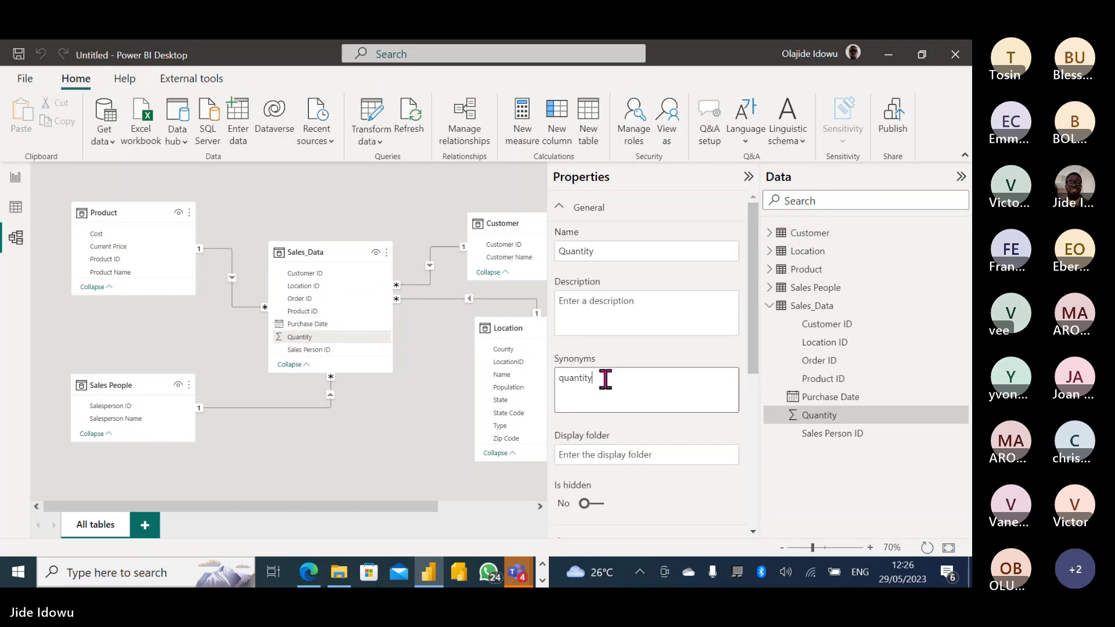
text(,)
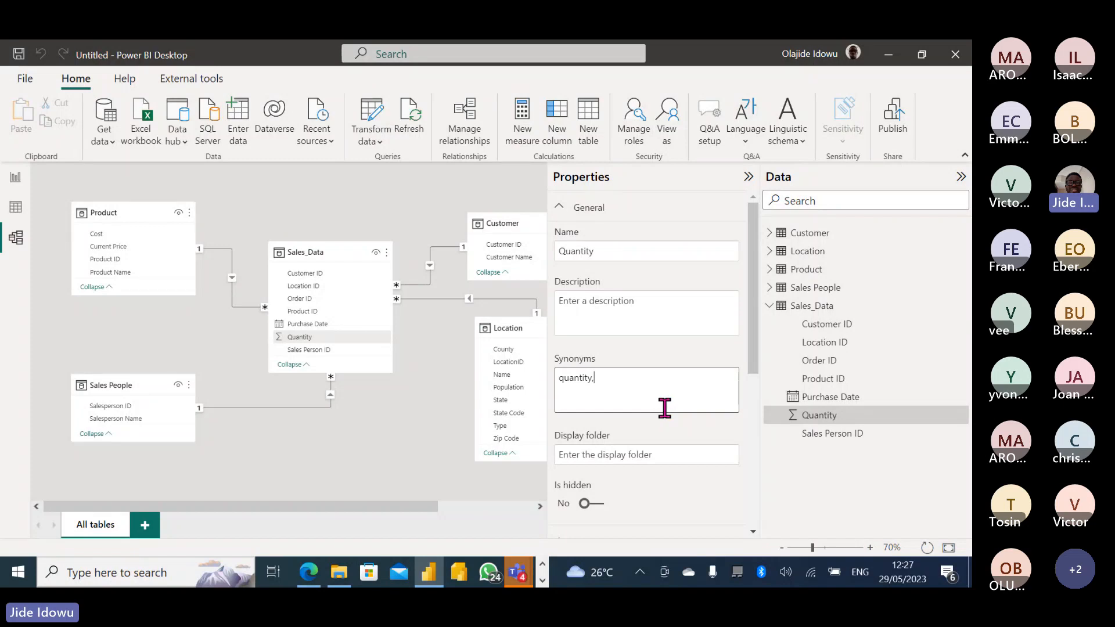
key(BackSpace)
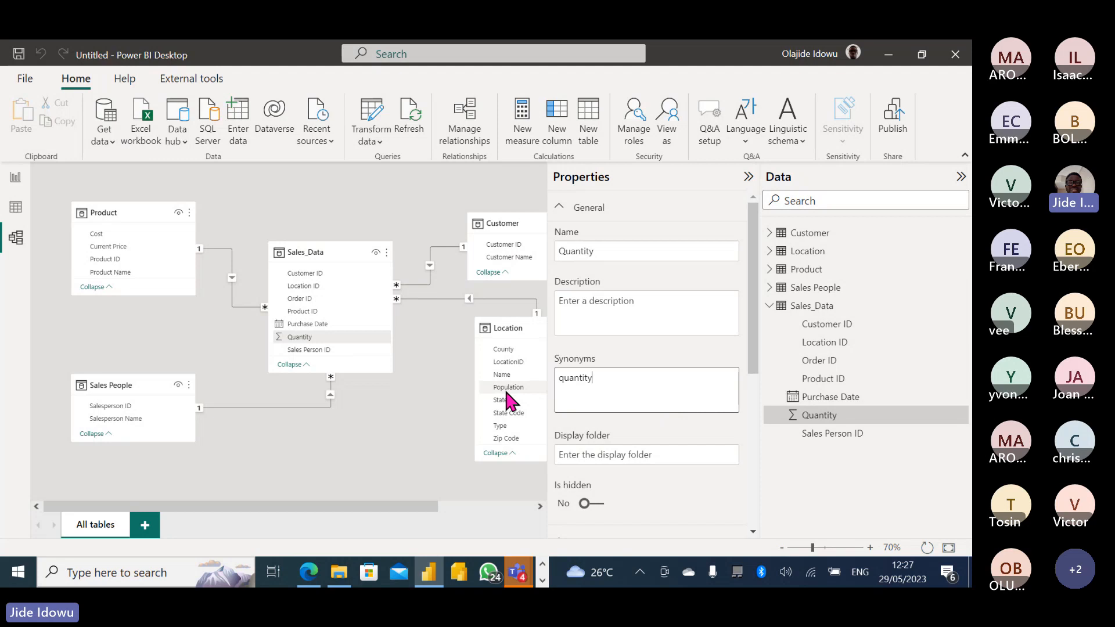
click(443, 362)
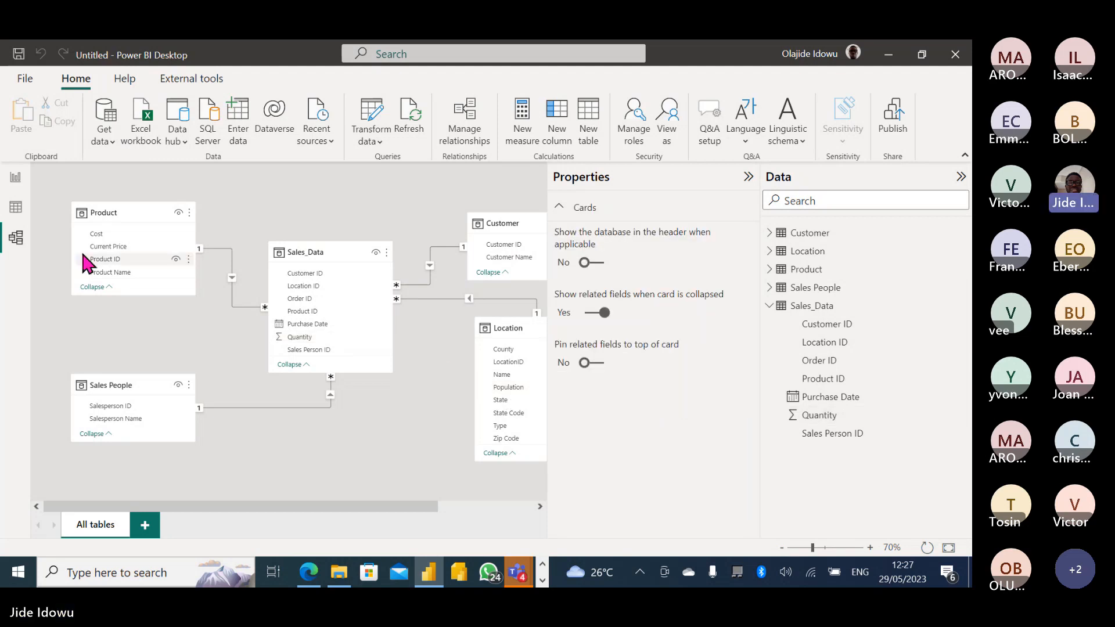
In Table view, look at the Sales_Data rows and then the Product table.
click(16, 207)
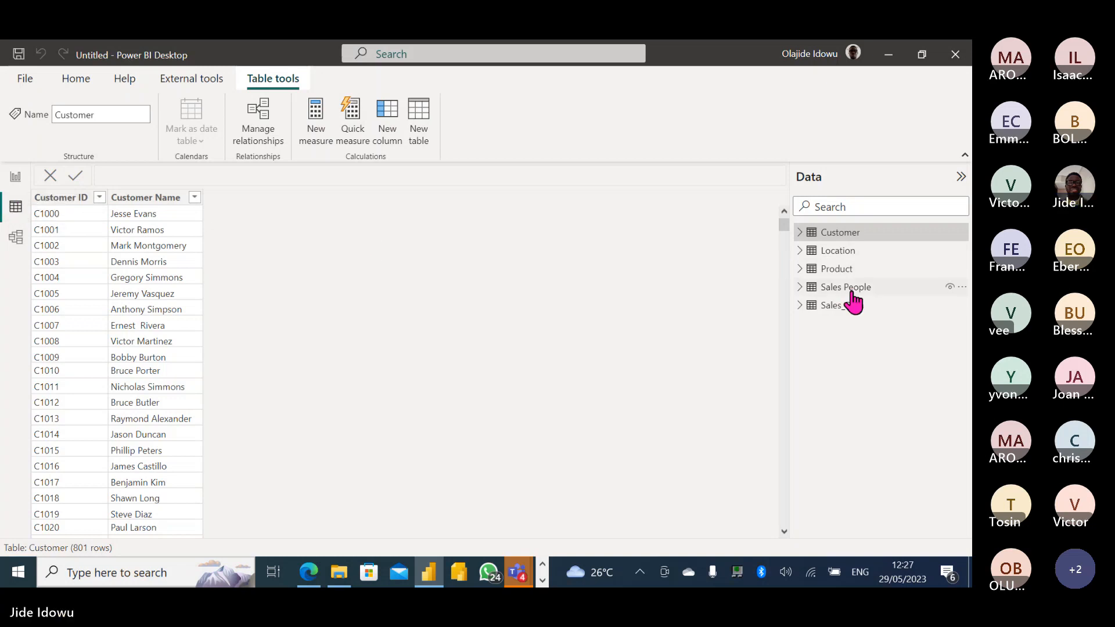
click(844, 308)
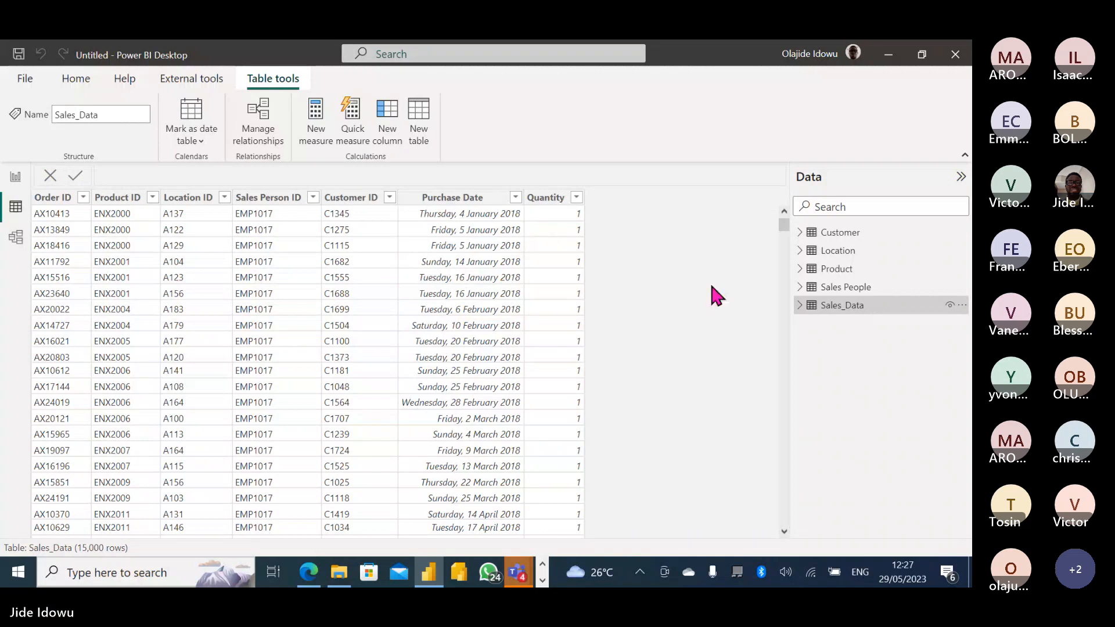
click(833, 270)
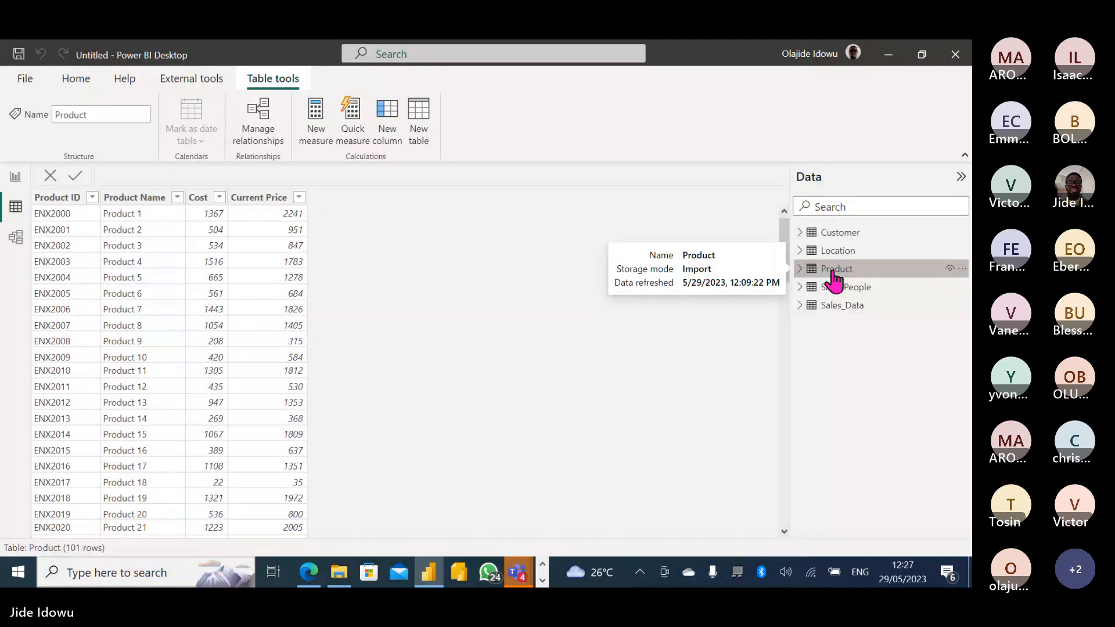
Compare Product's Cost and Current Price columns, then return to Sales_Data's 15,000 rows.
click(199, 199)
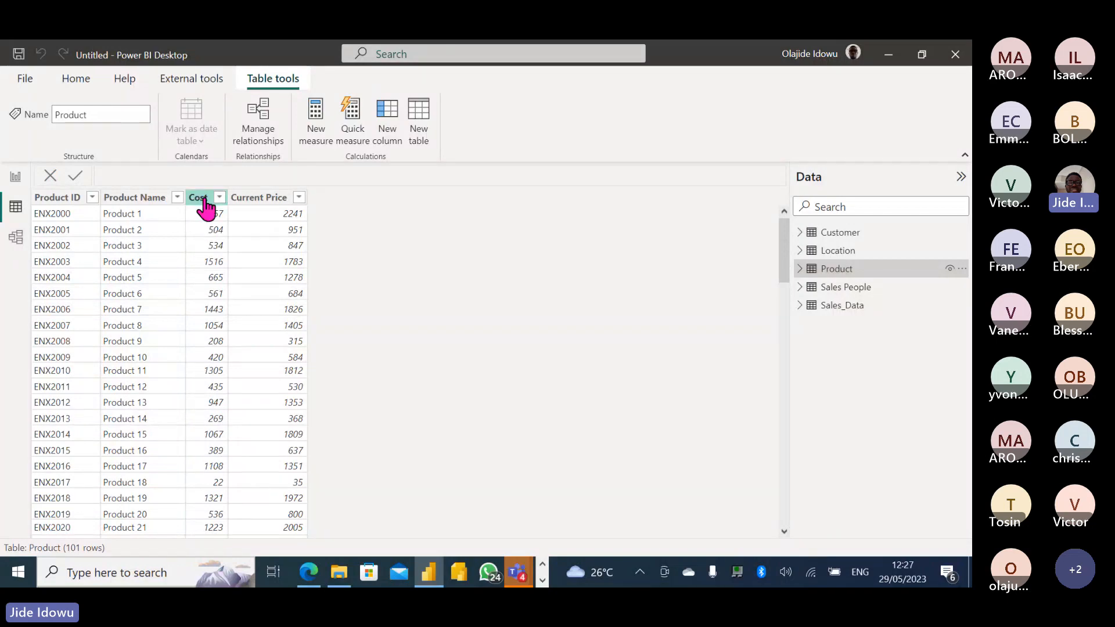
click(255, 201)
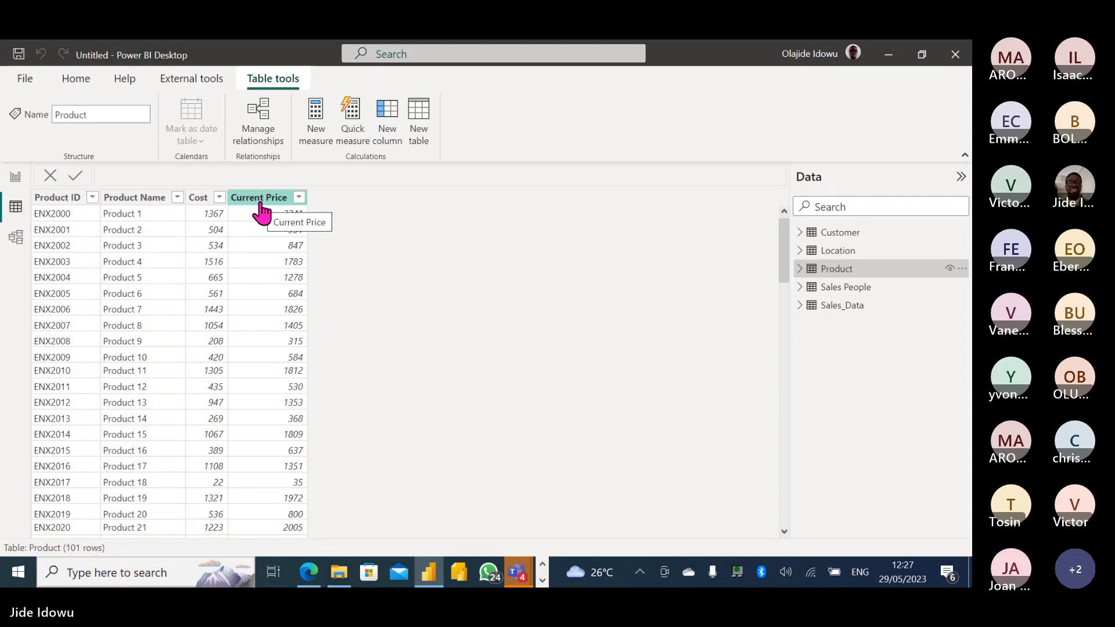
click(200, 199)
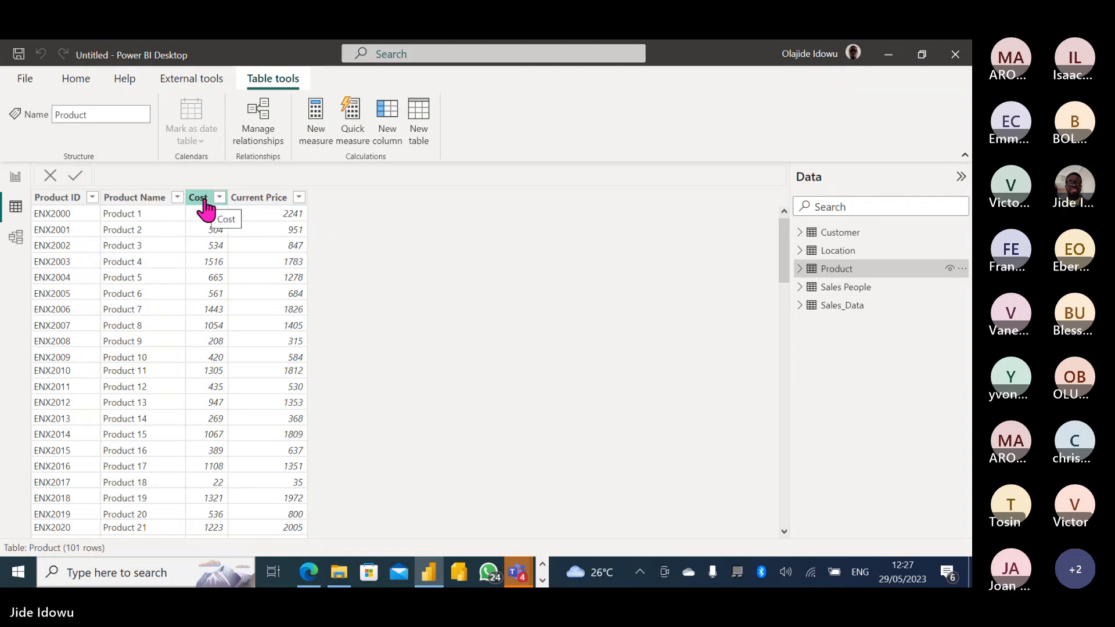
click(259, 200)
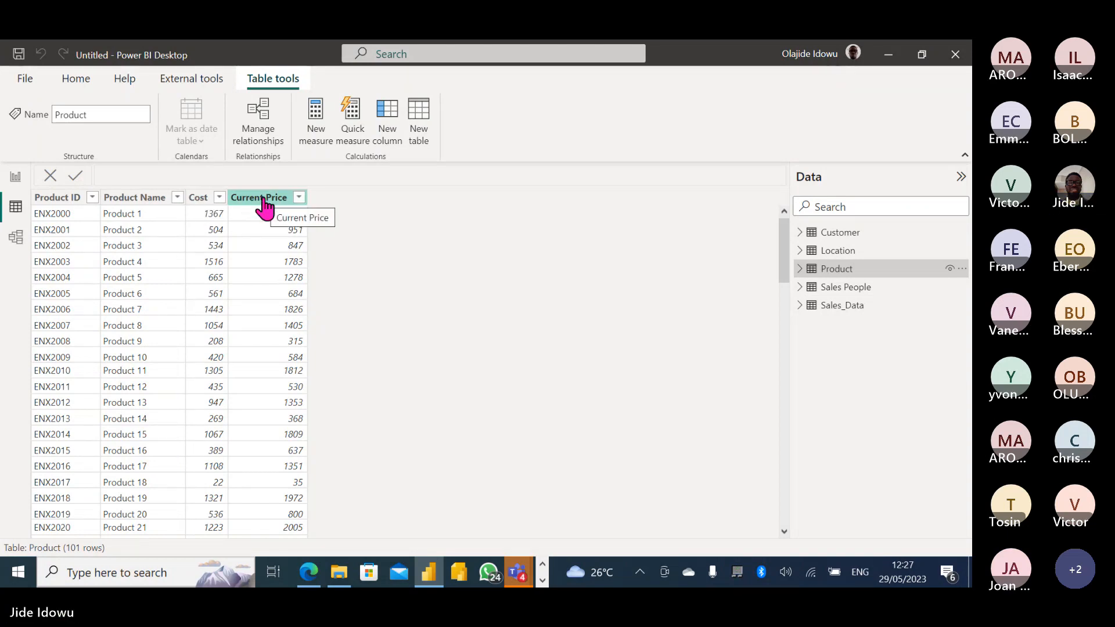
click(675, 312)
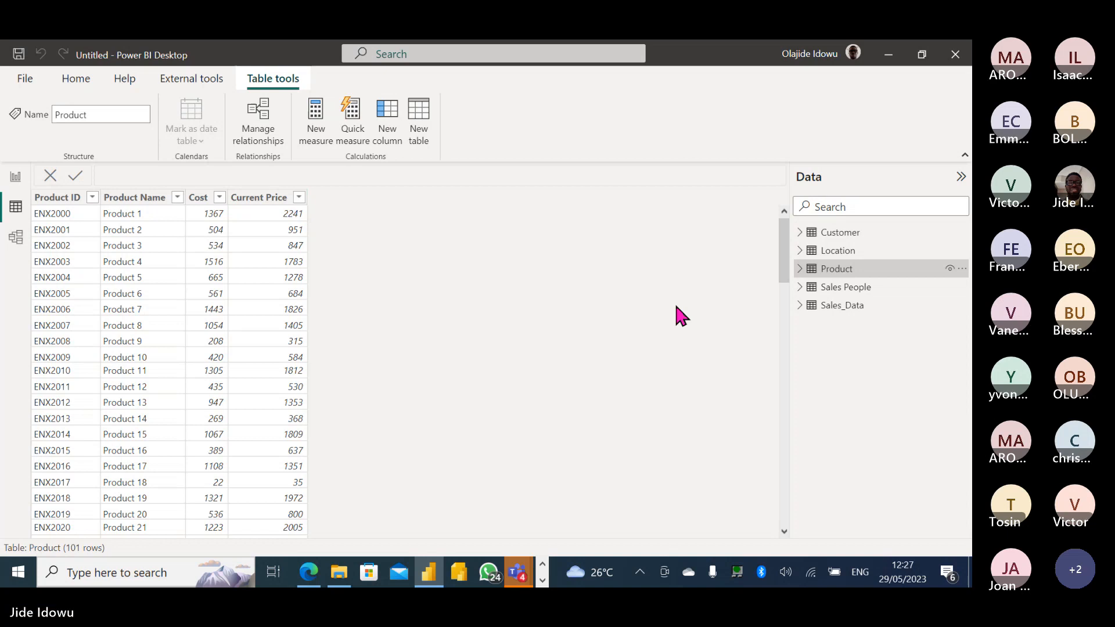
click(837, 307)
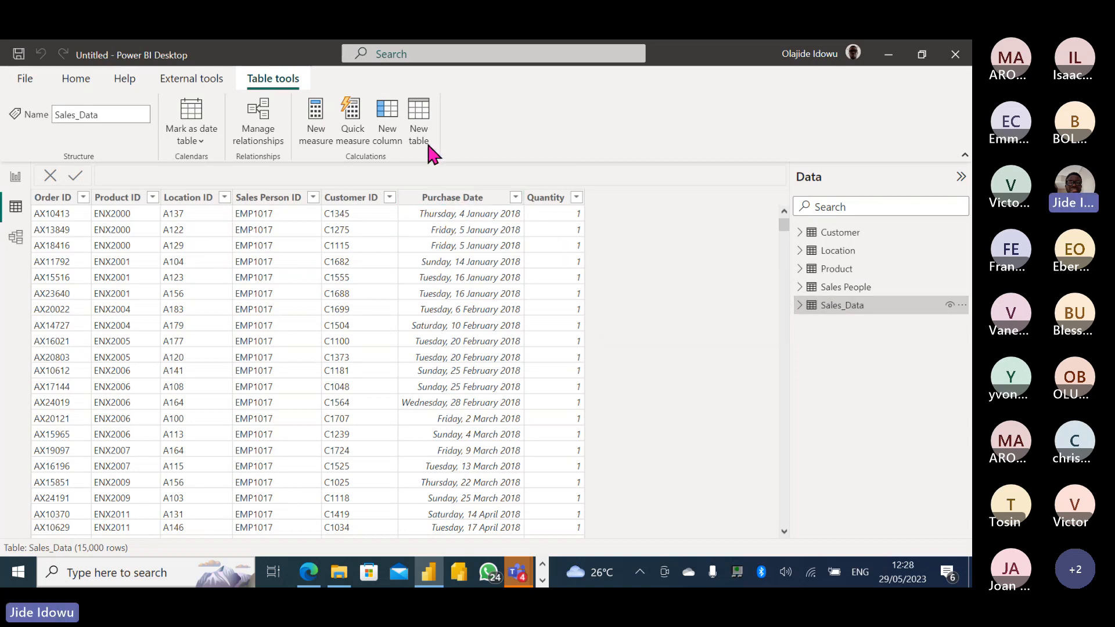
Add a new Sales_Data calculated column named Total Sales, then bring the Teams meeting forward.
click(388, 123)
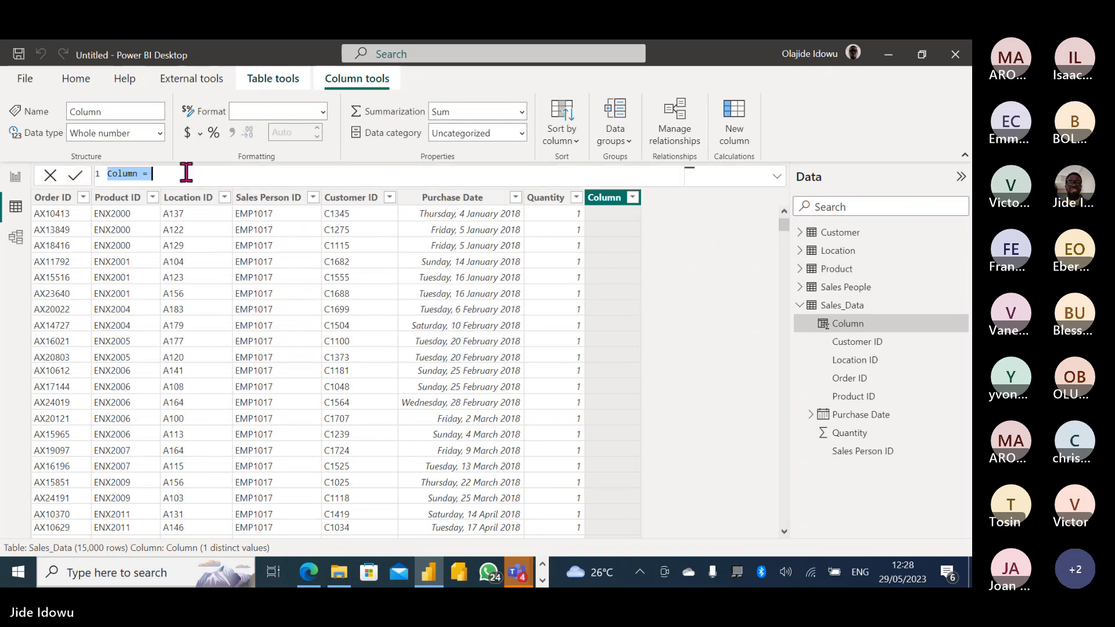
click(139, 173)
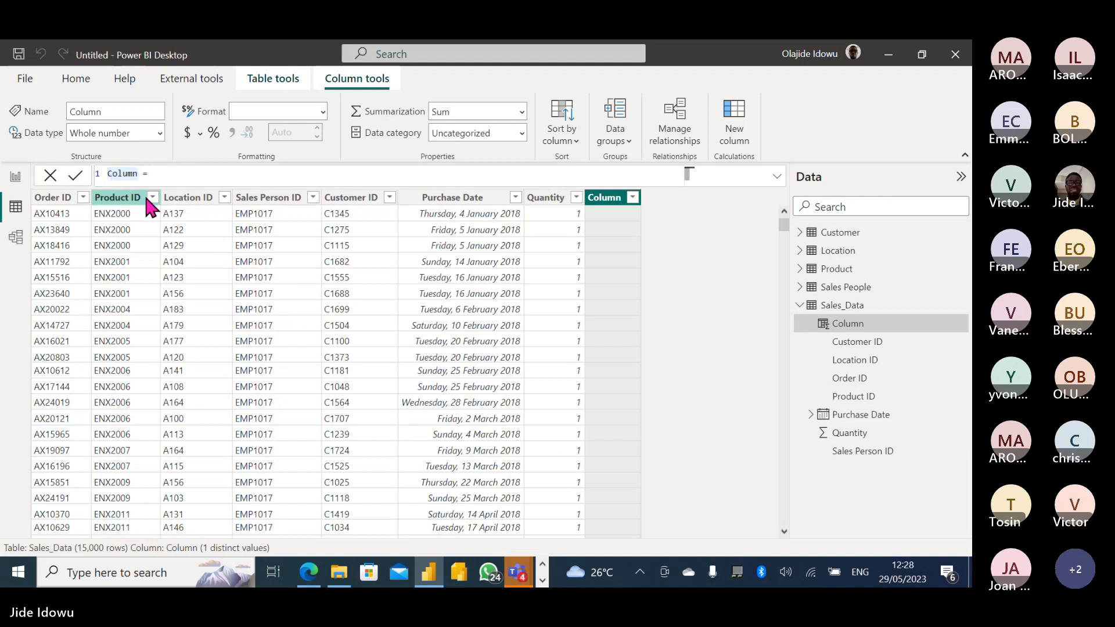
key(BackSpace)
key(BackSpace)
key(BackSpace)
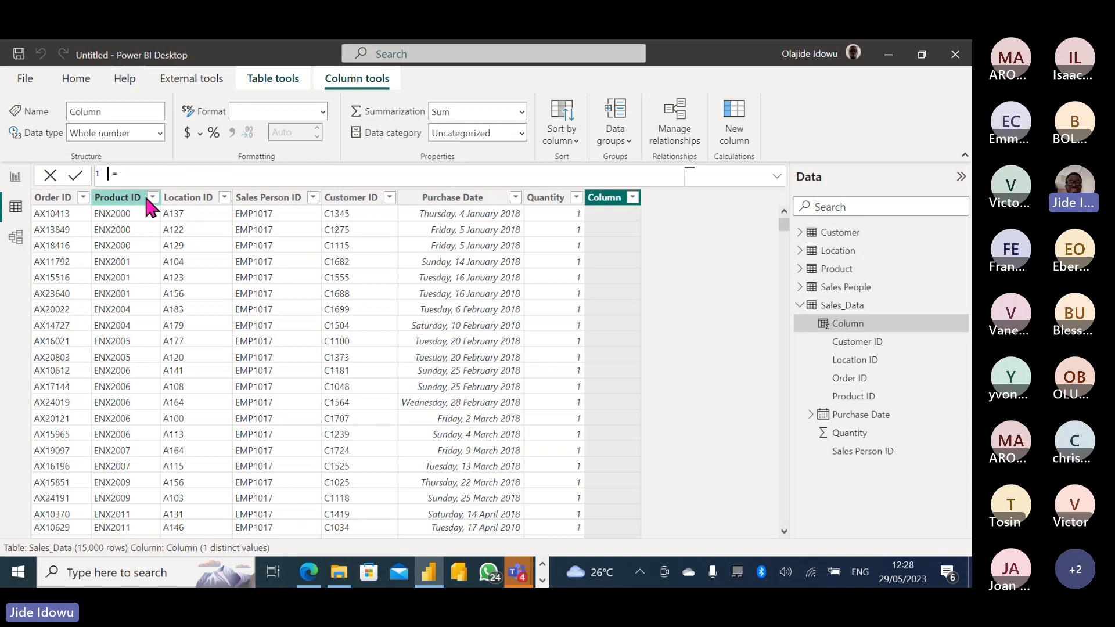
text(Total Sales)
mouse_move(518, 572)
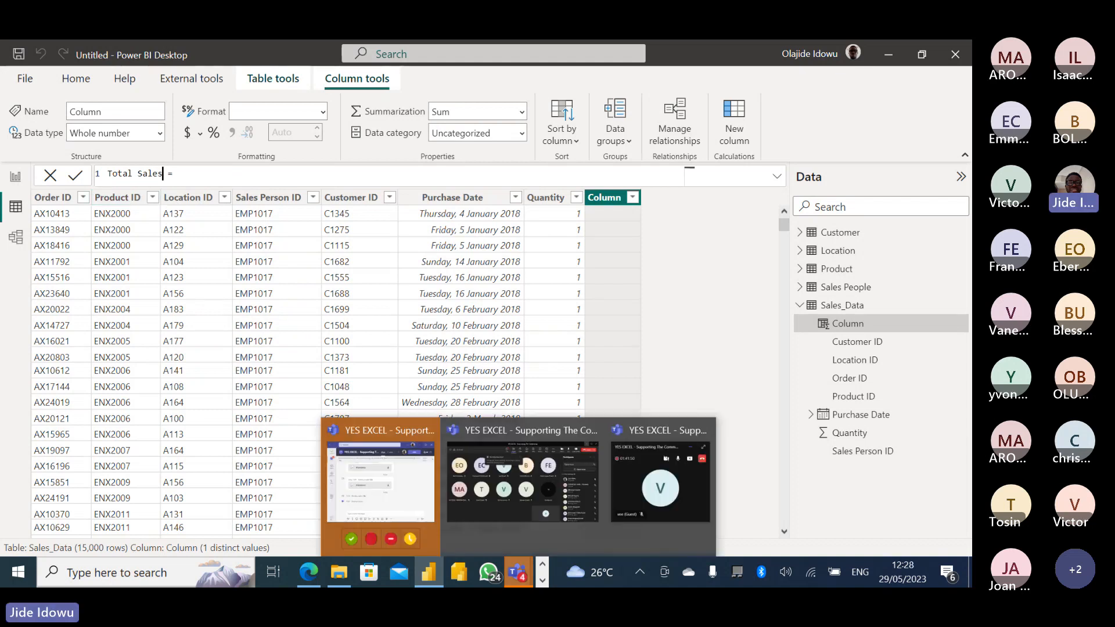
click(523, 504)
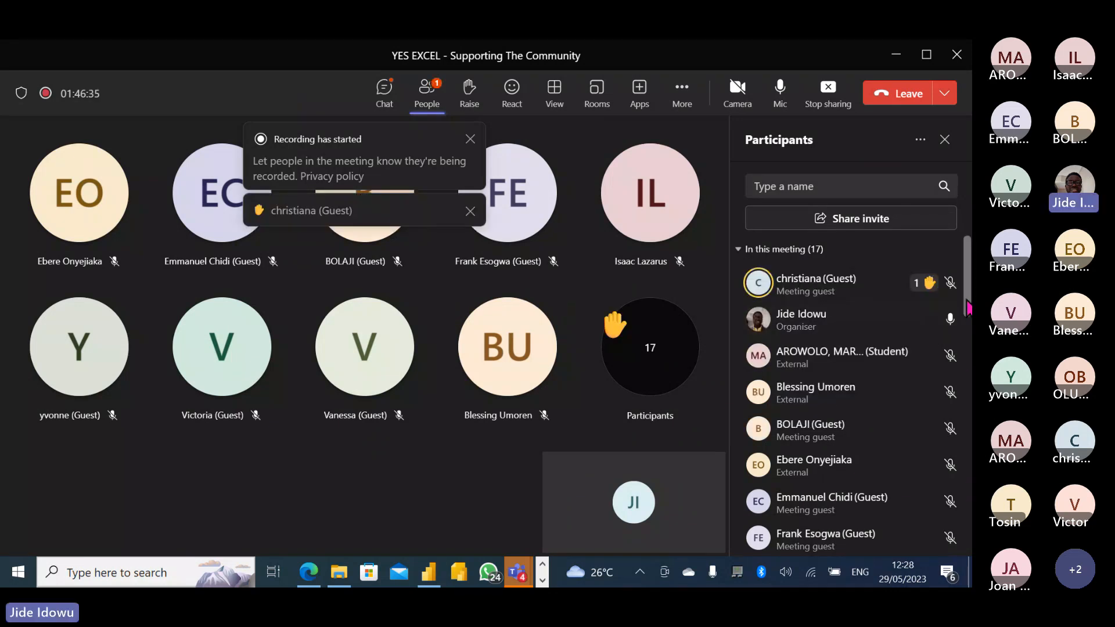
Scroll the Teams participant list, then minimize the meeting to get back to Power BI.
scroll(965, 325, down, 3)
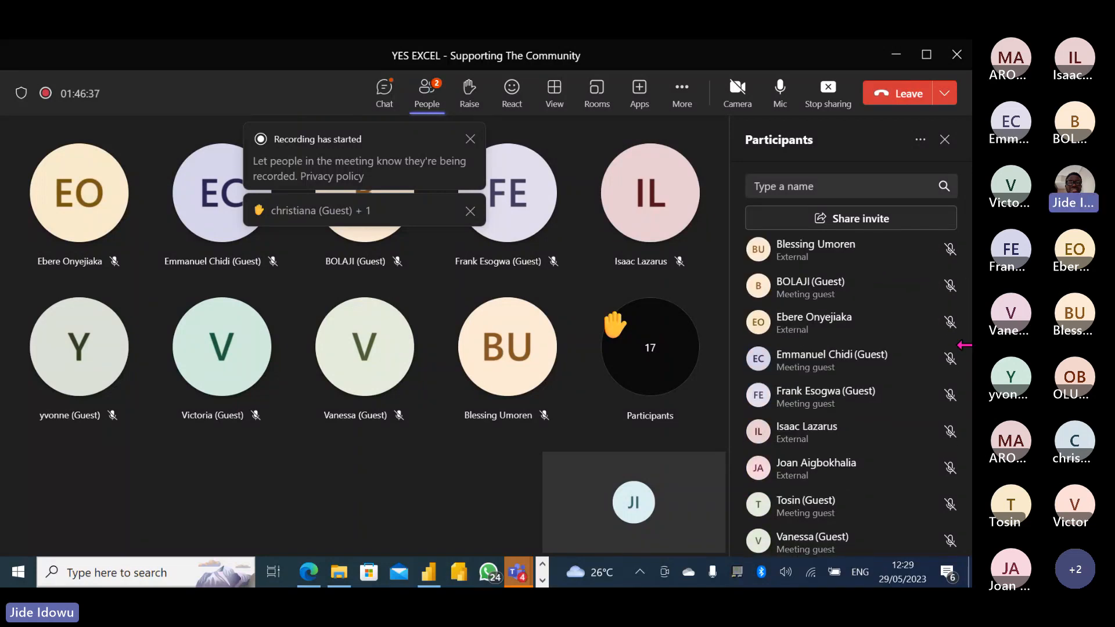
drag(967, 343, 969, 369)
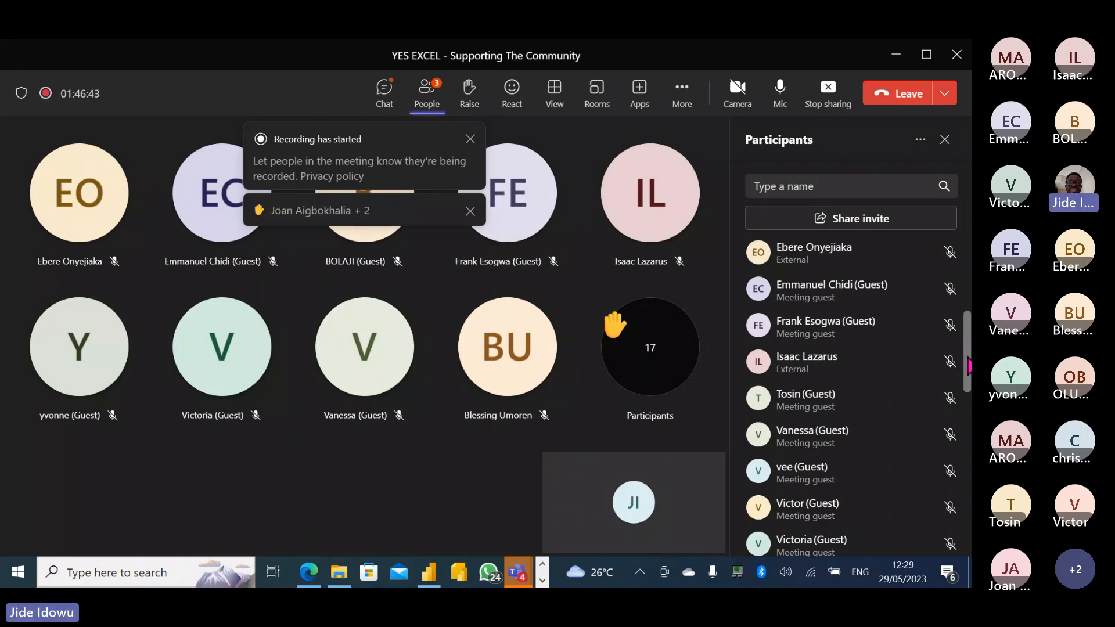
scroll(968, 370, down, 5)
scroll(970, 251, up, 3)
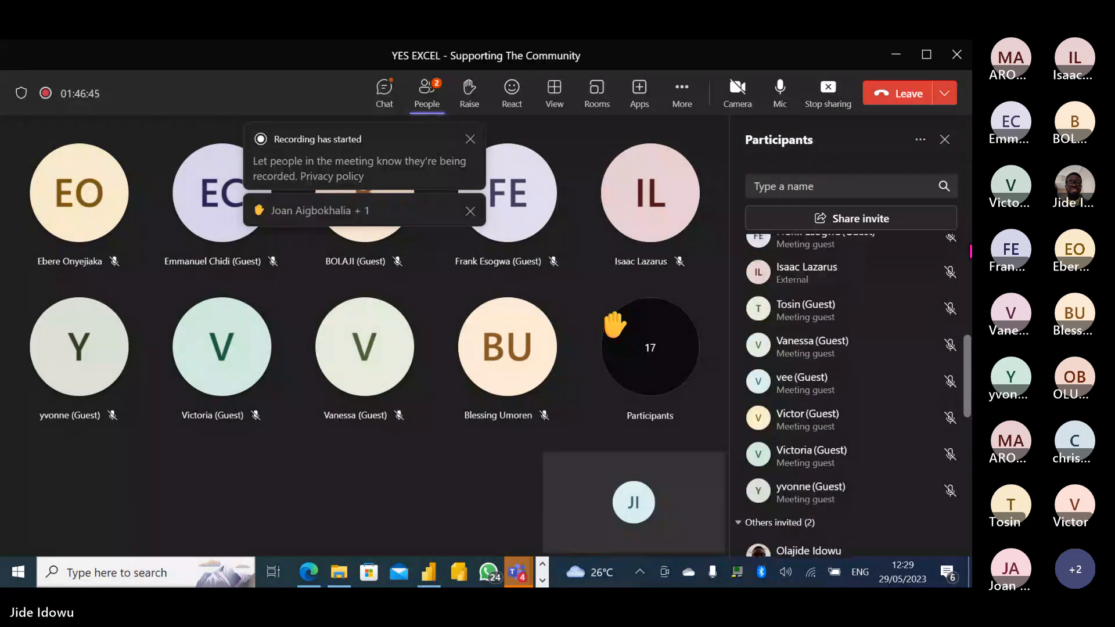
scroll(970, 250, up, 6)
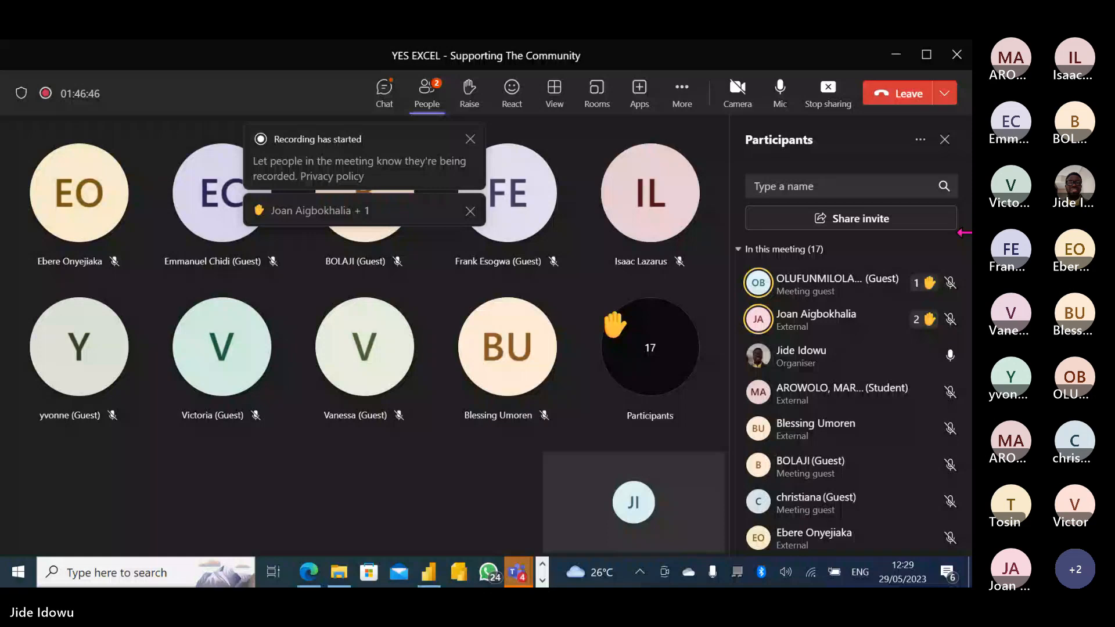
click(899, 58)
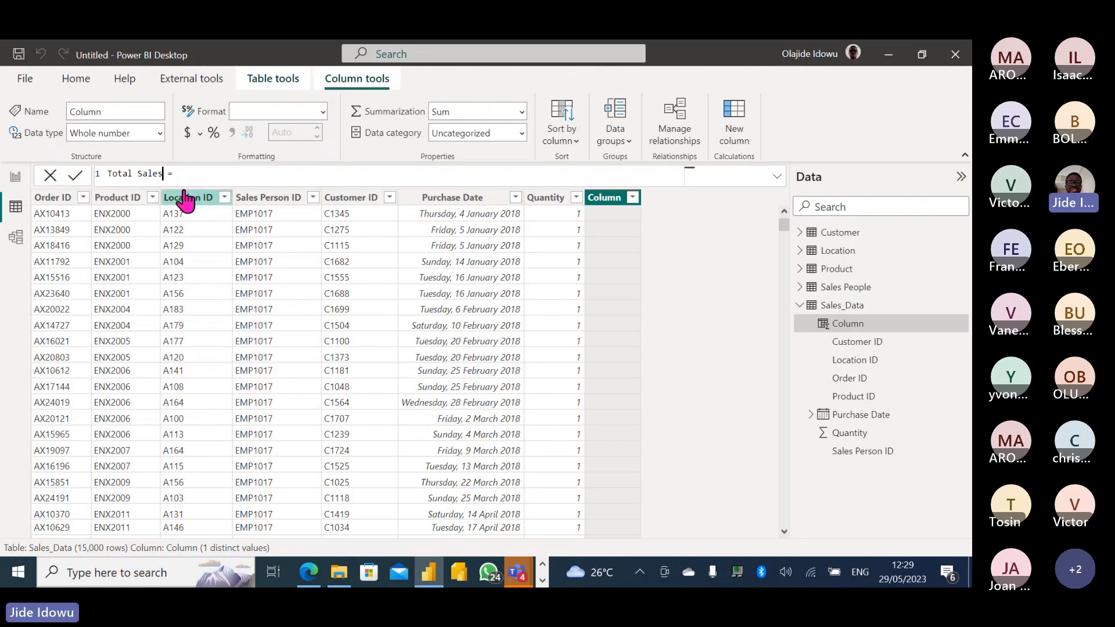
Write Total Sales = SUMX(Sales_Data,[Quantity] in the formula bar using autocomplete.
click(201, 172)
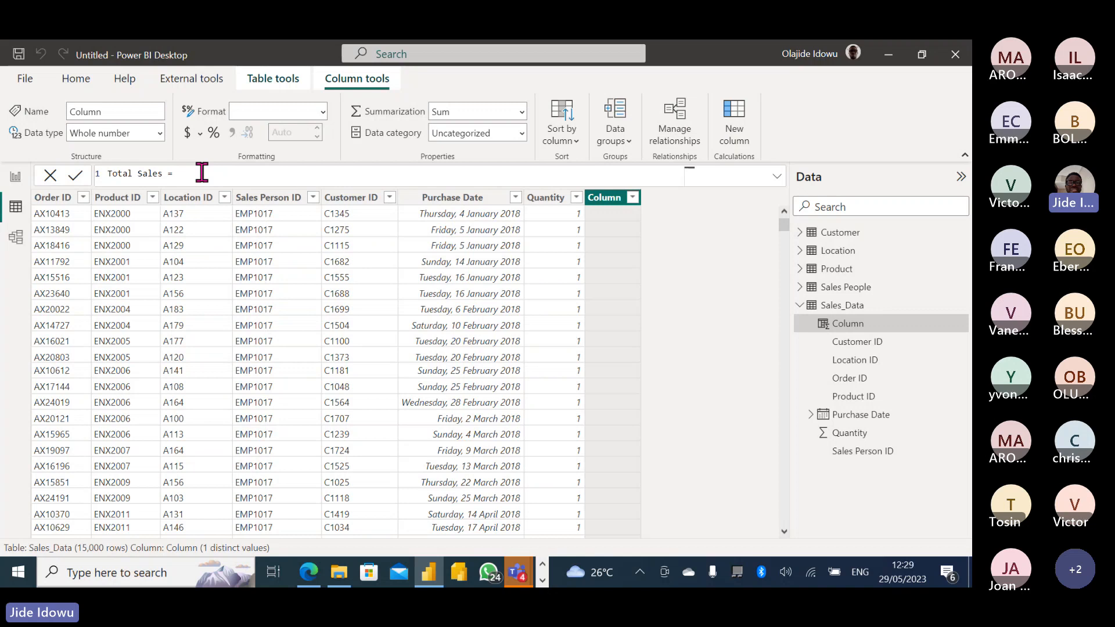
text(sumx)
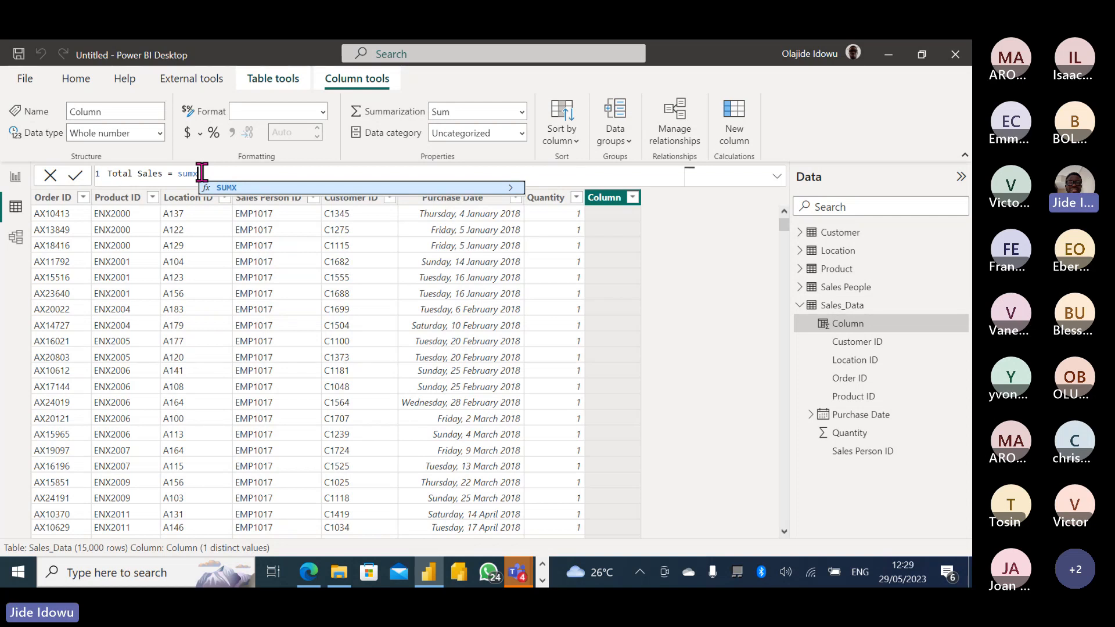
key(Tab)
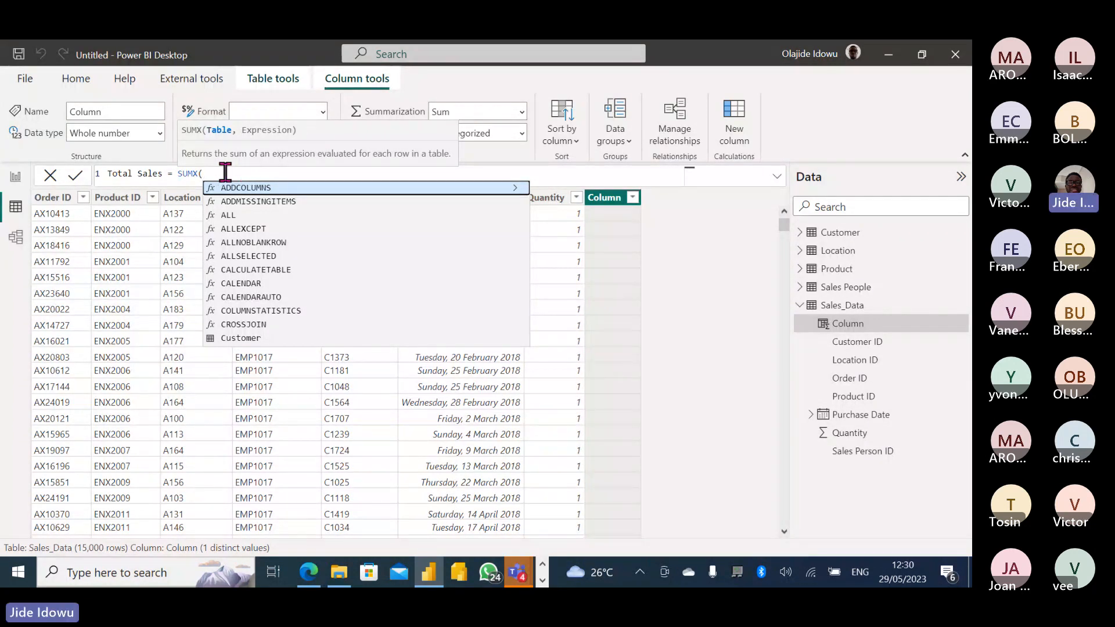
text(sale)
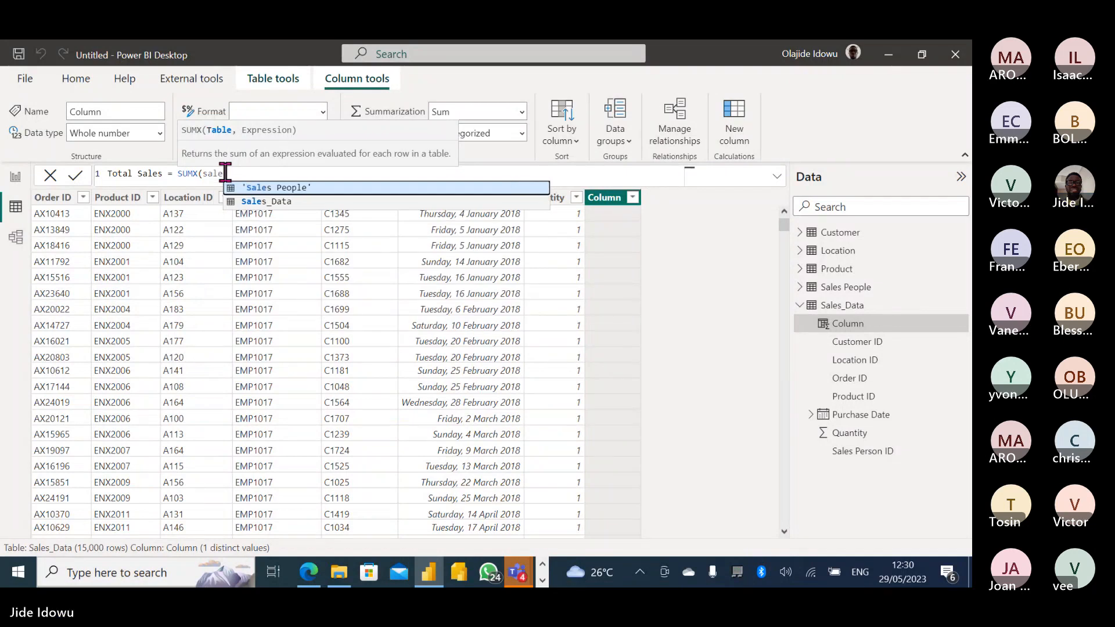
click(281, 202)
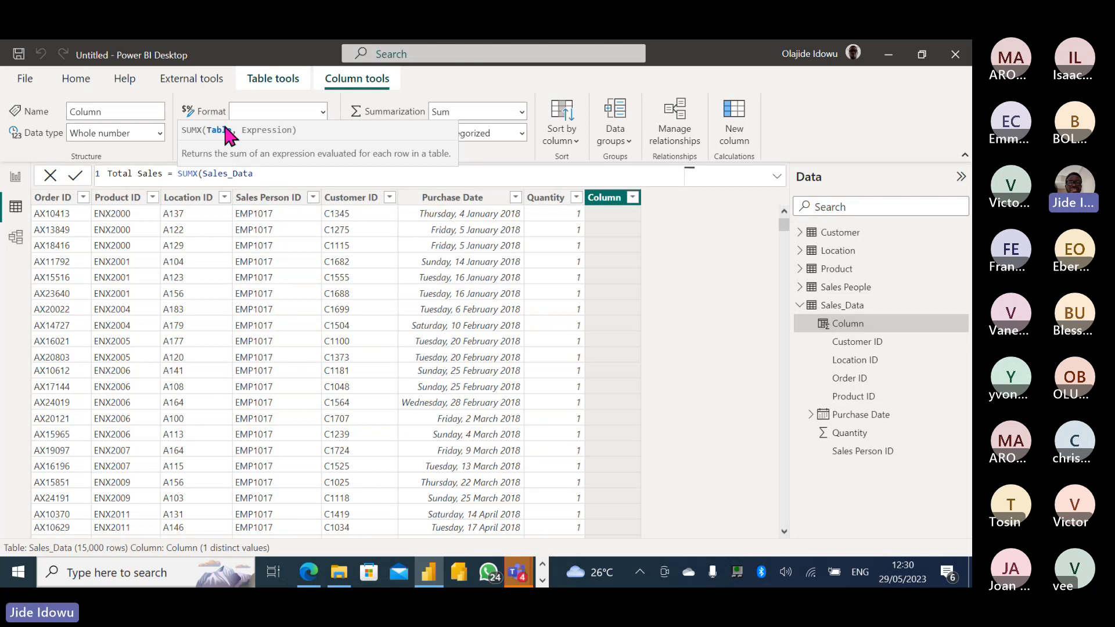
text(,)
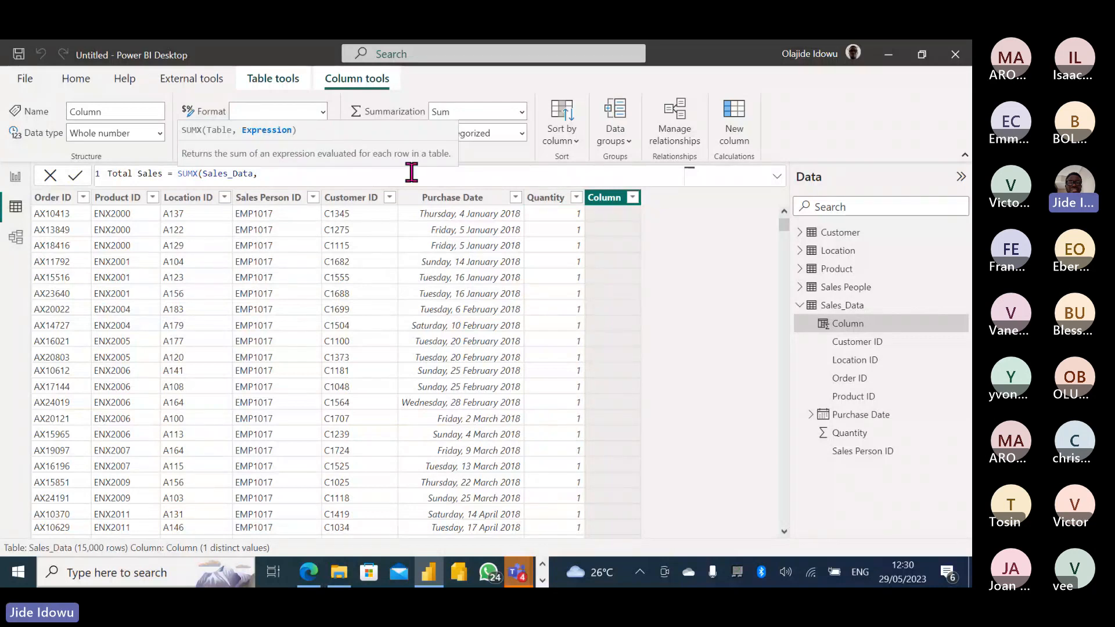
text([)
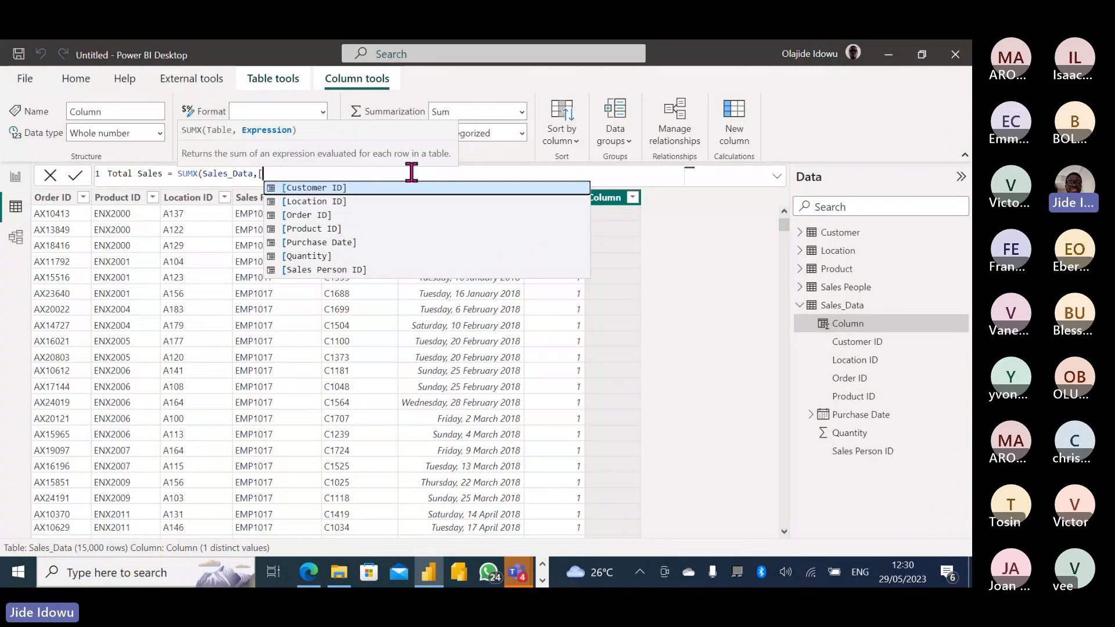
text(qu)
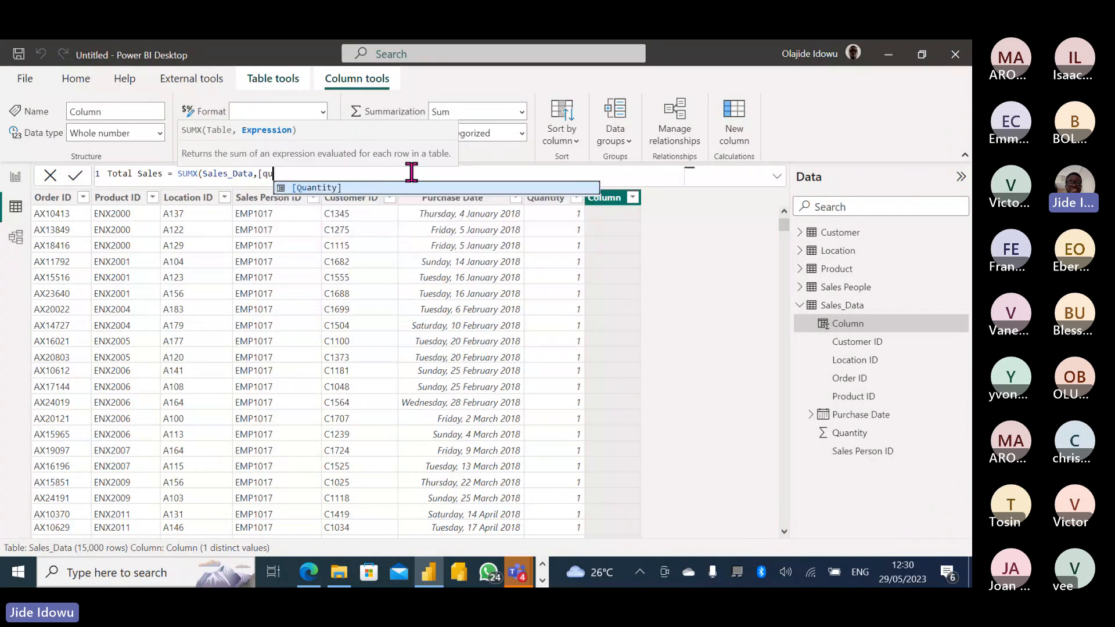
key(Tab)
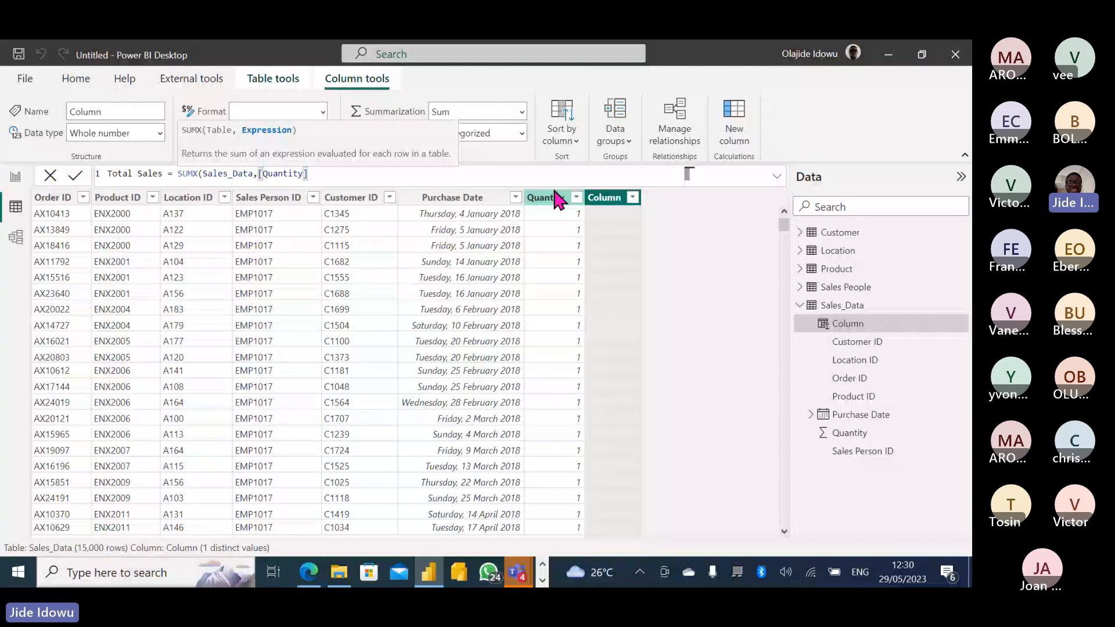
Try adding a price multiplier after [Quantity], then delete it again.
text(*)
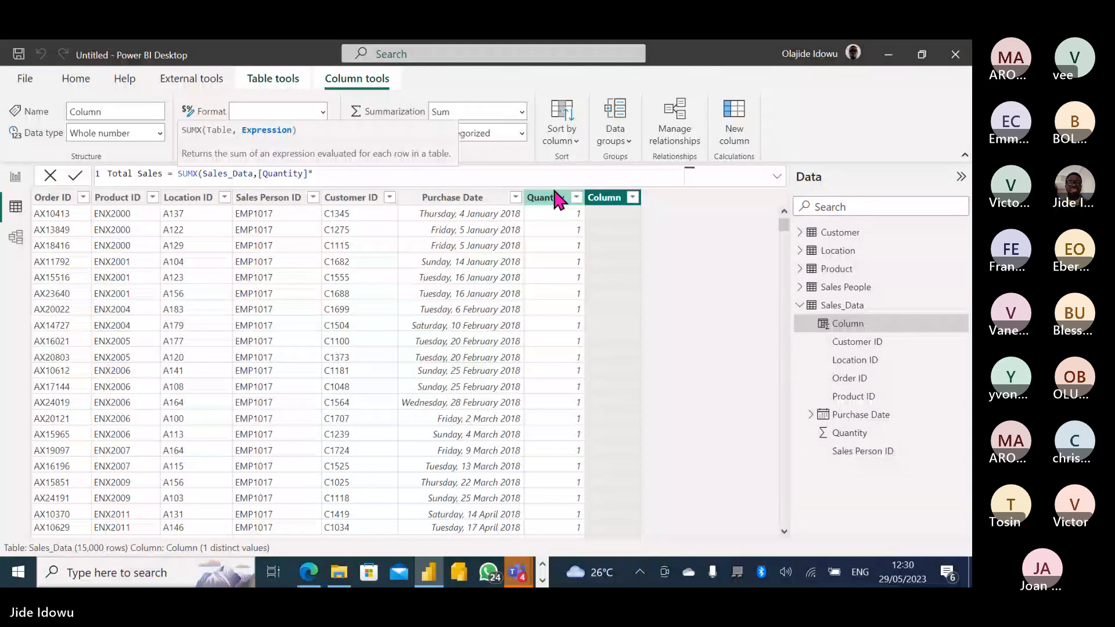
text([)
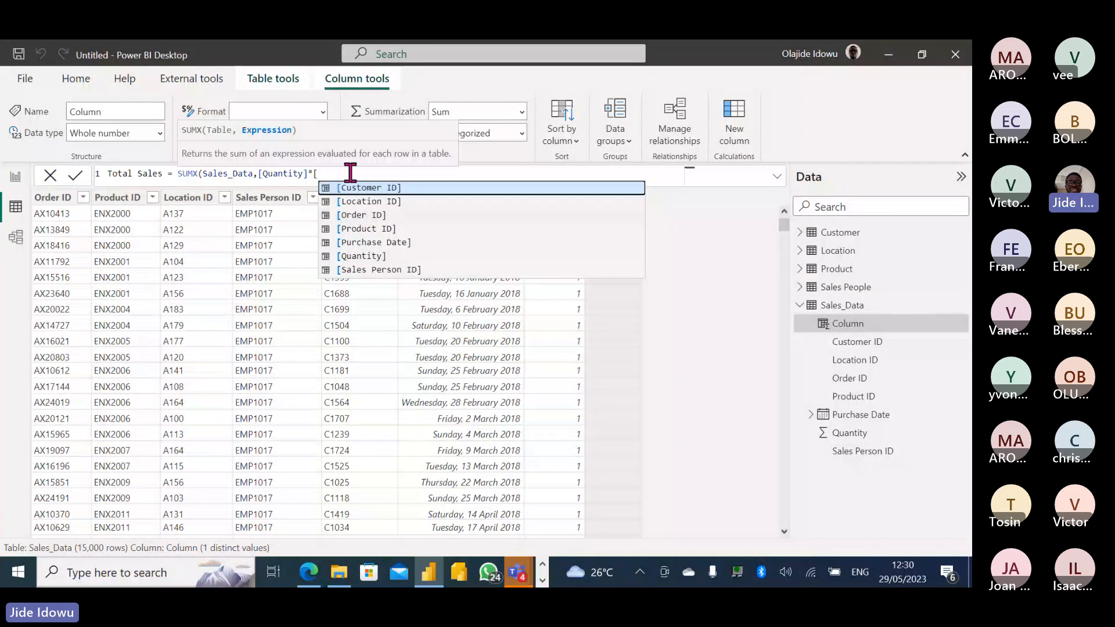
key(BackSpace)
text(p)
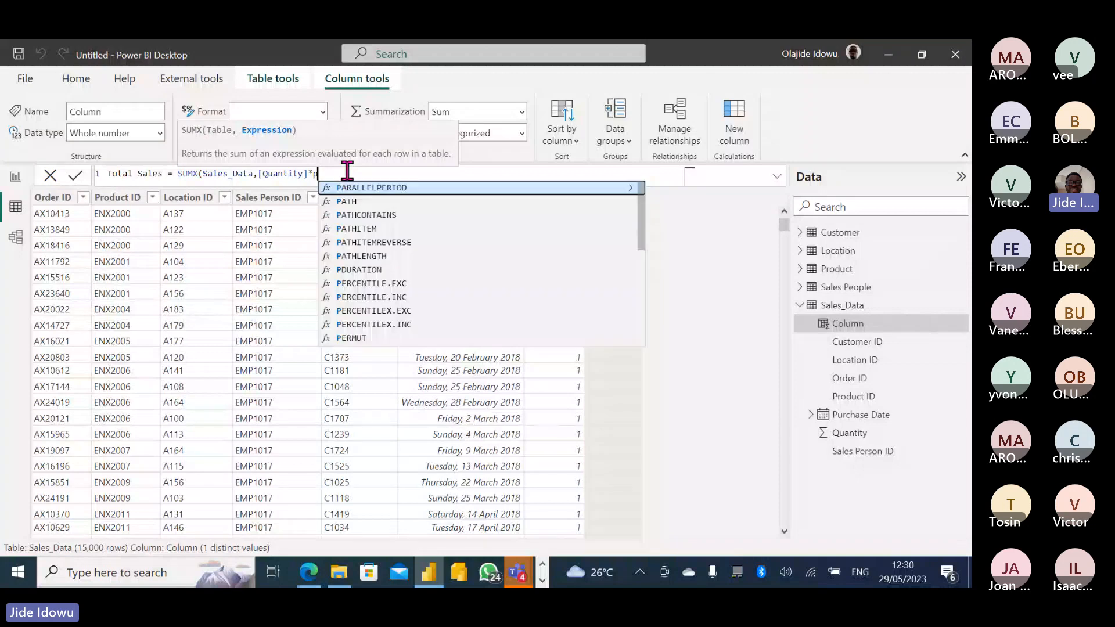
text(rice)
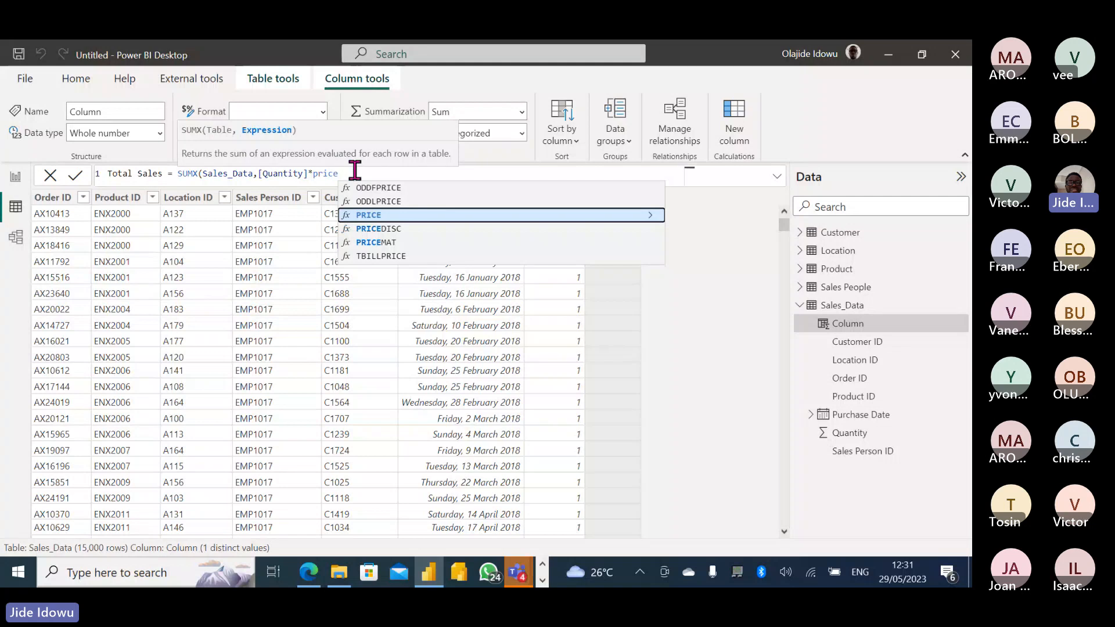
key(BackSpace)
key(BackSpace)
key(BackSpace)
key(BackSpace)
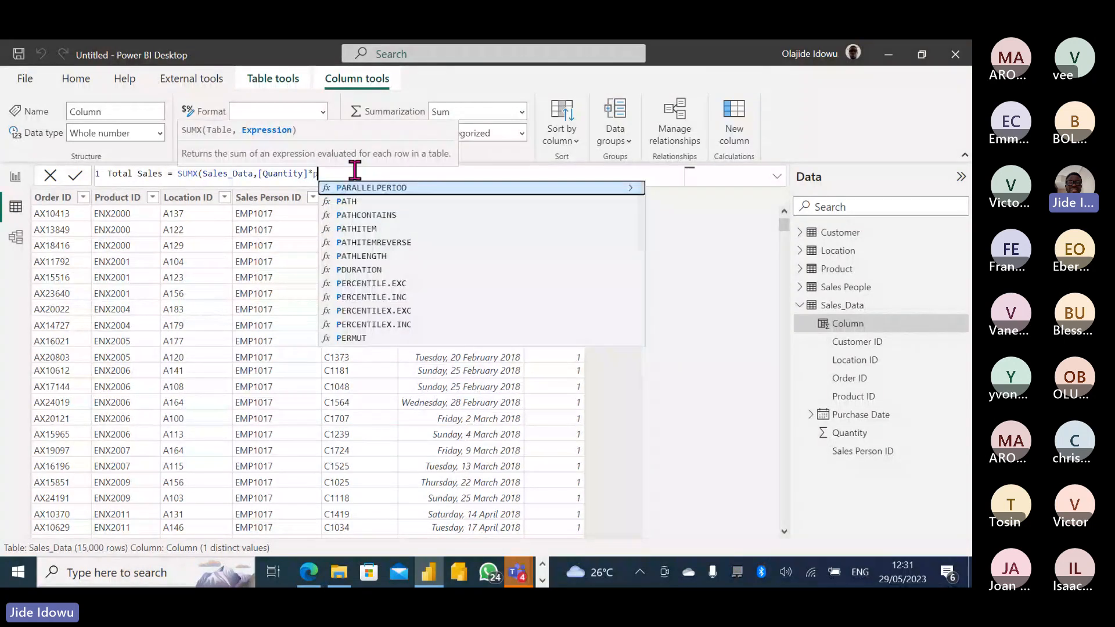
key(BackSpace)
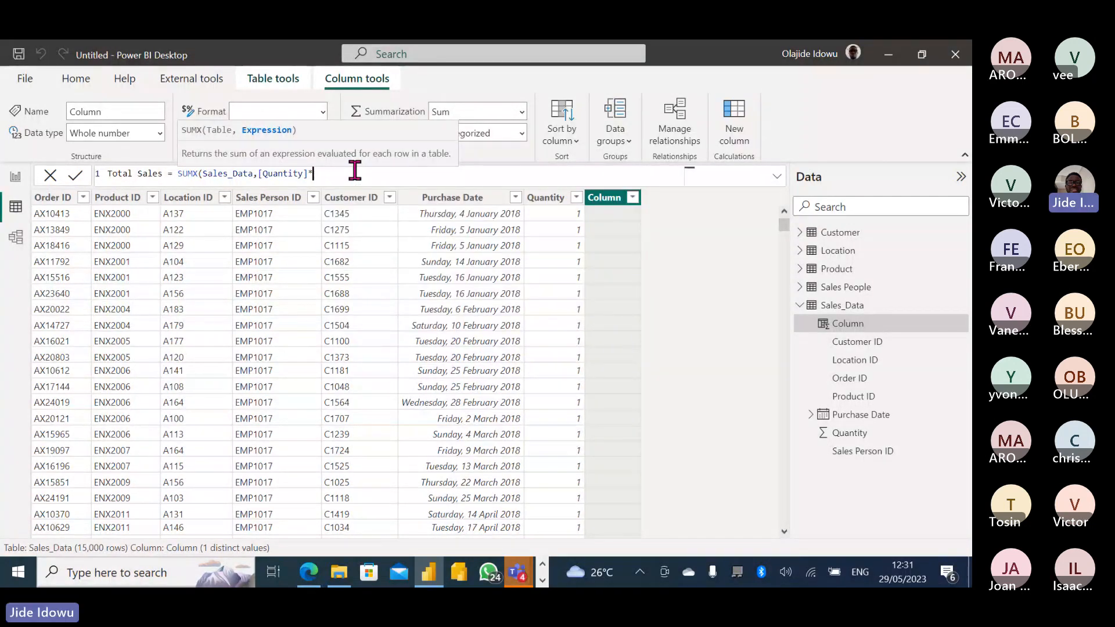
text(curr)
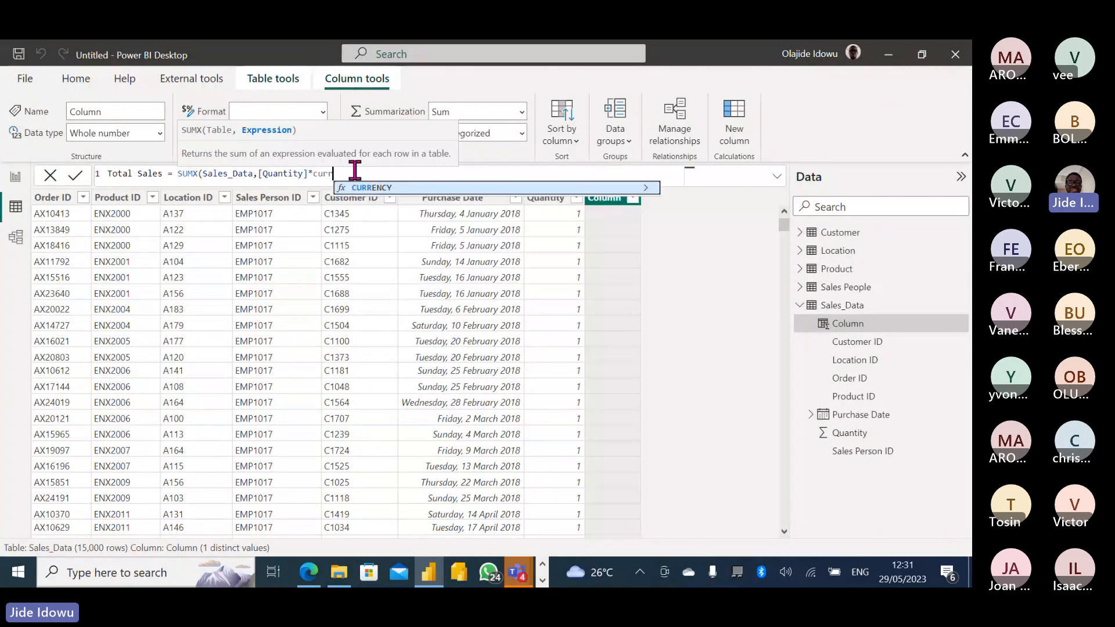
key(BackSpace)
key(BackSpace)
key(BackSpace)
key(BackSpace)
key(BackSpace)
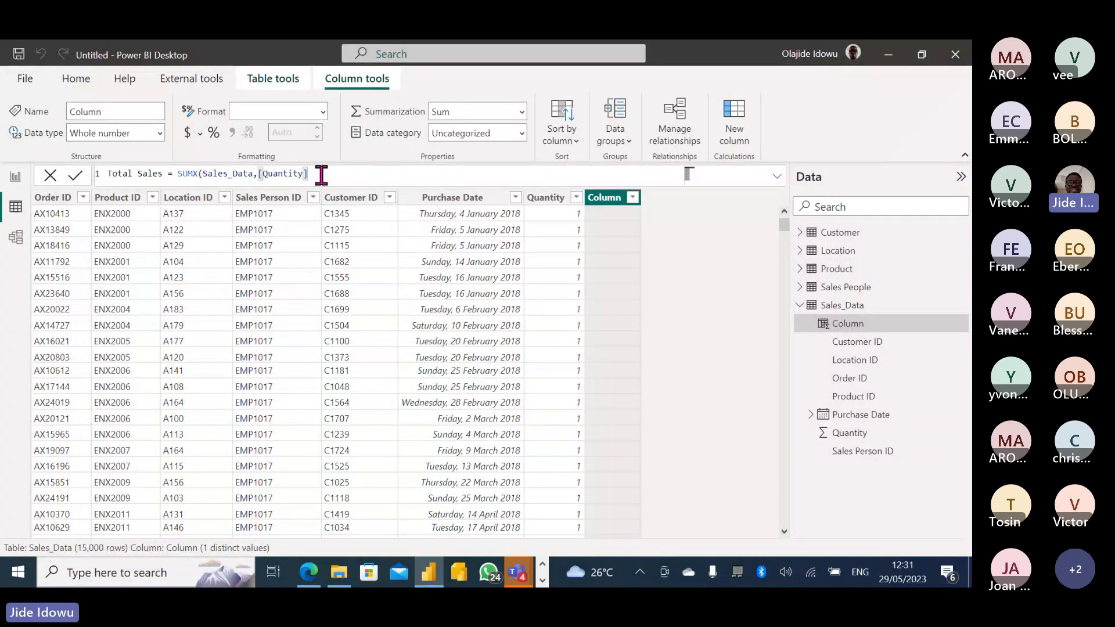
text(*pru)
key(BackSpace)
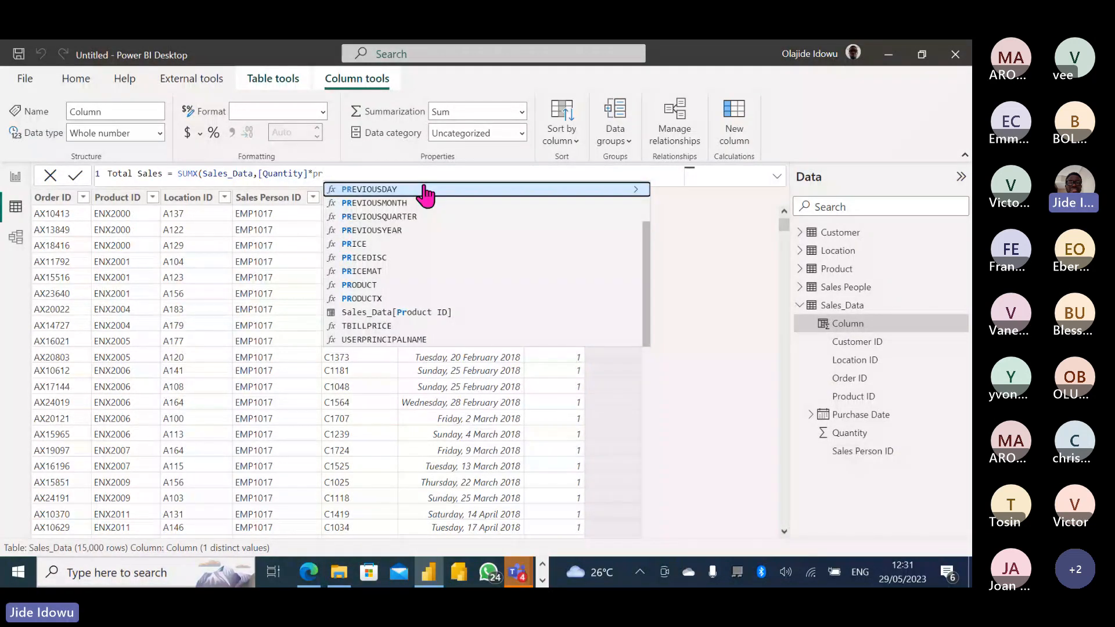
text(oduc)
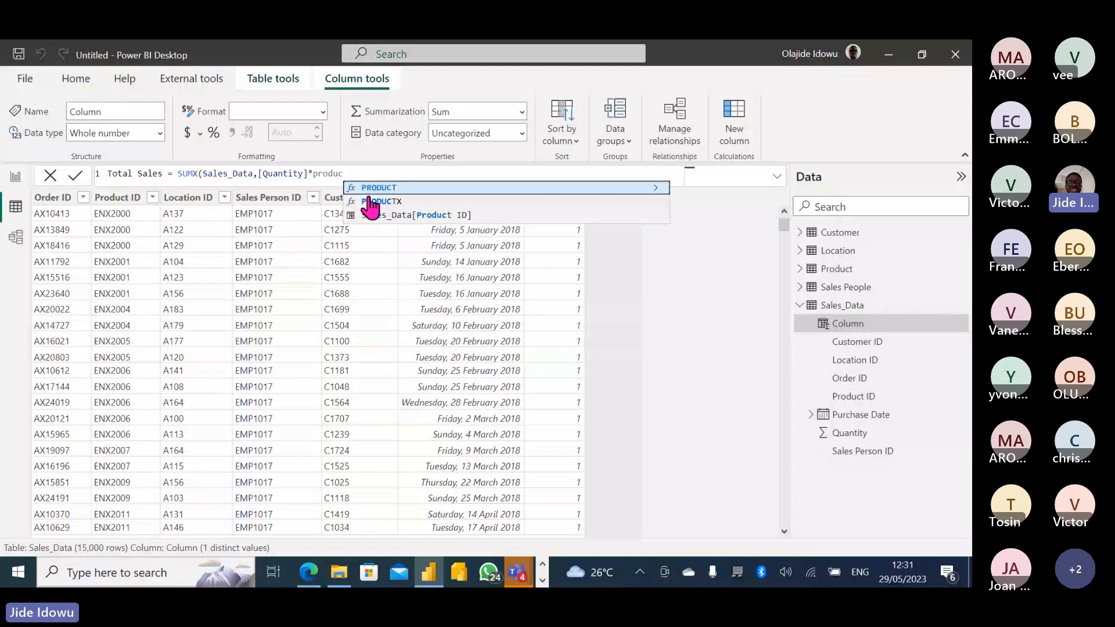
key(BackSpace)
key(BackSpace)
key(BackSpace)
key(BackSpace)
key(BackSpace)
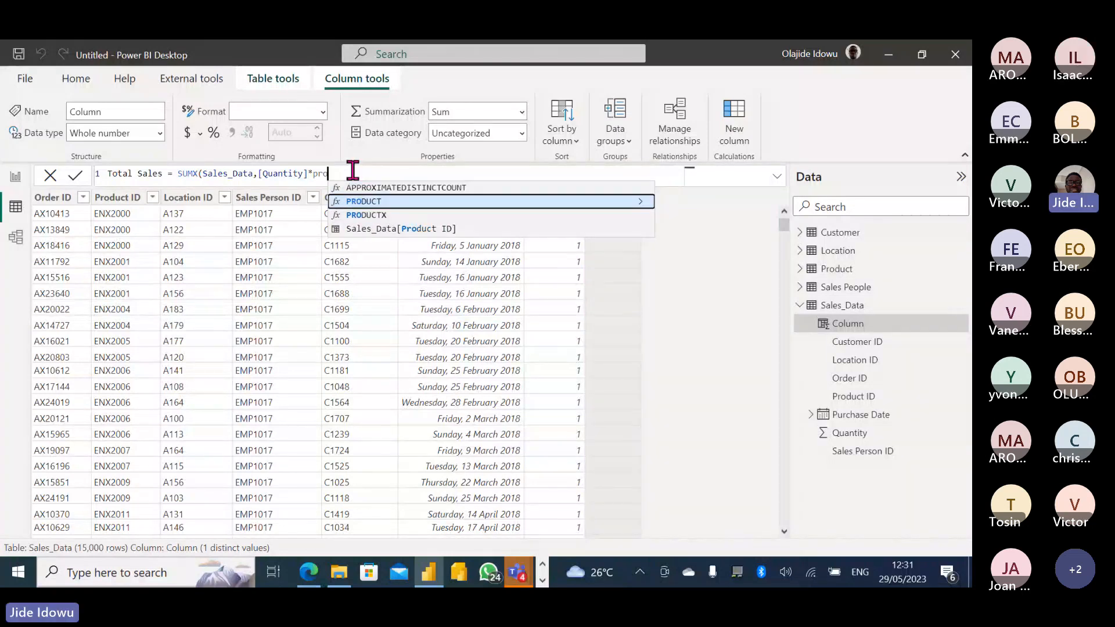
key(BackSpace)
key(BackSpace)
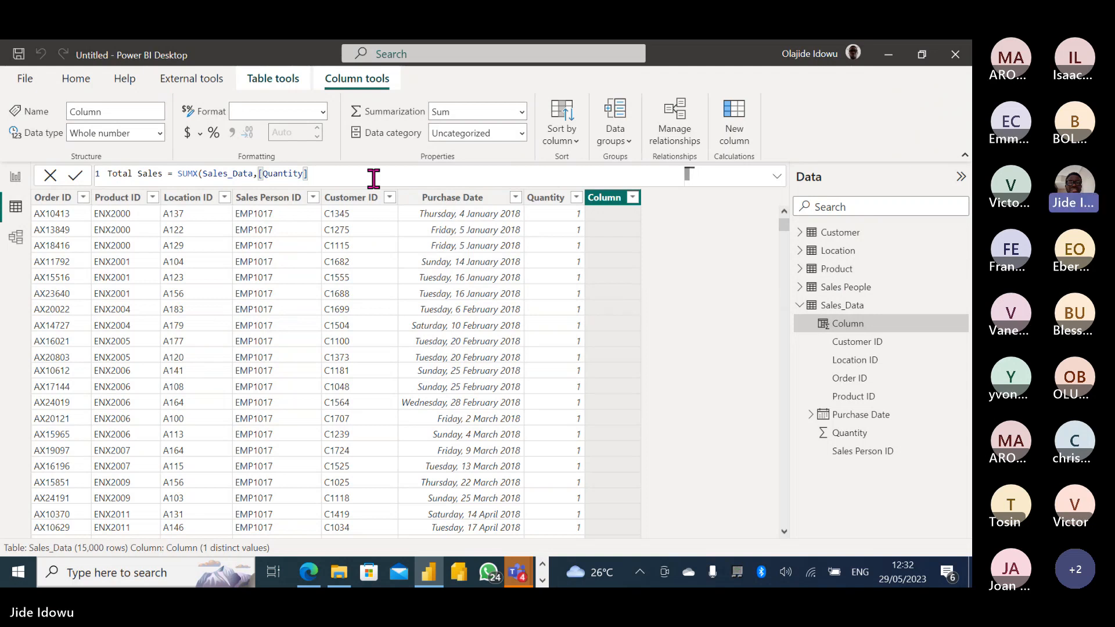
Complete the formula with *RELATED('Product'[Current Price])) and commit the Total Sales column.
text(*r)
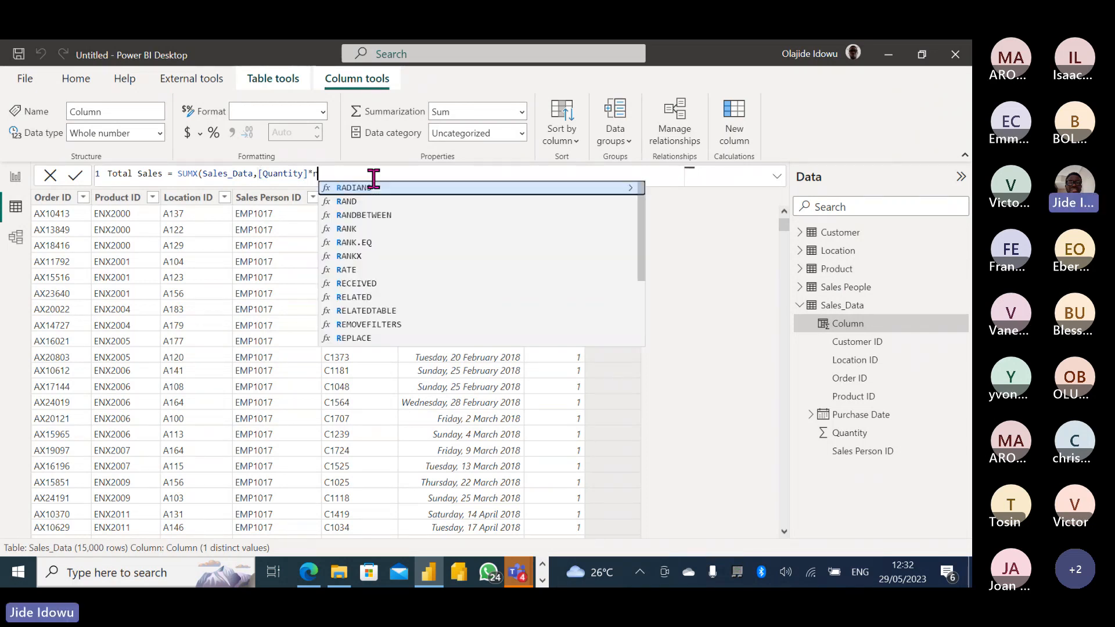
text(el)
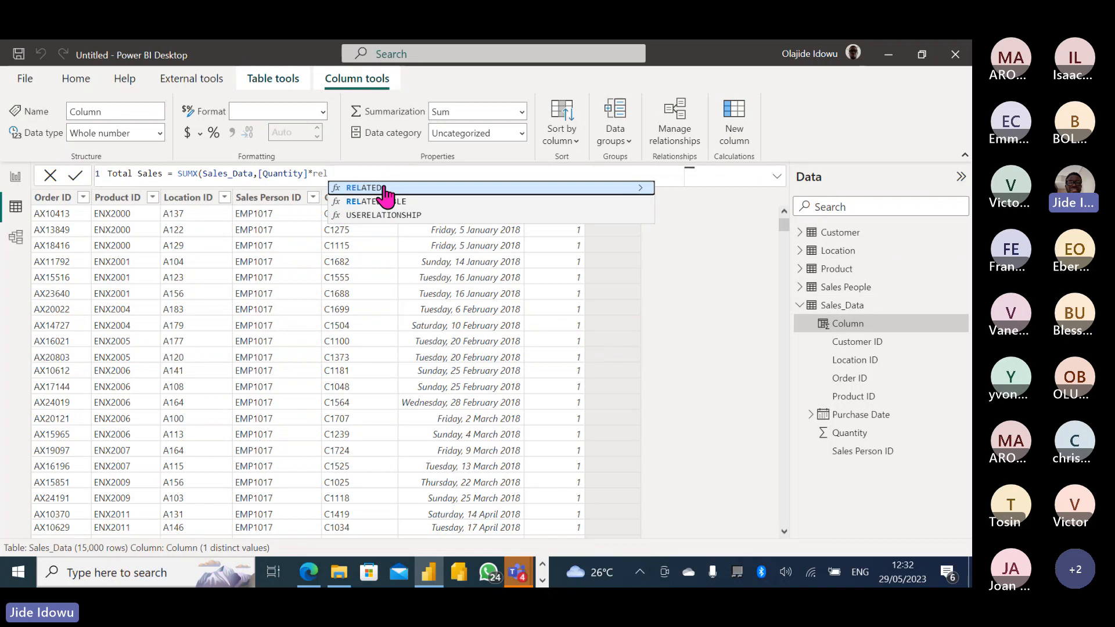
click(384, 189)
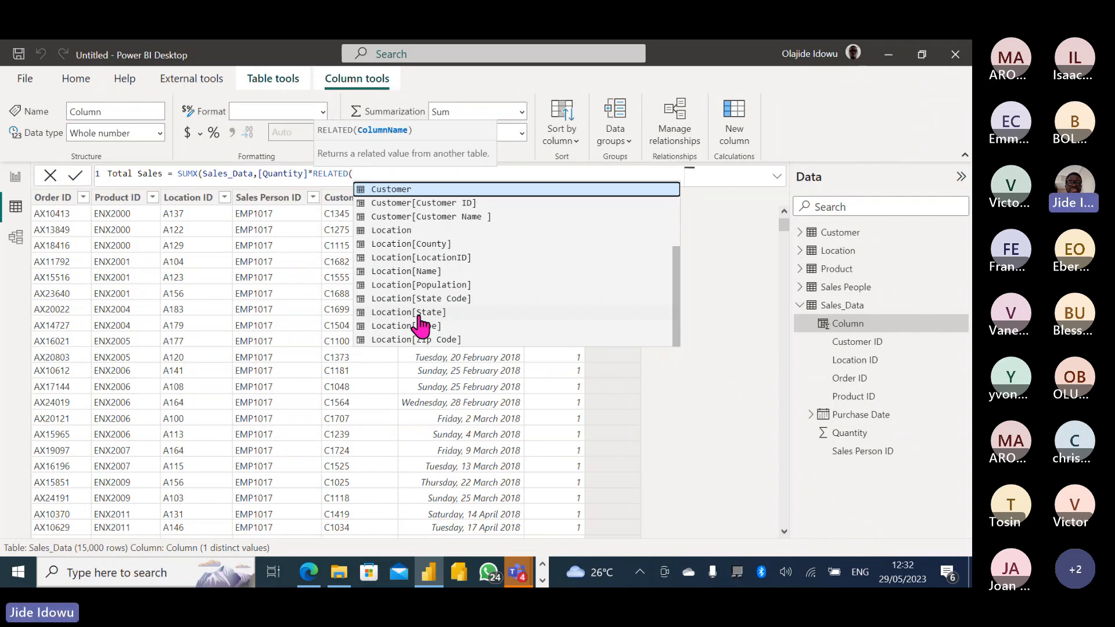
text(cur)
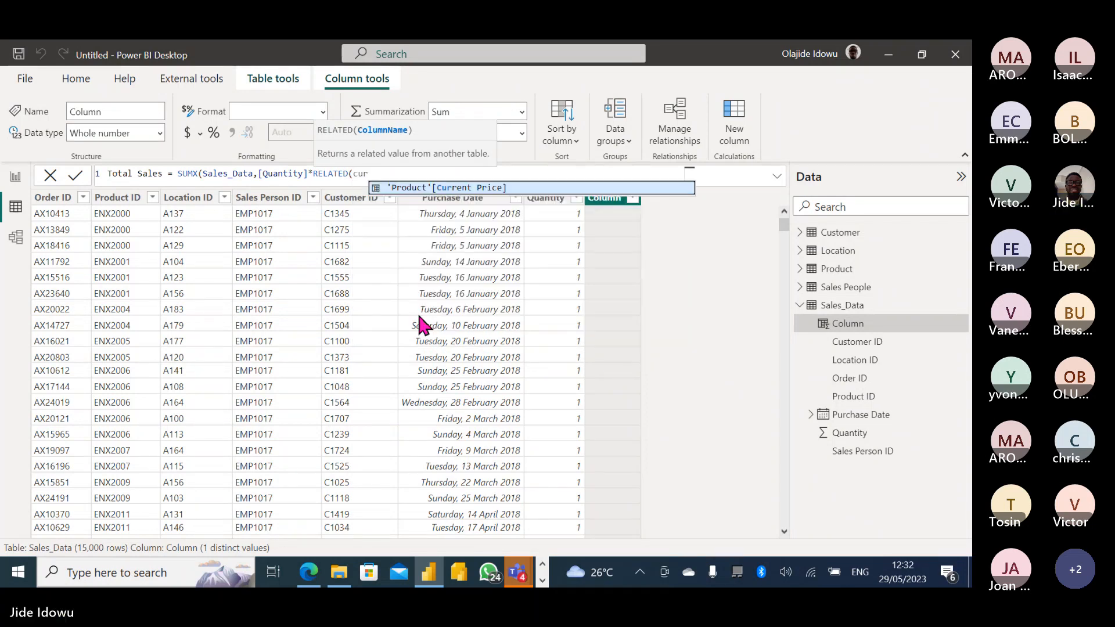
click(479, 188)
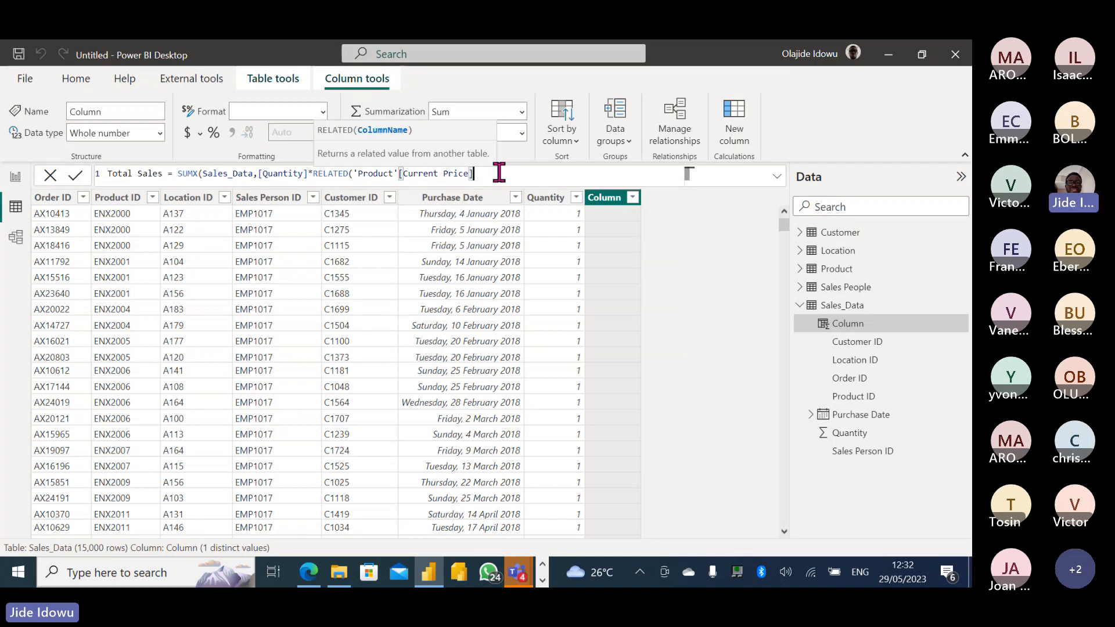
text())
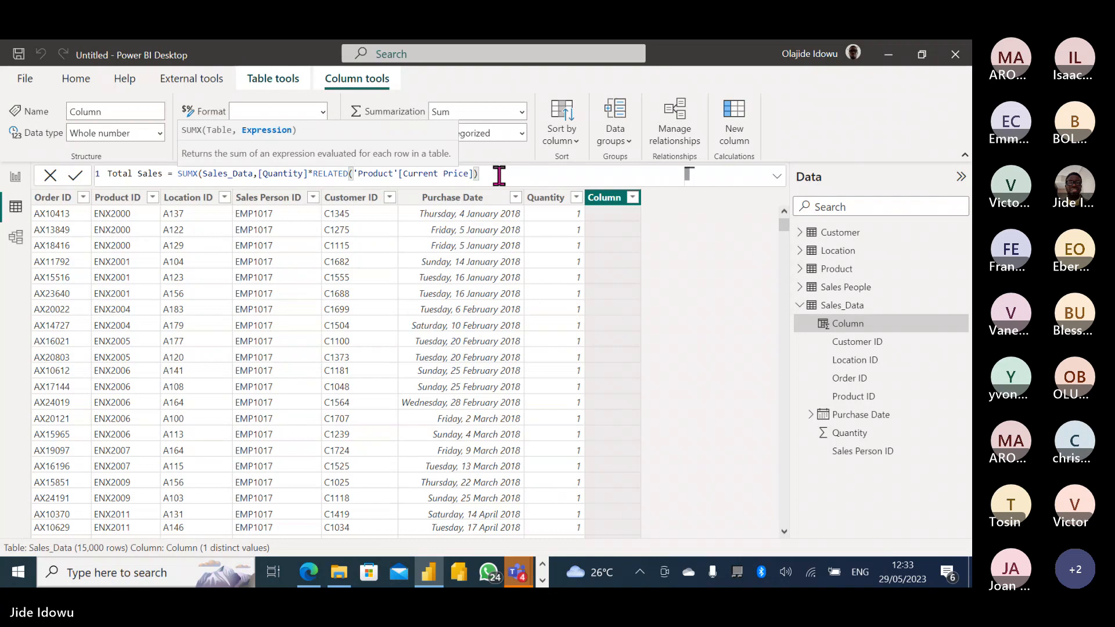
key(Return)
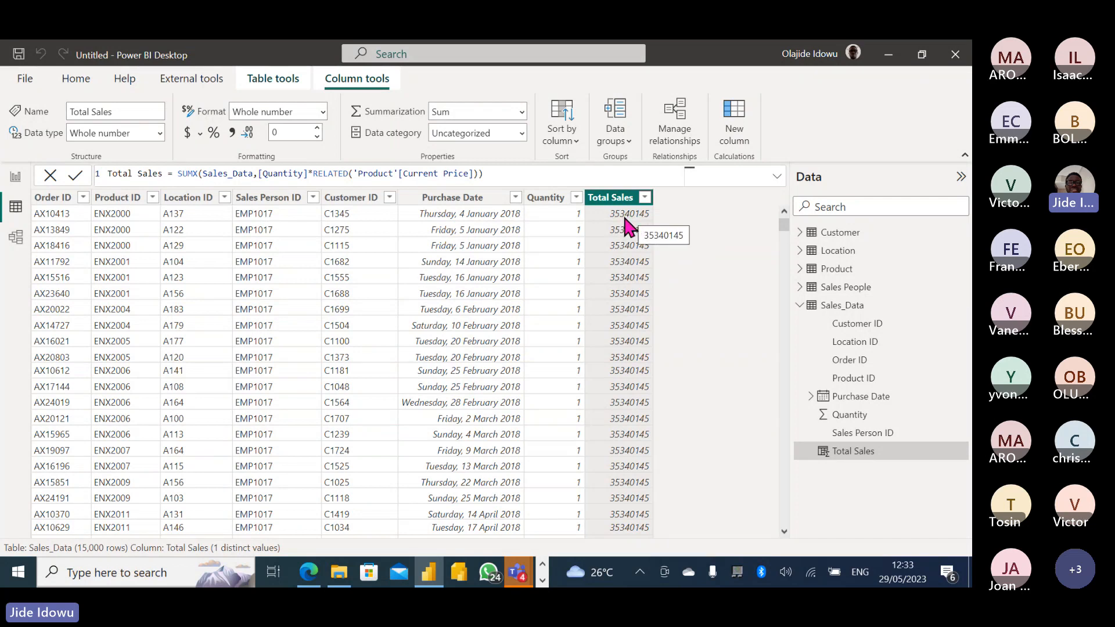
Reuse the Total Sales formula in a new Sales_Data measure named MTotal Sales.
click(490, 174)
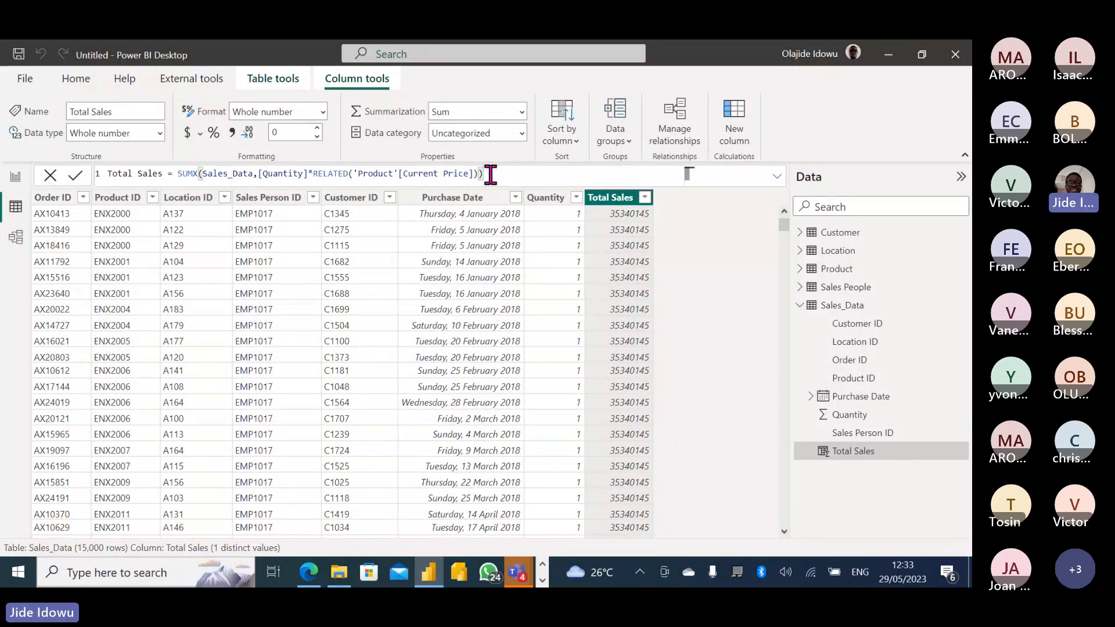
key(ctrl+a)
key(ctrl+c)
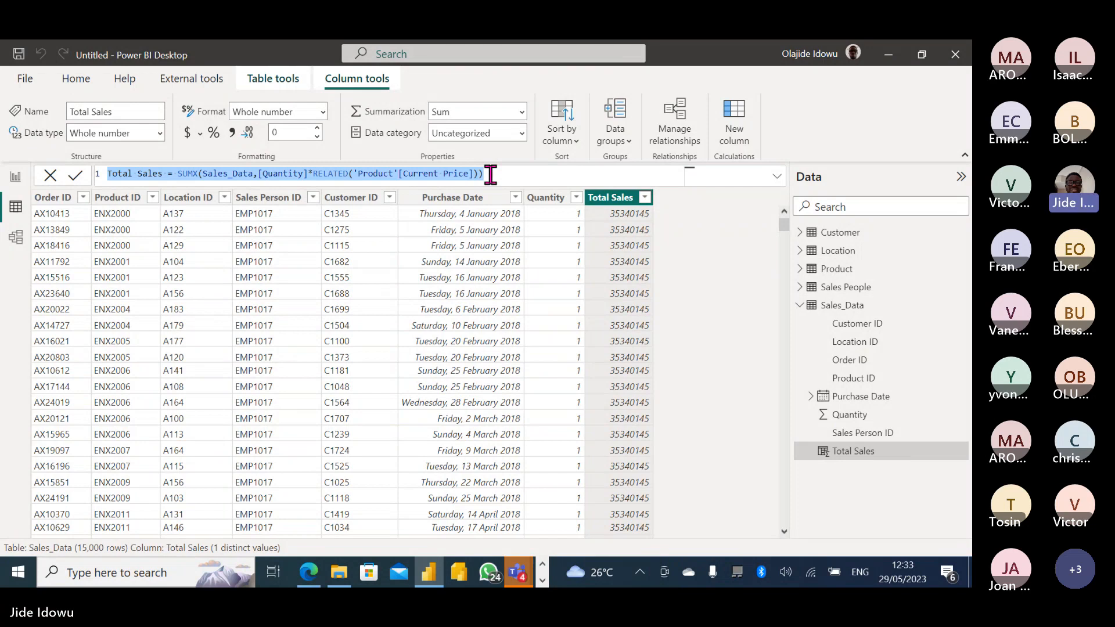
click(274, 81)
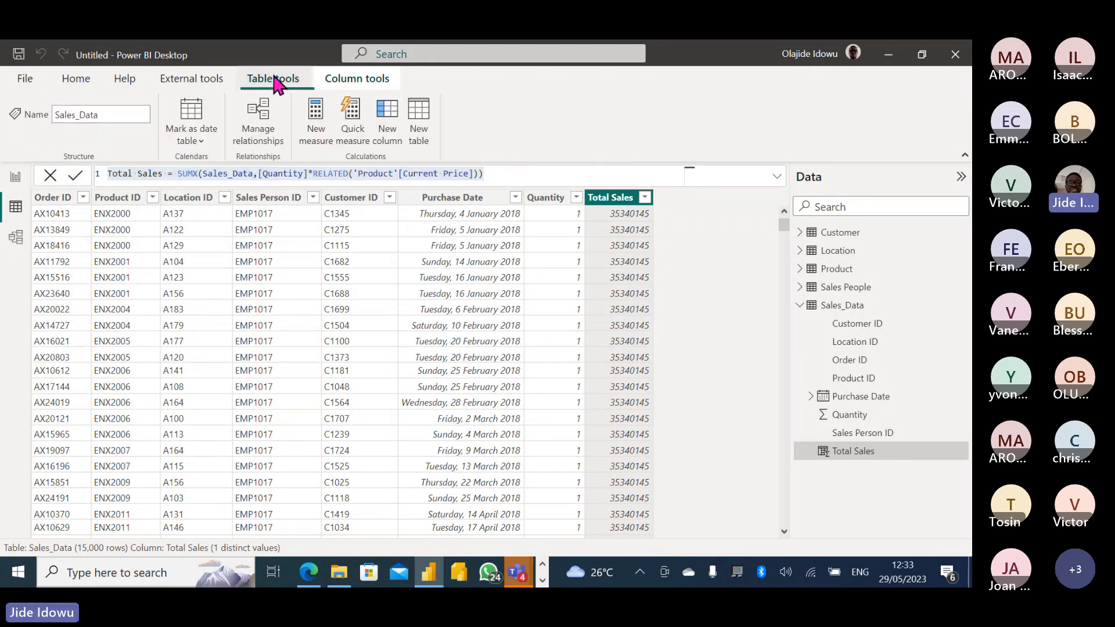
click(308, 116)
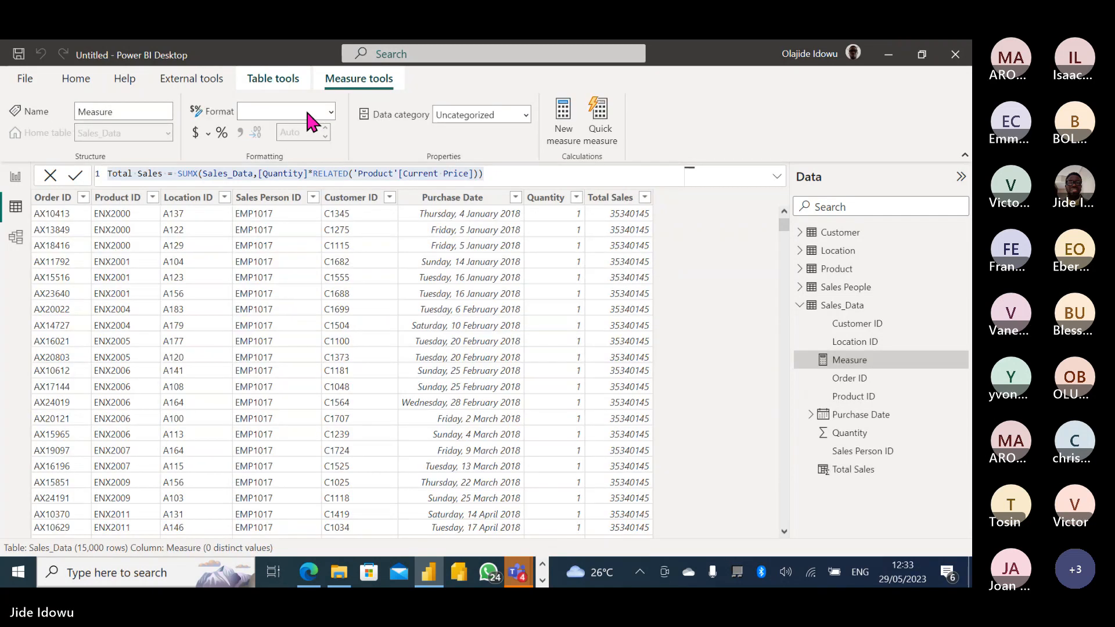
key(ctrl+v)
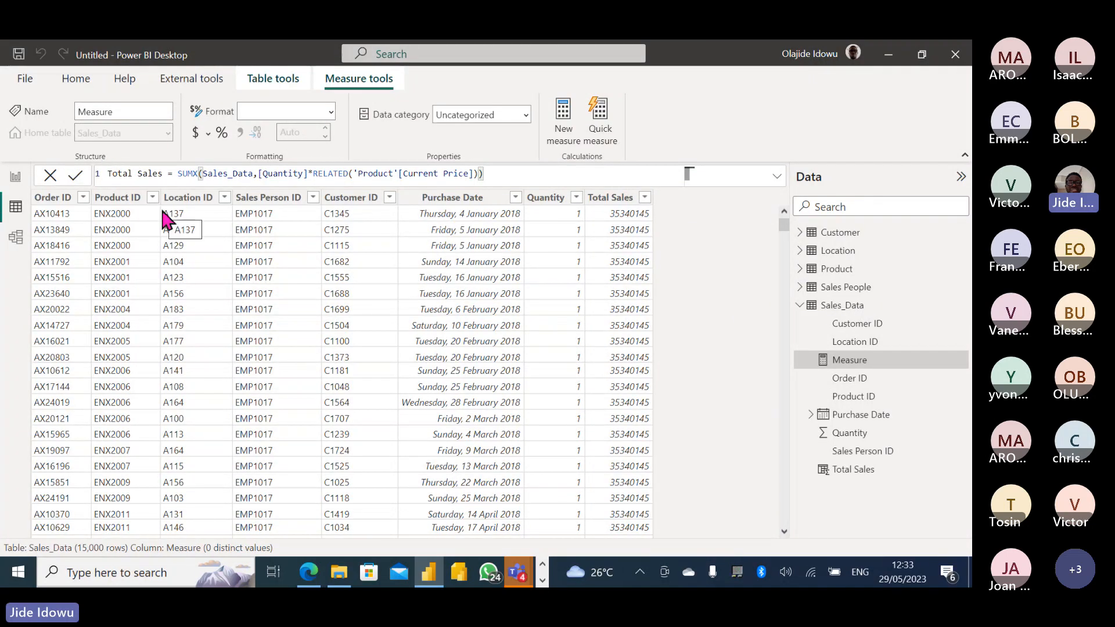
click(109, 171)
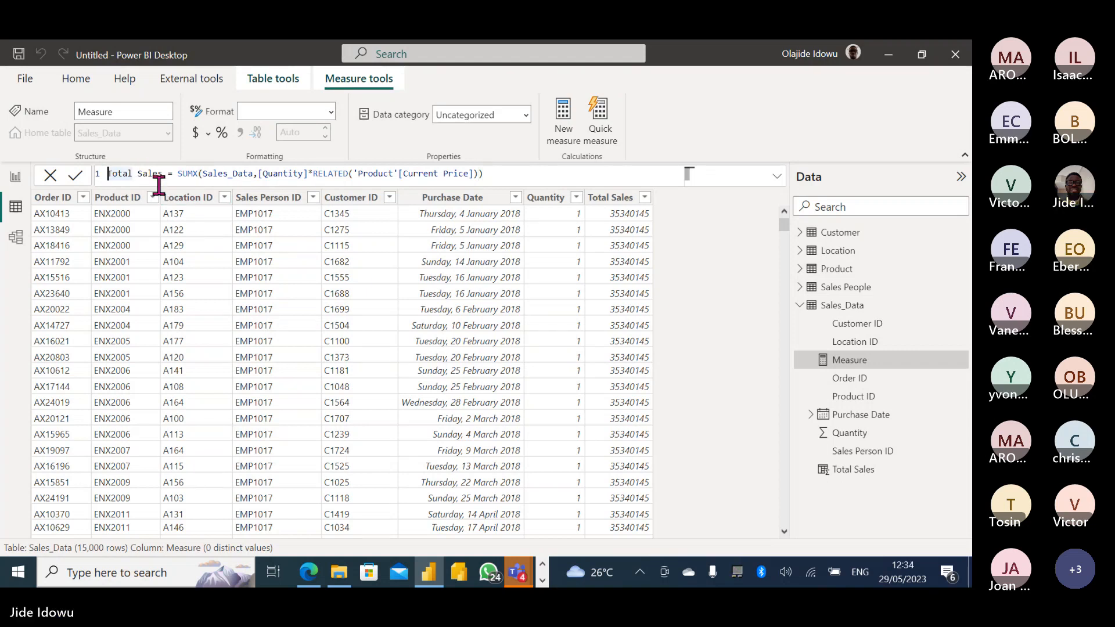
text(M)
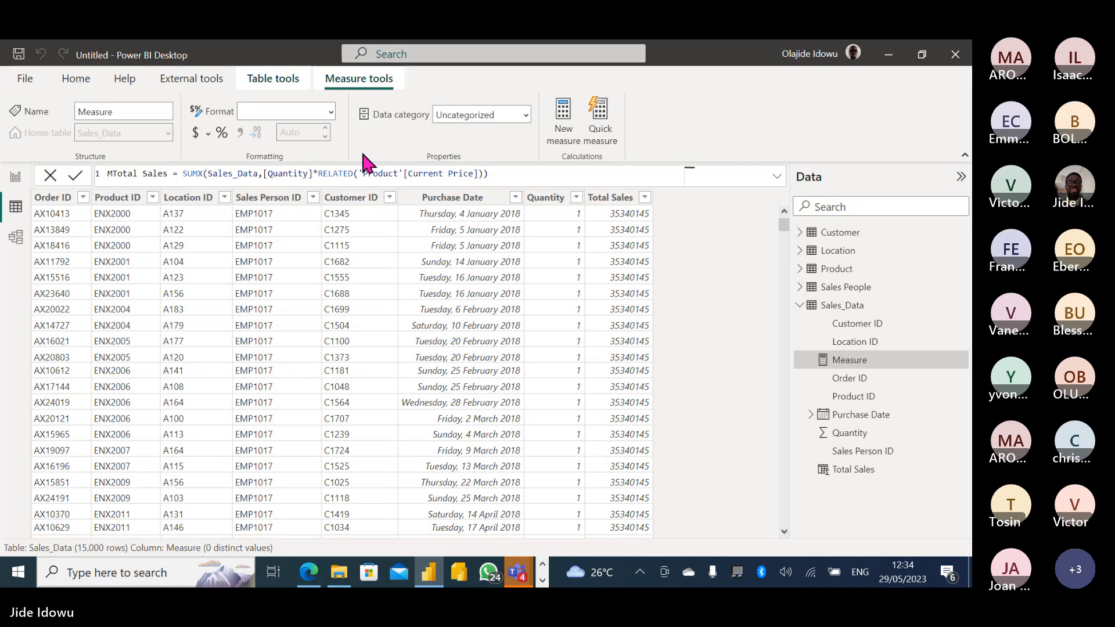
key(Return)
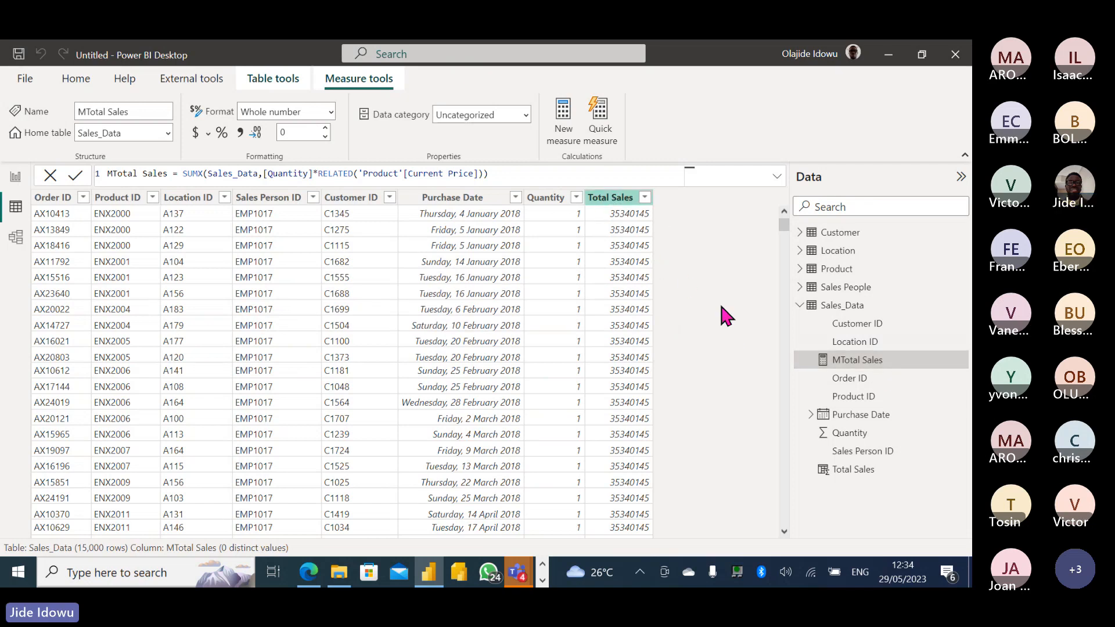
Switch to the report page, converting the customer table to a card and undoing it.
click(17, 177)
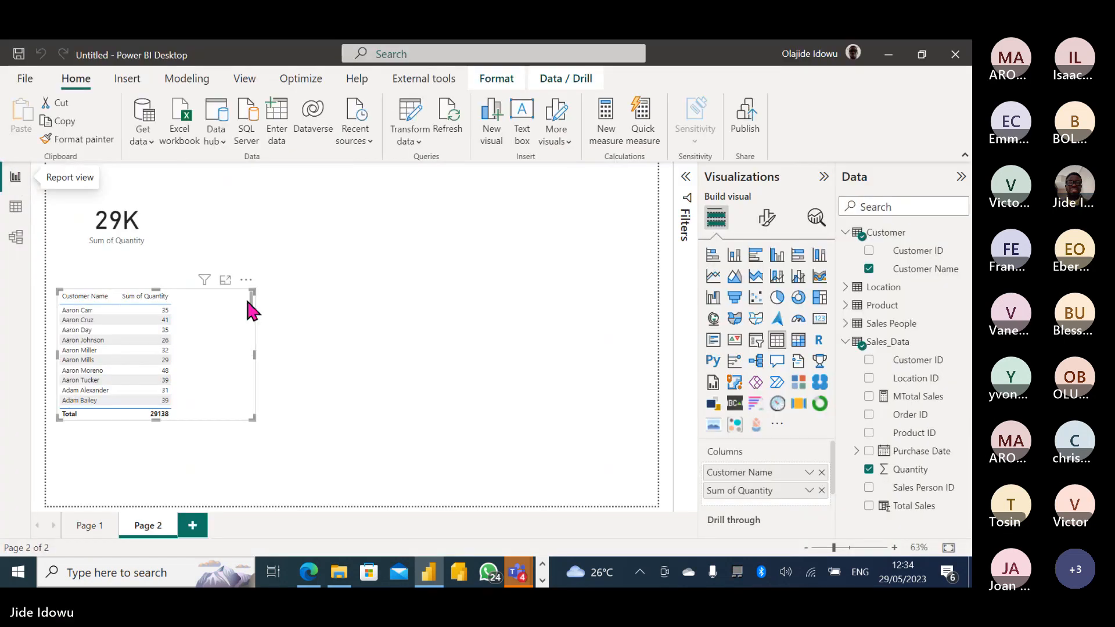
click(819, 320)
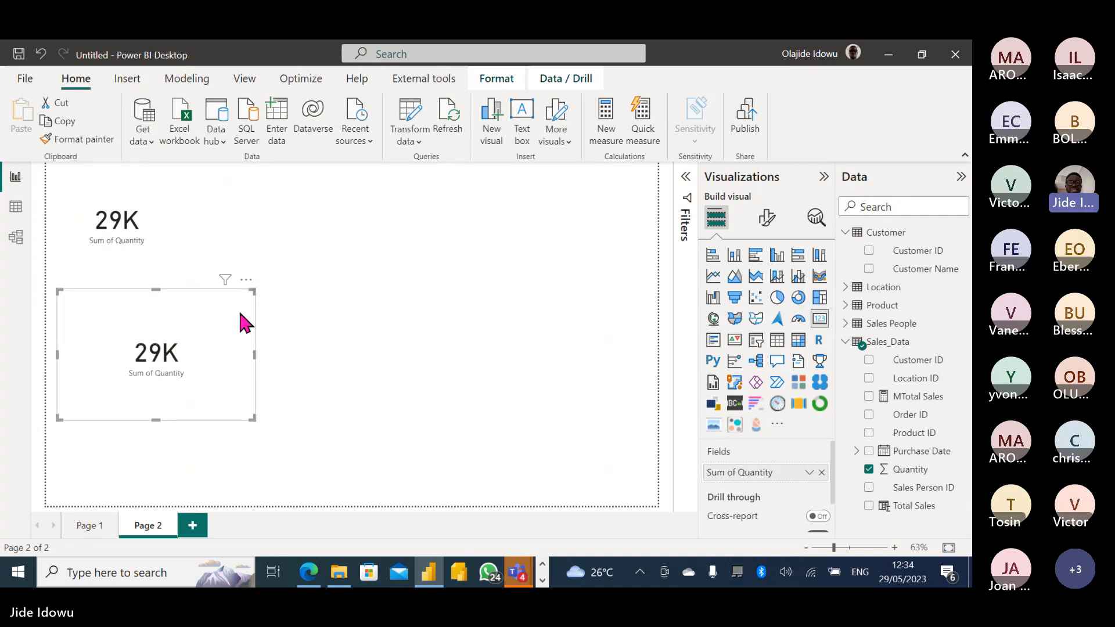
key(ctrl+z)
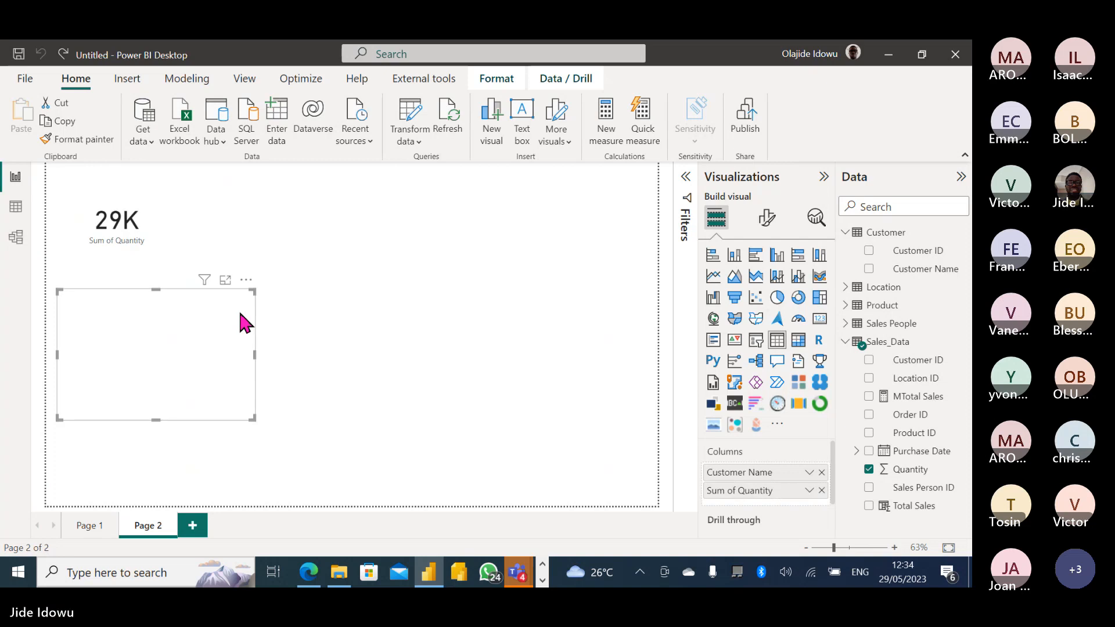
click(454, 259)
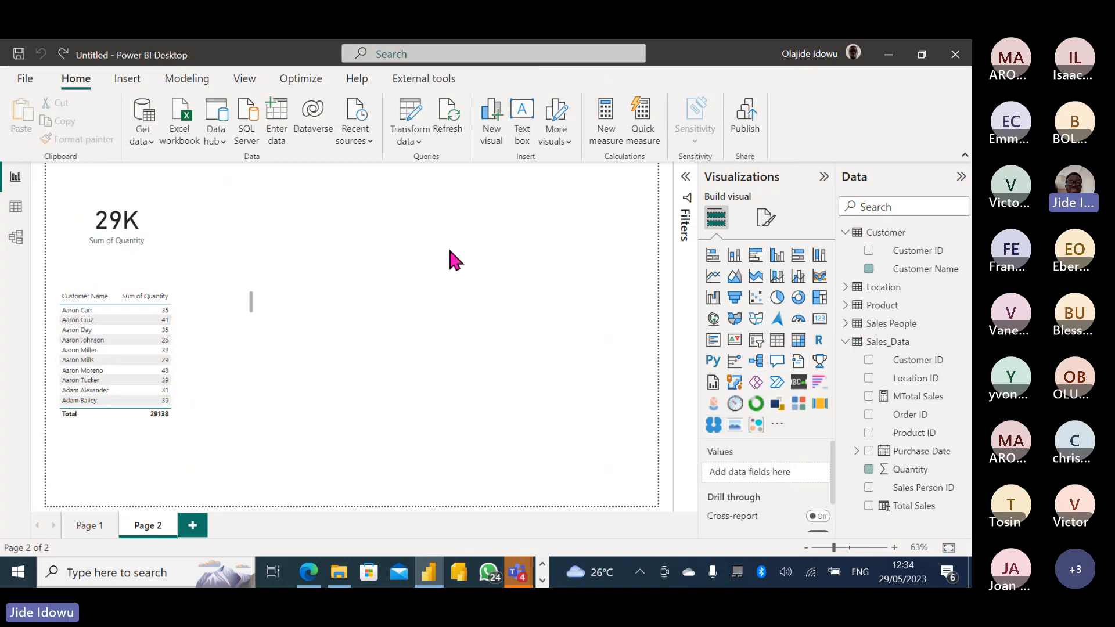
Place a new empty visual beside the 29K card and a copy of it to its right.
click(819, 321)
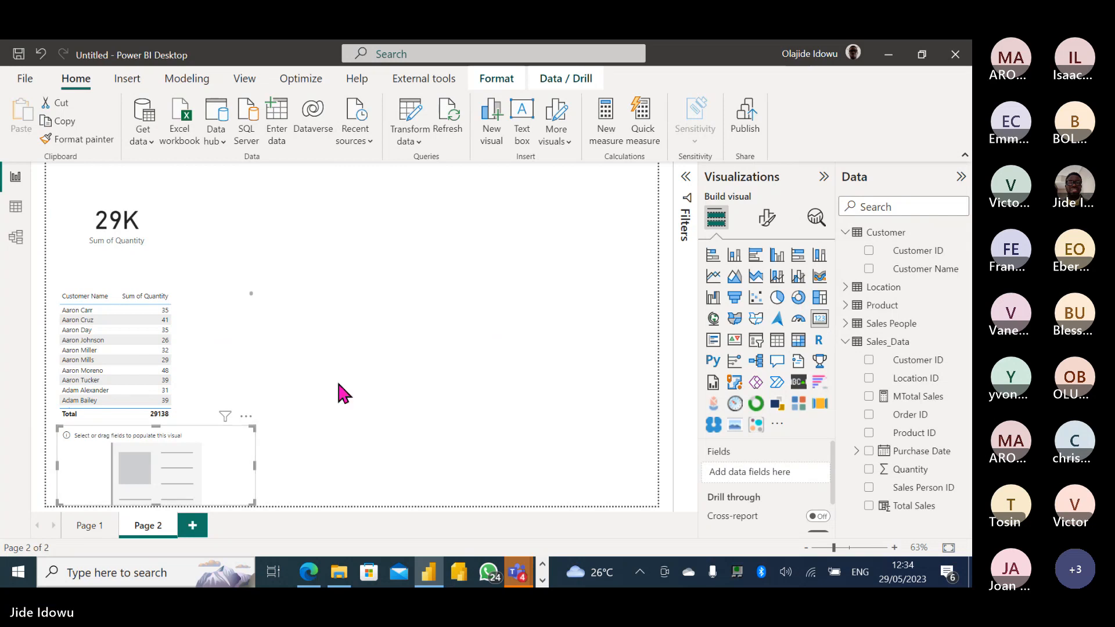
drag(247, 423, 391, 197)
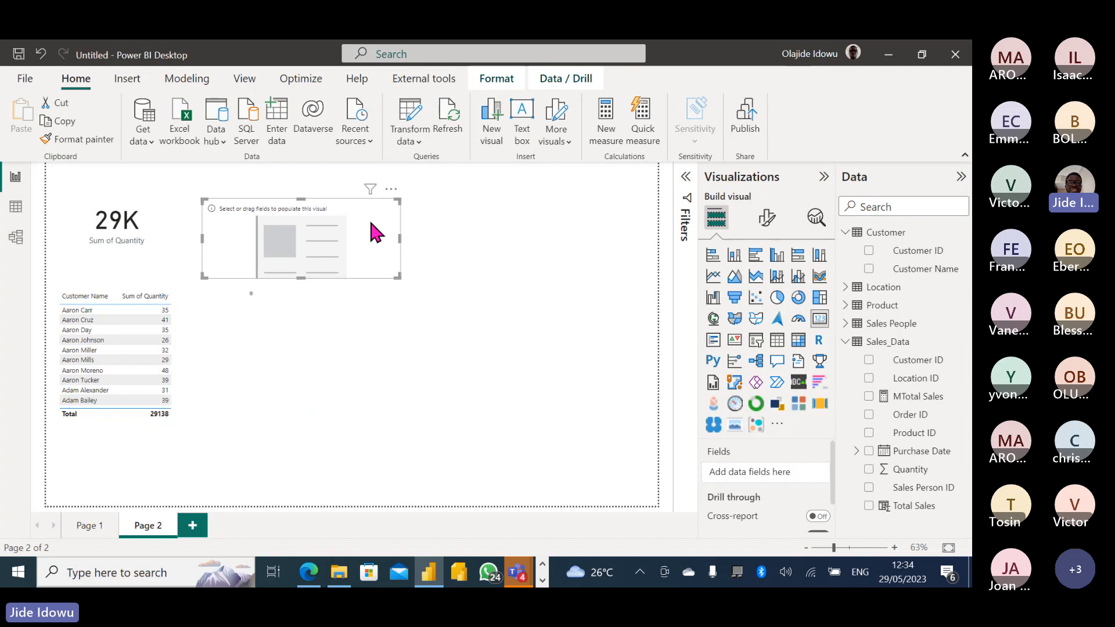
key(ctrl+c)
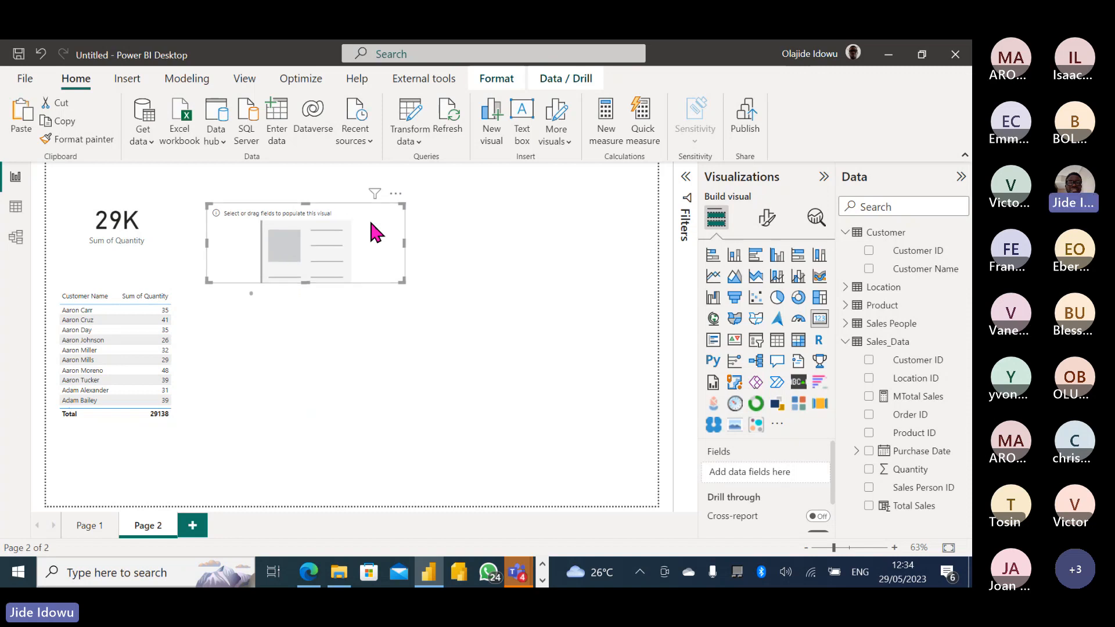
key(ctrl+v)
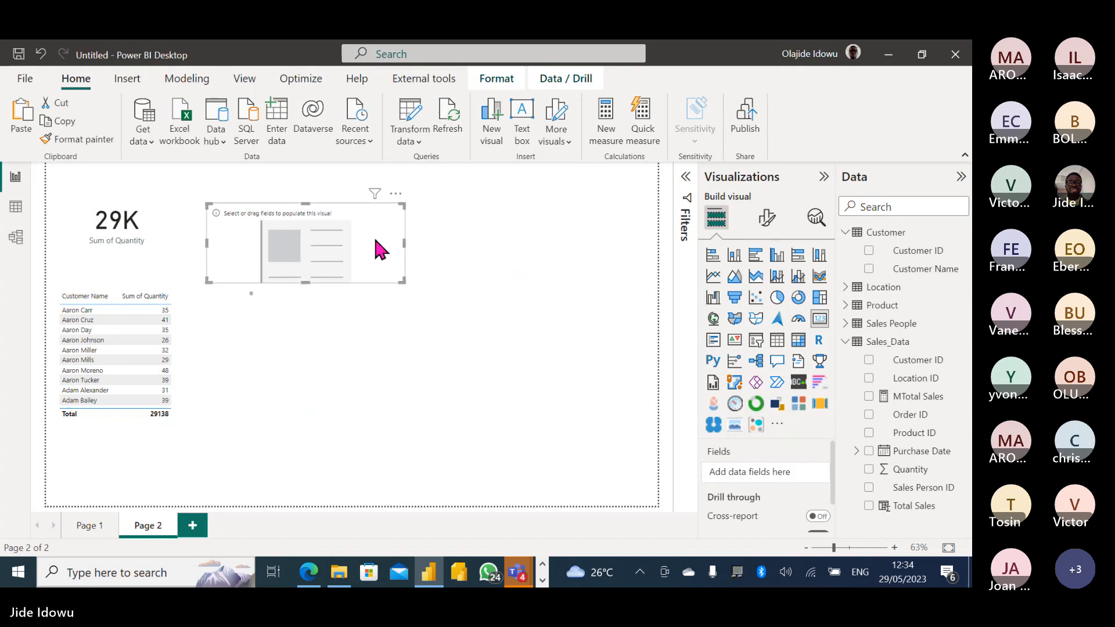
drag(374, 235, 602, 238)
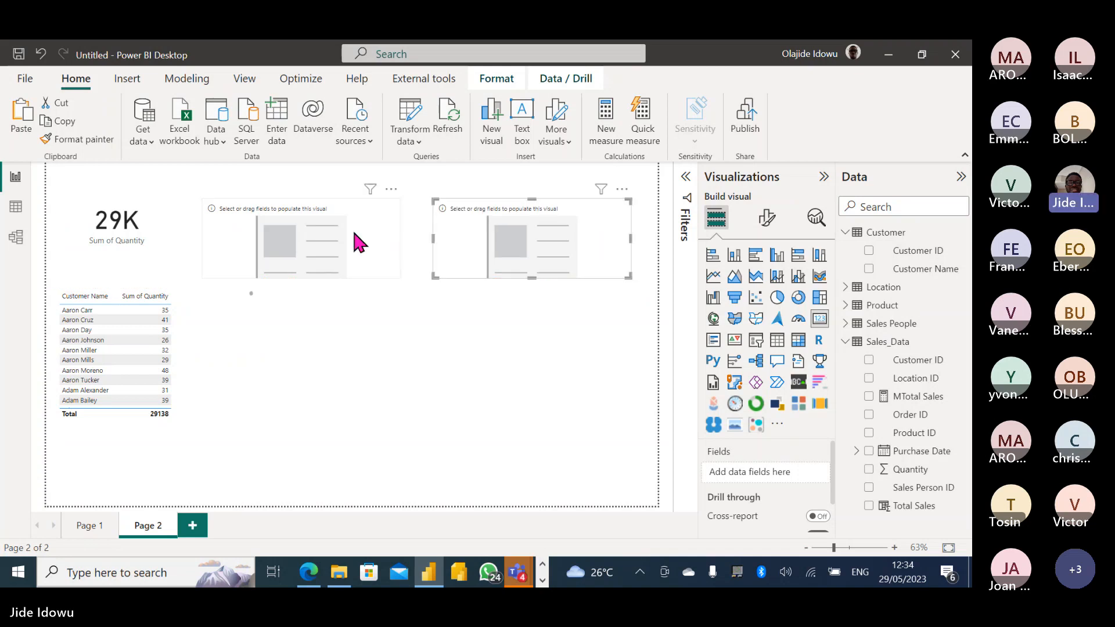
Show Total Sales on the middle card and MTotal Sales on the right card, then view Sales_Data.
click(337, 239)
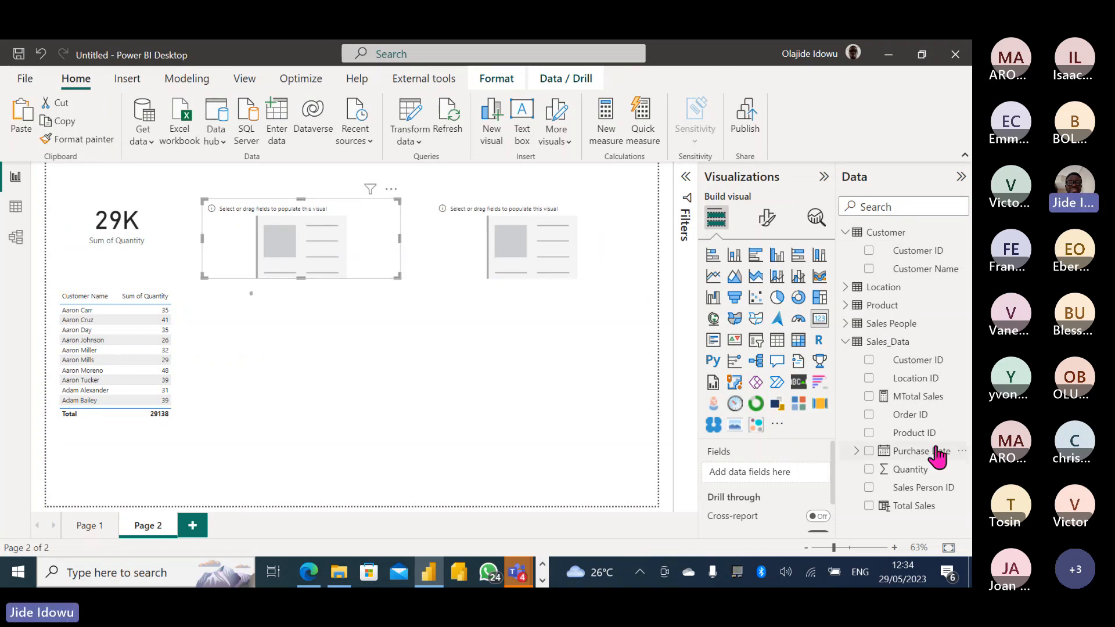
click(869, 506)
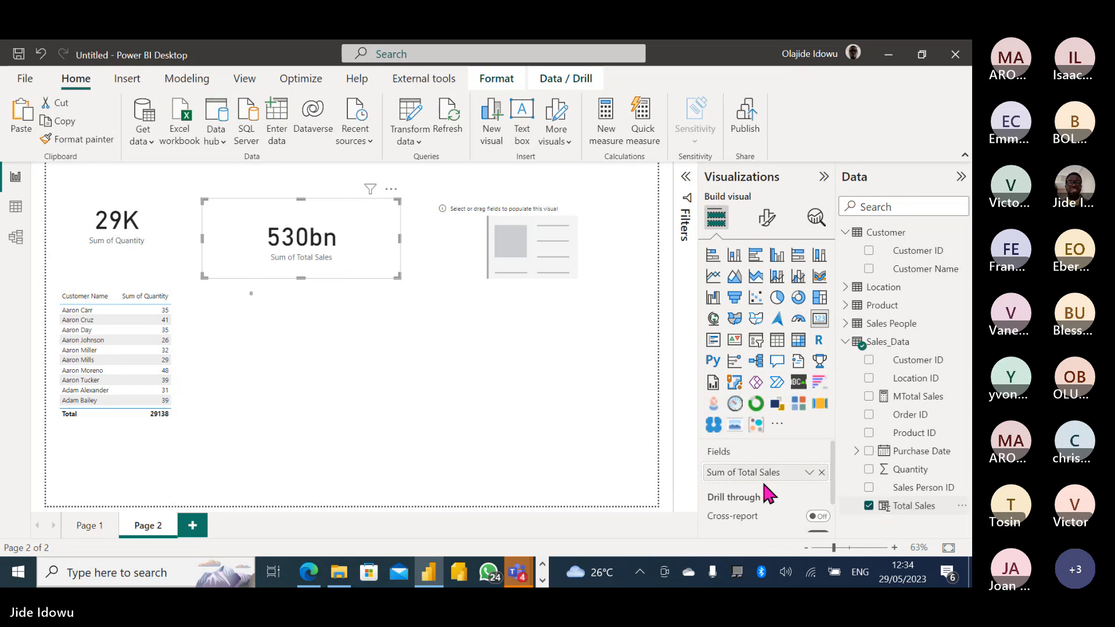
click(500, 243)
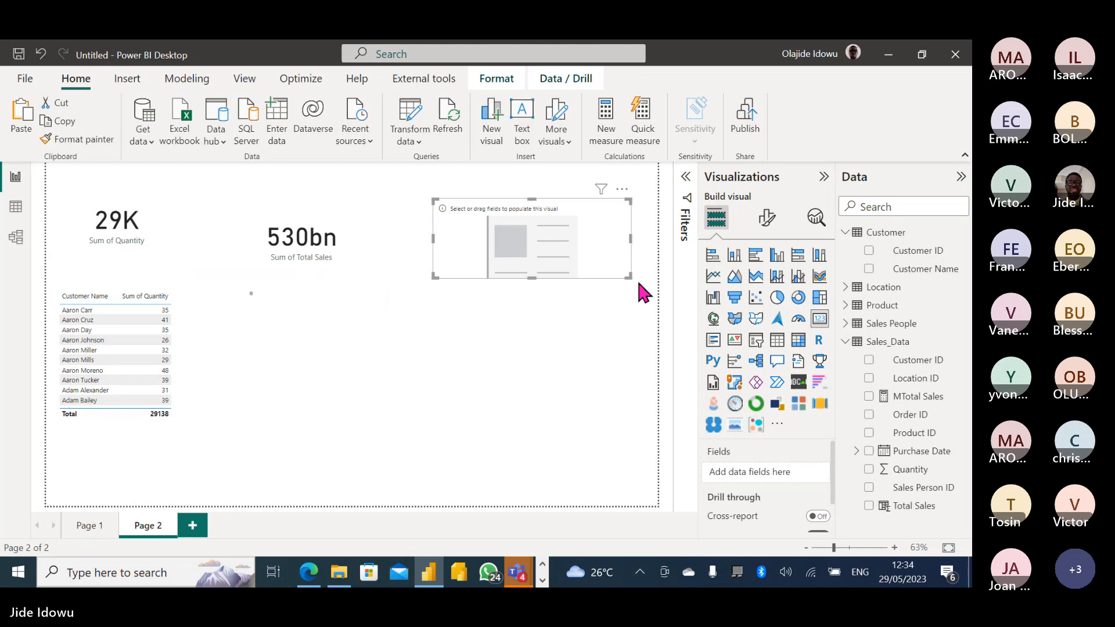
click(868, 396)
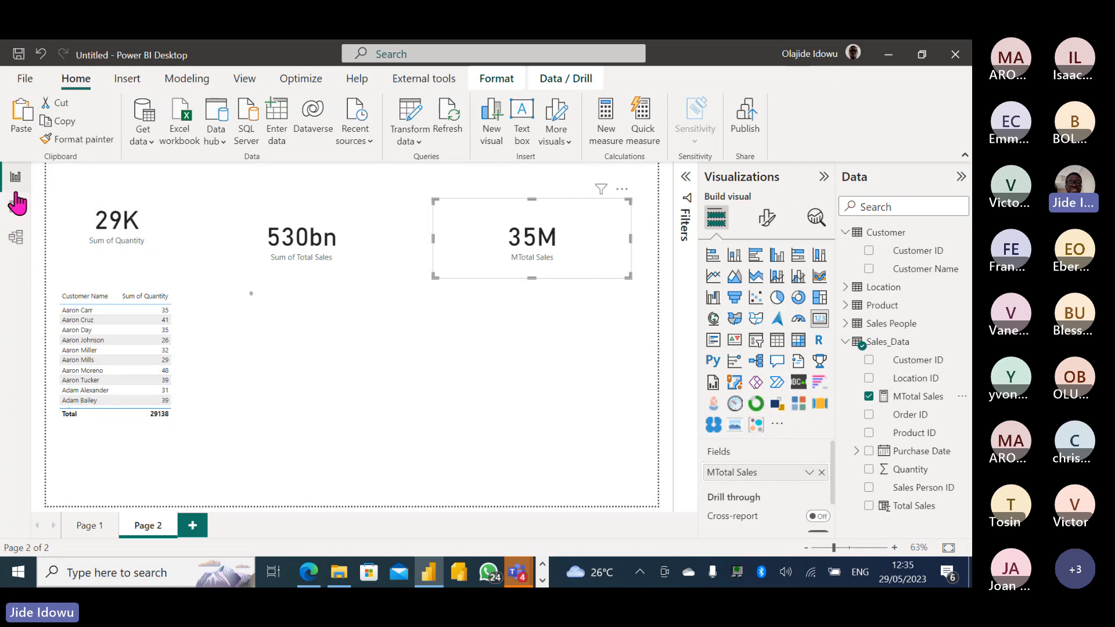
click(16, 208)
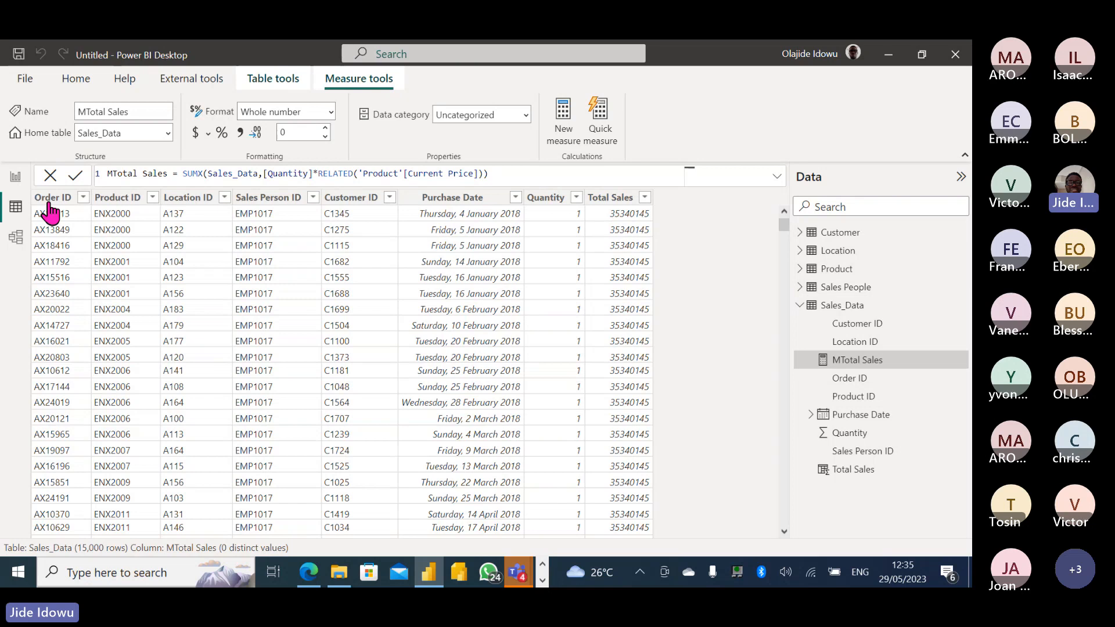
Return to report Page 2 with the 29K, 530bn and 35M cards.
click(16, 177)
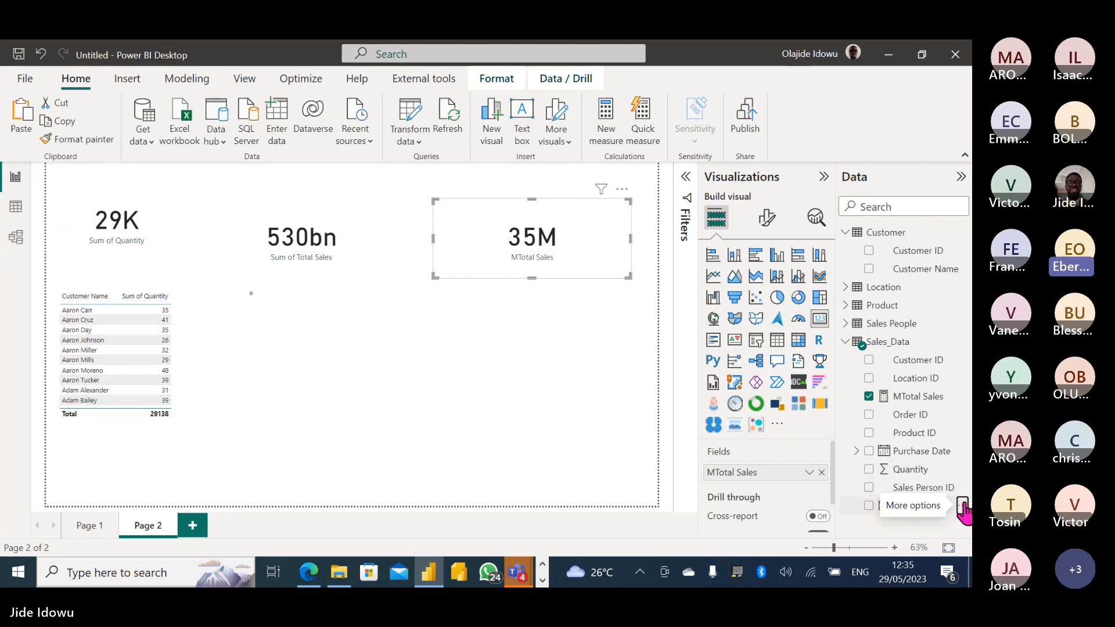
Delete the Total Sales column from the Sales_Data model and confirm.
click(961, 506)
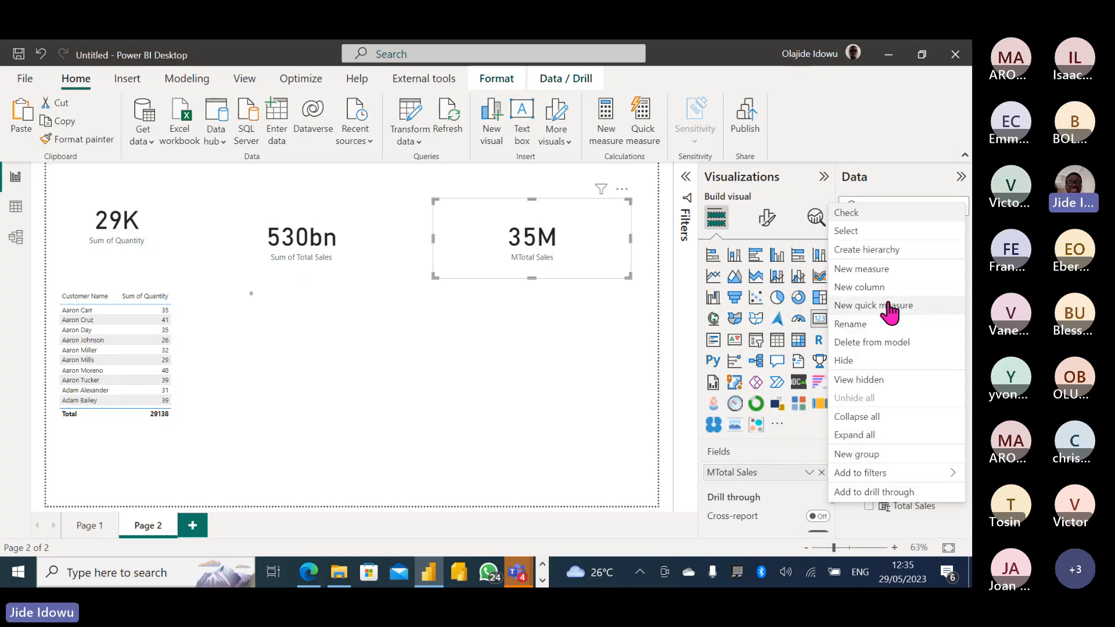
click(871, 379)
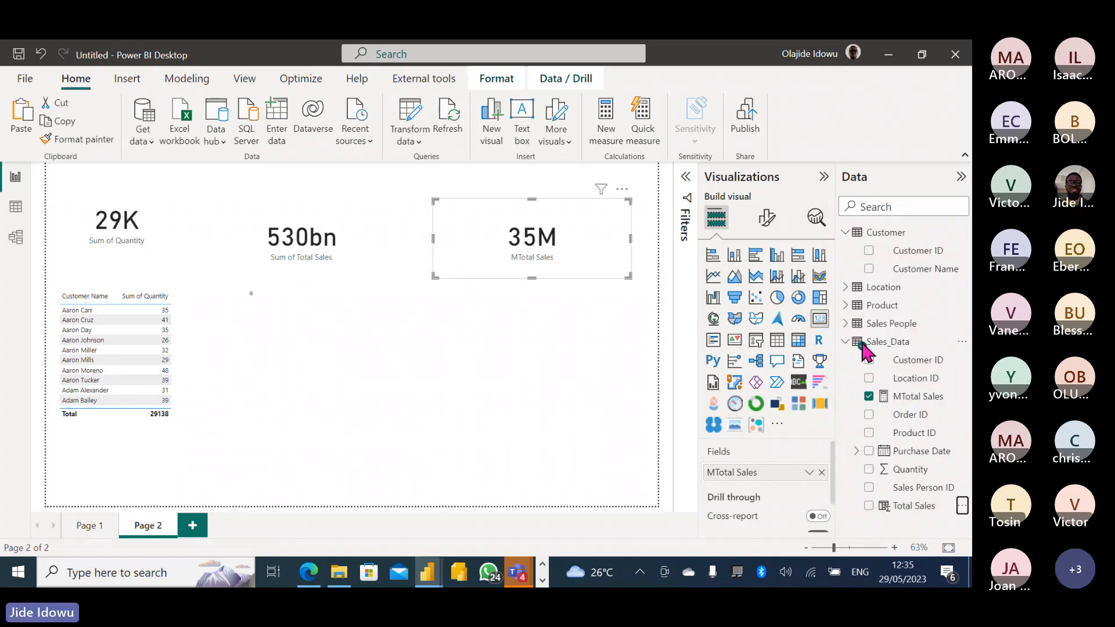
click(579, 335)
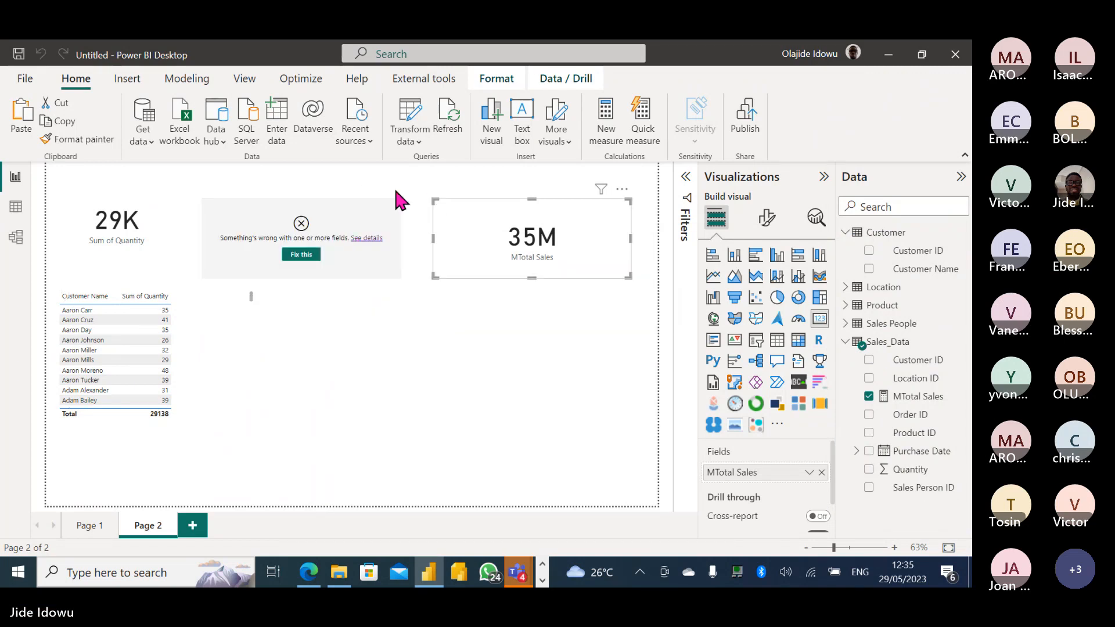
Reset the broken card to an empty visual and shrink the 35M MTotal Sales card.
click(300, 256)
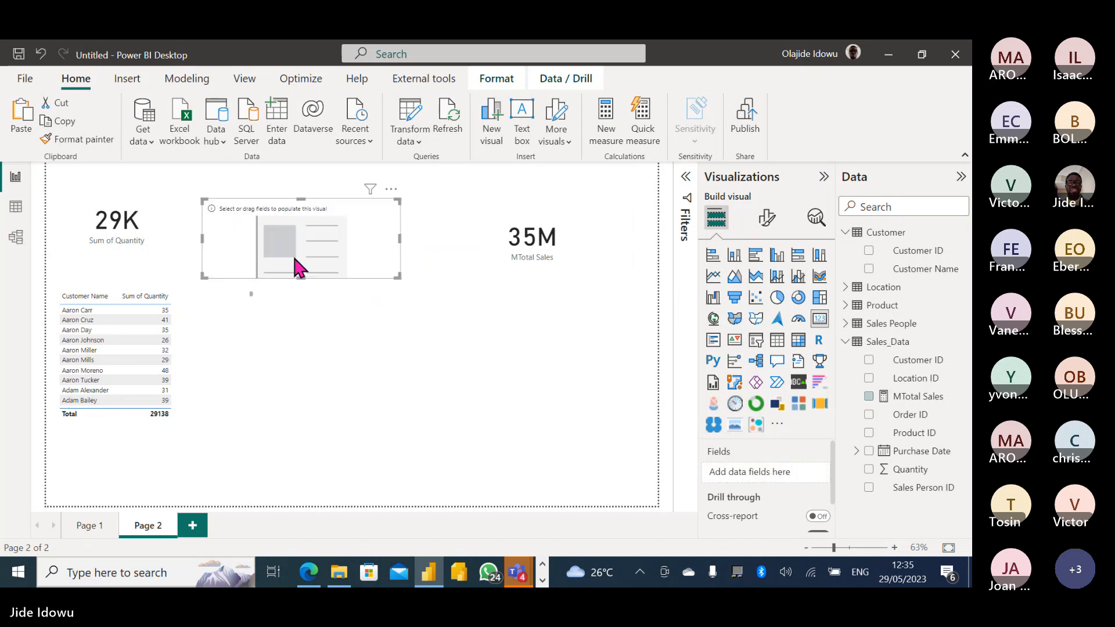
click(534, 267)
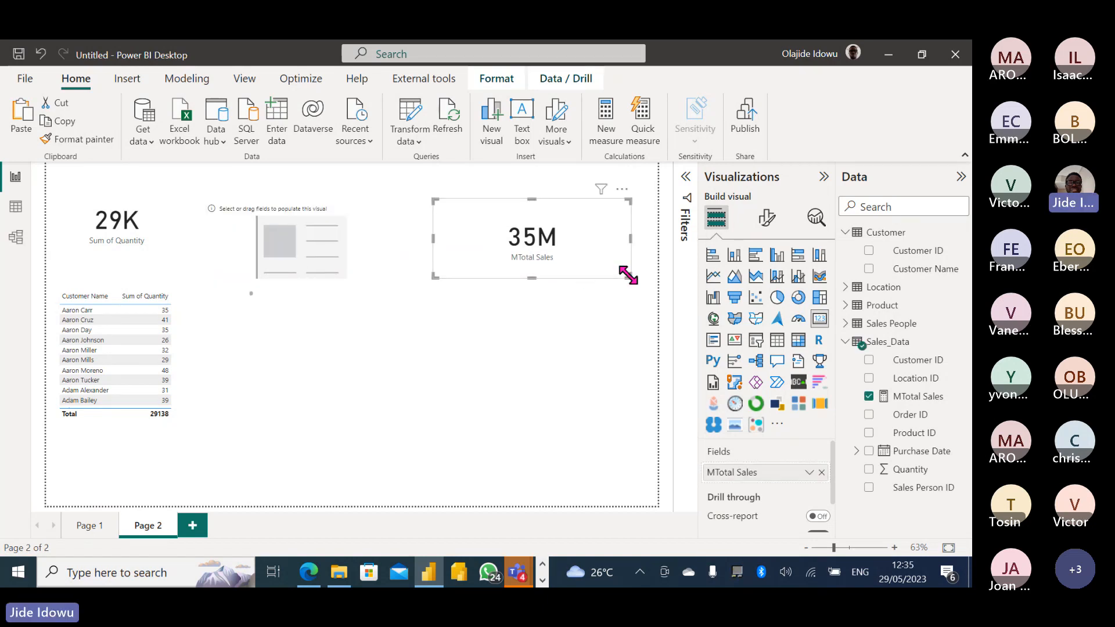
drag(628, 277, 536, 268)
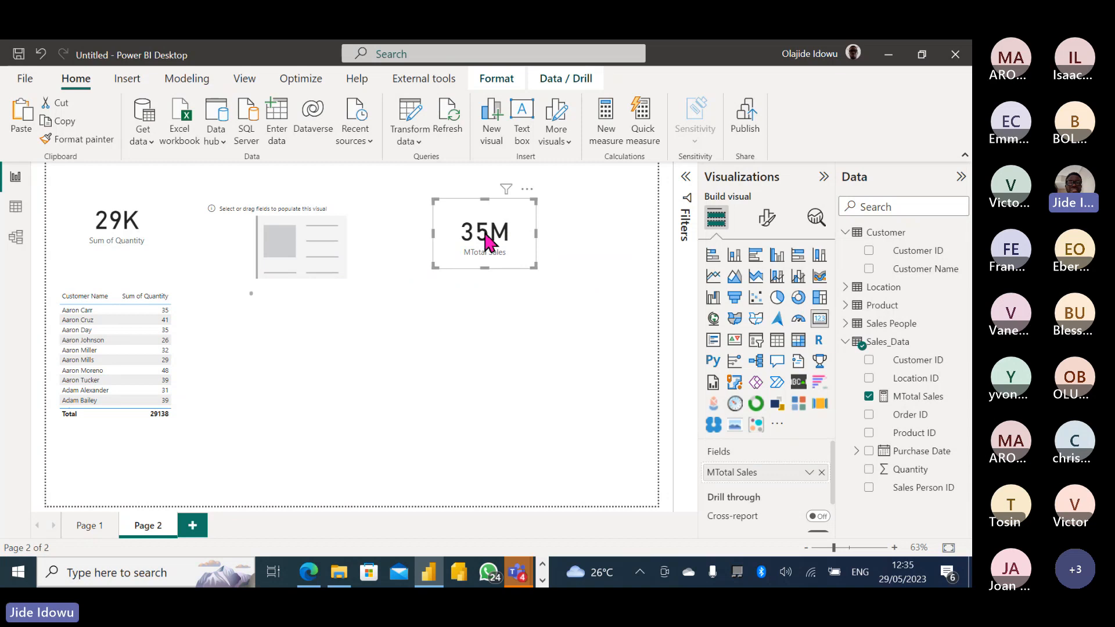
Shrink the empty visual to a smaller box and bring up the MTotal Sales measure formula.
click(392, 238)
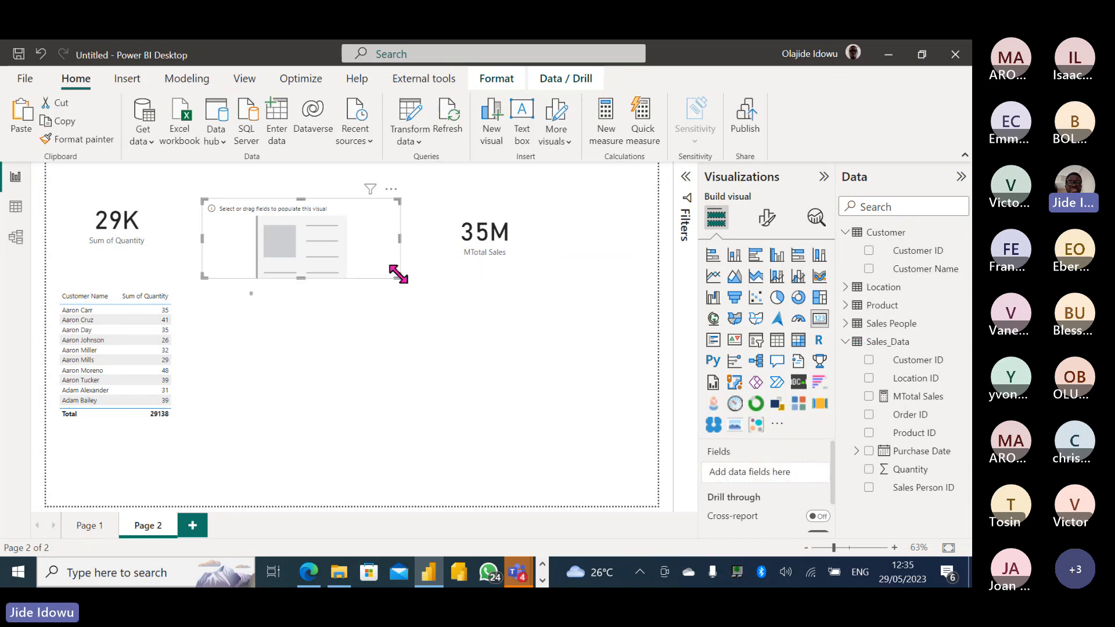
drag(399, 277, 312, 256)
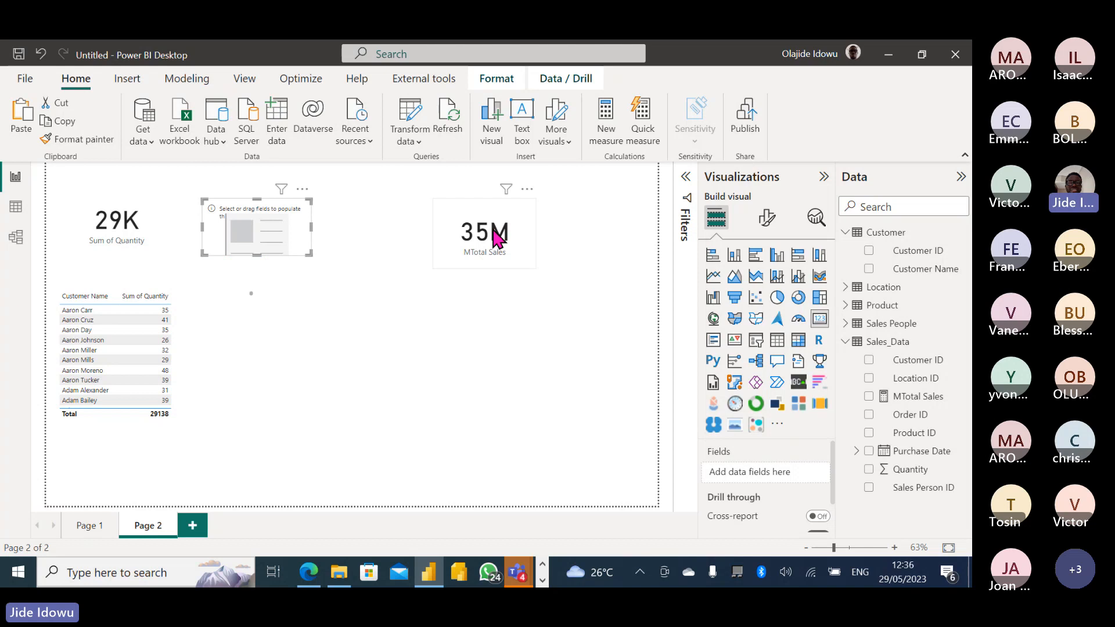
click(922, 399)
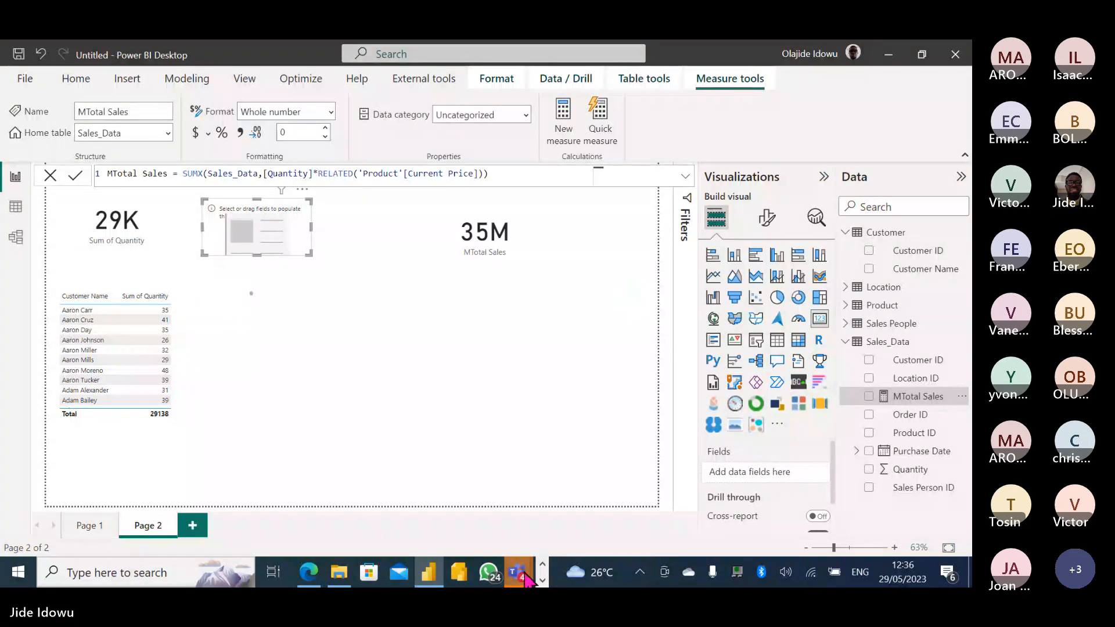
mouse_move(519, 572)
click(529, 468)
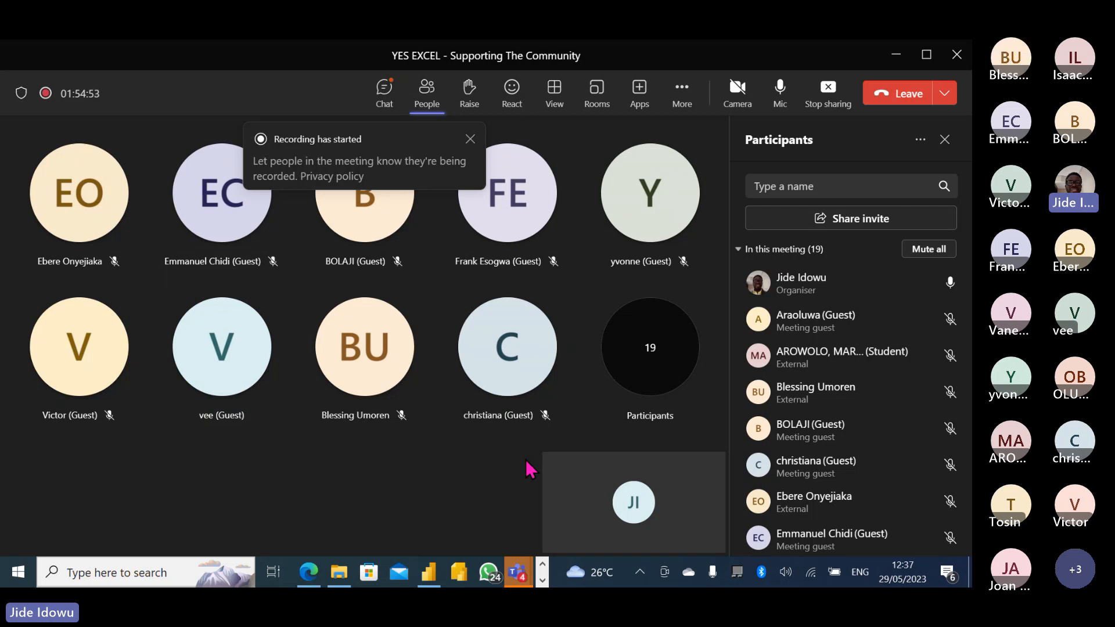
click(897, 57)
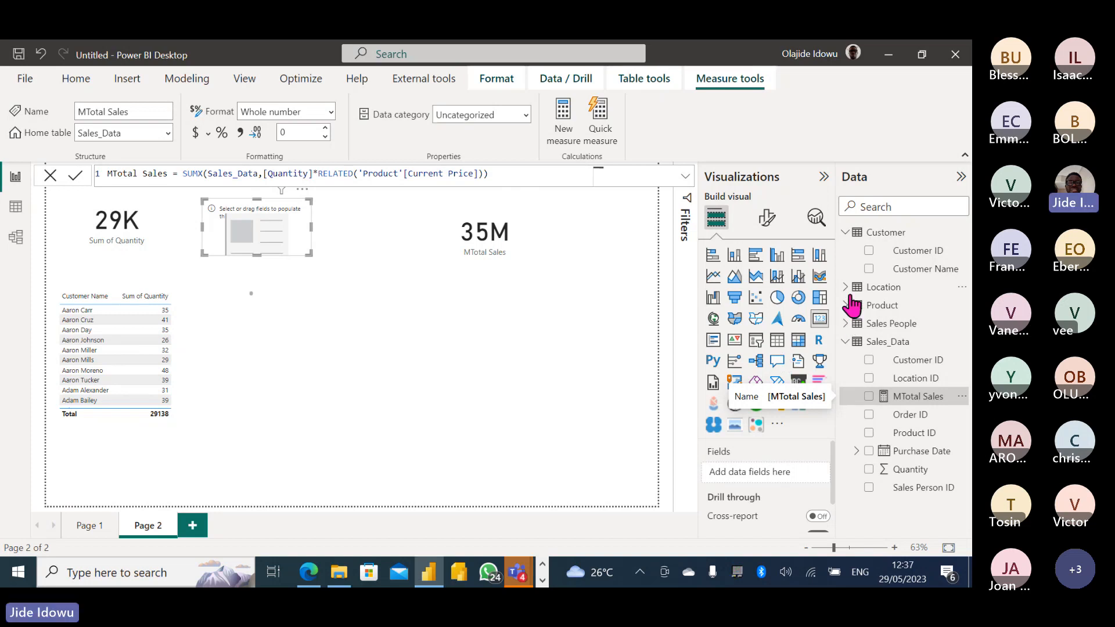
Delete MTotal Sales from the model, confirm, and reset its broken 35M card to an empty visual.
click(960, 398)
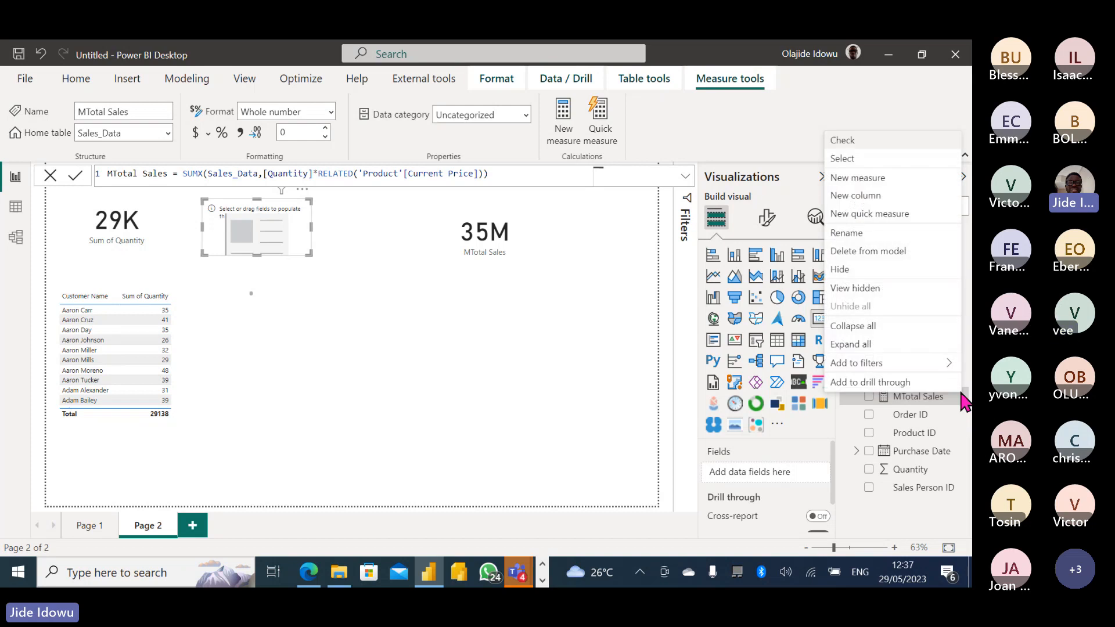
click(891, 255)
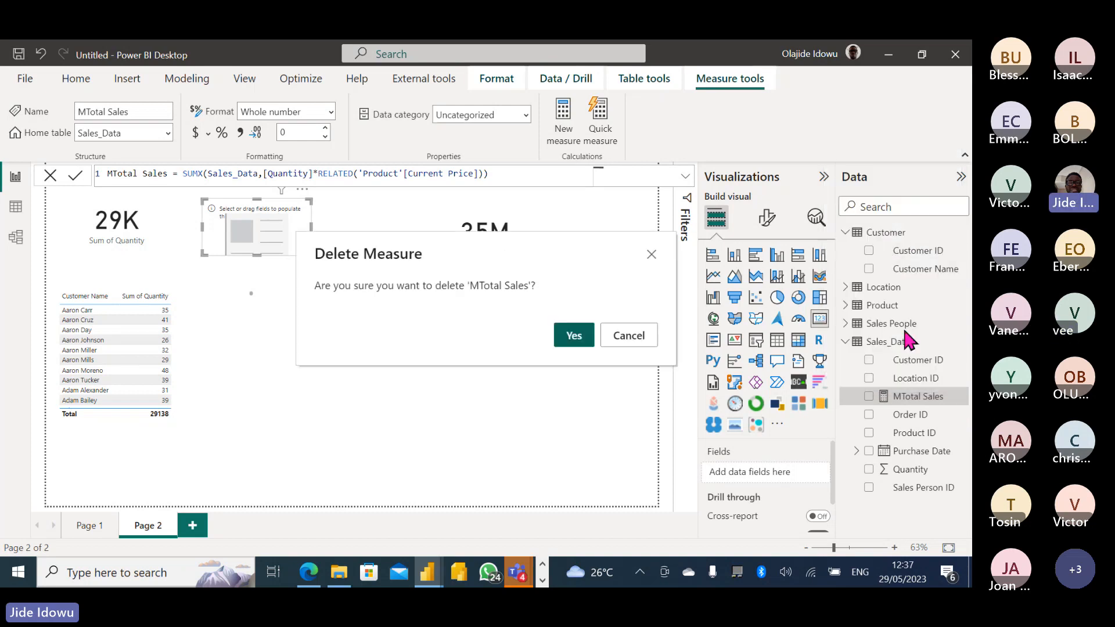
click(573, 336)
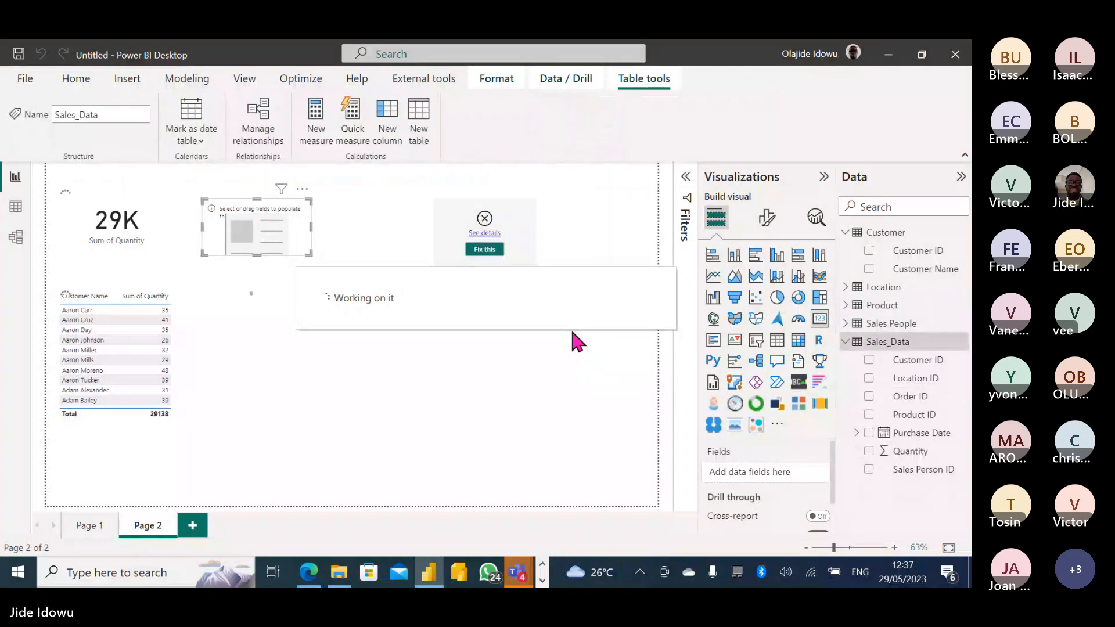
click(484, 250)
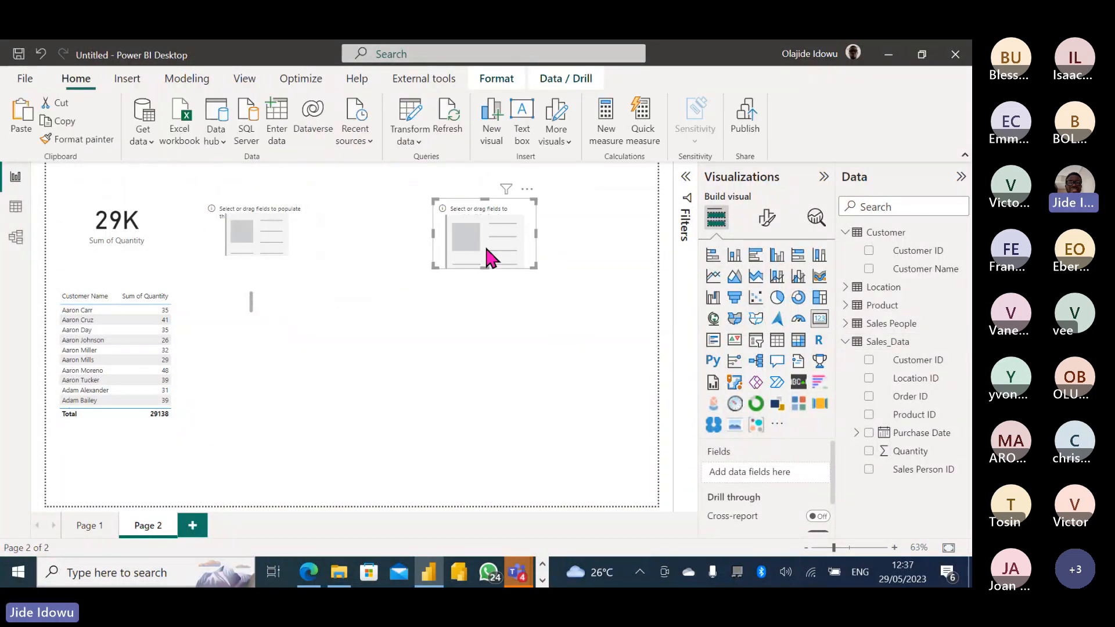
Switch to Table view and display the Product table's rows.
click(17, 209)
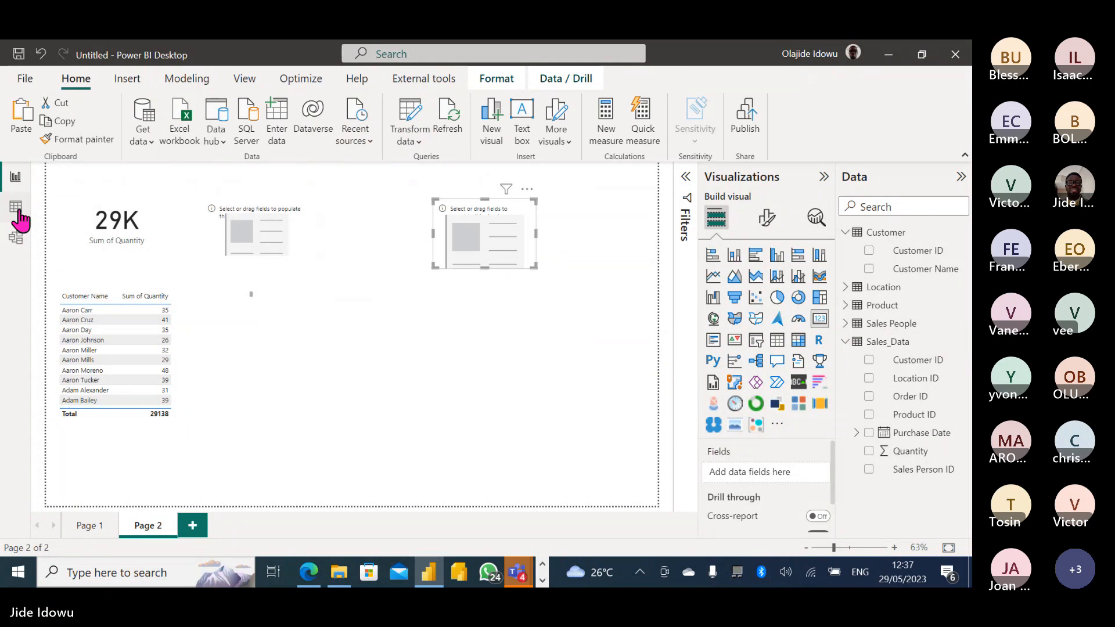
key(ctrl+z)
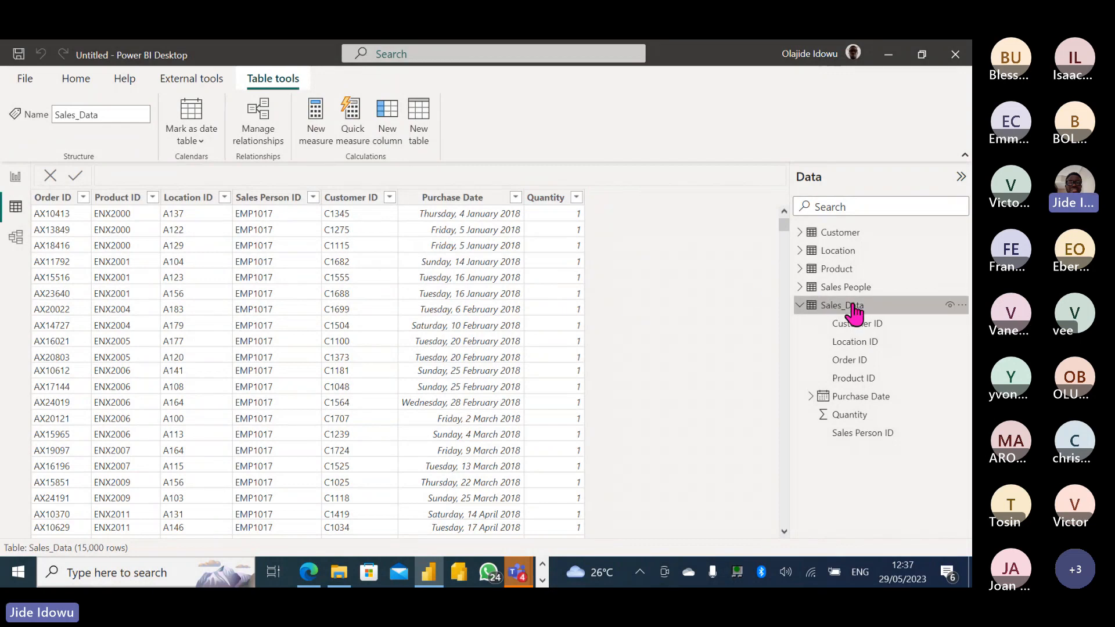
click(800, 305)
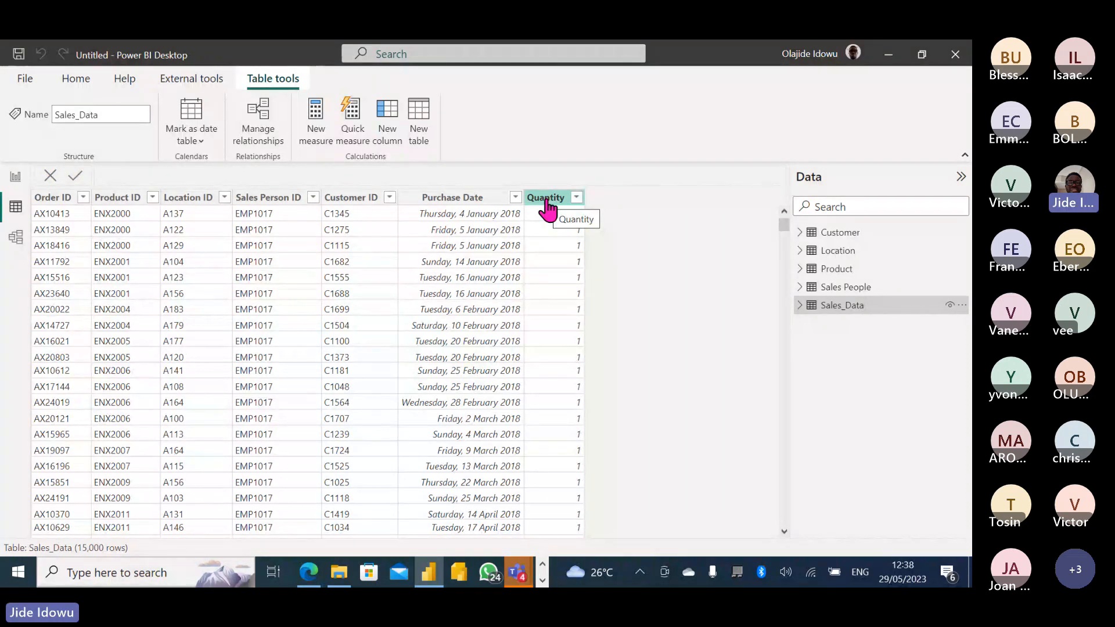
click(825, 271)
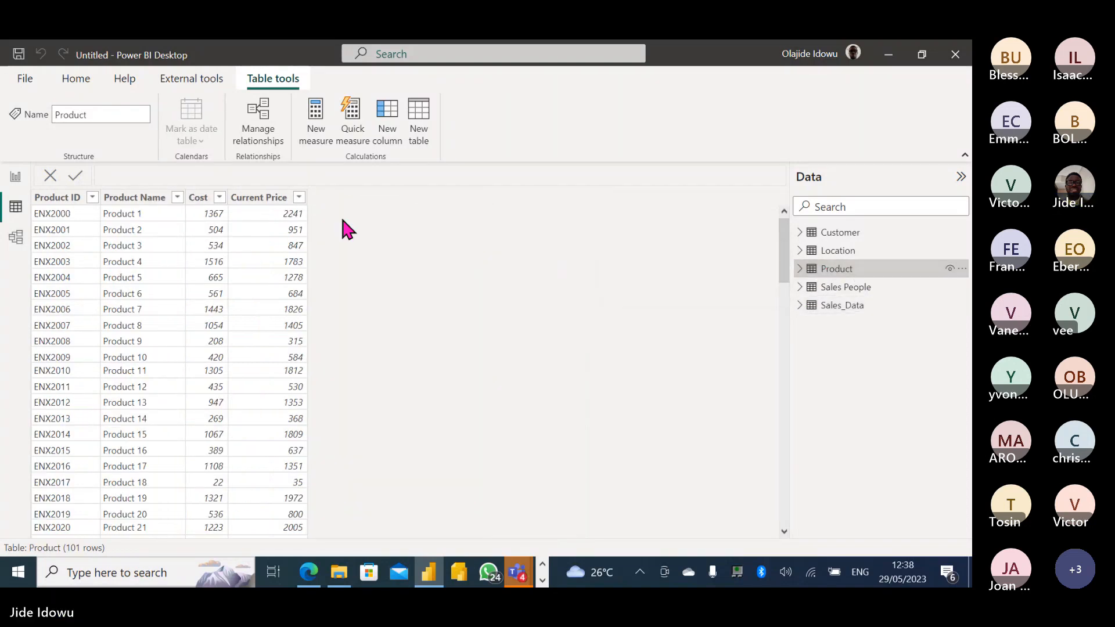
Check Product's Current Price column, then add a new measure to Sales_Data.
click(239, 198)
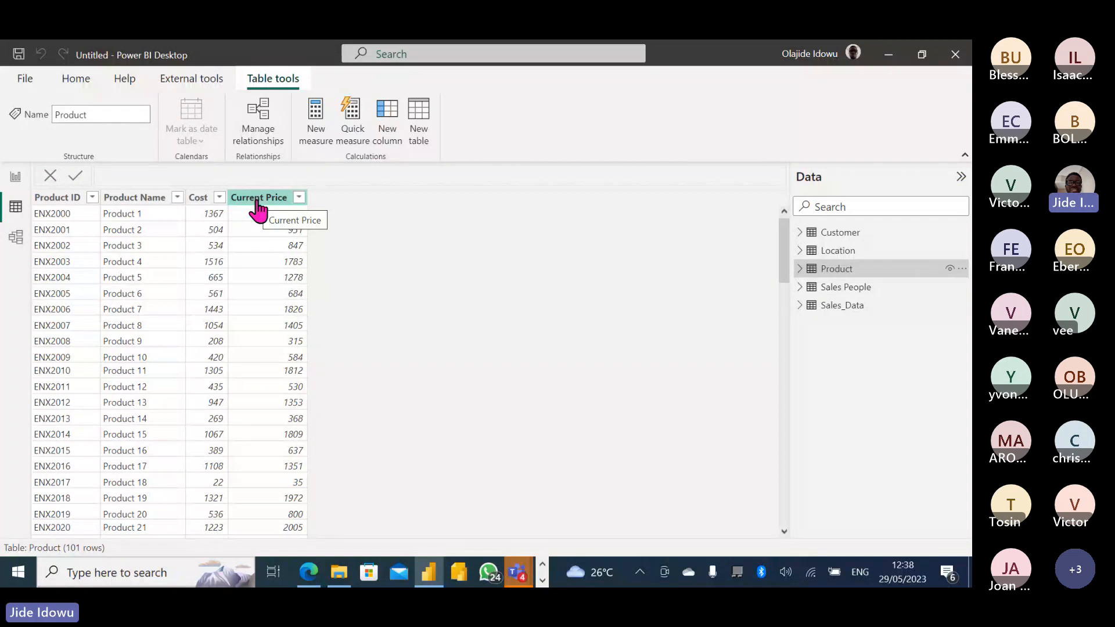
click(848, 310)
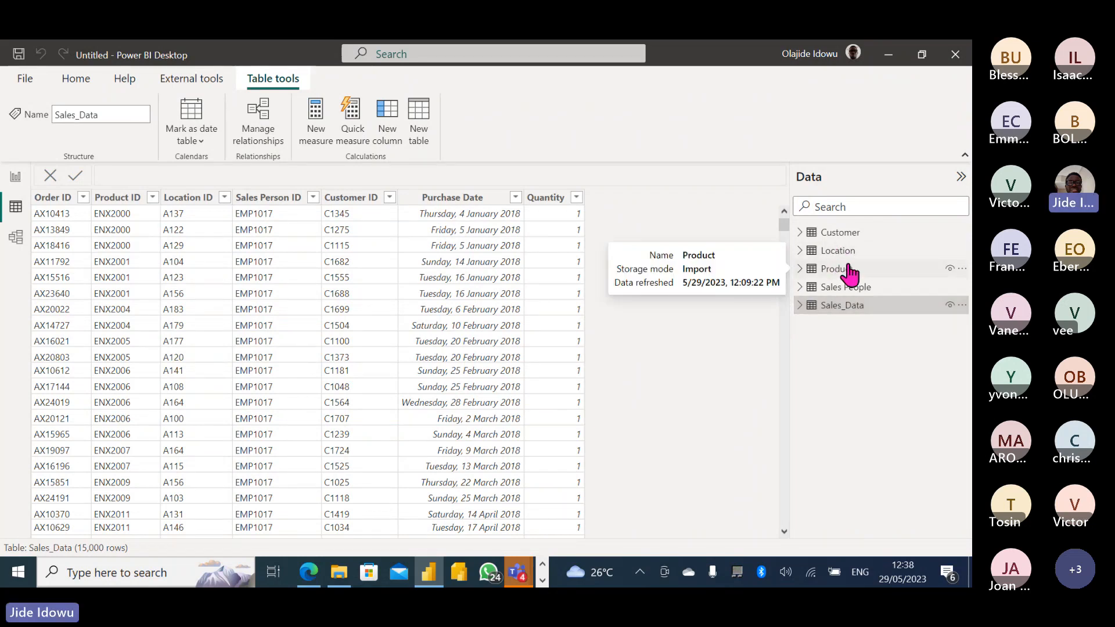
click(317, 121)
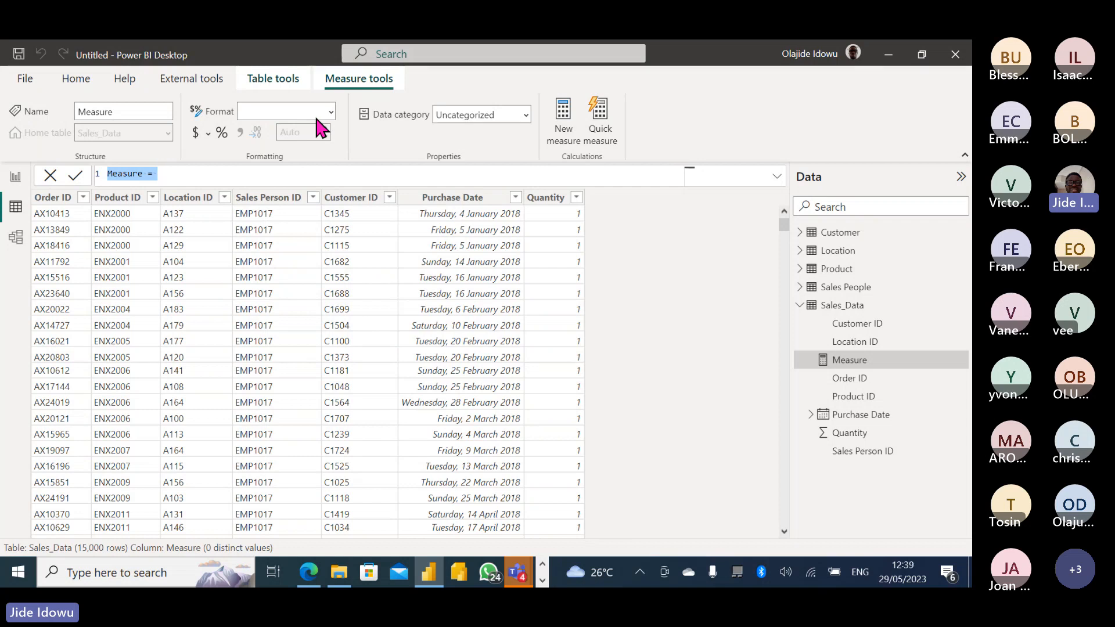
Rename the new measure from 'Measure' to 'Total Sales'.
click(142, 174)
double_click(142, 174)
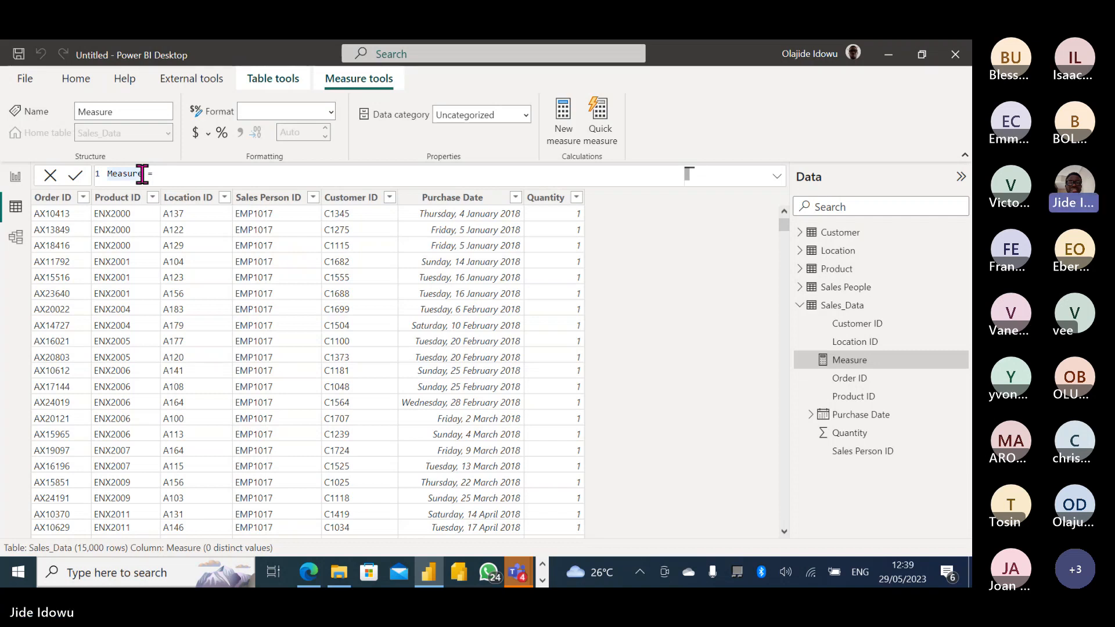
click(142, 174)
key(BackSpace)
key(BackSpace)
key(BackSpace)
key(BackSpace)
key(BackSpace)
key(BackSpace)
key(BackSpace)
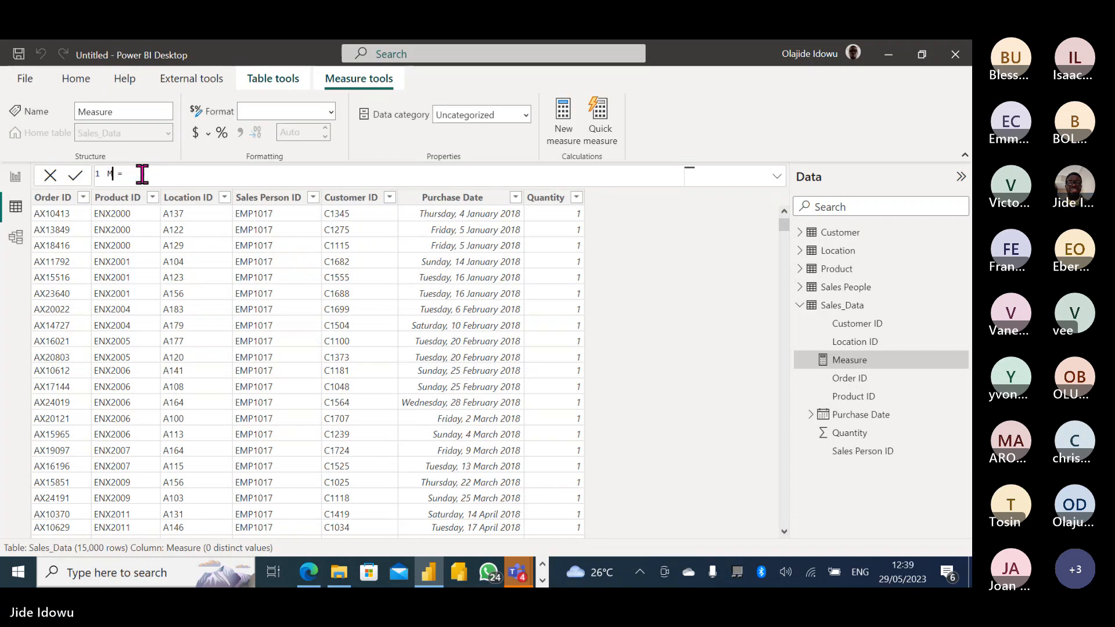
text(Total Sales)
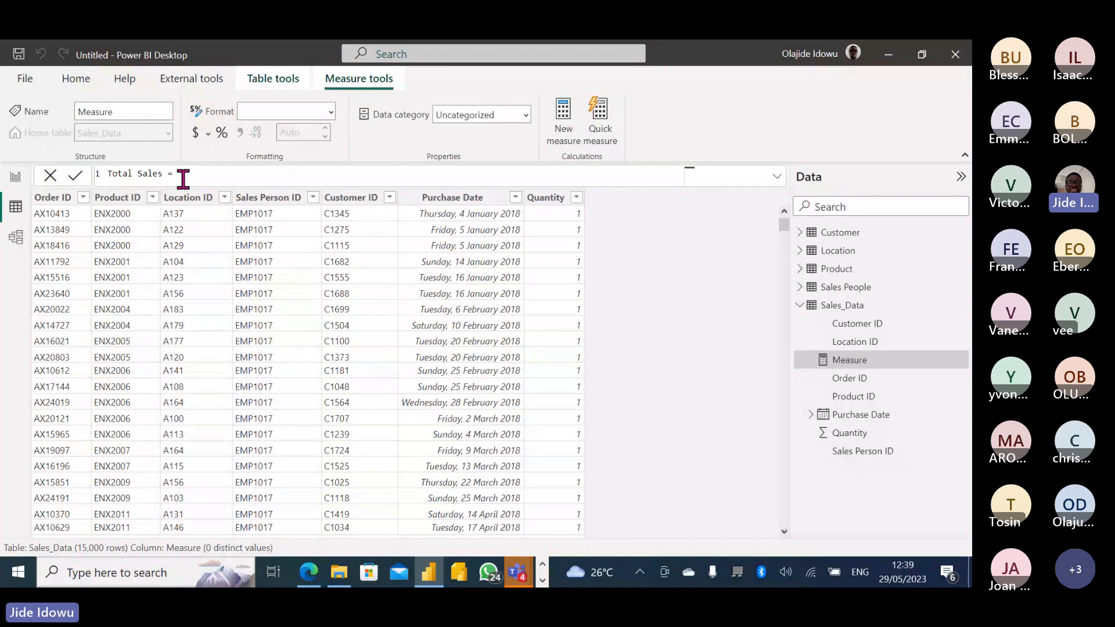
Define it as SUMX(Sales_Data,[Quantity]*RELATED('Product'[Current Price])), commit, and return to Report view.
text(SUMX()
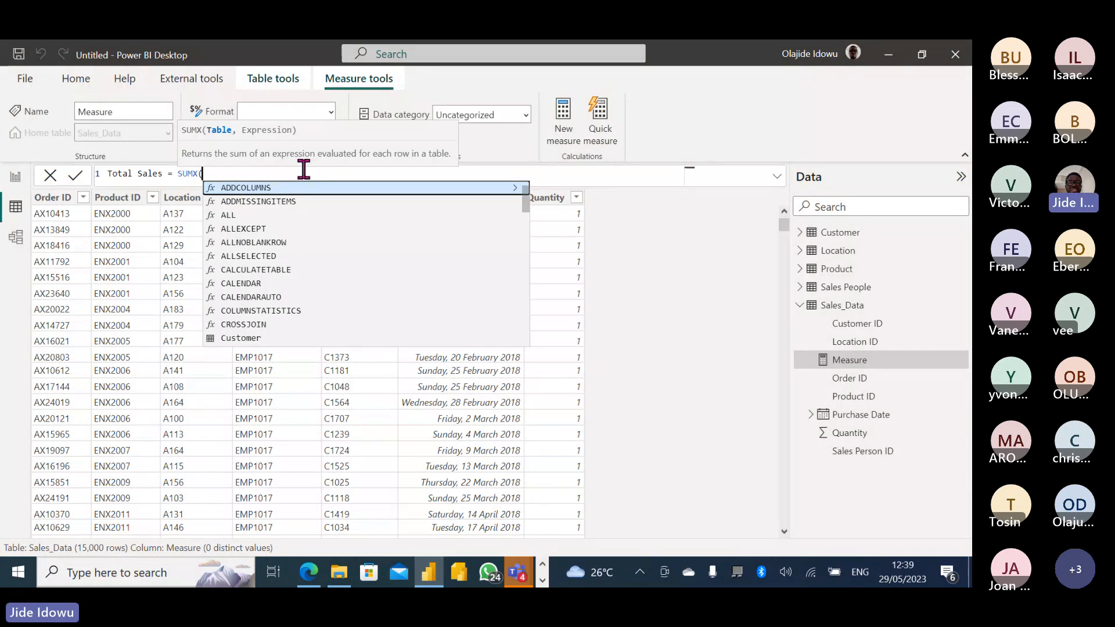
text(sale)
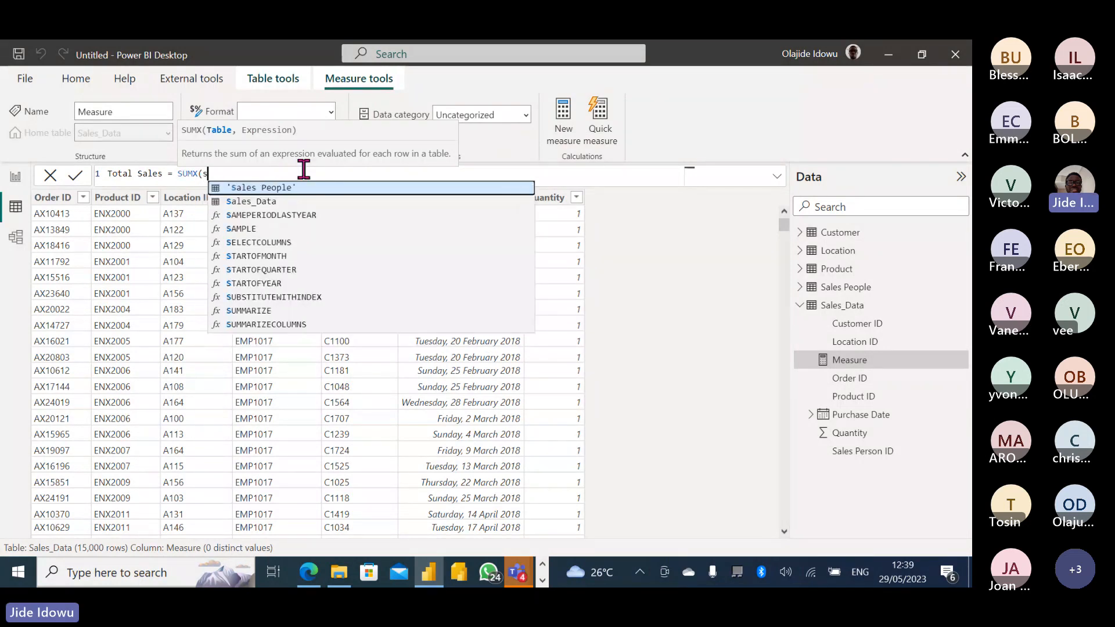
click(294, 201)
text(,)
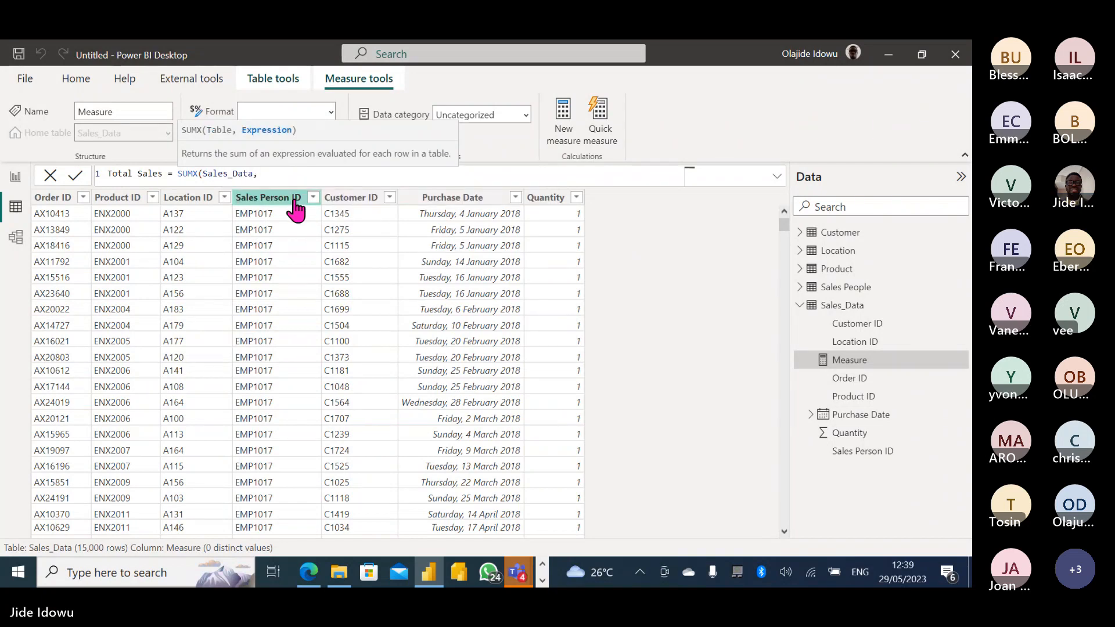
text([)
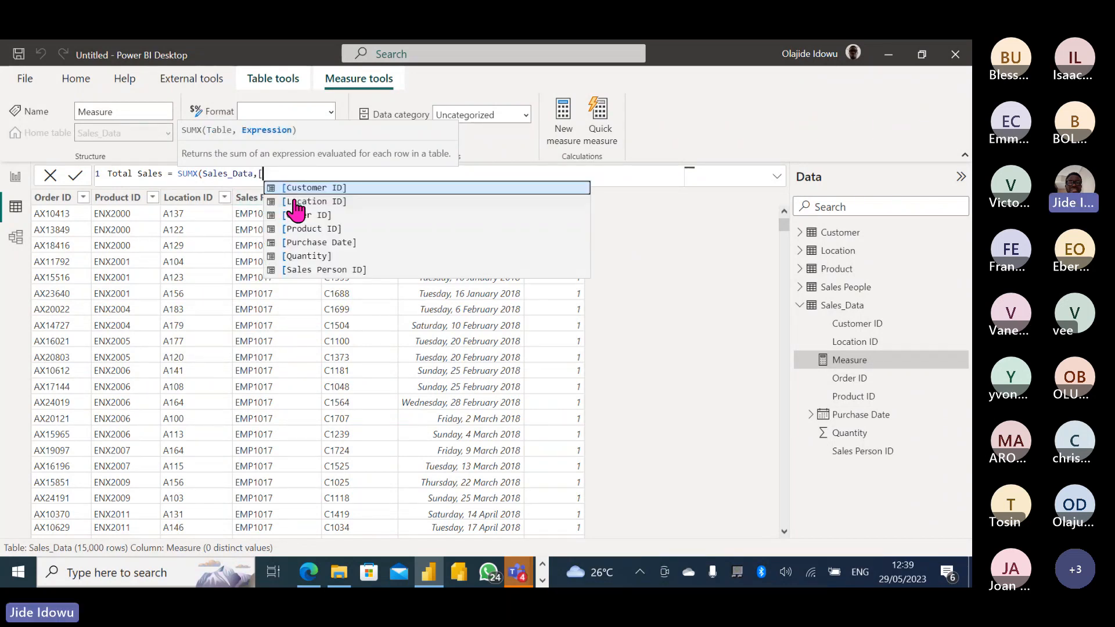
click(323, 256)
text(*)
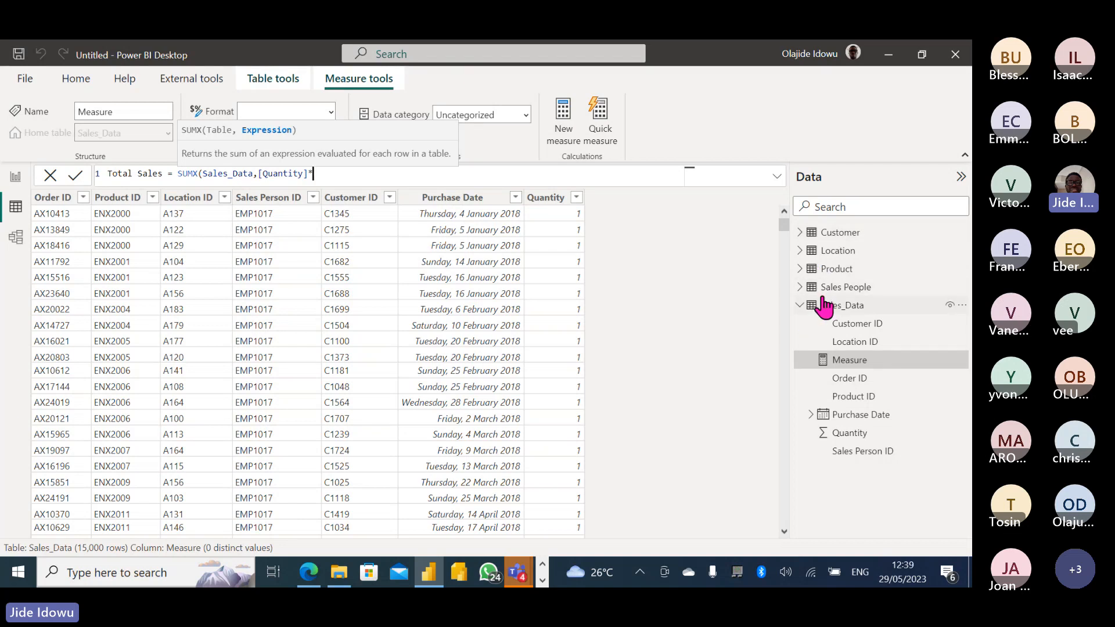
mouse_move(823, 305)
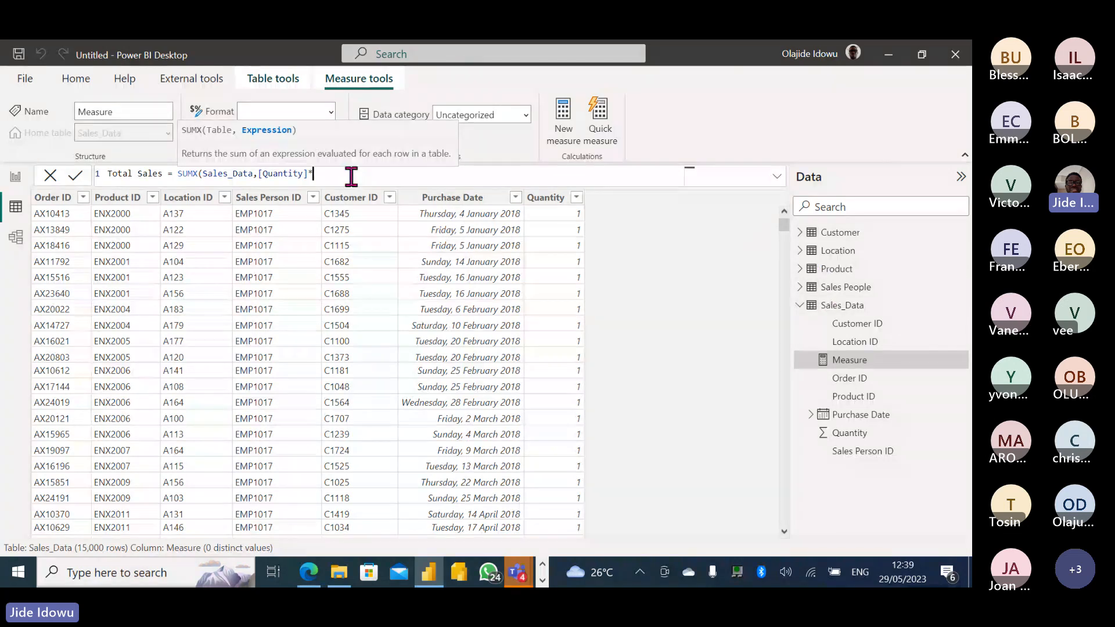
text(rel)
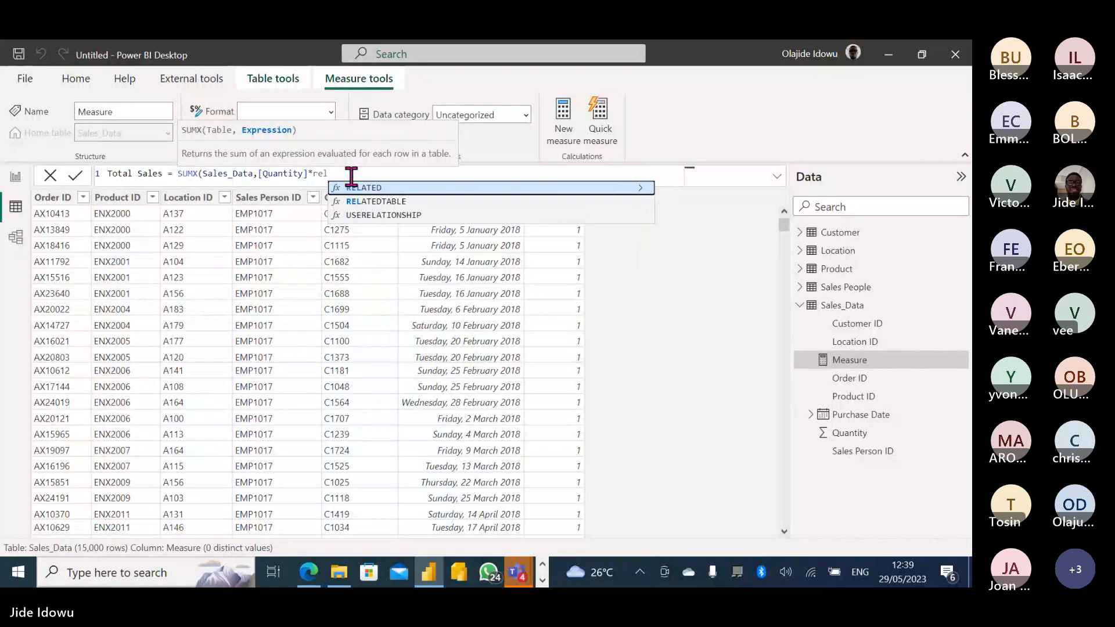
key(Tab)
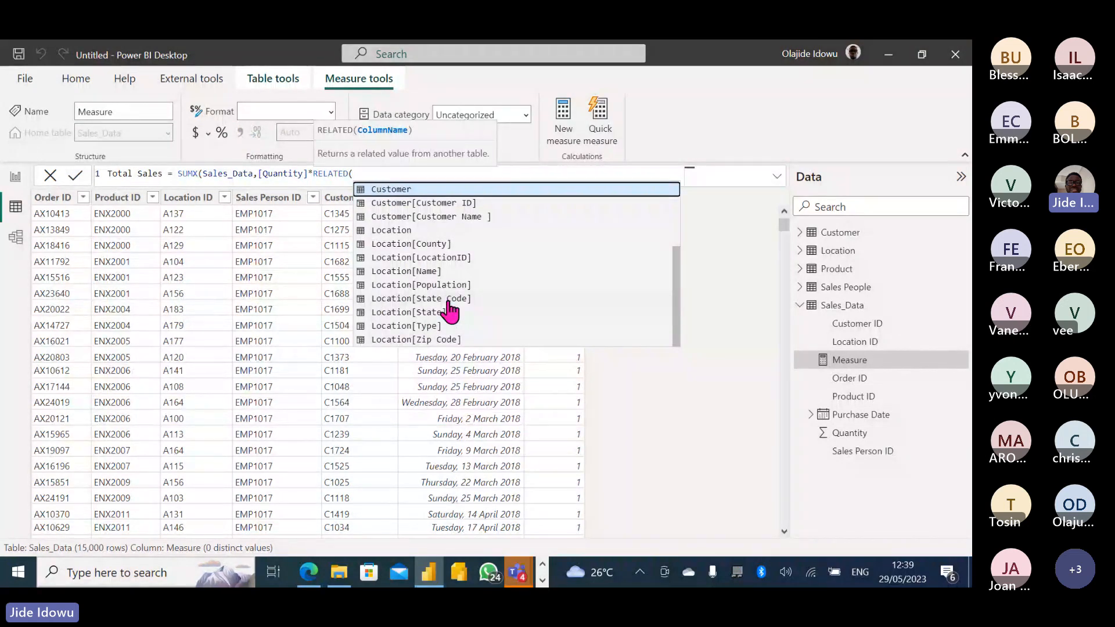
text(cur)
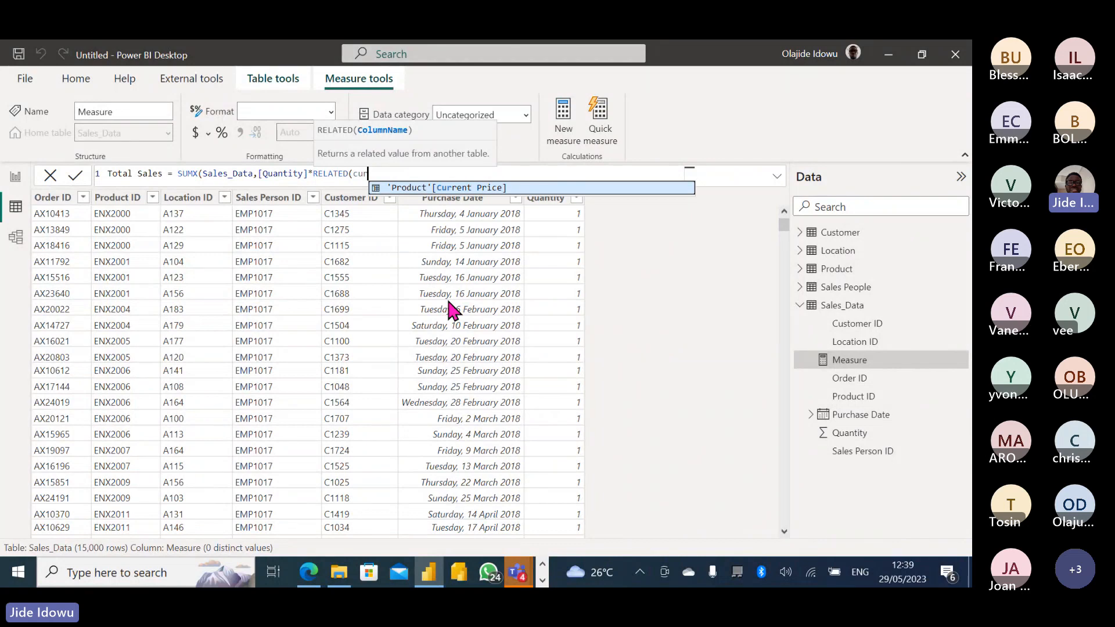
click(435, 188)
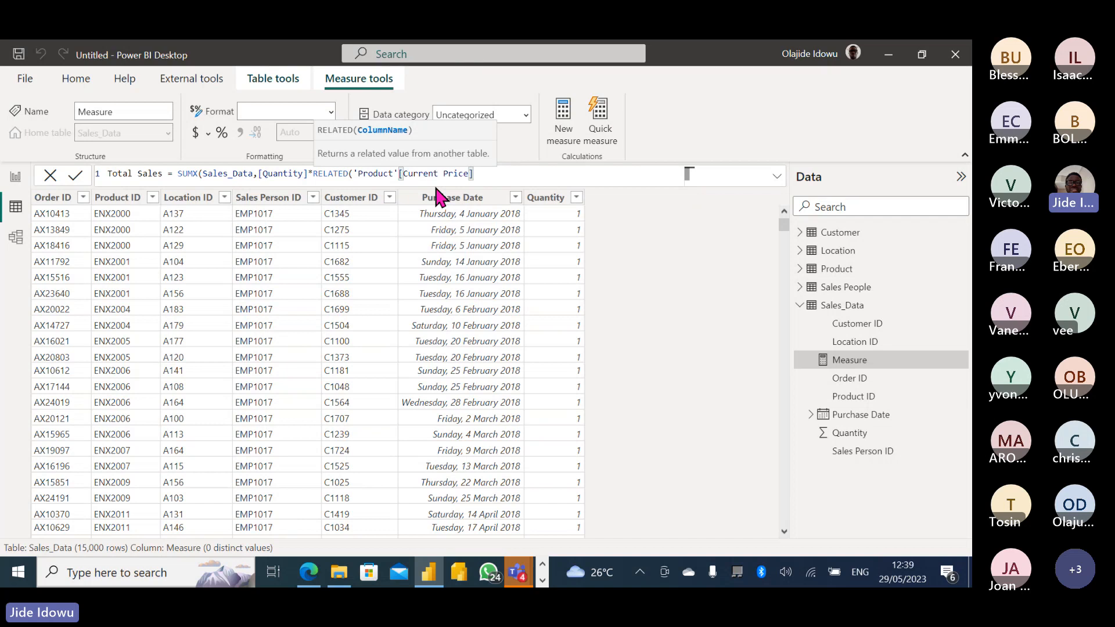
text())
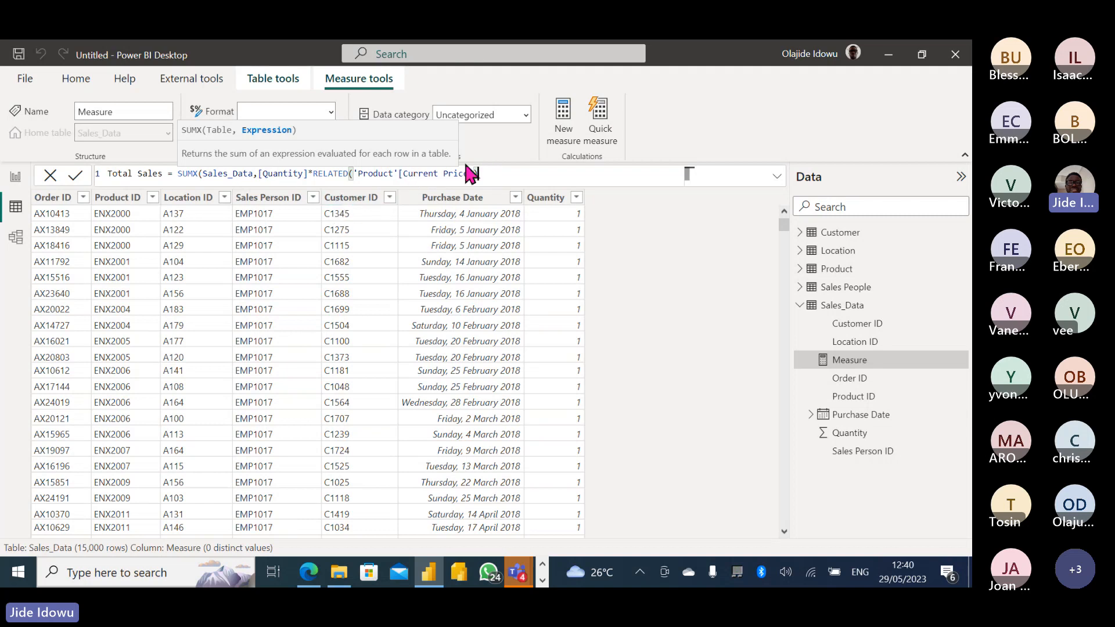
key(Return)
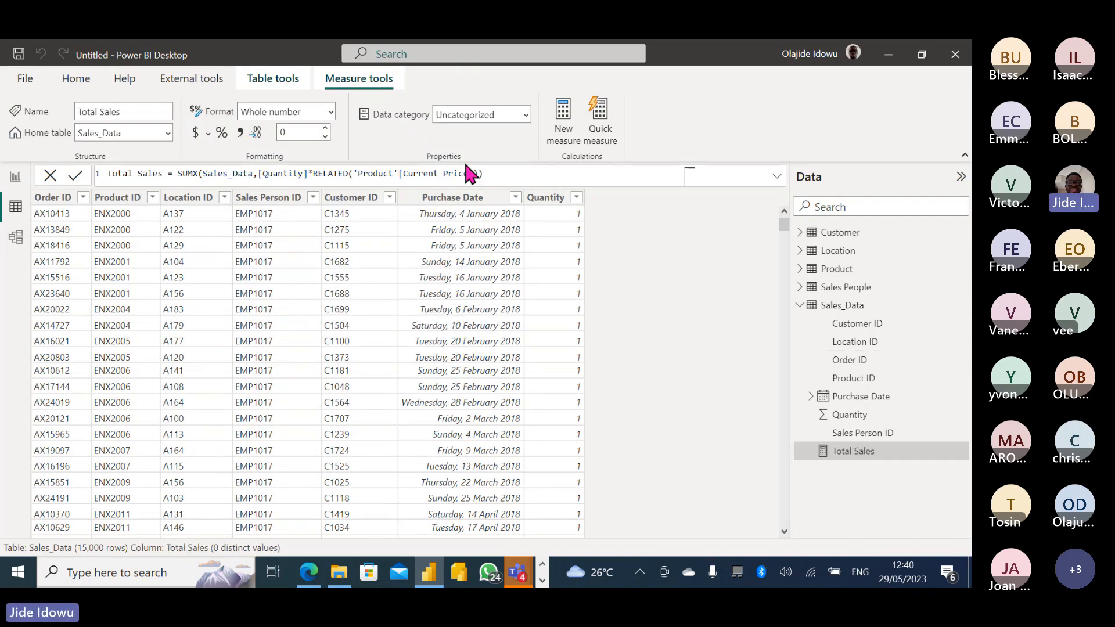
click(13, 178)
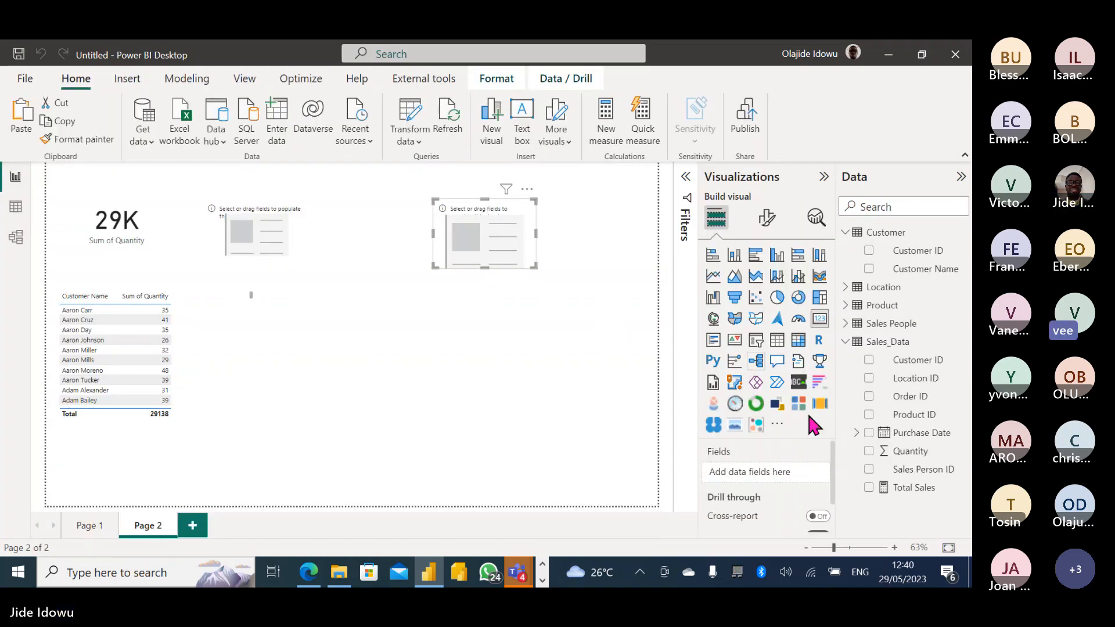
Fill the empty card with Total Sales (35M) and select its whole formula.
click(869, 488)
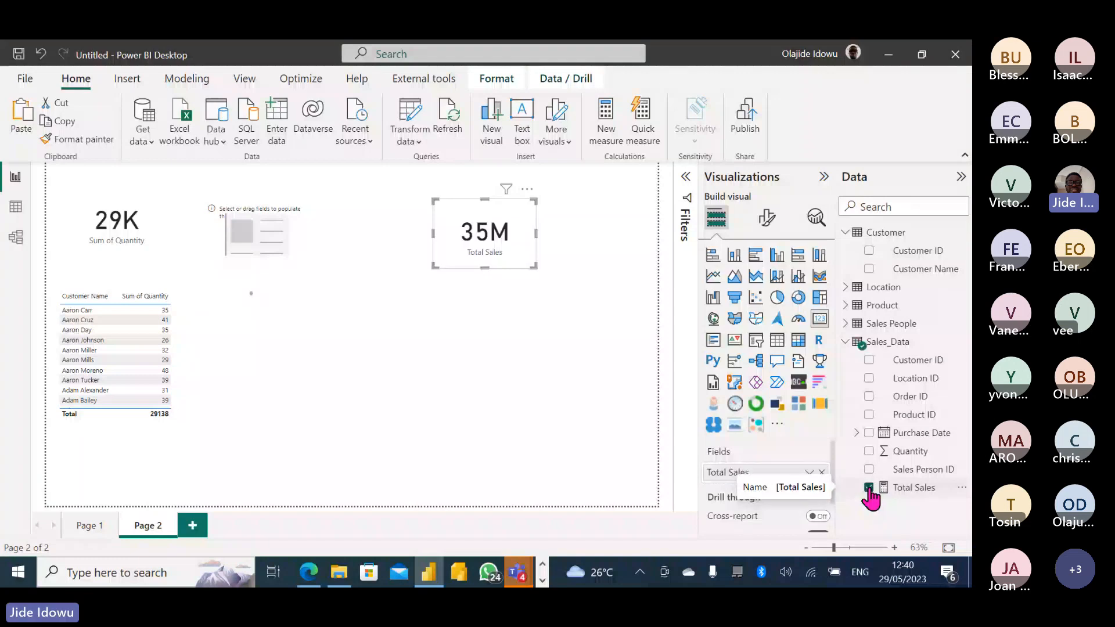
click(914, 488)
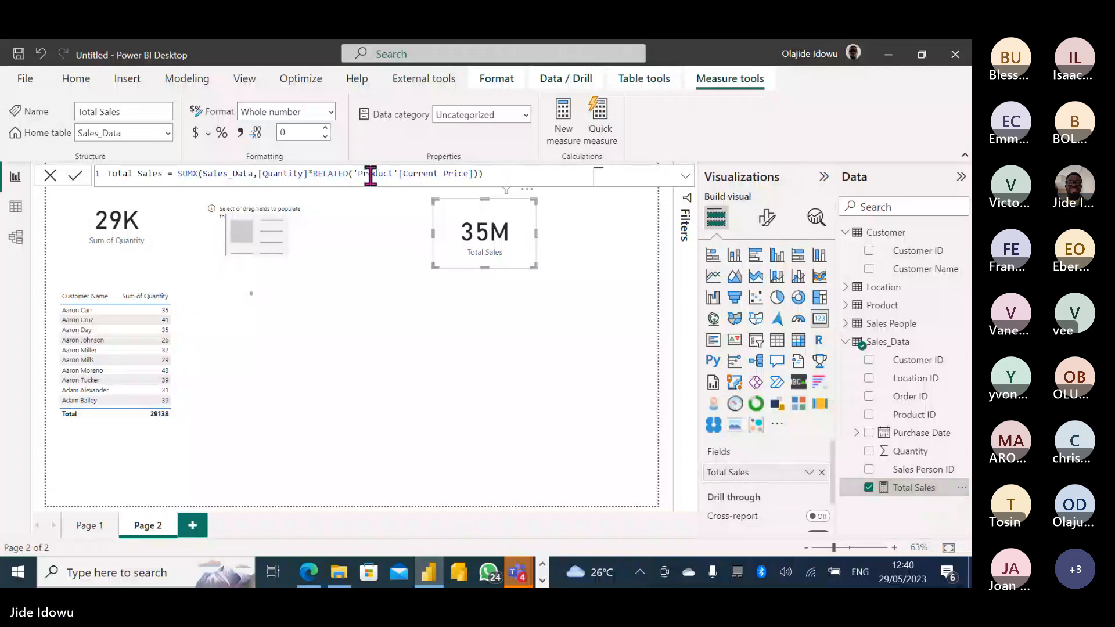
click(490, 173)
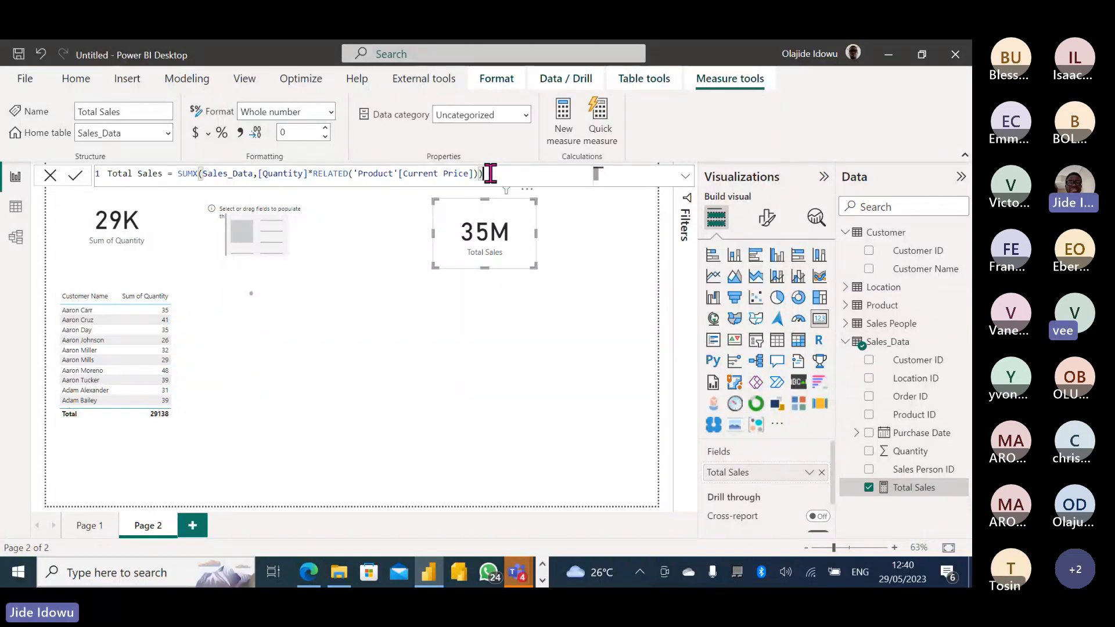
key(ctrl+a)
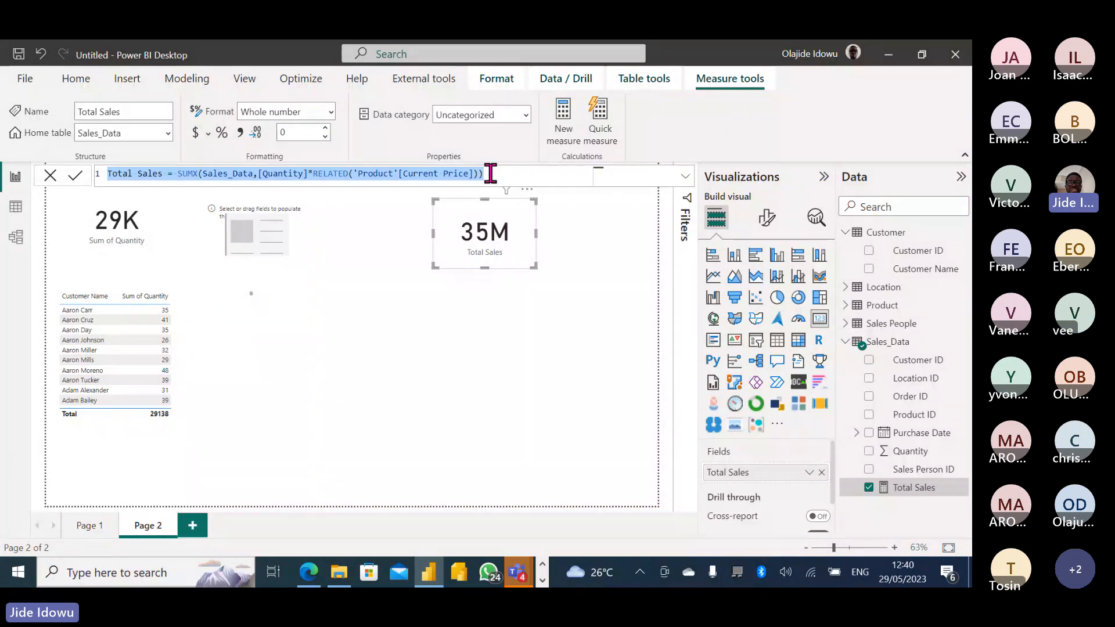
Create another new measure named Total Cost and begin its SUMX expression.
click(562, 131)
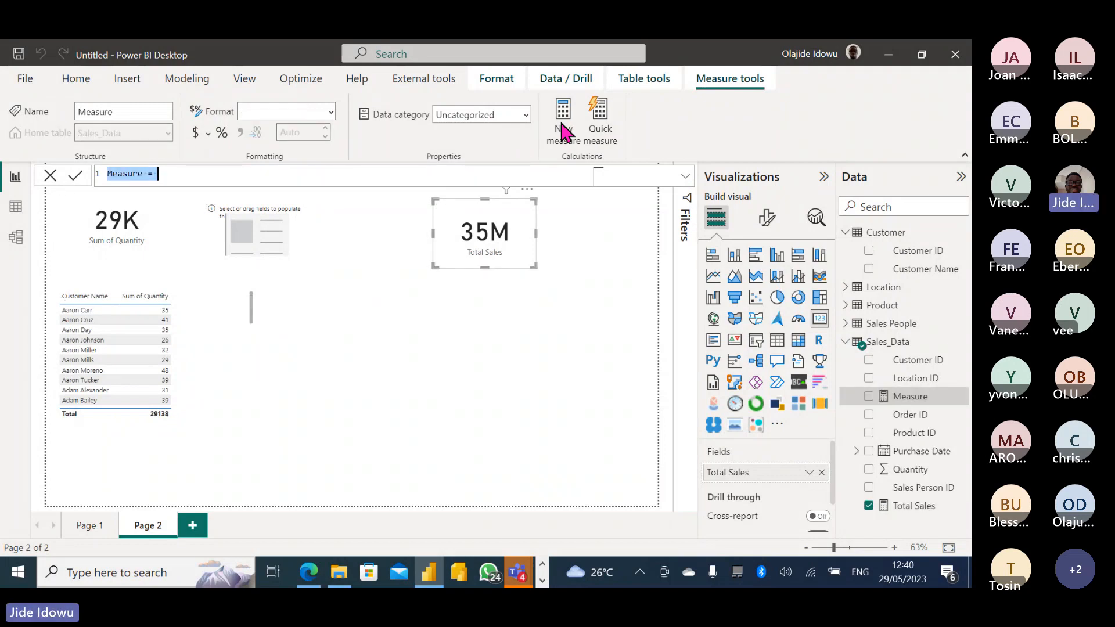
click(145, 174)
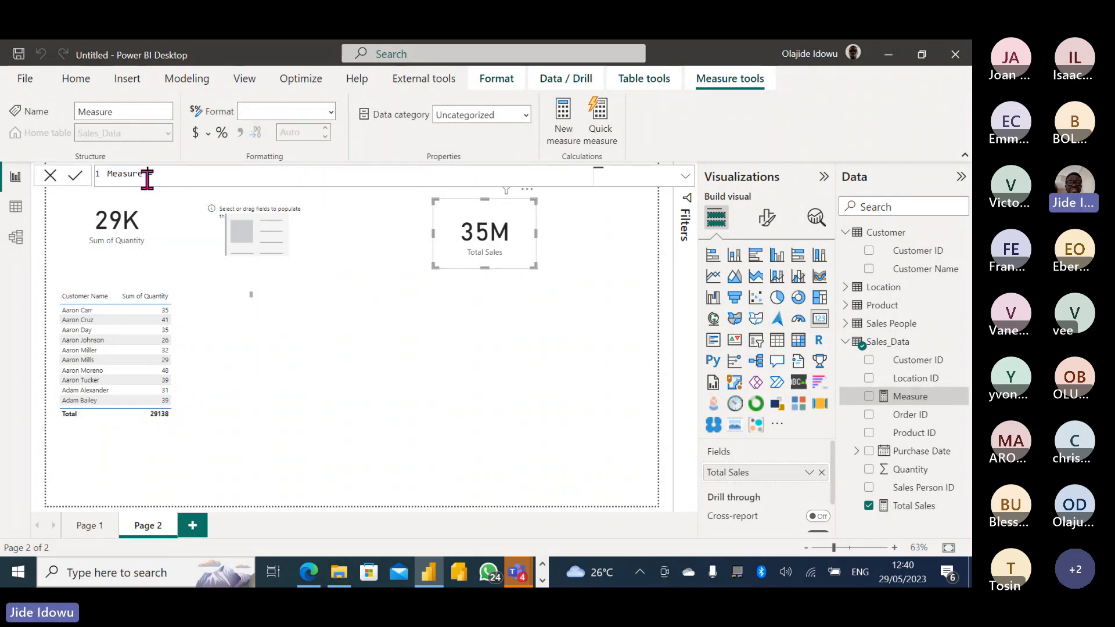
key(BackSpace)
key(BackSpace)
key(BackSpace)
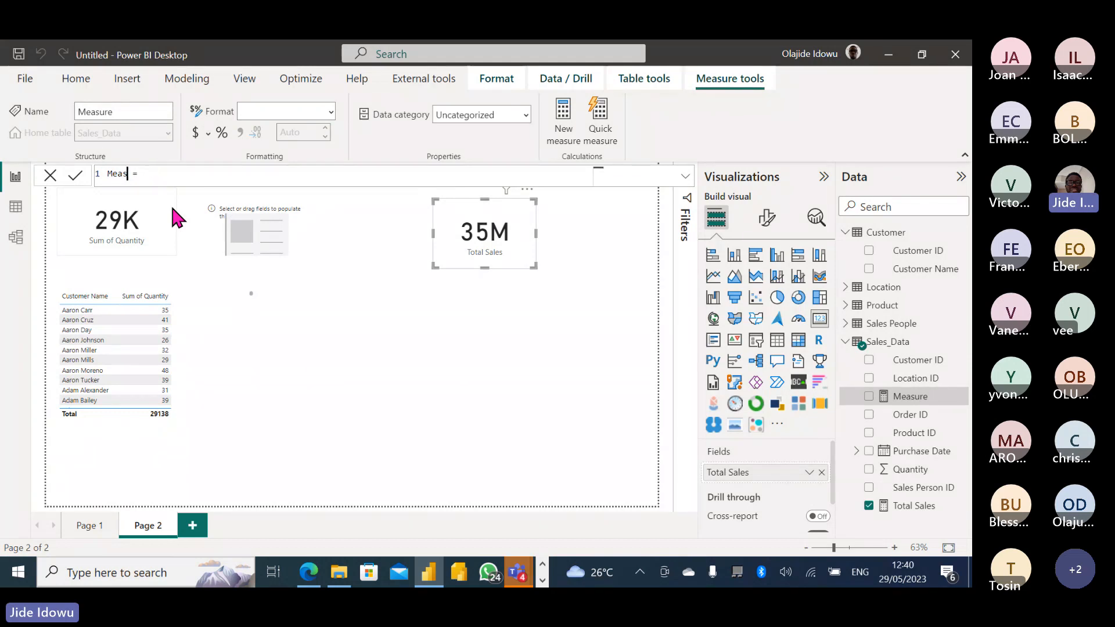
key(BackSpace)
key(BackSpace)
key(BackSpace)
key(BackSpace)
text(Total Cost = )
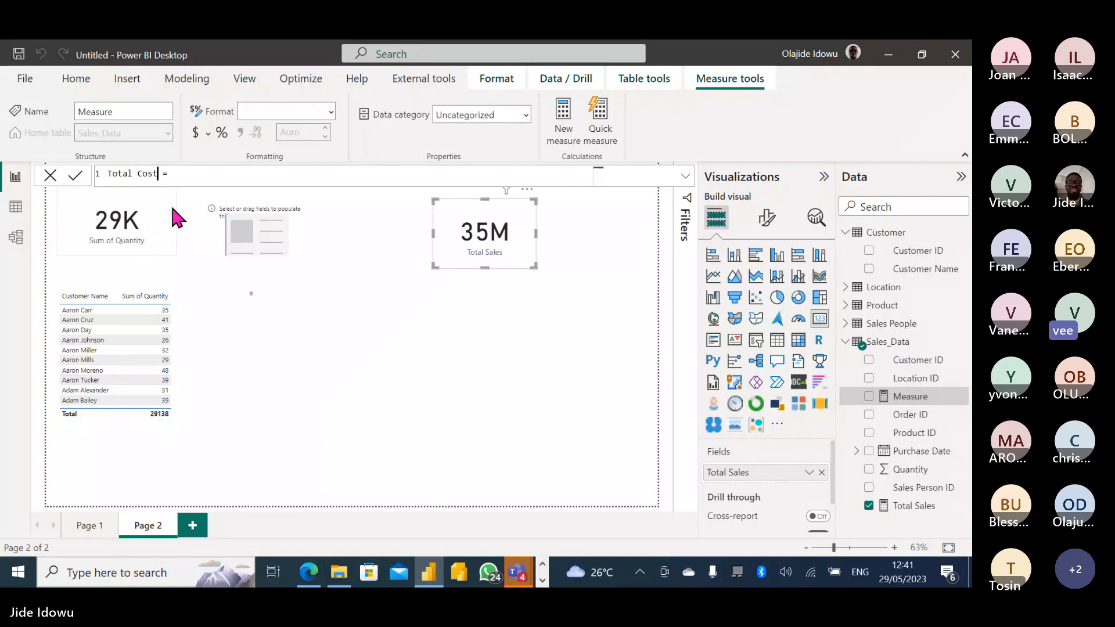
text(sum)
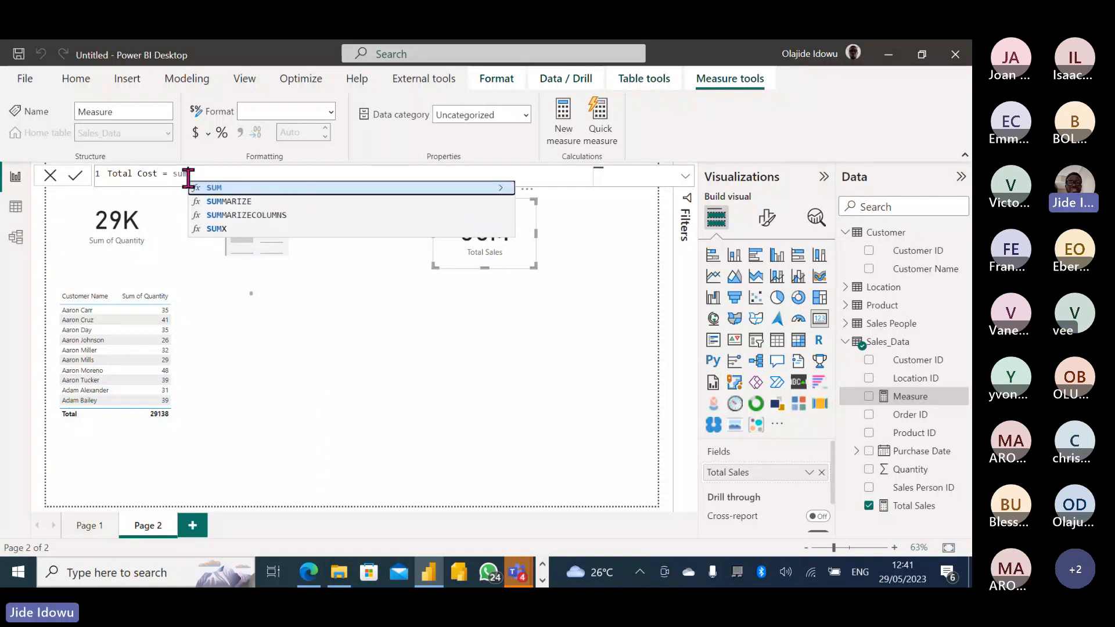
Start SUMX over Sales_Data with the Quantity column.
click(230, 228)
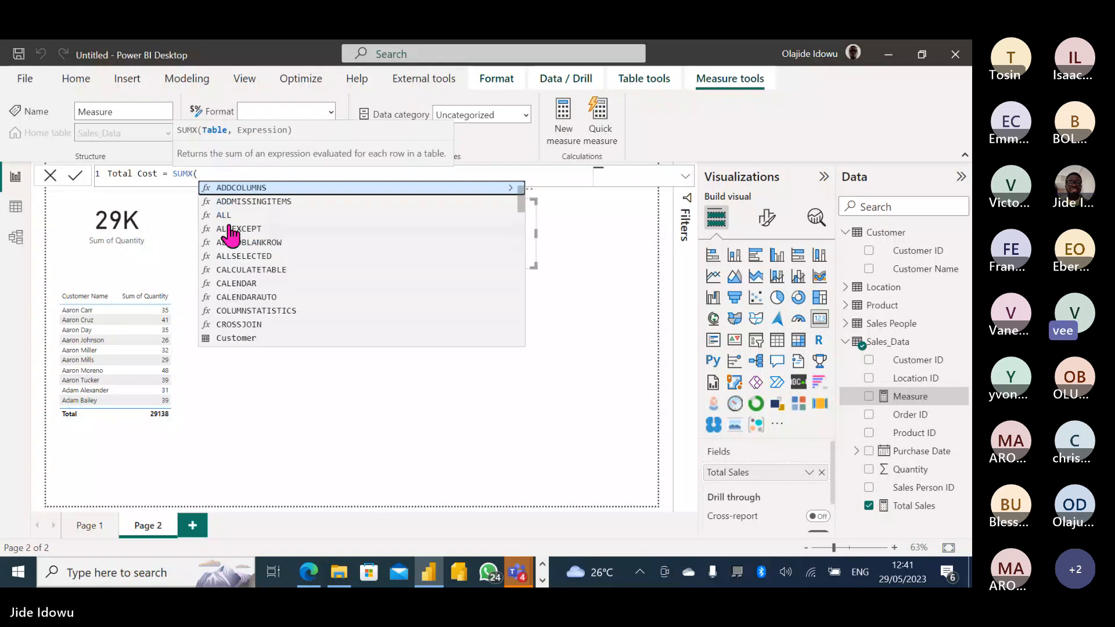
text(sale)
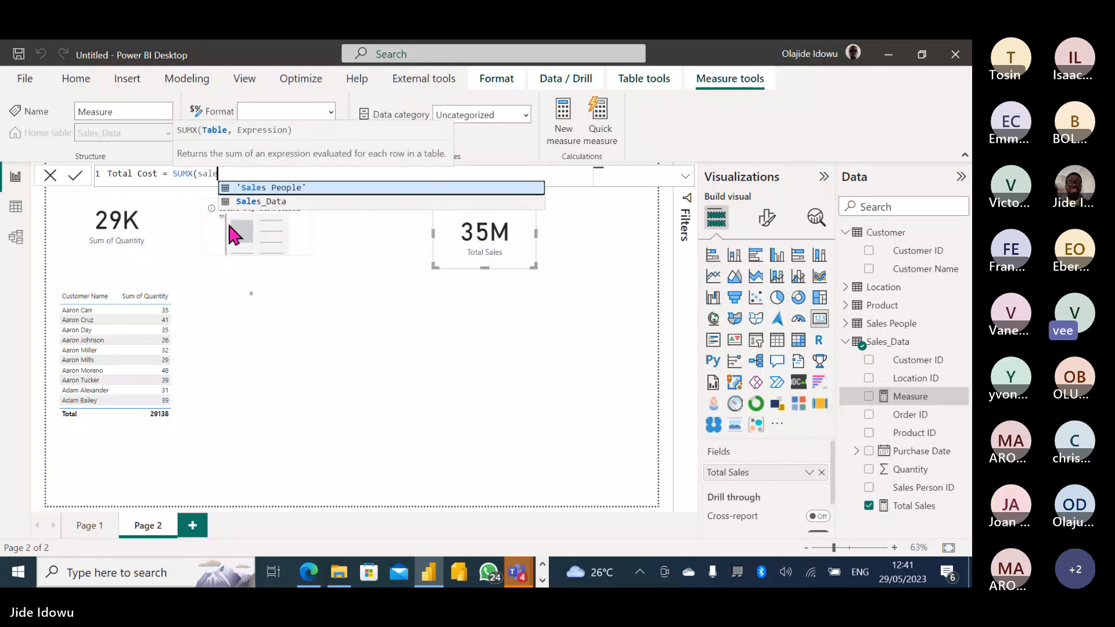
click(281, 202)
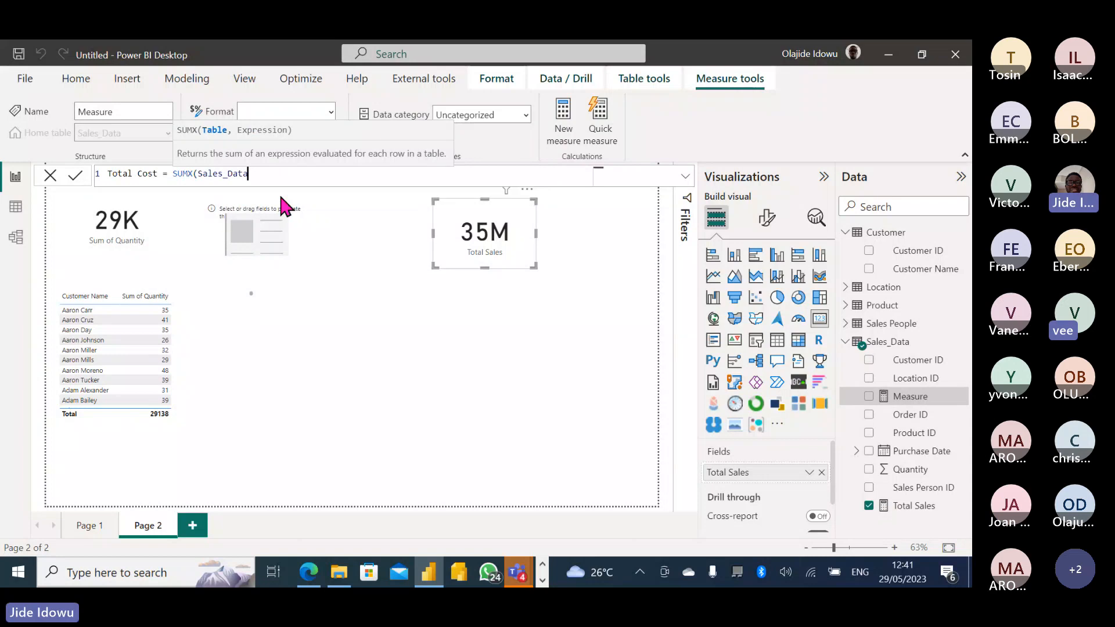
text(,)
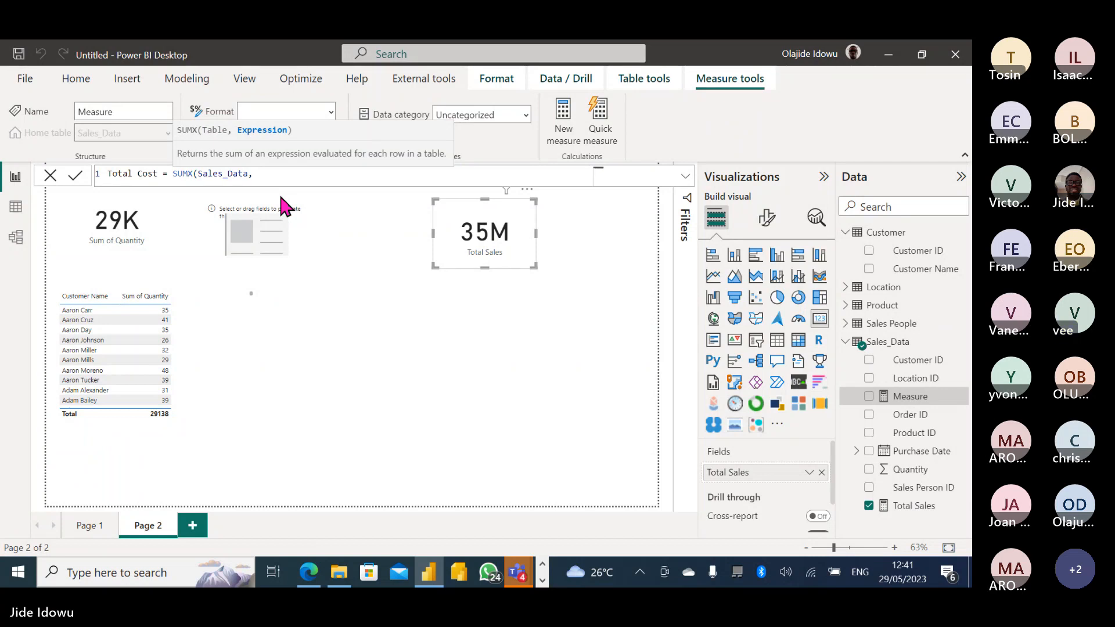
text([)
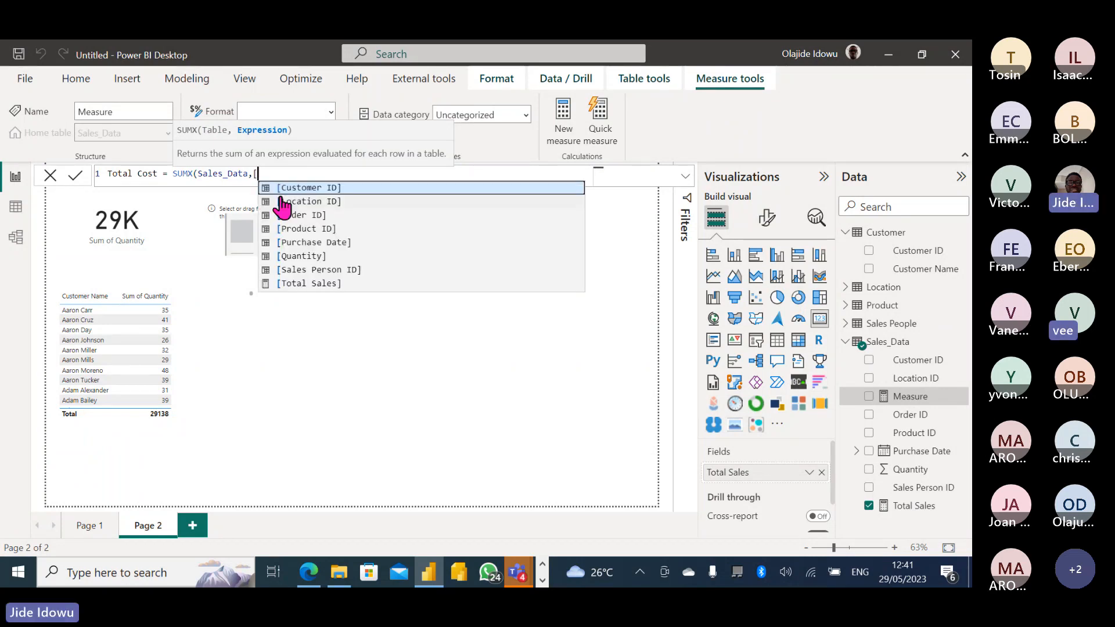
text(Qu)
key(Tab)
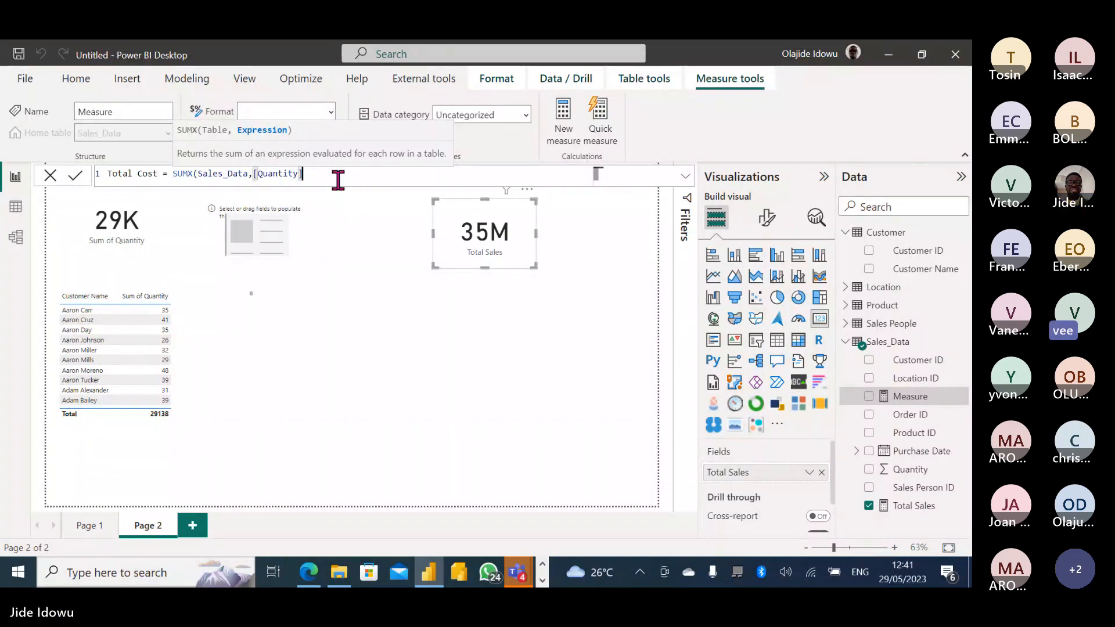
Multiply Quantity by RELATED('Product'[Cost]), replacing a mistaken Current Price pick, and commit.
text(*relat)
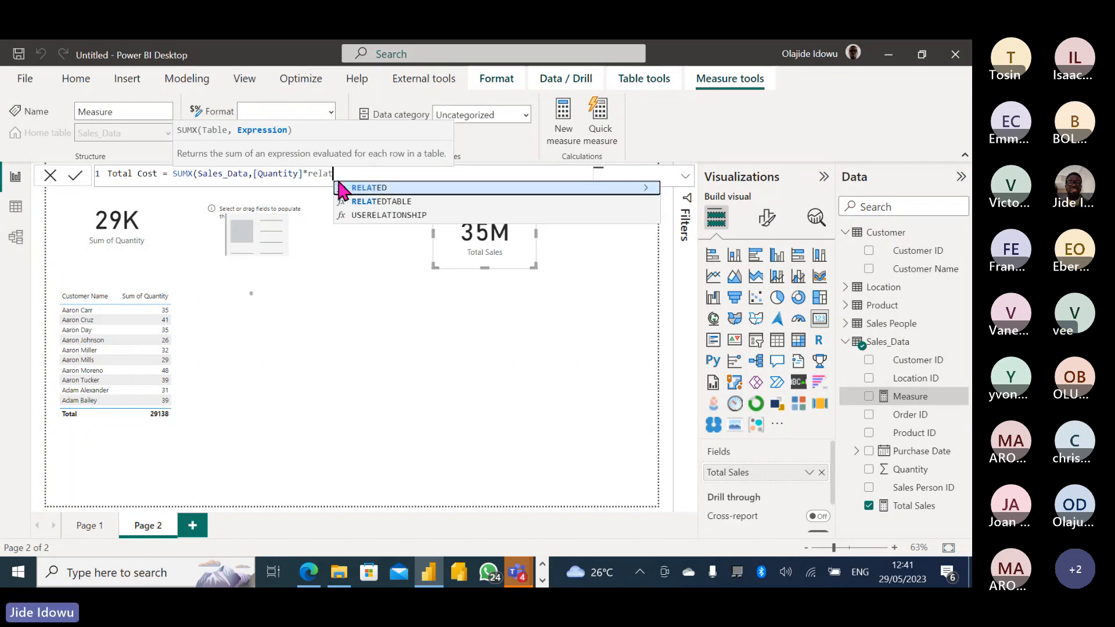
click(340, 187)
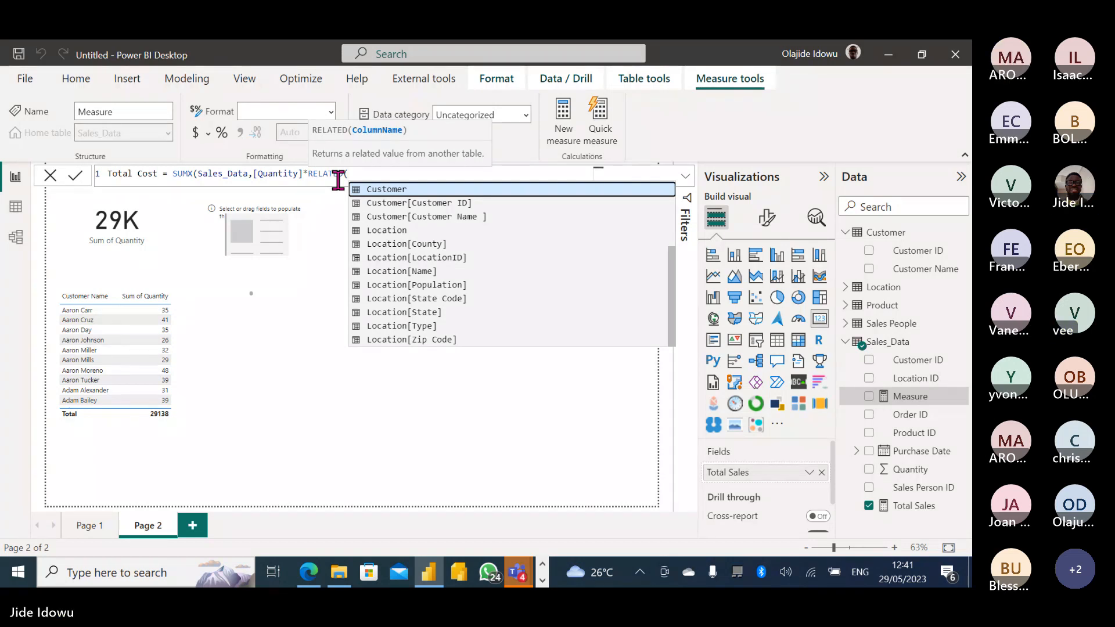
text(cu)
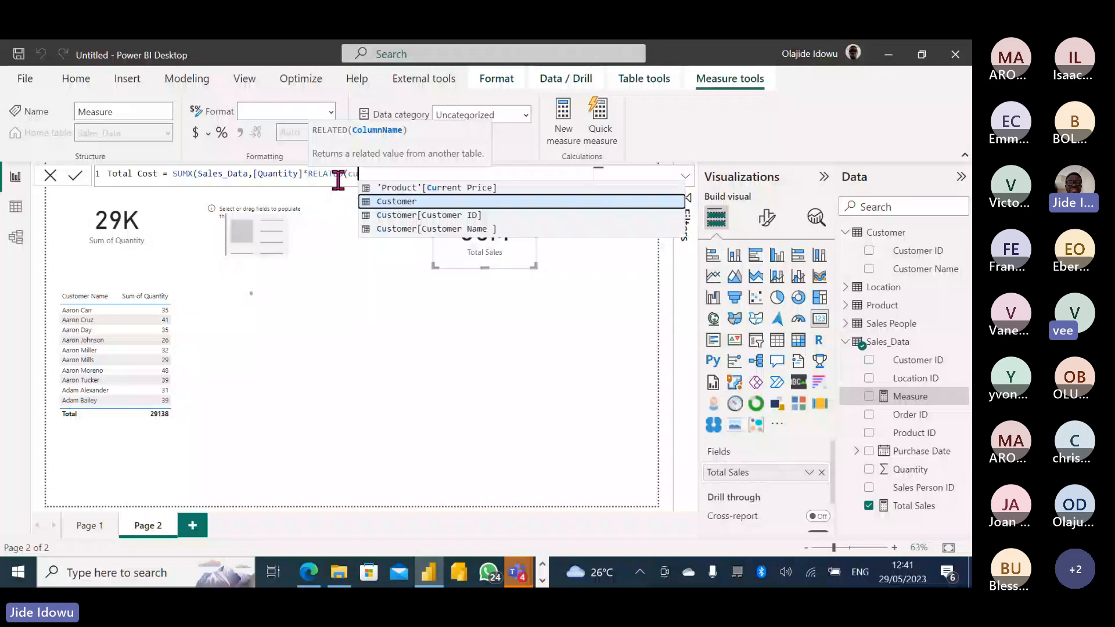
click(461, 187)
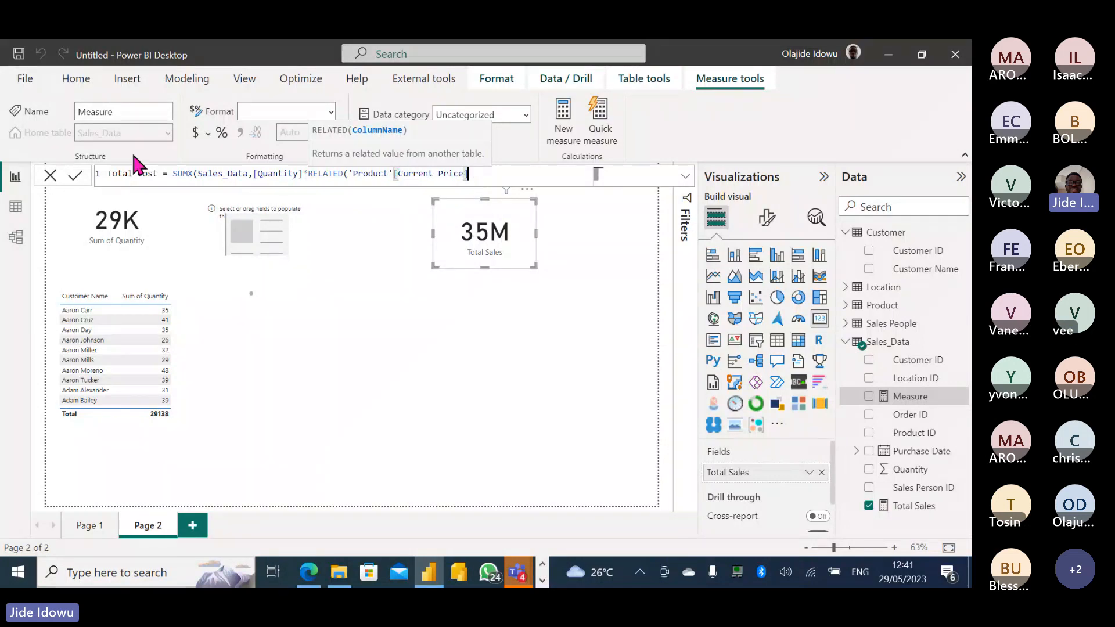
key(BackSpace)
key(BackSpace)
key(BackSpace)
key(BackSpace)
key(BackSpace)
key(BackSpace)
key(BackSpace)
key(BackSpace)
key(BackSpace)
key(BackSpace)
key(BackSpace)
key(BackSpace)
key(BackSpace)
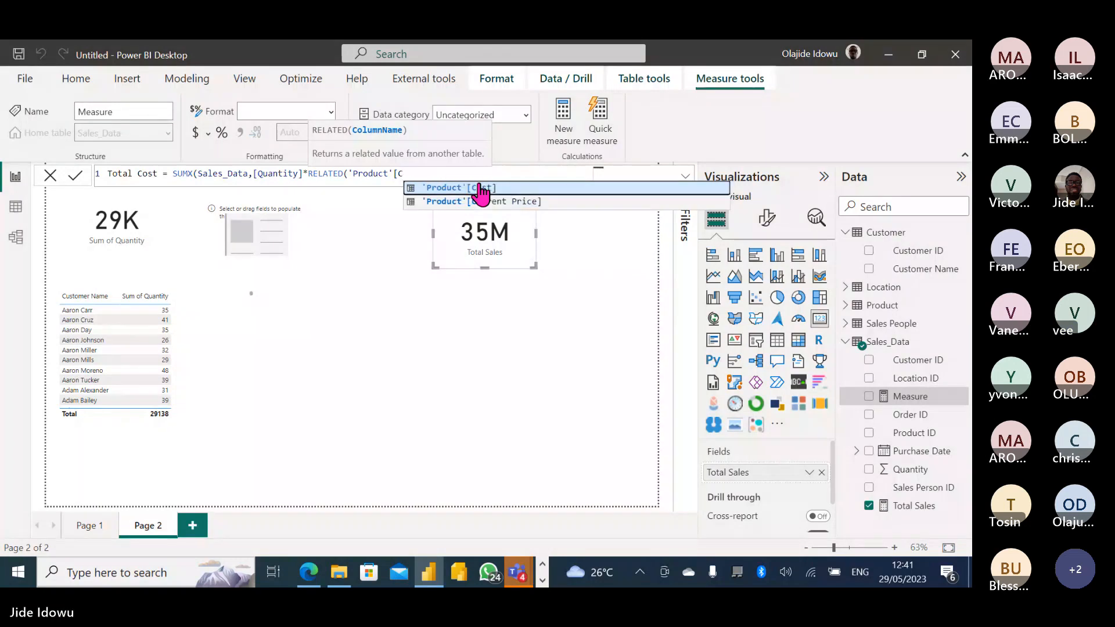
click(504, 188)
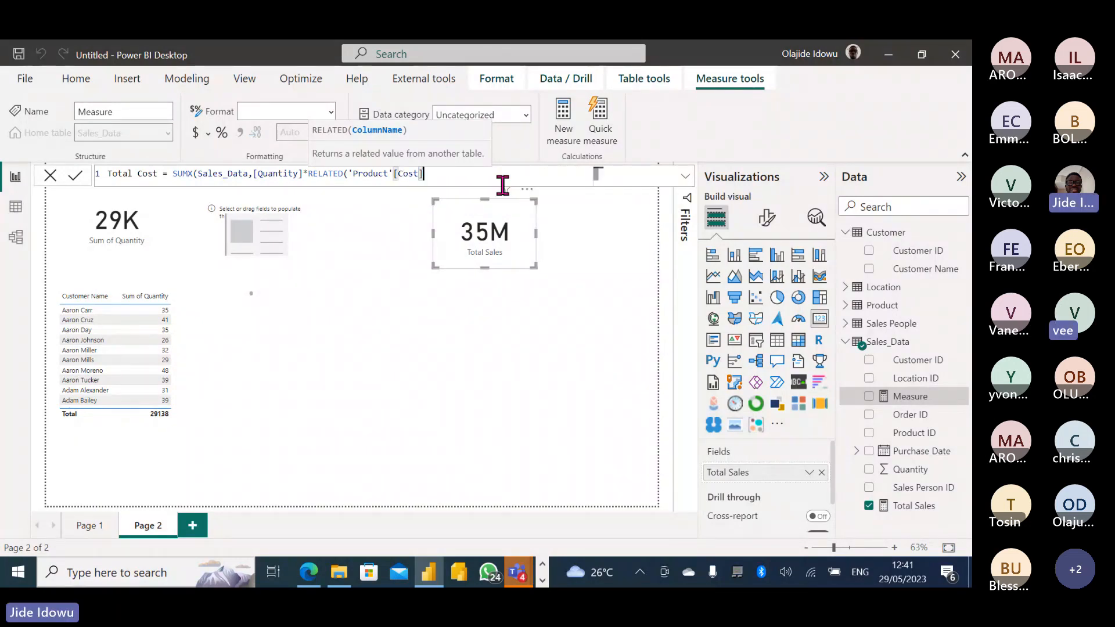
text())
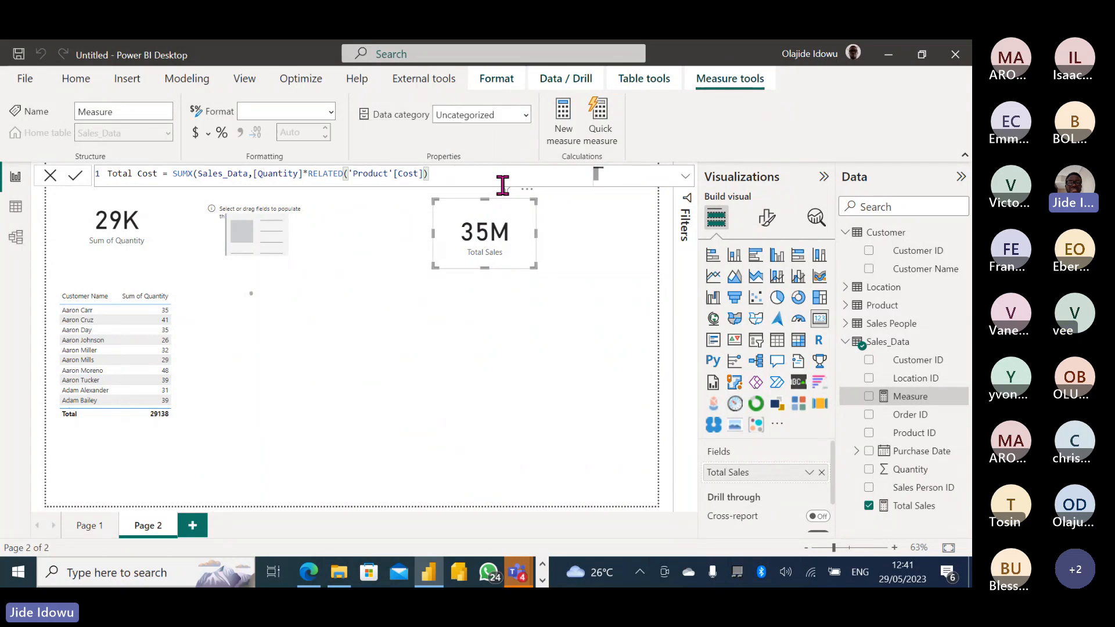
text())
key(Return)
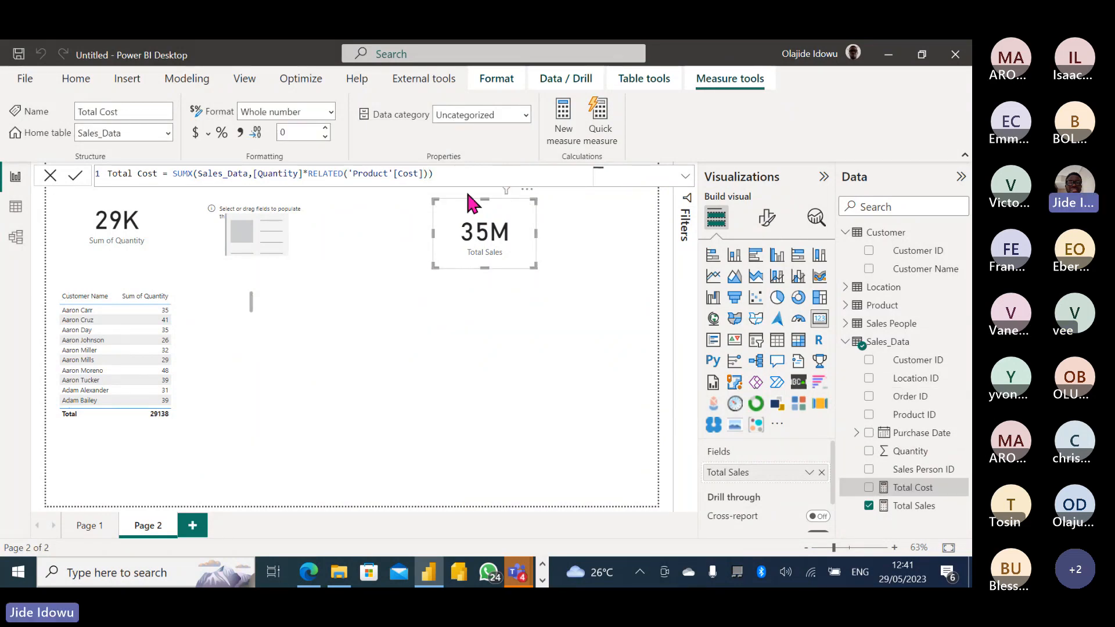
Put Total Cost (24M) into the empty placeholder visual and nudge it right.
click(277, 224)
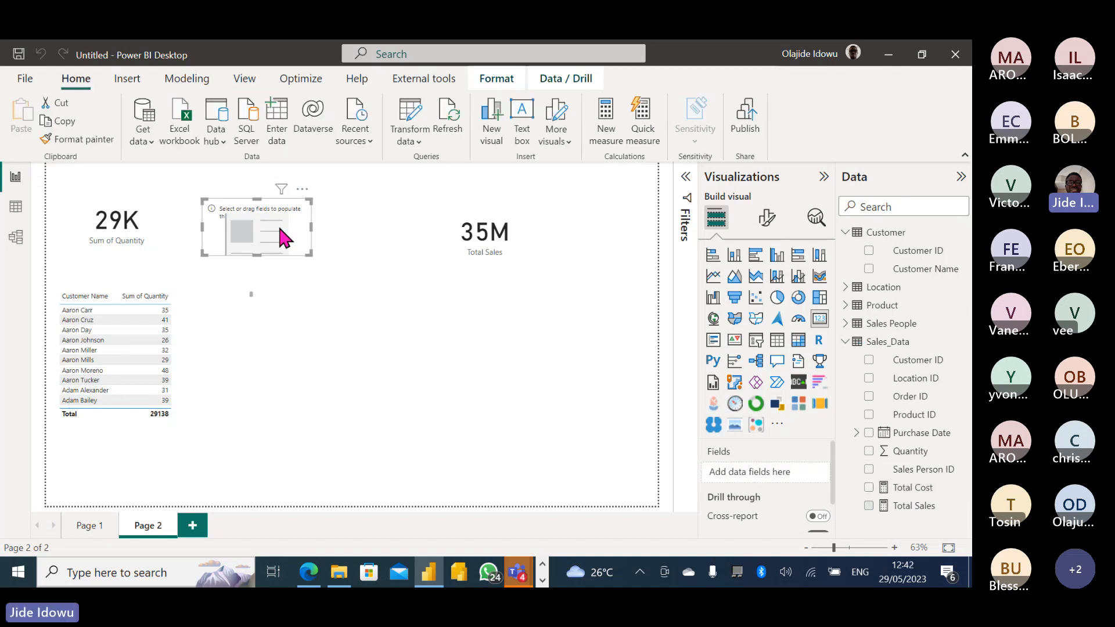
click(869, 488)
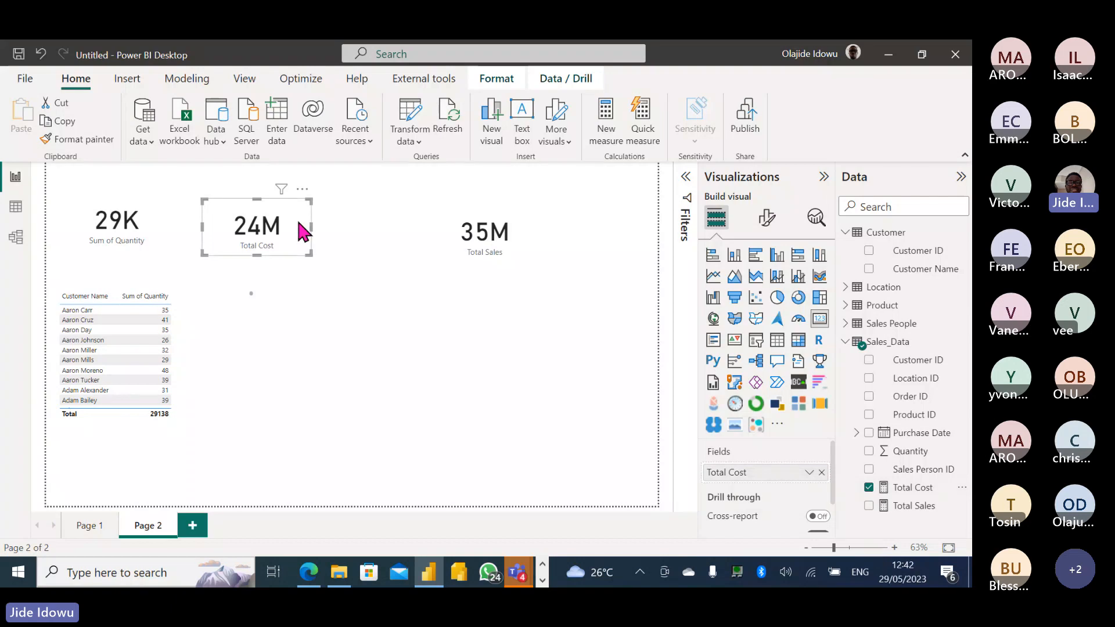
drag(301, 231, 347, 238)
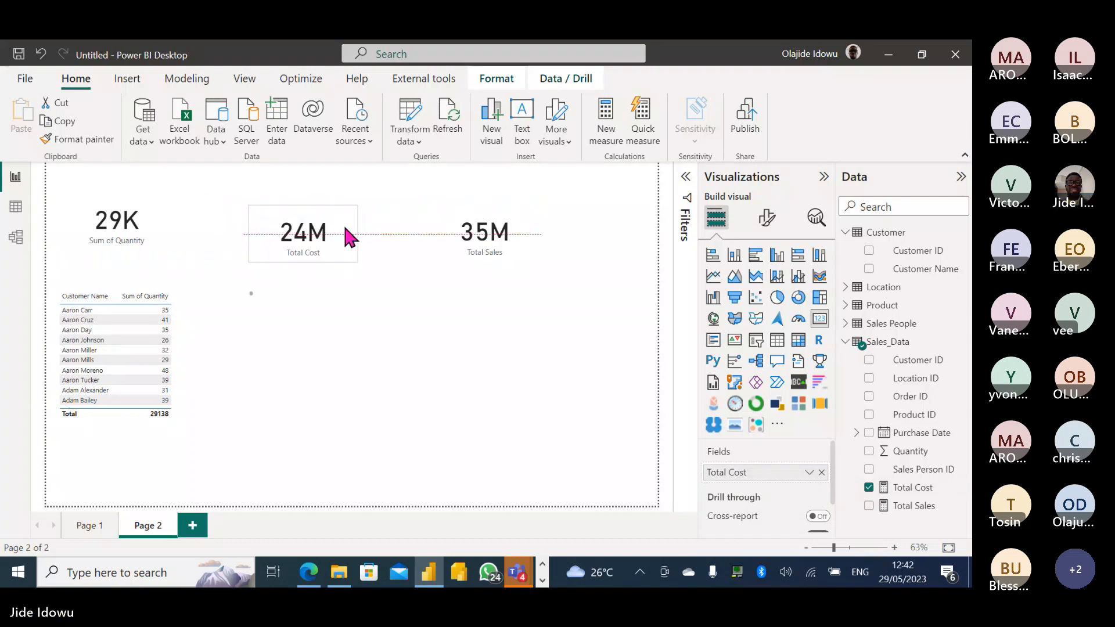
Arrange the Total Sales and Total Cost cards level in one row, slightly enlarging Total Cost.
click(490, 246)
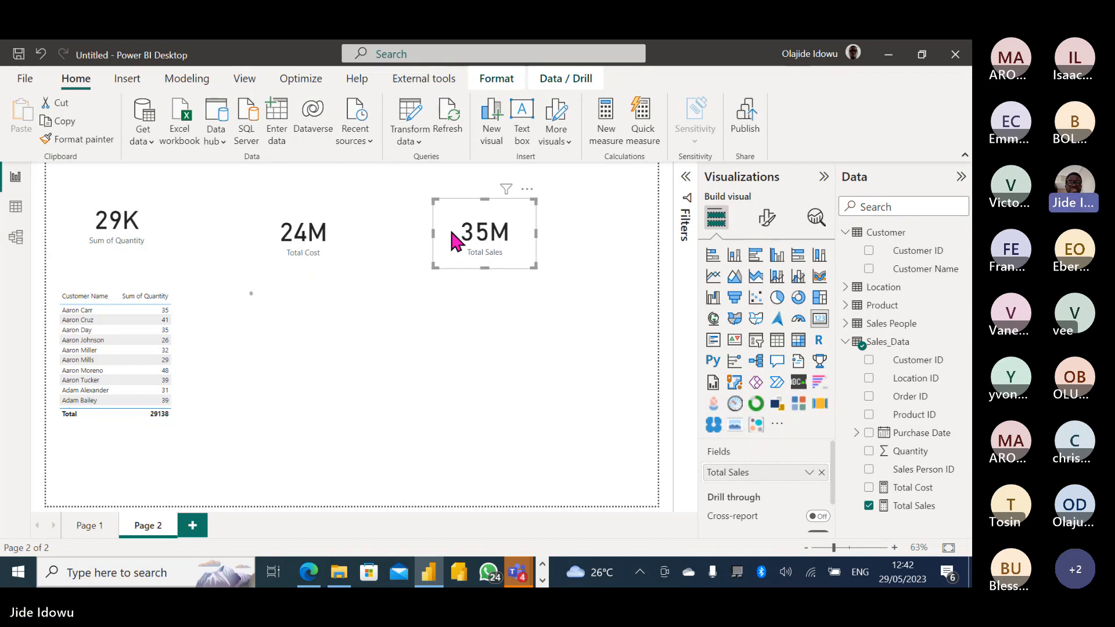
drag(454, 240, 303, 282)
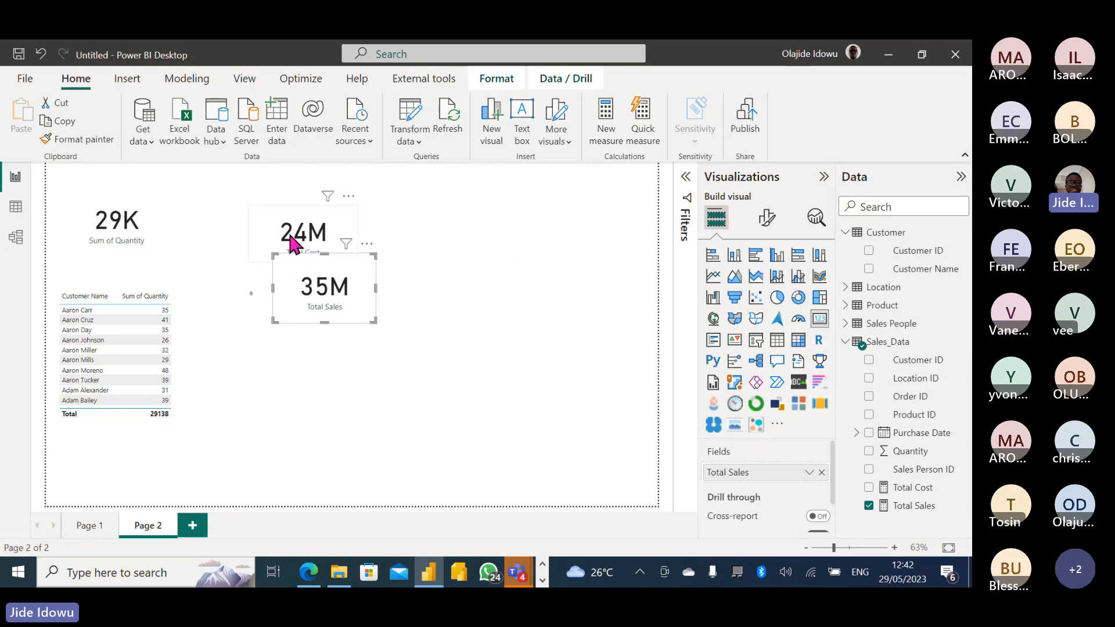
drag(294, 242, 480, 243)
drag(336, 272, 374, 210)
click(481, 241)
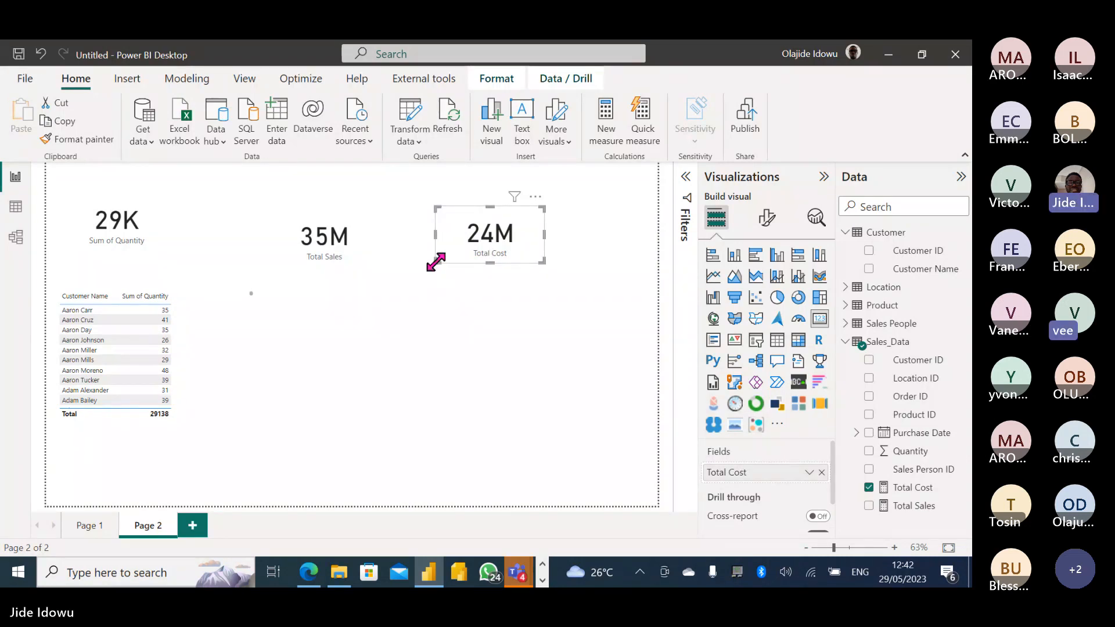
drag(435, 262, 435, 267)
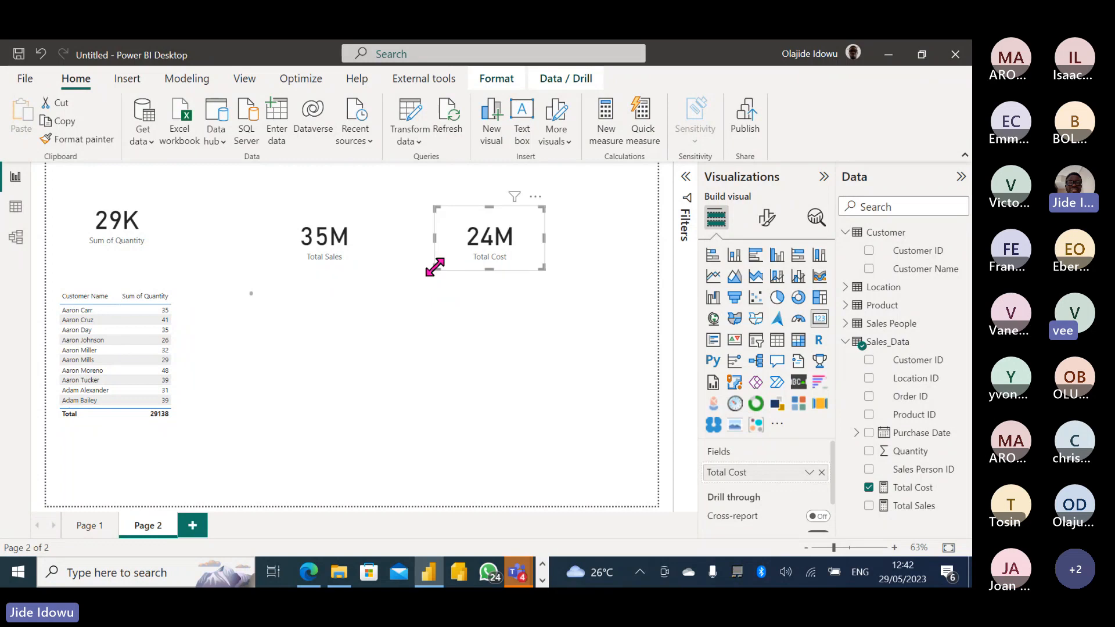
click(426, 301)
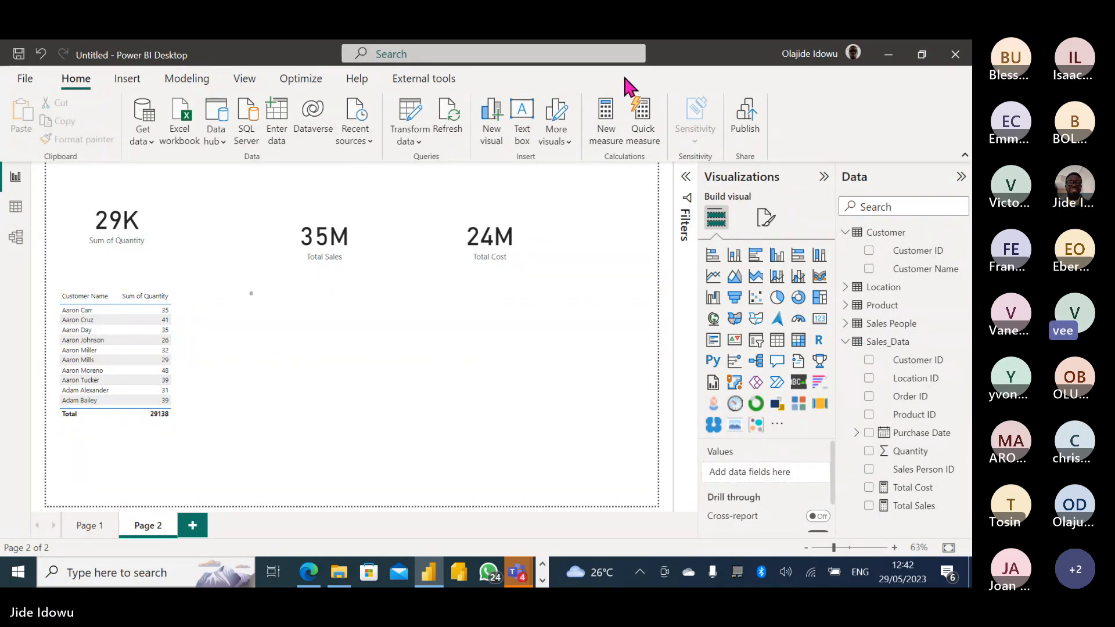
Create a new measure and rename it from 'Measure' to 'Profit'.
click(607, 124)
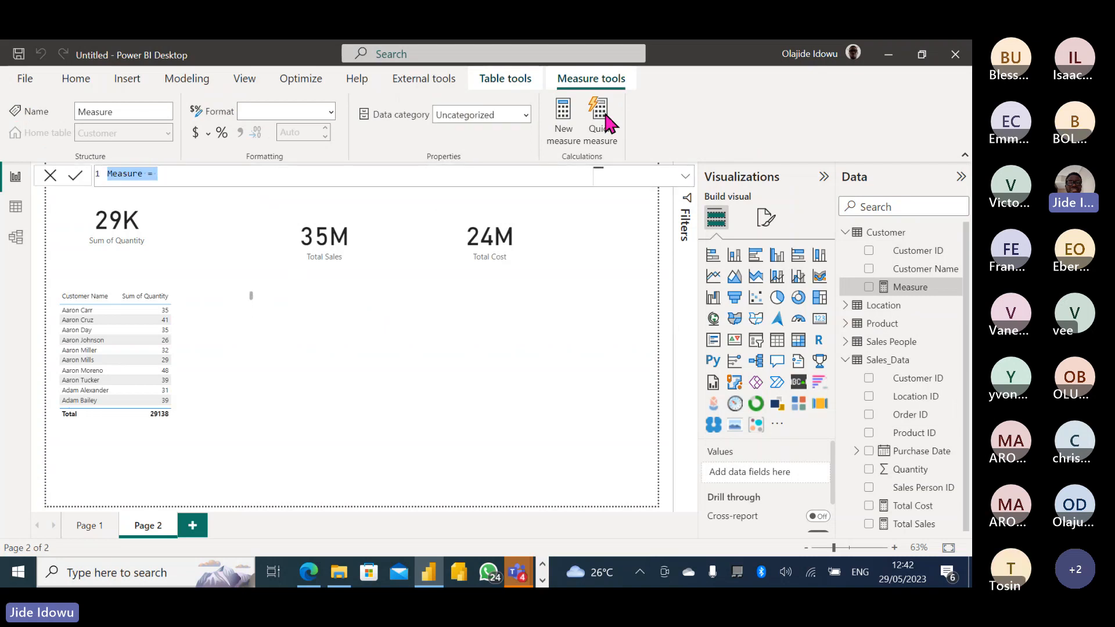
click(143, 174)
key(BackSpace)
key(BackSpace)
key(BackSpace)
key(BackSpace)
key(BackSpace)
key(BackSpace)
key(BackSpace)
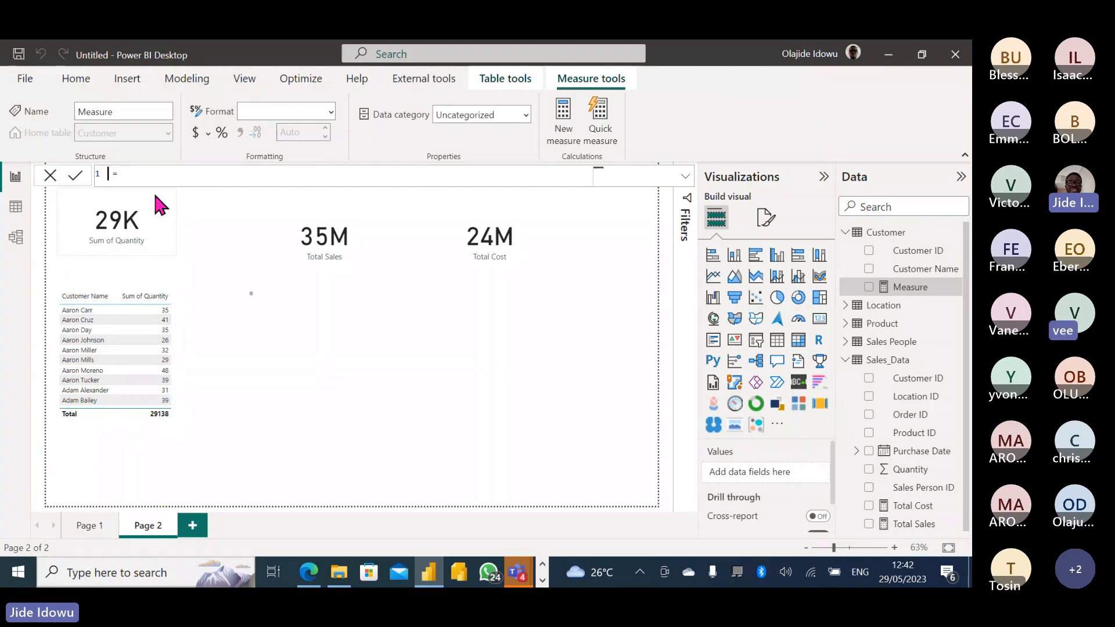
text(Profit)
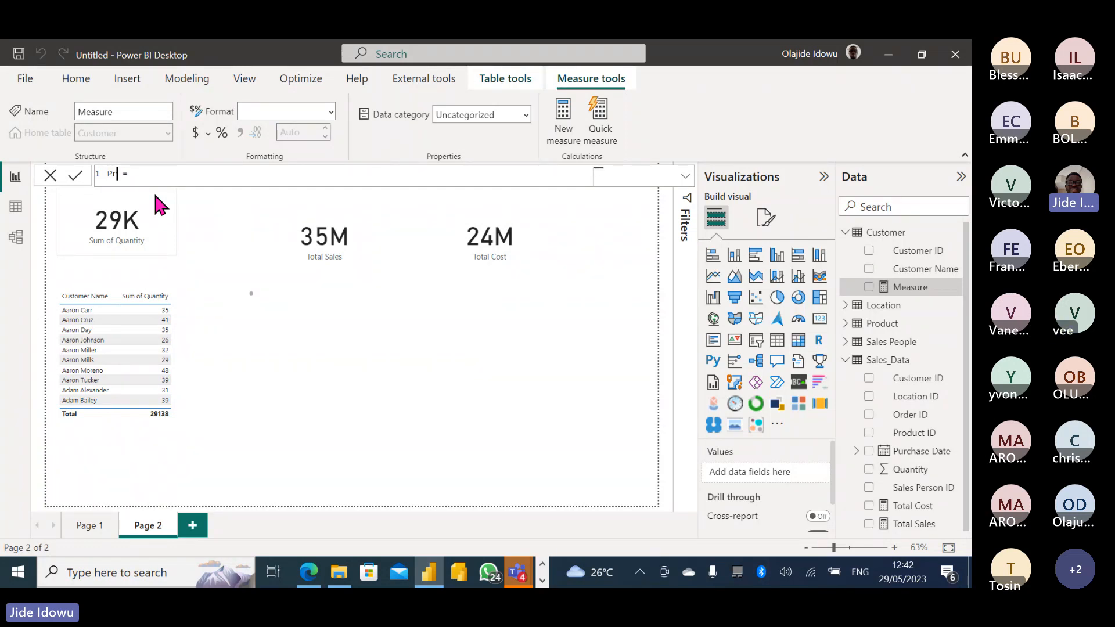
click(171, 178)
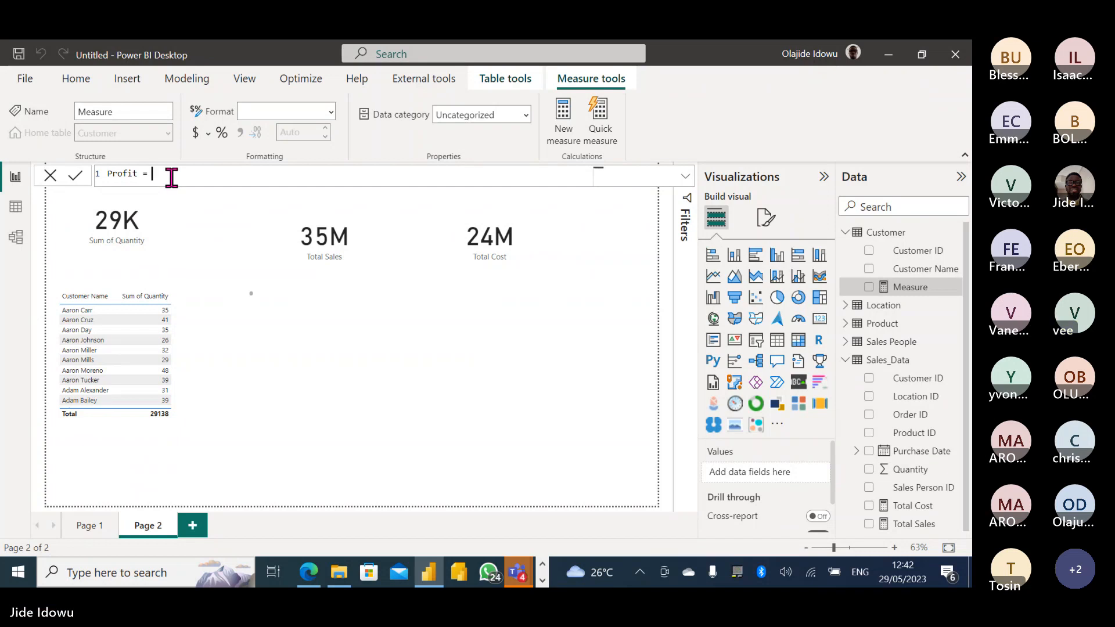
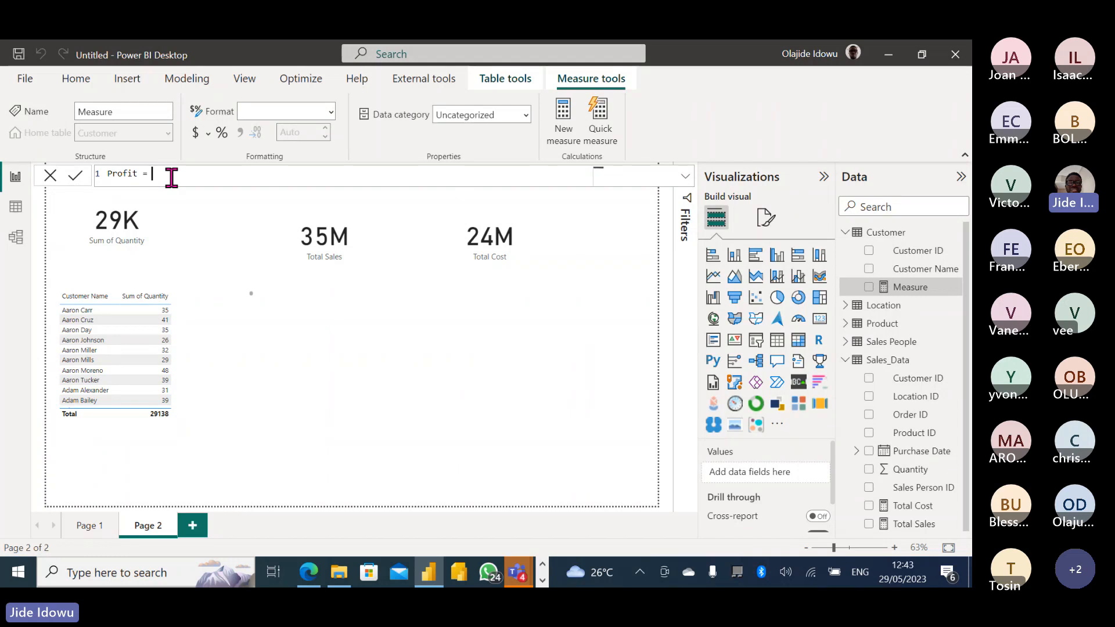
Enter the Profit formula SUMX(Sales_Data,[Total Sales]-[Total Sales]) using IntelliSense suggestions and commit it.
text(S)
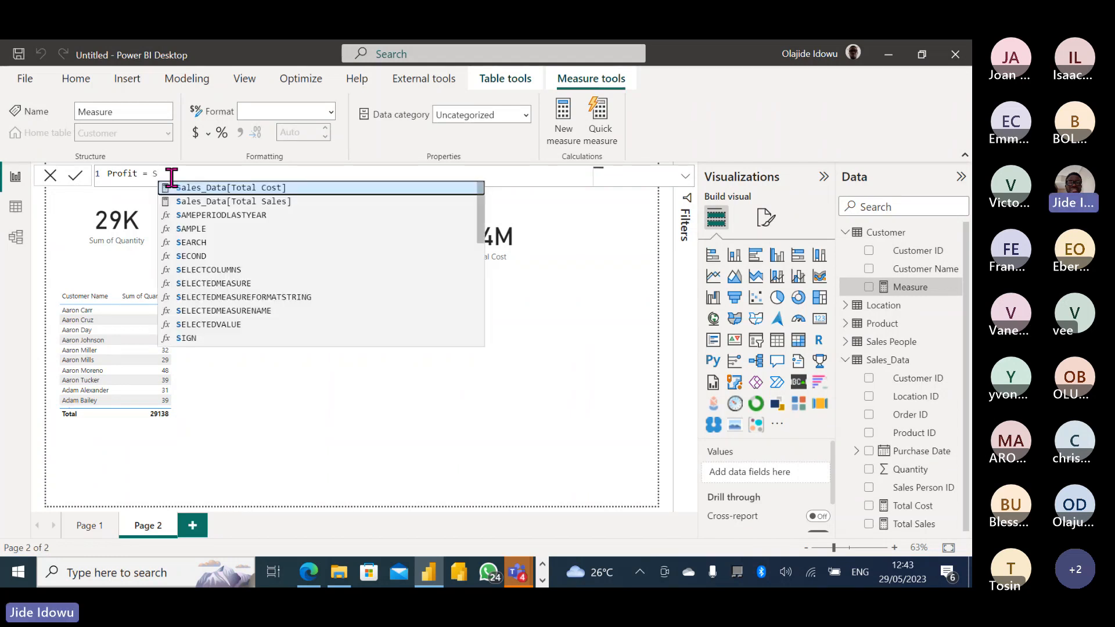
text(umx)
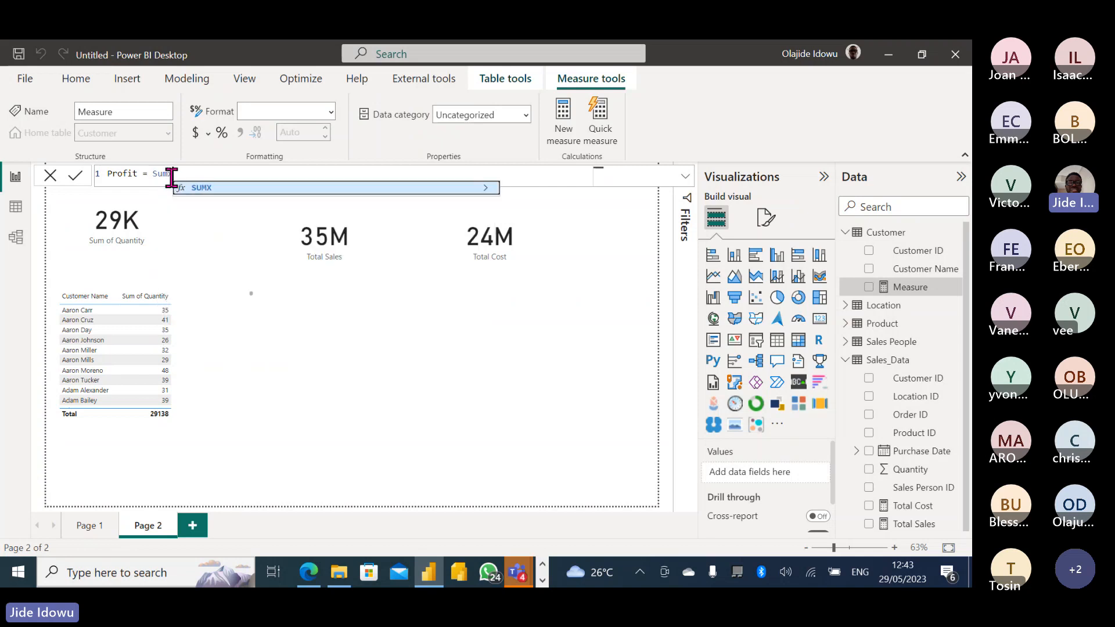
key(Tab)
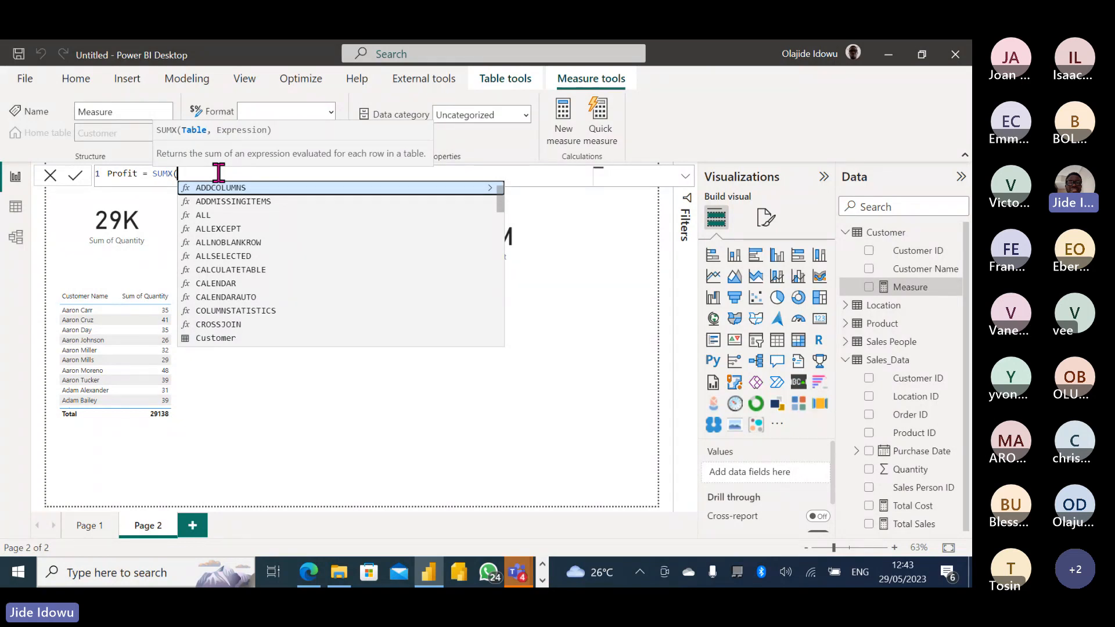
text(sal)
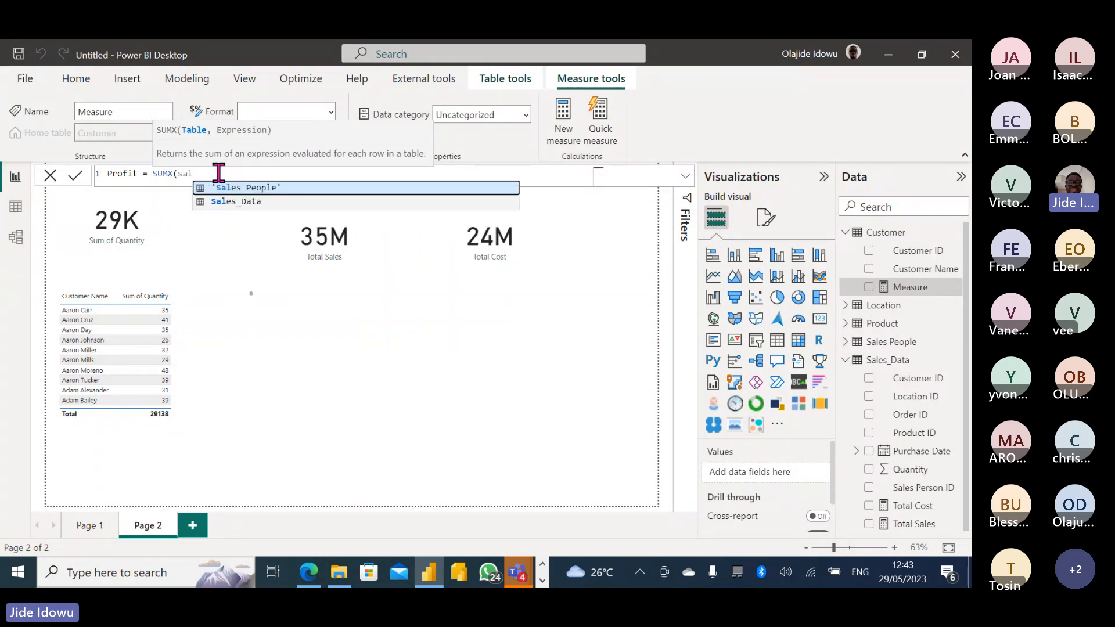
click(259, 201)
text(,)
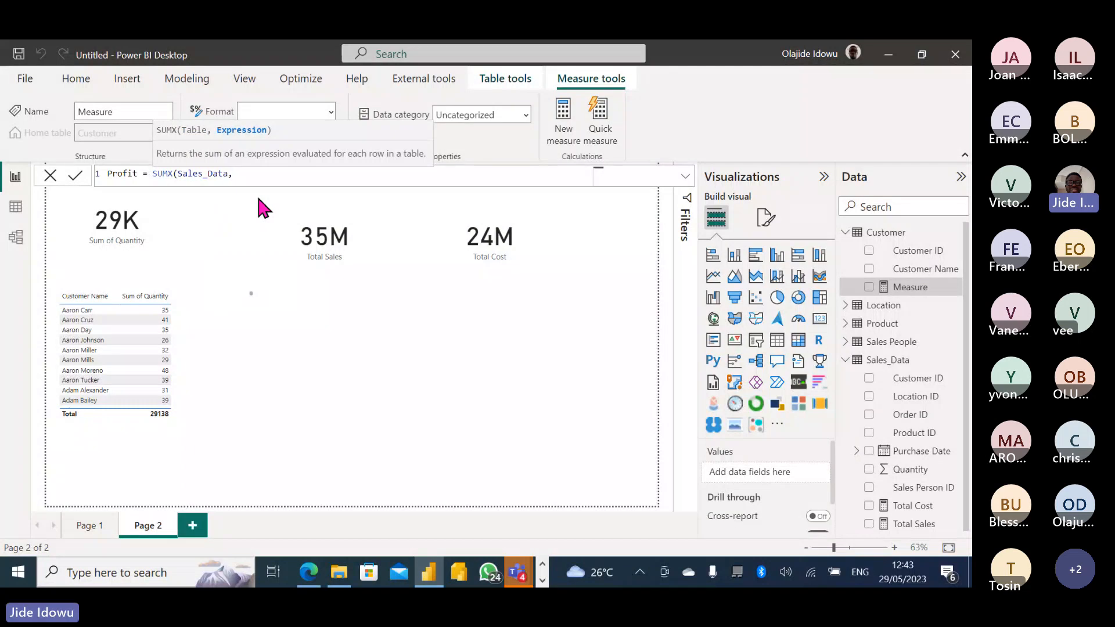
text([)
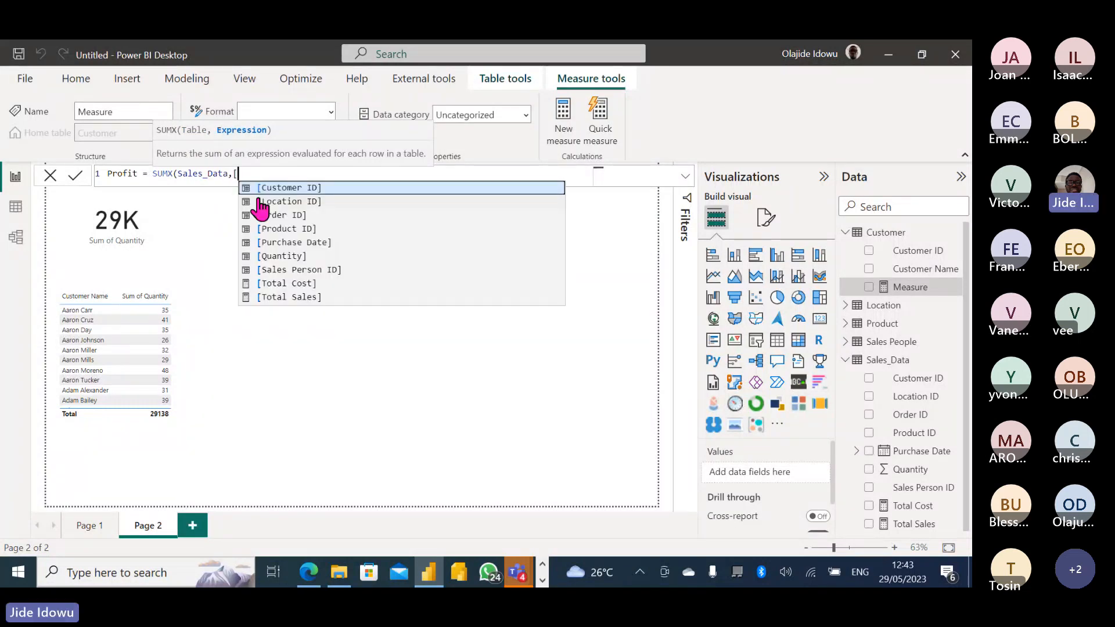
click(298, 297)
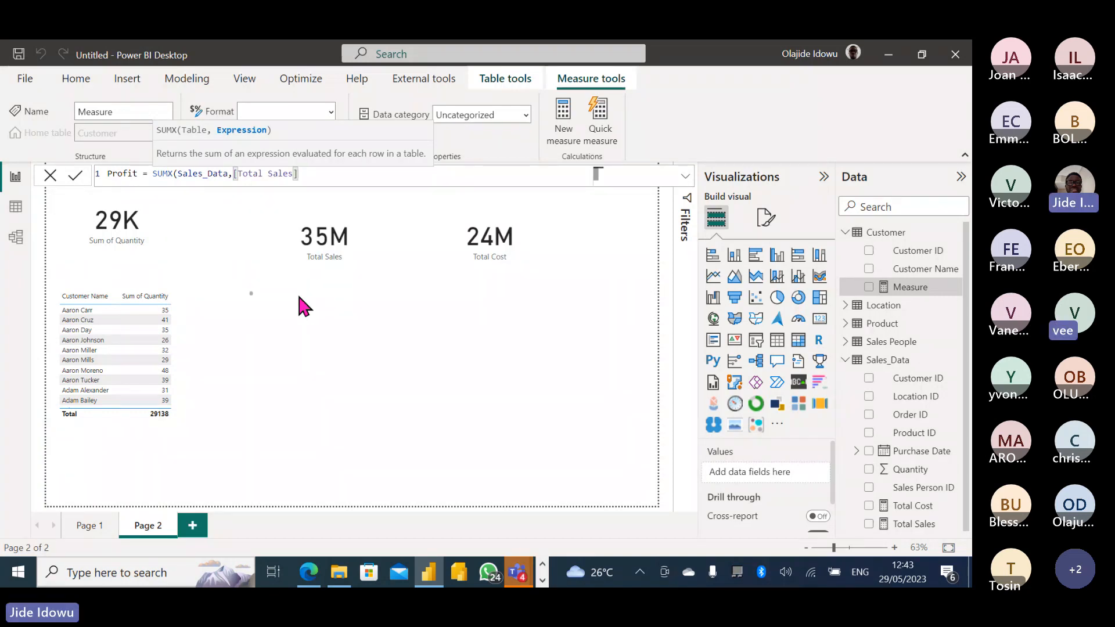
text(-)
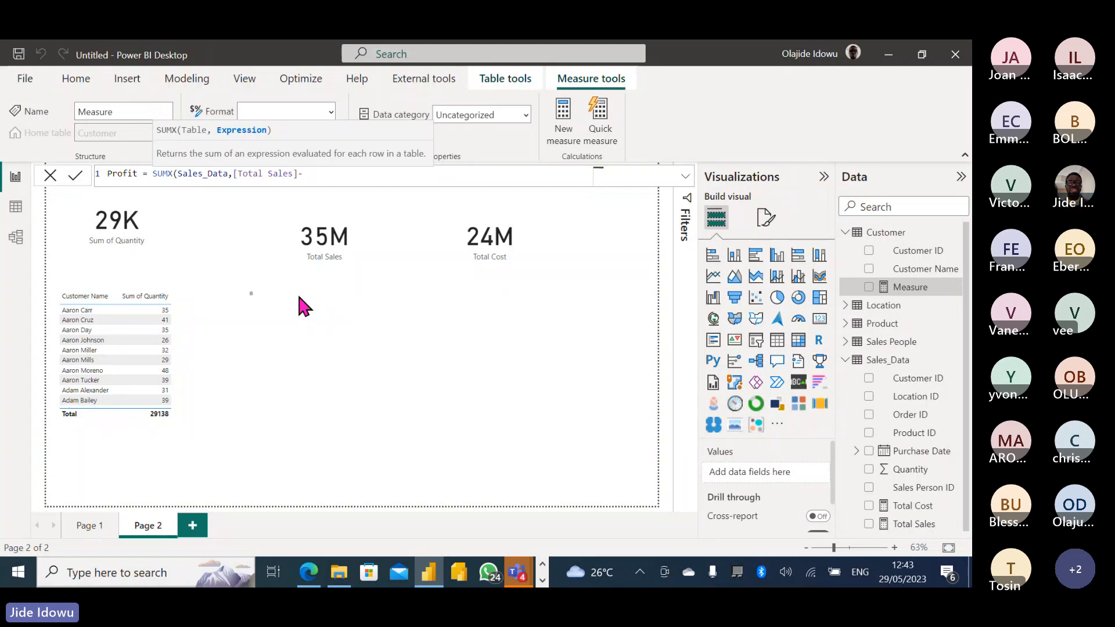
text([)
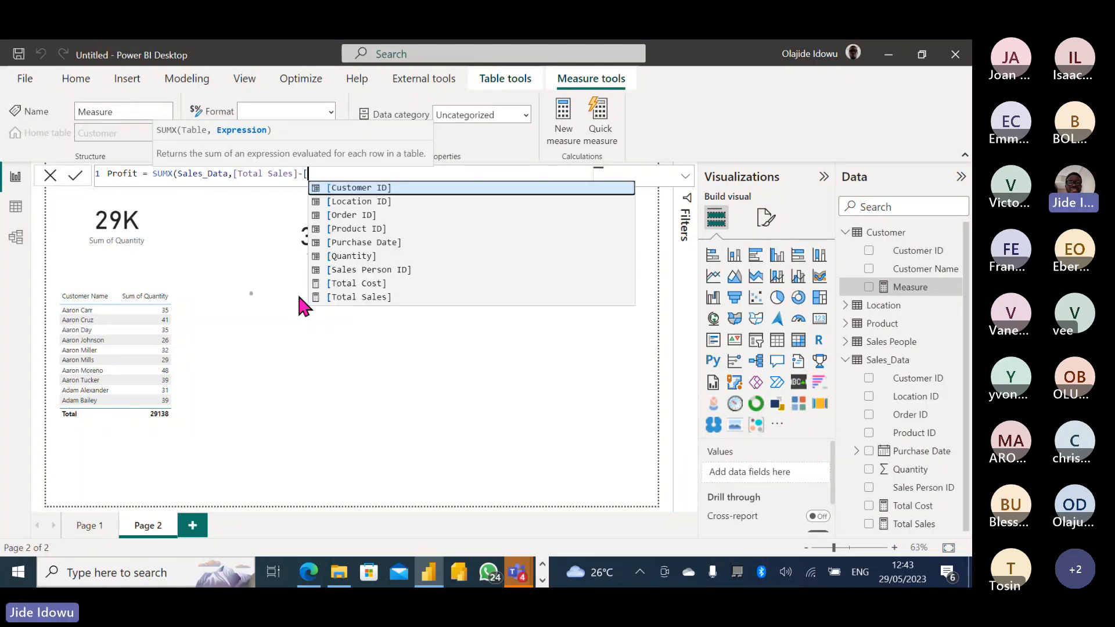
click(372, 271)
key(BackSpace)
key(BackSpace)
key(BackSpace)
key(BackSpace)
key(BackSpace)
key(BackSpace)
key(BackSpace)
key(BackSpace)
key(BackSpace)
key(BackSpace)
key(BackSpace)
key(BackSpace)
key(BackSpace)
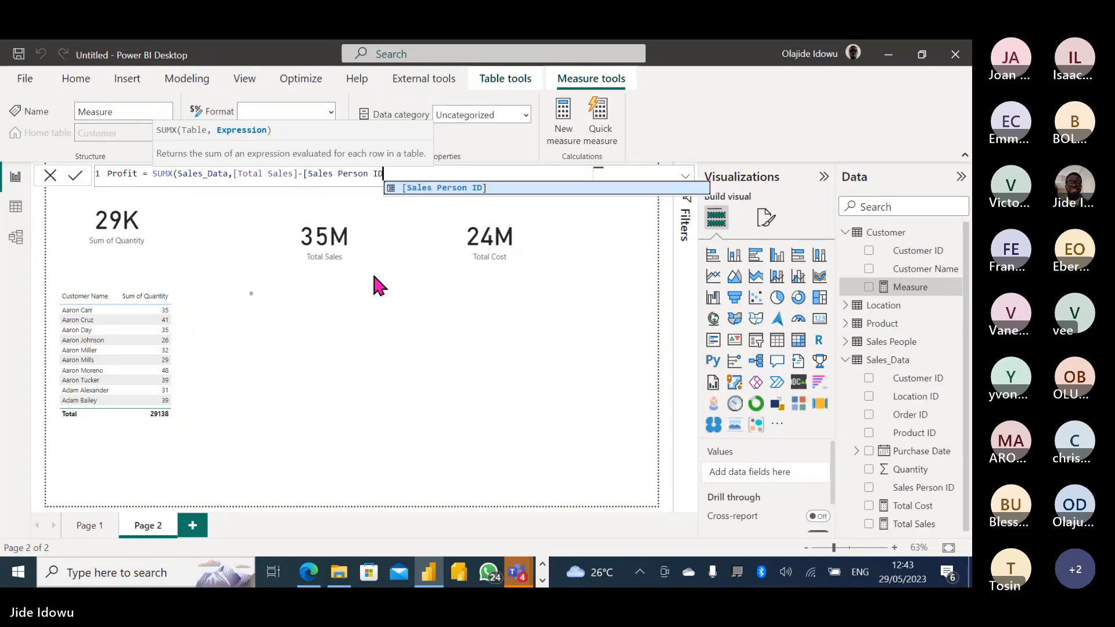
key(BackSpace)
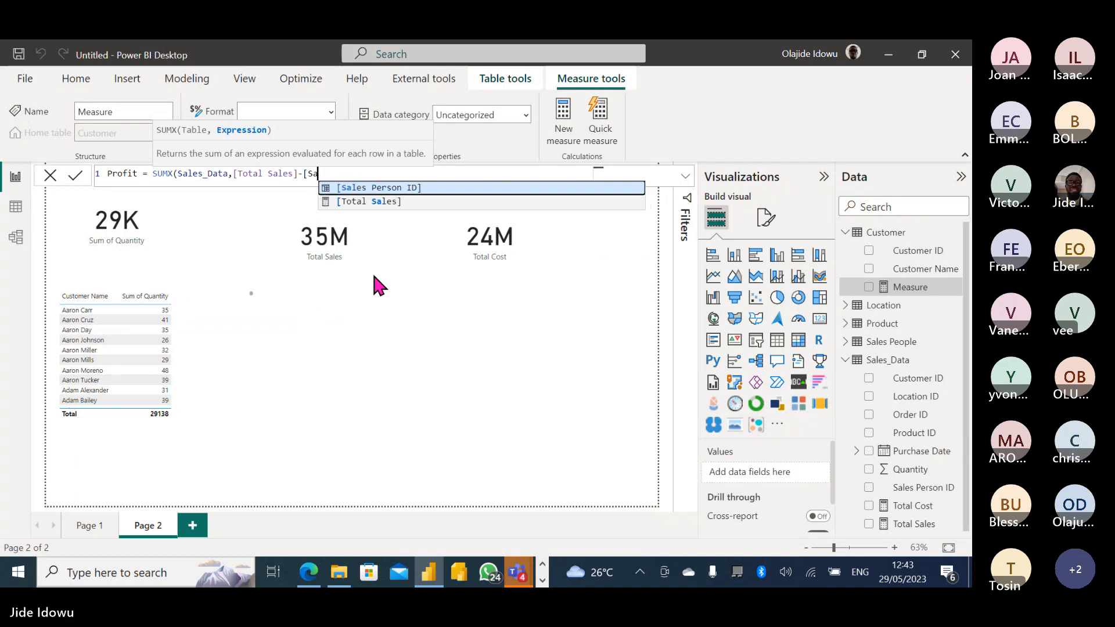
click(374, 201)
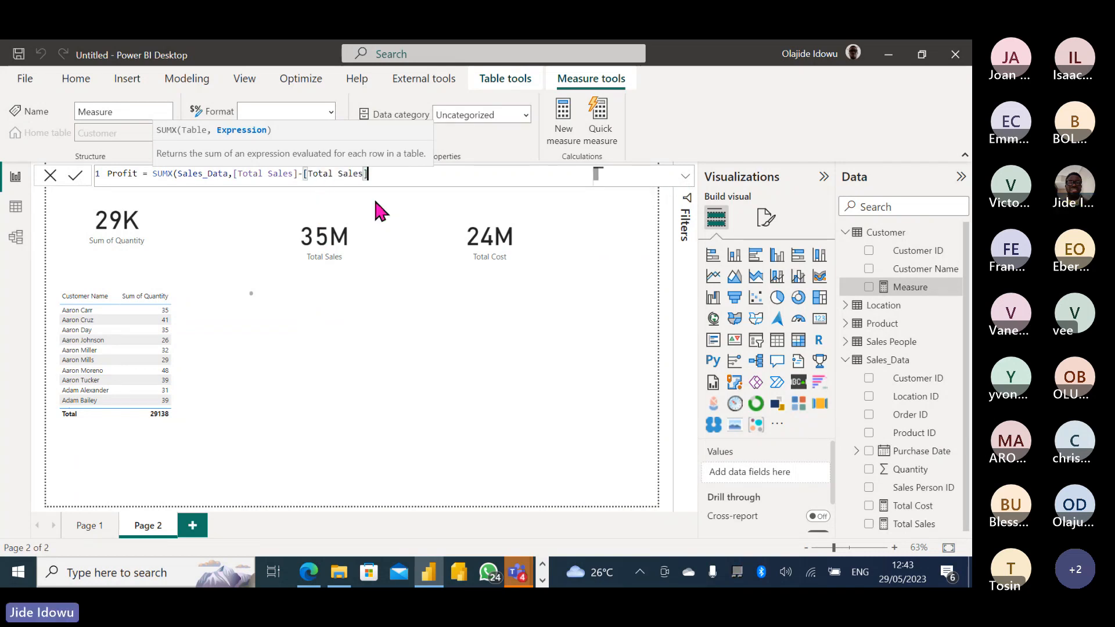
text())
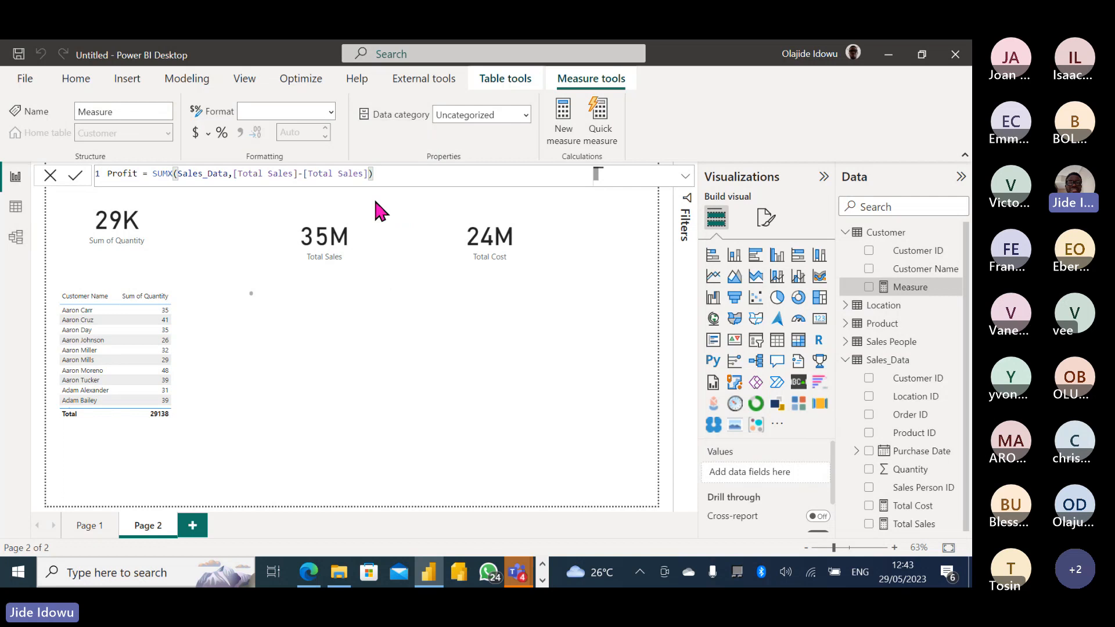
key(Return)
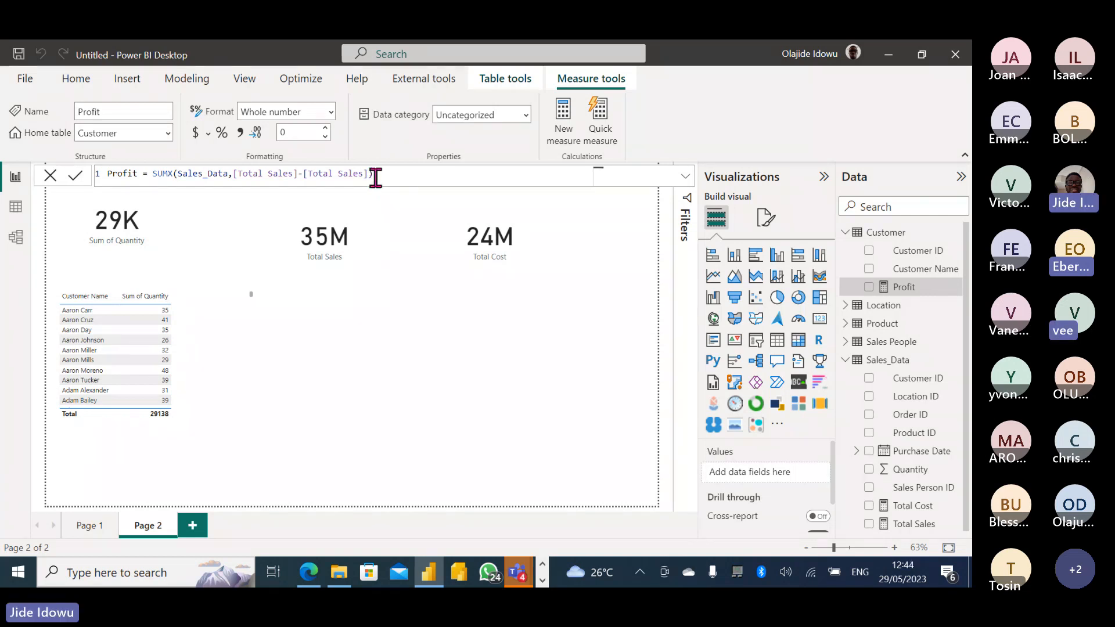
Correct the second term to Total Cost, making SUMX(Sales_Data,[Total Sales]-[Total Cost]).
click(375, 177)
key(BackSpace)
key(BackSpace)
key(BackSpace)
key(BackSpace)
key(BackSpace)
key(BackSpace)
key(BackSpace)
key(BackSpace)
key(BackSpace)
key(BackSpace)
key(BackSpace)
key(BackSpace)
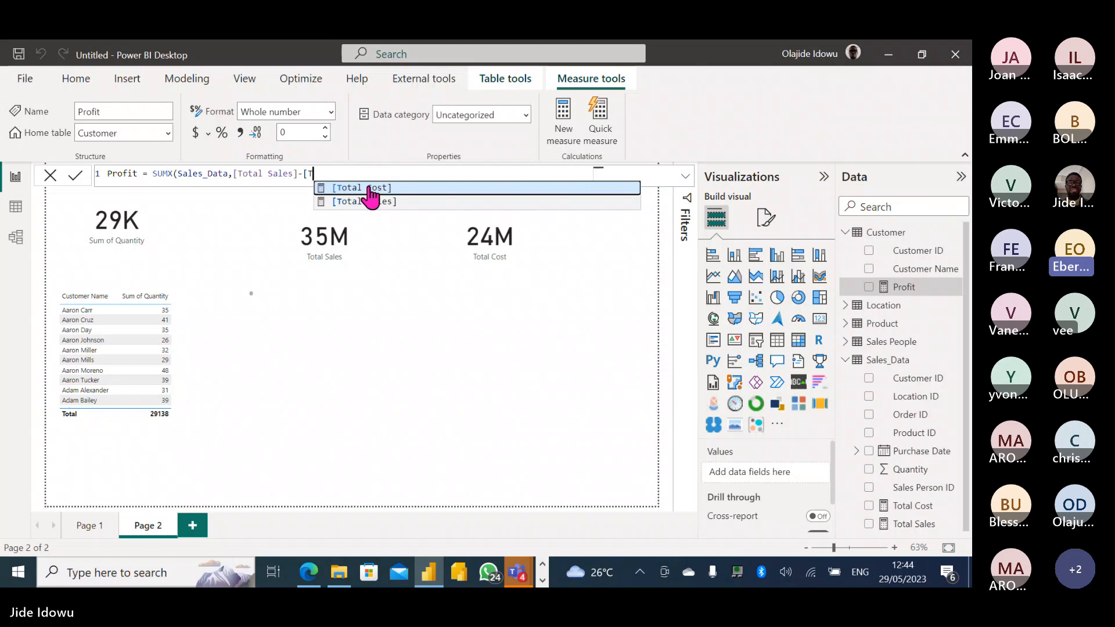
click(368, 187)
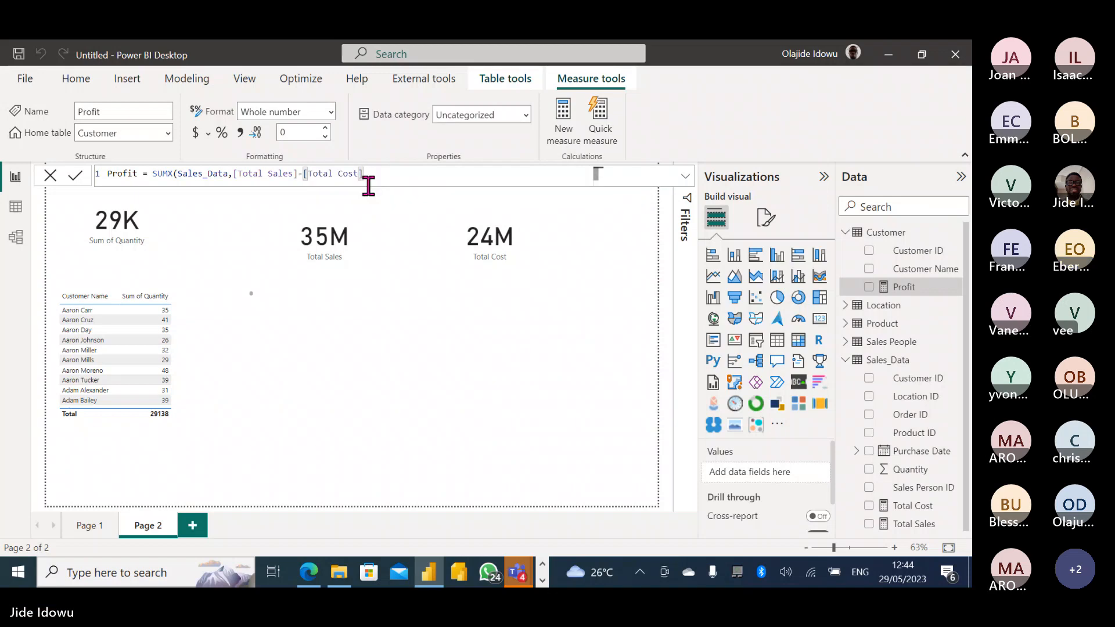
text())
key(Return)
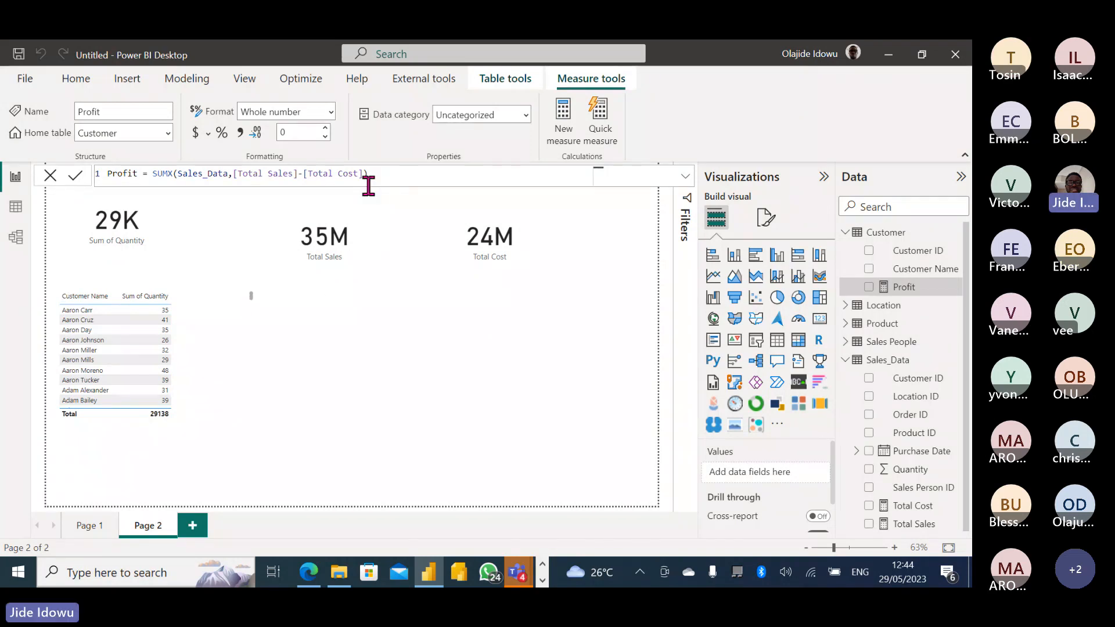
Create another new measure and name it Profit.
click(566, 127)
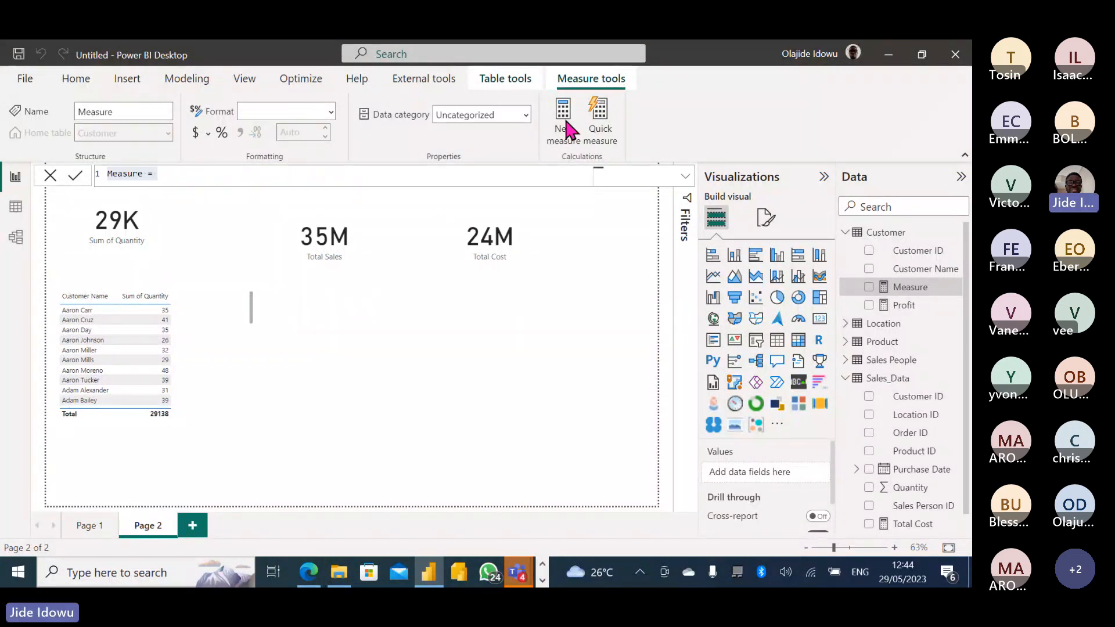
click(144, 173)
key(BackSpace)
key(BackSpace)
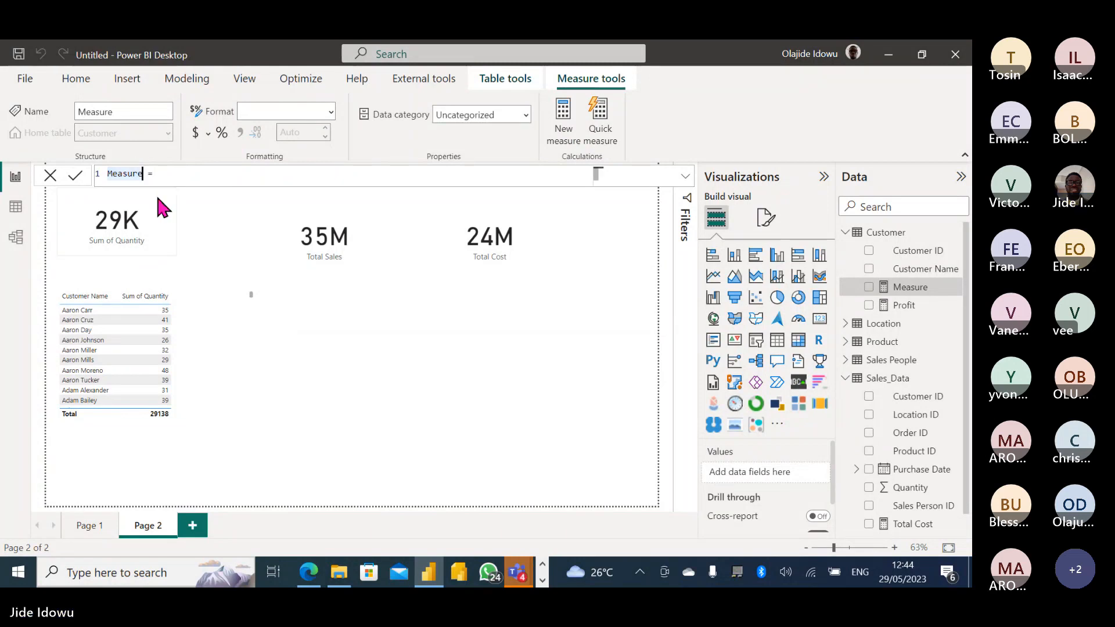
key(BackSpace)
key(BackSpace)
key(BackSpace)
key(BackSpace)
key(BackSpace)
text(P)
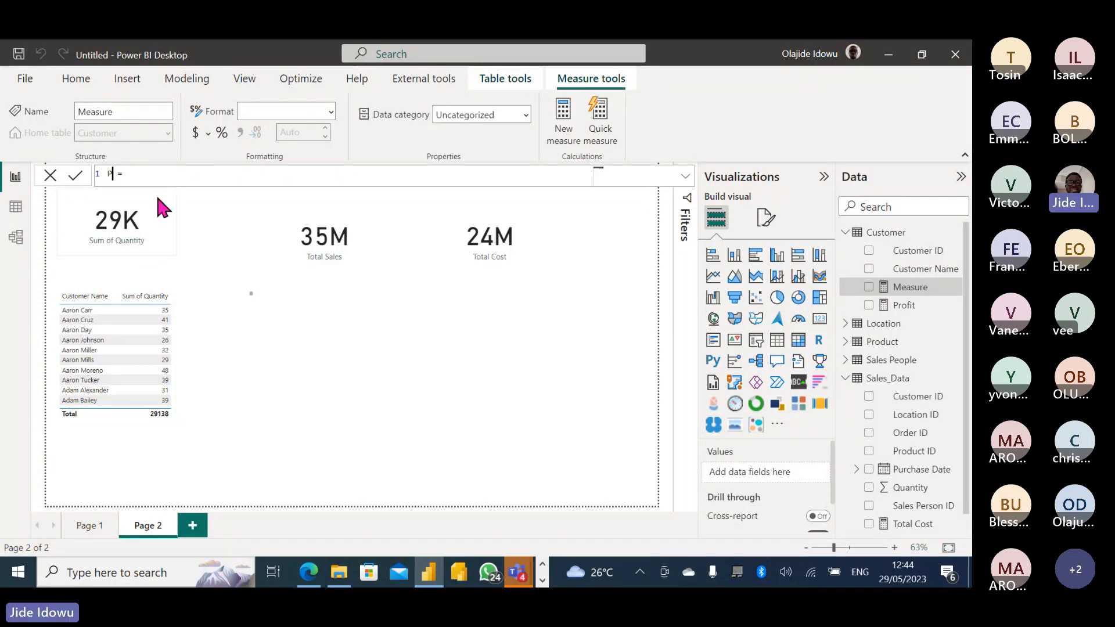
text(rofi)
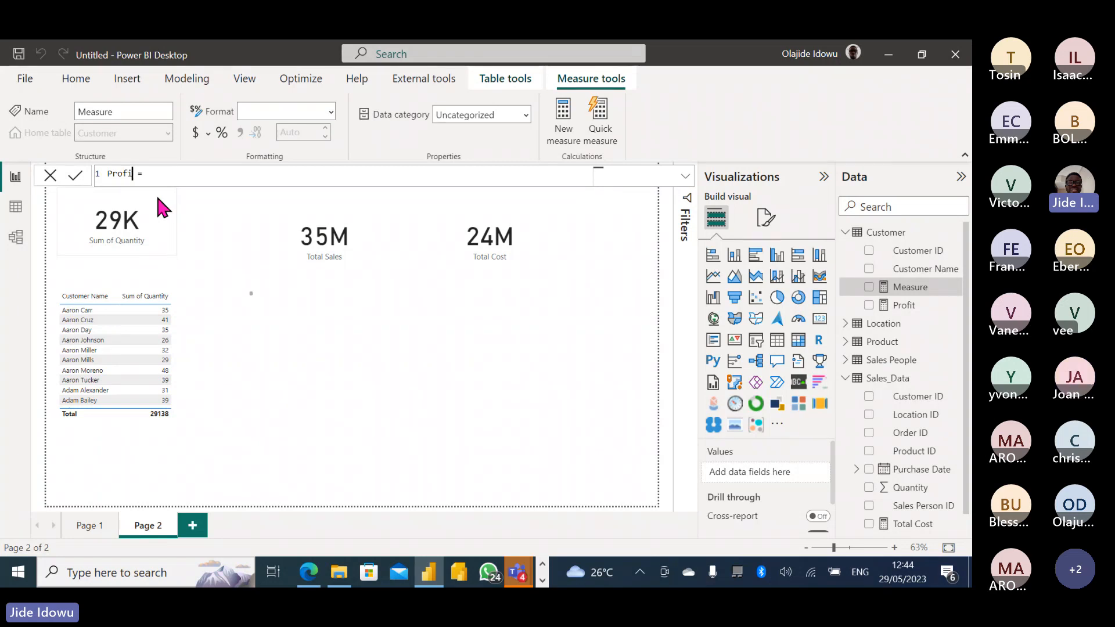
text(t)
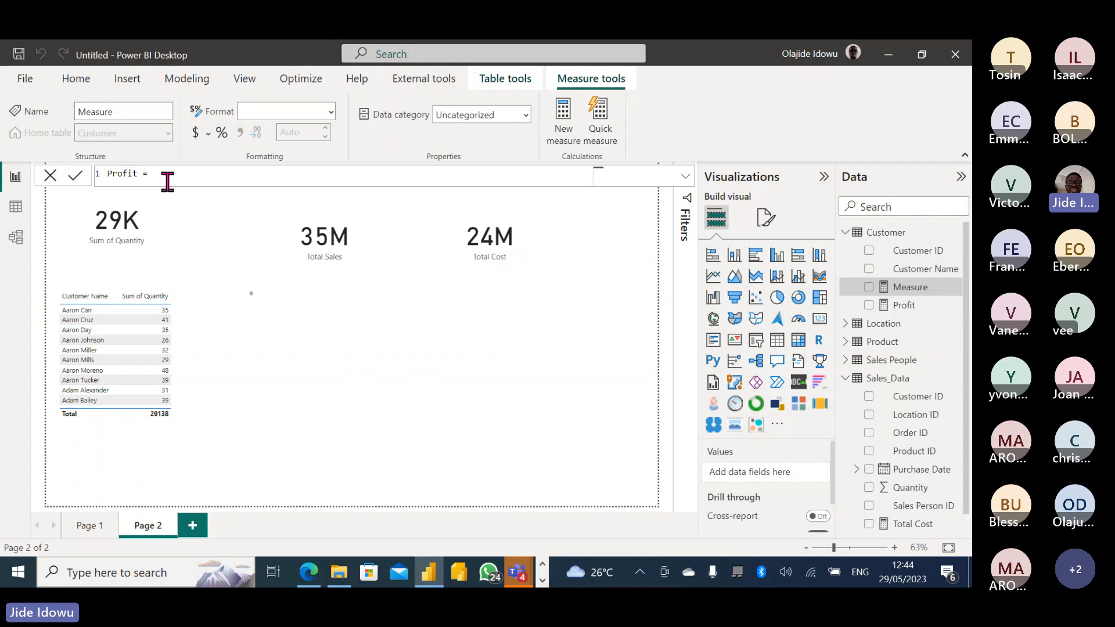
Define it as CALCULATE([Total Sales]-[Total Cost]), renaming it Profit1 after the duplicate-name warning.
text(cal)
click(169, 185)
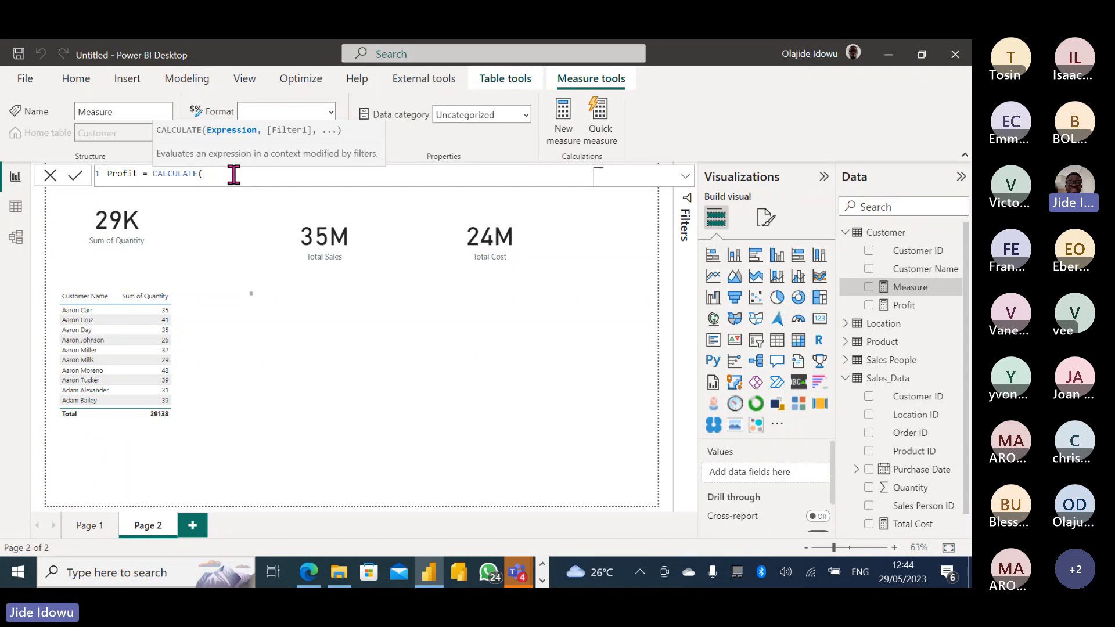
text([)
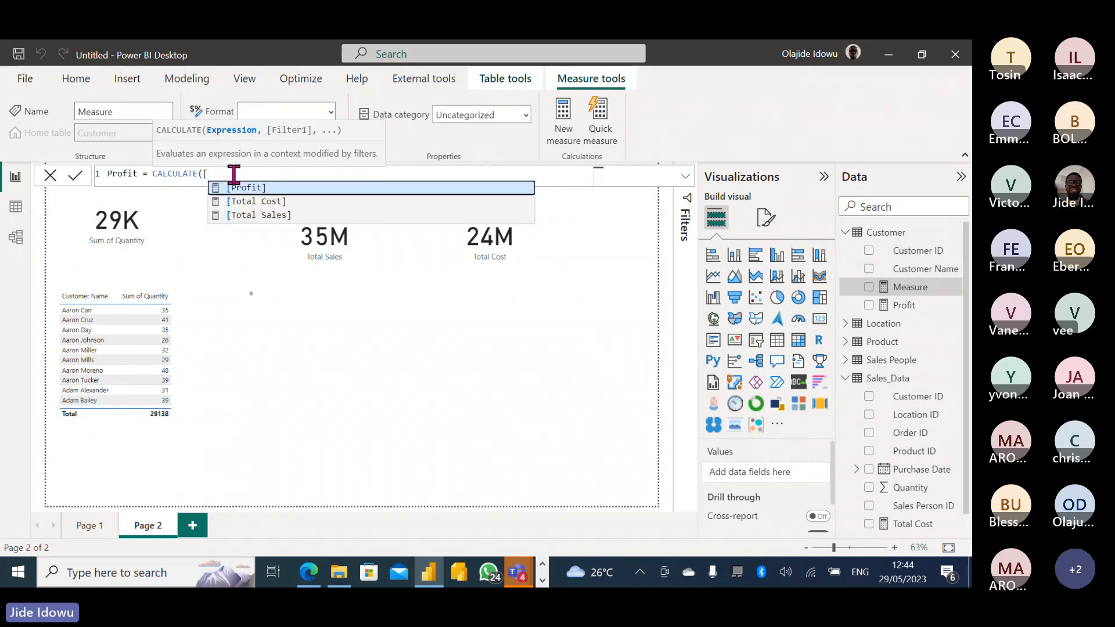
click(263, 215)
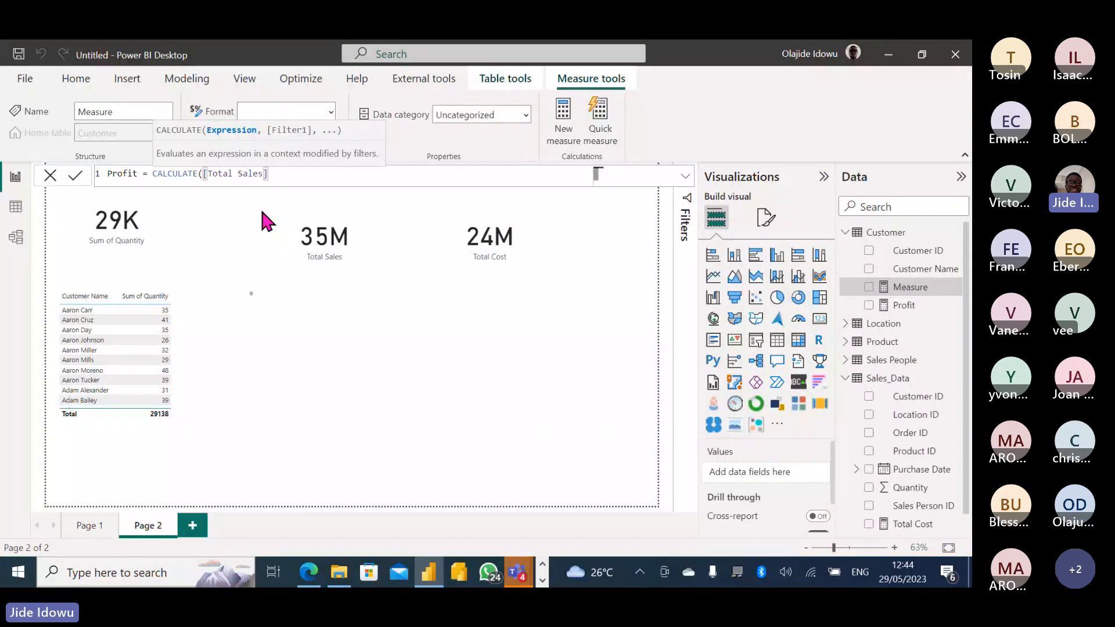
text(-[)
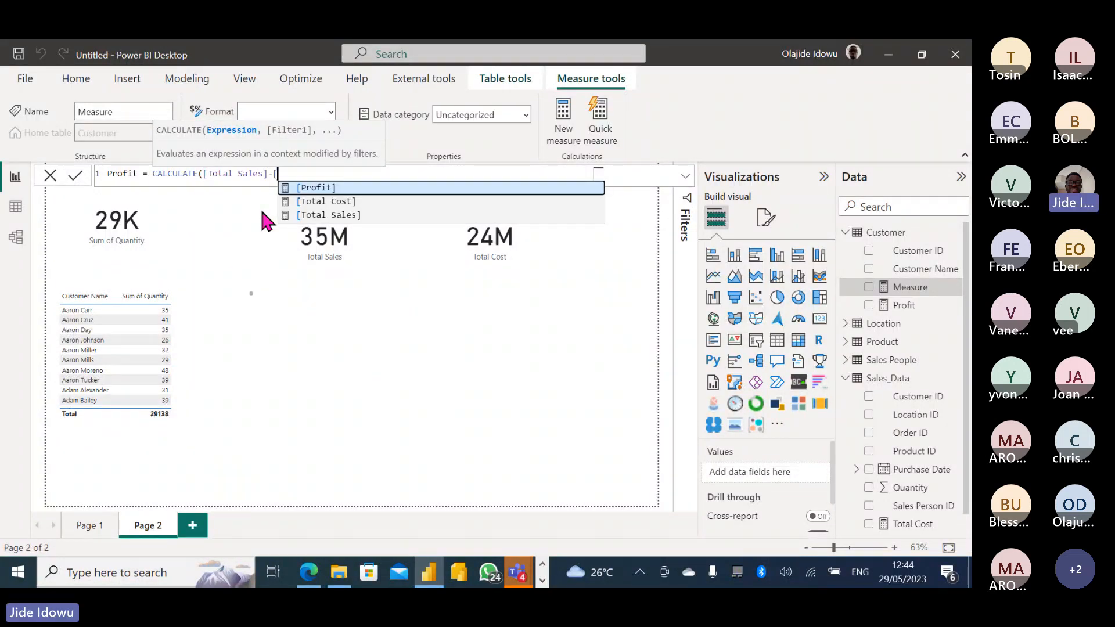
click(319, 201)
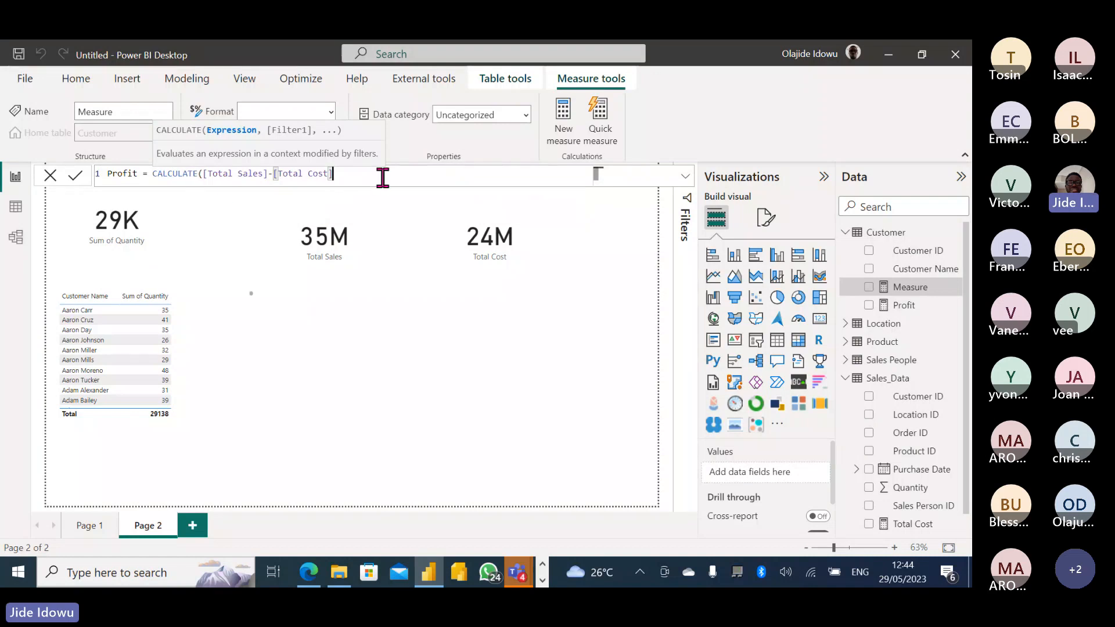
text())
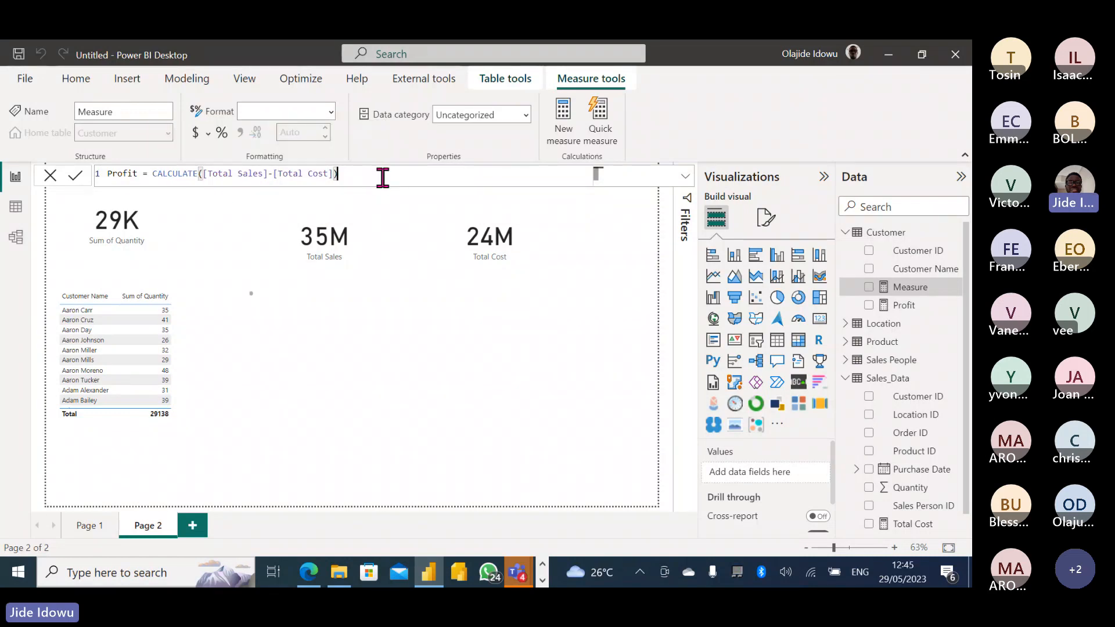
key(Return)
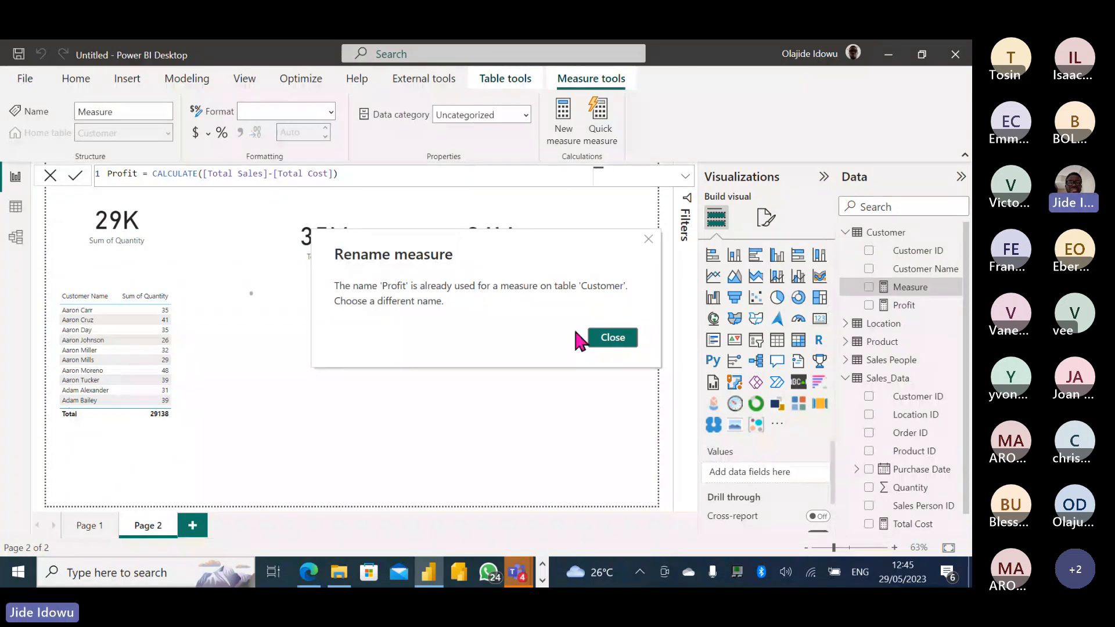
click(614, 341)
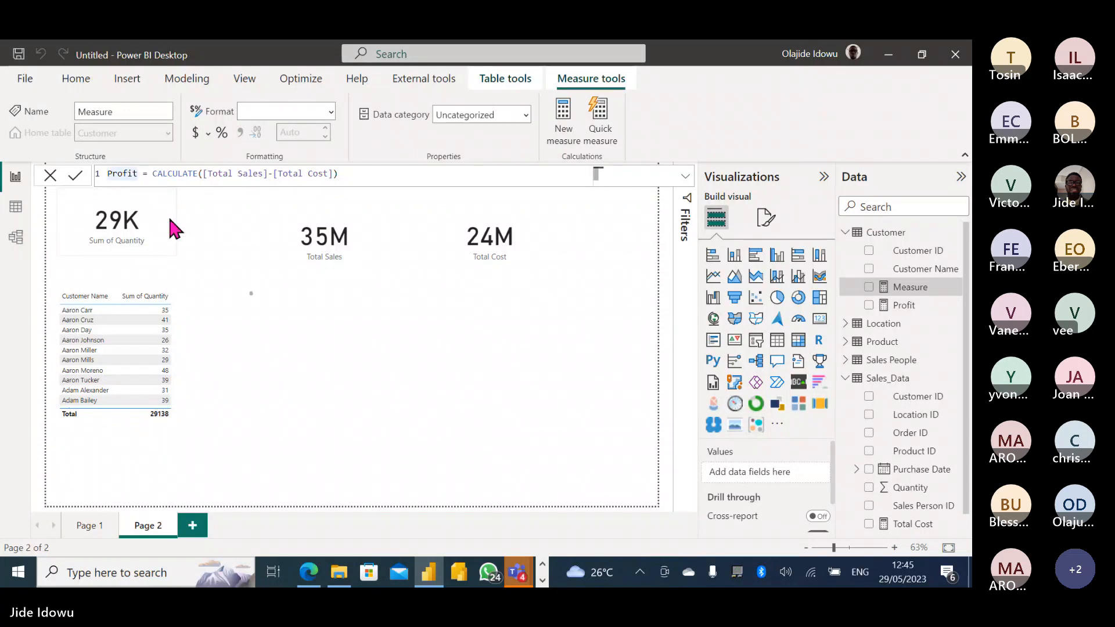
text(1)
key(Return)
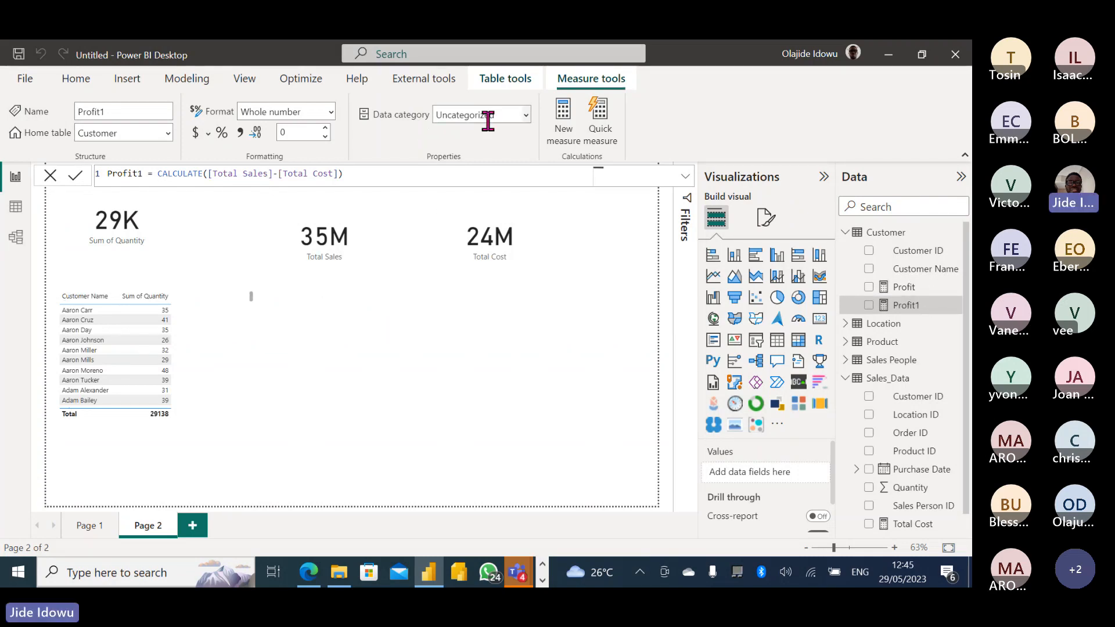
Create a third measure, Profit2 = [Total Sales]-[Total Cost], using autocomplete for both measures.
click(566, 131)
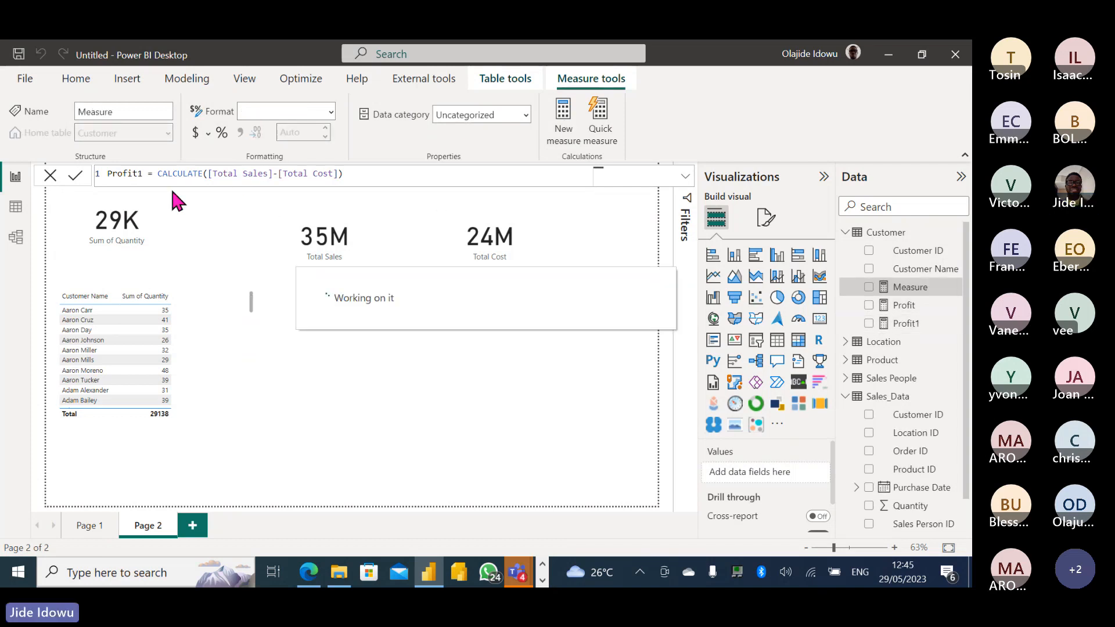
triple_click(145, 174)
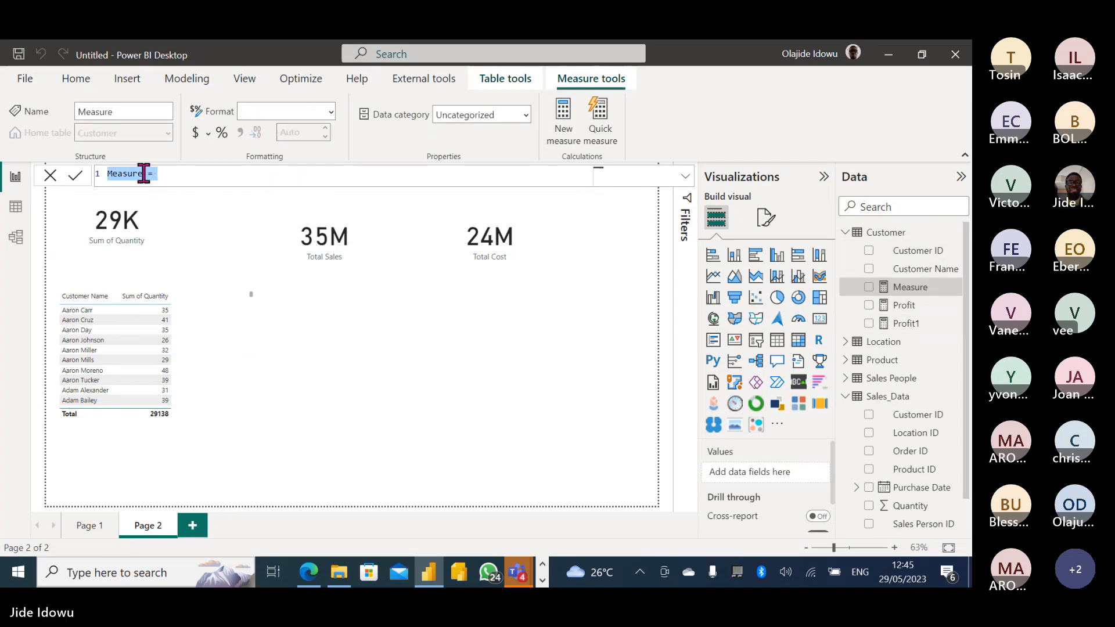
click(144, 174)
key(BackSpace)
key(BackSpace)
key(BackSpace)
key(BackSpace)
key(BackSpace)
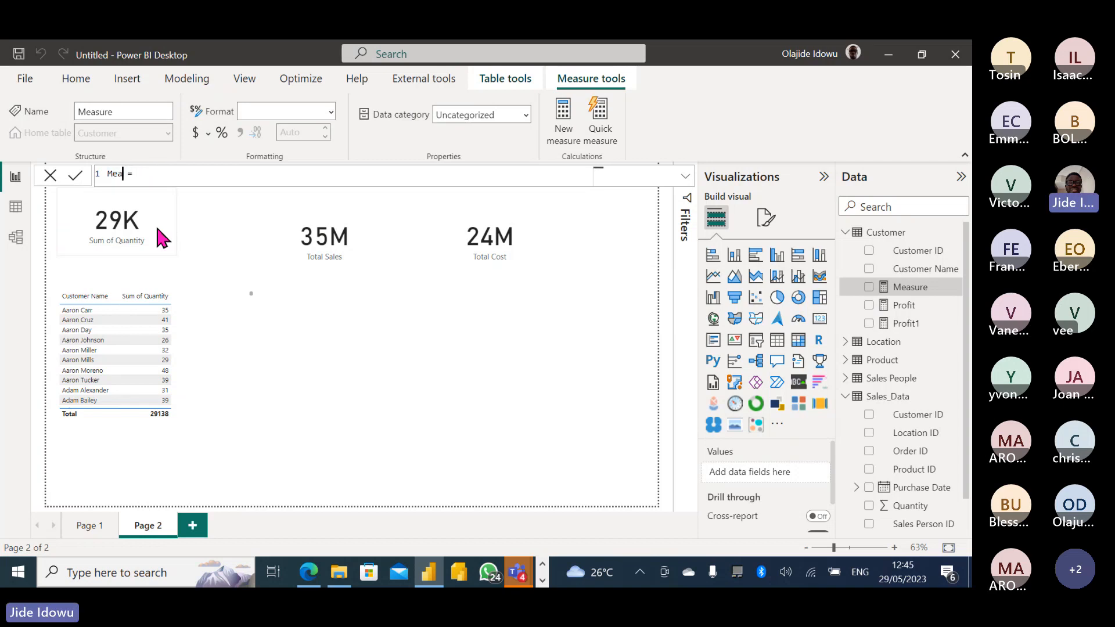
key(BackSpace)
key(BackSpace)
text(Profit2)
click(194, 173)
text([)
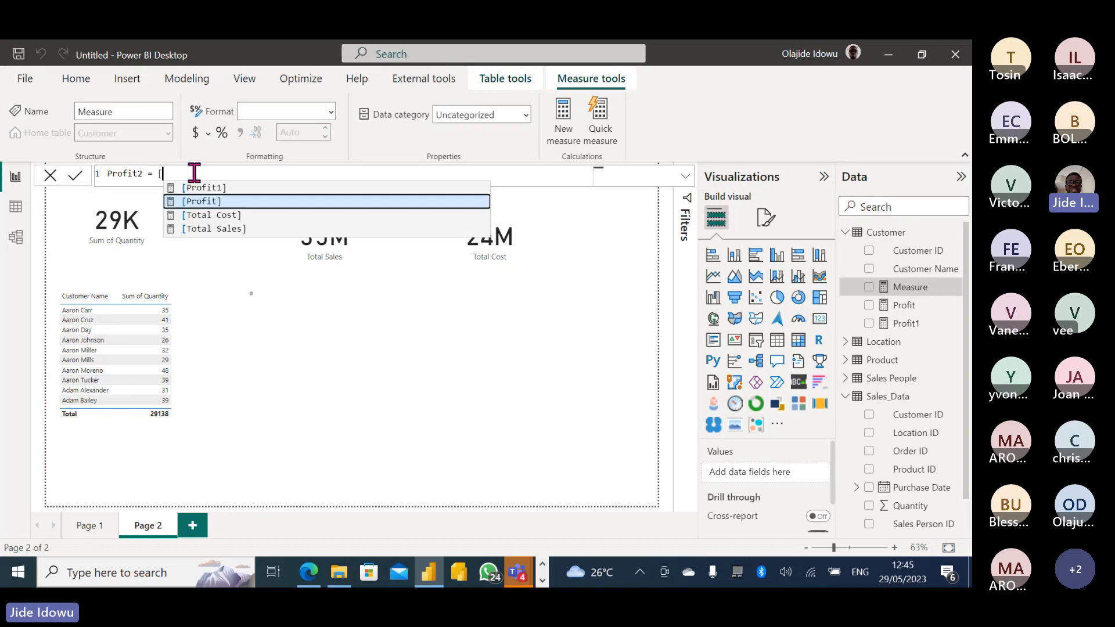
click(207, 228)
text(-)
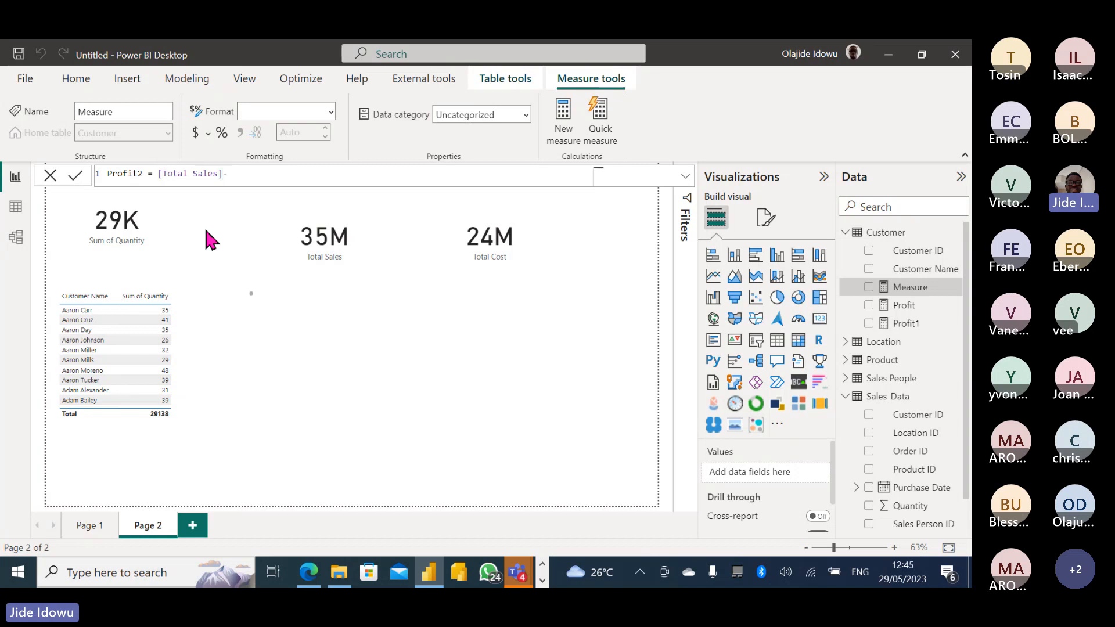
text([)
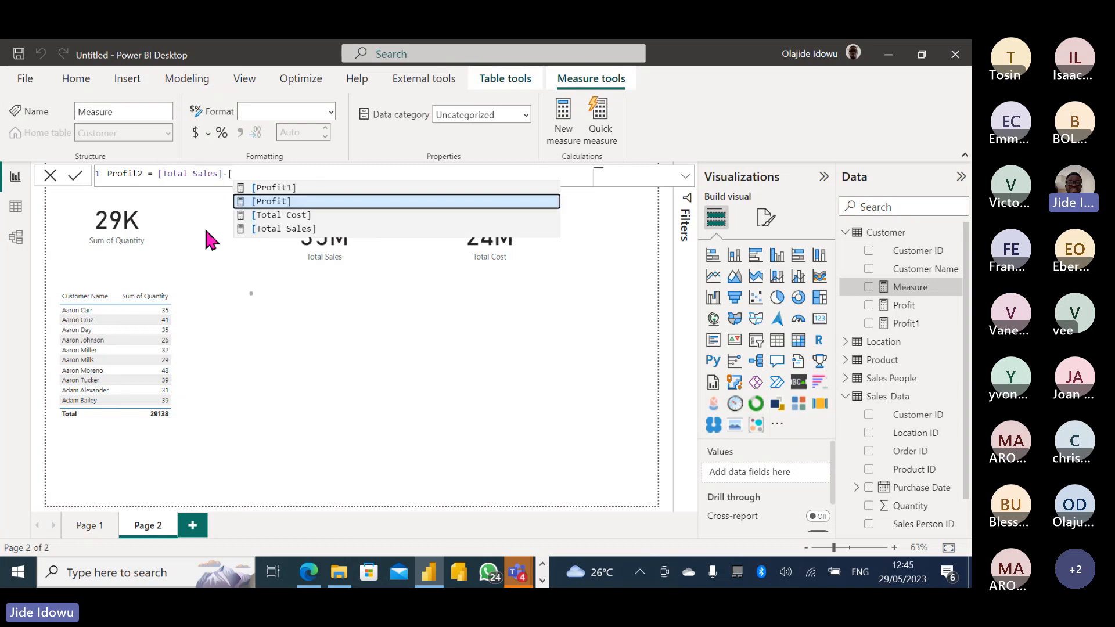
click(261, 216)
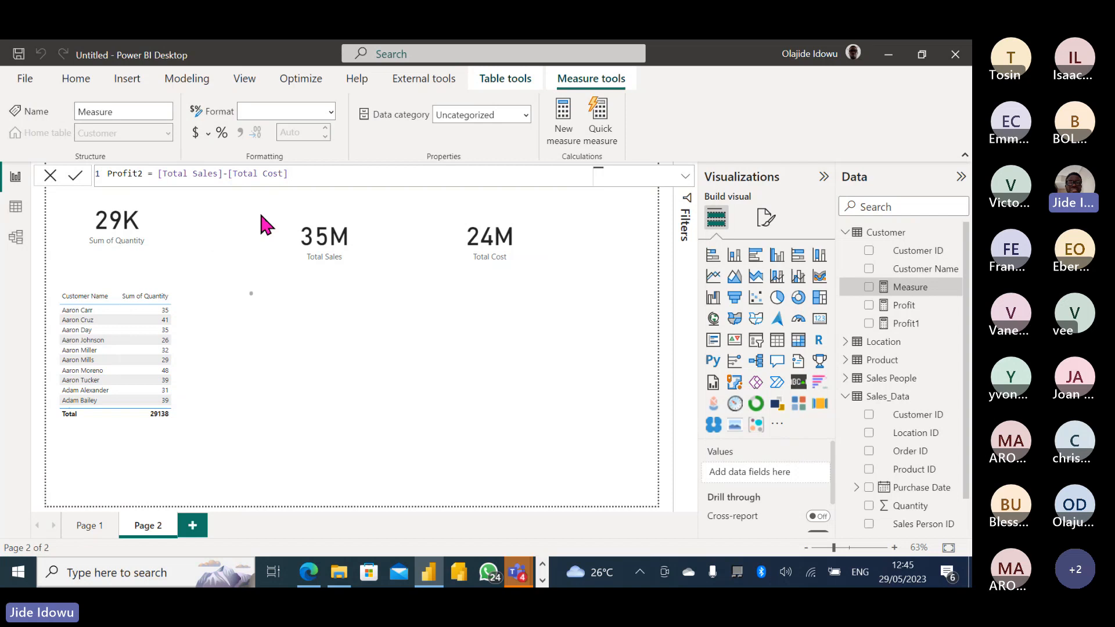
key(Return)
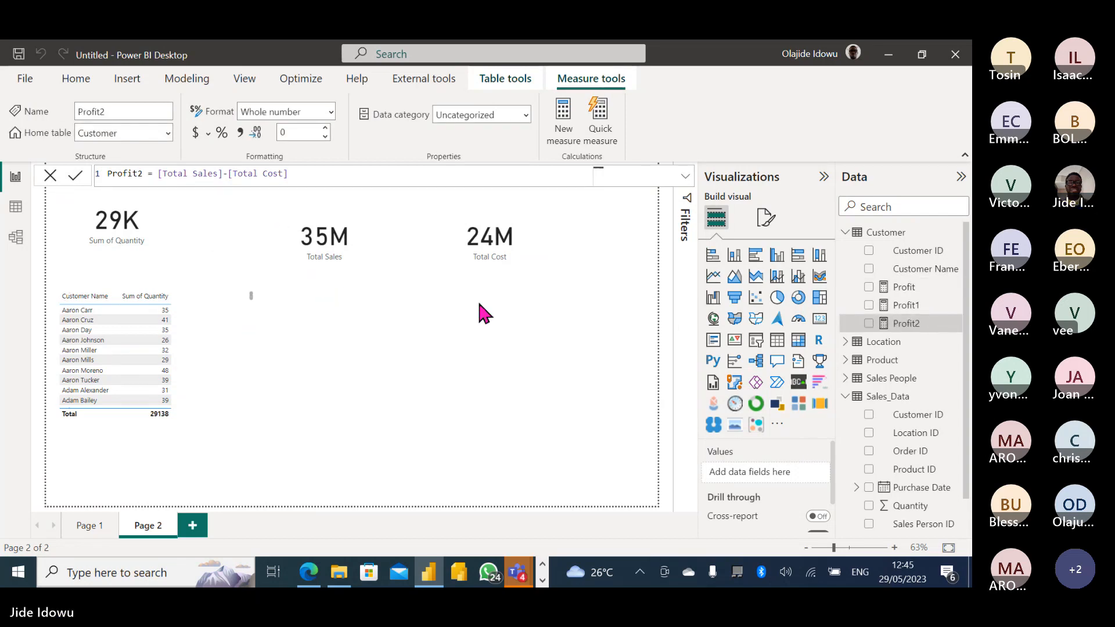
Return to the report and copy-paste duplicates of the 35M Total Sales card.
click(561, 348)
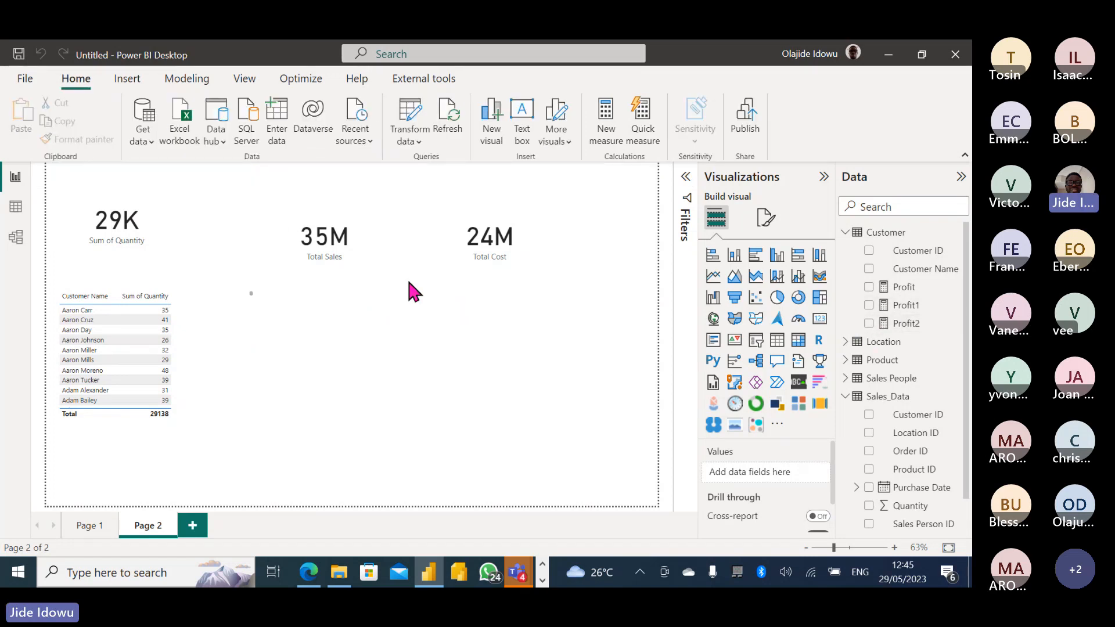
click(333, 249)
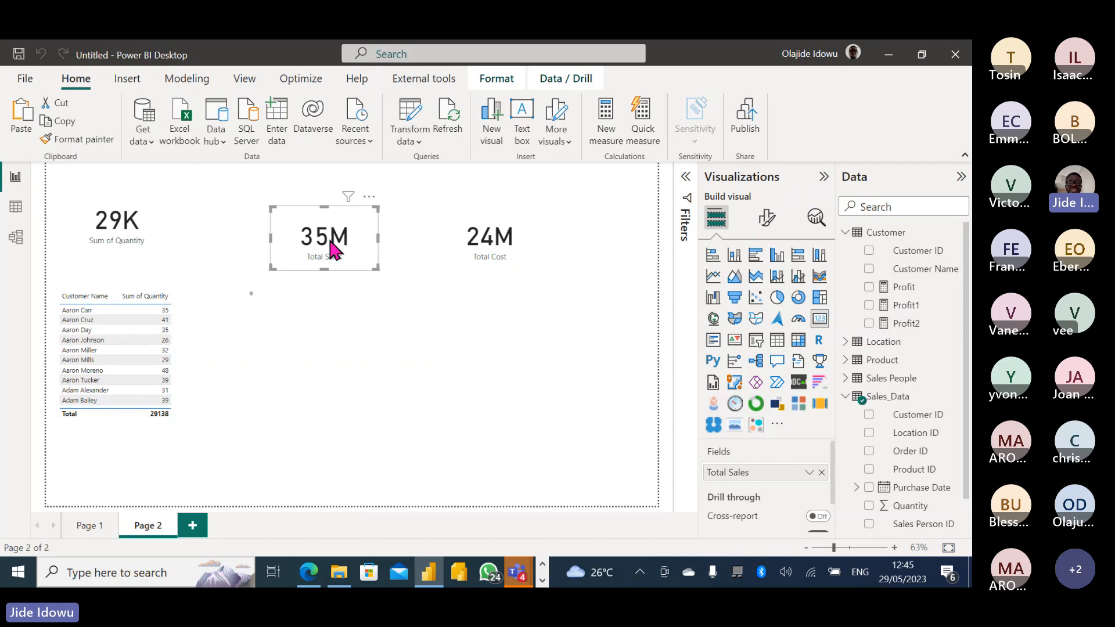
drag(329, 244, 339, 253)
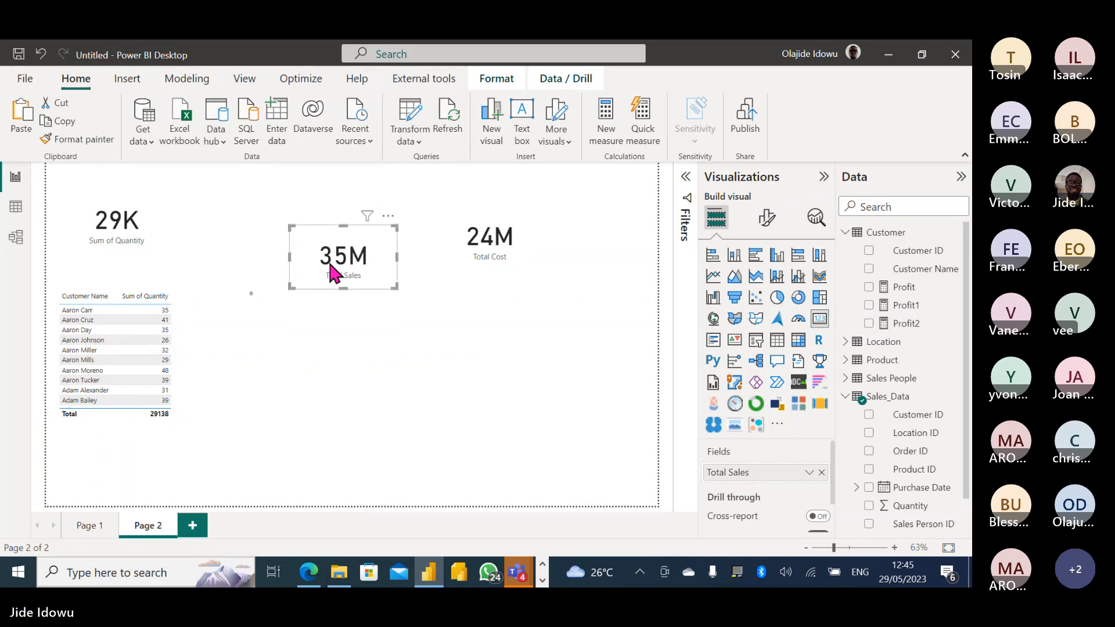
key(ctrl+c)
key(ctrl+v)
key(ctrl+v)
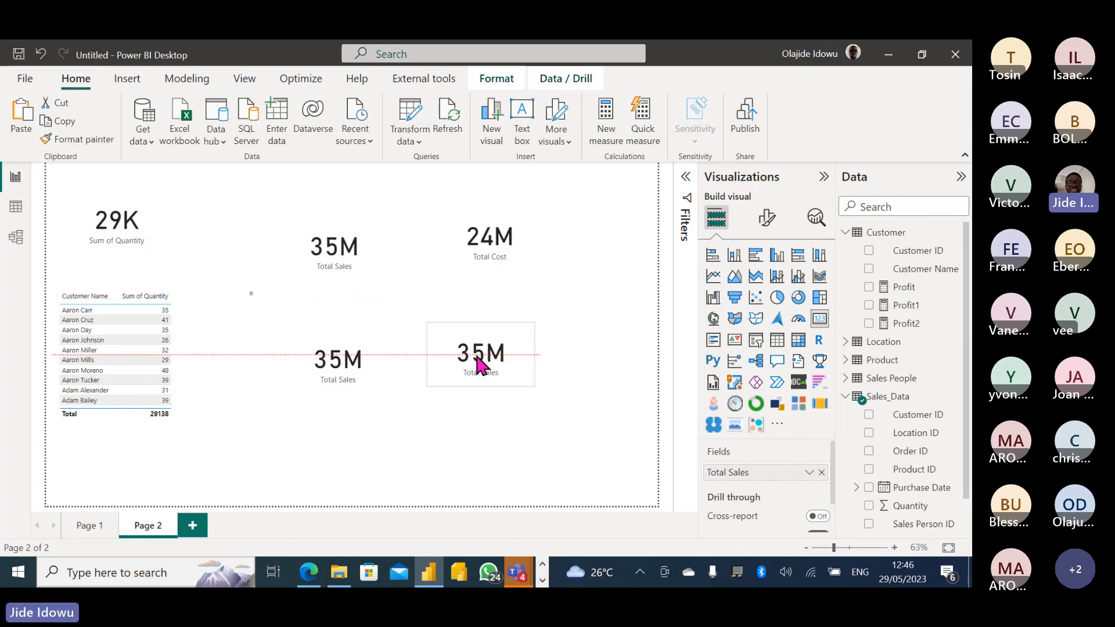
key(ctrl+v)
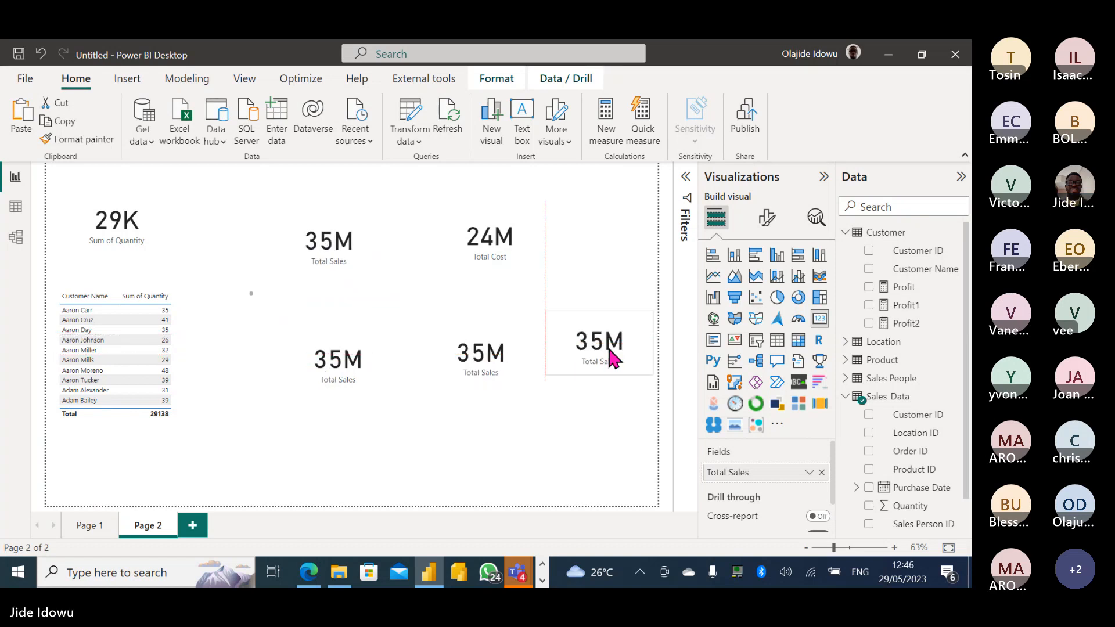
Arrange the 35M copies in a row below the original cards.
drag(321, 250, 228, 380)
drag(348, 373, 373, 378)
drag(480, 366, 490, 378)
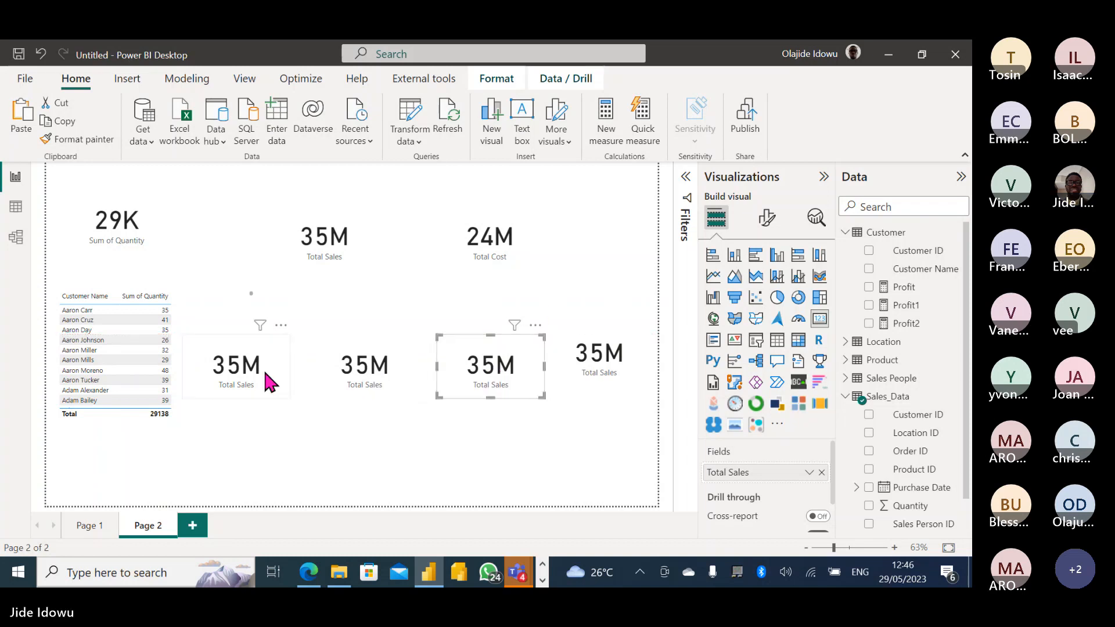
click(269, 380)
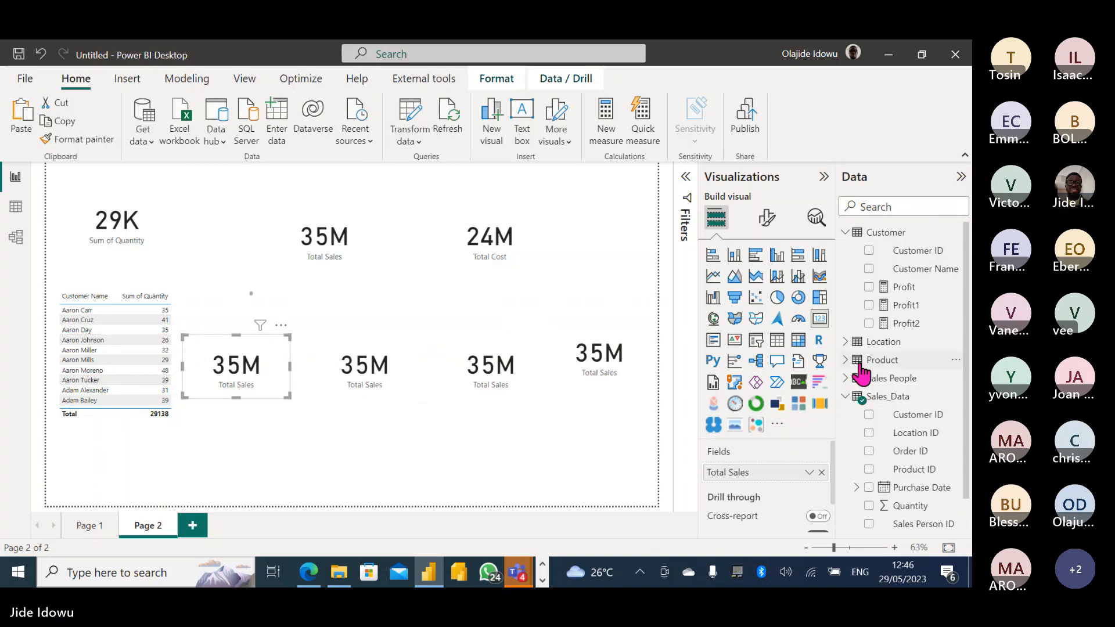
scroll(968, 419, down, 1)
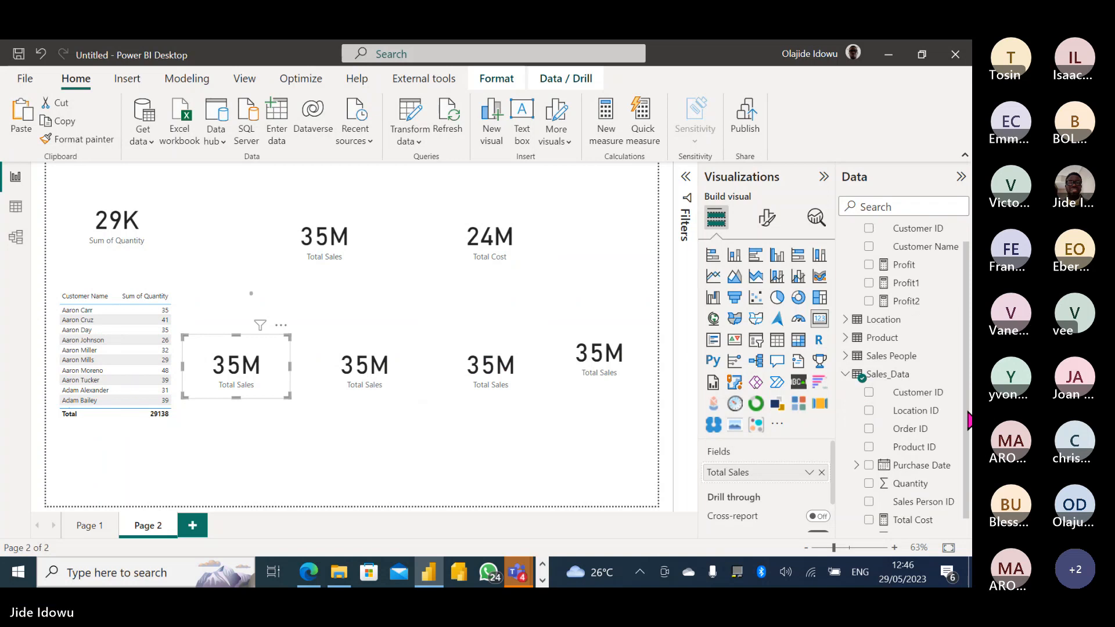
scroll(969, 419, down, 1)
click(875, 524)
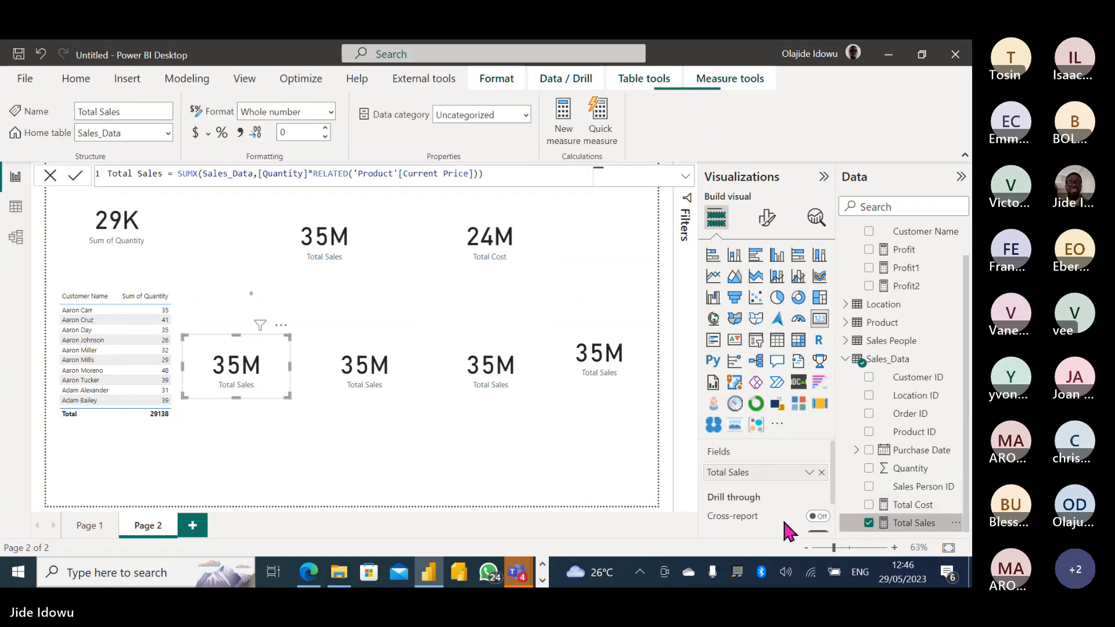
Remove Total Sales from all four copied cards, leaving them empty.
click(869, 524)
click(395, 370)
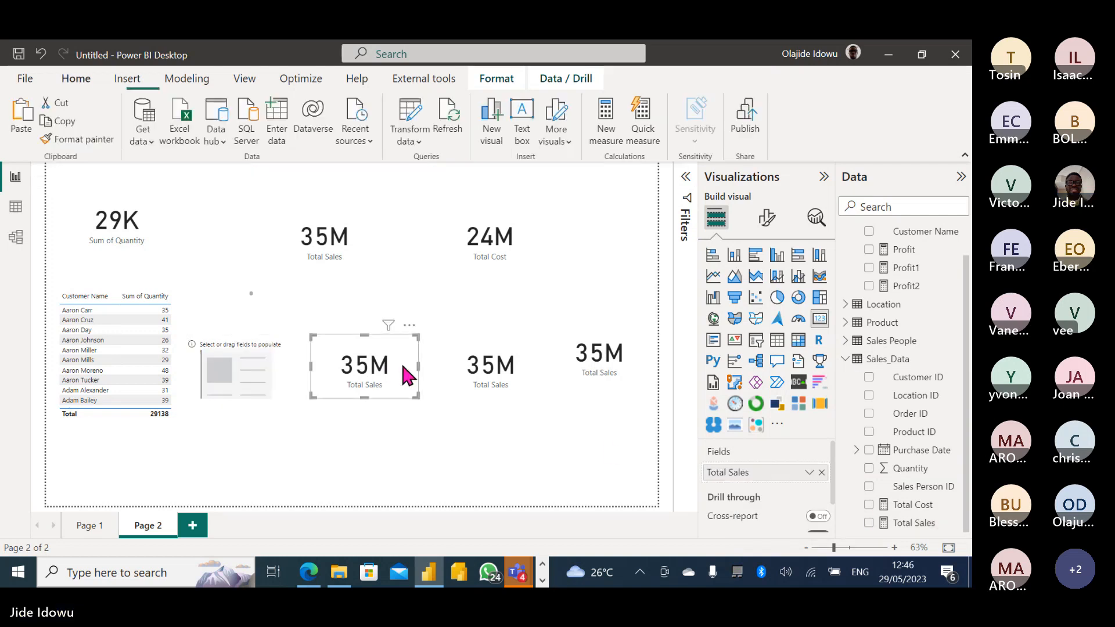
click(869, 524)
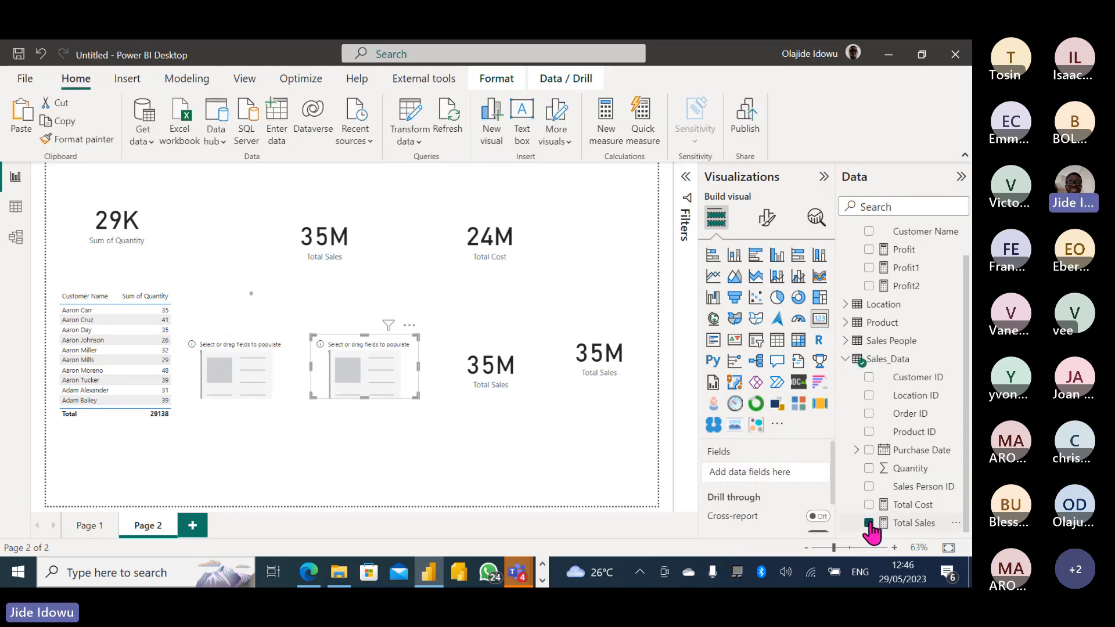
click(482, 390)
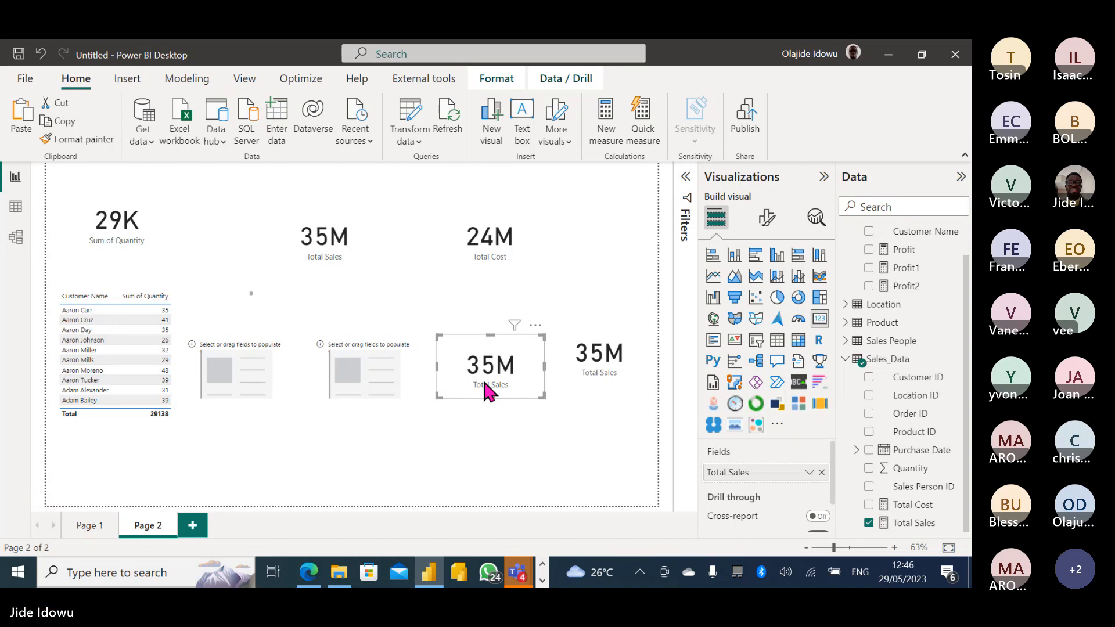
click(870, 523)
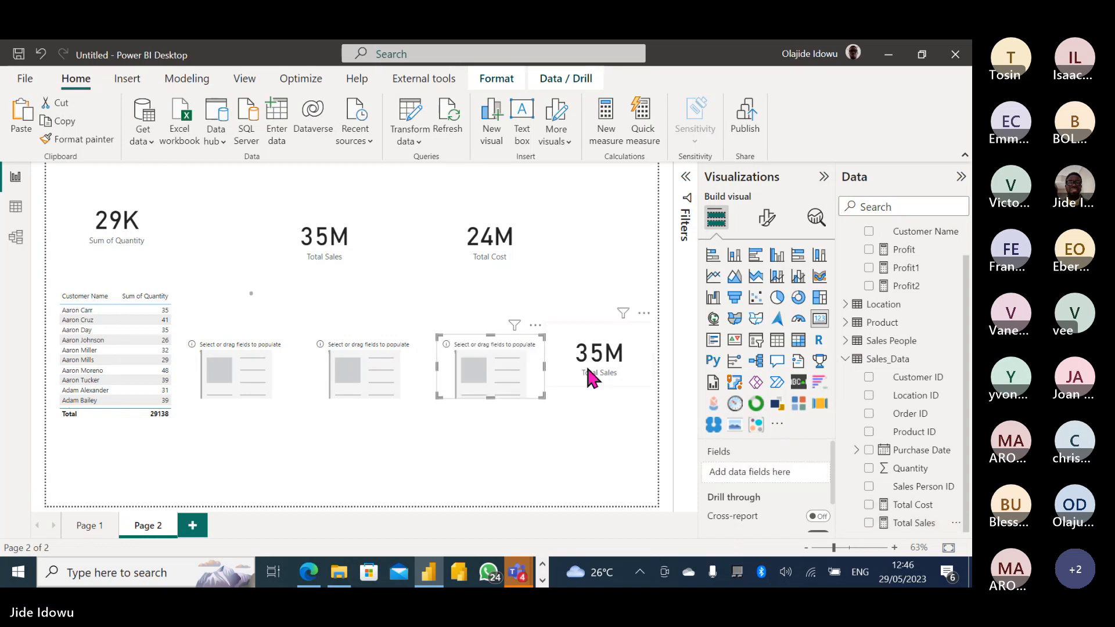
click(586, 366)
click(869, 523)
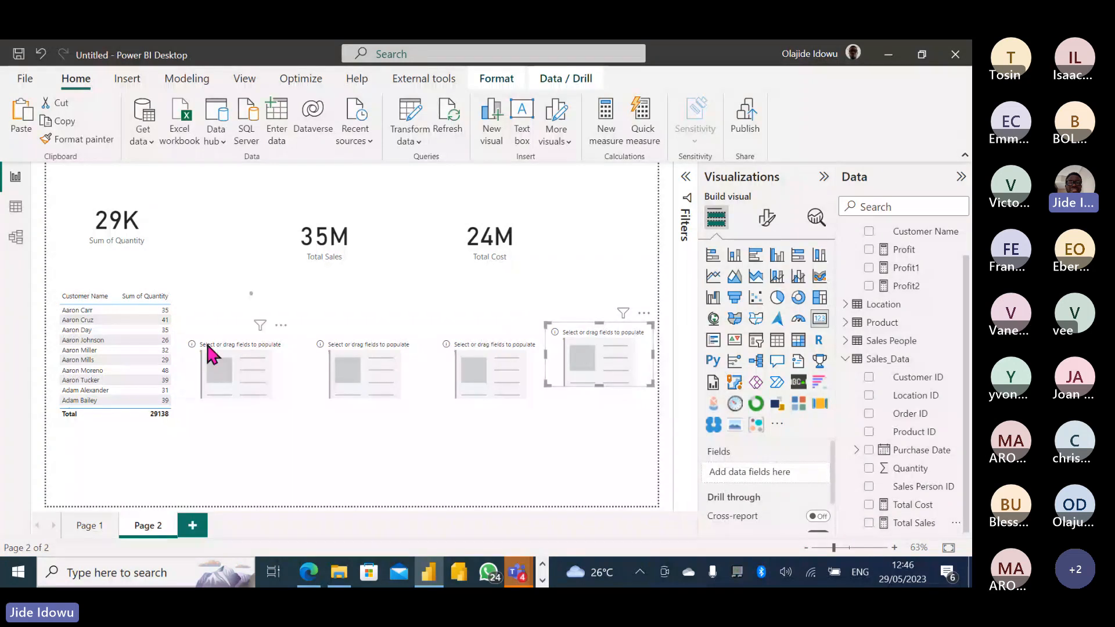
Show Profit2, Profit1 and Profit in the first three empty cards, each reading 11M.
click(253, 376)
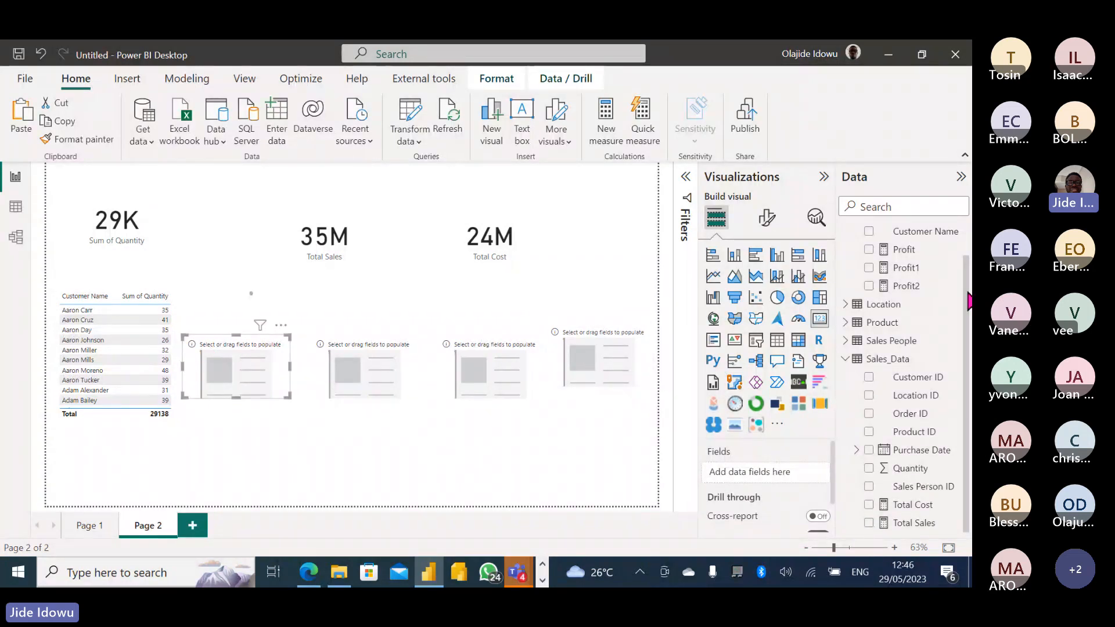
click(869, 285)
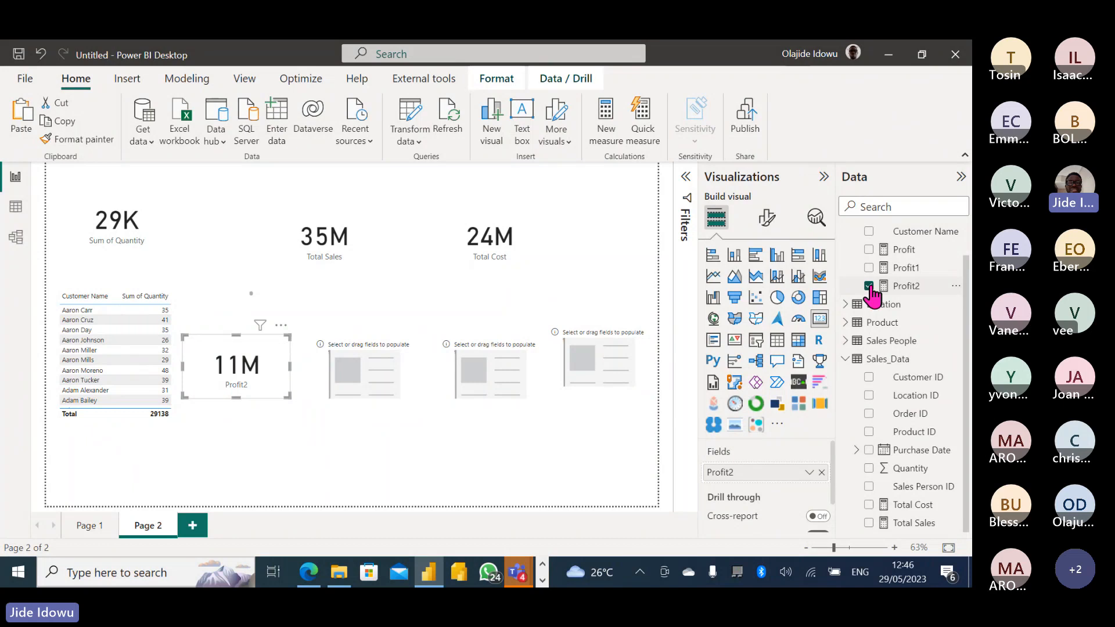
click(374, 365)
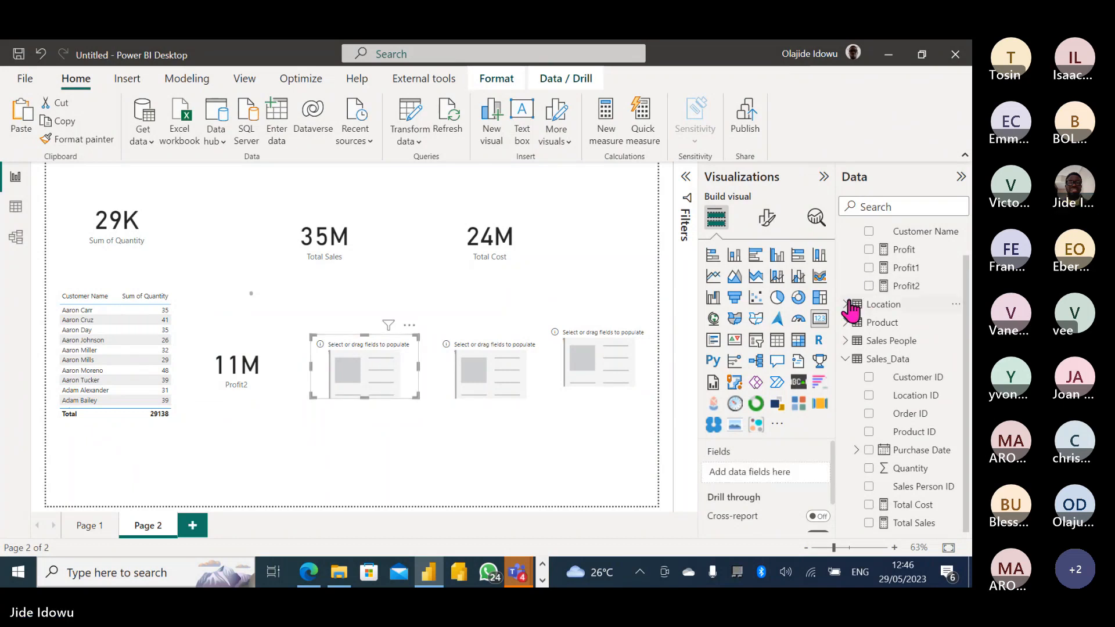
click(885, 267)
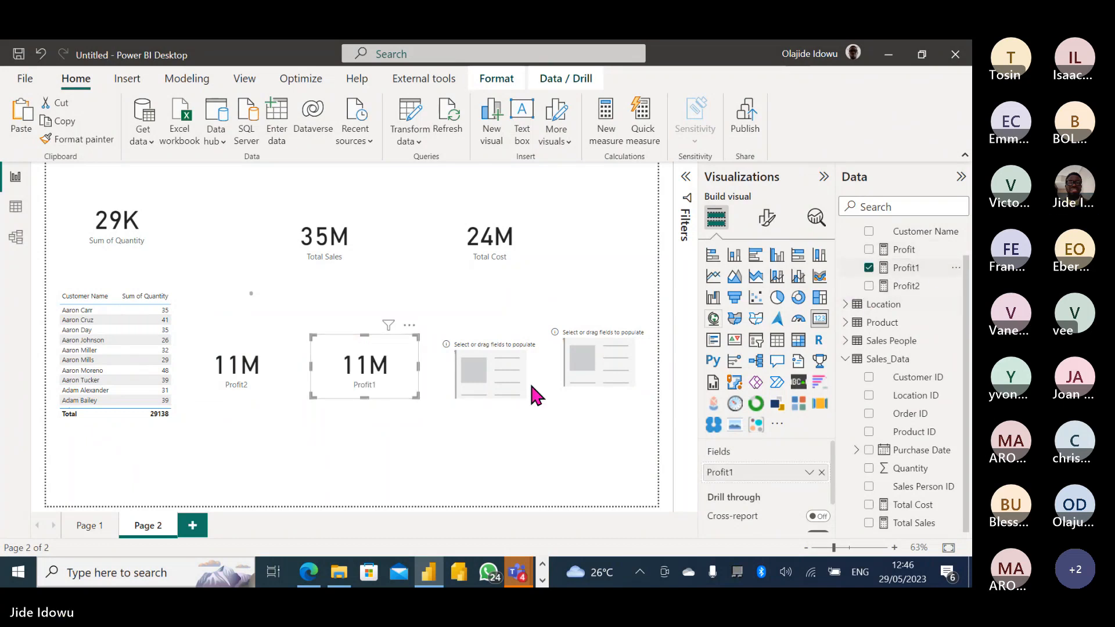
click(492, 383)
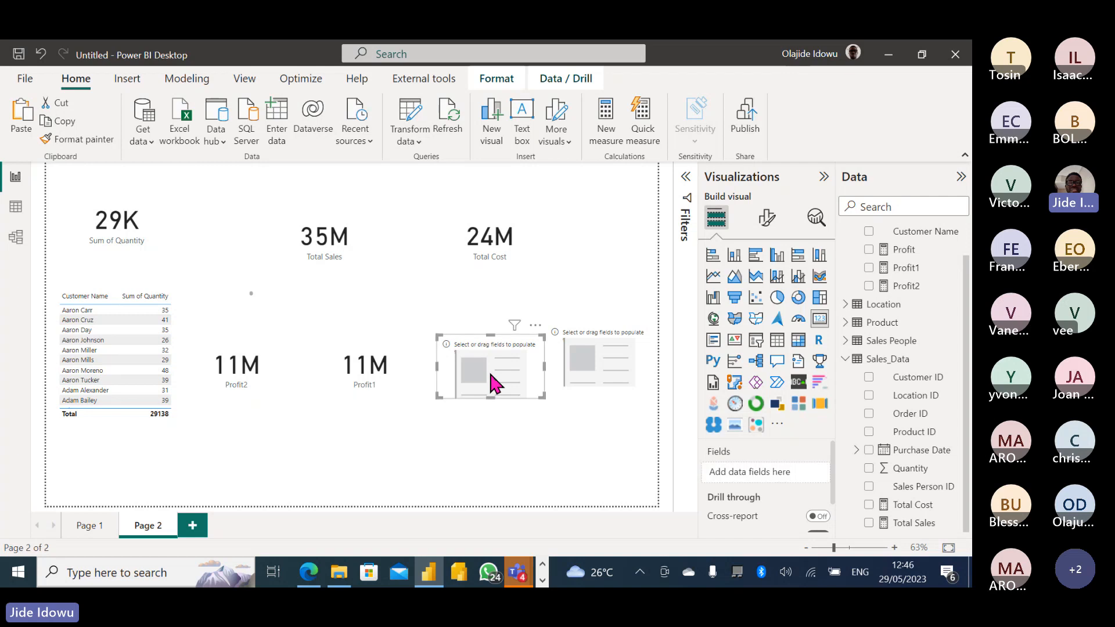
click(869, 251)
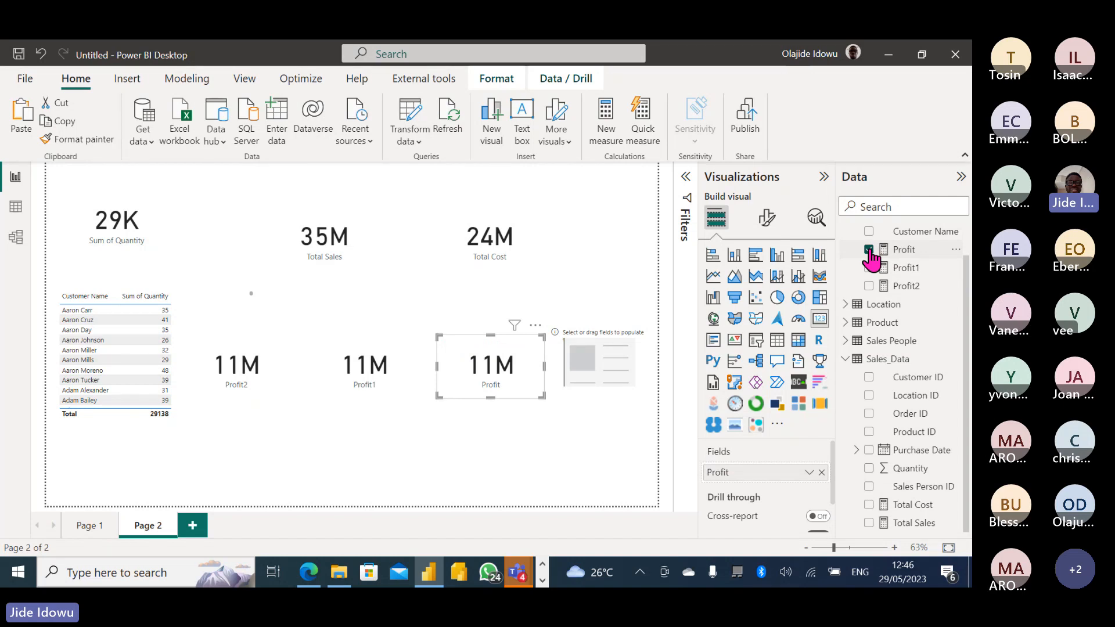
click(907, 287)
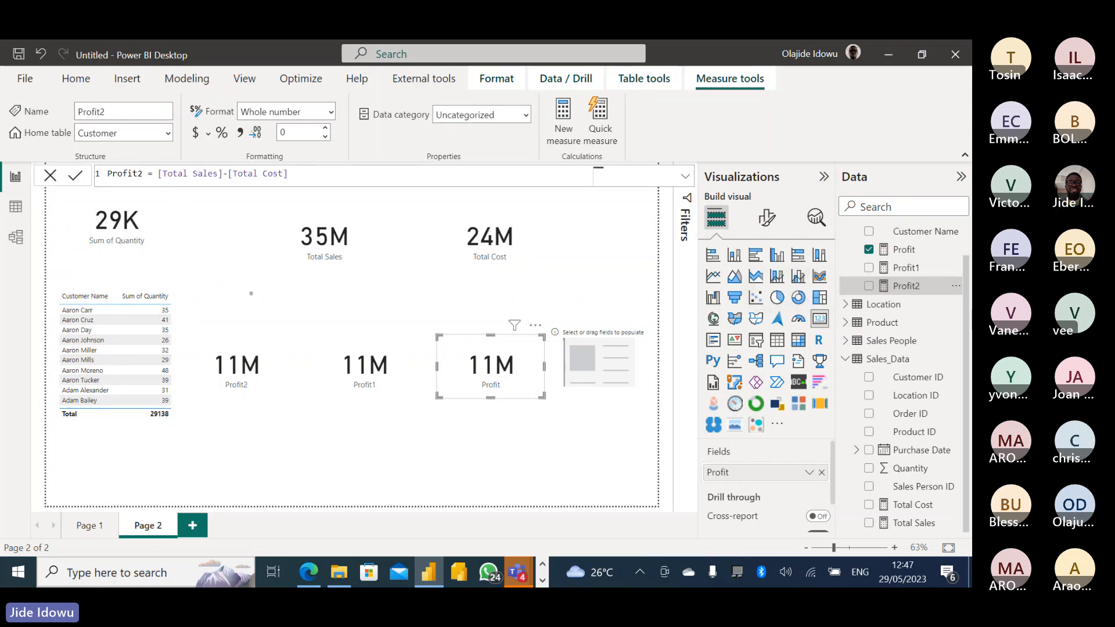
Compare the formulas of the Profit1 and Profit measures in the Data pane.
click(911, 270)
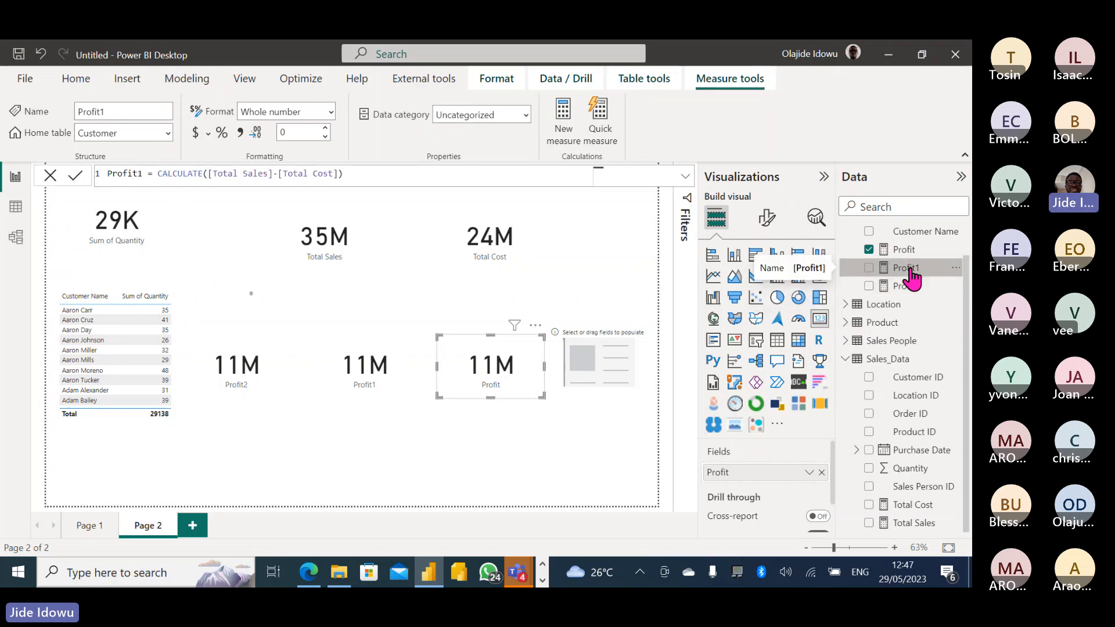
click(906, 255)
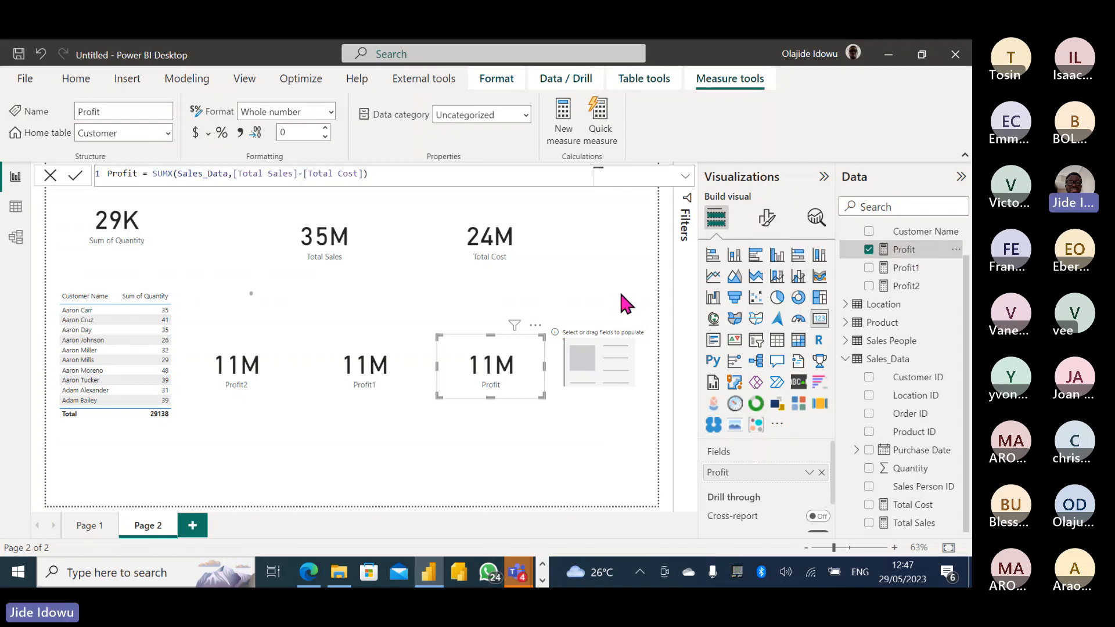
click(955, 249)
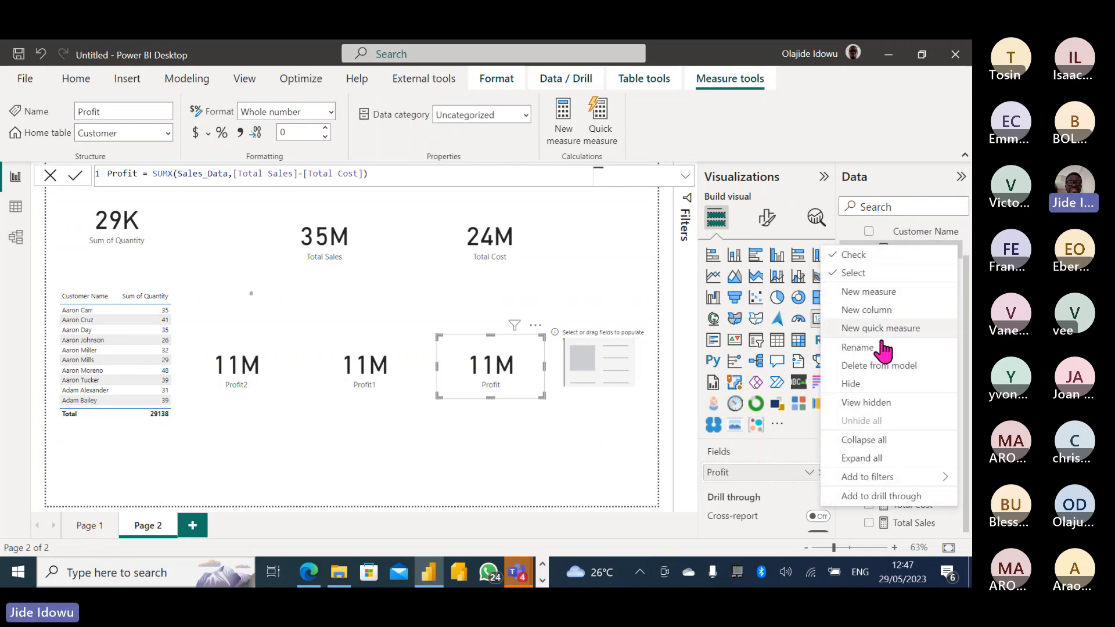
click(903, 150)
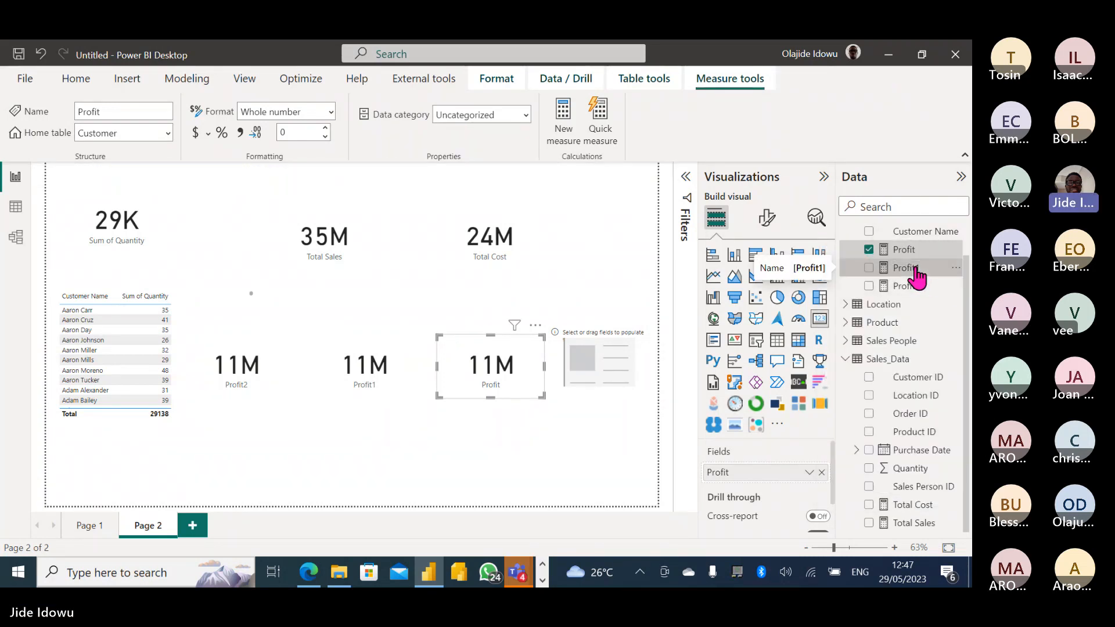
click(916, 267)
Delete the Profit and Profit1 measures from the model, confirming each deletion.
right_click(911, 251)
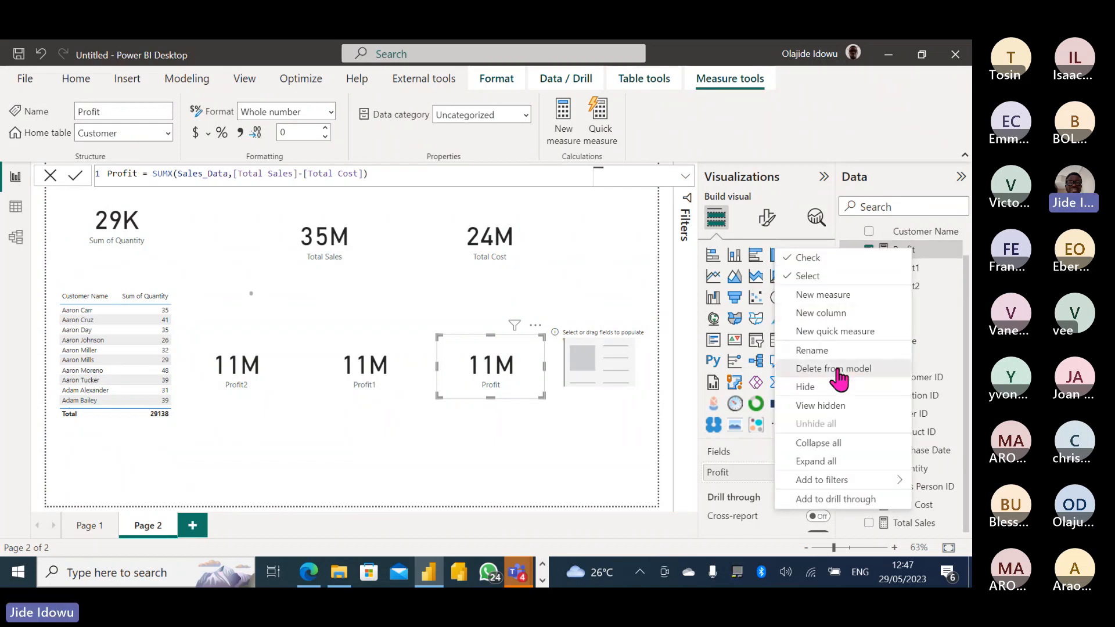
key(Escape)
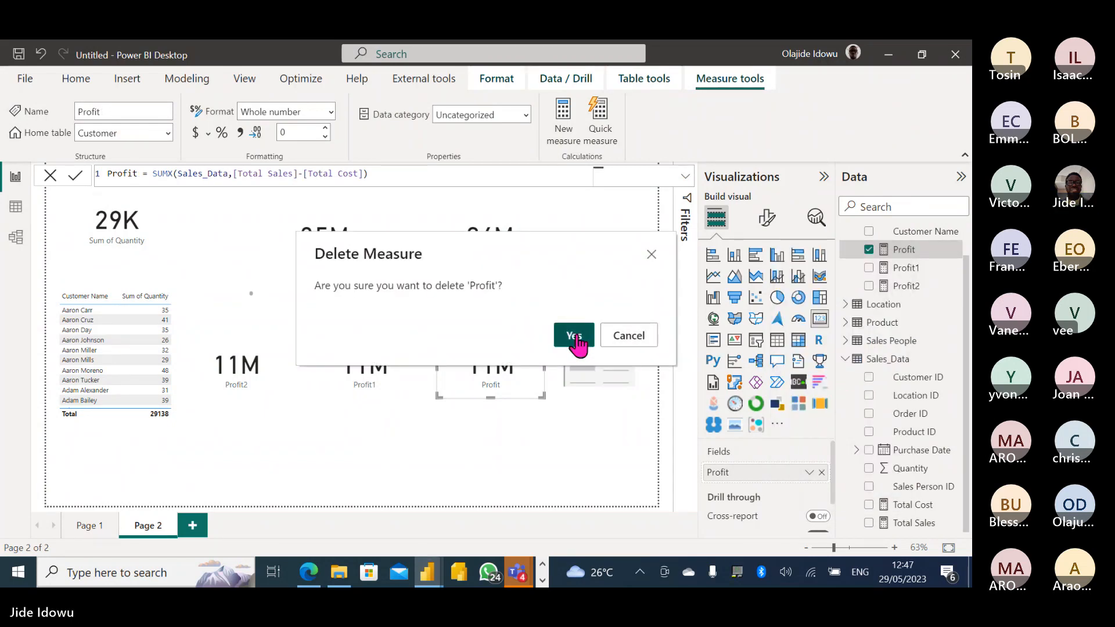
click(577, 340)
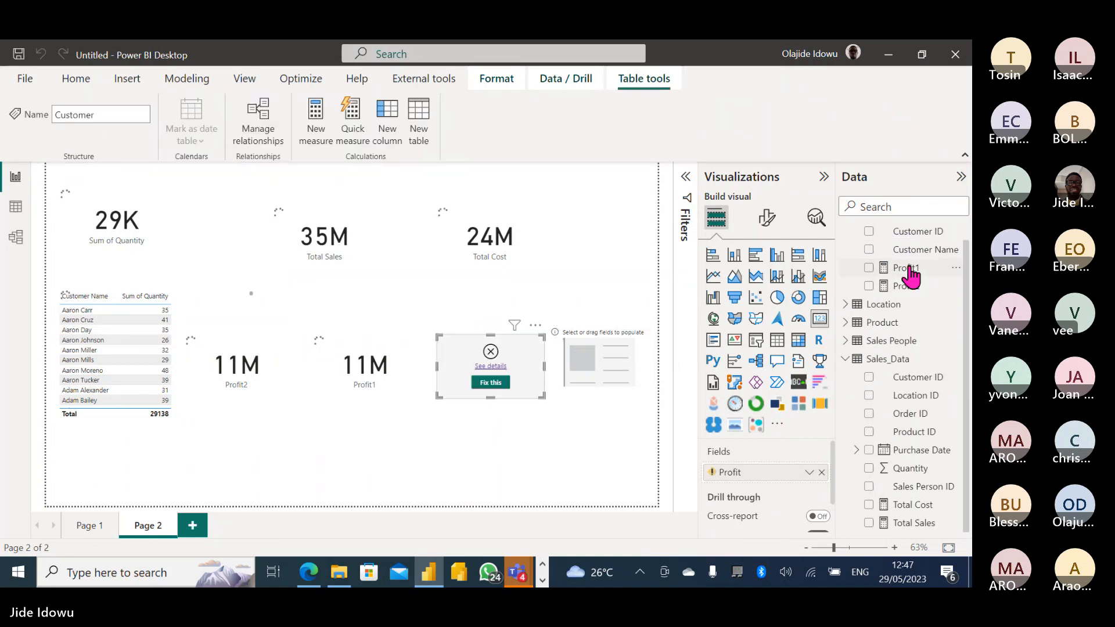
right_click(910, 268)
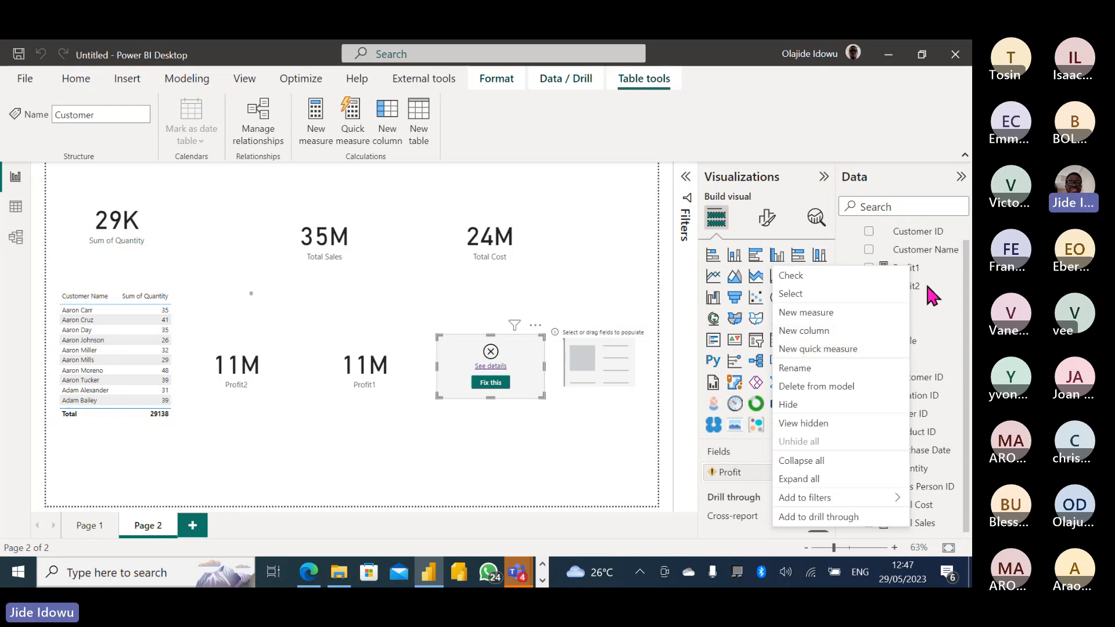
click(815, 386)
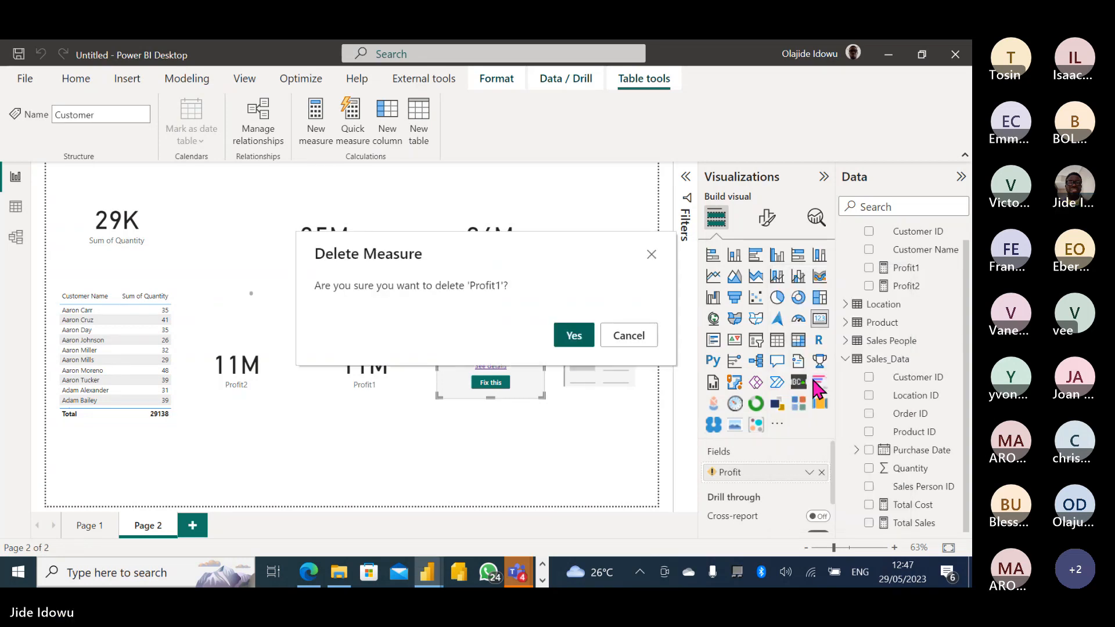
click(571, 338)
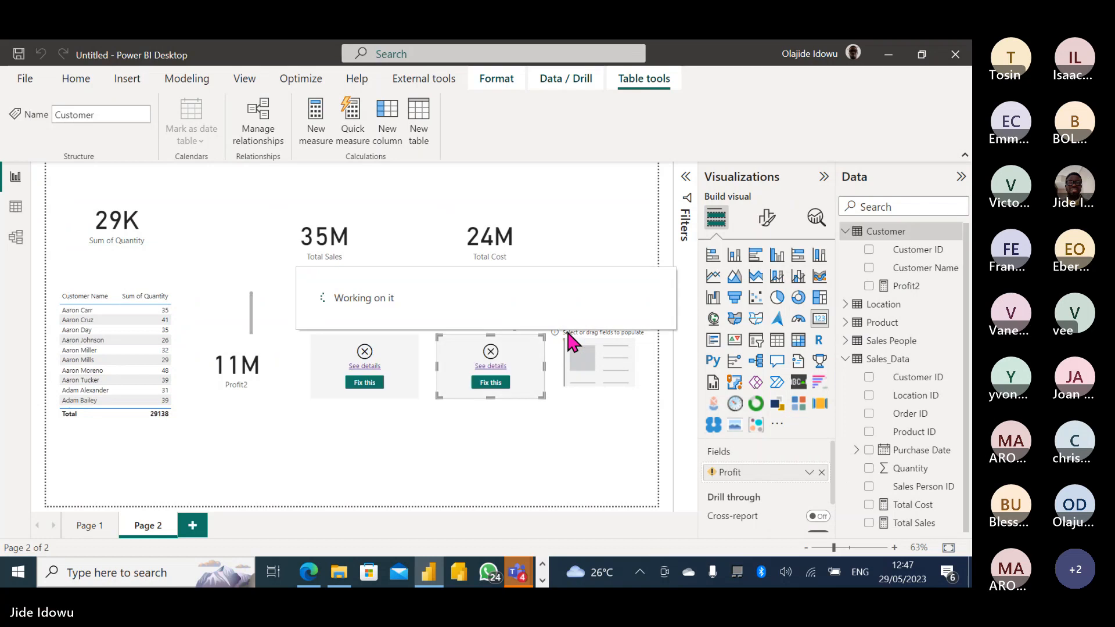
Rename the Profit2 measure to Profit in the formula bar.
click(904, 289)
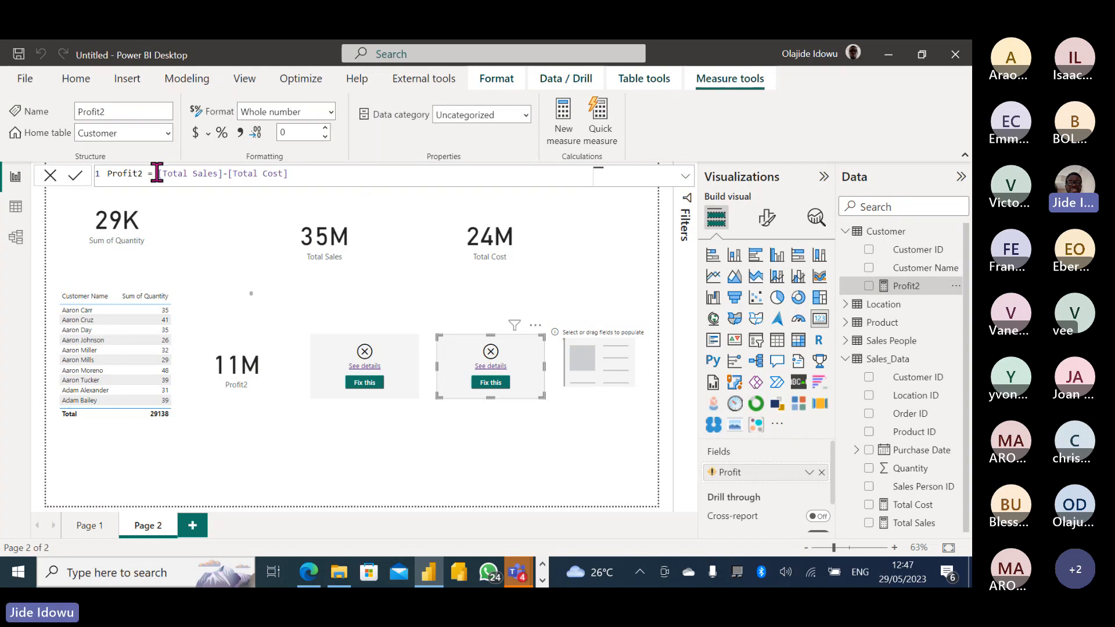
click(144, 173)
key(BackSpace)
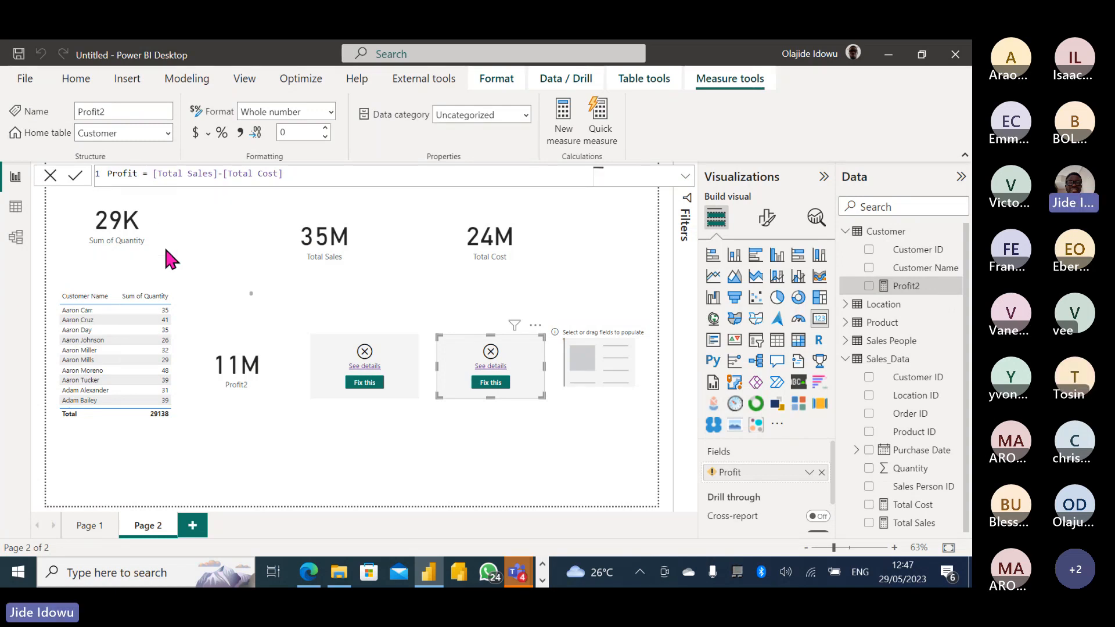
key(Return)
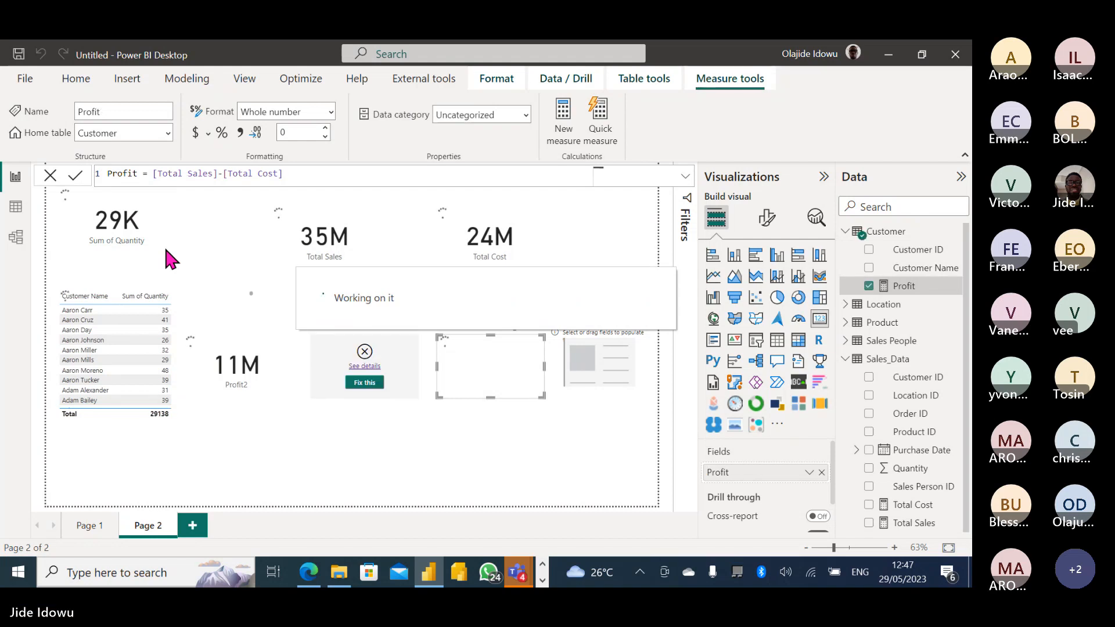
Delete the broken card, the left 11M Profit card and the empty placeholder visual.
click(353, 375)
key(Delete)
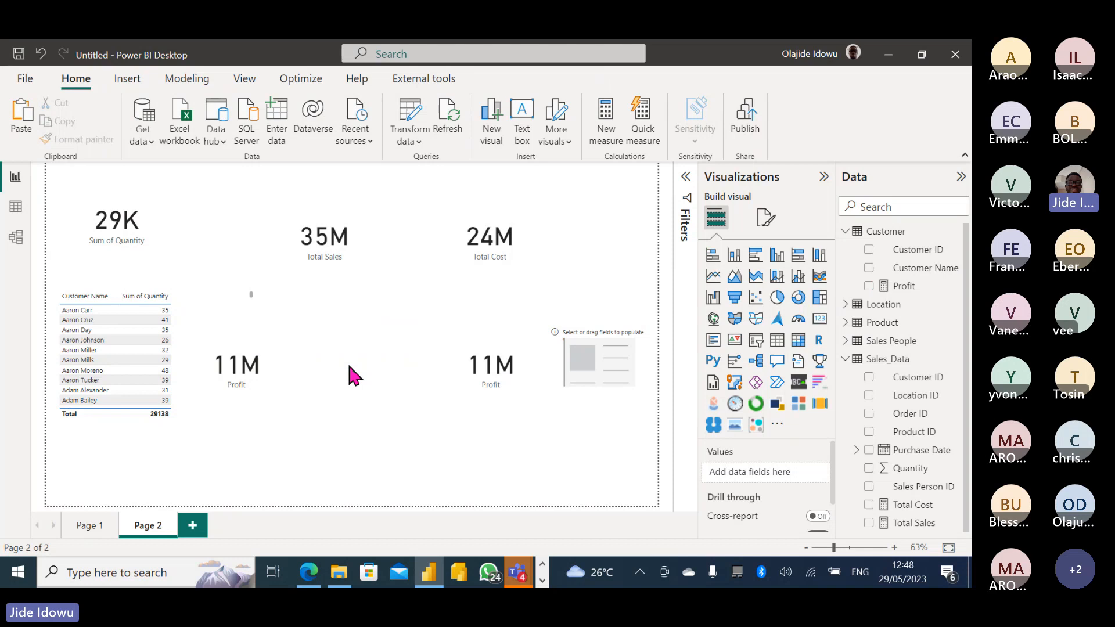
click(246, 360)
key(Delete)
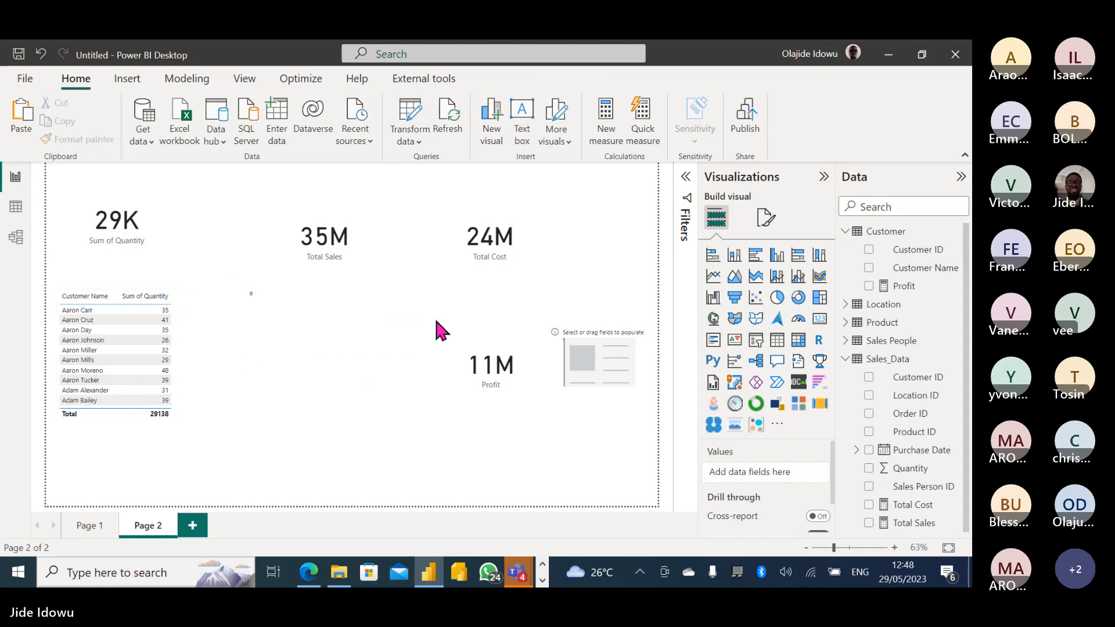
click(635, 364)
key(Delete)
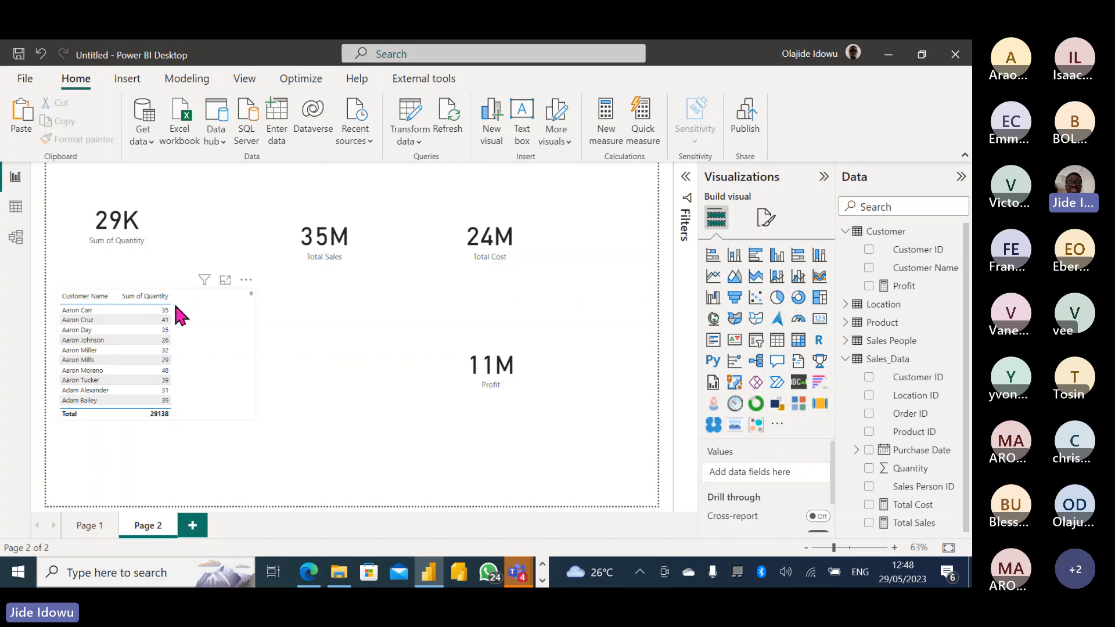
Delete the 29K, 35M, 24M and 11M cards and the customer quantity table together.
click(116, 229)
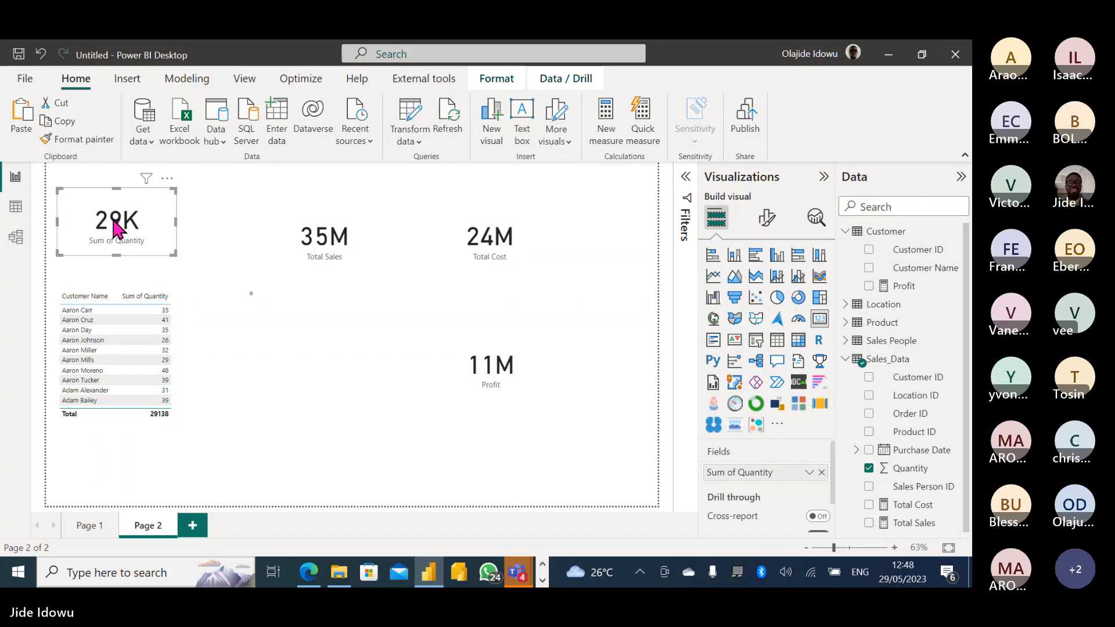
ctrl+click(320, 233)
ctrl+click(475, 245)
ctrl+click(492, 372)
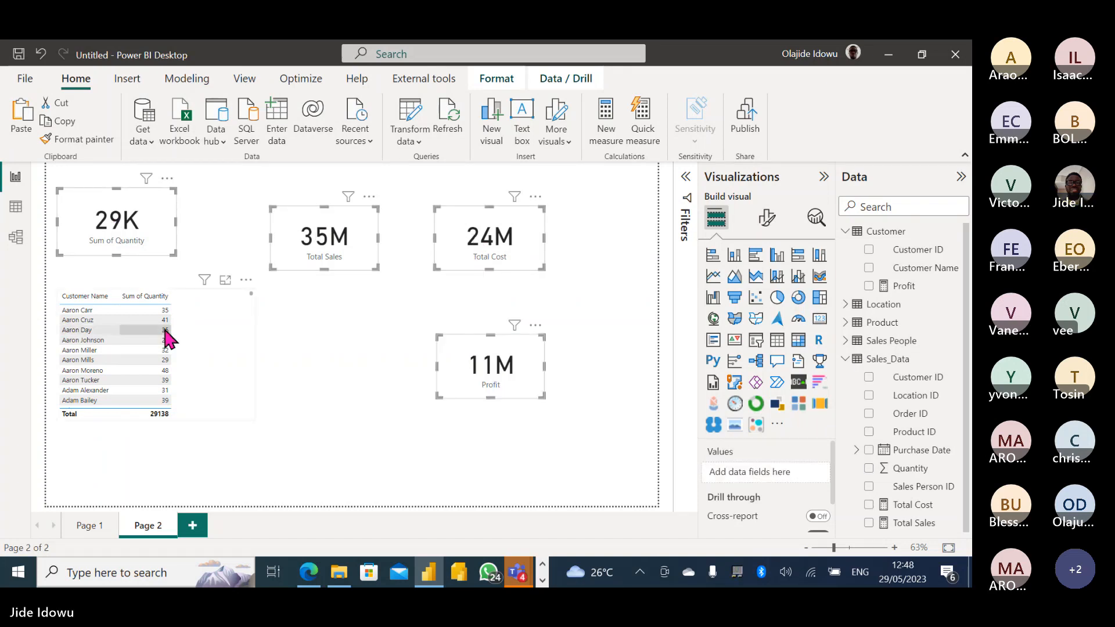
ctrl+click(222, 317)
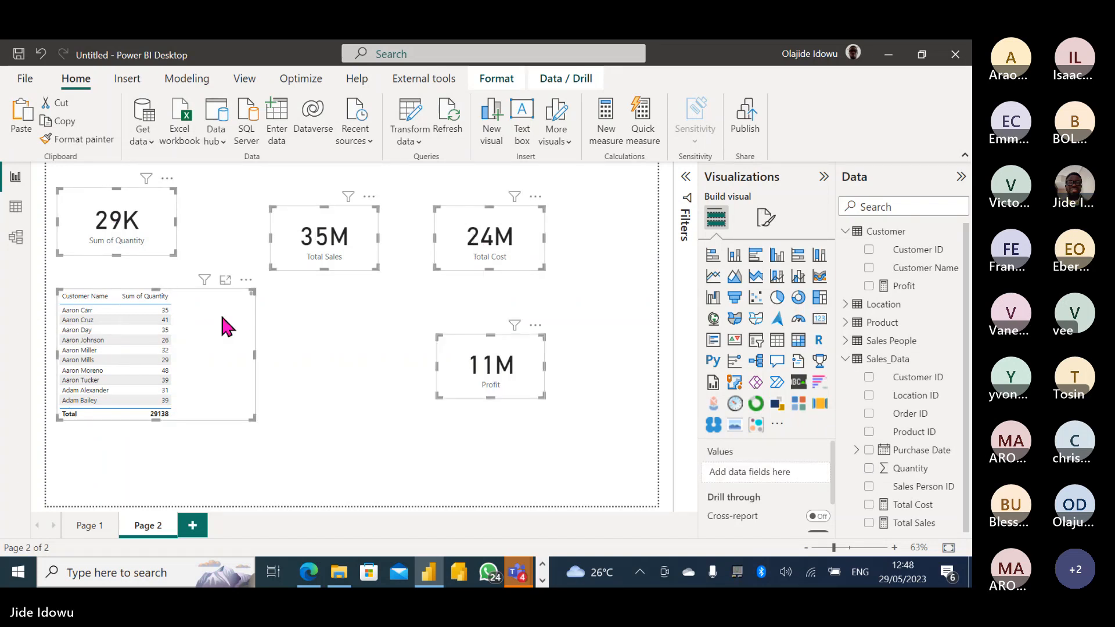
key(Delete)
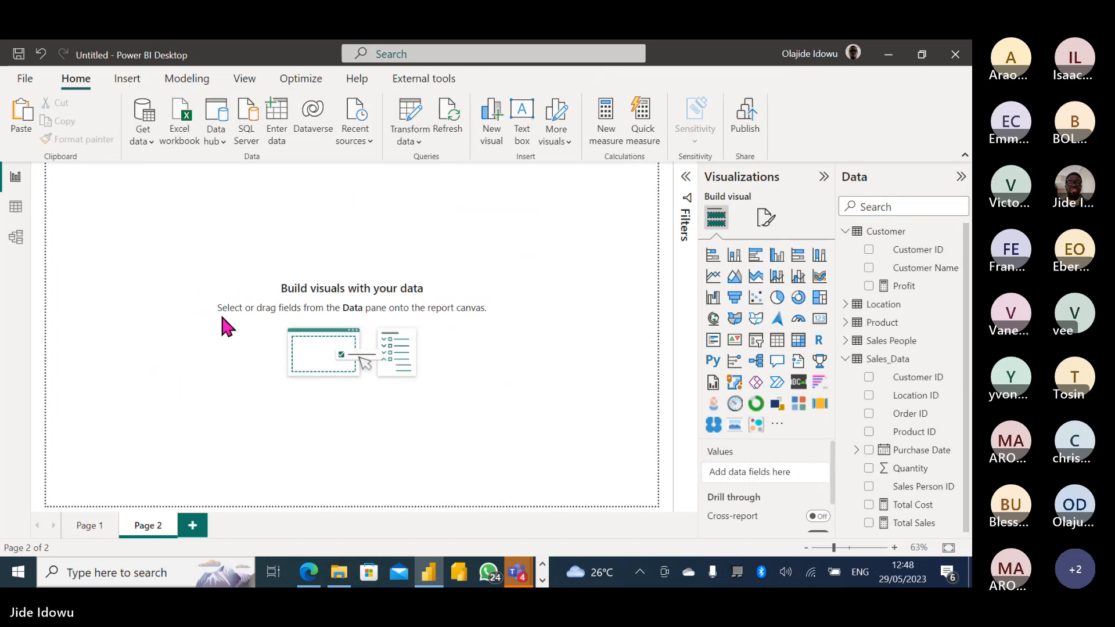
Switch to Page 1 and start a manually entered table with Enter data.
click(100, 532)
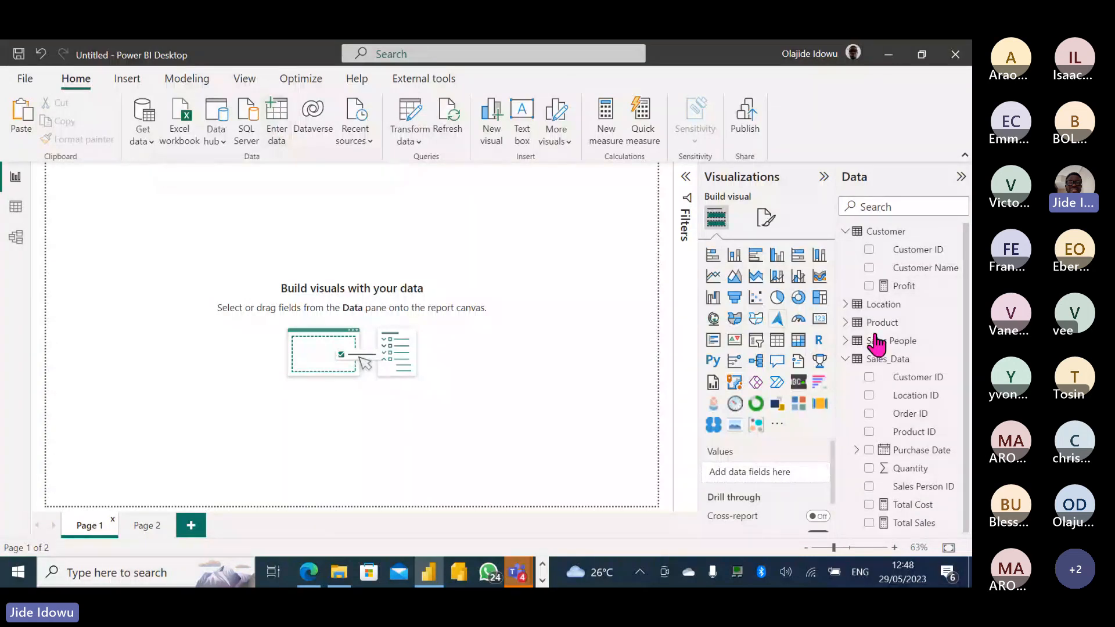
click(278, 117)
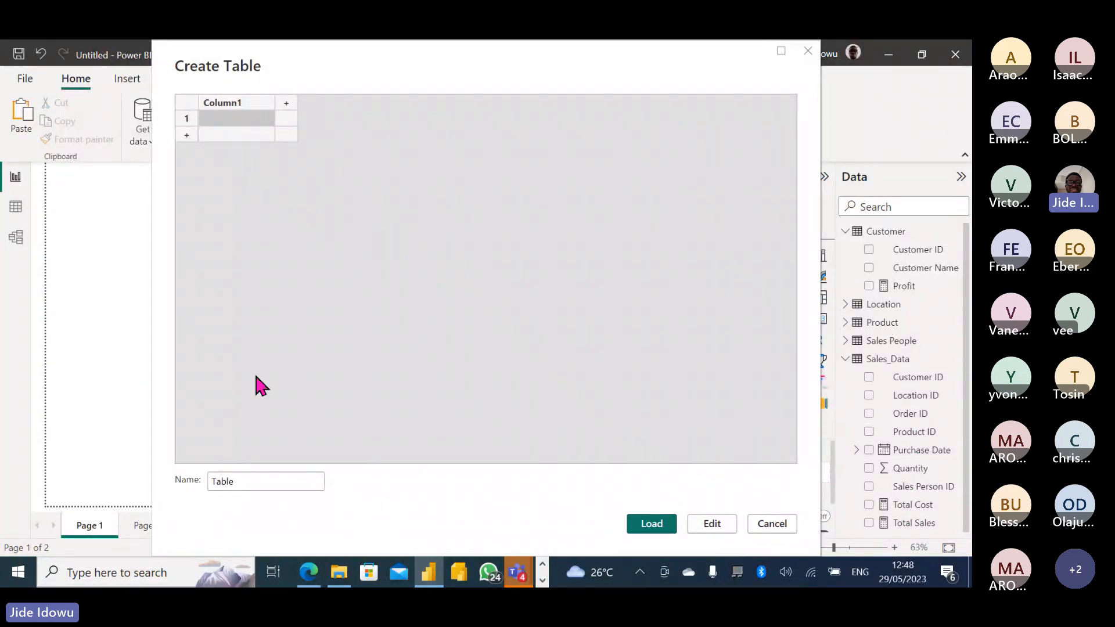
Change the table name from Table to 'My Measure' and load it.
click(246, 484)
click(212, 482)
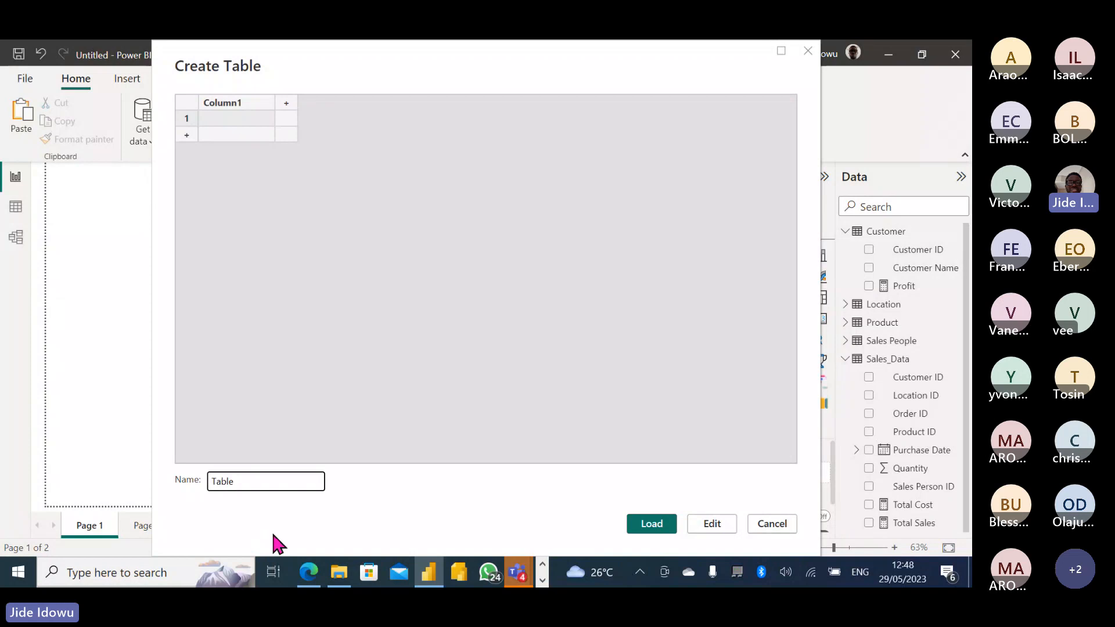
text(M)
key(BackSpace)
text(y)
key(Delete)
key(Delete)
key(Delete)
key(Delete)
key(Delete)
click(654, 529)
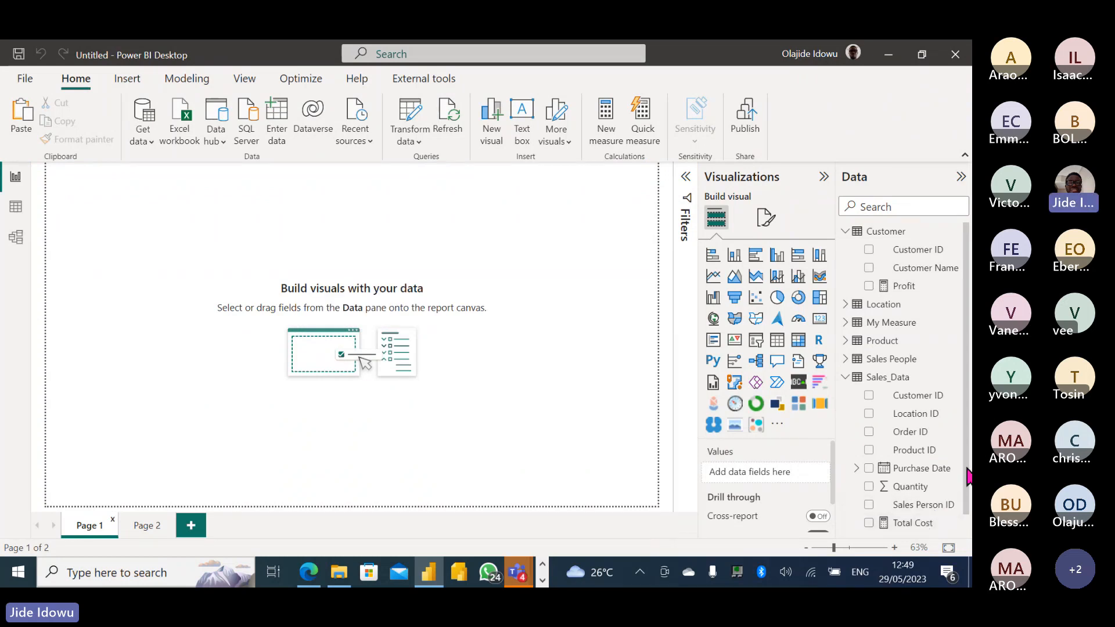
Change the home table of Total Cost and Total Sales to My Measure.
scroll(923, 499, down, 1)
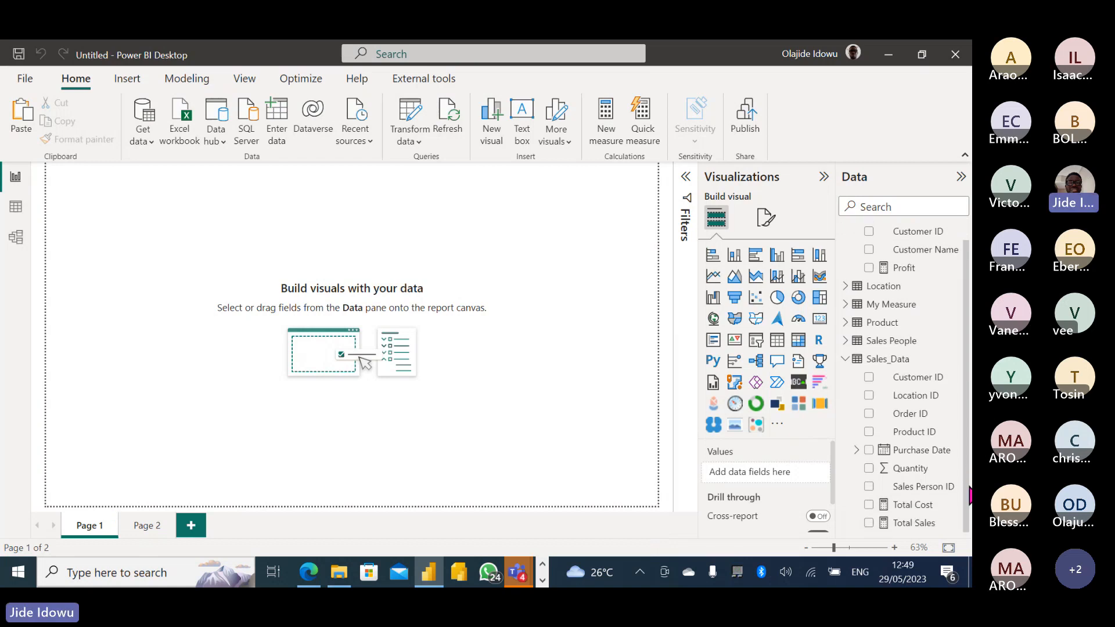
click(921, 506)
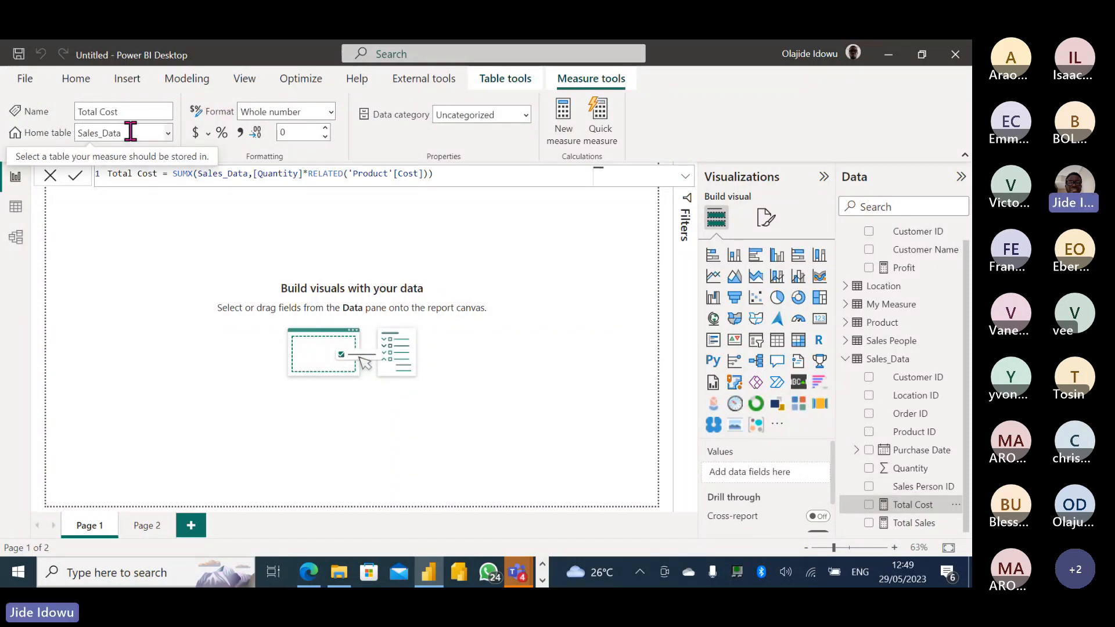
click(168, 140)
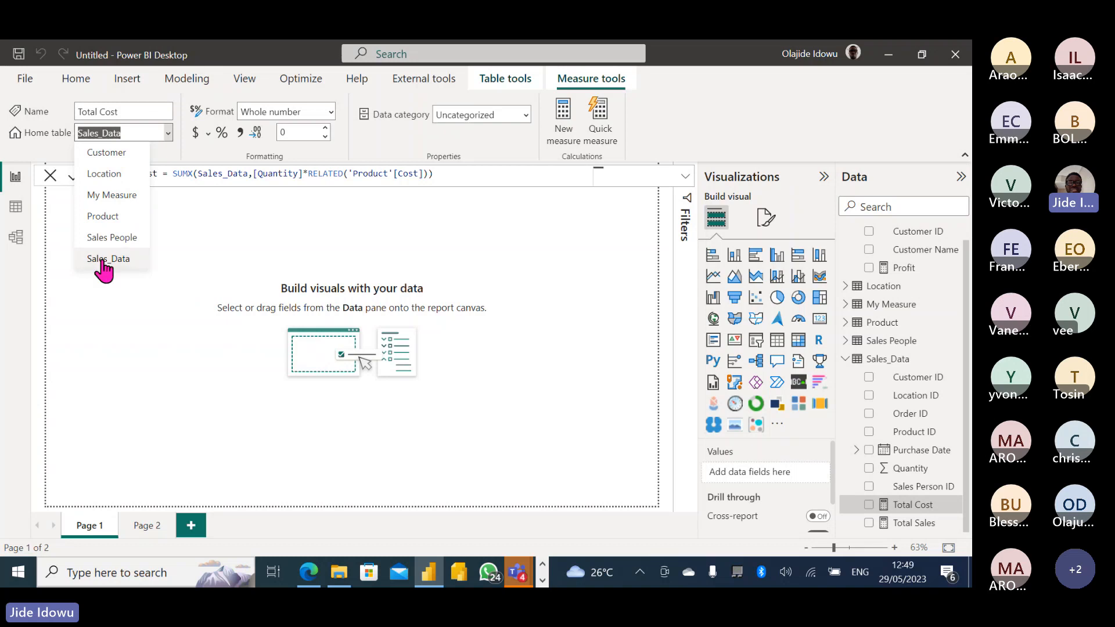
click(118, 200)
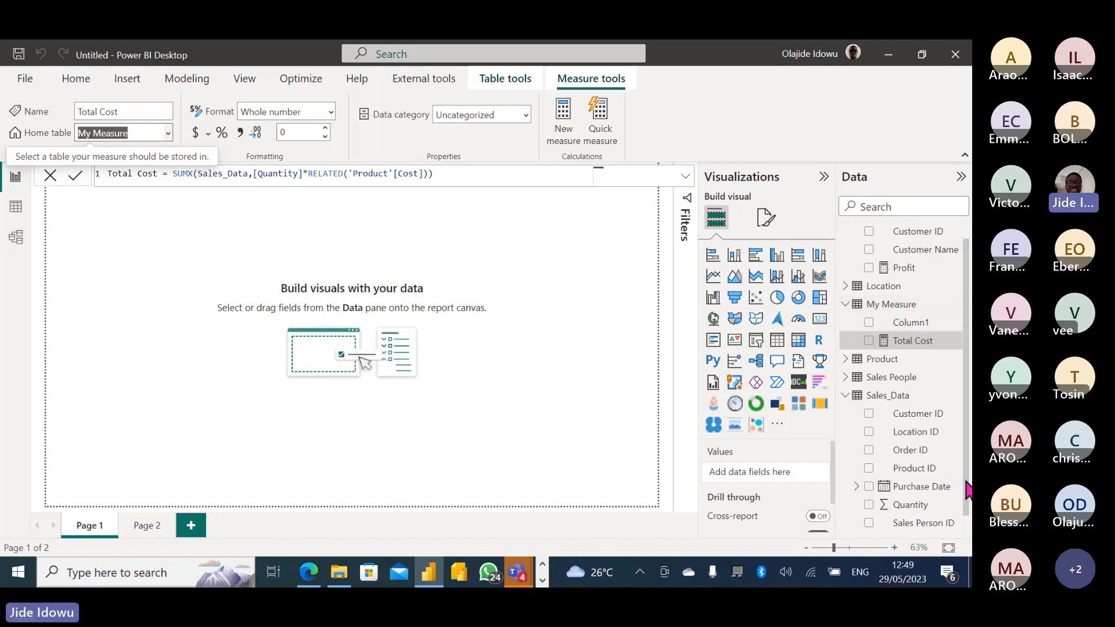
scroll(934, 511, down, 1)
click(927, 524)
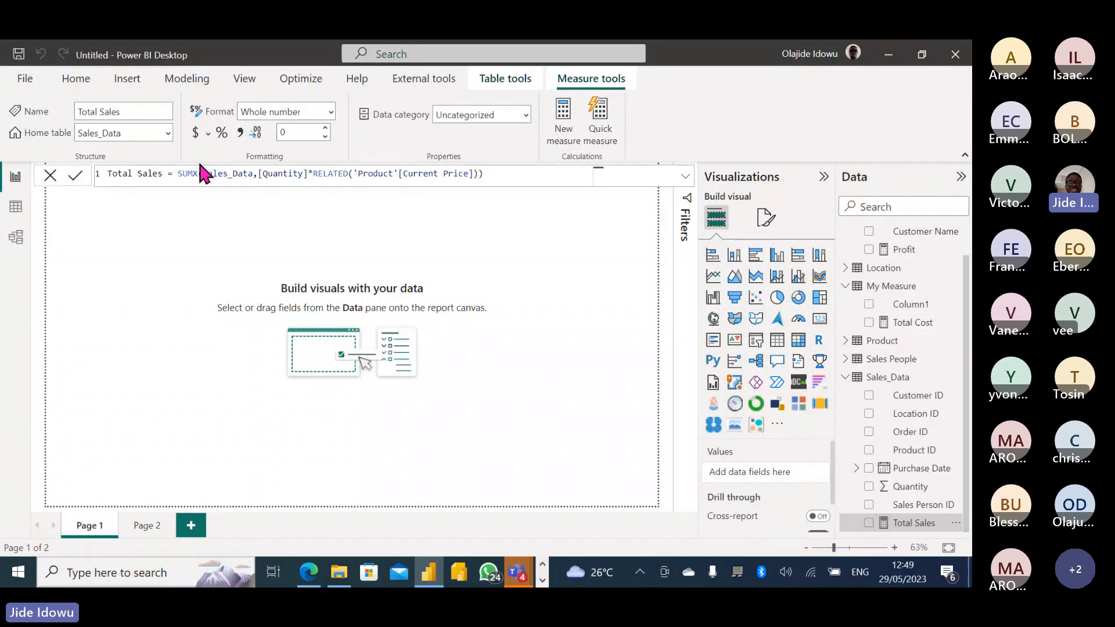
click(168, 133)
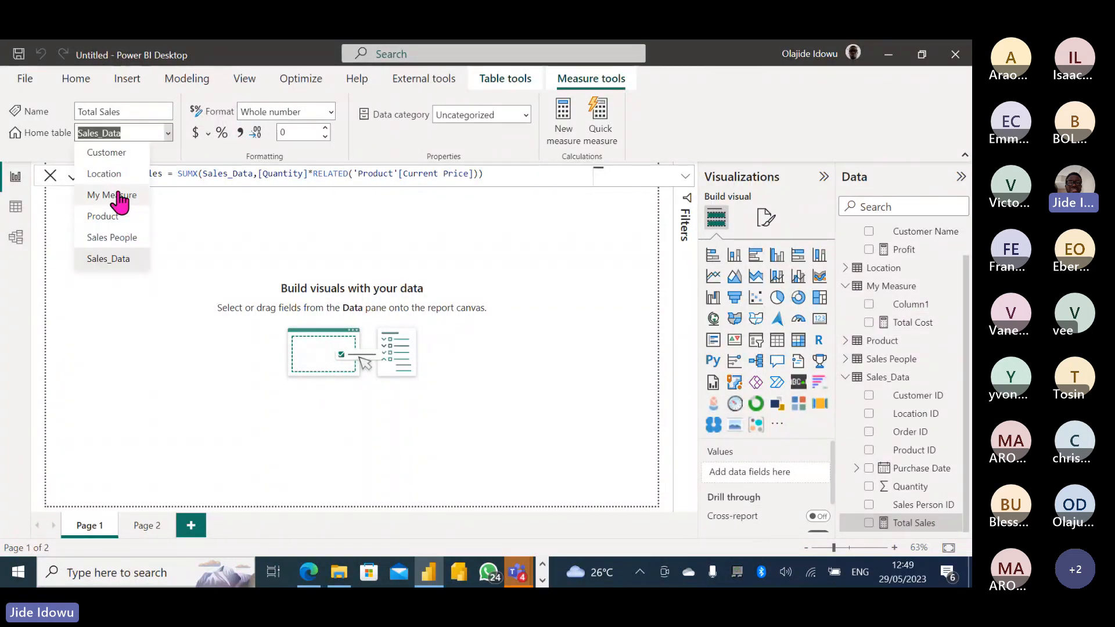
key(Escape)
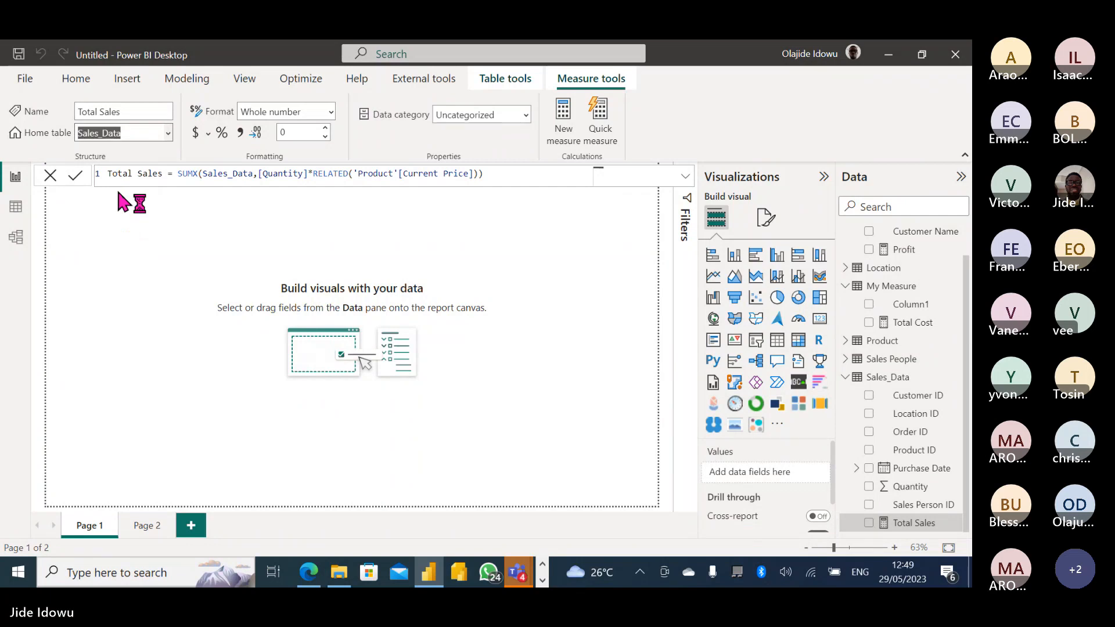
key(m)
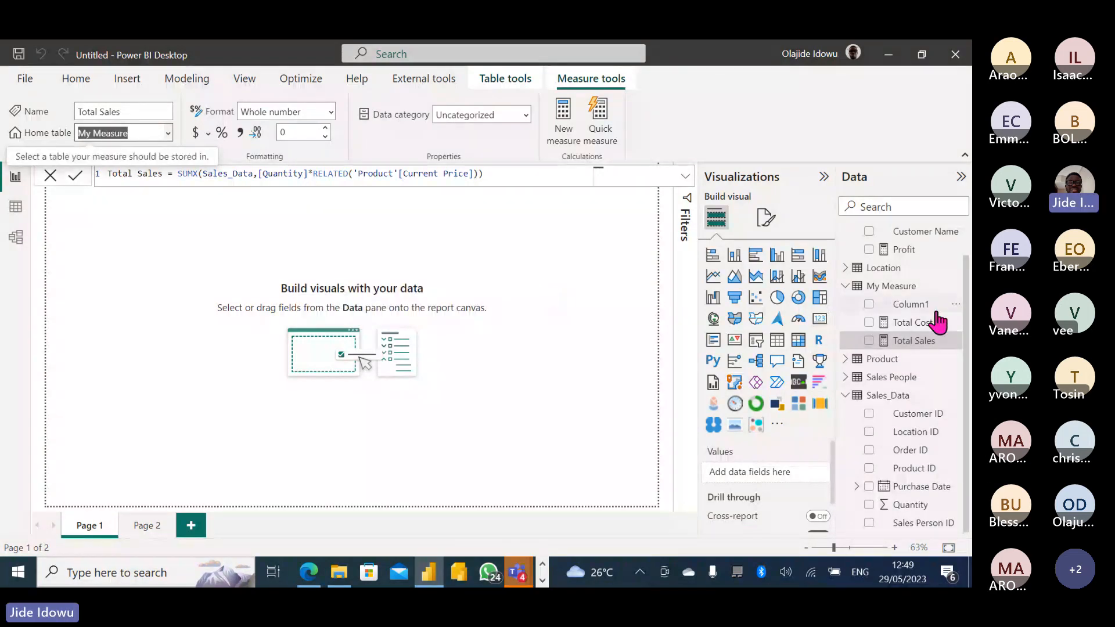
Move the Profit measure into the My Measure table too.
click(903, 250)
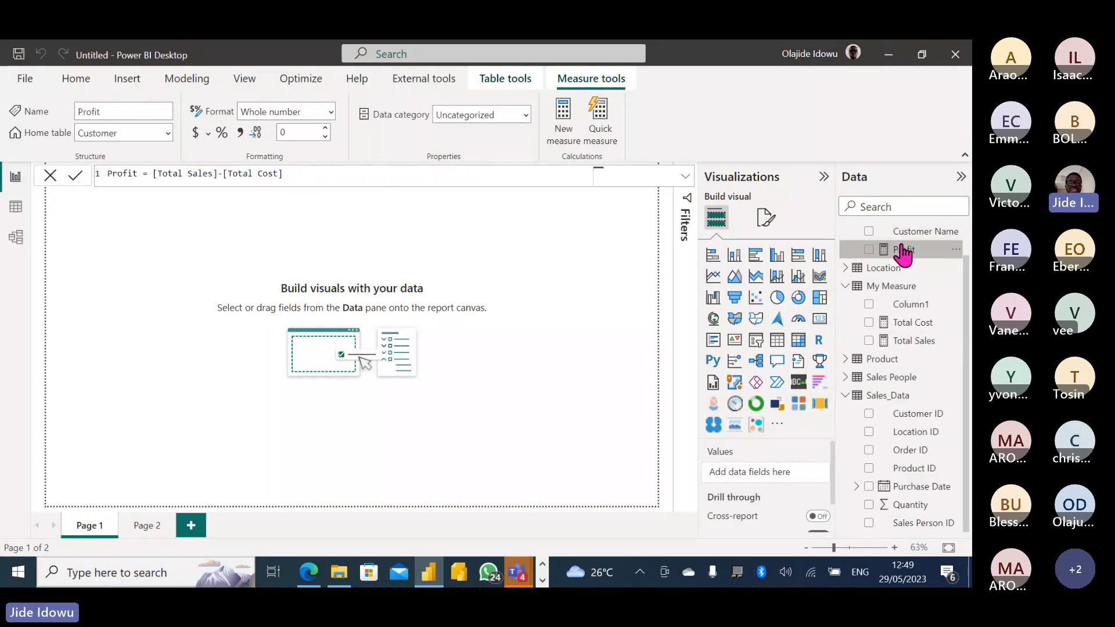
click(168, 132)
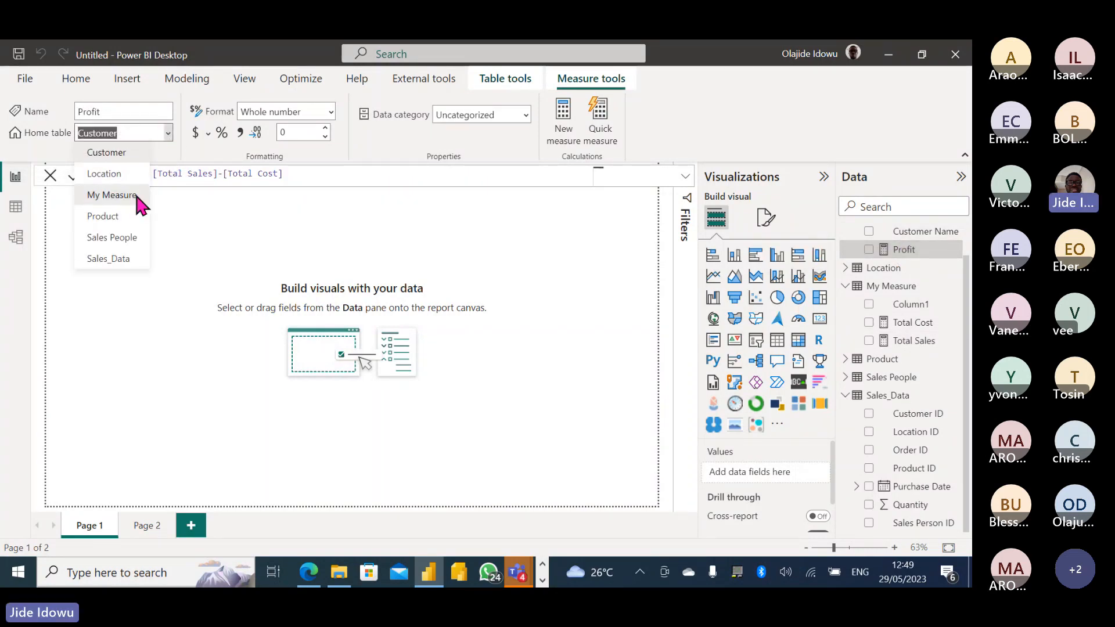
key(Escape)
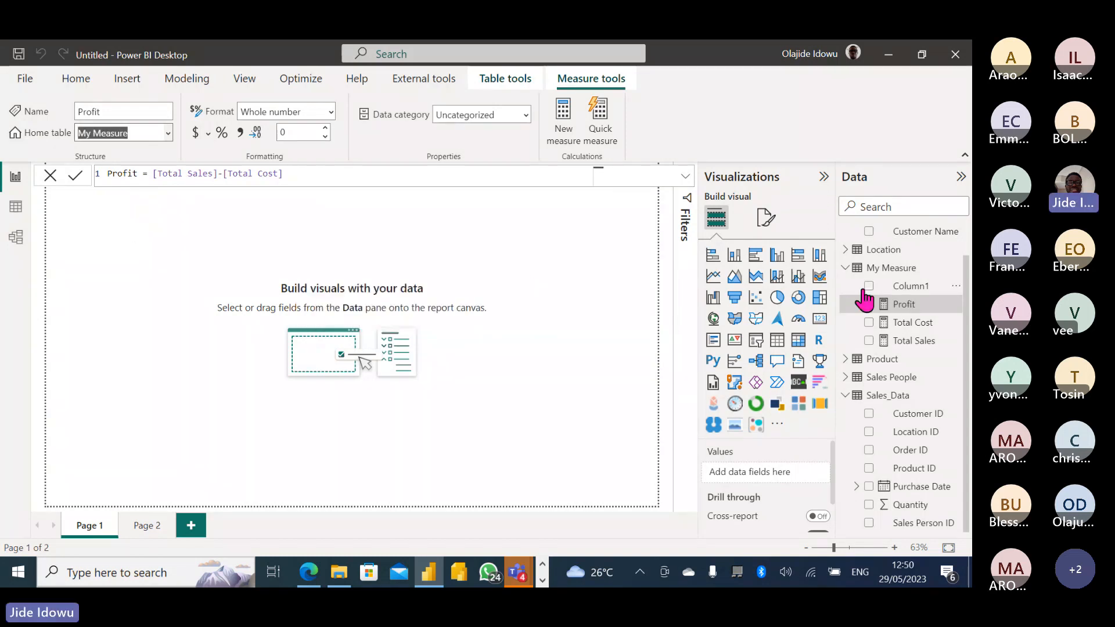
click(952, 287)
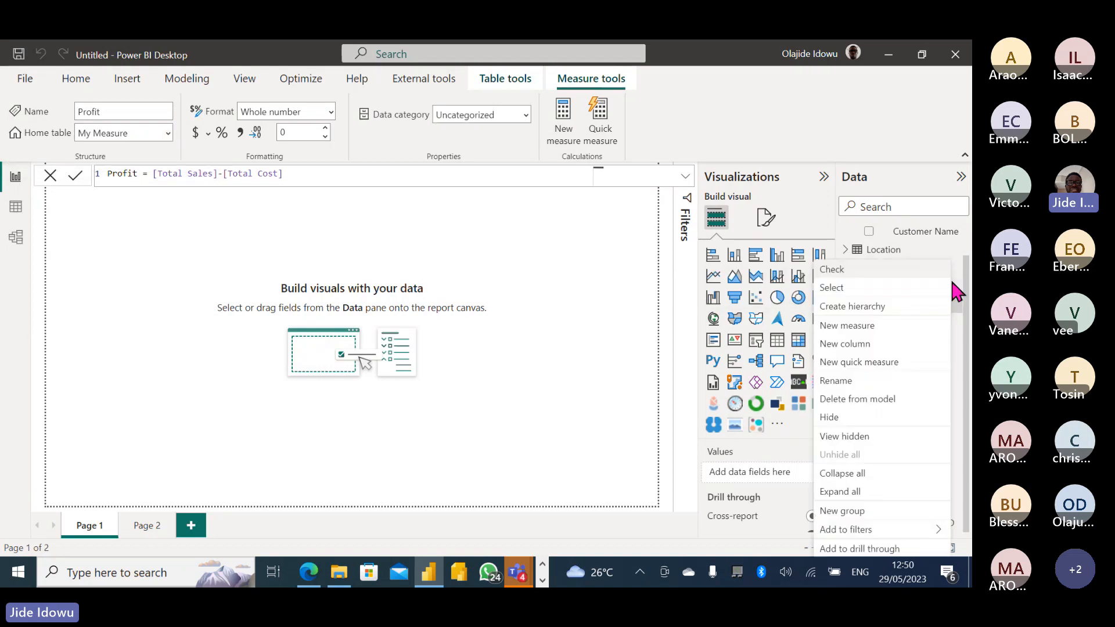
Delete Column1 from the My Measure table and confirm the removal.
click(874, 401)
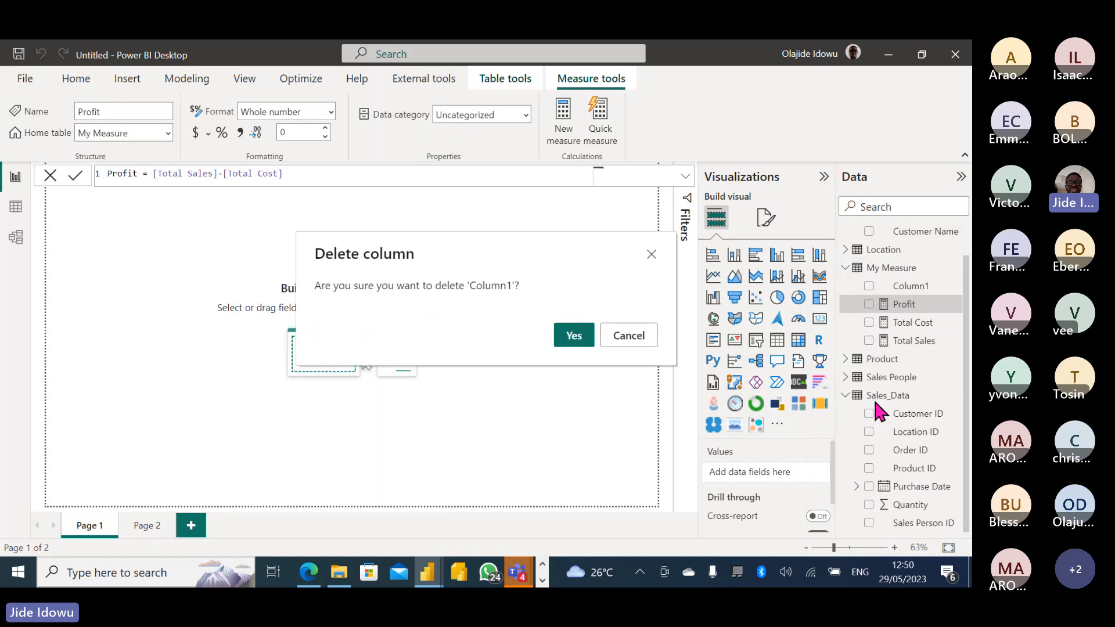
click(575, 335)
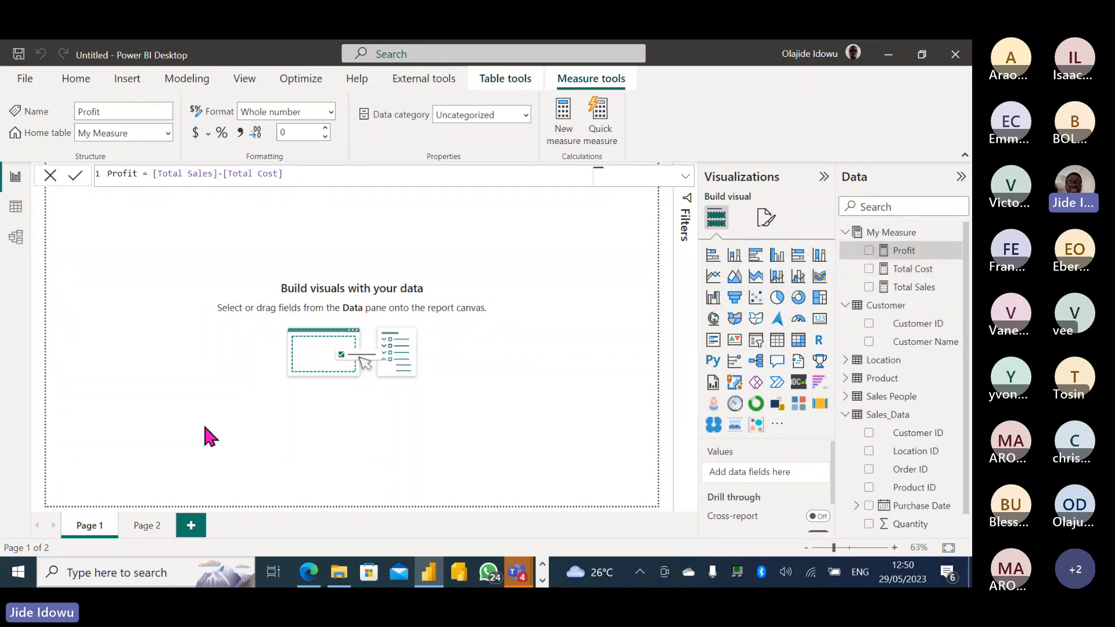
click(401, 283)
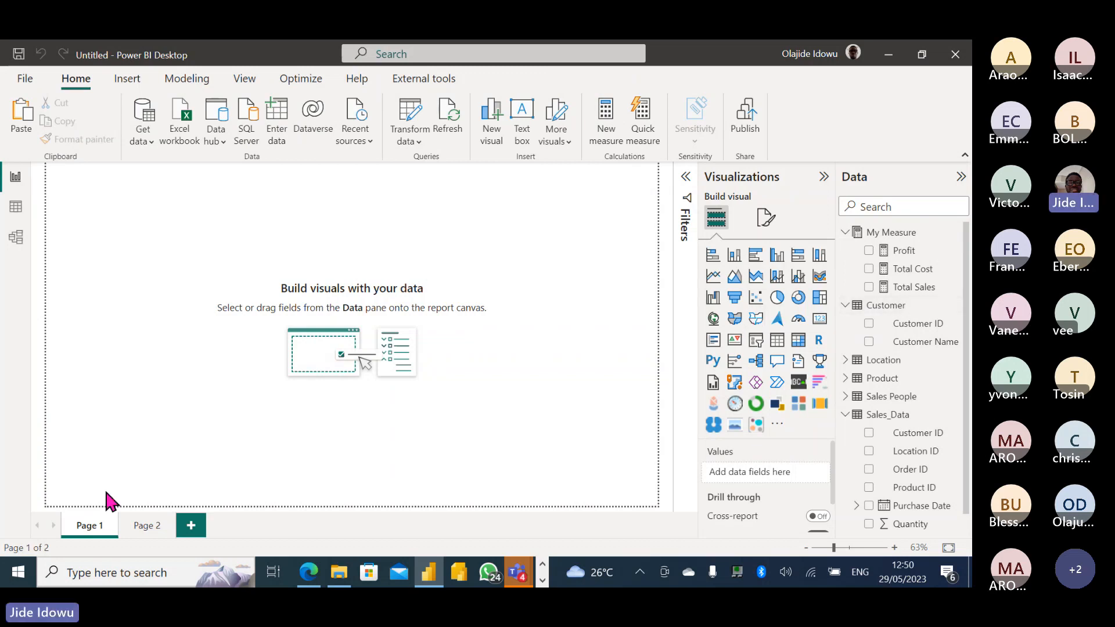
Rename the Page 1 tab to 'Sales Report'.
double_click(90, 526)
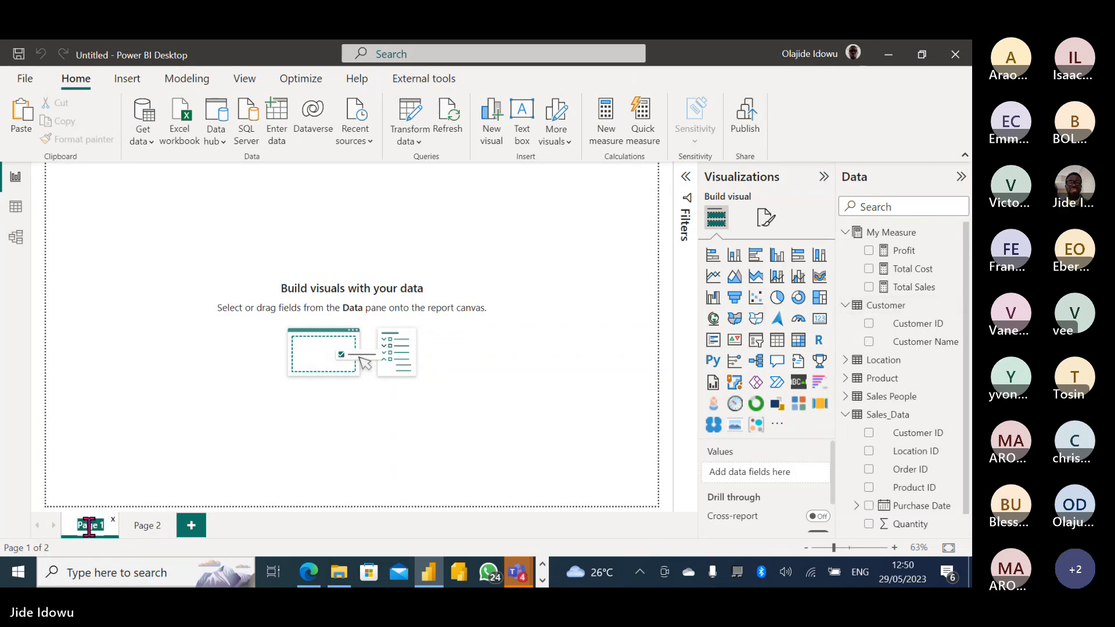
key(BackSpace)
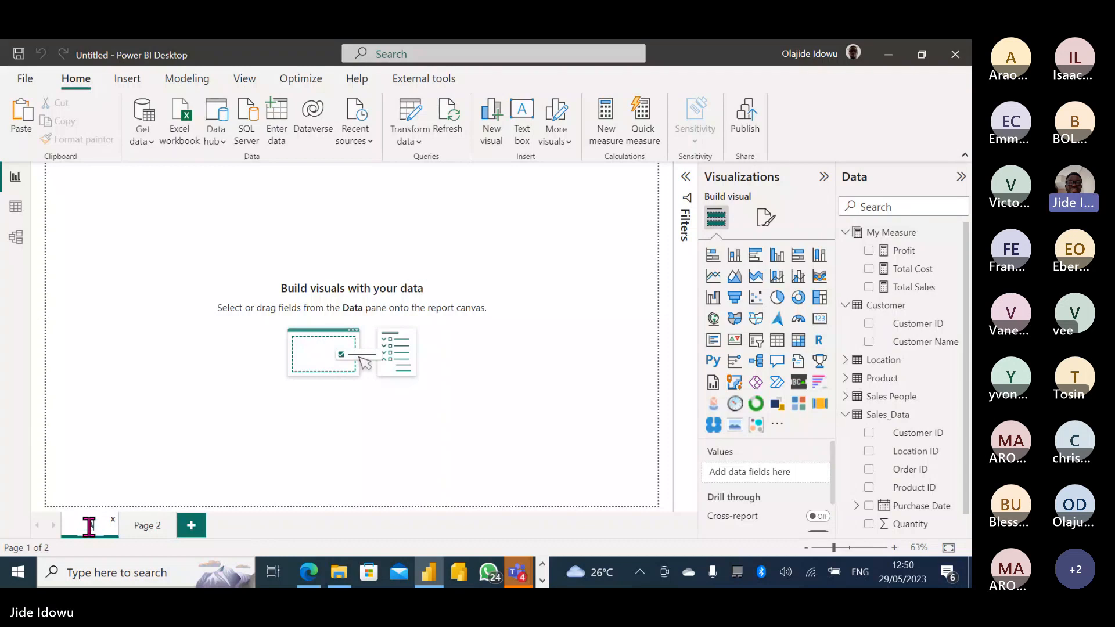
text(ABC)
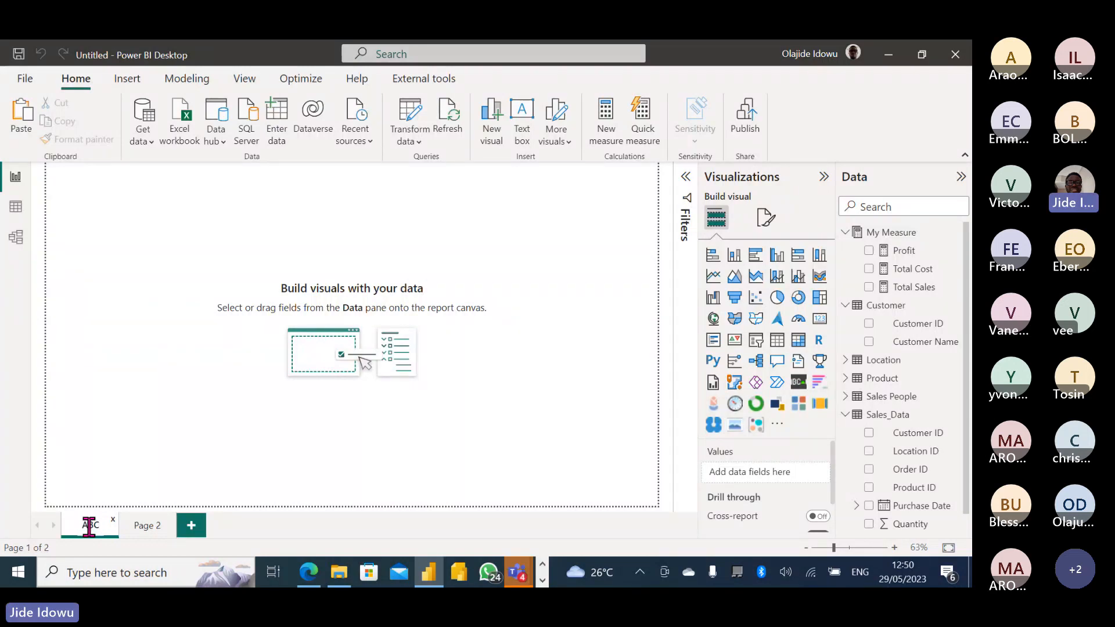
key(BackSpace)
key(BackSpace)
key(BackSpace)
text(Sale)
key(ctrl+a)
text(Report)
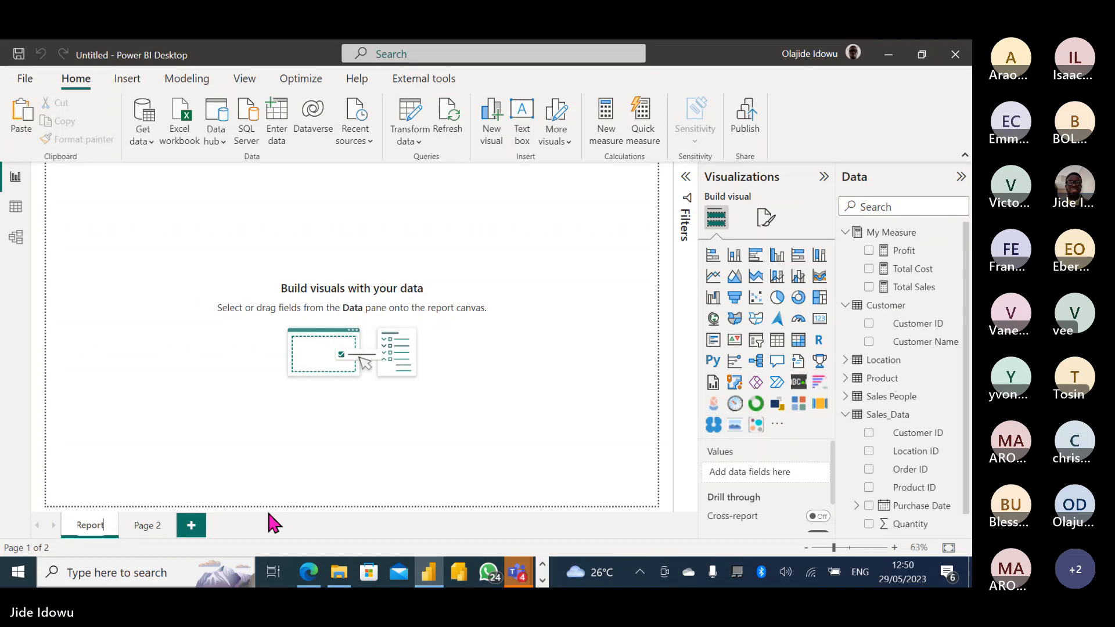
key(Return)
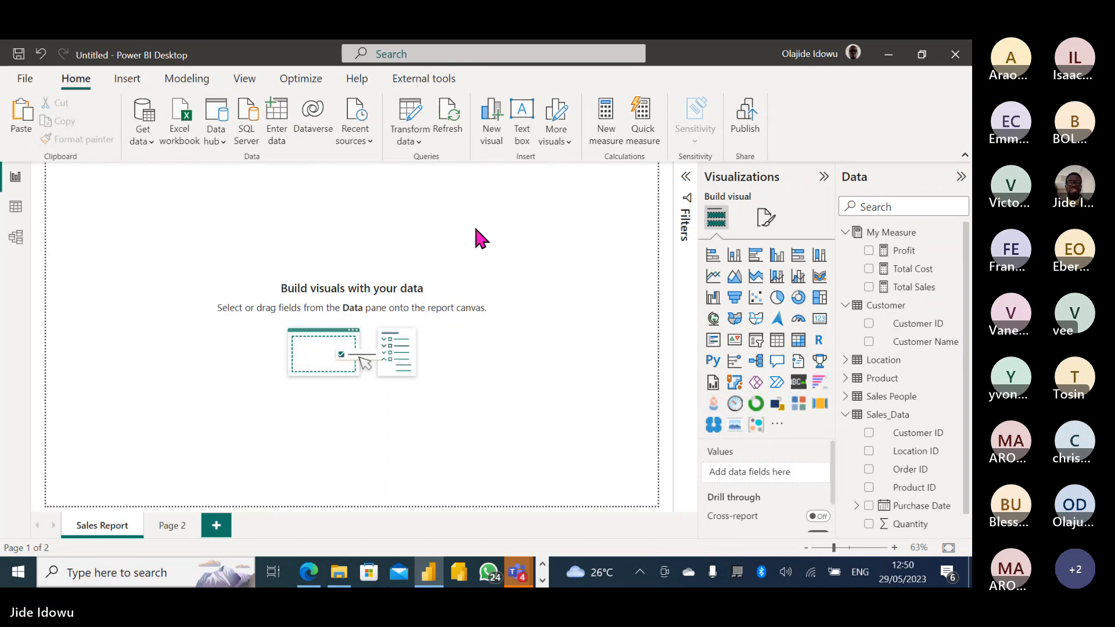
Collapse the My Measure and Customer field lists, then rename the page 'Customer Report'.
click(845, 231)
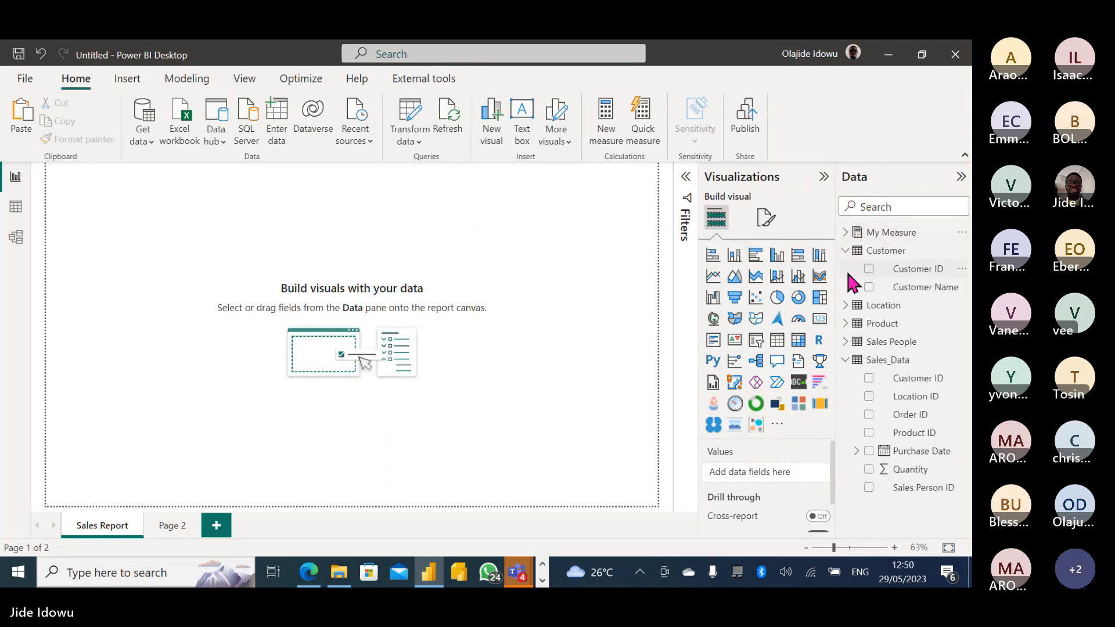
click(846, 250)
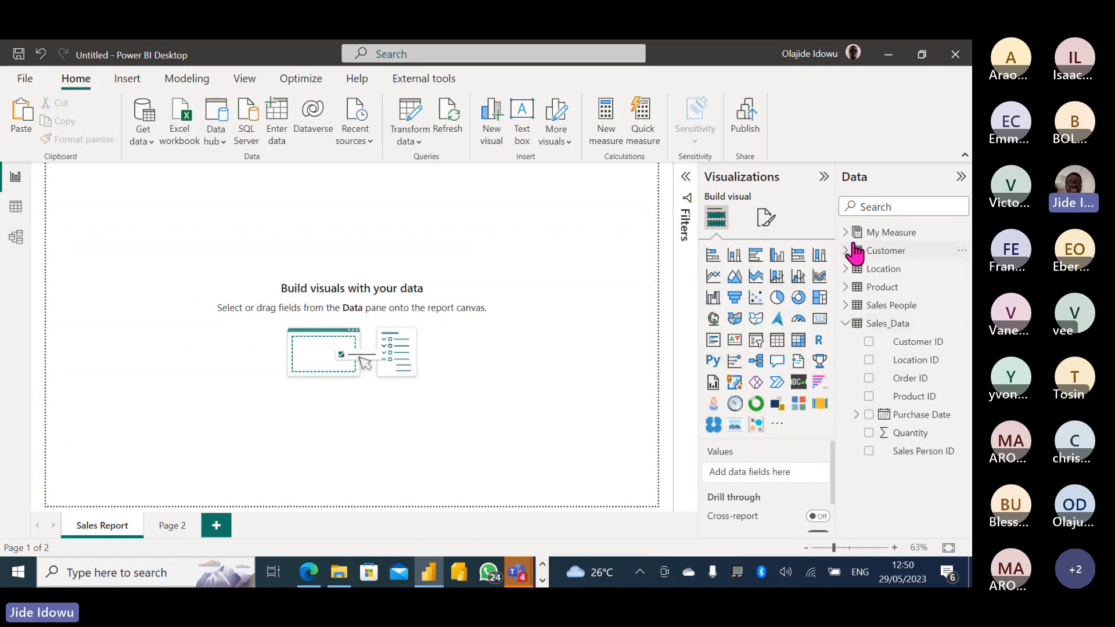
double_click(101, 525)
text(Customer)
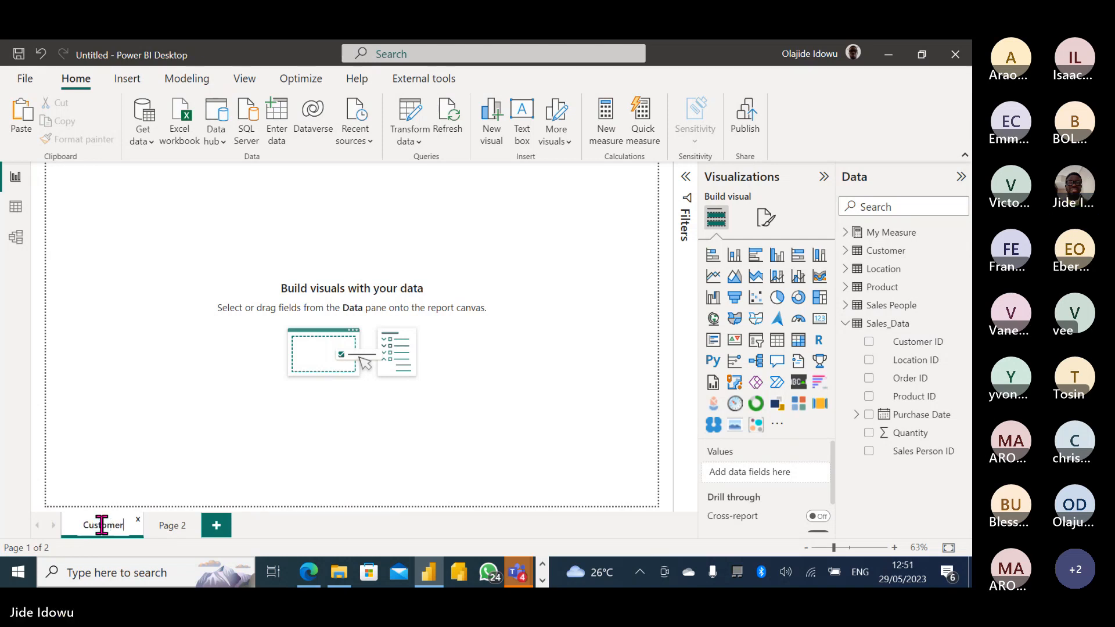
key(Return)
text(Report)
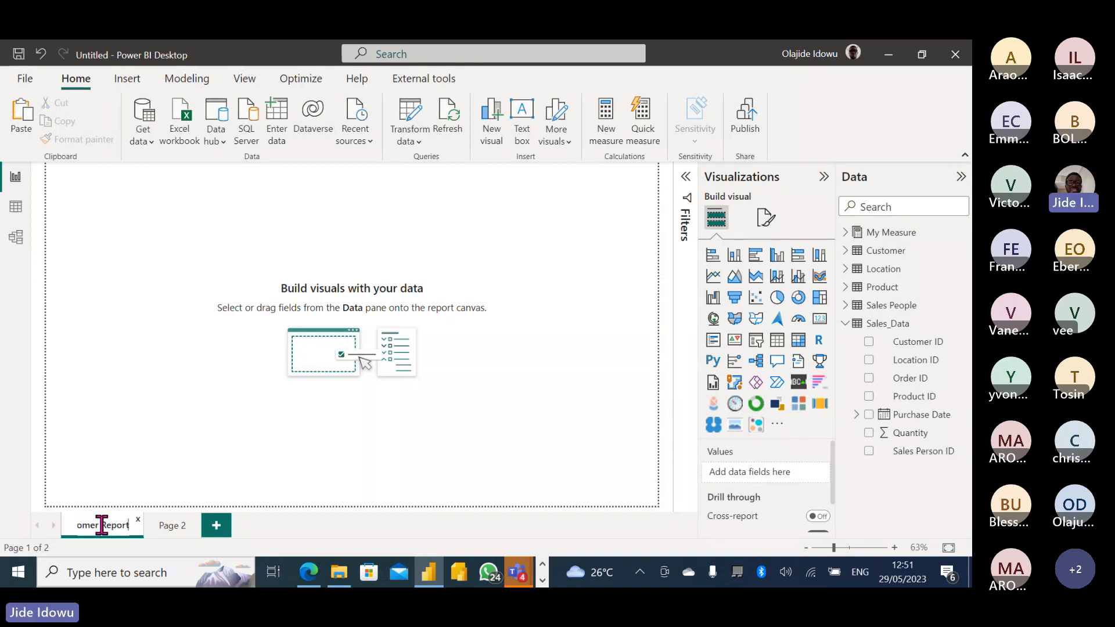
key(Return)
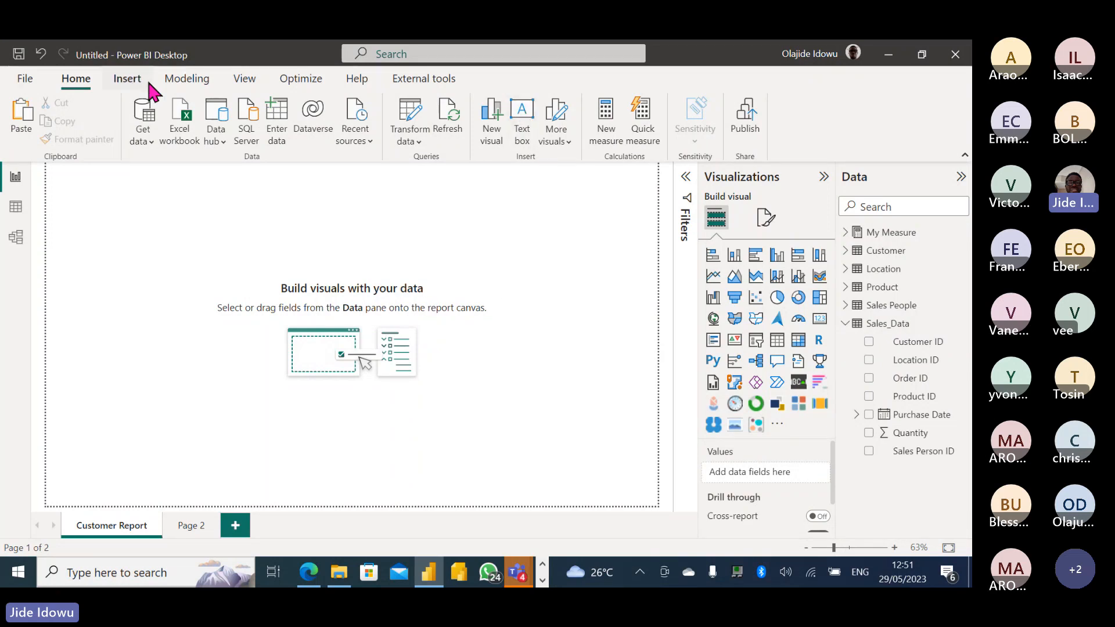
click(125, 77)
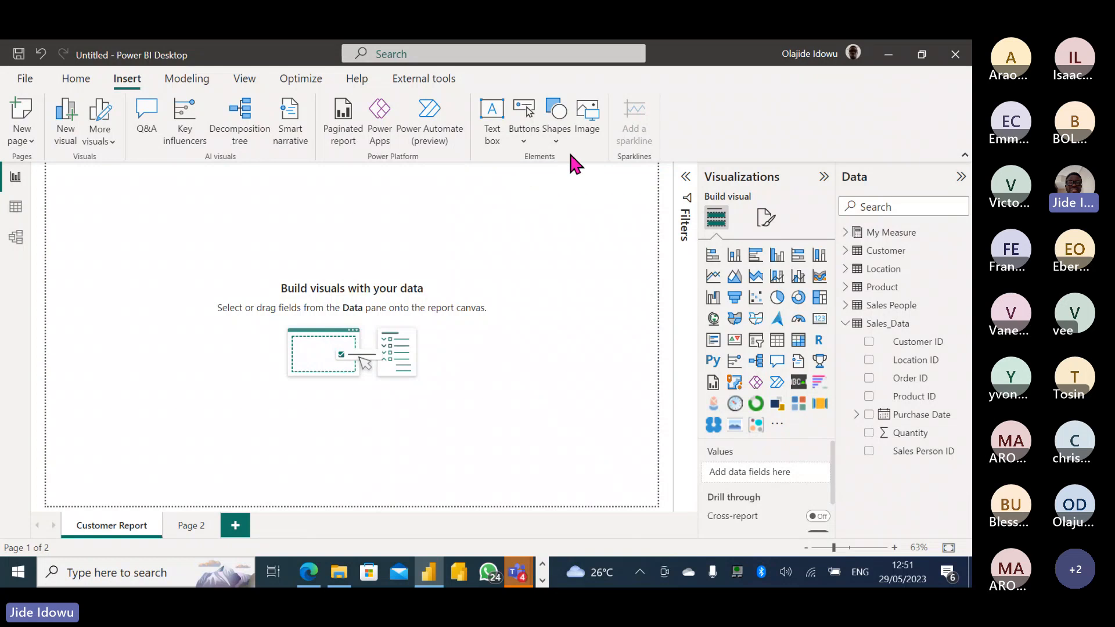
click(588, 125)
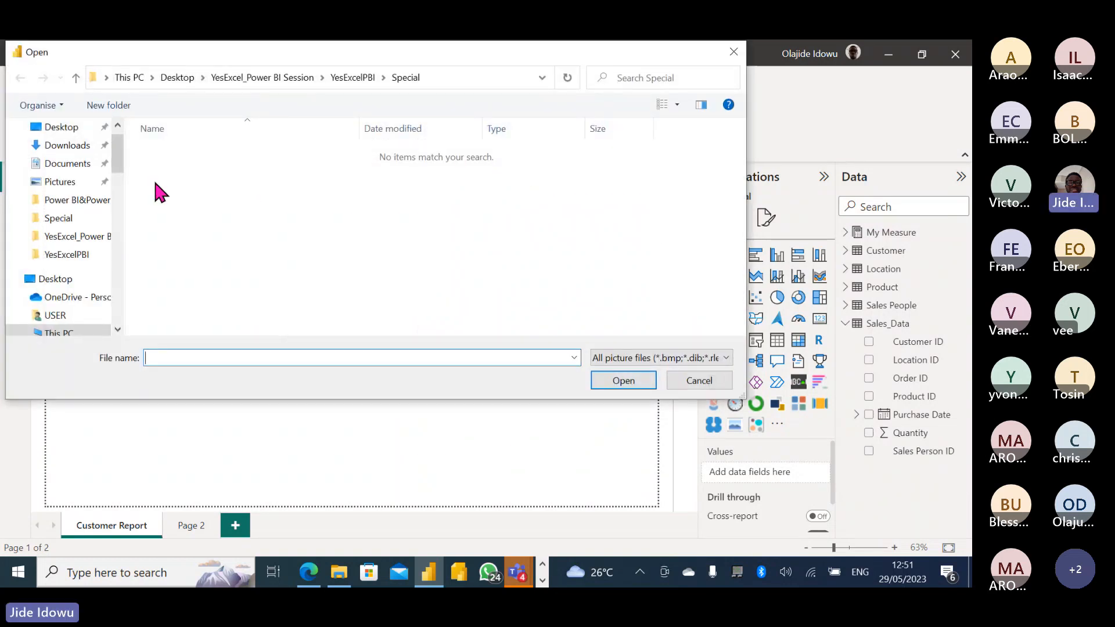
click(72, 183)
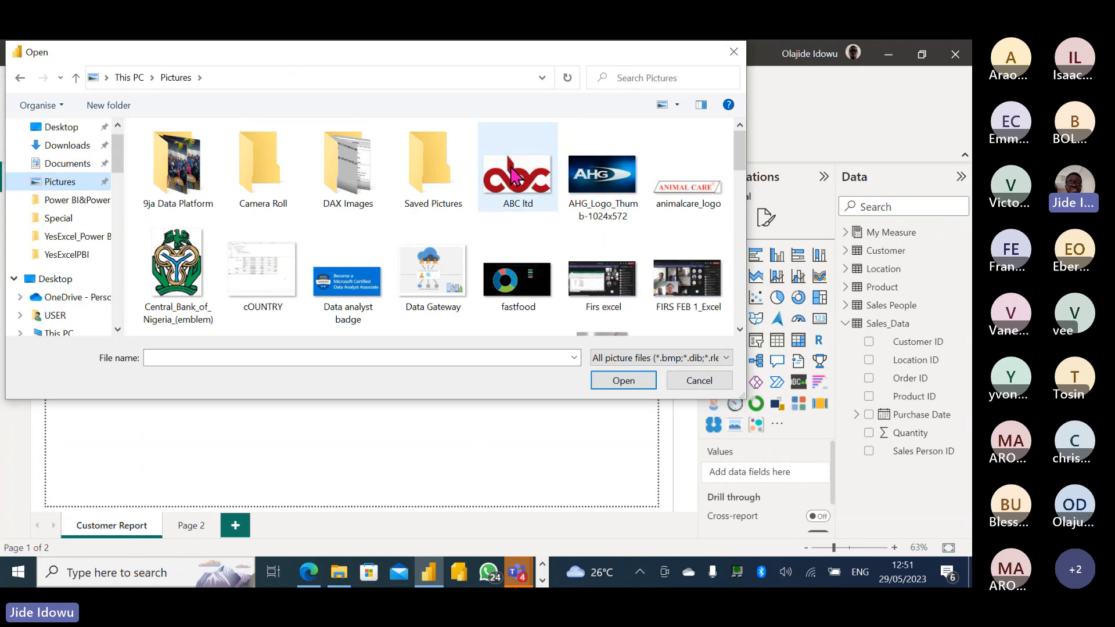
double_click(517, 177)
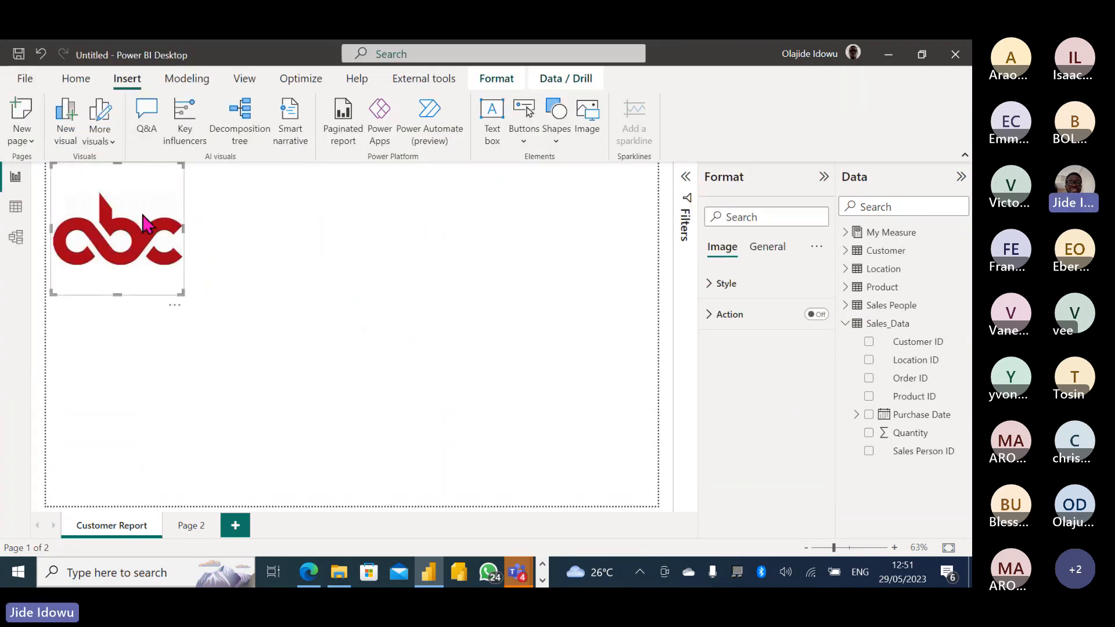
key(Delete)
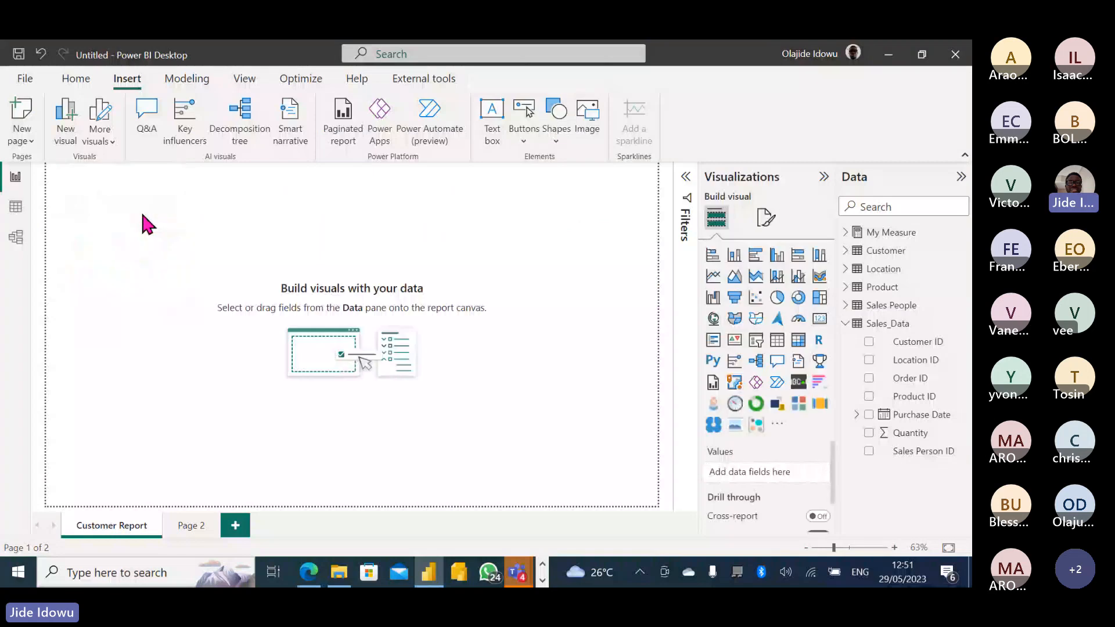
click(596, 113)
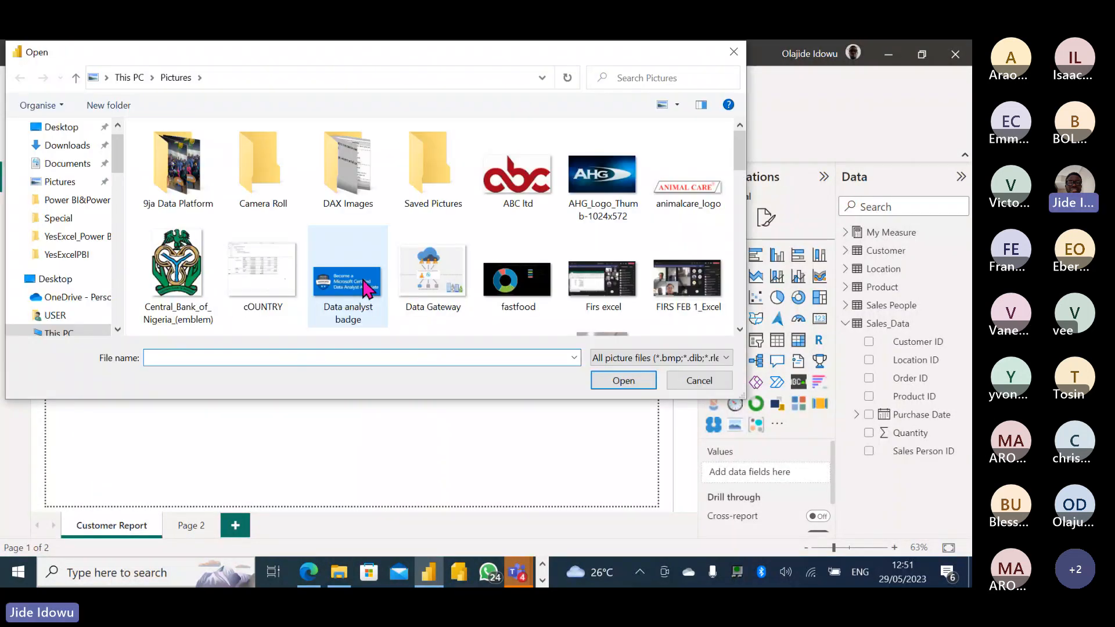
double_click(364, 285)
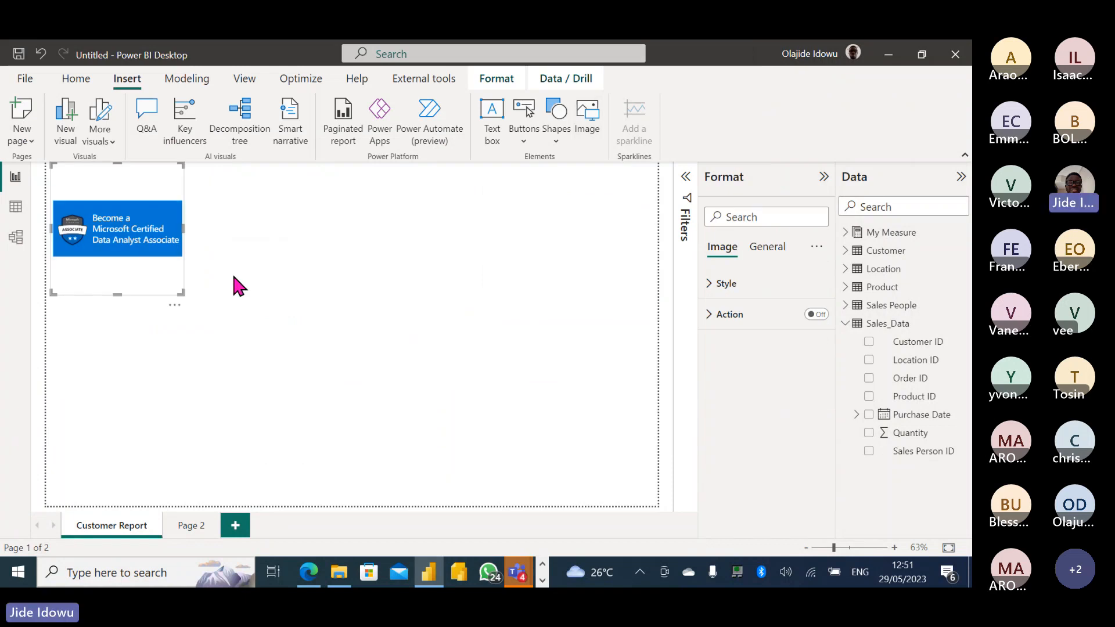
drag(181, 294, 102, 187)
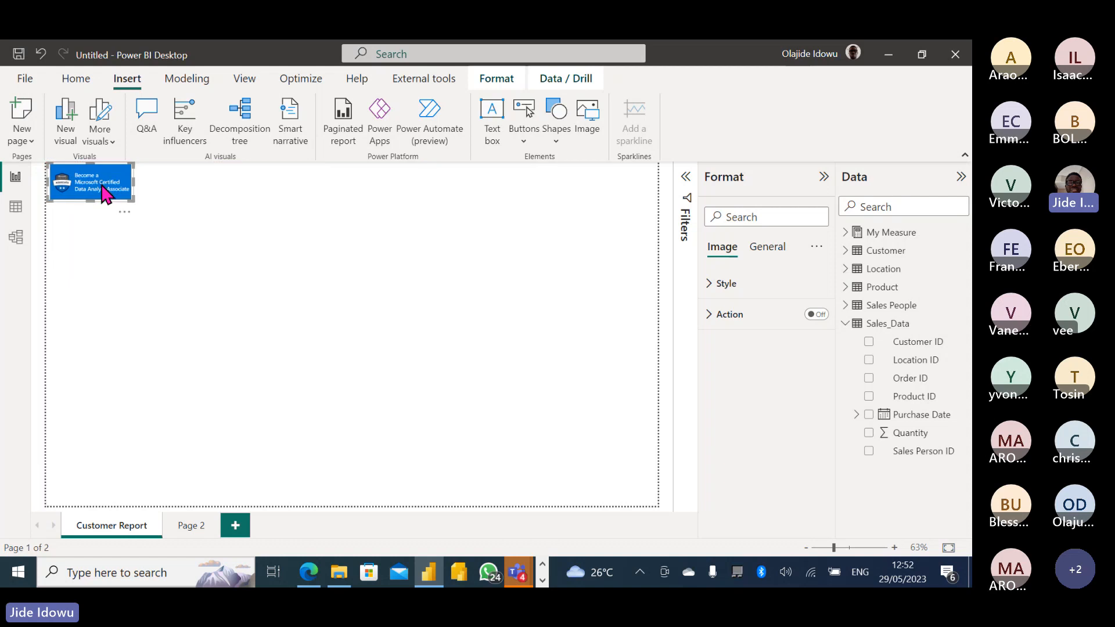
click(240, 221)
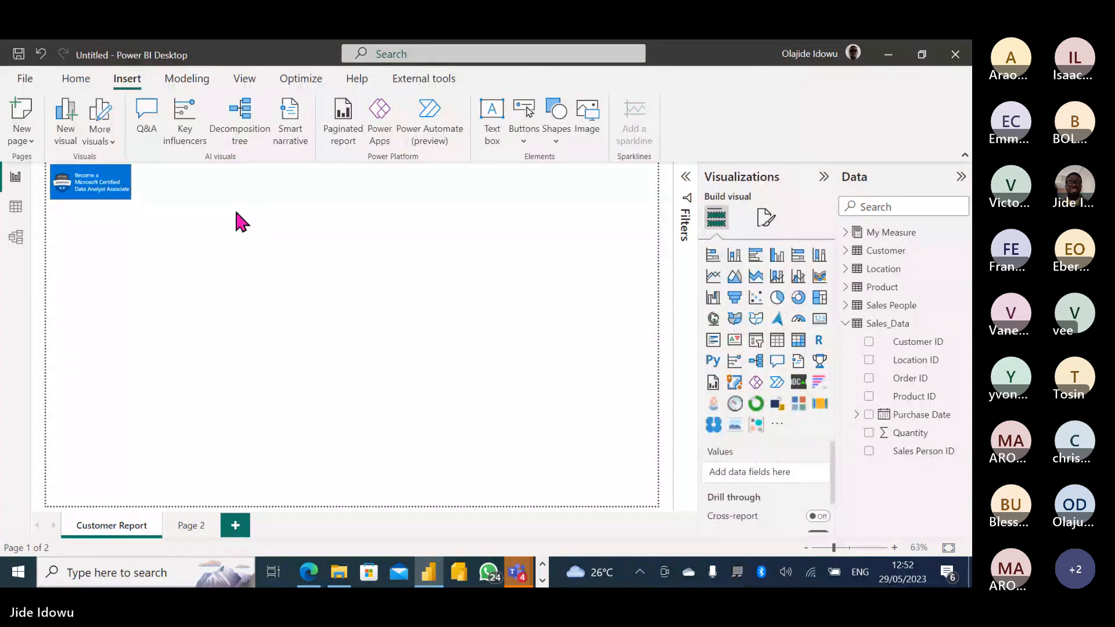
click(125, 195)
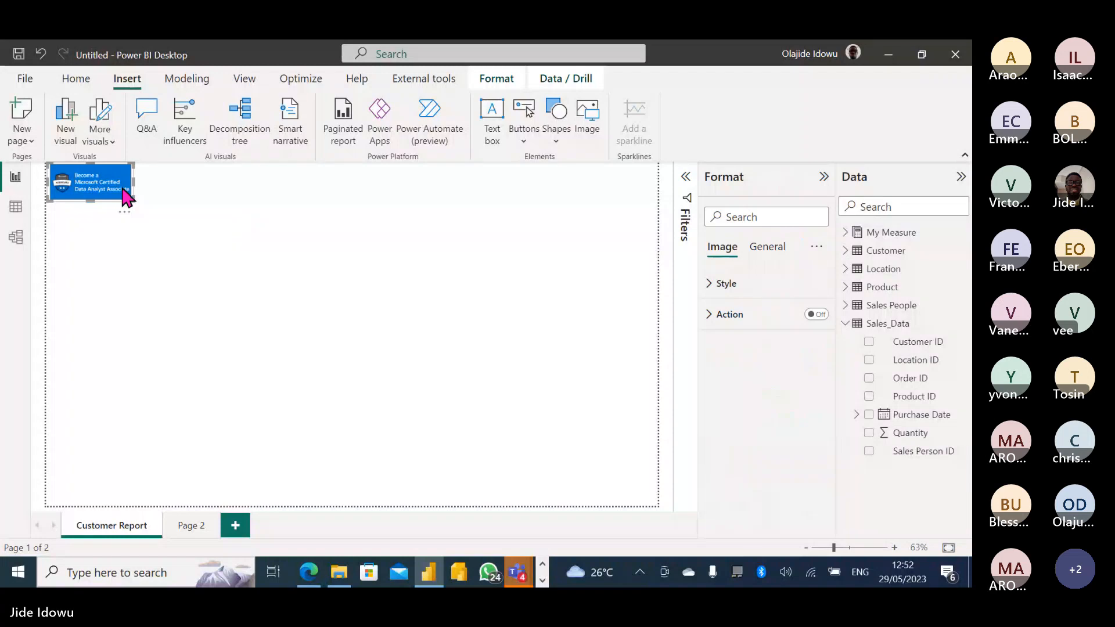
click(224, 195)
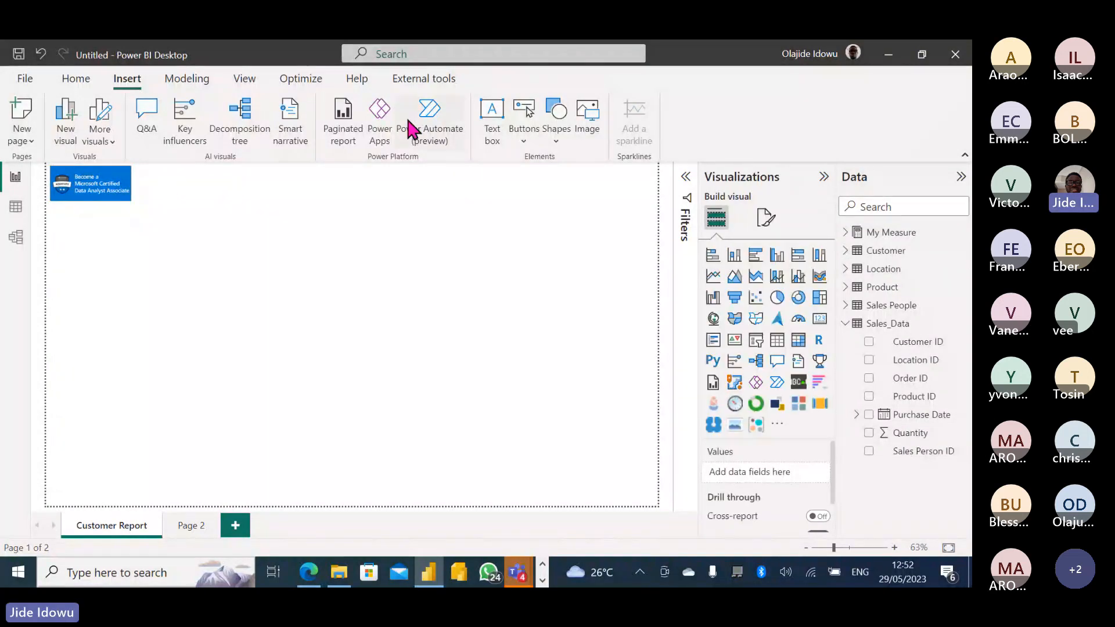
click(590, 122)
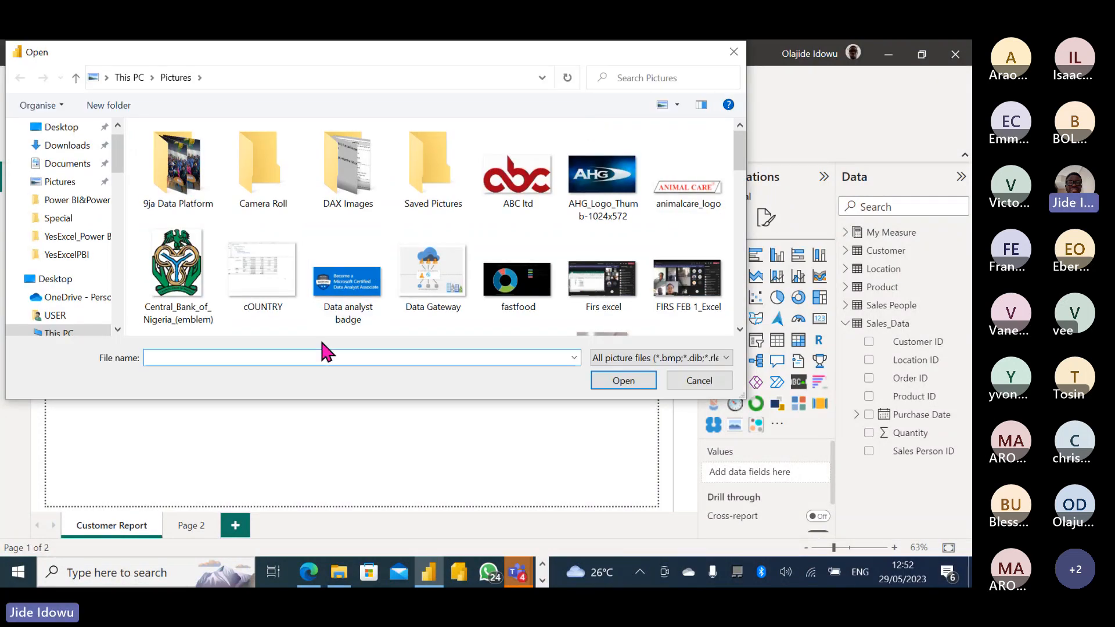
click(685, 381)
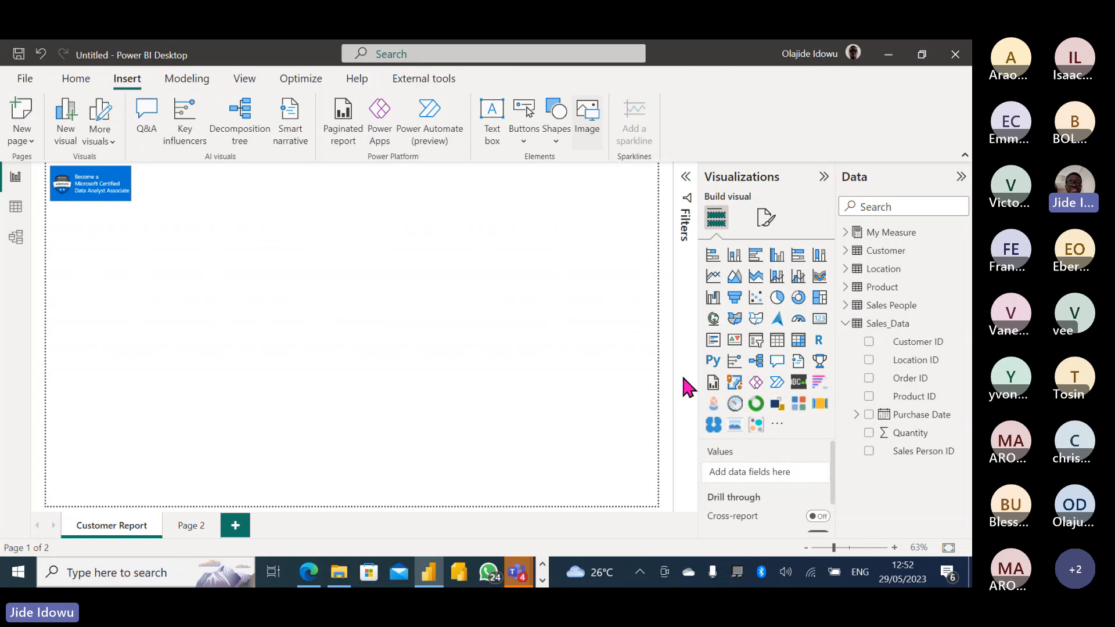
Insert a text box and place it, wide and short, at the top beside the badge.
click(492, 122)
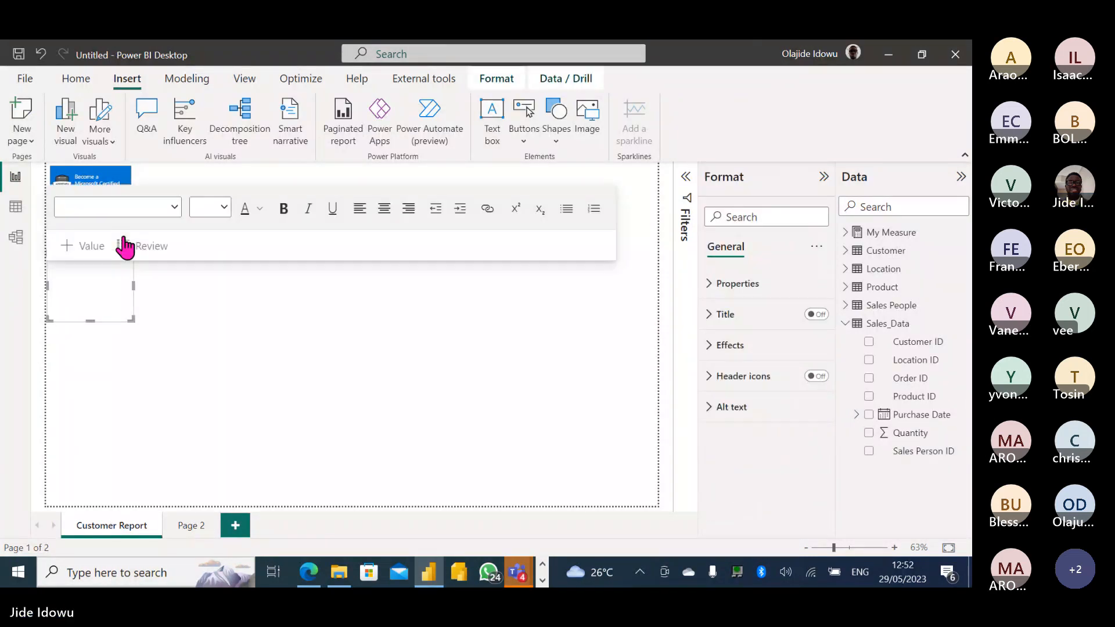
click(122, 240)
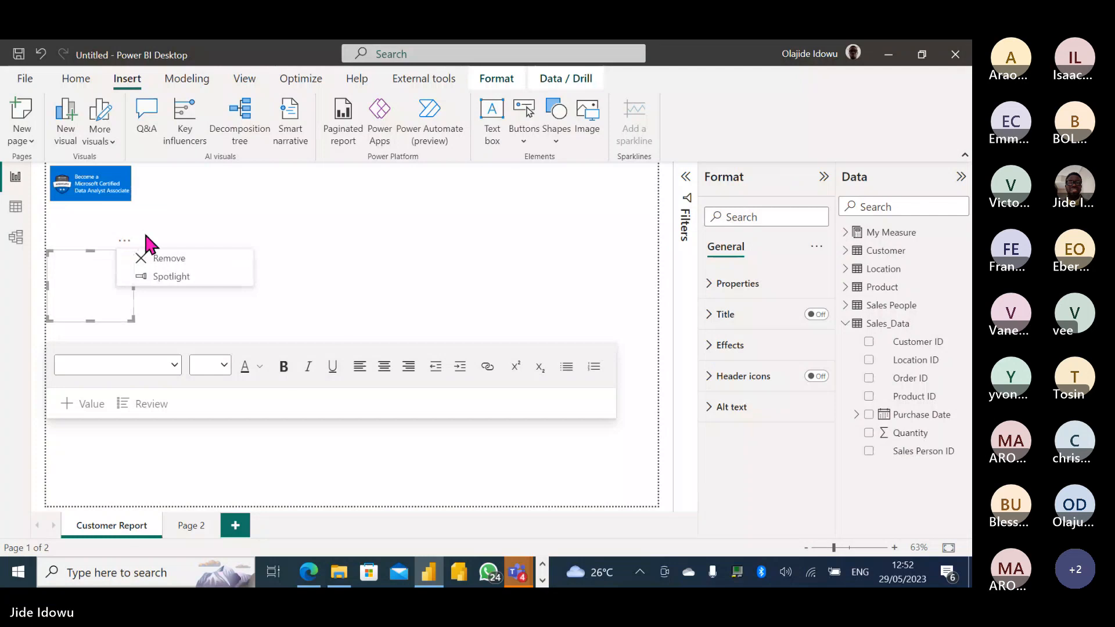
click(106, 251)
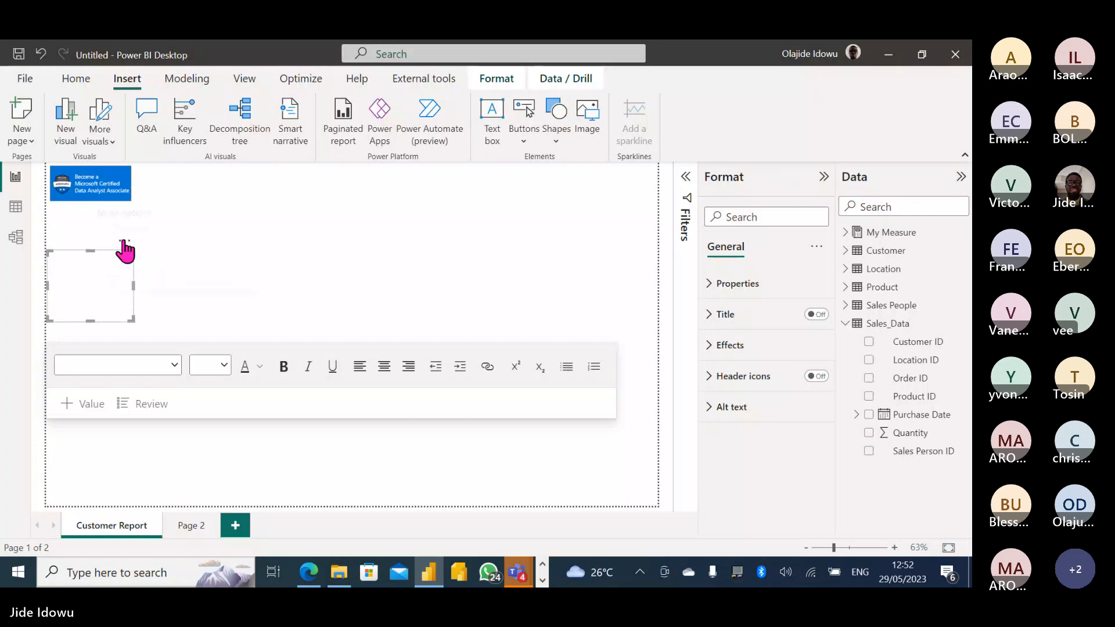
drag(125, 250, 288, 167)
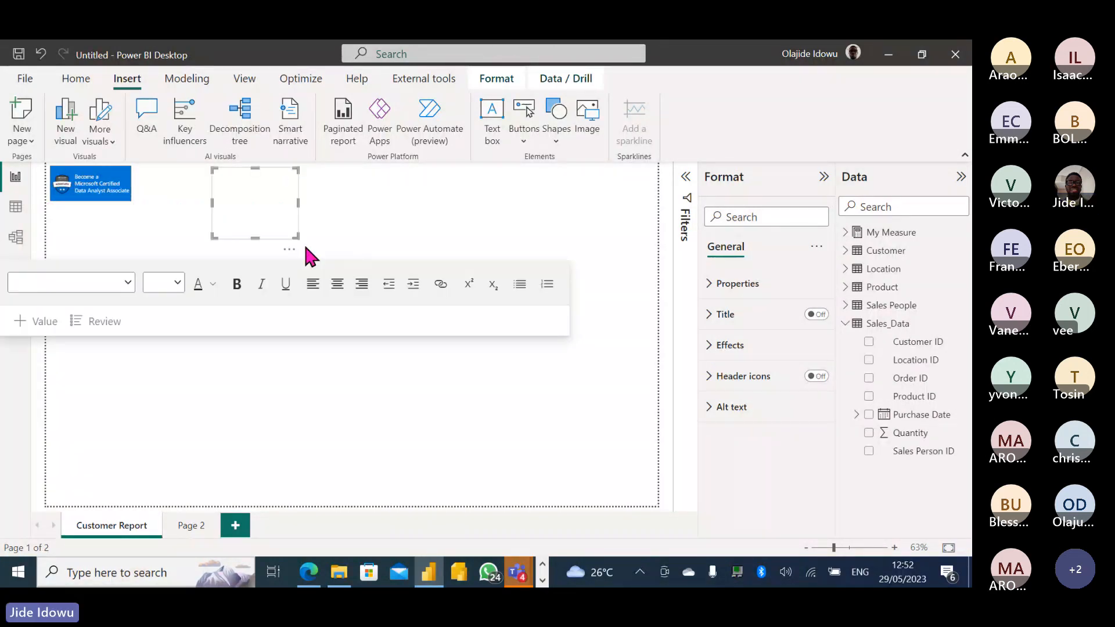
drag(295, 237, 513, 213)
drag(509, 210, 508, 209)
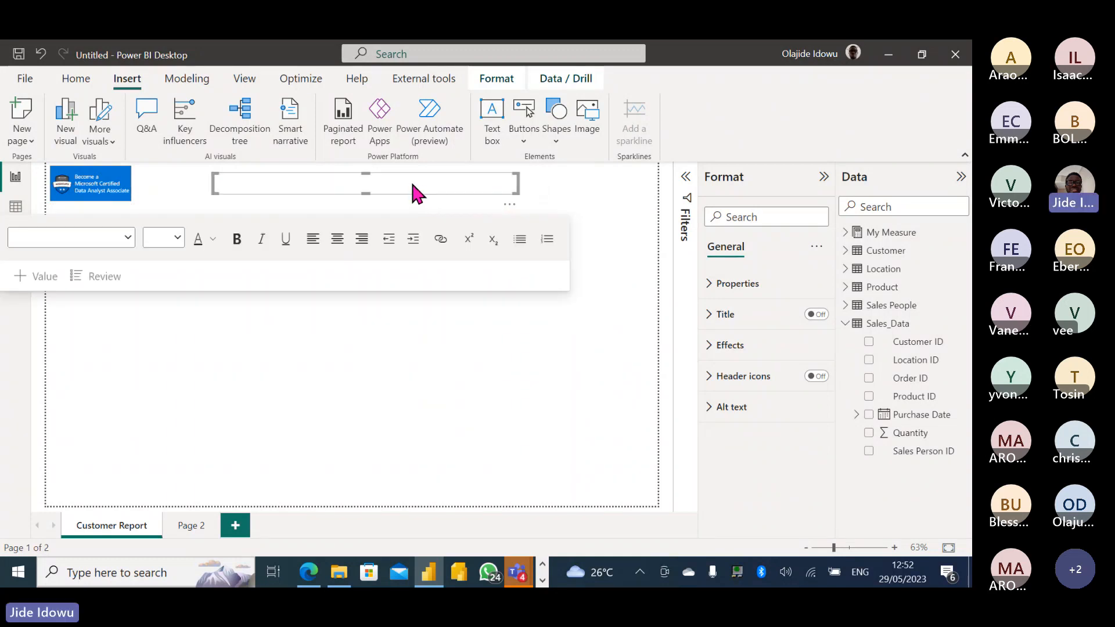
Set the font size to 32 and type 'XYZ Annual Report' in the box.
click(215, 244)
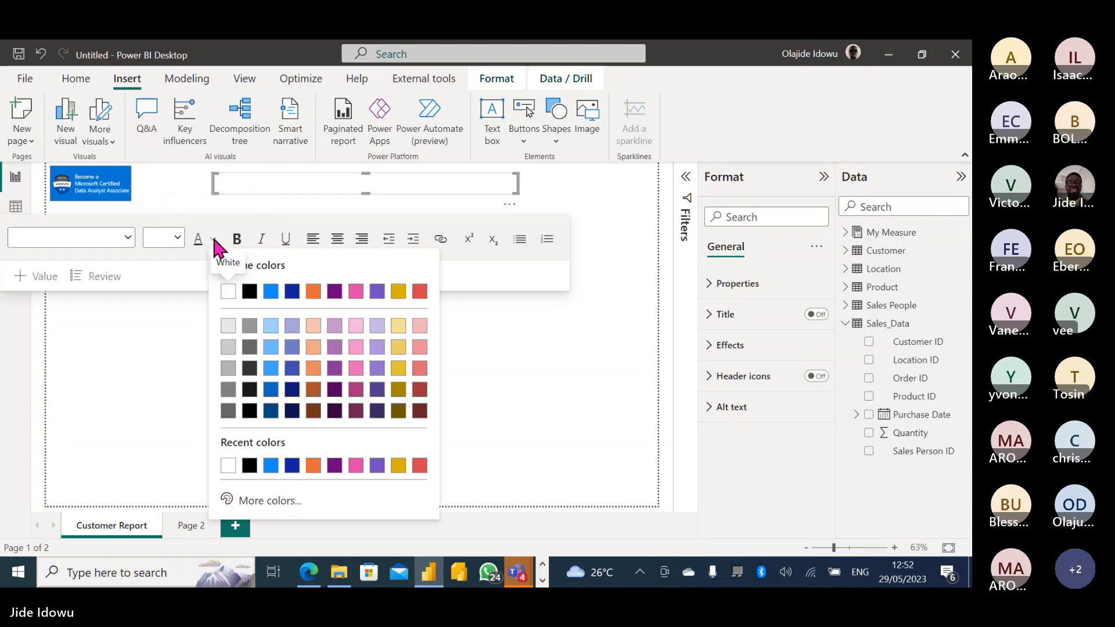
click(178, 237)
click(178, 237)
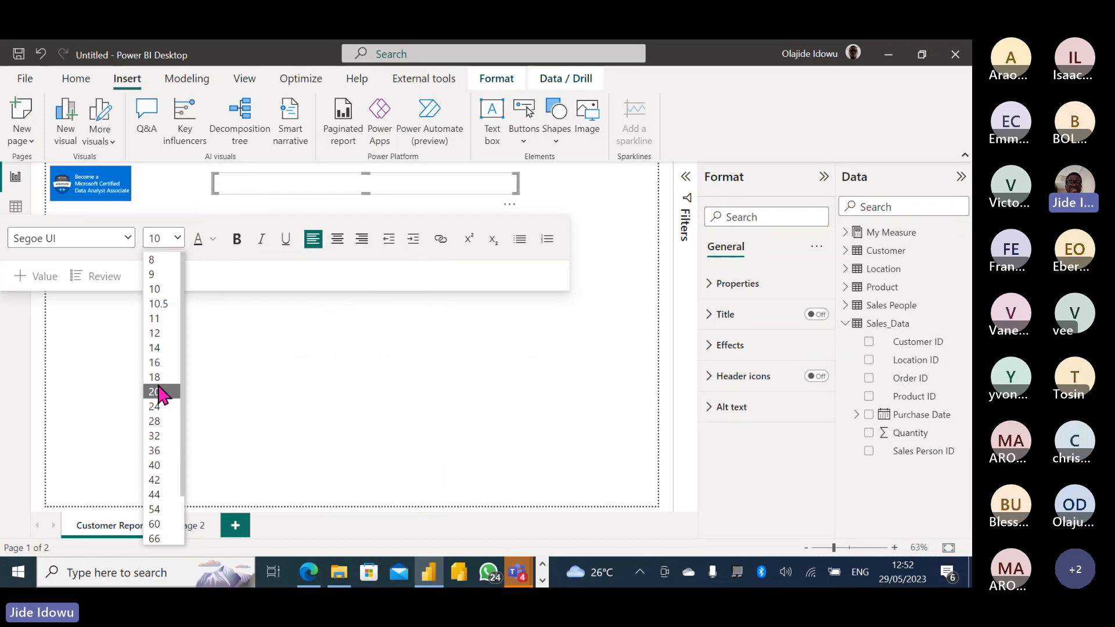
click(155, 435)
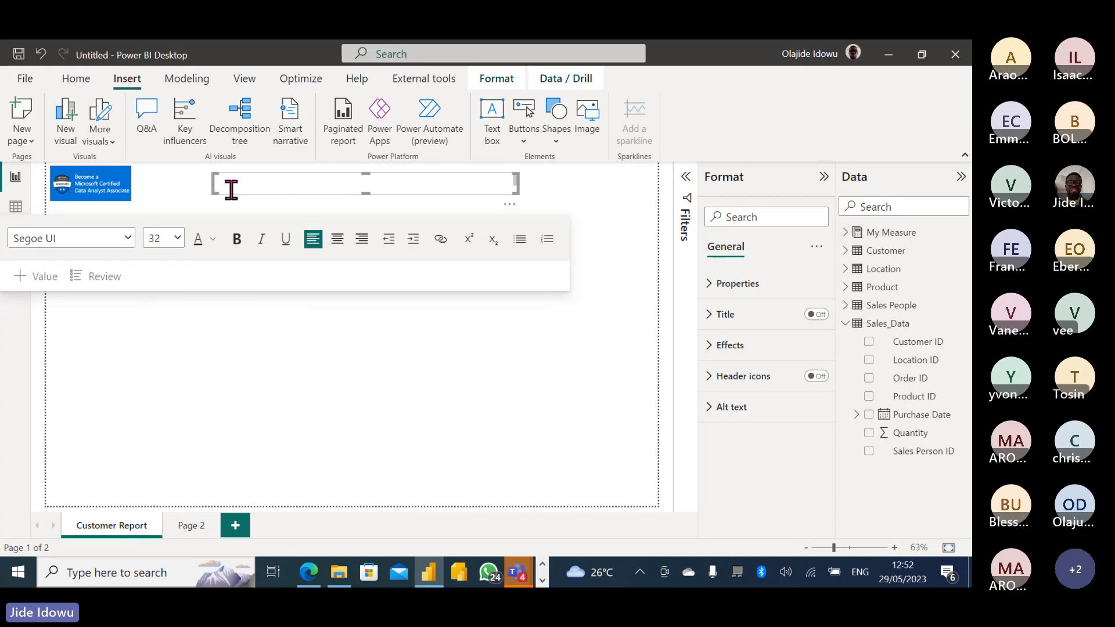
text(XYZ)
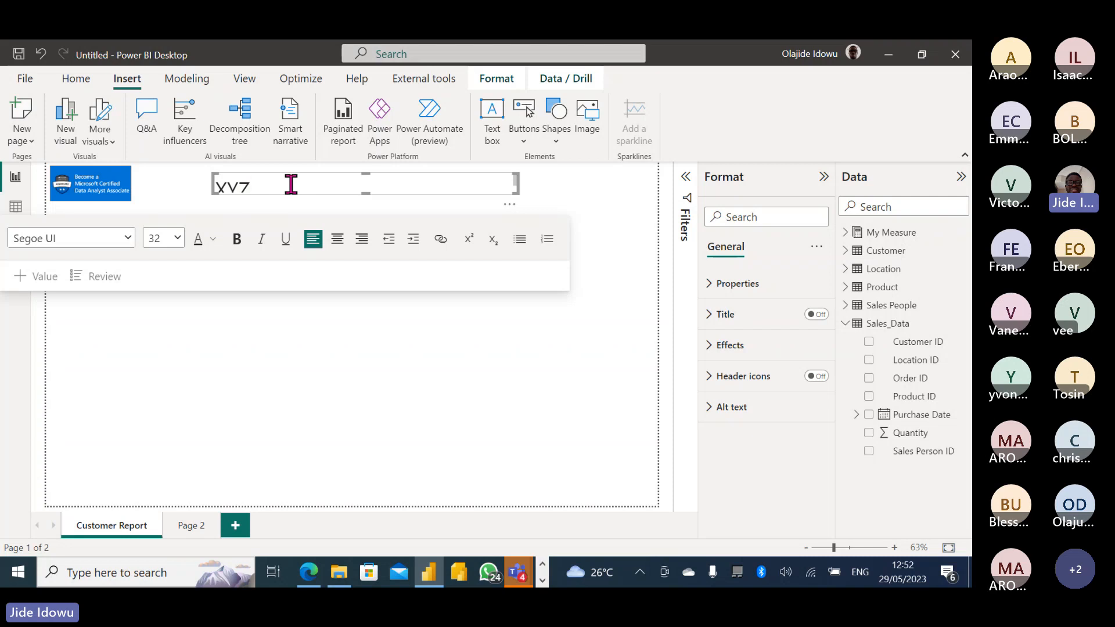
text( Annual)
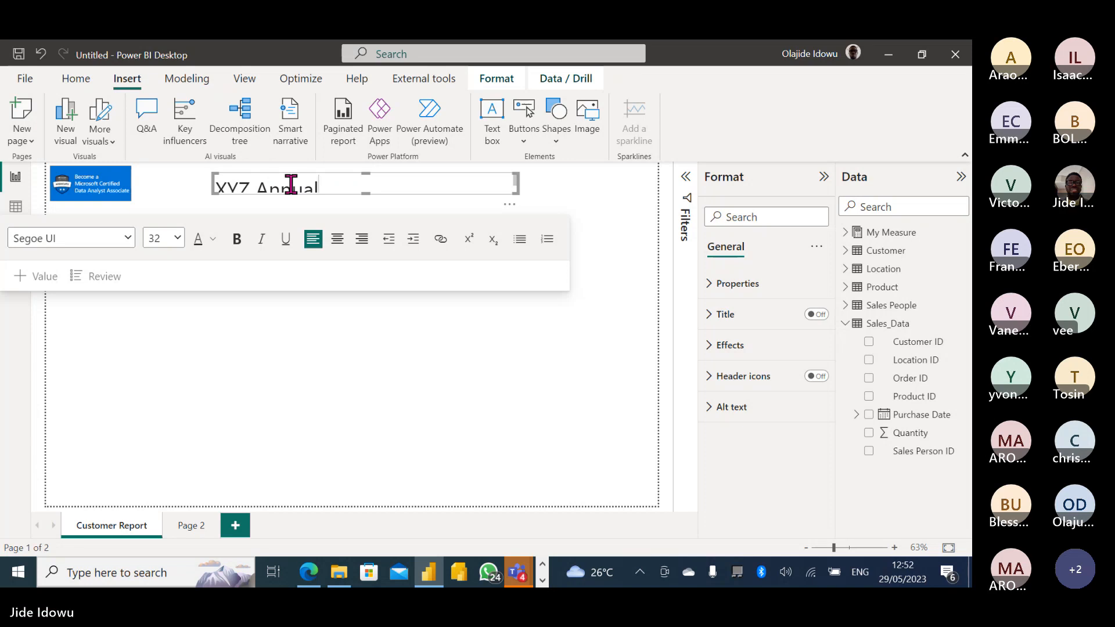
text( Report)
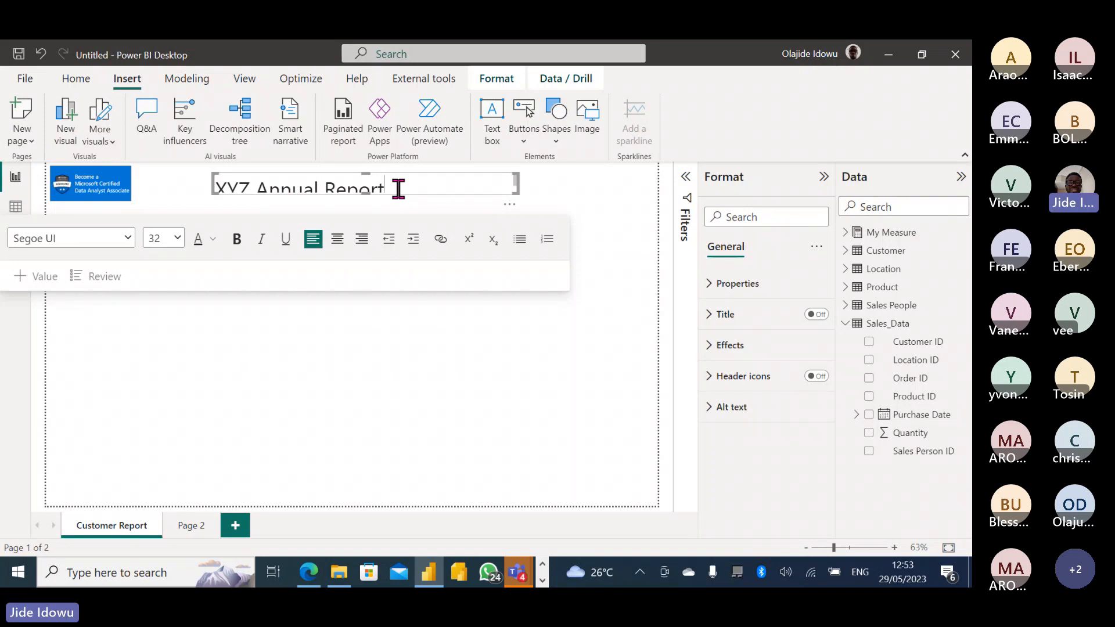
Make the title centred, bold and 28 point, and narrow the box around the text.
key(ctrl+a)
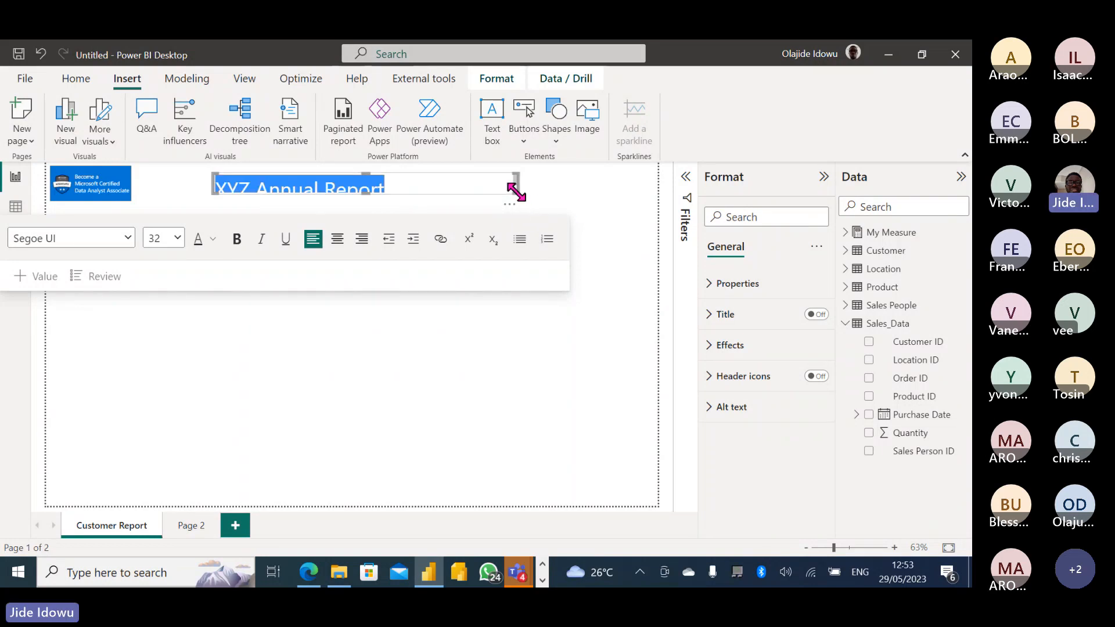
drag(517, 192, 518, 204)
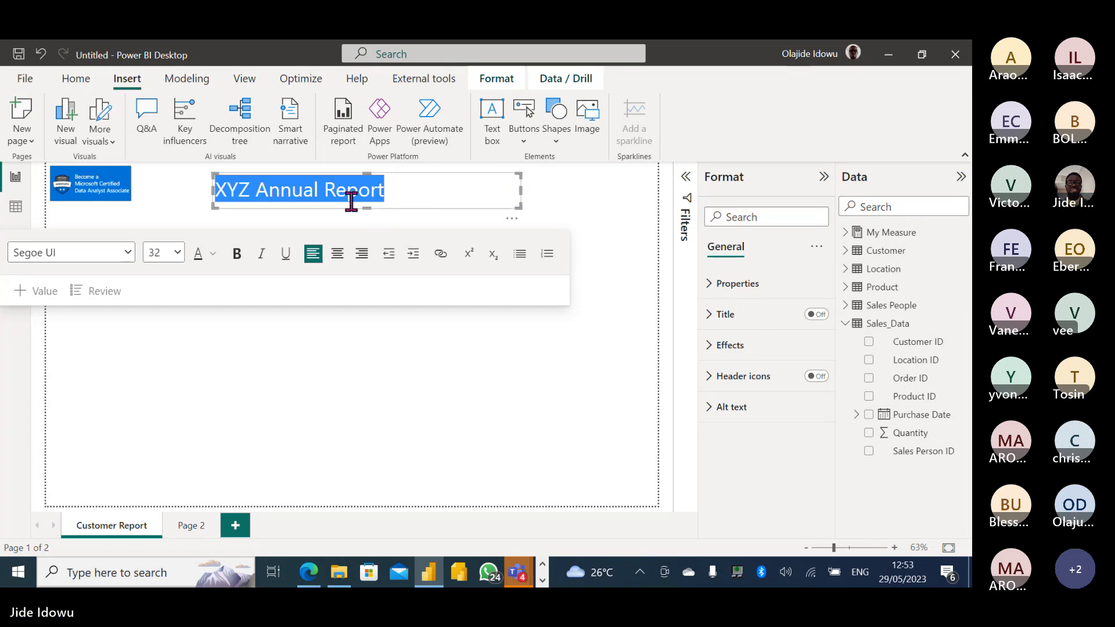
click(338, 256)
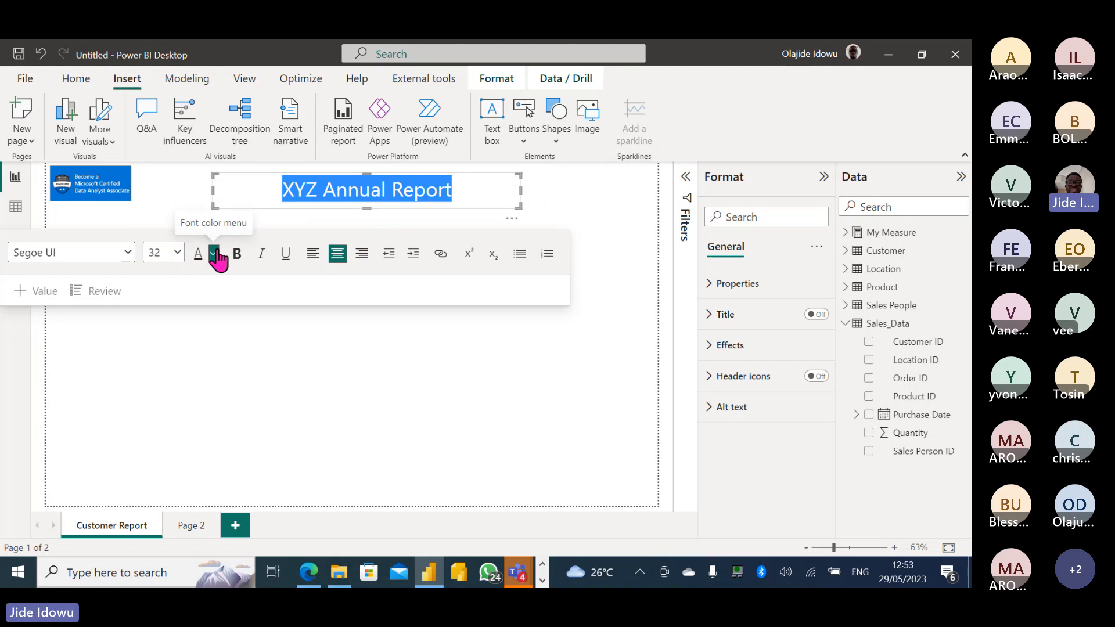
click(238, 256)
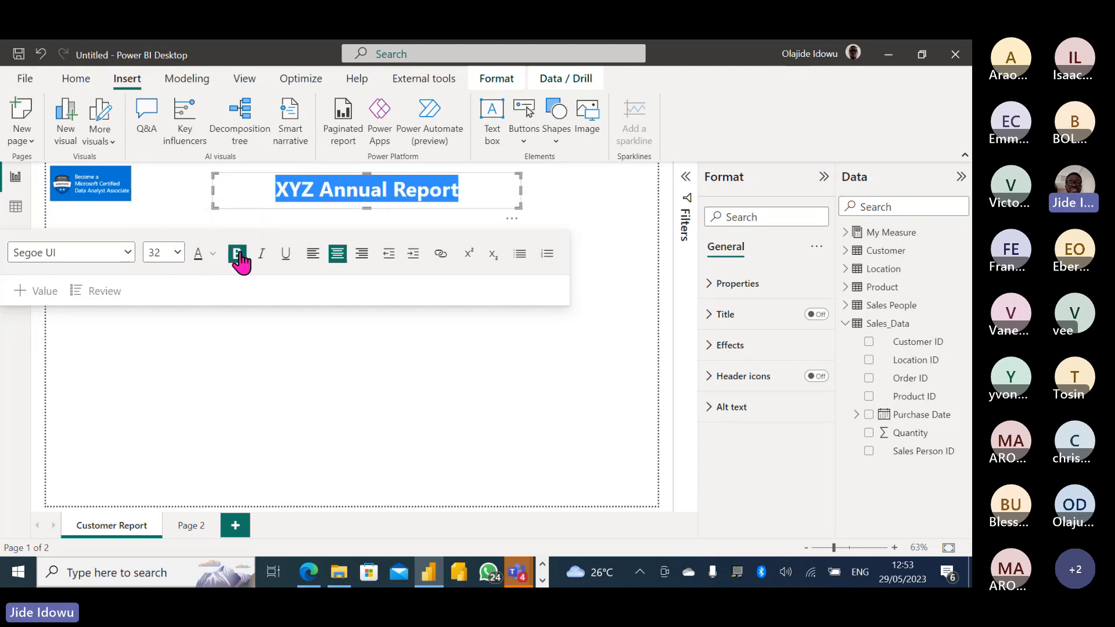
click(178, 252)
click(159, 434)
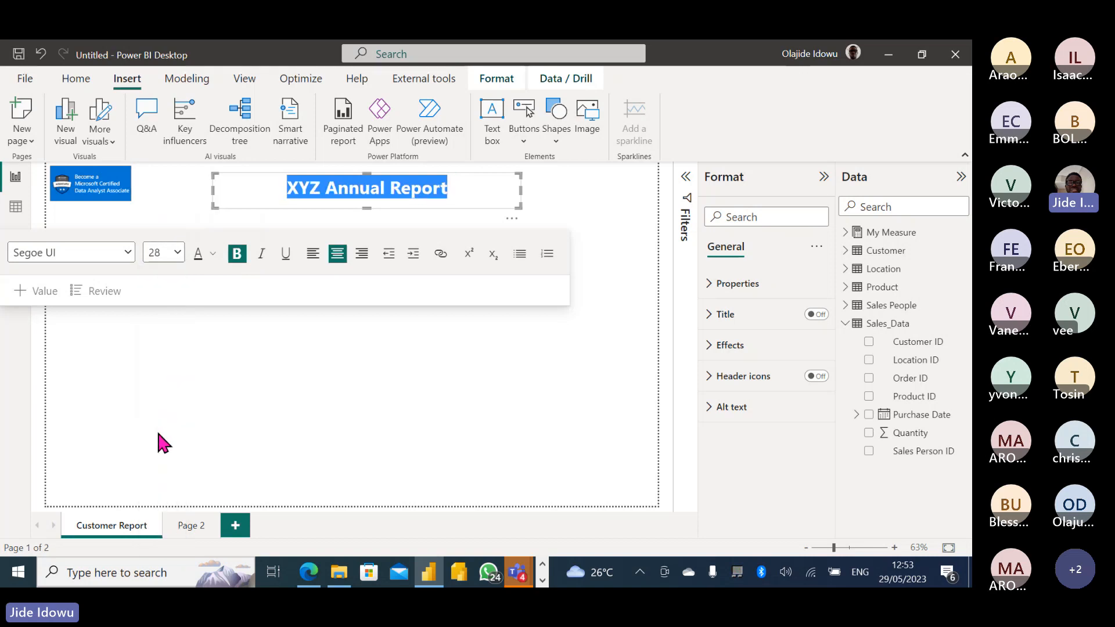
click(505, 209)
drag(504, 207, 430, 213)
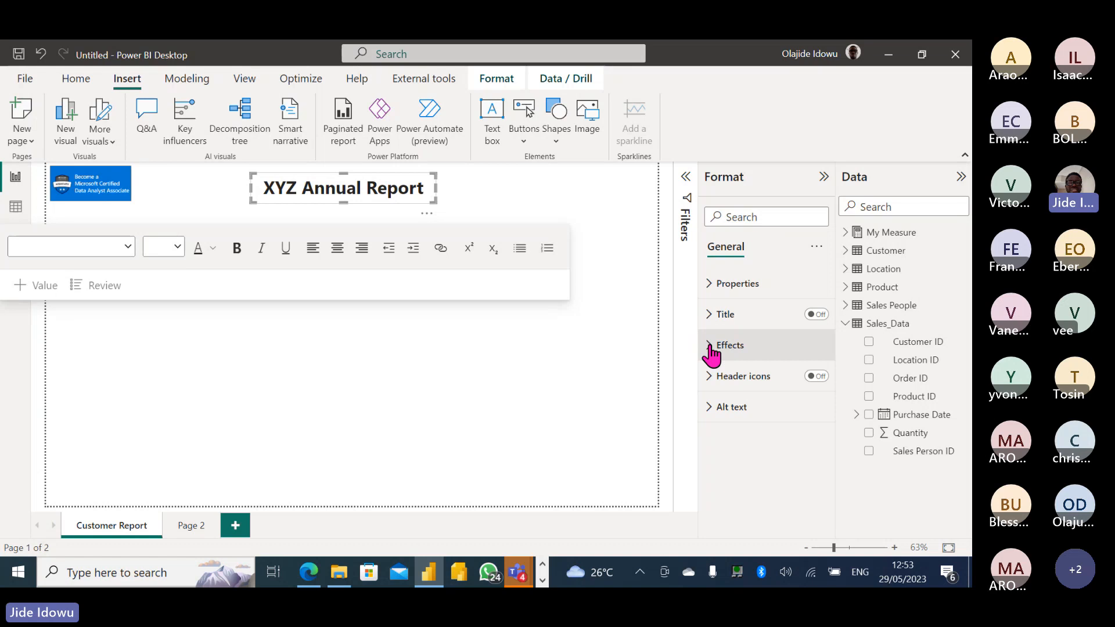
Turn on Visual border and Shadow for the title box in the Effects settings.
click(709, 345)
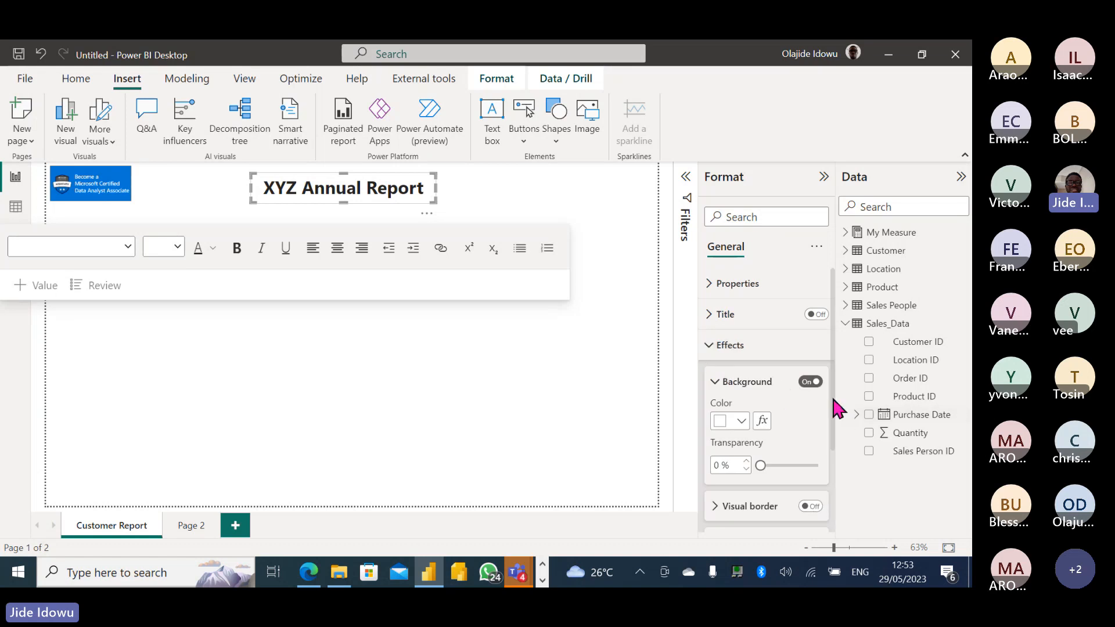
scroll(830, 394, down, 2)
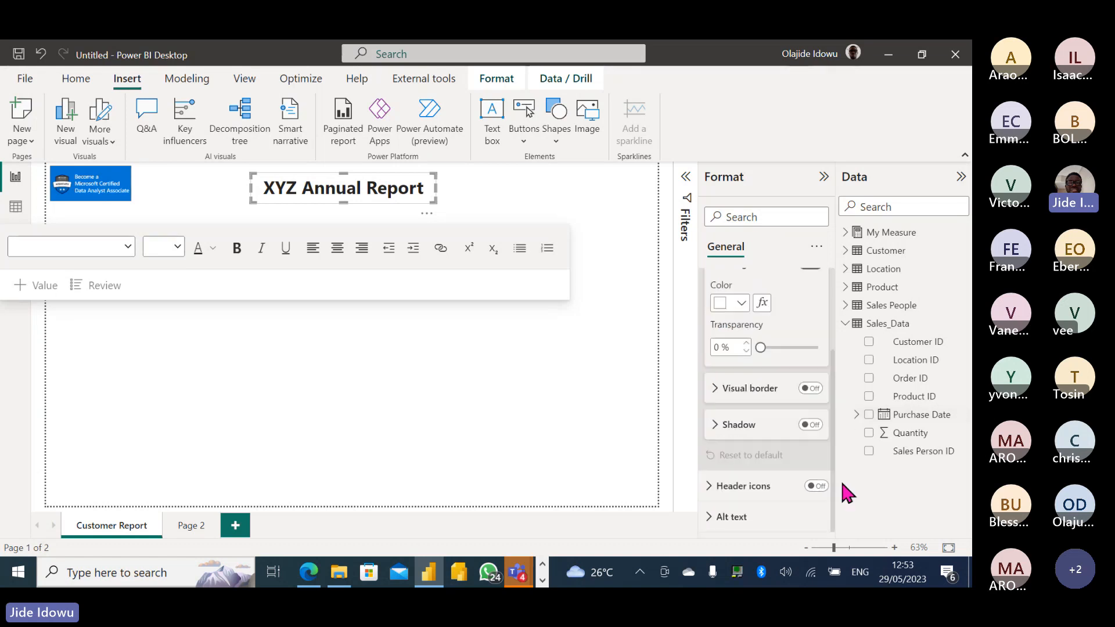
click(812, 390)
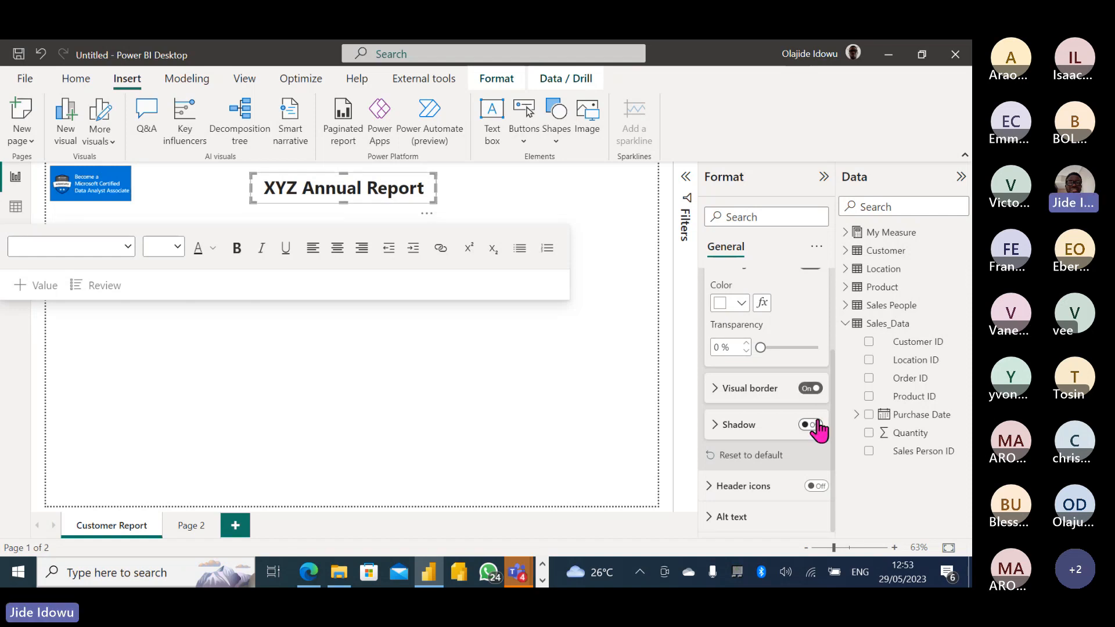
click(815, 424)
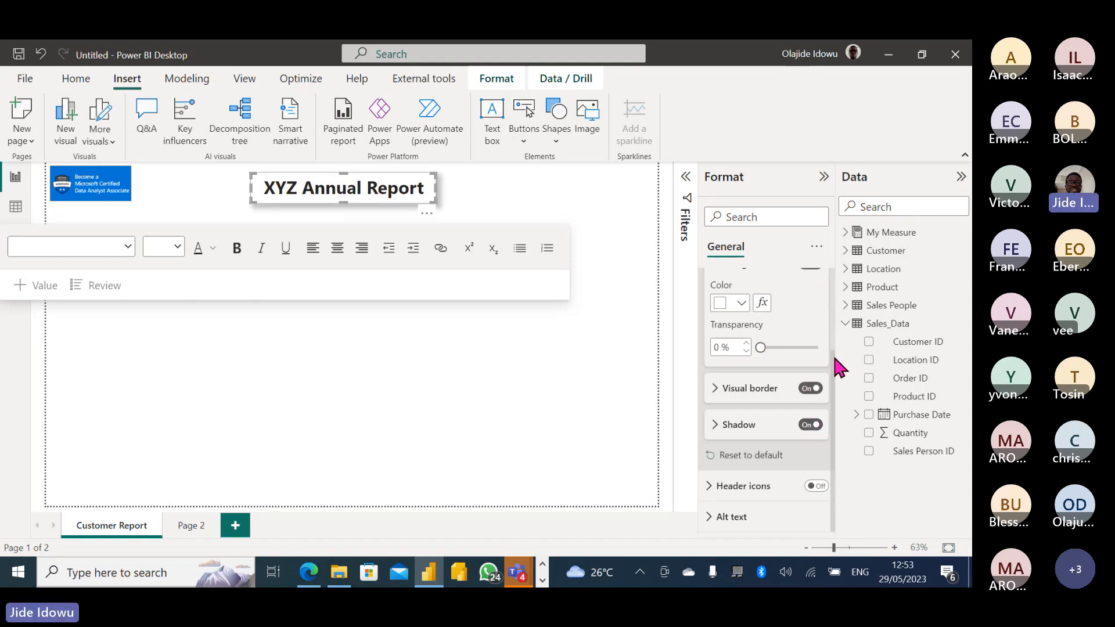
drag(832, 353, 833, 241)
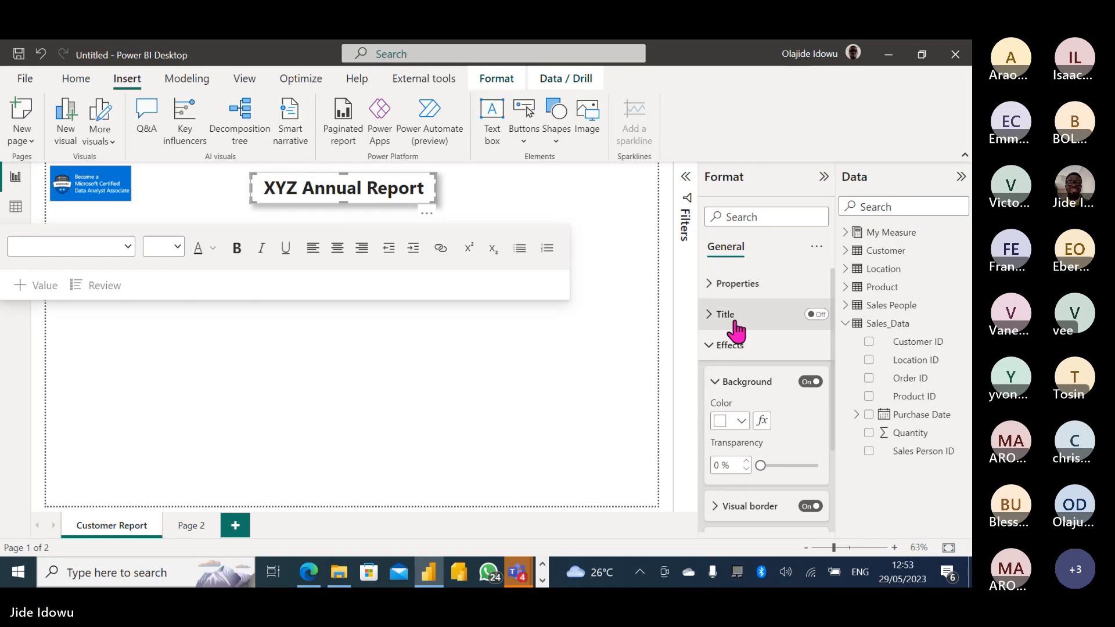
click(711, 346)
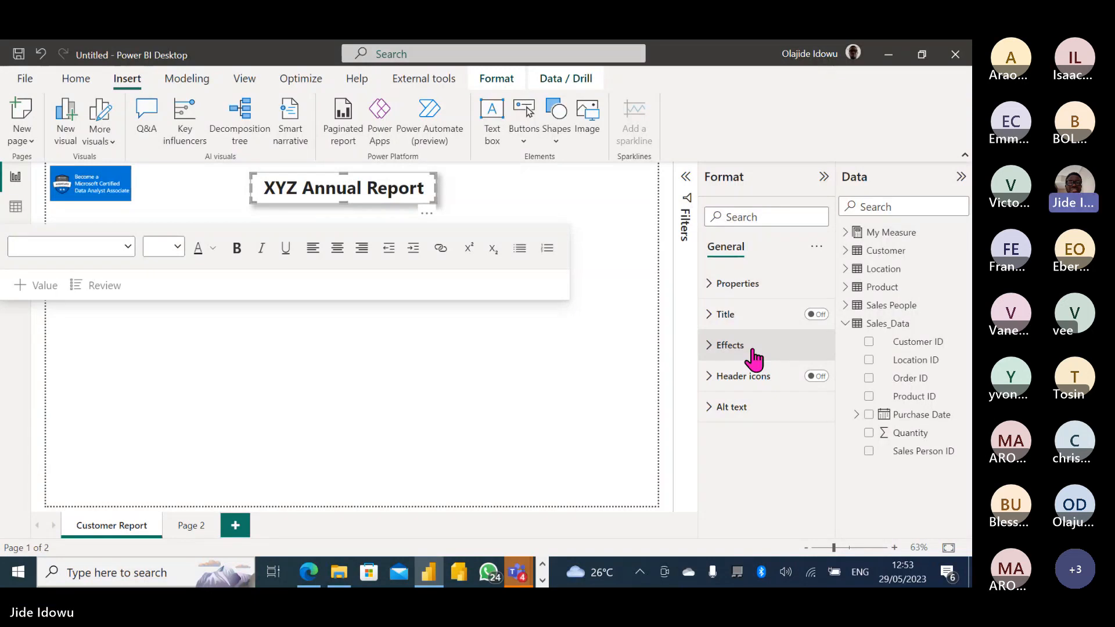
click(482, 198)
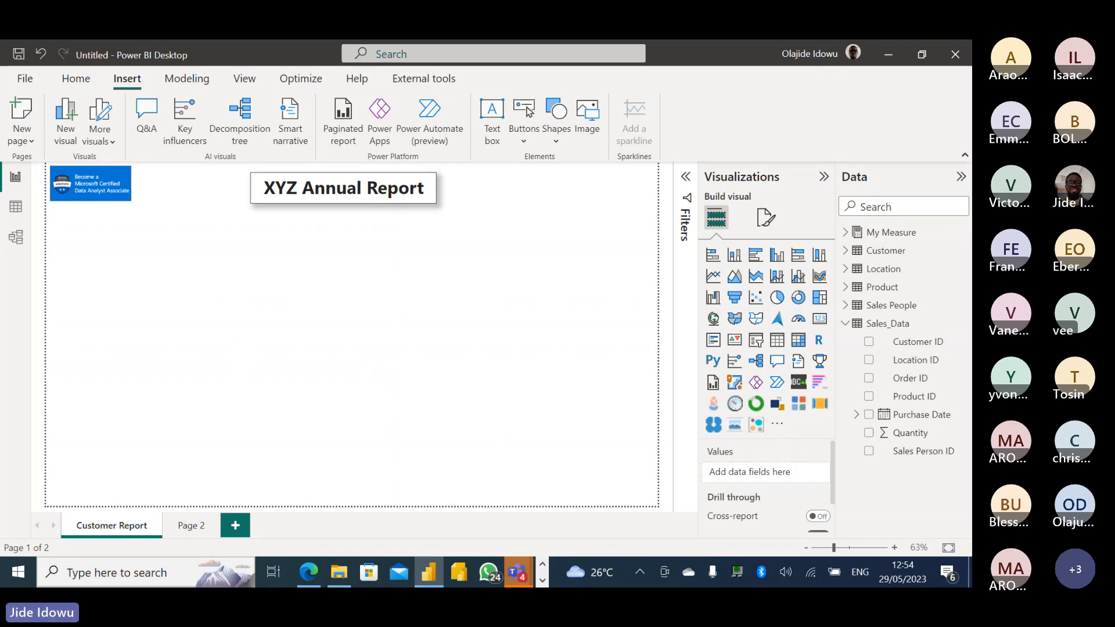
mouse_move(517, 574)
click(509, 474)
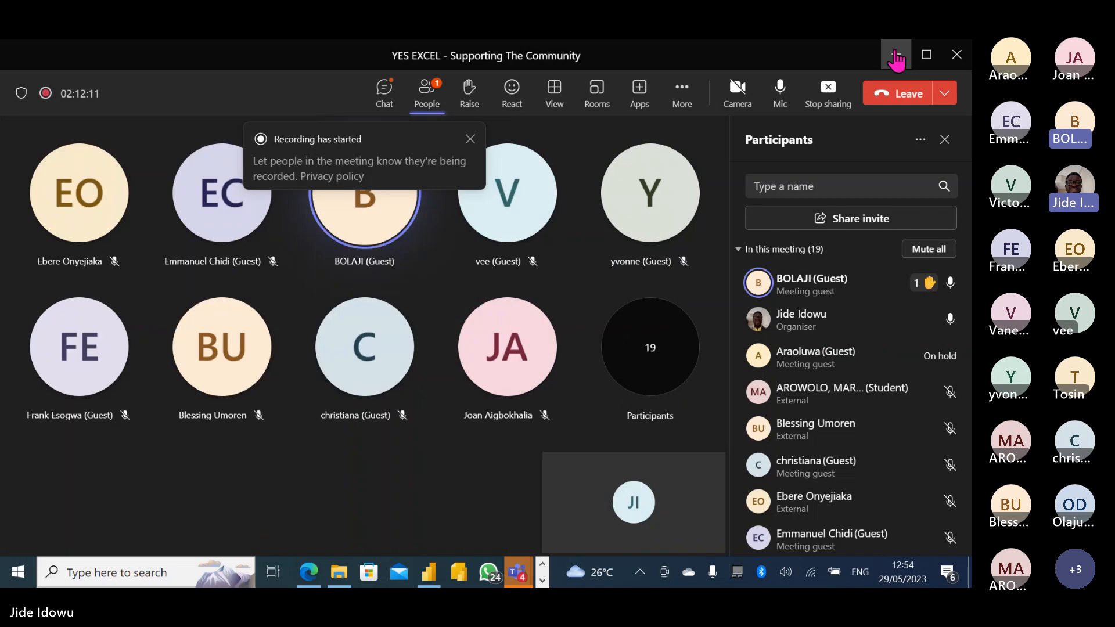
click(895, 59)
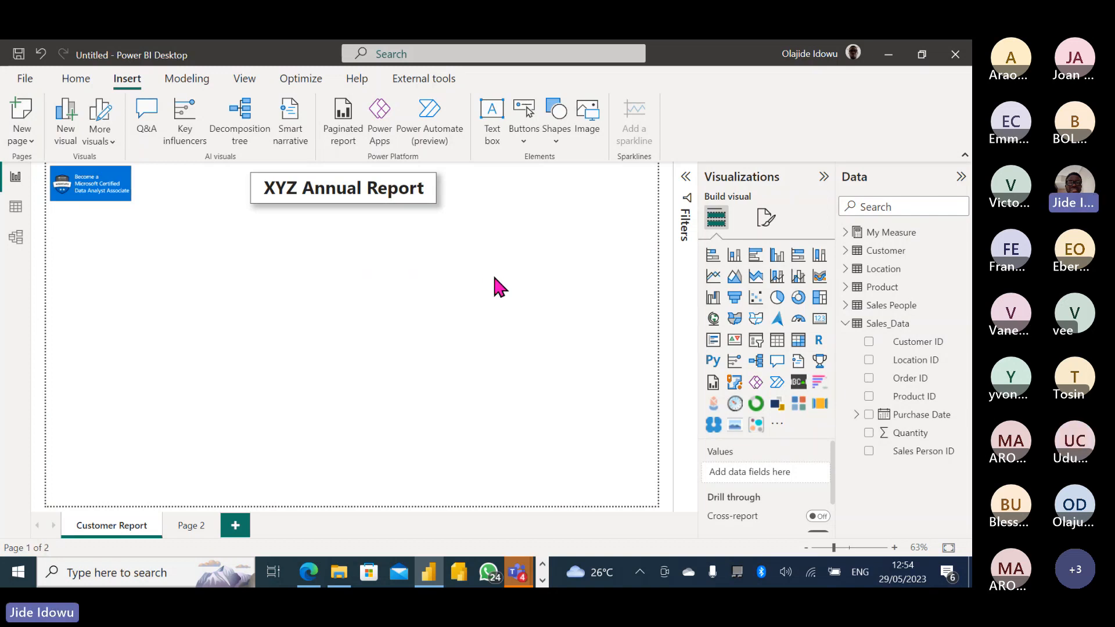
Colour the XYZ Annual Report title text with the gold theme colour.
click(422, 192)
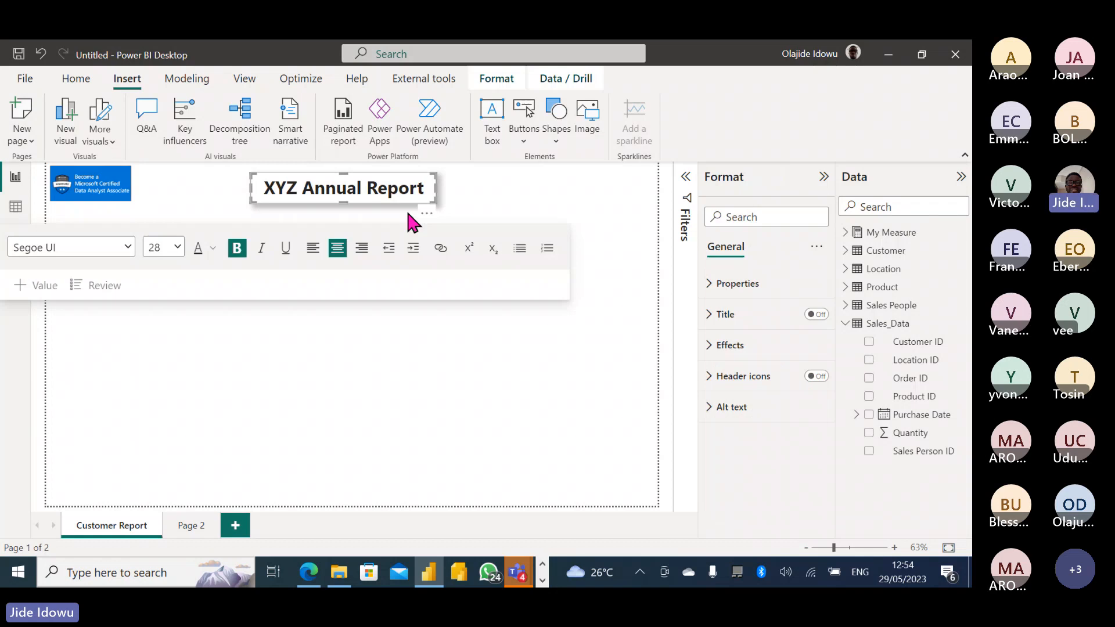
click(214, 248)
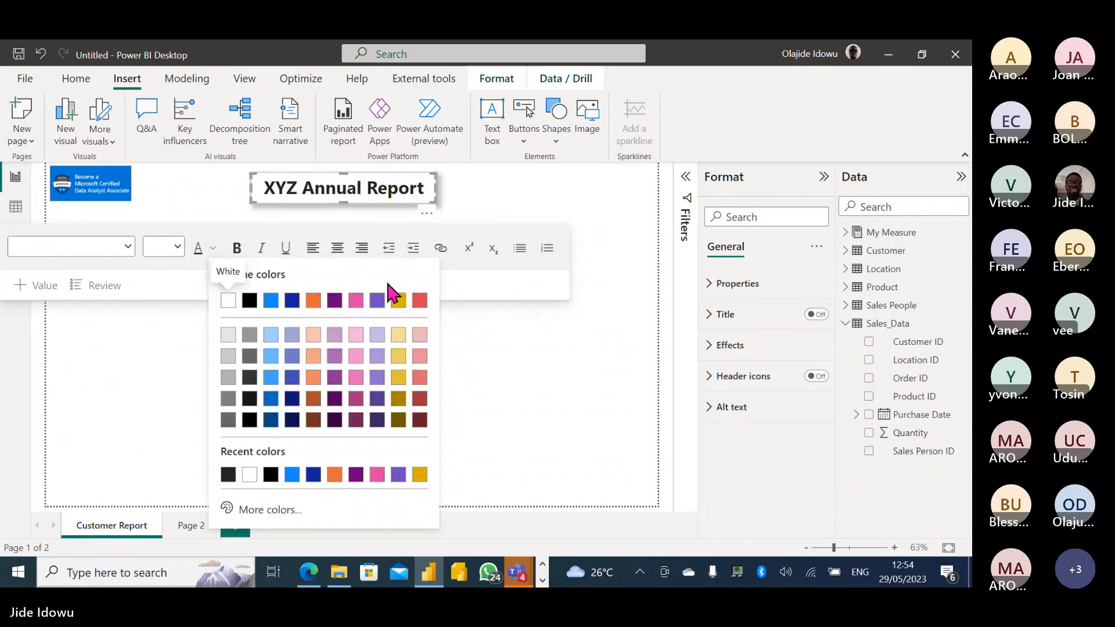
click(398, 300)
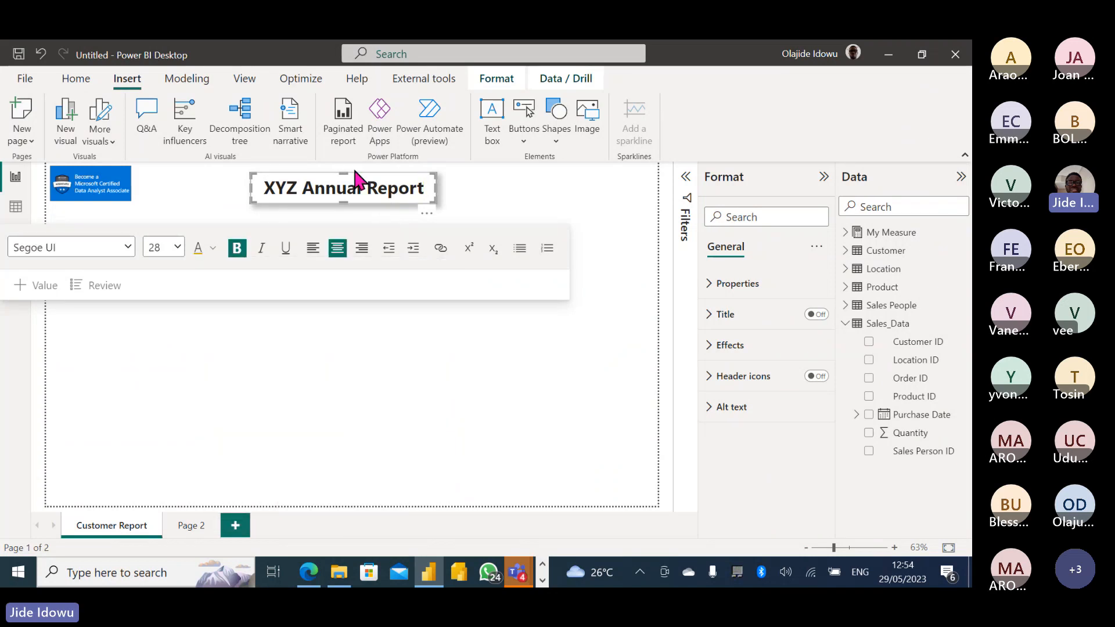
triple_click(334, 186)
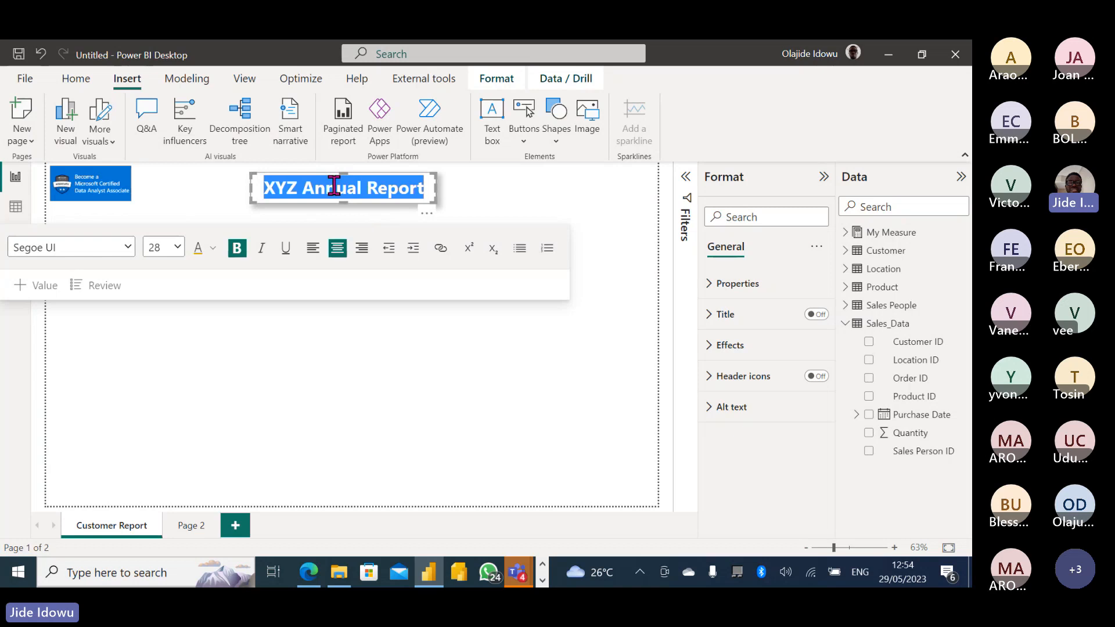
click(199, 248)
click(501, 191)
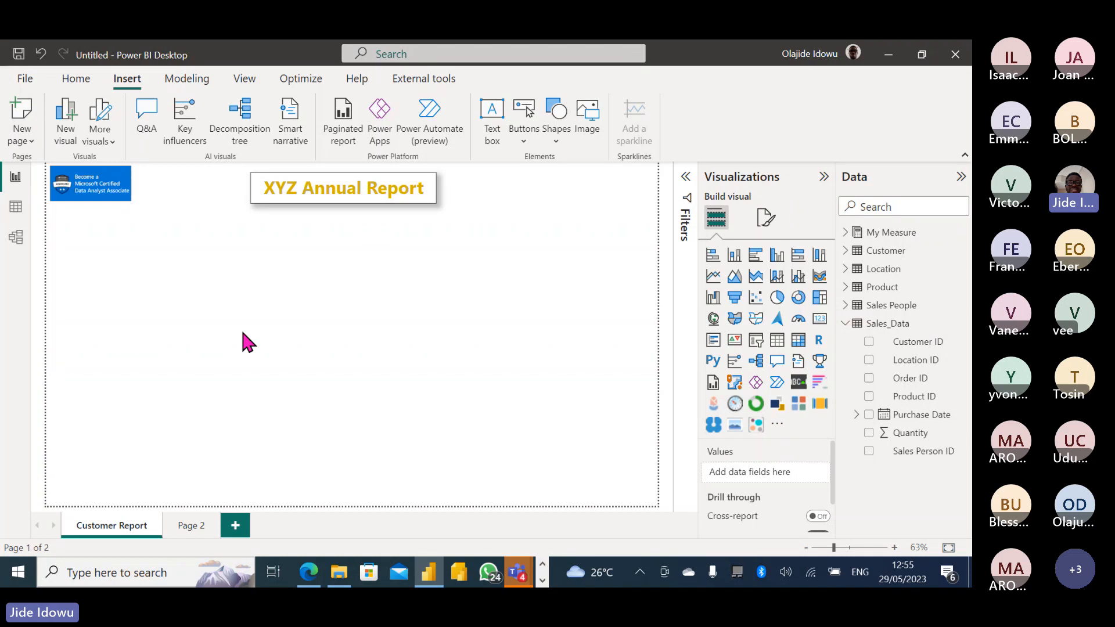
Insert a Rectangle shape and resize it into a wide, short bar below the badge.
click(558, 145)
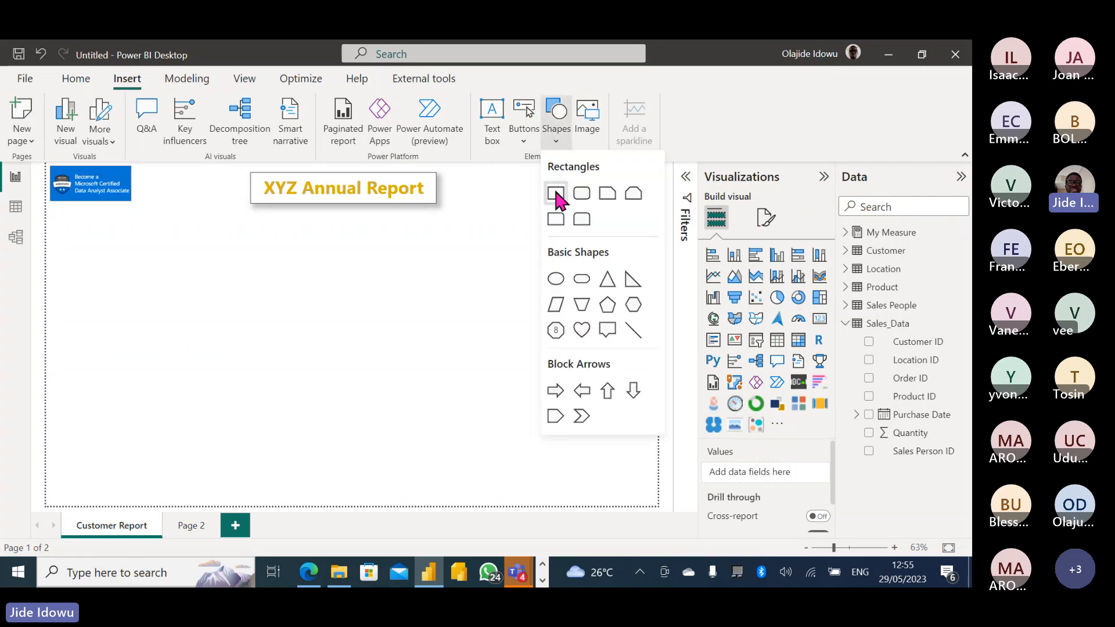
click(559, 198)
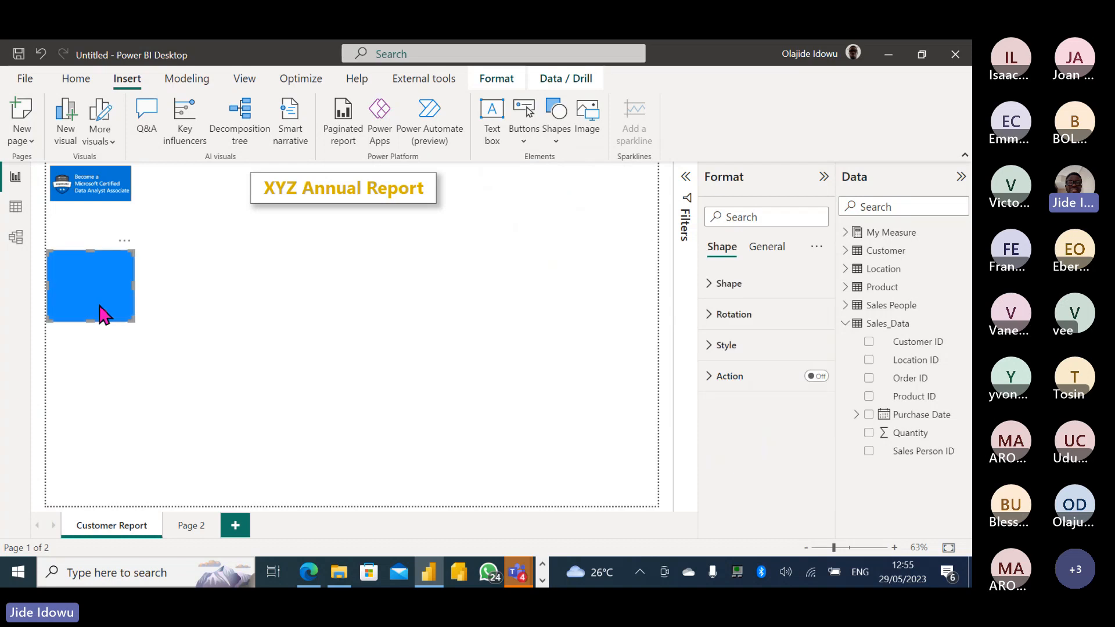
drag(134, 319, 183, 272)
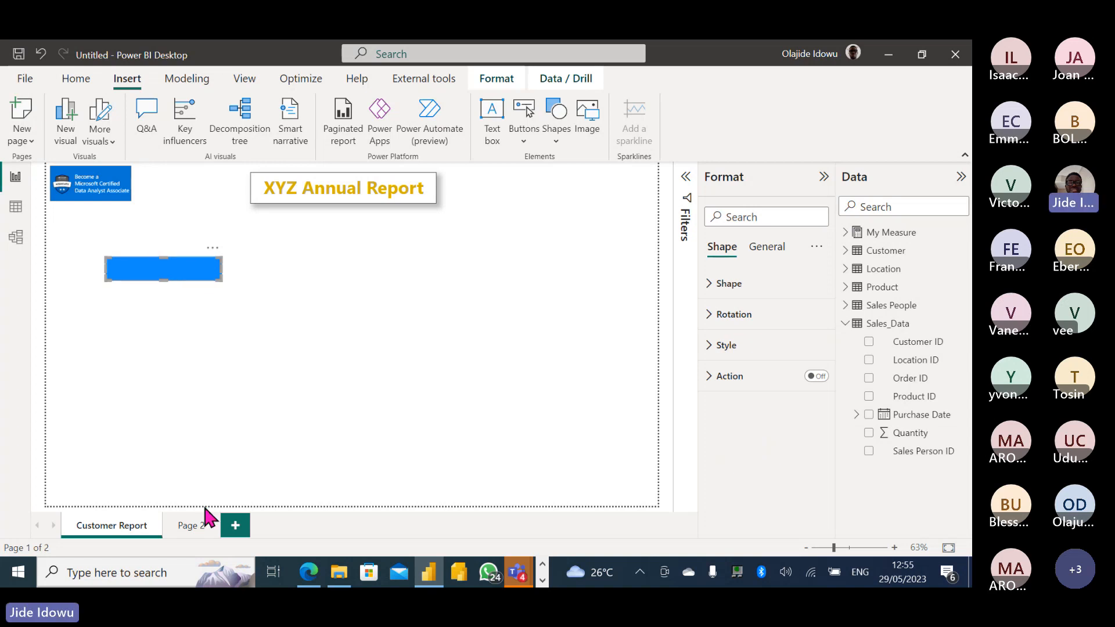
Rename the first two pages Overview and Customer Report.
double_click(119, 525)
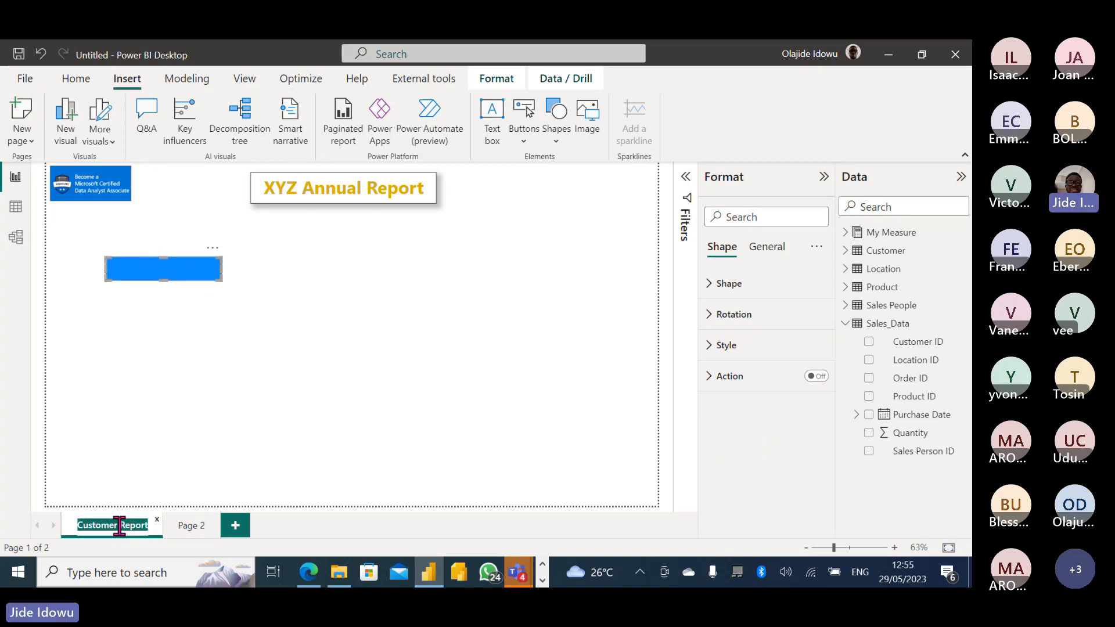
text(Overvi)
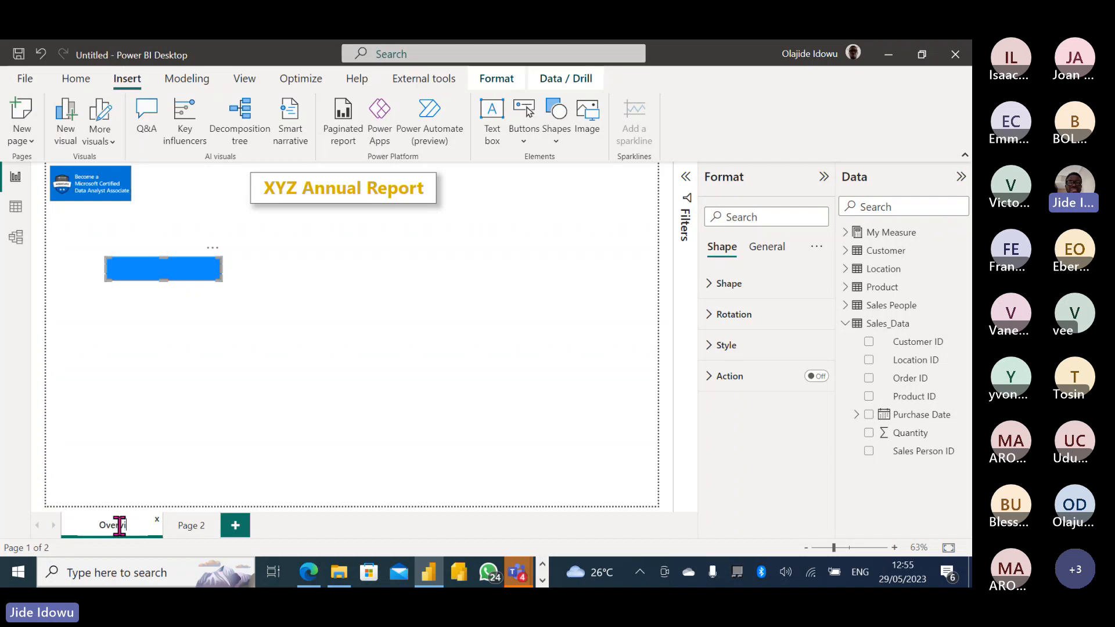
text(ew)
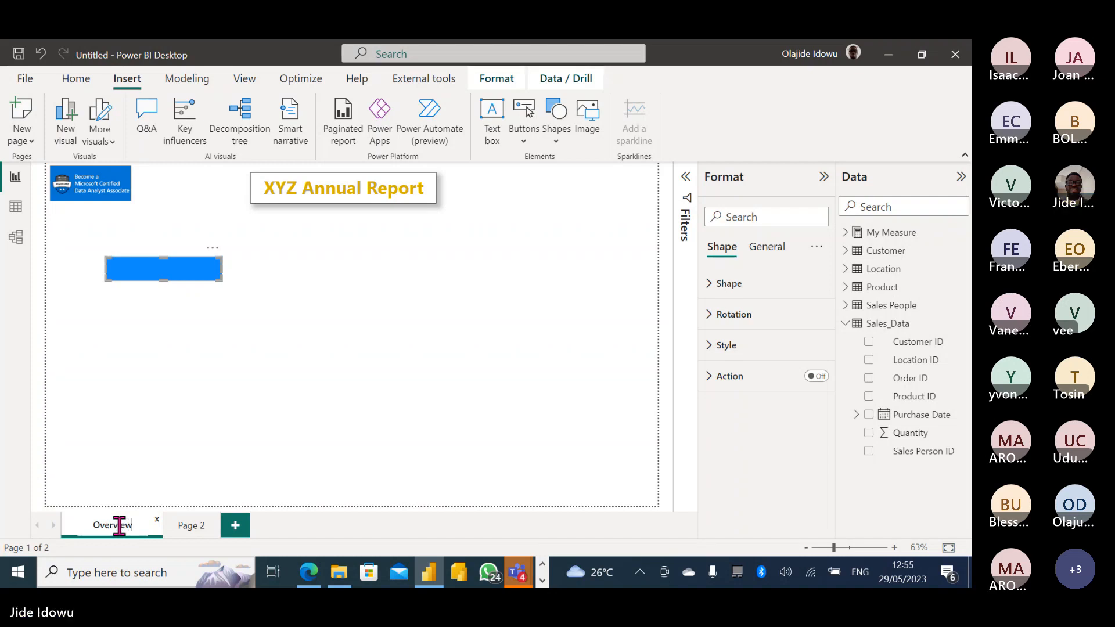
key(Return)
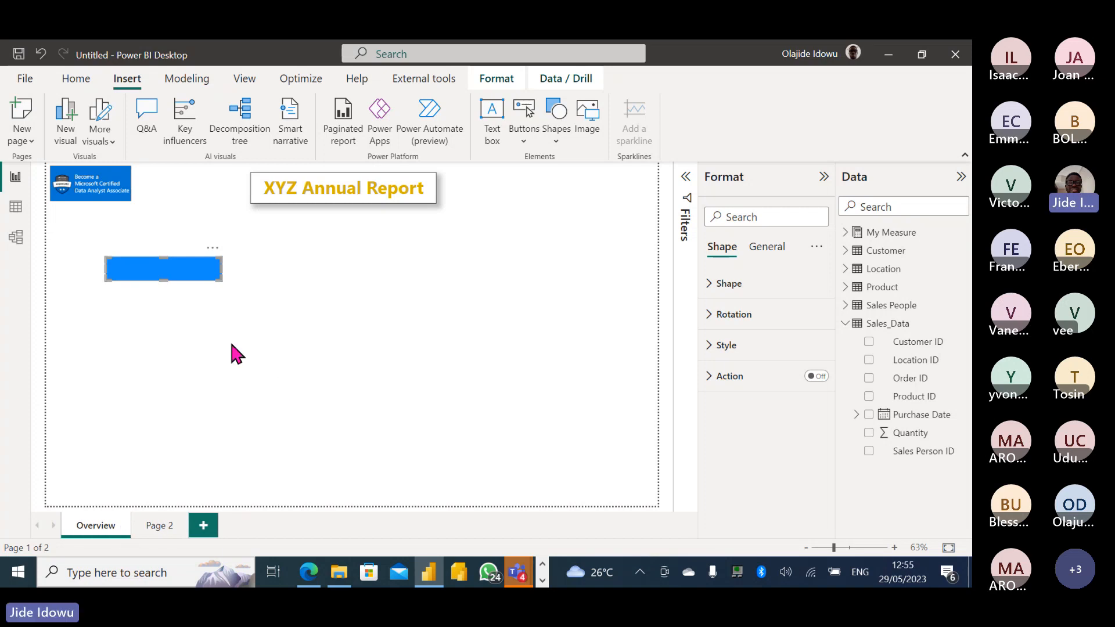
double_click(158, 523)
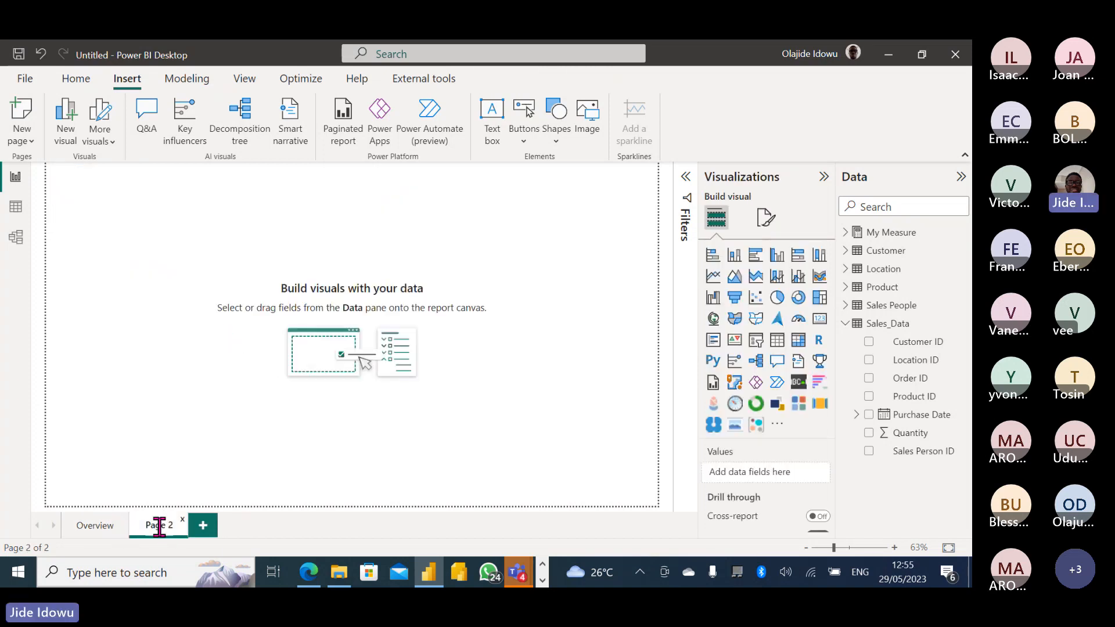
text(Cus)
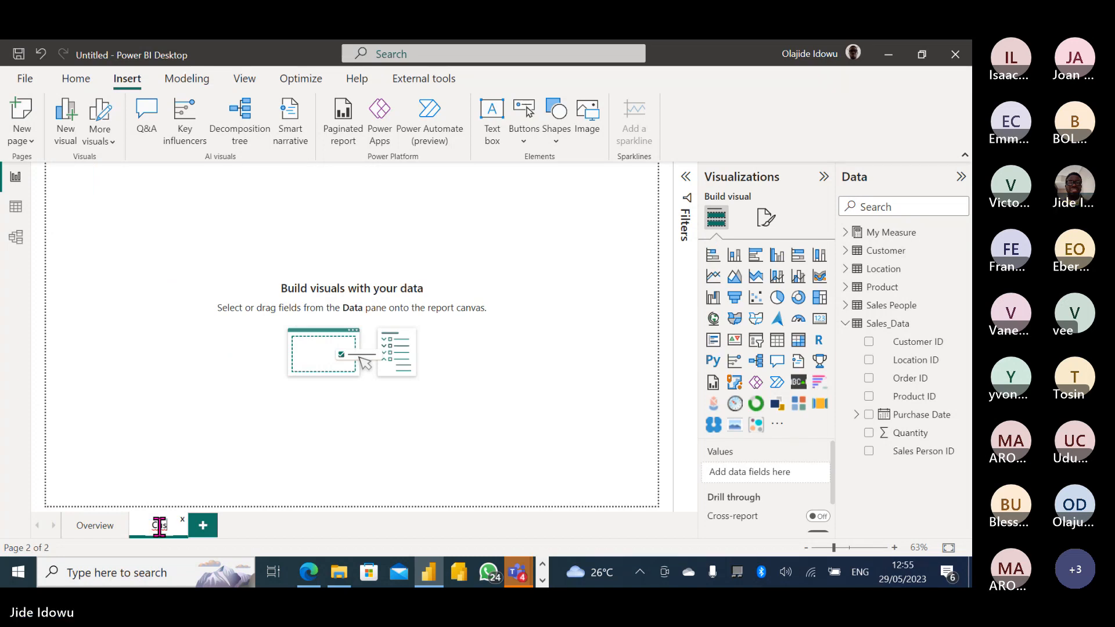
text(tomer)
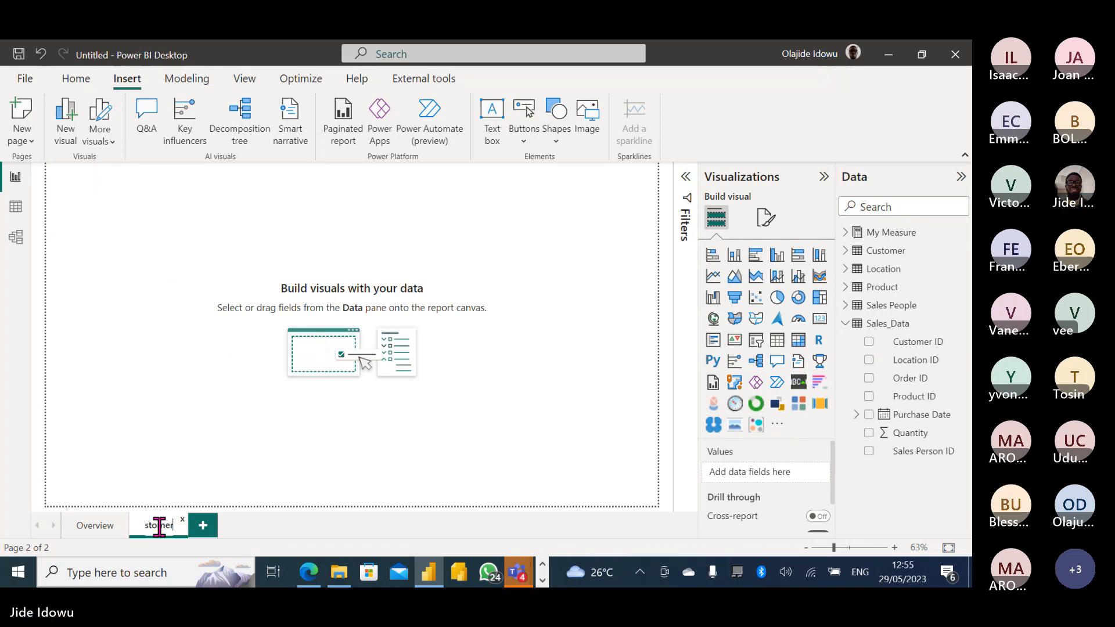
text( Report)
key(Return)
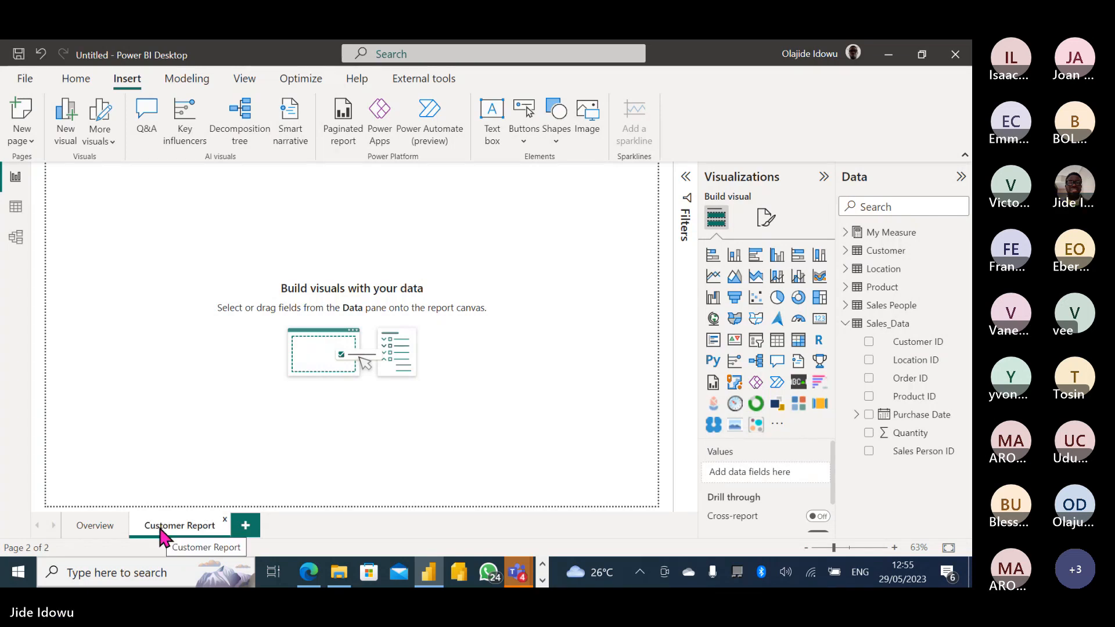
Add a new page named 'Salepersons Performance'.
click(245, 525)
double_click(244, 525)
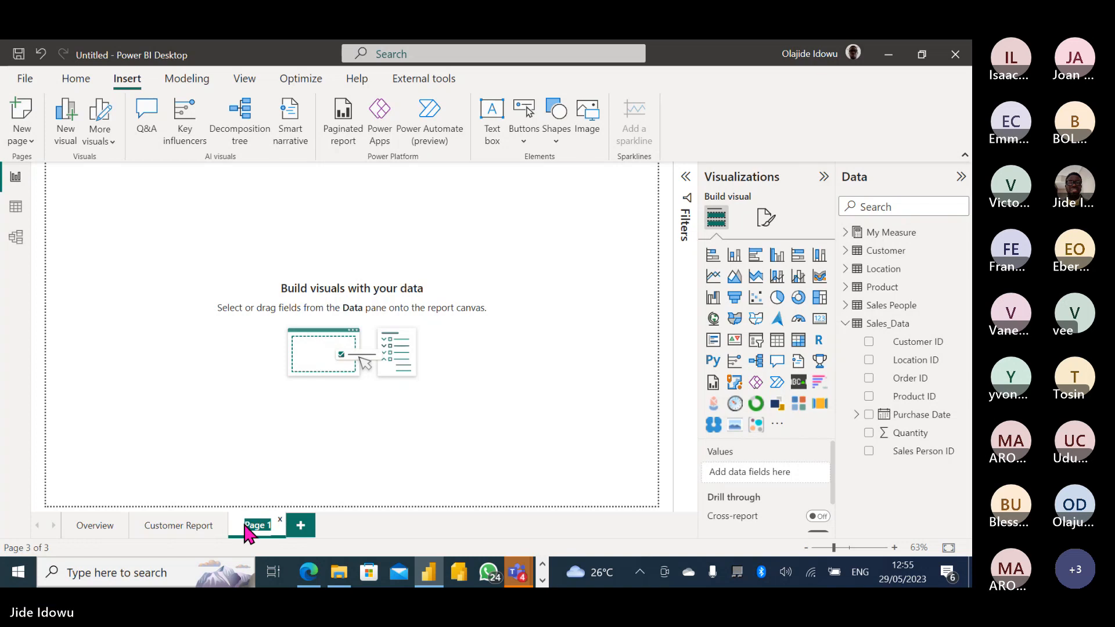
text(Sale)
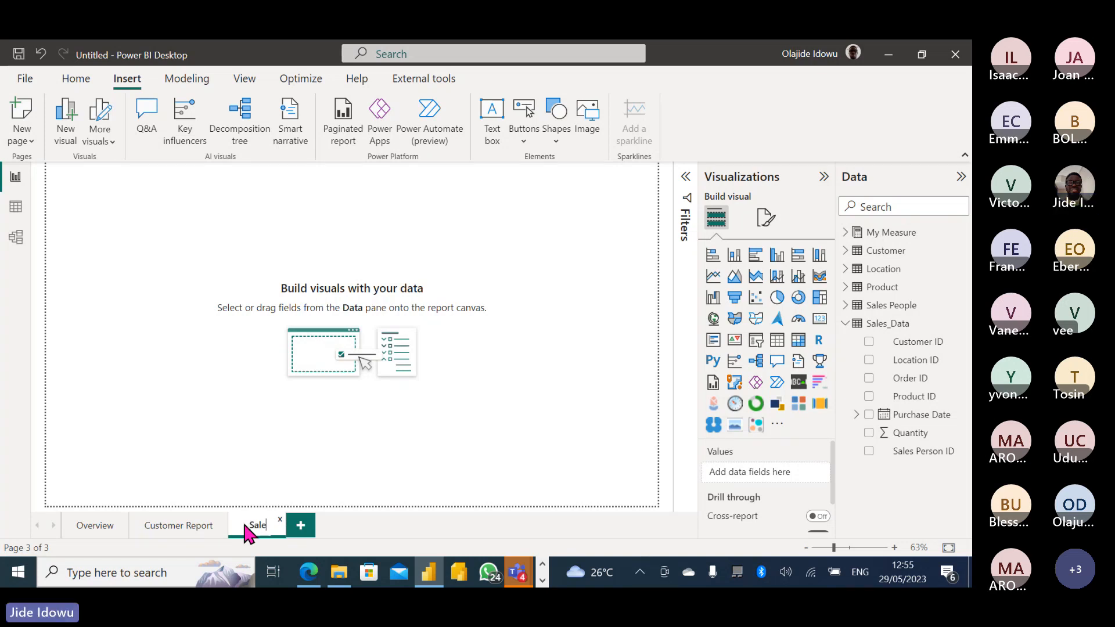
text(person)
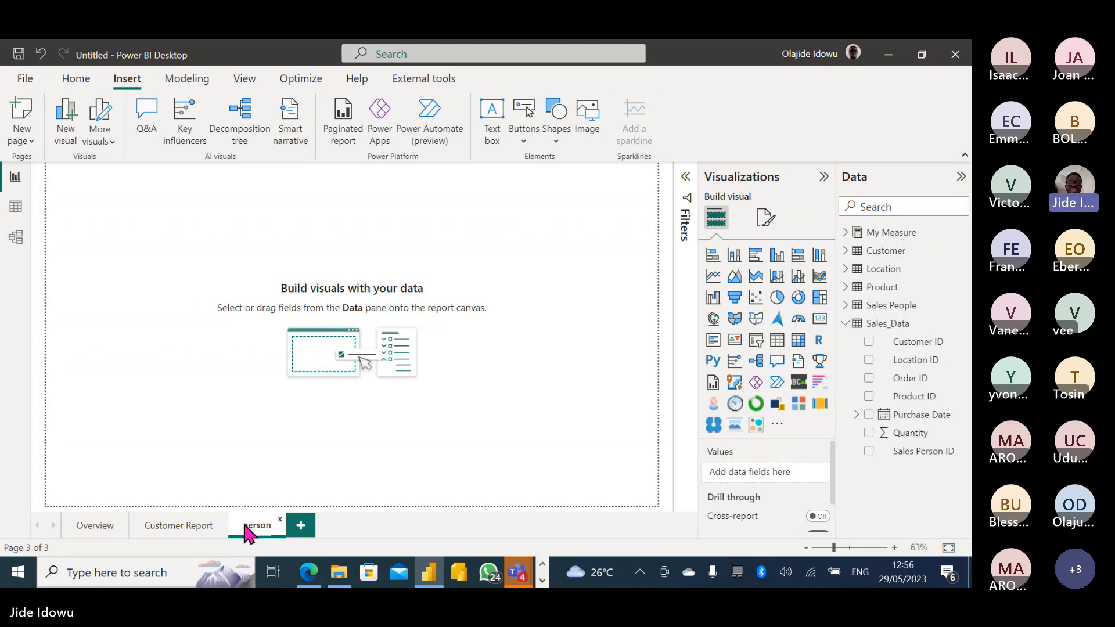
text(s Per)
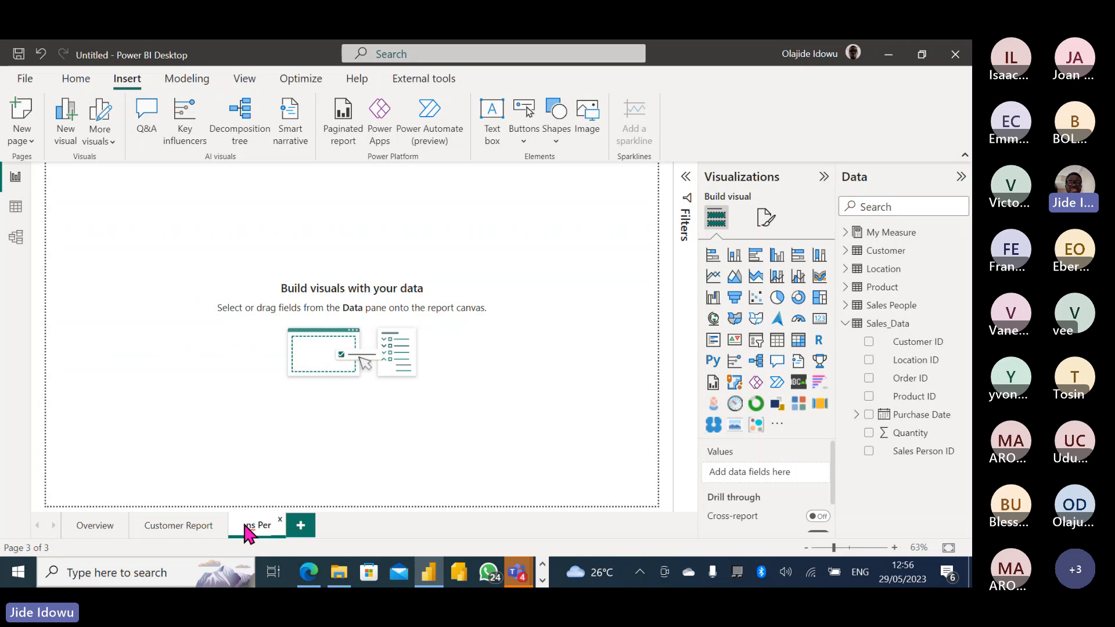
key(BackSpace)
key(BackSpace)
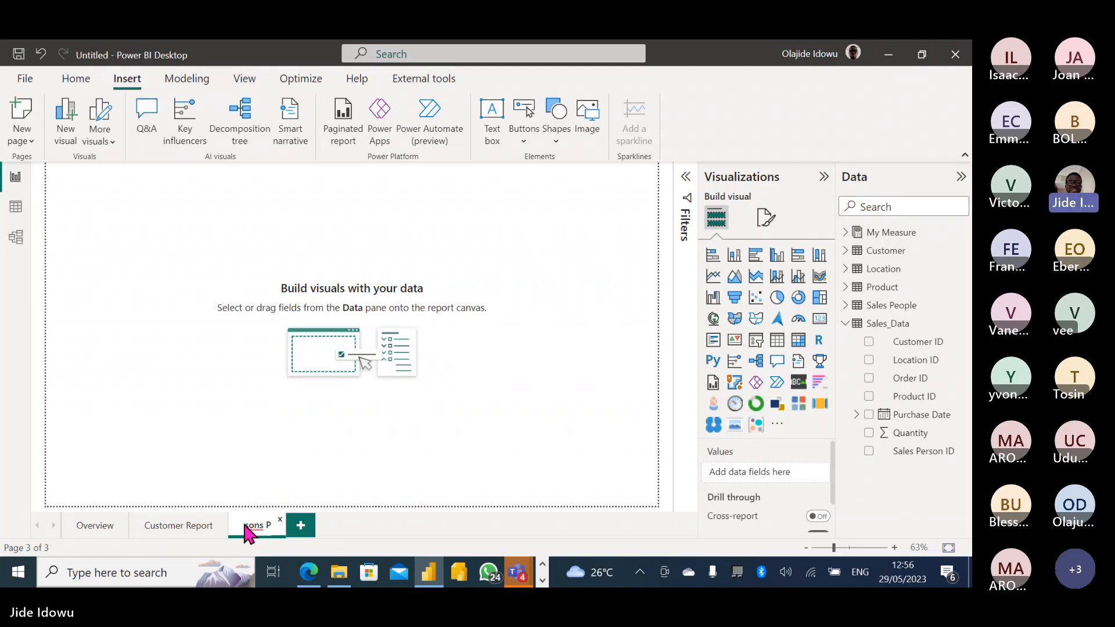
key(BackSpace)
text(R)
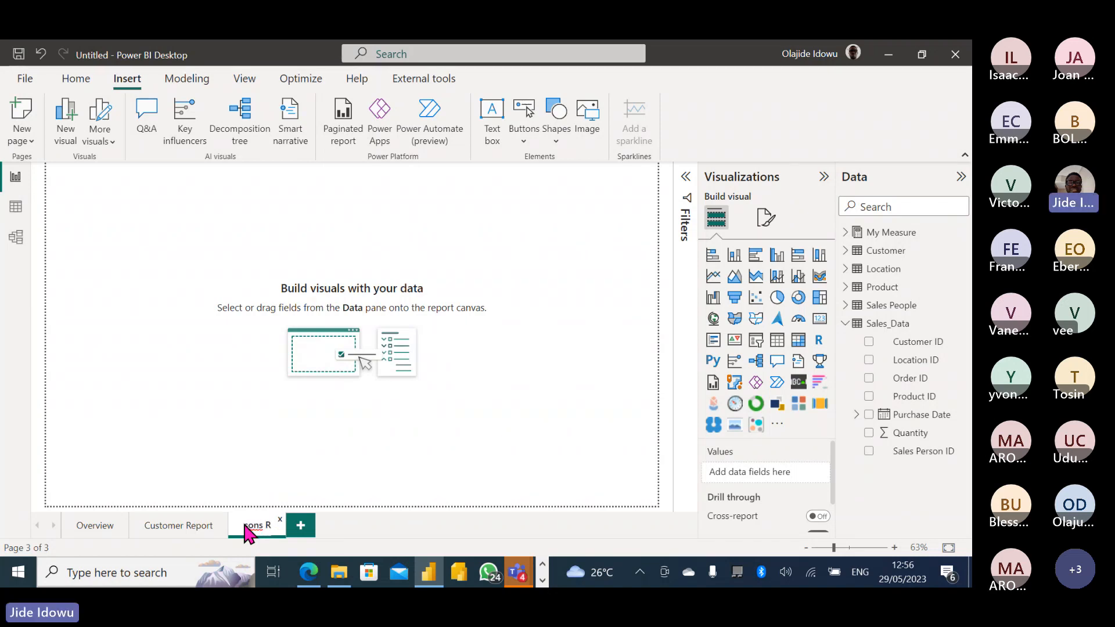
key(BackSpace)
text(Pe)
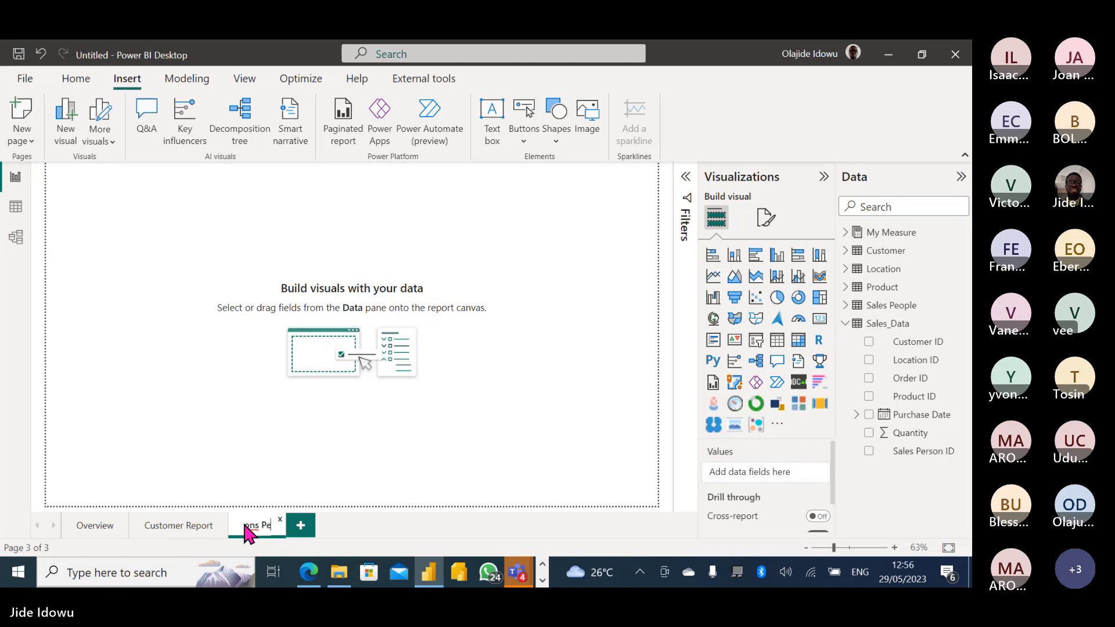
text(rformance)
key(Return)
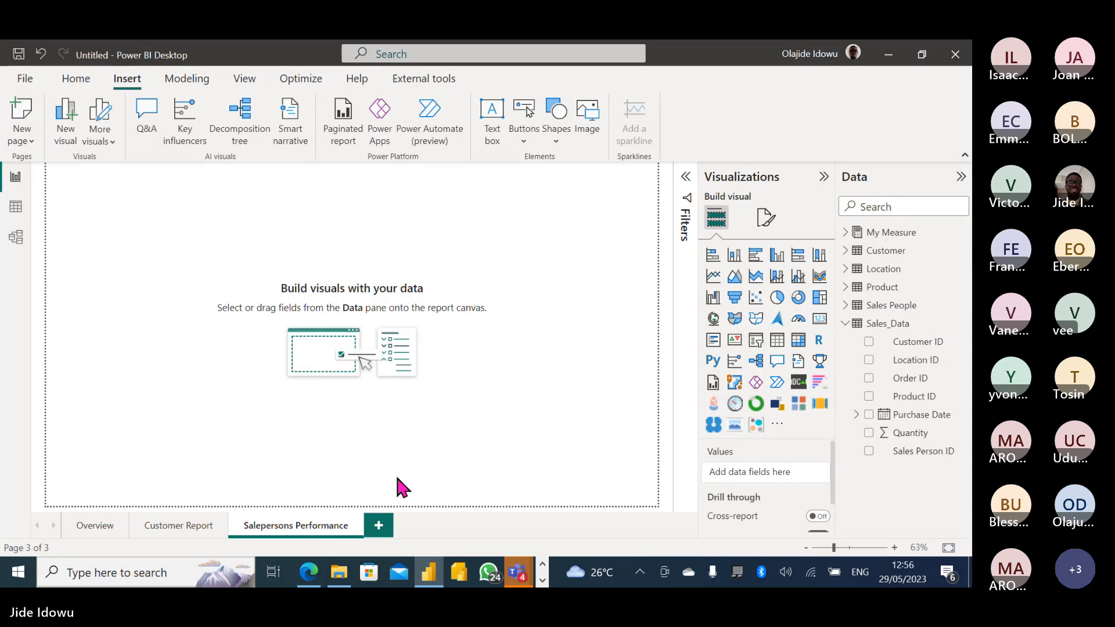
Add another new page named 'Product Report'.
click(370, 534)
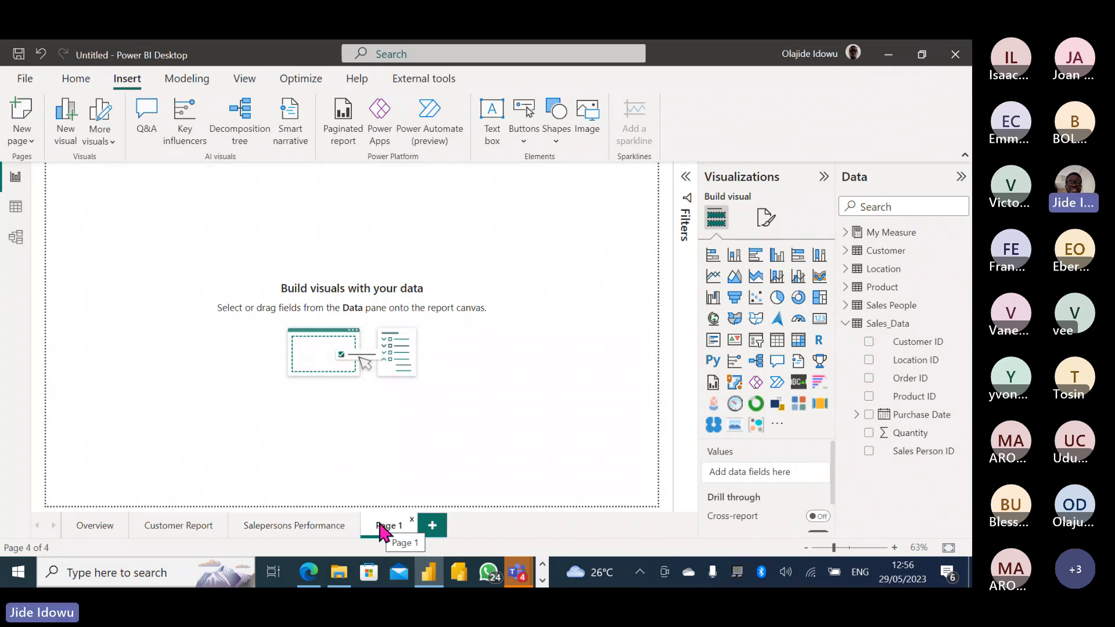
double_click(387, 524)
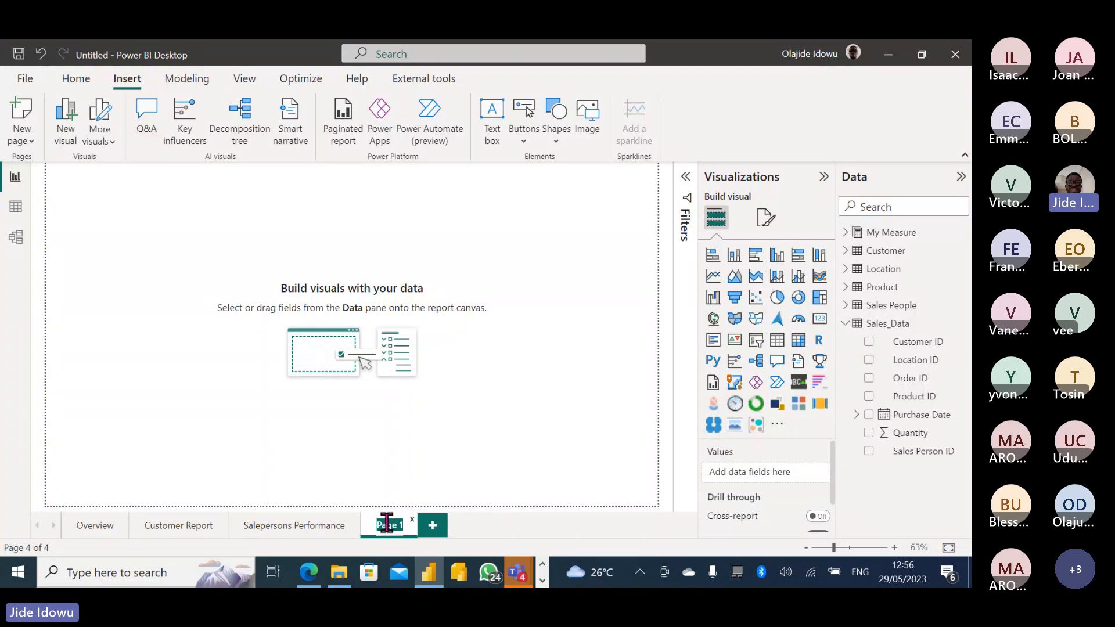
key(BackSpace)
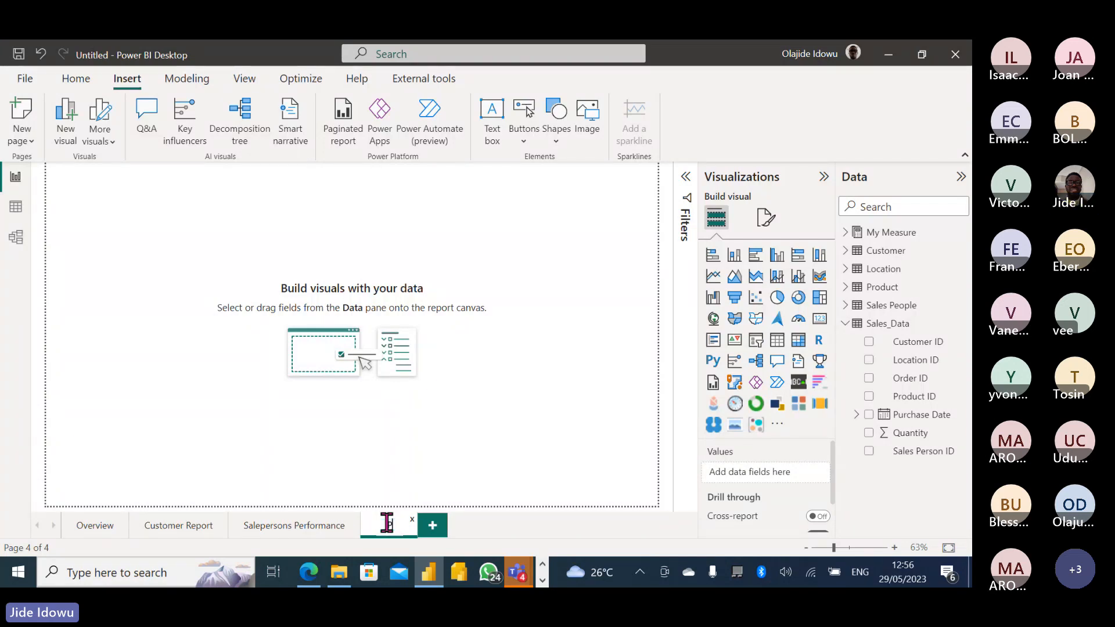
text(Product)
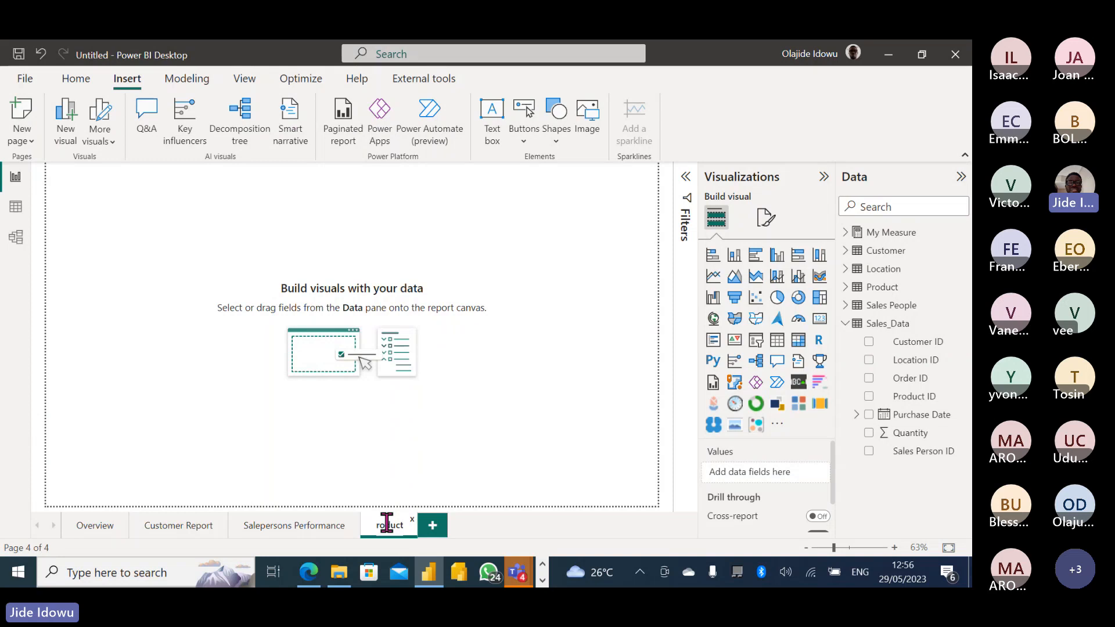
text( Re)
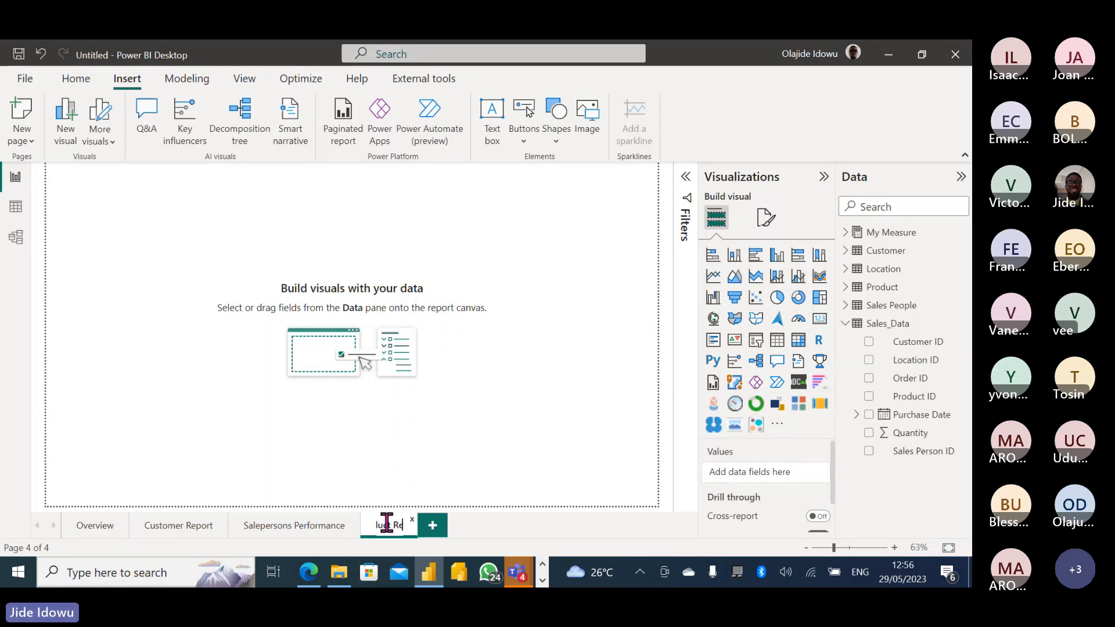
text(port)
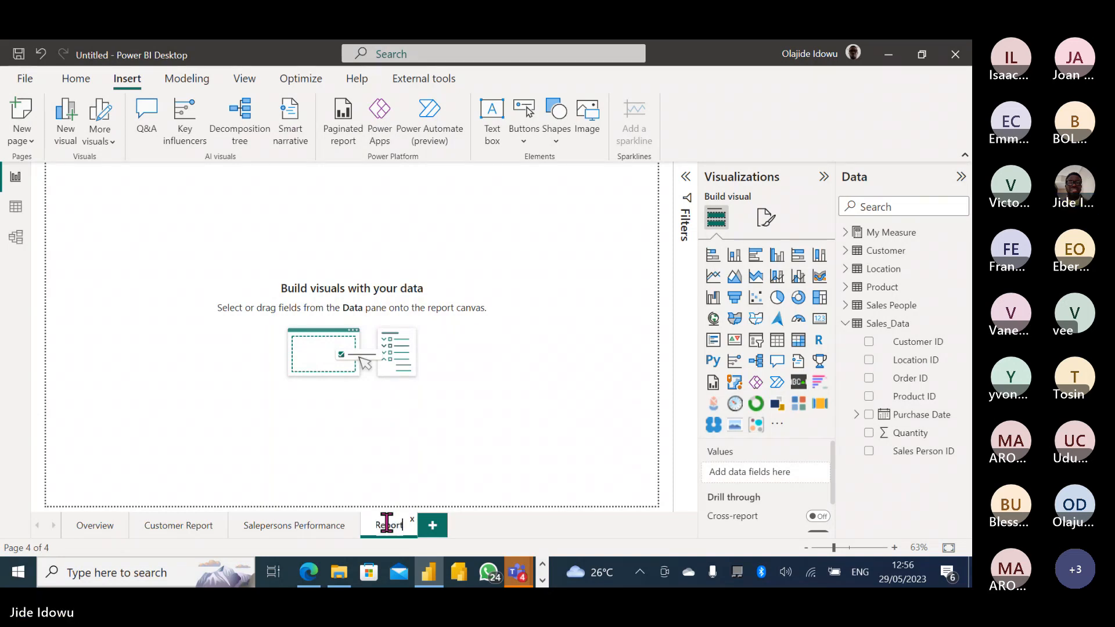
key(Return)
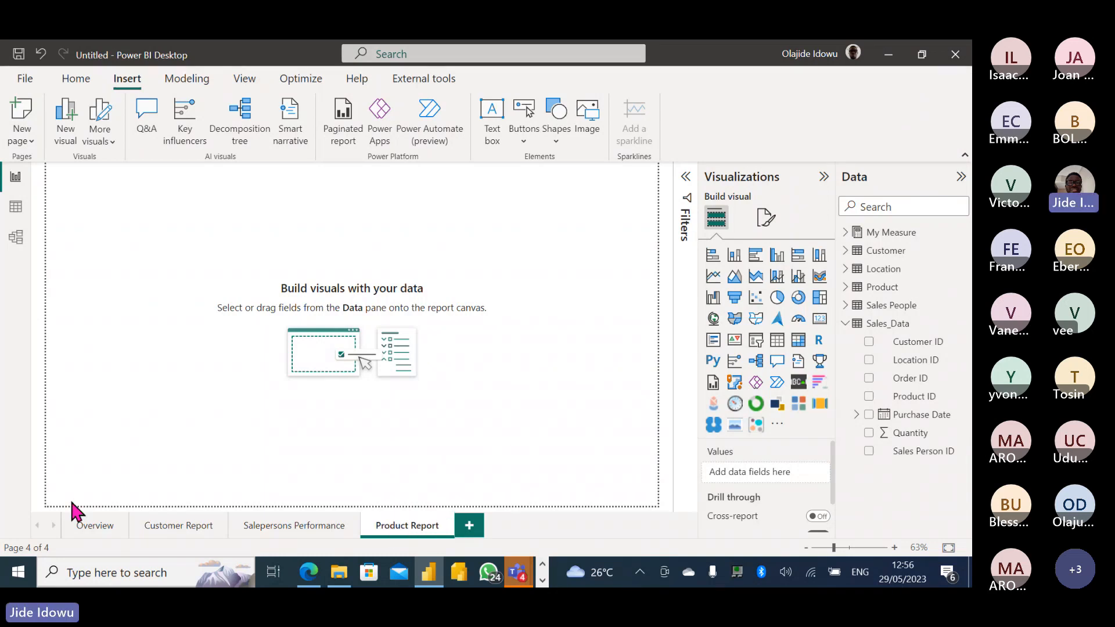
On Overview, copy the blue rectangle and arrange four bars in an evenly spaced column.
click(93, 524)
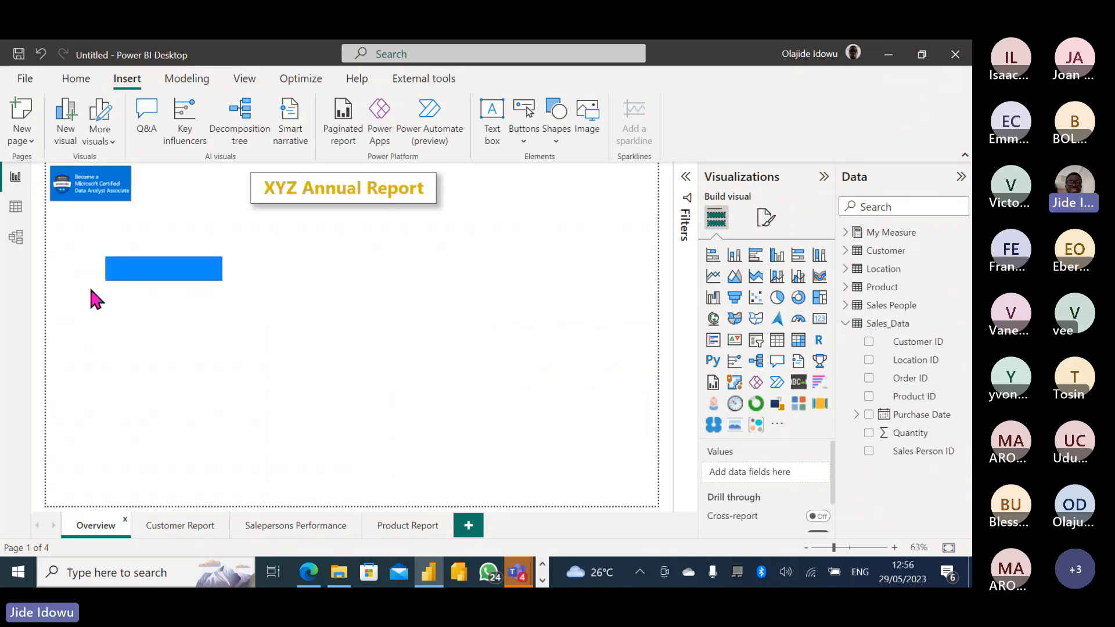
click(149, 279)
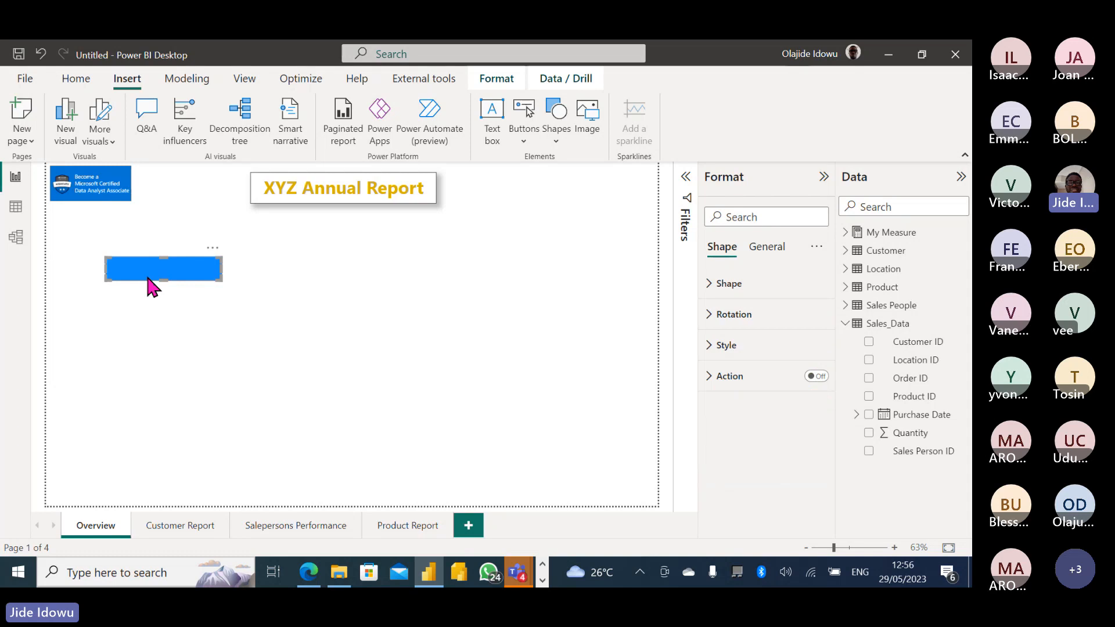
key(ctrl+c)
key(ctrl+v)
key(ctrl+v)
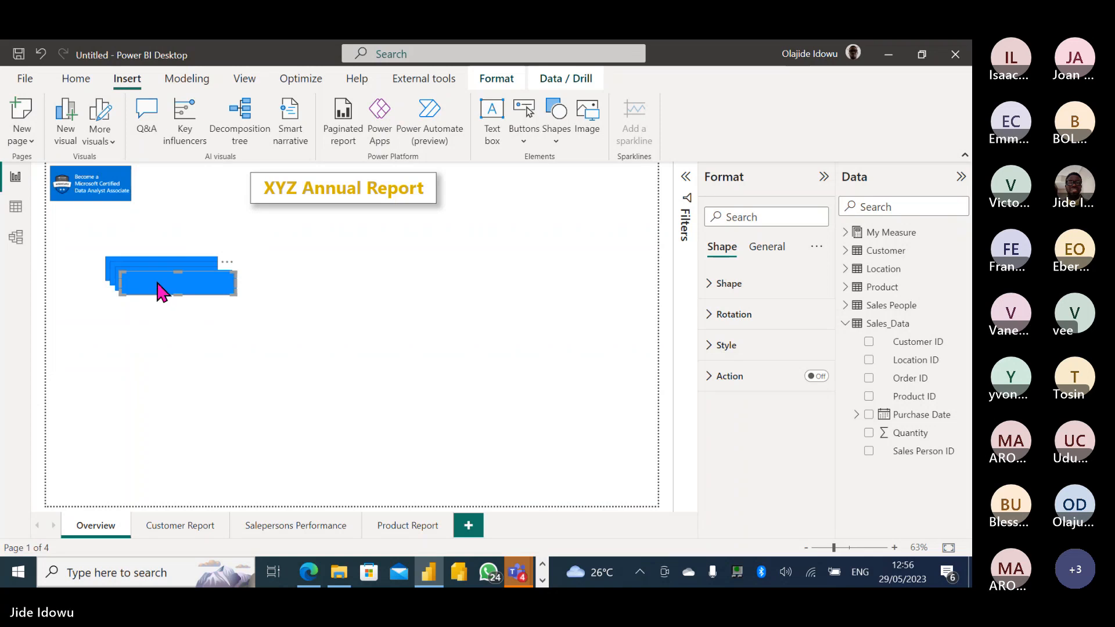
drag(157, 290, 143, 380)
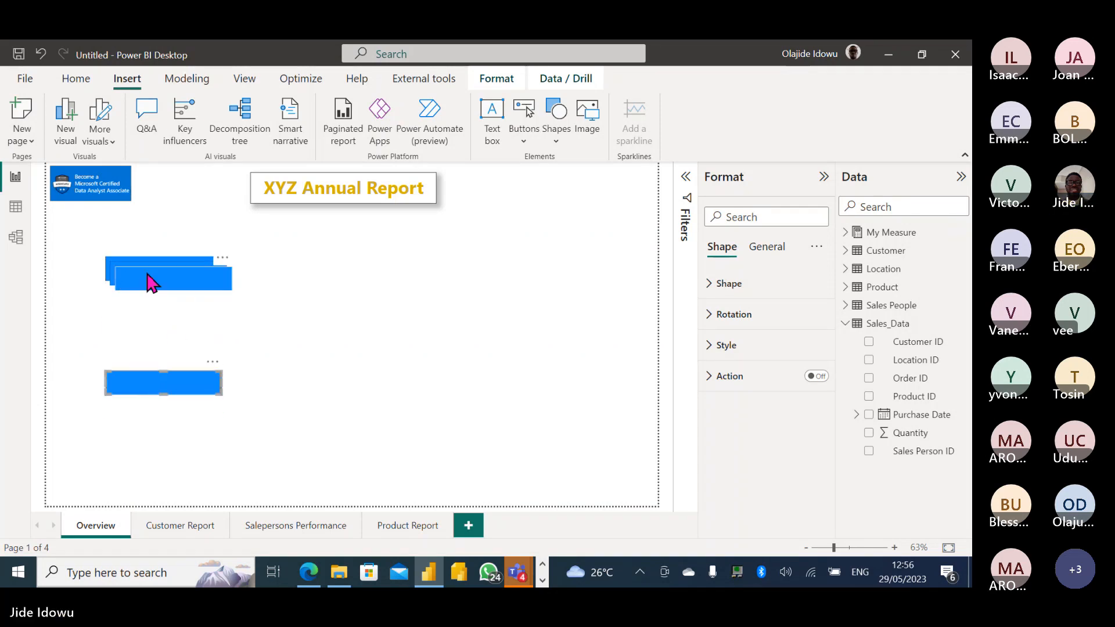
drag(149, 281, 140, 355)
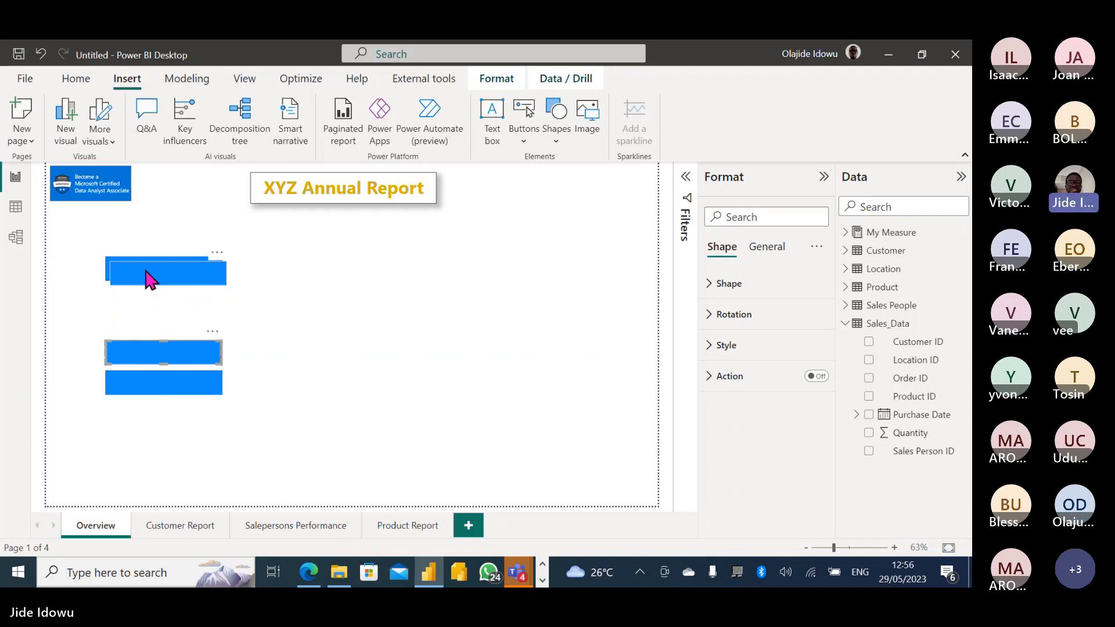
drag(146, 280, 141, 312)
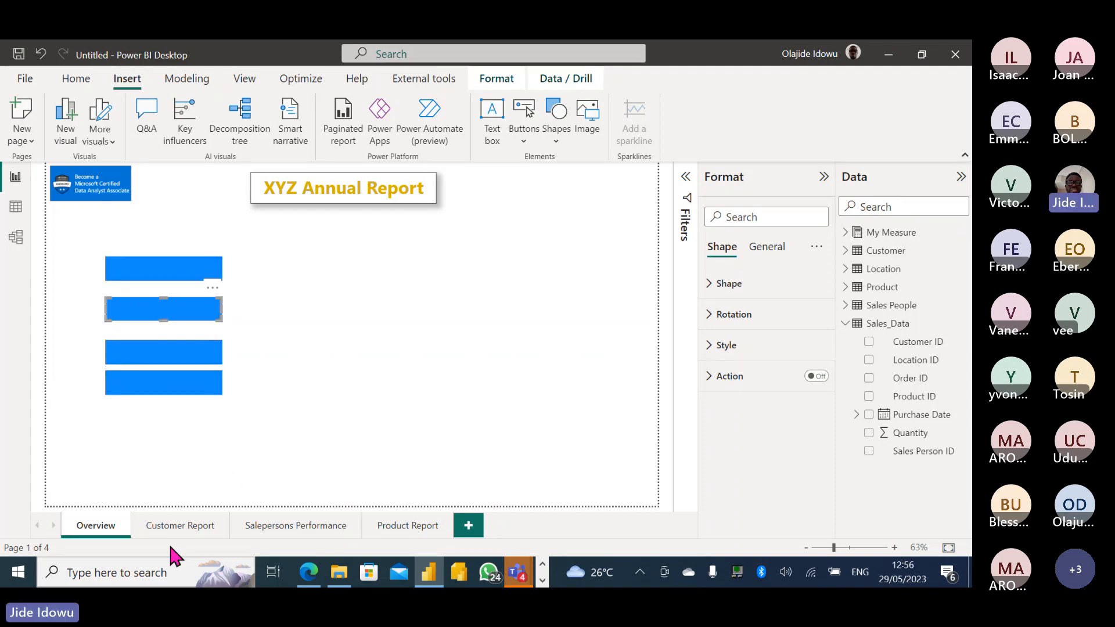
click(323, 378)
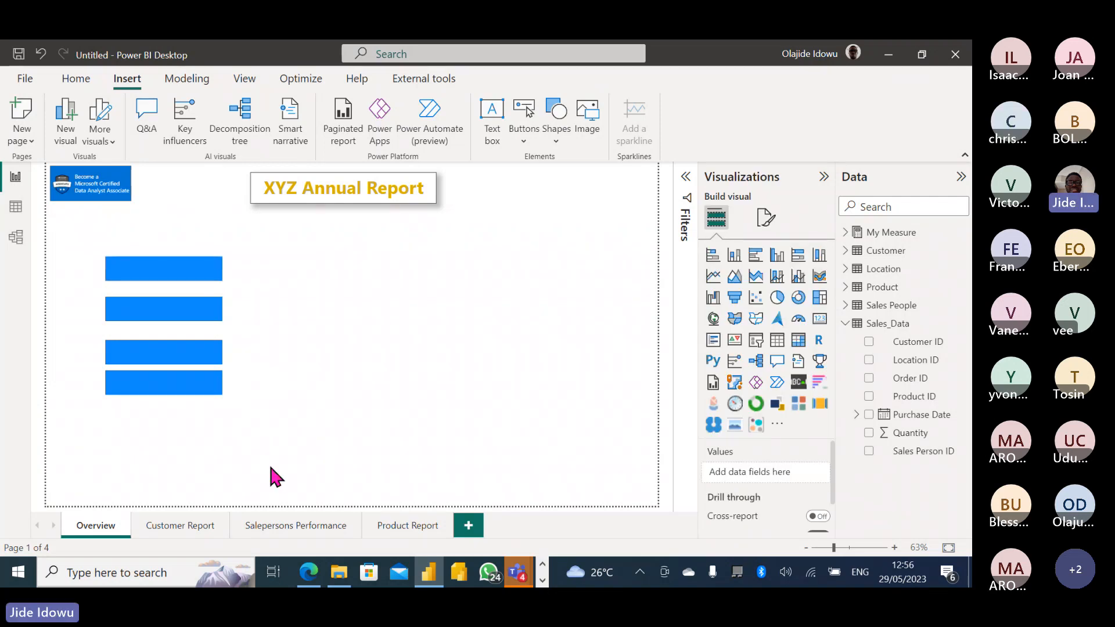
mouse_move(170, 390)
mouse_down()
mouse_move(175, 421)
mouse_move(168, 386)
mouse_up()
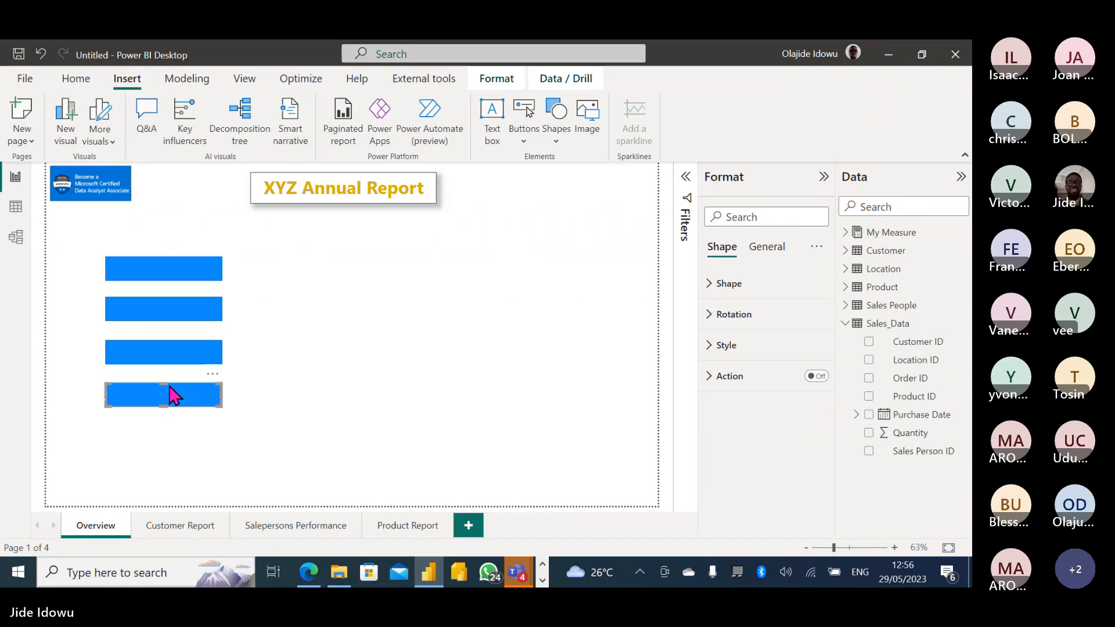
click(401, 489)
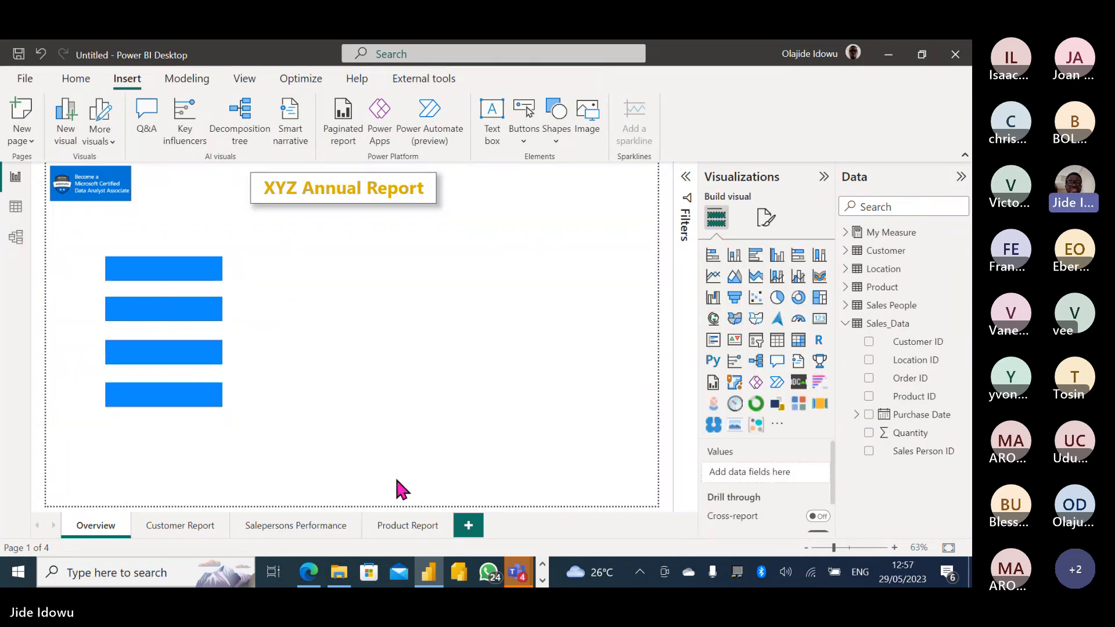
Add a fifth page named 'Location Report' after Product Report.
click(469, 526)
double_click(470, 526)
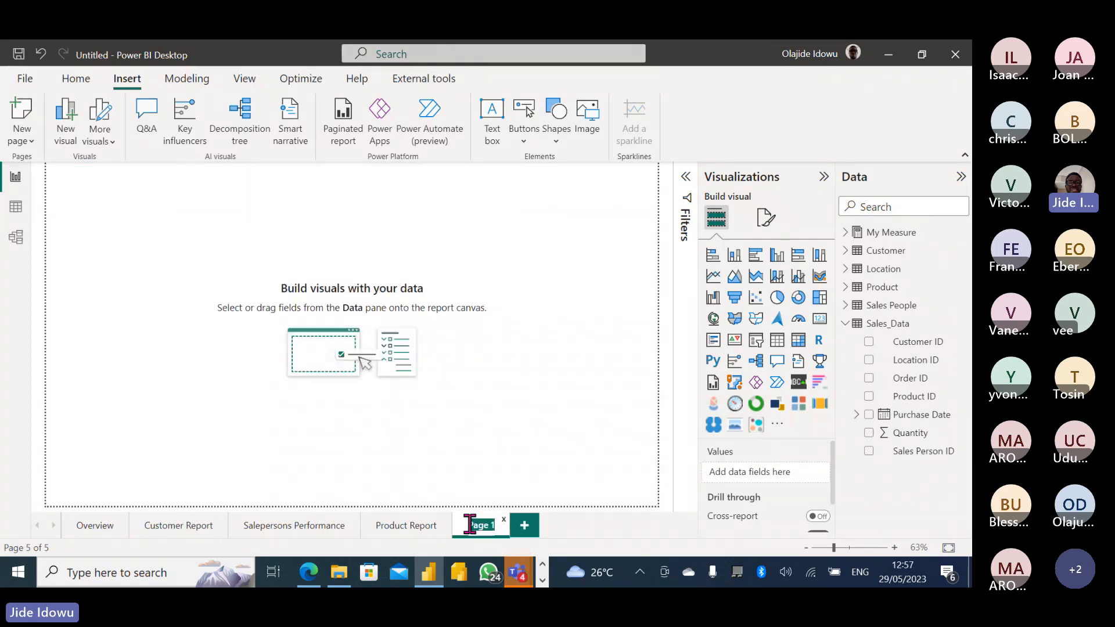
text(Locat)
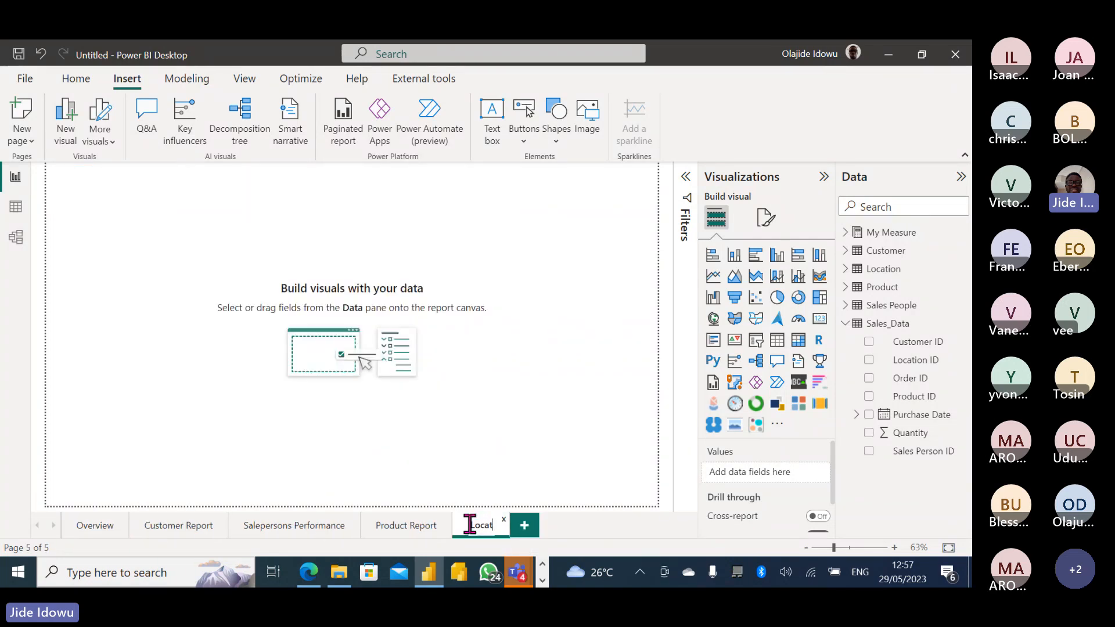
text(ion Re)
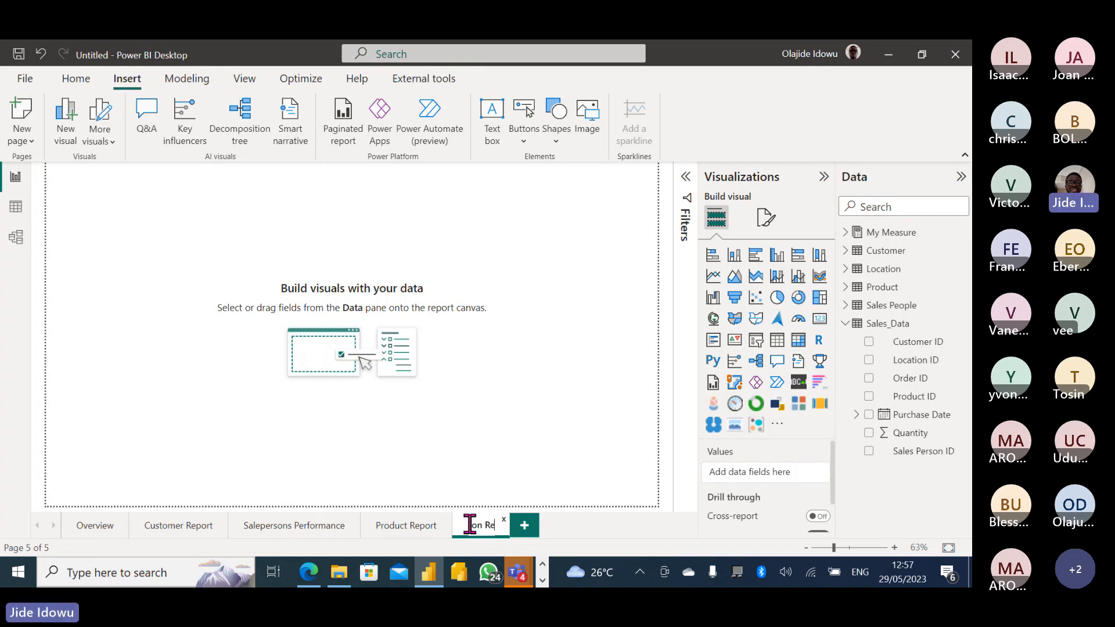
text(port)
key(Return)
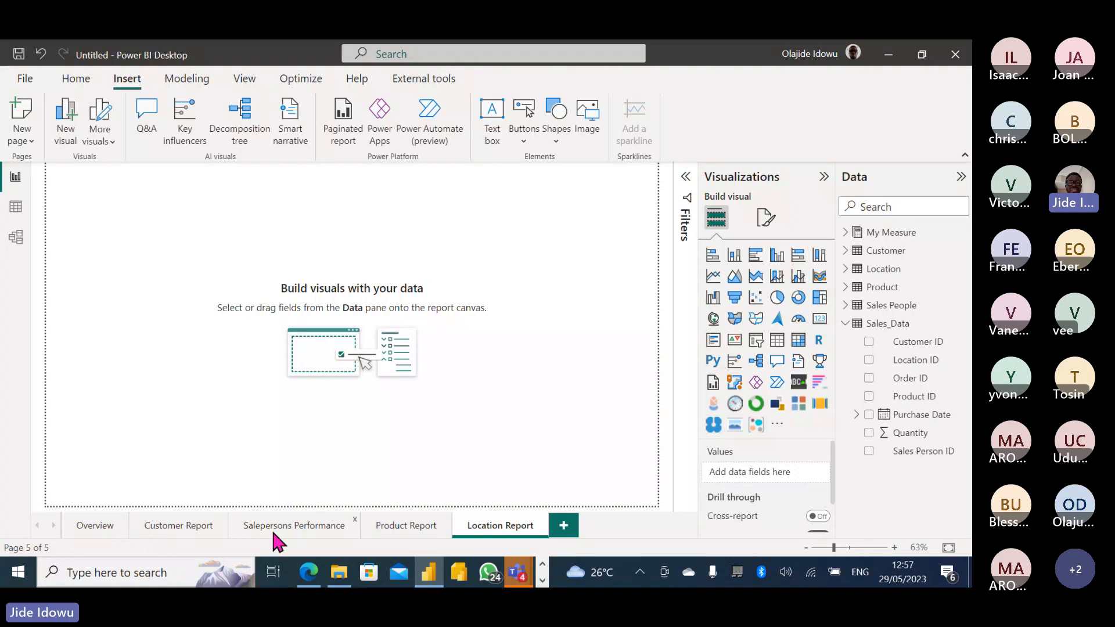
Turn on text for the top rectangle on Overview and label it 'Customer Report'.
click(97, 528)
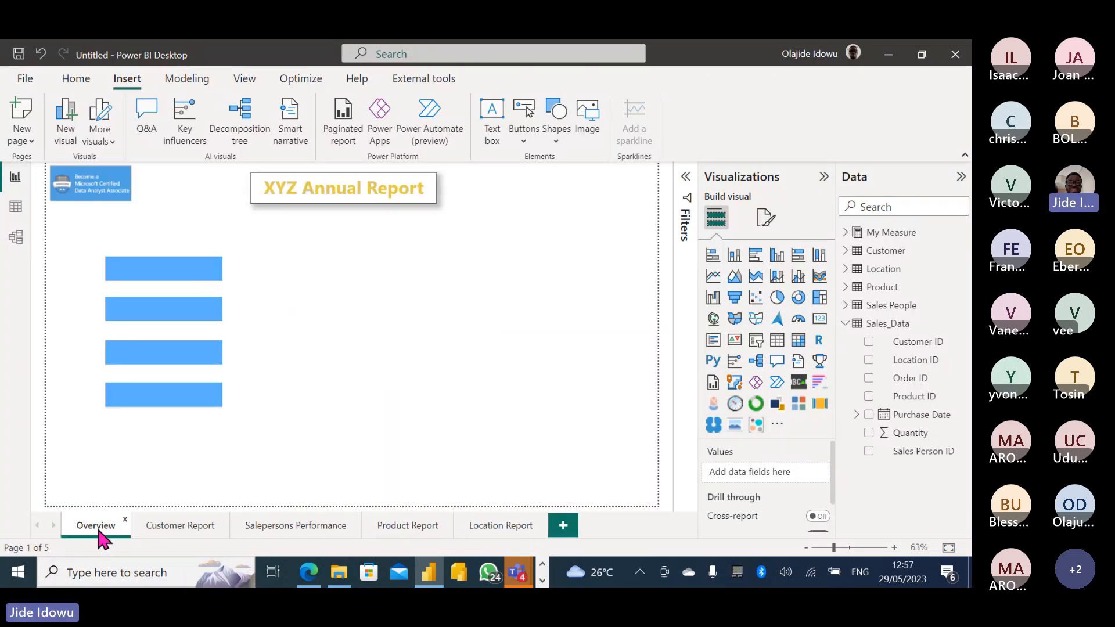
click(159, 275)
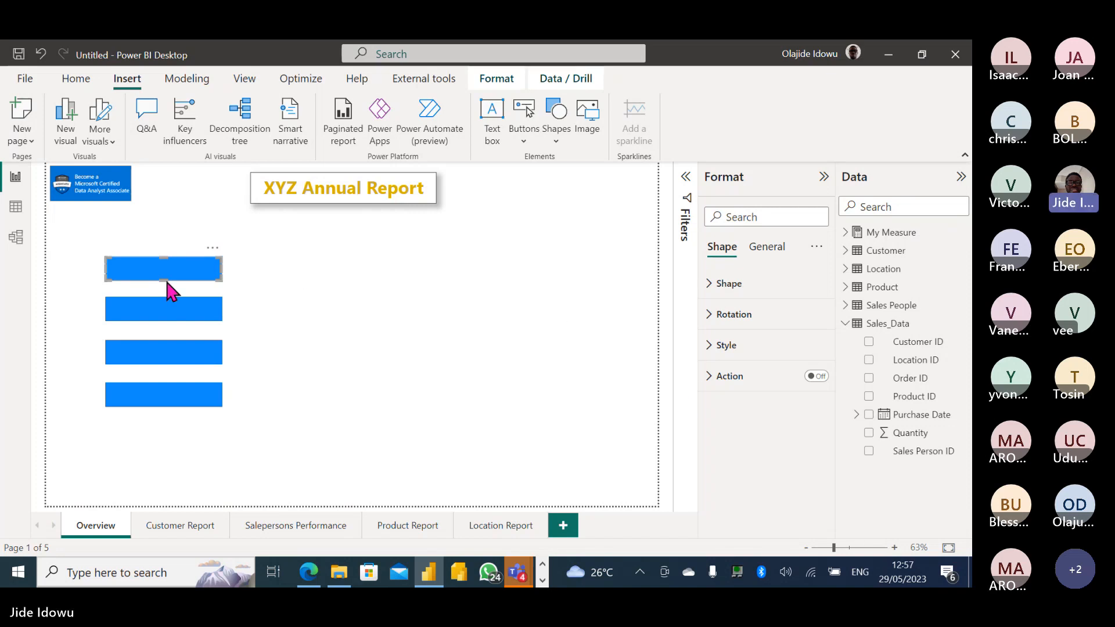
click(710, 347)
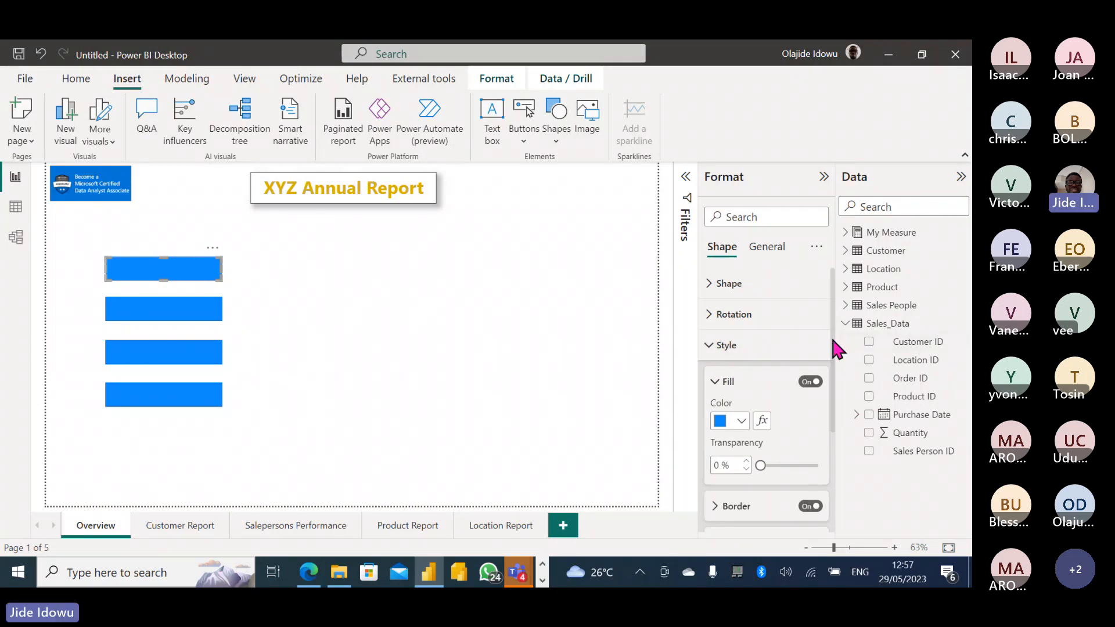
mouse_move(833, 346)
mouse_down()
mouse_move(833, 440)
mouse_move(831, 350)
mouse_up()
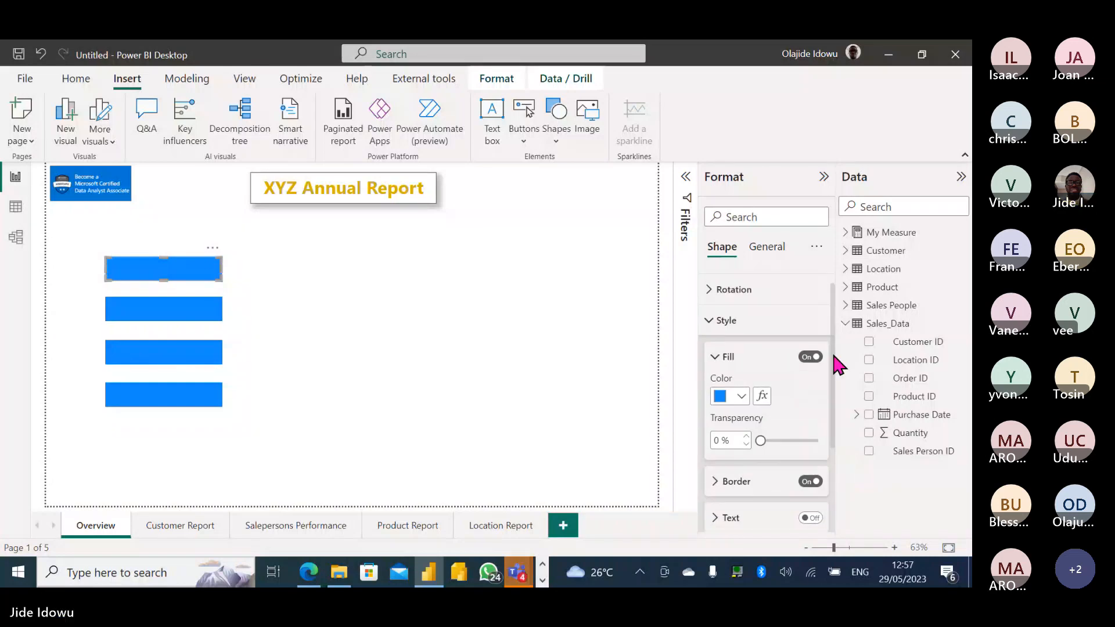
click(709, 322)
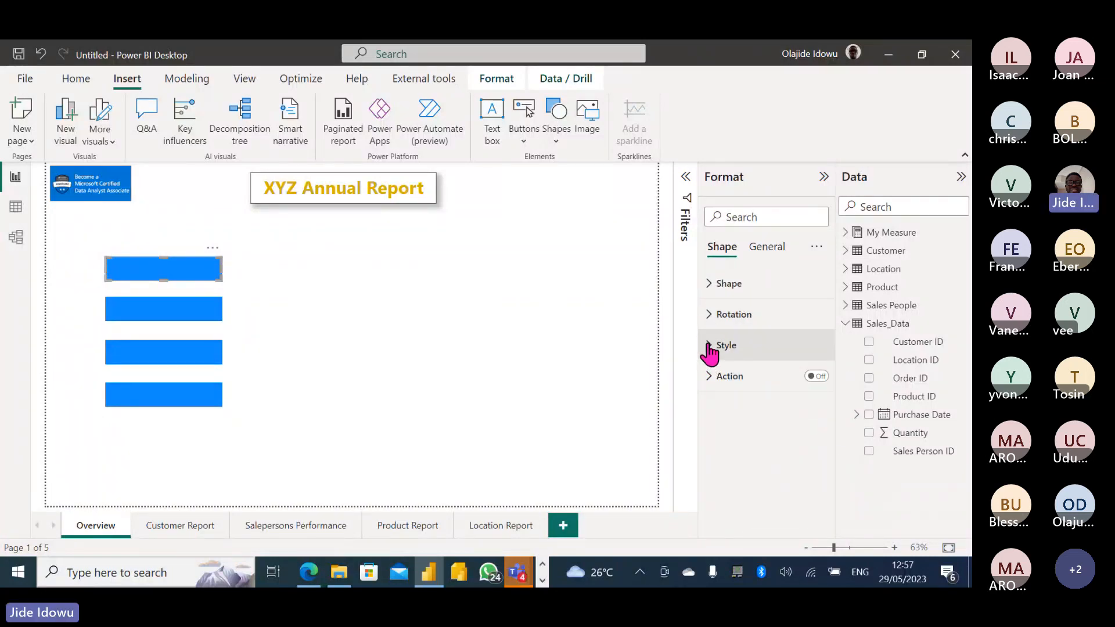
click(707, 348)
drag(830, 361, 840, 478)
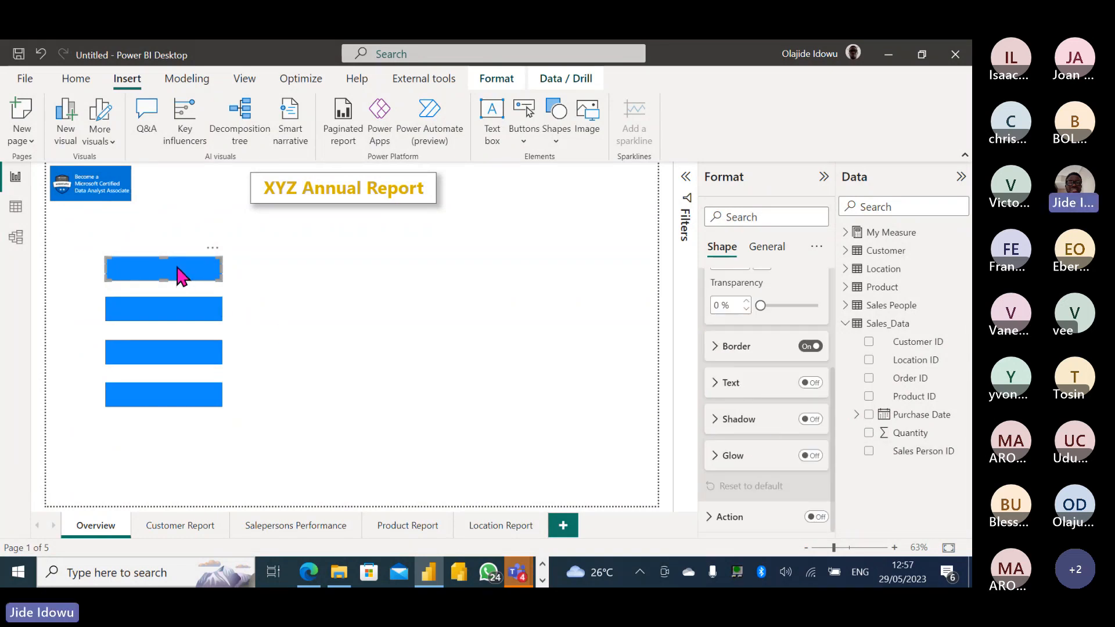
click(811, 384)
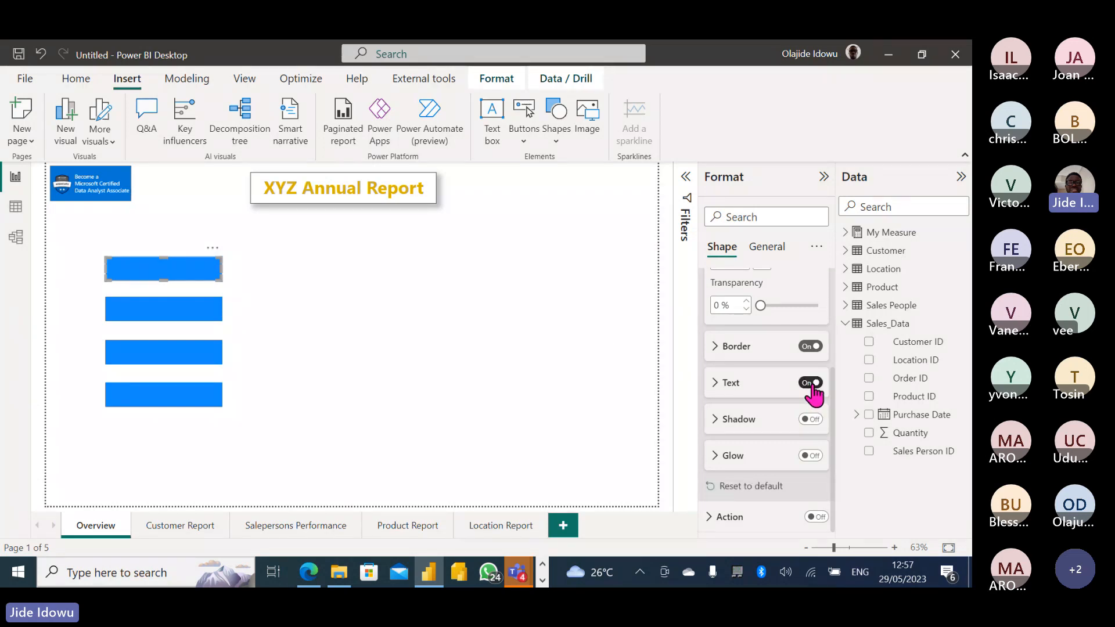
click(721, 384)
click(737, 418)
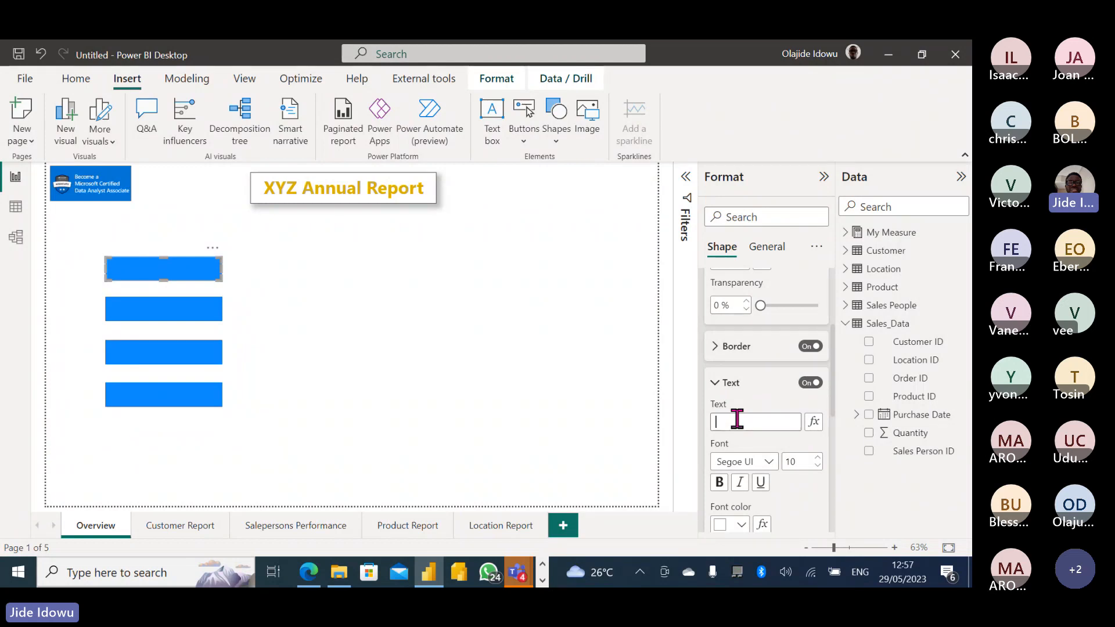
text(Customer Re)
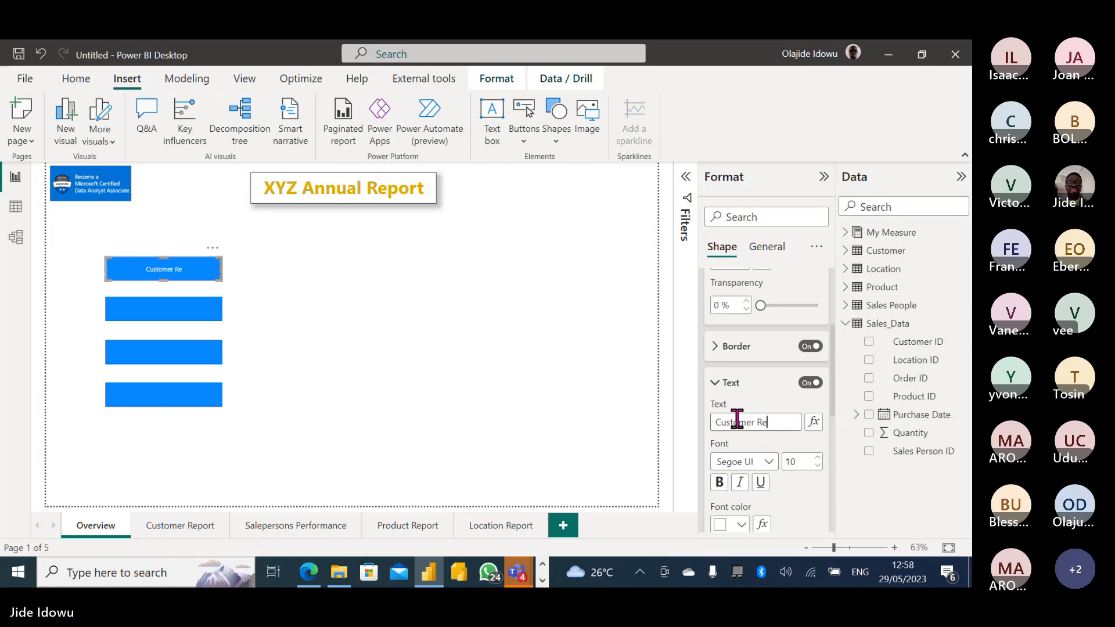
text(port)
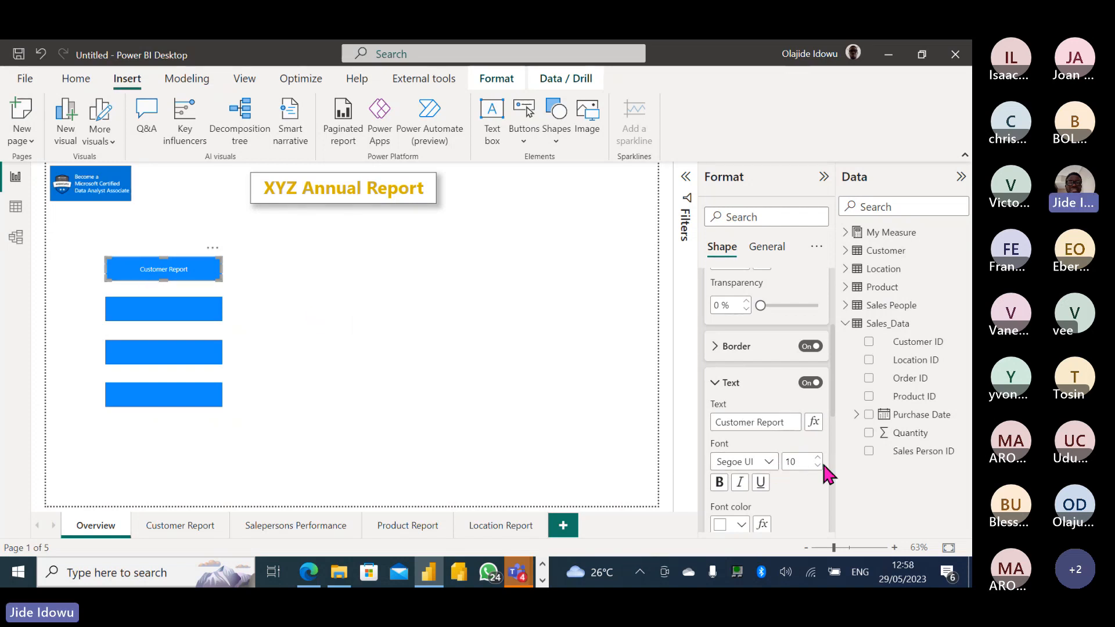
Set the rectangle label's font to Segoe UI Bold at size 15.
click(770, 461)
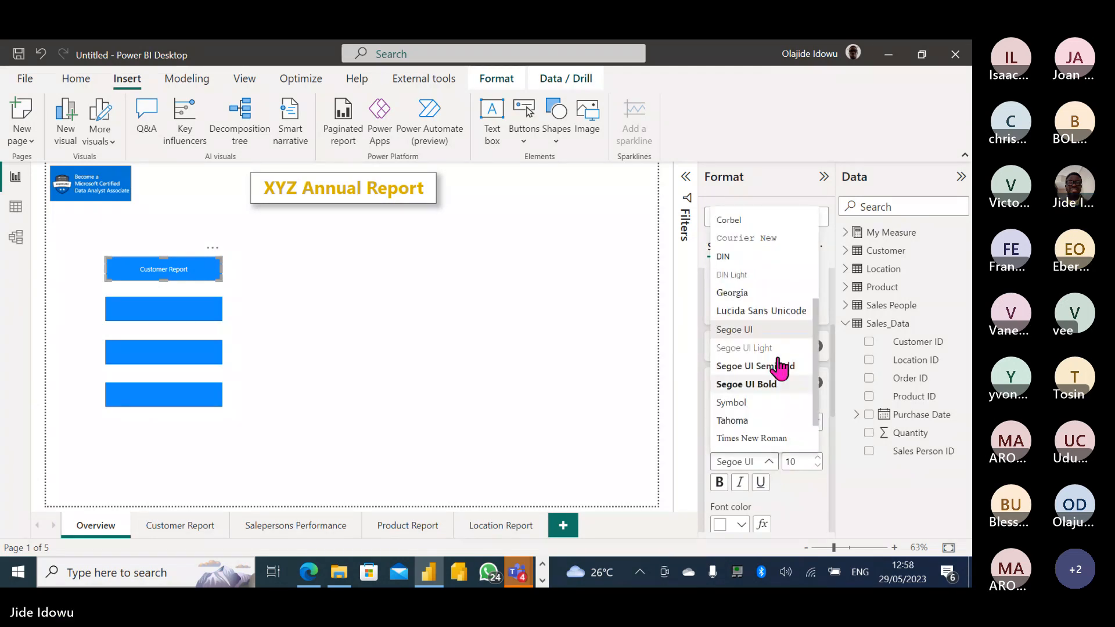
click(769, 385)
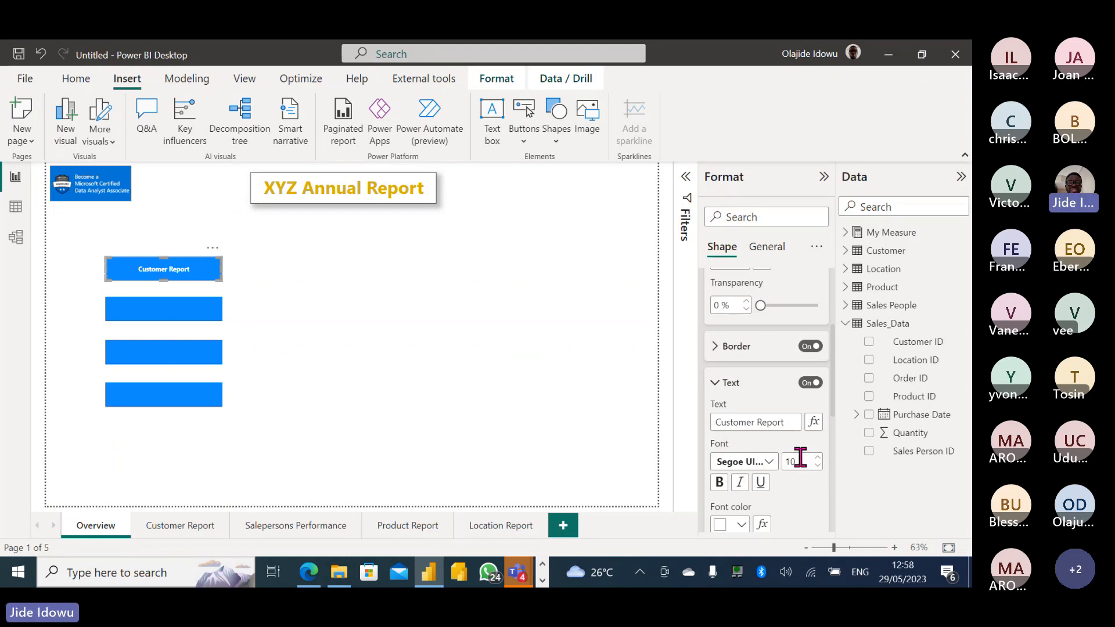
drag(800, 457, 775, 459)
text(13)
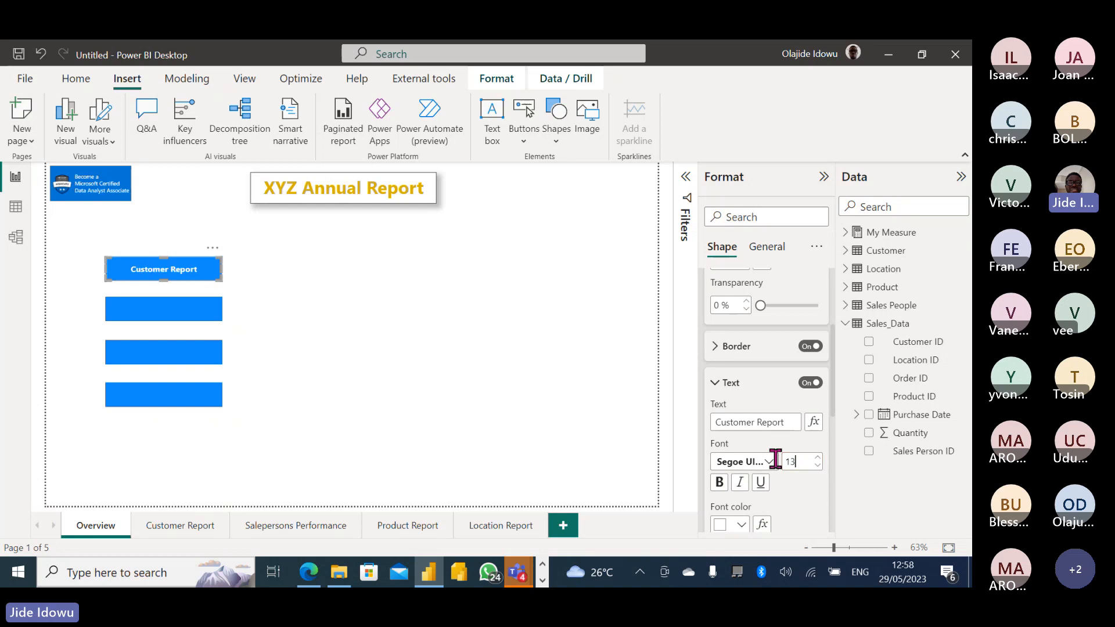
key(BackSpace)
text(5)
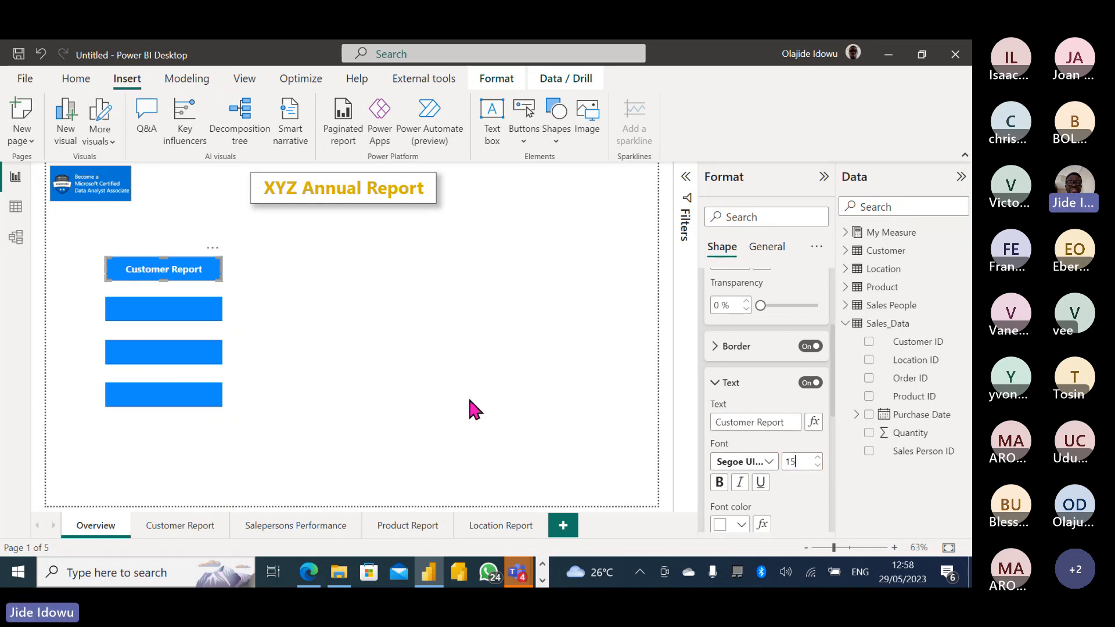
Label the second blue rectangle 'Salesperson Report' in bold, size 15 text.
click(181, 319)
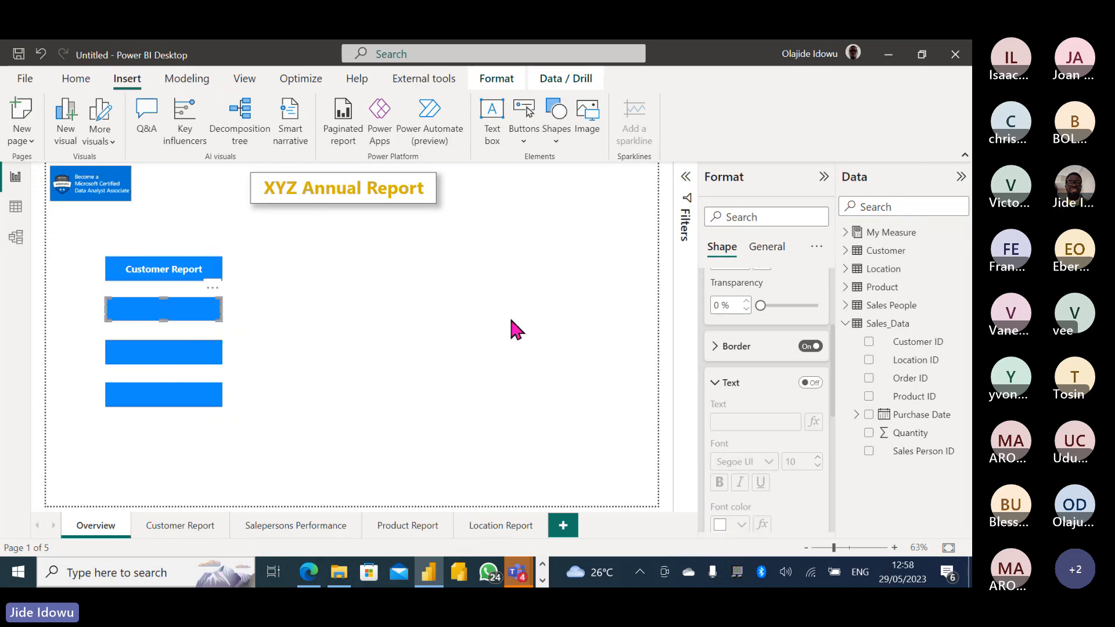
click(813, 384)
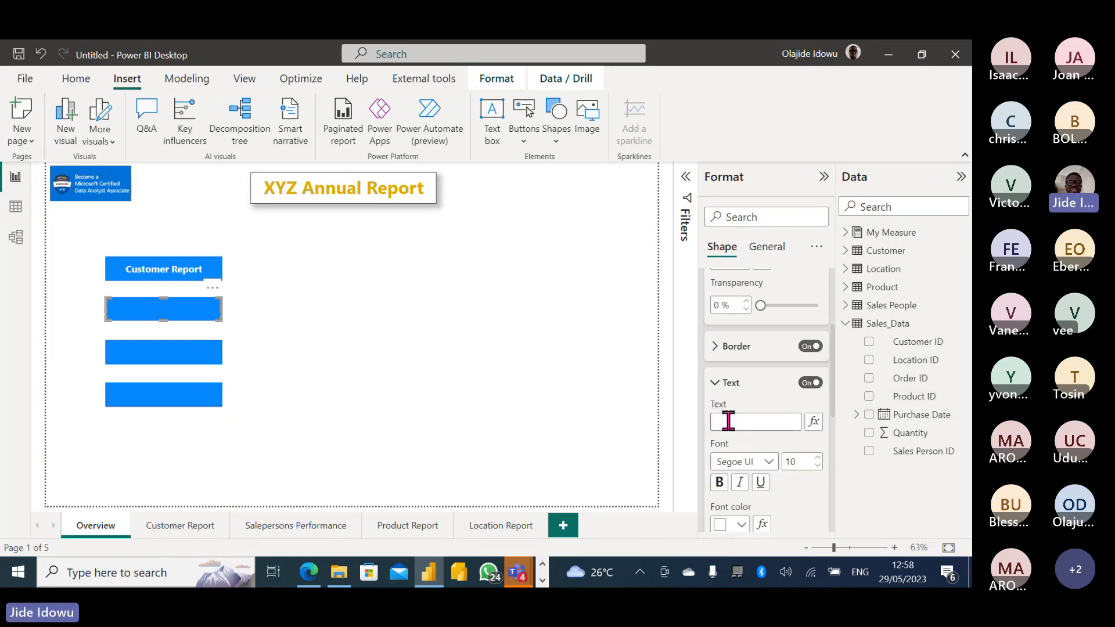
click(727, 421)
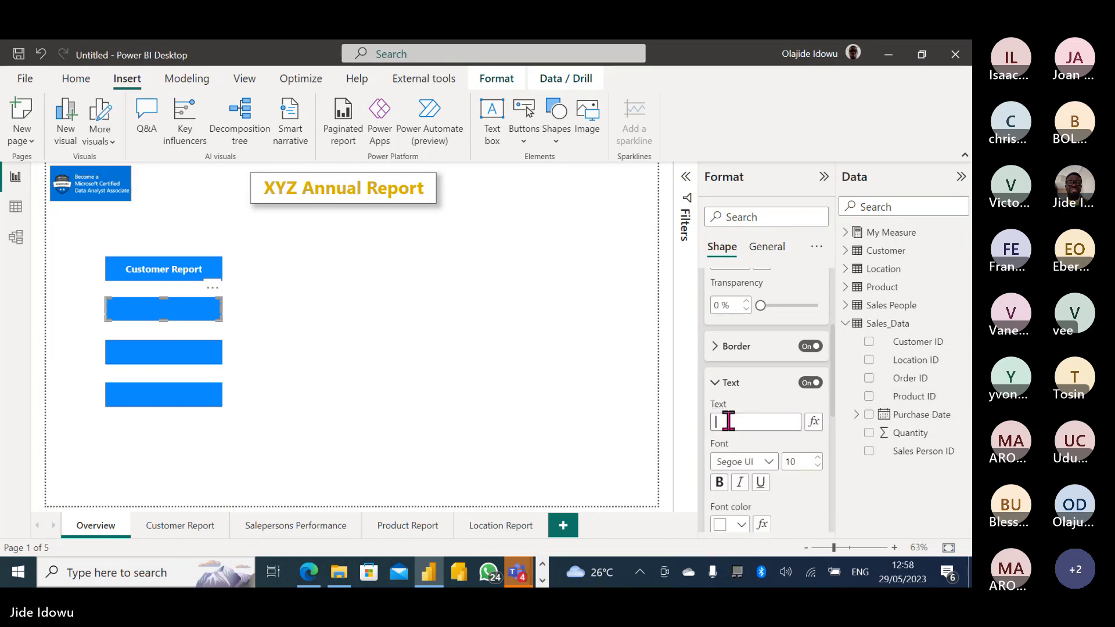
text(Salesp)
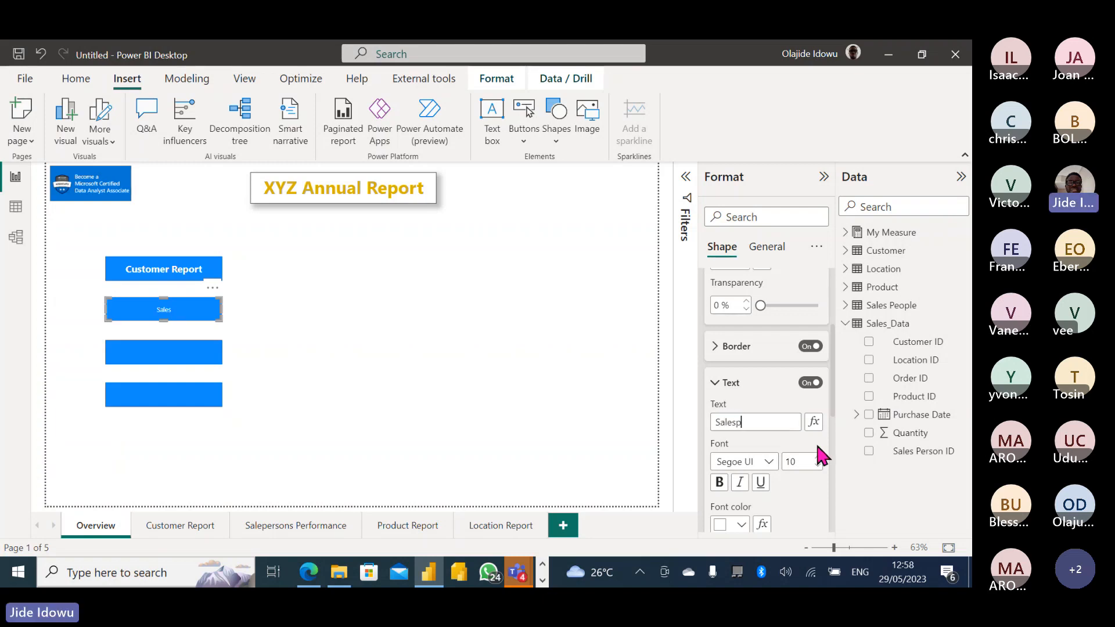
text(erson)
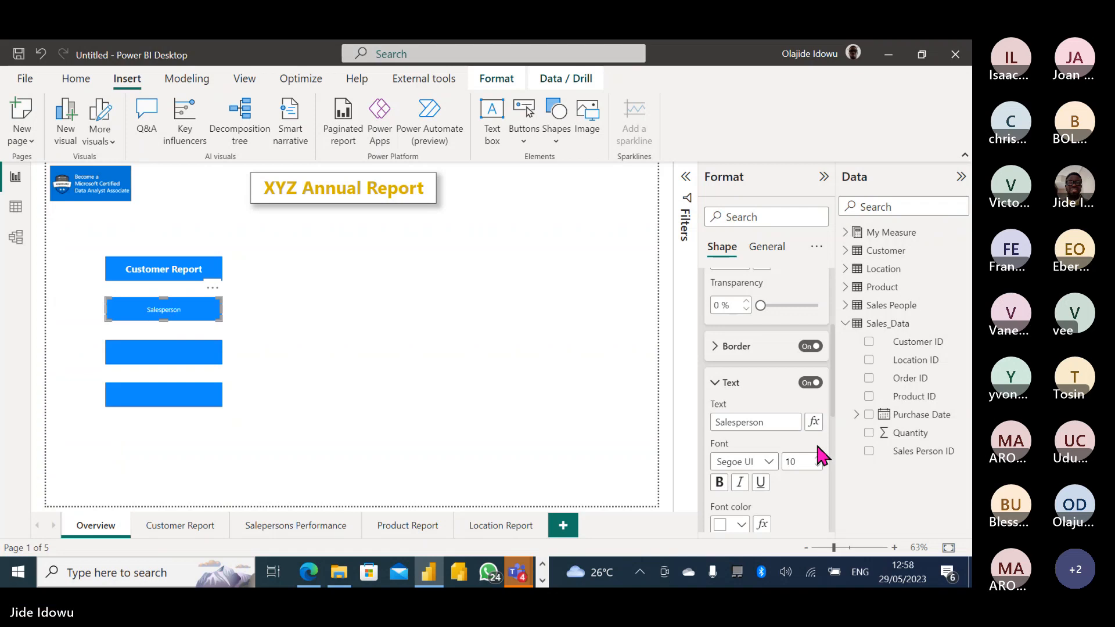
text( Rep)
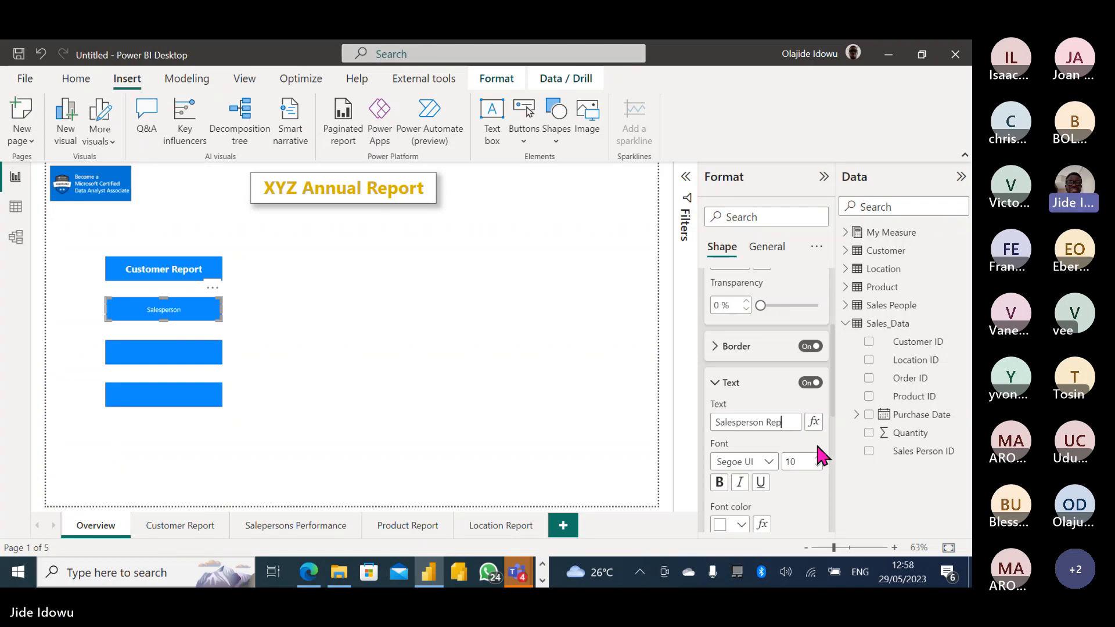
text(ort)
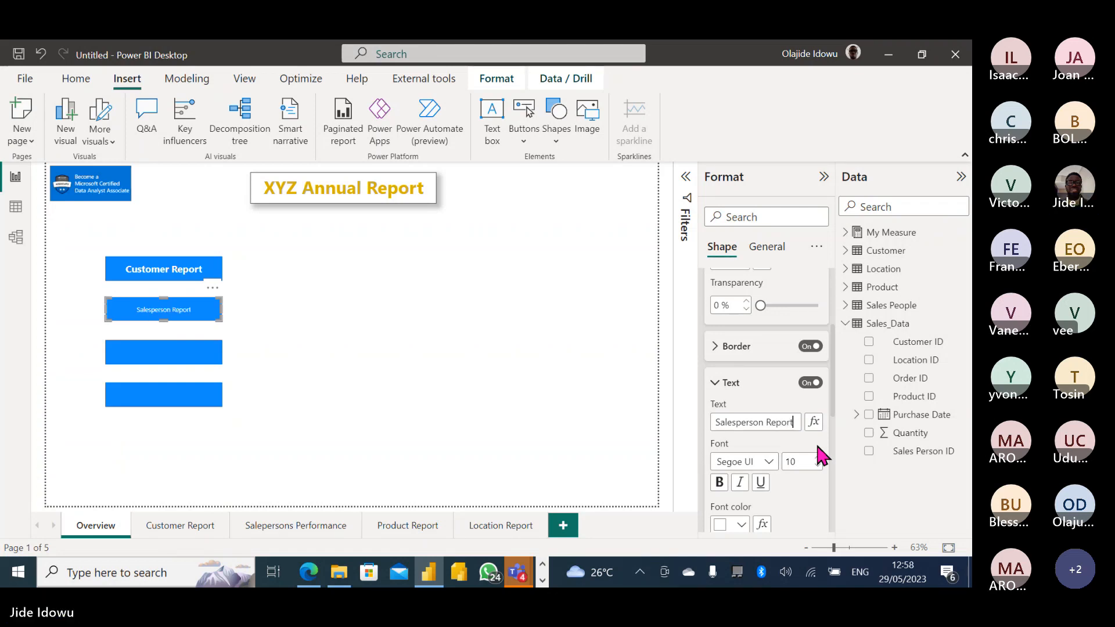
drag(805, 457, 788, 462)
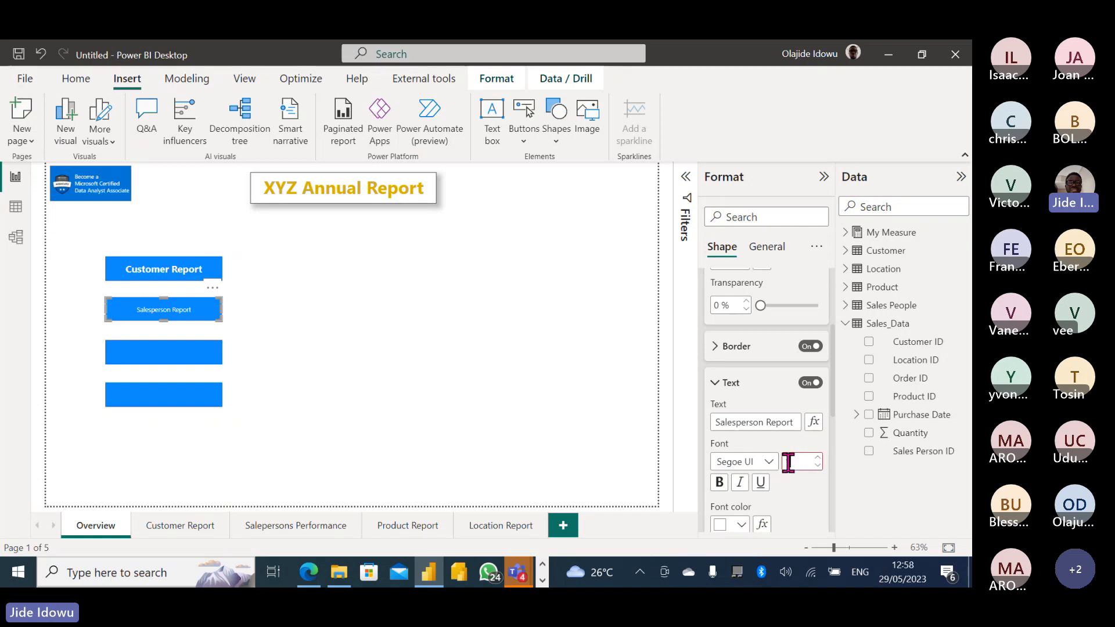
text(15)
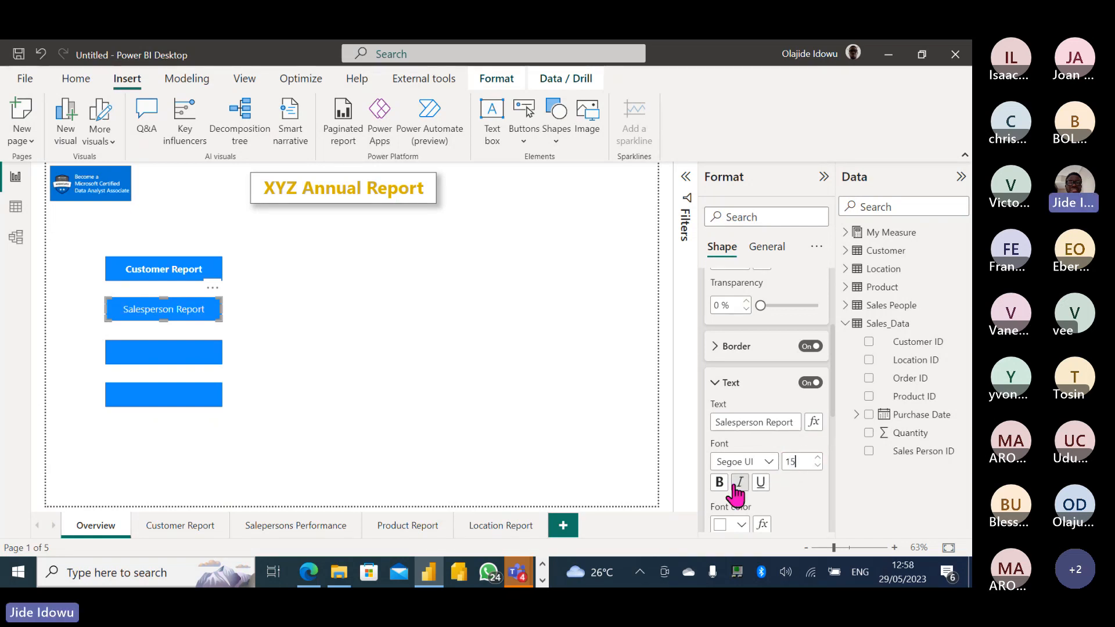
click(769, 462)
click(751, 386)
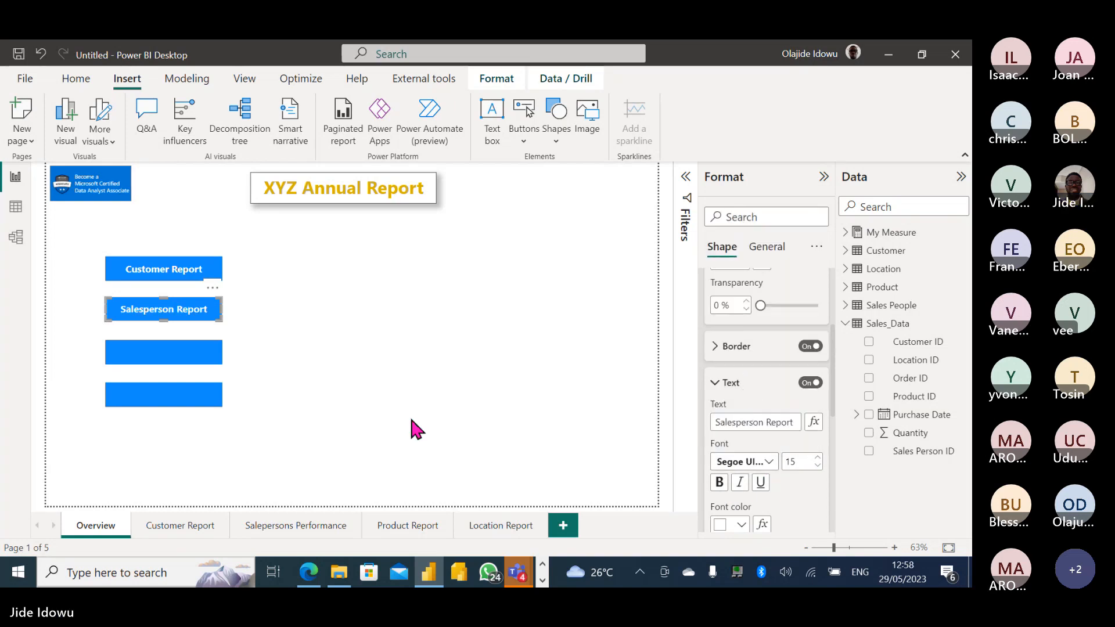
Label the third blue rectangle 'Product Report' in bold, size 15 text.
click(178, 357)
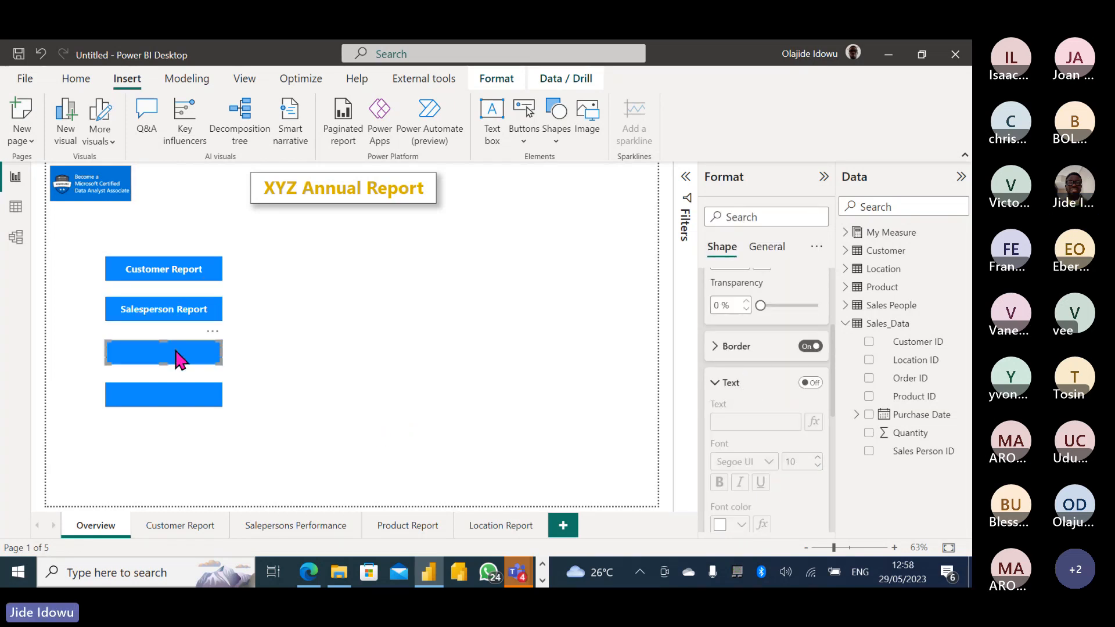
click(812, 382)
click(813, 382)
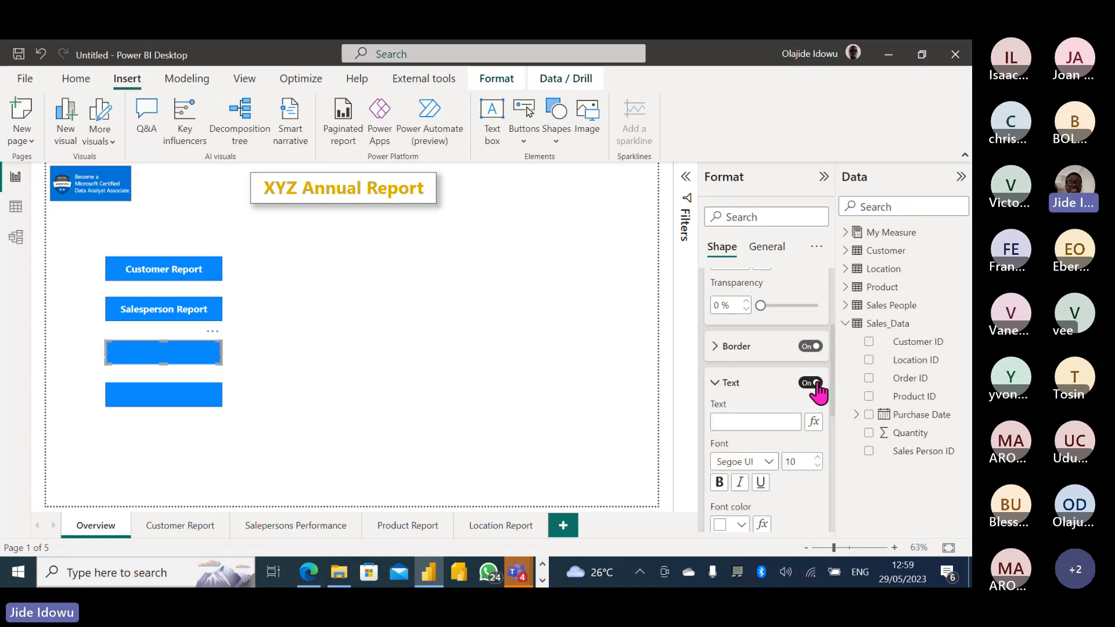
click(735, 422)
text(Product)
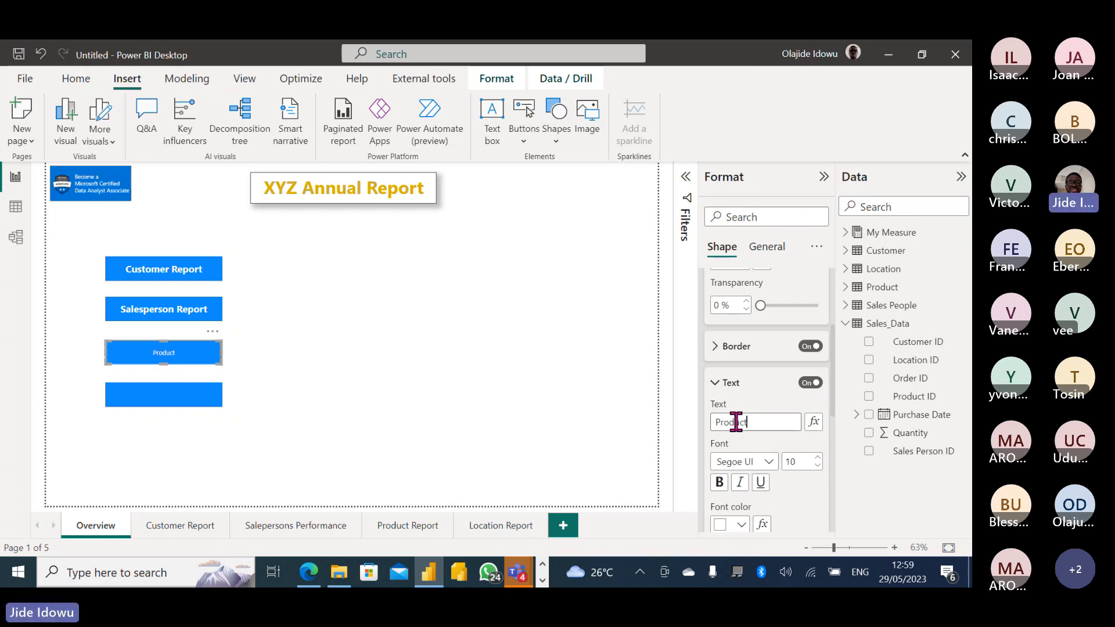
text( Report)
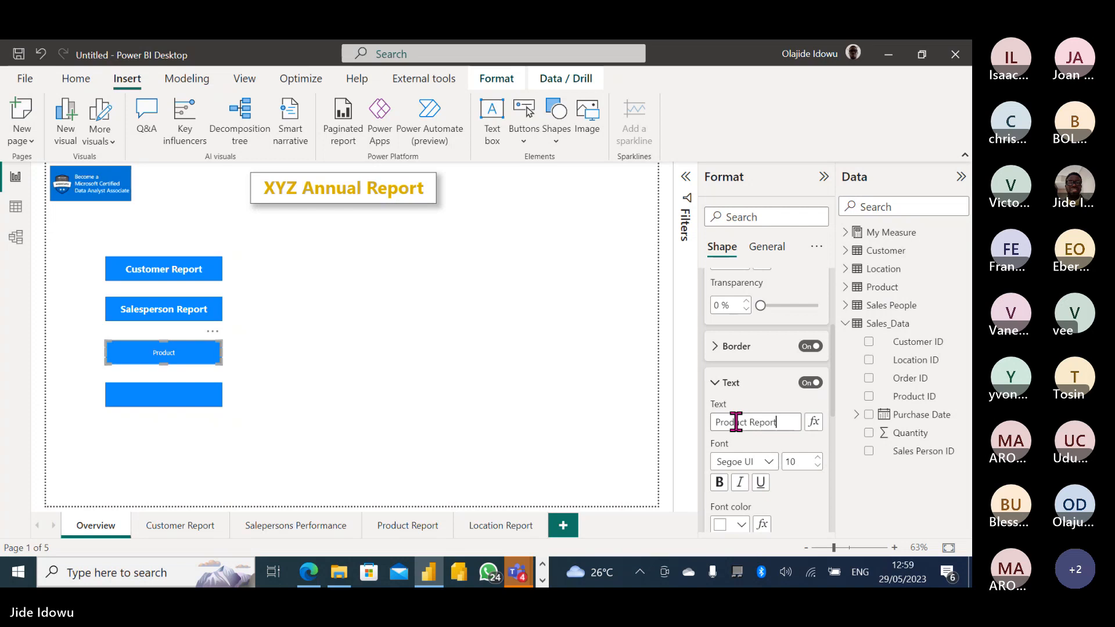
click(769, 462)
click(761, 384)
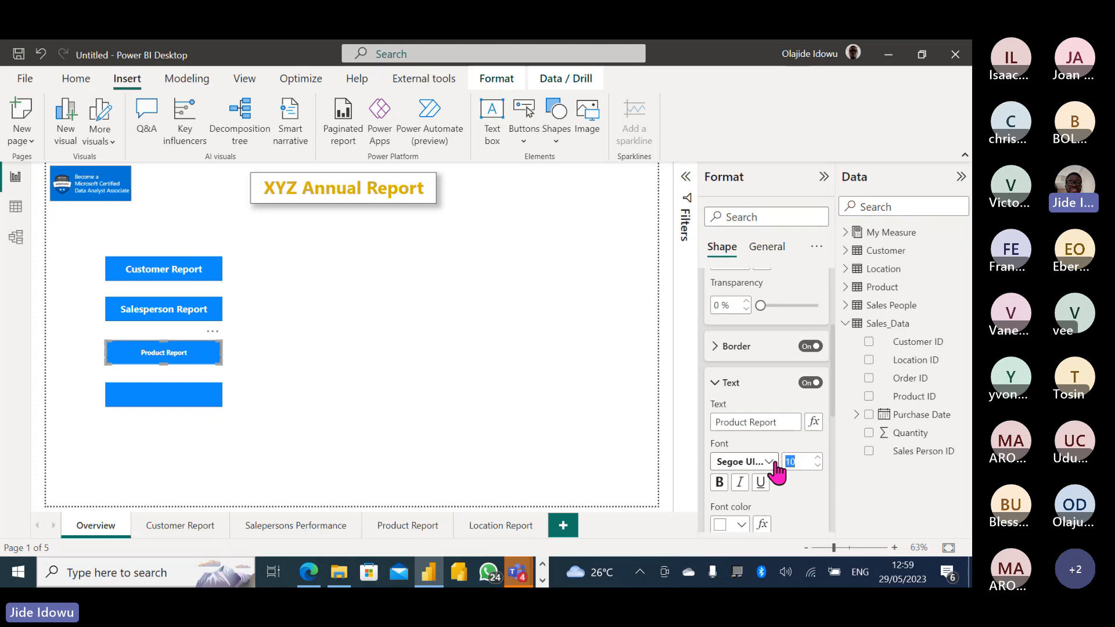
text(15)
Label the fourth blue rectangle 'Location Report' in bold, size 15 text.
click(188, 405)
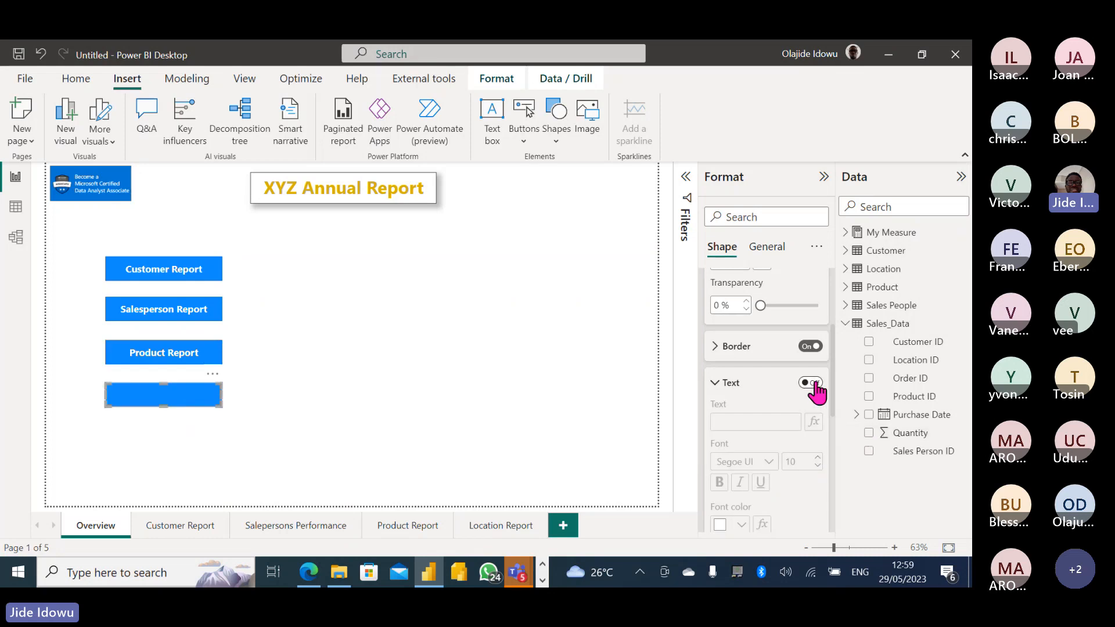
click(816, 392)
click(742, 423)
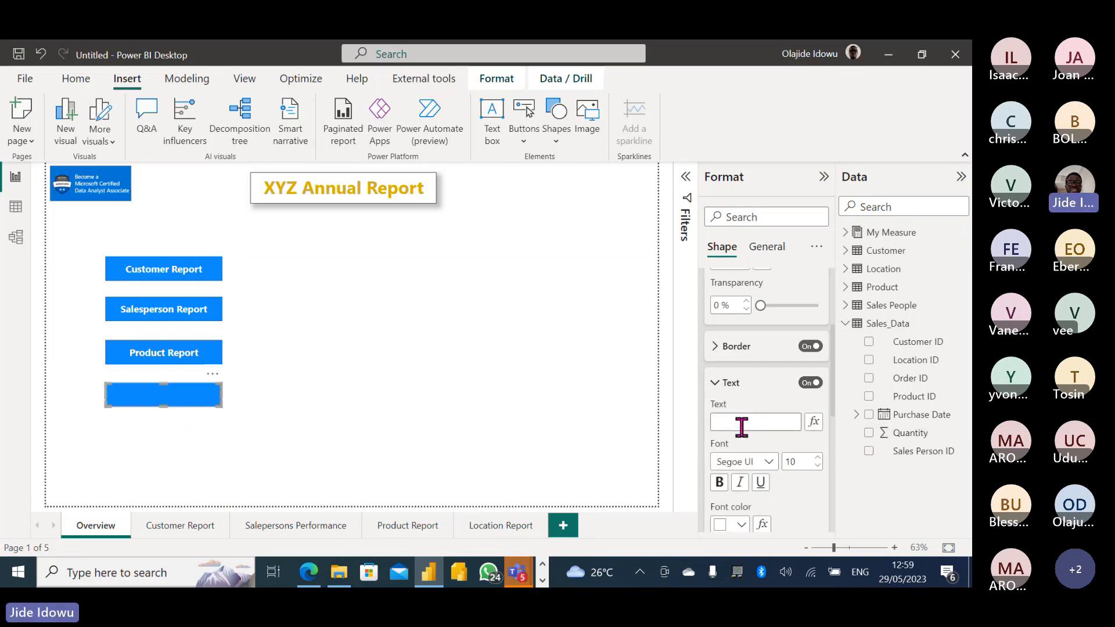
text(Lo)
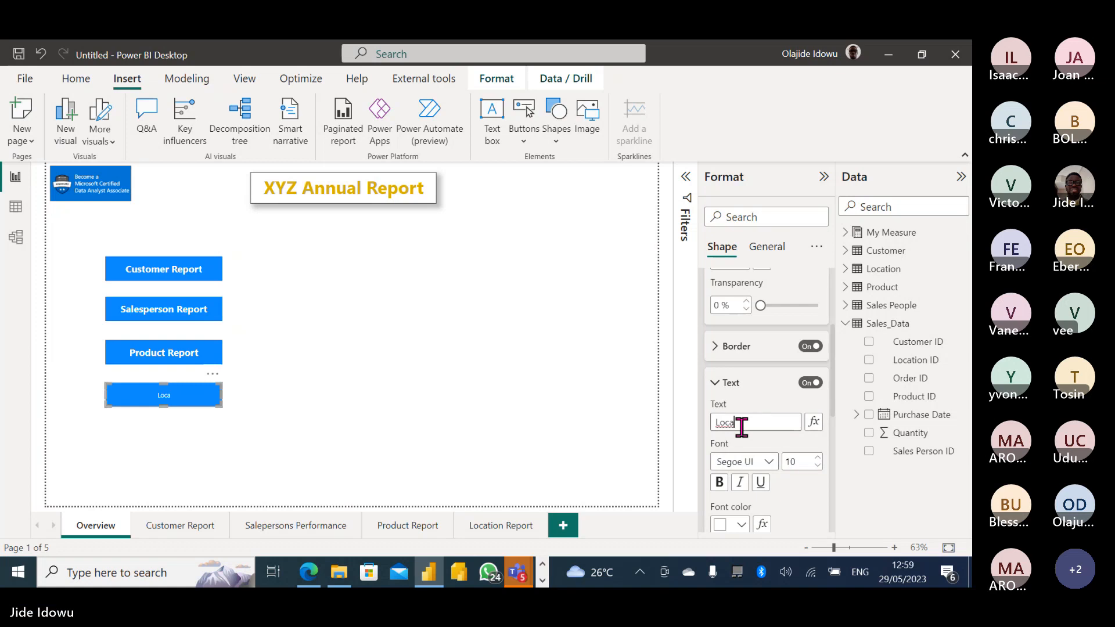
text(cation Report)
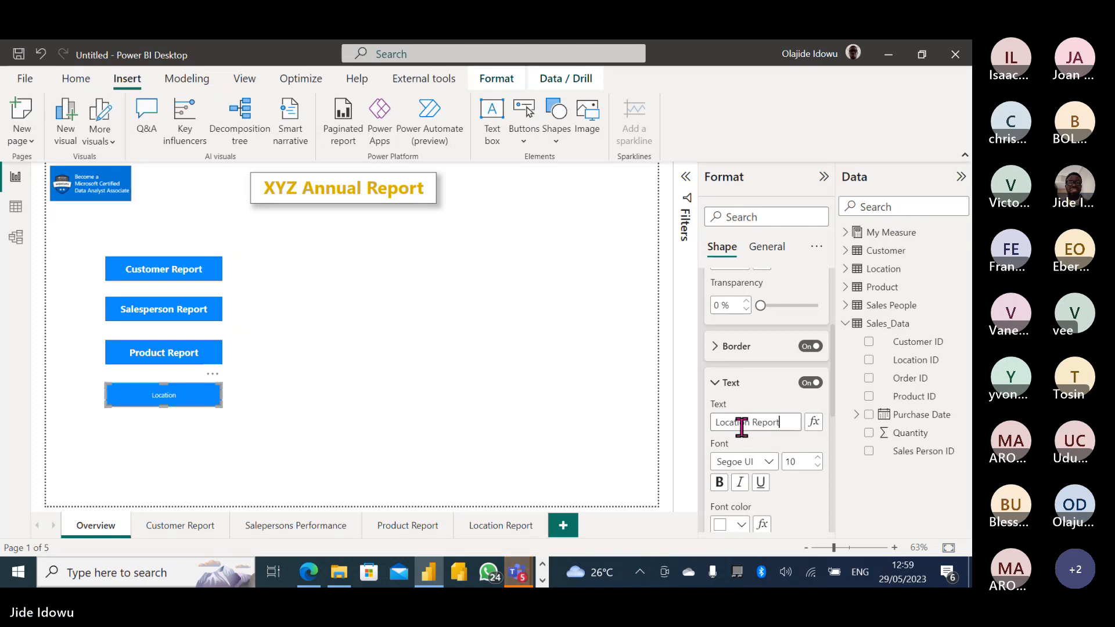
click(770, 463)
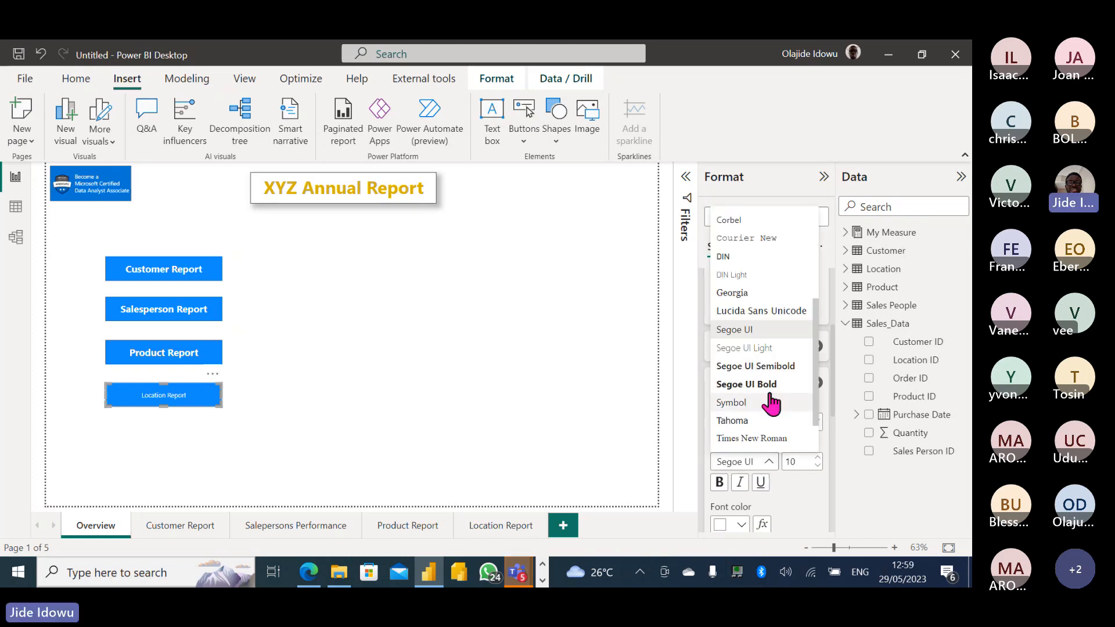
click(762, 385)
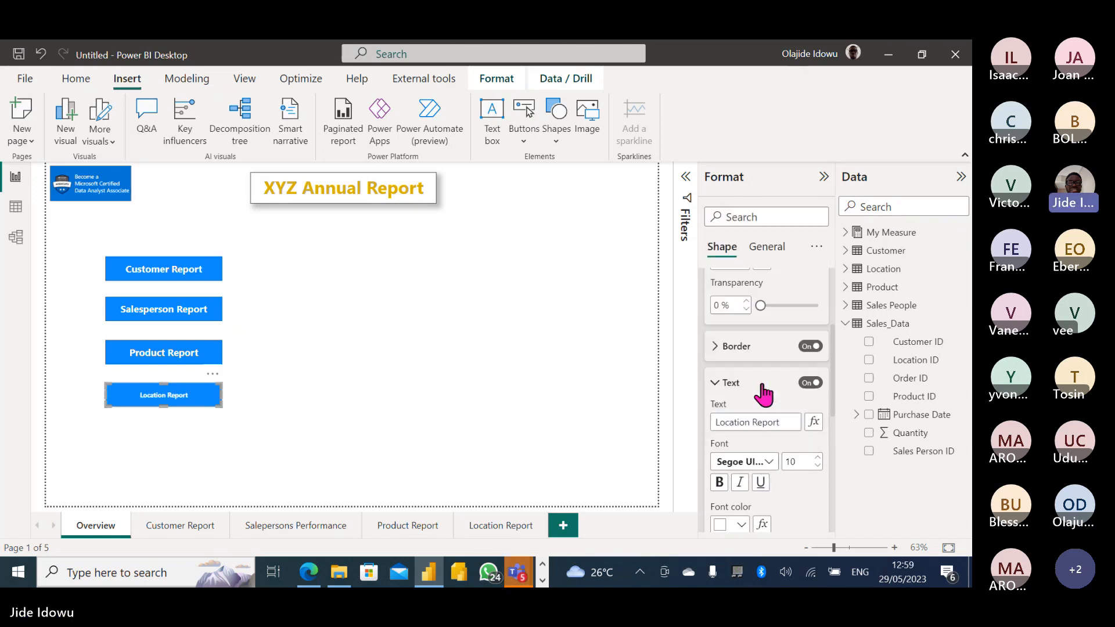
double_click(792, 461)
text(15)
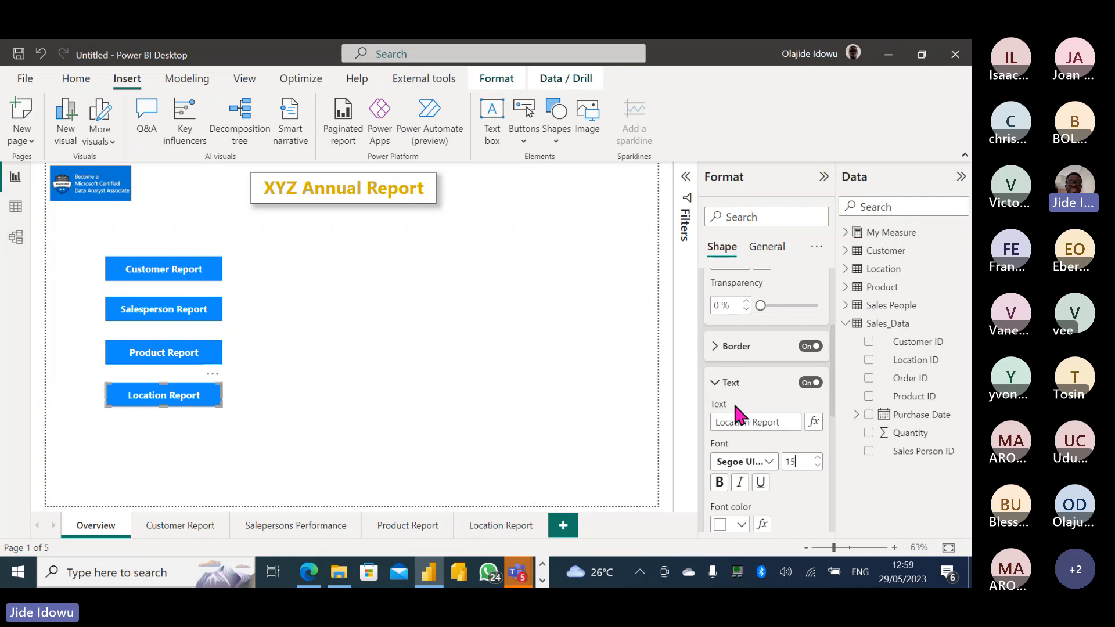
click(715, 385)
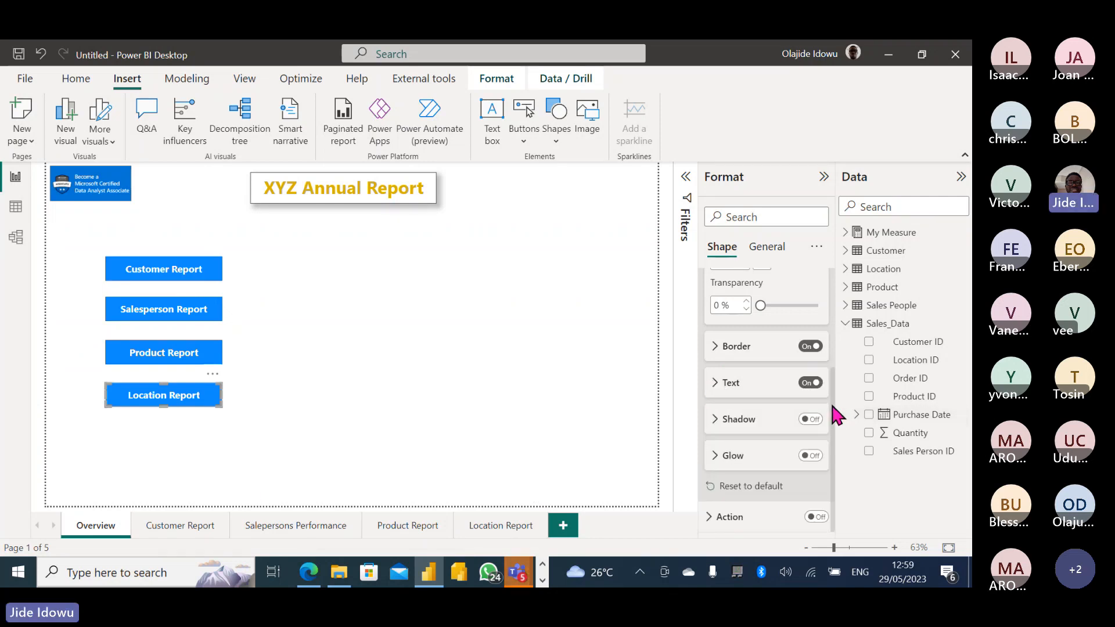
drag(833, 417, 729, 320)
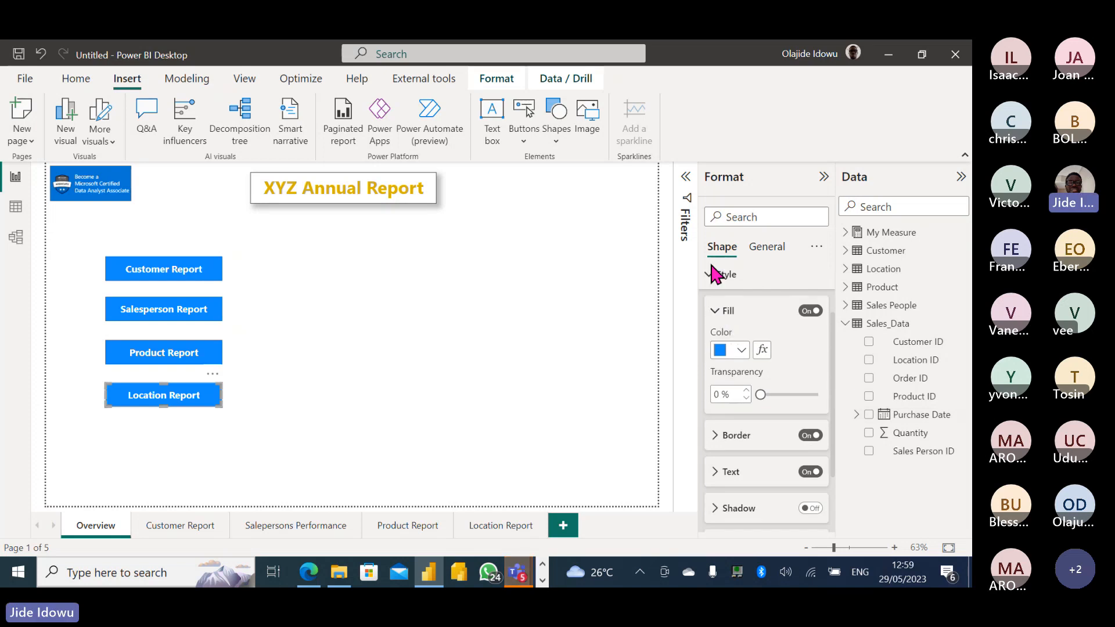
Turn on the Location Report rectangle's action as page navigation to the Location Report page.
click(709, 275)
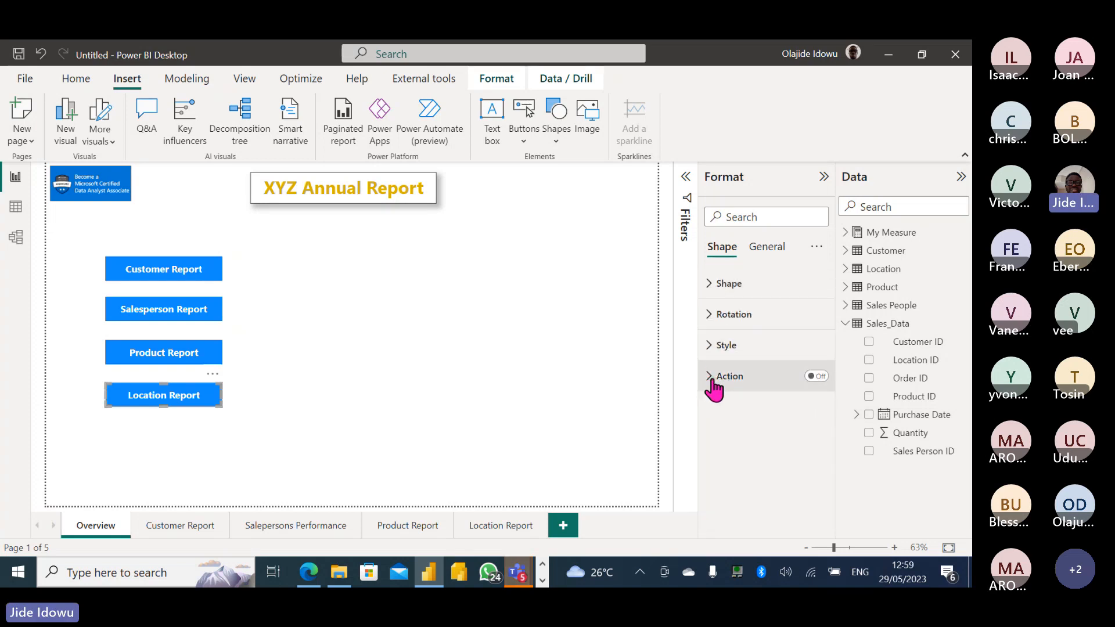
click(817, 377)
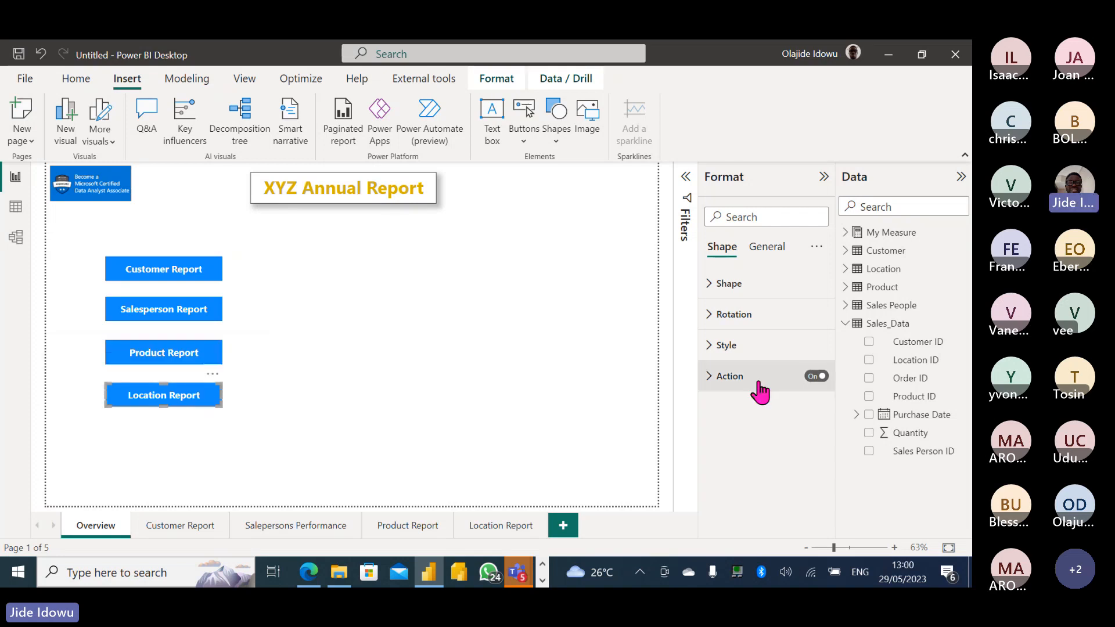
click(709, 377)
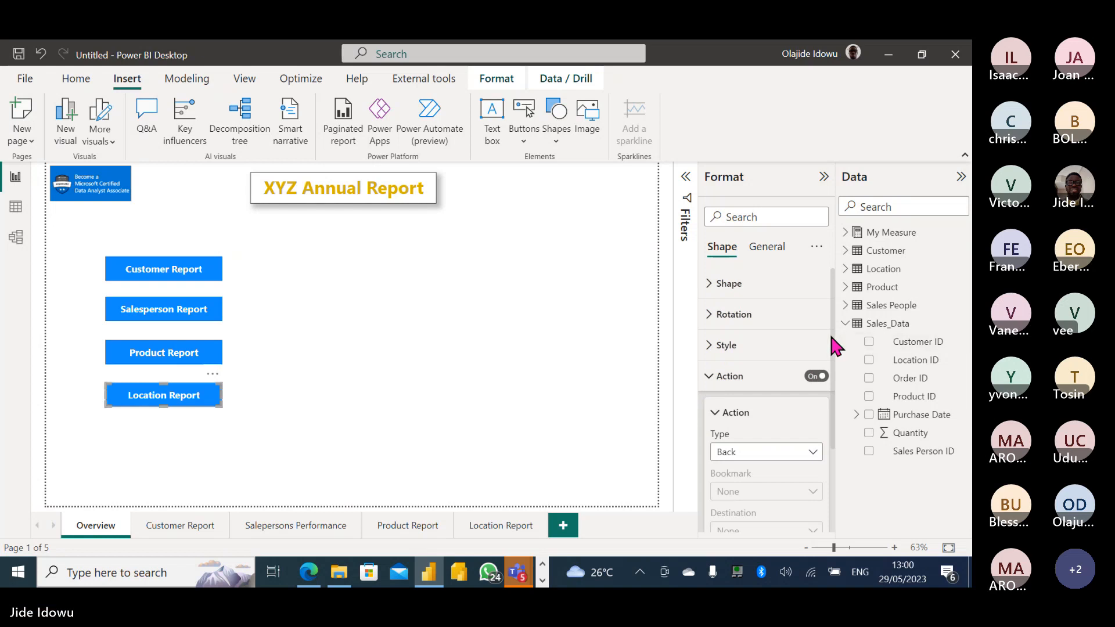
scroll(830, 366, down, 1)
scroll(736, 376, down, 1)
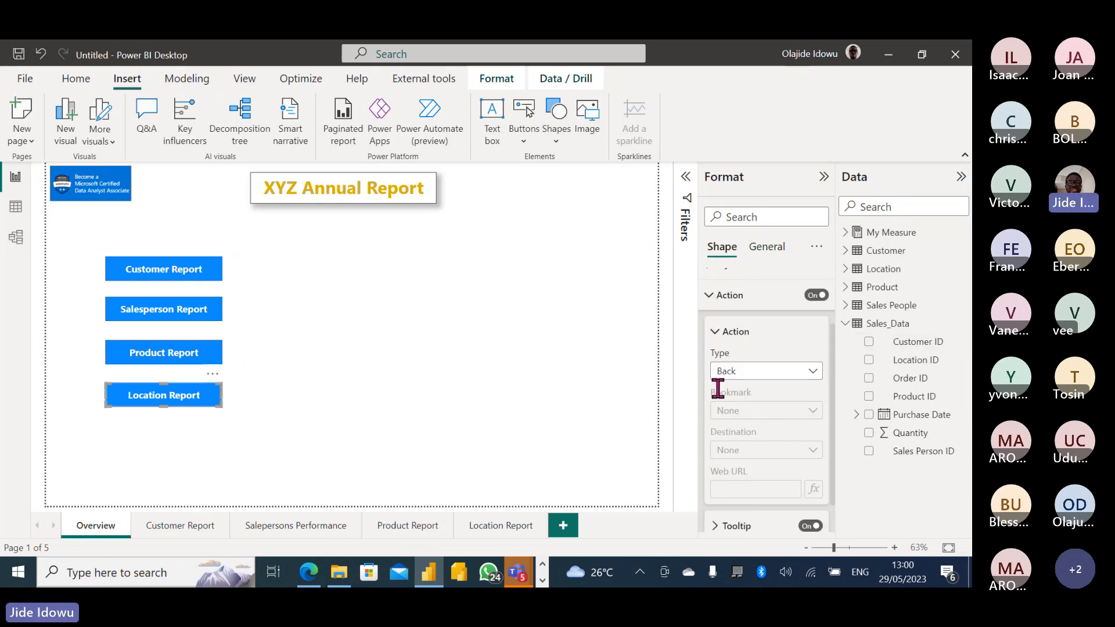
click(813, 375)
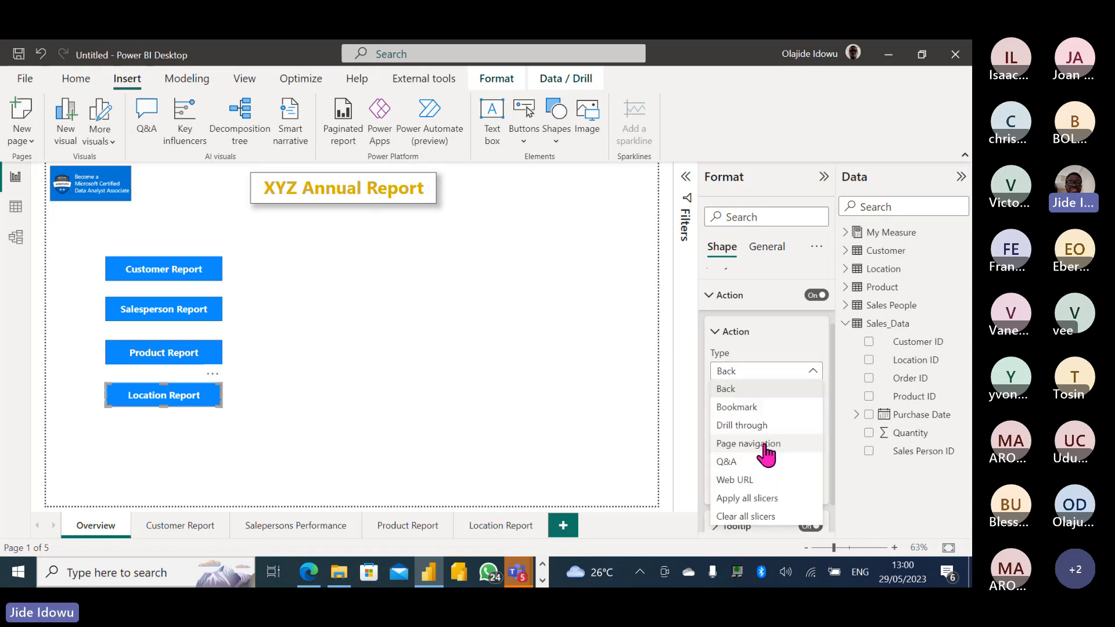
click(766, 447)
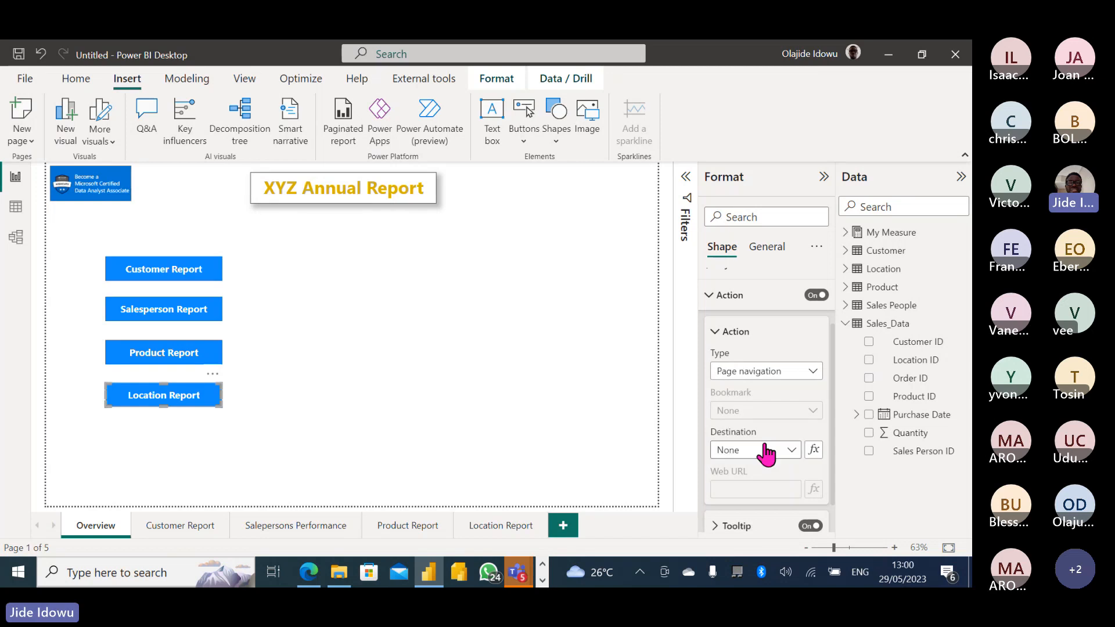
scroll(832, 395, down, 2)
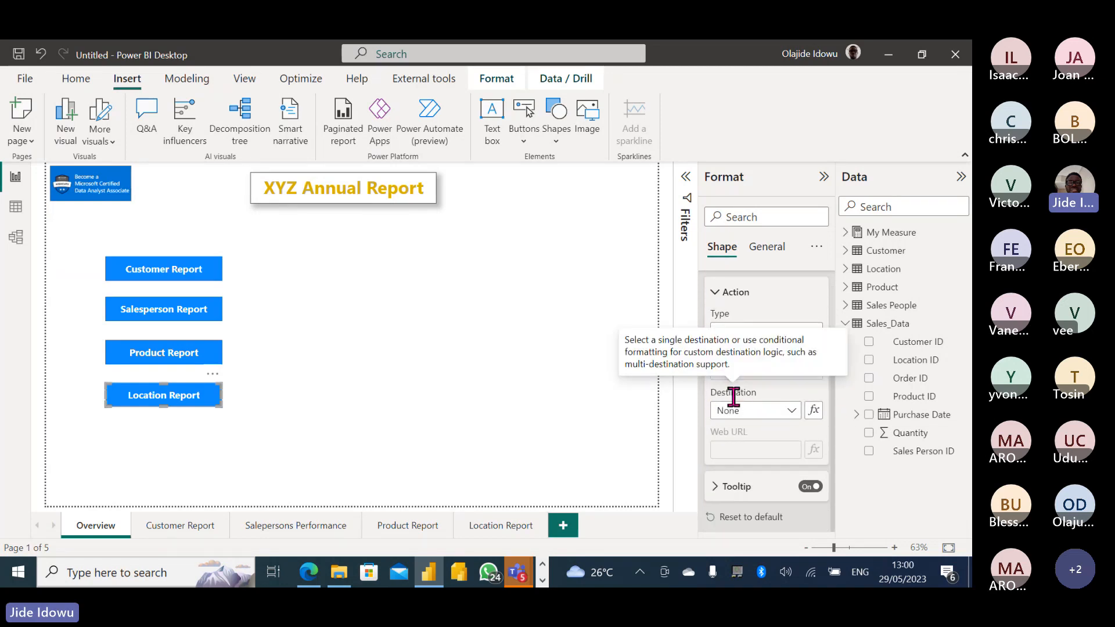
click(789, 408)
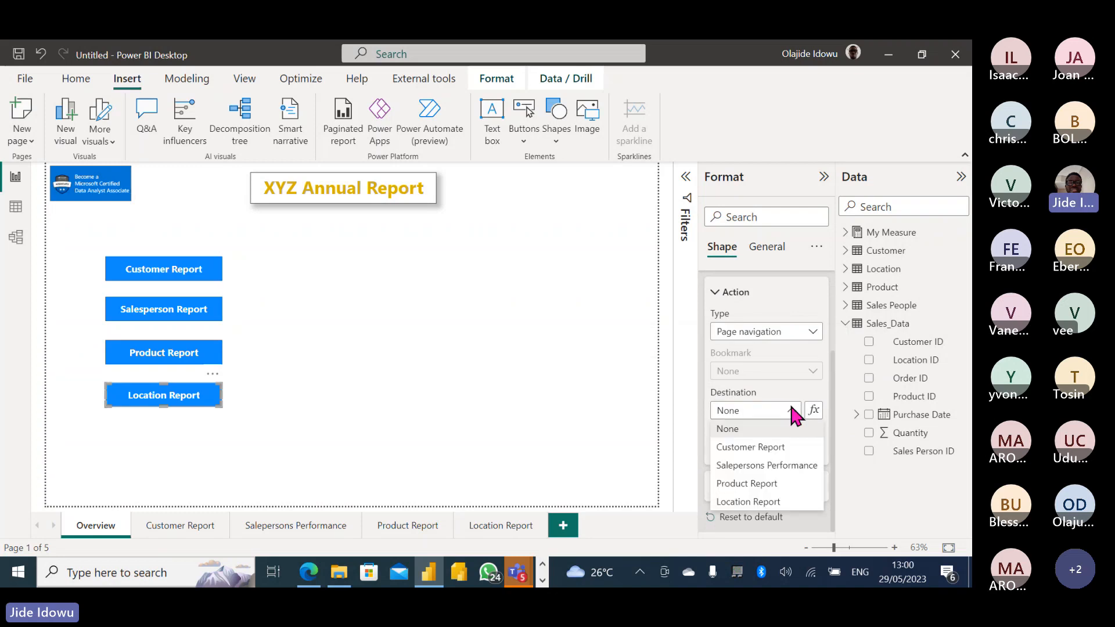
click(766, 503)
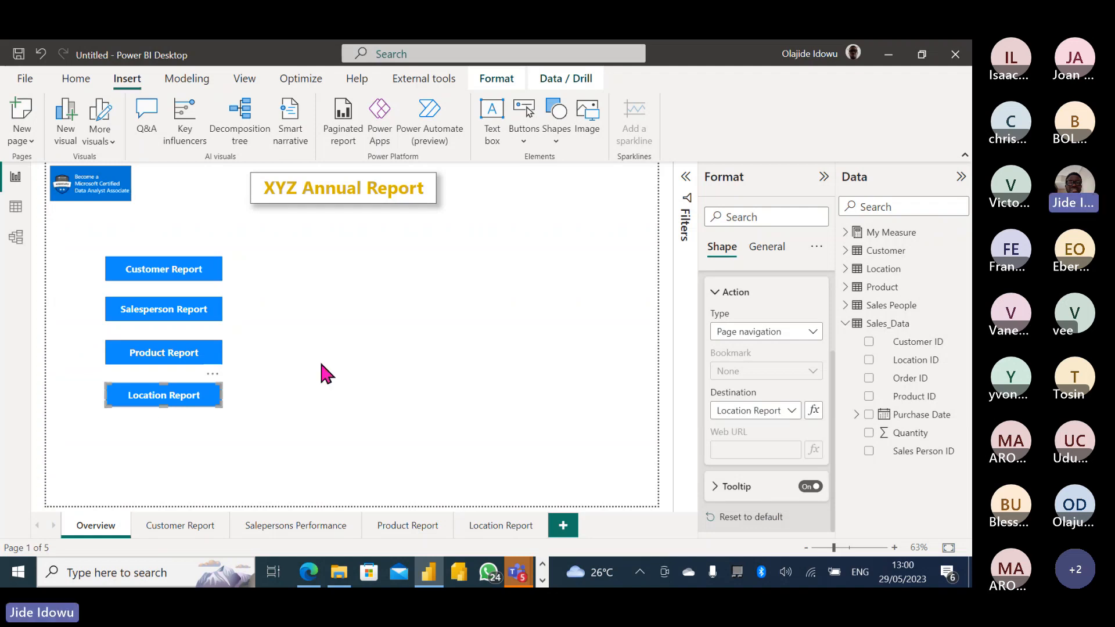
click(178, 357)
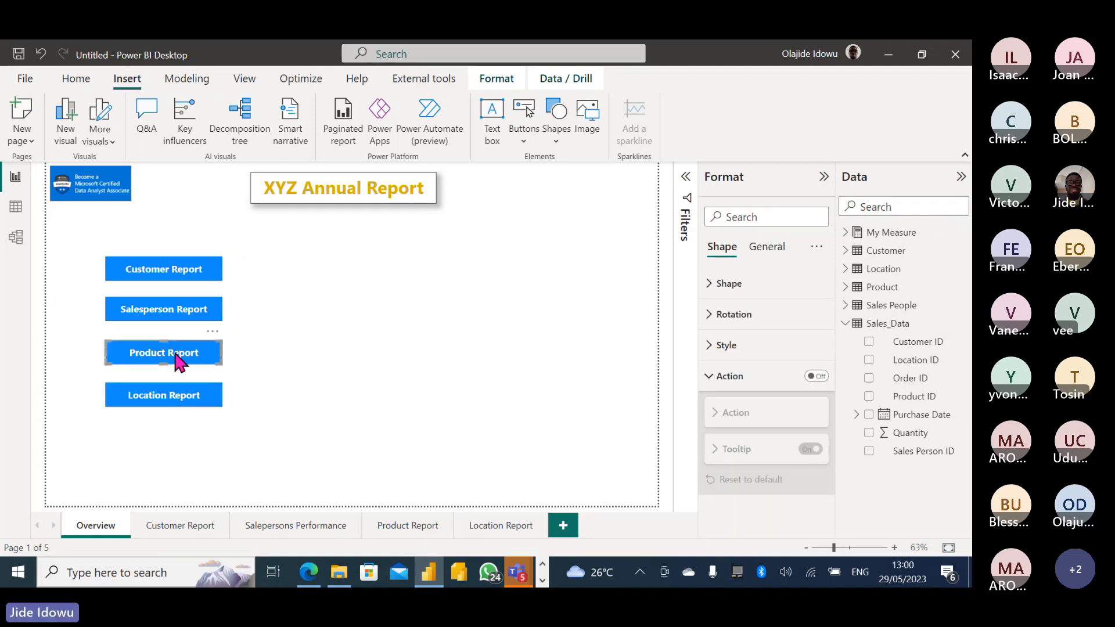
Turn on the Product Report rectangle's action as page navigation to the Product Report page.
click(818, 377)
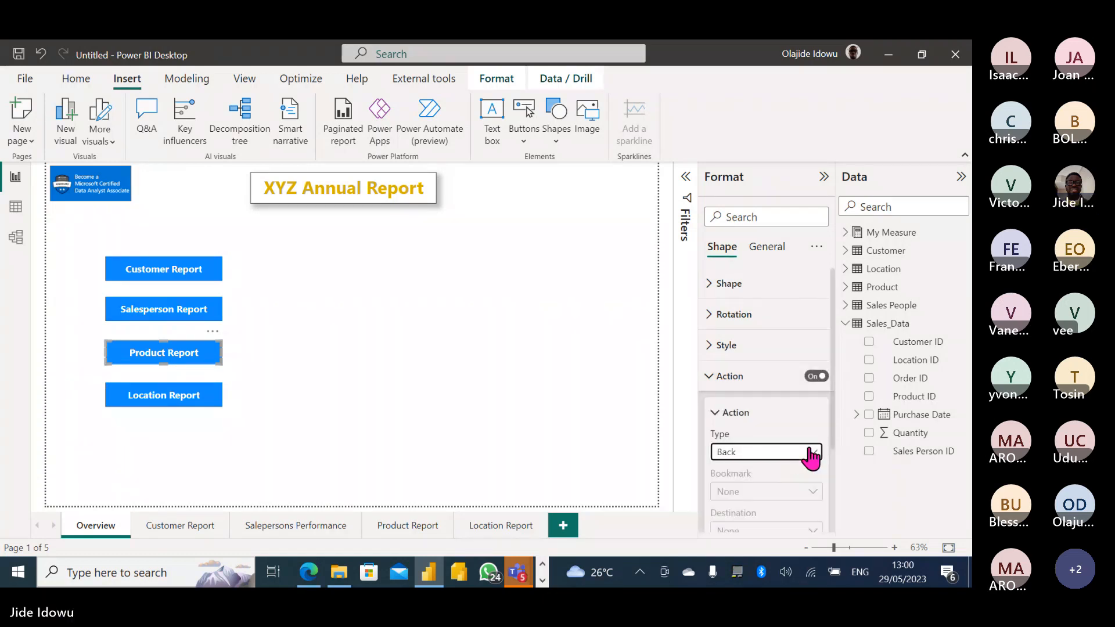
click(809, 455)
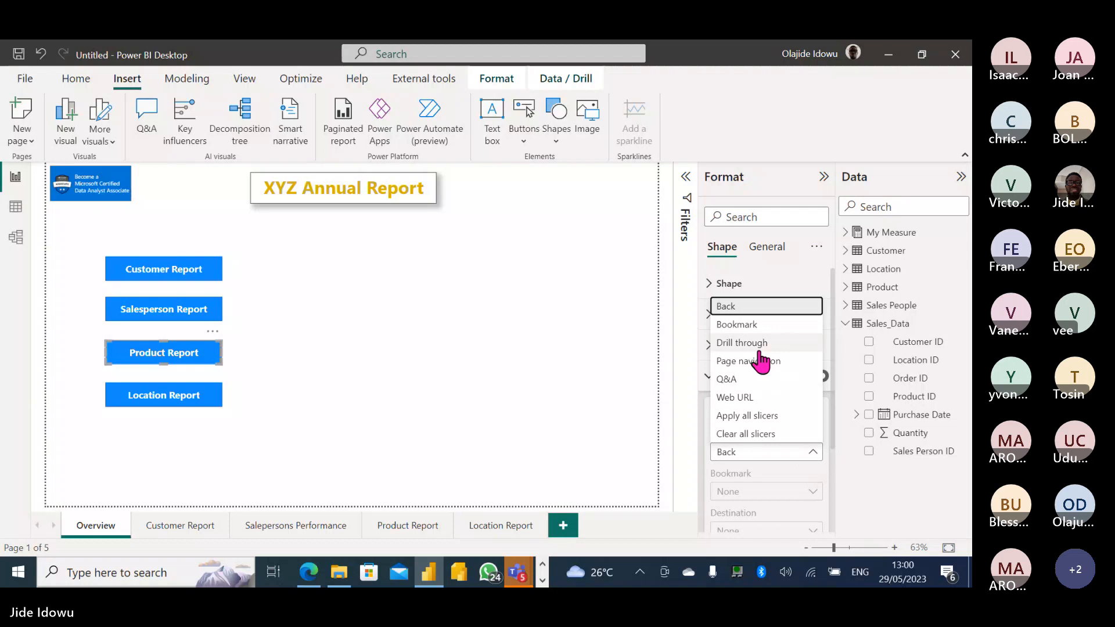
click(757, 348)
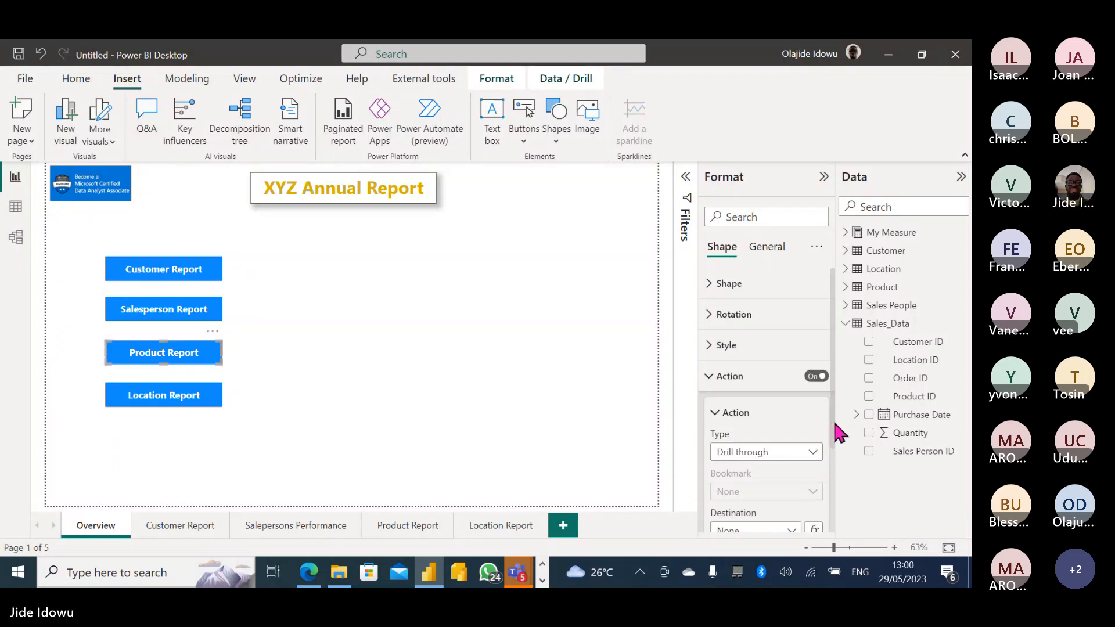
drag(832, 419, 832, 468)
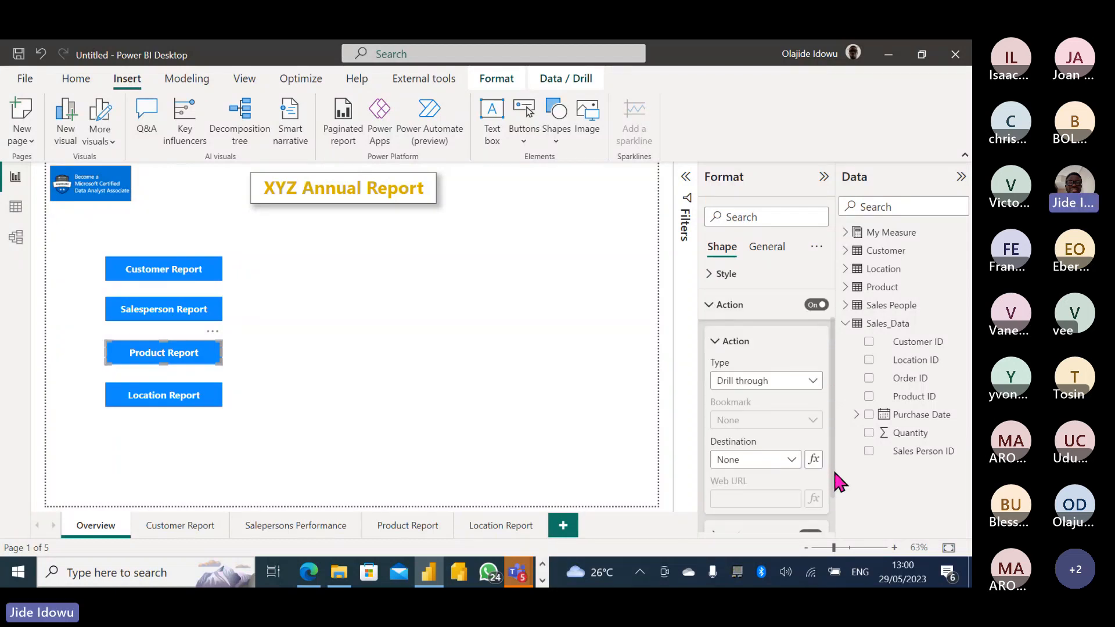
click(812, 390)
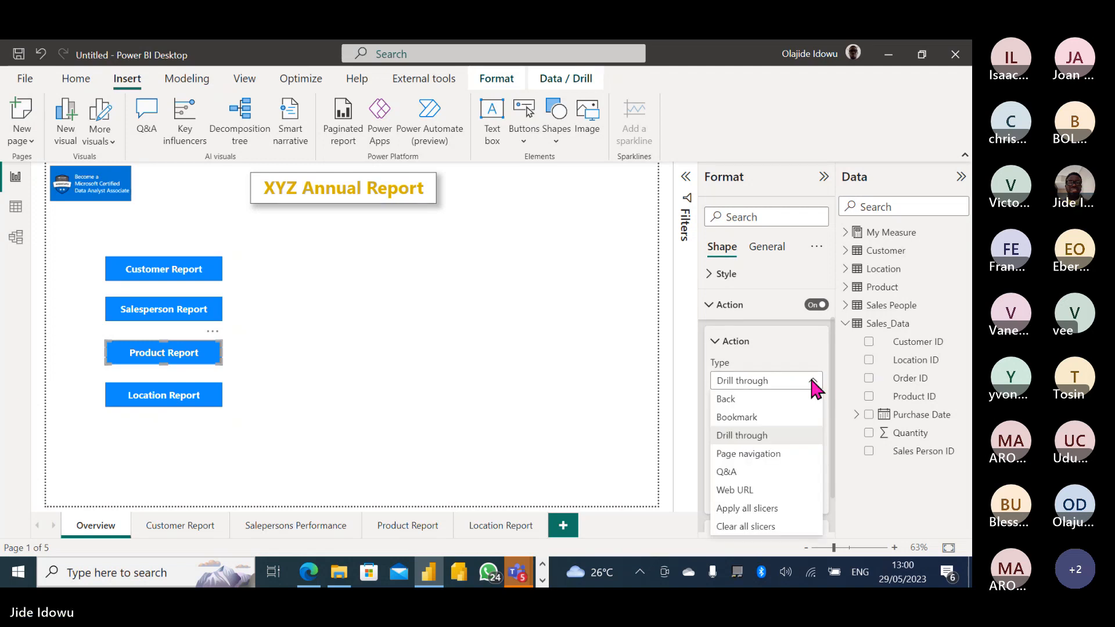
click(773, 454)
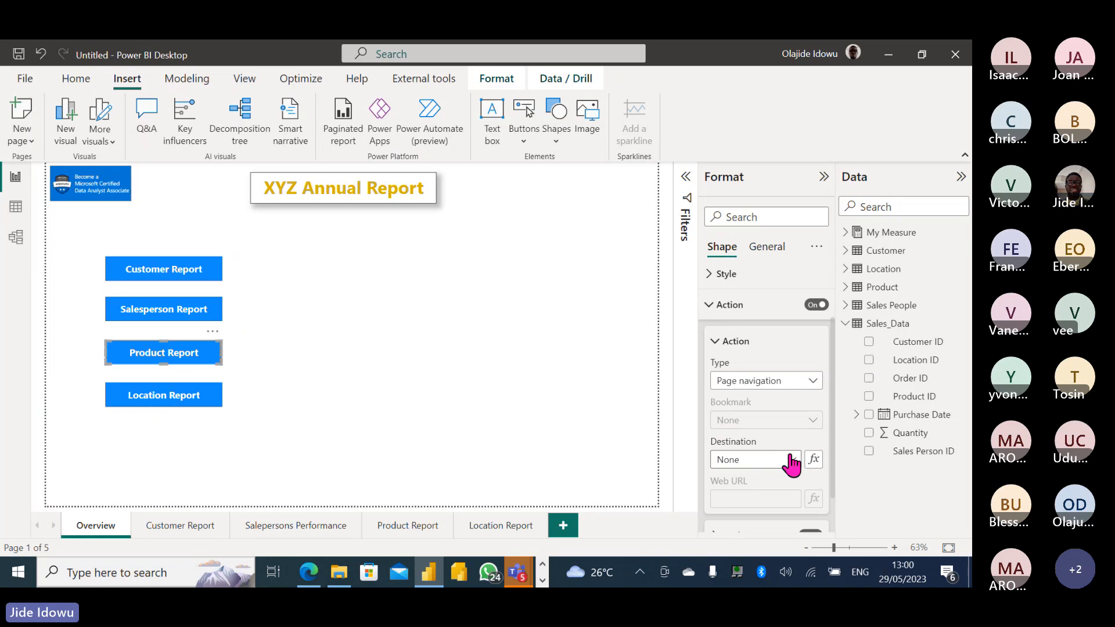
click(791, 461)
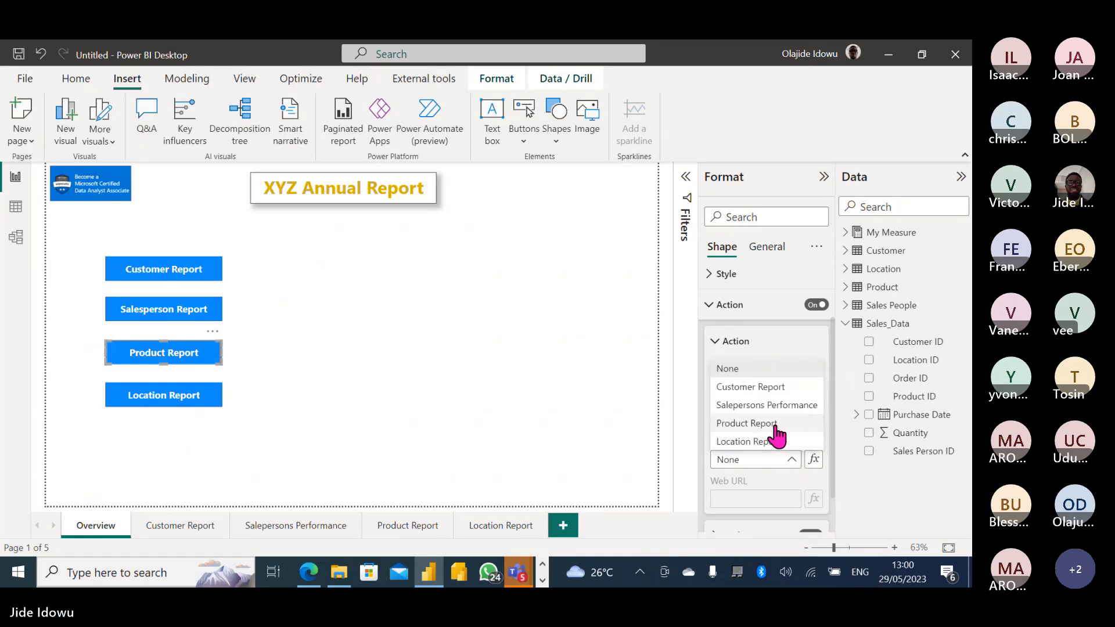
click(761, 425)
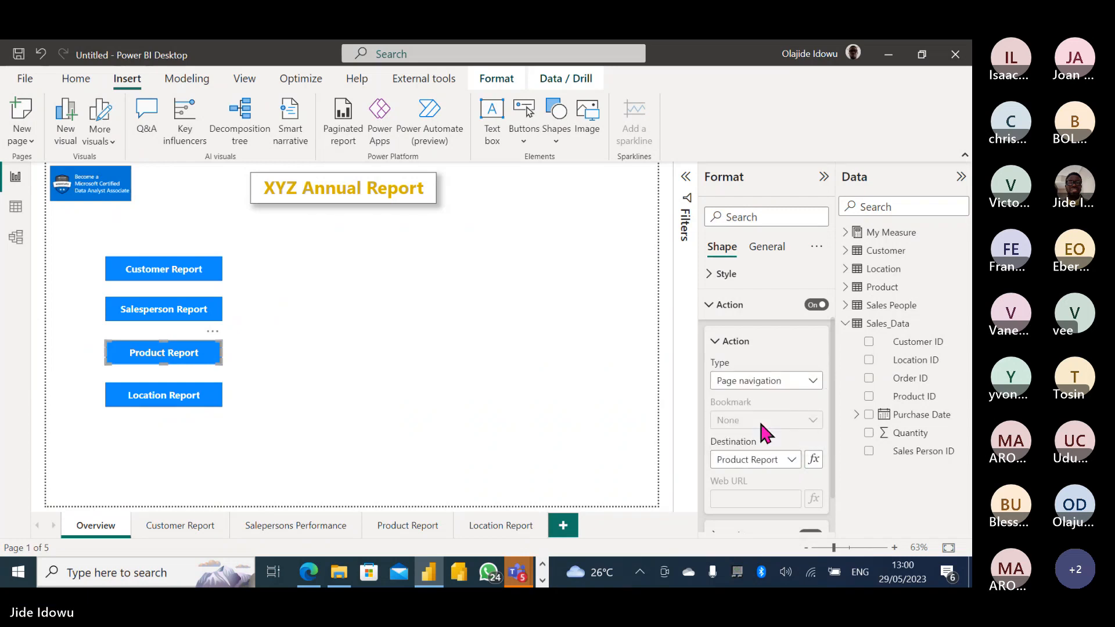
Link the Salesperson Report rectangle to the Salepersons Performance page with a page-navigation action.
click(160, 311)
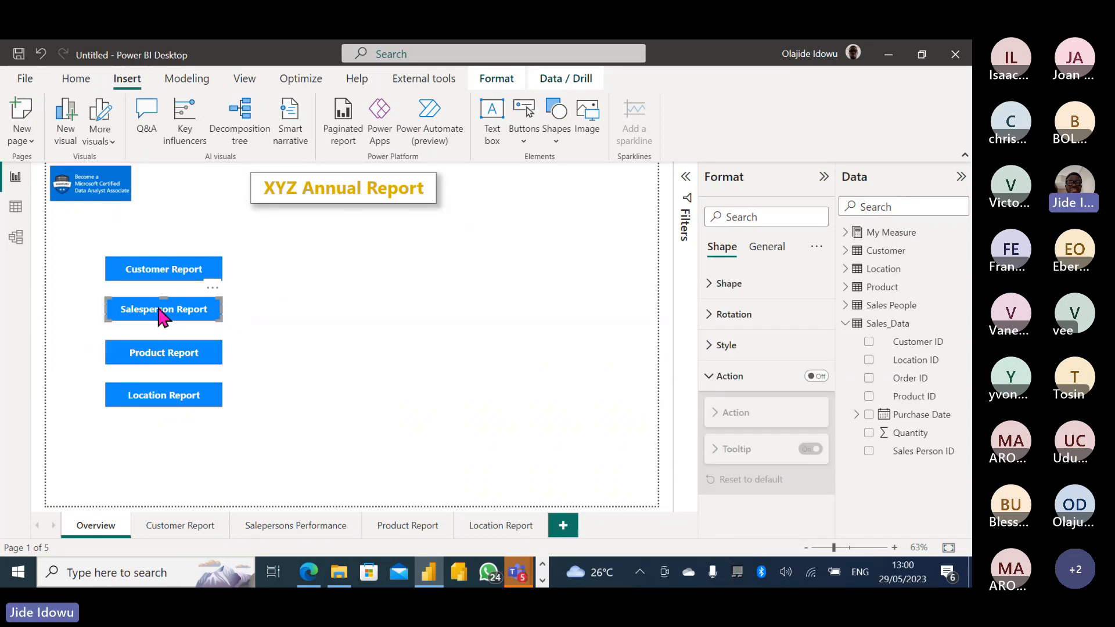
click(817, 377)
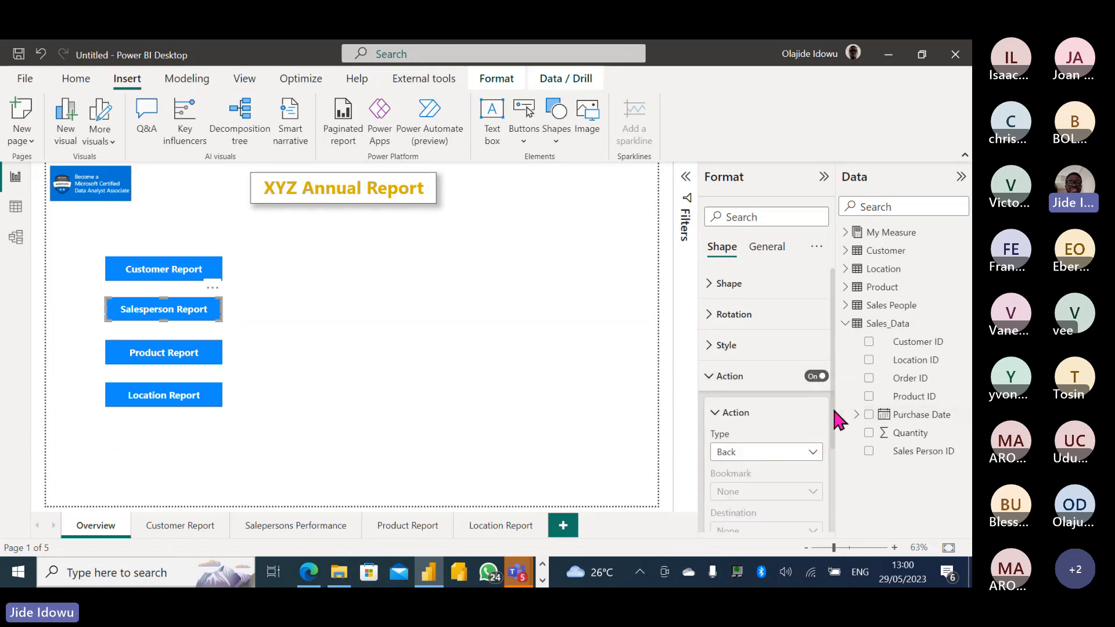
scroll(834, 422, down, 1)
scroll(836, 432, down, 3)
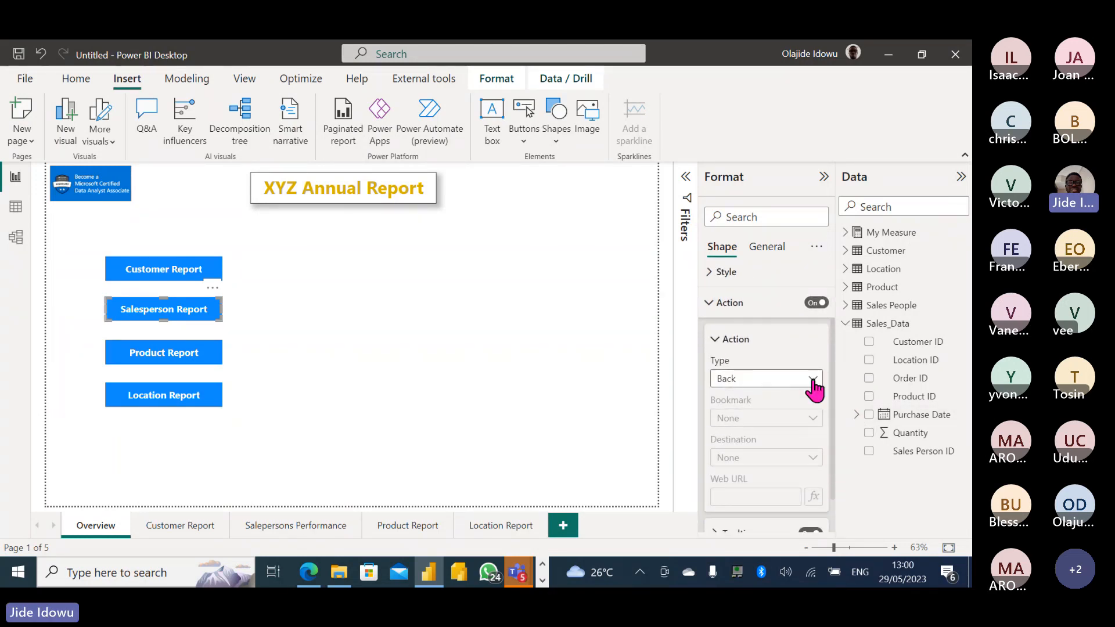
click(812, 380)
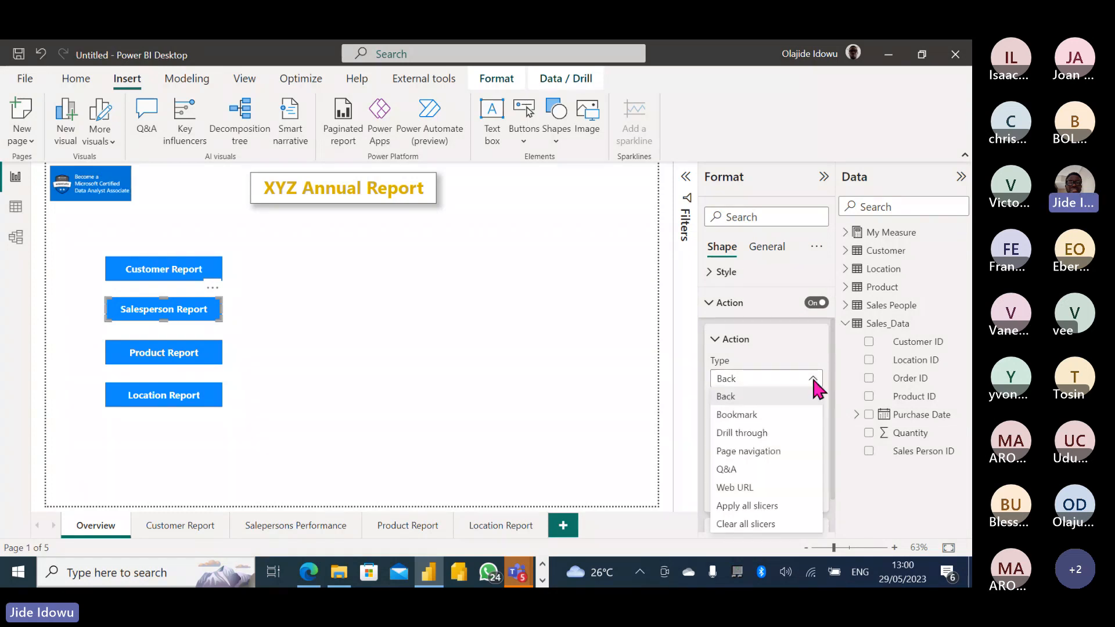
click(768, 453)
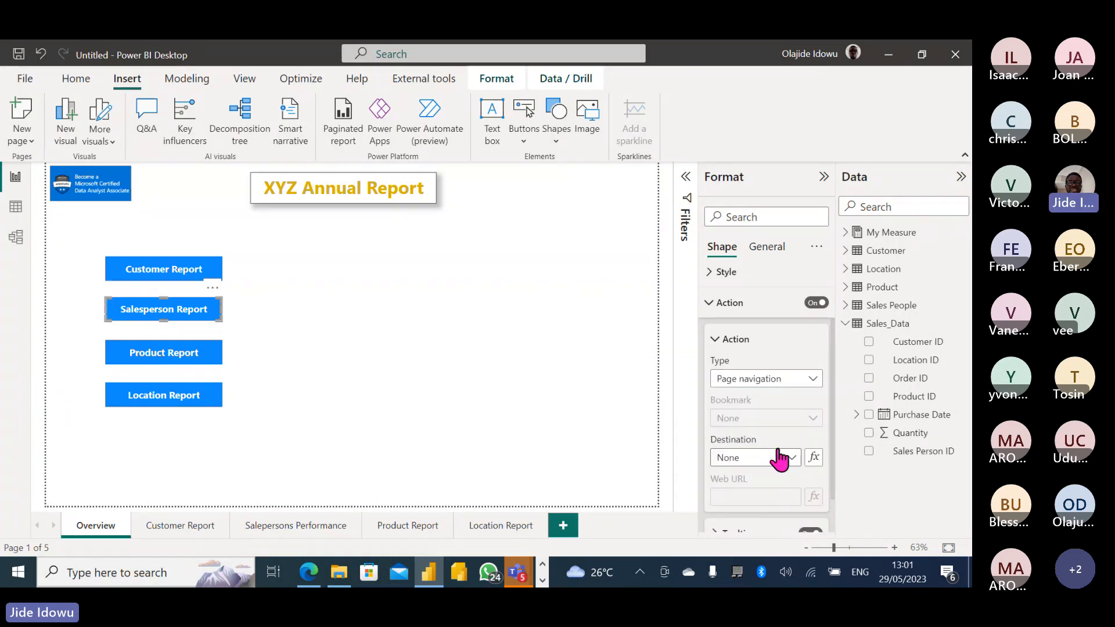
click(794, 460)
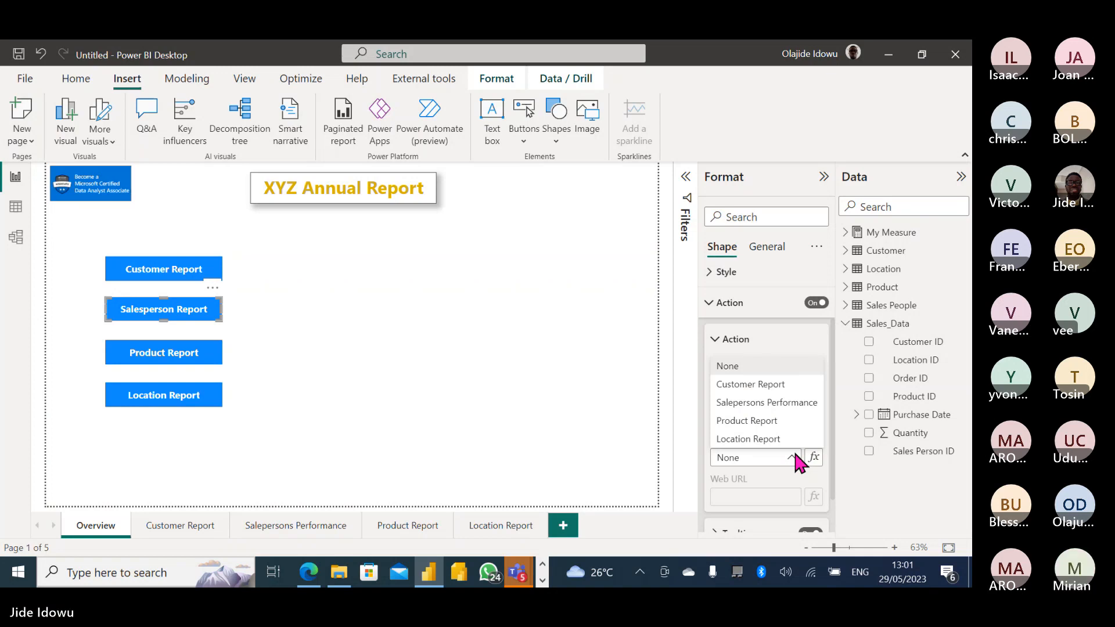
click(760, 402)
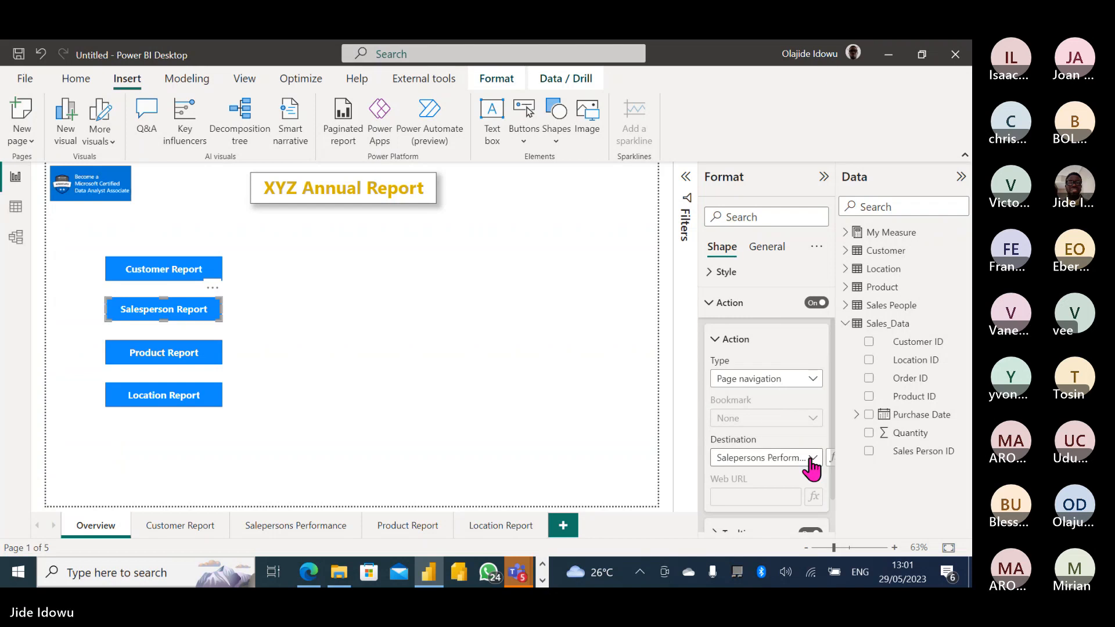
Link the Customer Report rectangle to the Customer Report page with a page-navigation action.
click(162, 279)
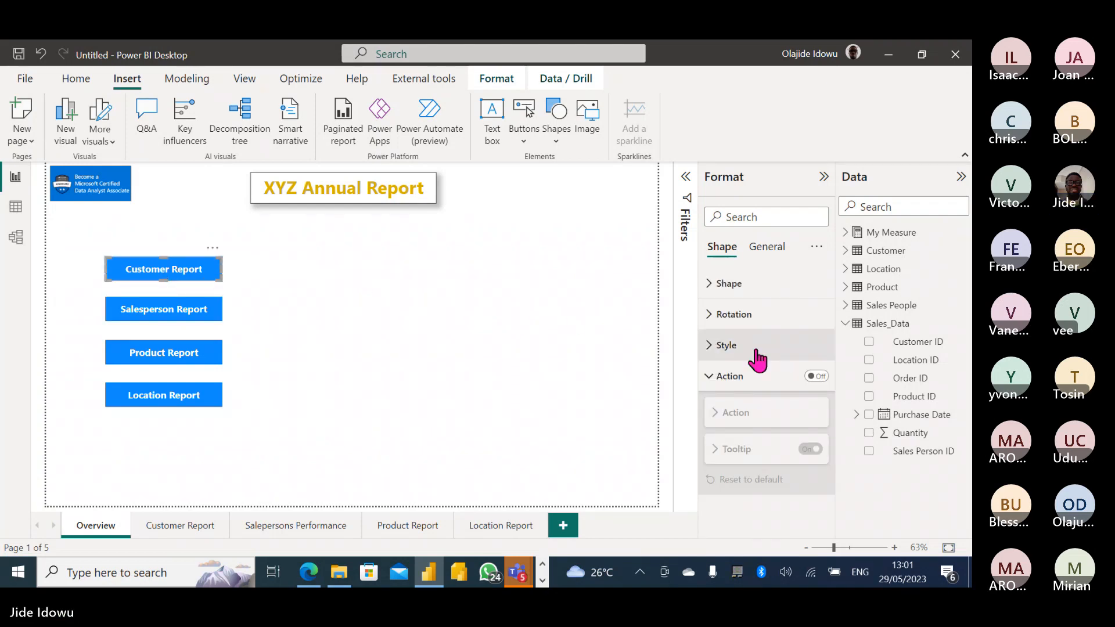
click(817, 376)
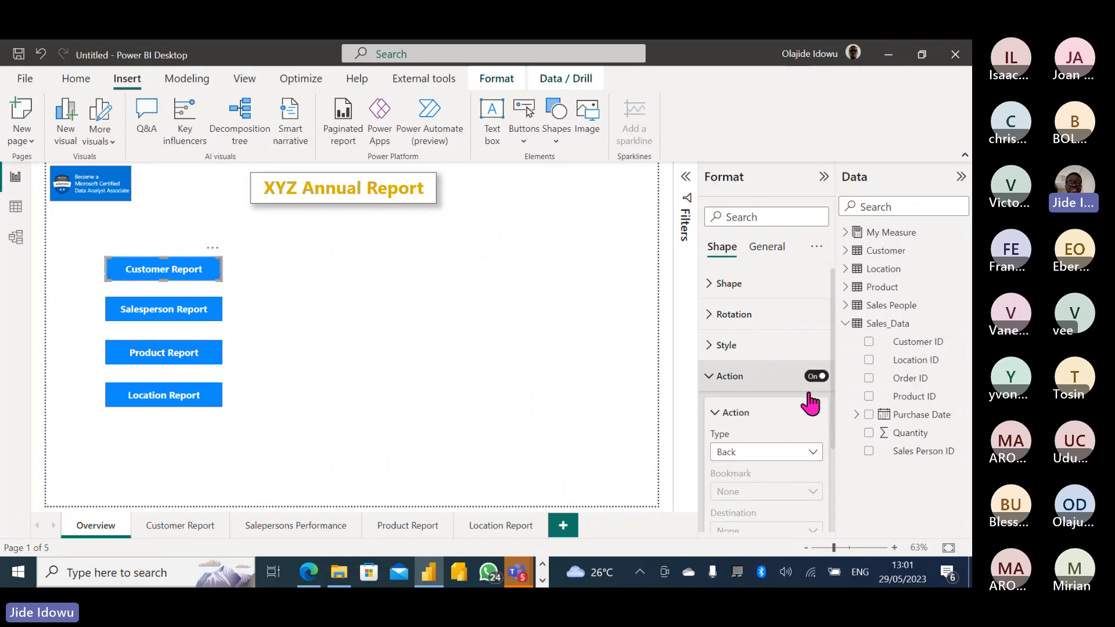
click(813, 454)
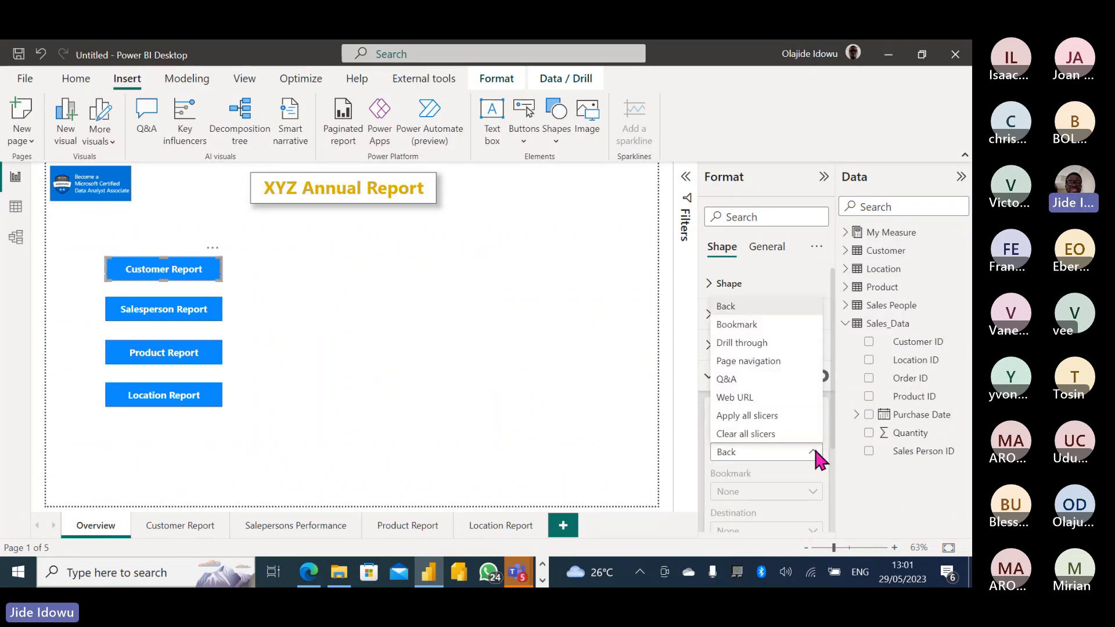
click(776, 363)
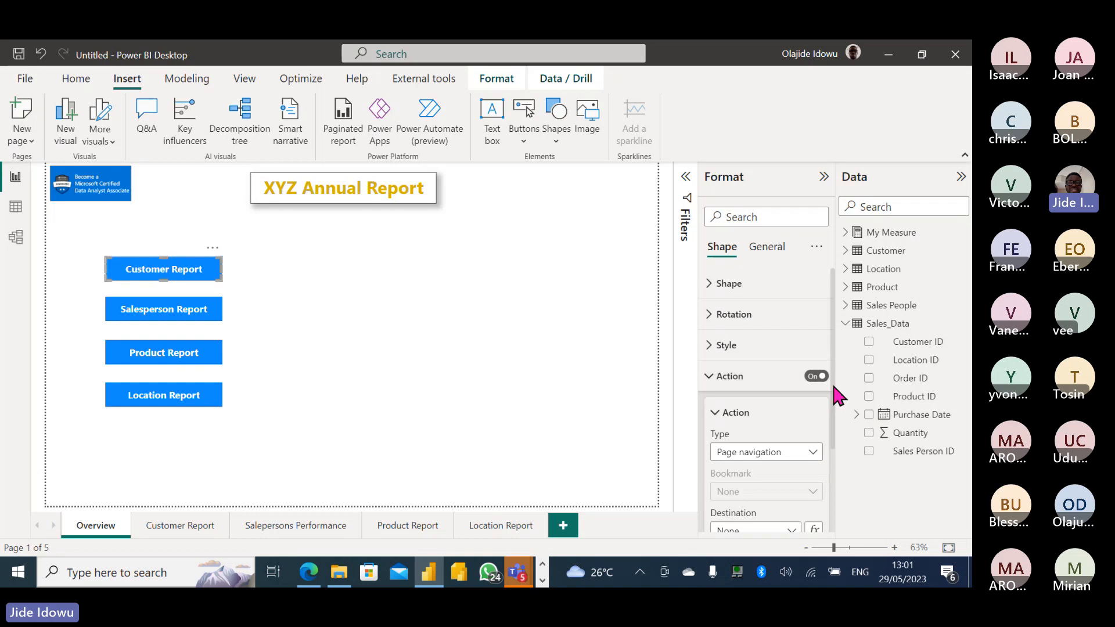
scroll(833, 434, down, 2)
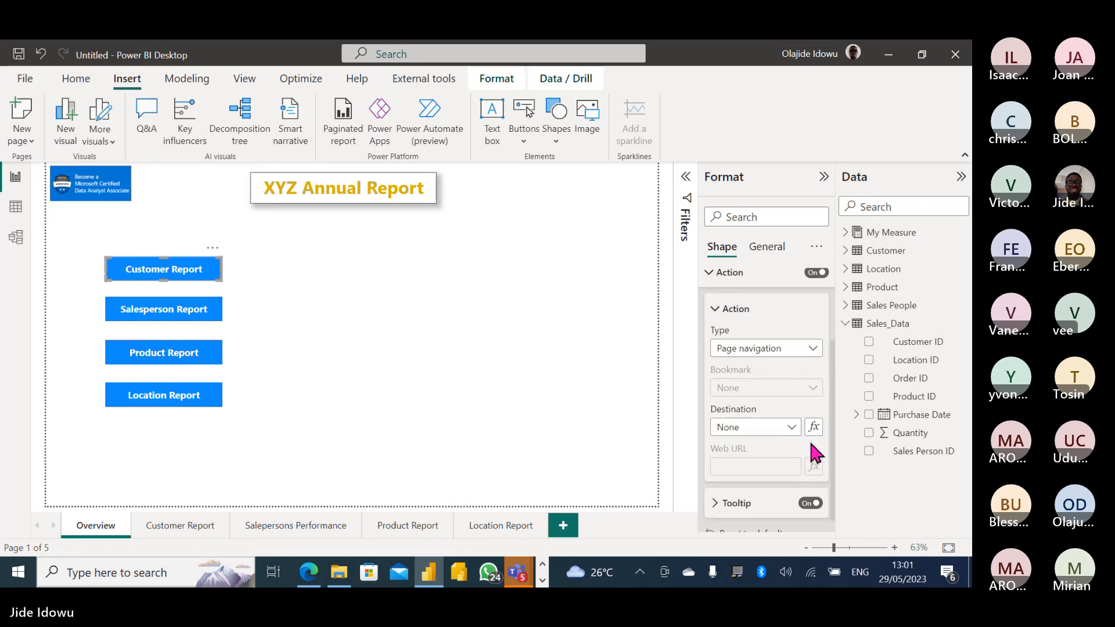
click(791, 432)
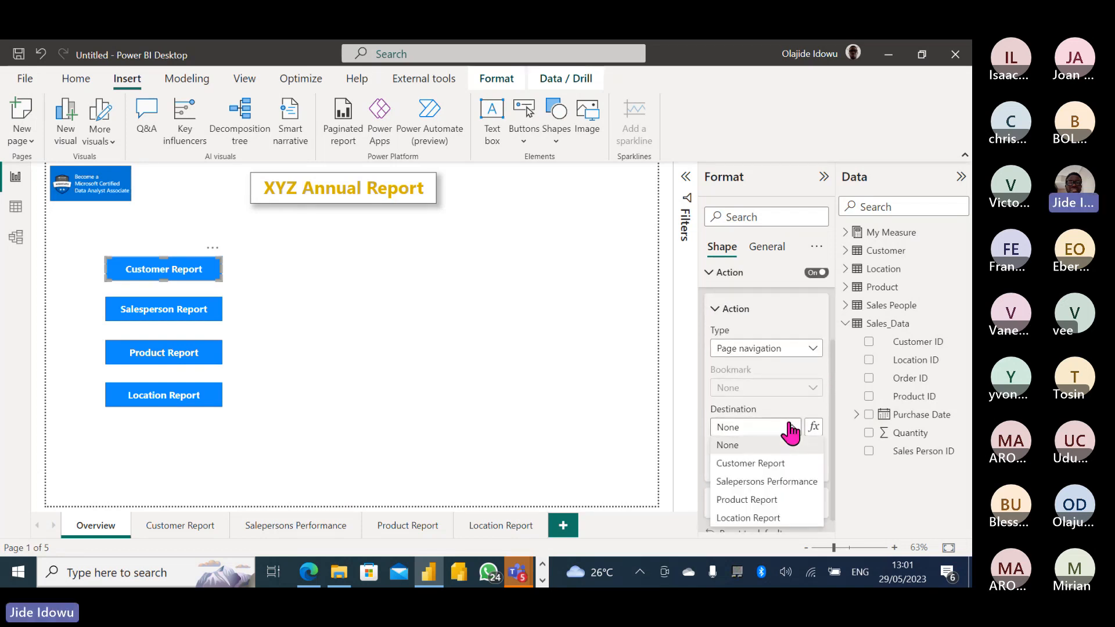
click(770, 460)
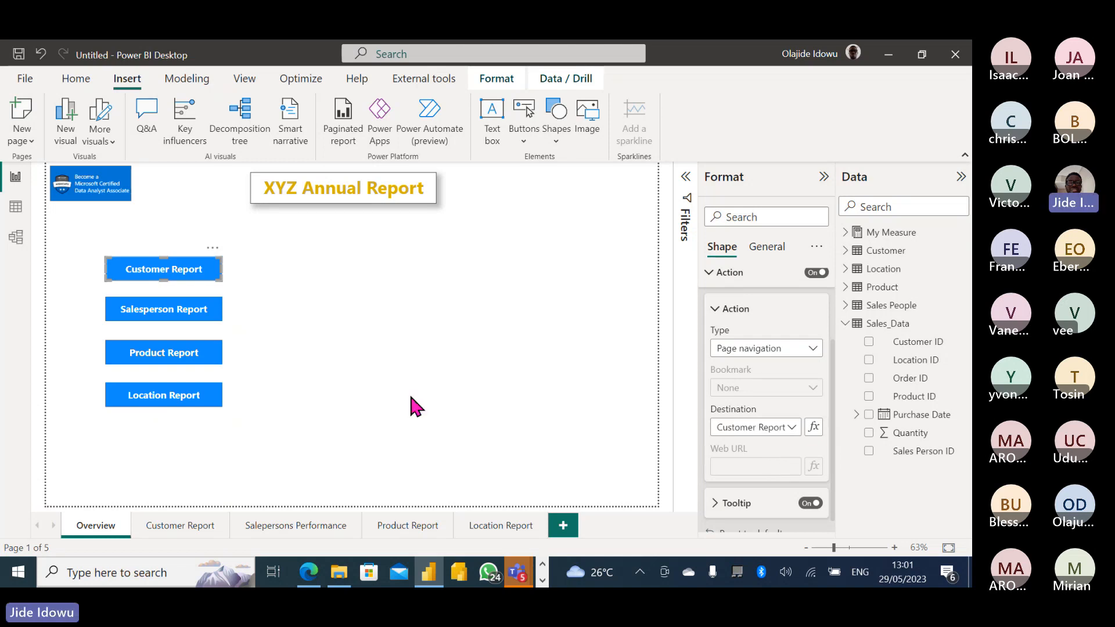
click(305, 348)
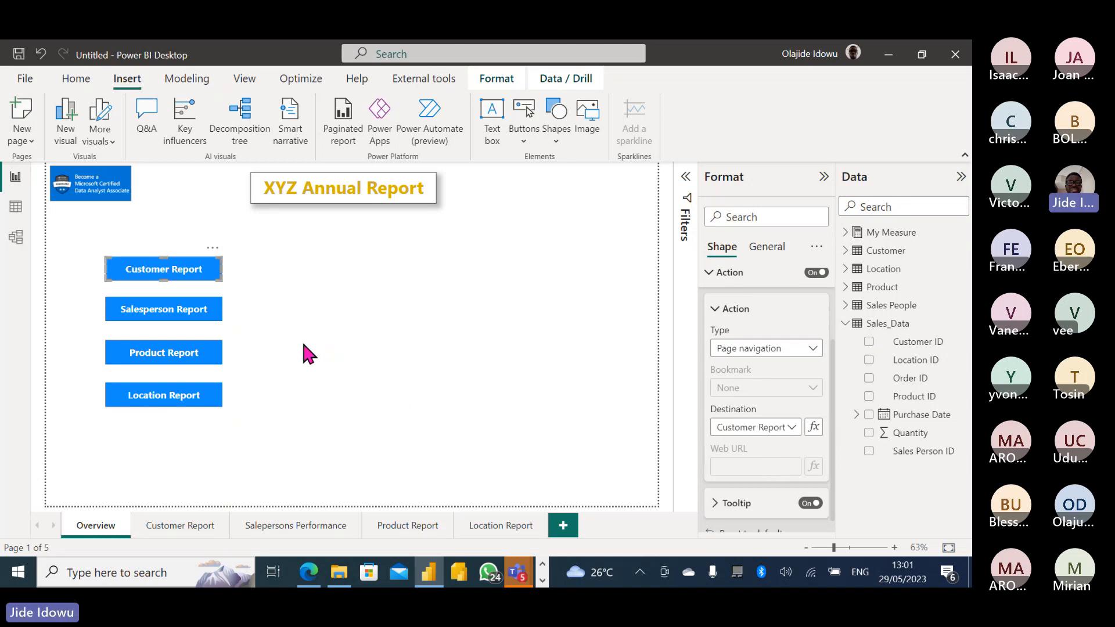
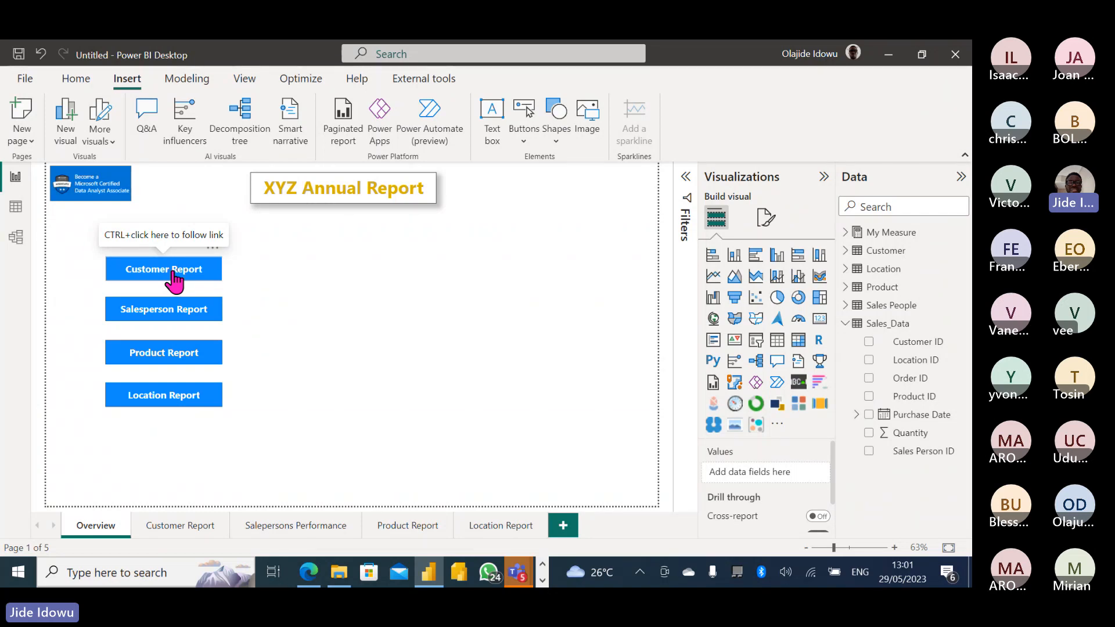
Switch to the empty Salespersons Performance page.
ctrl+click(176, 323)
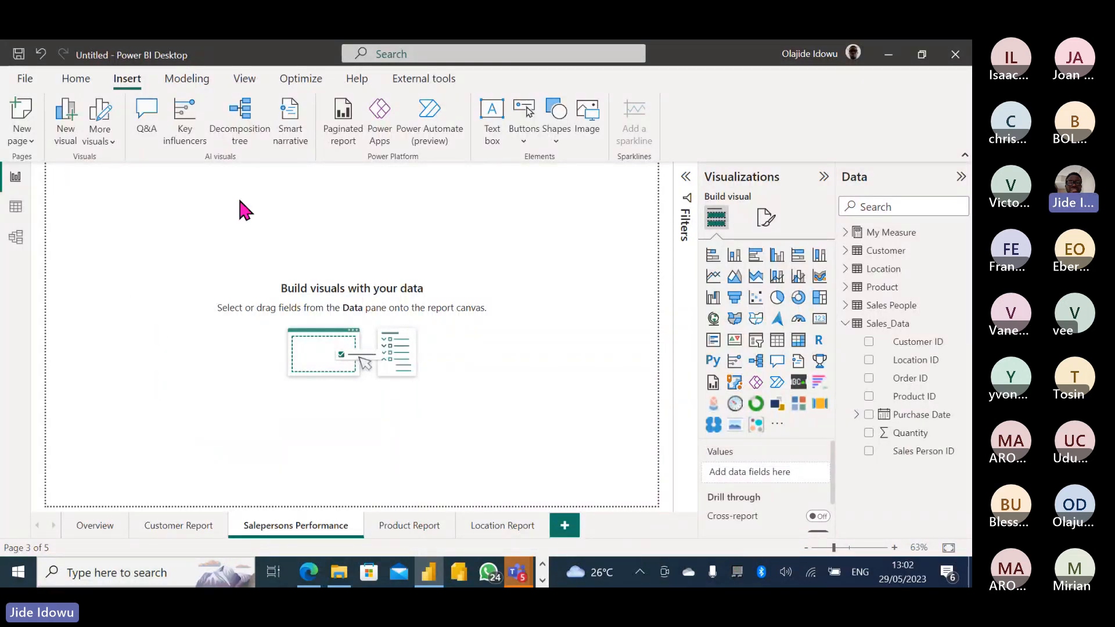
Insert a Back button and place it in the page's top-left corner.
click(525, 142)
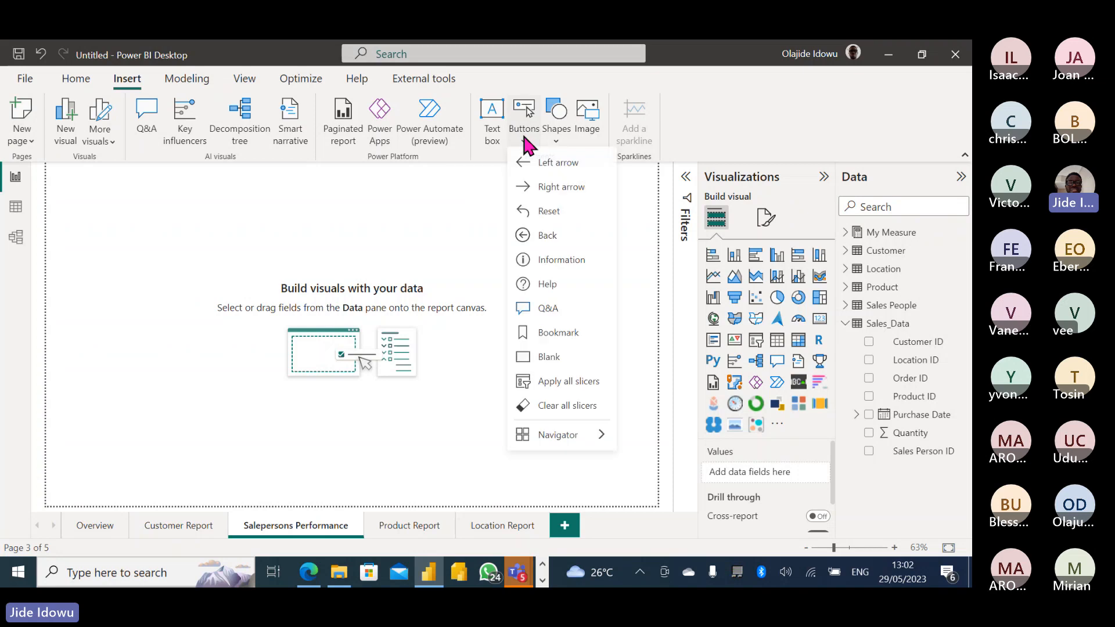
click(550, 243)
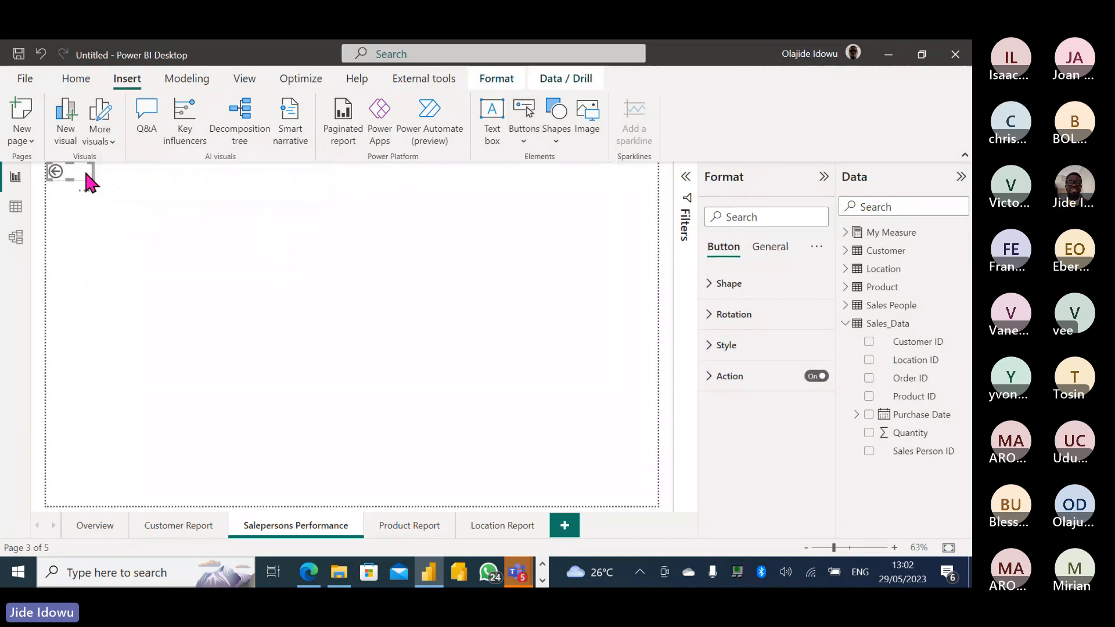
mouse_move(87, 185)
mouse_down()
mouse_move(88, 211)
mouse_move(80, 178)
mouse_up()
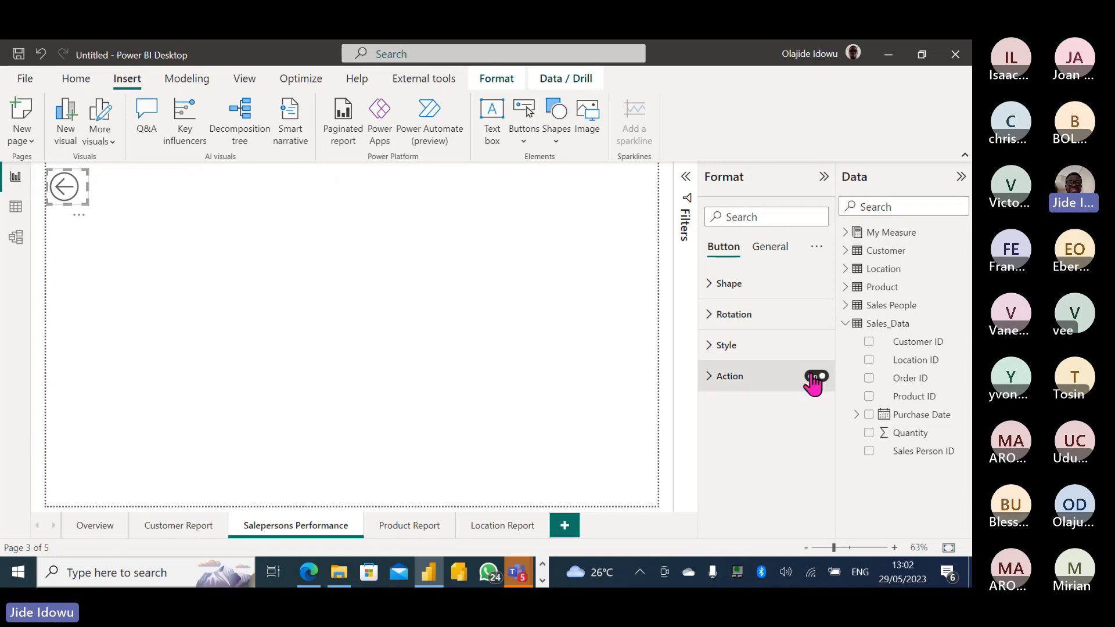
Set the back button's action to Page navigation with destination Overview.
click(706, 384)
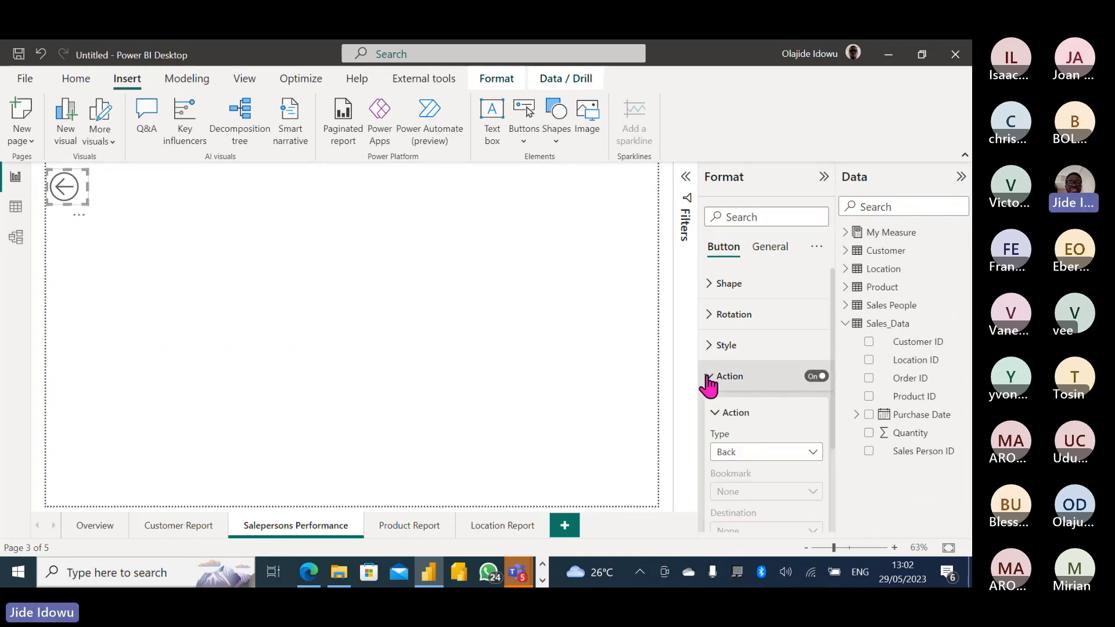
scroll(833, 407, down, 1)
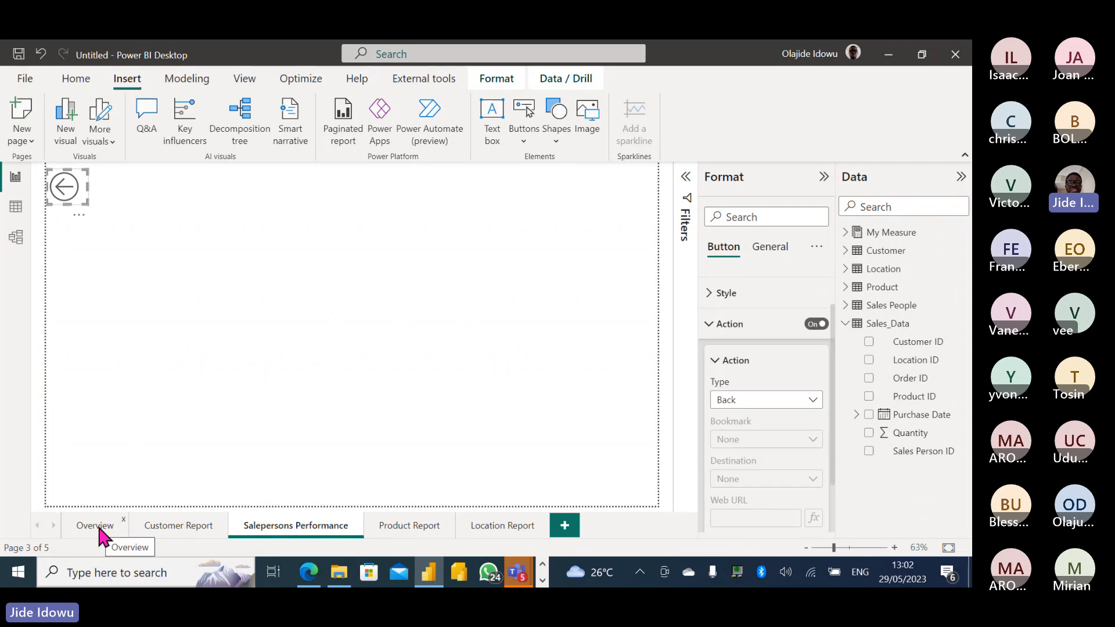
click(813, 400)
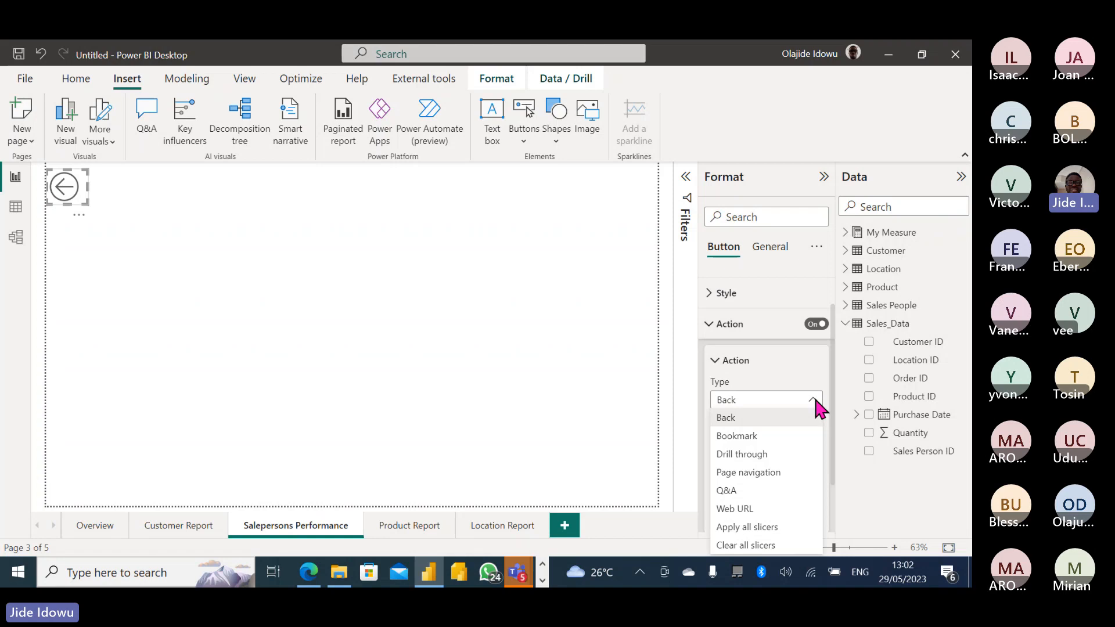
click(801, 472)
scroll(836, 444, down, 1)
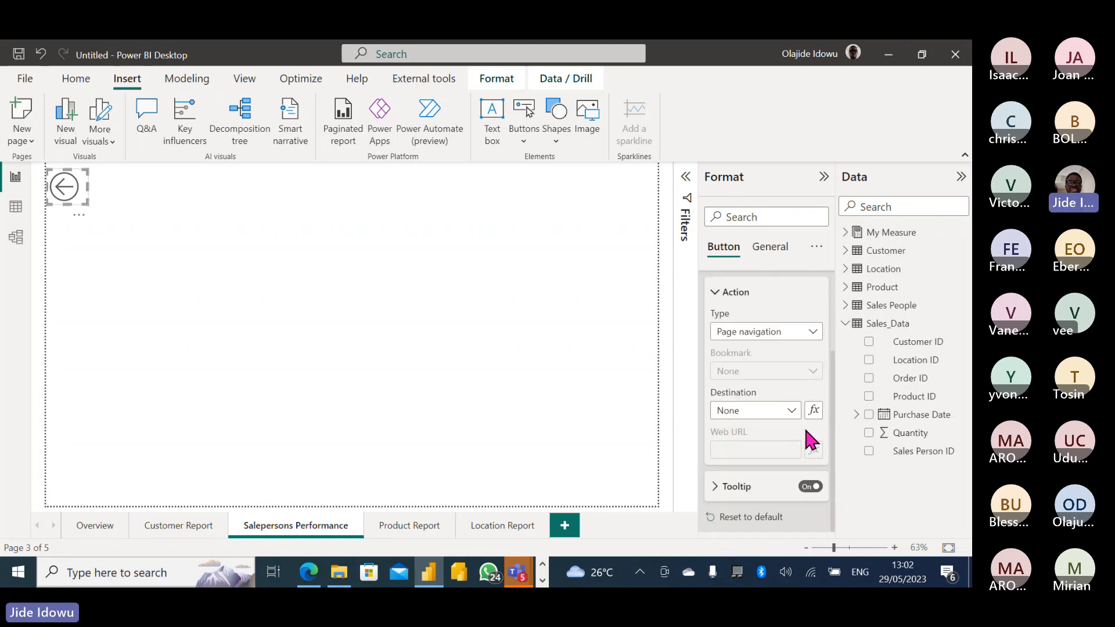
click(792, 410)
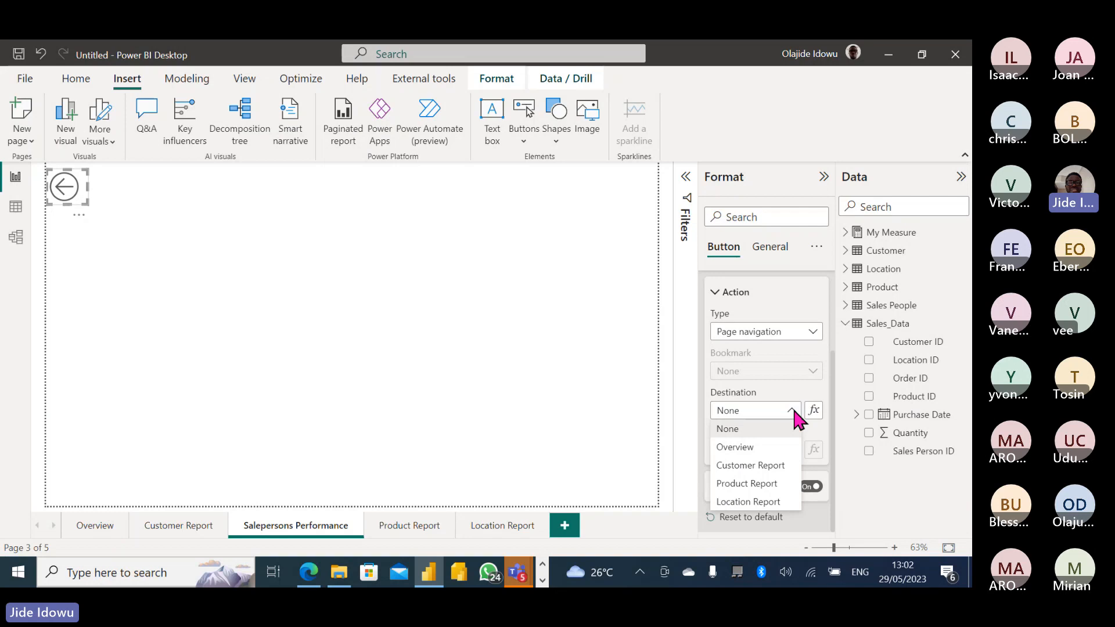
click(757, 446)
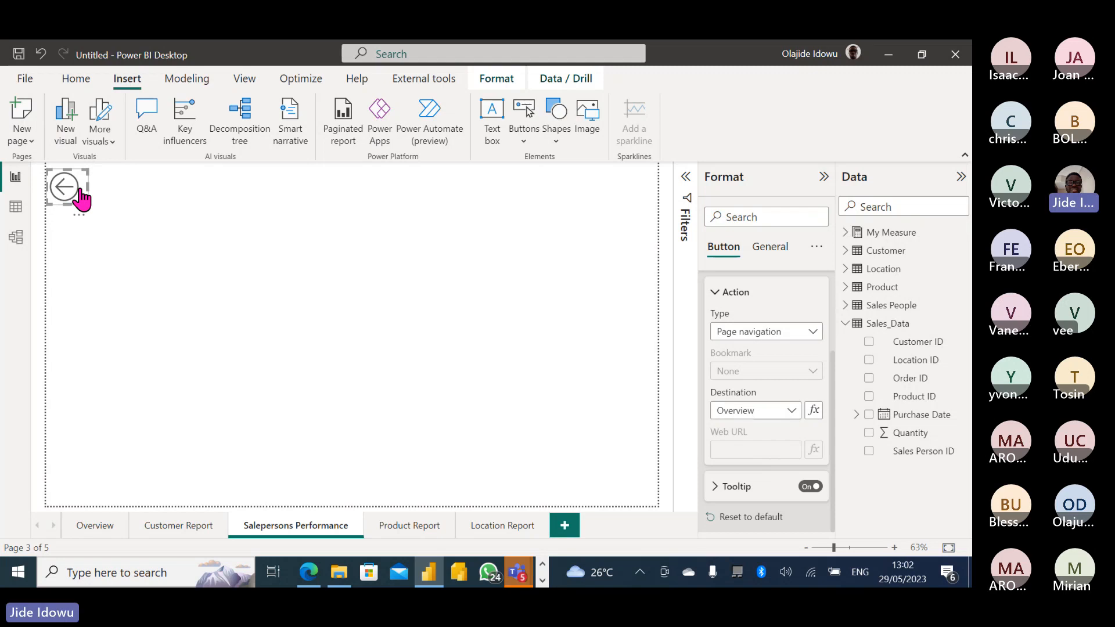
Paste the back-arrow button onto the Customer, Product and Location Report pages.
click(193, 526)
key(ctrl+v)
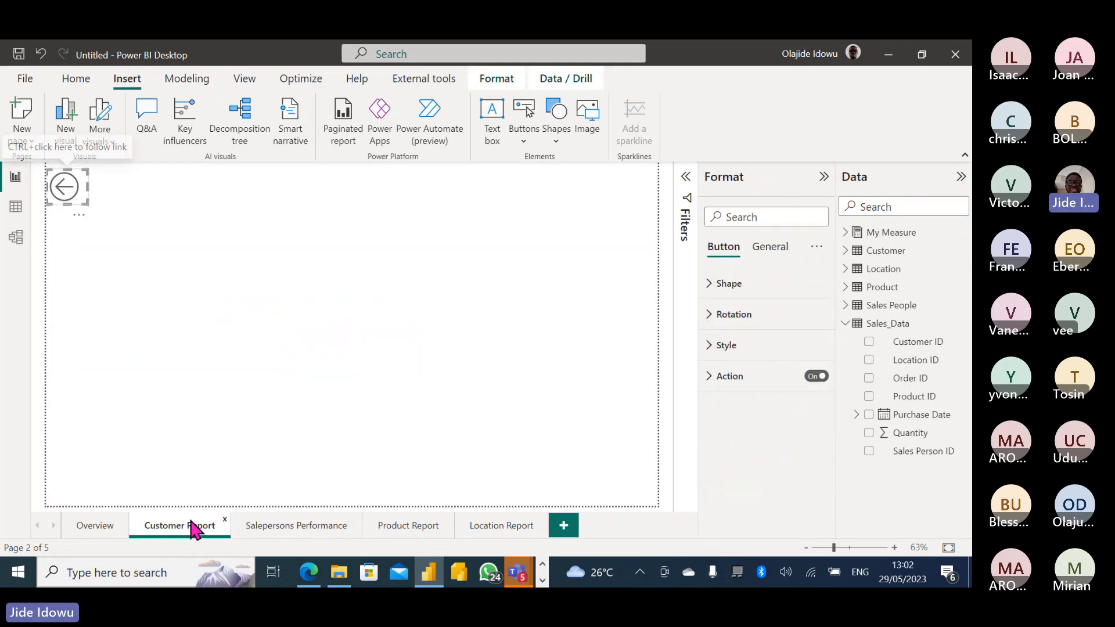
click(408, 525)
key(ctrl+v)
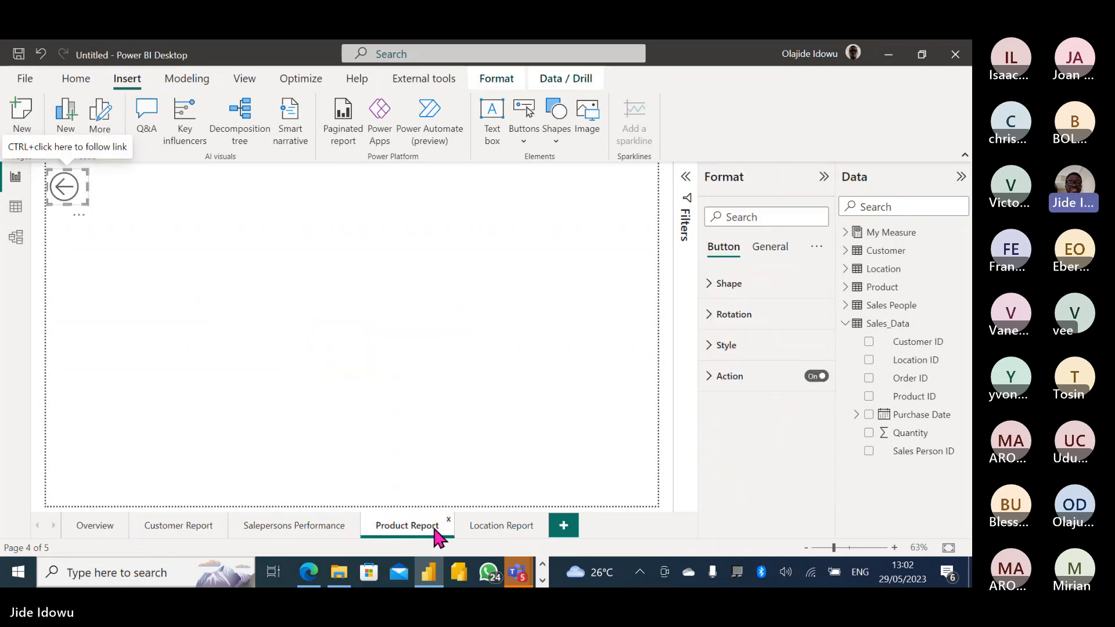
click(495, 526)
key(ctrl+v)
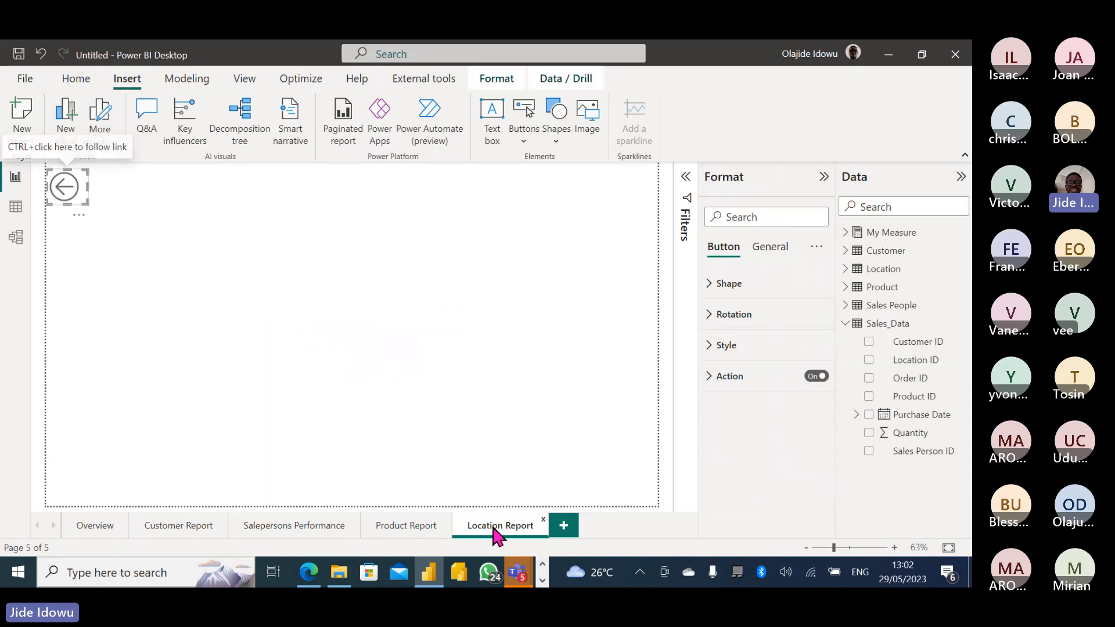
Test navigation: back arrow to Overview, Product Report link, then back arrow again.
click(198, 320)
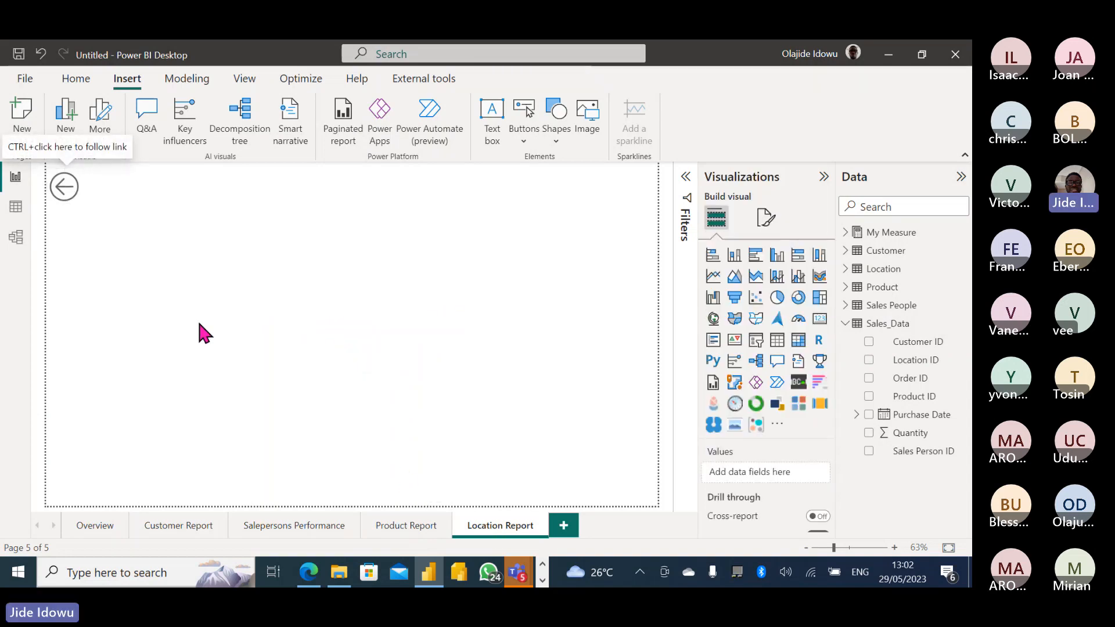
ctrl+click(69, 187)
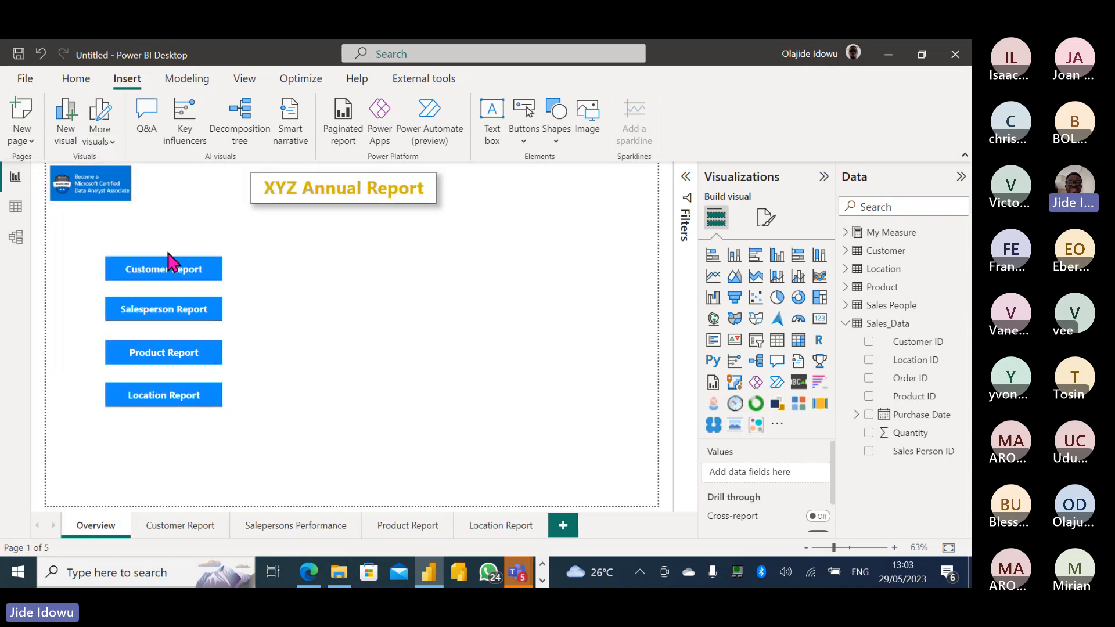
click(175, 361)
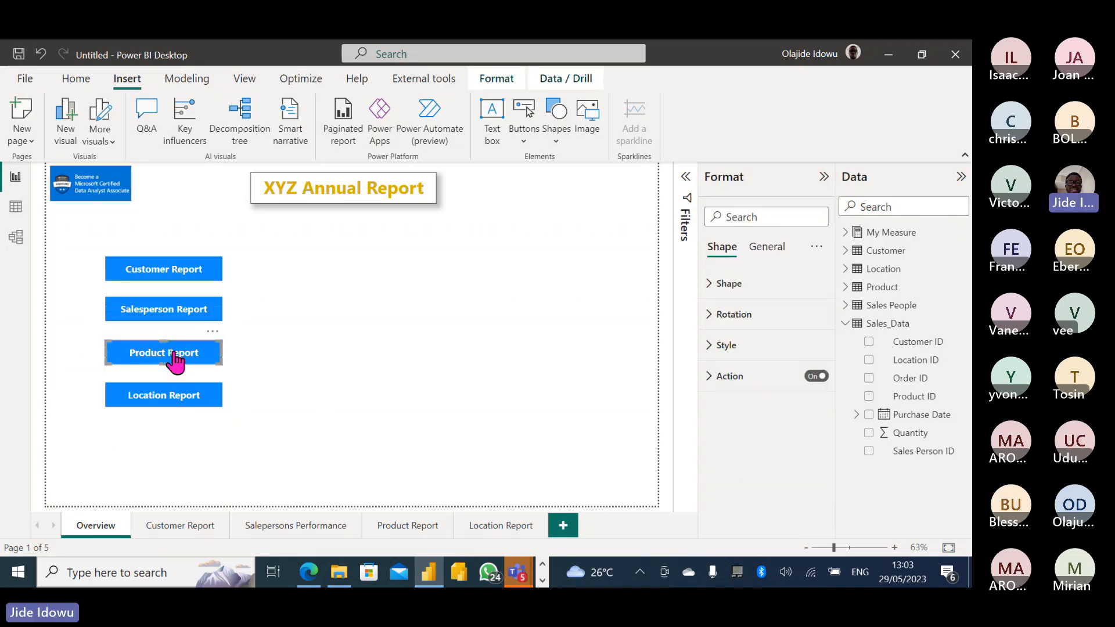
ctrl+click(176, 361)
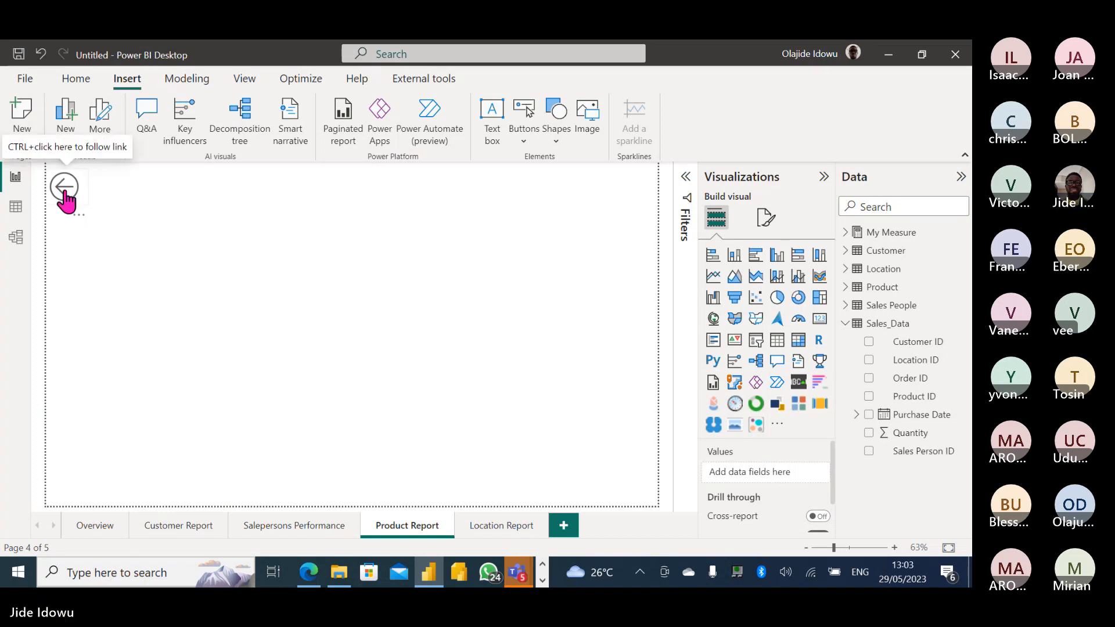
ctrl+click(66, 199)
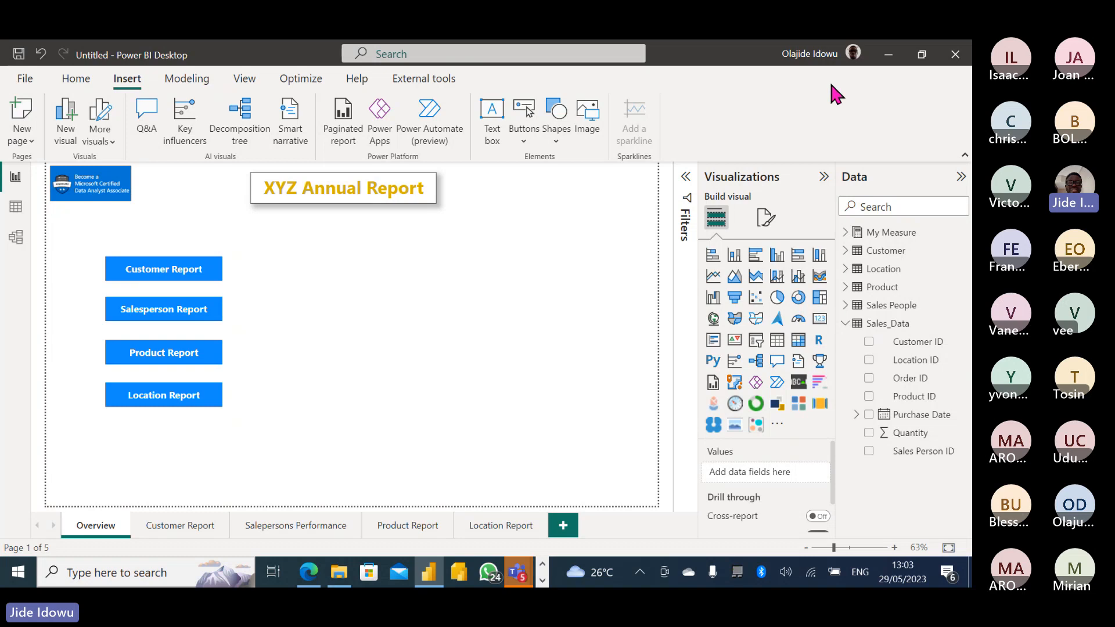
click(853, 53)
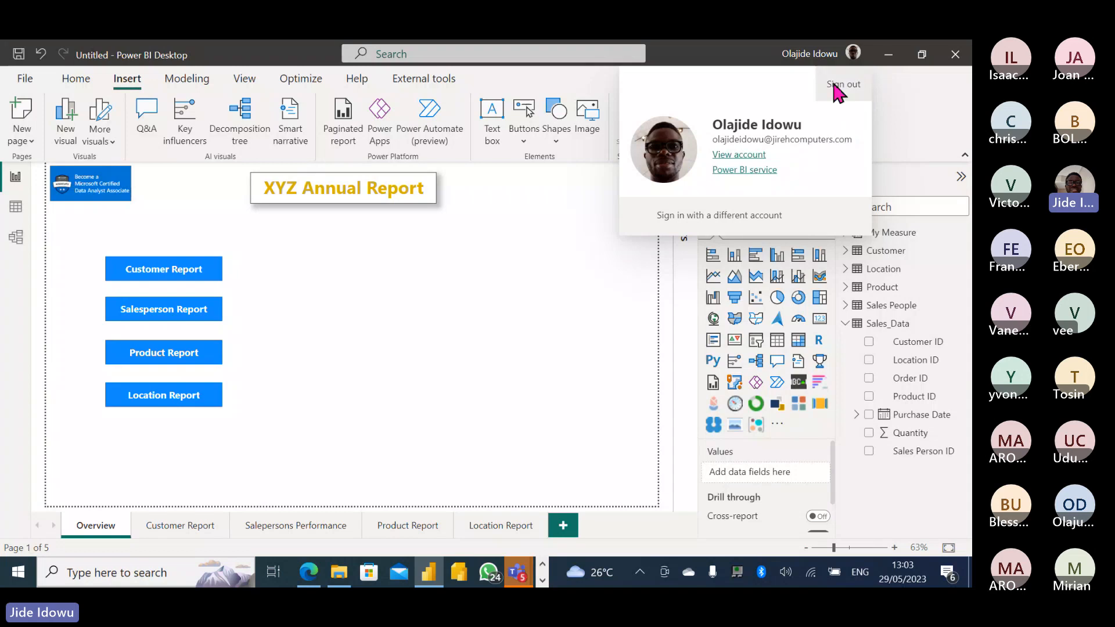
click(855, 58)
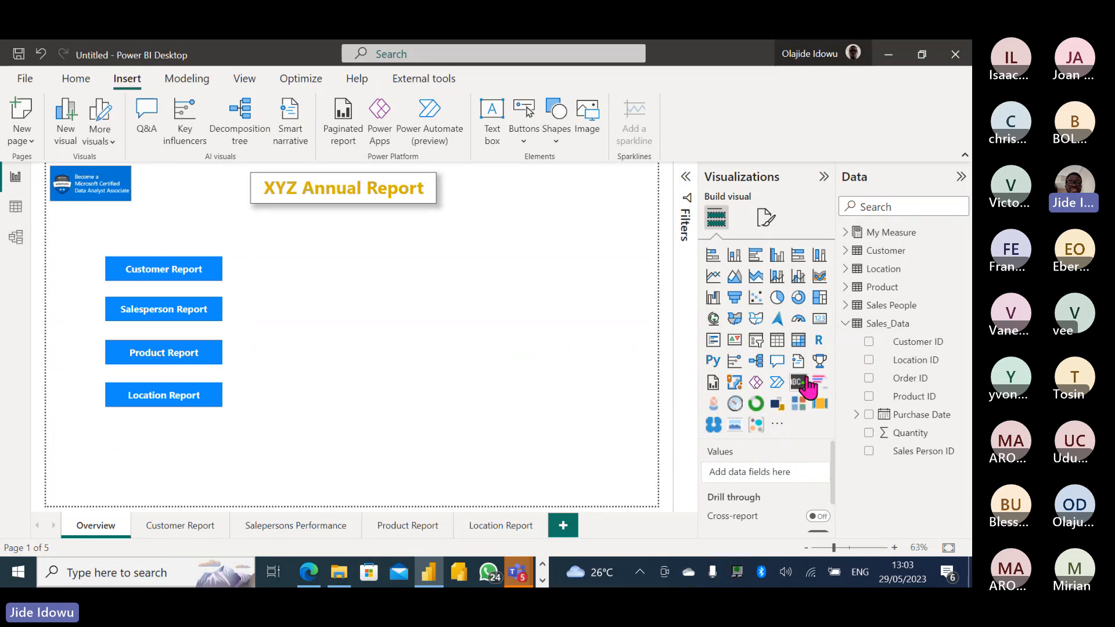
Add a Scroller visual and stretch it across the full width of the page bottom.
click(777, 425)
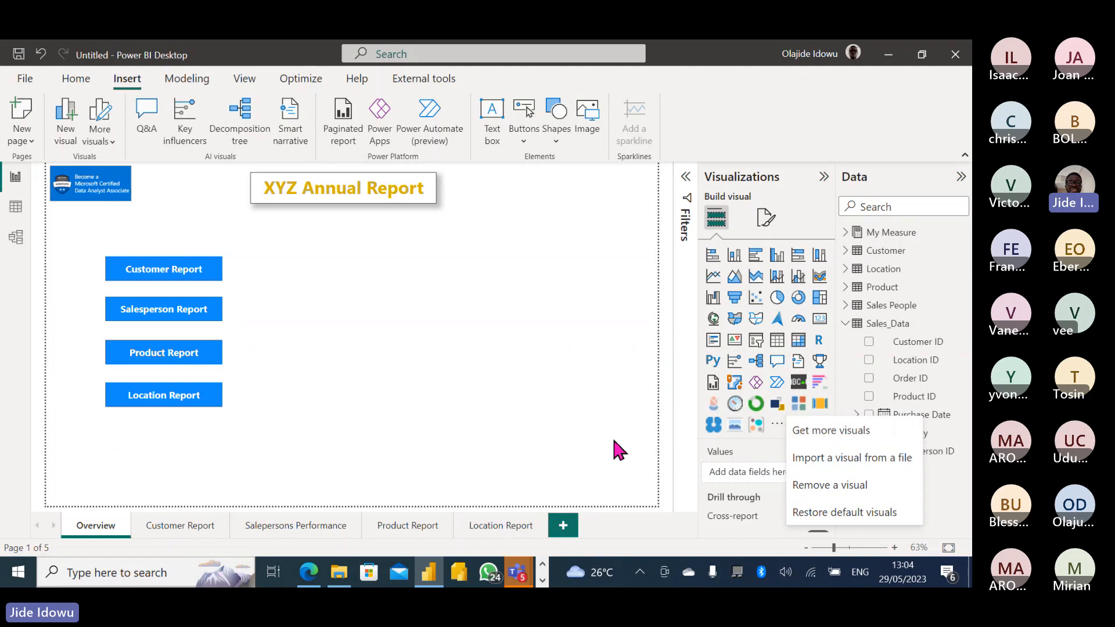
click(614, 441)
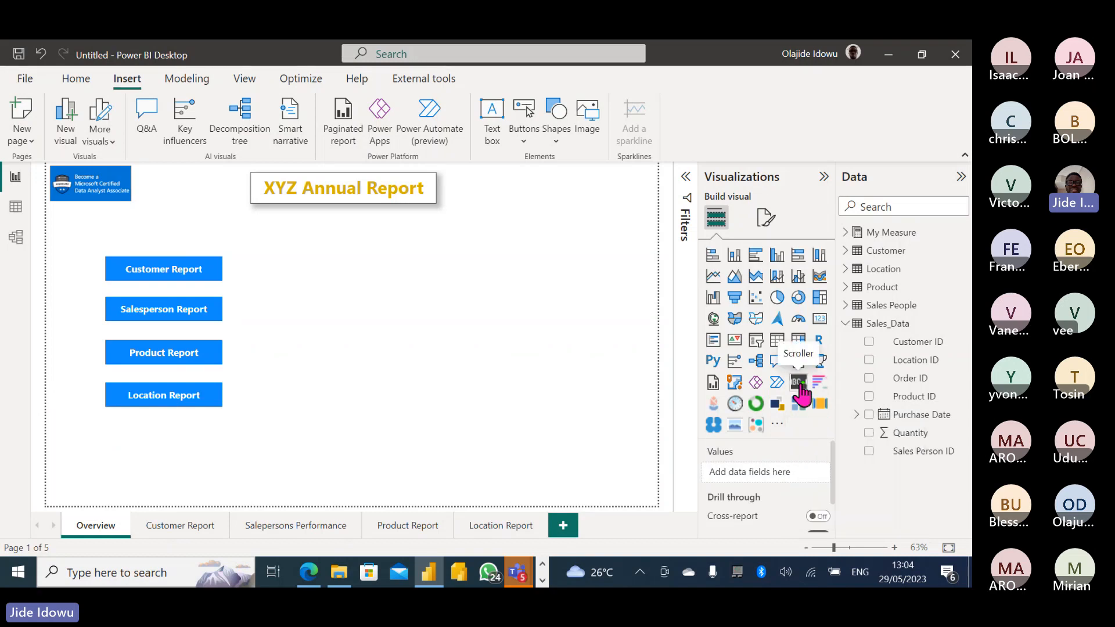
click(799, 383)
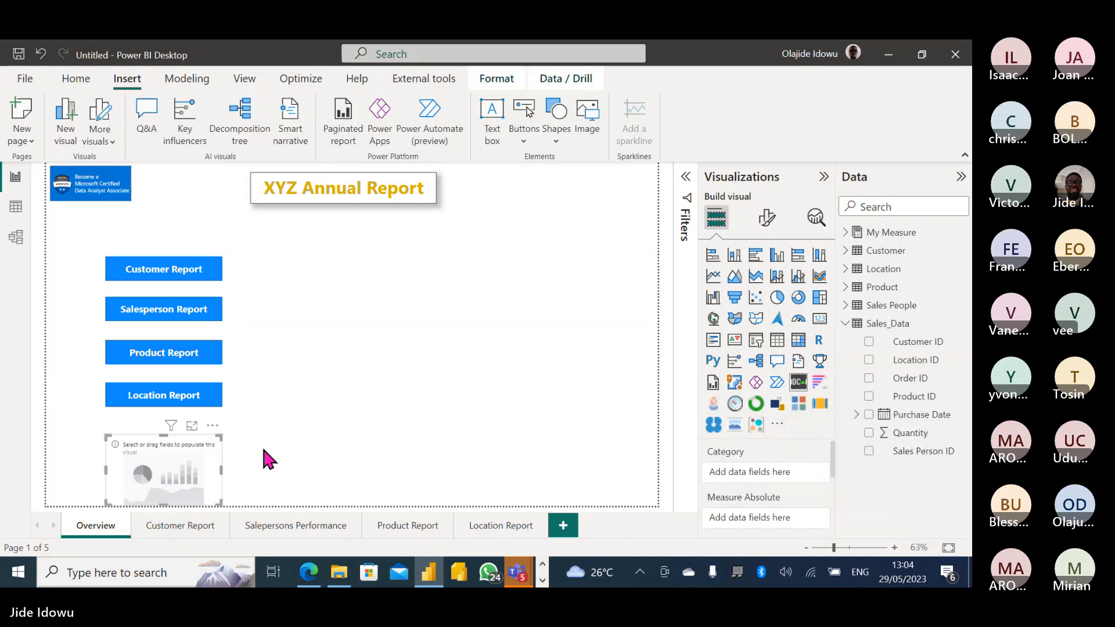
drag(223, 437, 230, 460)
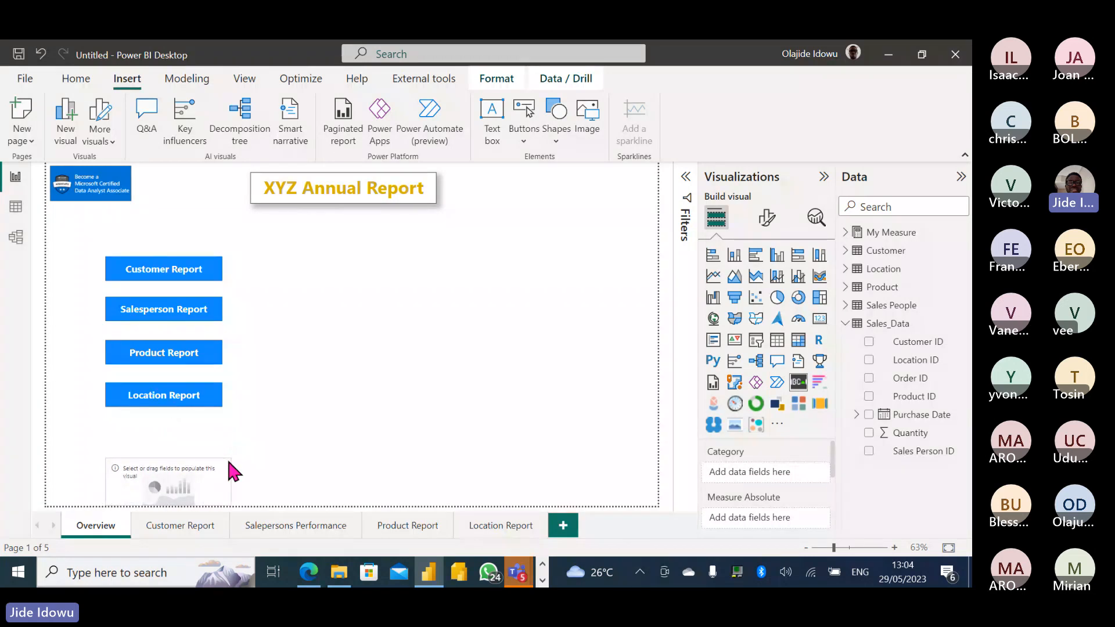
drag(105, 478, 48, 478)
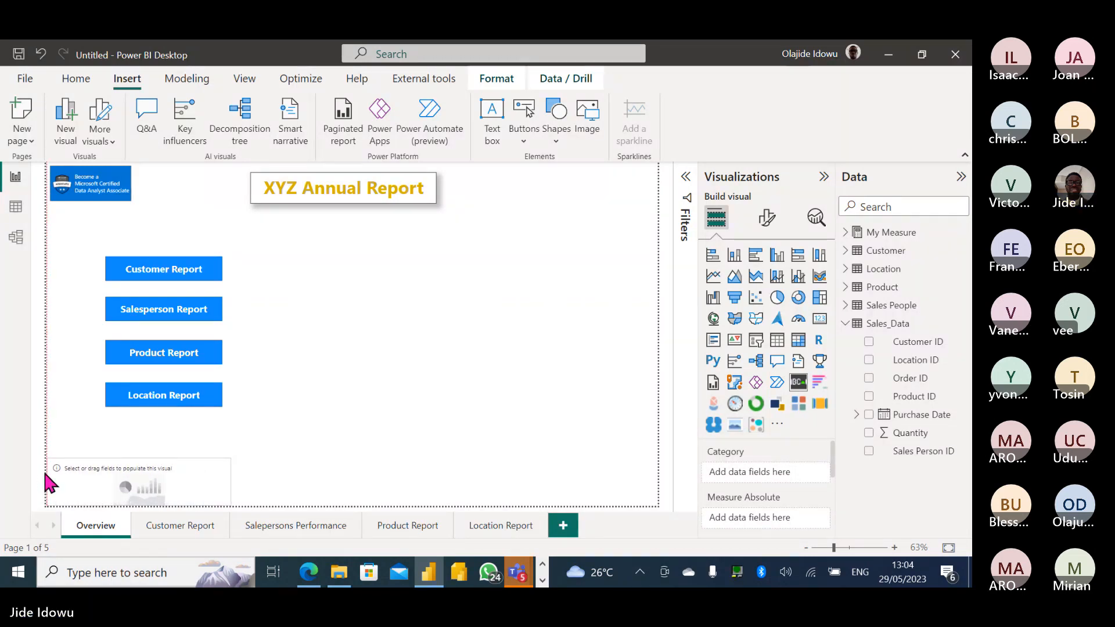
drag(230, 478, 654, 470)
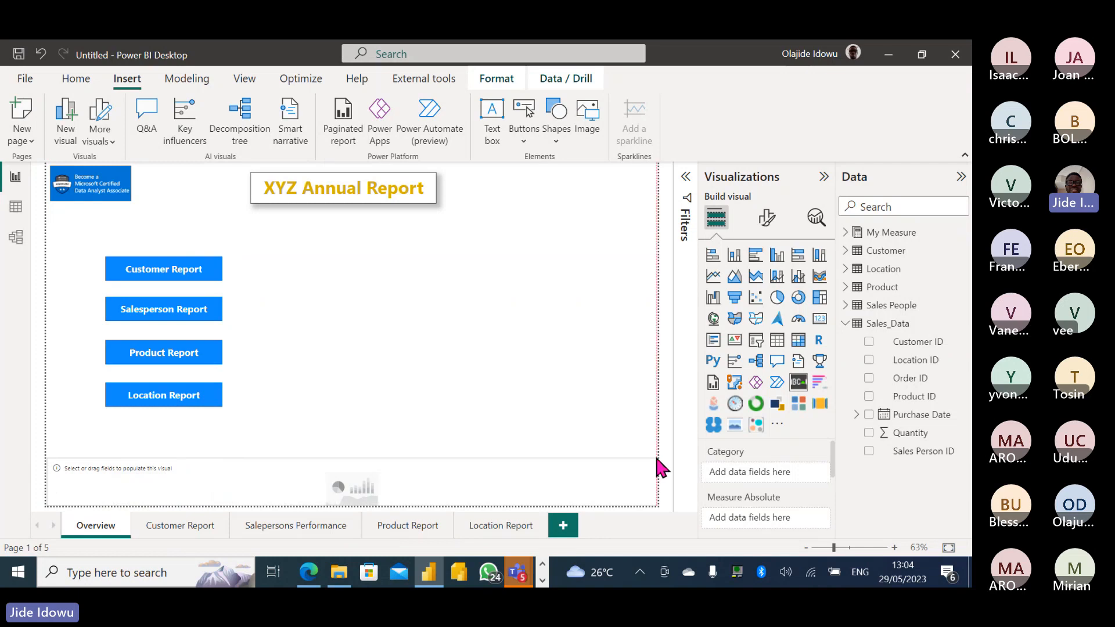
drag(352, 457, 366, 476)
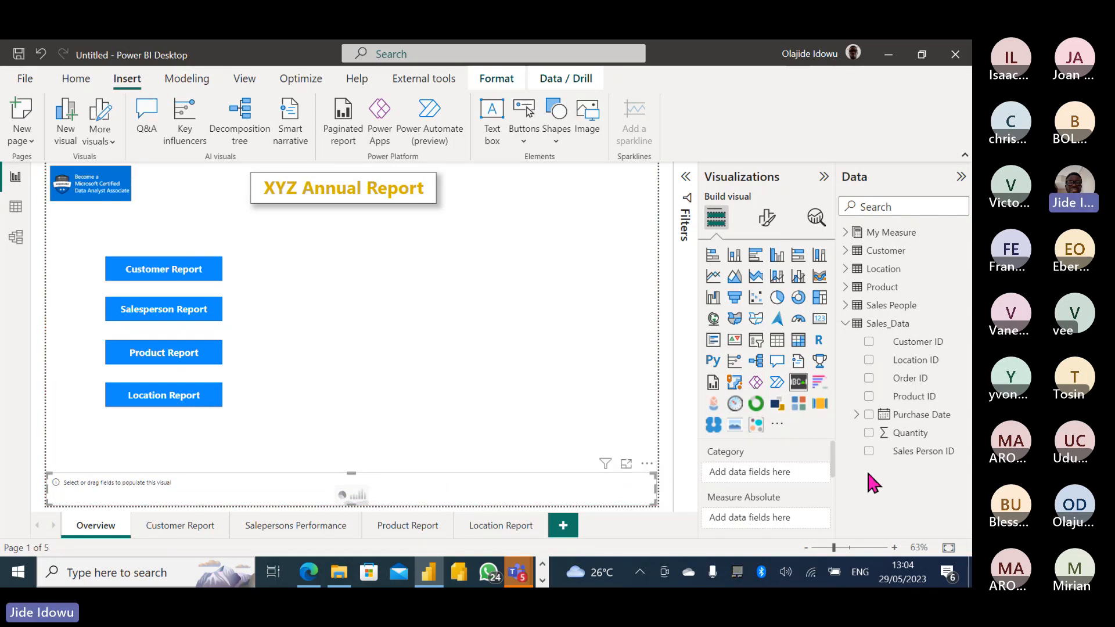
Fill the Scroller with Location's County plus Total Sales and Profit from My Measure.
click(844, 324)
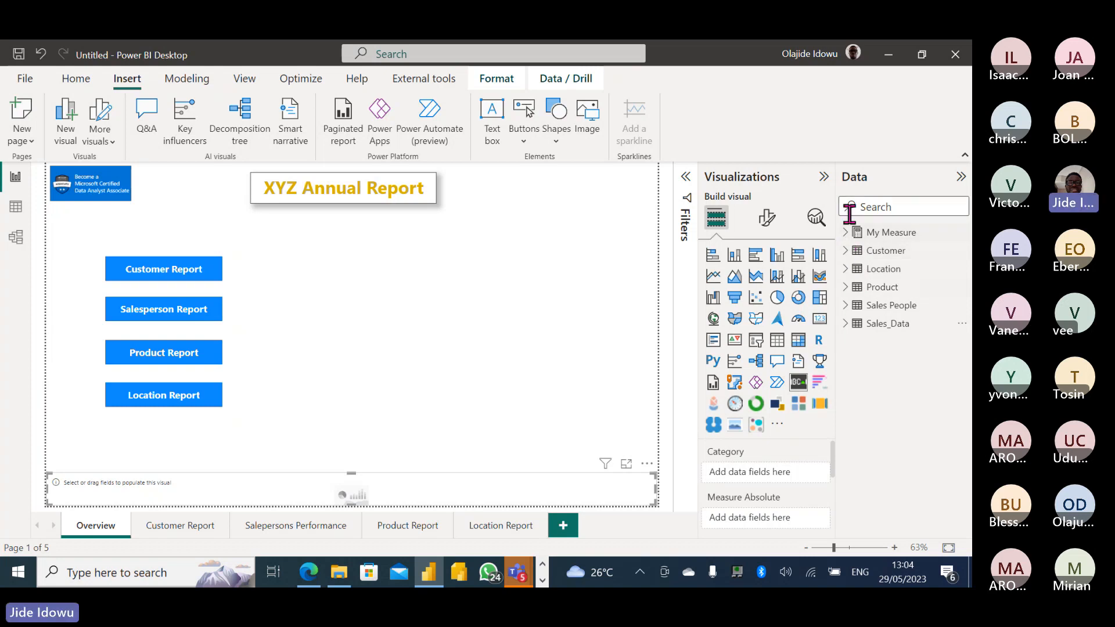
click(846, 269)
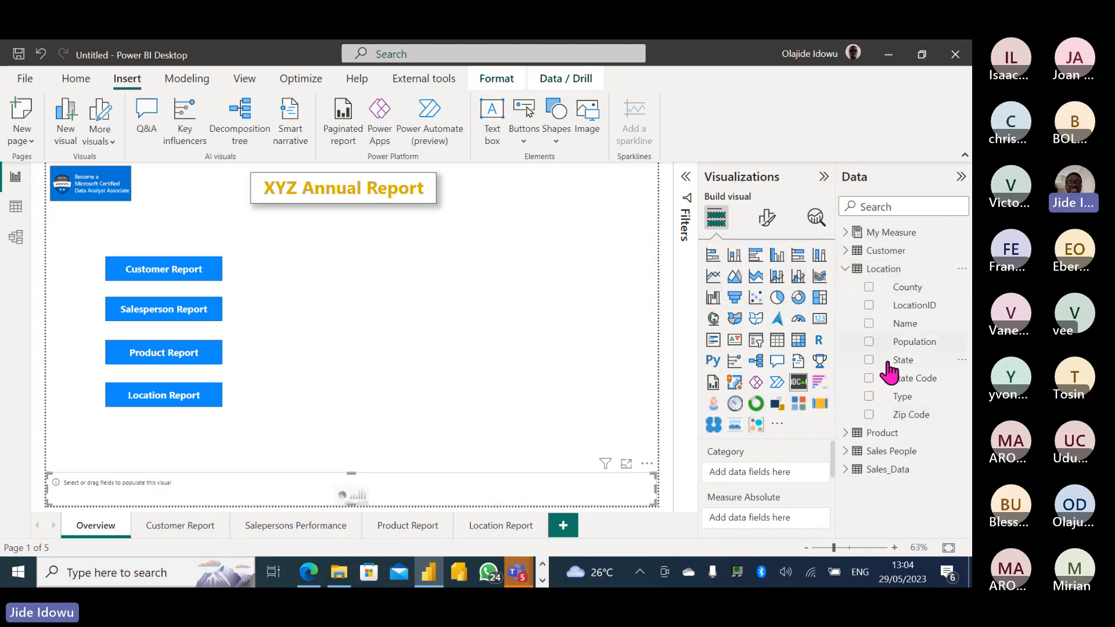
click(869, 287)
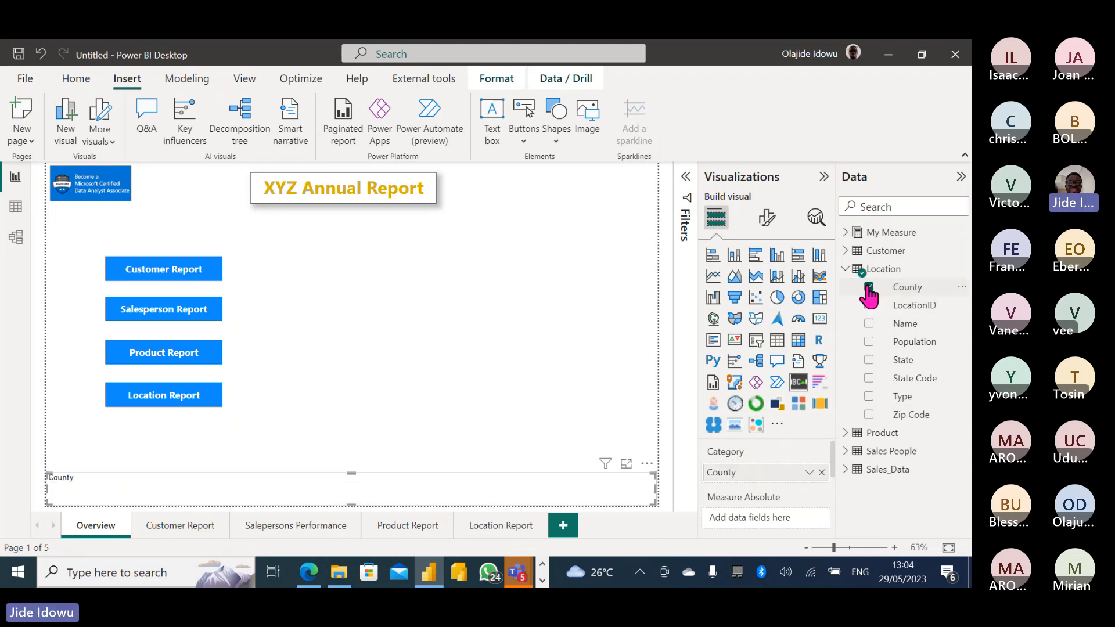
click(846, 269)
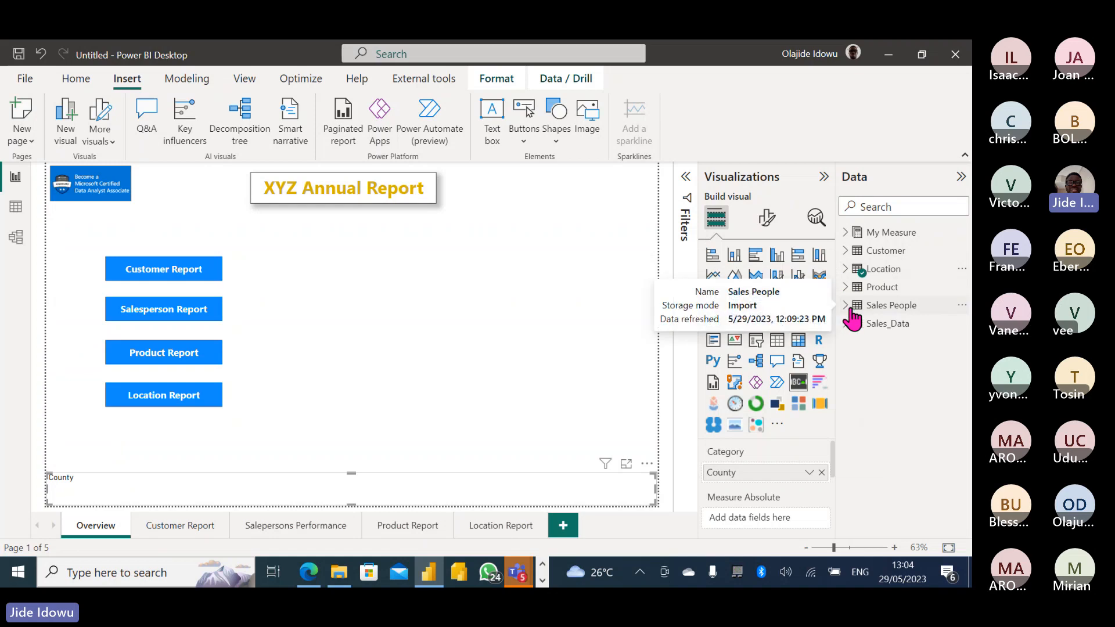
click(845, 232)
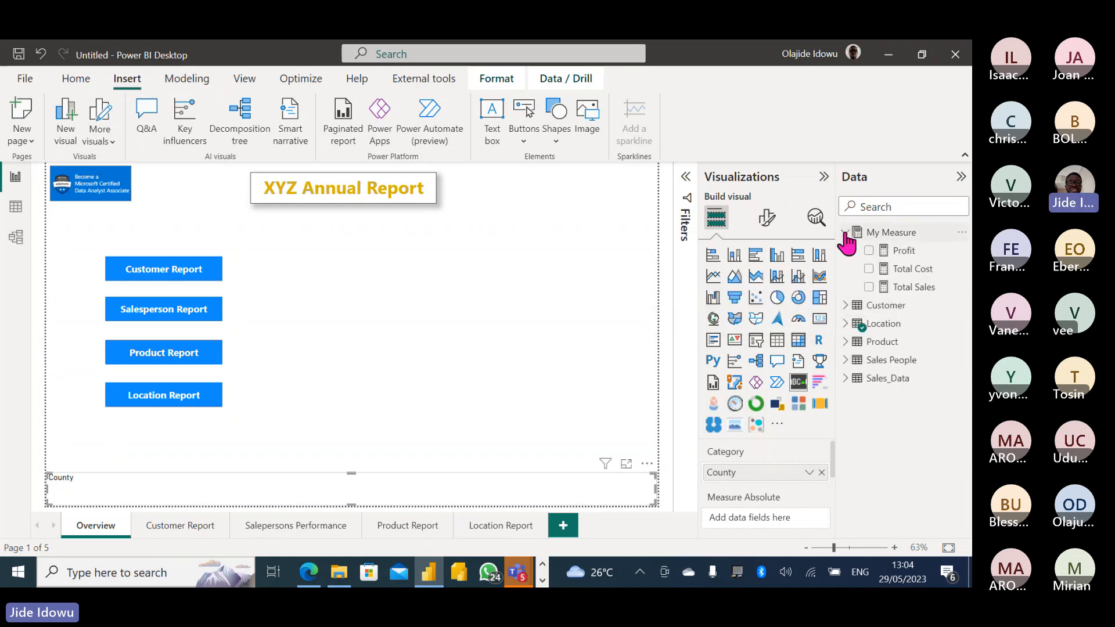
click(869, 286)
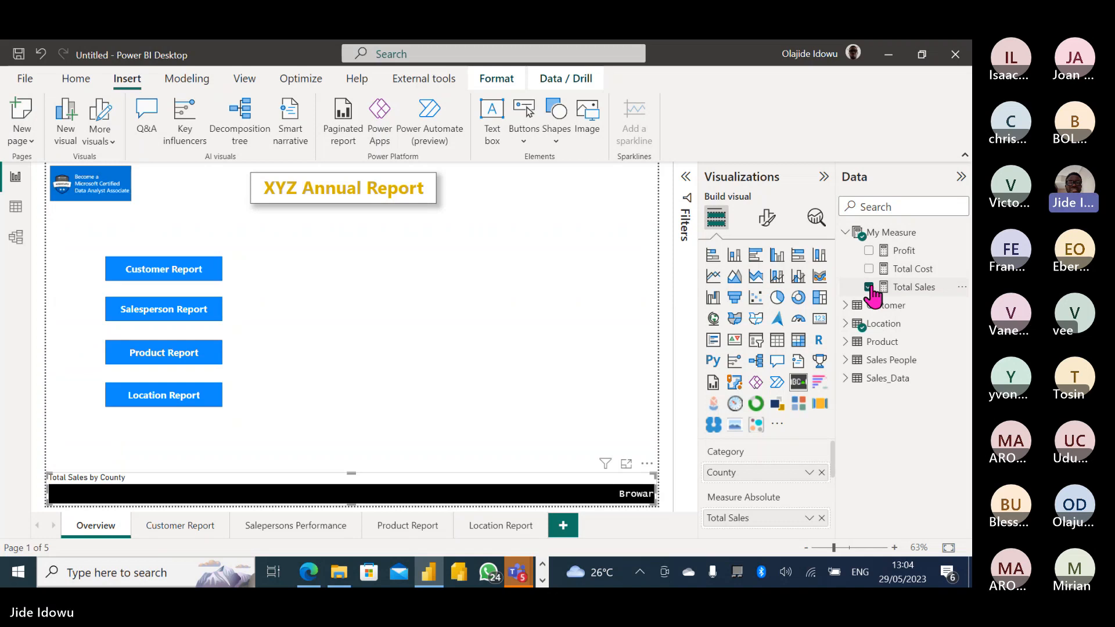
click(869, 251)
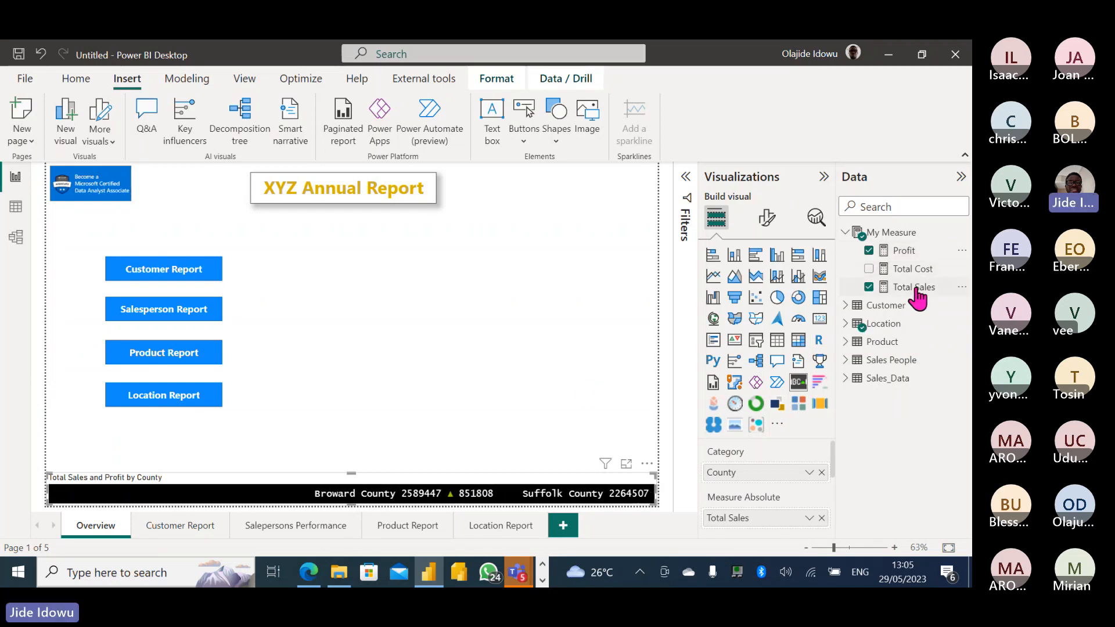
Format the Total Sales measure as Currency with 0 decimal places.
click(914, 290)
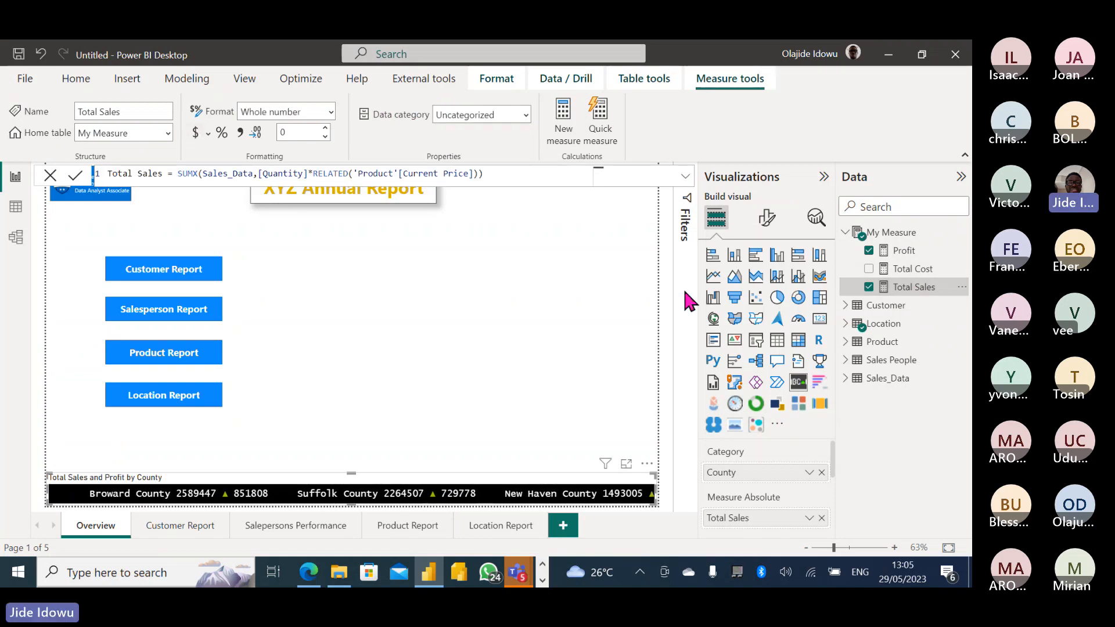
click(928, 290)
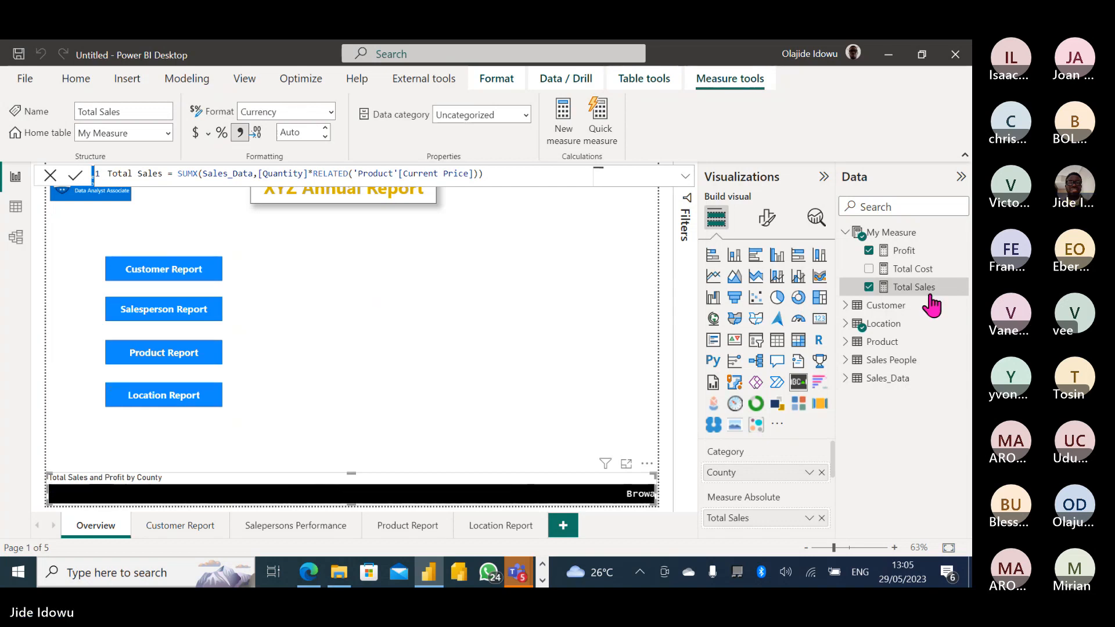
click(298, 131)
click(298, 131)
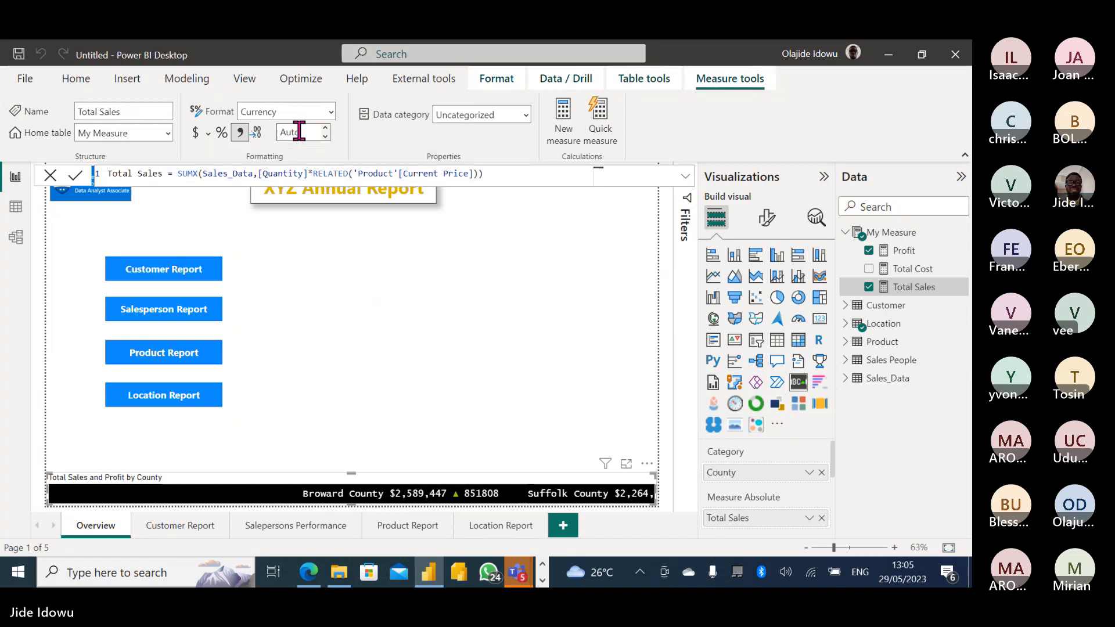
click(325, 135)
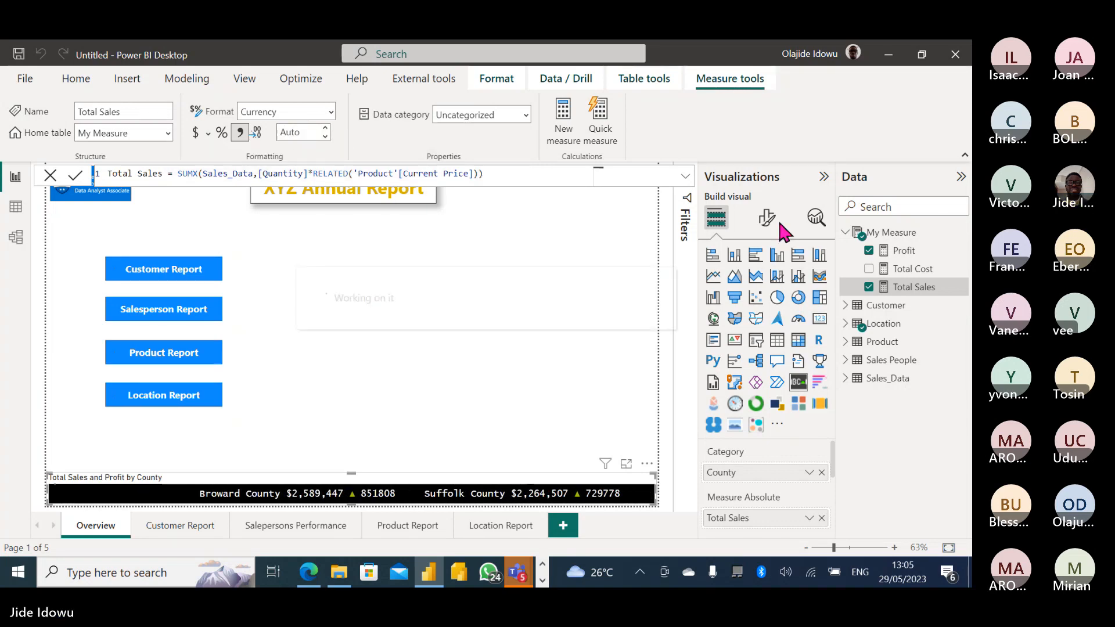
Format the Profit measure as Currency with 0 decimal places.
click(908, 253)
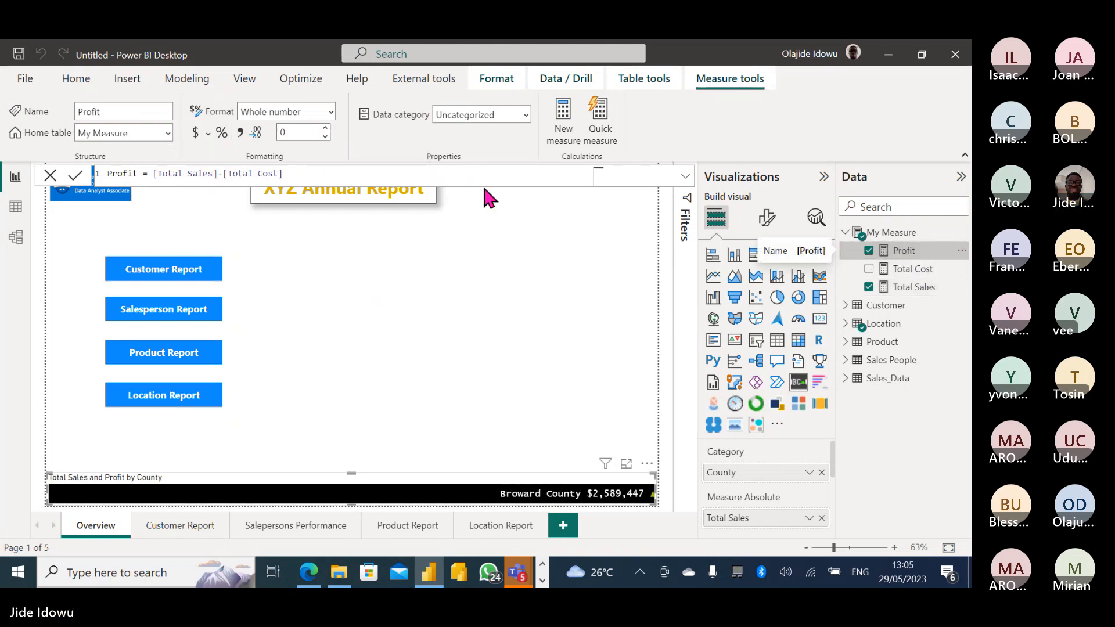
click(196, 131)
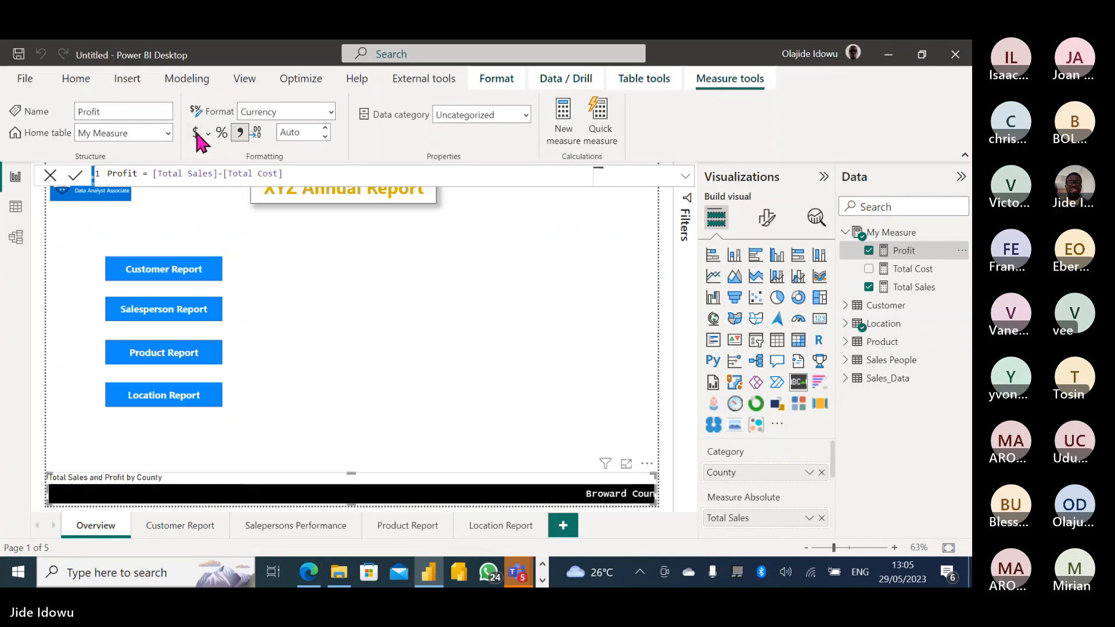
click(302, 134)
text(0)
key(Return)
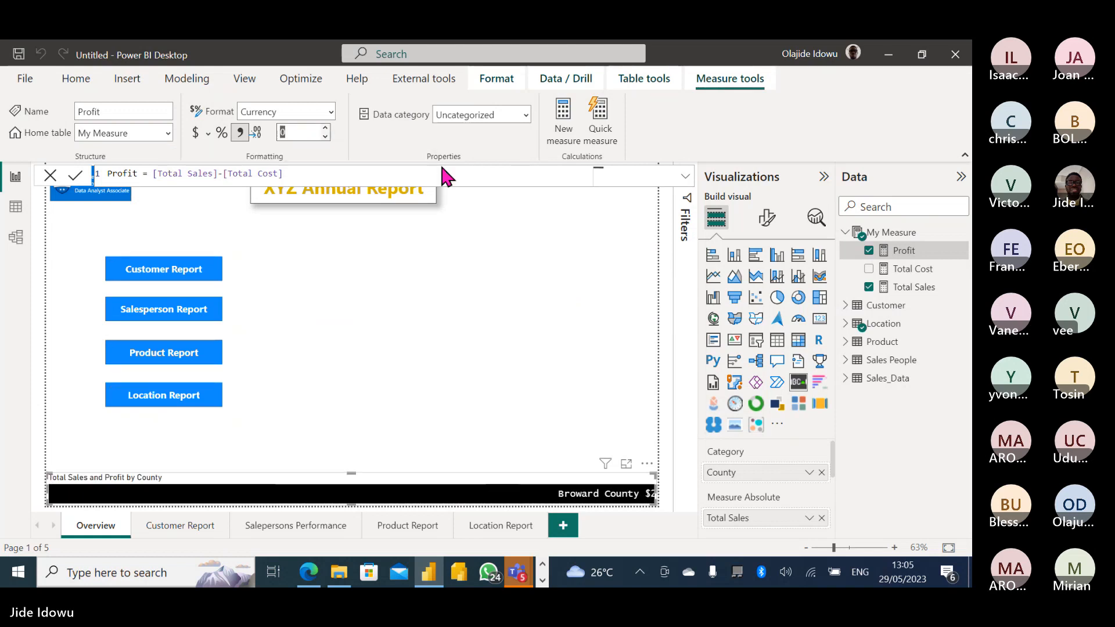
click(425, 336)
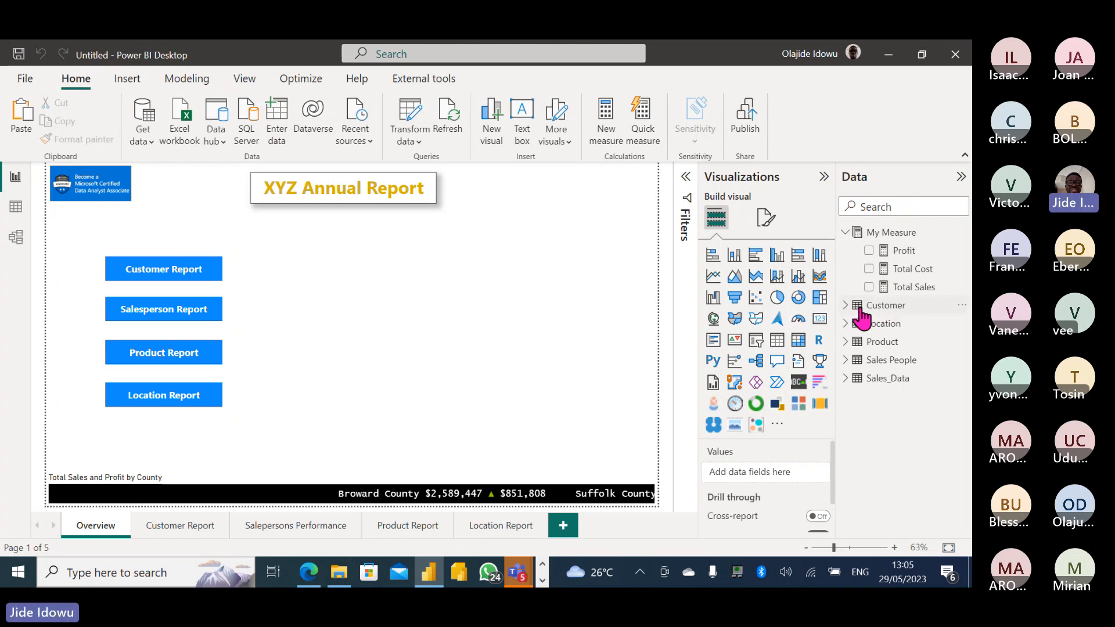
Add a smaller Card visual showing Total Sales as $35M.
click(821, 321)
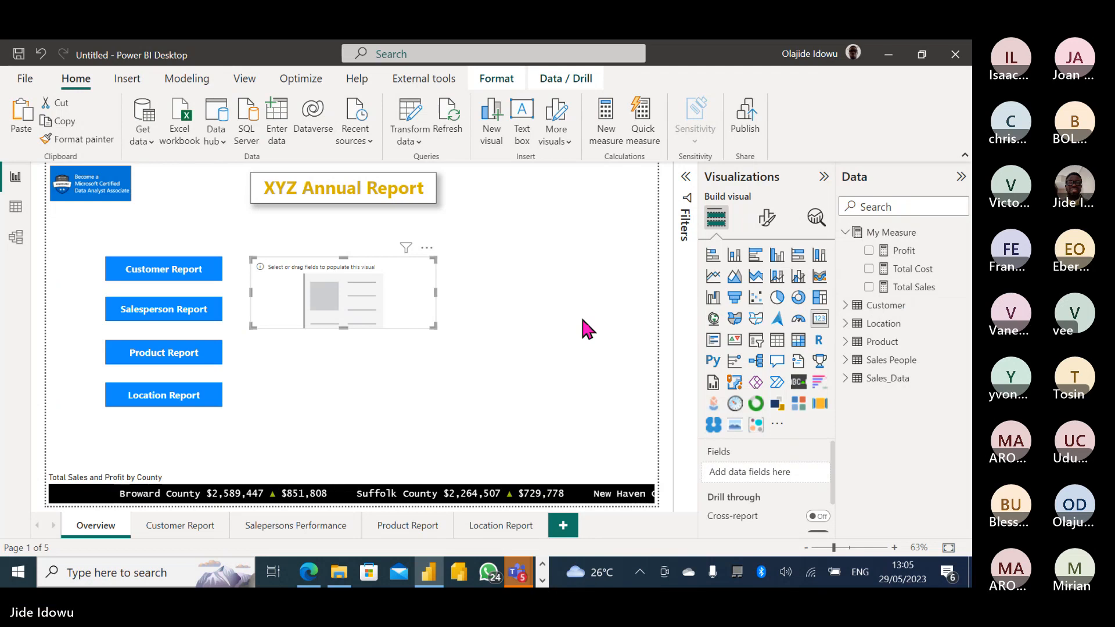
drag(434, 323, 374, 321)
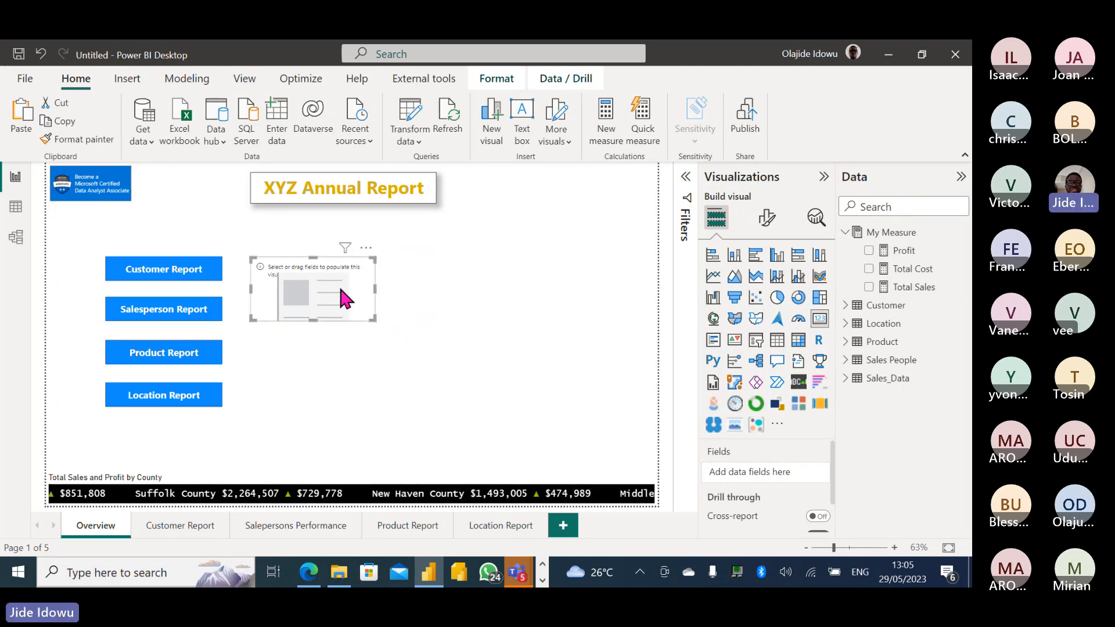
click(868, 287)
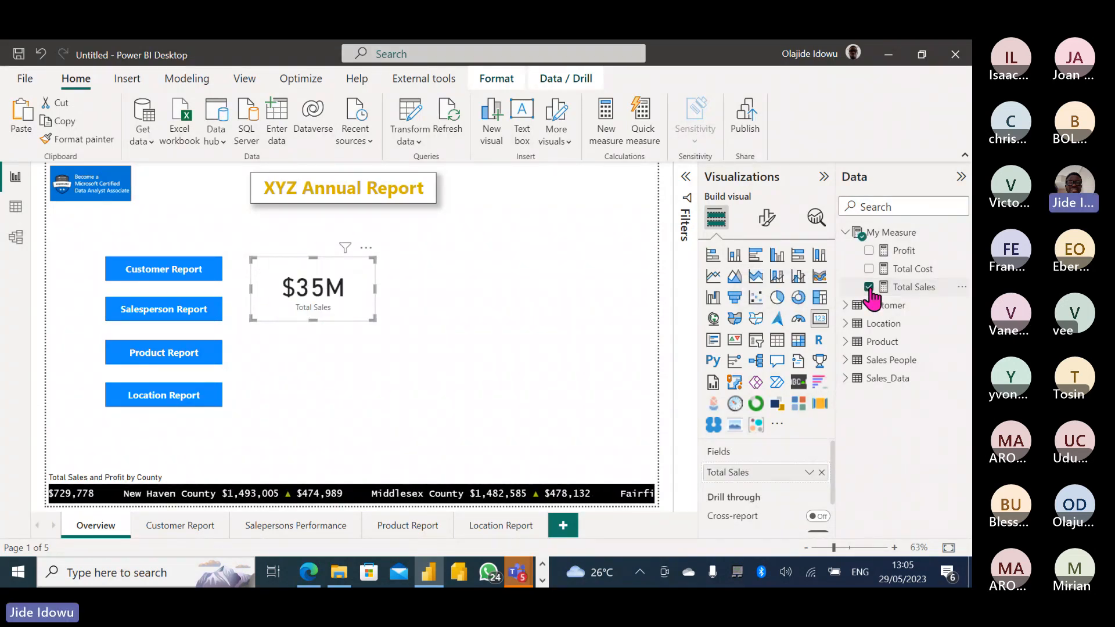
click(768, 219)
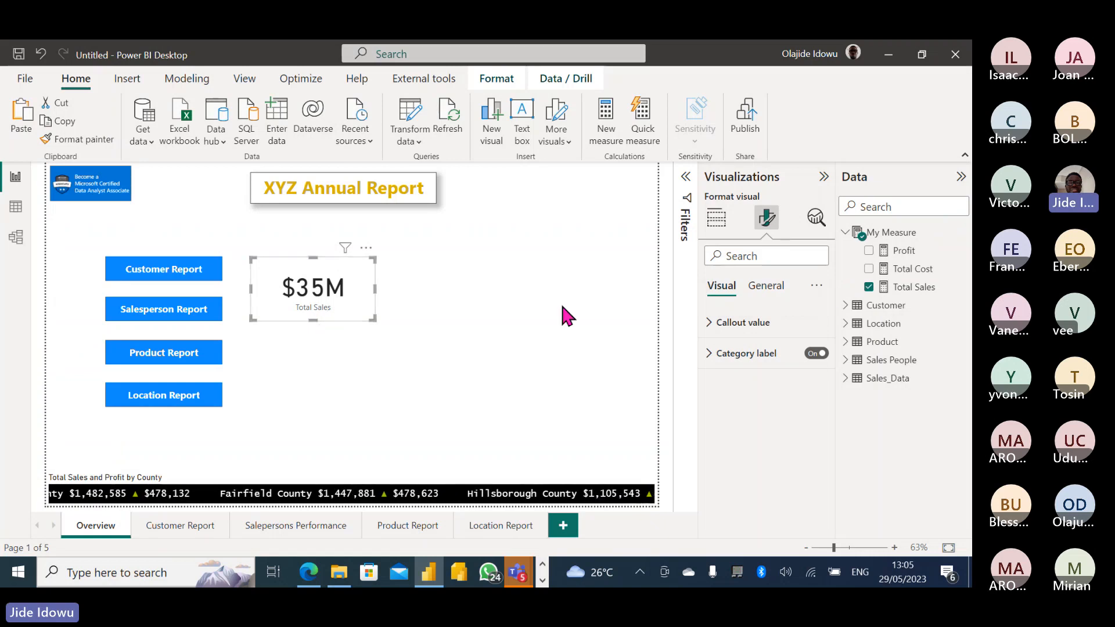
Turn on the $35M card's visual border and shadow, with 14 px rounded corners.
click(768, 288)
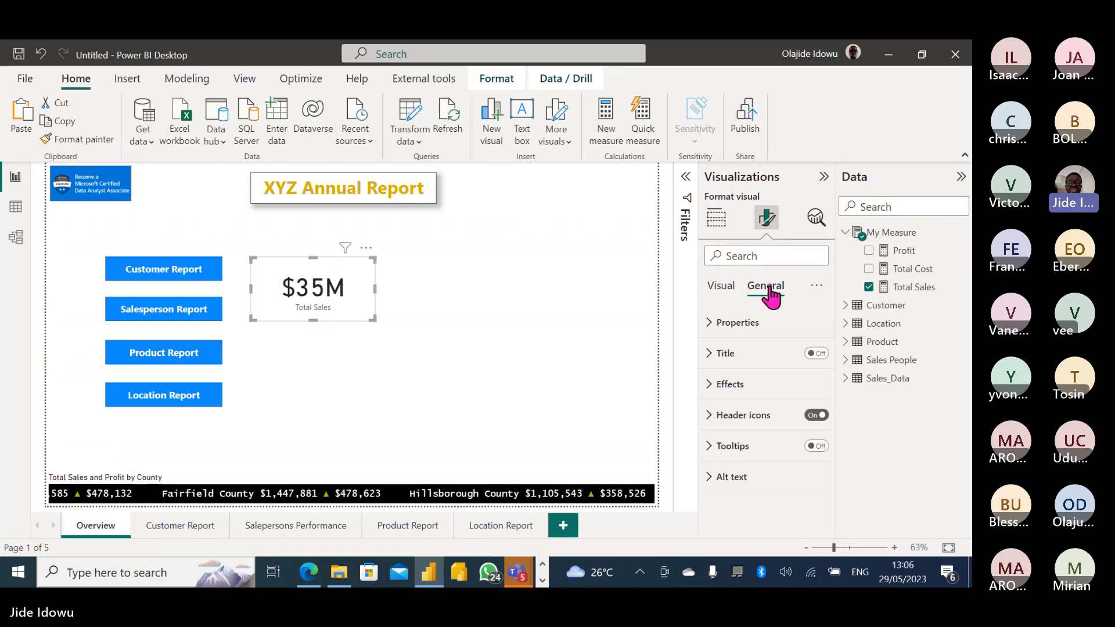
click(708, 383)
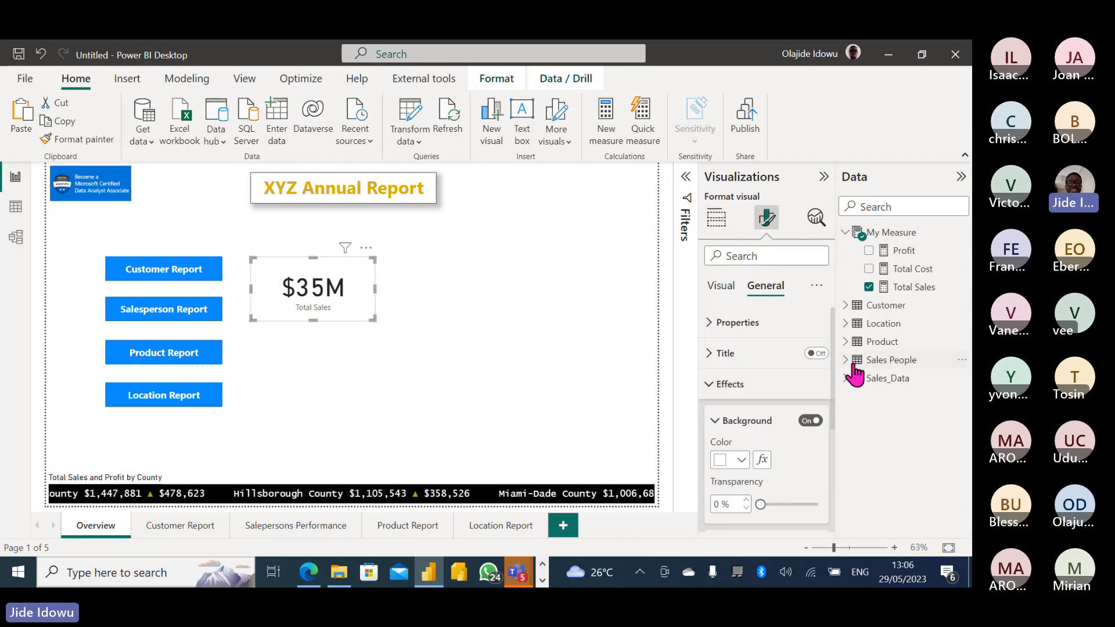
scroll(836, 394, down, 3)
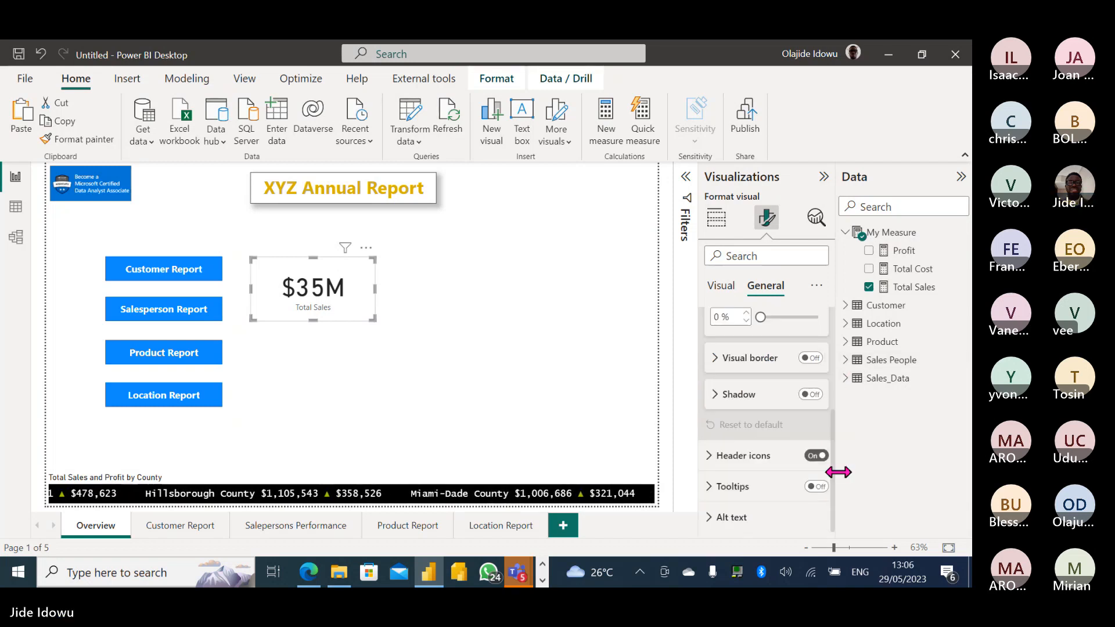
click(810, 358)
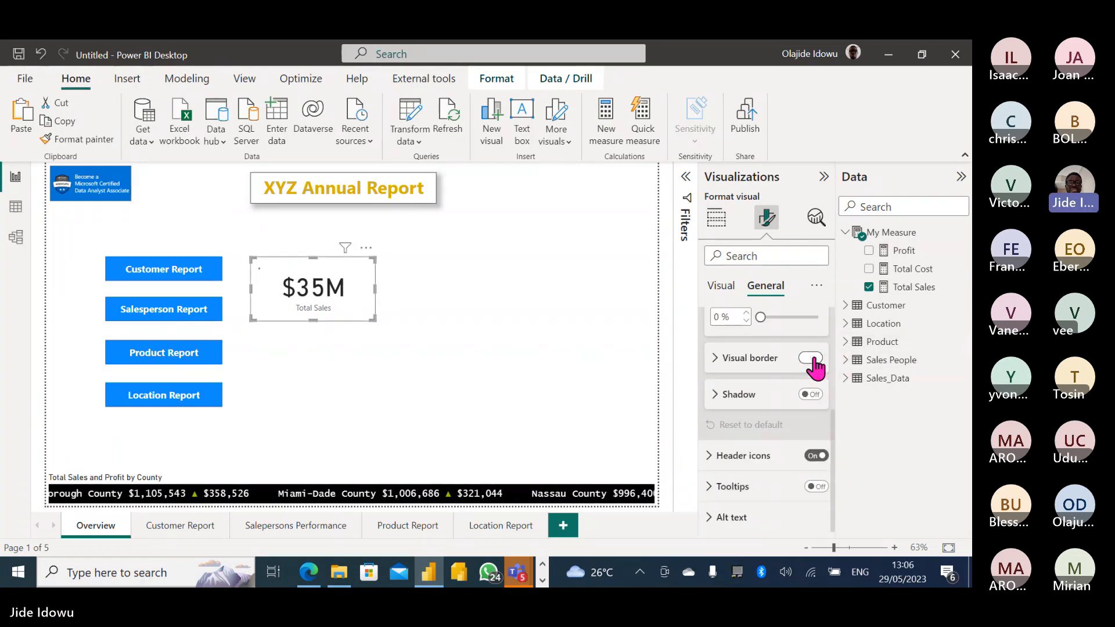
click(810, 395)
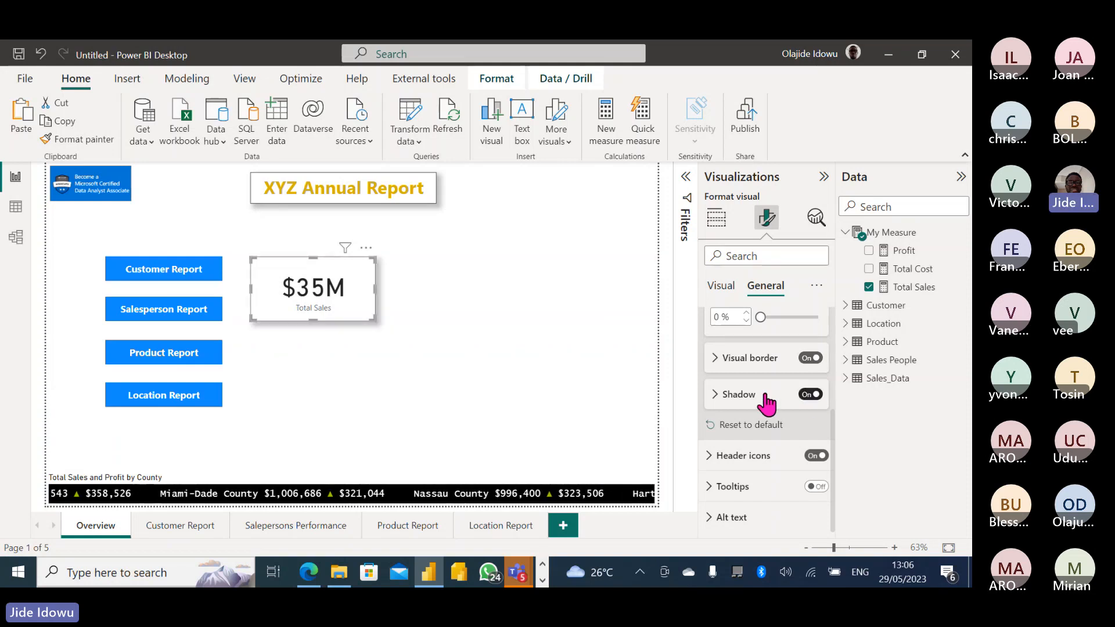
click(715, 357)
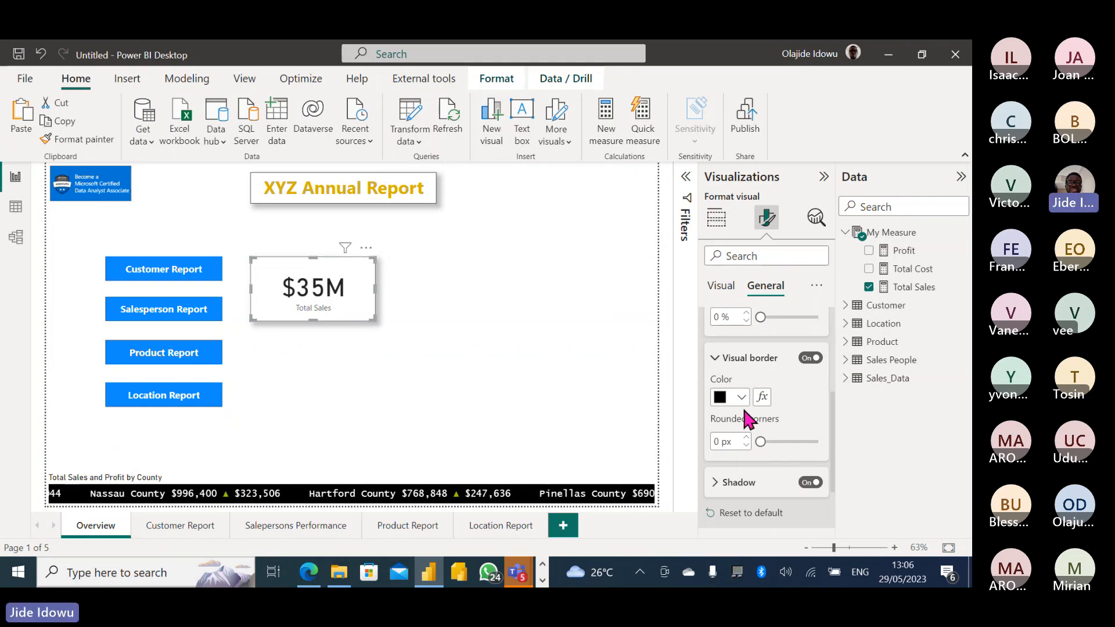
click(786, 441)
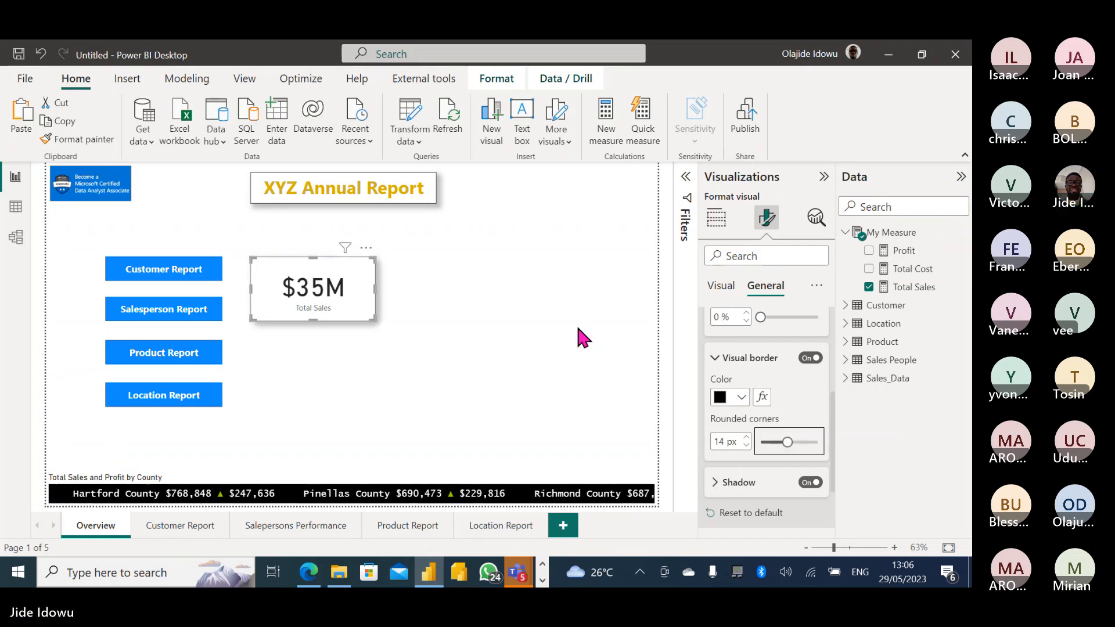
click(449, 305)
click(375, 319)
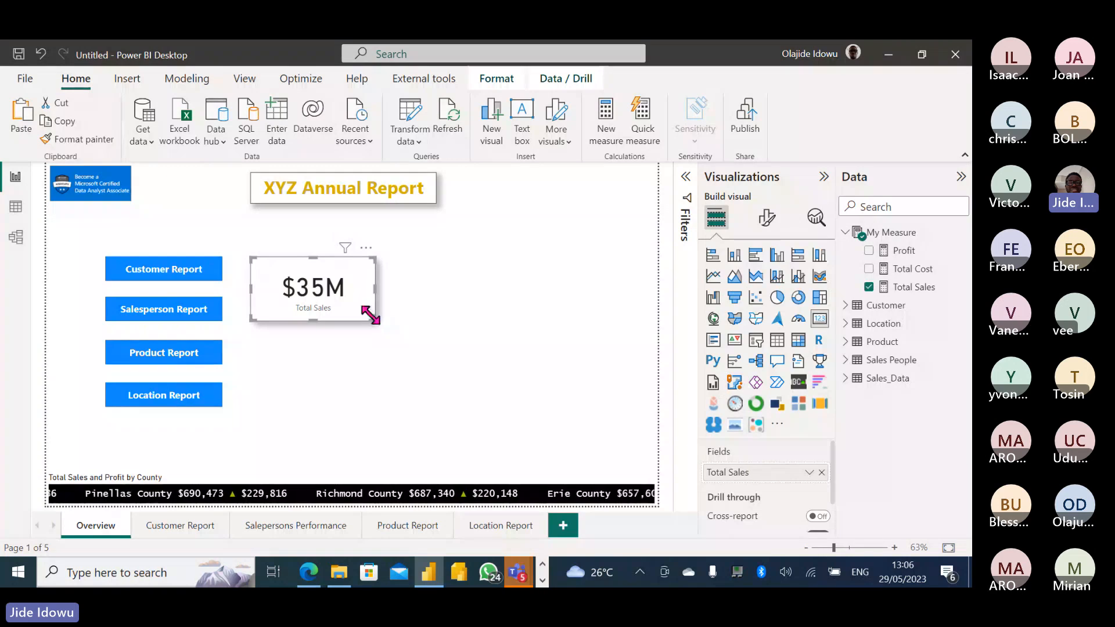
Narrow the $35M card and make three copies of it.
drag(375, 319, 356, 316)
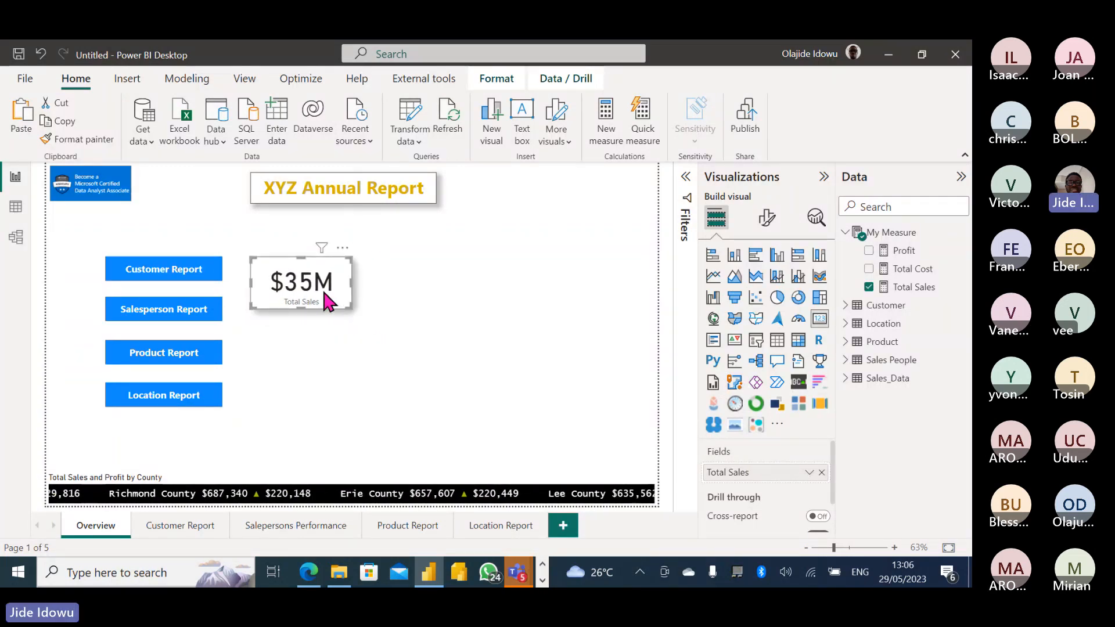
drag(327, 301, 326, 296)
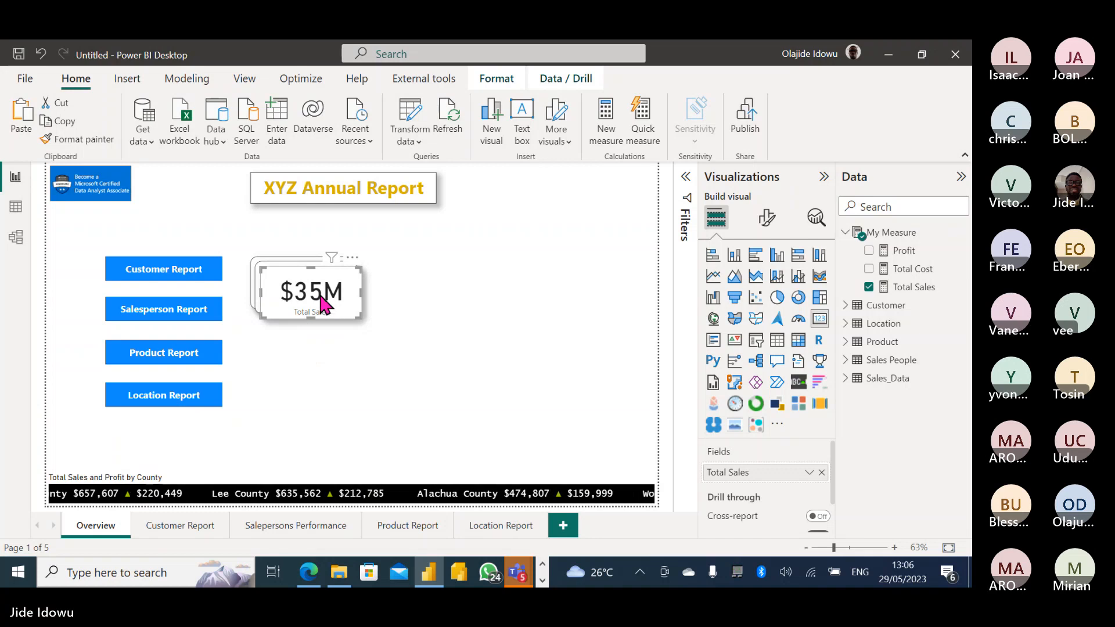
drag(321, 300, 436, 294)
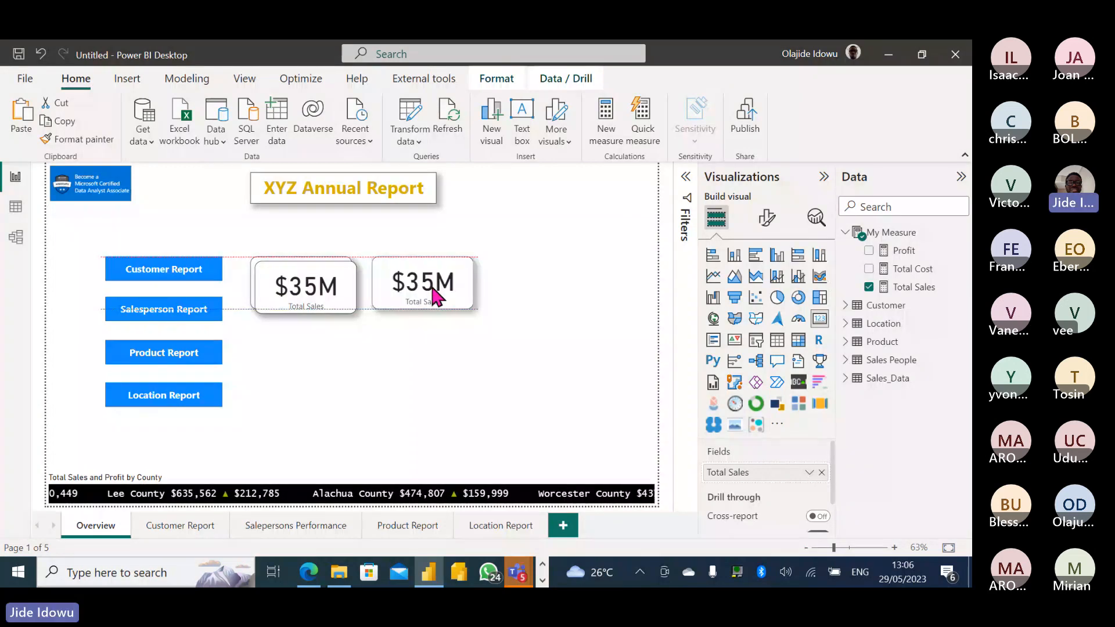
drag(332, 295, 559, 287)
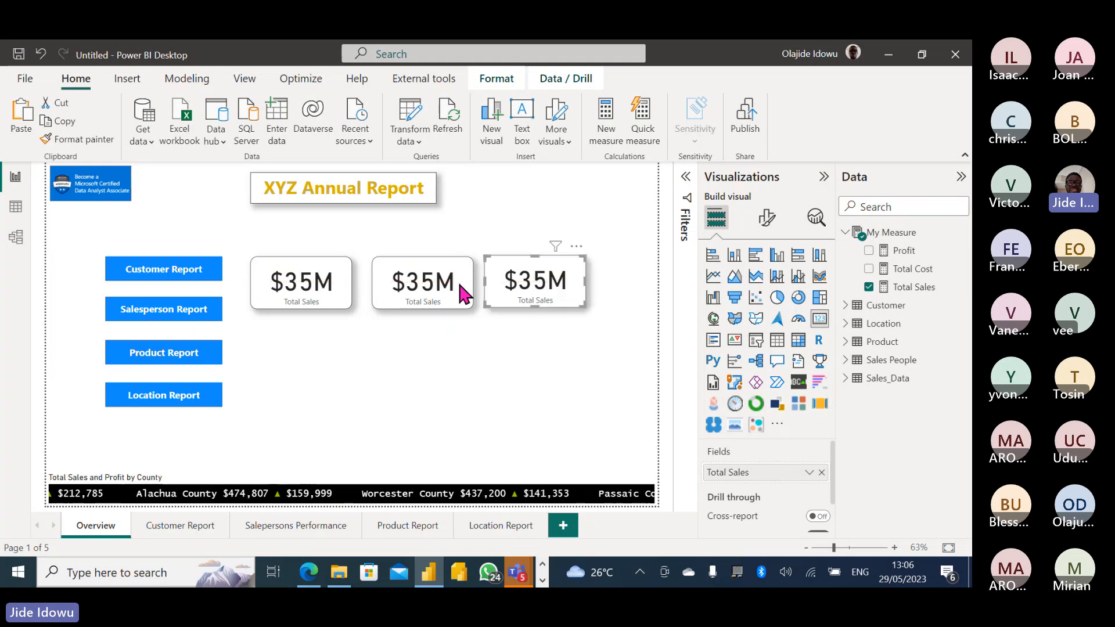
click(274, 288)
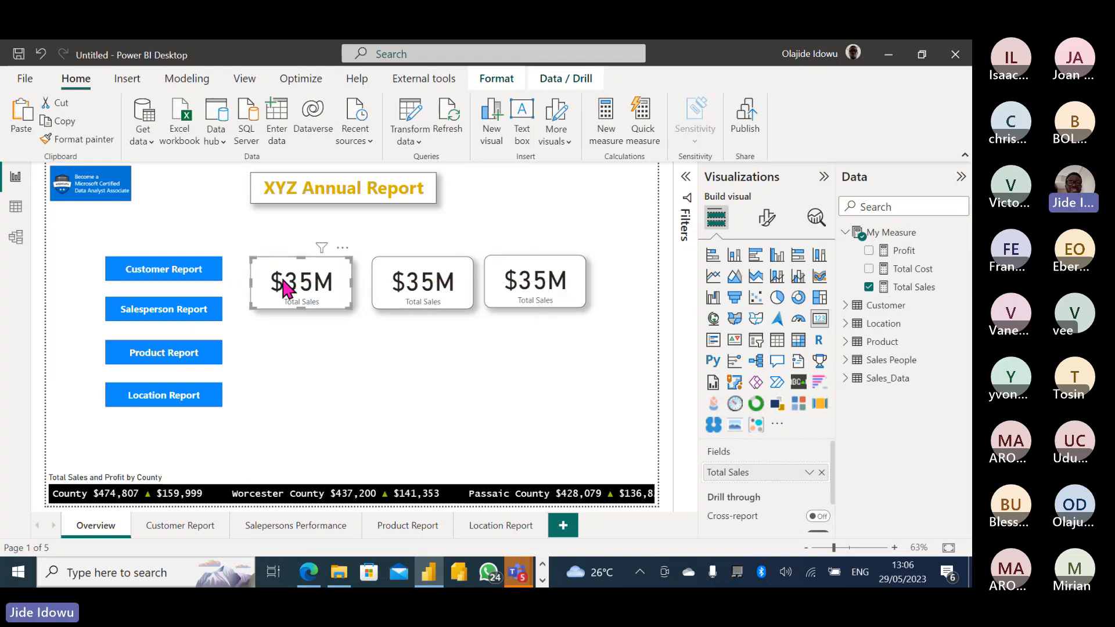
key(ctrl+v)
drag(287, 288, 279, 341)
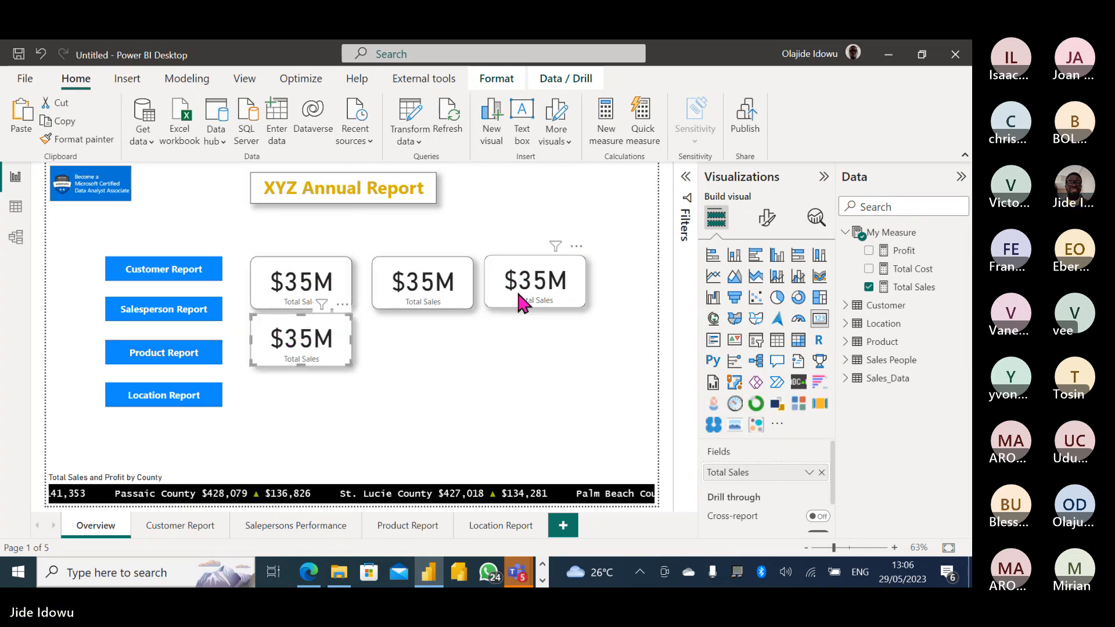
Line up the four Total Sales cards in one evenly spaced row.
drag(530, 300, 592, 295)
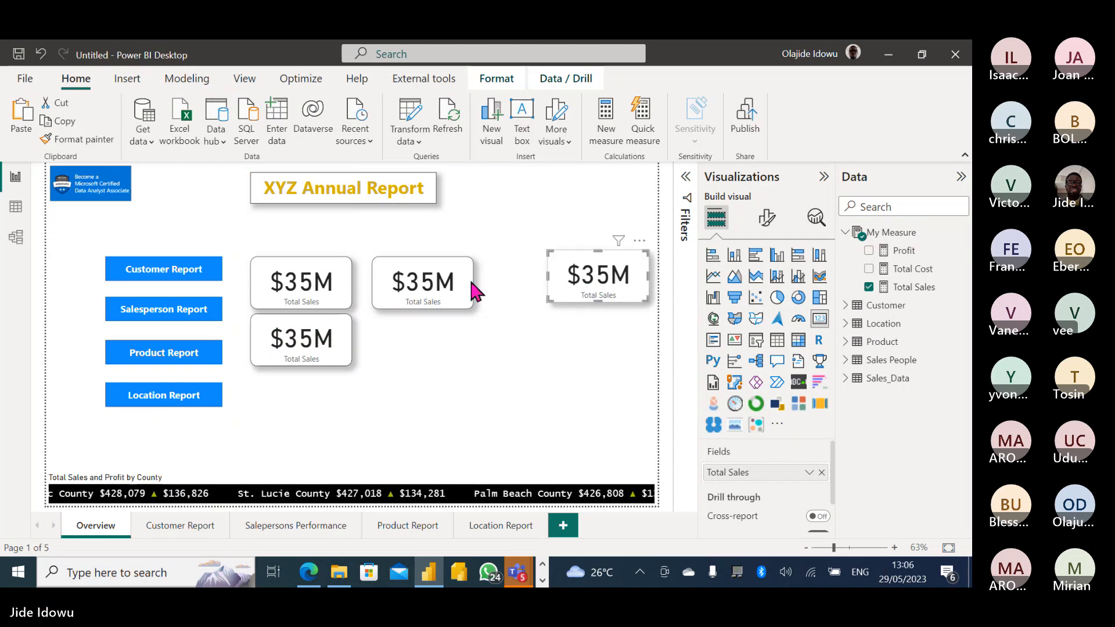
drag(463, 288, 517, 287)
drag(316, 329, 387, 290)
drag(301, 282, 281, 284)
click(360, 289)
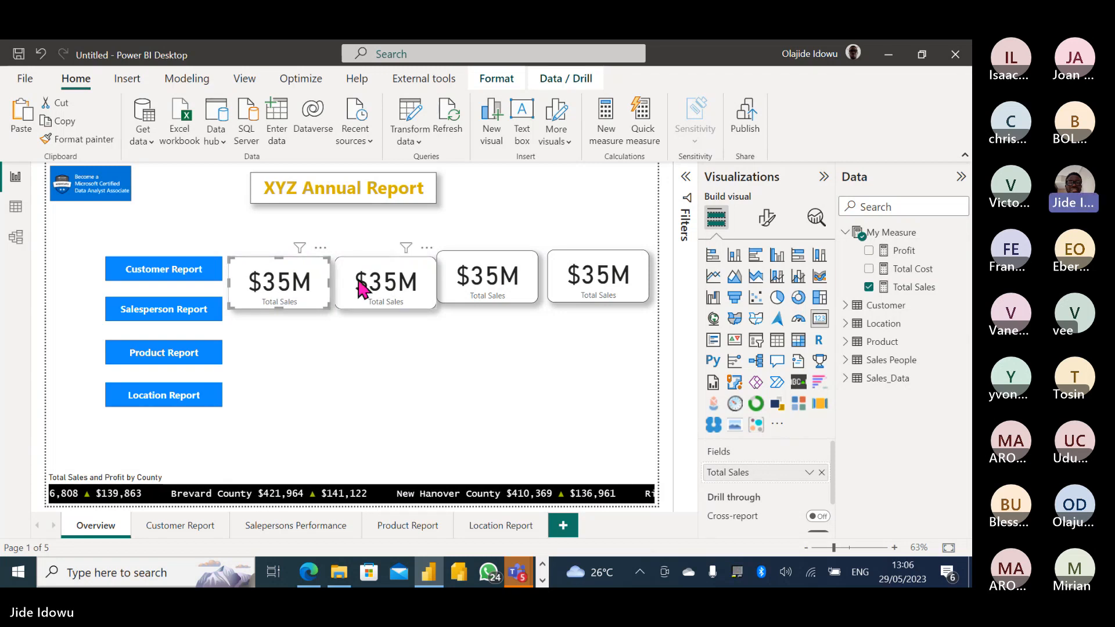
drag(361, 288, 367, 283)
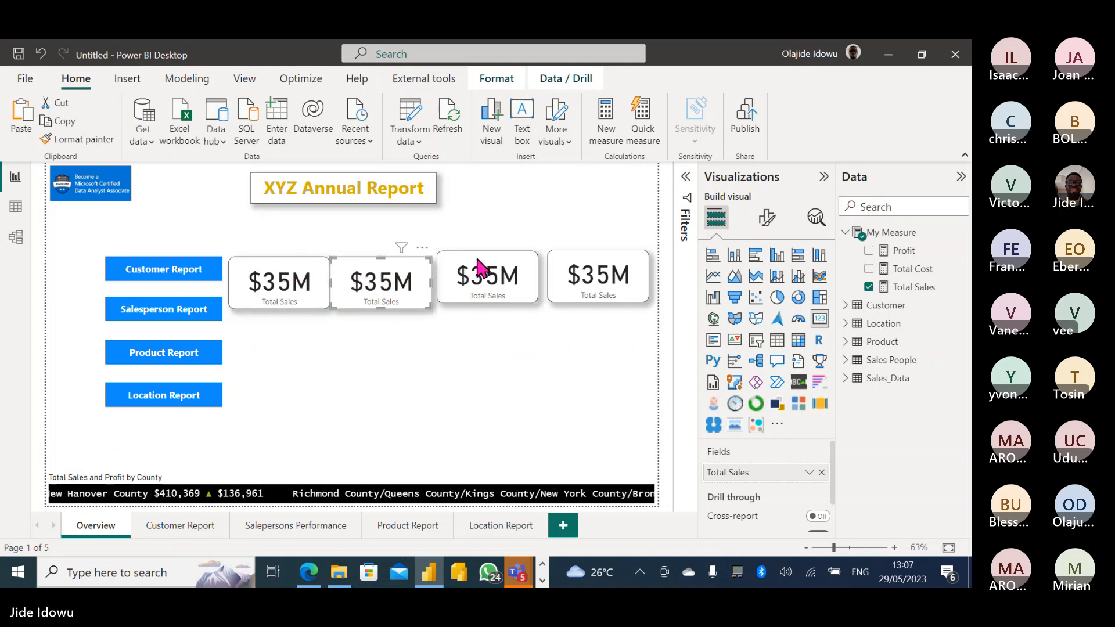
drag(479, 268, 488, 277)
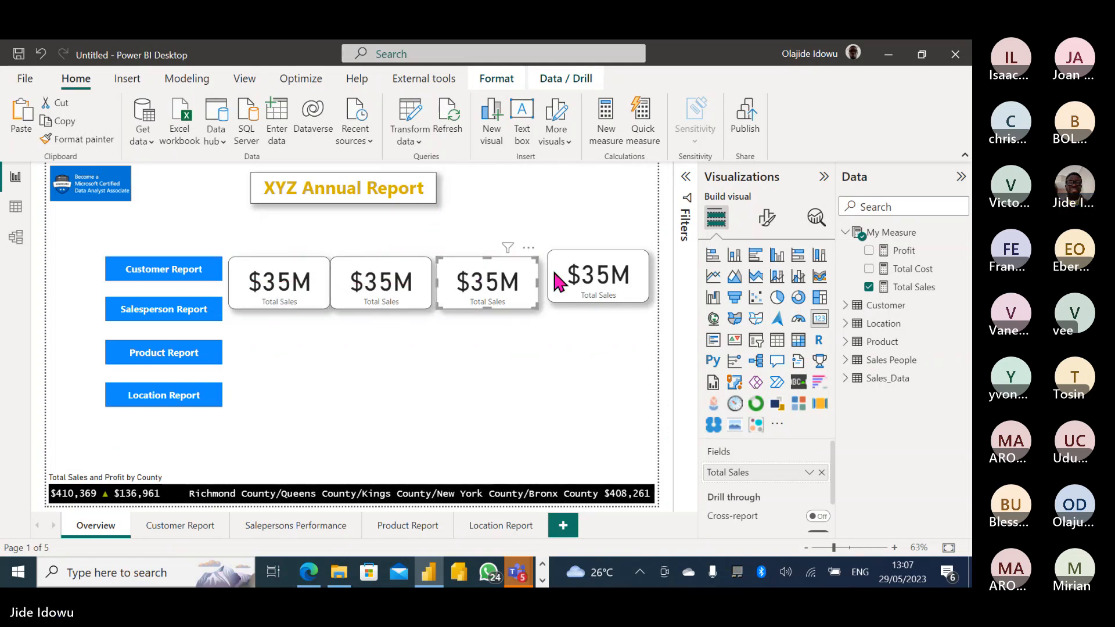
drag(575, 276, 575, 289)
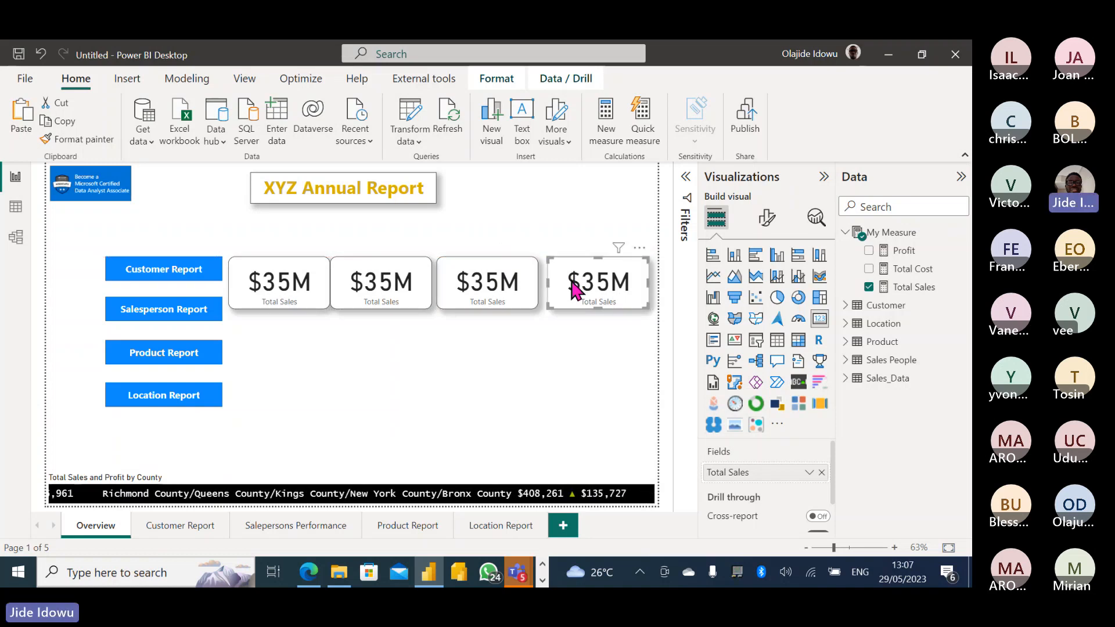
click(483, 292)
drag(481, 286, 483, 287)
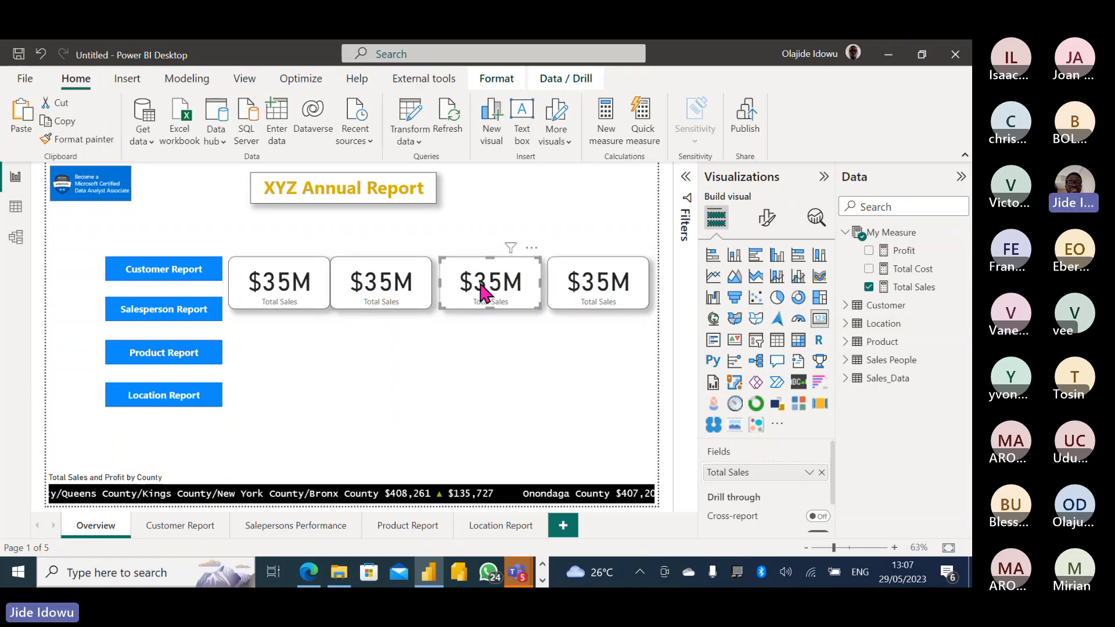
click(414, 285)
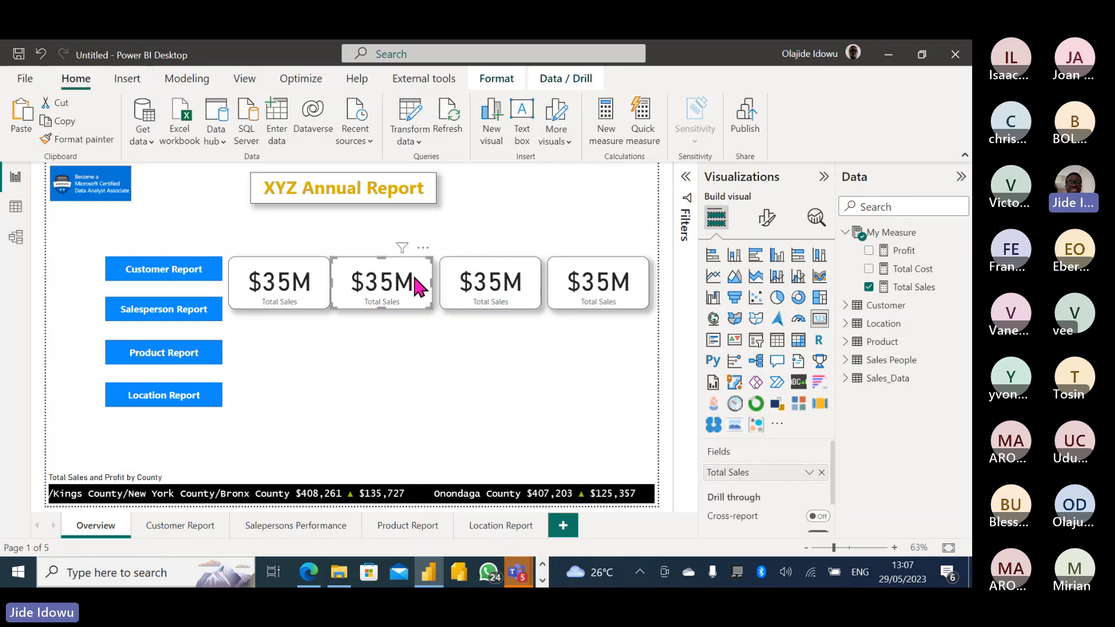
drag(413, 285, 417, 285)
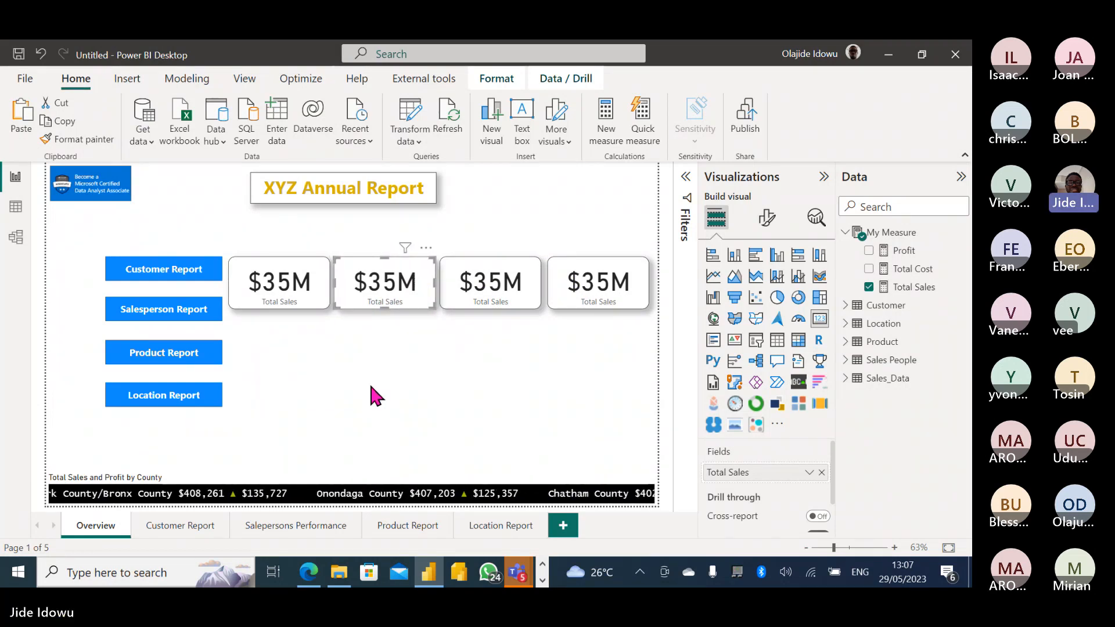
Add an enlarged clustered column chart below the cards and lower the Location Report button.
click(372, 388)
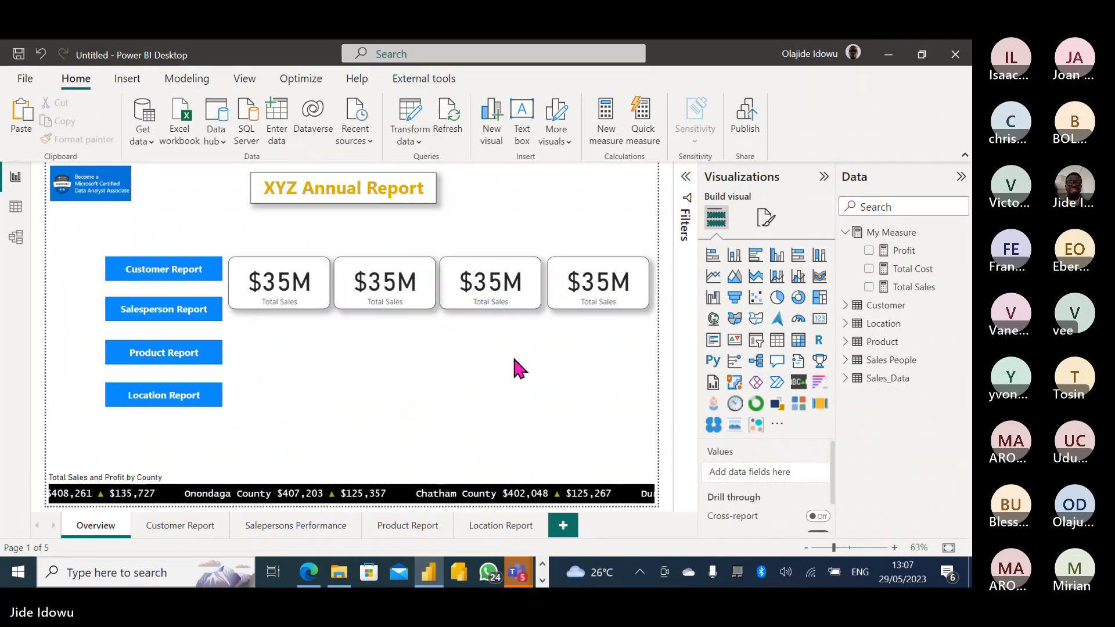
click(776, 260)
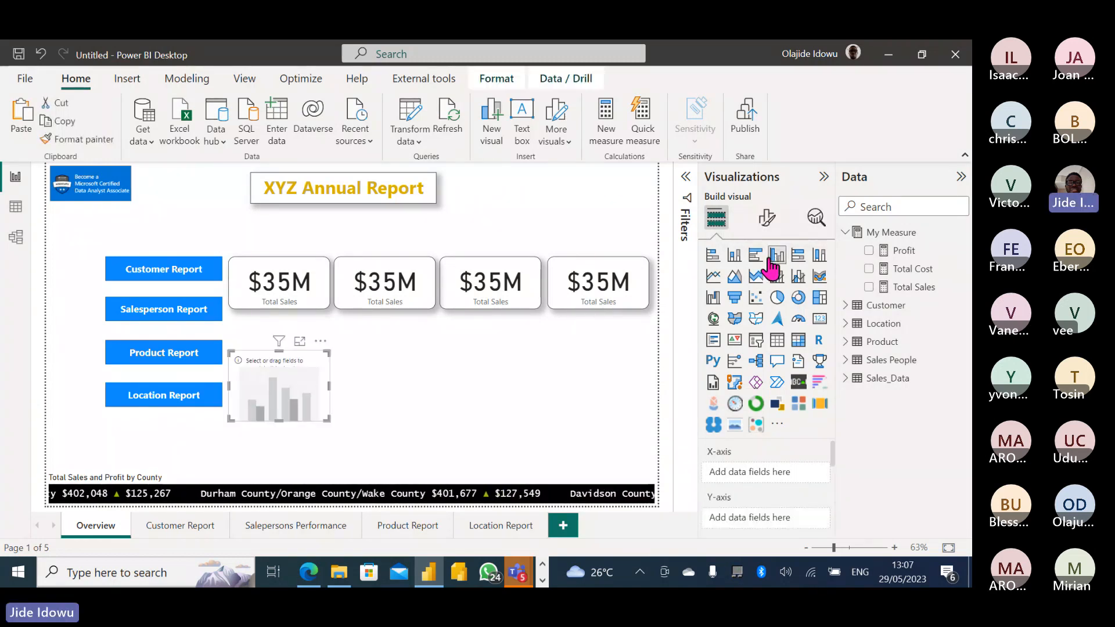
mouse_move(332, 348)
mouse_down()
mouse_move(341, 333)
mouse_move(316, 343)
mouse_move(316, 331)
mouse_move(318, 341)
mouse_up()
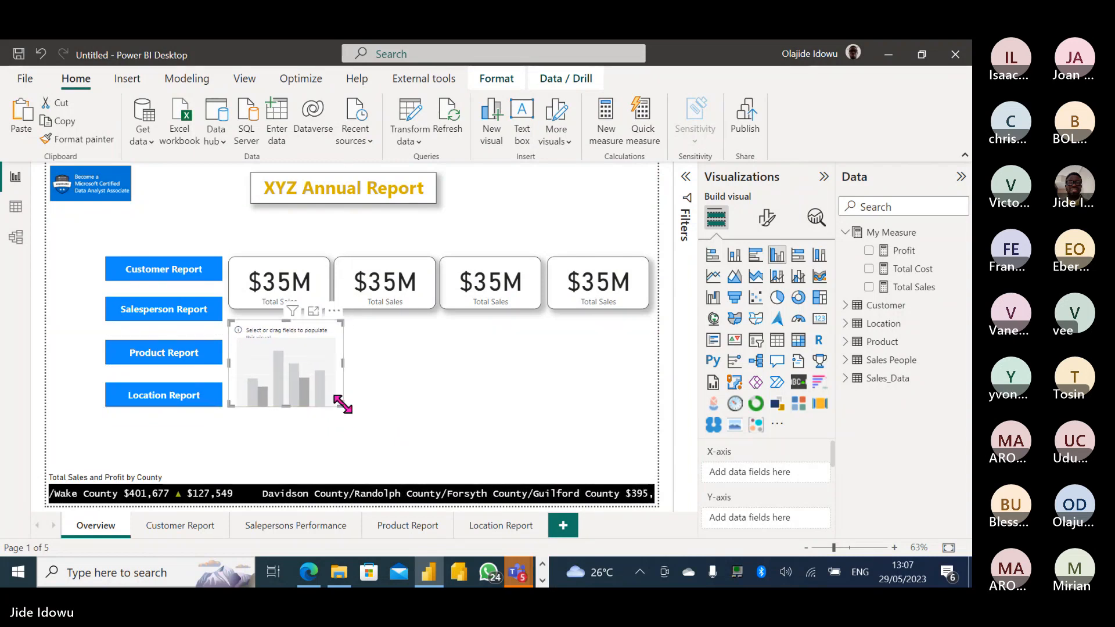
drag(344, 402, 370, 433)
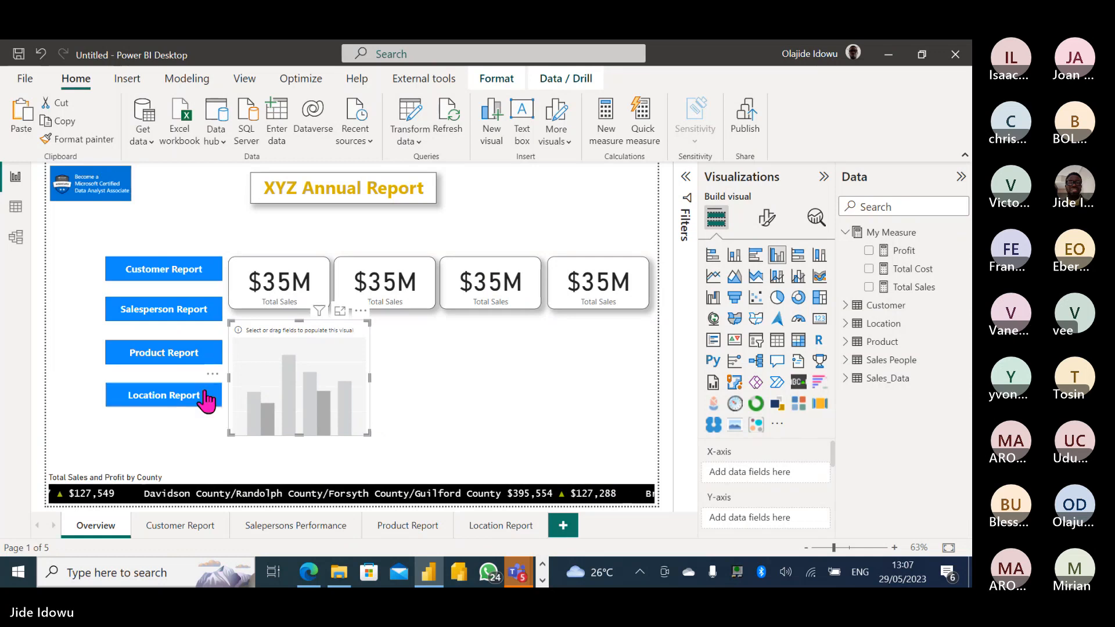
drag(187, 406, 187, 427)
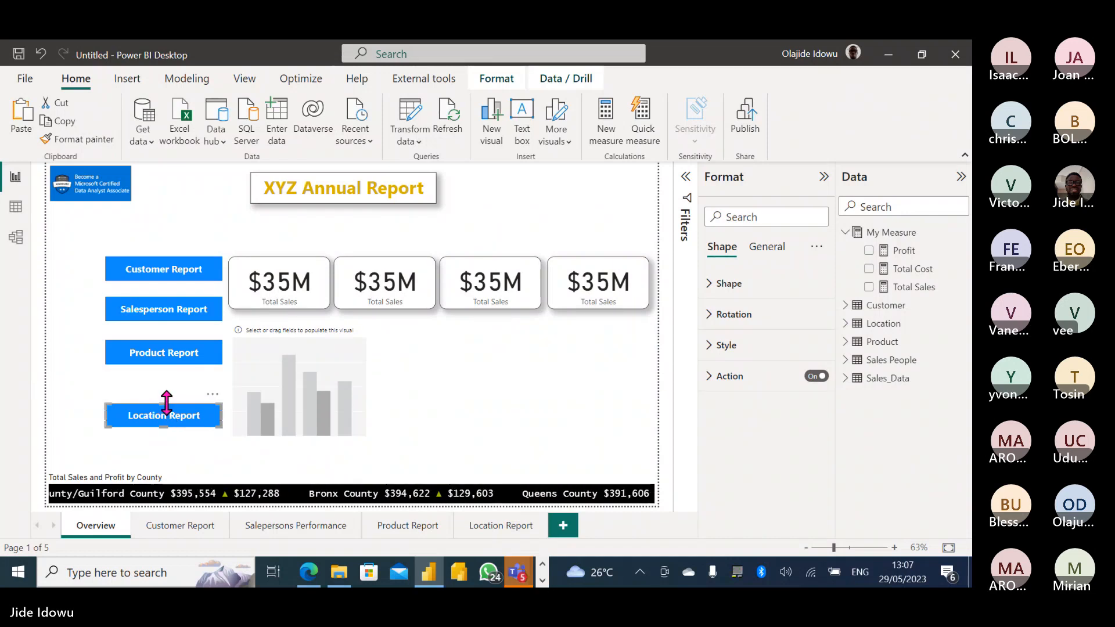
Nudge the Product and Salesperson Report buttons down and make the Customer Report button taller.
click(168, 403)
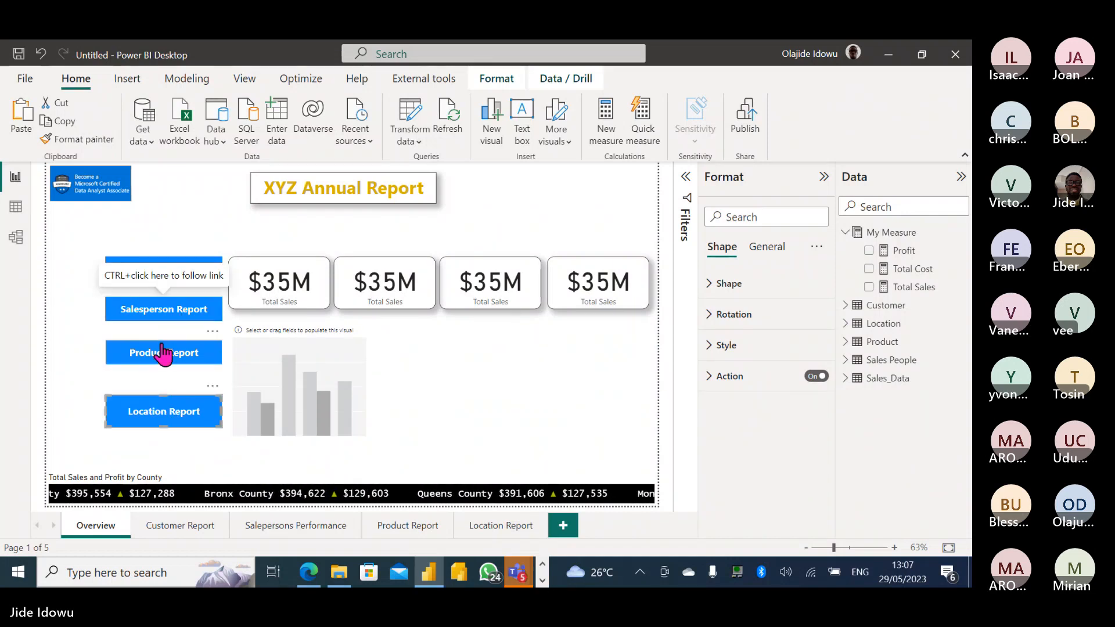
click(164, 353)
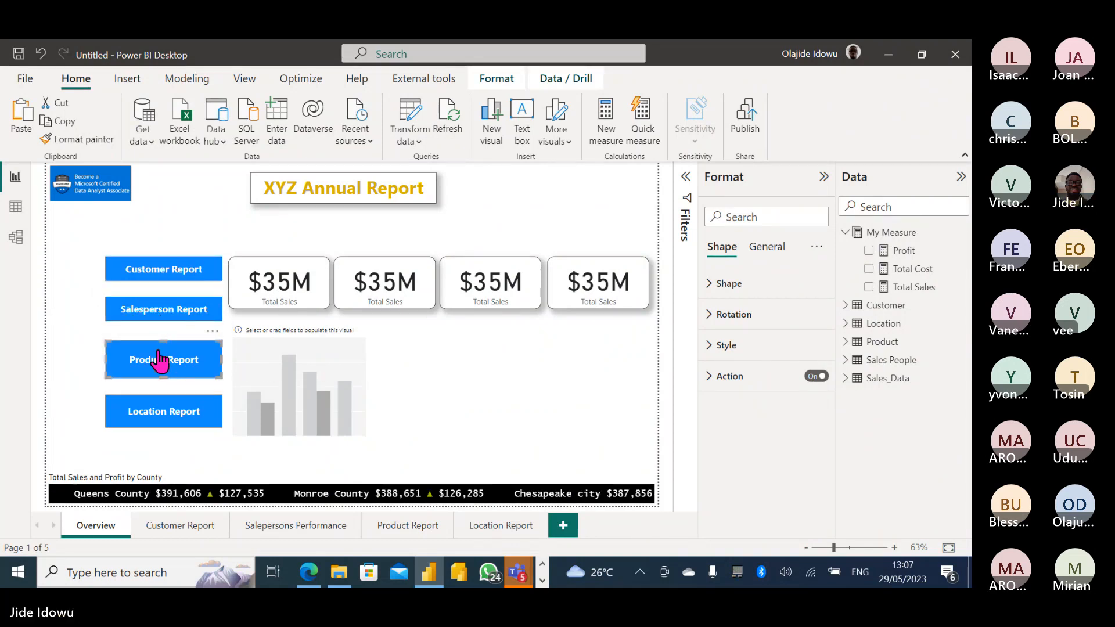
drag(161, 357, 161, 361)
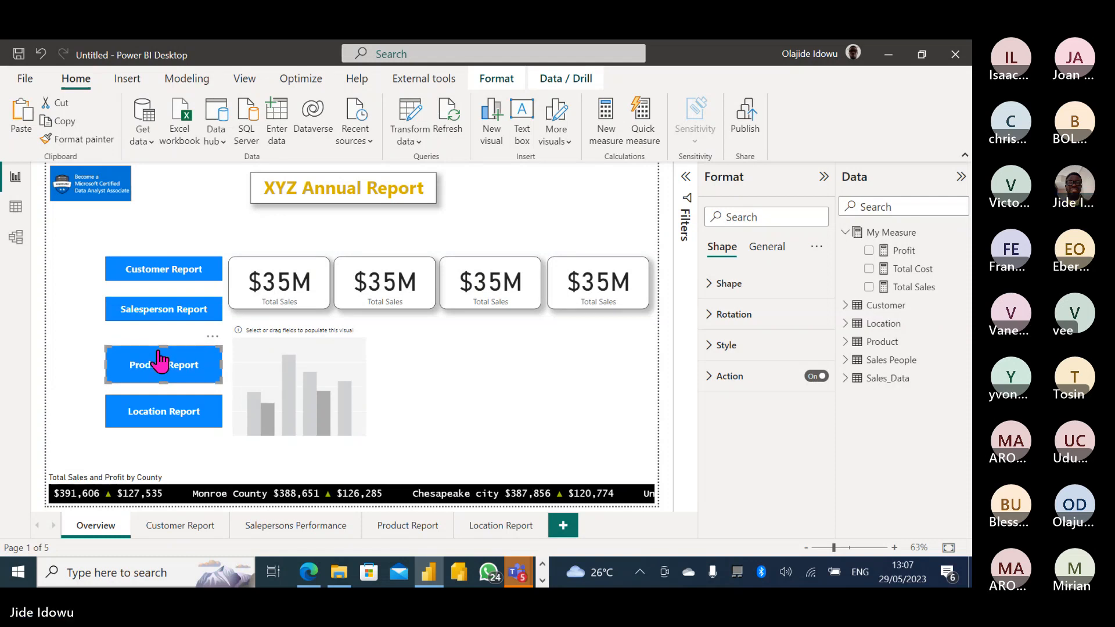
click(161, 313)
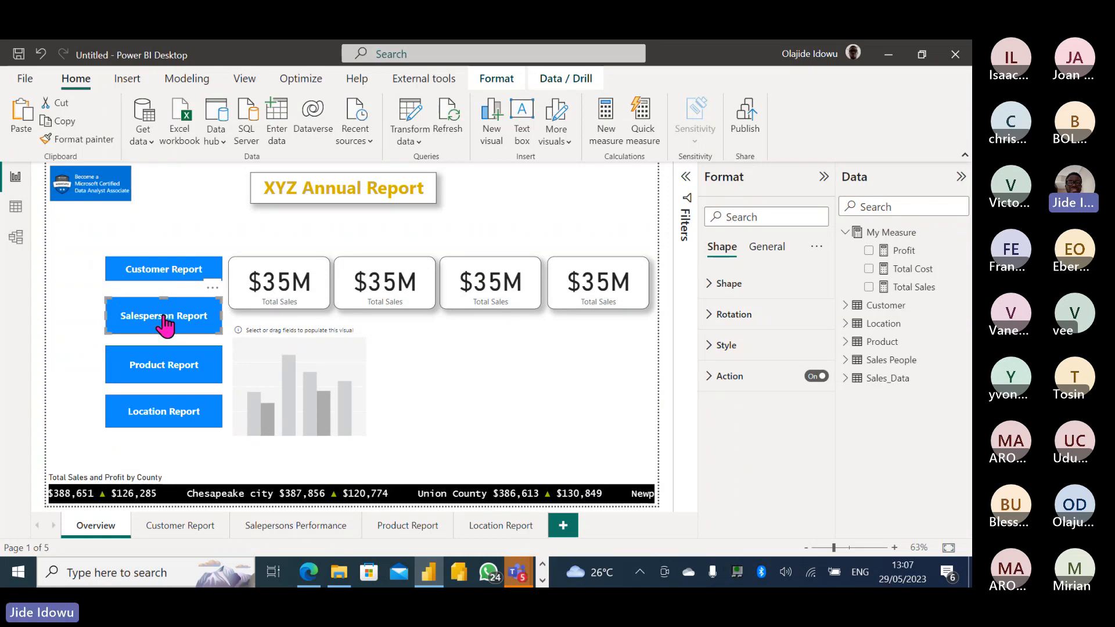
drag(165, 320, 165, 323)
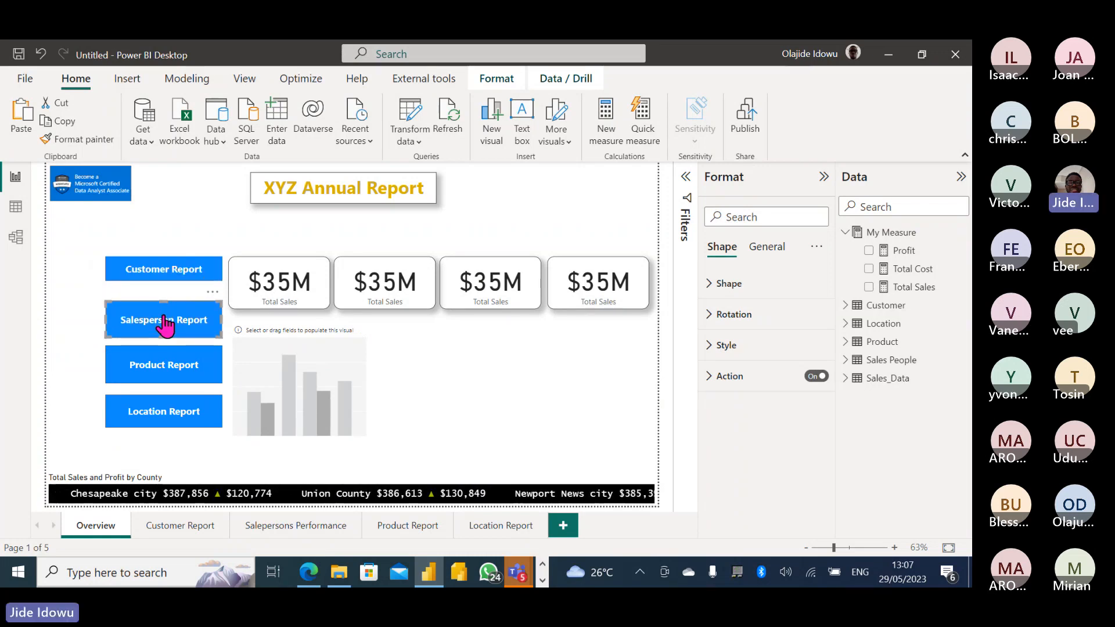
click(167, 272)
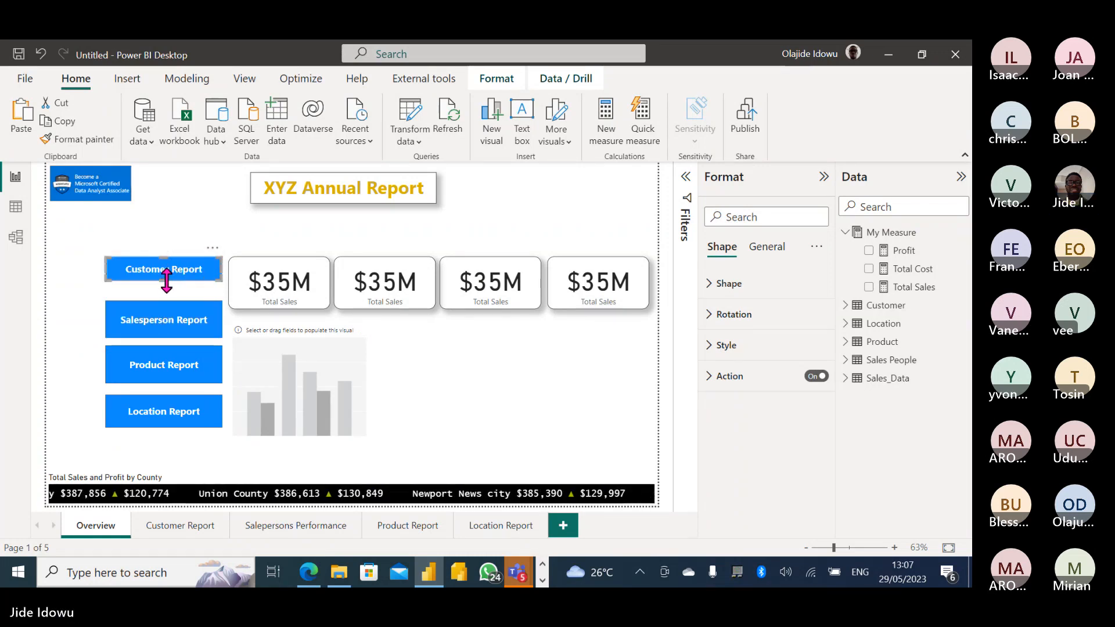
drag(166, 282, 167, 298)
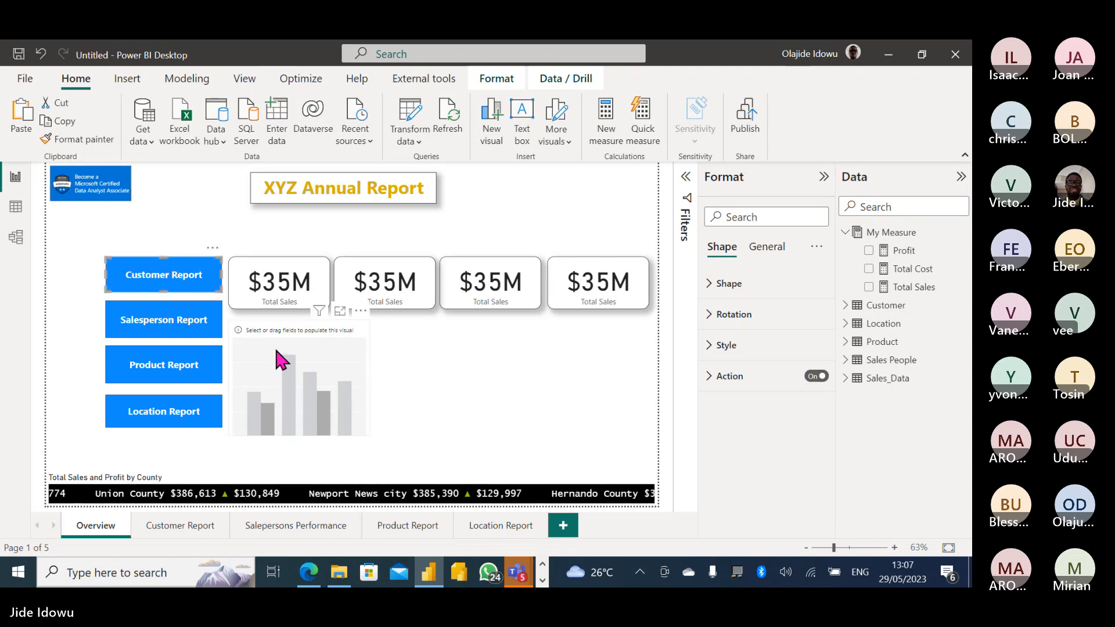
Shift the Product and Salesperson Report buttons down again so all four are evenly spaced.
click(170, 374)
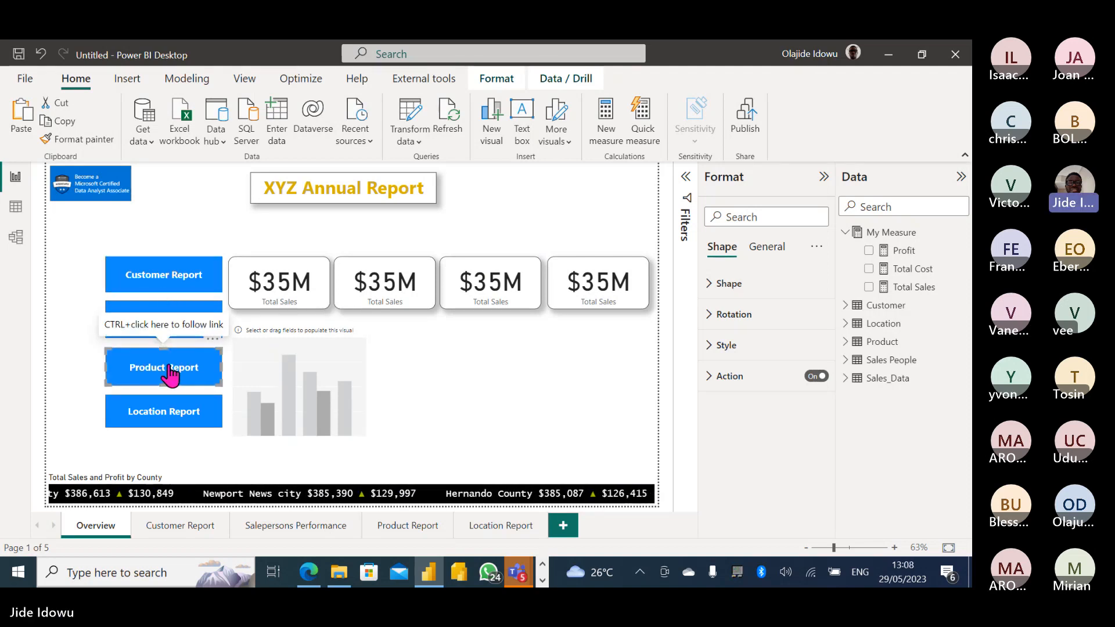
drag(170, 374, 170, 377)
click(131, 316)
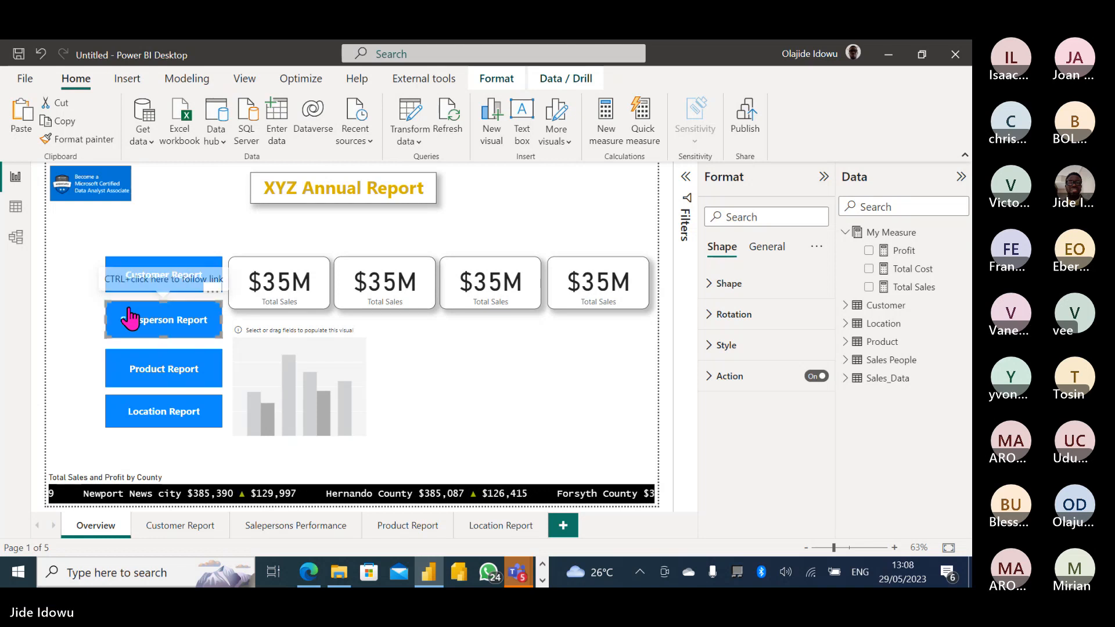
drag(129, 314, 128, 318)
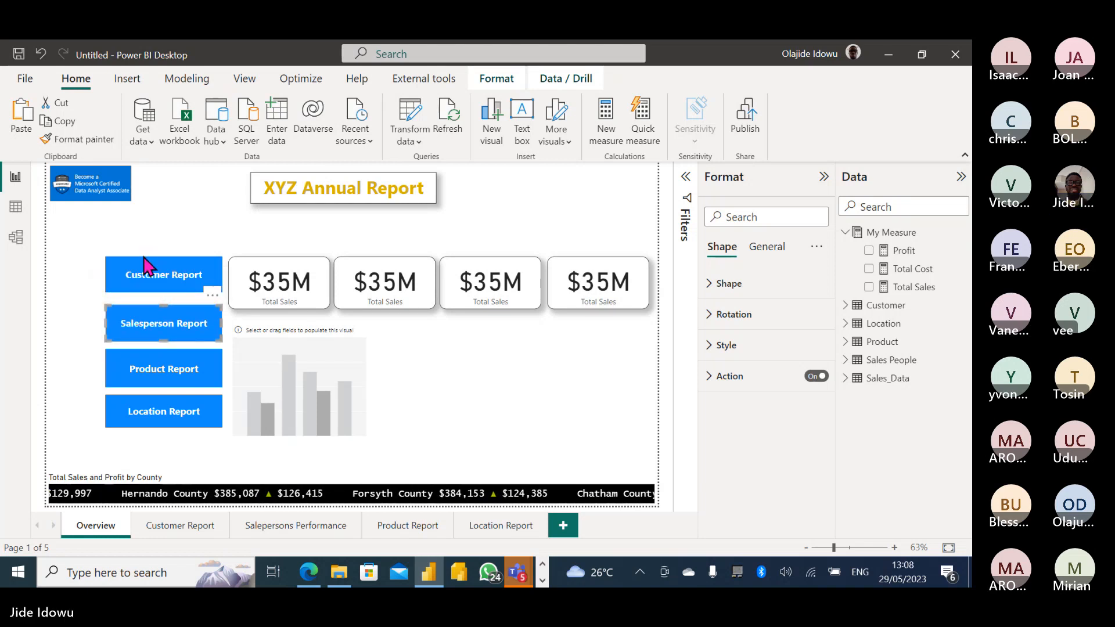
key(Escape)
click(155, 268)
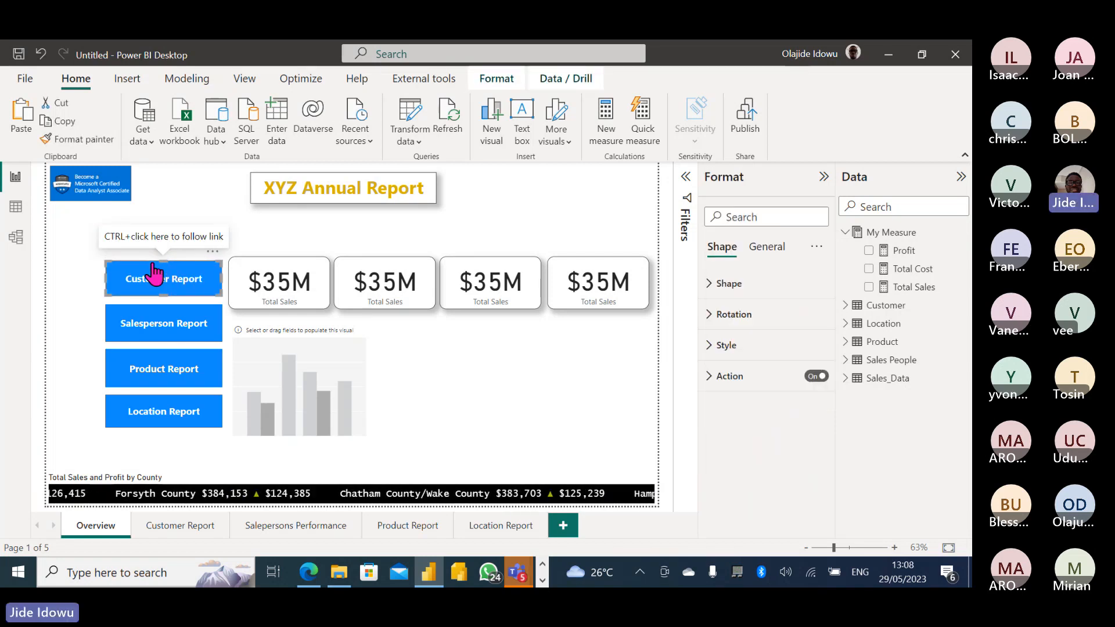
click(306, 366)
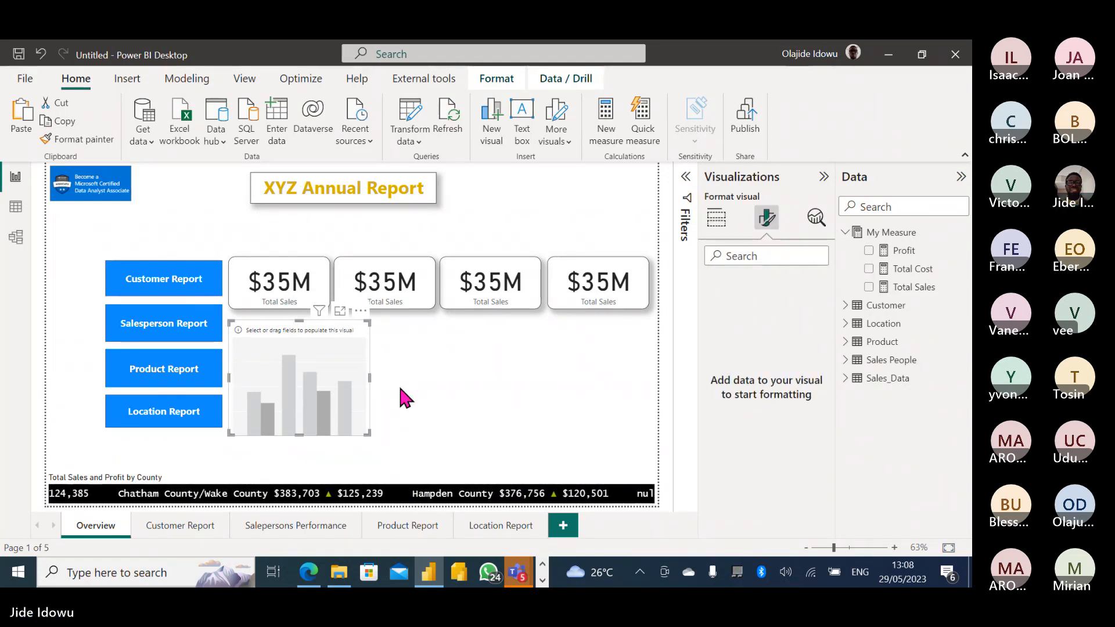
Plot Total Sales by Salesperson Name from Sales People in the column chart, then widen it.
click(716, 219)
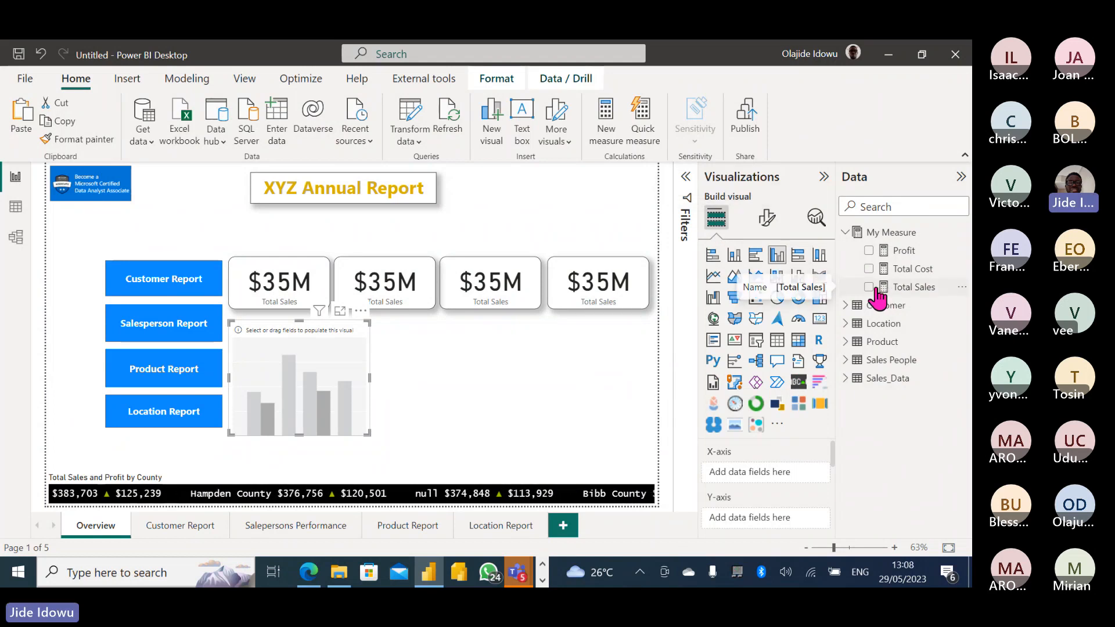
click(846, 306)
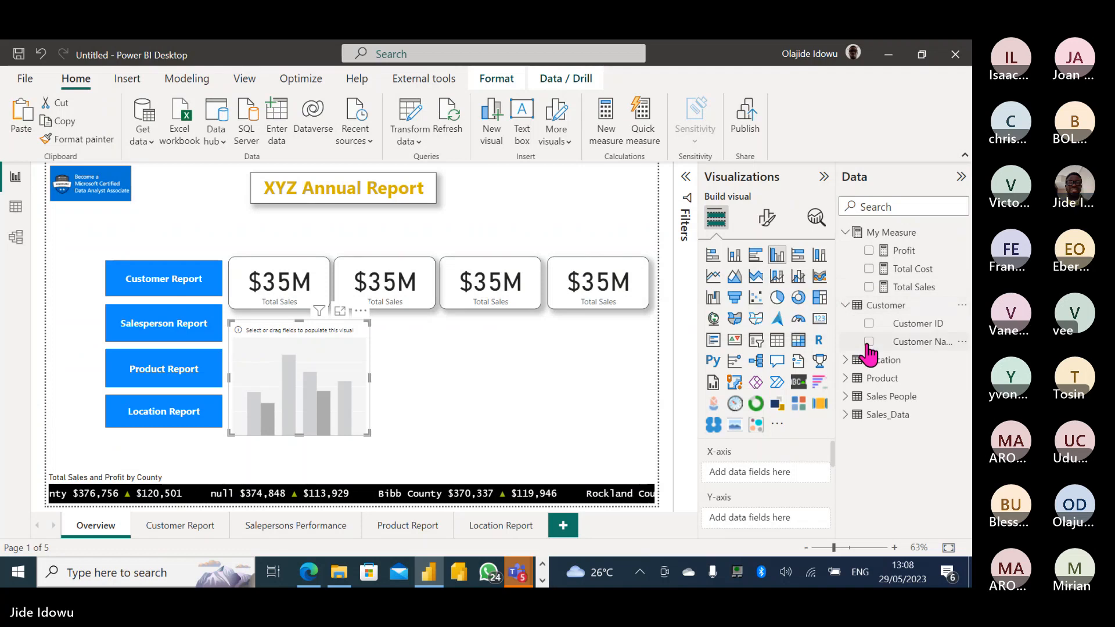
click(855, 396)
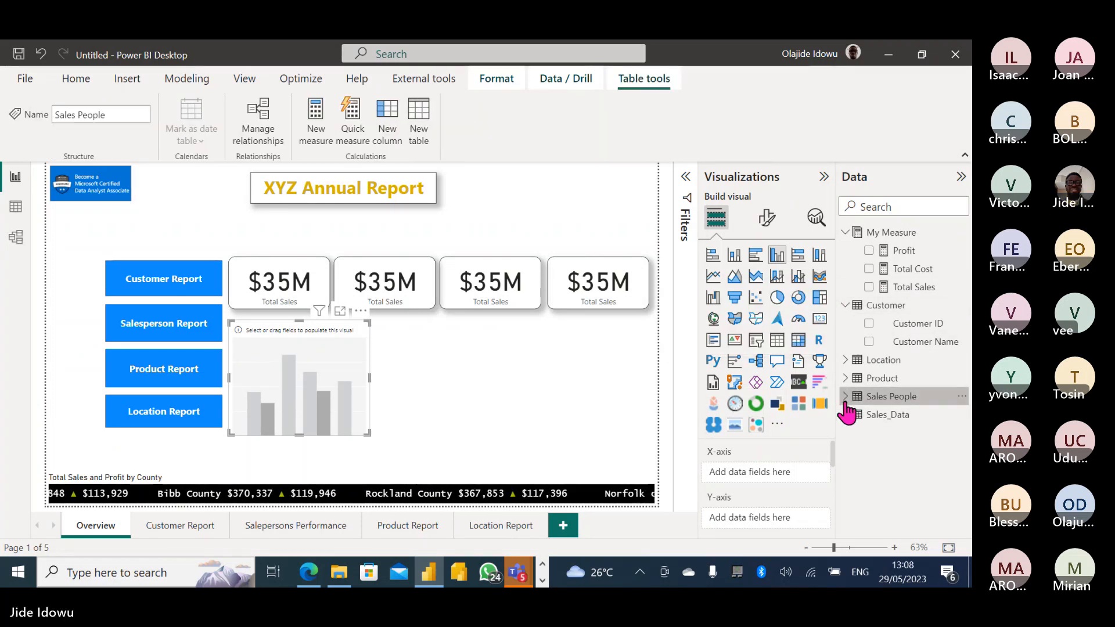
click(845, 396)
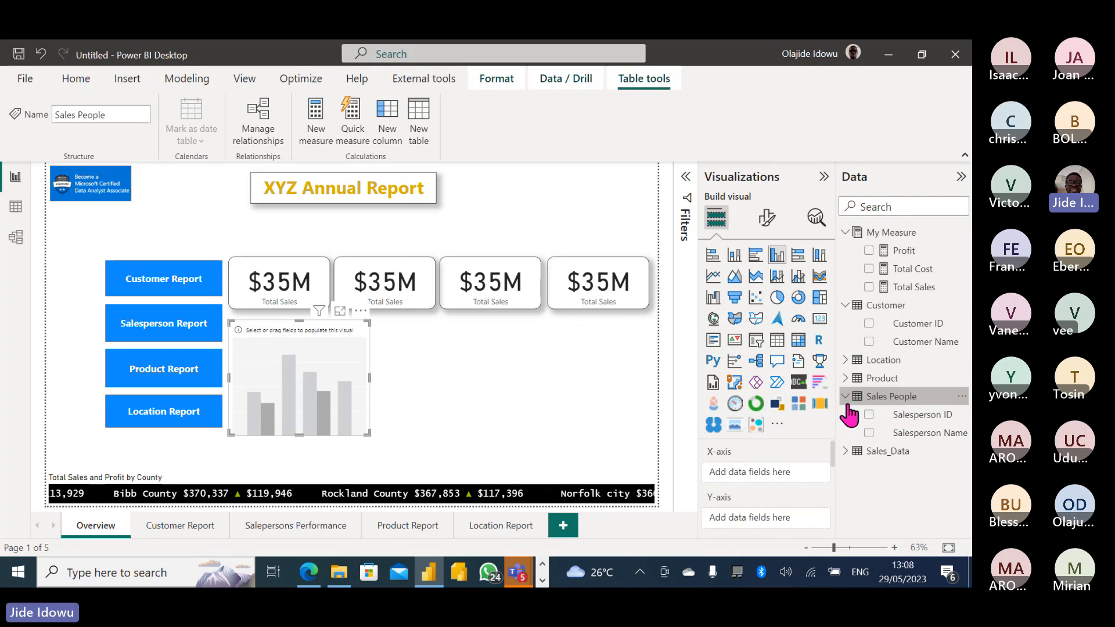
click(869, 432)
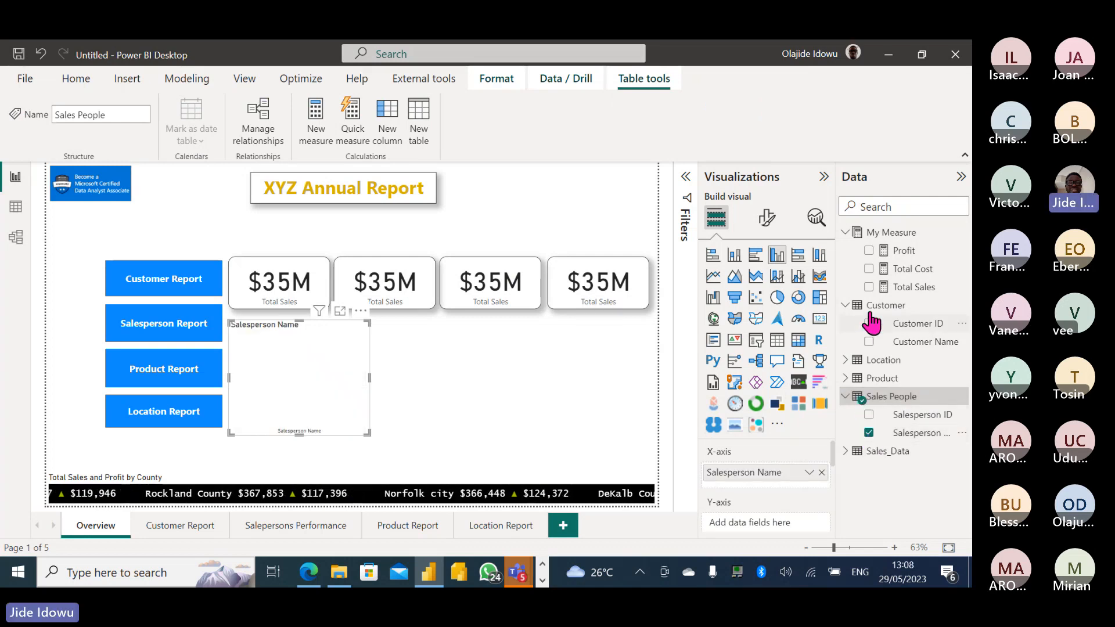
click(868, 287)
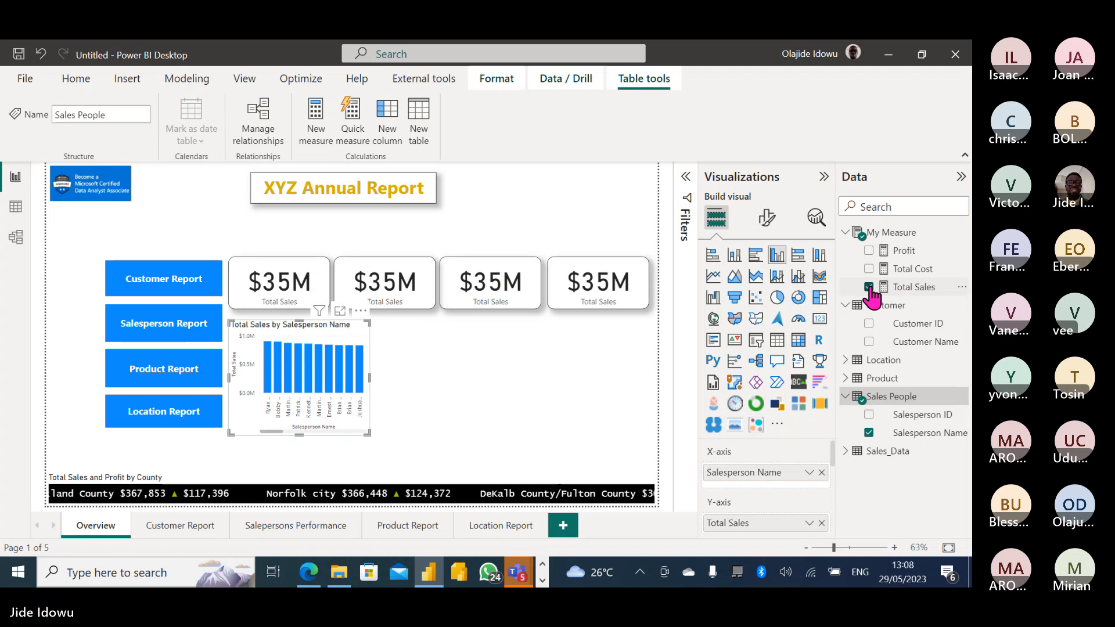
drag(373, 434, 460, 439)
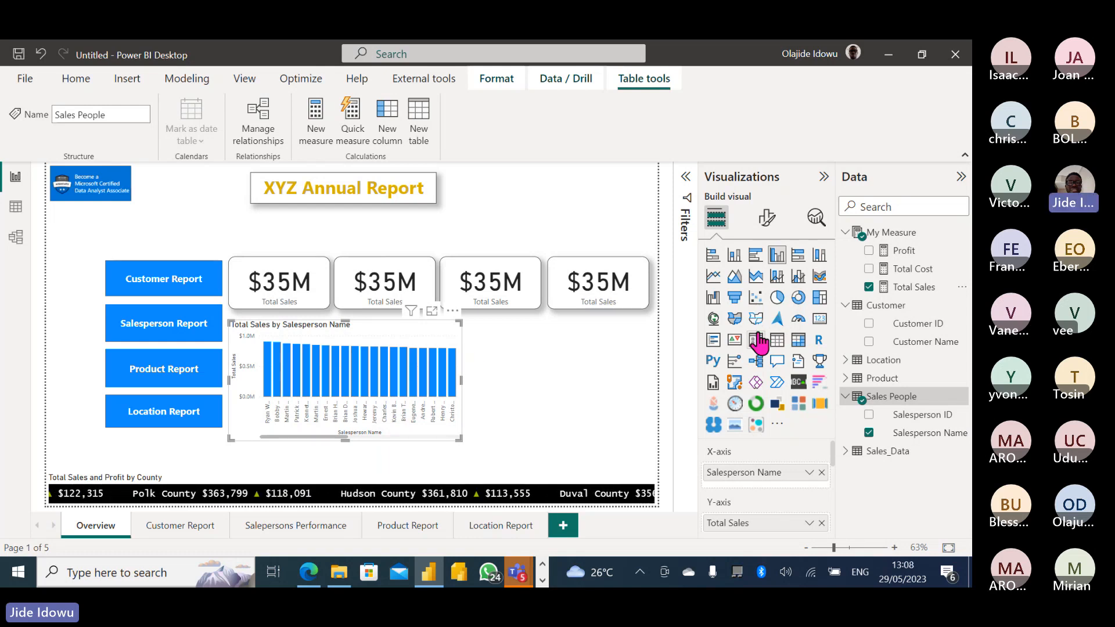
Convert the chart to a matrix of Total Sales per salesperson and expand the Filters pane.
click(797, 341)
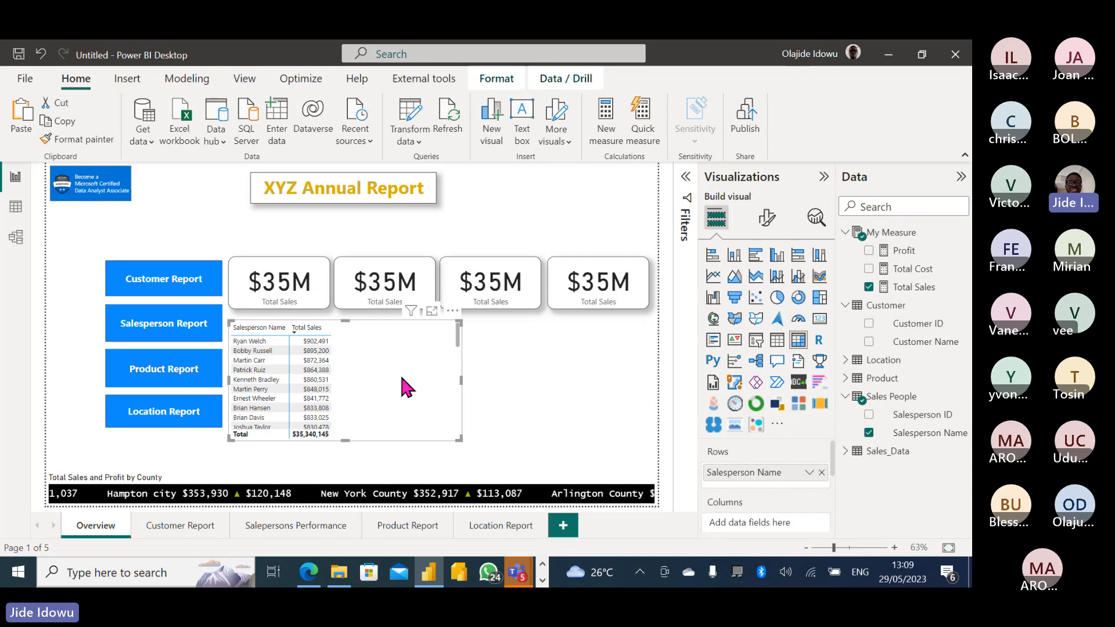
click(687, 177)
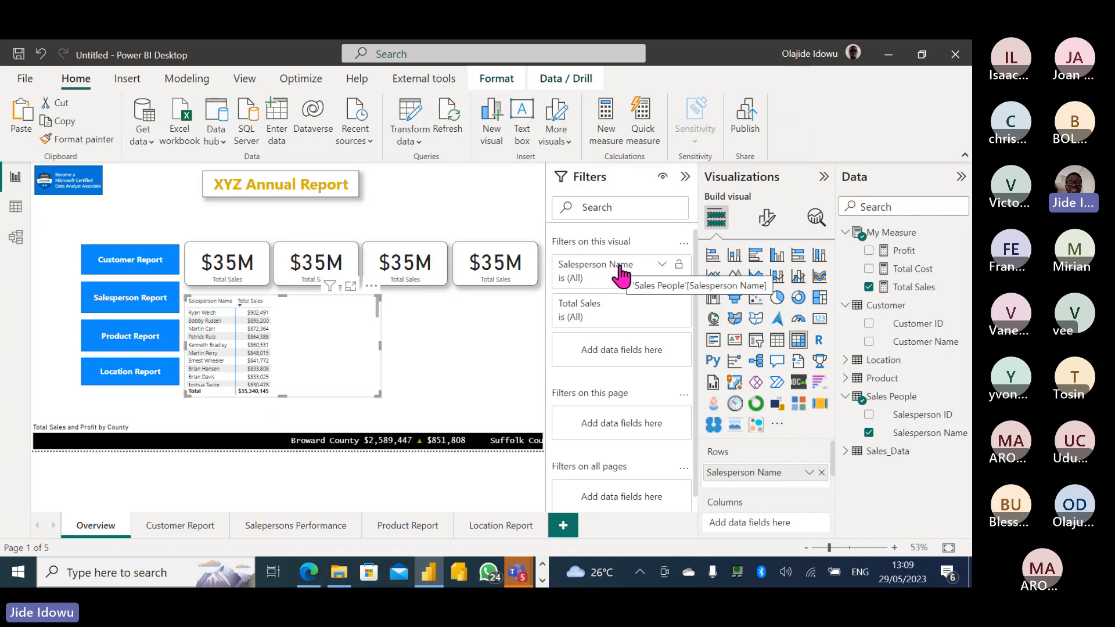
Filter Salesperson Name to the Top 10 by Total Sales.
click(663, 270)
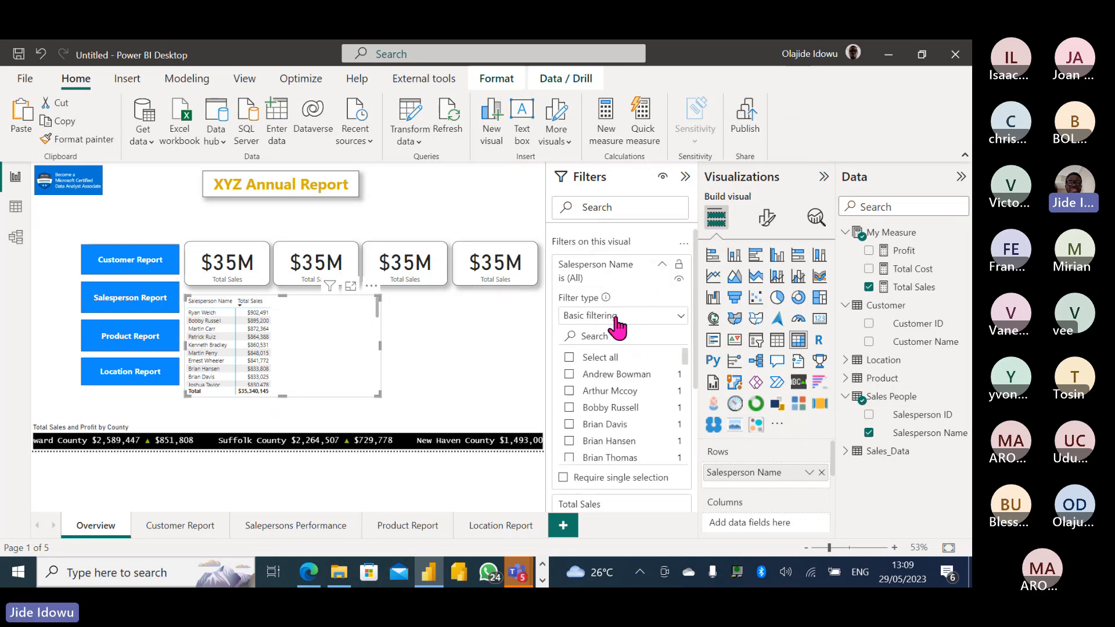
click(681, 317)
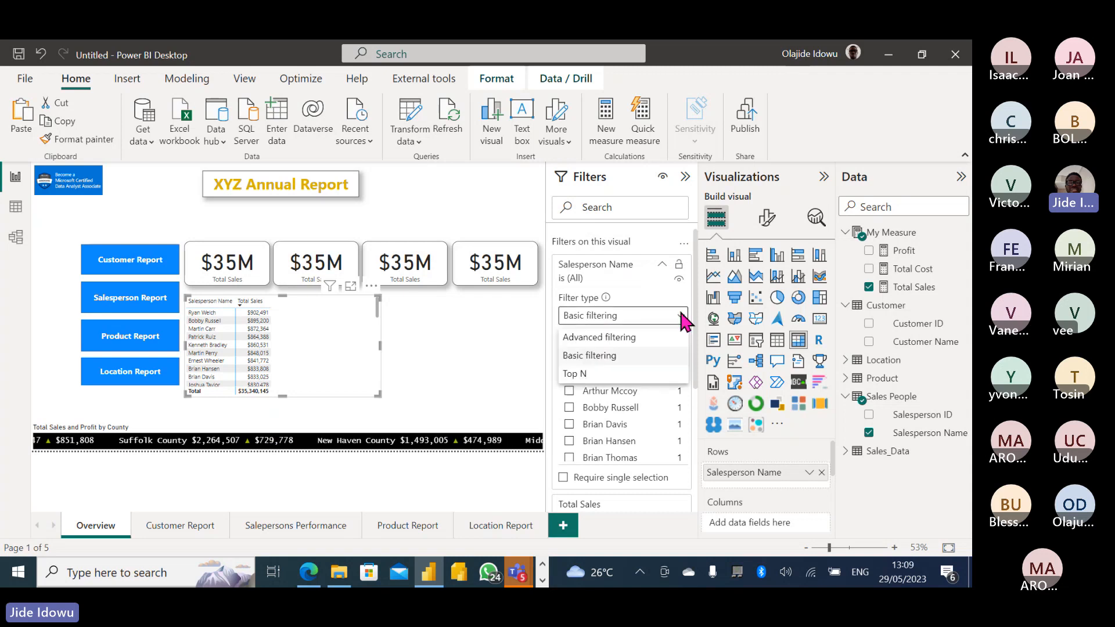
click(600, 376)
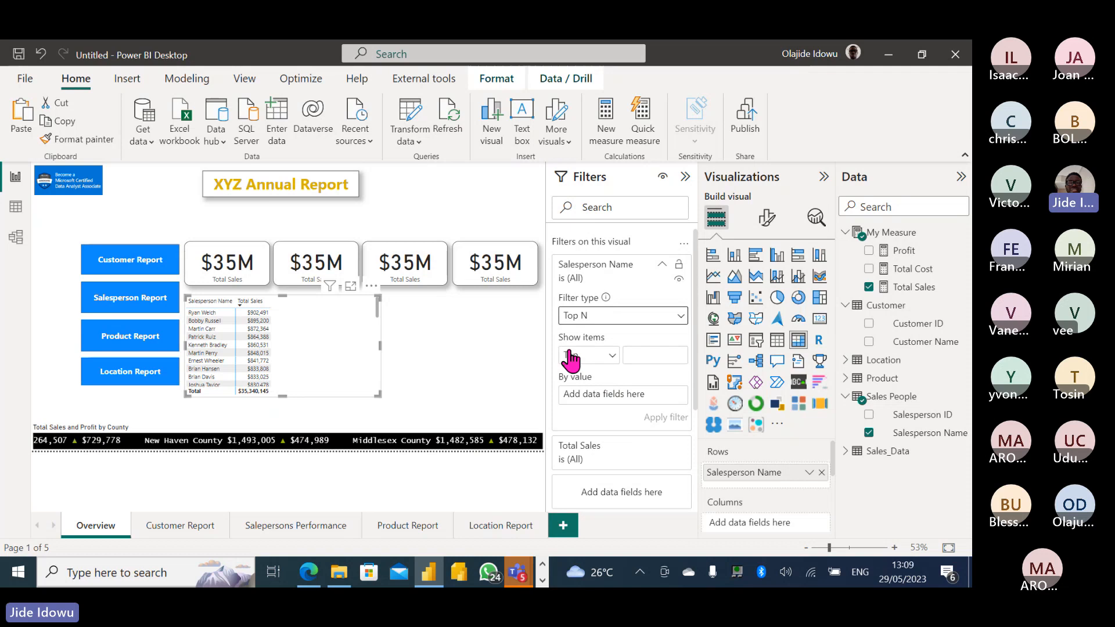
click(639, 350)
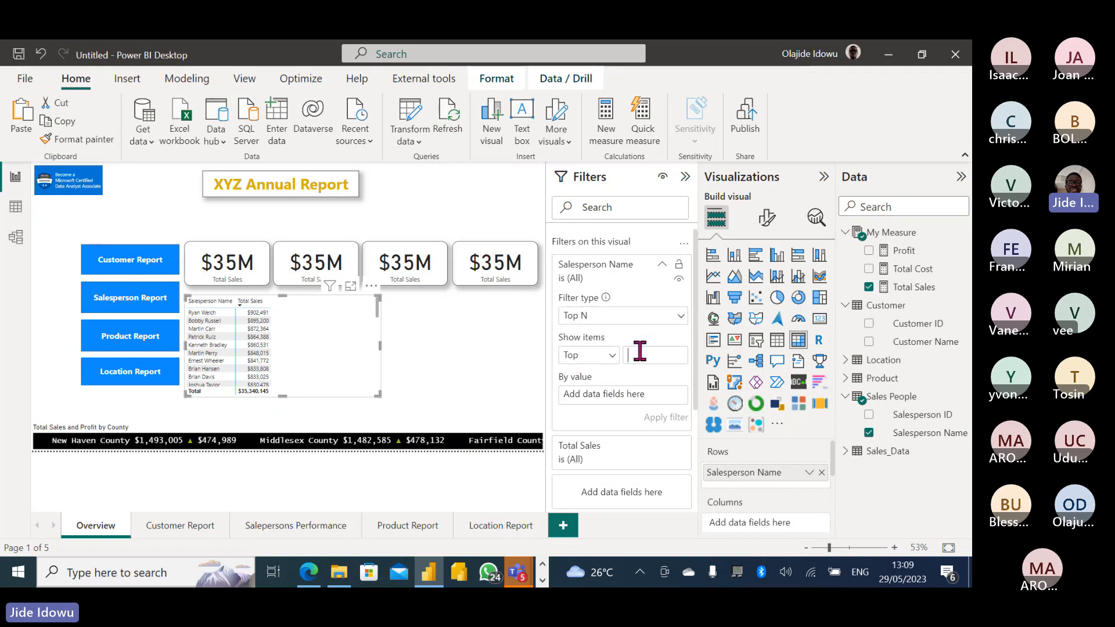
text(10)
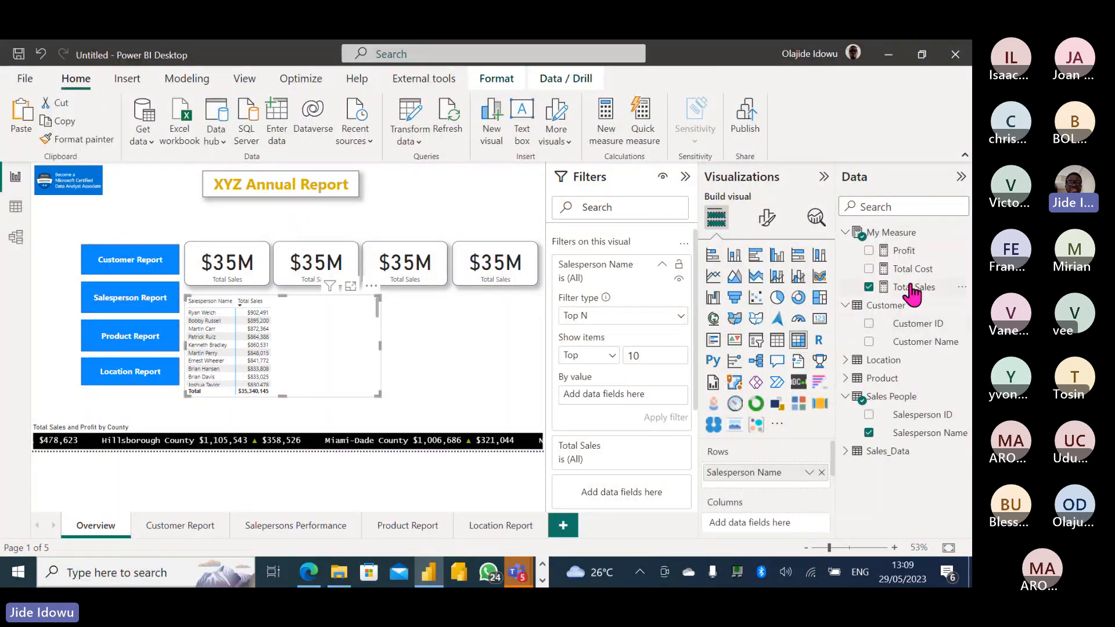
drag(911, 290, 637, 393)
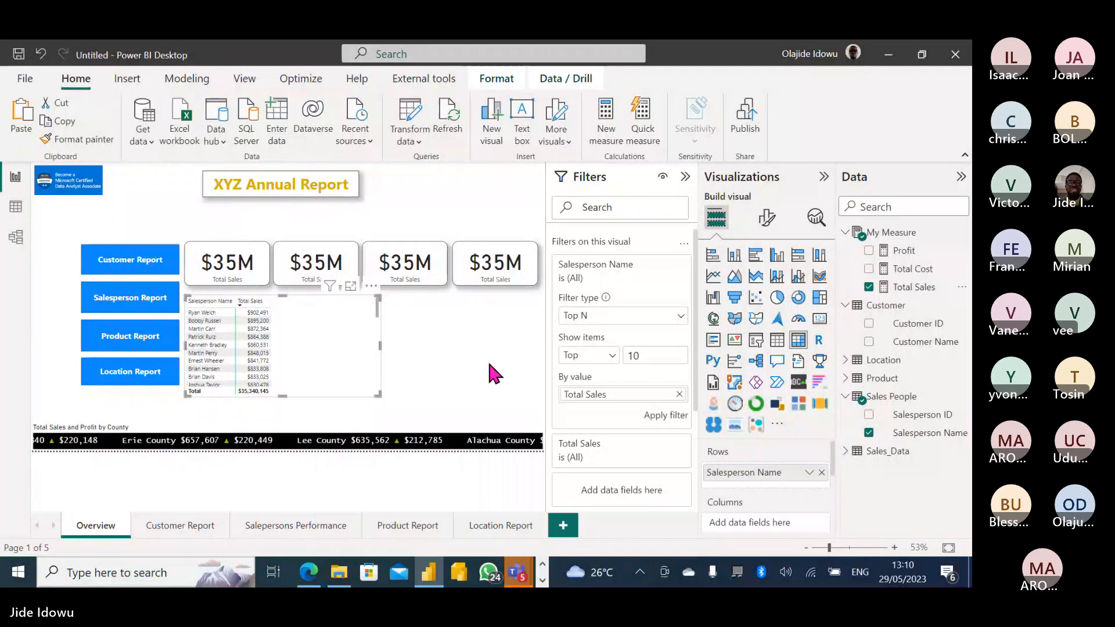
click(665, 416)
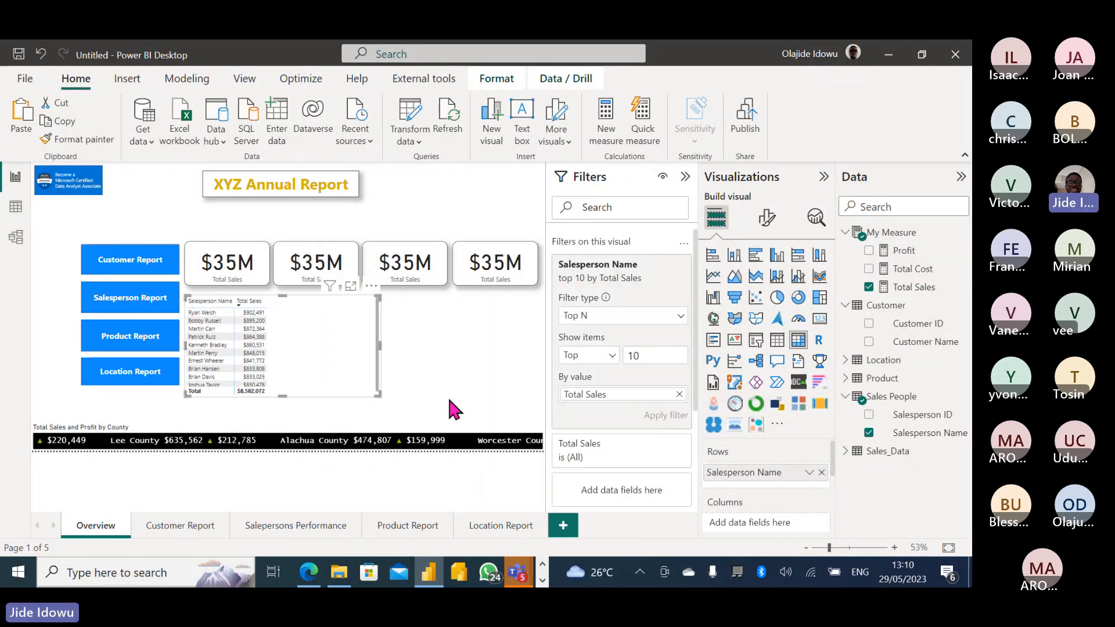
Make the table taller so all ten rows show, previewing it in focus mode.
drag(377, 395, 379, 406)
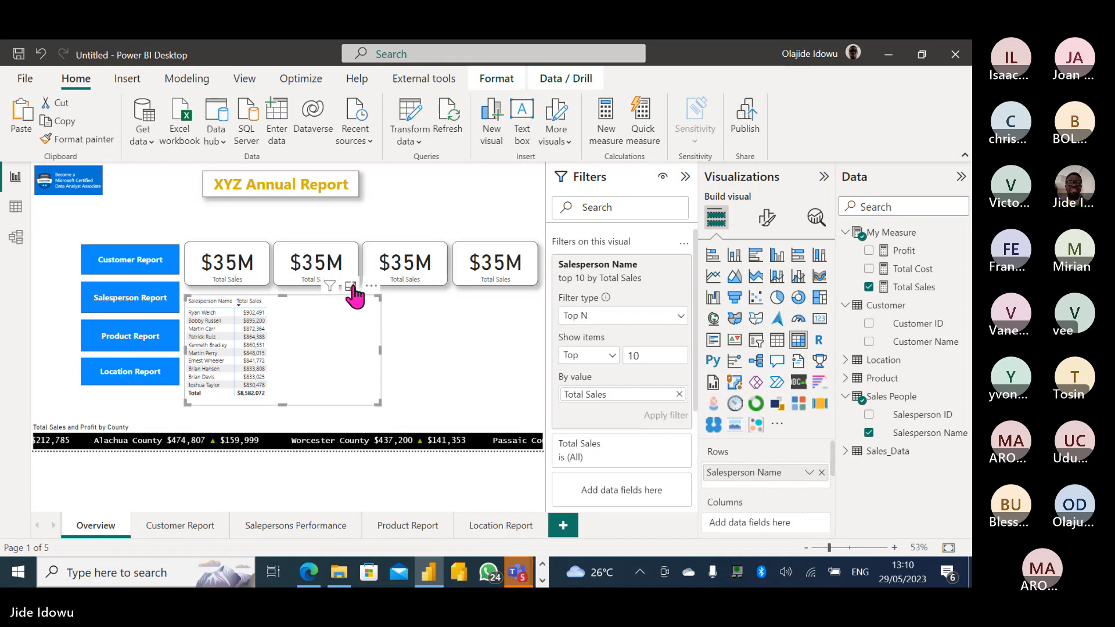
click(351, 286)
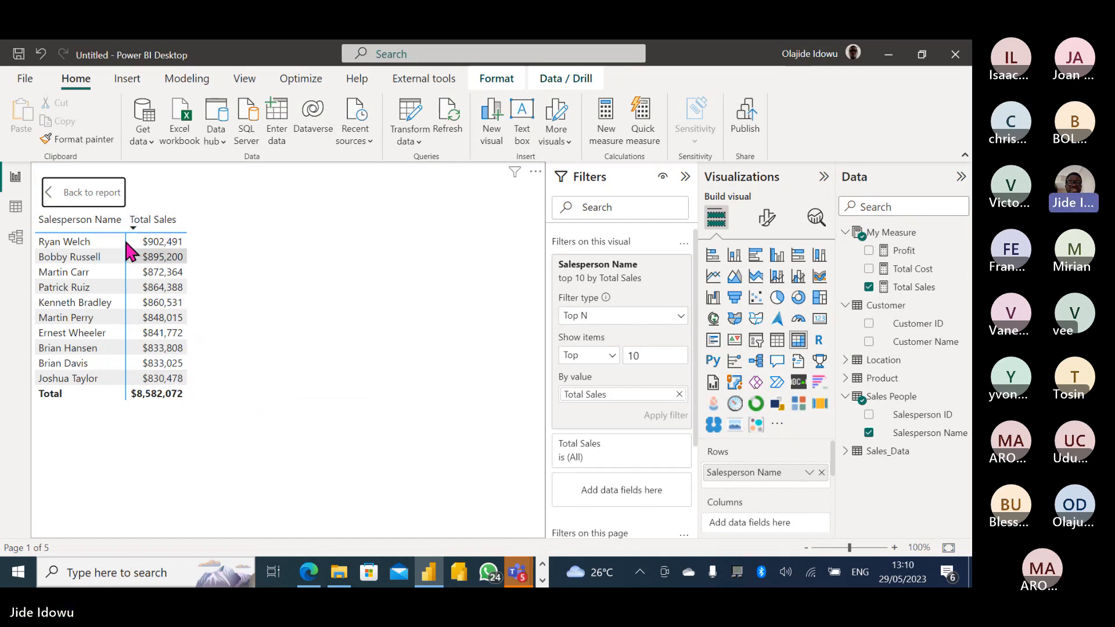
click(92, 192)
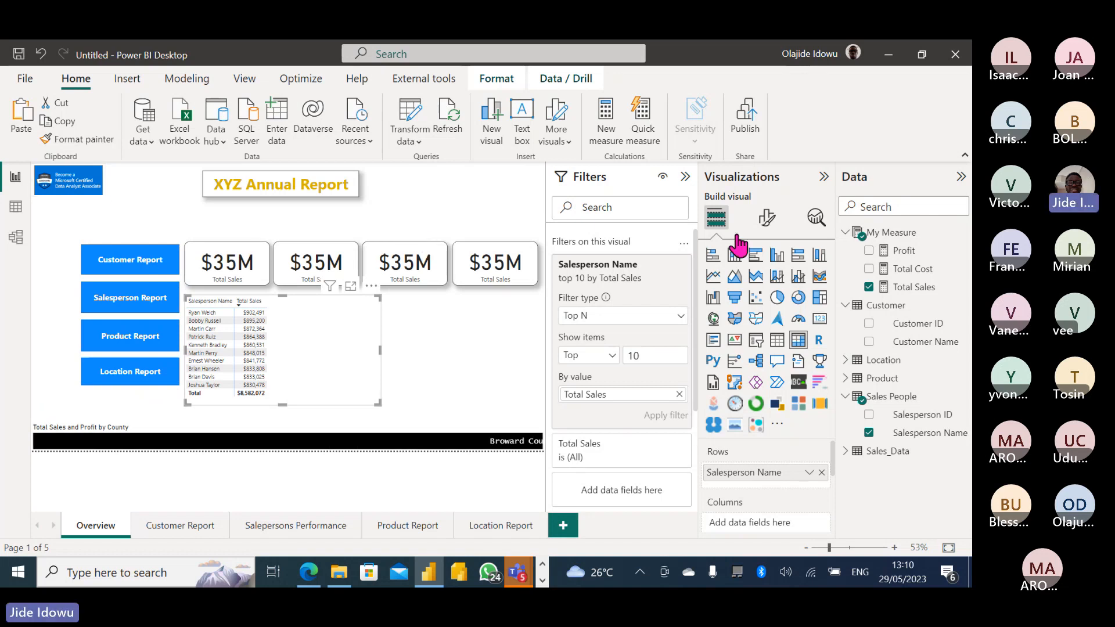
Widen the Salesperson Name column, add Profit to the matrix, and resize the table to fit.
click(685, 176)
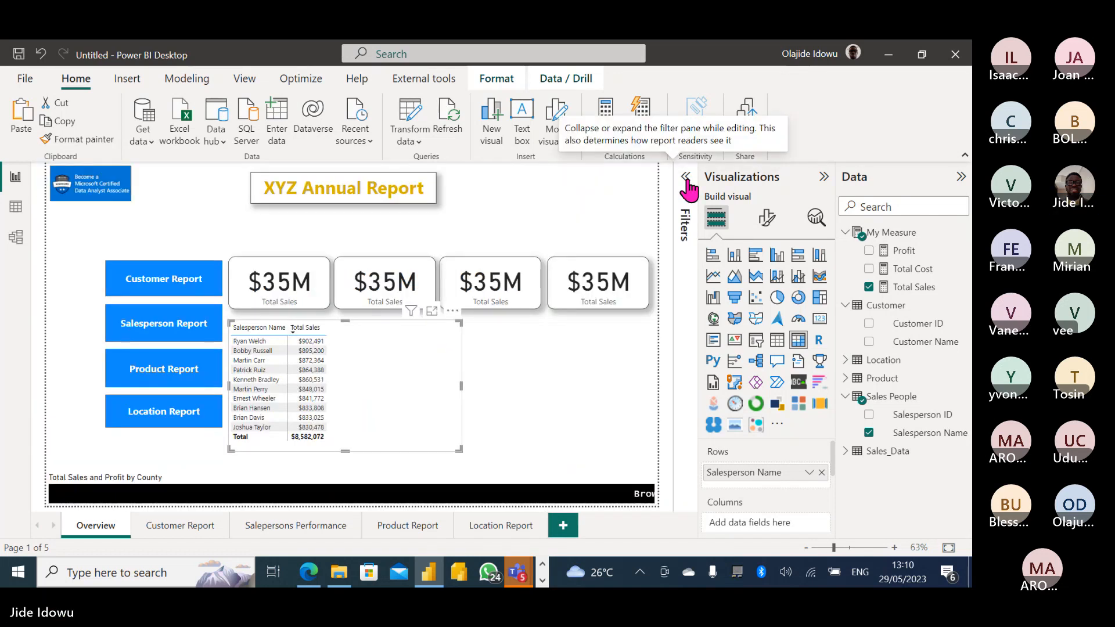
drag(461, 449, 407, 443)
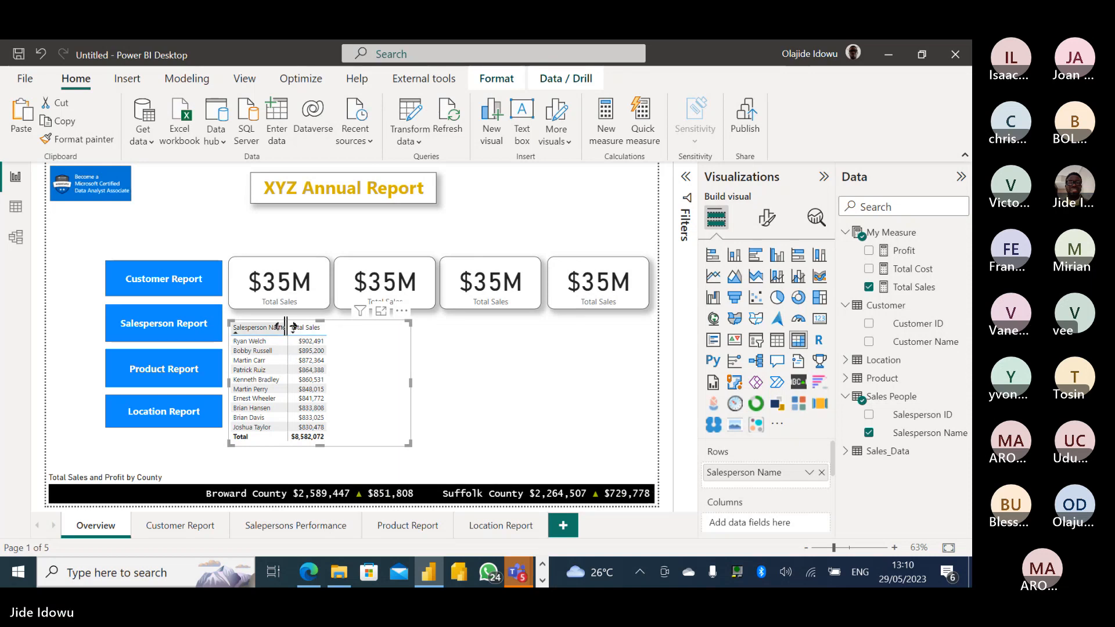
drag(285, 326, 342, 329)
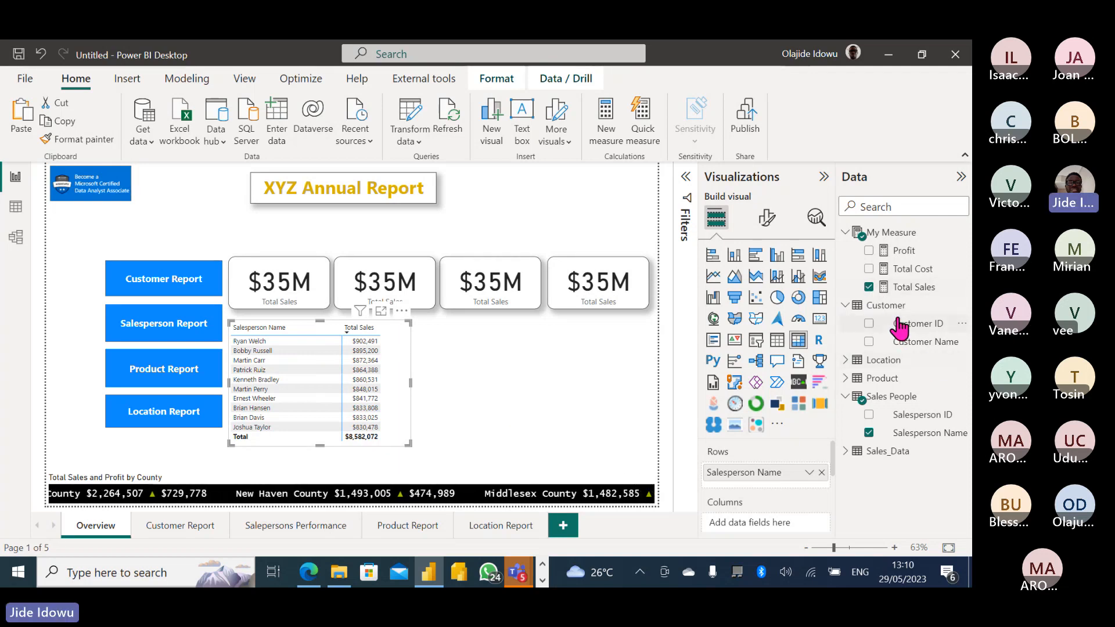
click(868, 251)
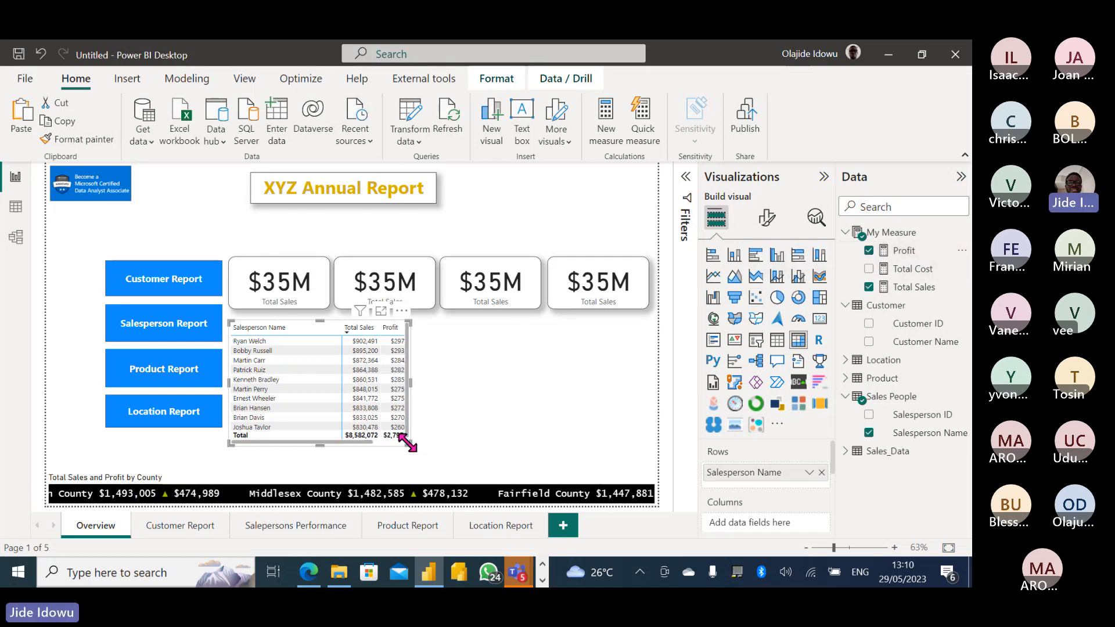
drag(408, 443, 431, 450)
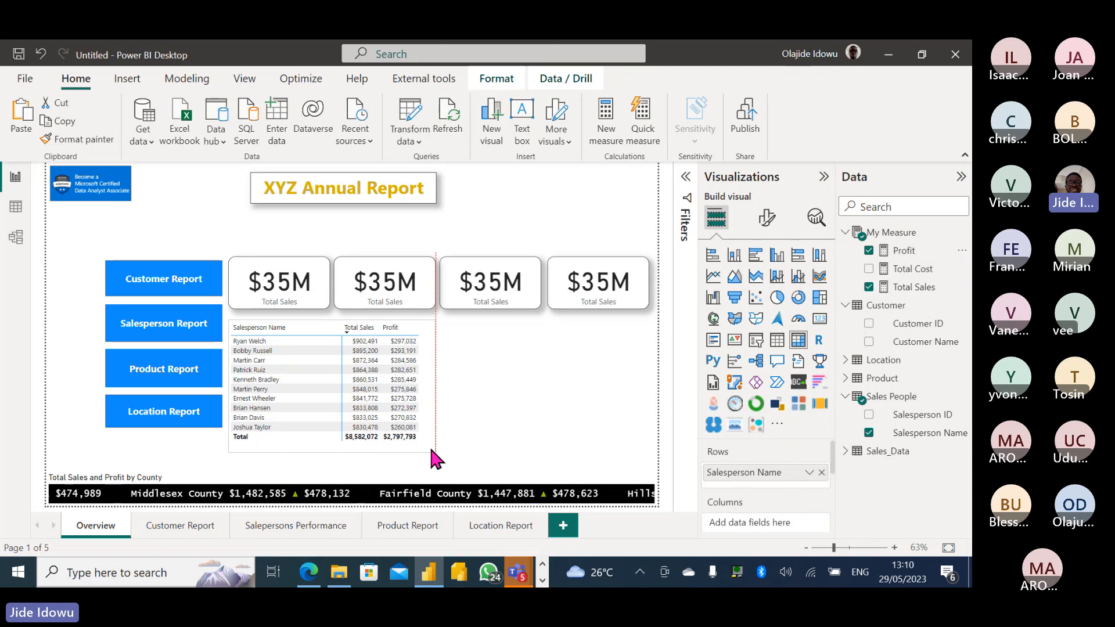
drag(430, 450, 431, 448)
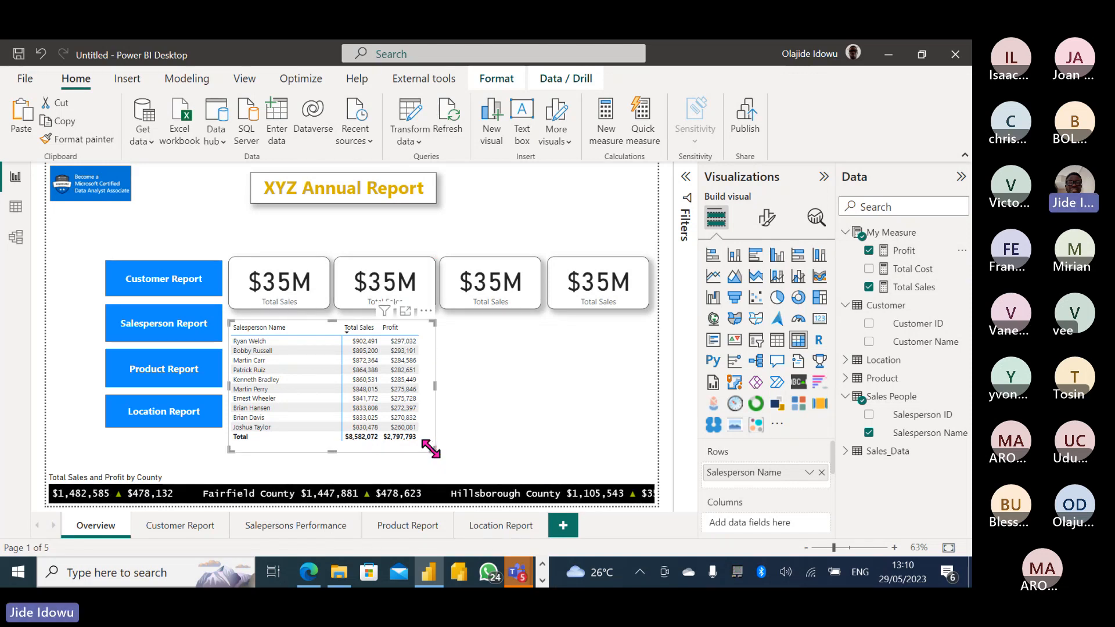
Add a slicer listing Location's State instead of County, widen it, and select Florida.
click(503, 425)
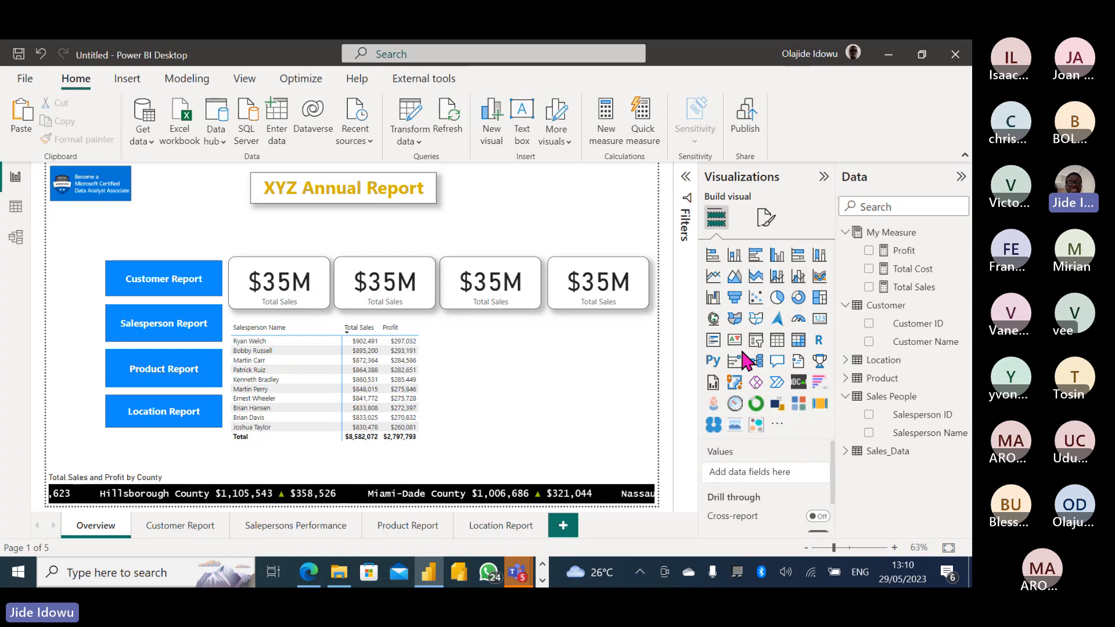
click(754, 343)
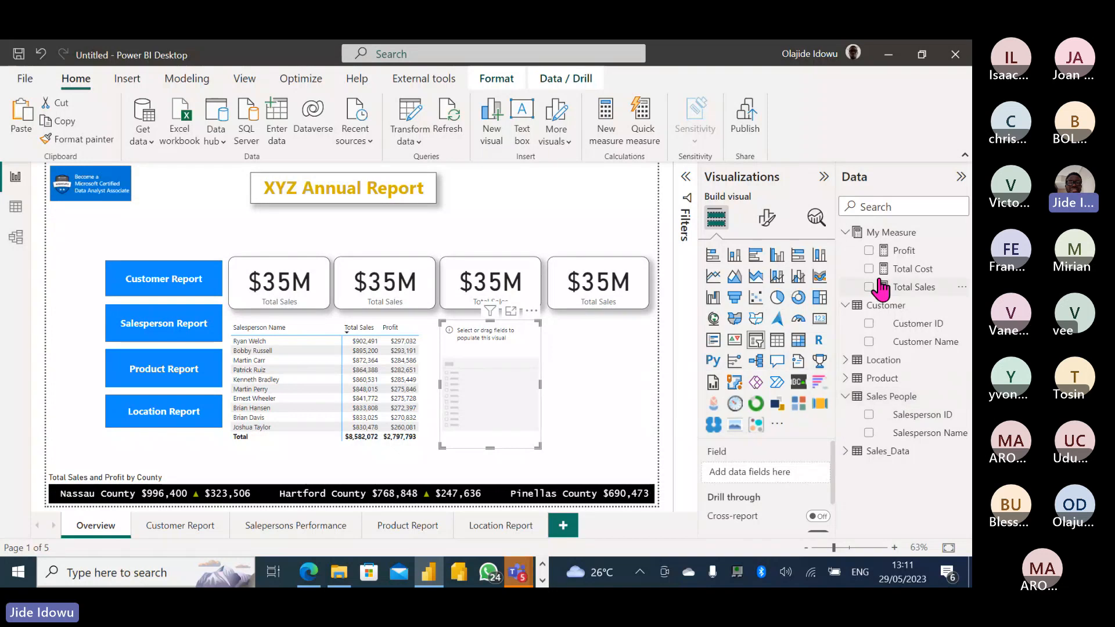
click(846, 234)
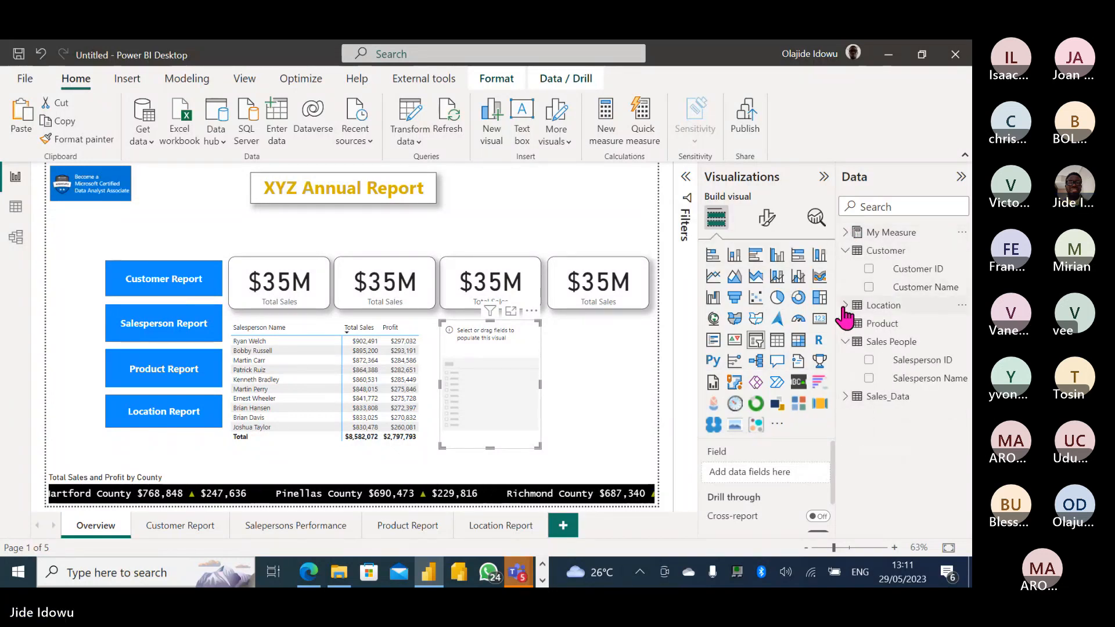
click(845, 251)
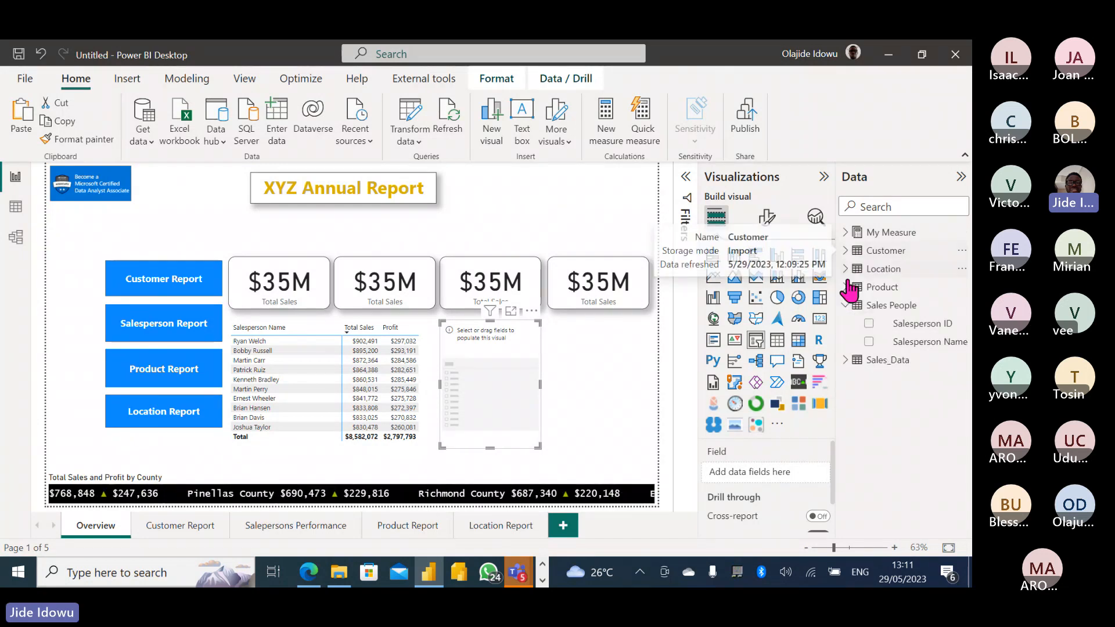
click(847, 269)
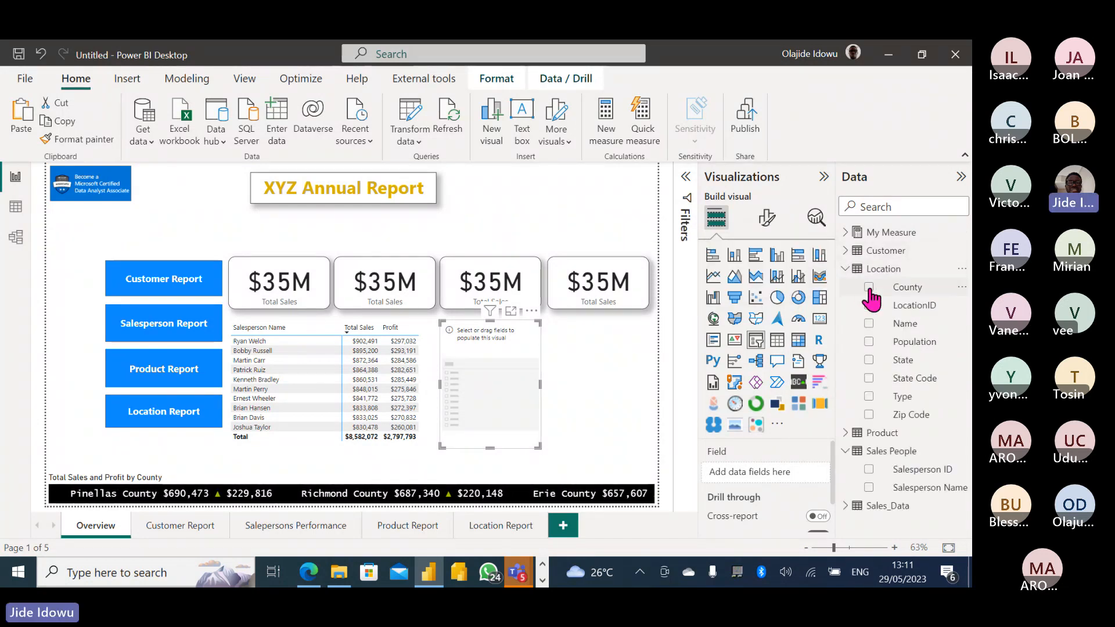
click(868, 287)
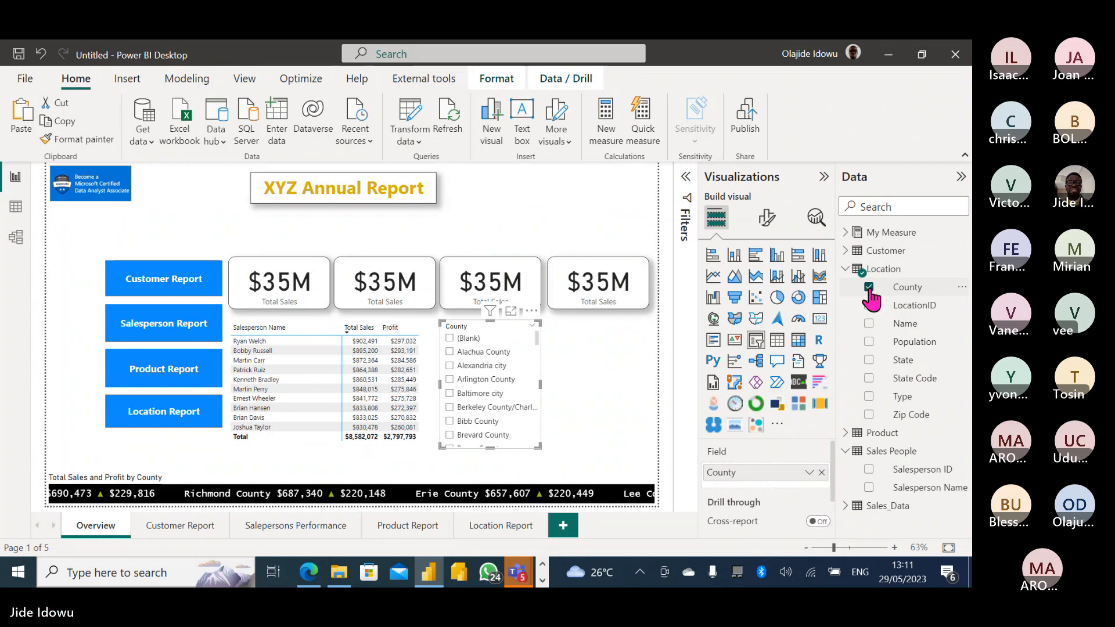
click(868, 287)
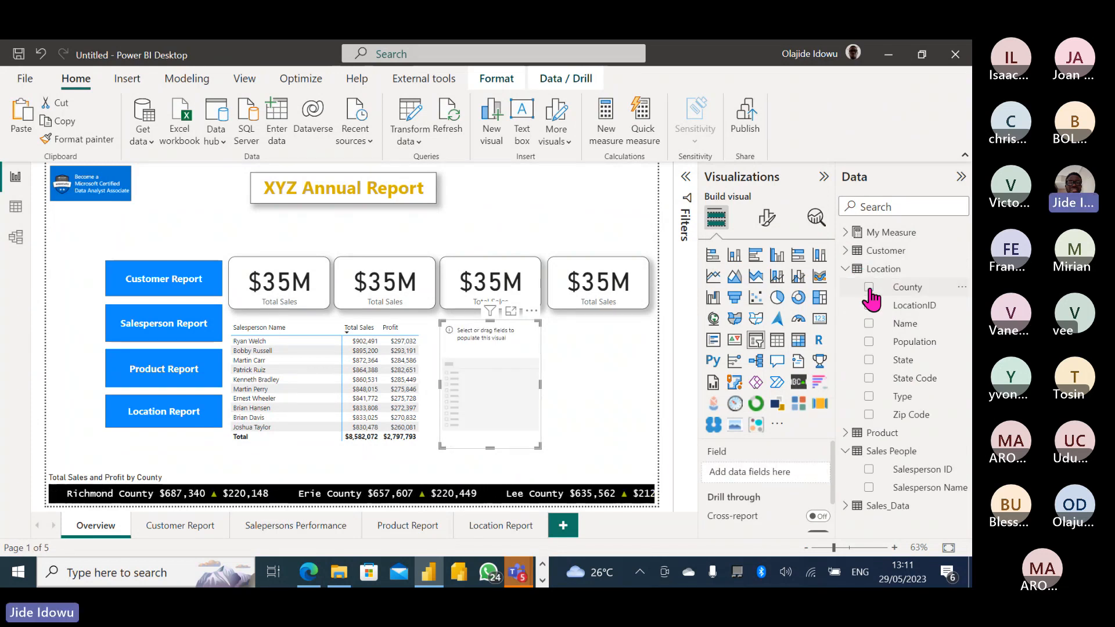
click(869, 360)
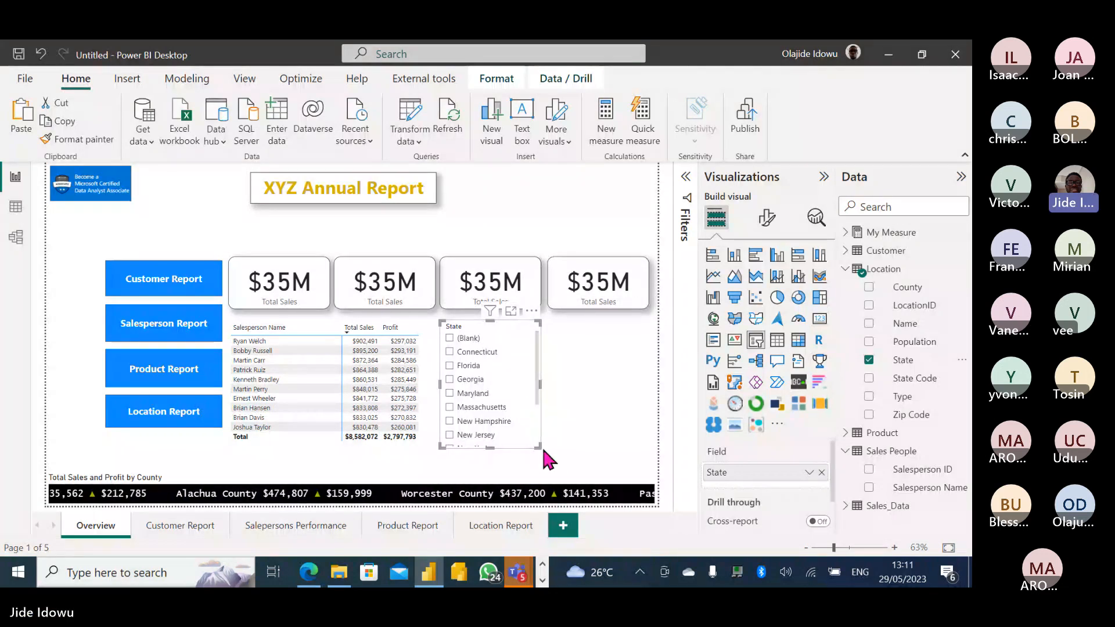
drag(539, 447, 570, 447)
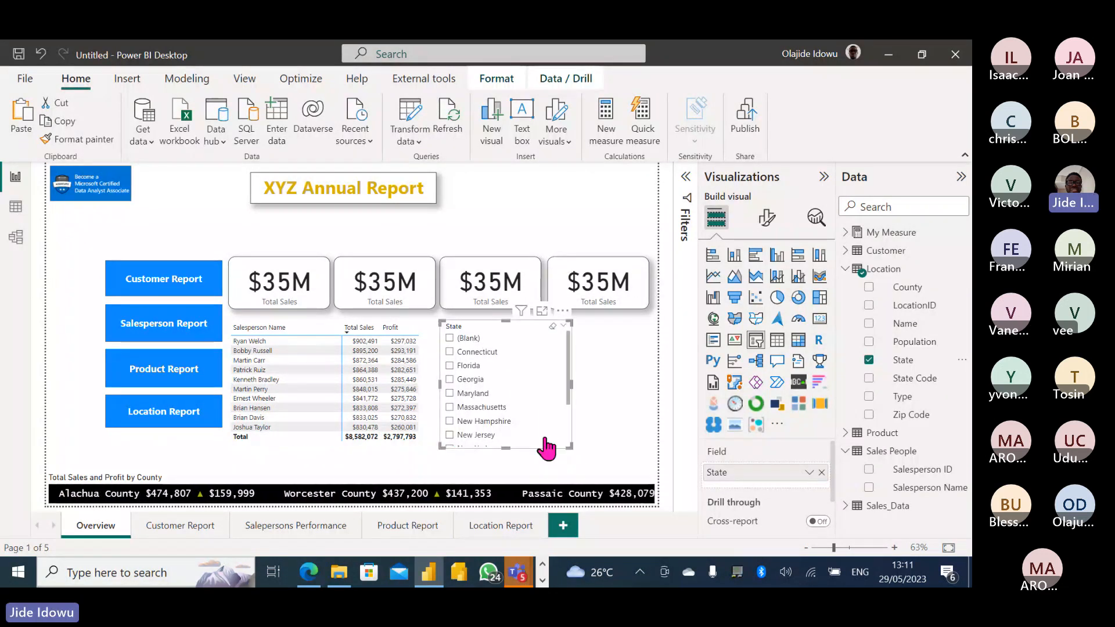
click(450, 367)
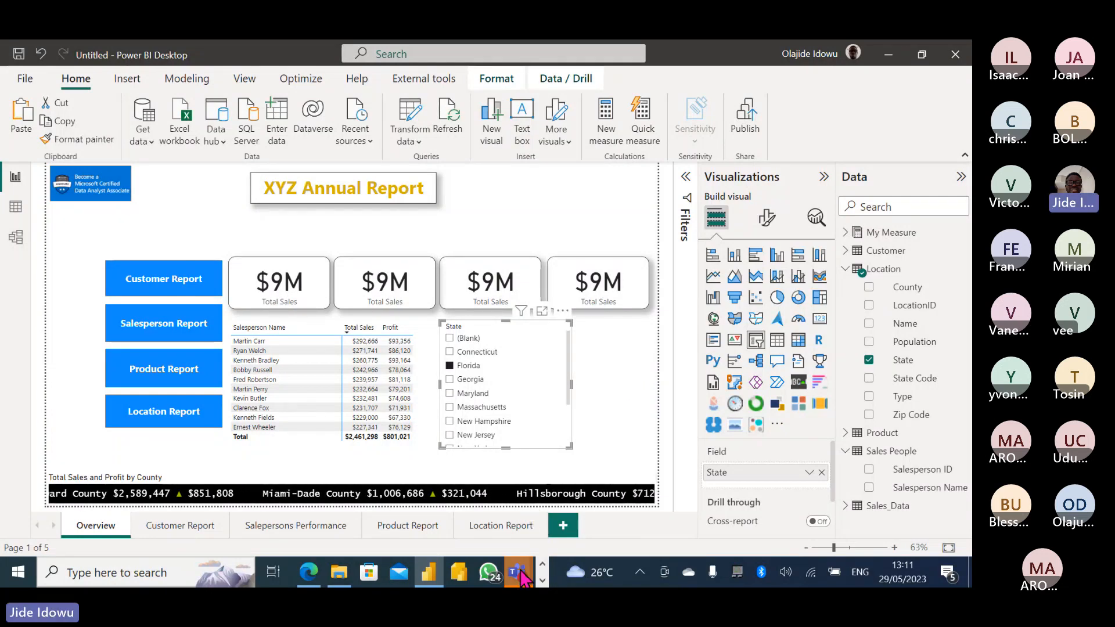
Bring the Teams meeting window to the front from the taskbar preview.
mouse_move(521, 577)
click(527, 493)
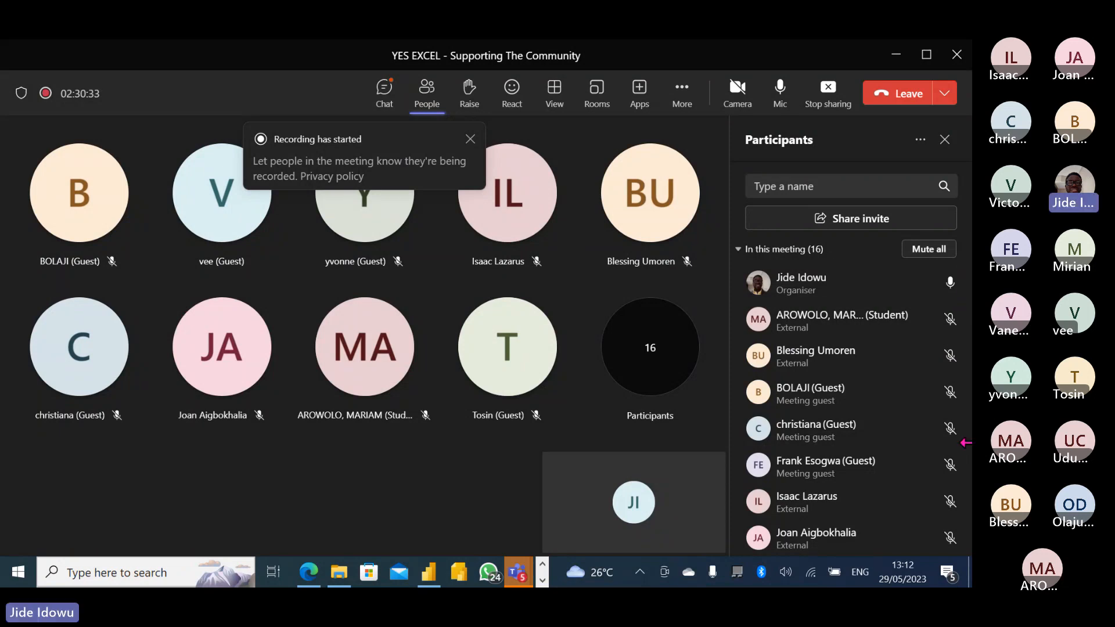
Return to Power BI, view the Sales_Data table's 15,000 rows, and dismiss the WhatsApp popup.
mouse_move(427, 581)
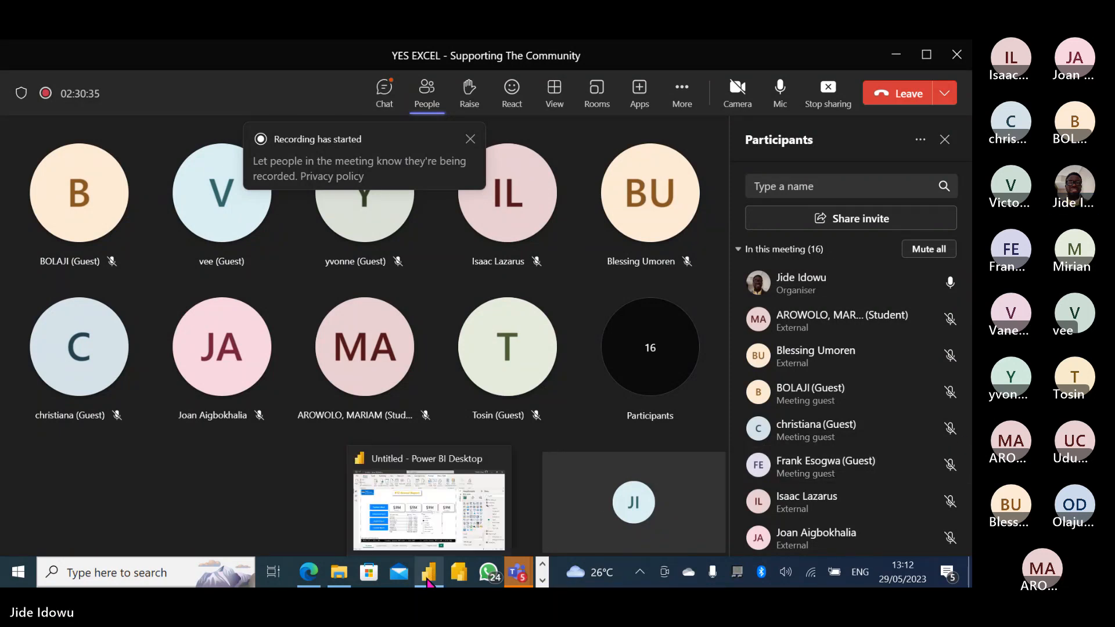
click(421, 510)
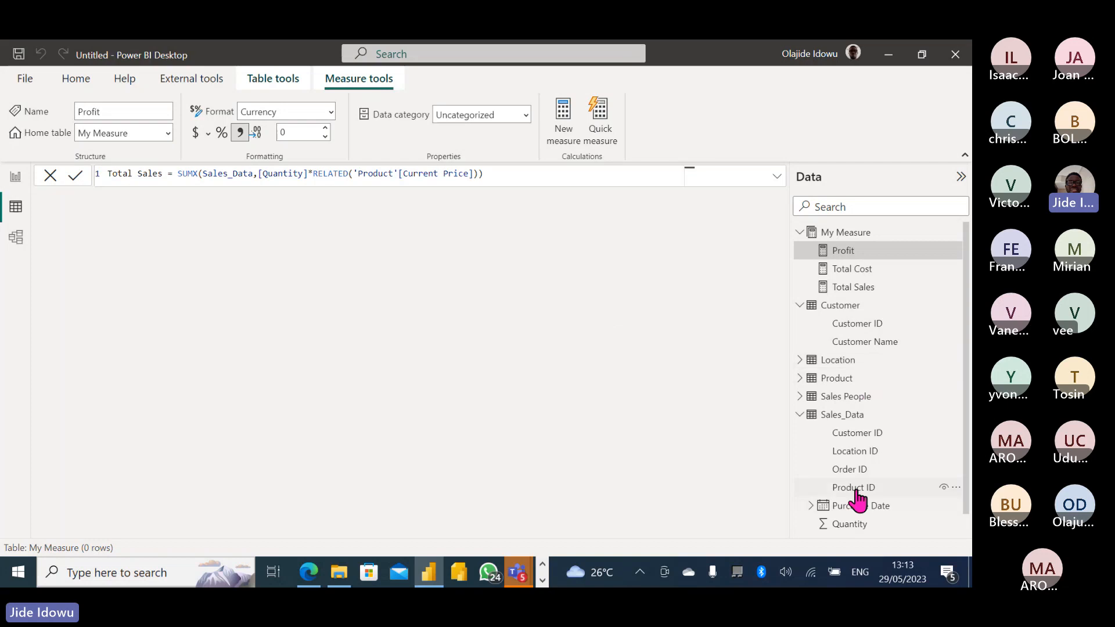
click(853, 415)
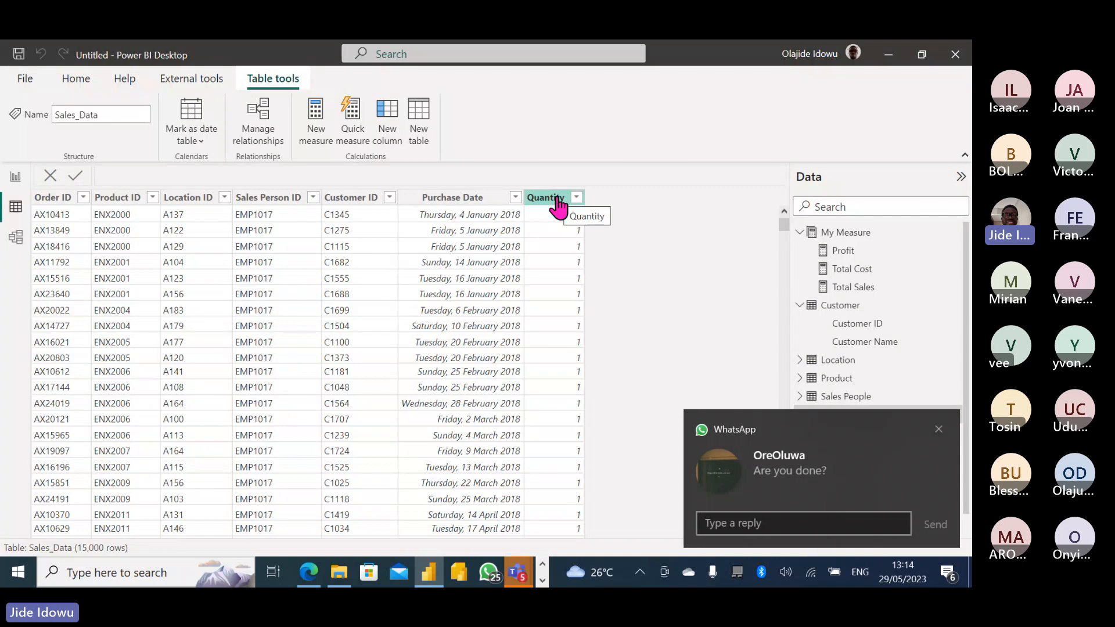
click(937, 428)
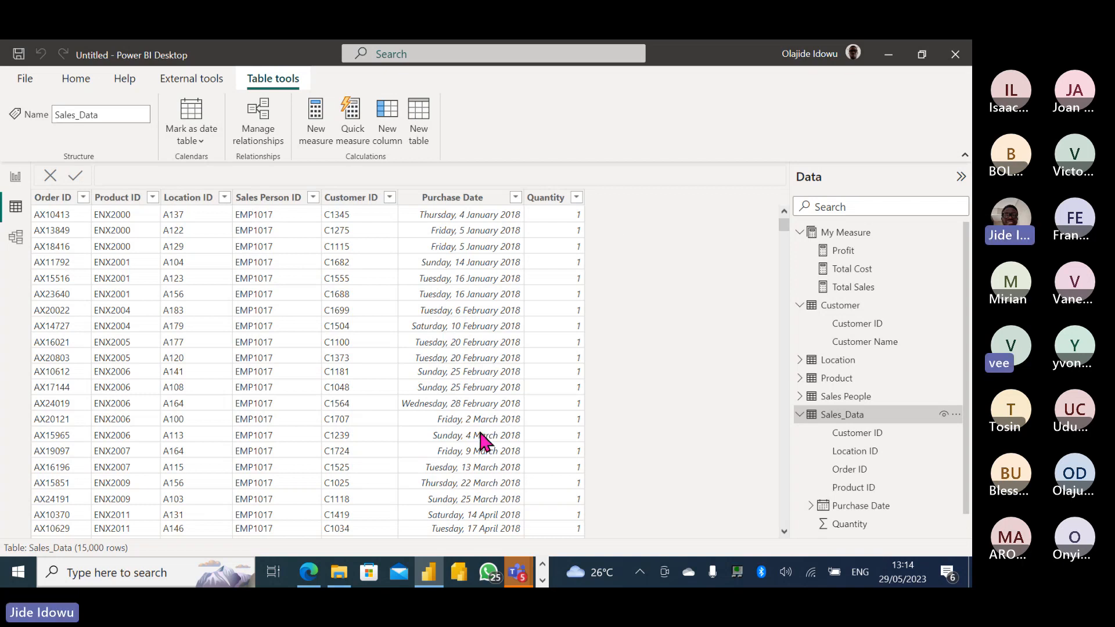
mouse_move(521, 571)
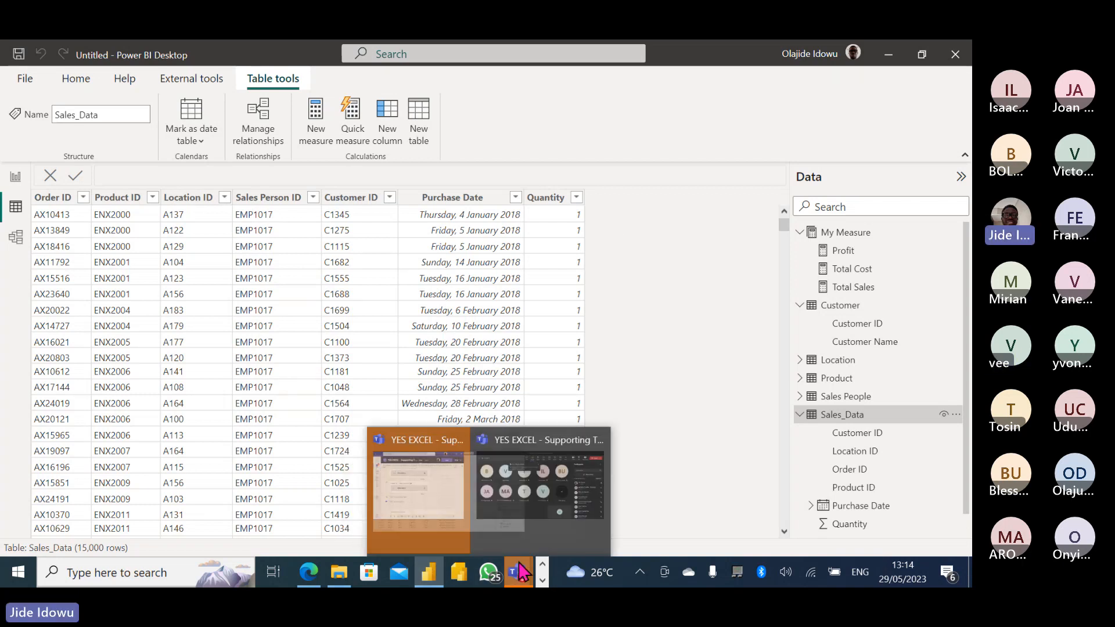
click(538, 504)
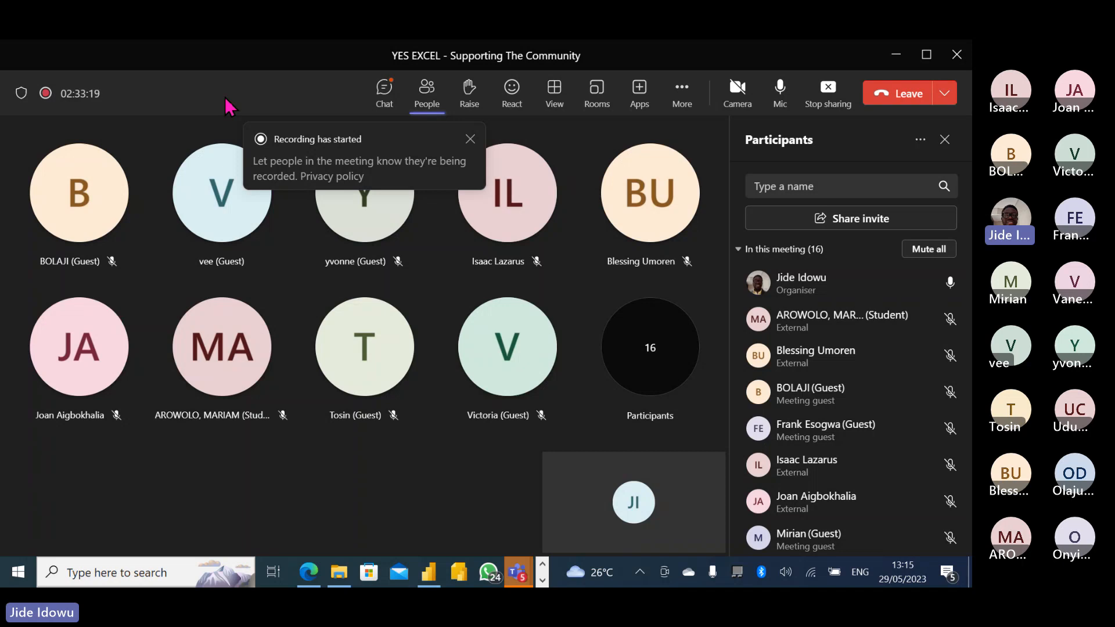
click(886, 59)
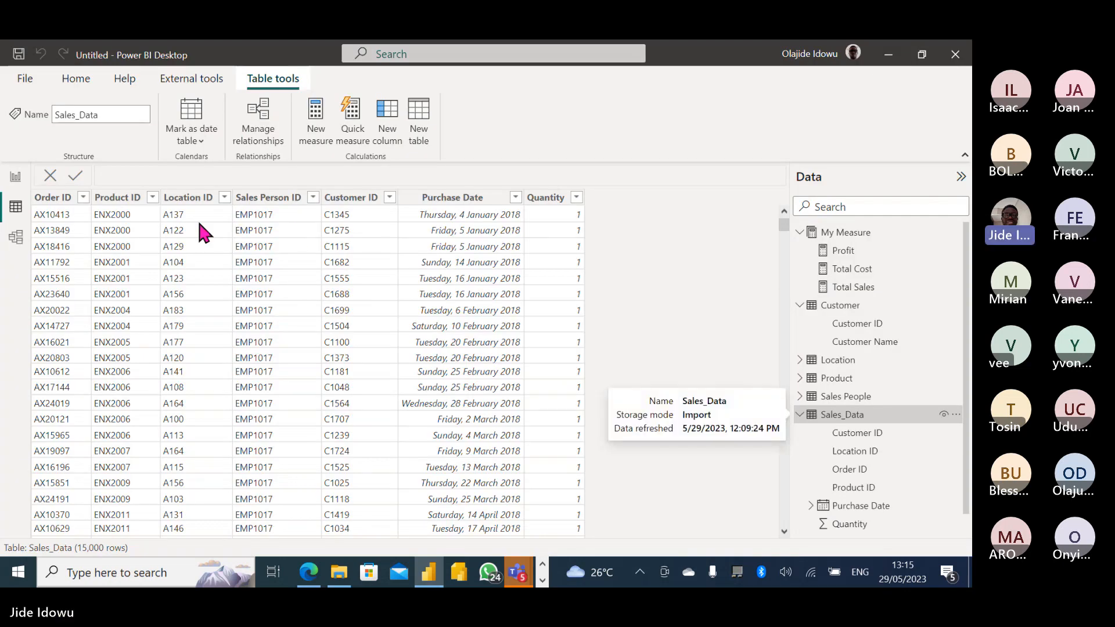
Switch to Model view, hide Properties, and pan to show all six related tables.
click(16, 238)
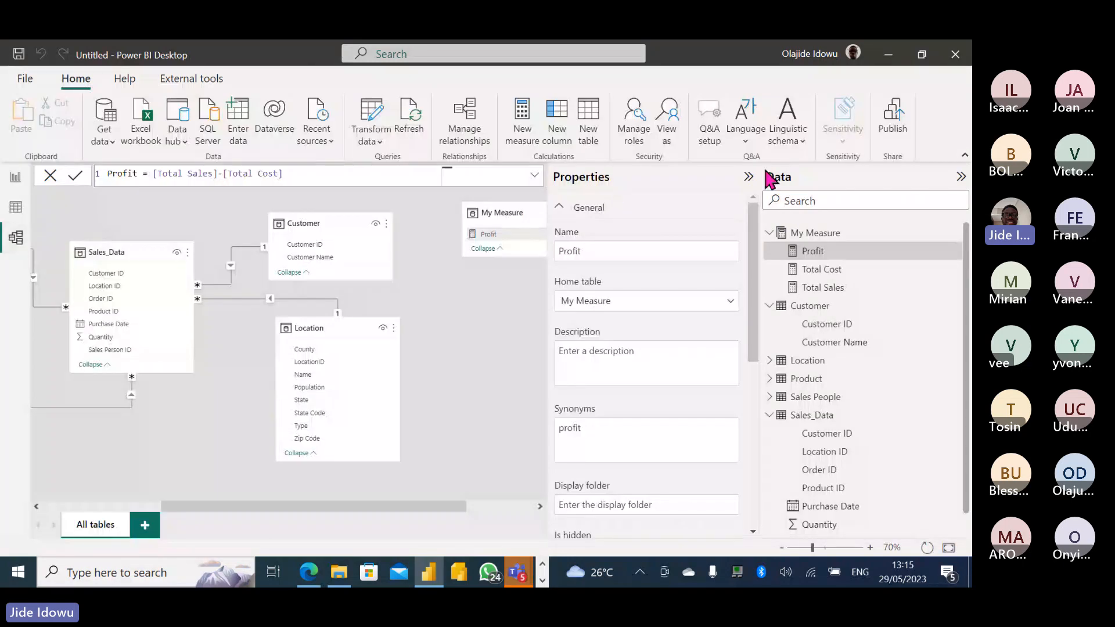
click(748, 177)
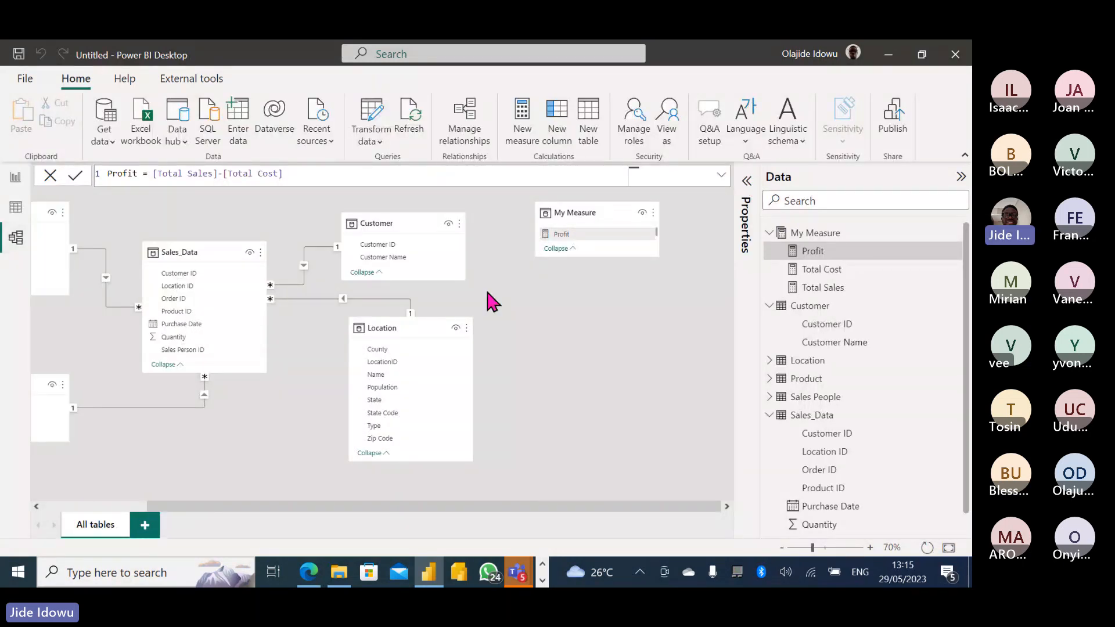
drag(261, 510, 237, 510)
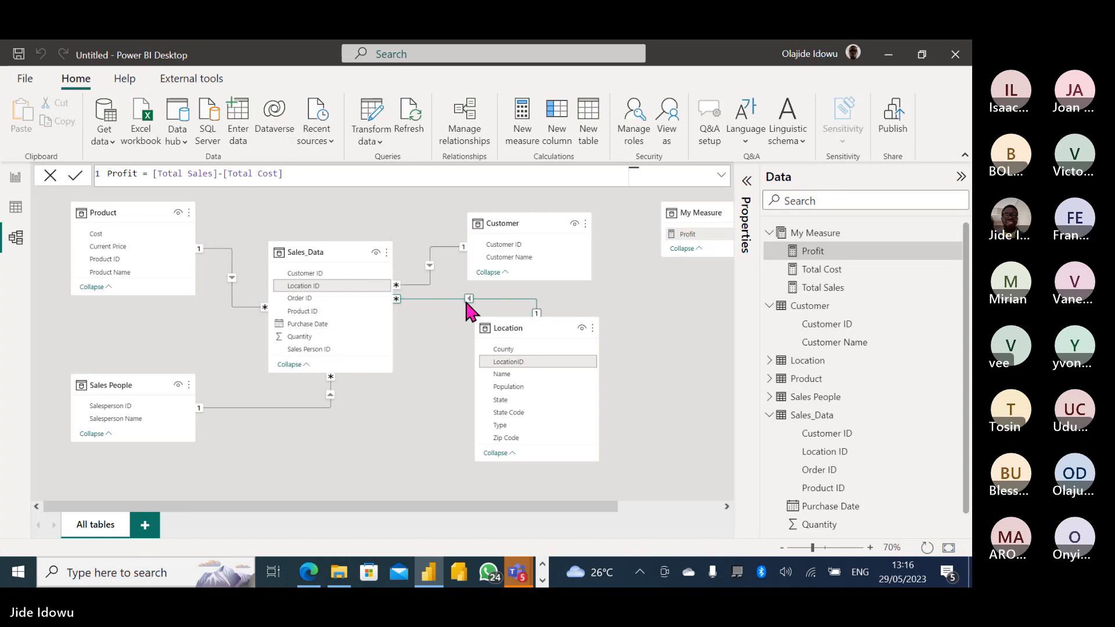
click(476, 124)
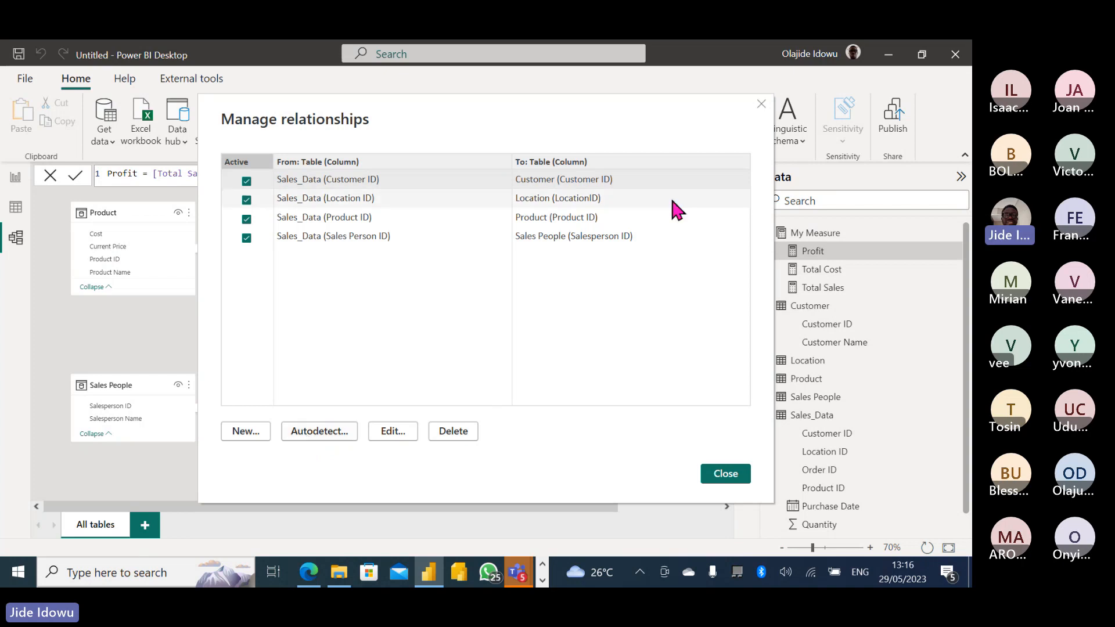
click(761, 103)
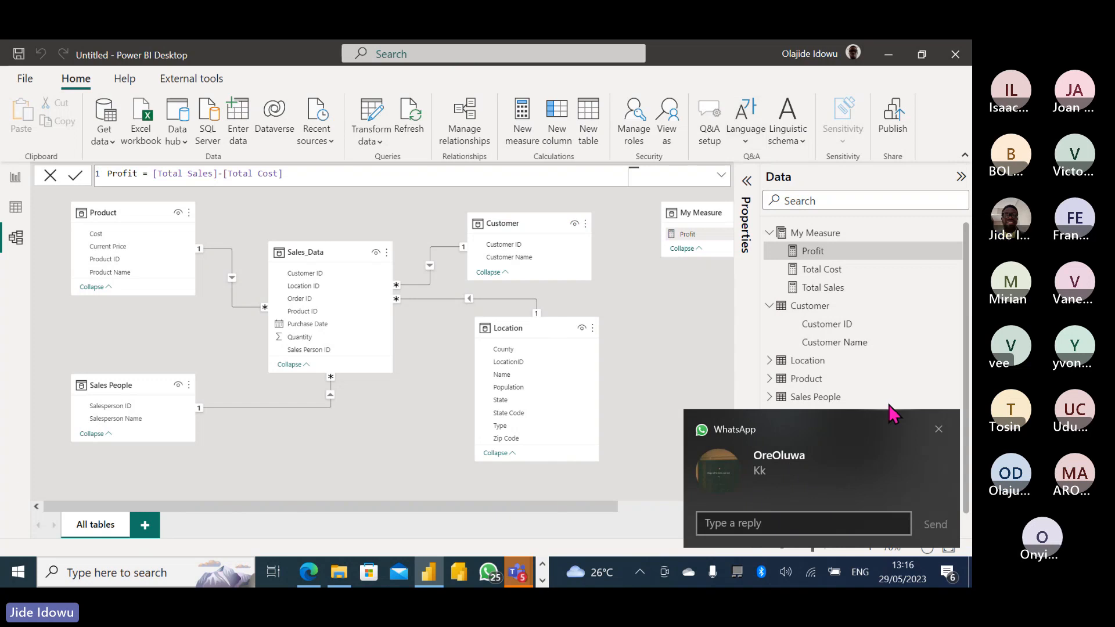
Dismiss the WhatsApp notification, minimize the Teams meeting, and return to Power BI's Overview page.
click(938, 429)
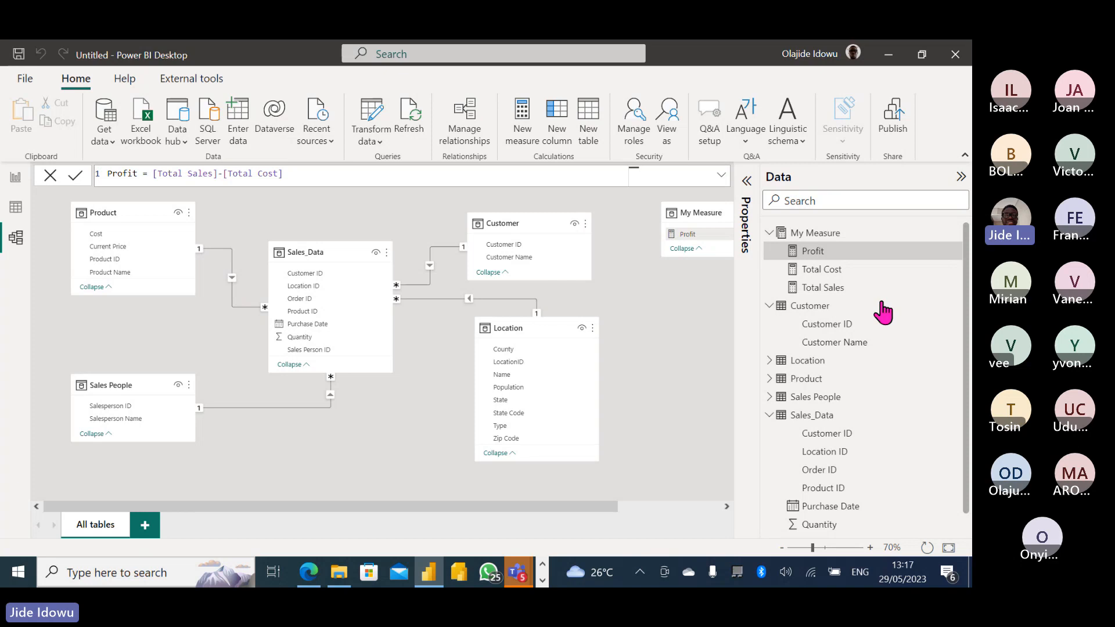
key(alt+Tab)
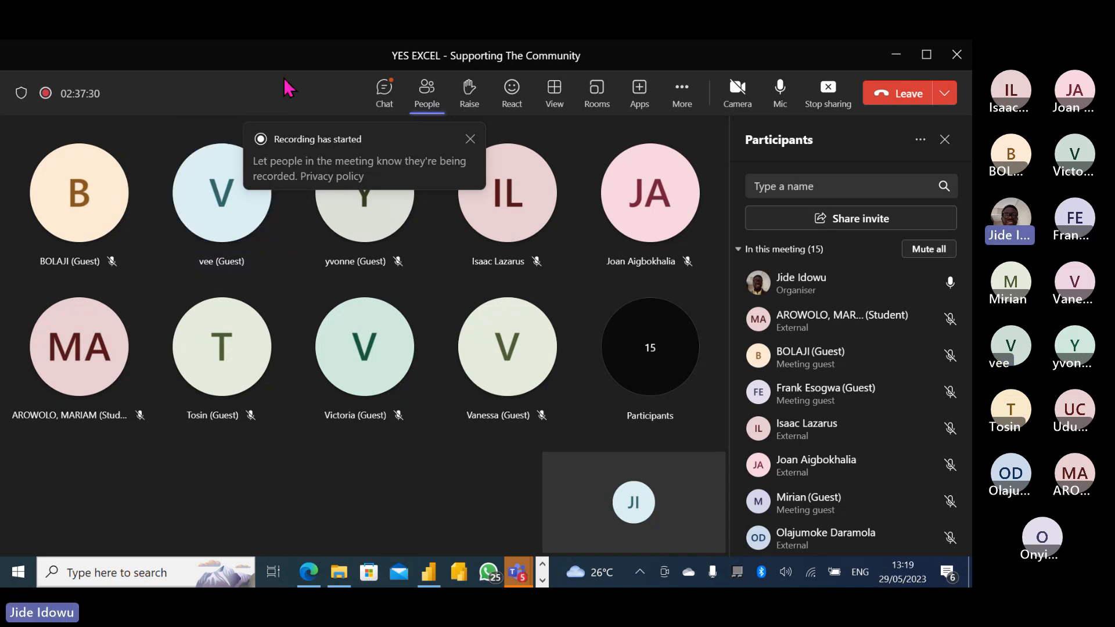
click(898, 54)
click(16, 185)
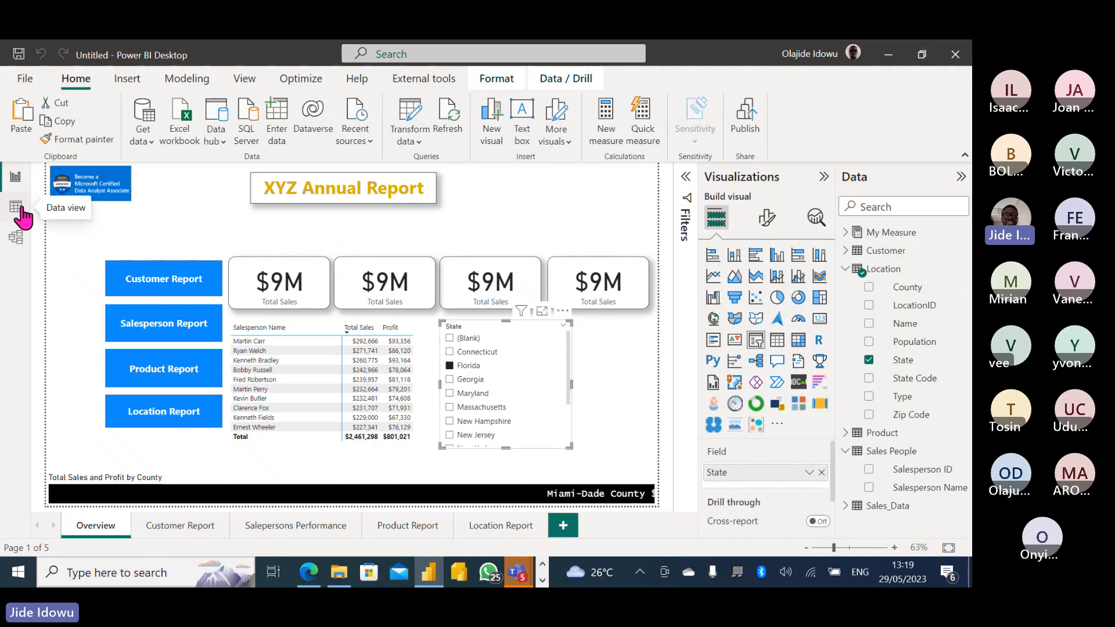
Start a SQL Server database import from the Home ribbon, with Server and Database empty.
click(247, 134)
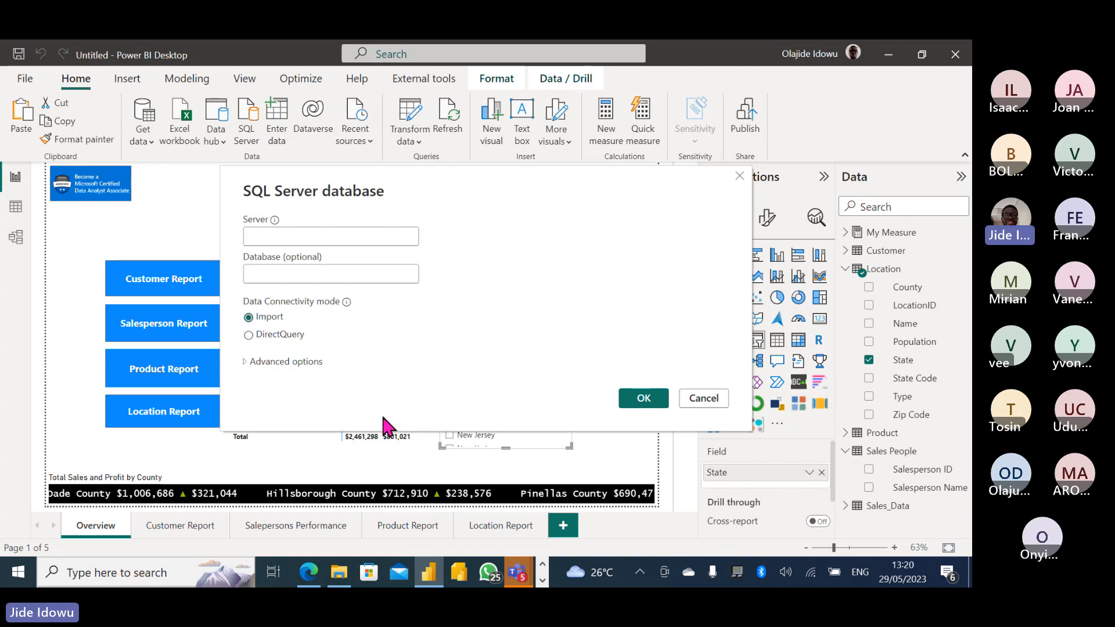
click(542, 579)
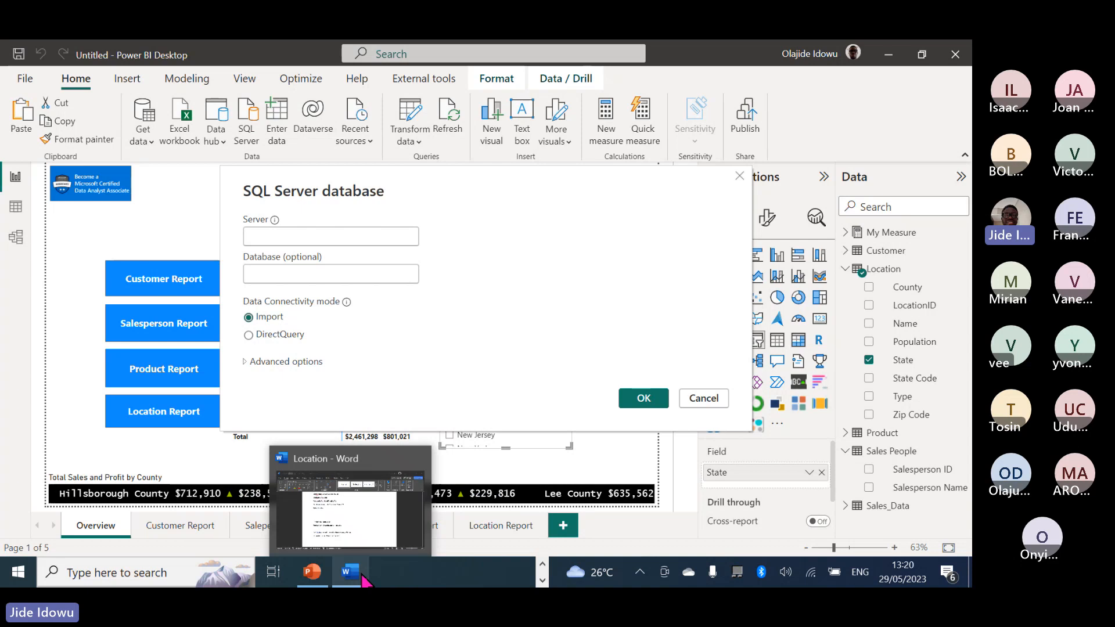
Copy server address 206.217.202.58,25000 from the Word notes into the Server field.
click(342, 531)
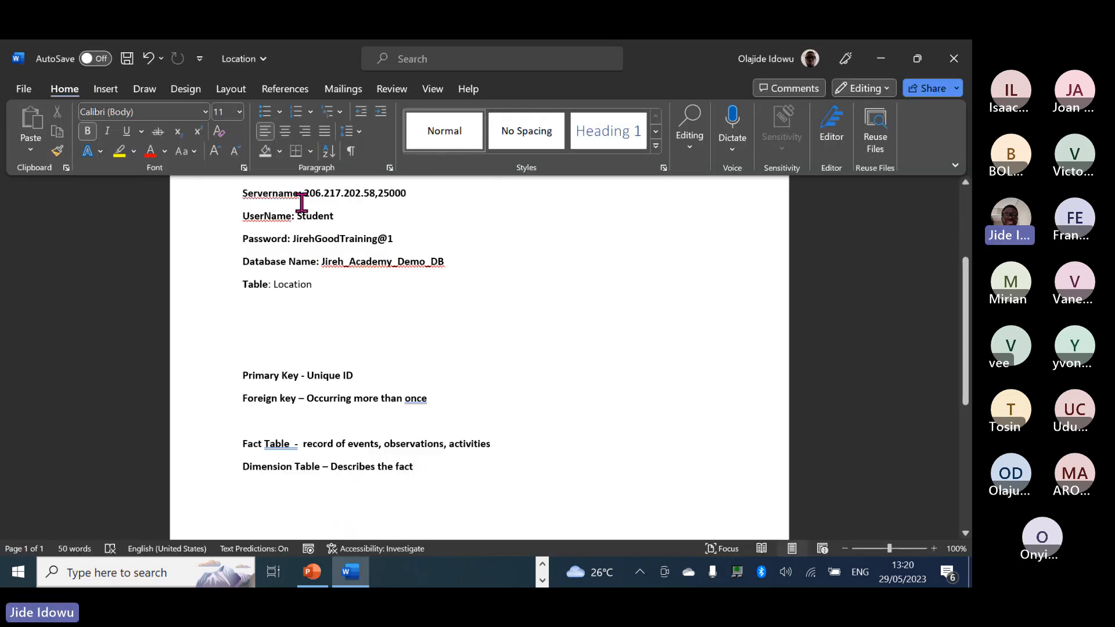
drag(304, 195, 405, 197)
key(ctrl+c)
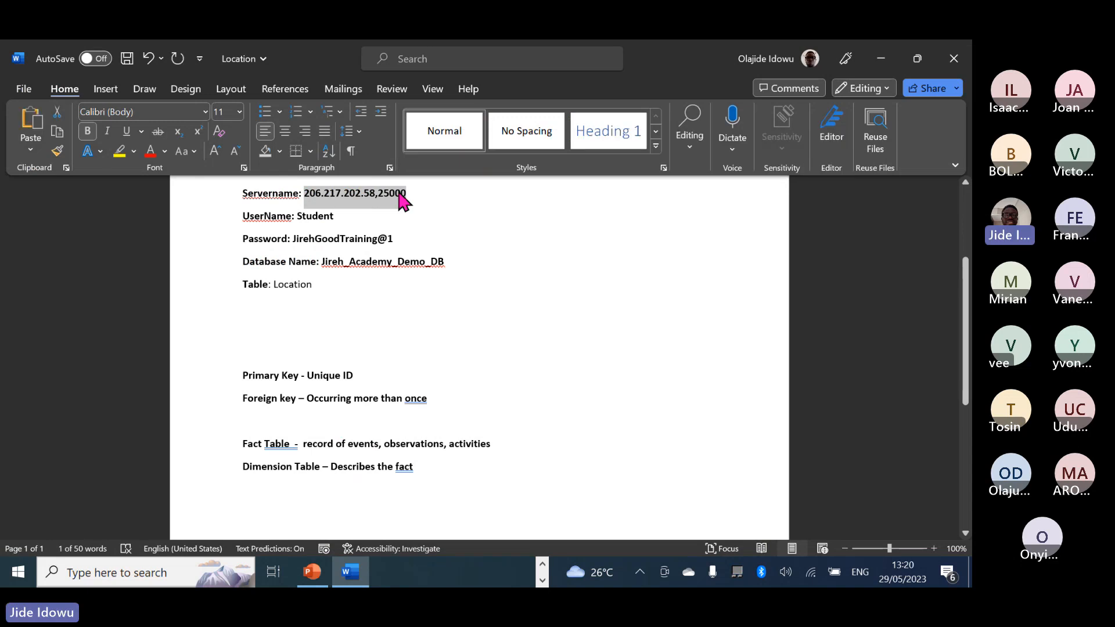
click(542, 580)
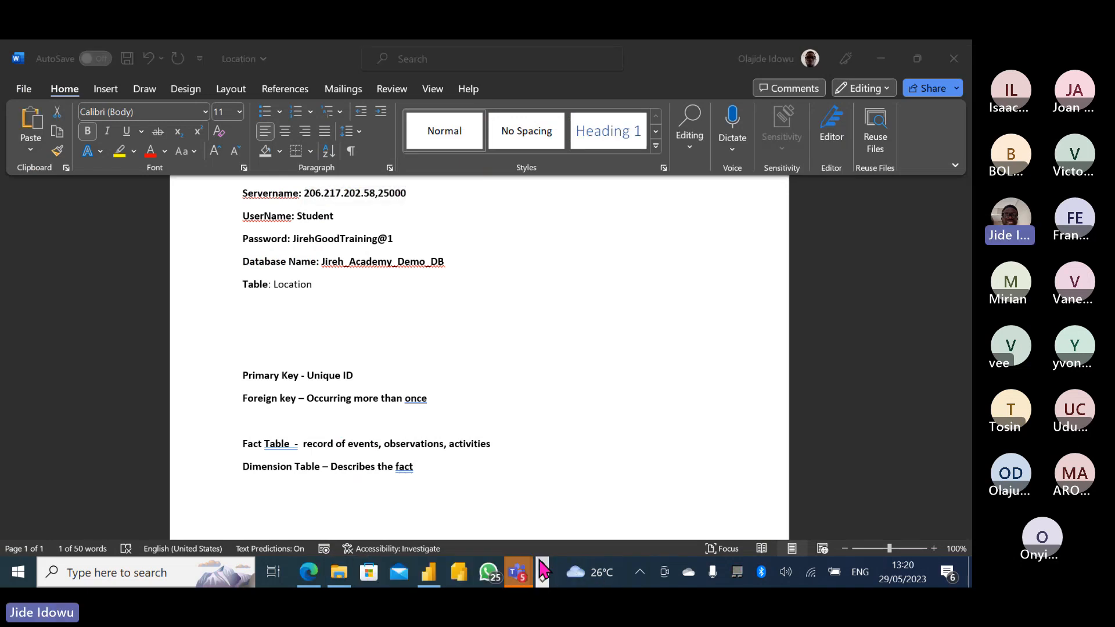
mouse_move(428, 573)
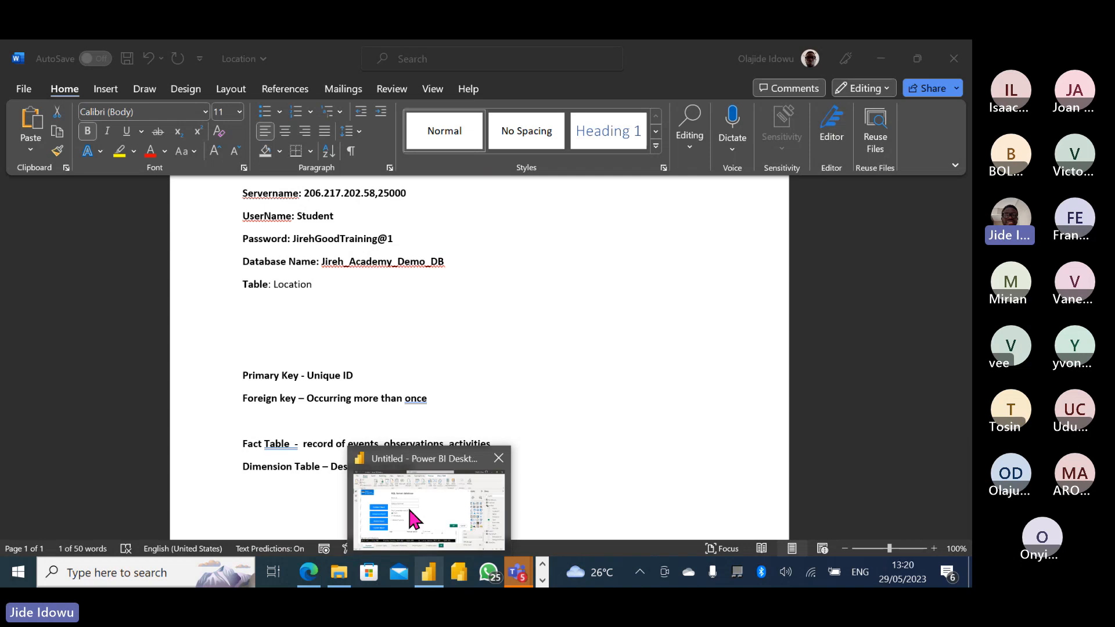
click(402, 486)
click(273, 235)
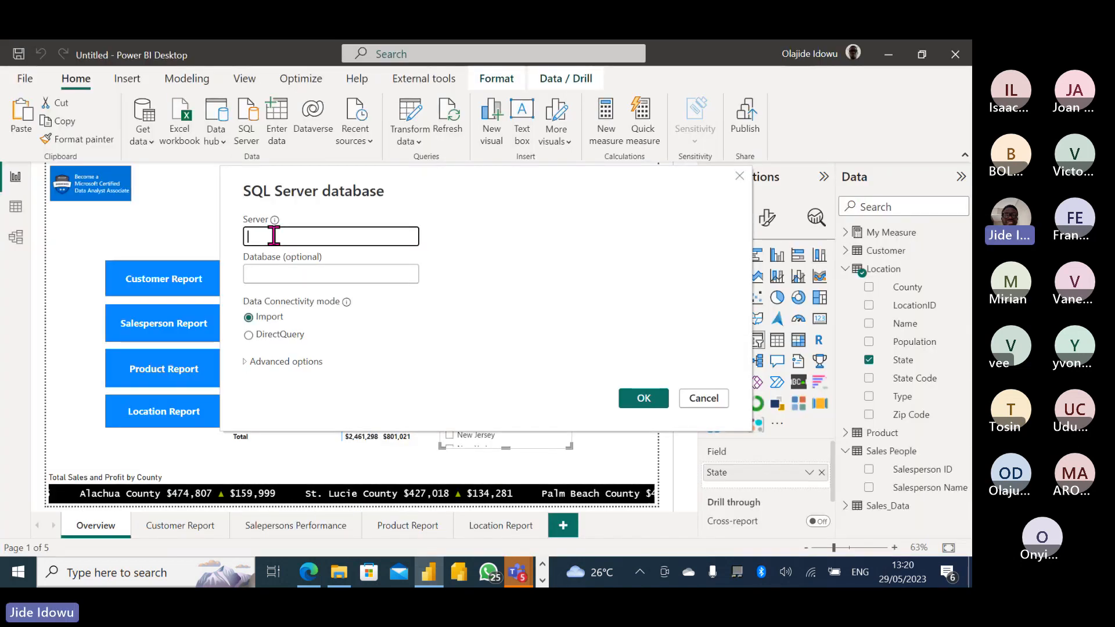
key(ctrl+v)
click(400, 273)
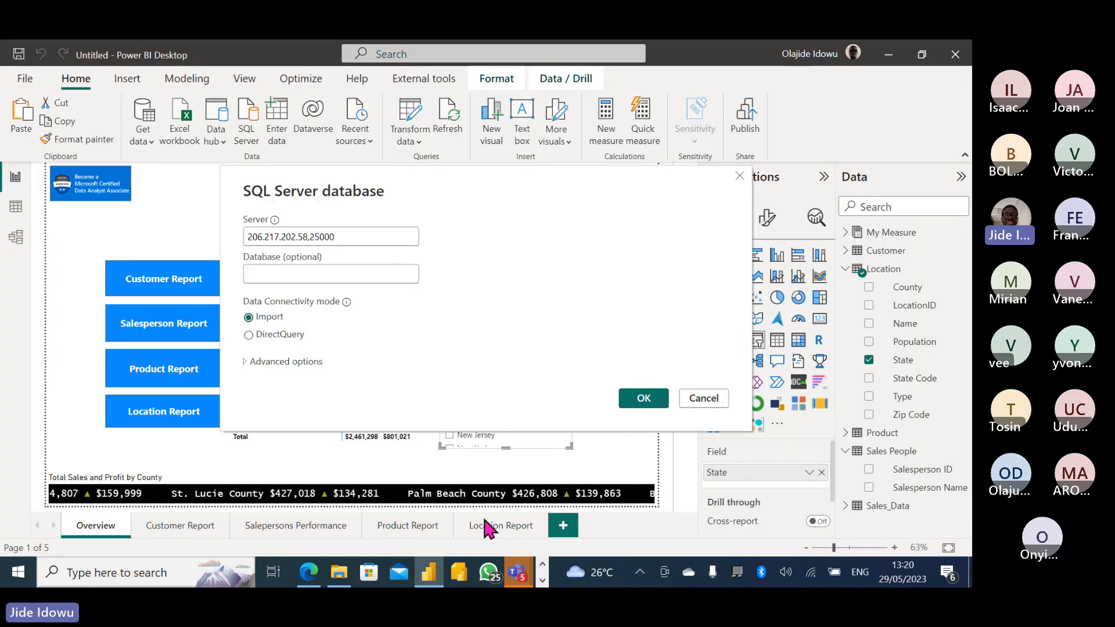
Copy the database name Jireh_Academy_Demo_DB from the Word connection notes.
click(542, 580)
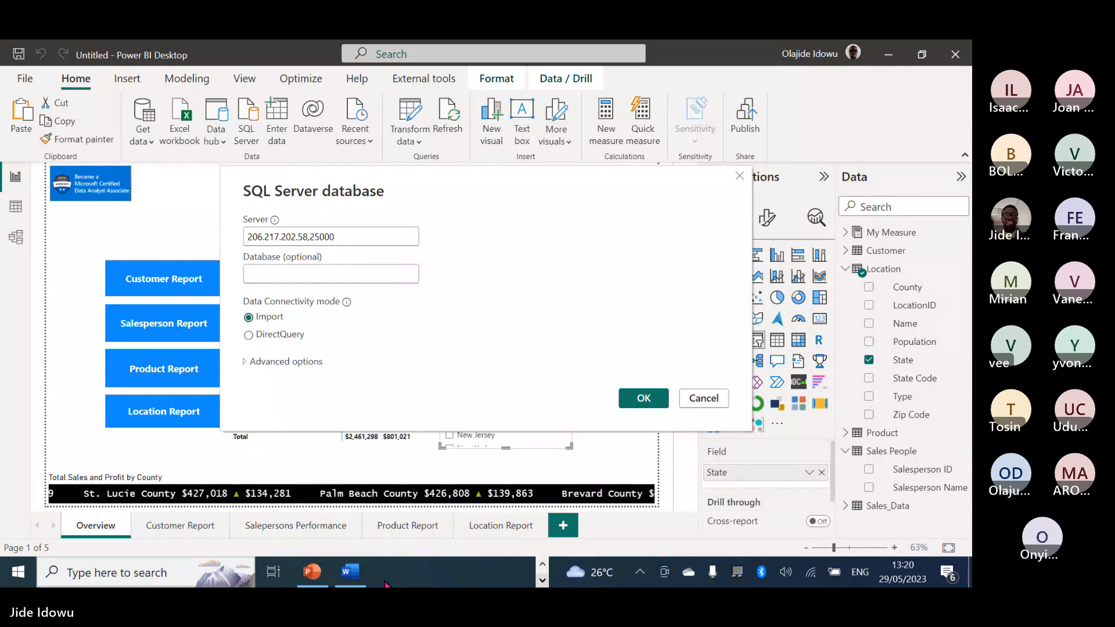
click(350, 572)
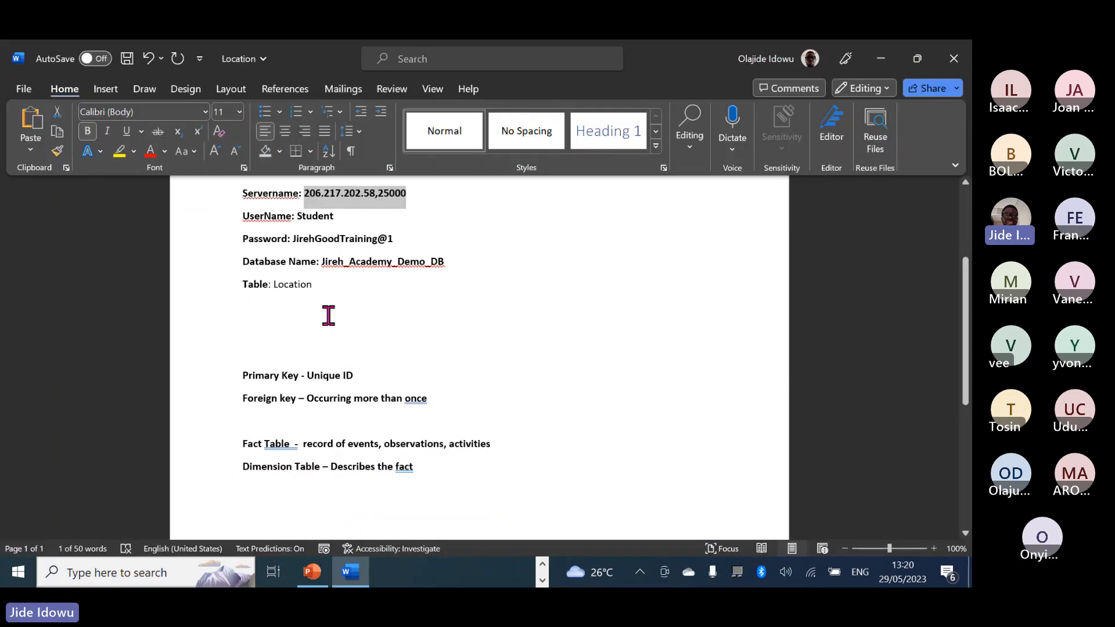
drag(323, 262, 427, 266)
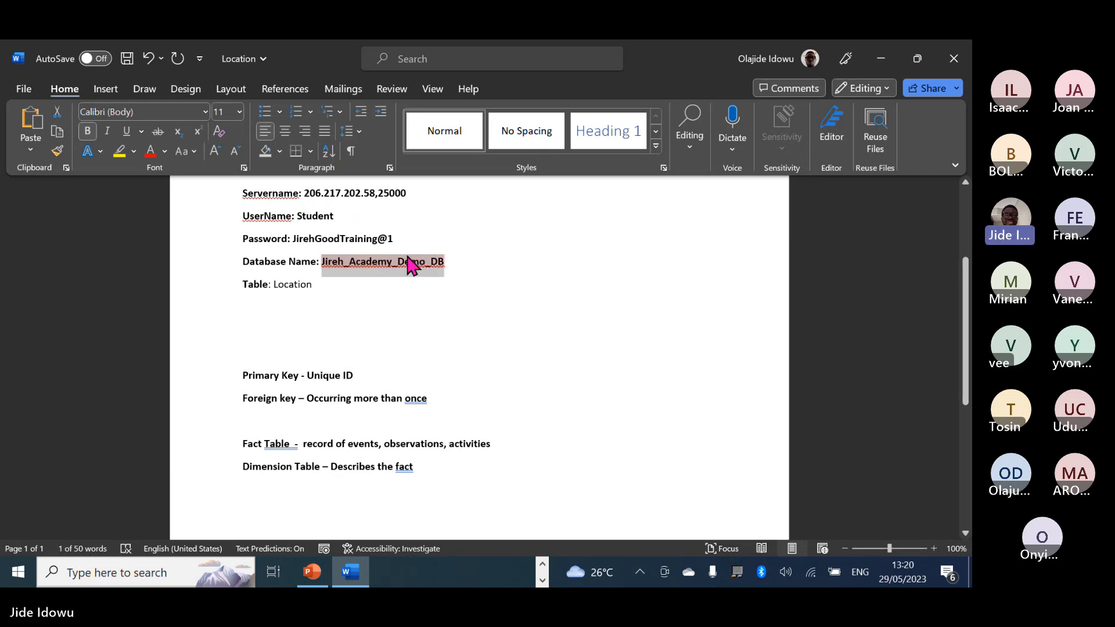
right_click(408, 259)
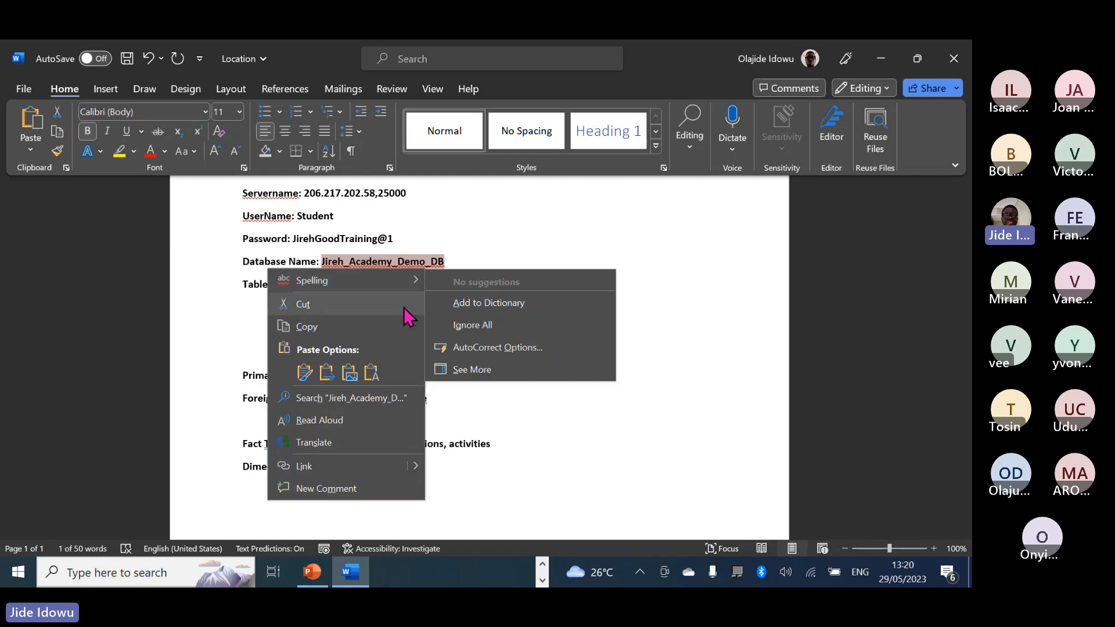
click(425, 493)
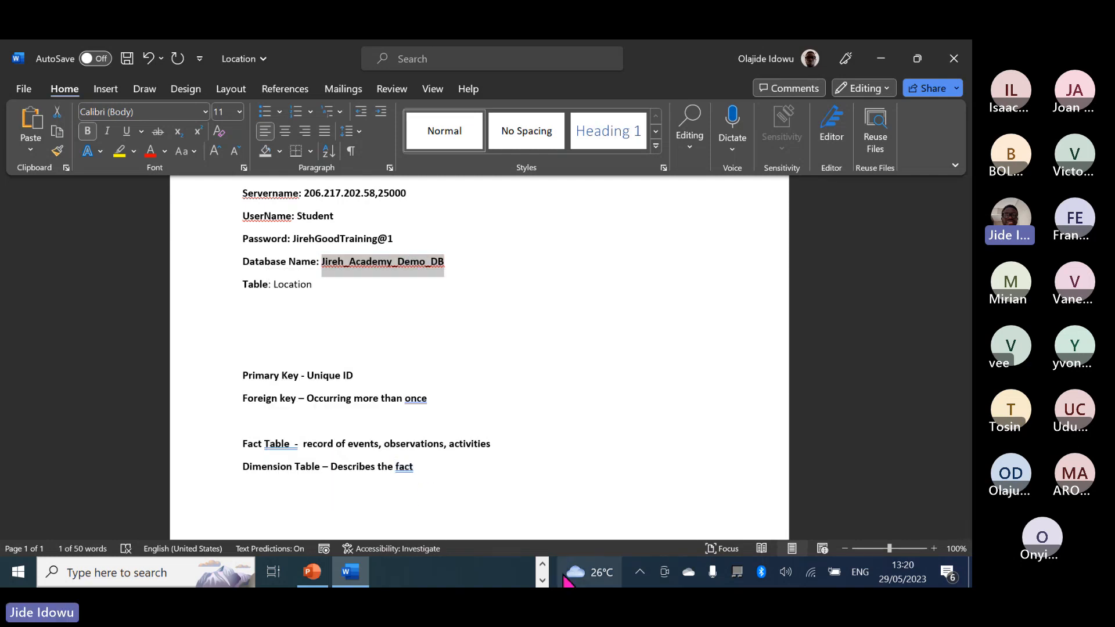
click(543, 565)
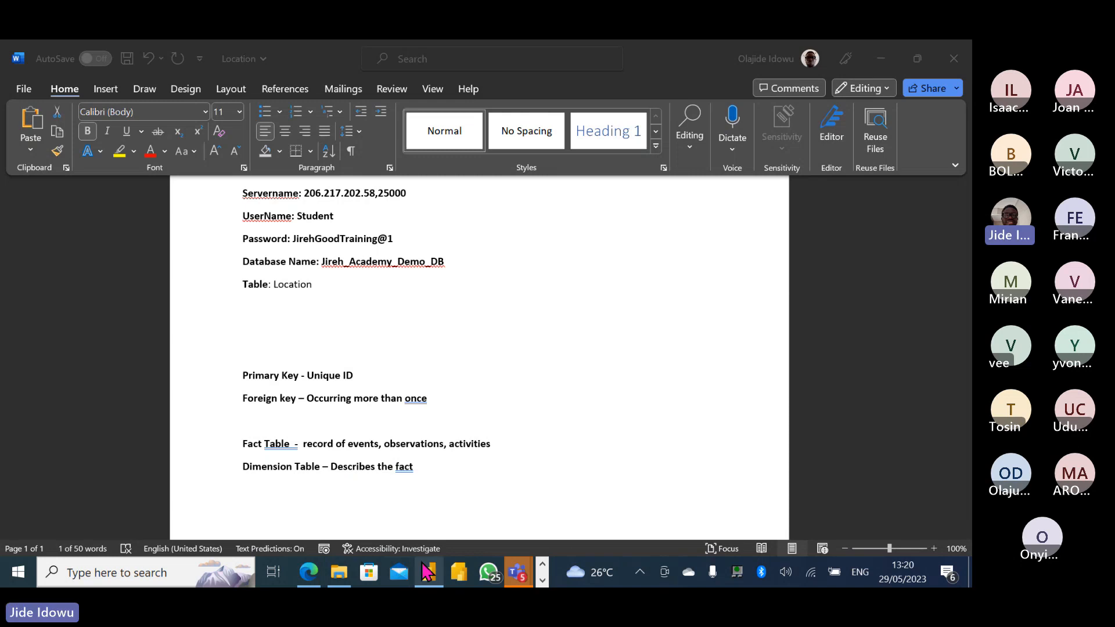
Paste Jireh_Academy_Demo_DB into the Database field and expand the Advanced options.
mouse_move(429, 571)
click(424, 508)
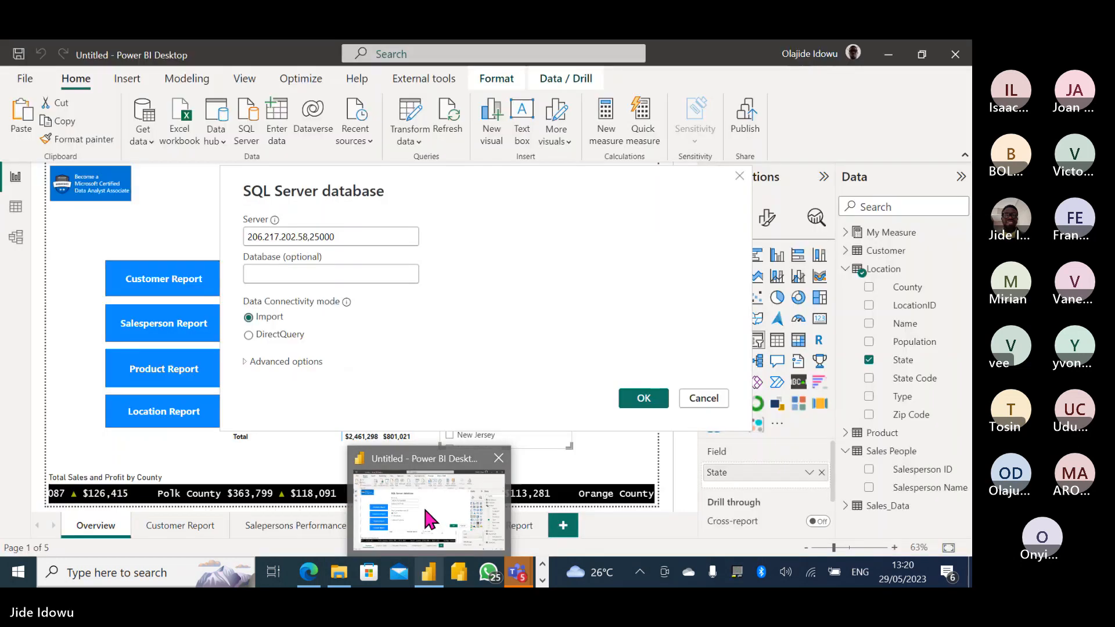
click(299, 274)
key(ctrl+v)
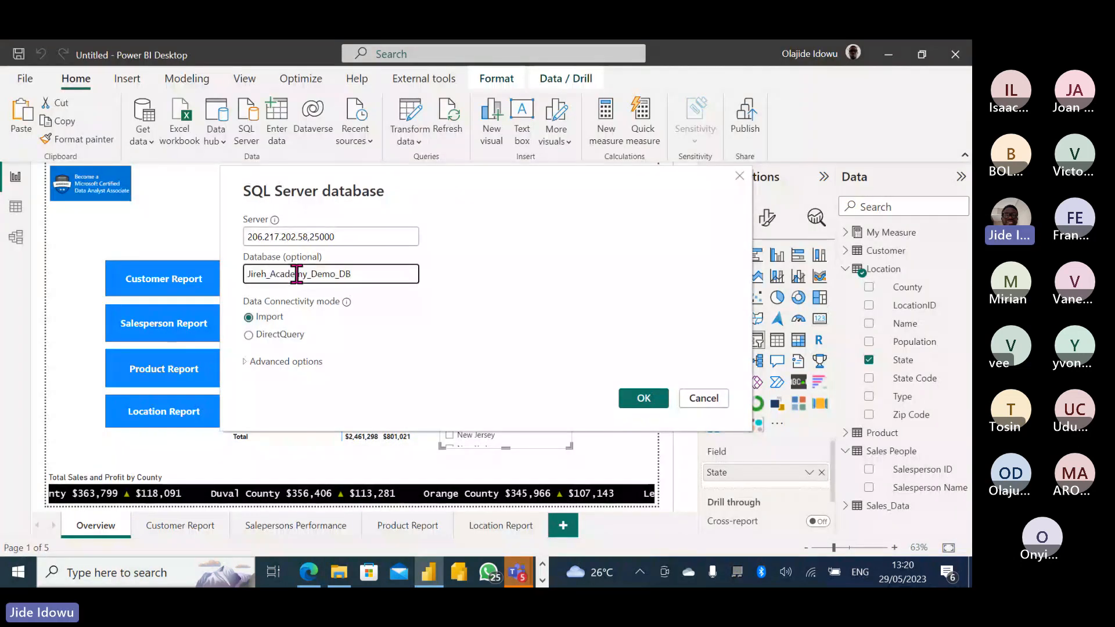
click(242, 359)
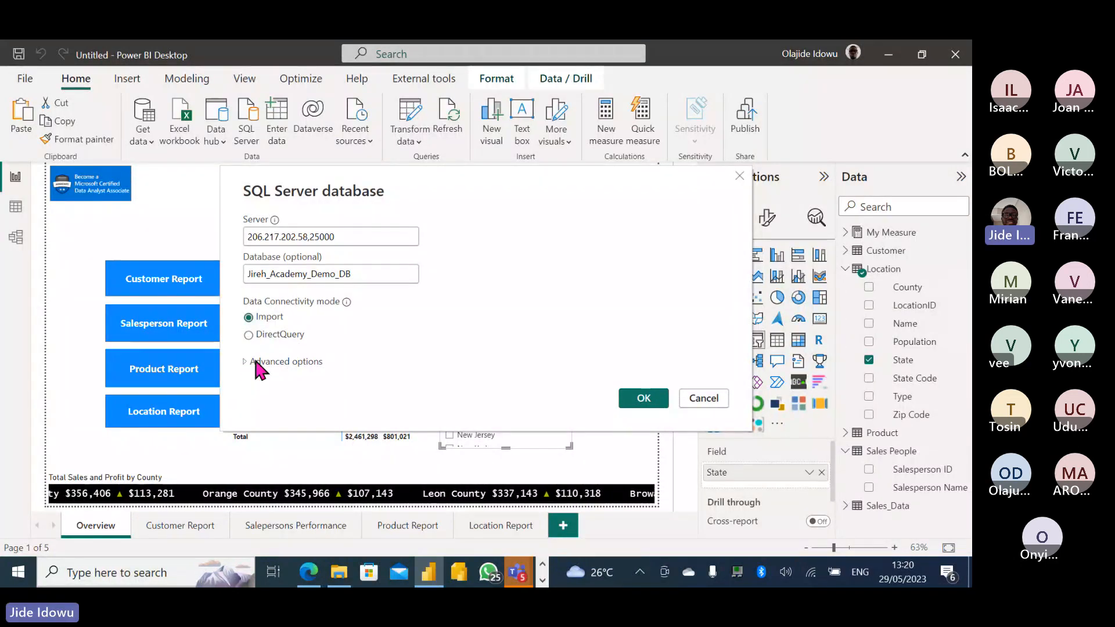
click(253, 360)
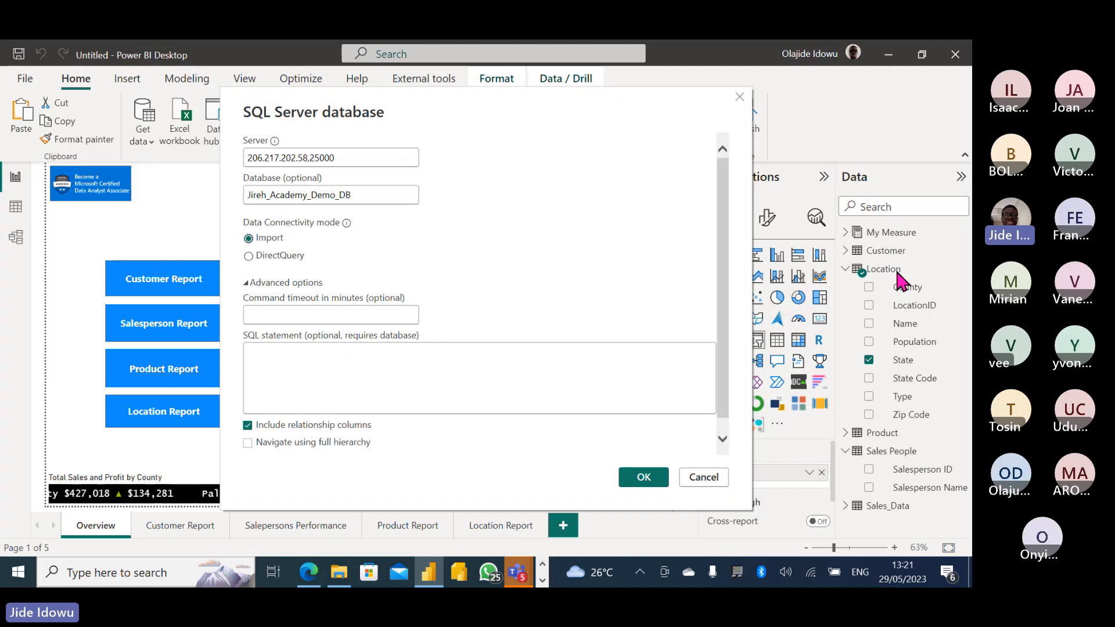
Enter the SQL statement SELECT * FROM Location WHERE State ='Florida'.
click(321, 361)
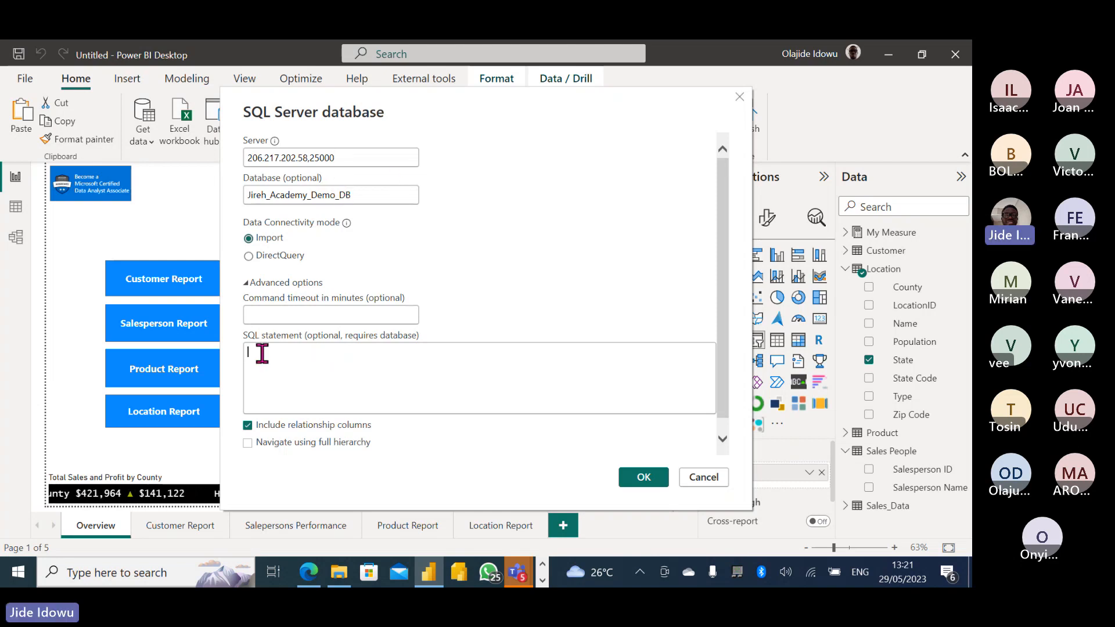
click(289, 380)
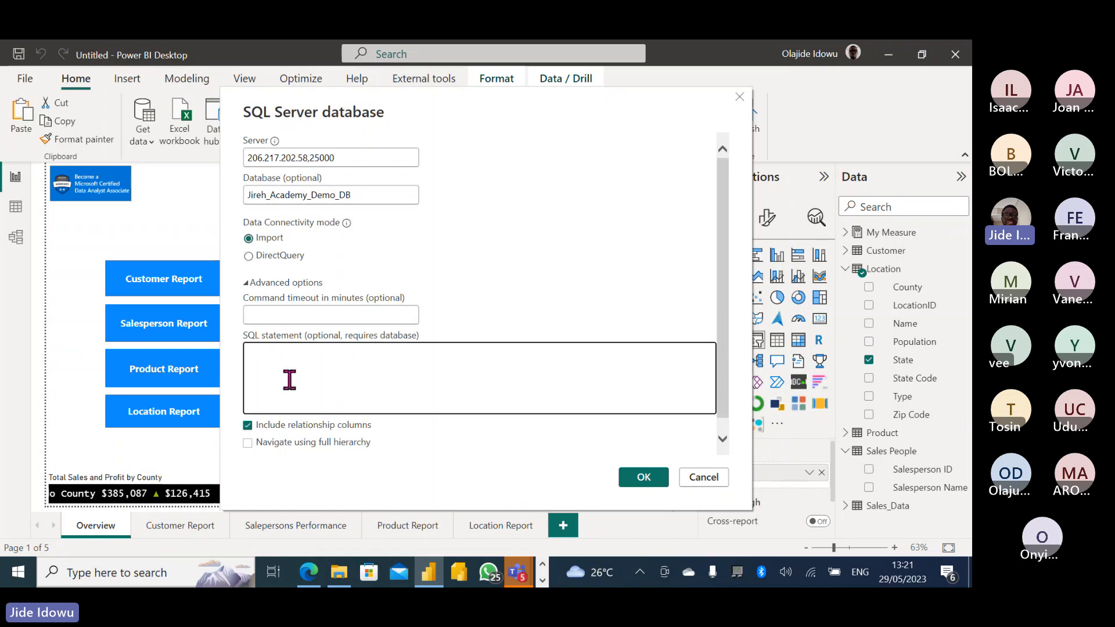
text(Select)
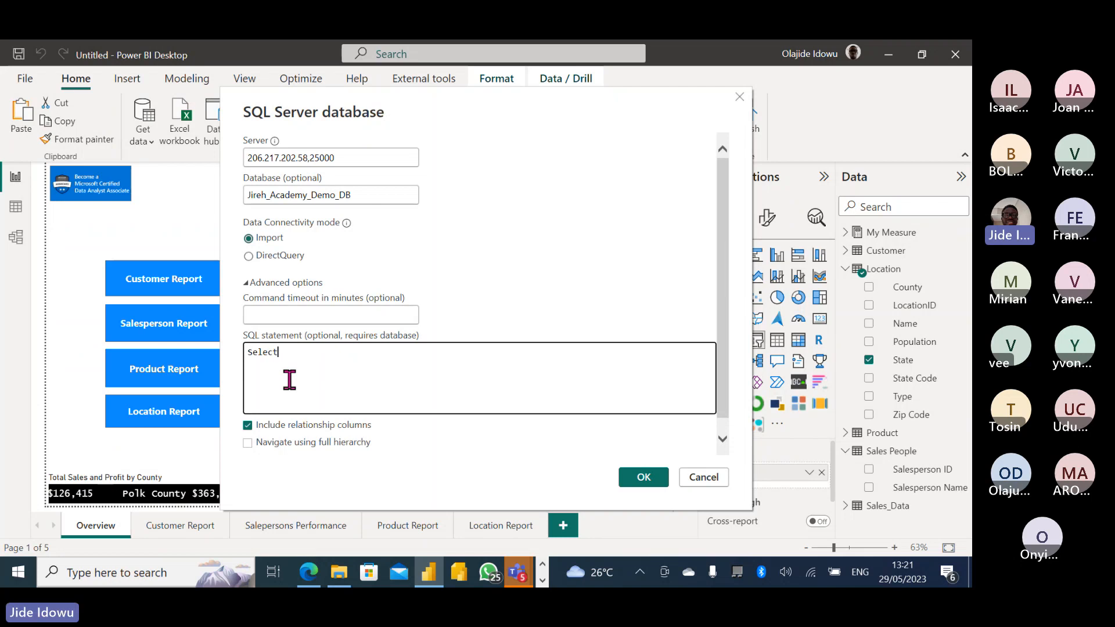
key(BackSpace)
key(BackSpace)
key(BackSpace)
key(BackSpace)
key(BackSpace)
key(BackSpace)
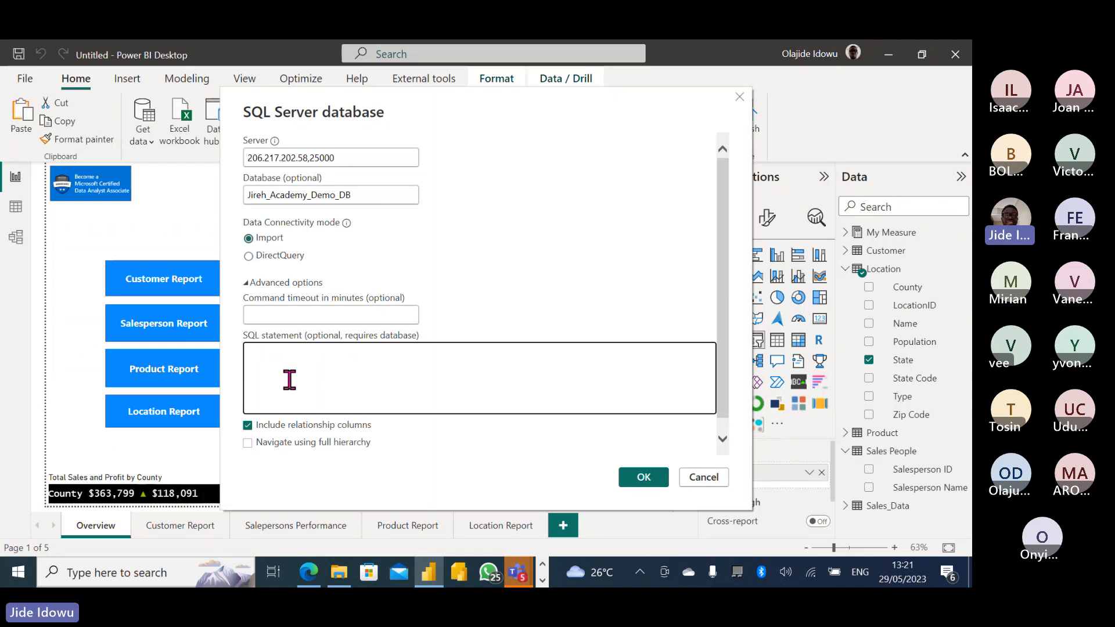
text(SELECT)
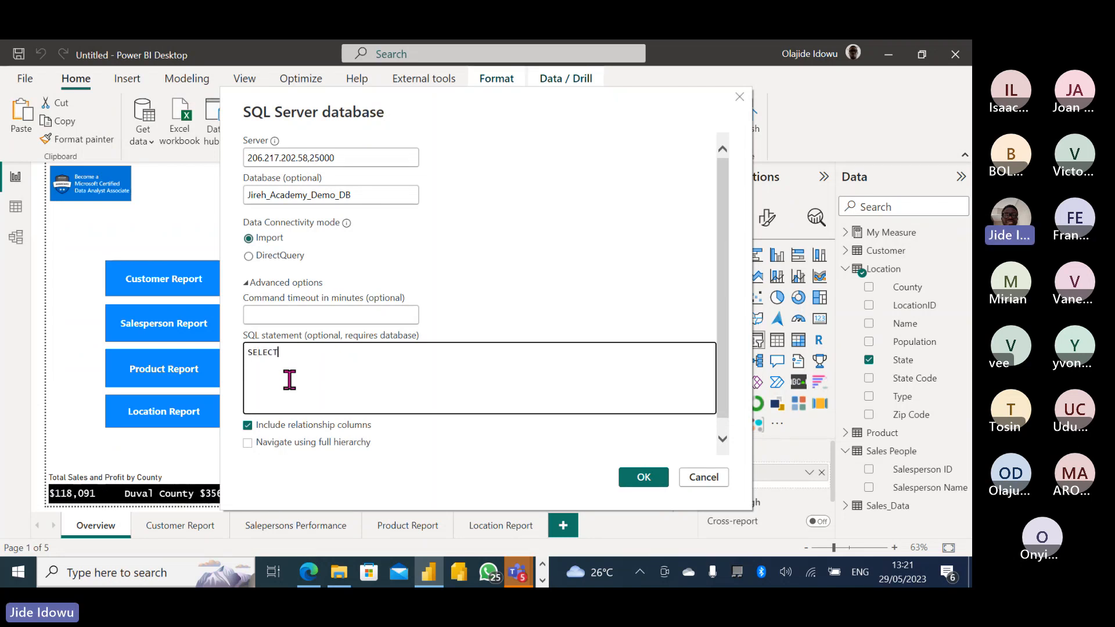
text( *)
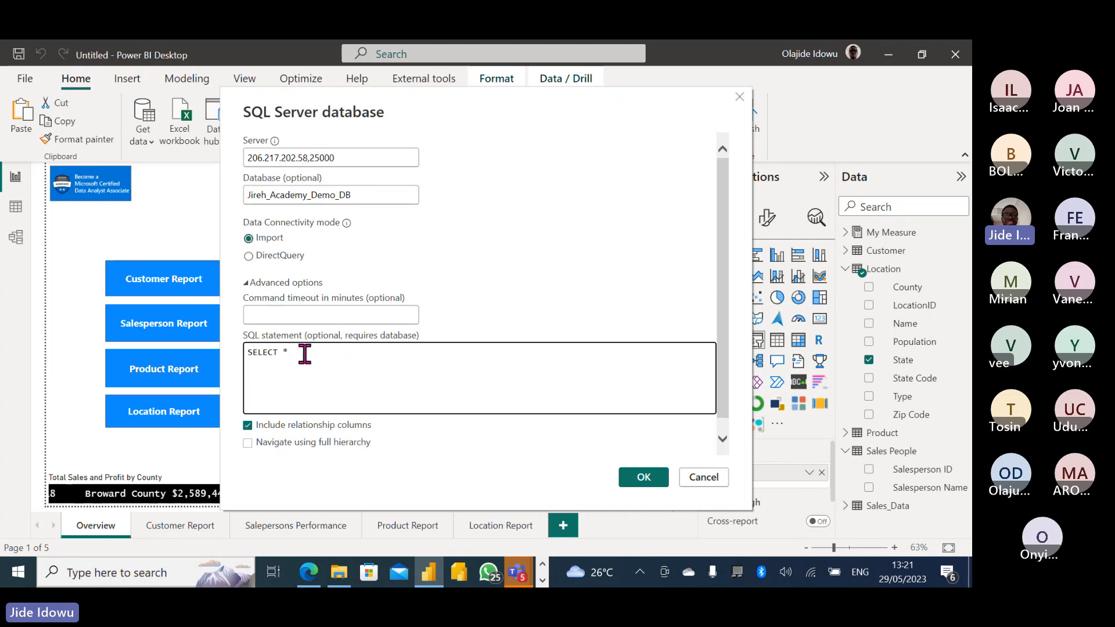
text(FROM )
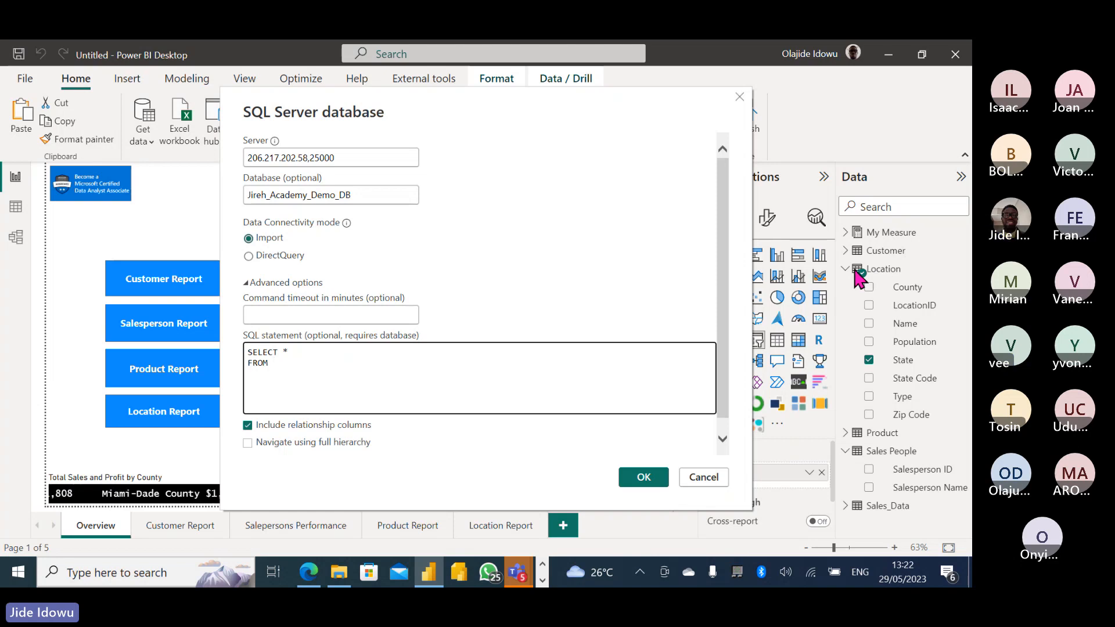
text(Locat)
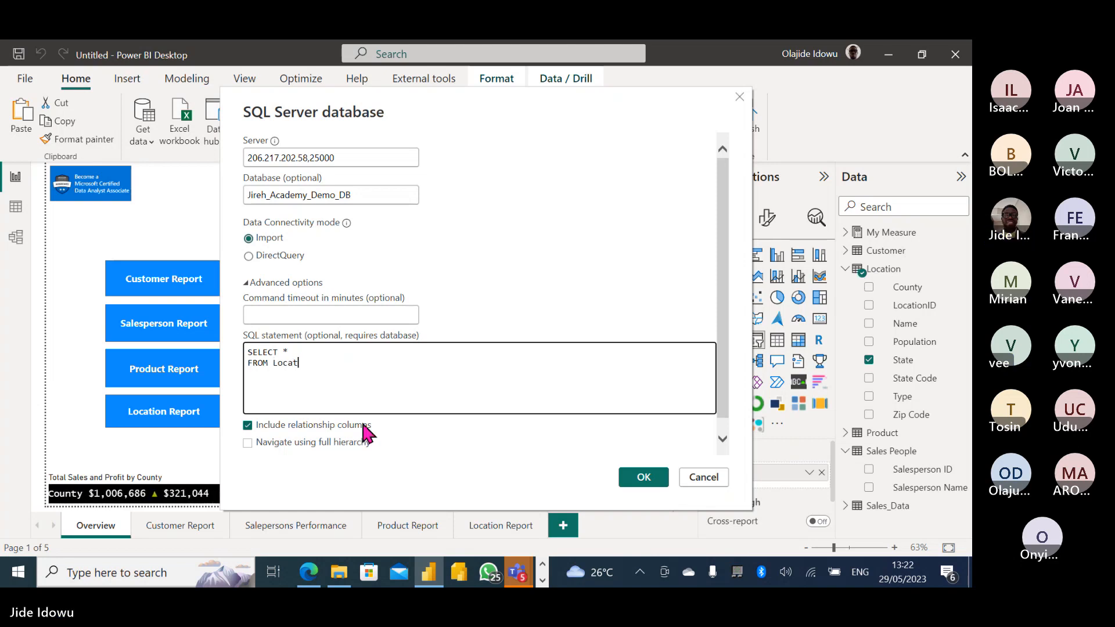
text(ion)
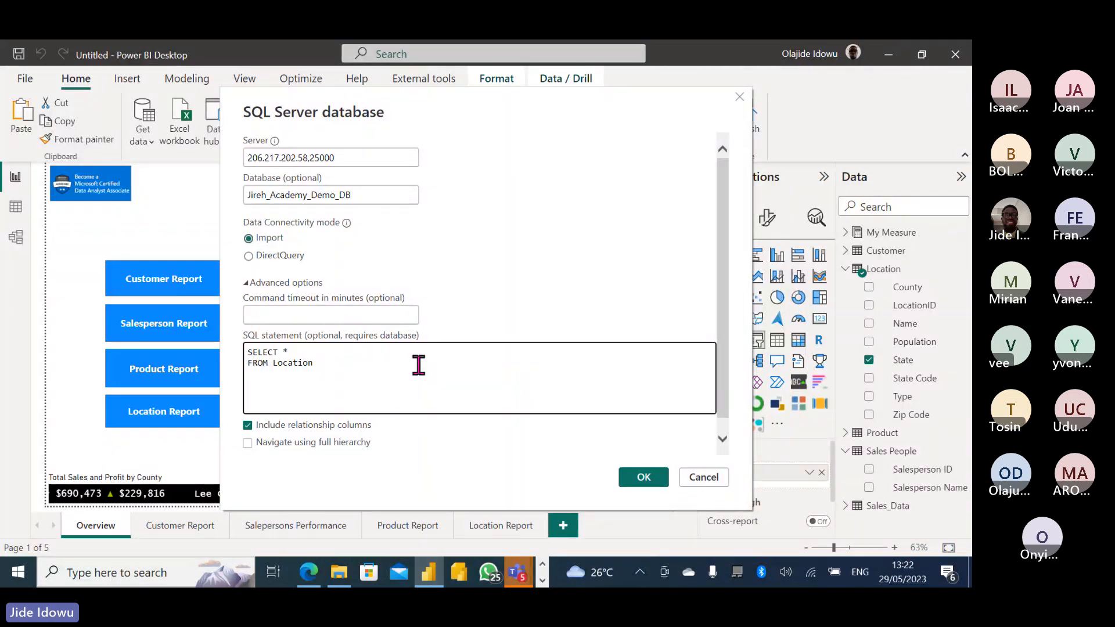
key(Return)
text(WHERE )
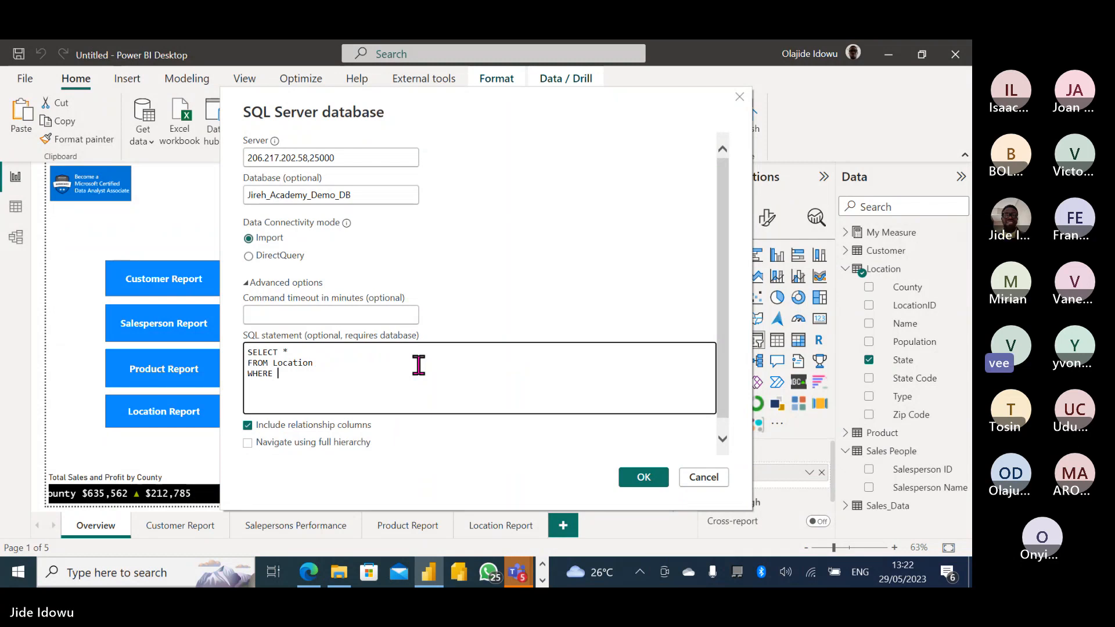
text(State)
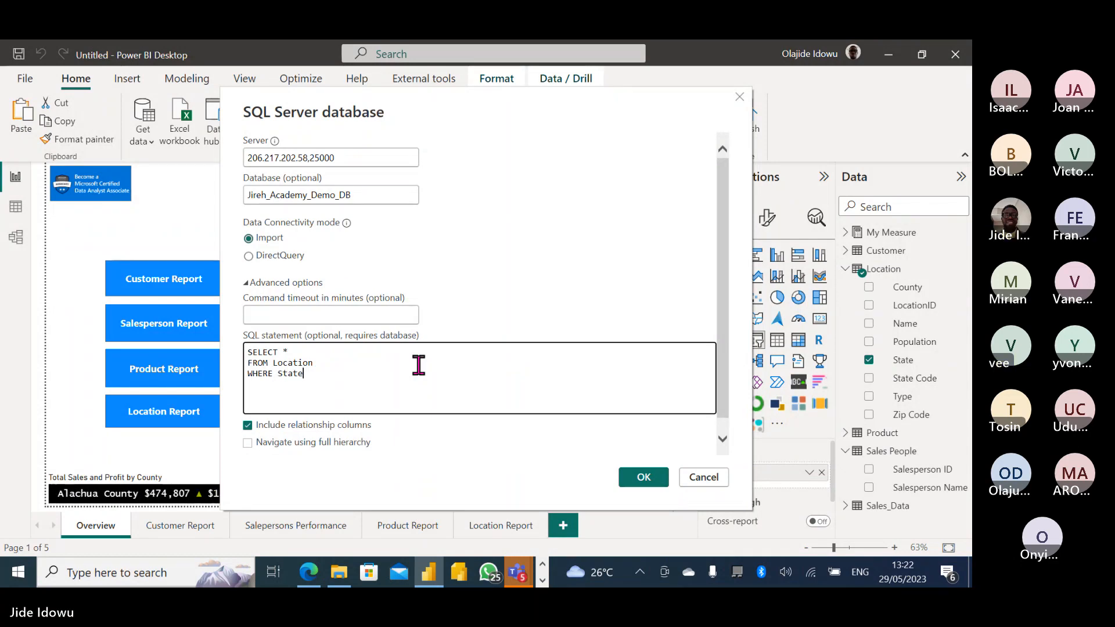
text( =')
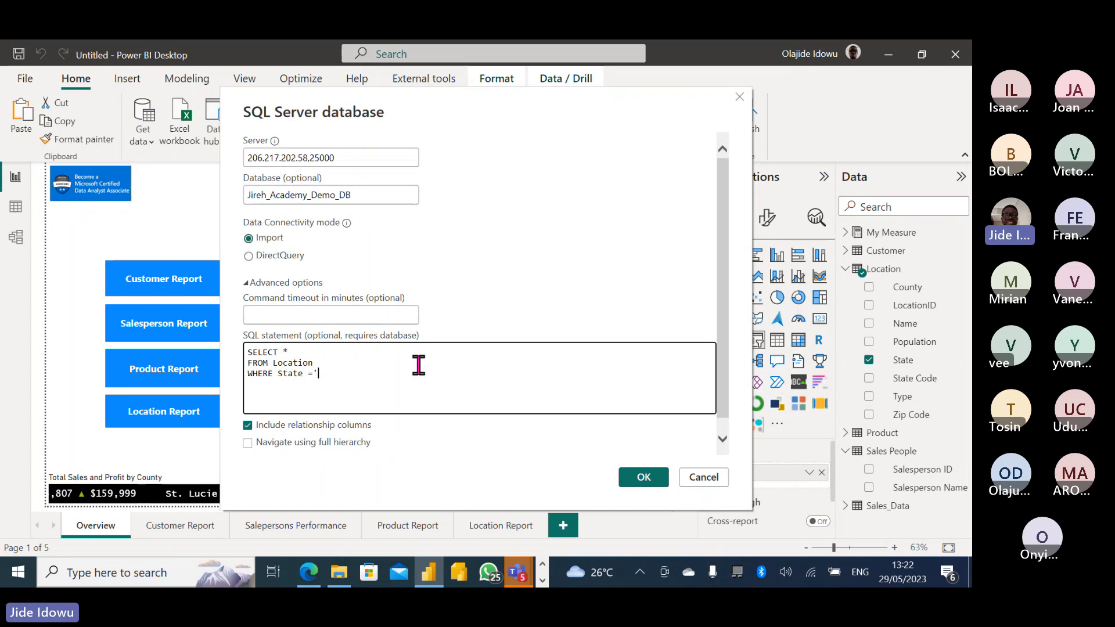
text(Flori)
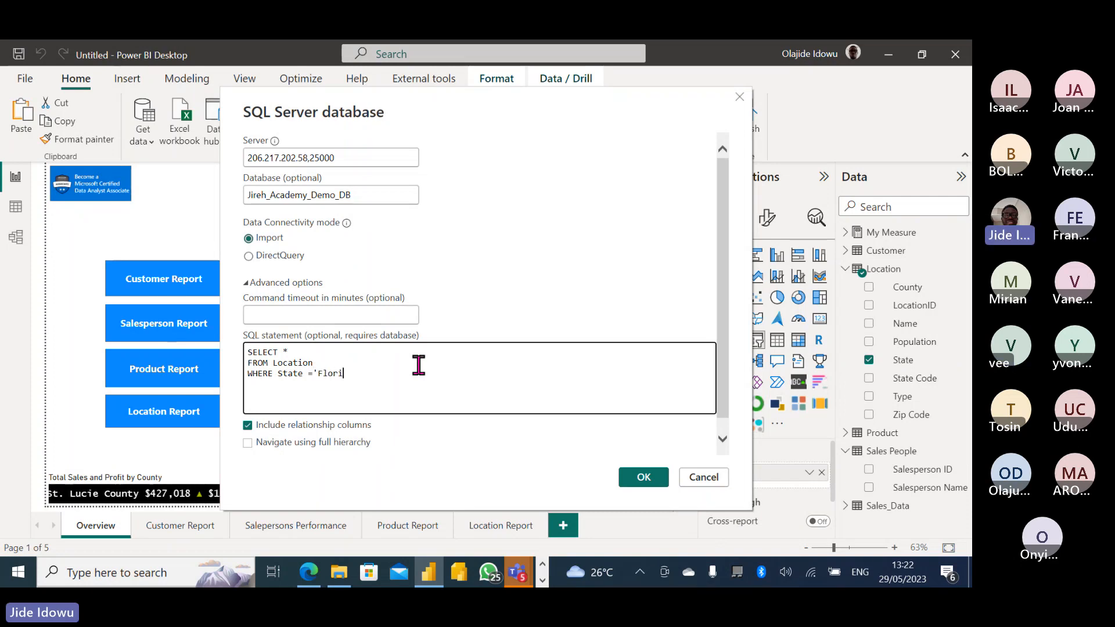
text(da)
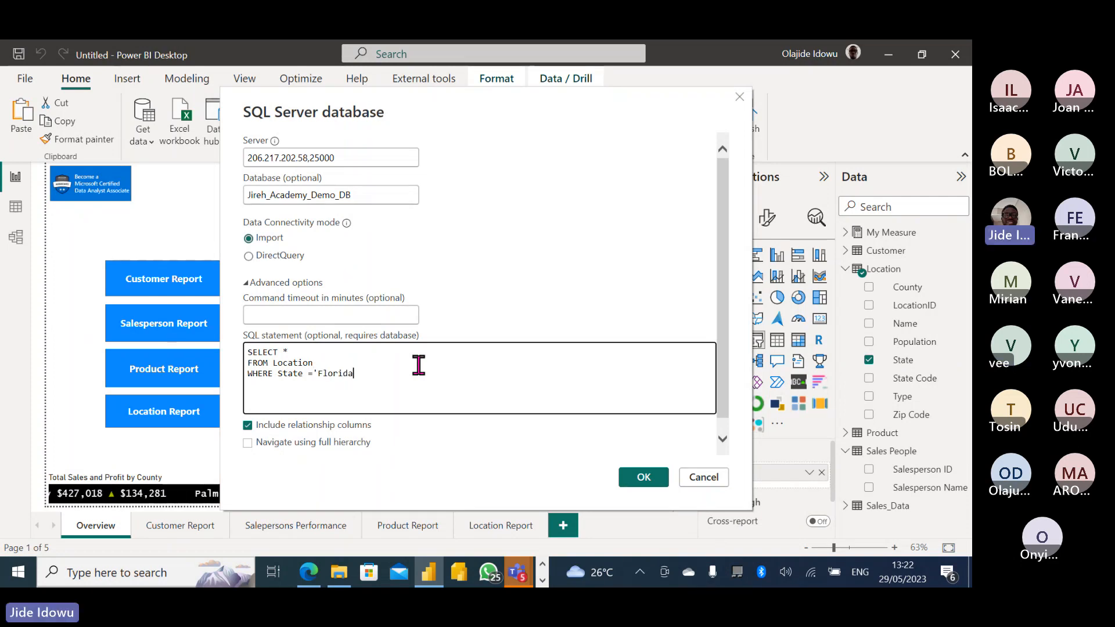
text(')
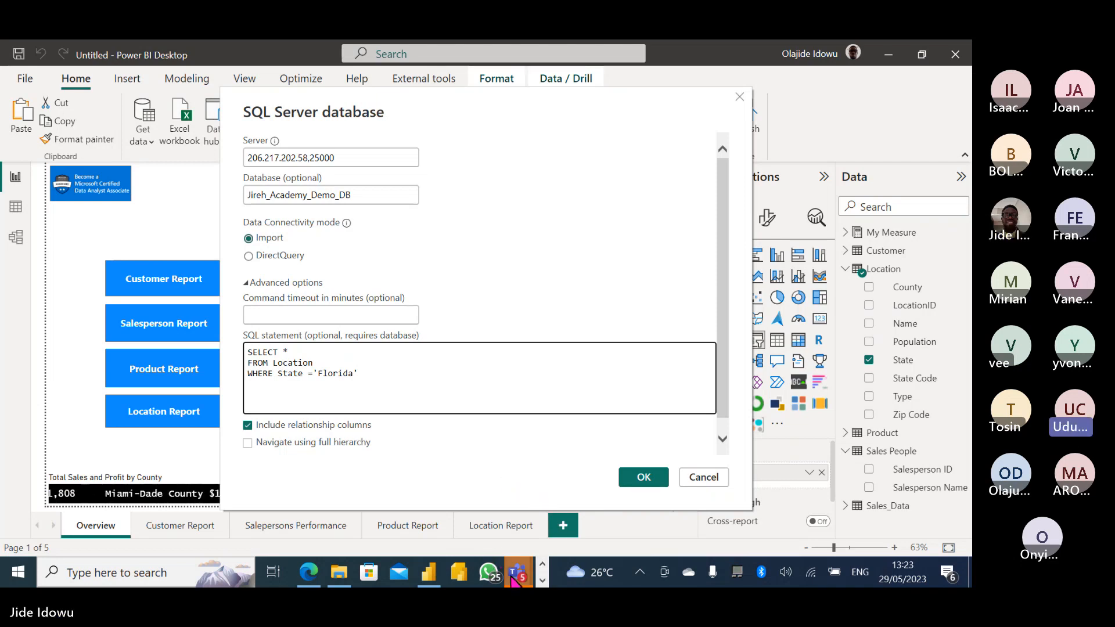
Bring the YES EXCEL - Supporting The Community Teams meeting window to the front.
mouse_move(513, 579)
click(509, 513)
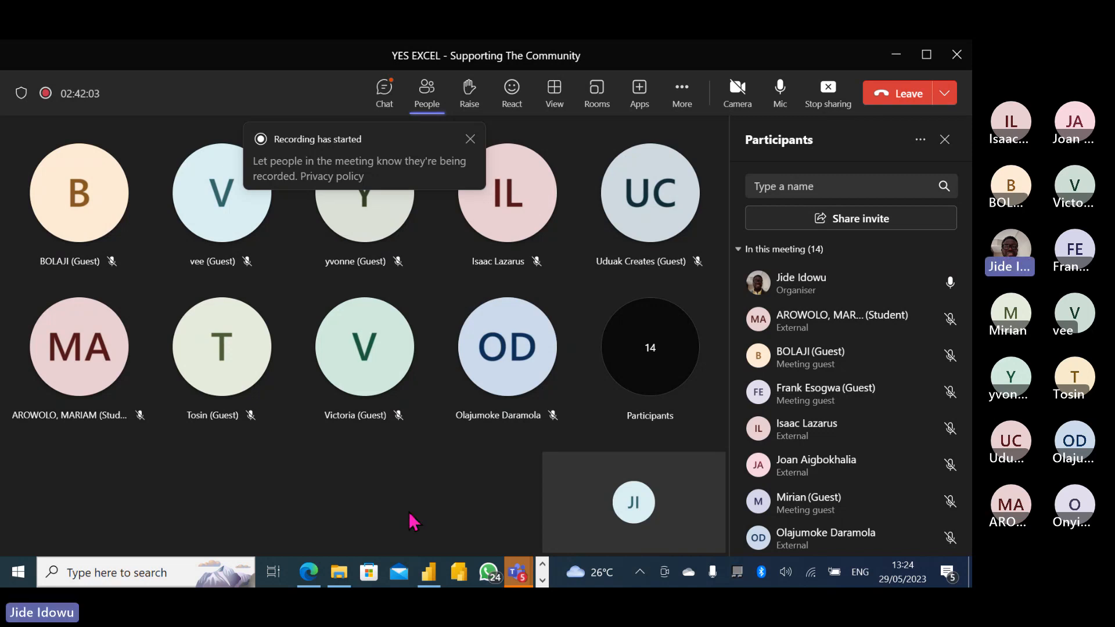
From the Sales_Pipeline browser page, go to the Microsoft Fabric home page via the experience switcher.
mouse_move(311, 574)
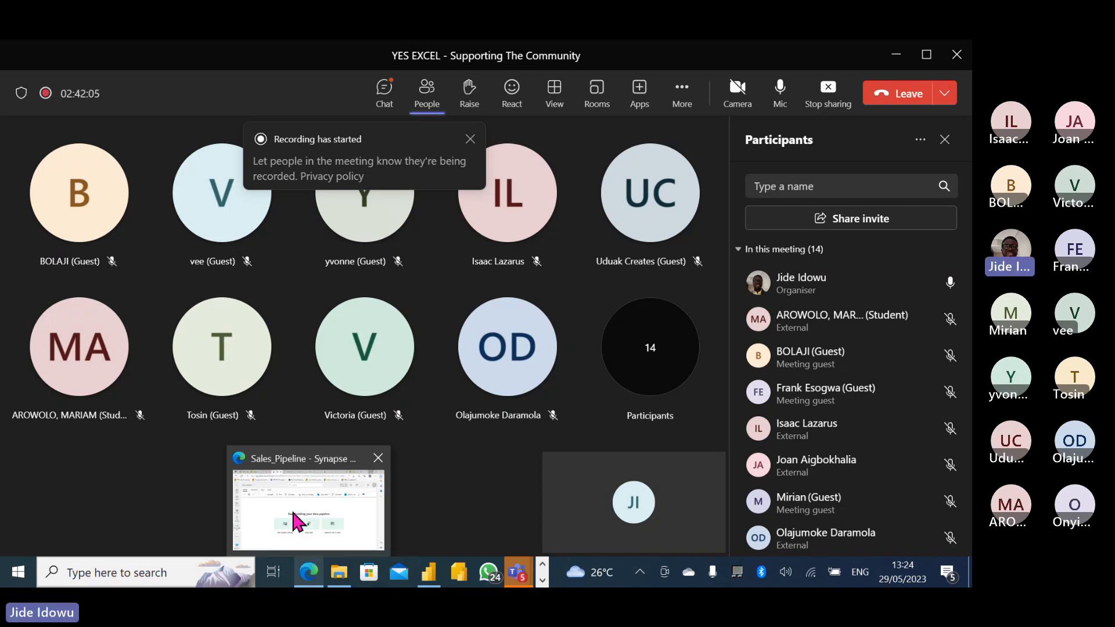
click(293, 518)
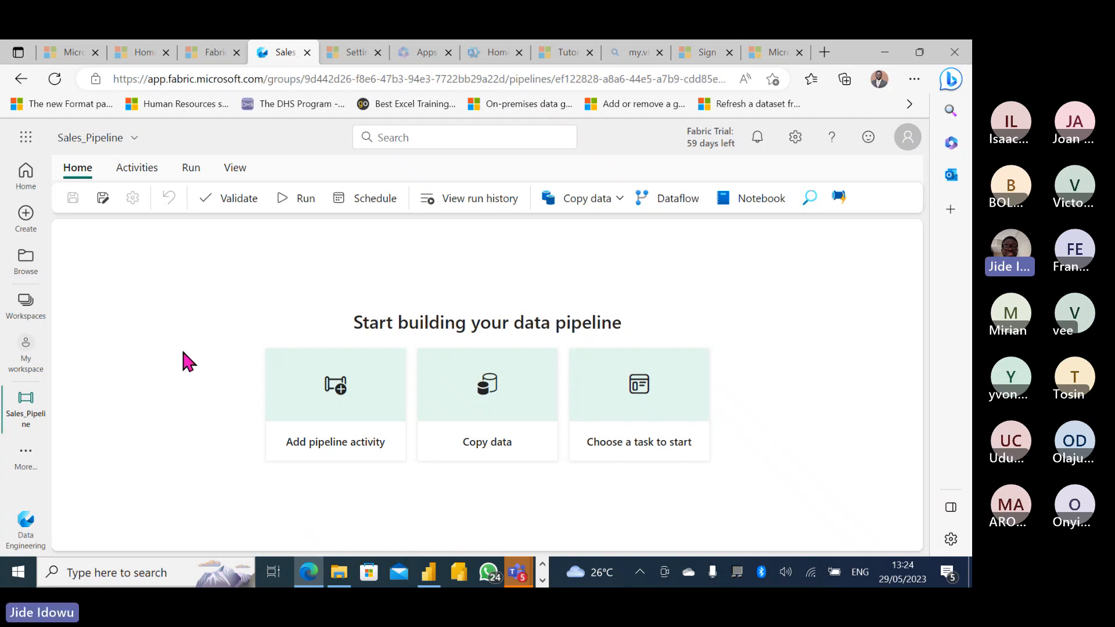
click(26, 525)
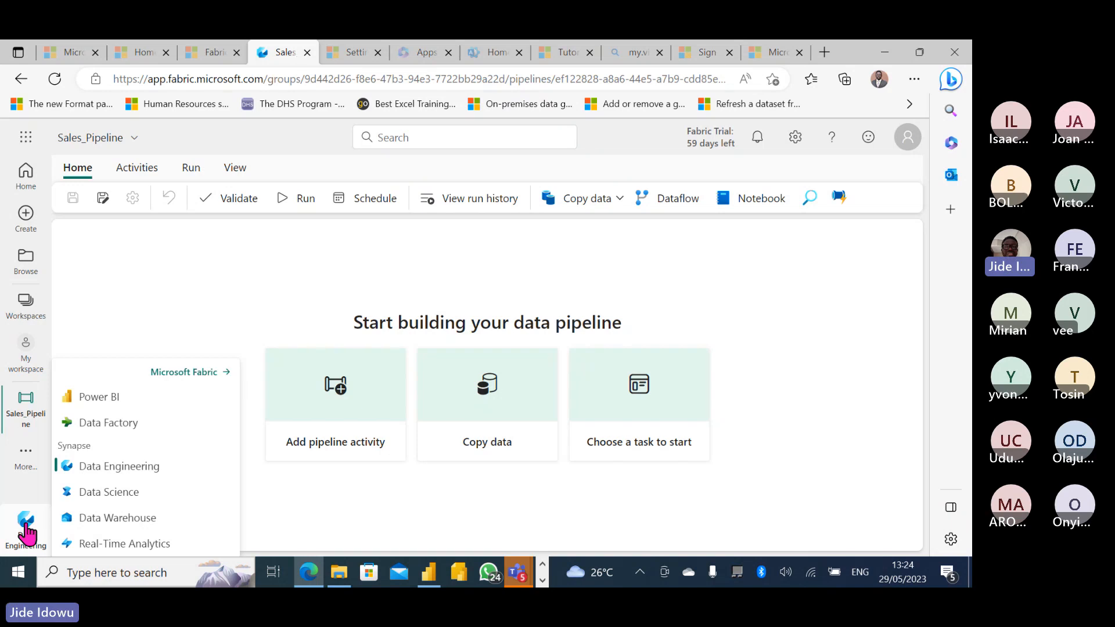
click(187, 374)
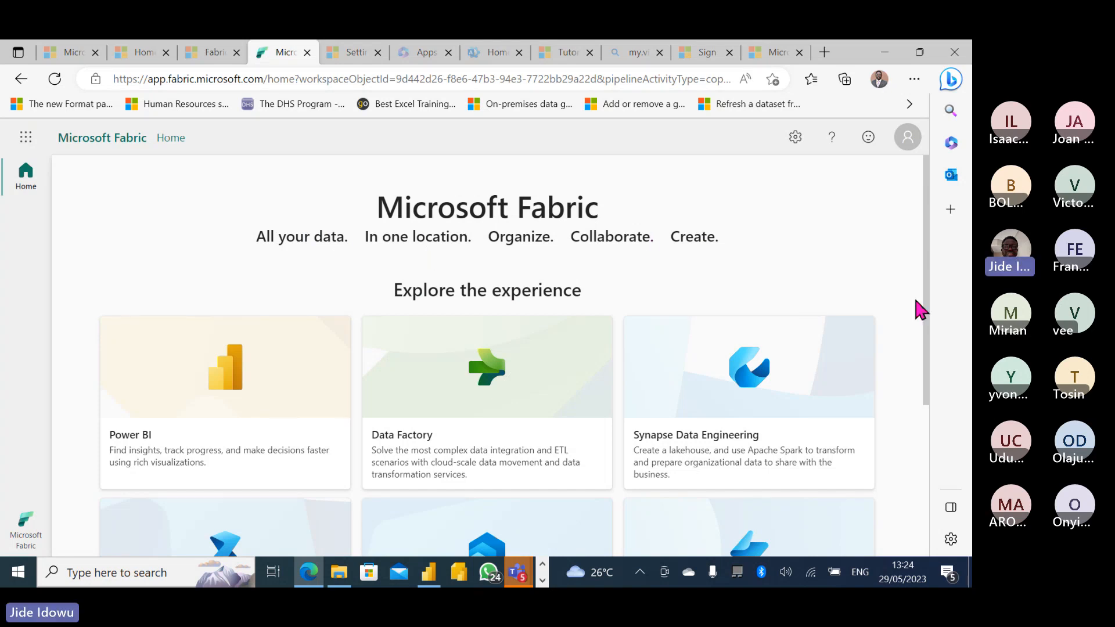
drag(928, 303, 928, 373)
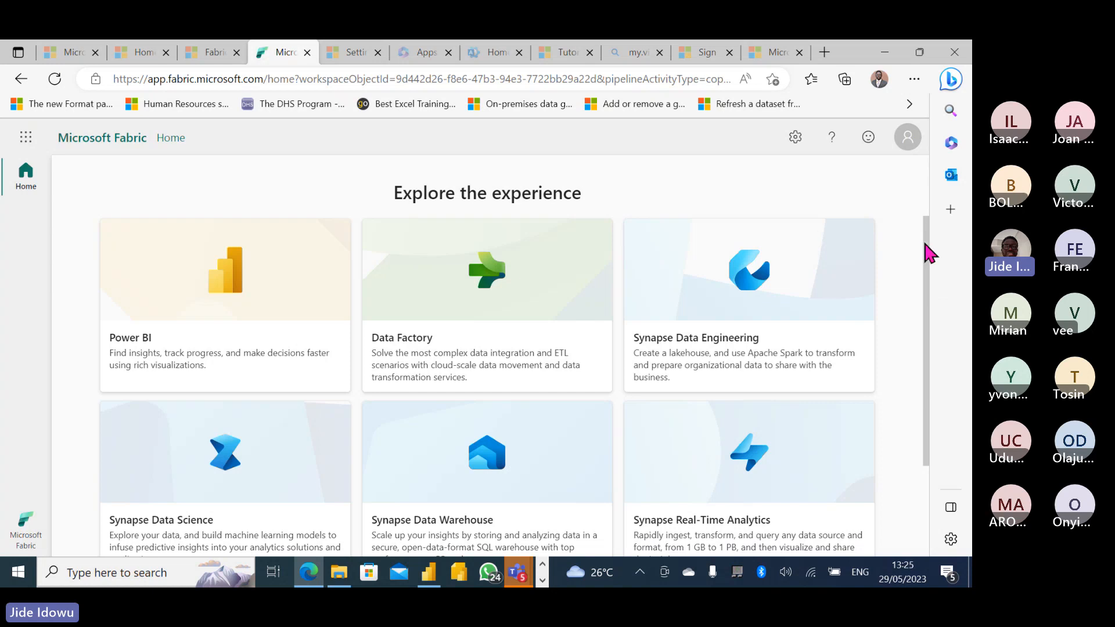
drag(926, 245, 910, 178)
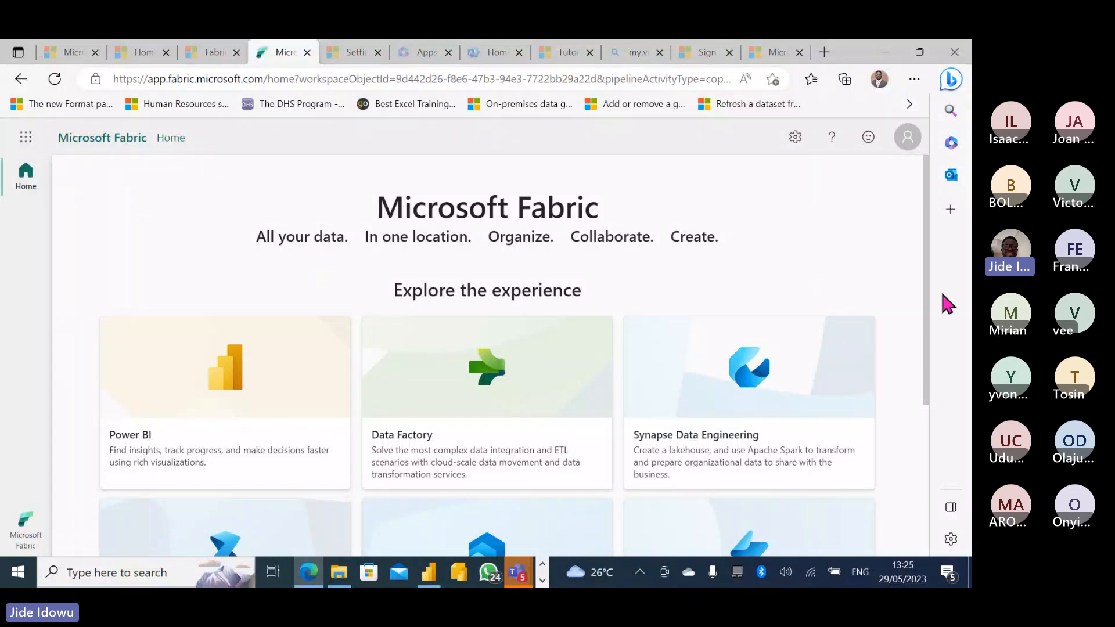
scroll(927, 301, down, 2)
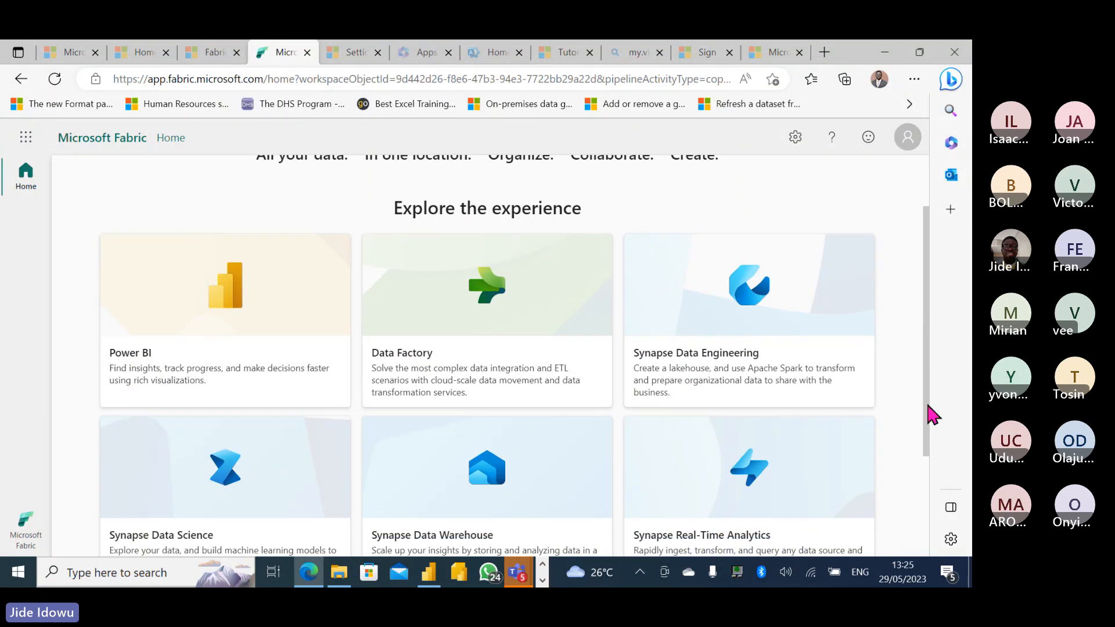
scroll(927, 433, down, 1)
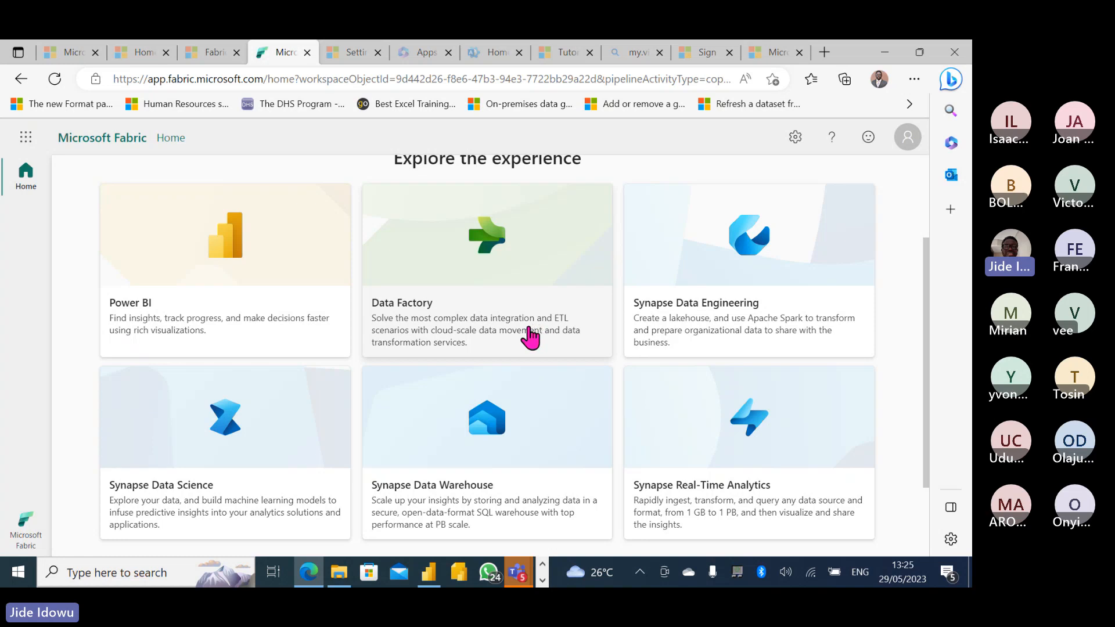
drag(927, 357, 920, 299)
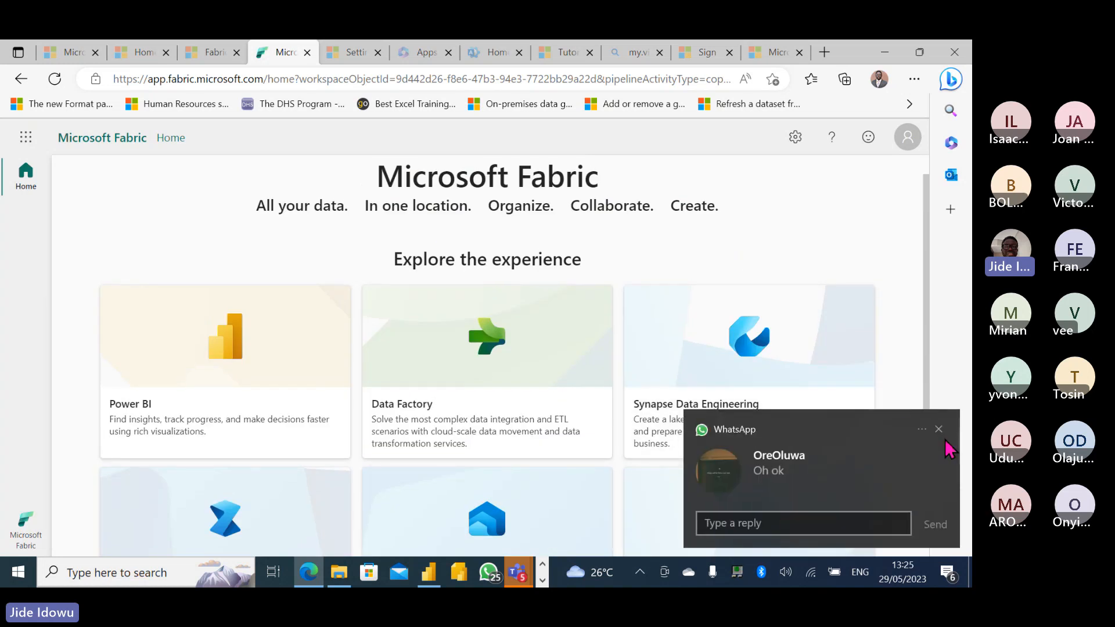
click(938, 429)
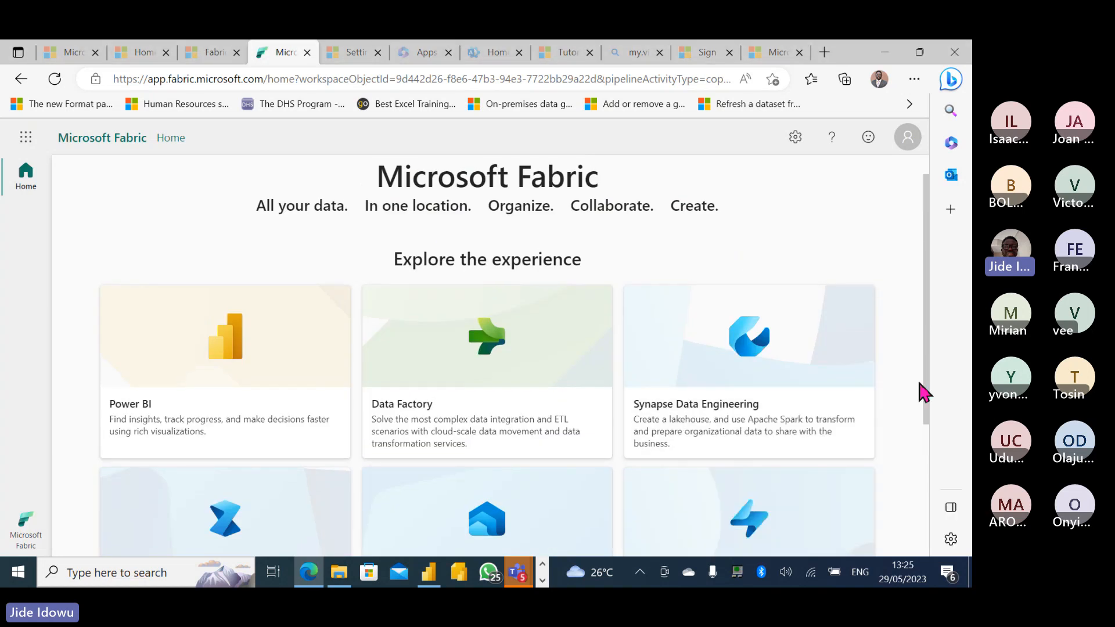
drag(928, 393, 933, 517)
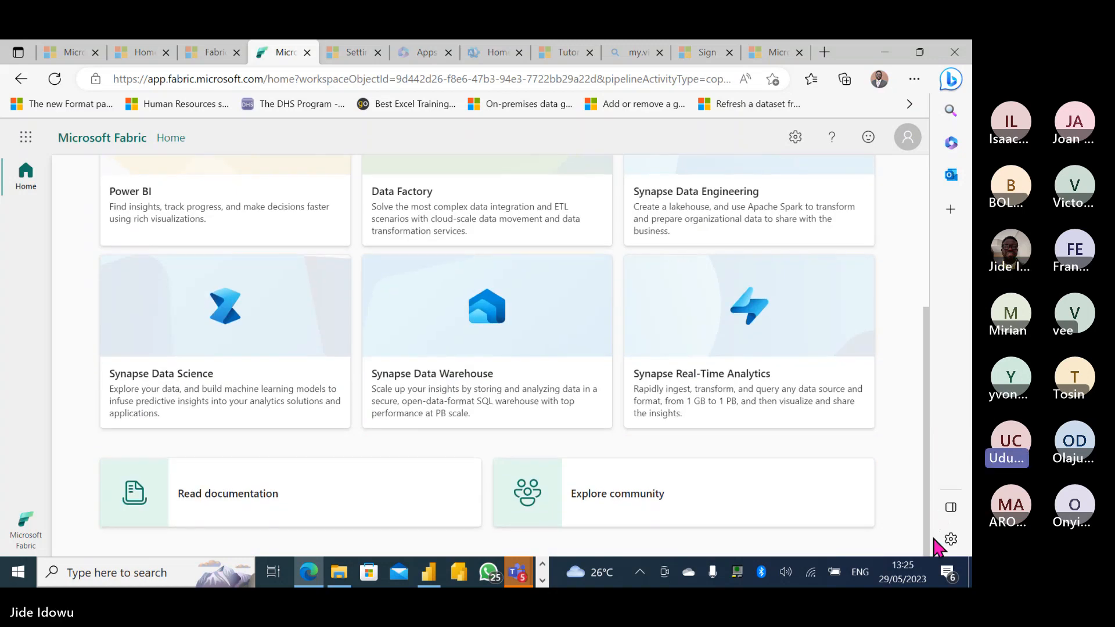
scroll(919, 347, up, 4)
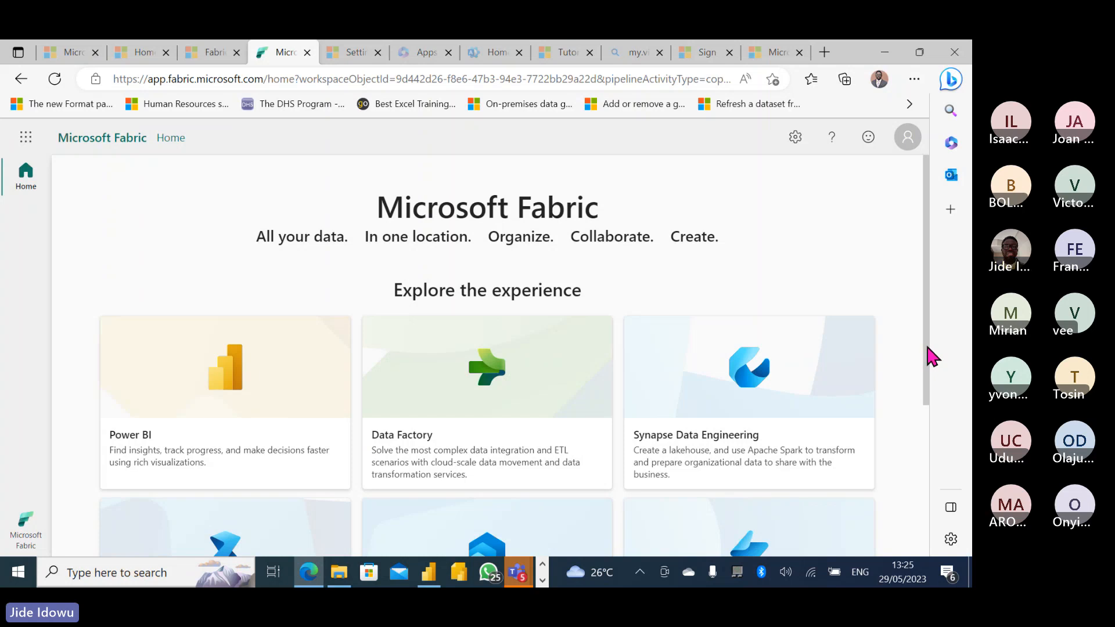
Scroll up and down through the Microsoft Fabric home page.
drag(923, 346, 923, 371)
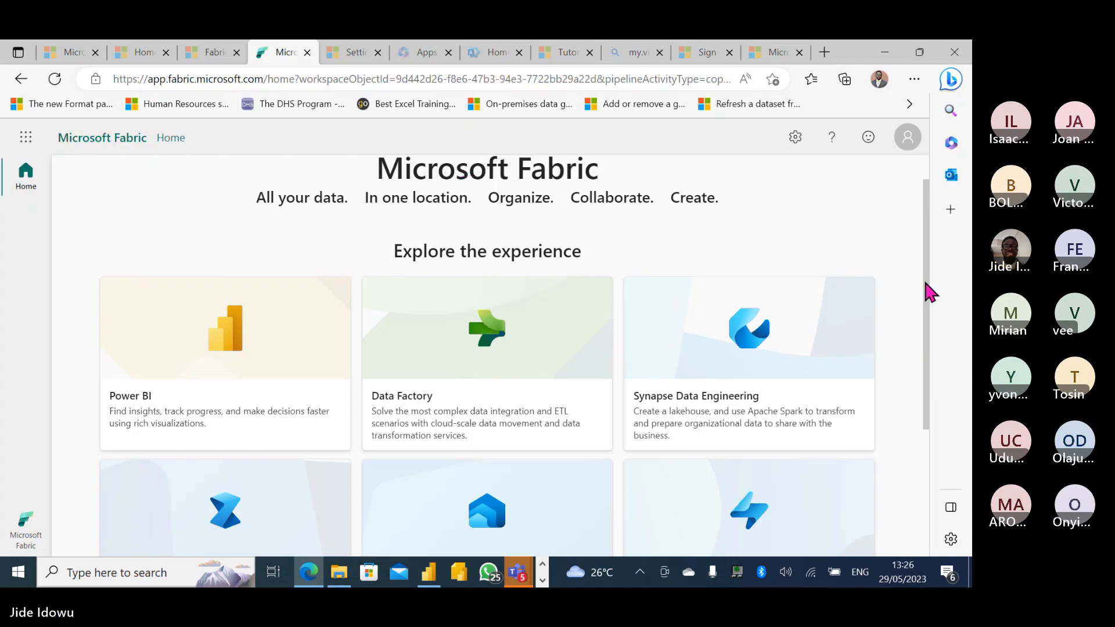
drag(924, 281, 916, 235)
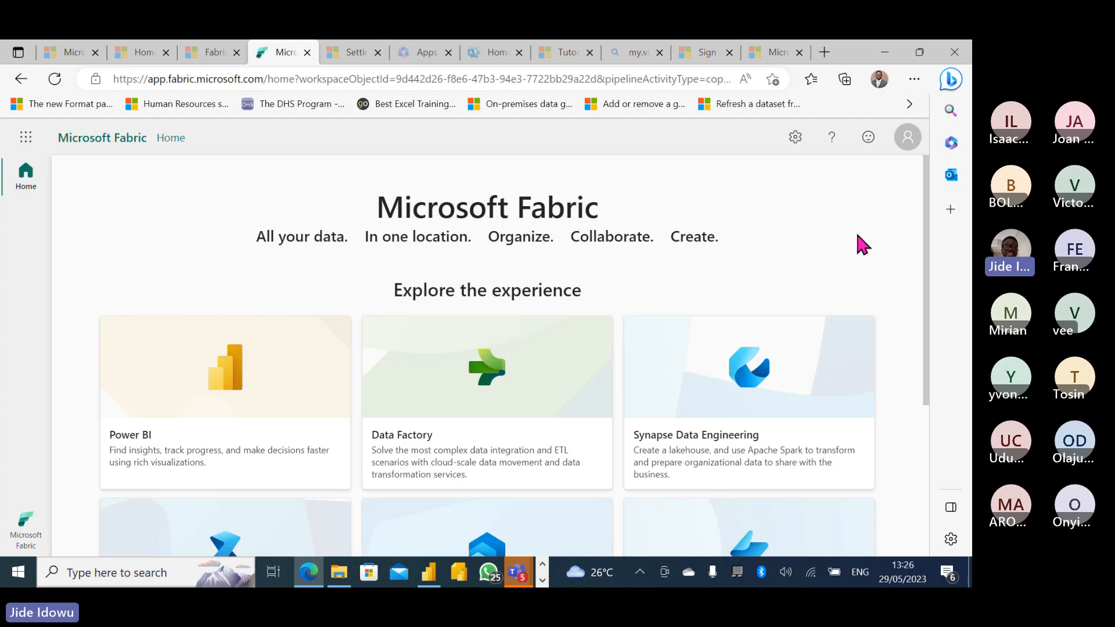
drag(924, 287, 924, 368)
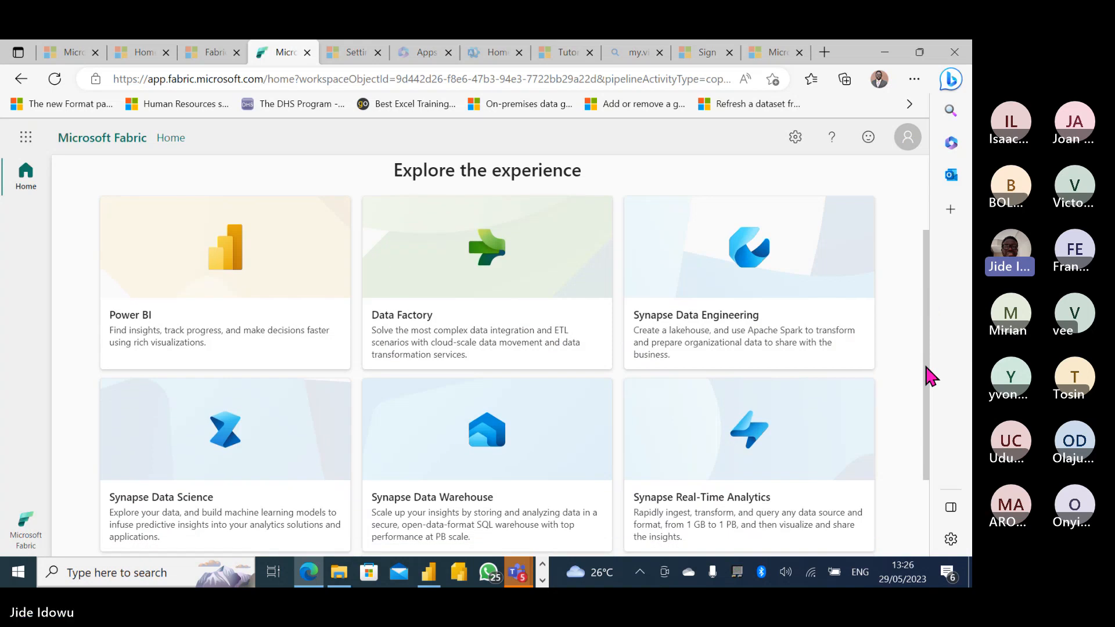
drag(925, 367, 926, 271)
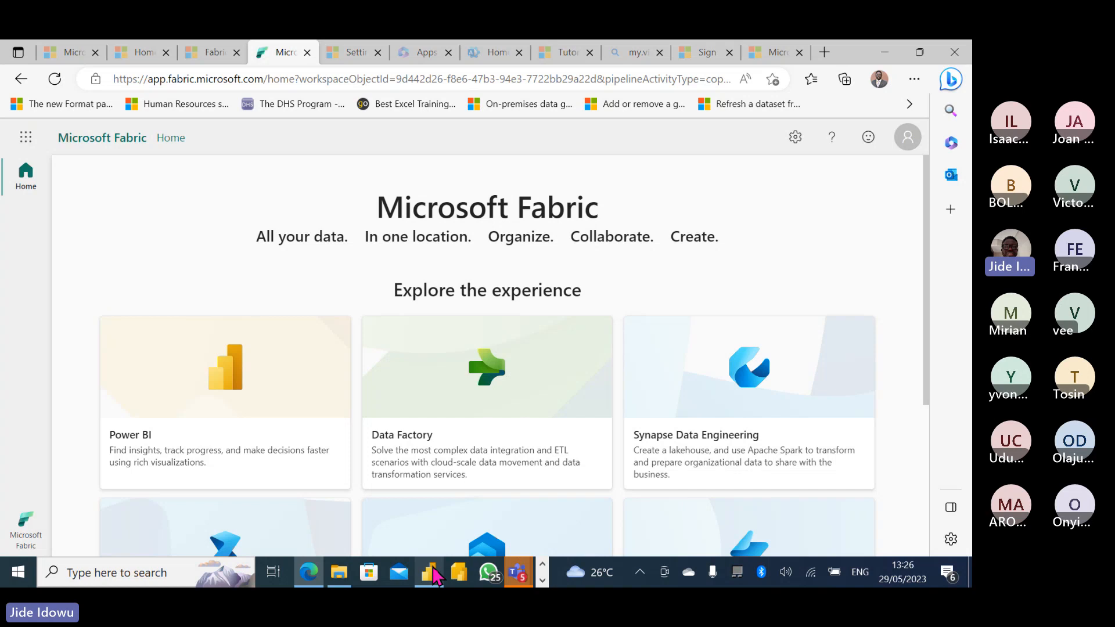
Bring up Power BI Desktop's Florida Location query dialog, then return to the Teams meeting.
mouse_move(436, 577)
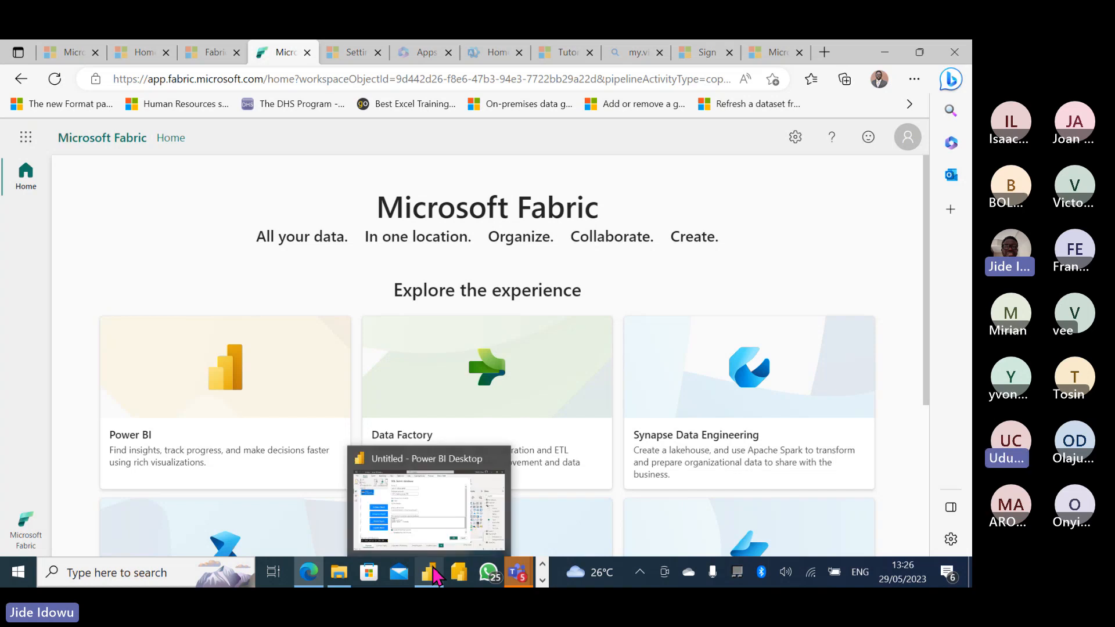
click(448, 492)
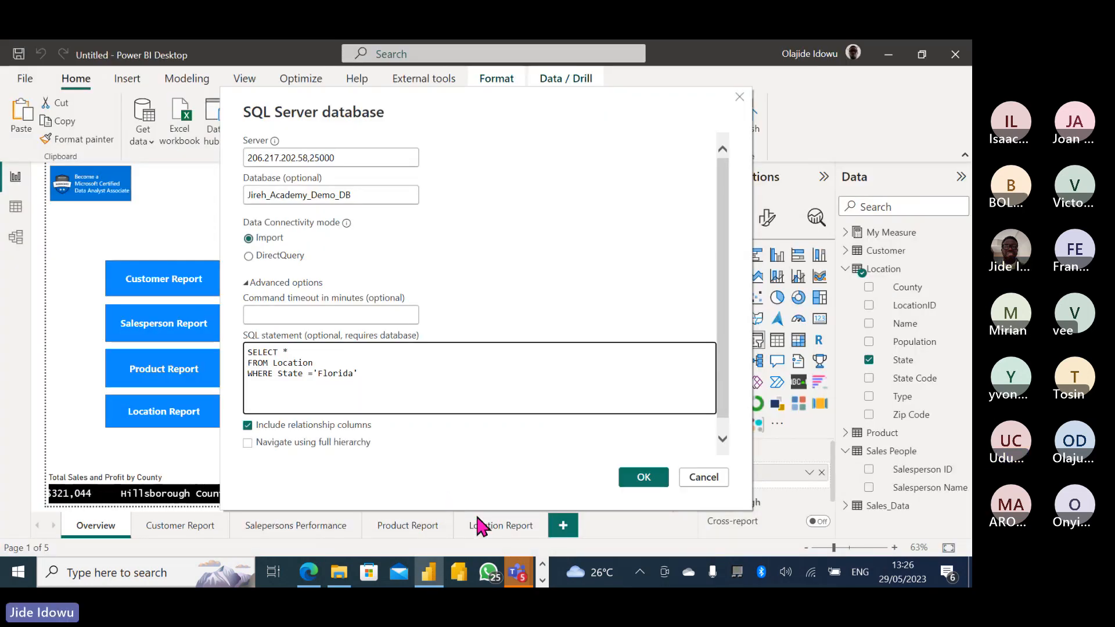
mouse_move(513, 570)
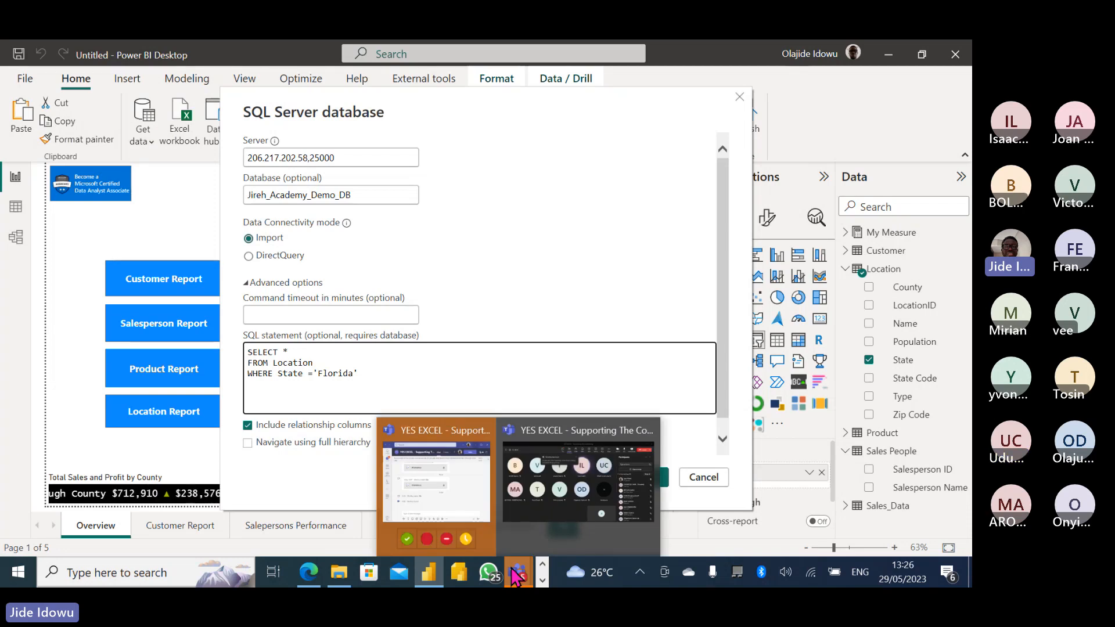
click(557, 488)
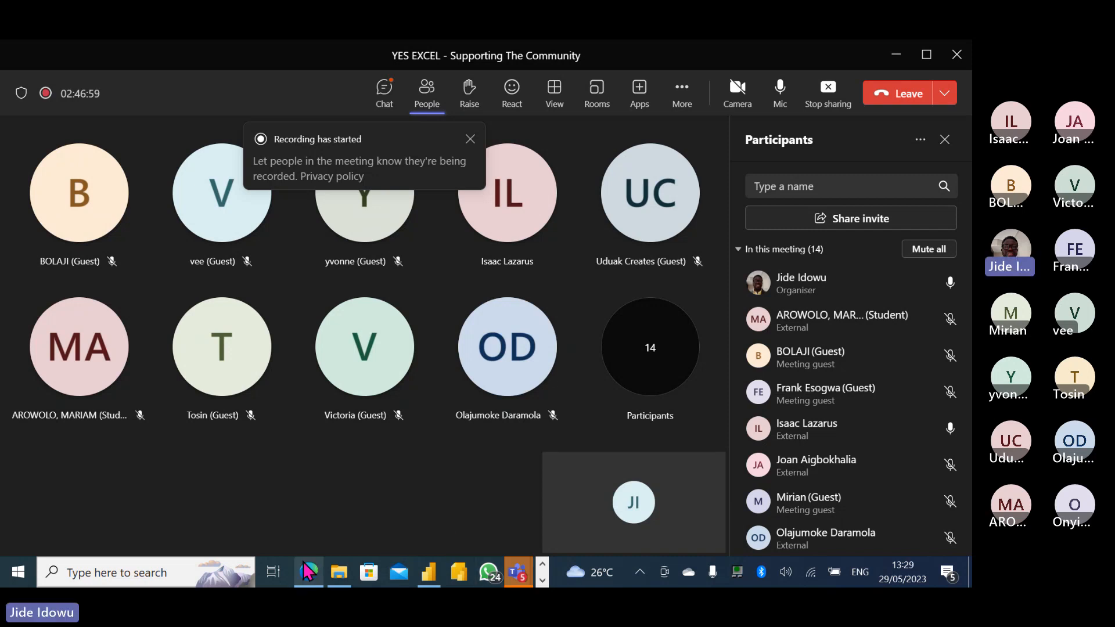
Return to the Fabric browser window and scroll to the six experience cards, Power BI through Synapse Real-Time Analytics.
mouse_move(311, 572)
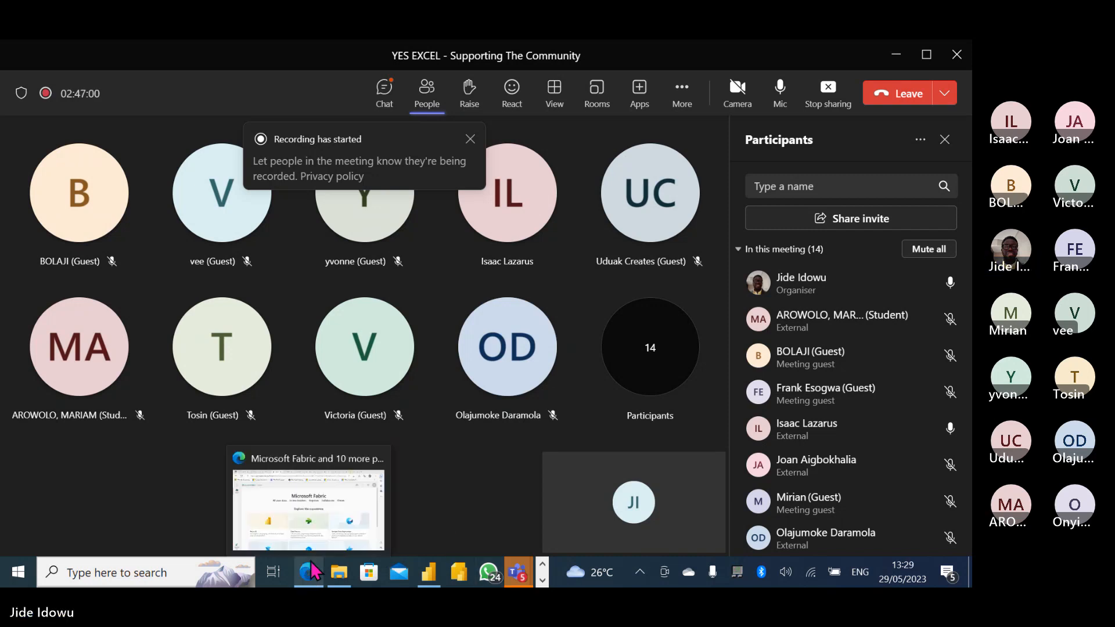
click(311, 493)
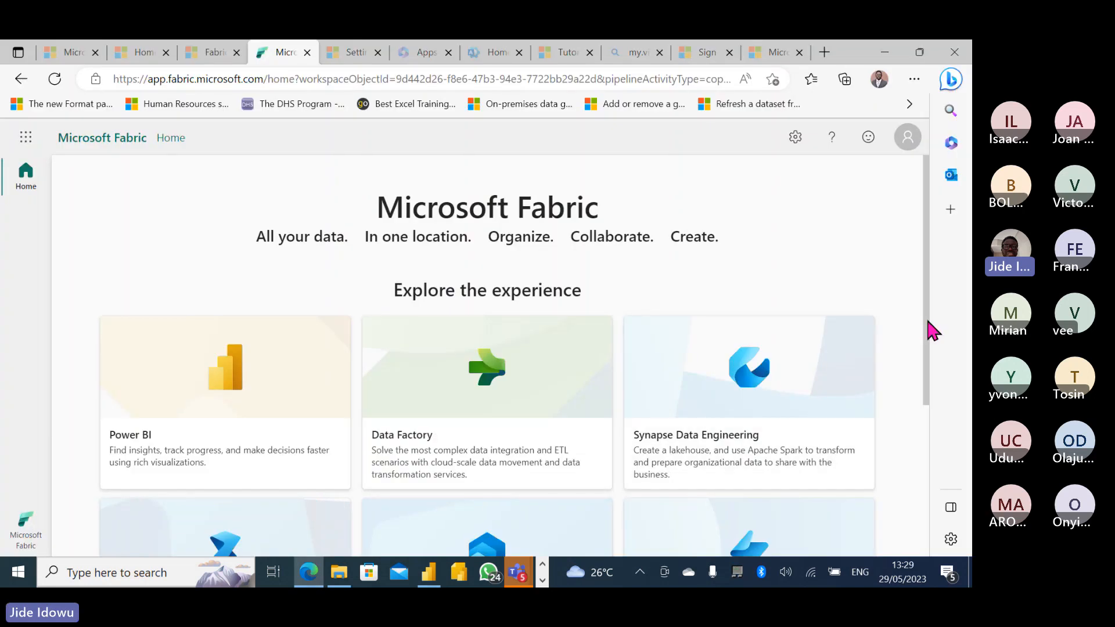
drag(928, 321, 928, 389)
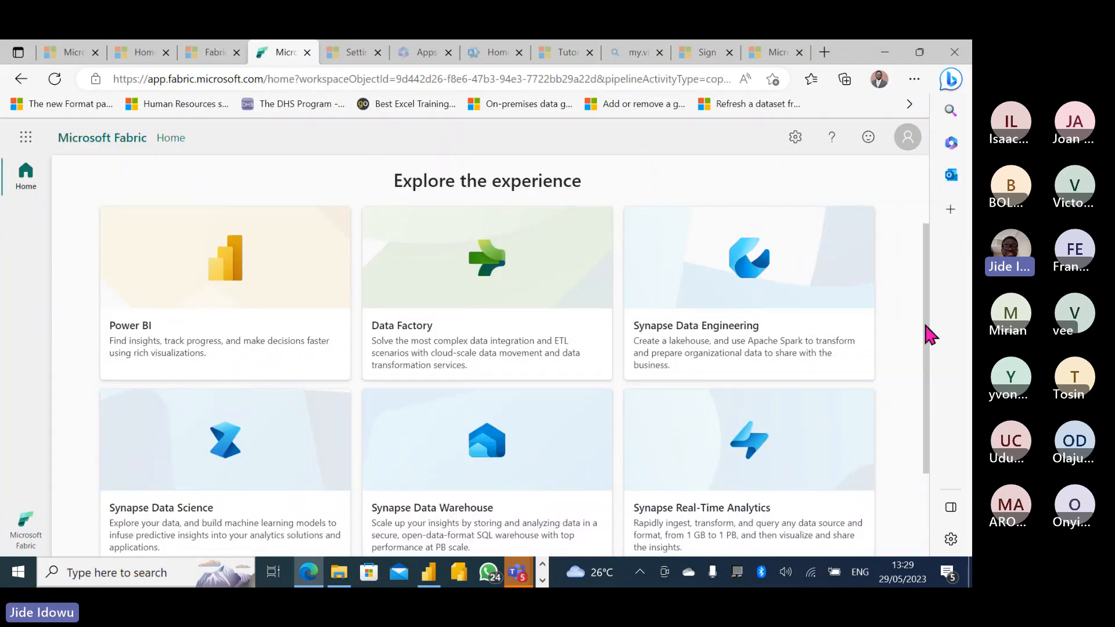
drag(927, 328, 932, 358)
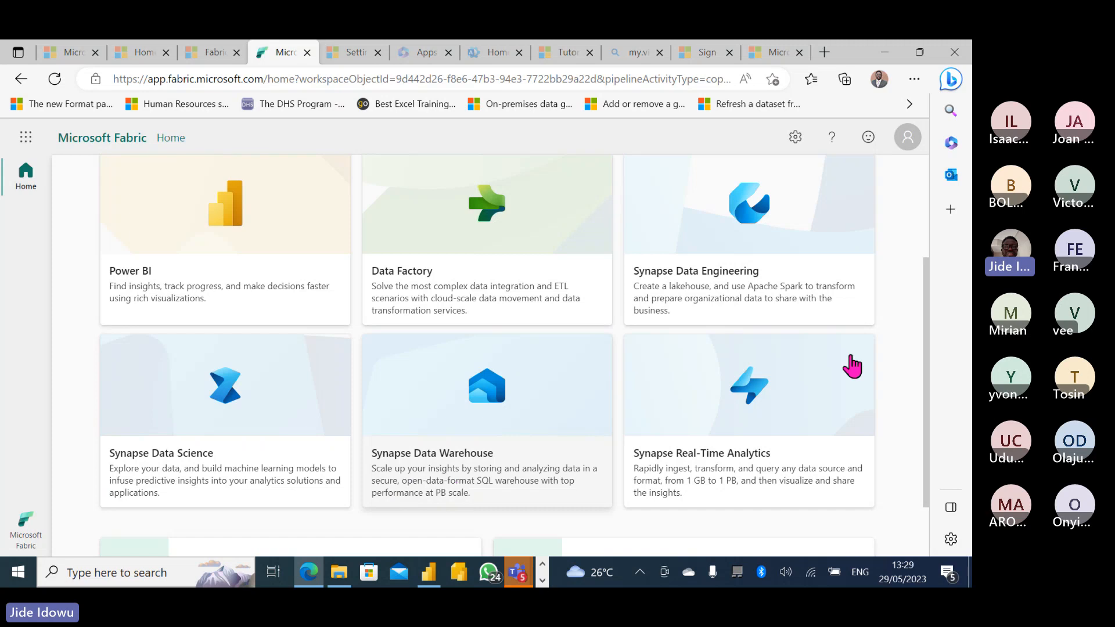
drag(929, 331, 925, 293)
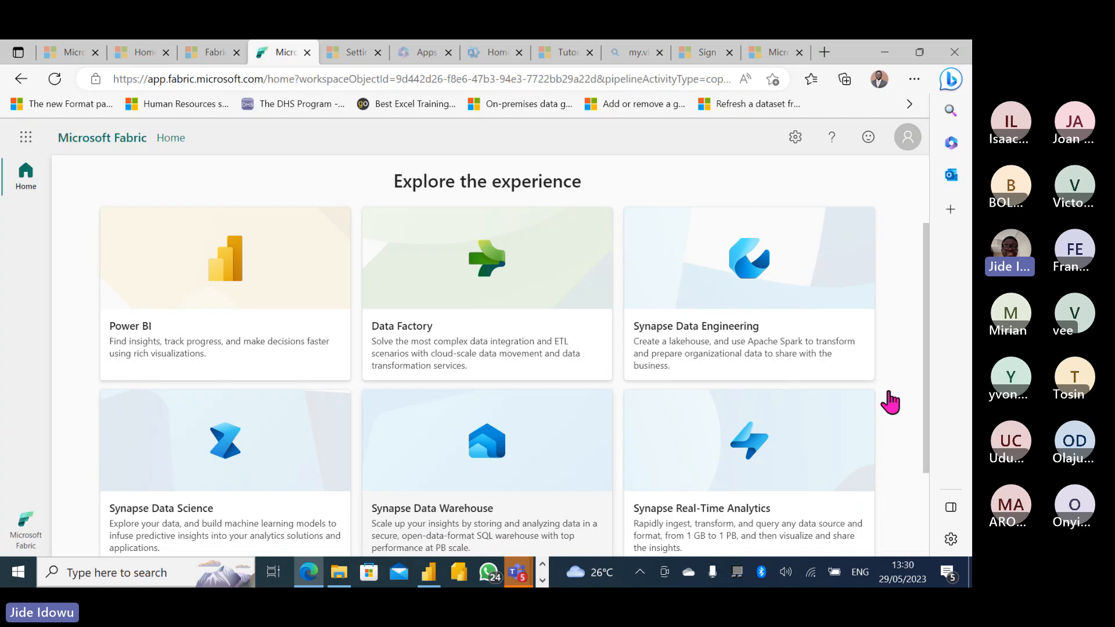
scroll(928, 441, down, 1)
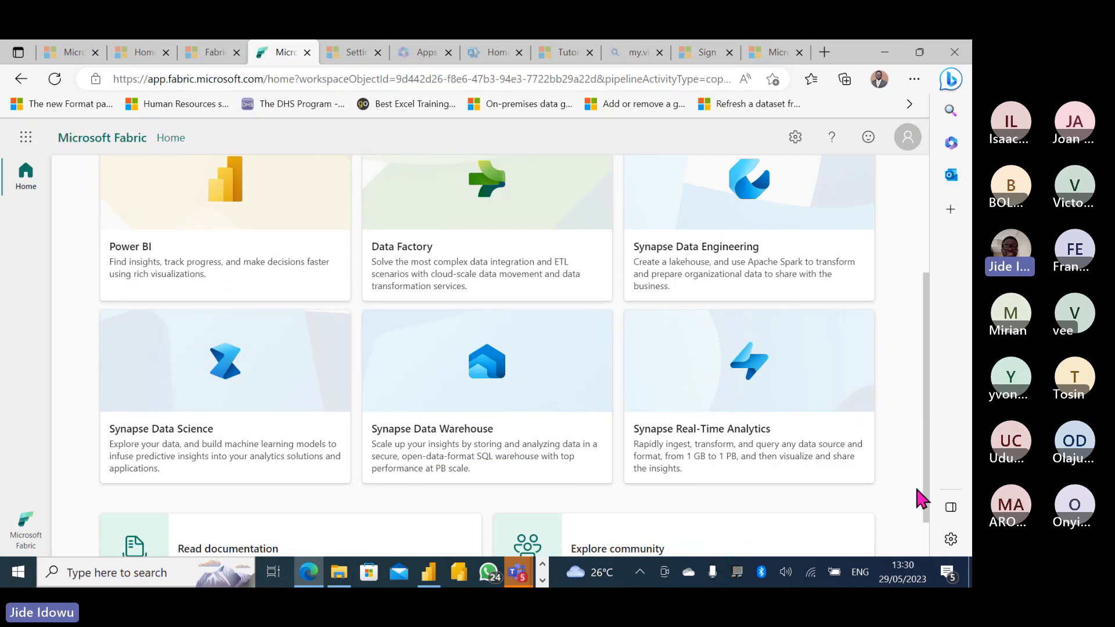
drag(924, 490, 921, 441)
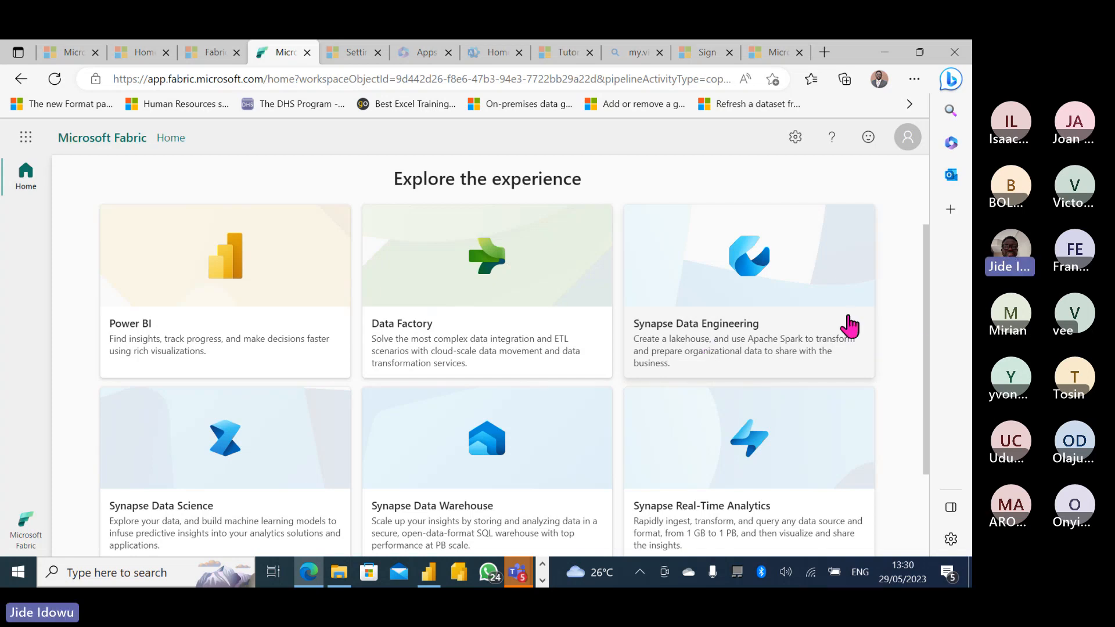
drag(924, 311, 921, 260)
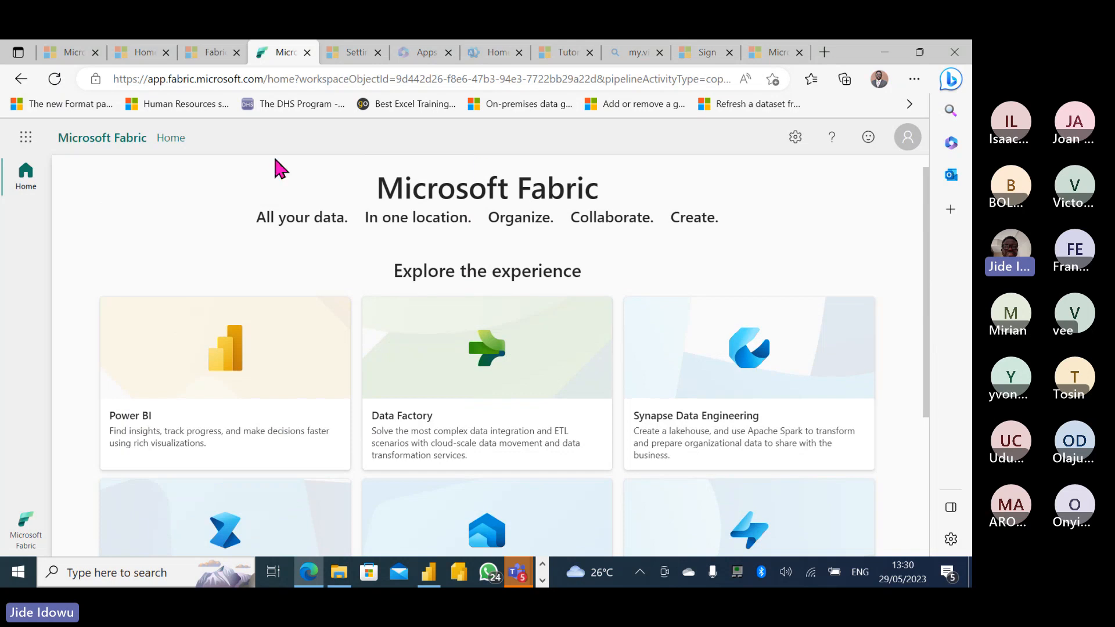
mouse_move(133, 53)
drag(924, 300, 928, 375)
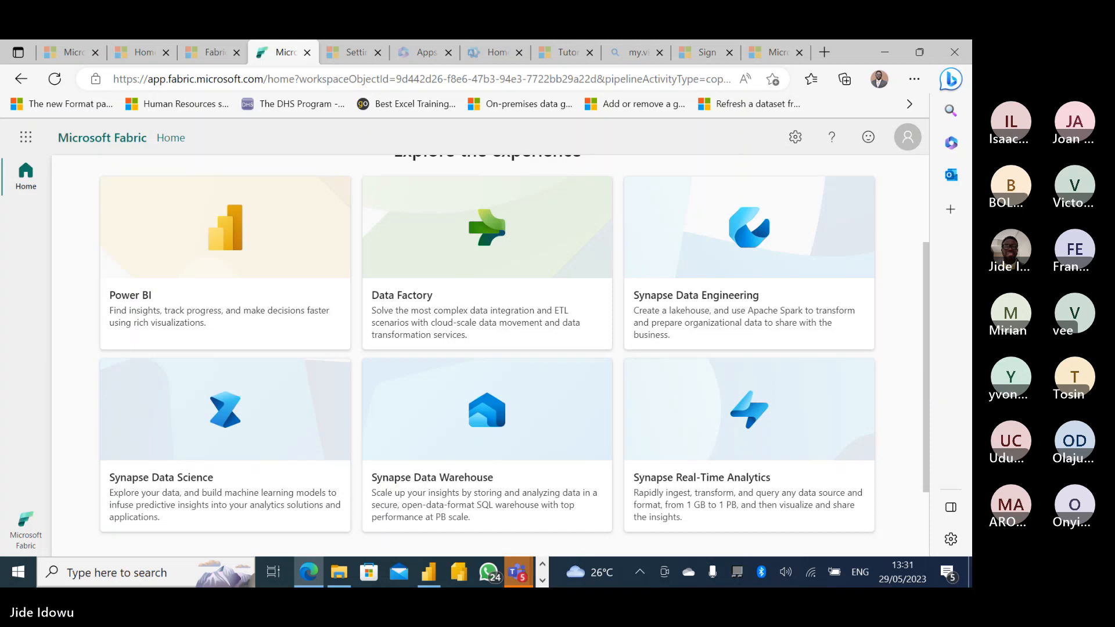
Switch back to the YES EXCEL Teams meeting showing its 14 participants.
mouse_move(521, 573)
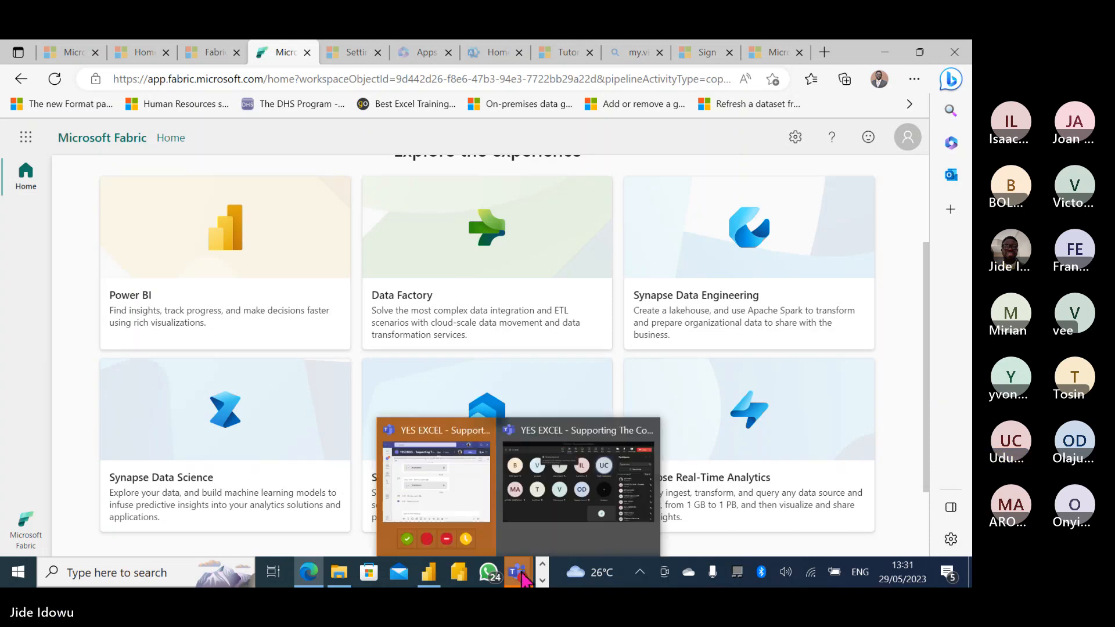
click(569, 494)
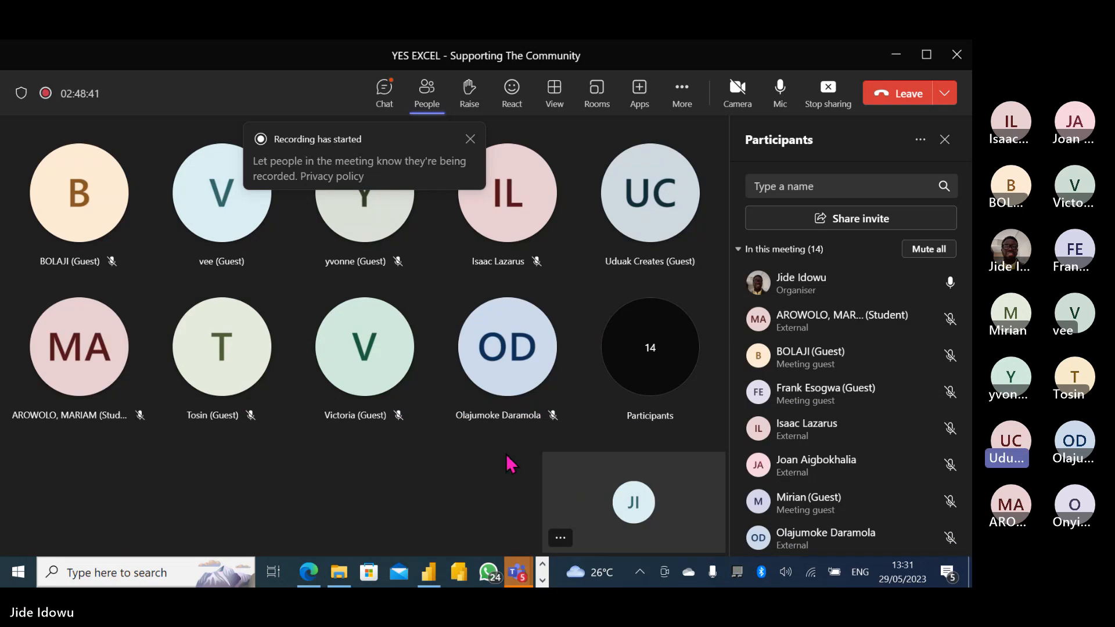
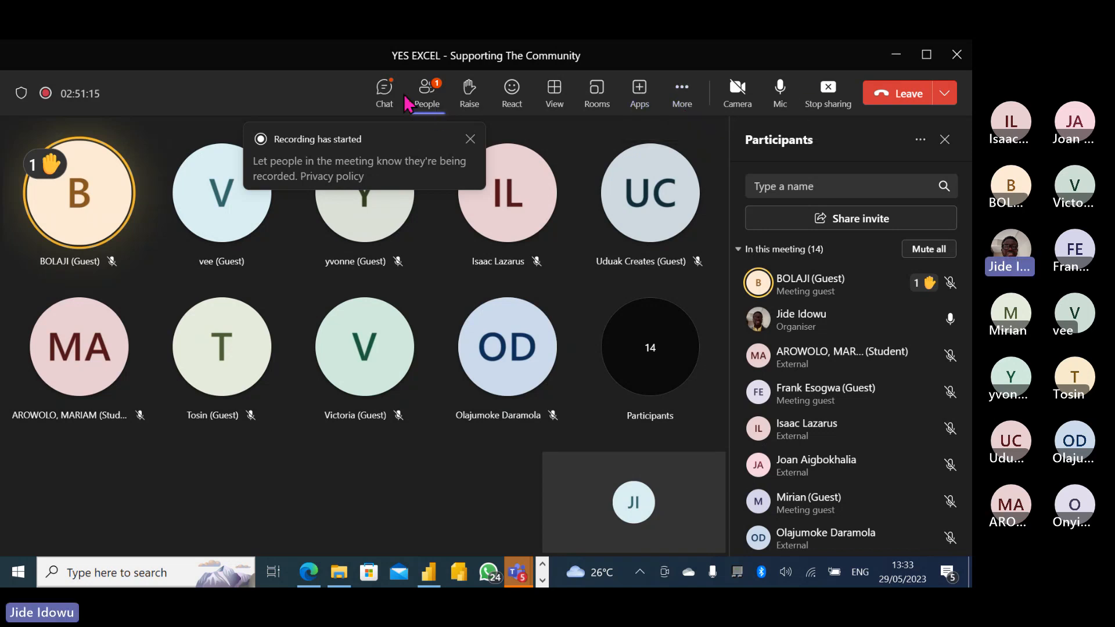
Check the meeting chat, return to the participants list, and stop and confirm ending the meeting recording.
click(385, 90)
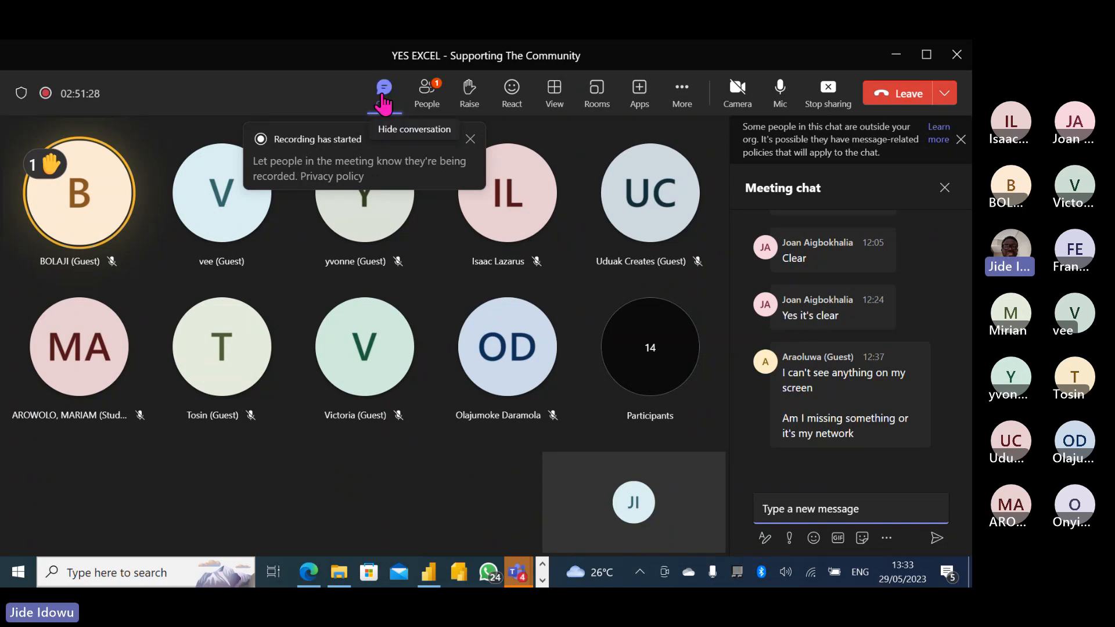
click(424, 92)
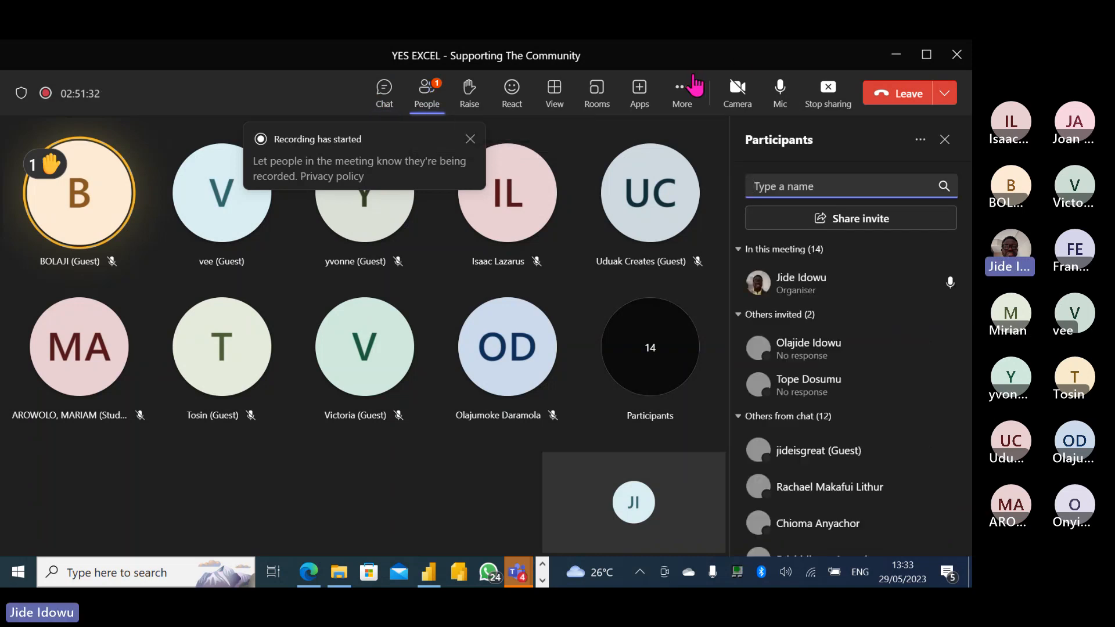
click(684, 90)
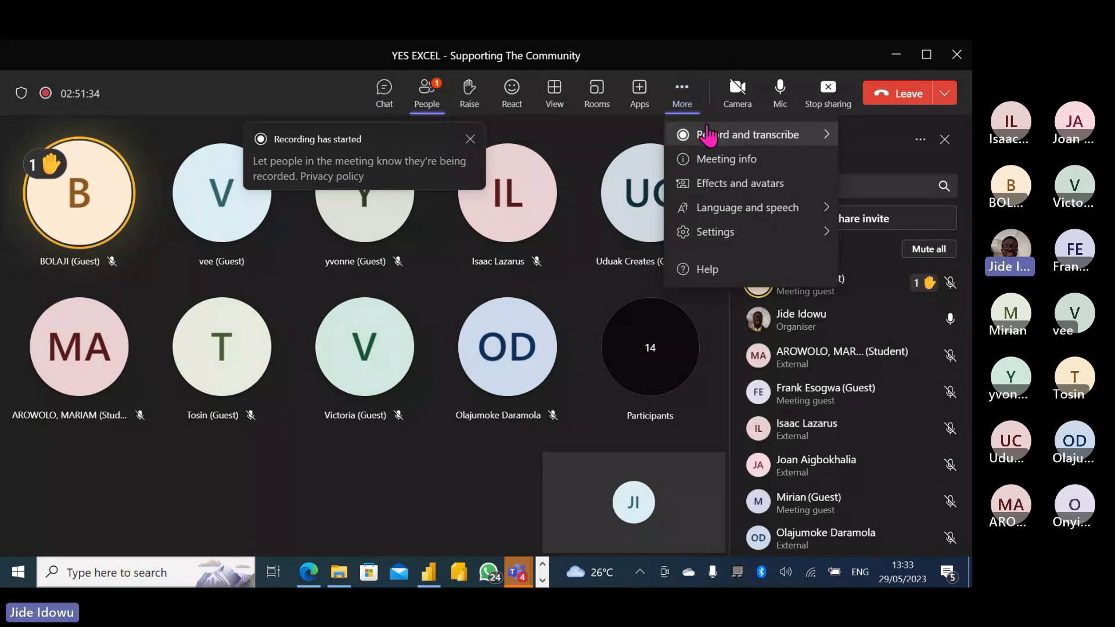
mouse_move(716, 140)
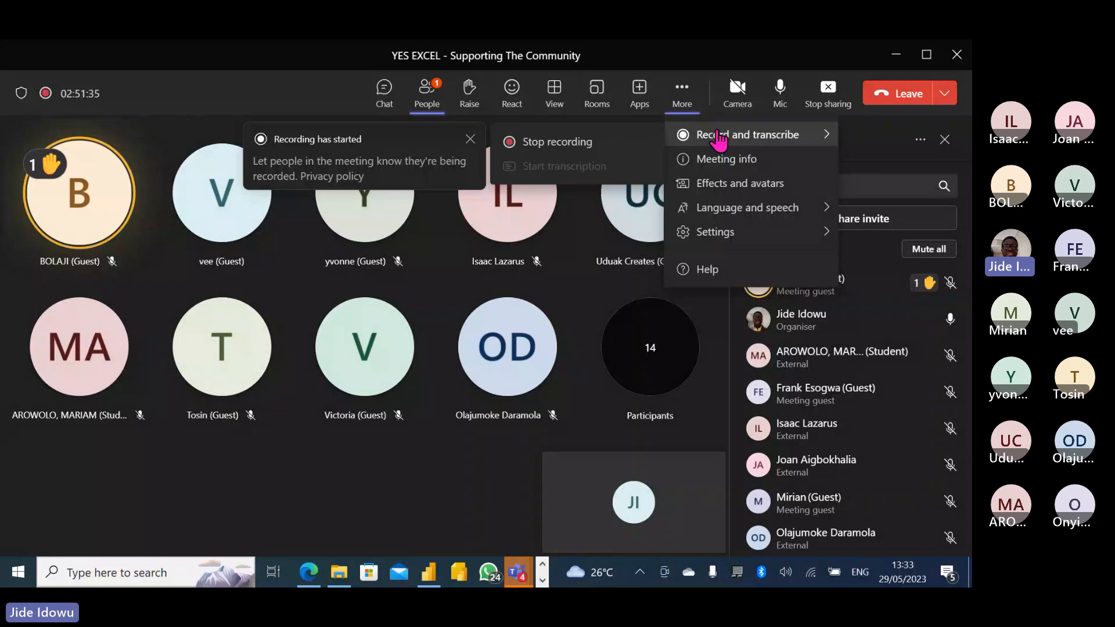
click(574, 144)
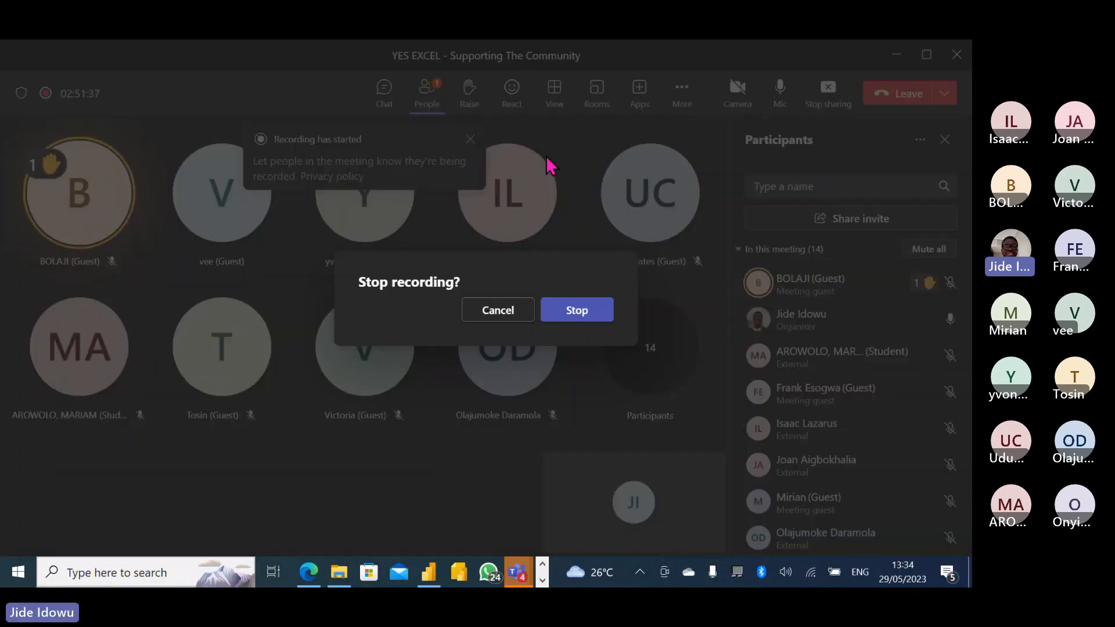
click(572, 316)
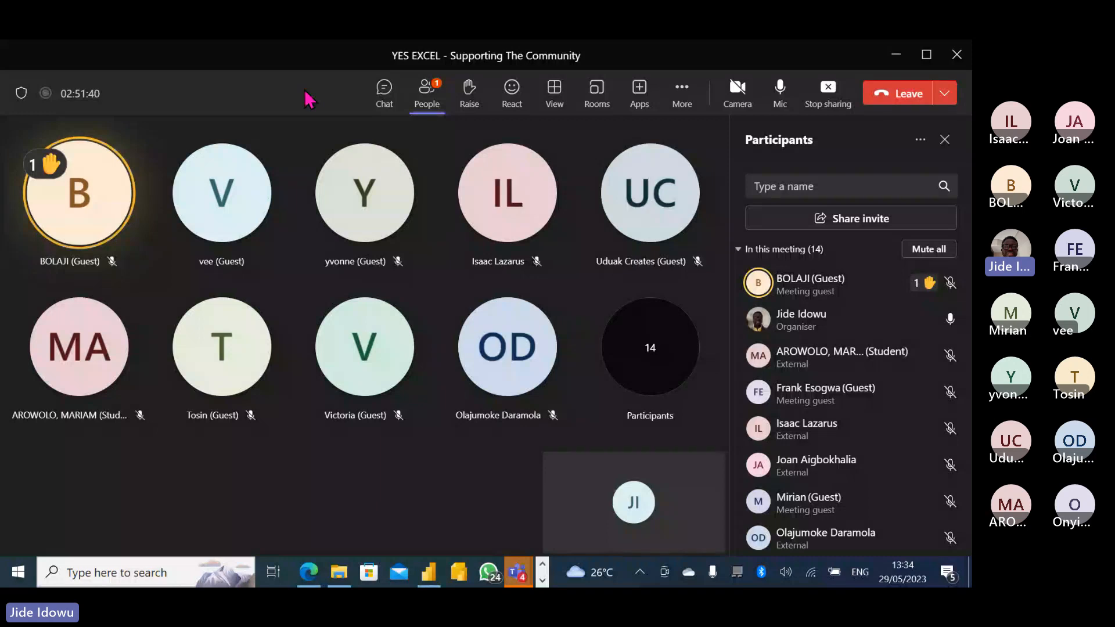